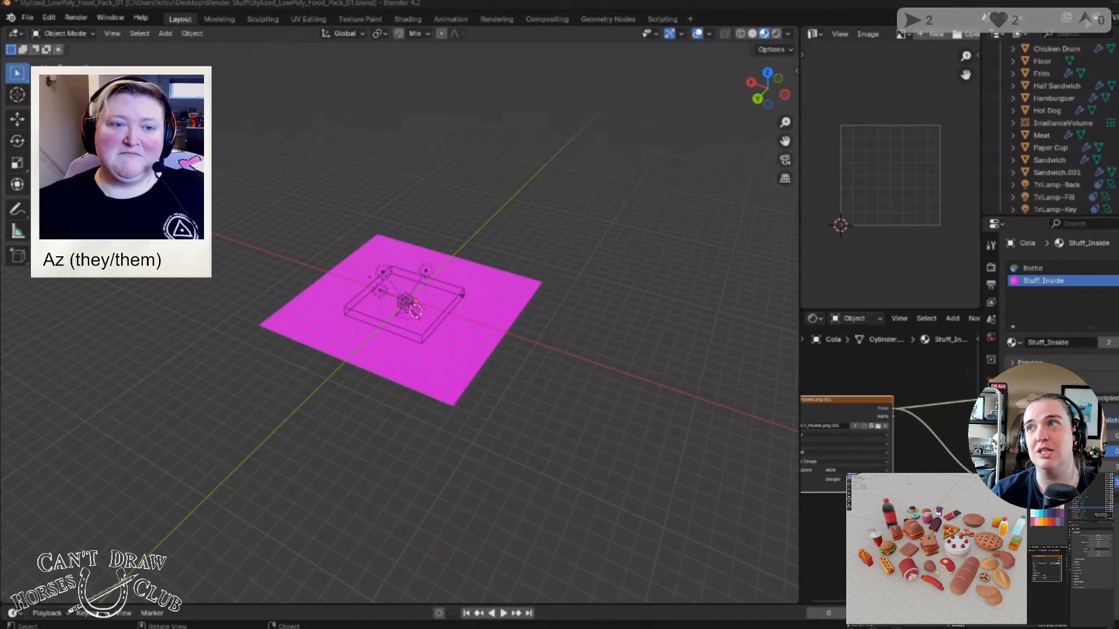
Step: Inspect the pink food models up close and select the lattice-topped pie
scroll(449, 356, up, 10)
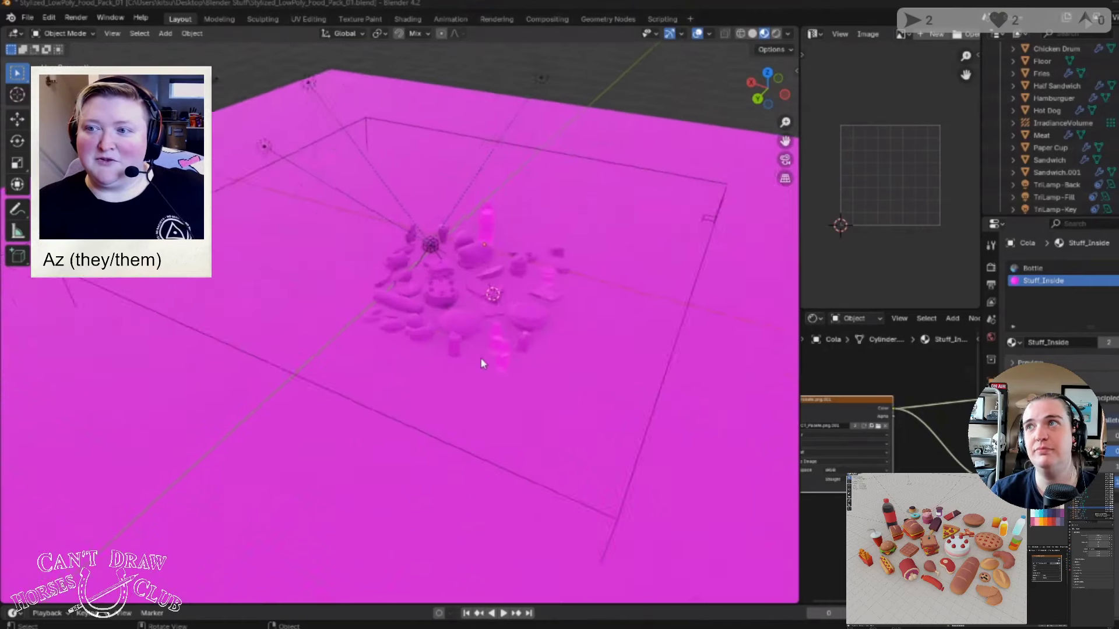
middle_drag(536, 413, 600, 380)
scroll(587, 400, up, 2)
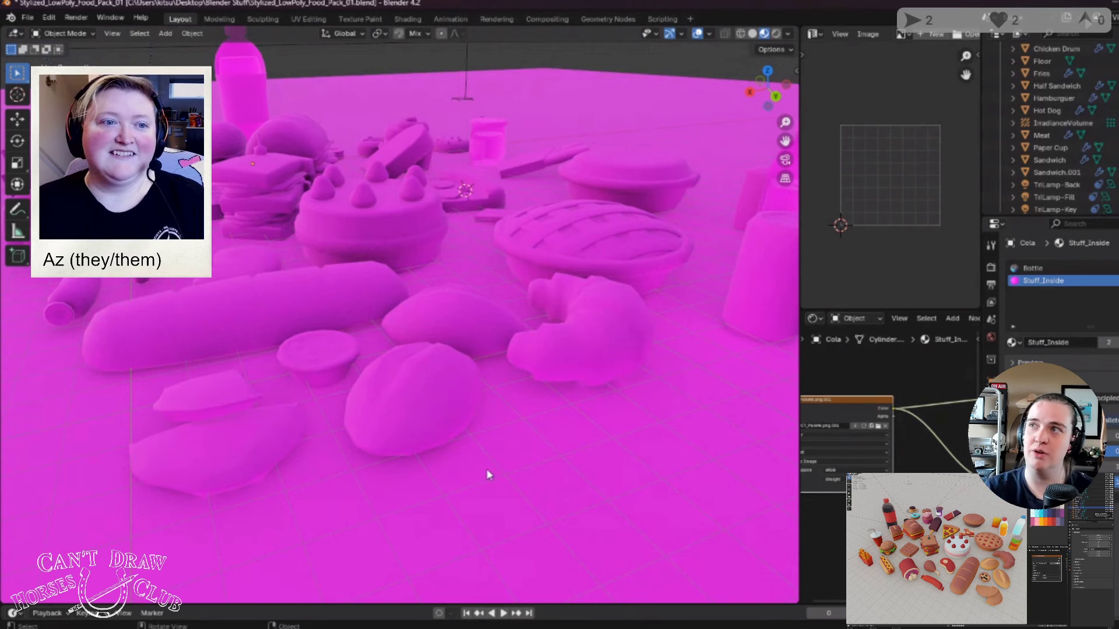
scroll(459, 415, down, 3)
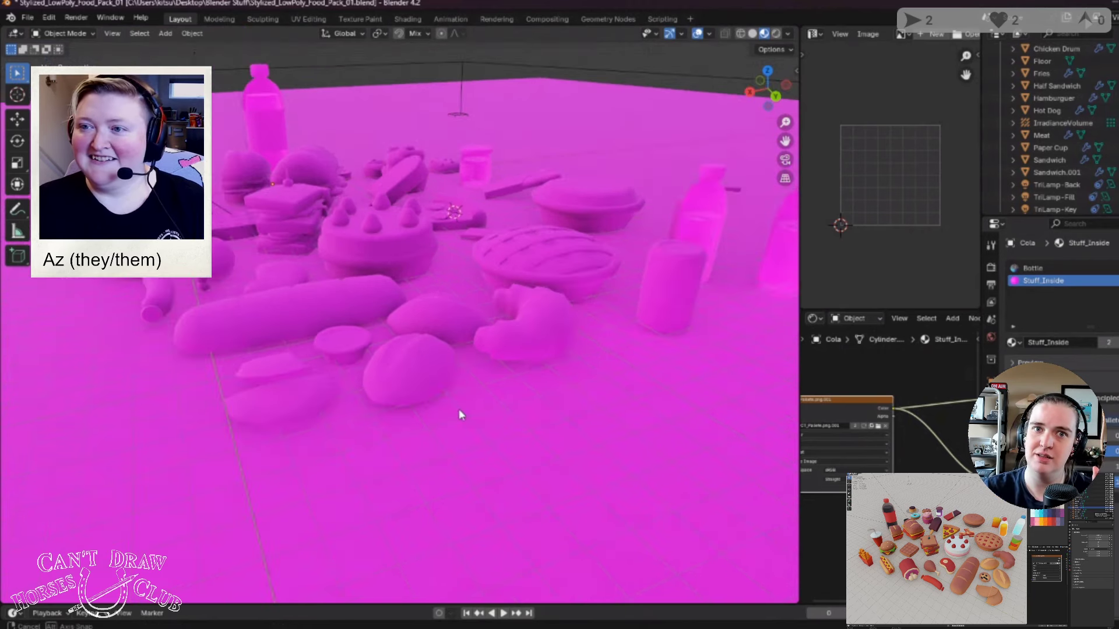
scroll(460, 422, up, 2)
middle_drag(459, 422, 451, 417)
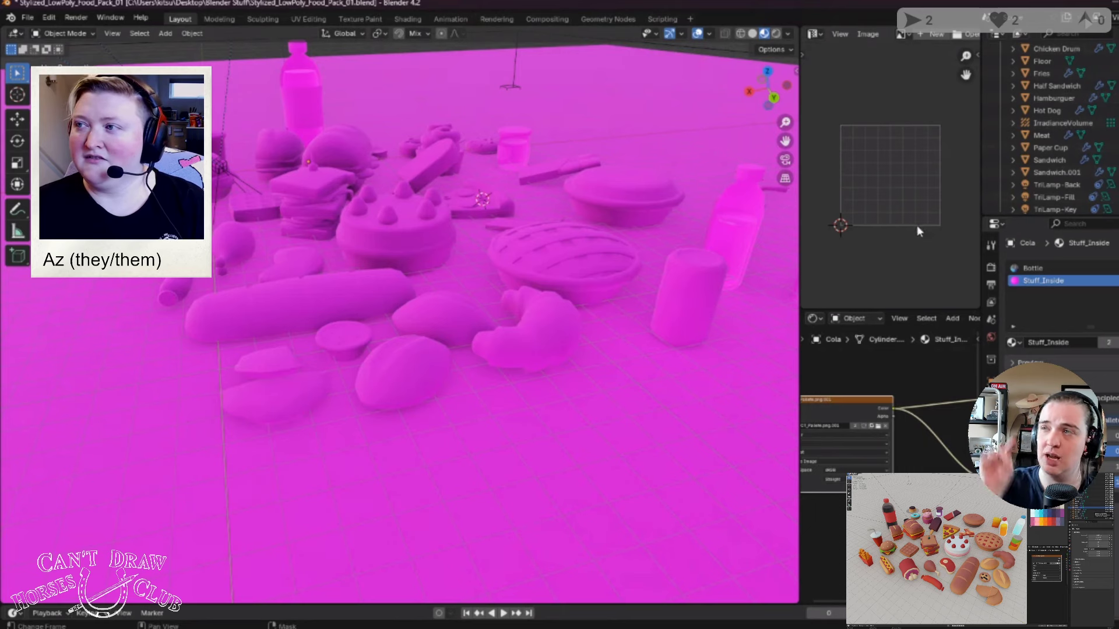
click(594, 284)
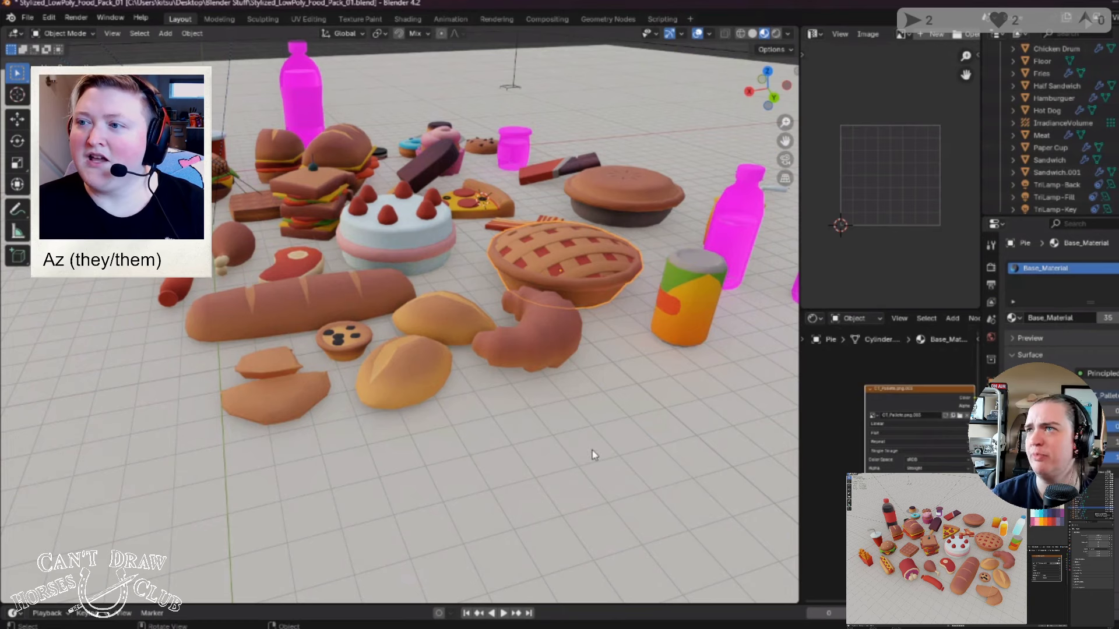
Step: Select the juice bottle and widen the editors beside the 3D view so its material nodes fit
middle_drag(592, 453, 607, 410)
click(685, 245)
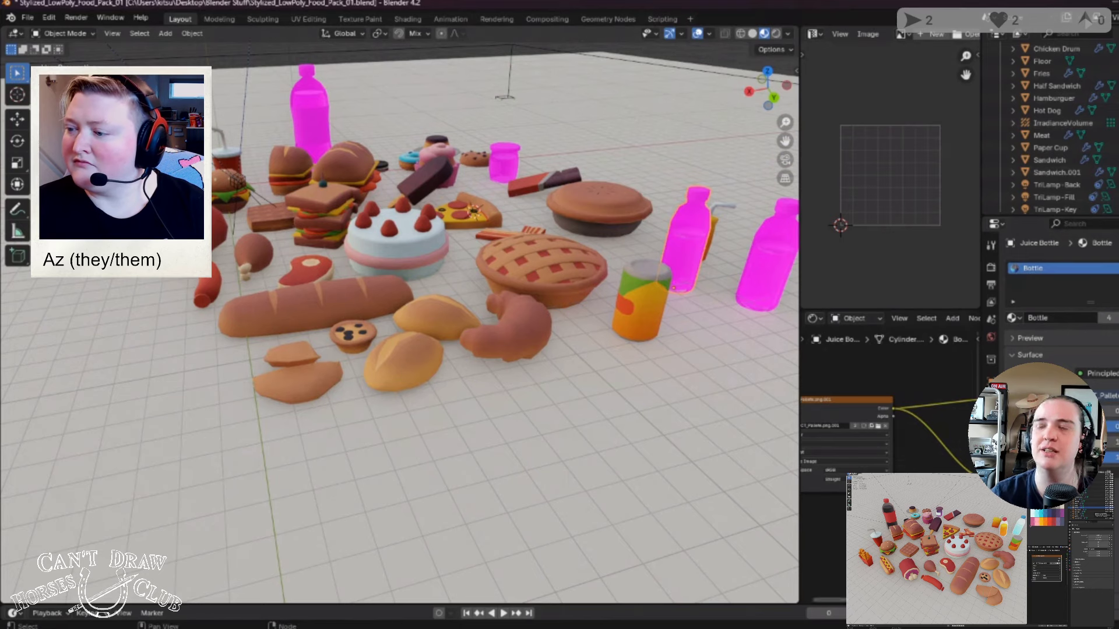
drag(799, 450, 601, 440)
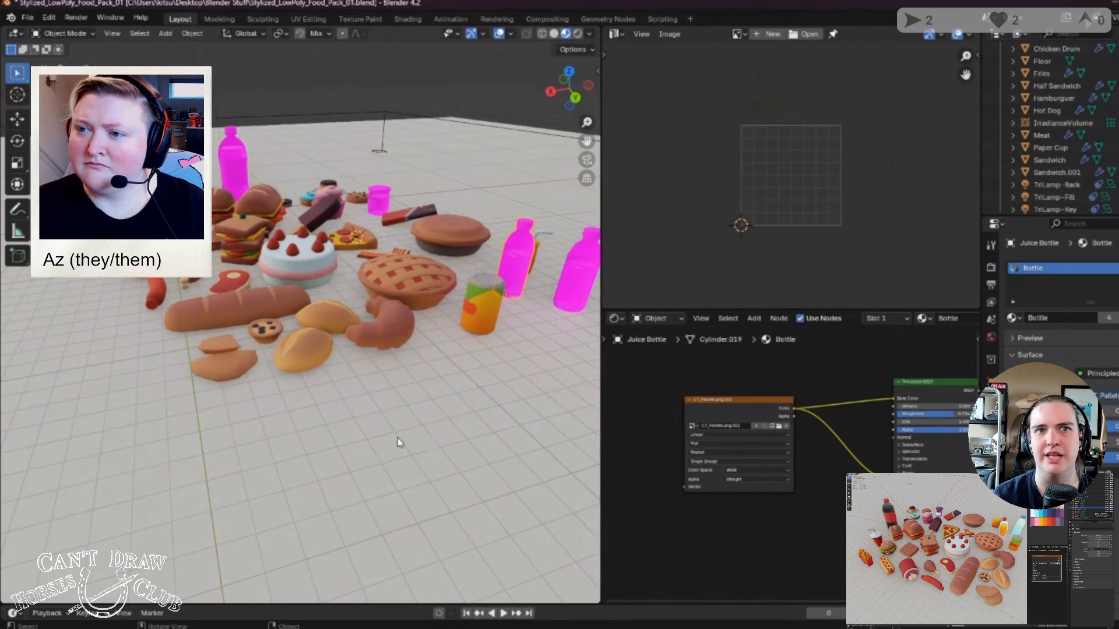
scroll(396, 442, down, 3)
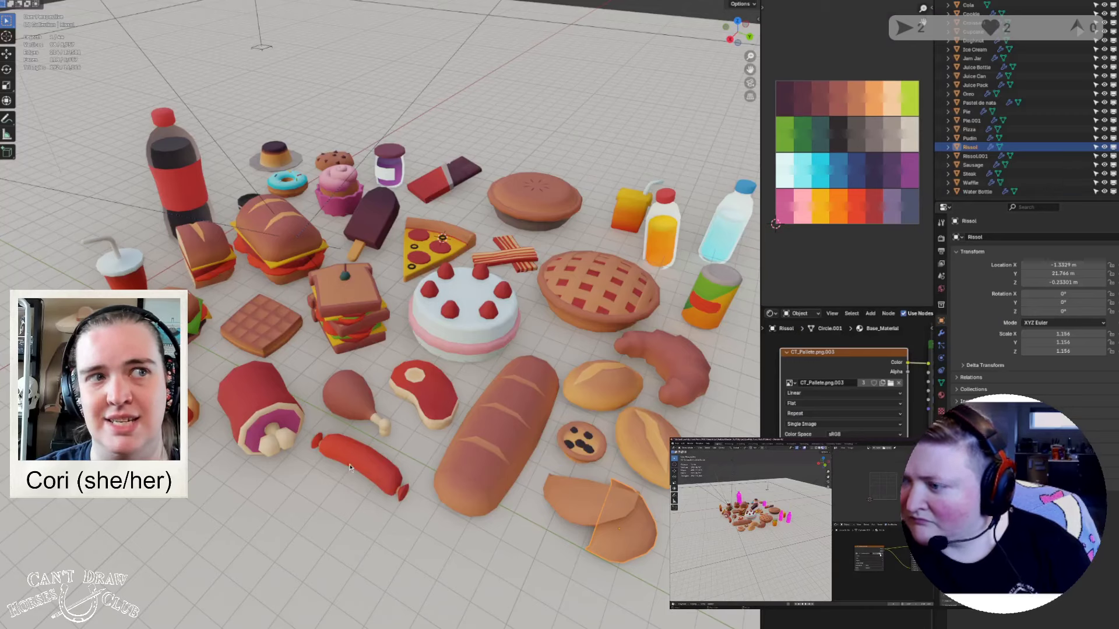
Step: Frame the whole food scene from farther away and show the viewport in rendered shading
scroll(353, 467, down, 8)
scroll(367, 453, down, 3)
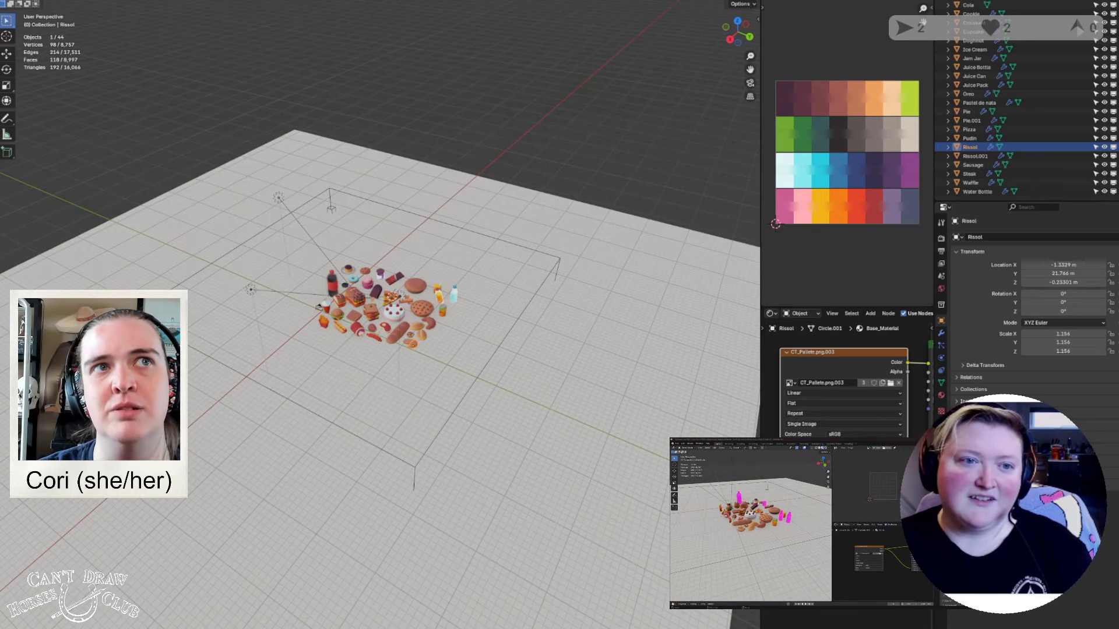
click(743, 0)
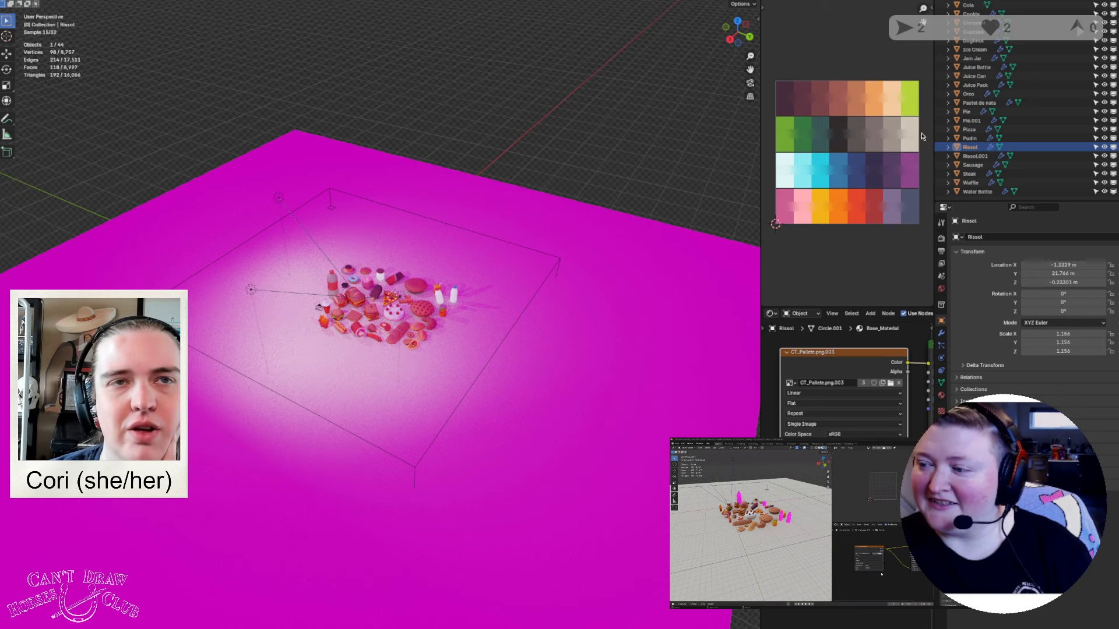
Step: Examine the TriLamp-Back light and the IrradianceVolume probe's object data settings
scroll(988, 88, up, 5)
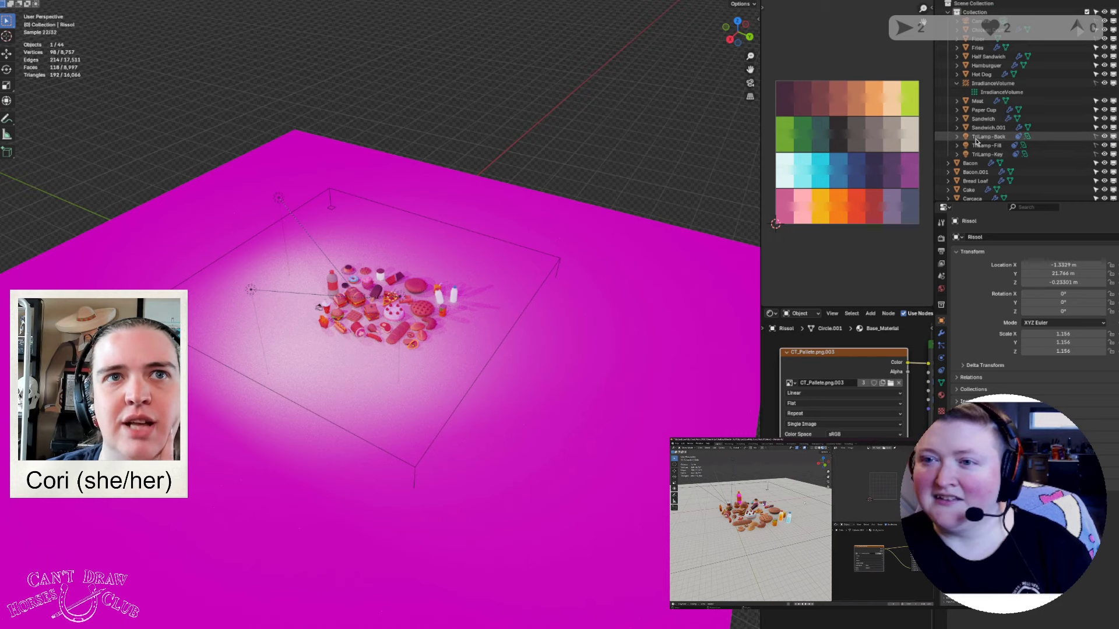
click(978, 138)
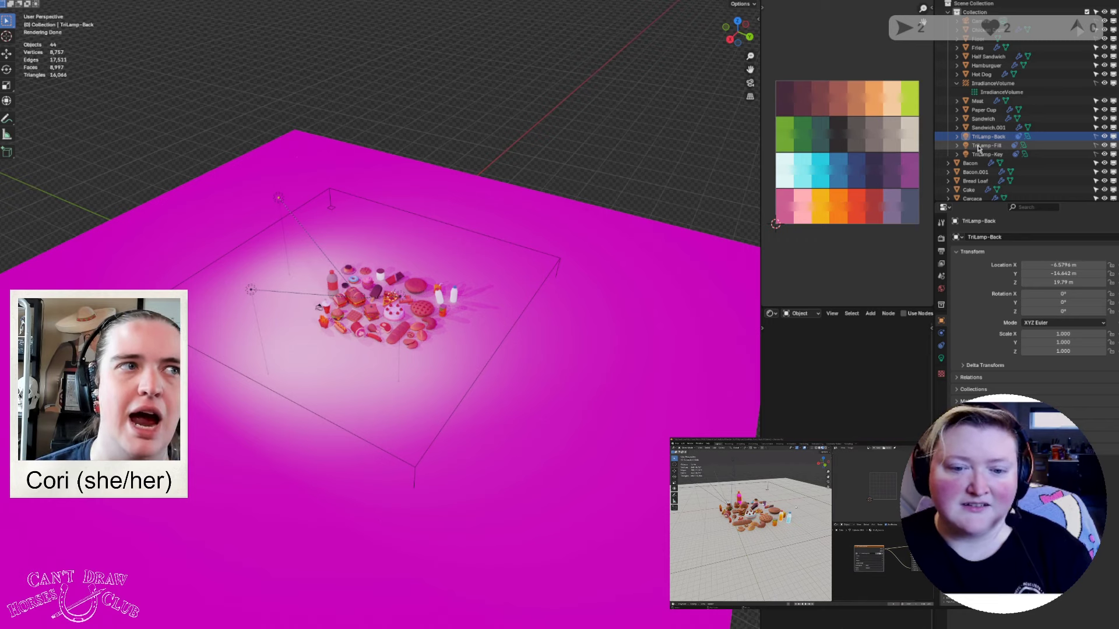
click(993, 83)
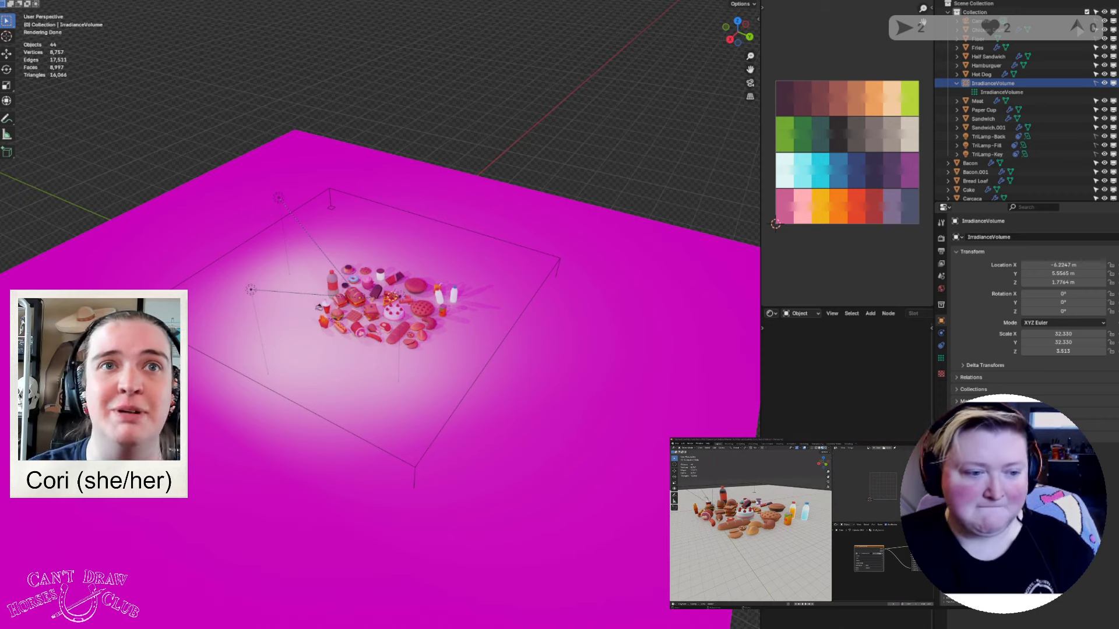
click(1001, 92)
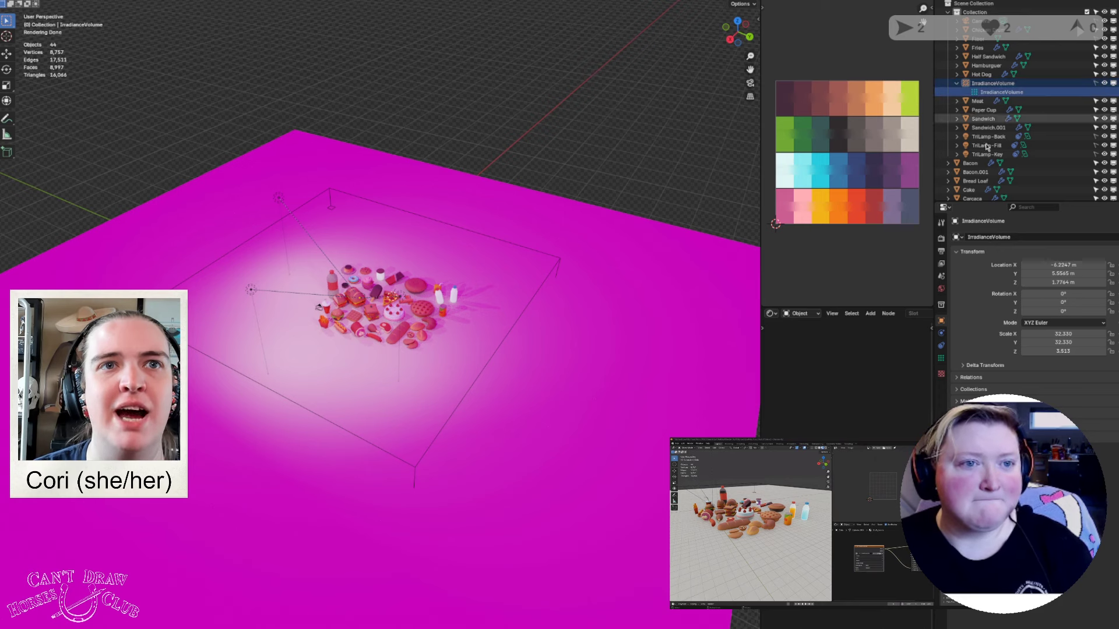
click(942, 358)
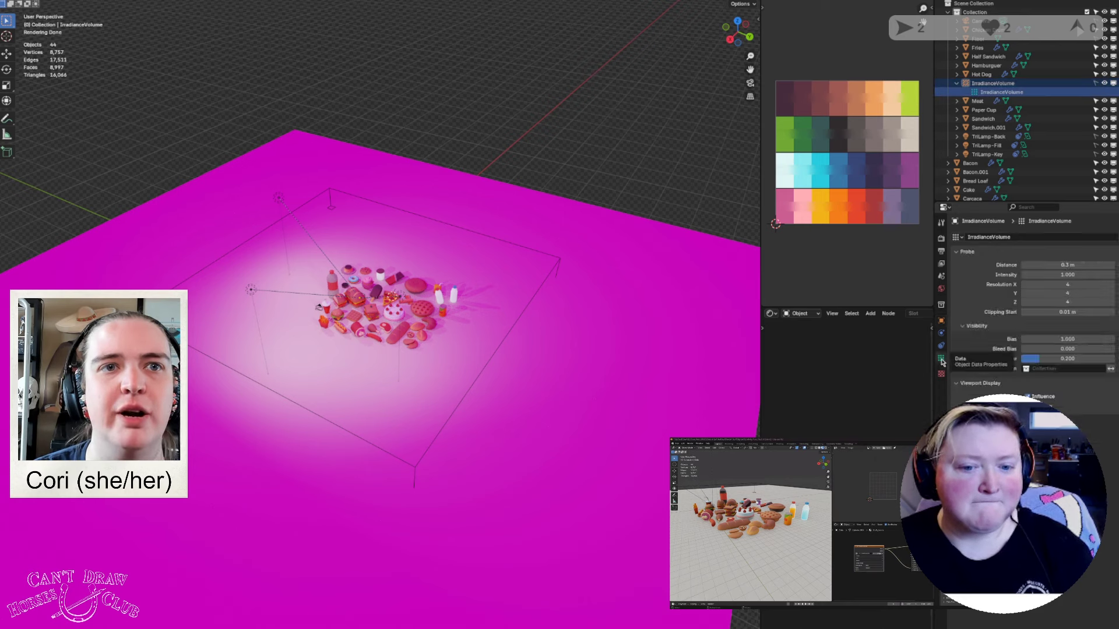
Step: Try loading CT_Pallete.png from the Texture folder as the line style's image texture, and unlink it again
click(940, 374)
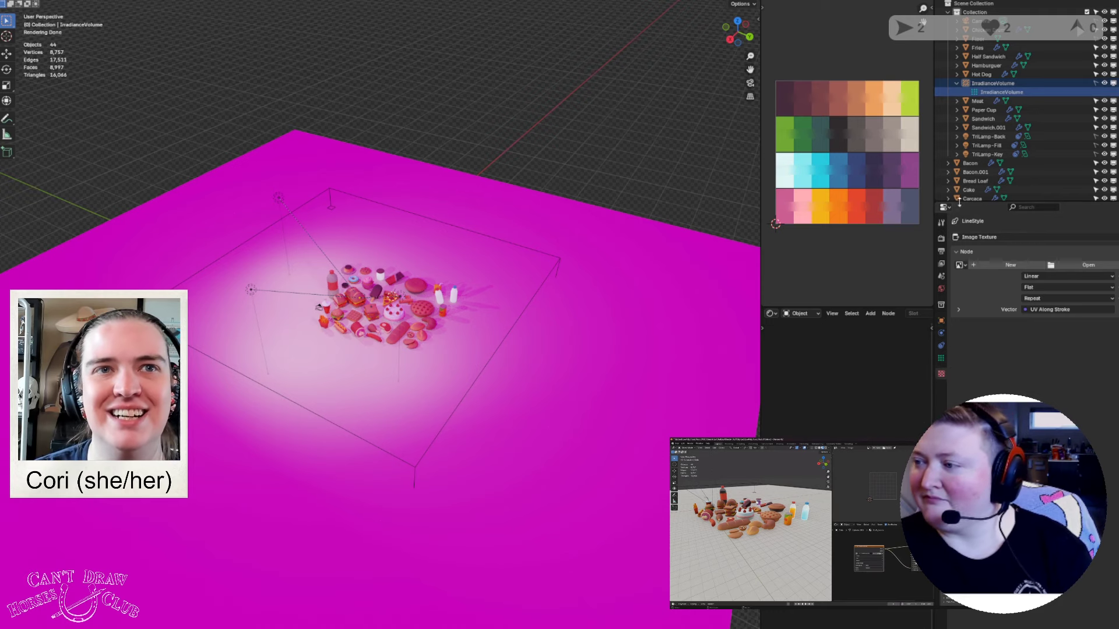
click(1077, 265)
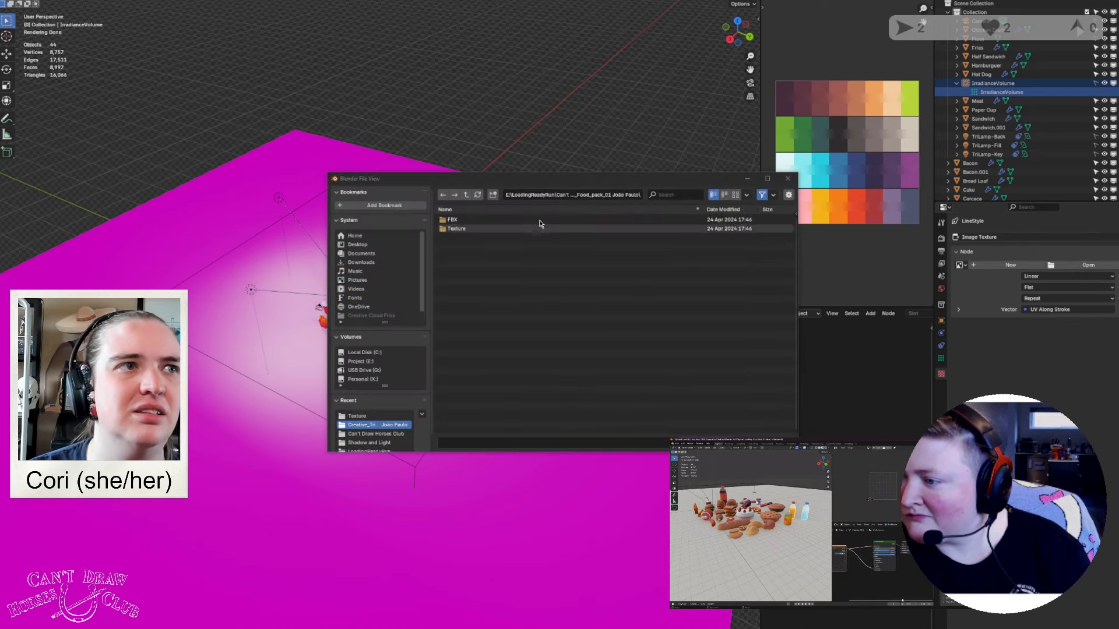
double_click(501, 231)
click(502, 221)
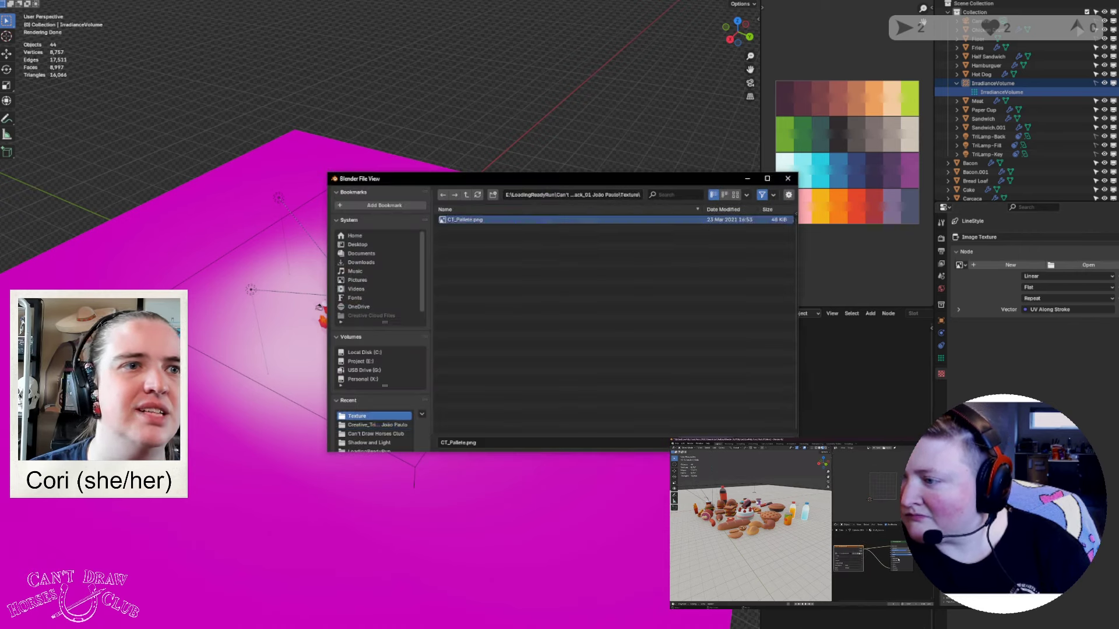
click(706, 443)
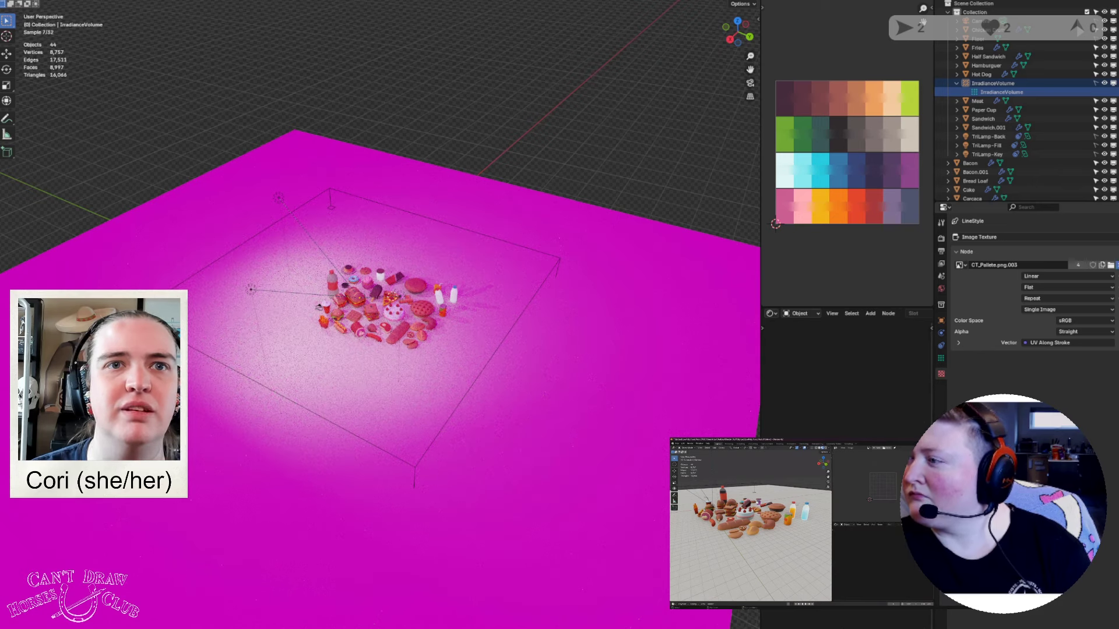
click(1117, 265)
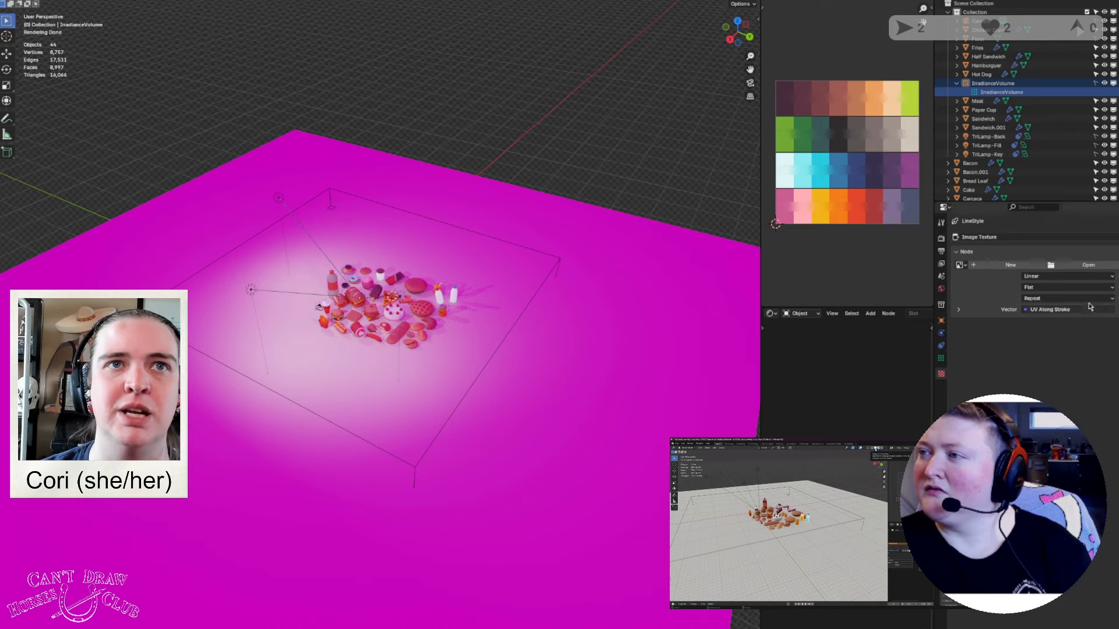
Step: Examine the rendered food models up close and return the viewport to material preview shading
scroll(981, 126, down, 8)
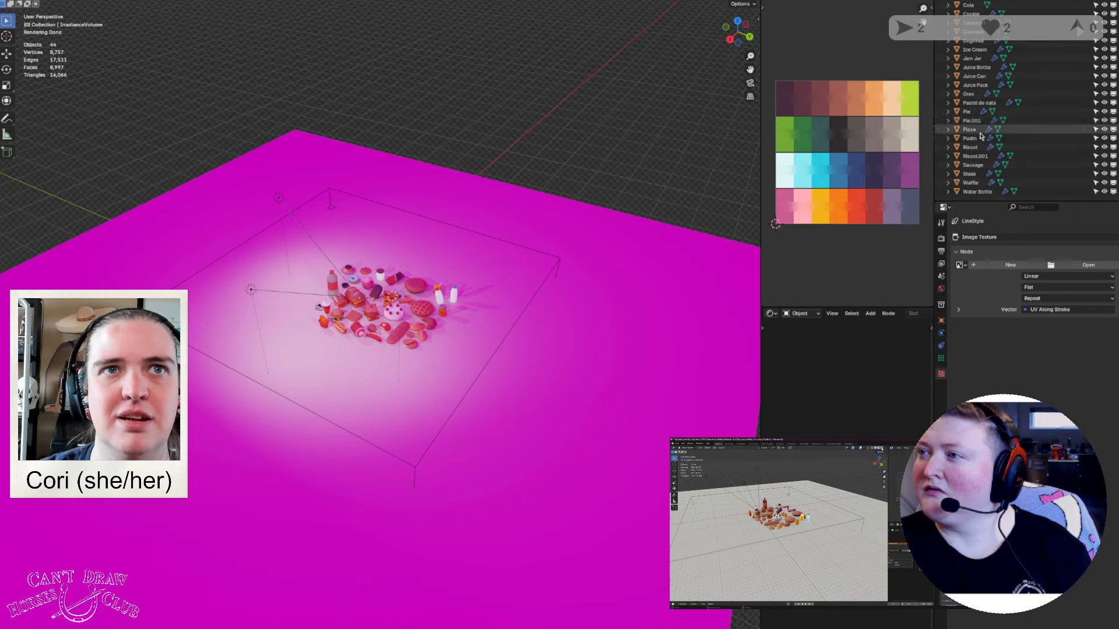
scroll(984, 121, up, 8)
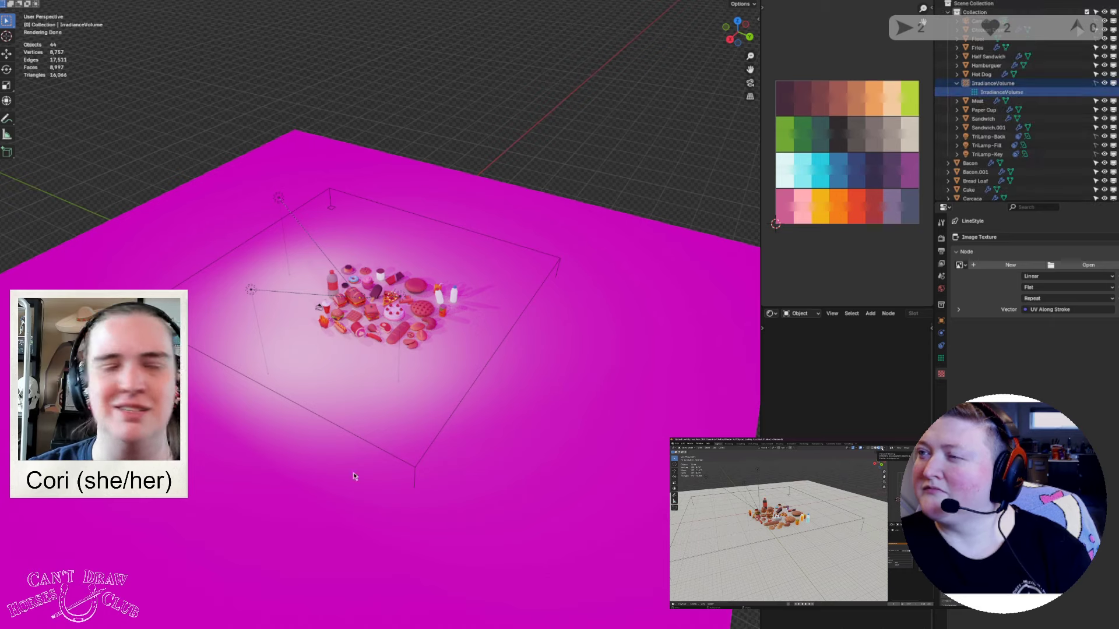
scroll(352, 379, up, 10)
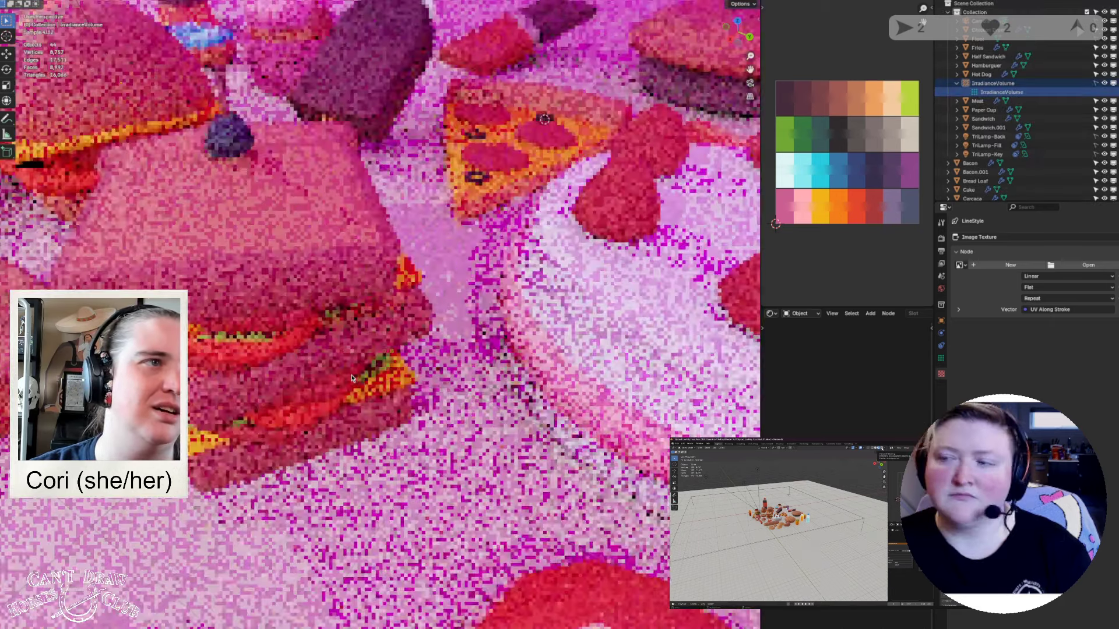
scroll(352, 378, down, 6)
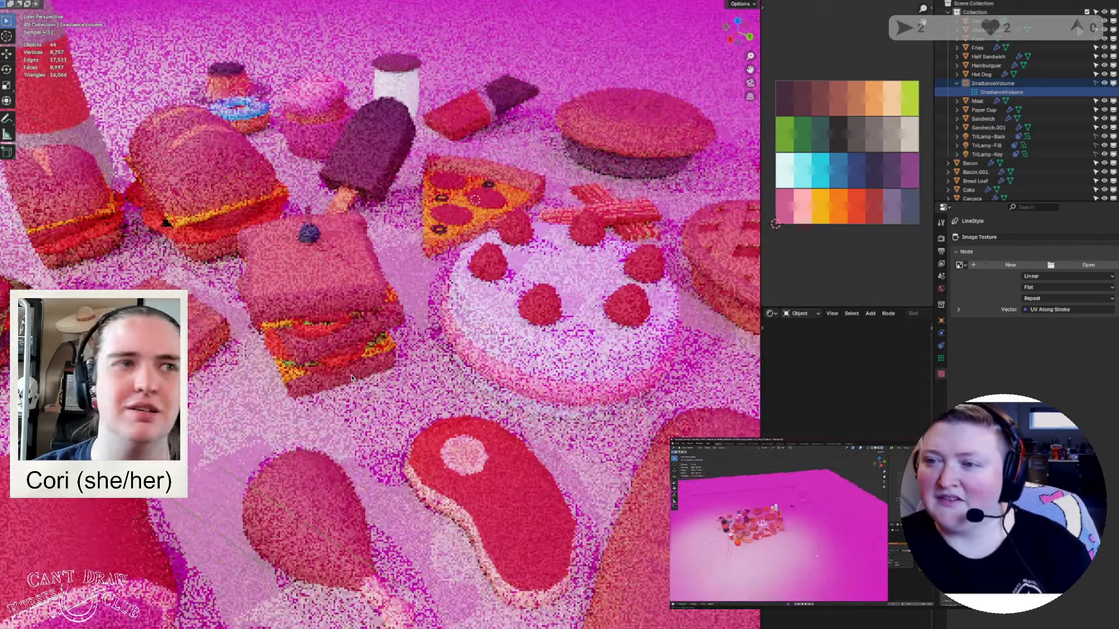
scroll(352, 379, down, 2)
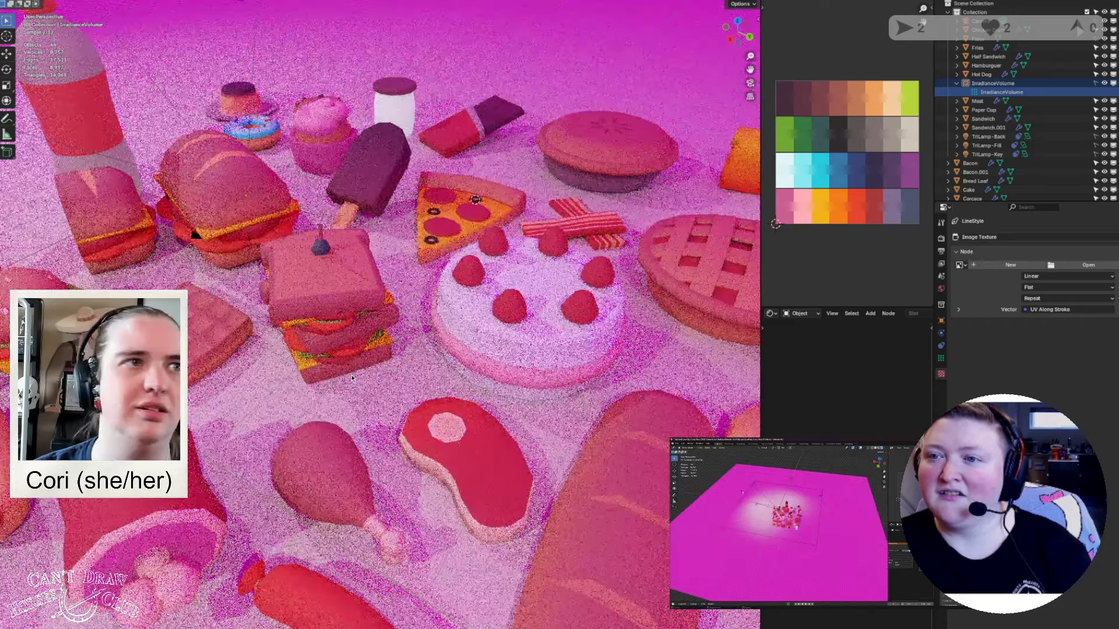
middle_drag(332, 448, 409, 431)
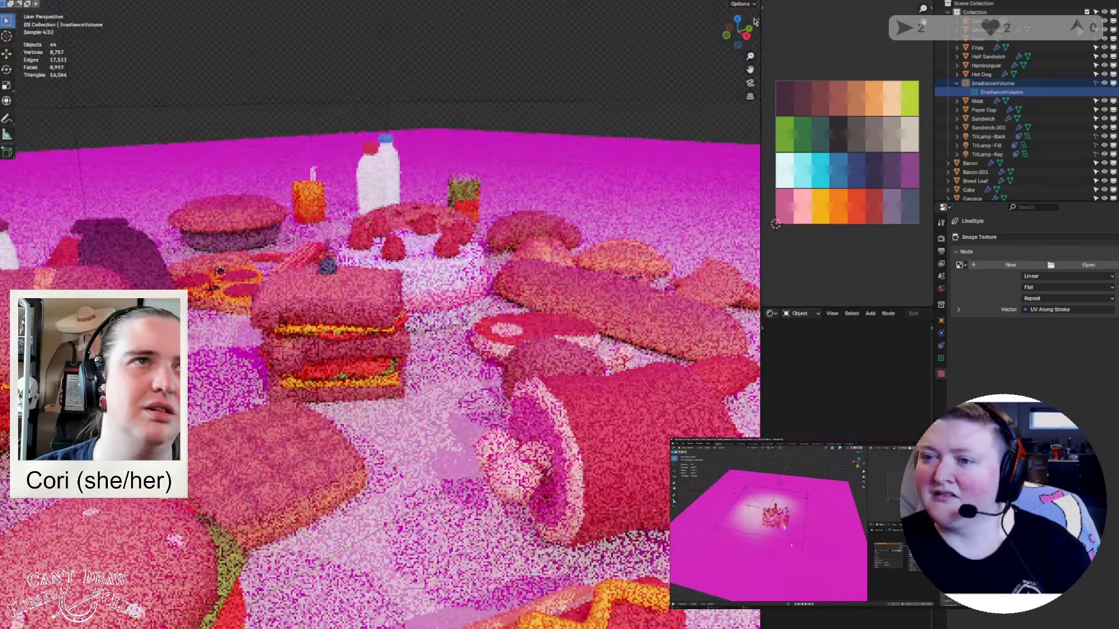
click(723, 1)
scroll(480, 479, down, 5)
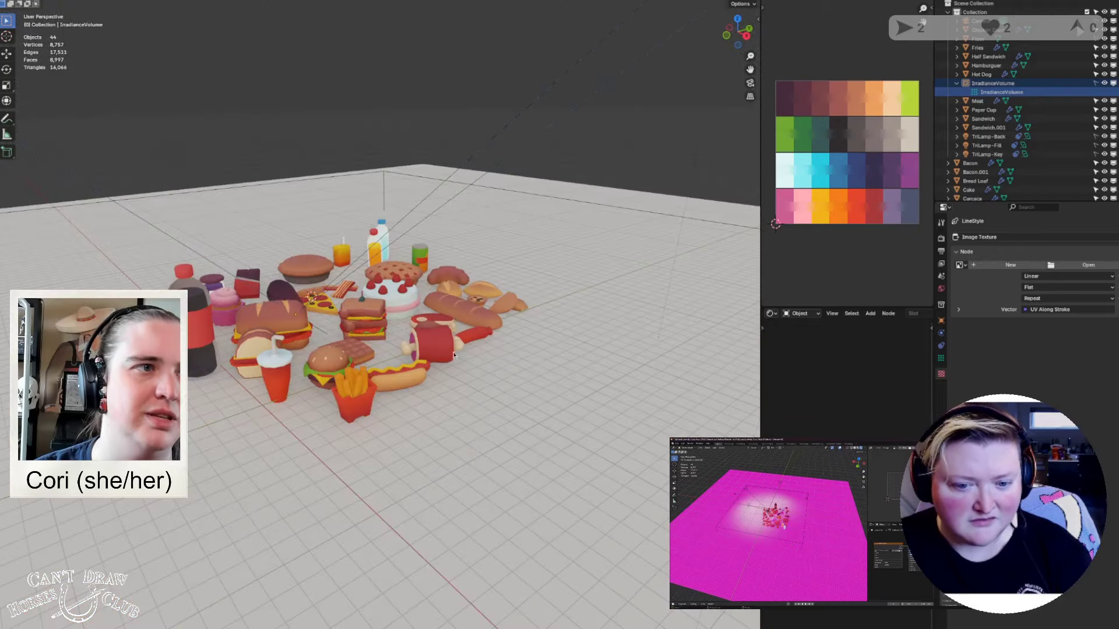
Step: Select the large meat-on-the-bone model and look through the scene's object list
click(436, 351)
scroll(466, 412, up, 4)
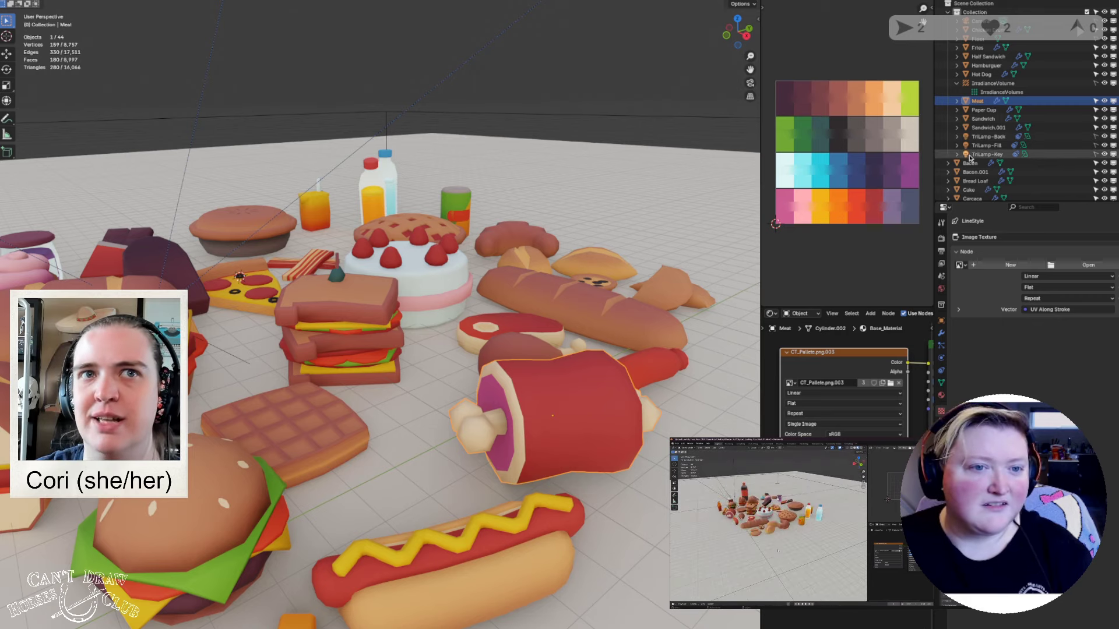
scroll(971, 169, down, 10)
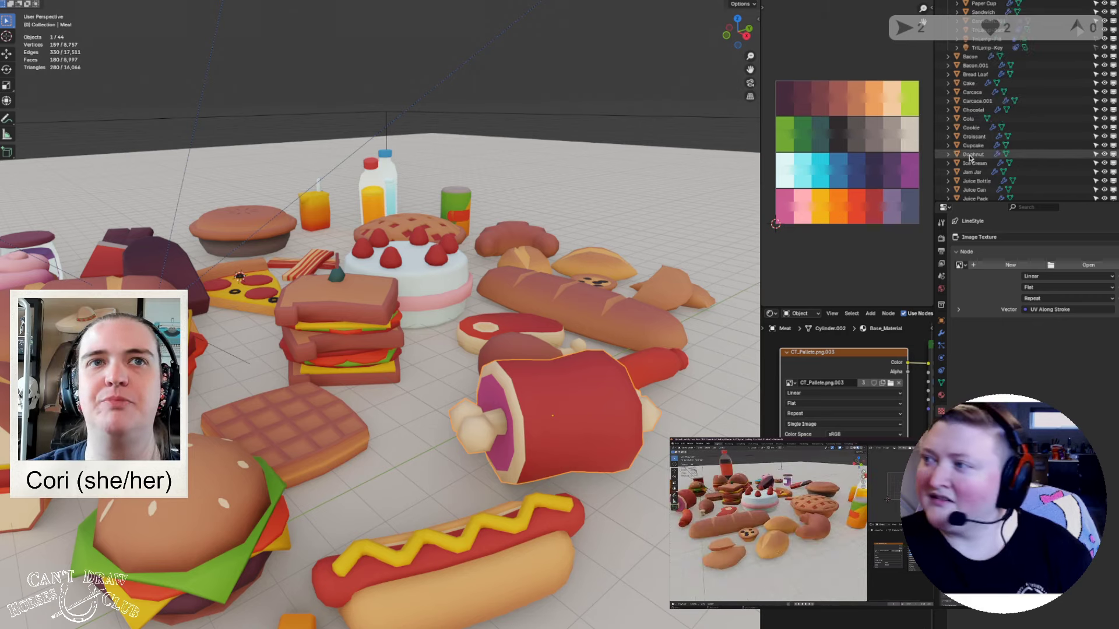
scroll(970, 175, up, 10)
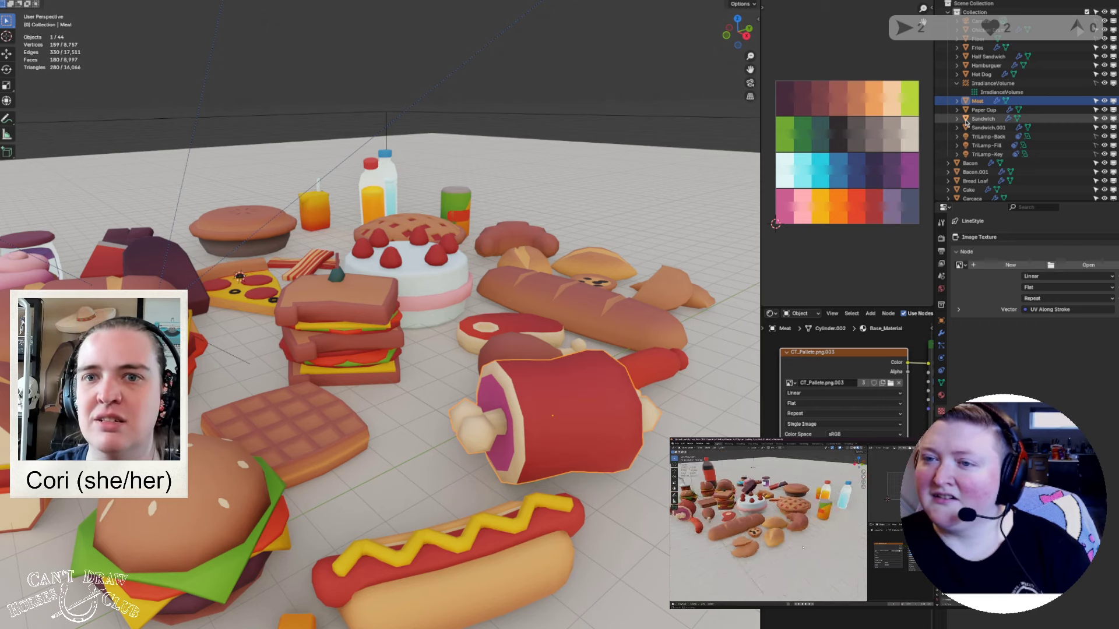
scroll(287, 400, down, 5)
scroll(287, 401, up, 3)
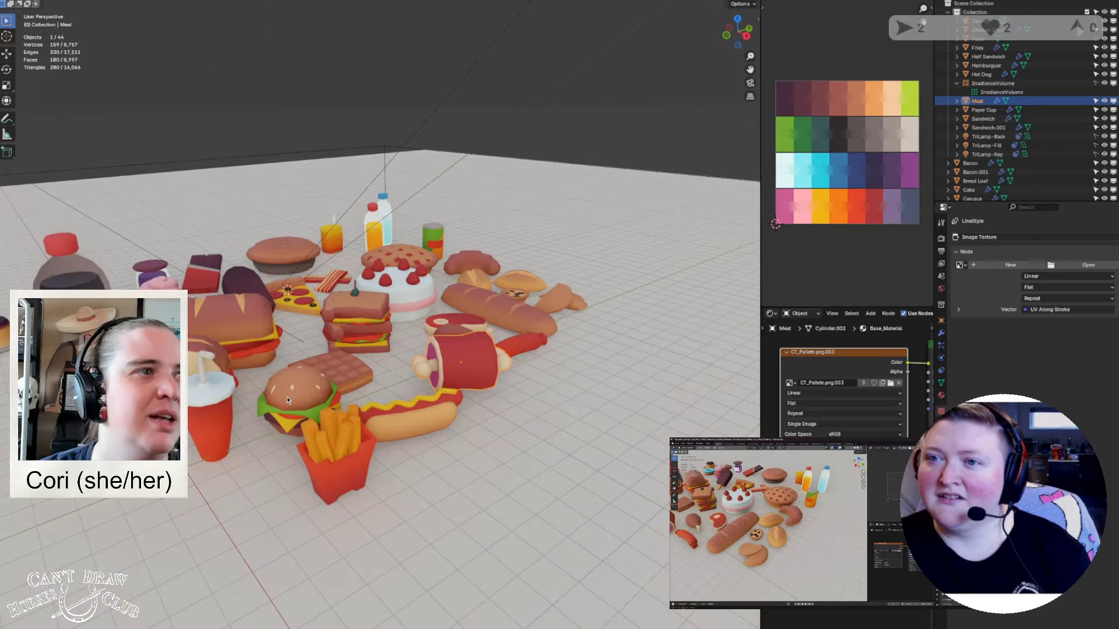
Step: Select the hamburger model and view it from several sides among the other food models
middle_drag(288, 401, 407, 386)
click(406, 386)
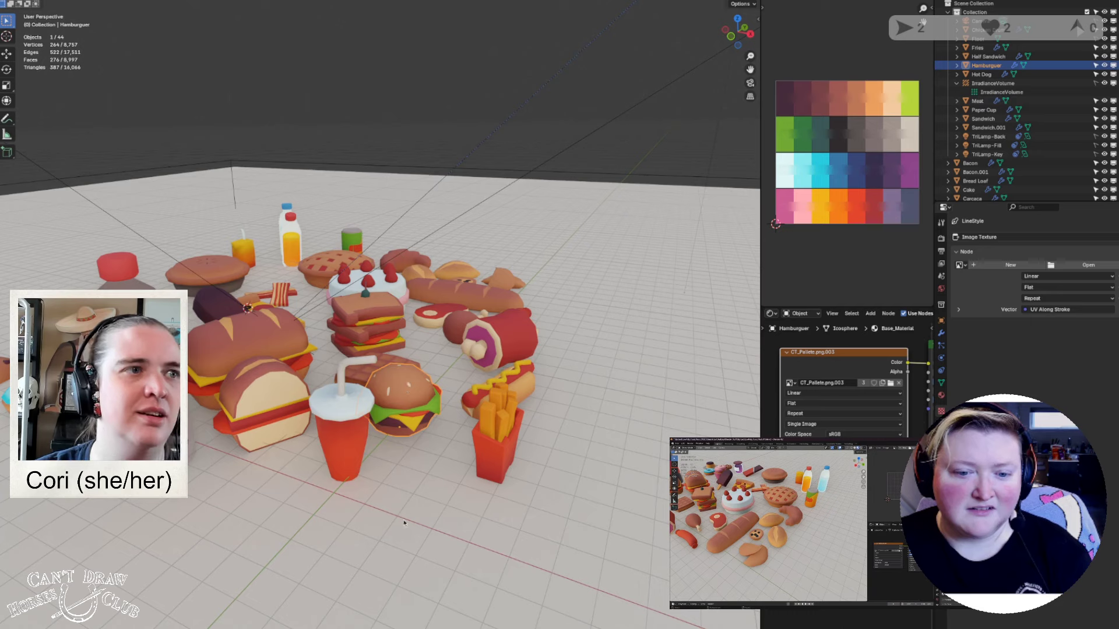
middle_drag(582, 450, 543, 447)
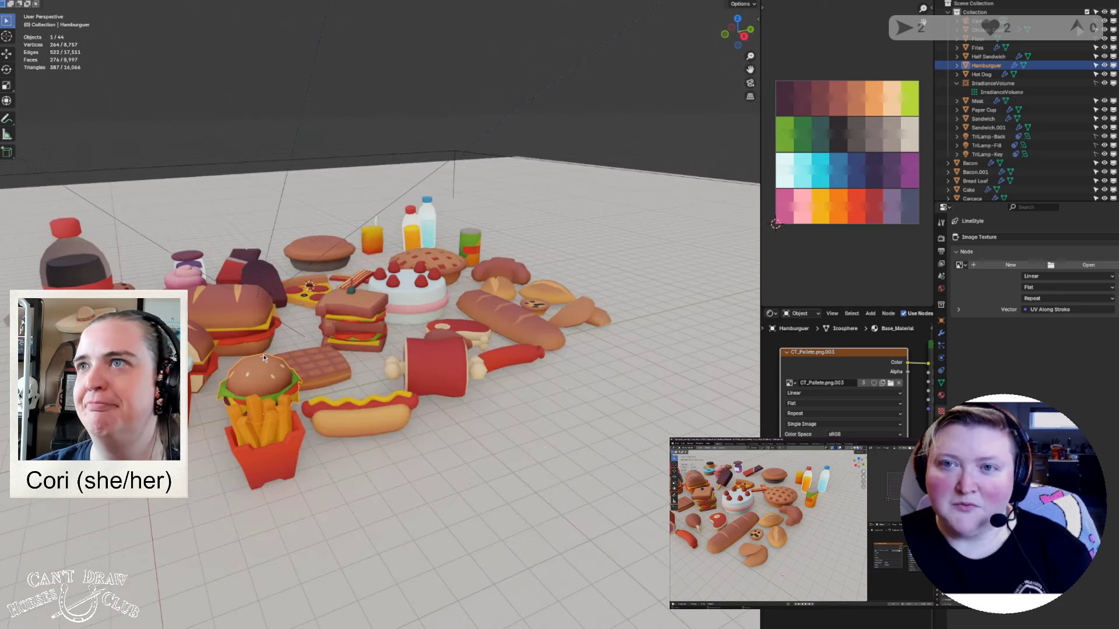
middle_drag(266, 358, 393, 345)
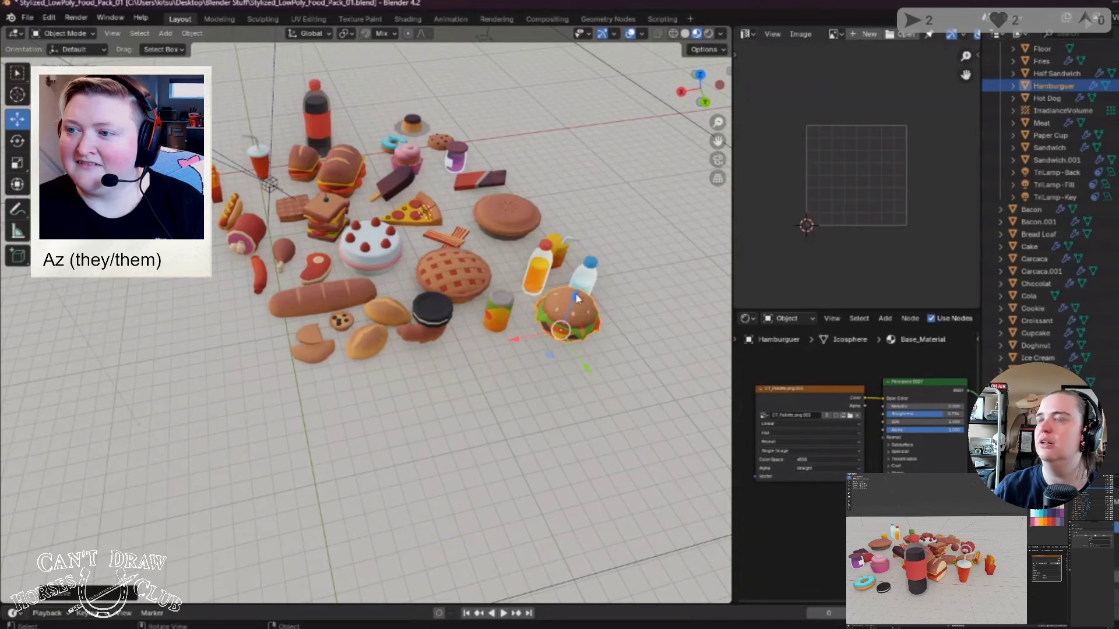
Step: Raise the hamburger about 6.9 m along the global Z axis
key(g)
key(z)
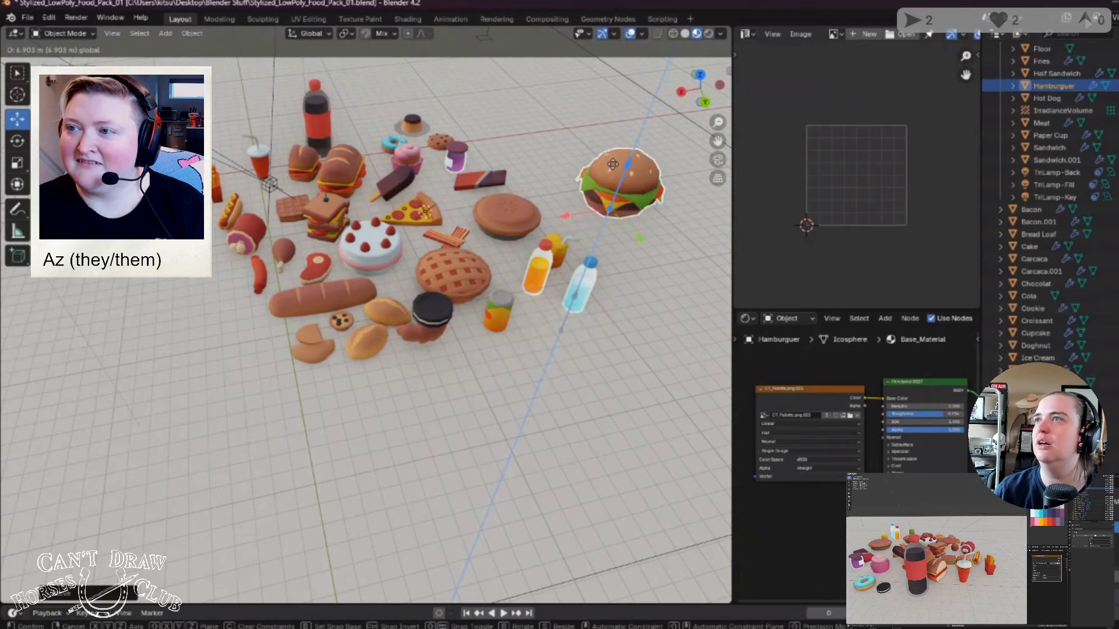
drag(612, 164, 614, 166)
Step: Move the raised hamburger along the global Y axis, away from the other food models, and clear the selection
middle_drag(639, 305, 612, 250)
drag(552, 153, 333, 177)
scroll(379, 130, up, 3)
middle_drag(396, 121, 410, 156)
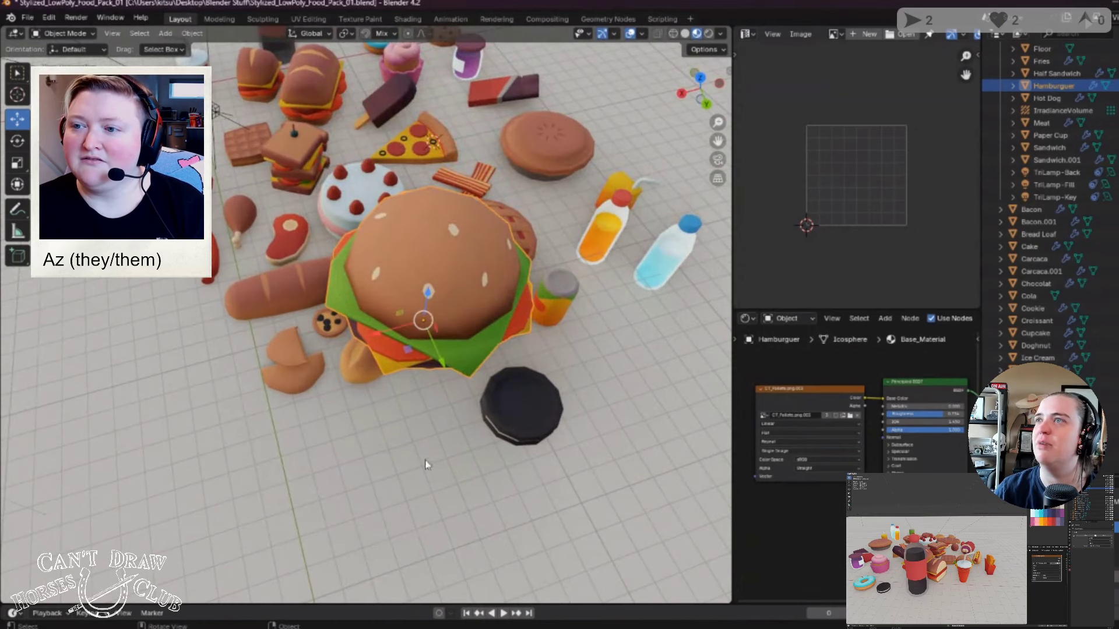
middle_drag(427, 465, 421, 480)
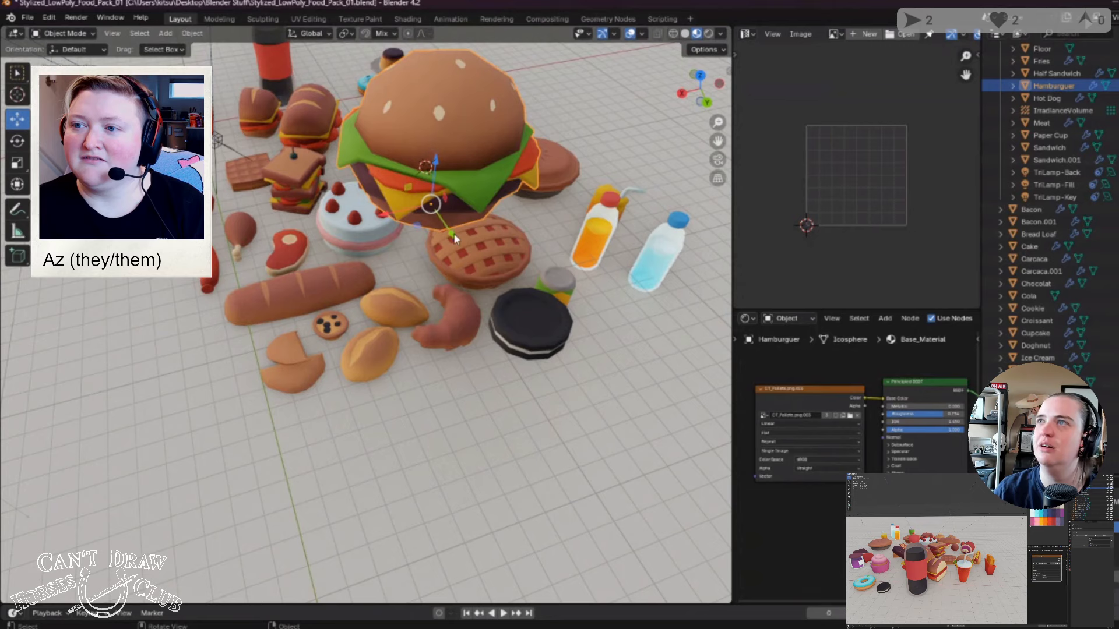
key(g)
key(y)
drag(522, 367, 523, 368)
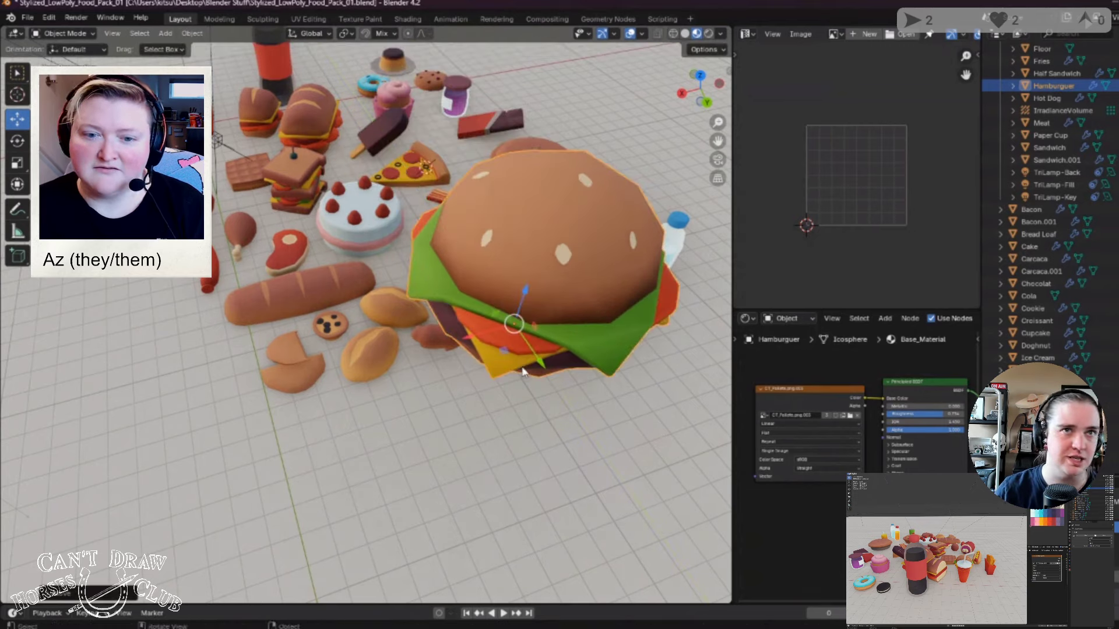
mouse_move(523, 370)
middle_down()
mouse_move(493, 367)
mouse_move(502, 365)
middle_up()
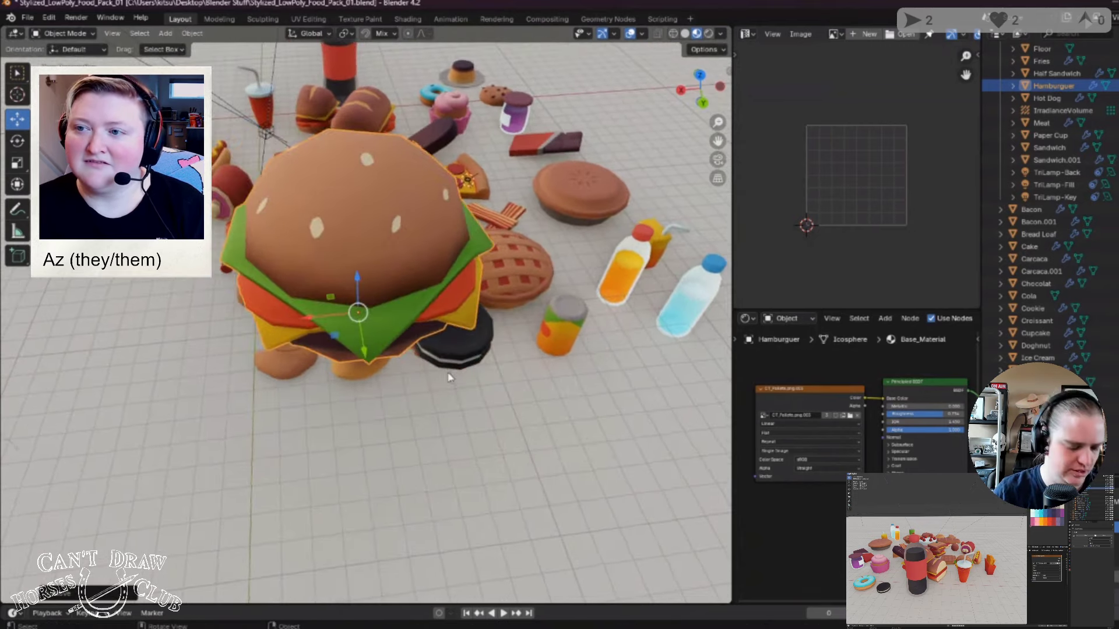
scroll(449, 422, down, 5)
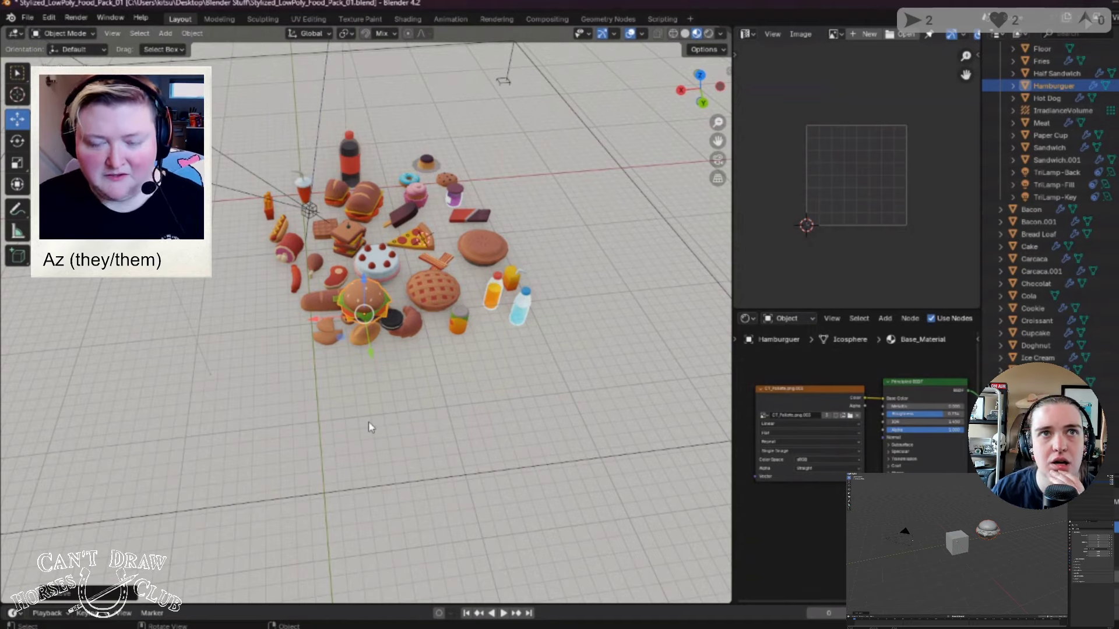
click(441, 402)
middle_drag(441, 402, 519, 390)
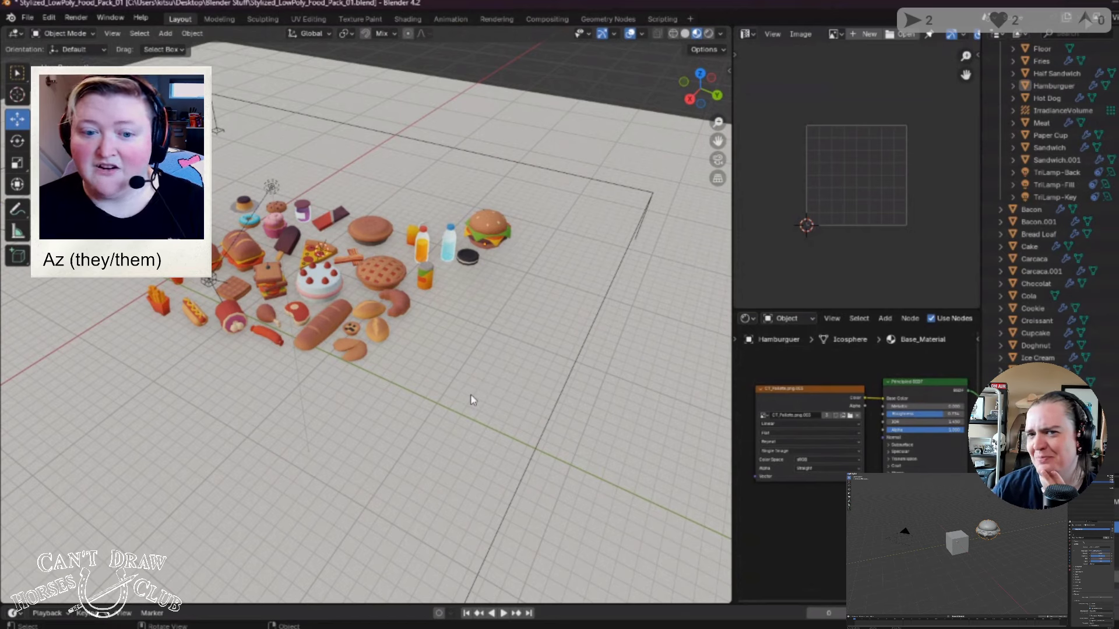
middle_drag(476, 398, 464, 394)
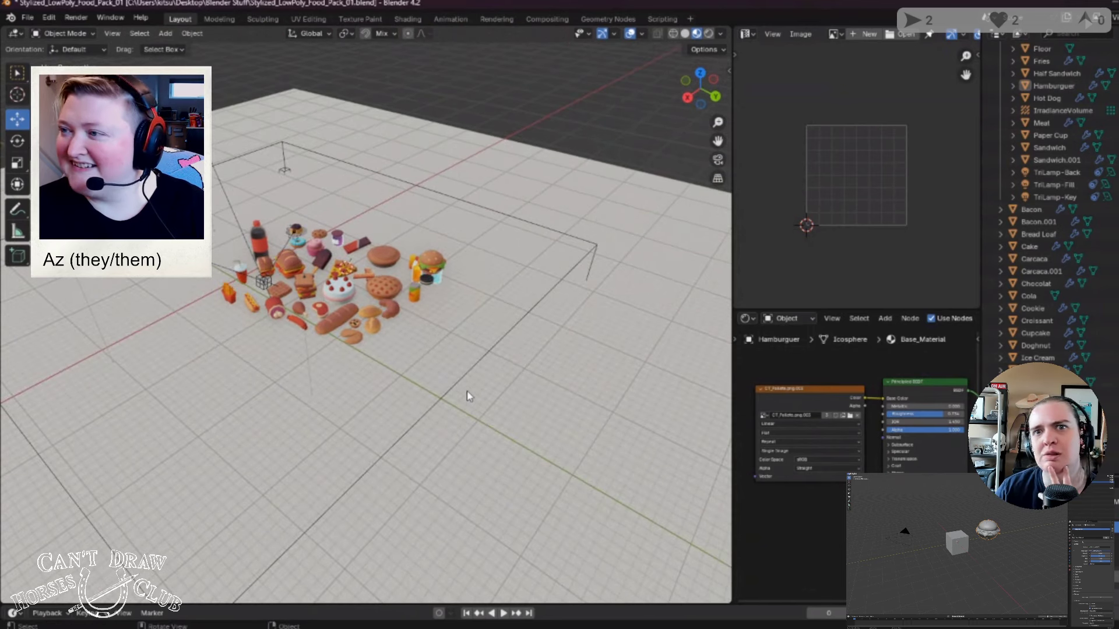
Step: Select the IrradianceVolume probe and briefly reveal the World surface settings beneath the scene's object list
click(1078, 112)
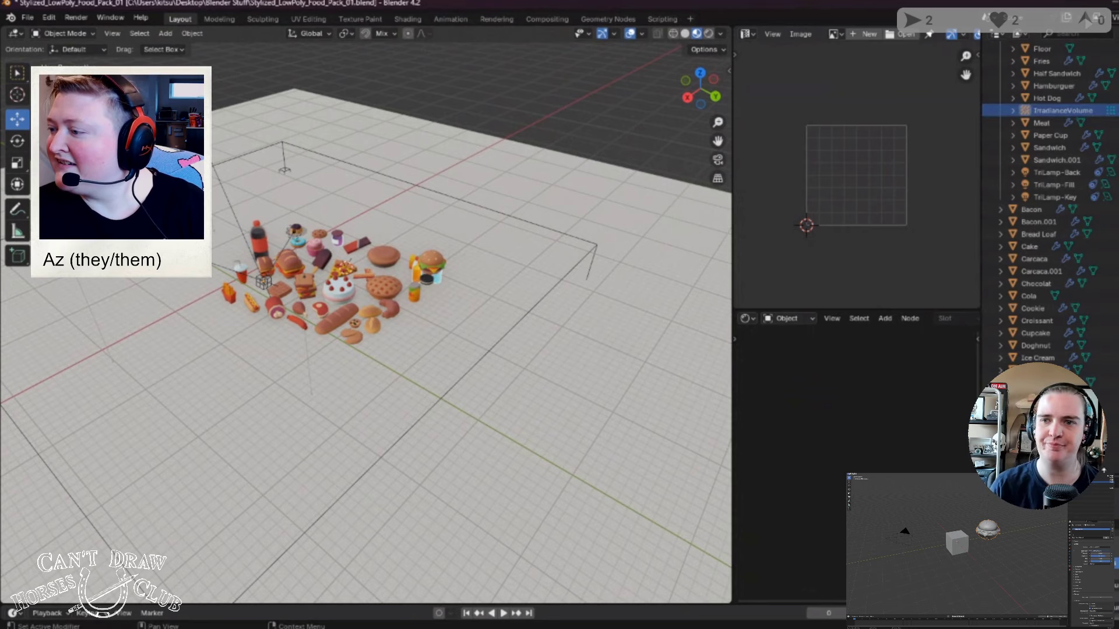
drag(1092, 477, 1092, 250)
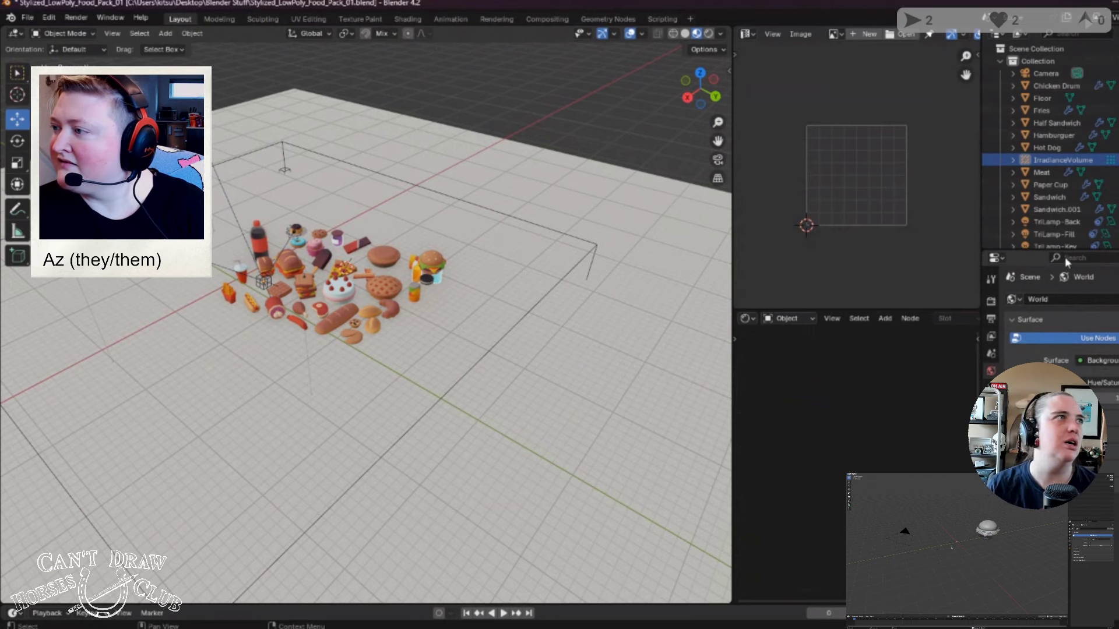
drag(1068, 253, 1067, 376)
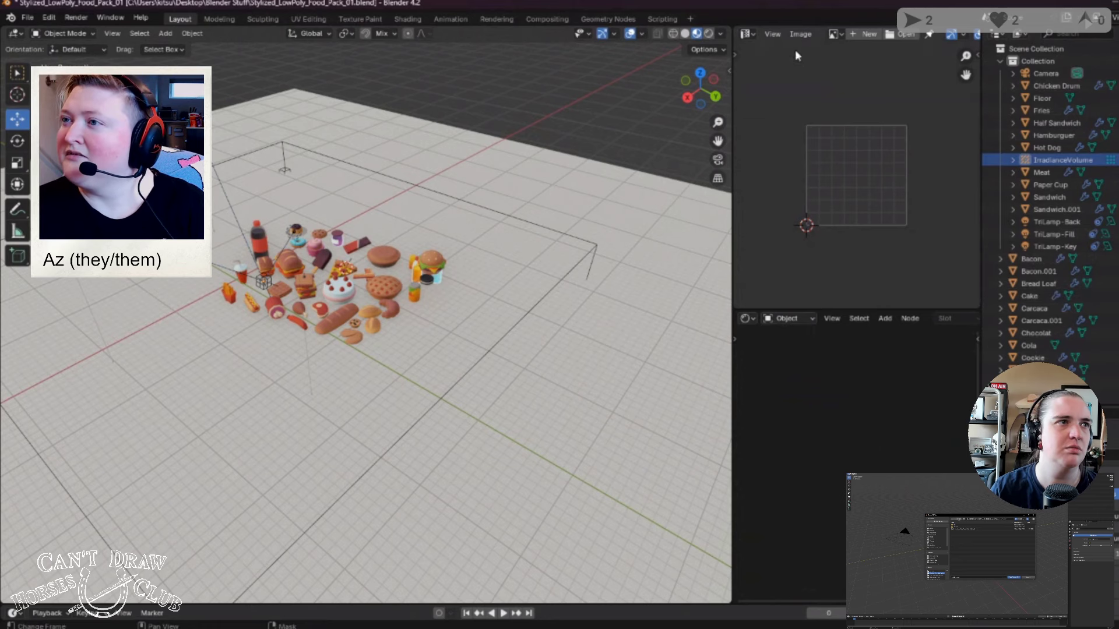
Step: Display the scene in rendered shading and examine the floor and food models from several angles
click(709, 34)
scroll(461, 269, down, 3)
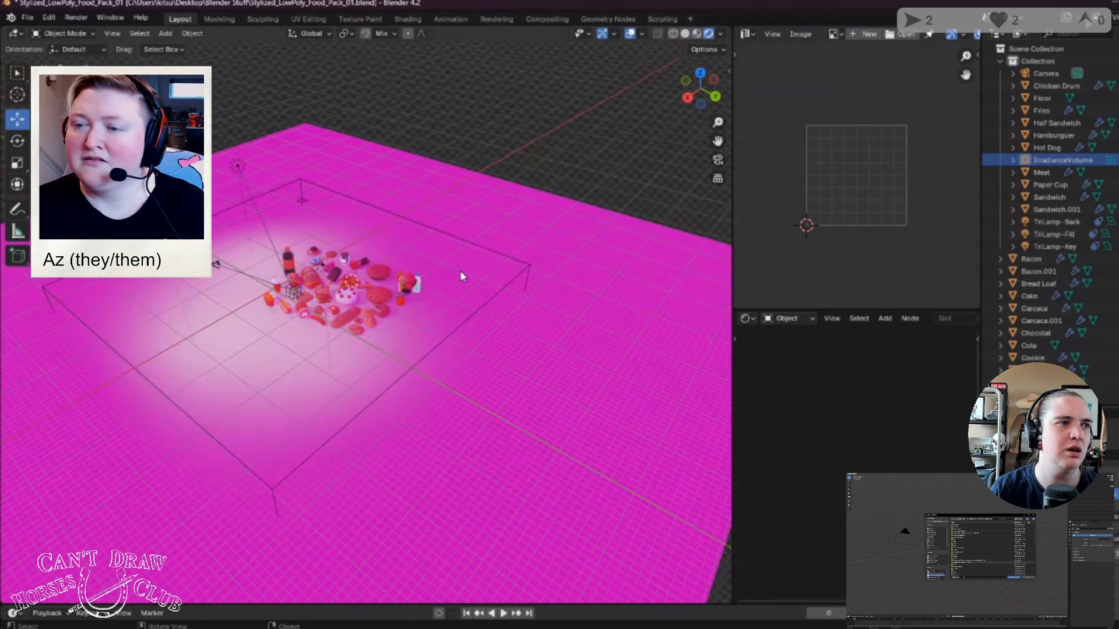
middle_drag(449, 309, 489, 414)
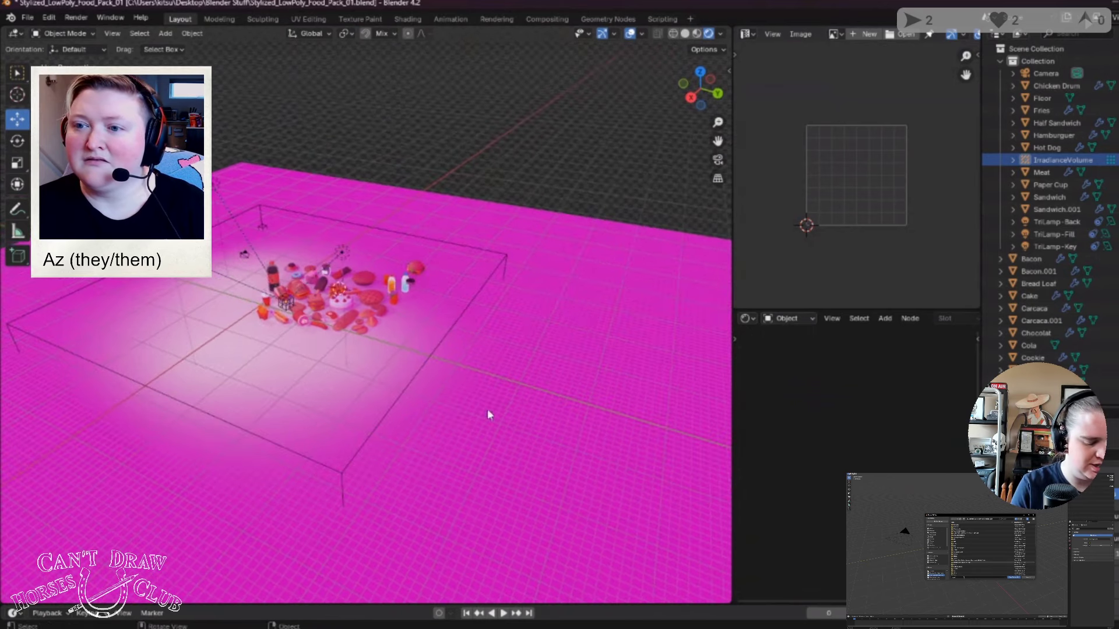
middle_drag(581, 352, 477, 347)
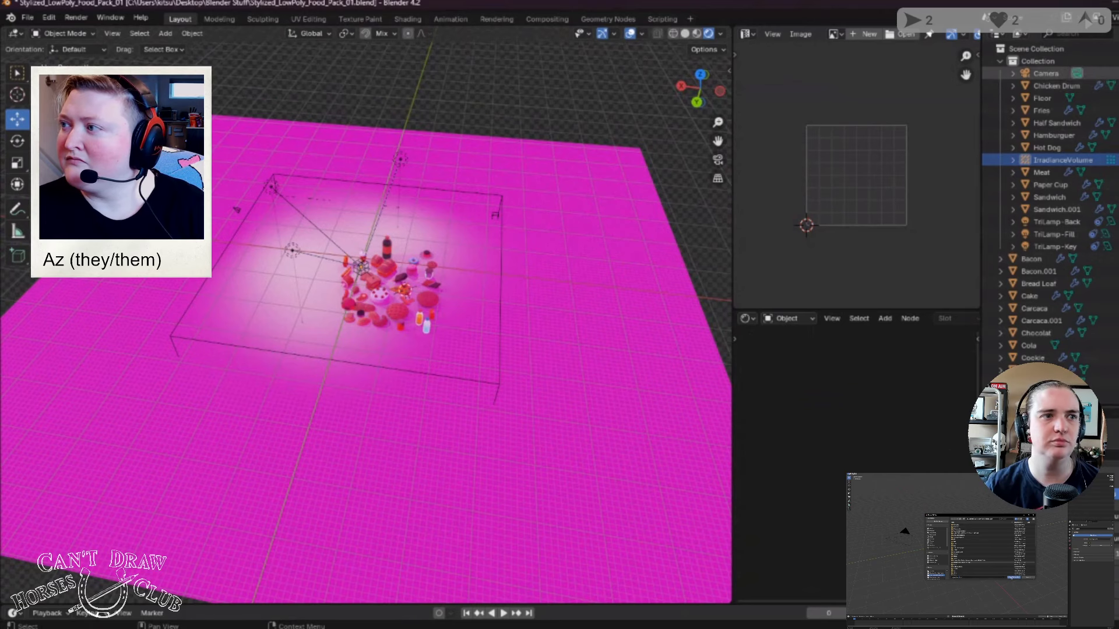
Step: Try hiding scene objects from the Camera down to the IrradianceVolume probe, making each visible again
click(1118, 74)
click(1117, 73)
click(1118, 86)
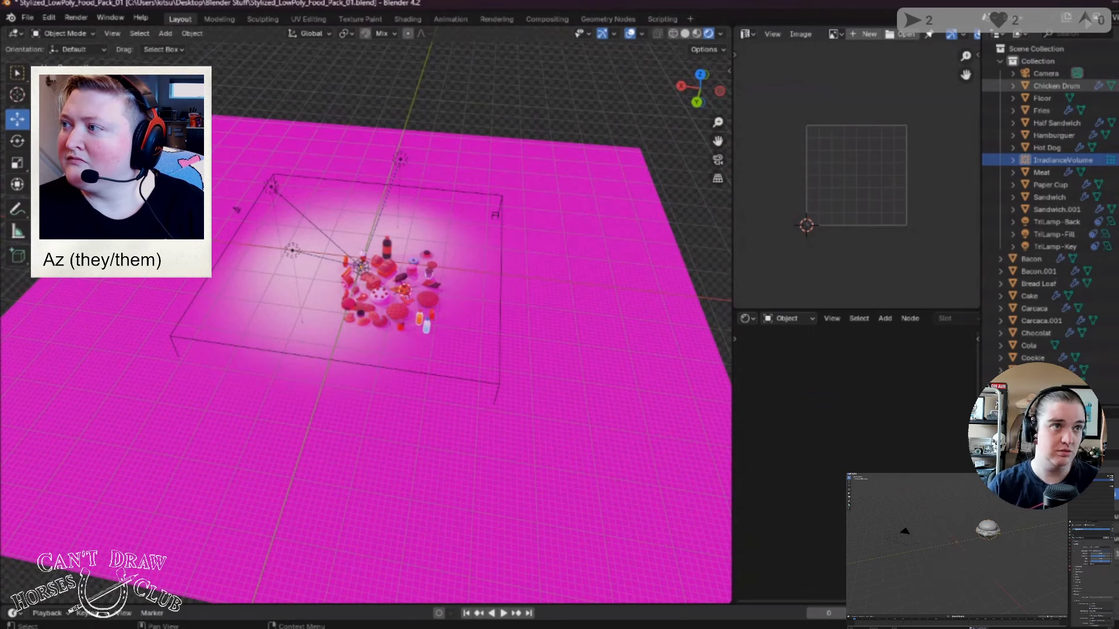
click(1118, 86)
click(1118, 98)
key(alt+h)
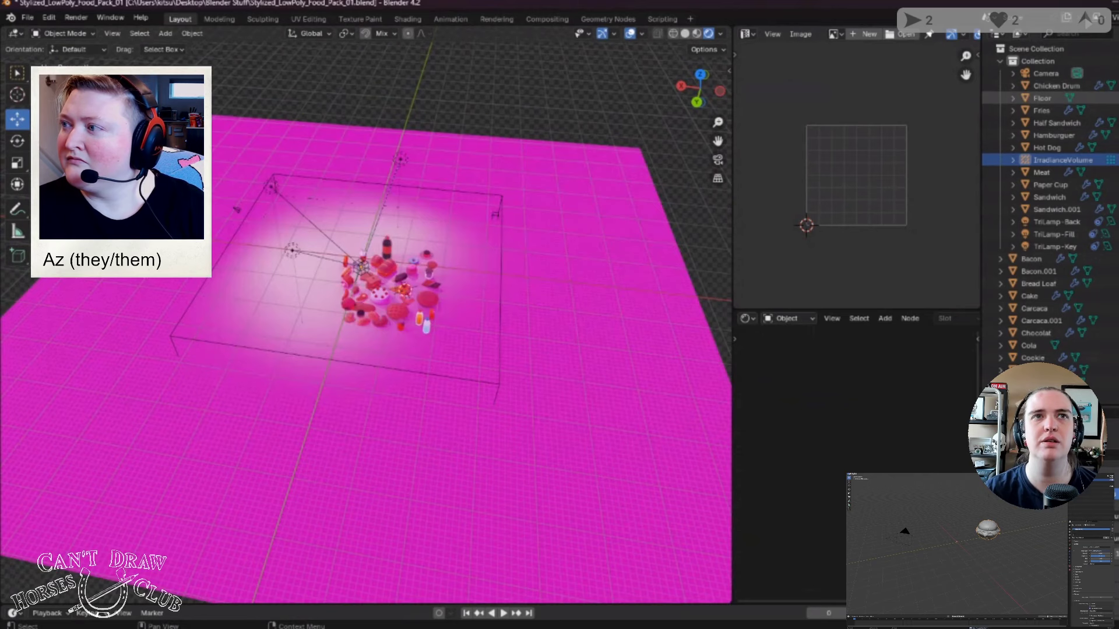
click(1117, 110)
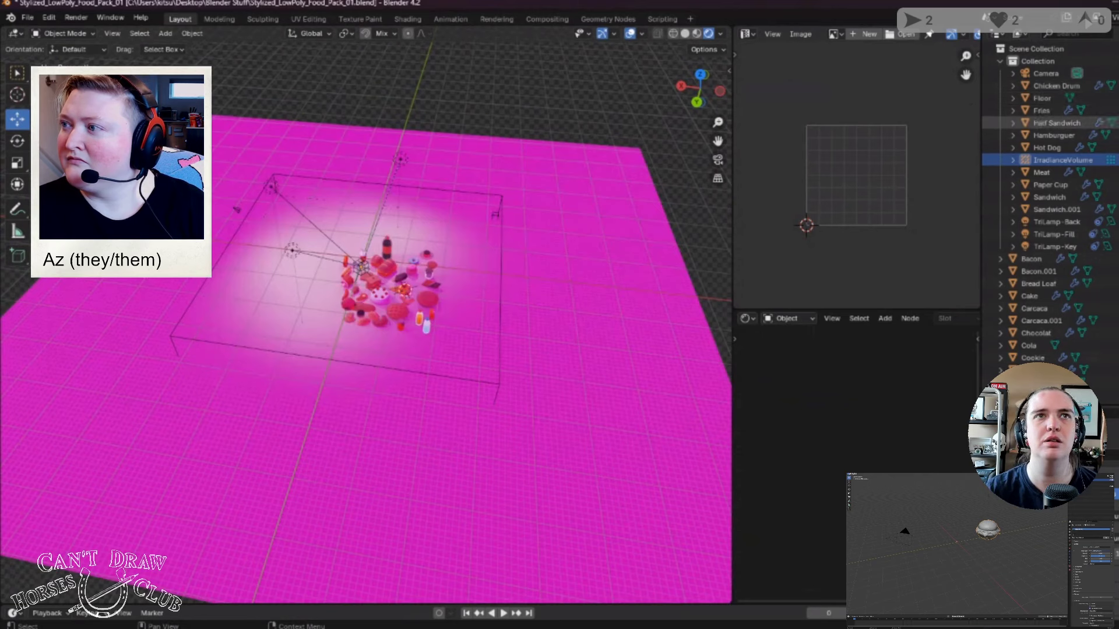
key(h)
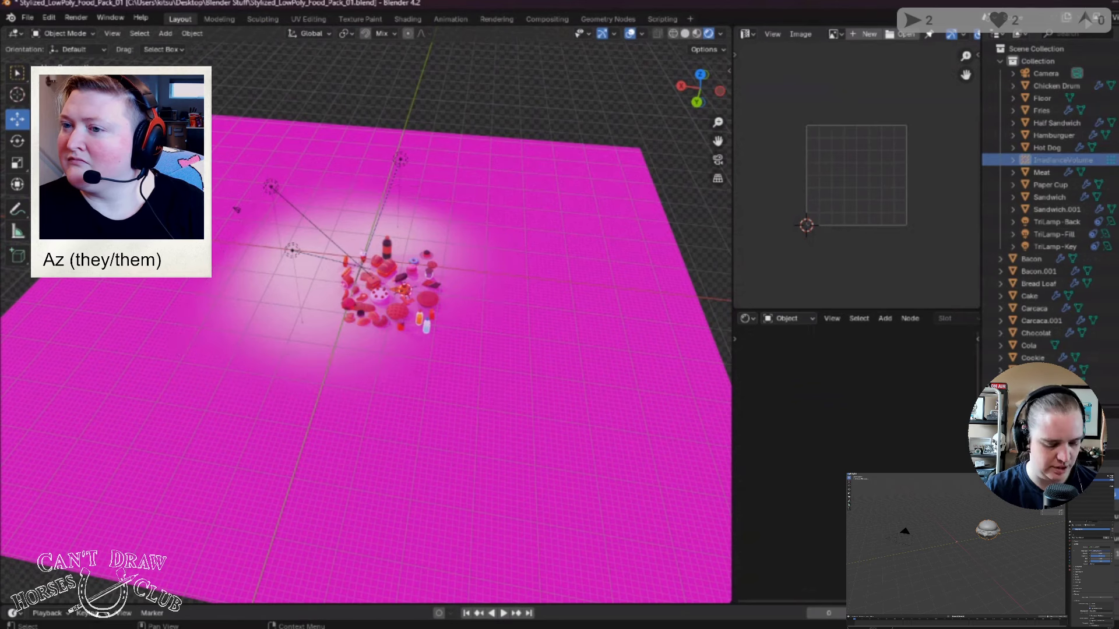
key(alt+h)
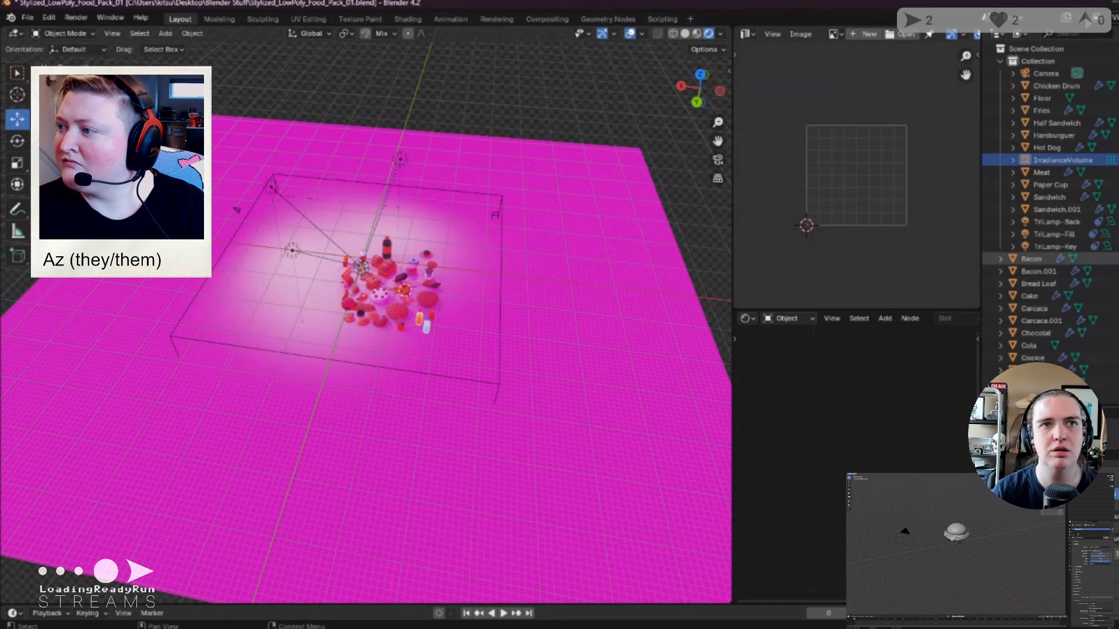
Step: Look through the whole object list and examine the rendered floor and lighting setup from farther away
scroll(1049, 256, down, 7)
scroll(1049, 259, down, 2)
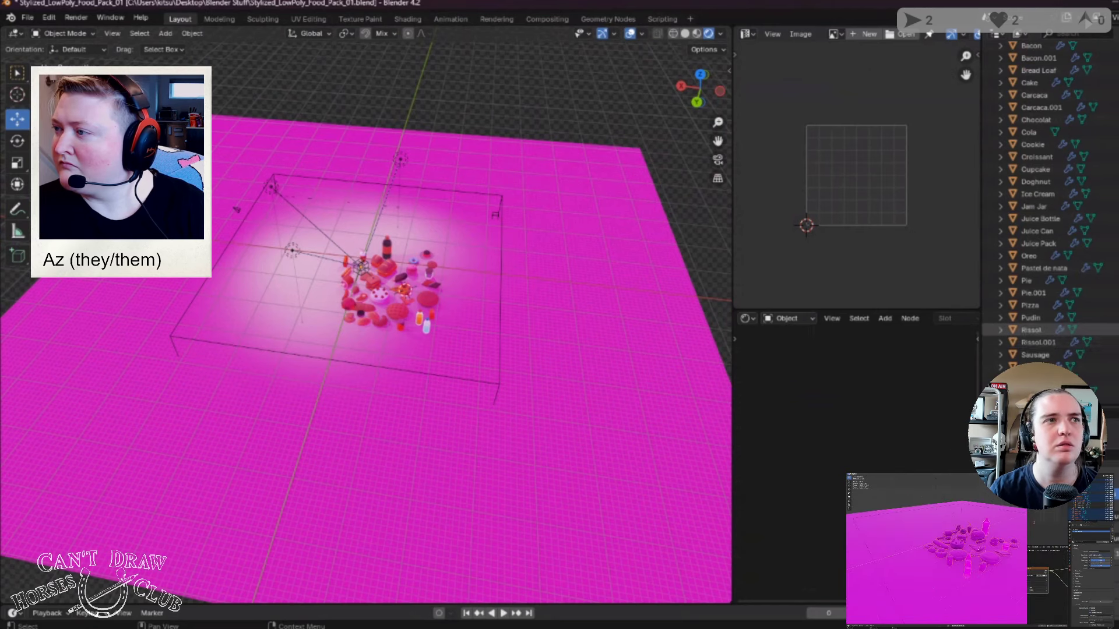
scroll(1043, 338, up, 6)
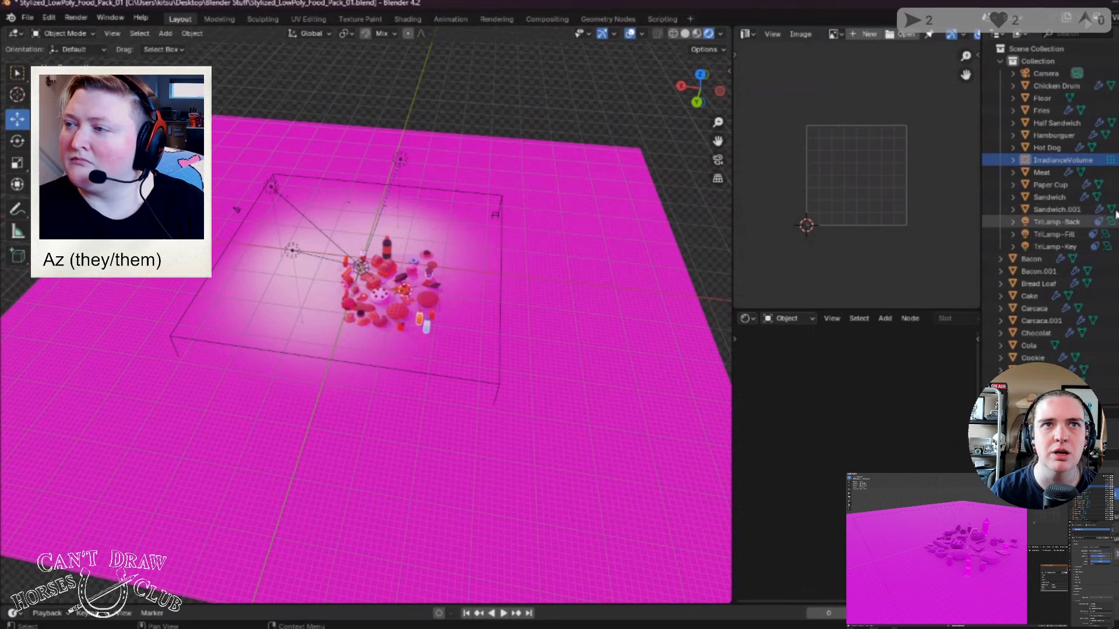
scroll(442, 378, down, 3)
middle_drag(440, 382, 469, 379)
scroll(1043, 233, down, 8)
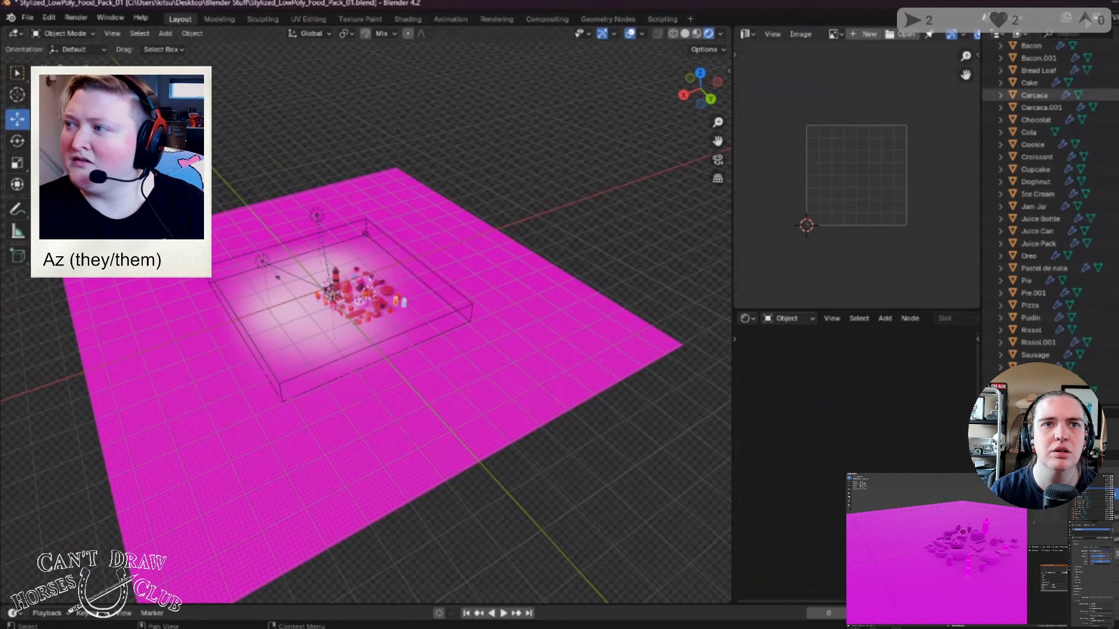
scroll(1025, 175, up, 8)
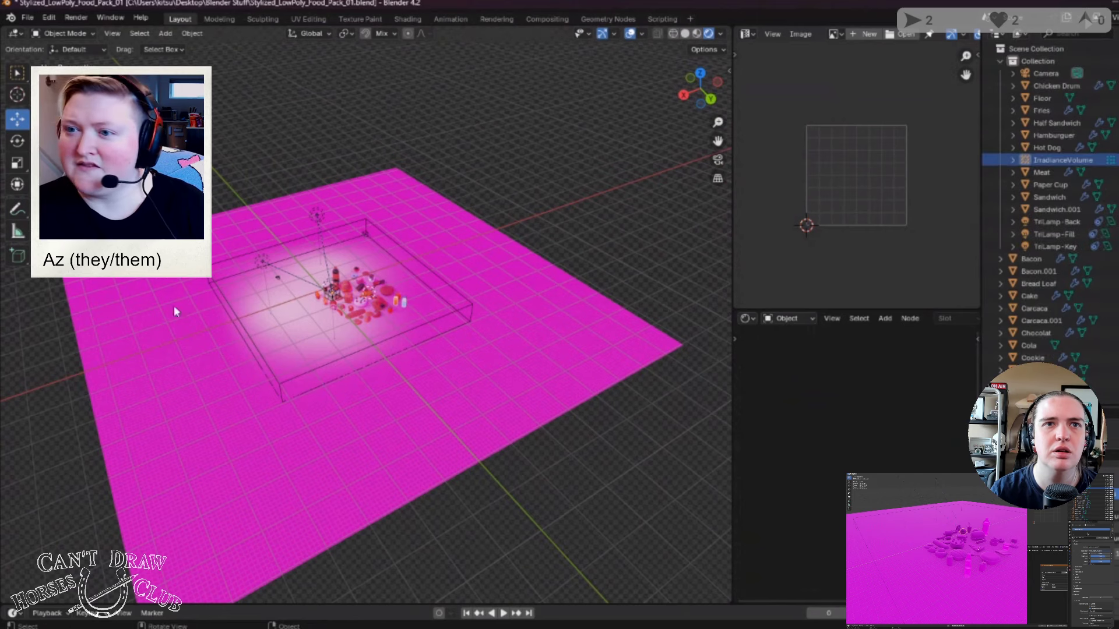
Step: Examine the rendered food models from the opposite side and return the viewport to material preview shading
middle_drag(638, 518, 226, 258)
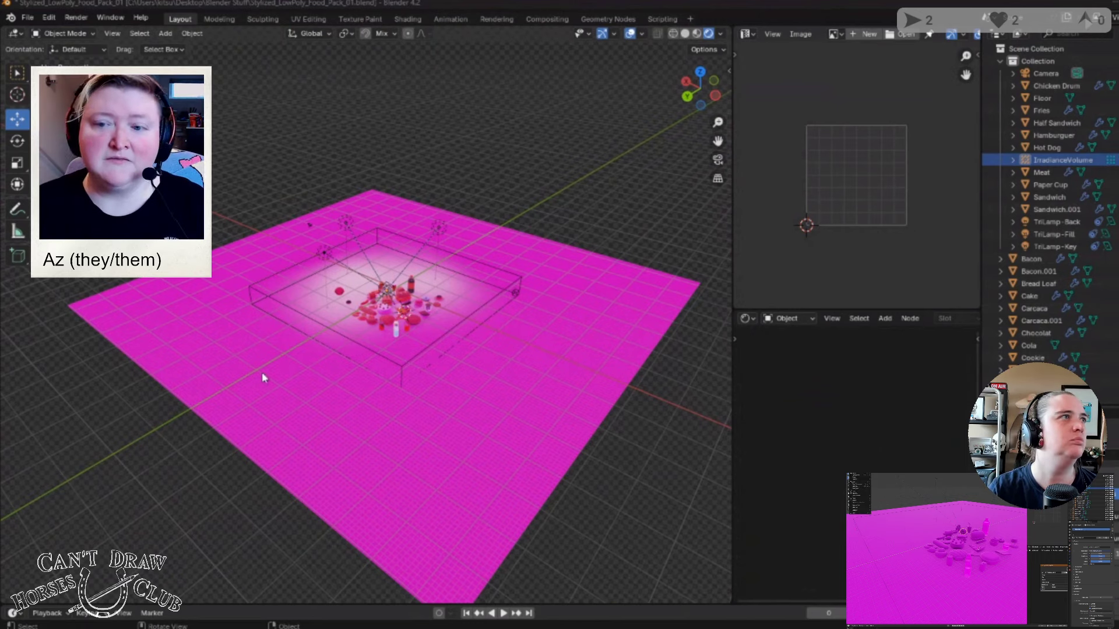
scroll(347, 324, up, 6)
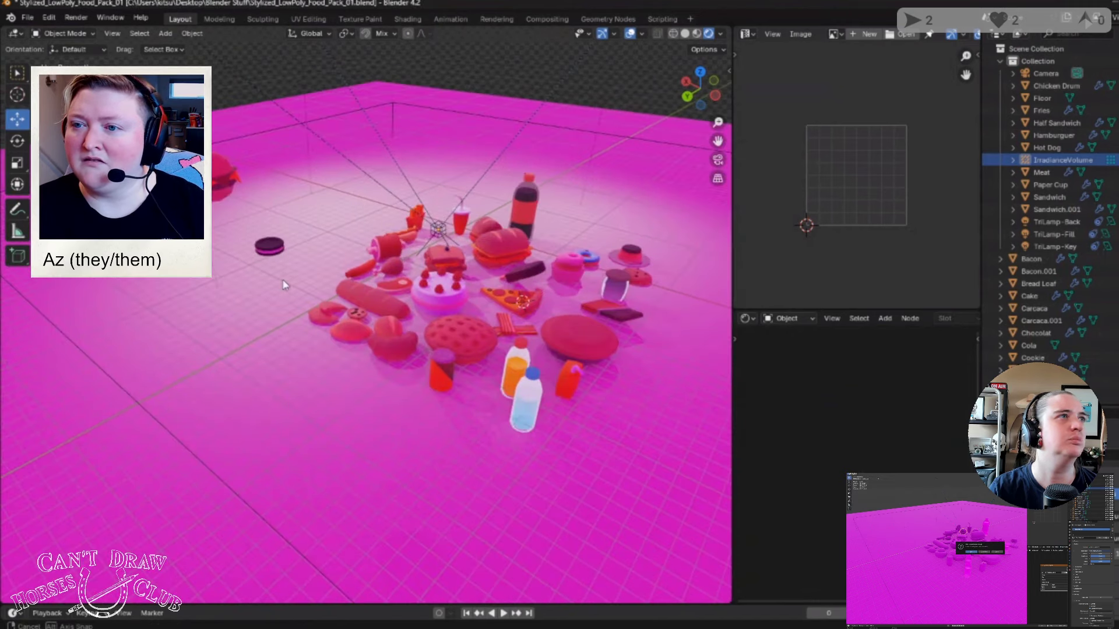
middle_drag(284, 285, 466, 293)
click(697, 34)
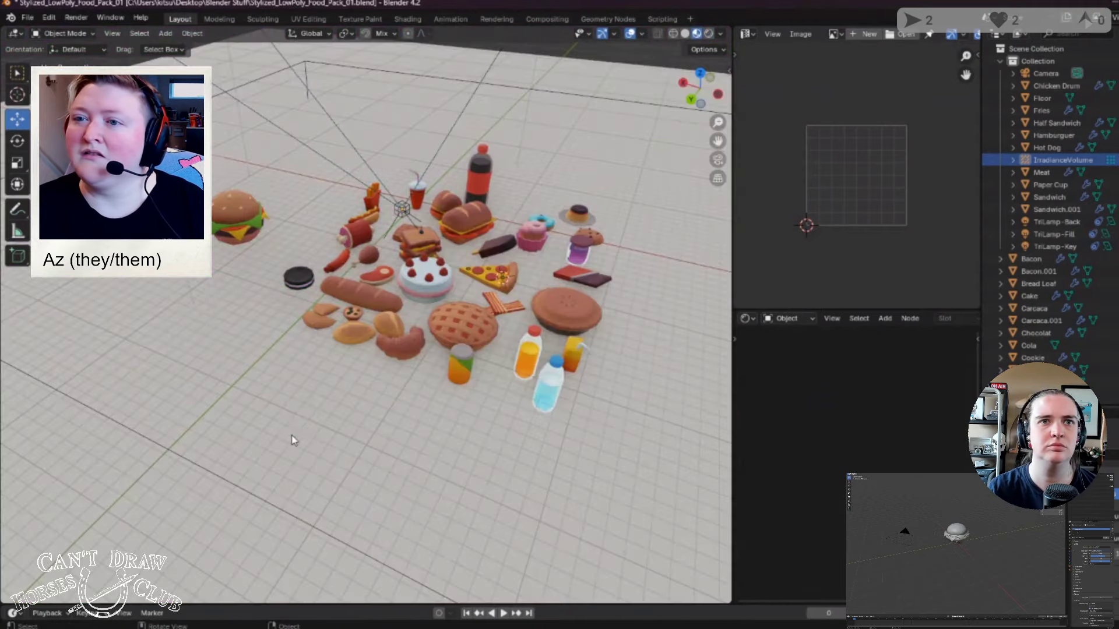
Step: Select the strawberry cake and then the lattice-topped pie, viewing the food models from above
scroll(294, 440, down, 4)
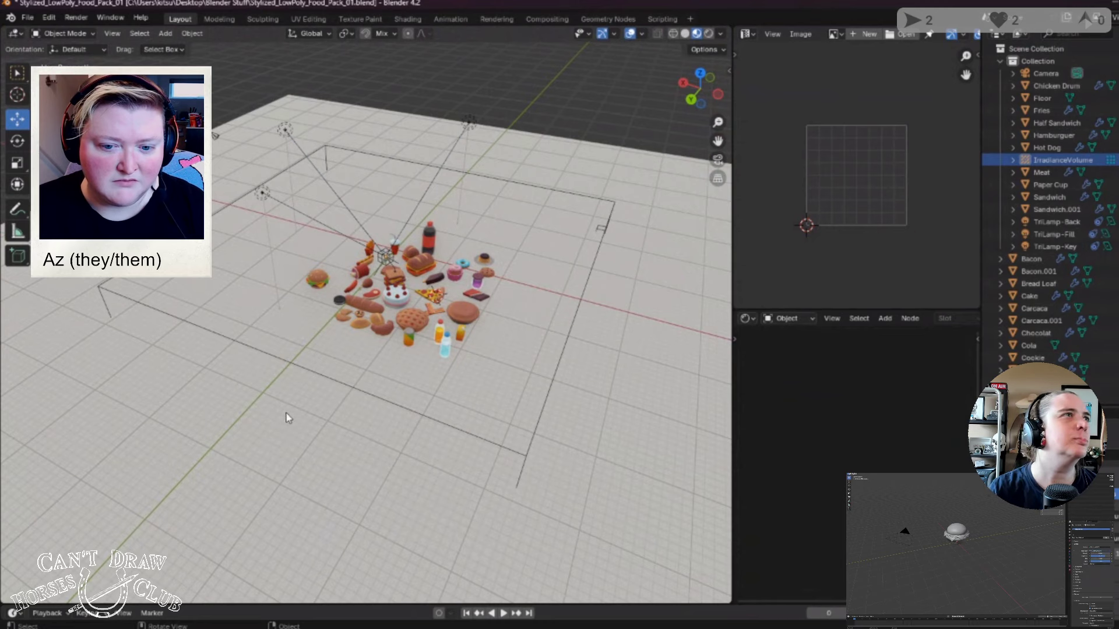
scroll(350, 330, up, 6)
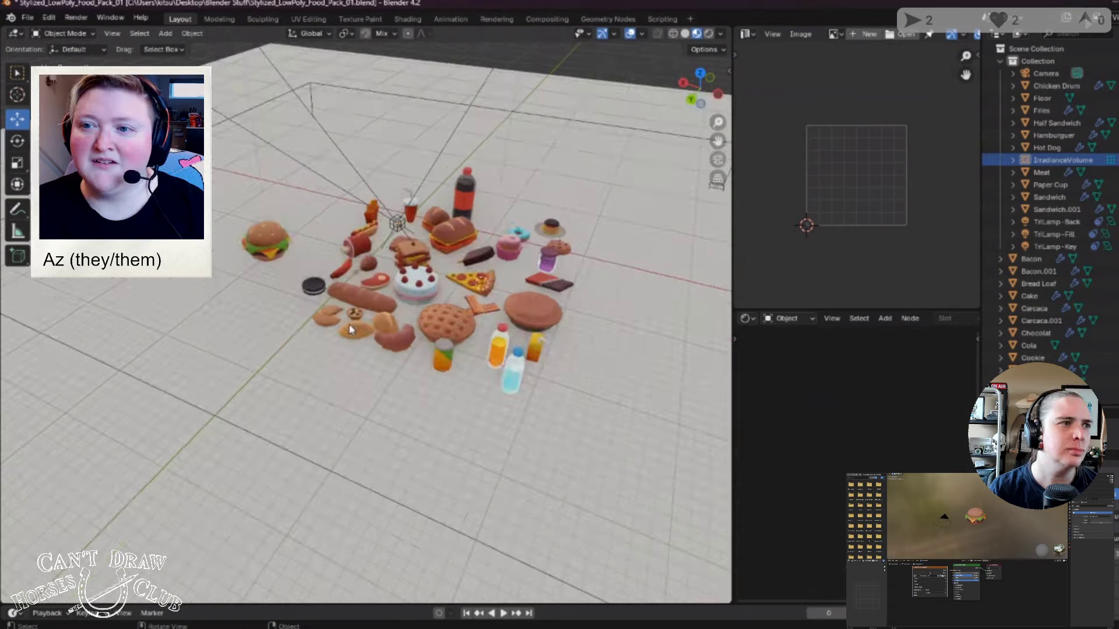
middle_drag(348, 319, 425, 285)
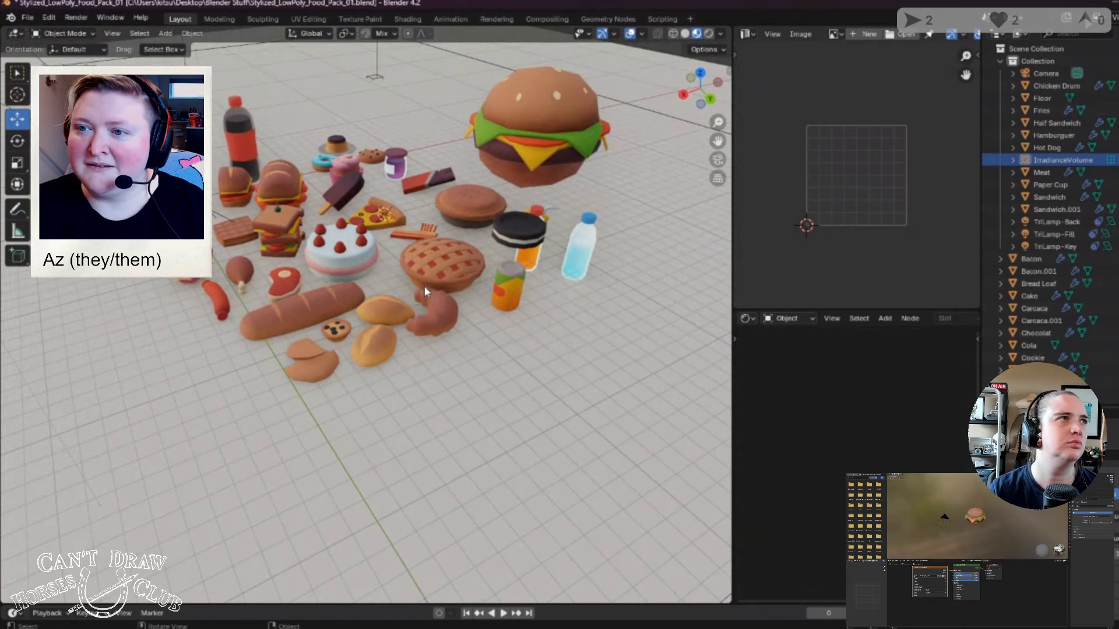
click(331, 267)
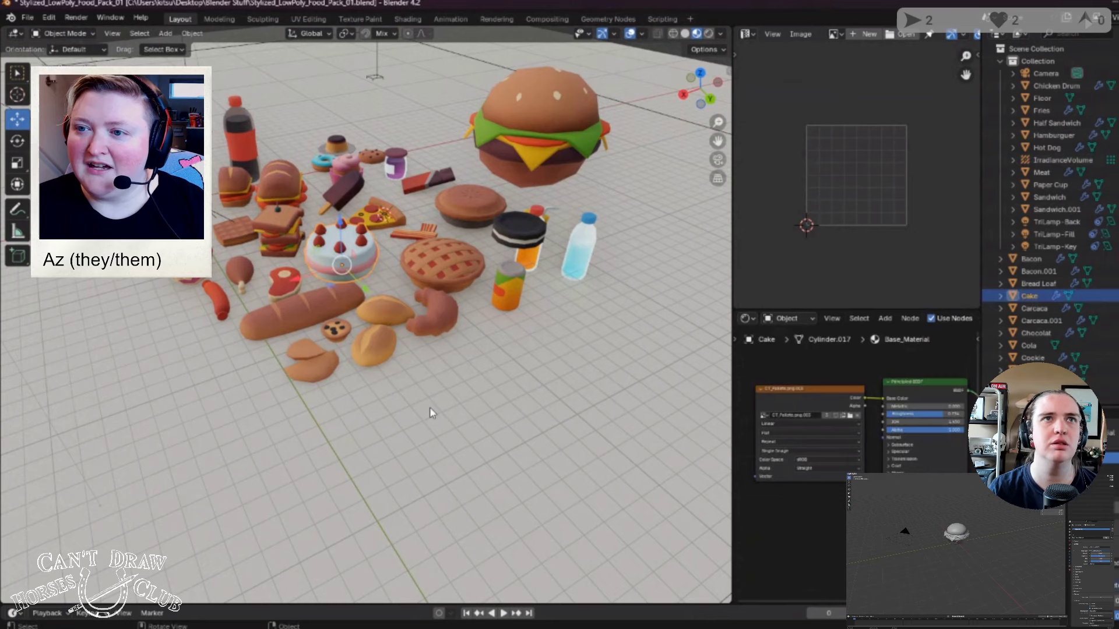
click(442, 266)
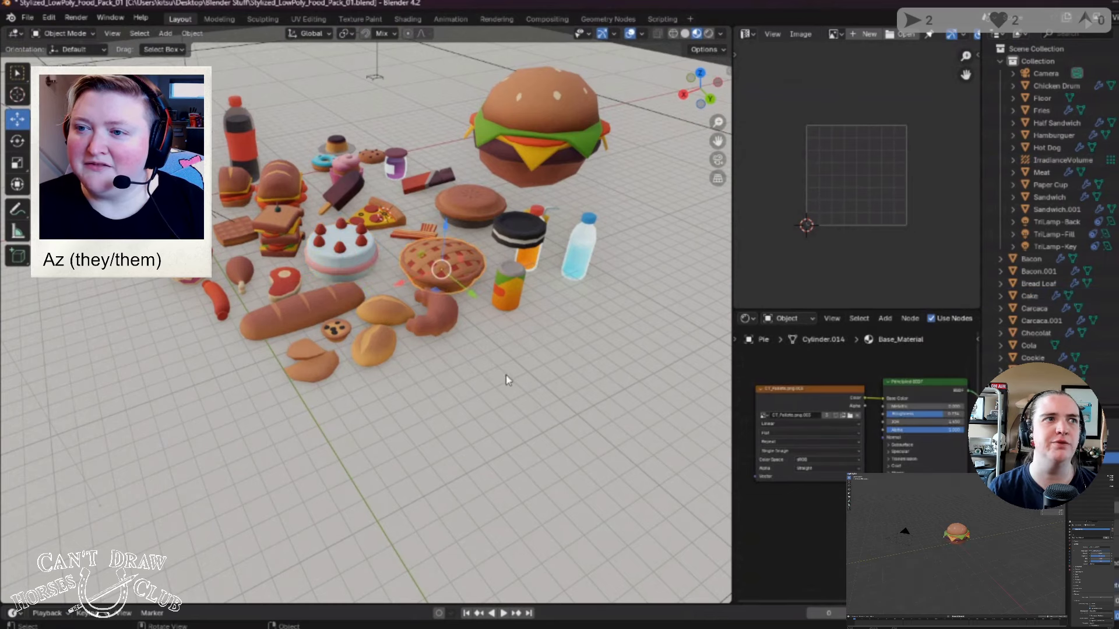
middle_drag(534, 376, 472, 275)
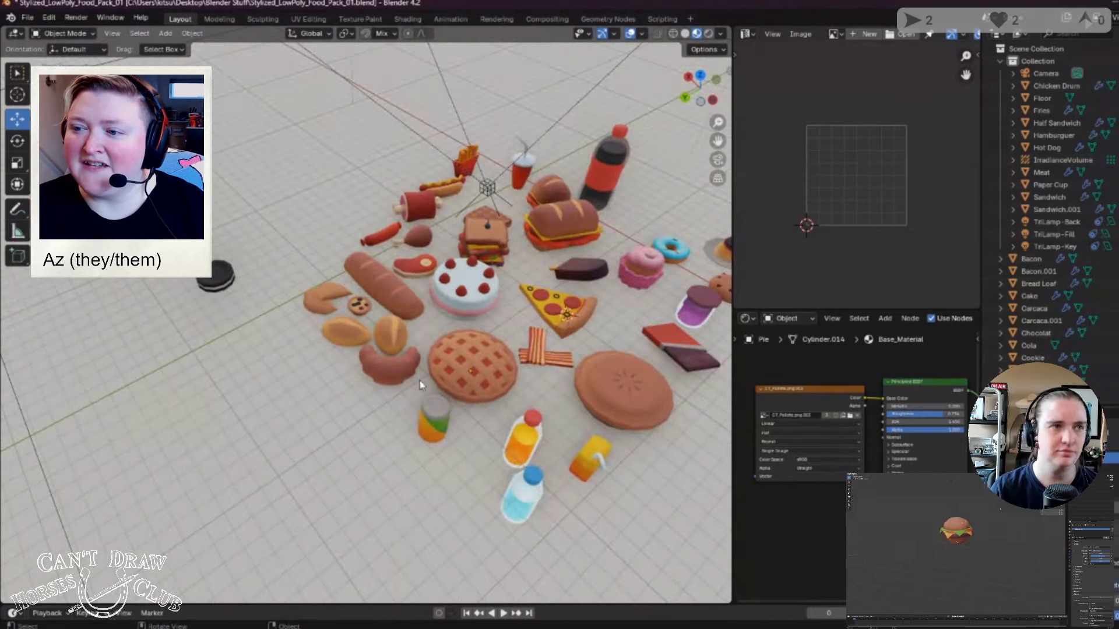
Step: Select the pizza slice, the strawberry cake and the lattice-topped pie, finishing with the pizza slice selected
middle_drag(579, 462, 479, 439)
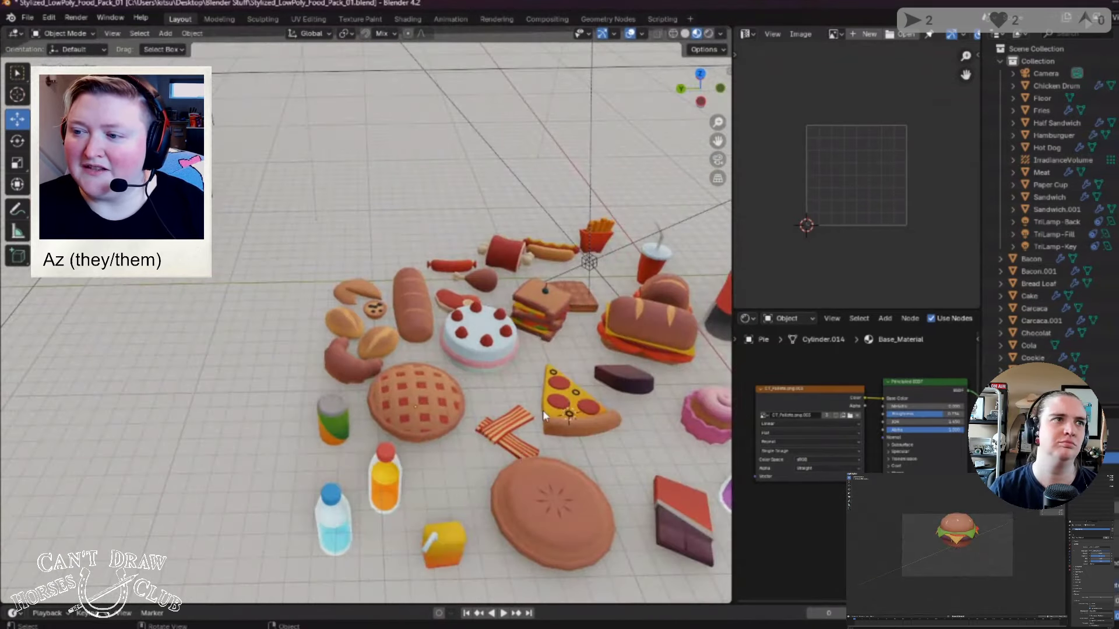
click(569, 415)
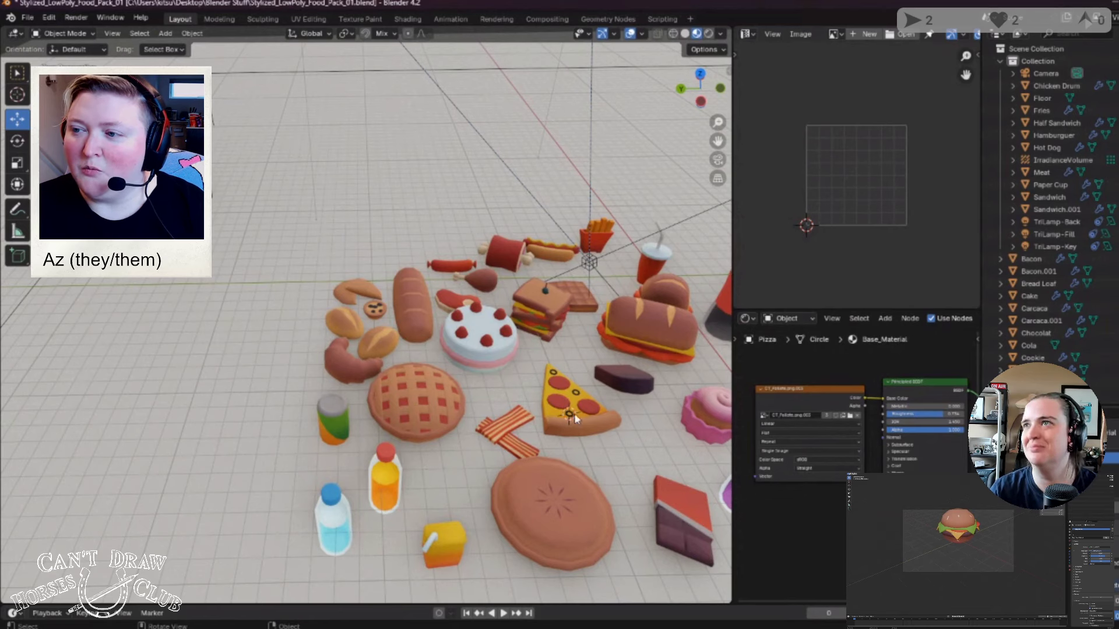
click(477, 344)
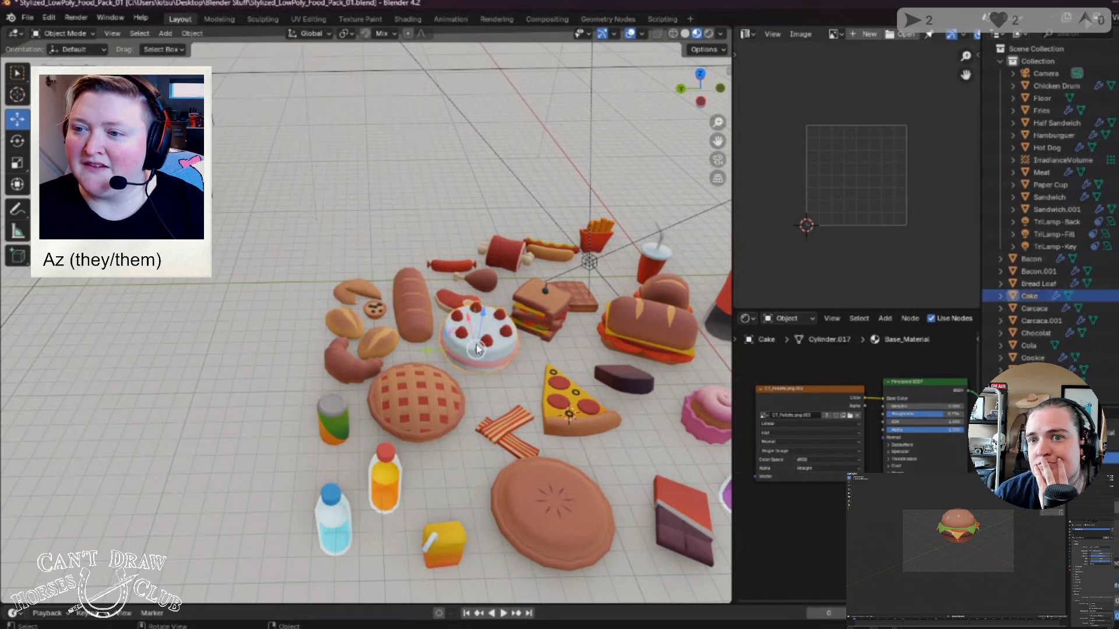
click(510, 407)
click(440, 403)
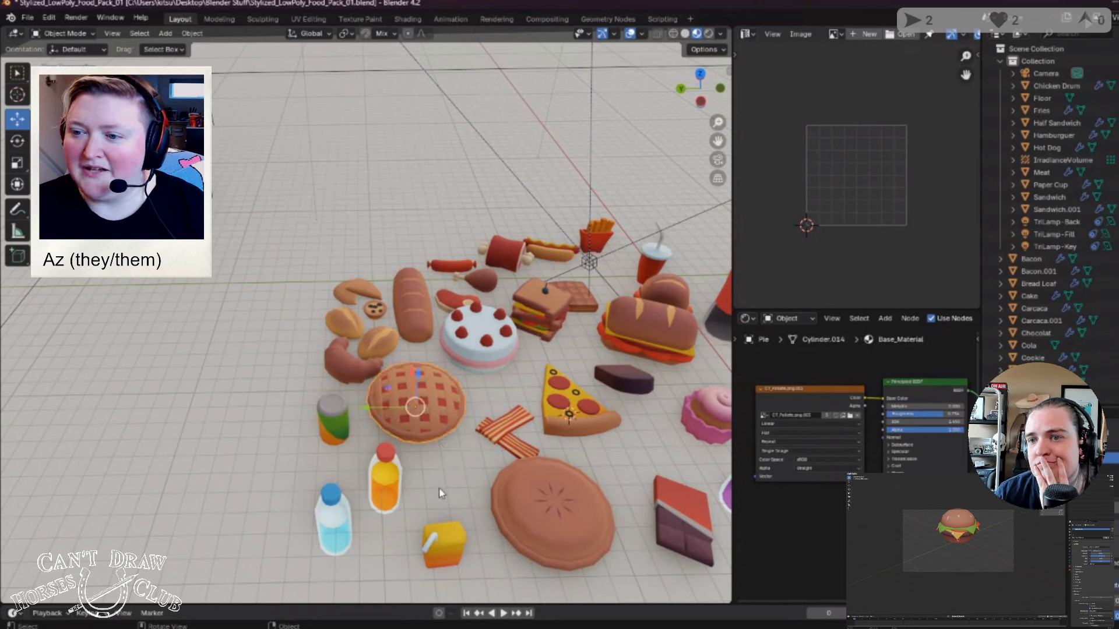
click(558, 400)
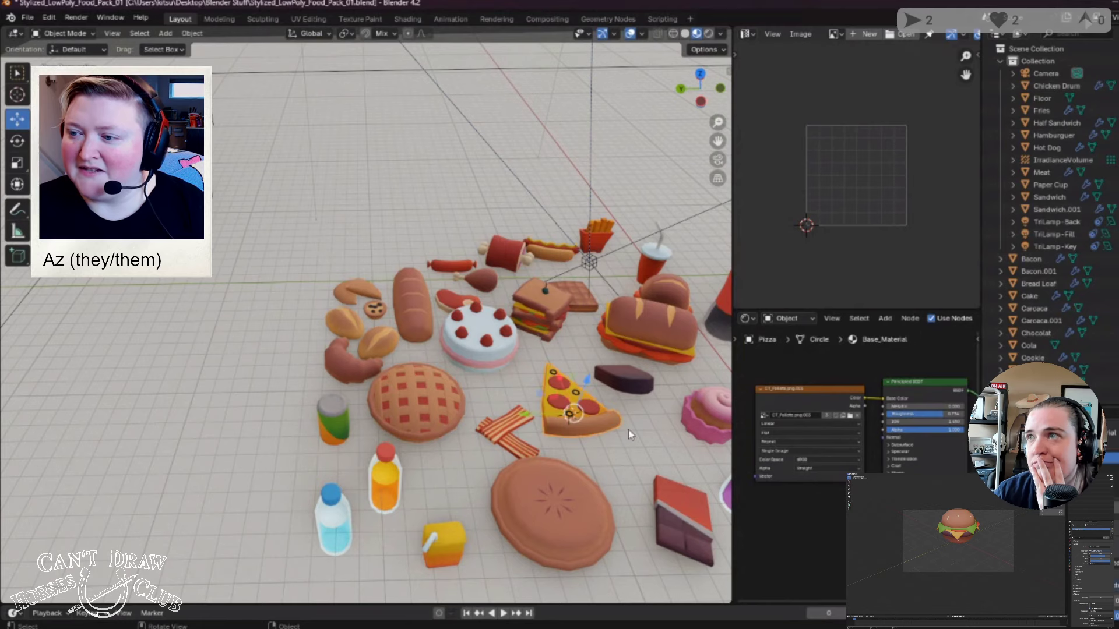
Step: Select the ice cream bar and then the water bottle, examining their material nodes
middle_drag(609, 453, 192, 464)
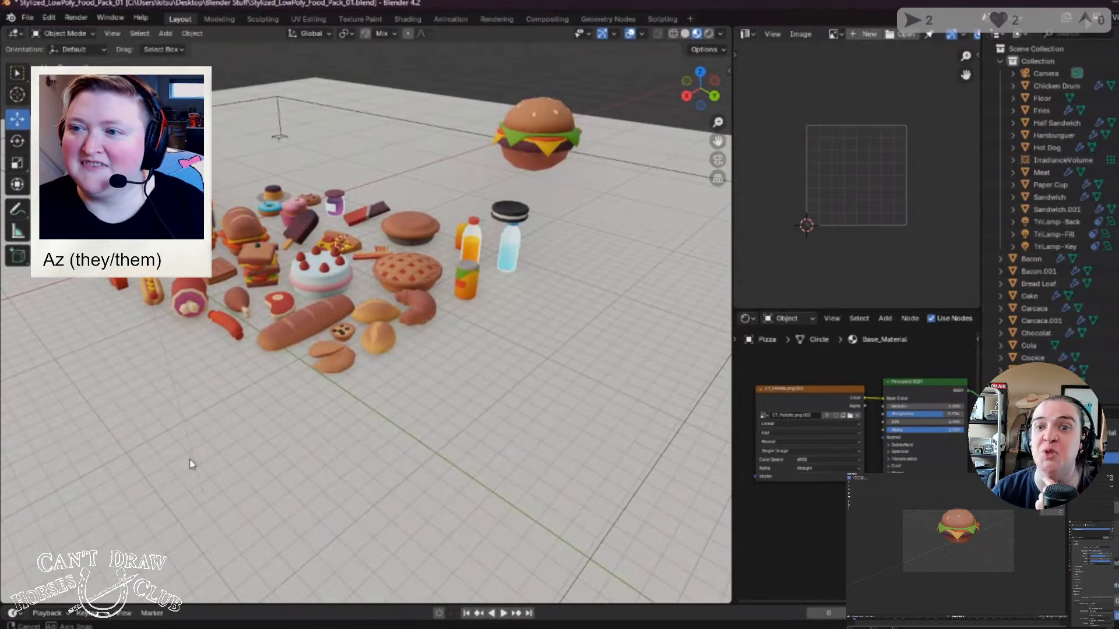
middle_drag(387, 427, 422, 447)
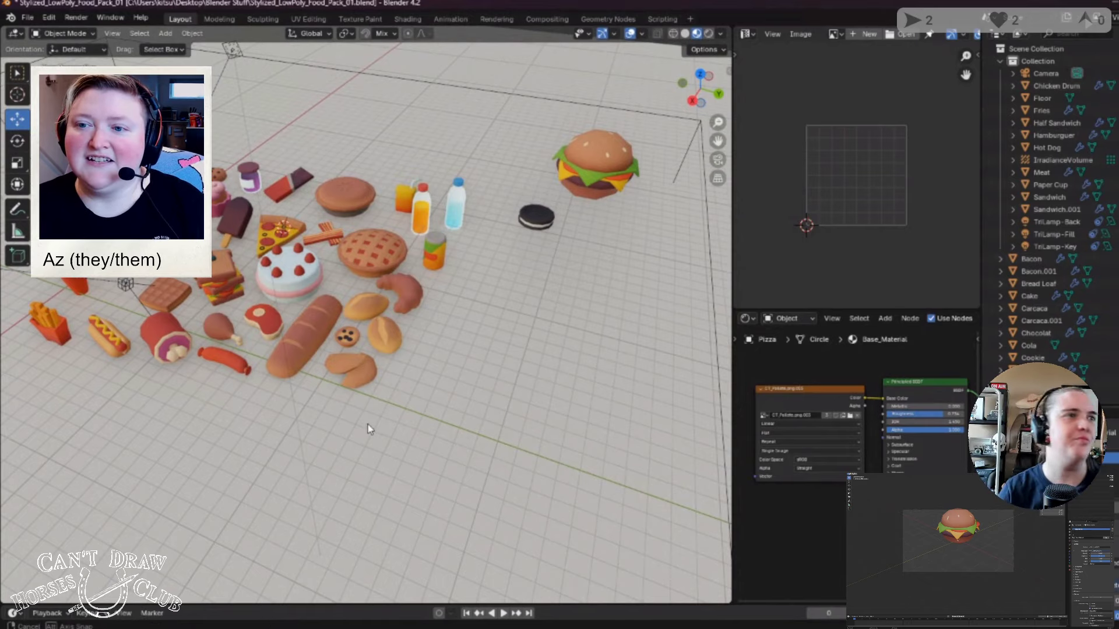
middle_drag(368, 424, 345, 430)
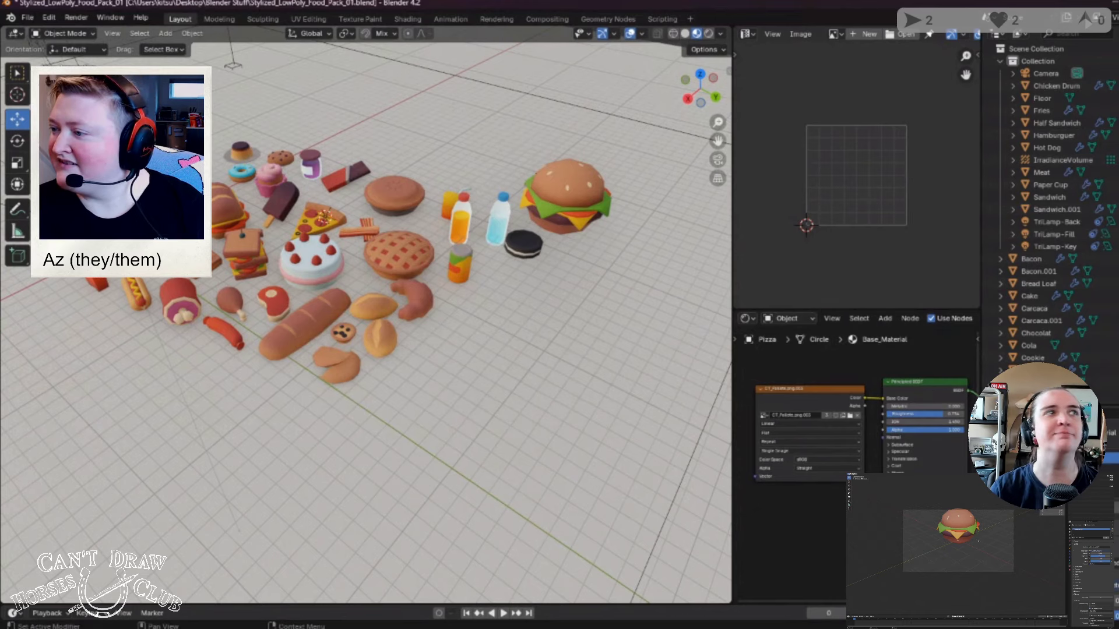
drag(863, 599, 940, 599)
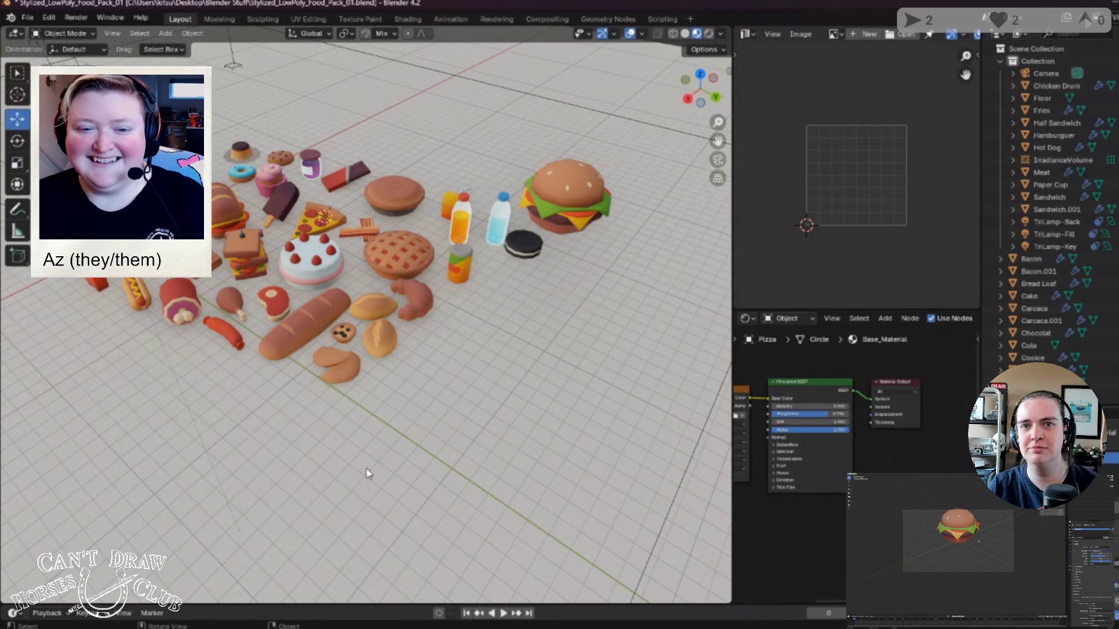
click(282, 196)
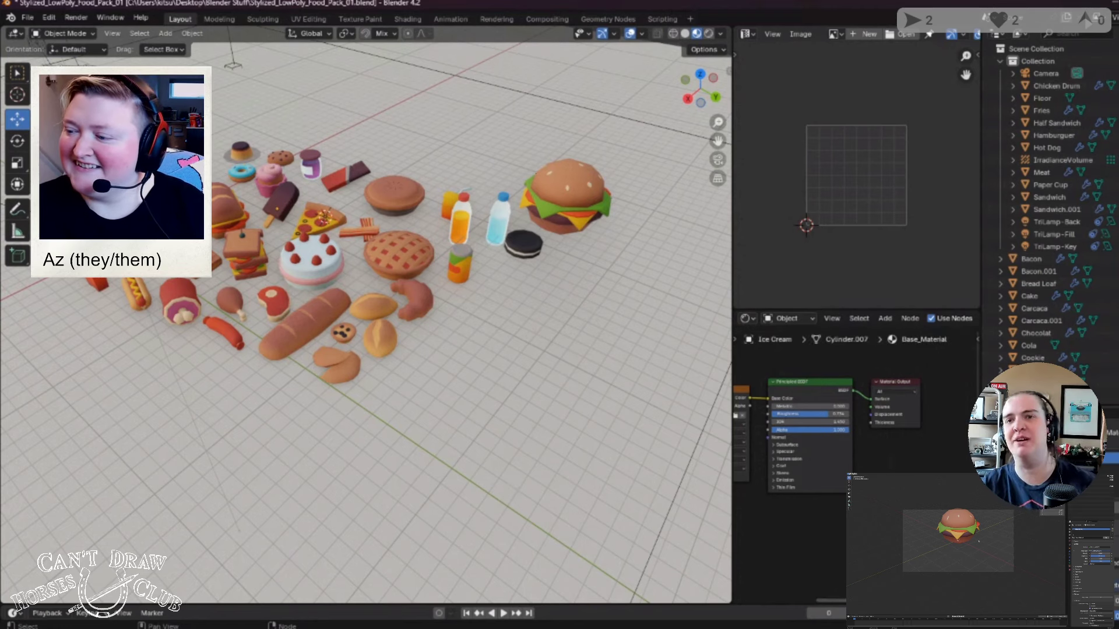
drag(872, 600, 793, 600)
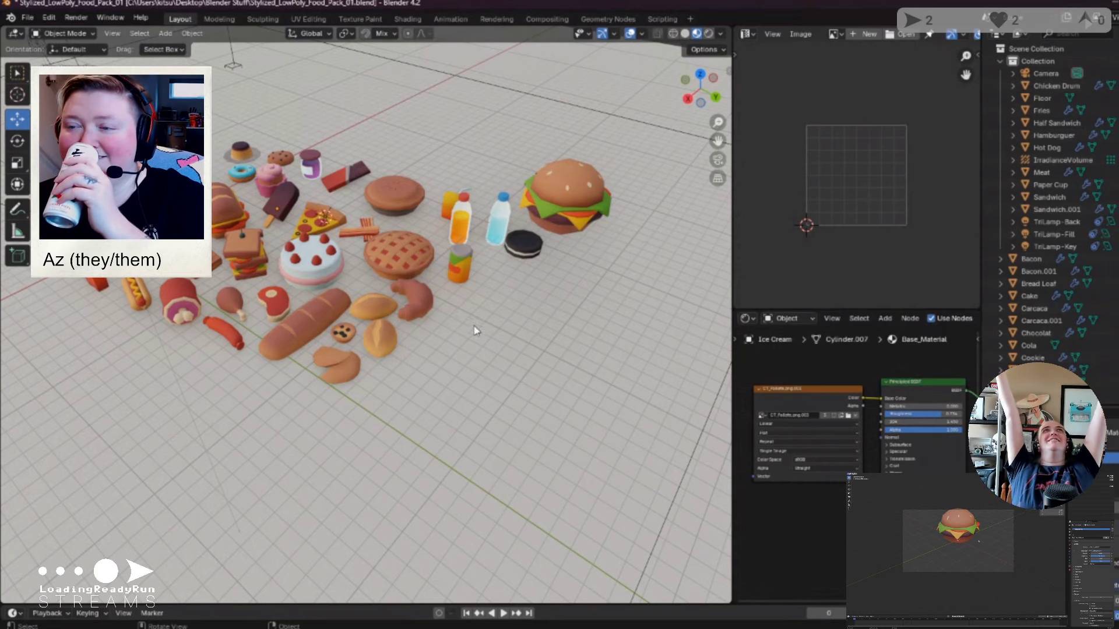
click(501, 233)
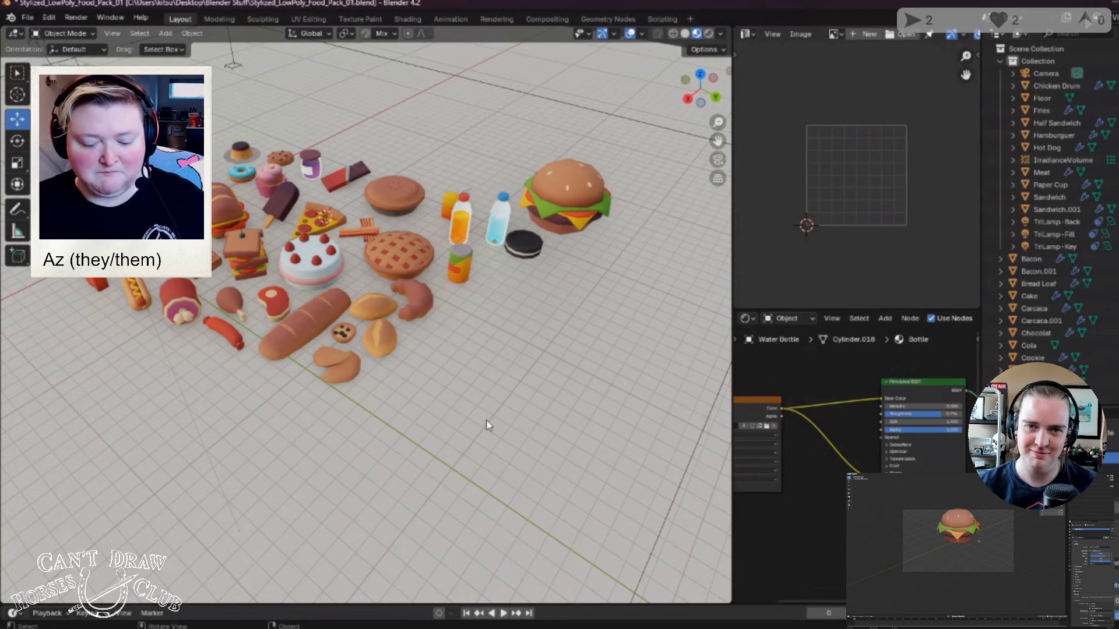
Step: Select the orange juice bottle and move it up above the other food models
middle_drag(457, 392, 431, 393)
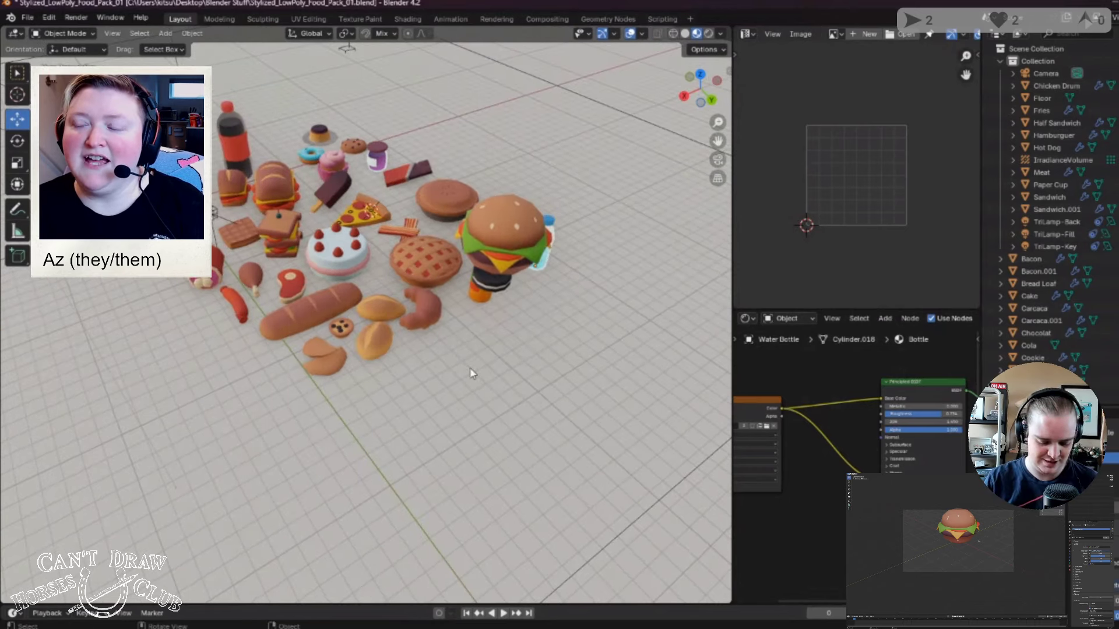
middle_drag(455, 370, 349, 370)
click(556, 405)
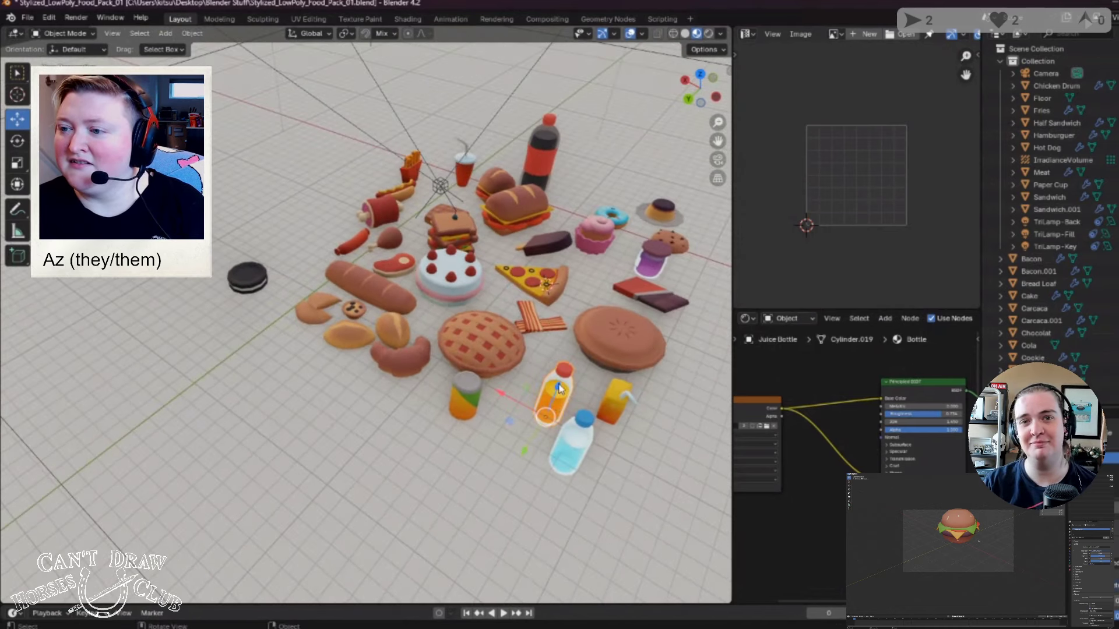
drag(556, 405, 634, 276)
middle_drag(634, 276, 545, 233)
scroll(545, 233, up, 2)
click(618, 165)
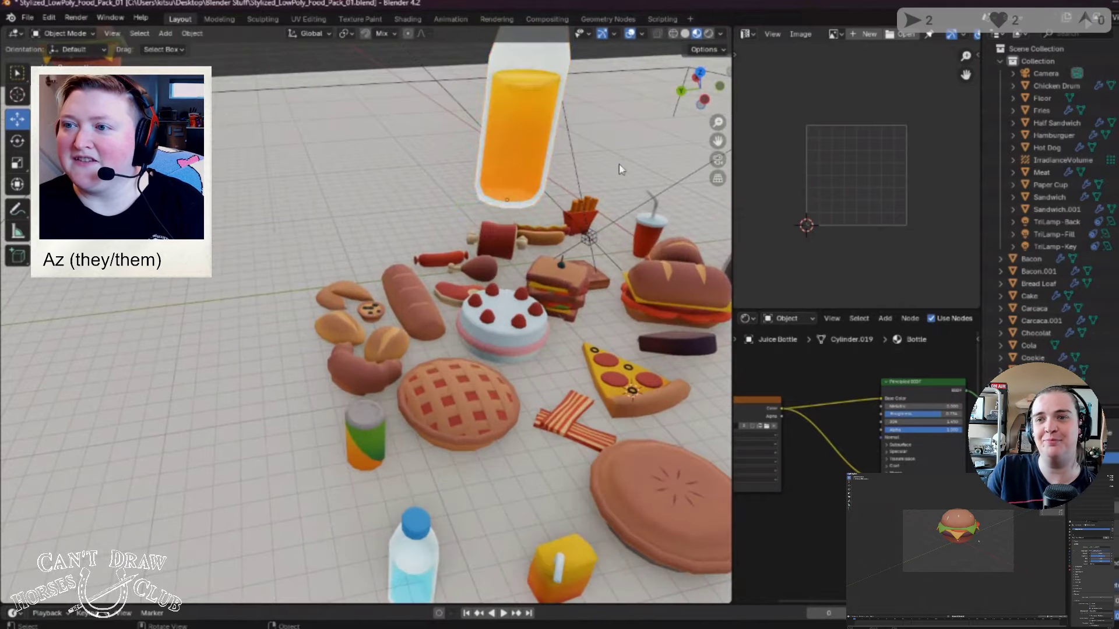
Step: Select the juice bottle in a close-up view and expand its mesh data and modifiers in the object list
scroll(617, 164, up, 2)
middle_drag(607, 165, 598, 180)
middle_drag(586, 188, 602, 183)
click(452, 211)
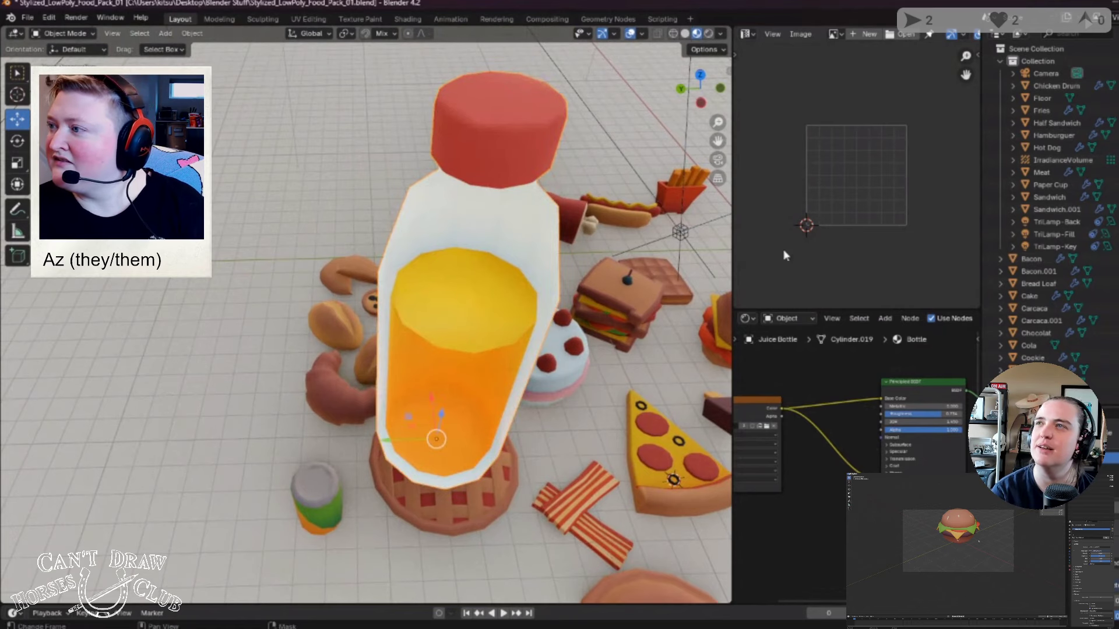
scroll(1034, 297, down, 6)
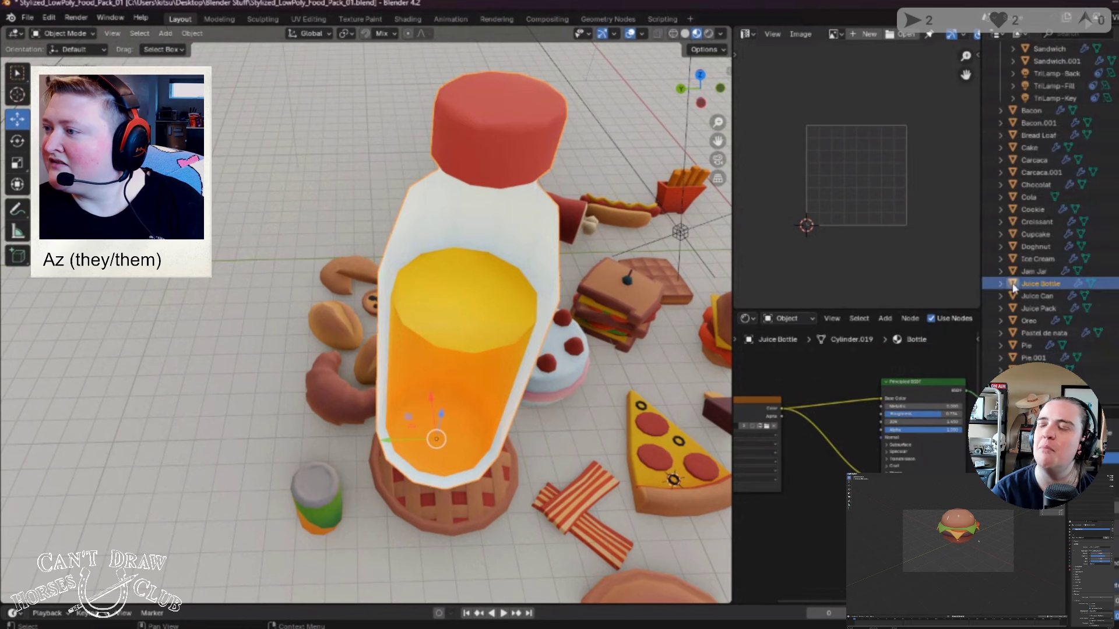
click(1001, 284)
scroll(1004, 277, down, 2)
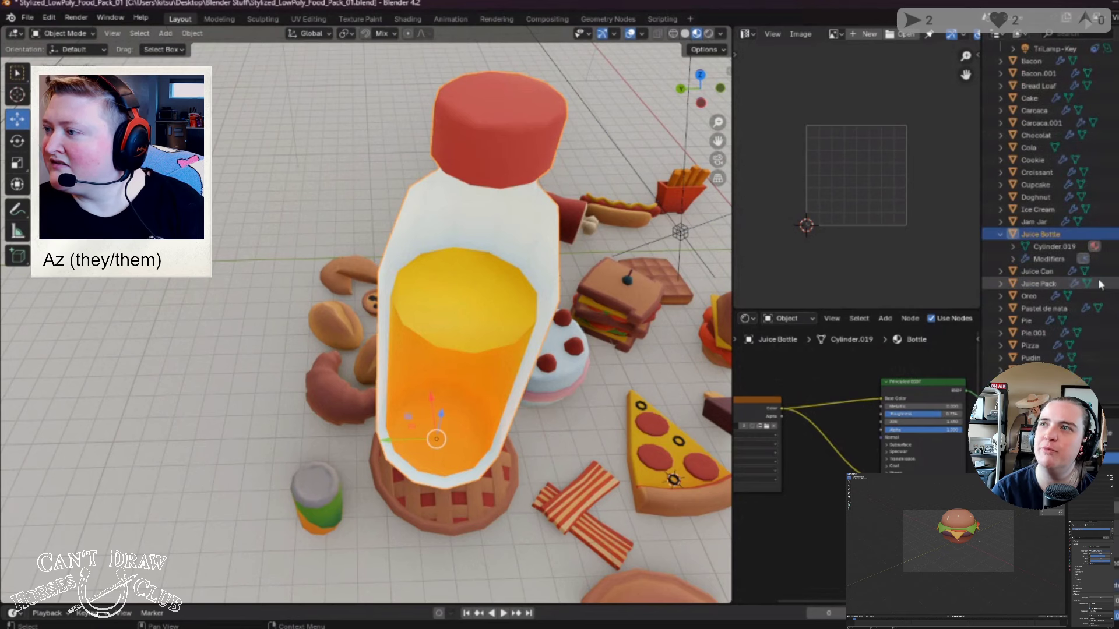
click(1012, 260)
click(1014, 247)
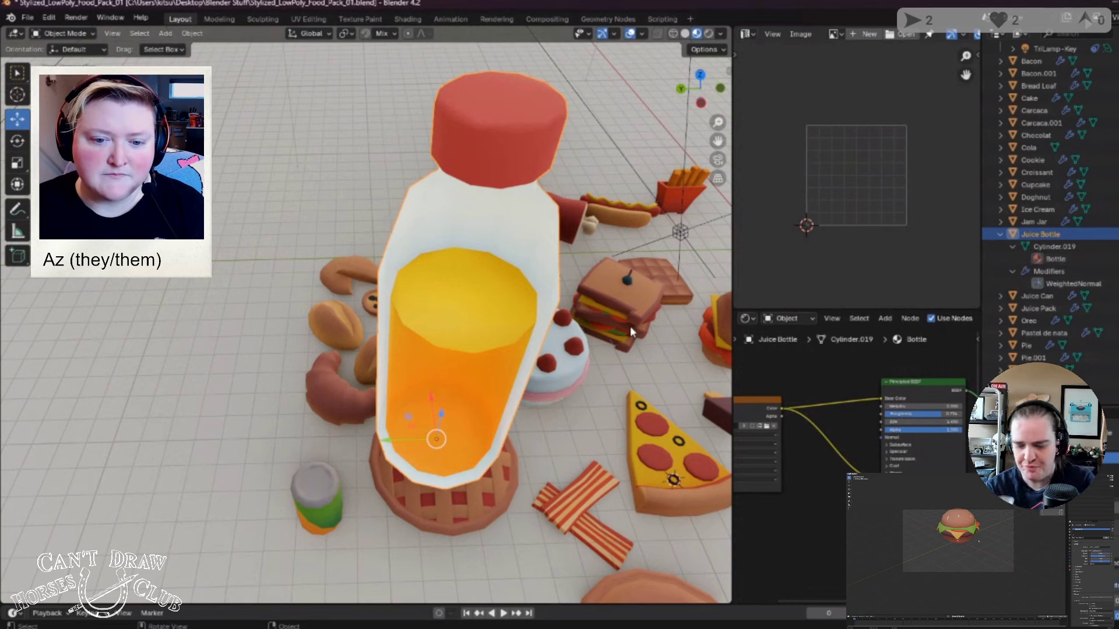
Step: Practise selecting and deselecting the raised juice bottle with the whole food pack in view
scroll(606, 335, down, 6)
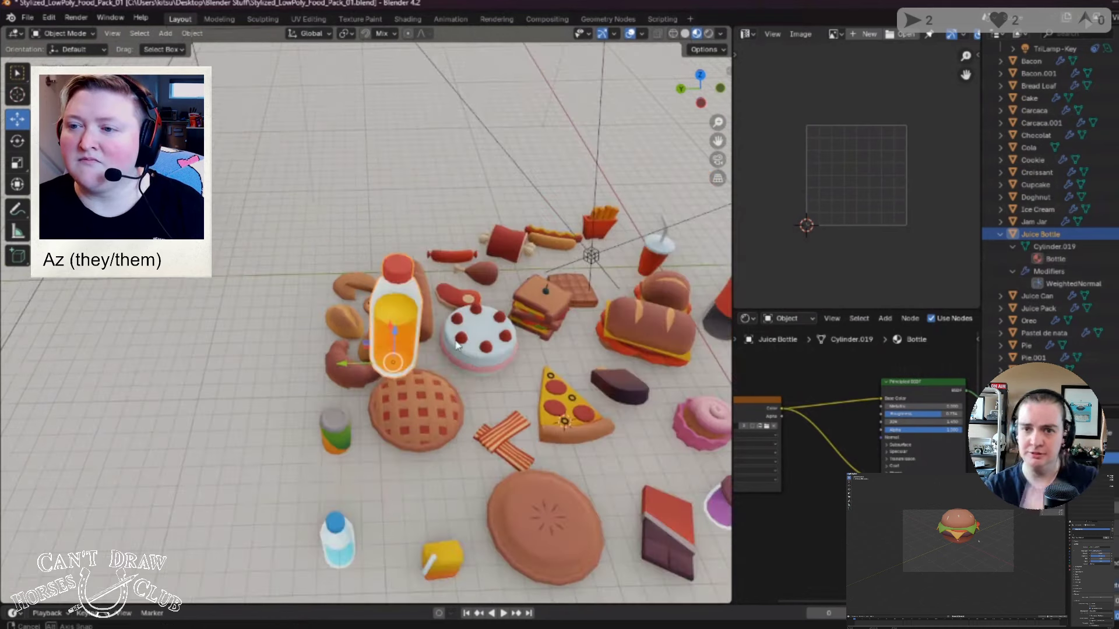
drag(418, 267, 428, 218)
click(231, 252)
click(430, 204)
click(345, 161)
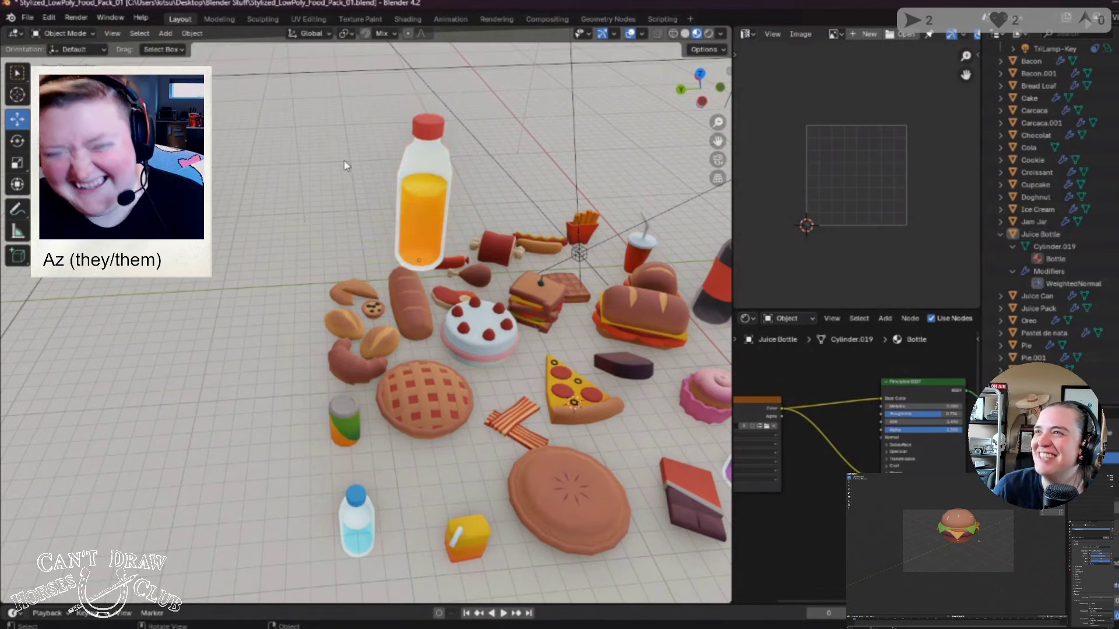
click(417, 201)
drag(423, 216, 413, 188)
click(371, 183)
click(421, 221)
click(304, 197)
Step: Select the waffle and move it away from the sandwiches to above the bread rolls and croissant
middle_drag(311, 201, 499, 300)
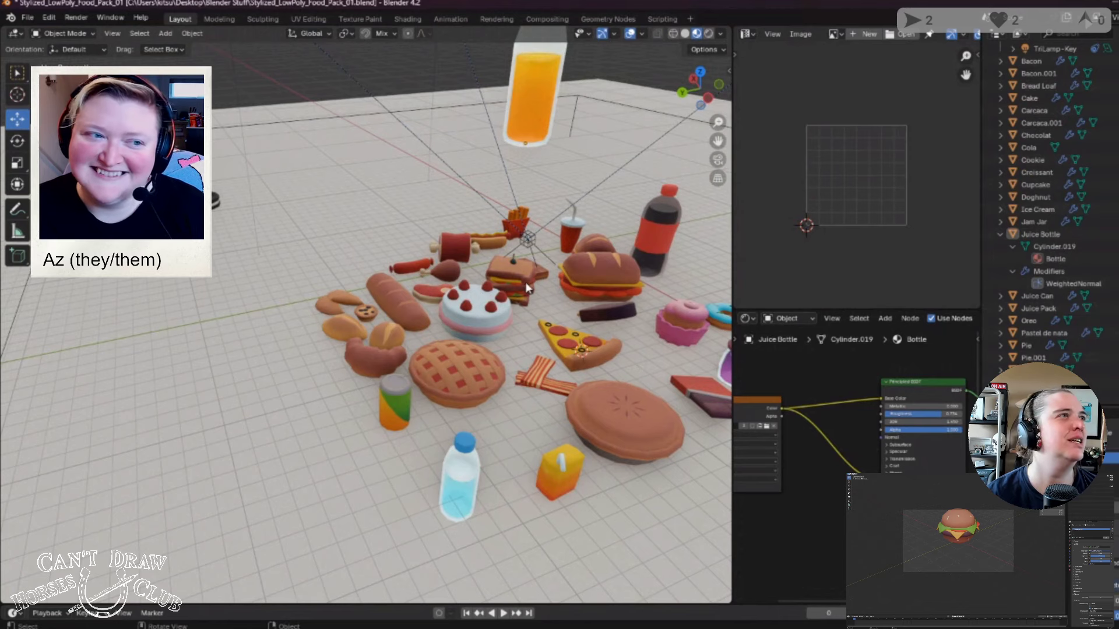
middle_drag(506, 413, 488, 411)
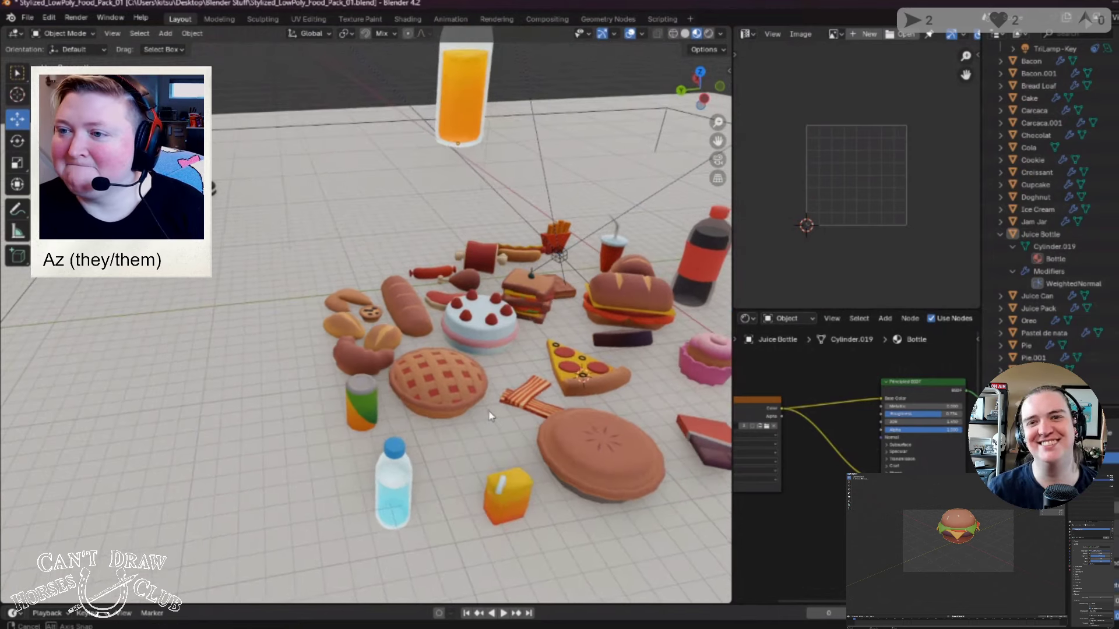
scroll(488, 412, down, 1)
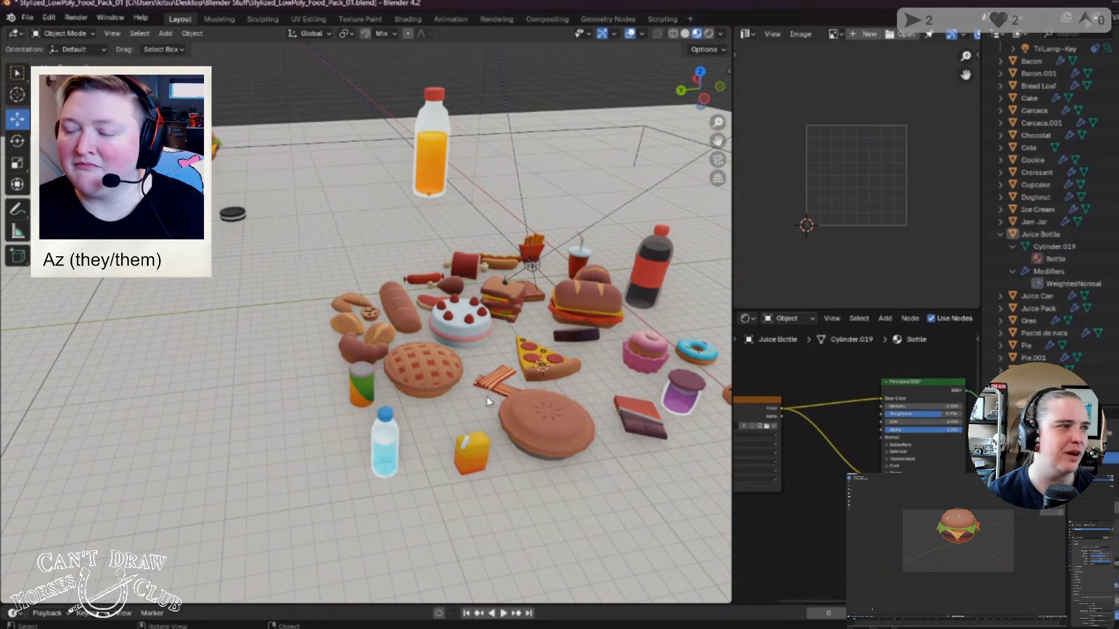
middle_drag(488, 401, 470, 421)
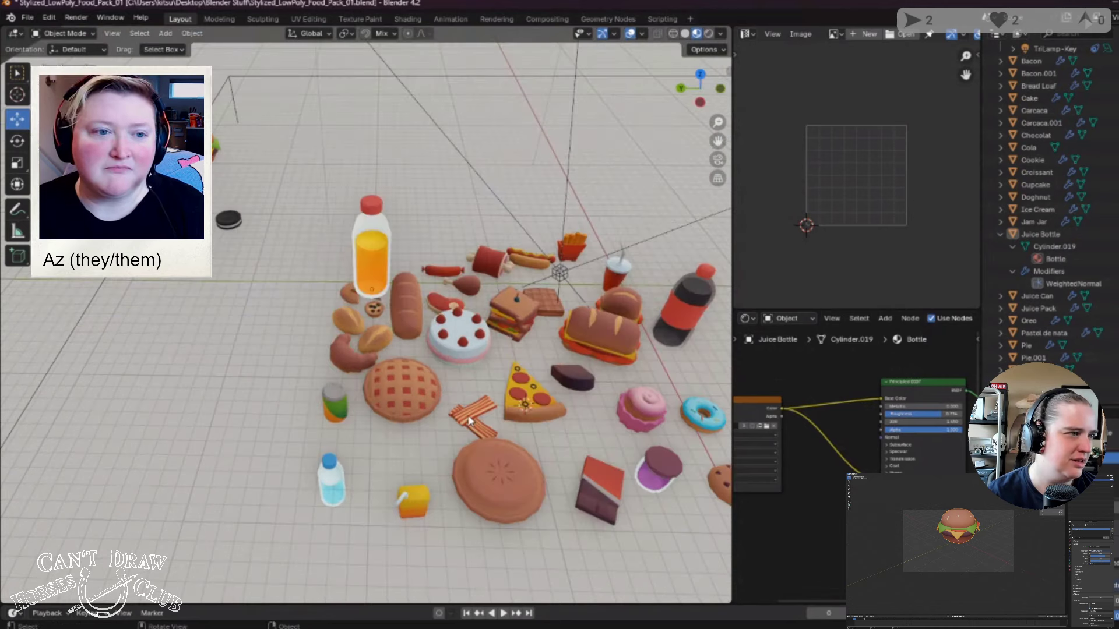
click(557, 314)
middle_drag(557, 315, 349, 479)
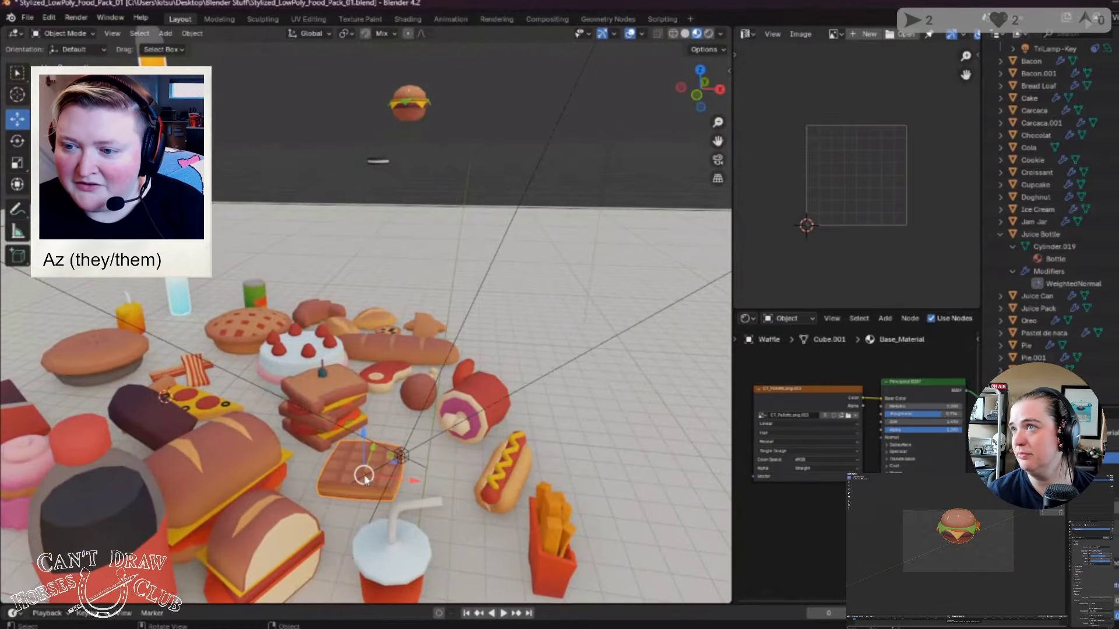
drag(364, 477, 472, 324)
middle_drag(473, 326, 455, 374)
drag(361, 467, 504, 318)
middle_drag(504, 317, 490, 349)
middle_drag(387, 348, 400, 349)
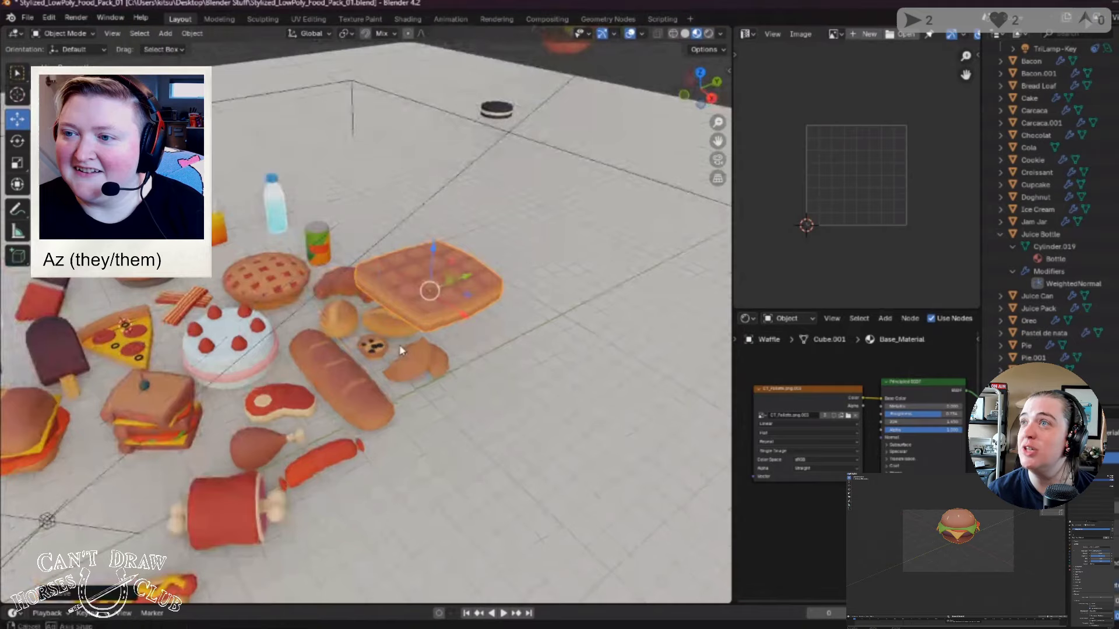
Step: Examine the waffle's textured surface up close from several angles and deselect it
scroll(439, 320, up, 3)
middle_drag(522, 301, 509, 304)
scroll(510, 308, down, 5)
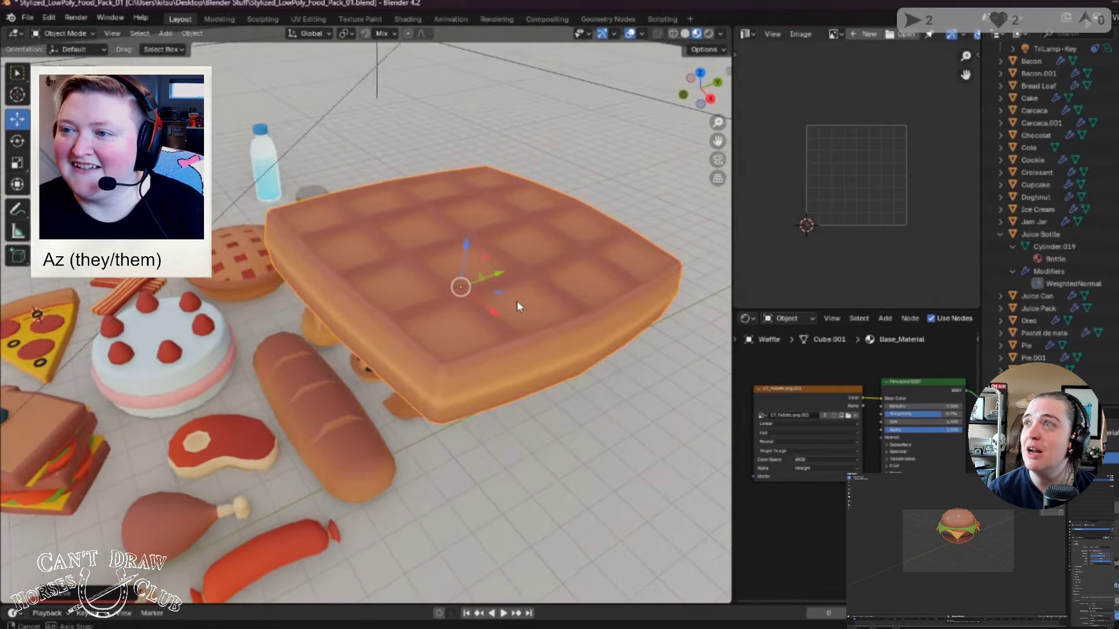
scroll(473, 296, up, 3)
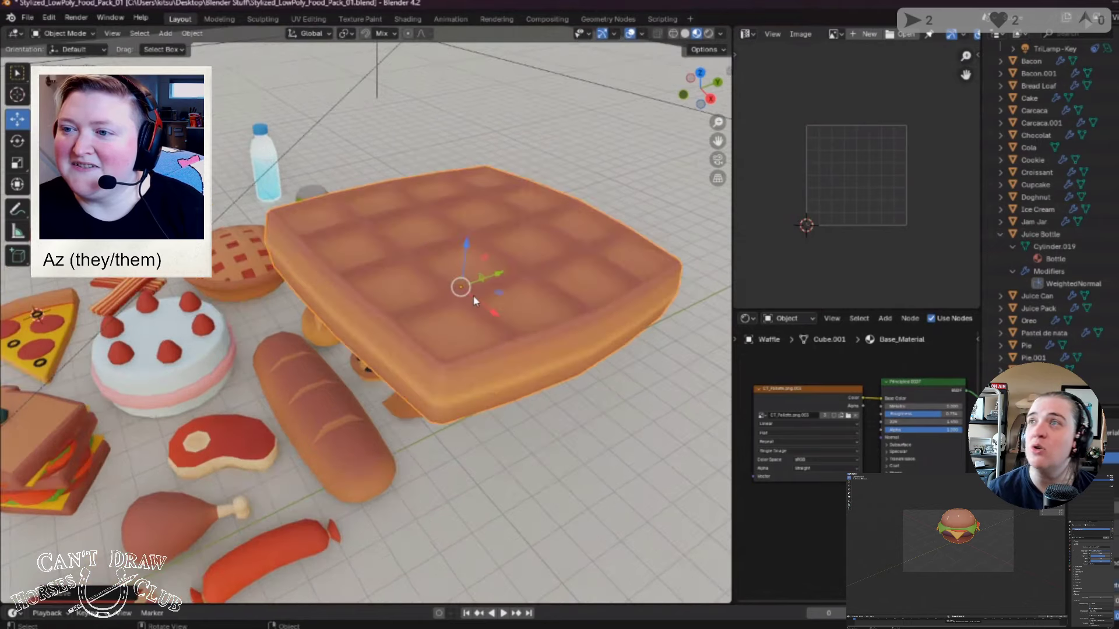
middle_drag(474, 296, 465, 307)
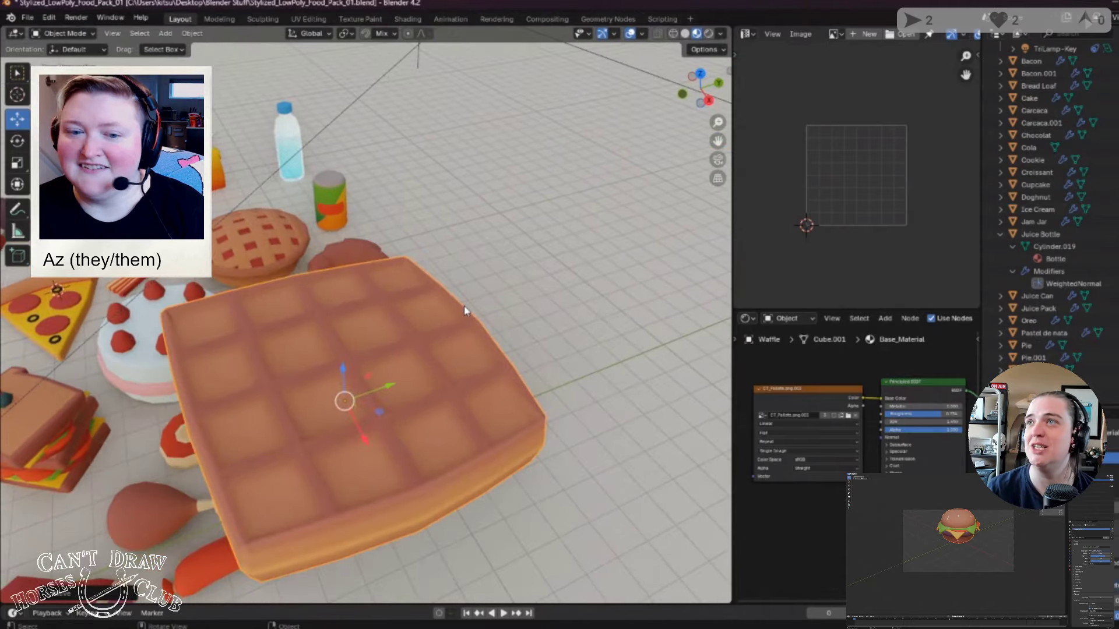
scroll(464, 307, down, 5)
mouse_move(427, 339)
middle_down()
mouse_move(439, 334)
mouse_move(435, 388)
mouse_move(434, 358)
middle_up()
middle_drag(424, 421, 440, 416)
click(497, 402)
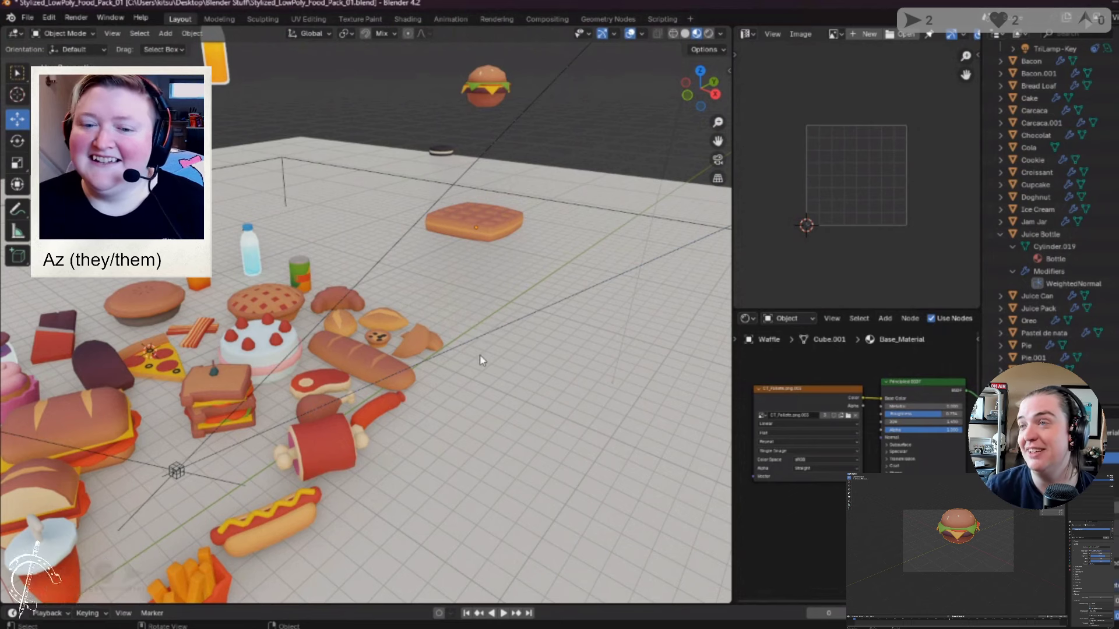
Step: Select the Oreo cookie and move it from the far side of the floor to the waffle's location
middle_drag(486, 351, 488, 392)
click(512, 286)
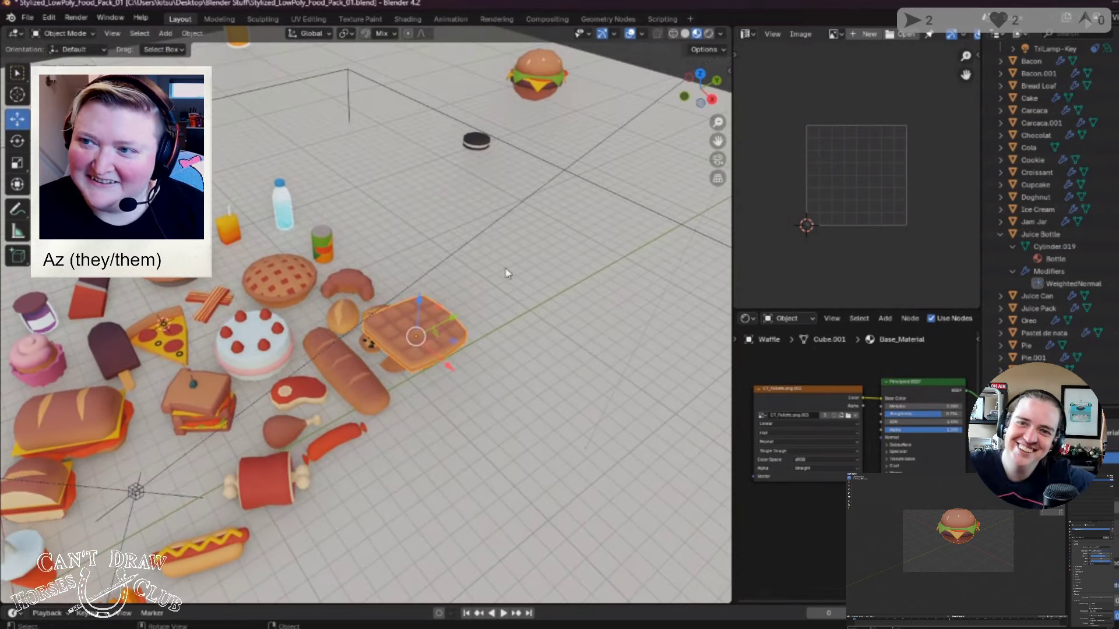
click(478, 140)
drag(478, 148, 475, 175)
middle_drag(567, 269, 536, 329)
drag(519, 248, 316, 504)
middle_drag(371, 503, 390, 436)
Step: Raise the Oreo about 5.5 m along the vertical axis and centre it on top of the waffle
drag(397, 305, 404, 165)
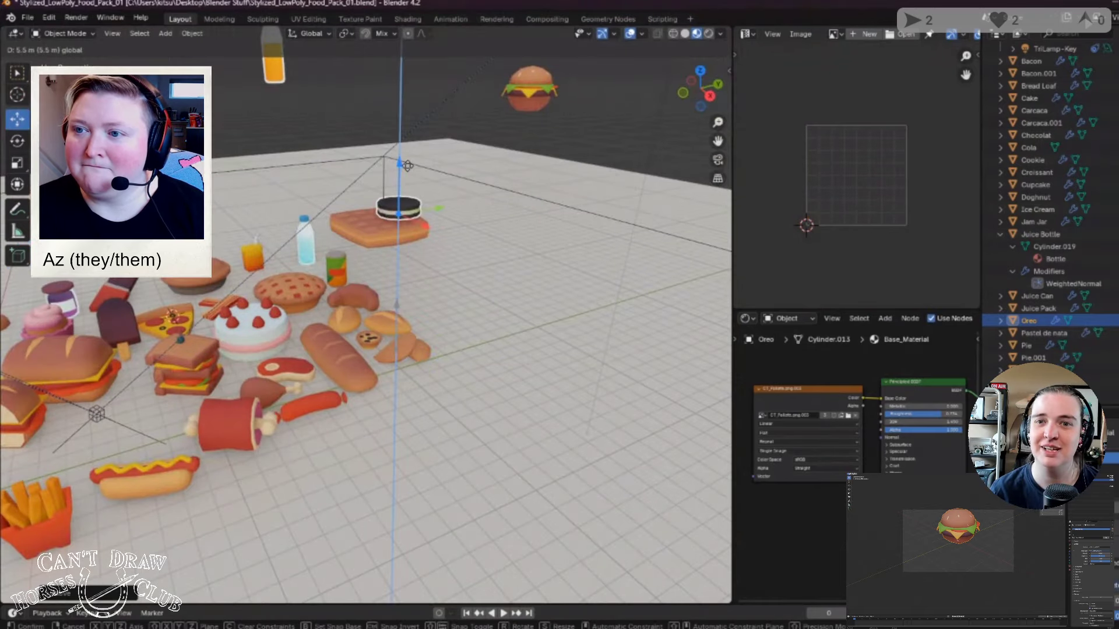
middle_drag(468, 284, 458, 308)
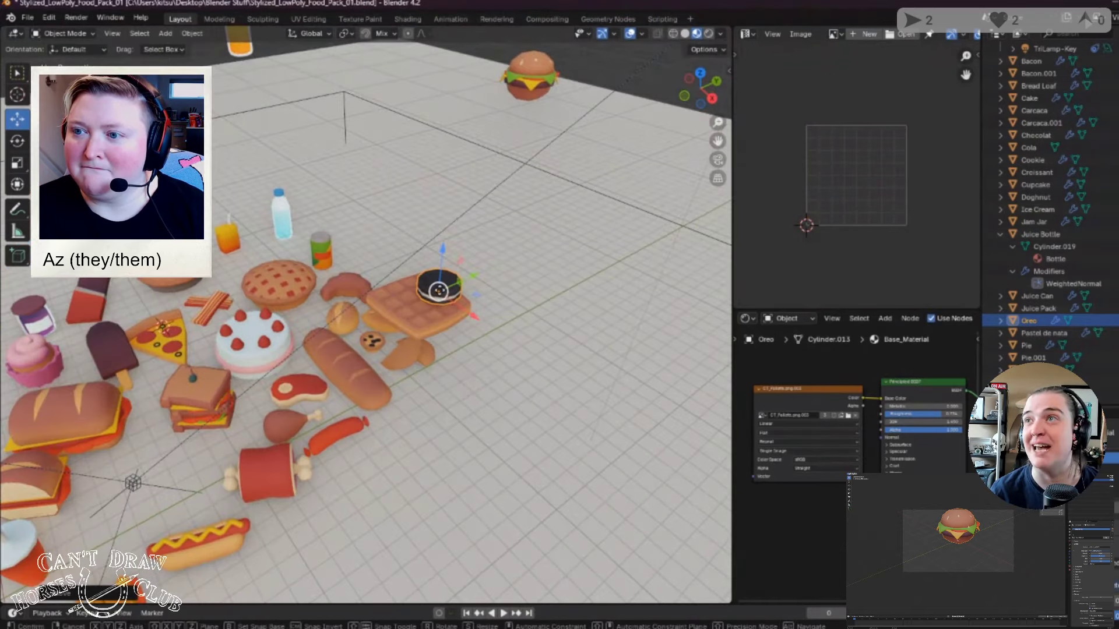
key(g)
drag(425, 295, 426, 294)
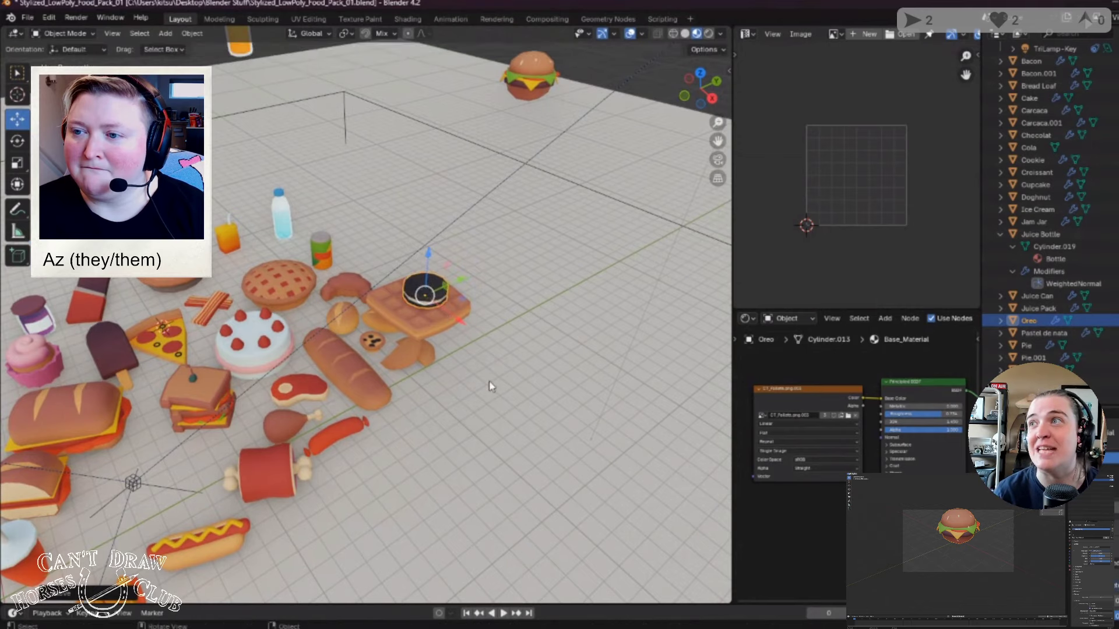
Step: Deselect the Oreo and examine it on top of the waffle up close from several angles
middle_drag(489, 387, 505, 366)
click(485, 394)
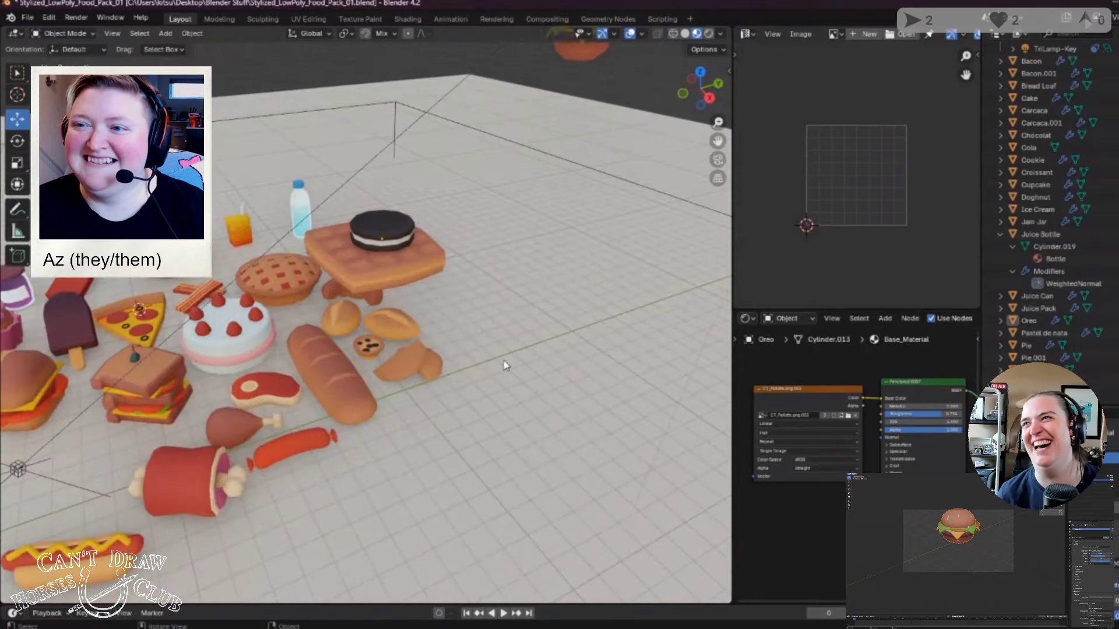
scroll(507, 361, up, 6)
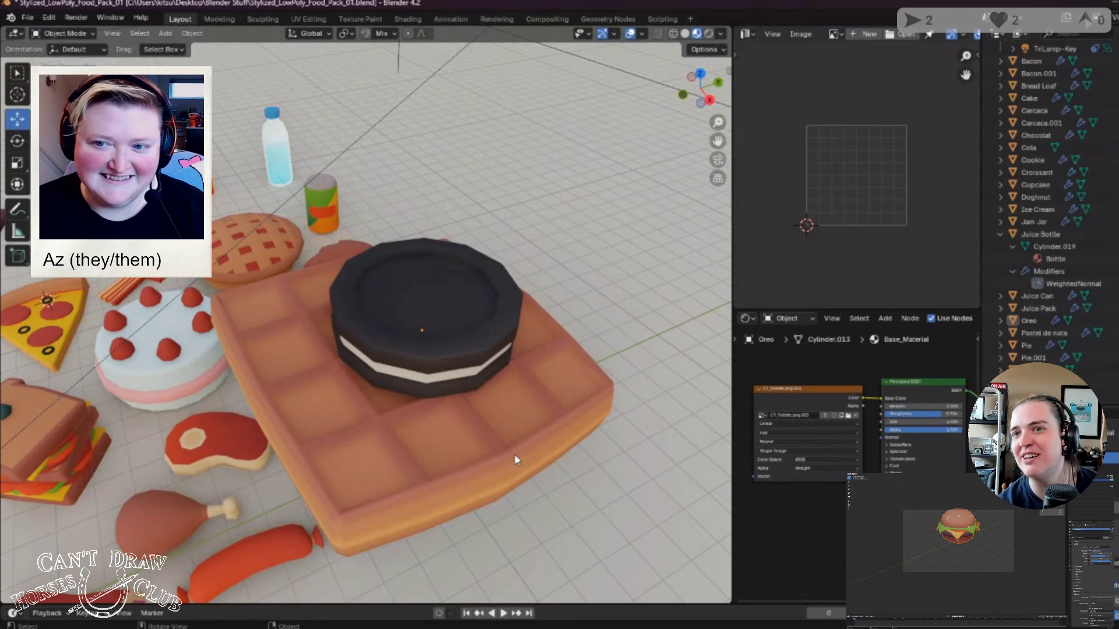
middle_drag(472, 448, 457, 436)
scroll(477, 441, down, 7)
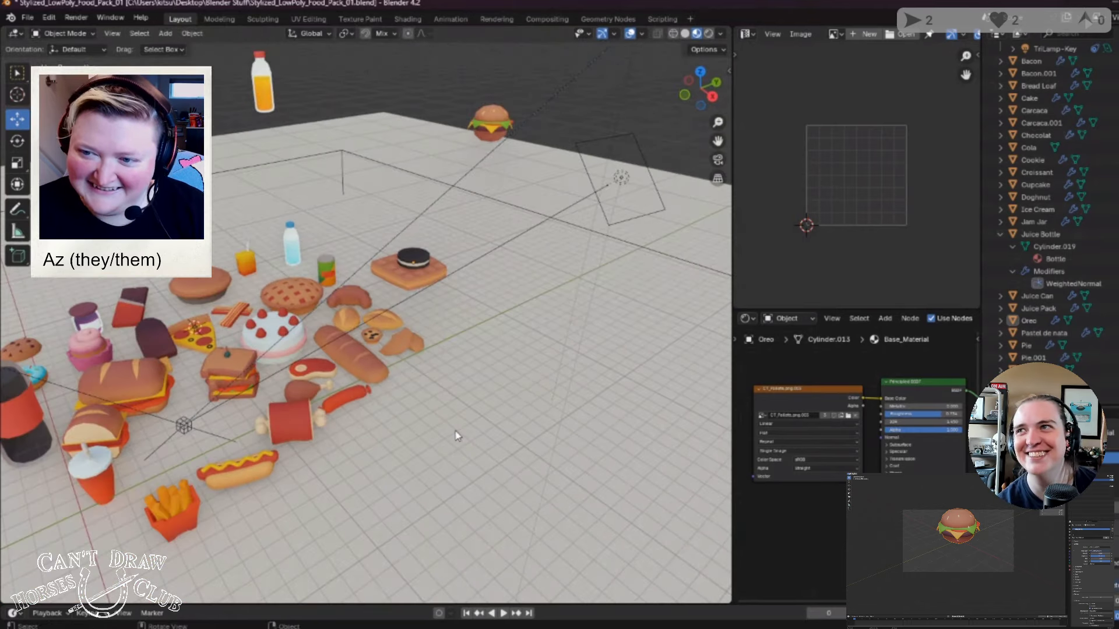
Step: Move the Oreo off the waffle to the open floor area beyond the water bottle
click(415, 260)
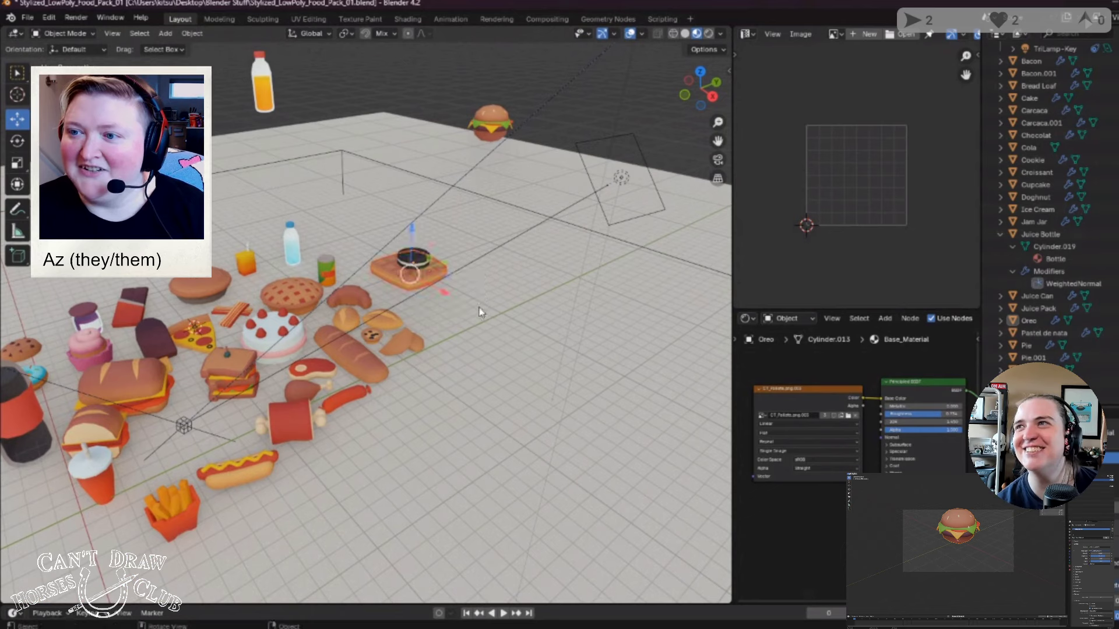
click(417, 255)
drag(415, 264, 285, 187)
Step: Duplicate the waffle by copy and paste, raise the copy above the original and deselect it
click(410, 280)
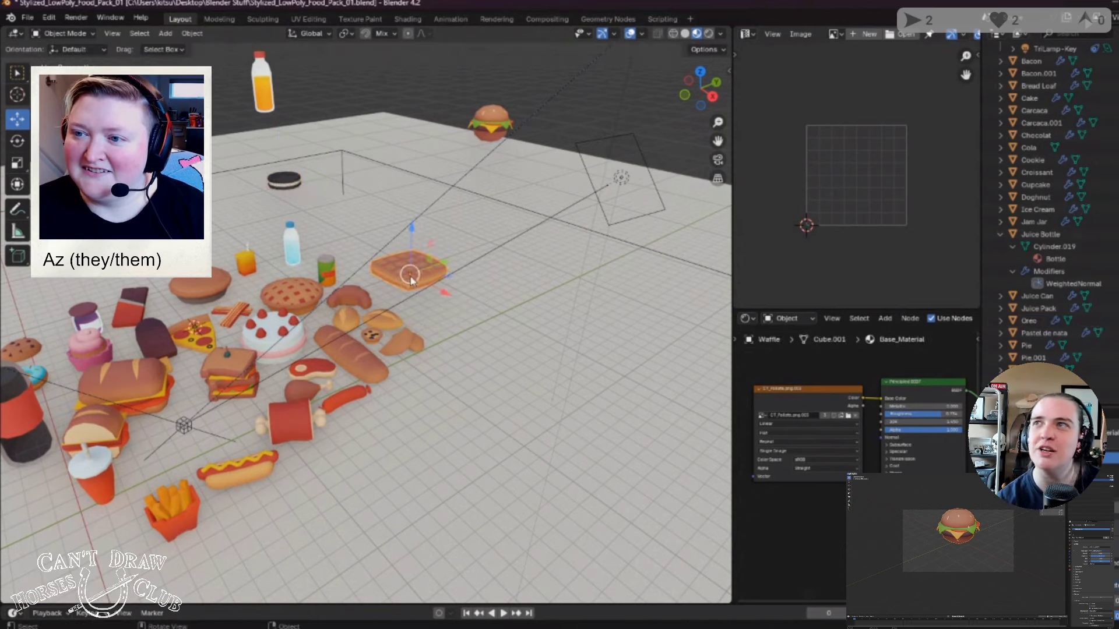
key(ctrl+c)
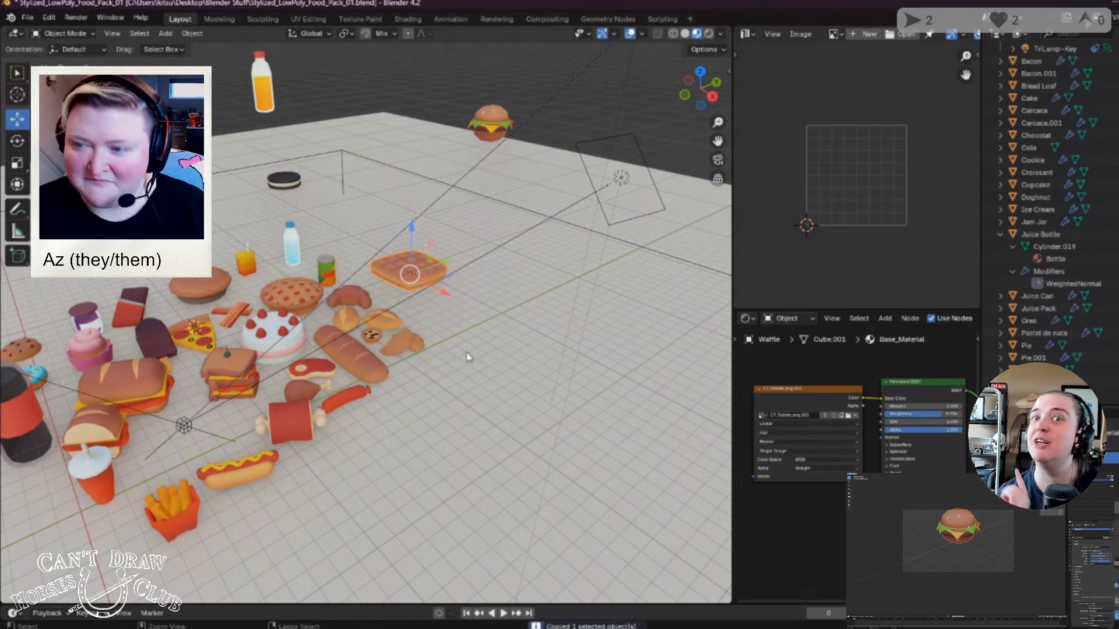
key(ctrl+v)
drag(416, 274, 419, 240)
click(463, 330)
Step: Select the steak beside the drumstick and move it over to the gap between the two waffles
middle_drag(455, 400, 366, 393)
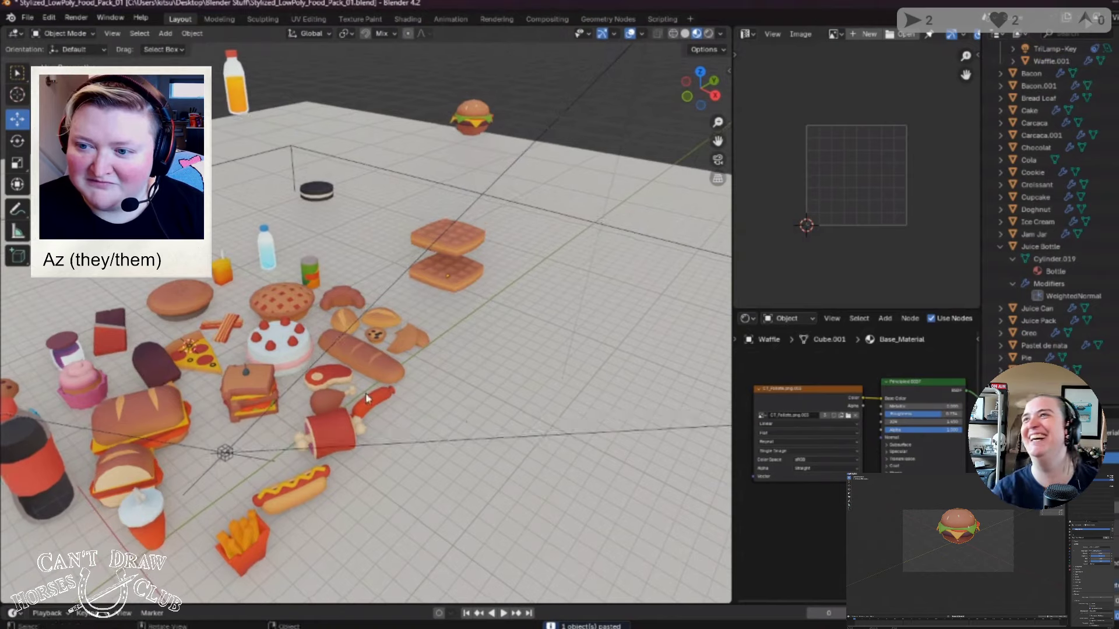
click(334, 380)
drag(326, 384, 348, 246)
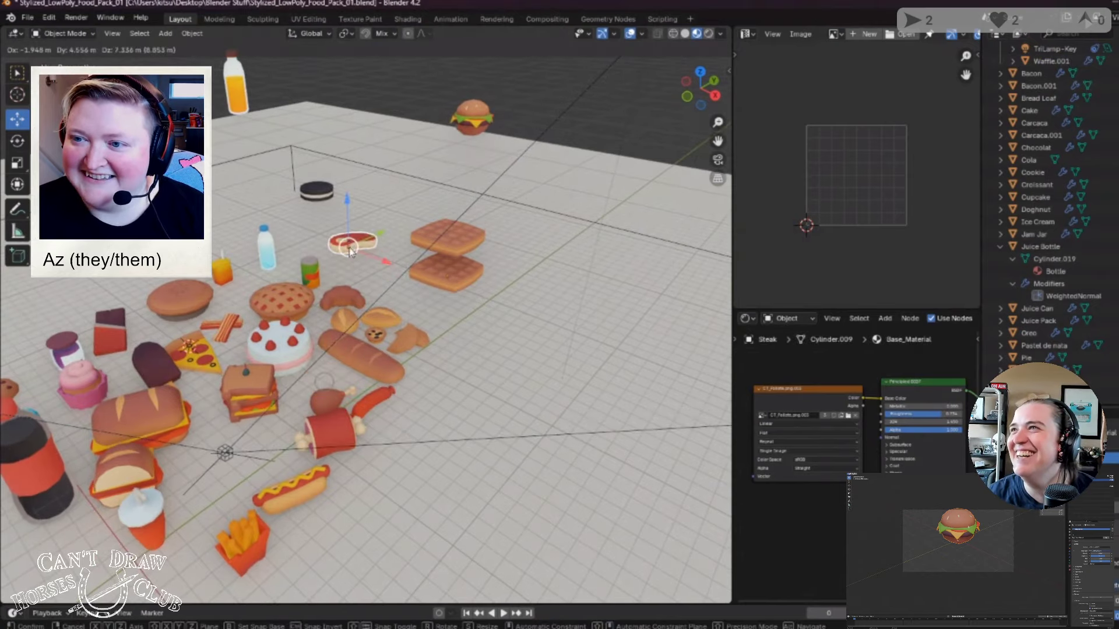
middle_drag(454, 345, 462, 428)
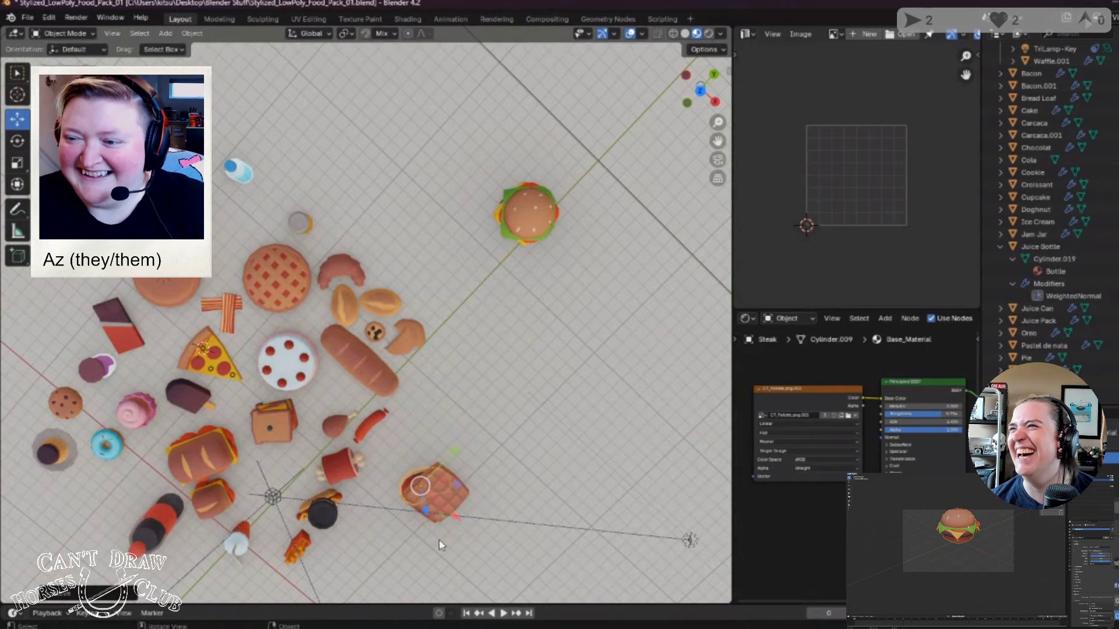
middle_drag(439, 544, 410, 164)
drag(414, 195, 417, 160)
middle_drag(490, 248, 469, 258)
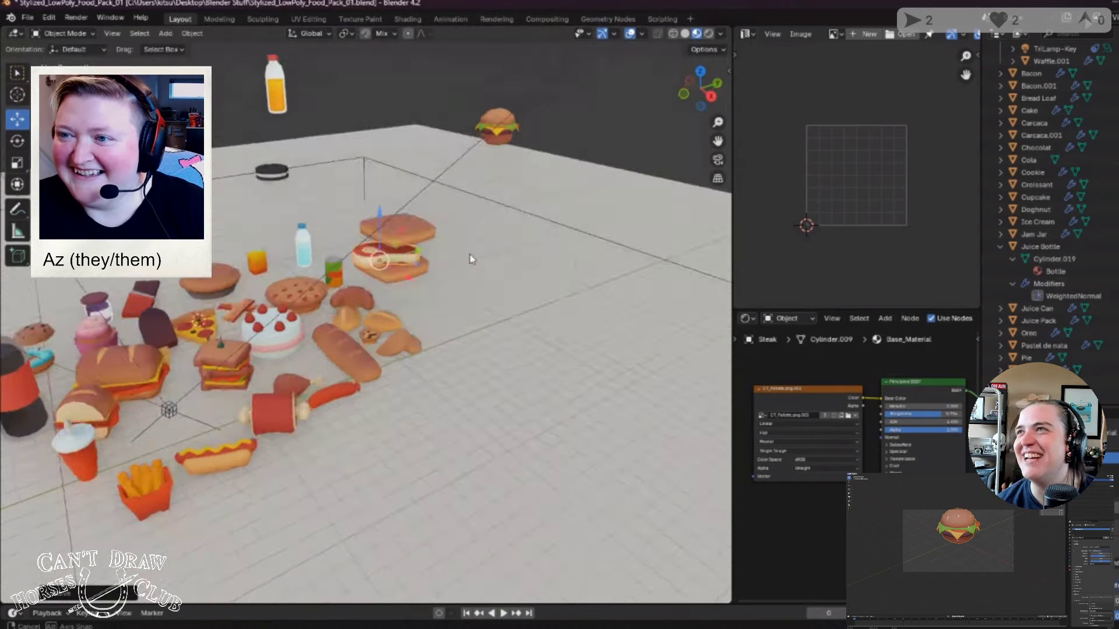
Step: Fine-tune the steak's position so it sits centred between the lower and upper waffle
scroll(449, 262, up, 6)
key(g)
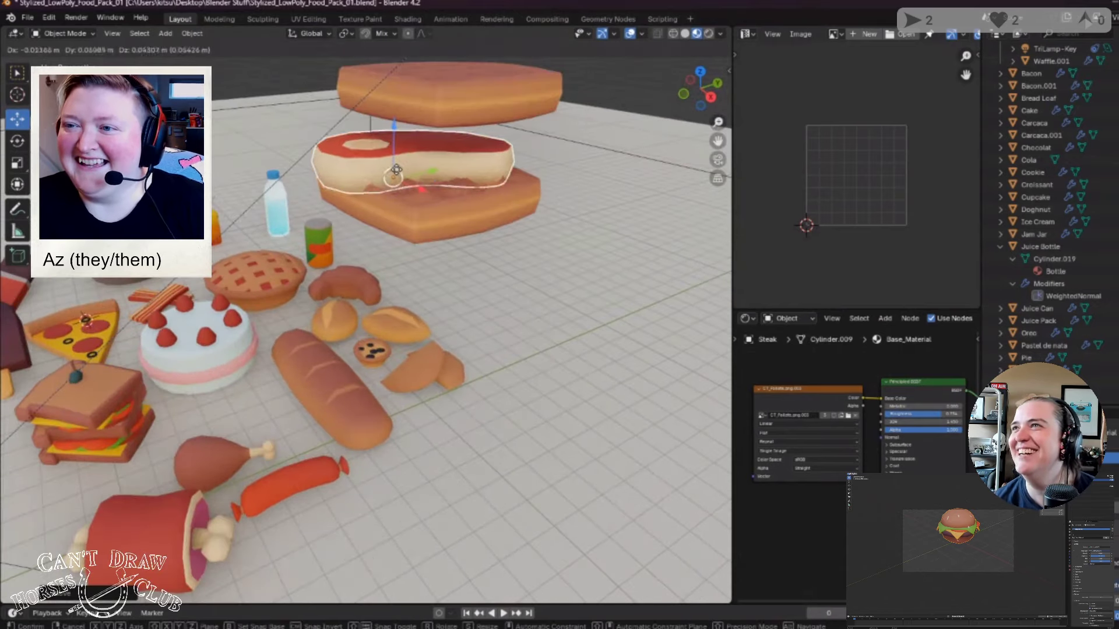
click(415, 172)
middle_drag(415, 172, 361, 214)
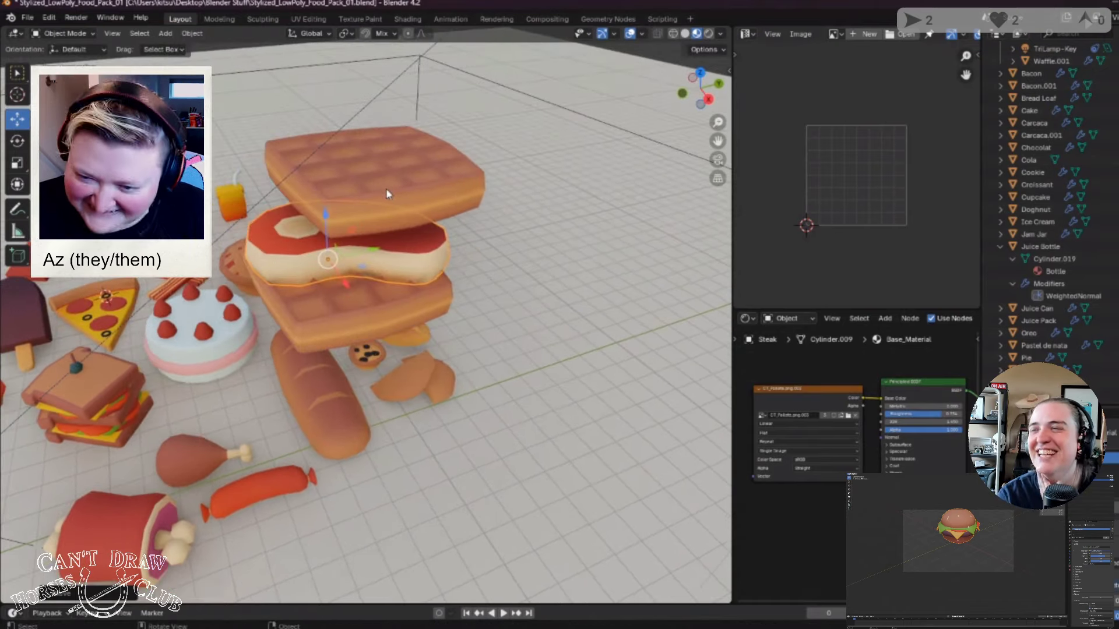
Step: Select the blue doughnut beside the cookie and move it across the scene towards the waffle stack
scroll(325, 497, down, 6)
middle_drag(325, 499, 327, 434)
scroll(184, 386, down, 2)
middle_drag(160, 383, 221, 520)
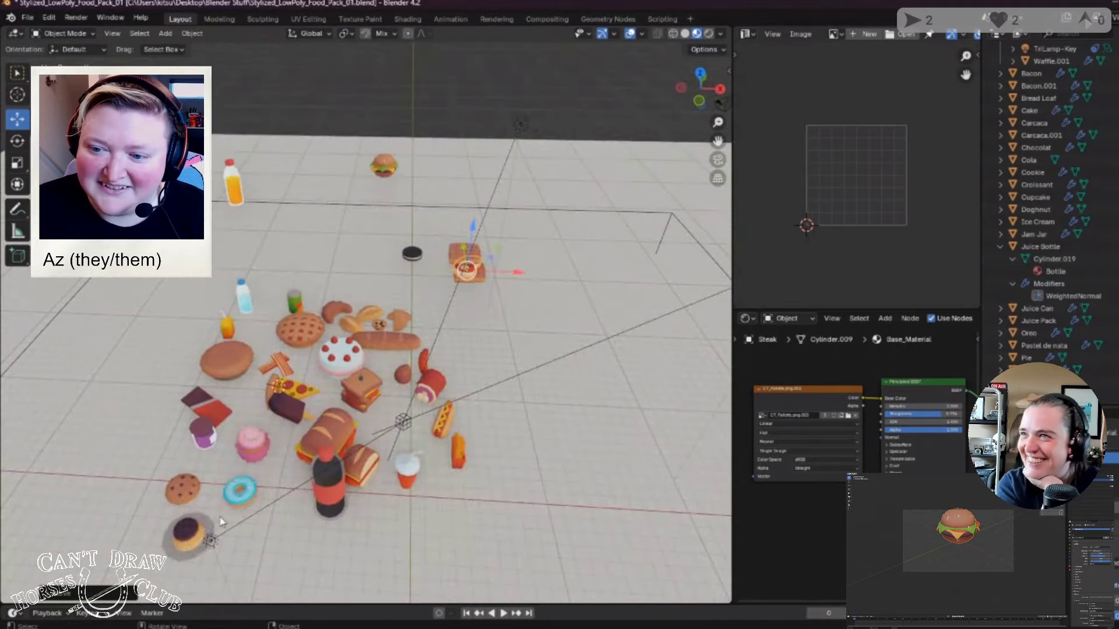
click(242, 493)
drag(233, 471, 477, 372)
middle_drag(592, 369, 462, 347)
Step: Fit the doughnut into the waffle stack, between the steak and the top waffle
drag(202, 248, 373, 251)
scroll(331, 211, up, 4)
scroll(330, 211, up, 2)
middle_drag(330, 211, 376, 223)
drag(401, 133, 376, 254)
Step: Select the top waffle and raise it clear of the doughnut
click(450, 154)
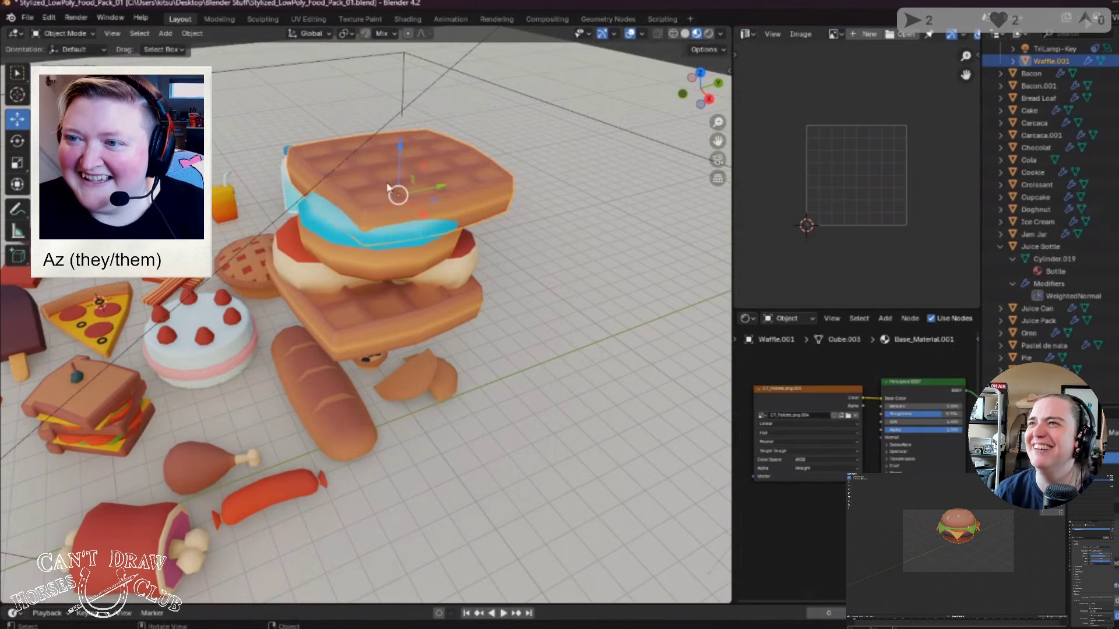
drag(396, 189, 378, 165)
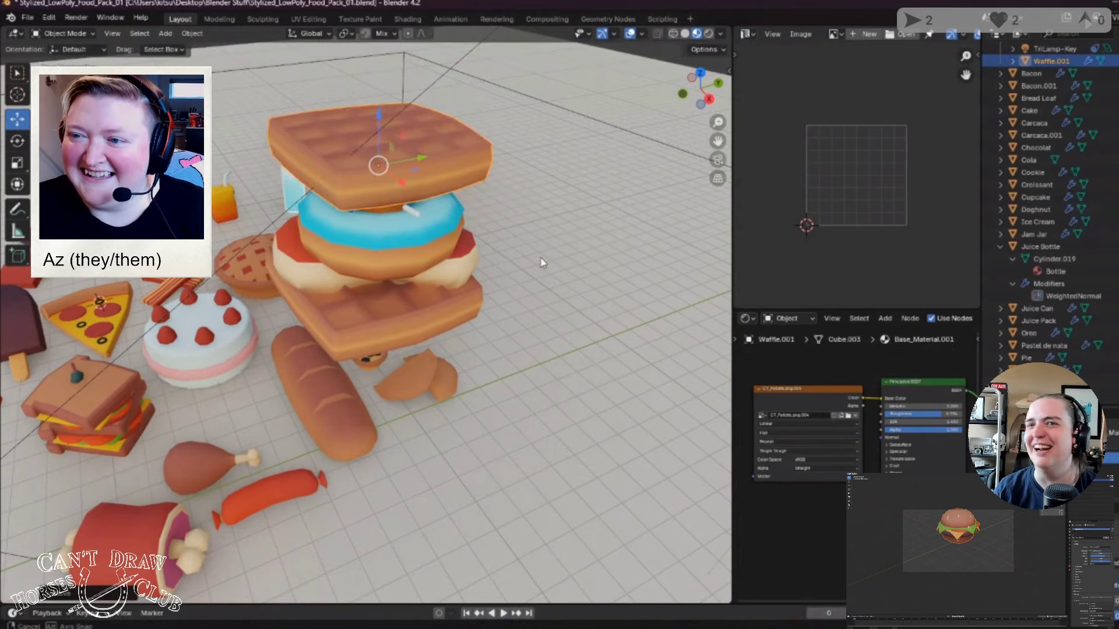
middle_drag(542, 262, 358, 257)
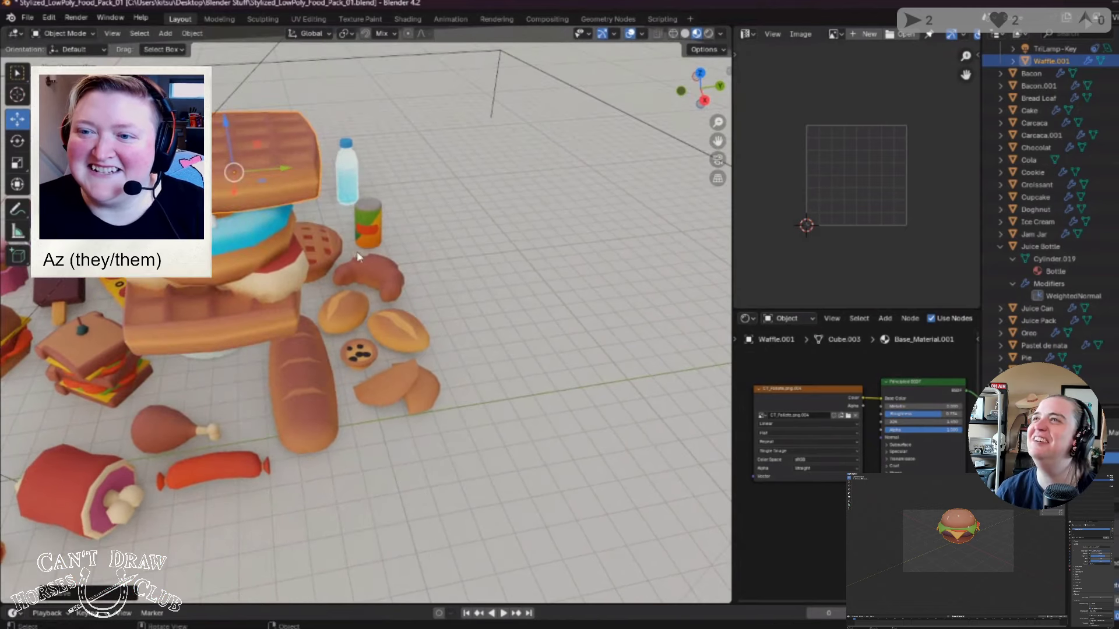
Step: Select the steak in the waffle stack and shift it to line up with the lower waffle
click(267, 284)
drag(200, 270, 188, 284)
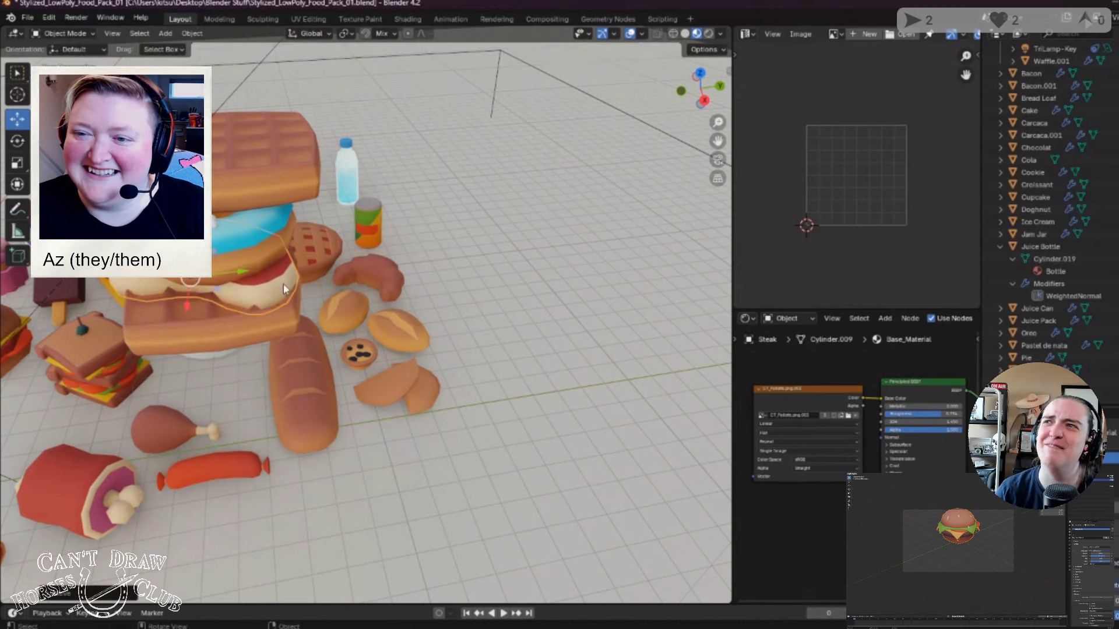
middle_drag(283, 283, 376, 296)
mouse_move(427, 169)
mouse_down()
mouse_move(428, 156)
mouse_move(430, 169)
mouse_up()
drag(427, 208, 425, 218)
middle_drag(421, 218, 484, 243)
Step: Select the doughnut and adjust its position over the steak
middle_drag(666, 292, 621, 322)
drag(621, 322, 627, 324)
click(665, 288)
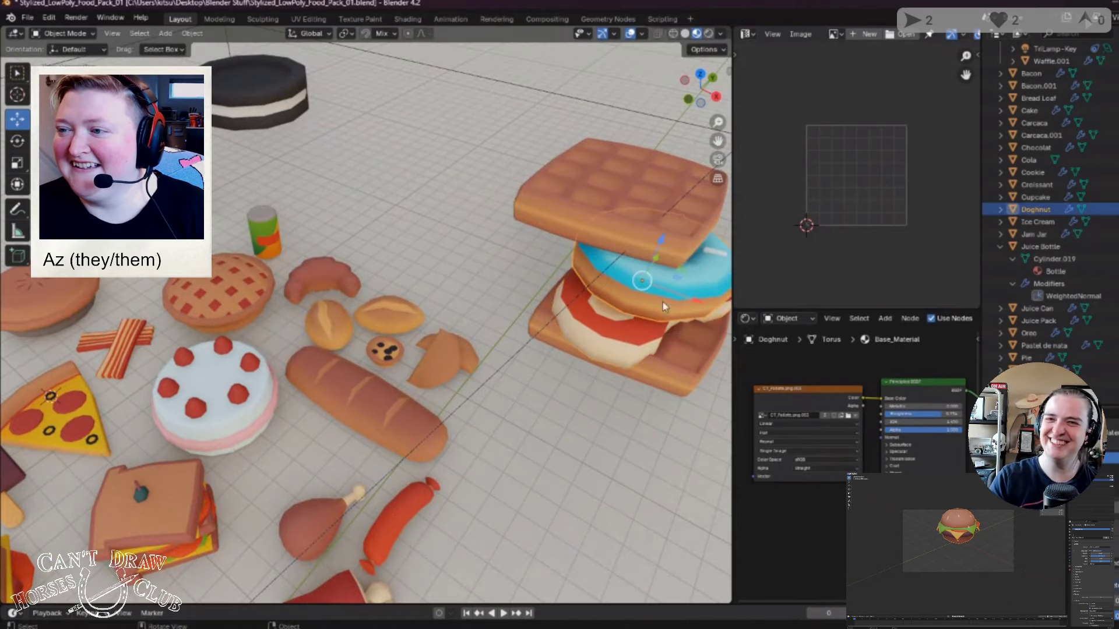
middle_drag(629, 495, 540, 368)
Step: Select the top waffle and shift it, including along the X axis, to cover the doughnut
drag(524, 227, 526, 231)
click(520, 120)
drag(520, 120, 533, 172)
middle_drag(533, 172, 542, 335)
middle_drag(402, 351, 554, 366)
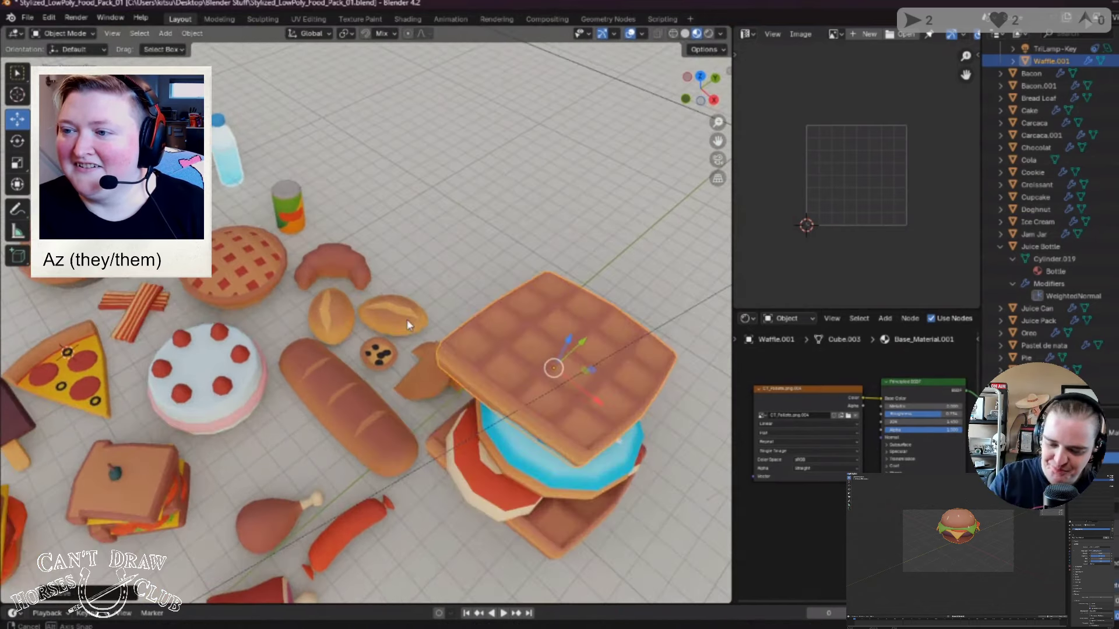
drag(554, 367, 561, 395)
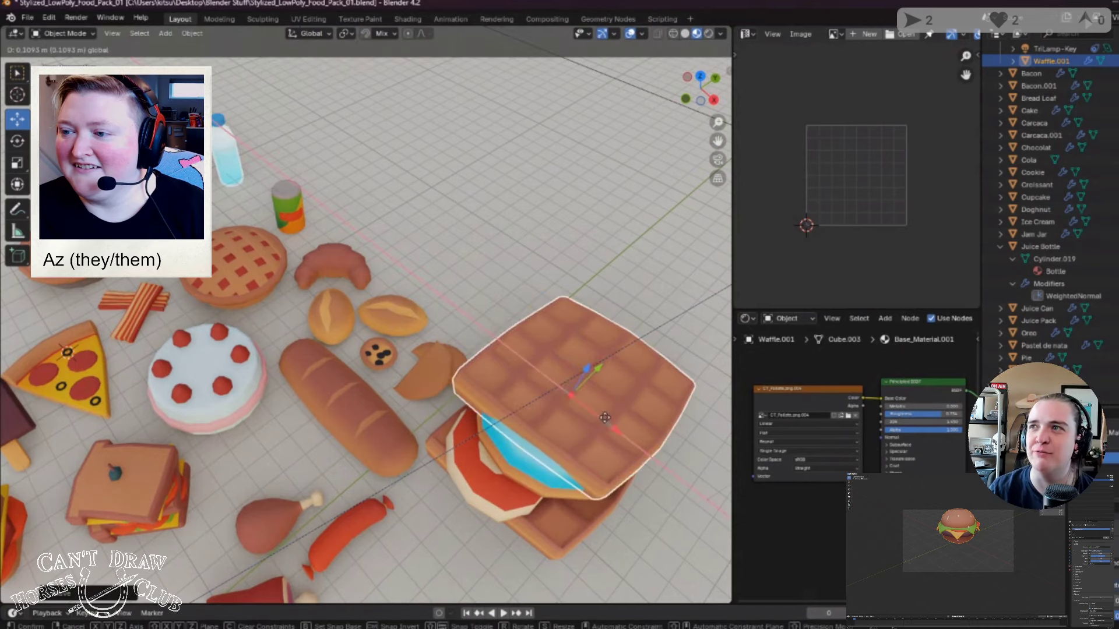
Step: Reposition the top waffle over the stack, adjust its height along the Z axis and deselect it
middle_drag(588, 404, 379, 335)
key(g)
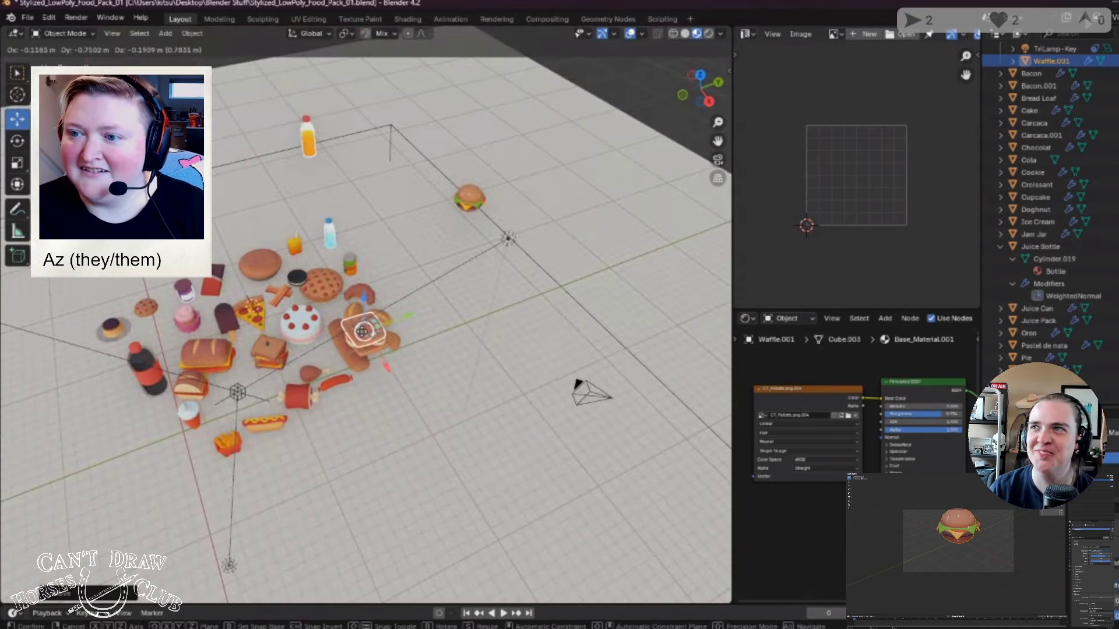
click(367, 300)
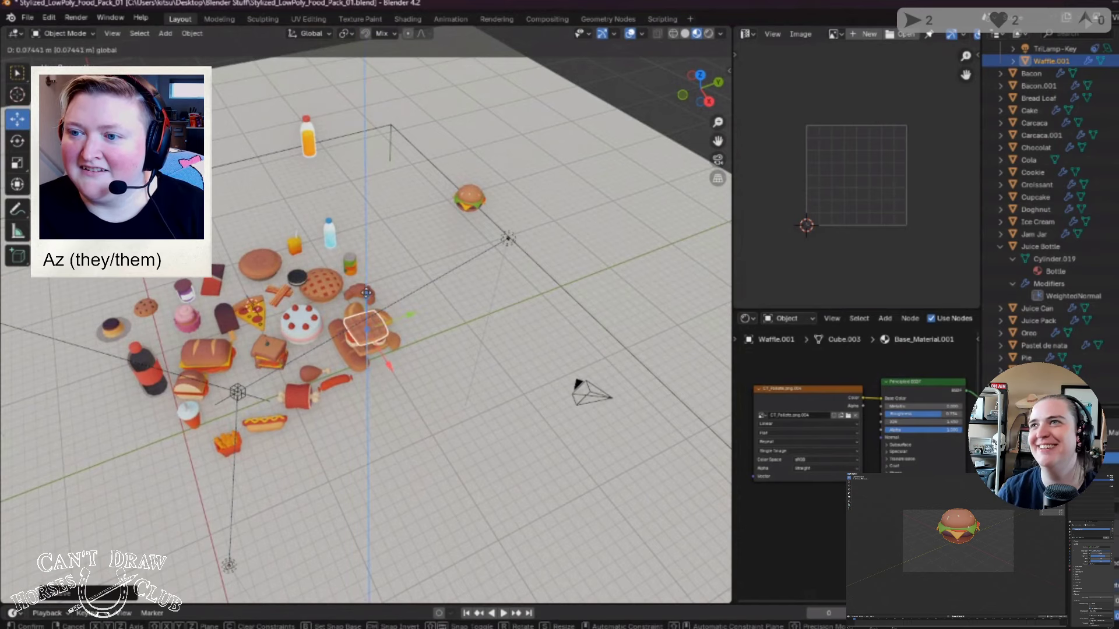
click(354, 442)
Step: Examine the stacked waffle, steak and doughnut sandwich from several angles and distances
middle_drag(355, 441, 394, 406)
scroll(394, 406, up, 6)
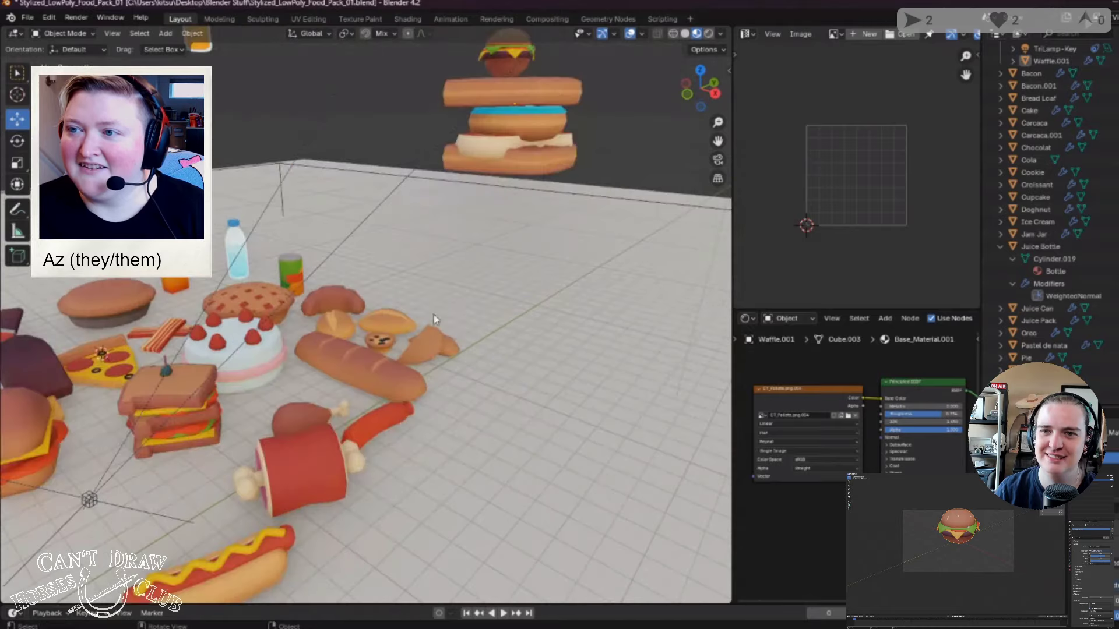
scroll(528, 317, down, 4)
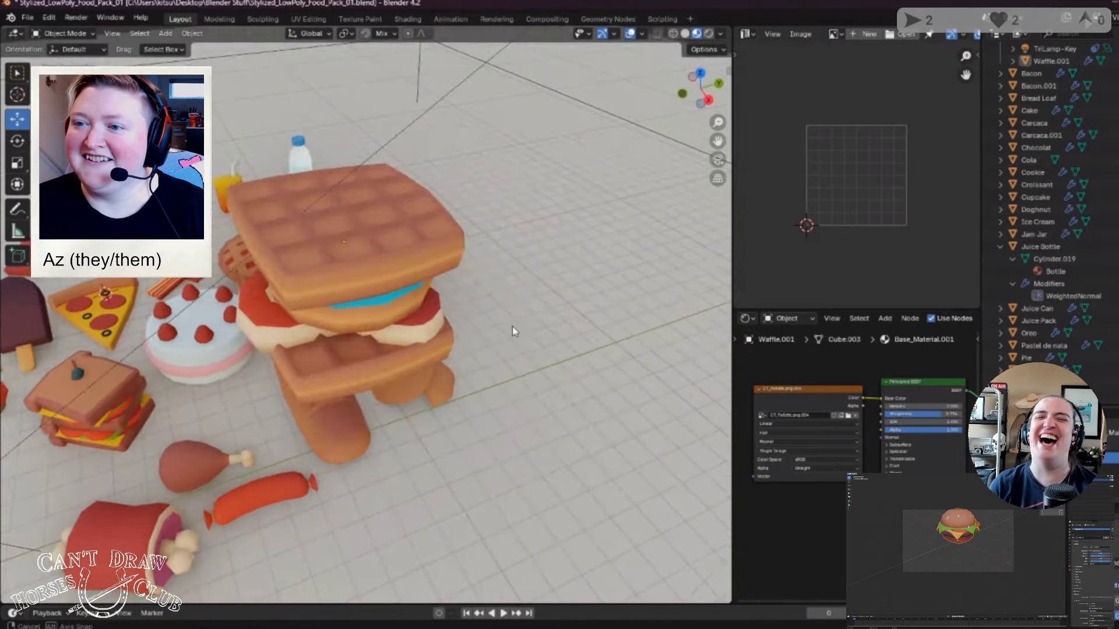
scroll(520, 324, up, 4)
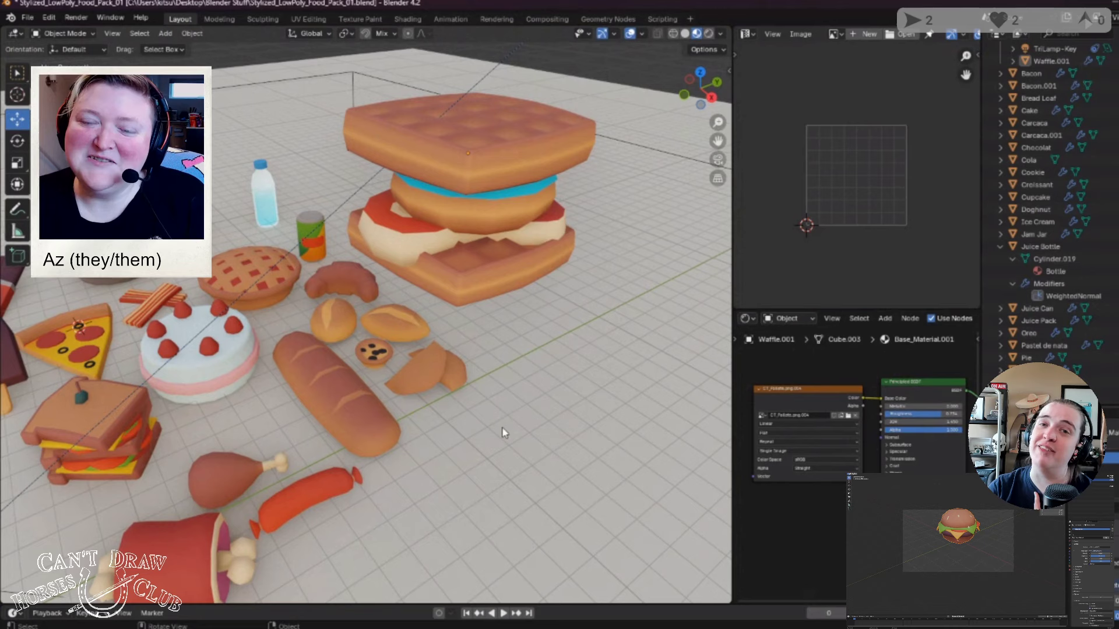
middle_drag(557, 384, 554, 387)
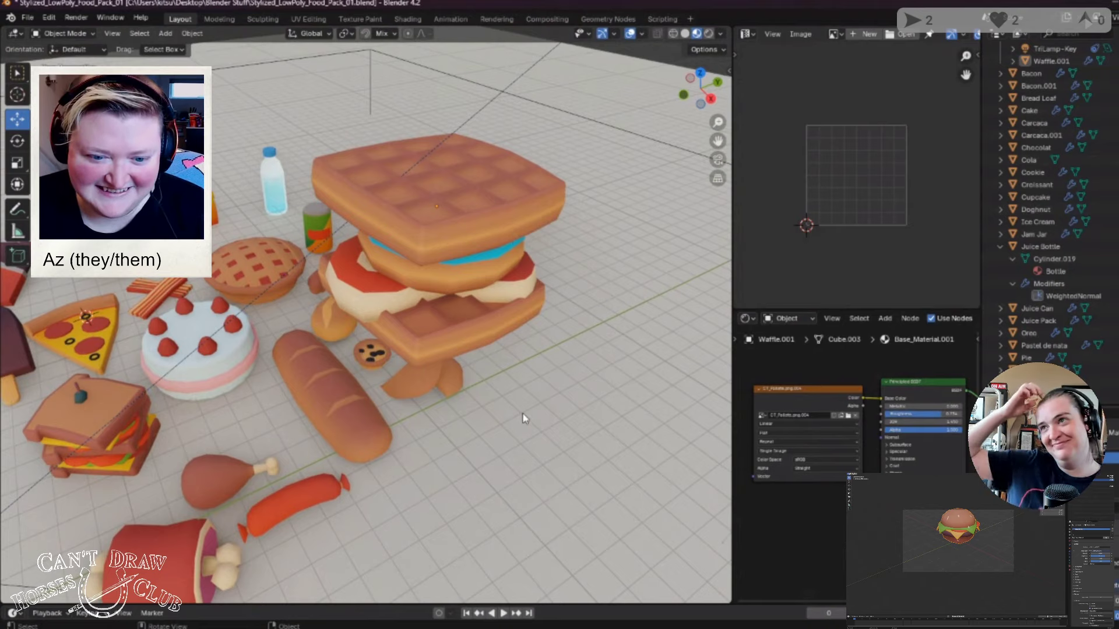
mouse_move(527, 412)
middle_down()
mouse_move(548, 400)
mouse_move(503, 416)
mouse_move(549, 401)
mouse_move(512, 418)
middle_up()
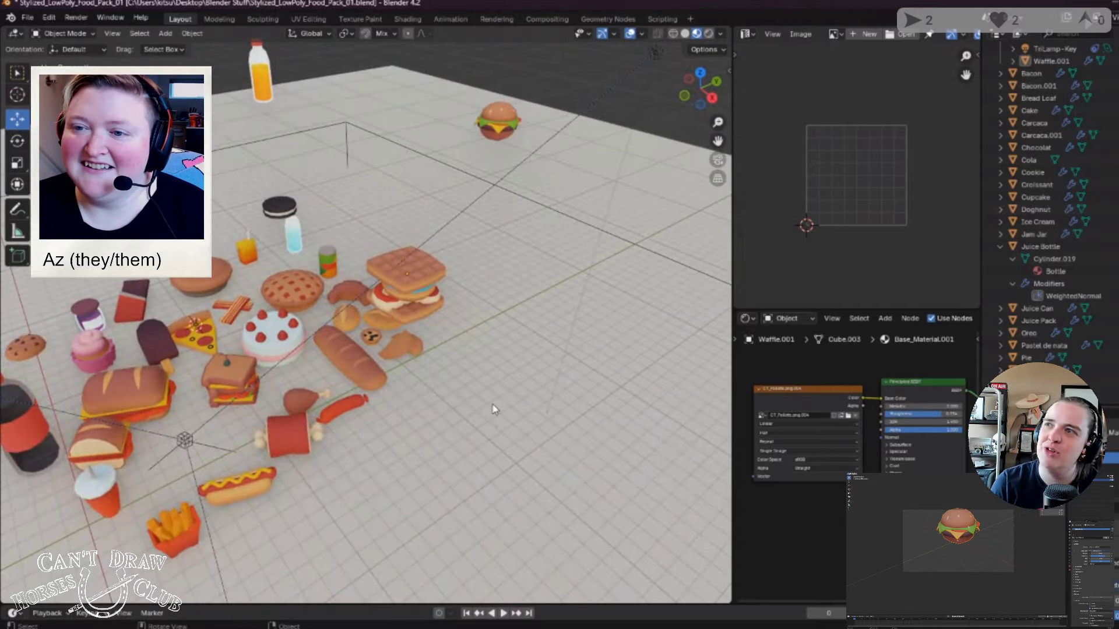
scroll(494, 409, up, 4)
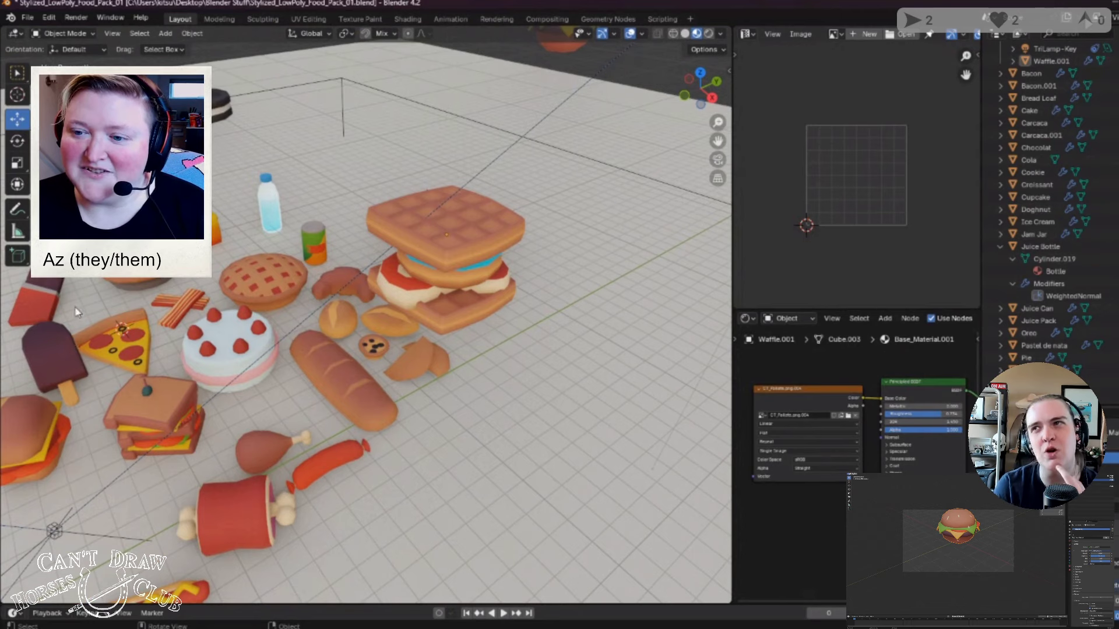
Step: Move the chocolate bar next to the waffle sandwich and take the doughnut out of the stack
middle_drag(156, 328, 90, 328)
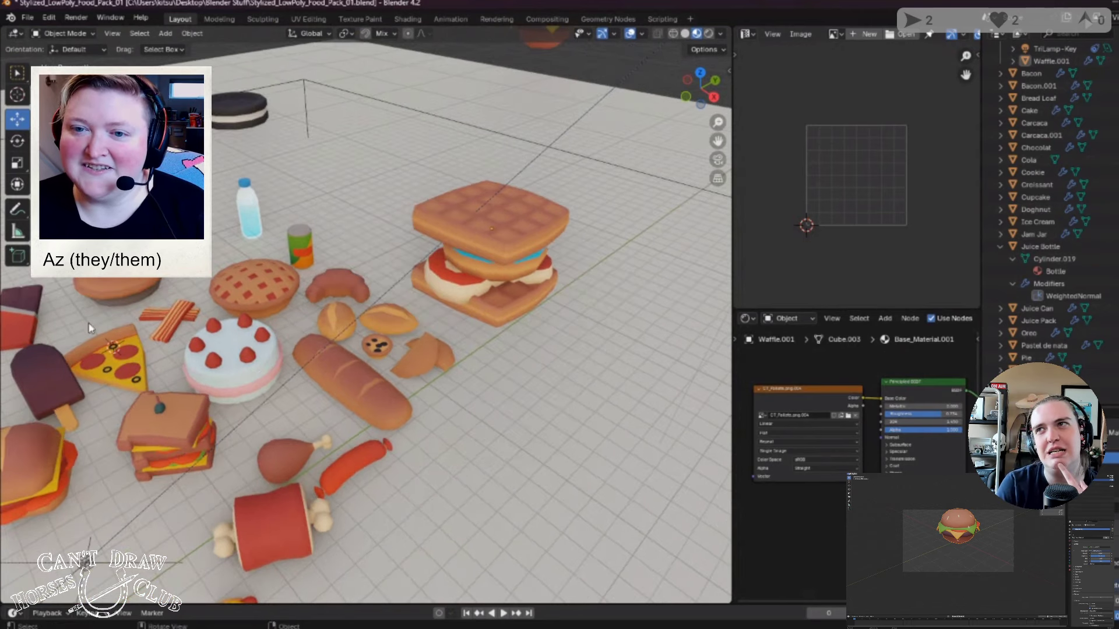
click(26, 323)
key(g)
click(475, 254)
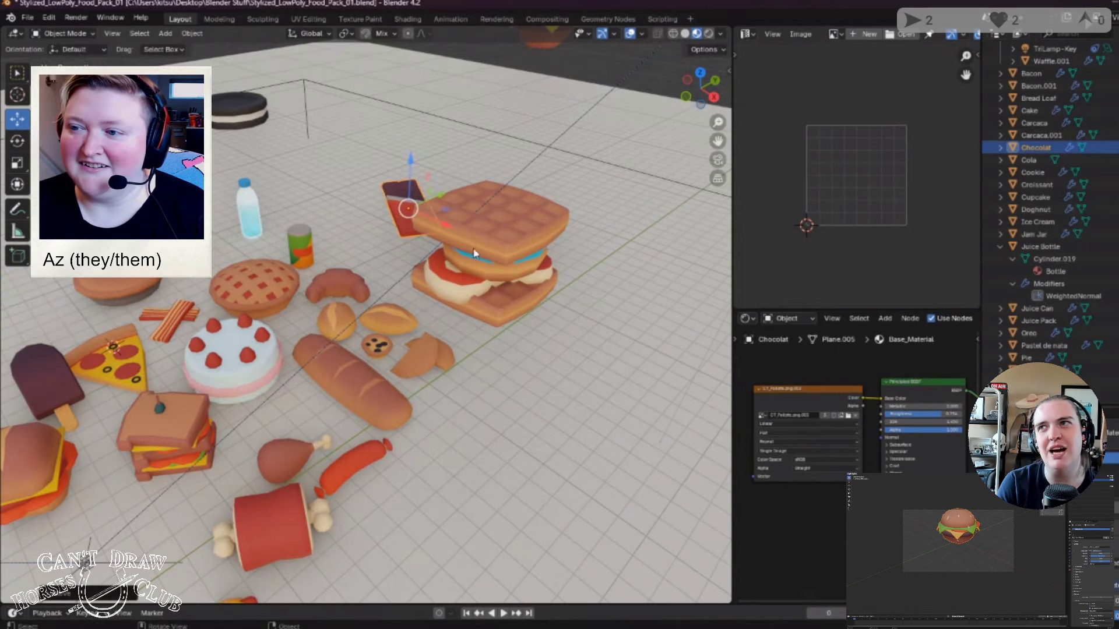
click(477, 262)
drag(489, 262, 134, 199)
Step: Select the chocolate bar and move it into the waffle stack, checking its placement from above and from the side
click(417, 209)
middle_drag(417, 196, 421, 234)
click(422, 236)
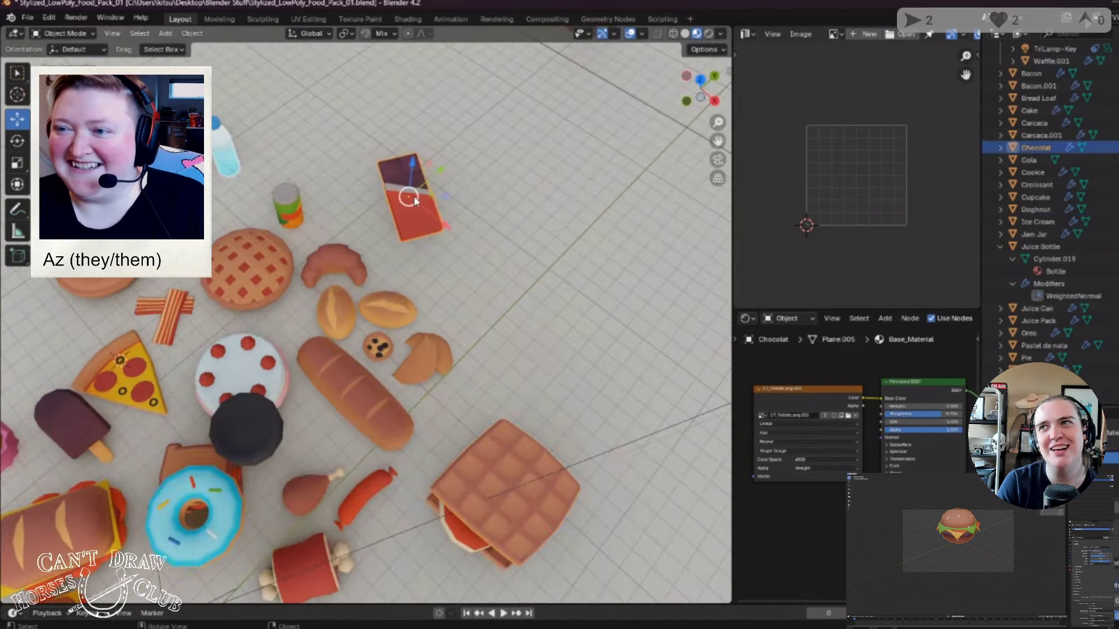
key(g)
click(513, 479)
drag(513, 477, 575, 373)
middle_drag(575, 368, 568, 259)
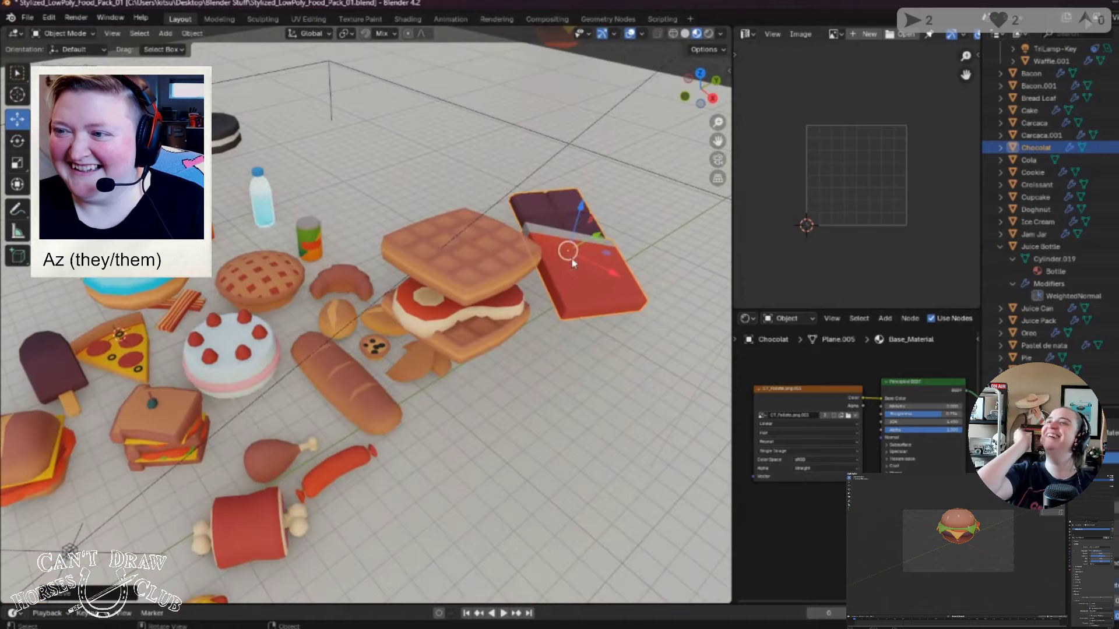
key(g)
click(445, 275)
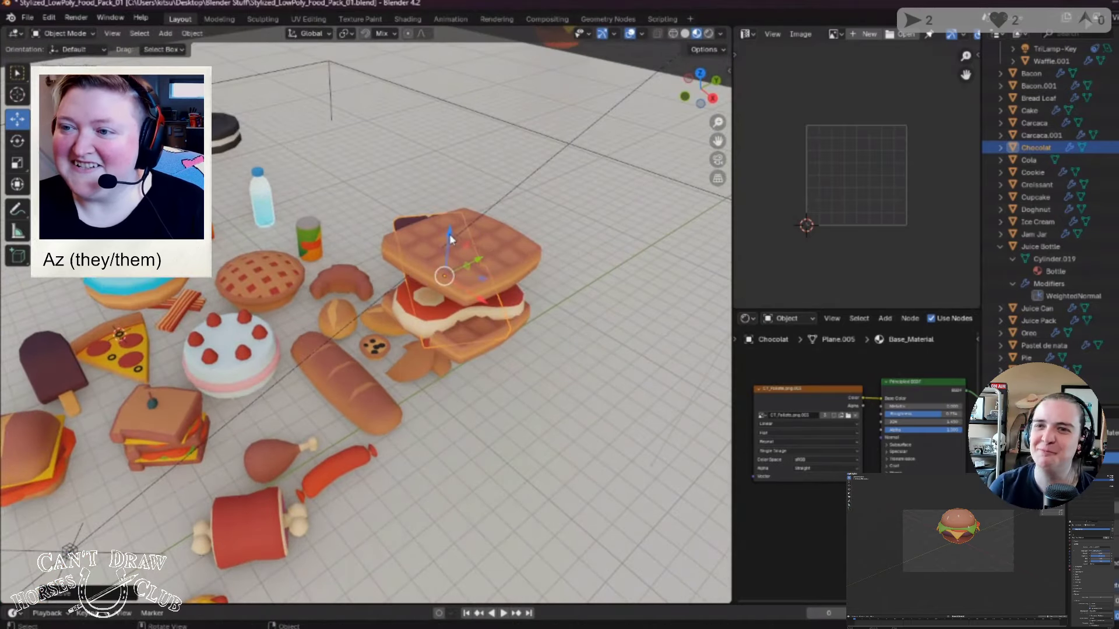
Step: Raise the chocolate bar along the Z axis and reposition it over the waffle stack as seen from above
key(g)
key(z)
drag(453, 205, 453, 205)
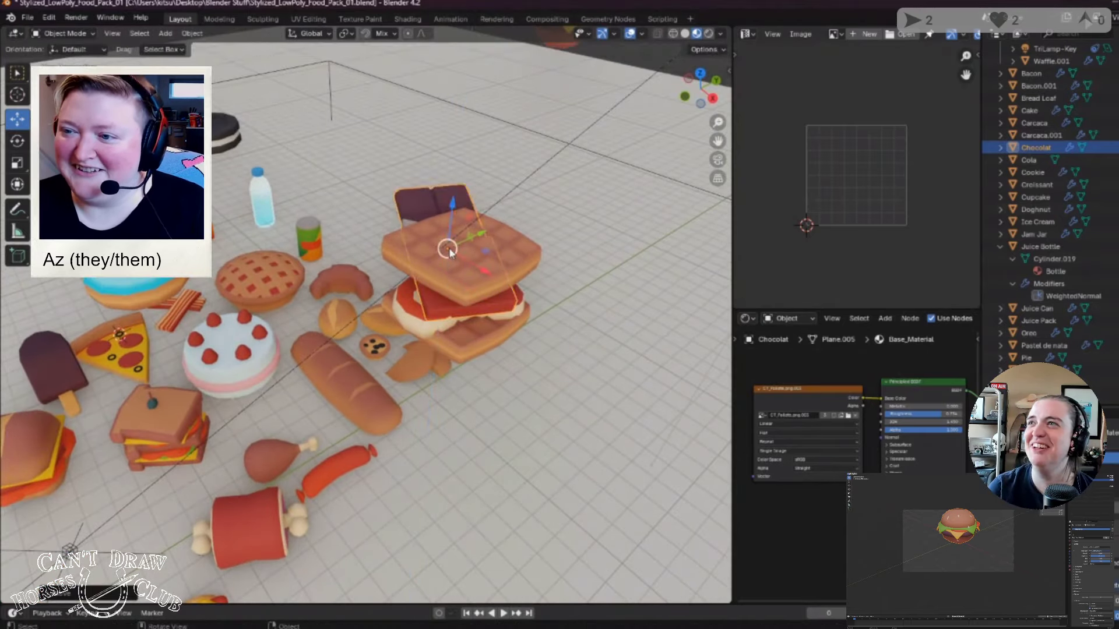
drag(448, 249, 455, 261)
middle_drag(455, 261, 408, 365)
scroll(407, 364, down, 2)
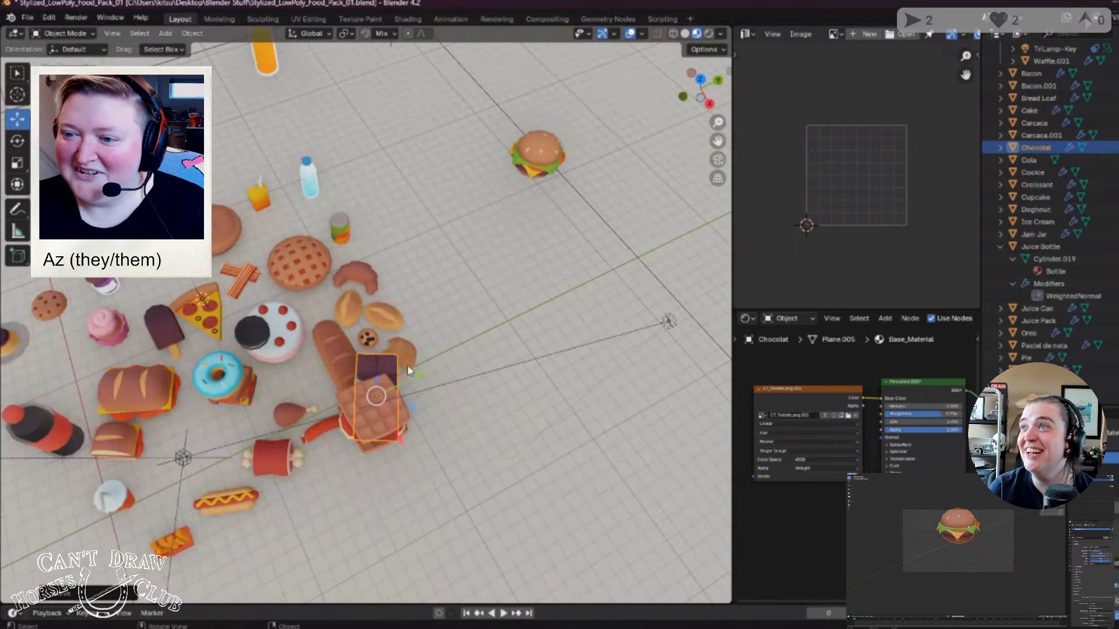
drag(376, 398, 372, 410)
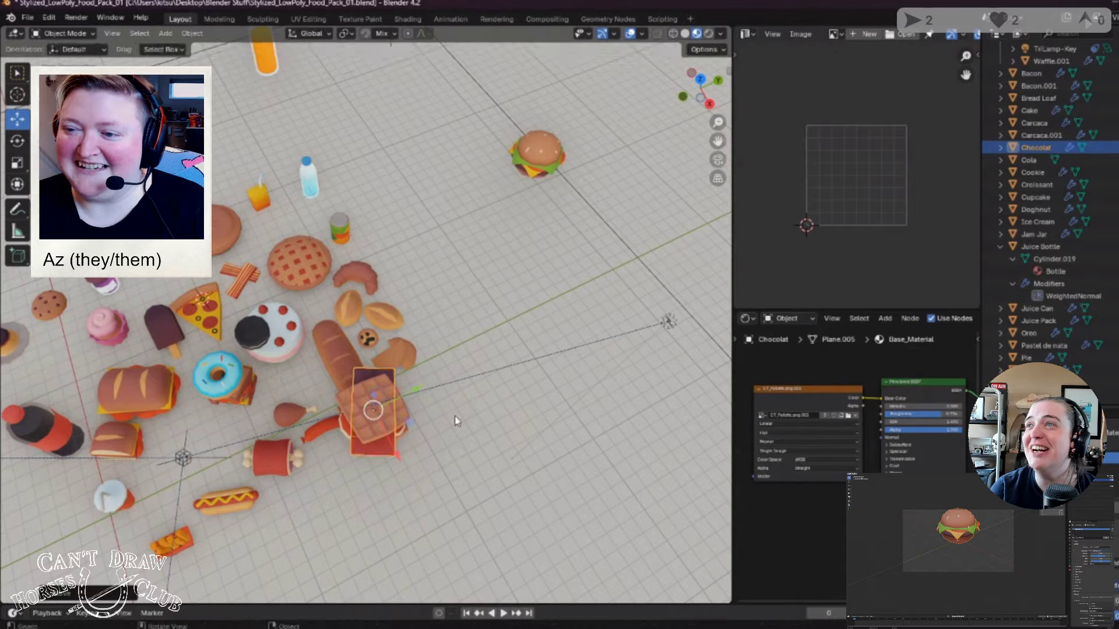
Step: Lift the chocolate bar along the Z axis so it sits between the steak and the top waffle
scroll(408, 413, up, 4)
middle_drag(453, 416, 476, 371)
scroll(454, 368, down, 2)
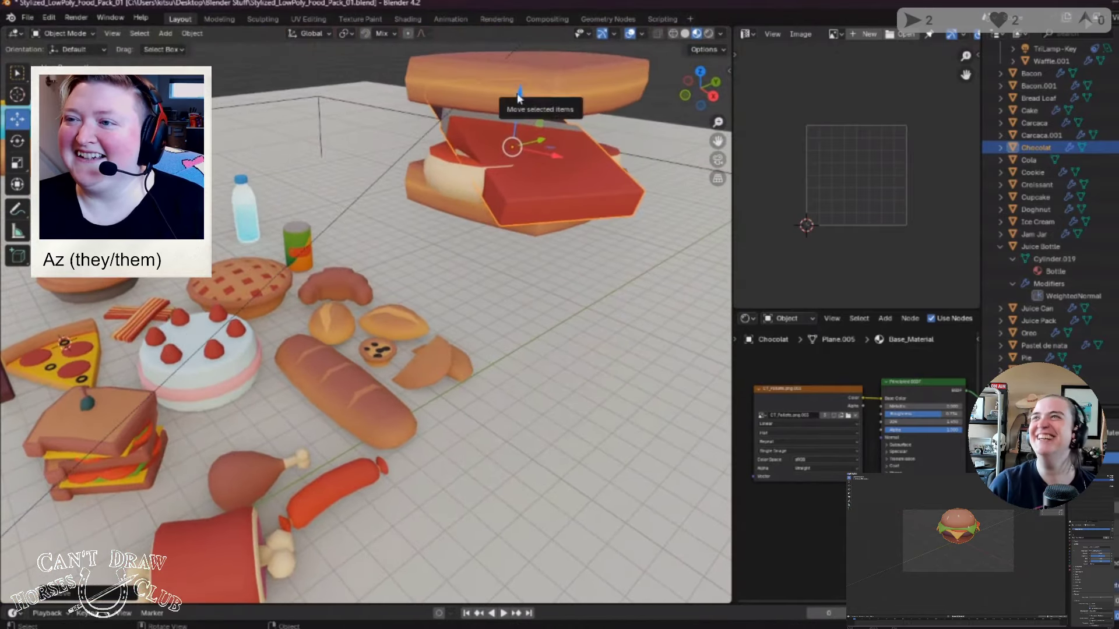
drag(524, 96, 522, 67)
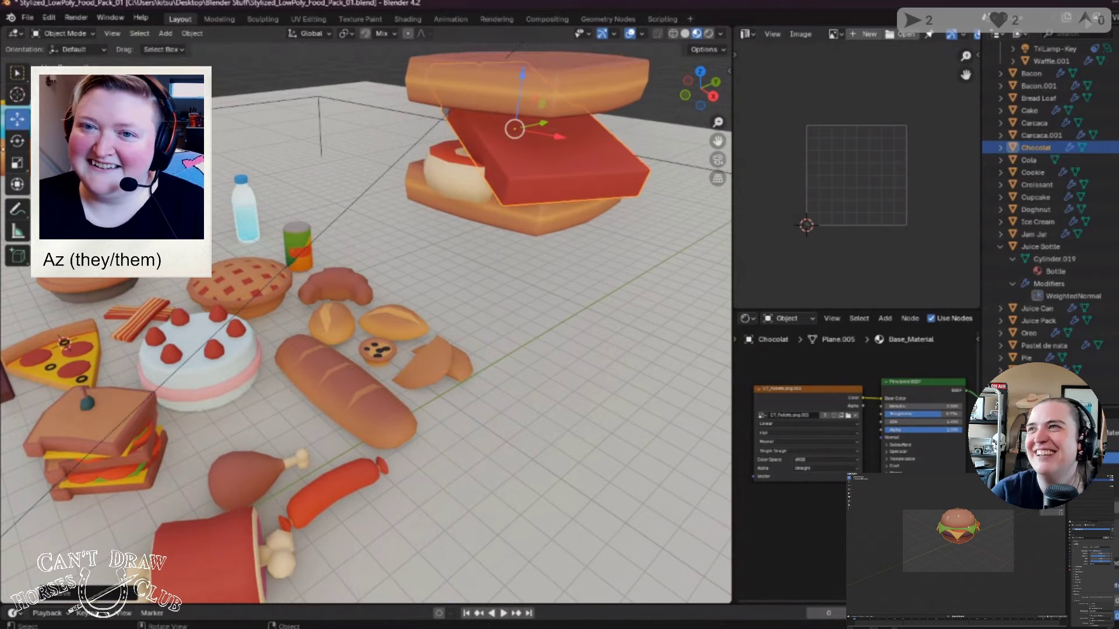
Step: Rotate the tilted chocolate bar about the Y axis until it lies roughly level in the stack, and deselect it
click(20, 144)
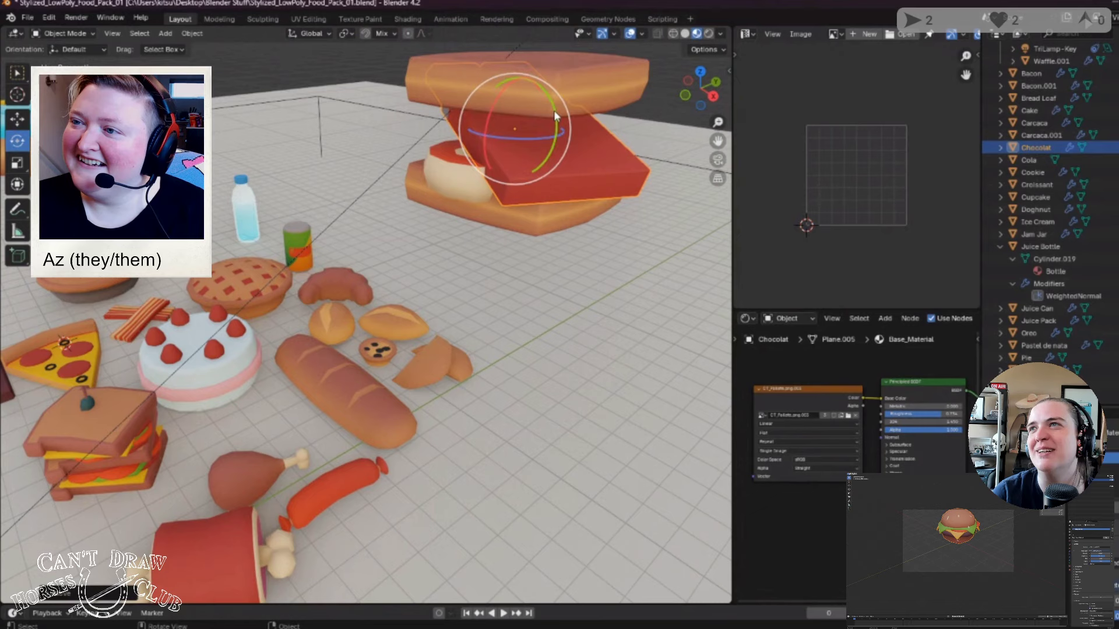
drag(553, 110, 552, 94)
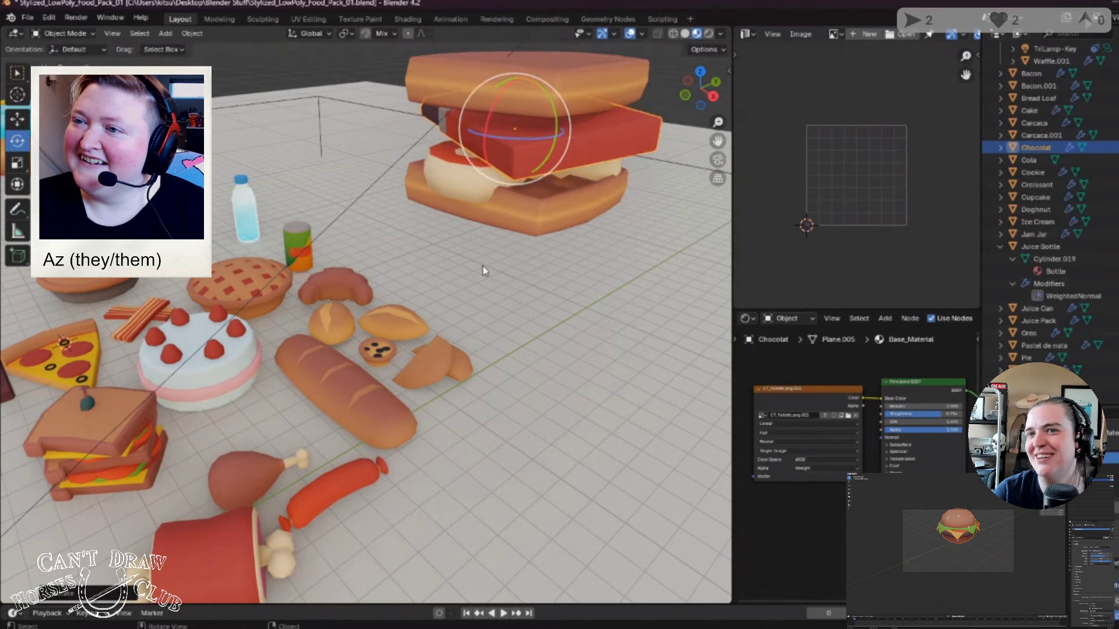
click(483, 268)
mouse_move(483, 268)
middle_down()
mouse_move(491, 287)
mouse_move(494, 253)
middle_up()
Step: Select the top waffle and lower it along the Z axis towards the chocolate bar
click(584, 186)
middle_drag(583, 185, 491, 266)
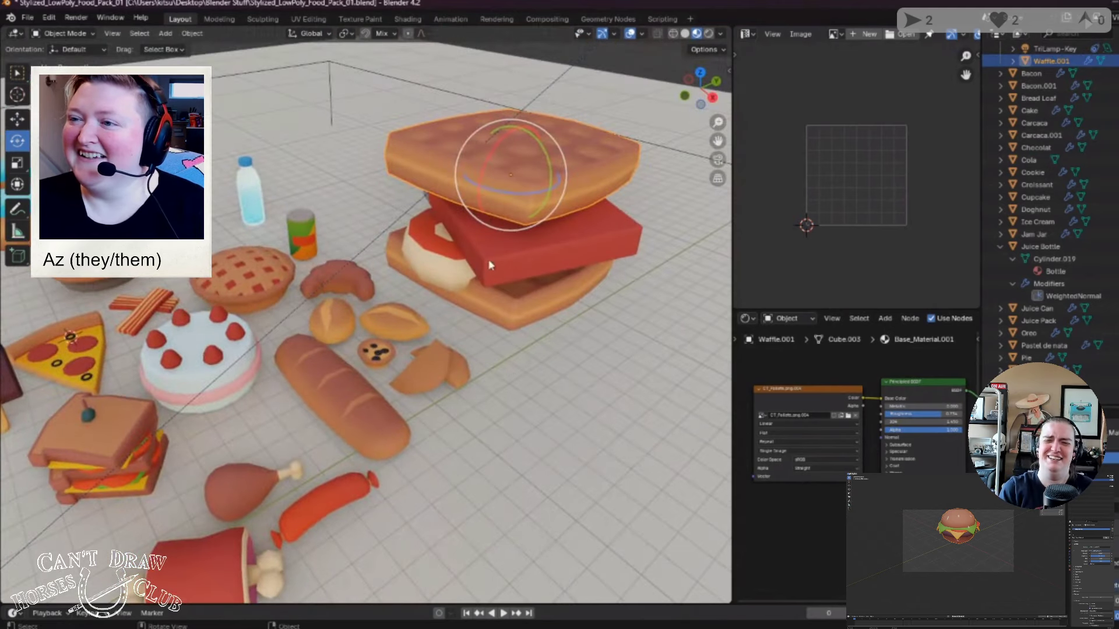
click(18, 119)
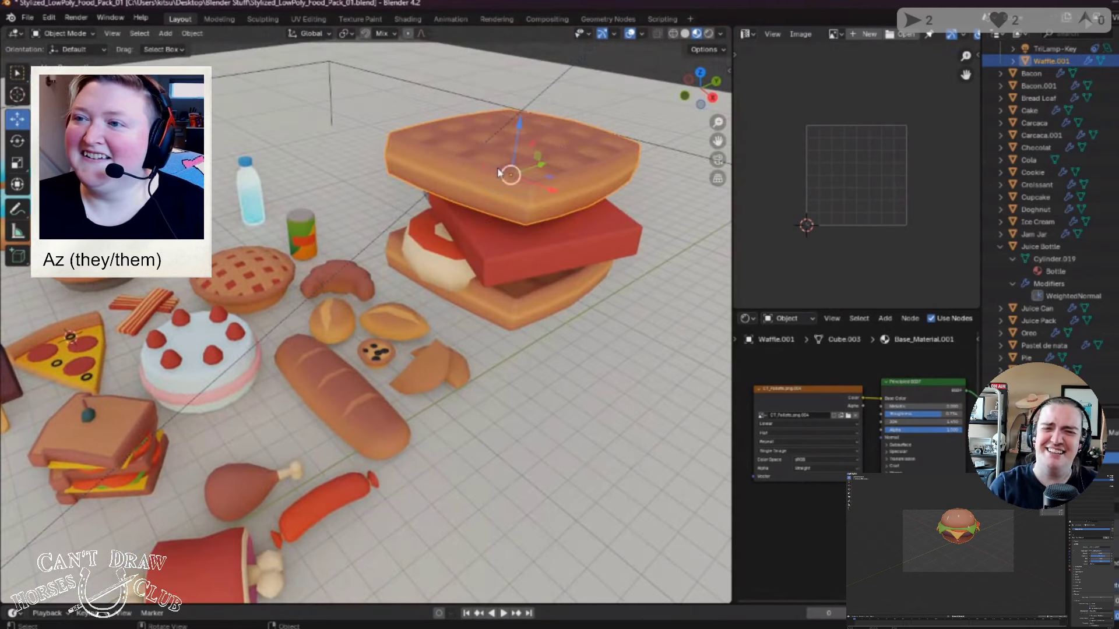
drag(521, 124, 519, 136)
Step: Rotate the chocolate bar about the Z axis so its unwrapped end sticks out of the front of the sandwich, and deselect it
click(17, 142)
click(579, 249)
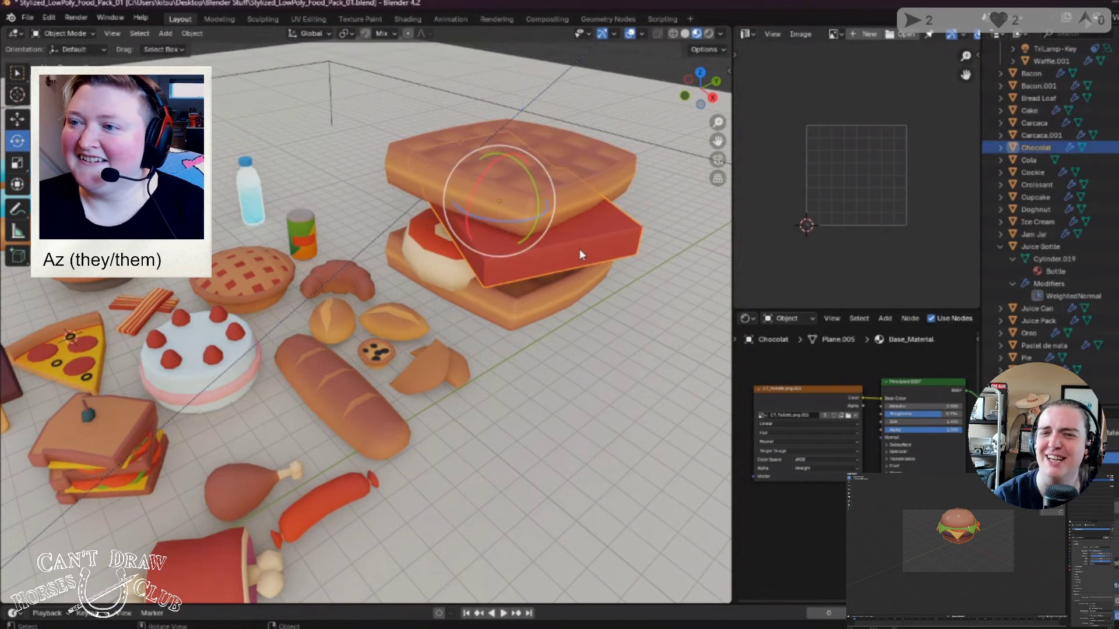
drag(461, 212, 664, 211)
drag(457, 205, 489, 213)
click(596, 386)
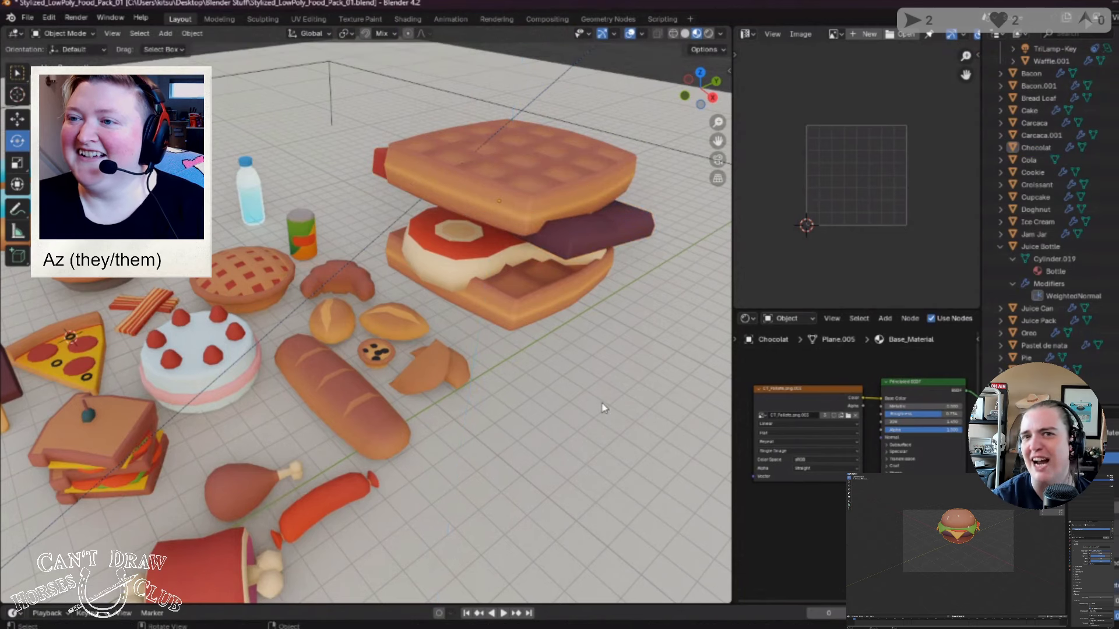
Step: Lower the chocolate bar slightly along the Z axis inside the waffle sandwich and clear the selection
middle_drag(602, 403, 598, 402)
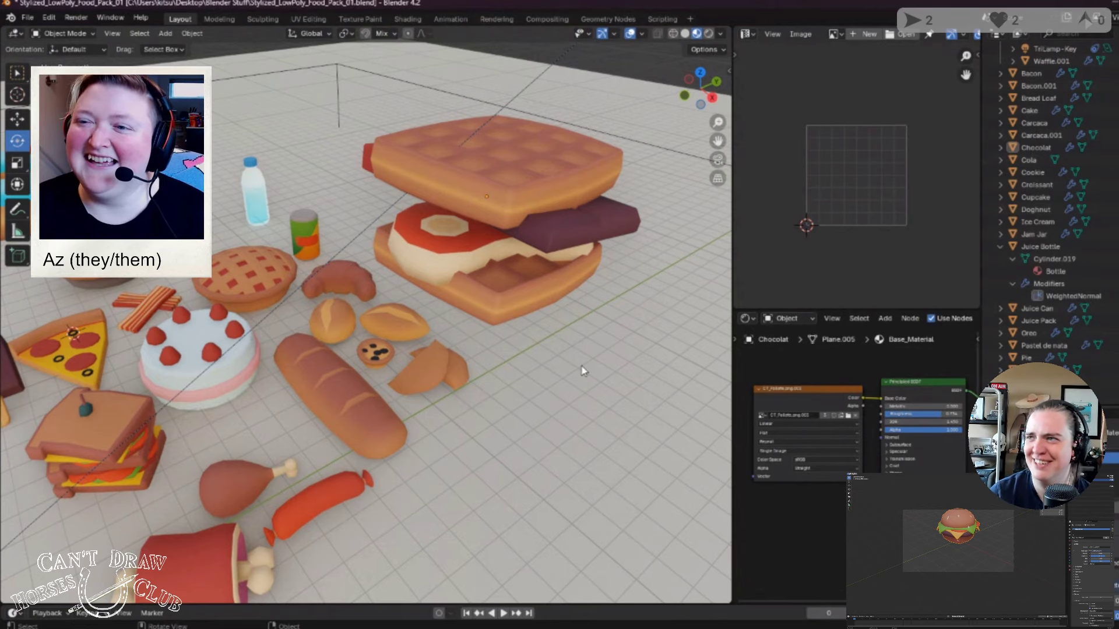
middle_drag(582, 366, 582, 365)
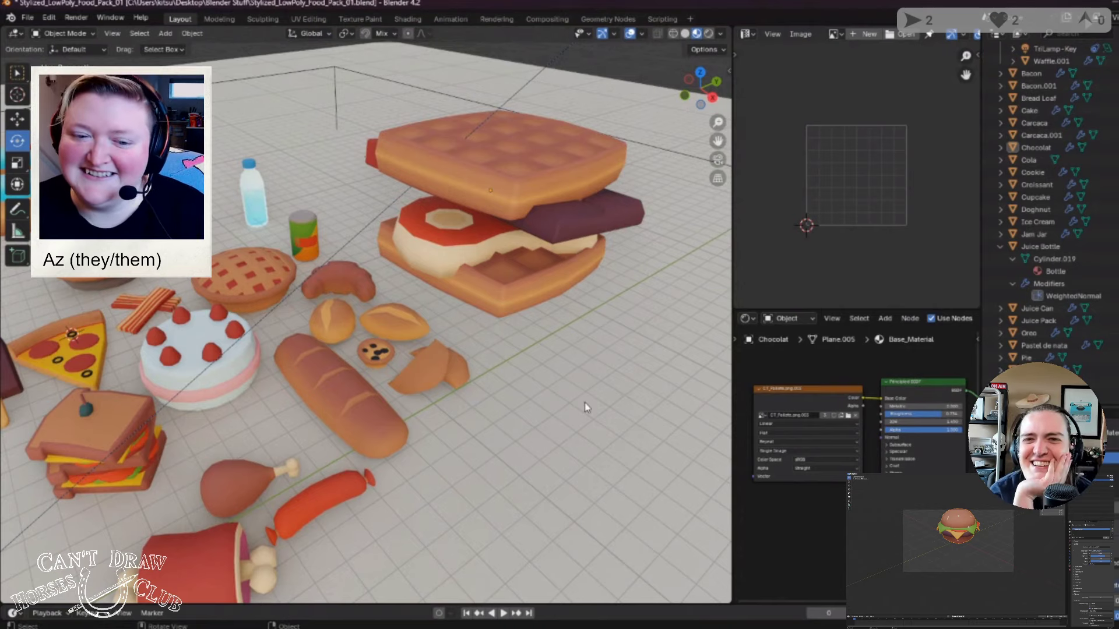
mouse_move(578, 403)
middle_down()
mouse_move(601, 392)
mouse_move(576, 410)
mouse_move(582, 390)
mouse_move(577, 399)
middle_up()
click(537, 90)
middle_drag(532, 180, 516, 271)
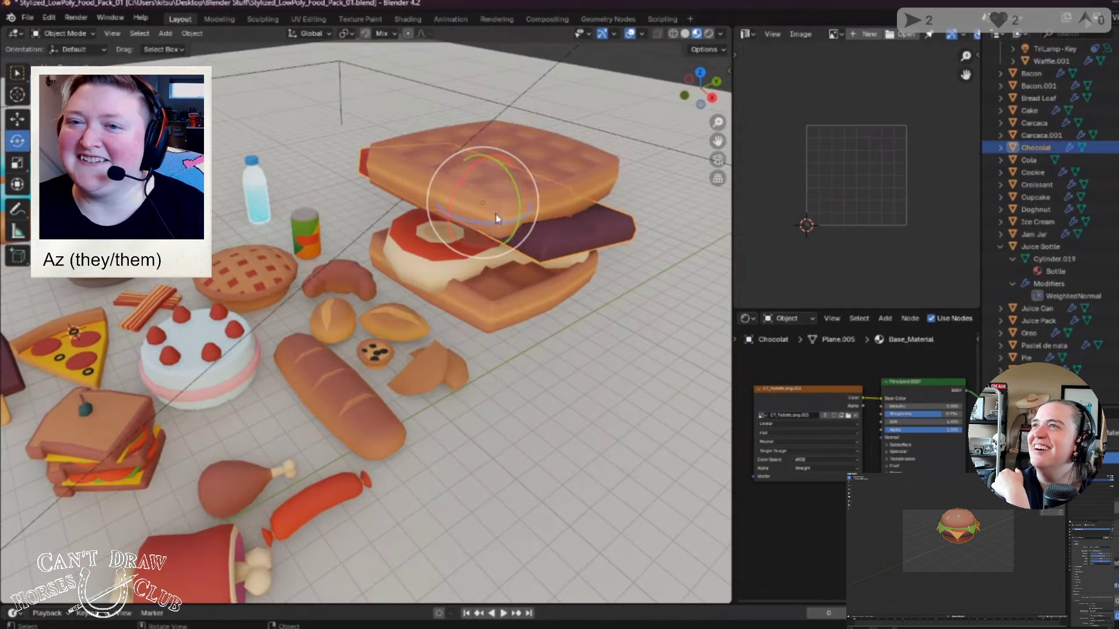
click(18, 120)
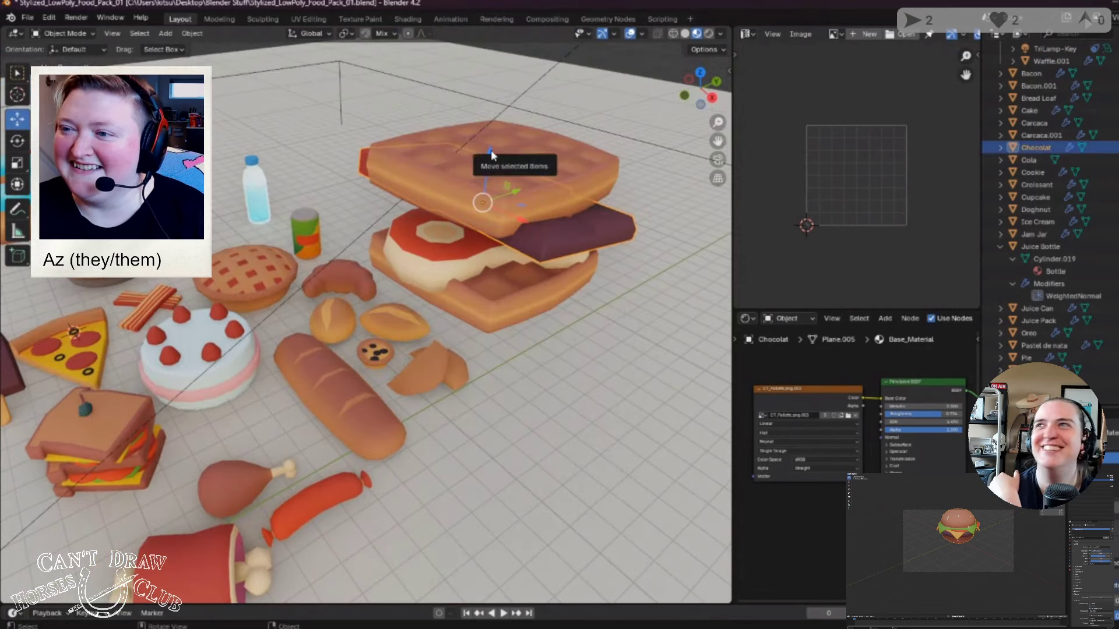
click(509, 160)
key(alt+a)
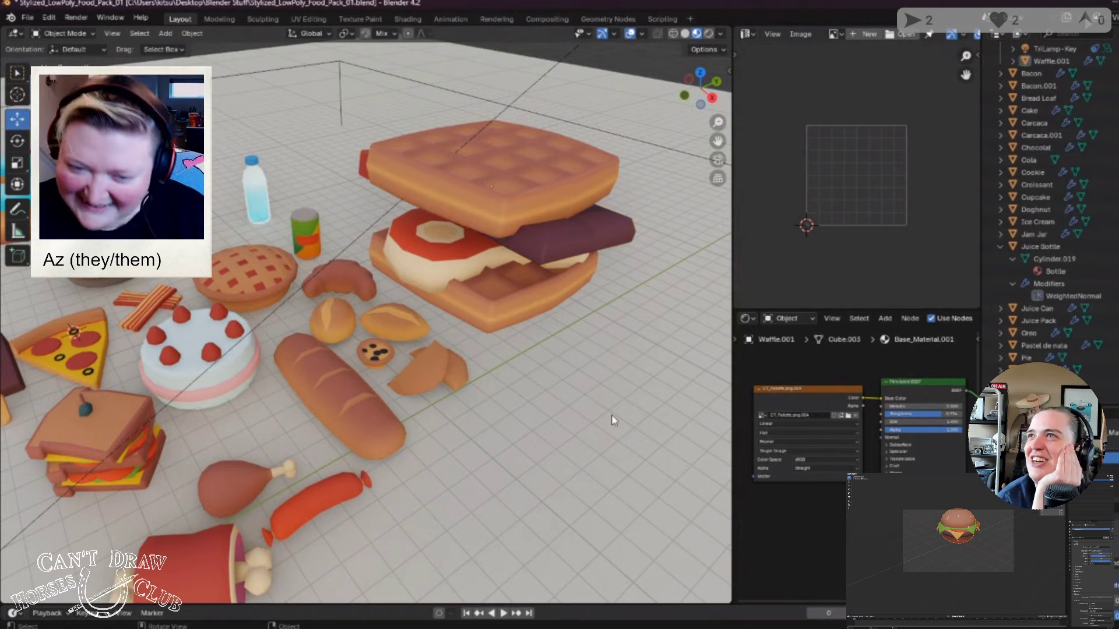
Step: Select the bacon beside the cake and examine the food layout from several angles and distances
middle_drag(436, 468, 442, 466)
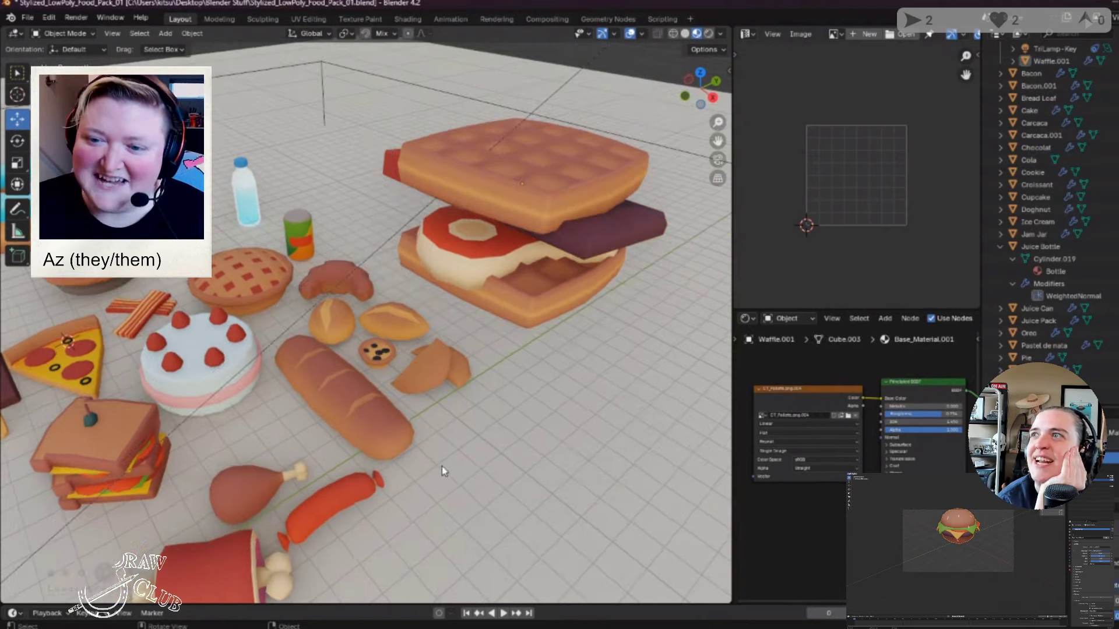
click(93, 443)
click(145, 314)
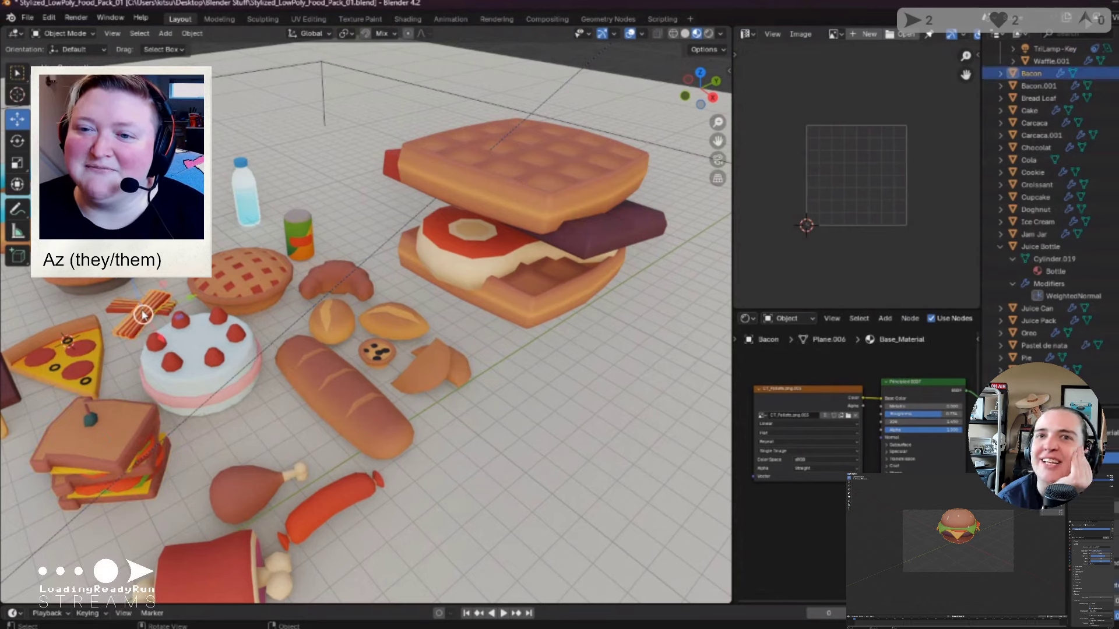
middle_drag(141, 318, 44, 274)
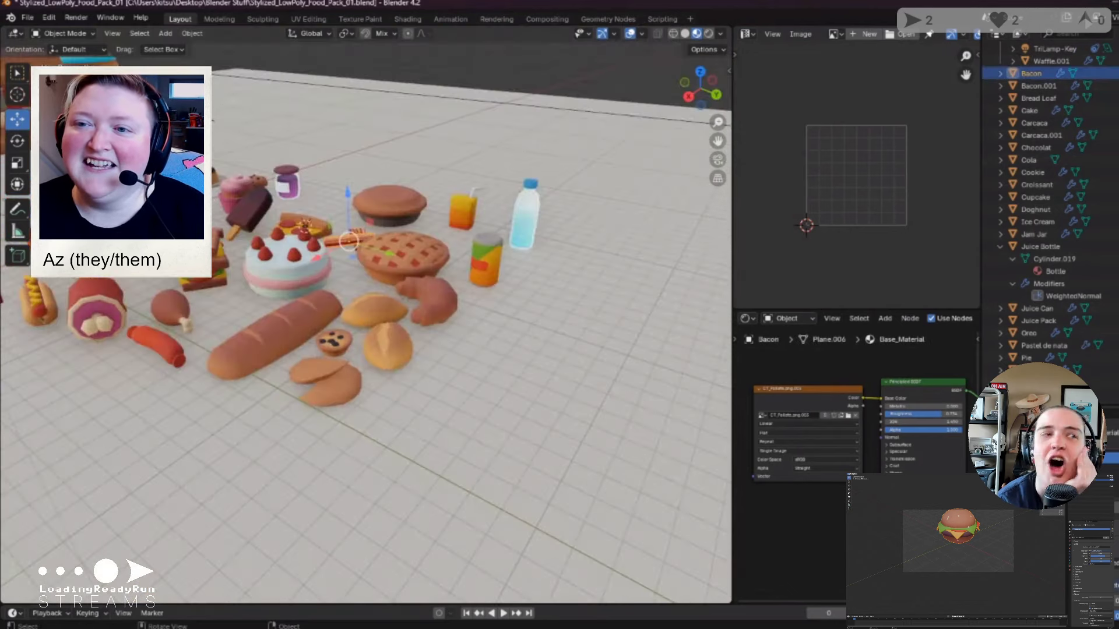
scroll(44, 274, down, 2)
middle_drag(204, 248, 399, 217)
scroll(368, 214, down, 2)
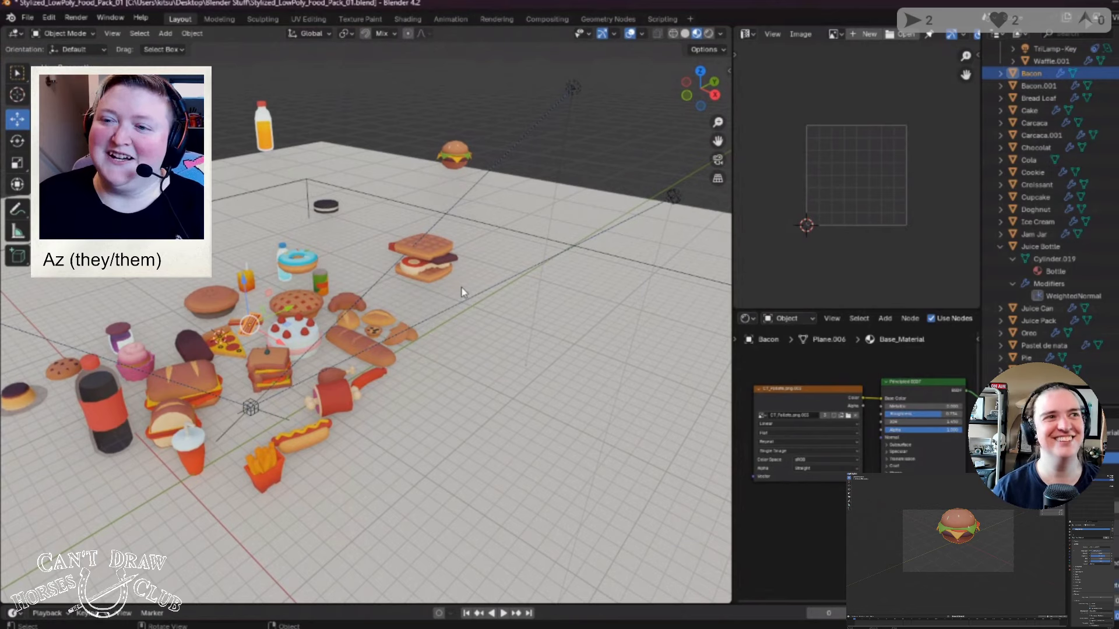
scroll(462, 291, up, 2)
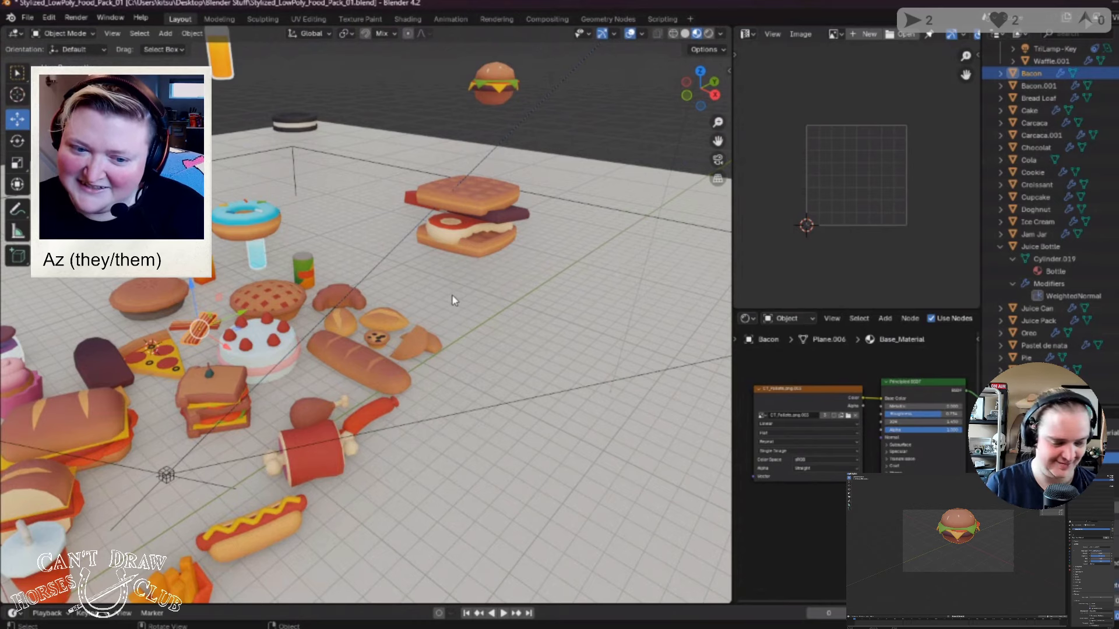
Step: Select the chocolate bar in the waffle sandwich, deselect it and view the foods from a low angle
click(521, 330)
middle_drag(522, 330, 495, 279)
click(461, 267)
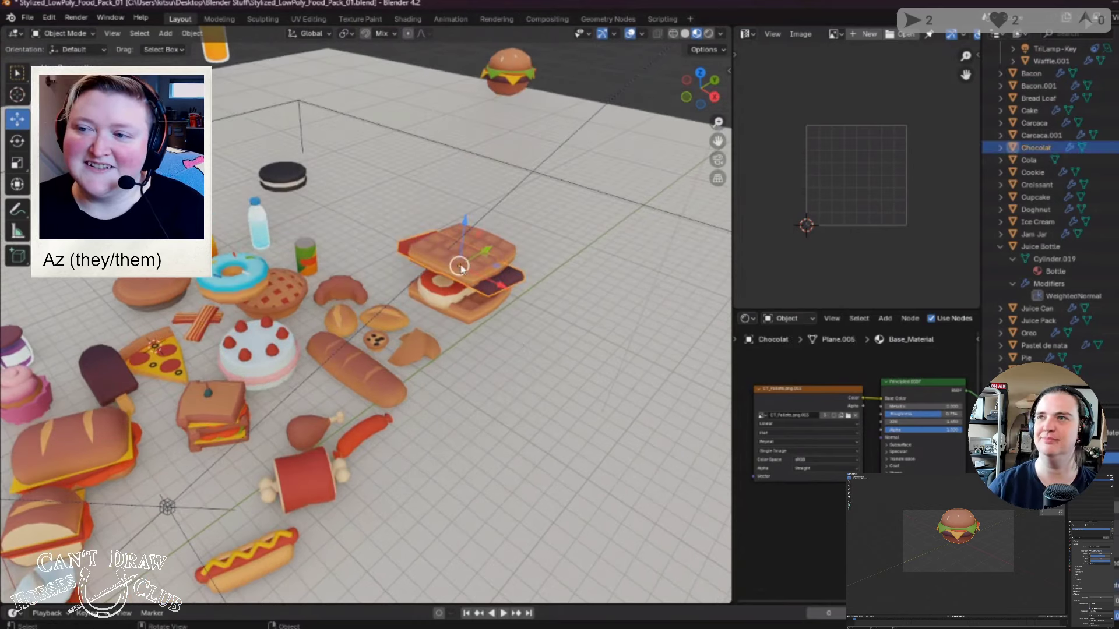
click(542, 383)
middle_drag(542, 383, 407, 364)
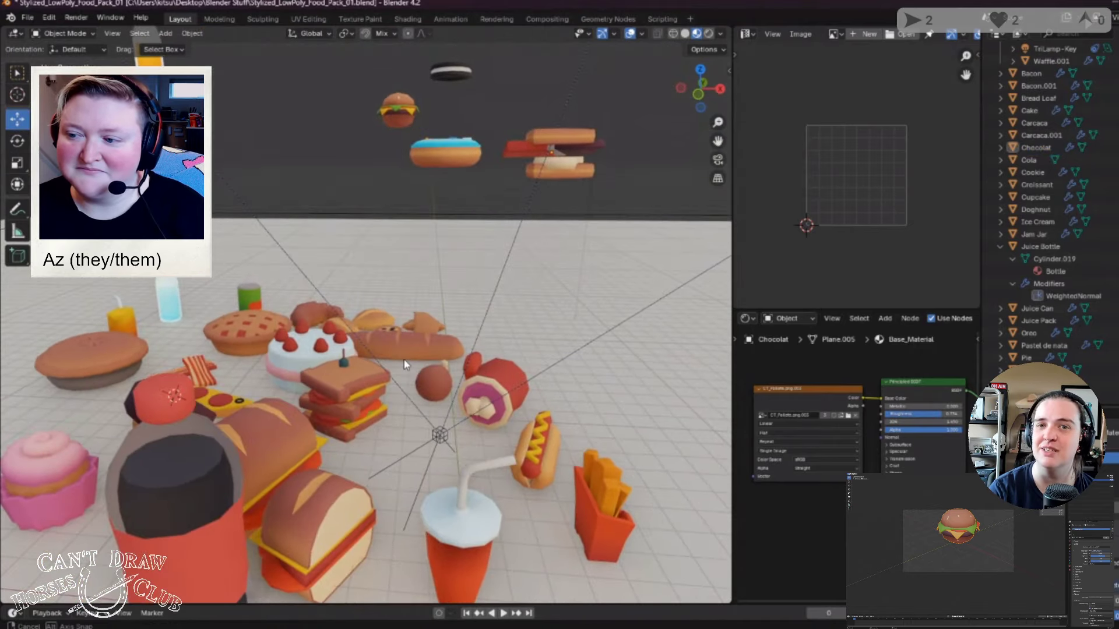
Step: Select the fries, inspect their mesh and material in the scene hierarchy, and deselect them
click(629, 496)
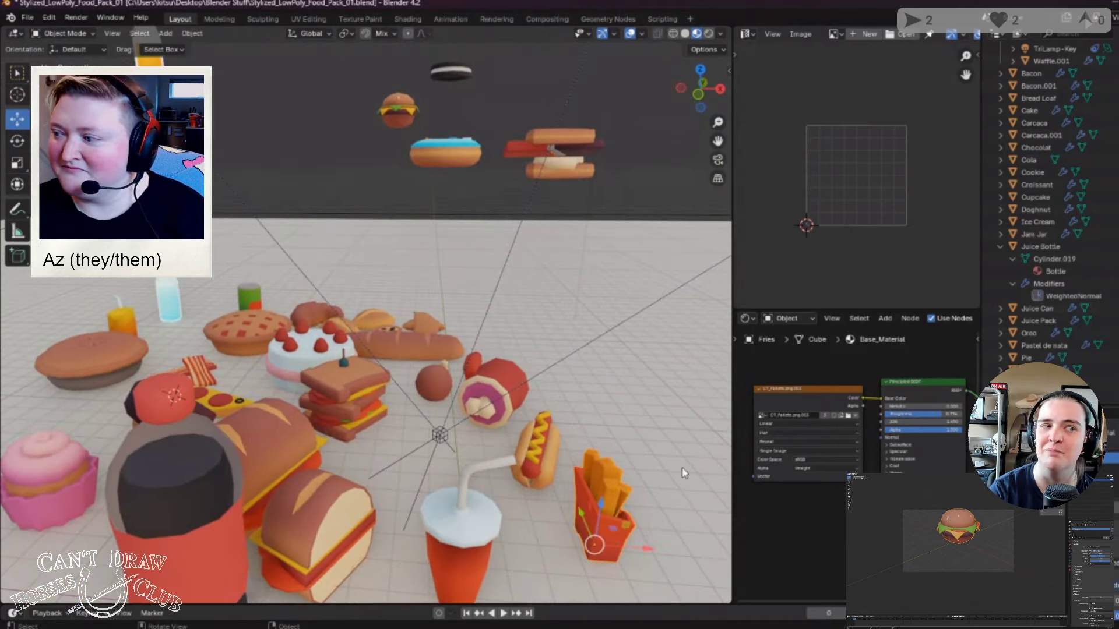
middle_drag(685, 474, 609, 462)
scroll(1095, 349, down, 3)
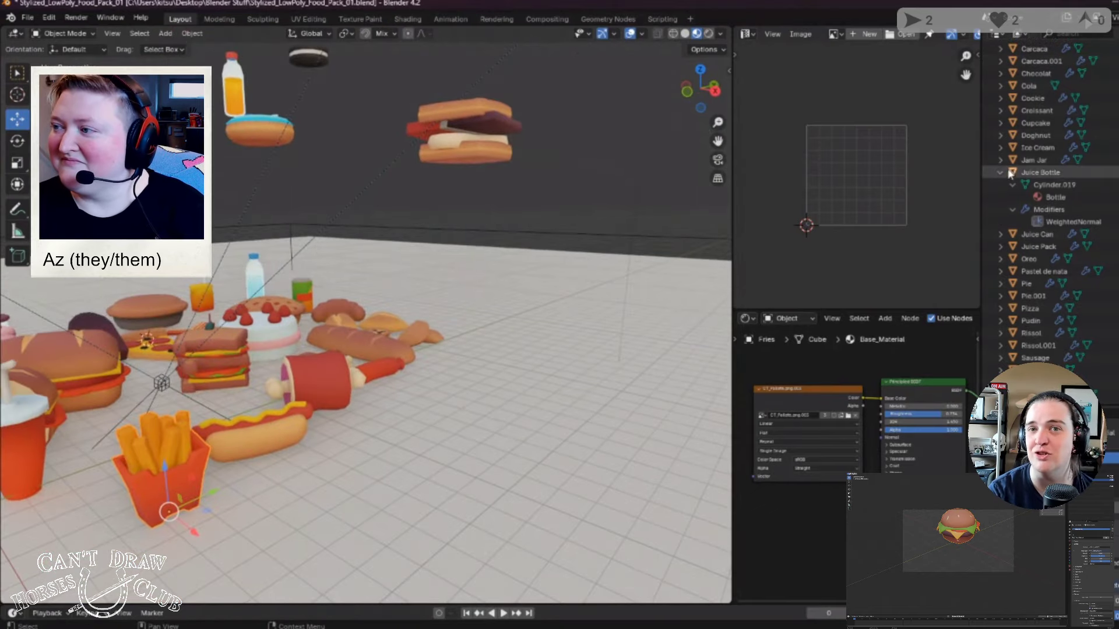
scroll(1093, 291, up, 10)
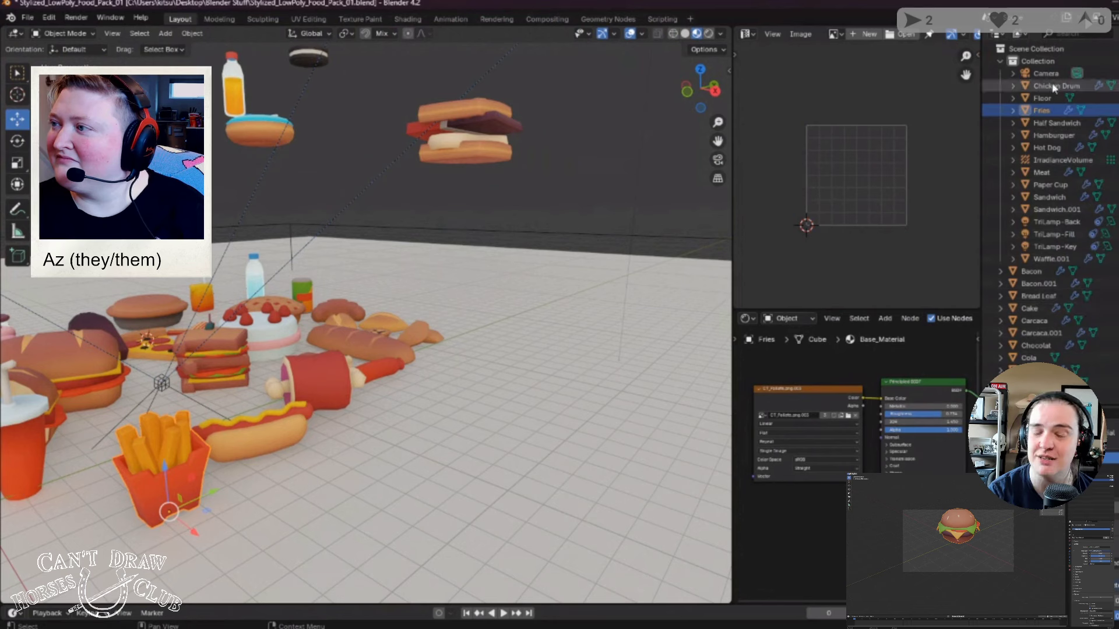
click(1013, 110)
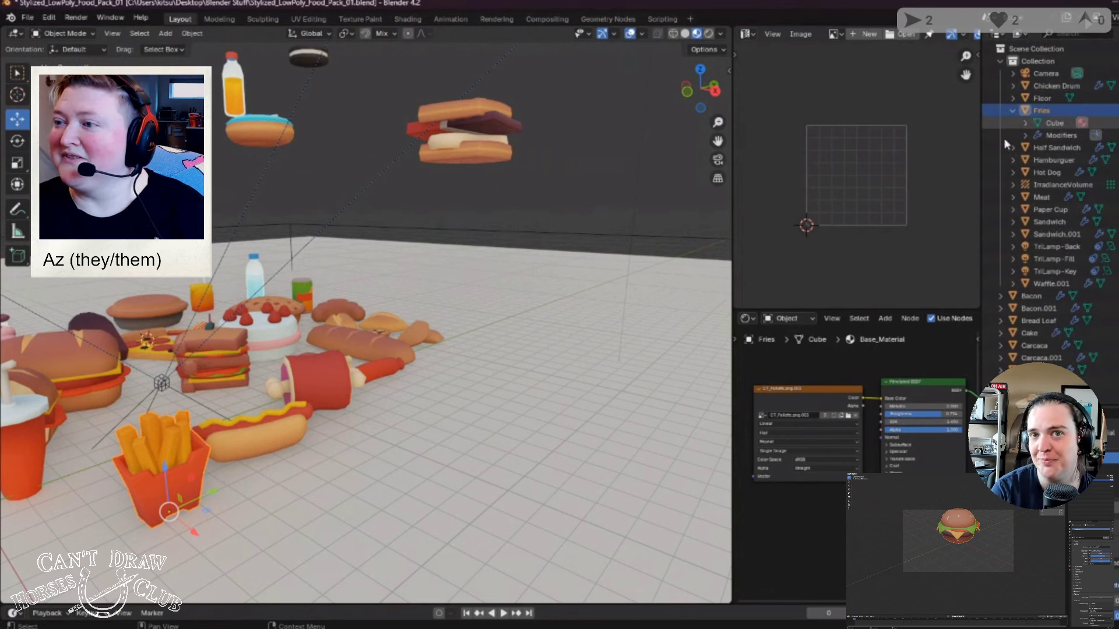
click(1025, 123)
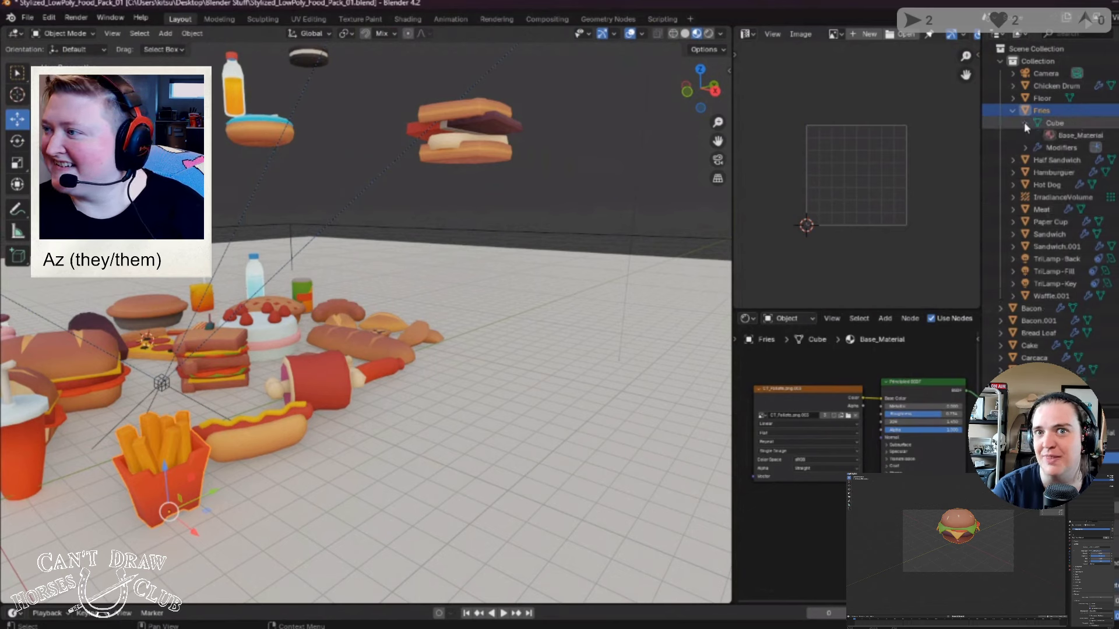
click(1024, 122)
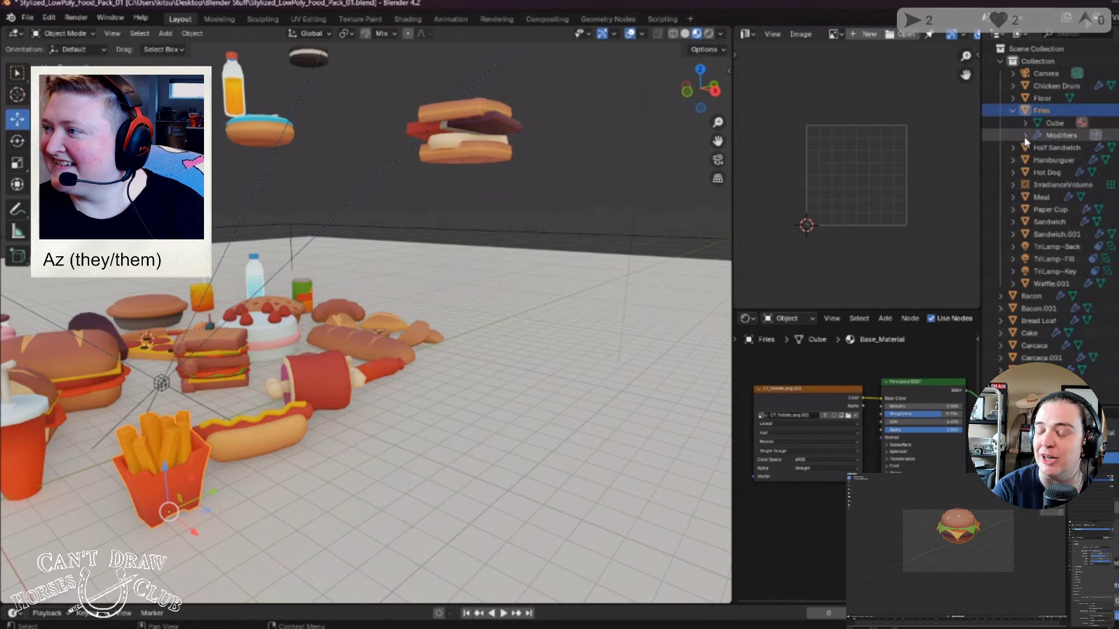
click(1014, 110)
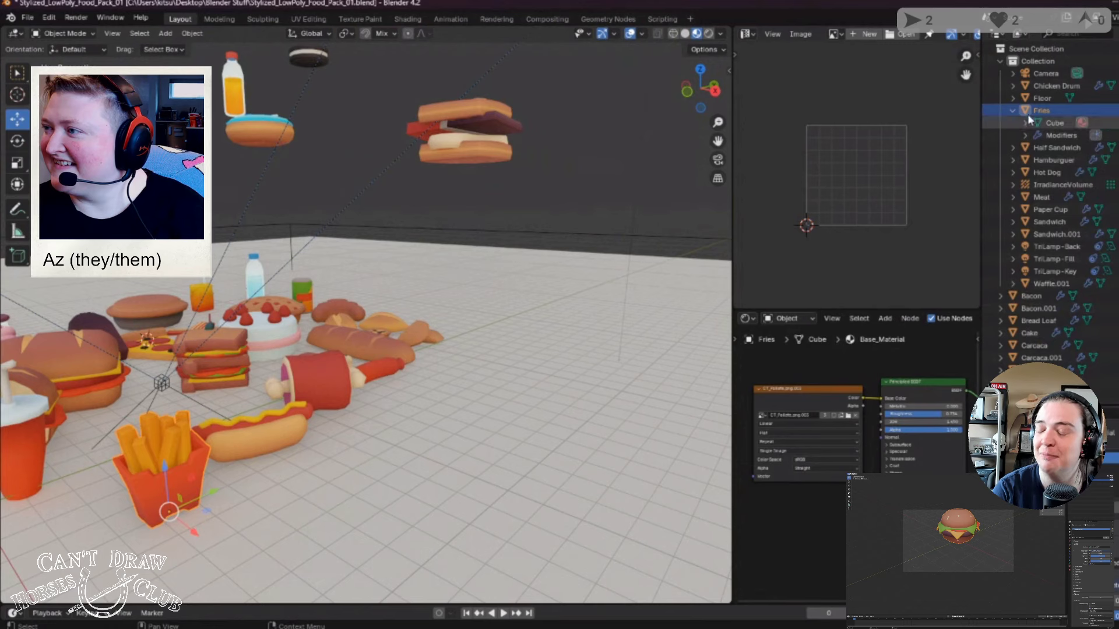
click(475, 454)
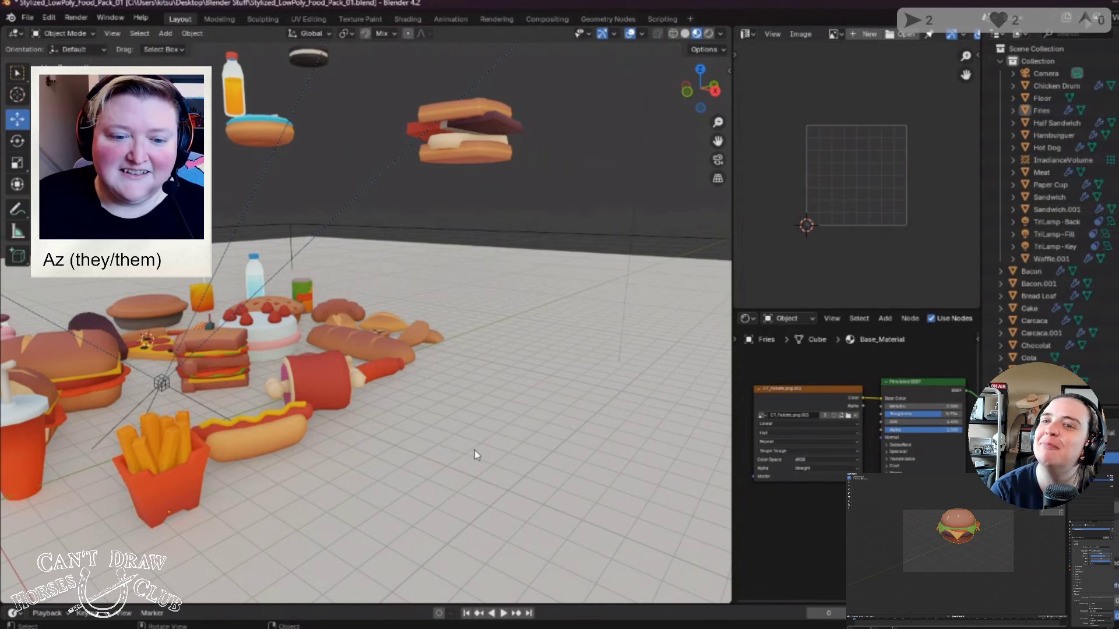
middle_drag(476, 456, 444, 485)
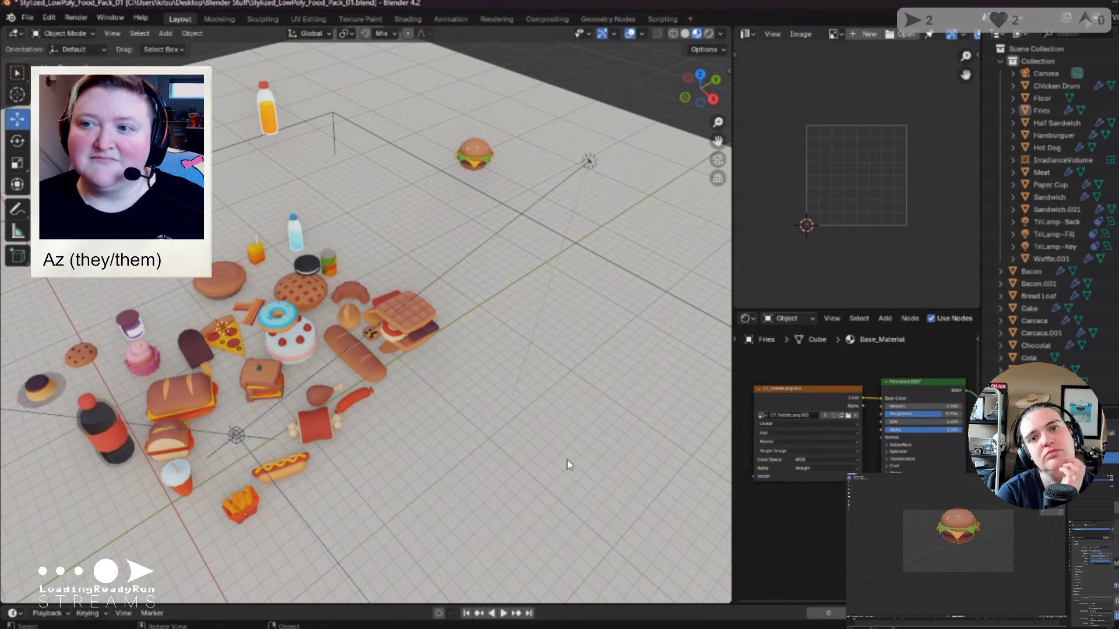
Step: Select the hamburger and move it above the waffle sandwich, checking its placement from a lower angle, and deselect it
middle_drag(486, 224, 488, 247)
click(481, 162)
click(420, 345)
click(488, 156)
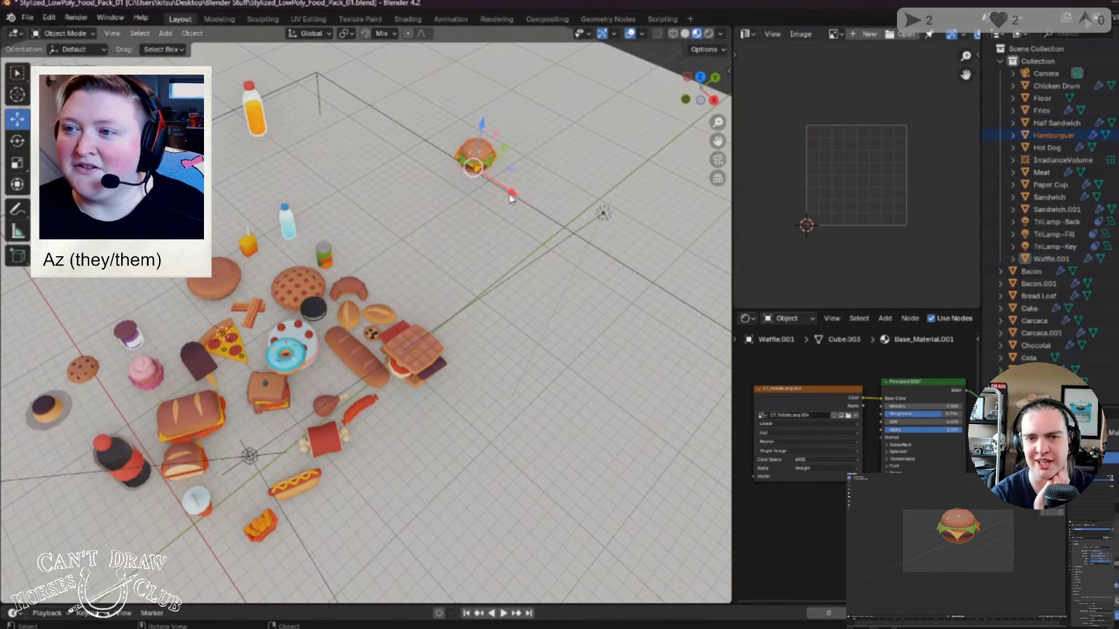
drag(470, 169, 410, 289)
middle_drag(410, 289, 415, 265)
drag(415, 265, 415, 265)
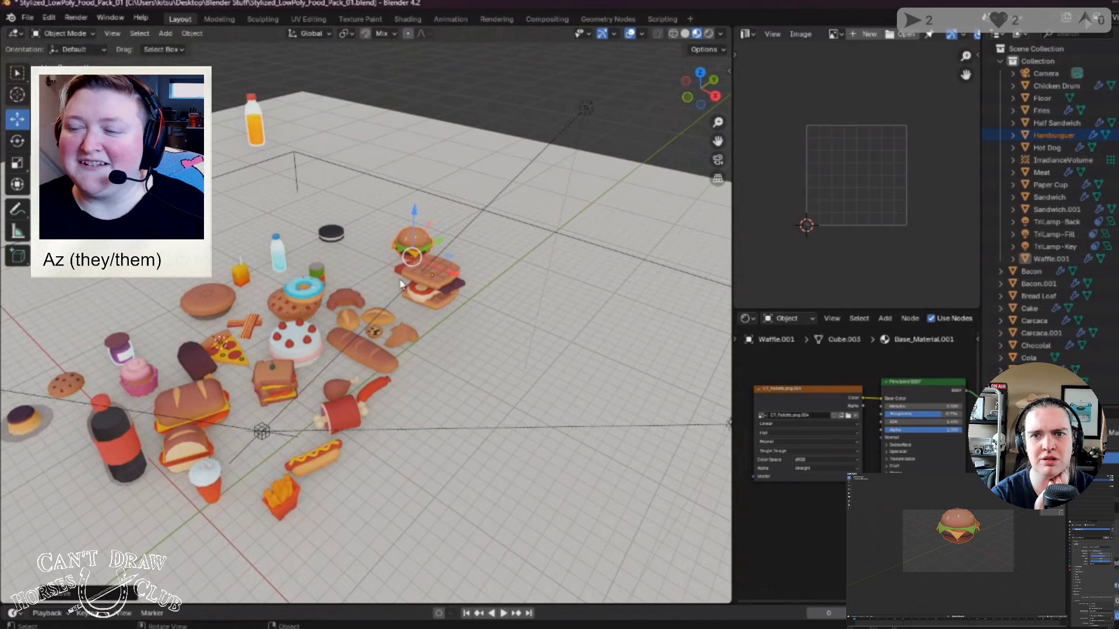
click(473, 362)
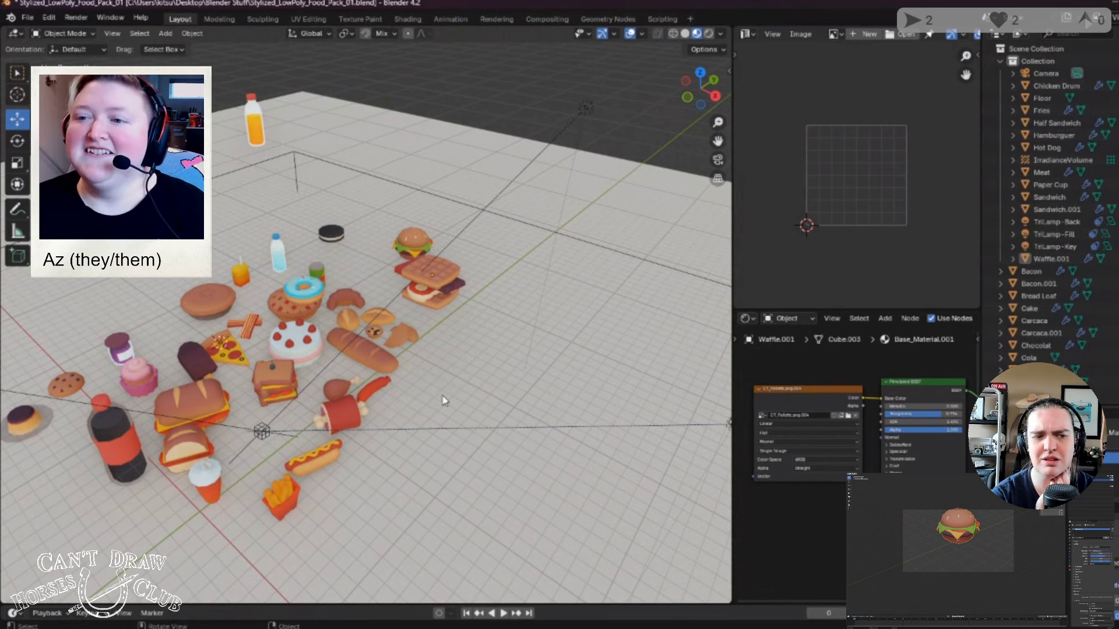
Step: Widen the image and node editors beside the 3D view and set the node editor's shader type to World
middle_drag(448, 369, 483, 374)
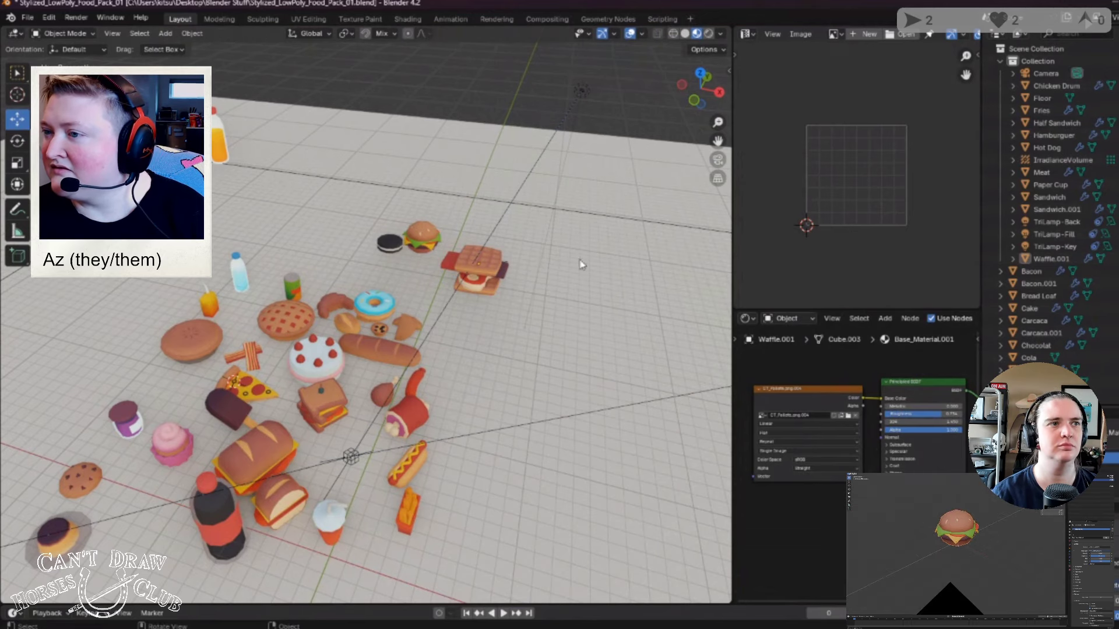
drag(733, 373, 631, 374)
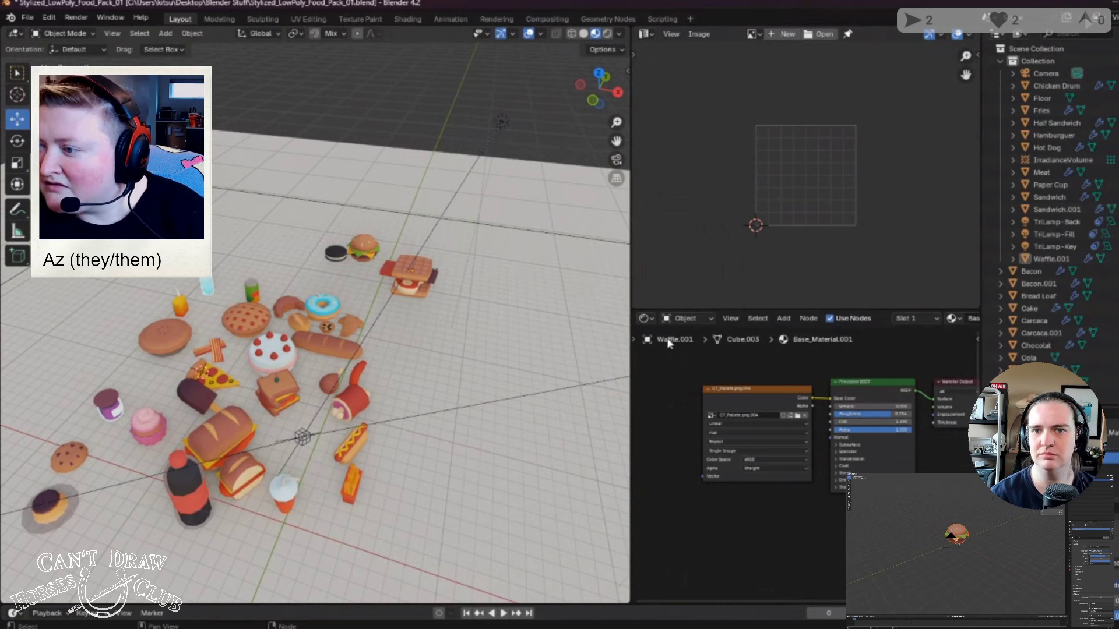
click(708, 318)
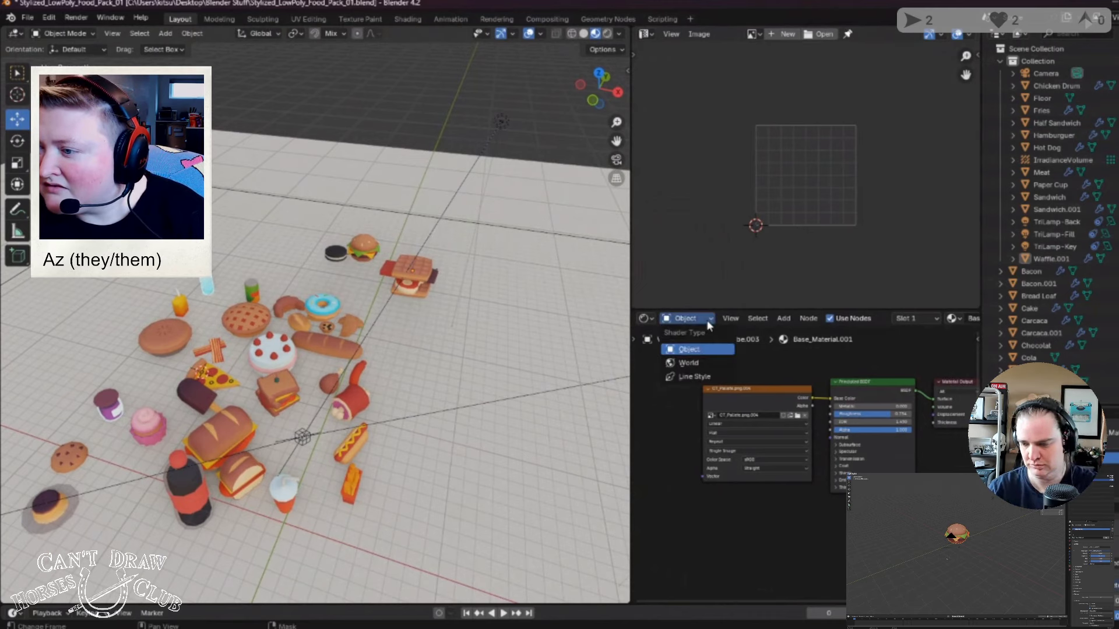
click(697, 364)
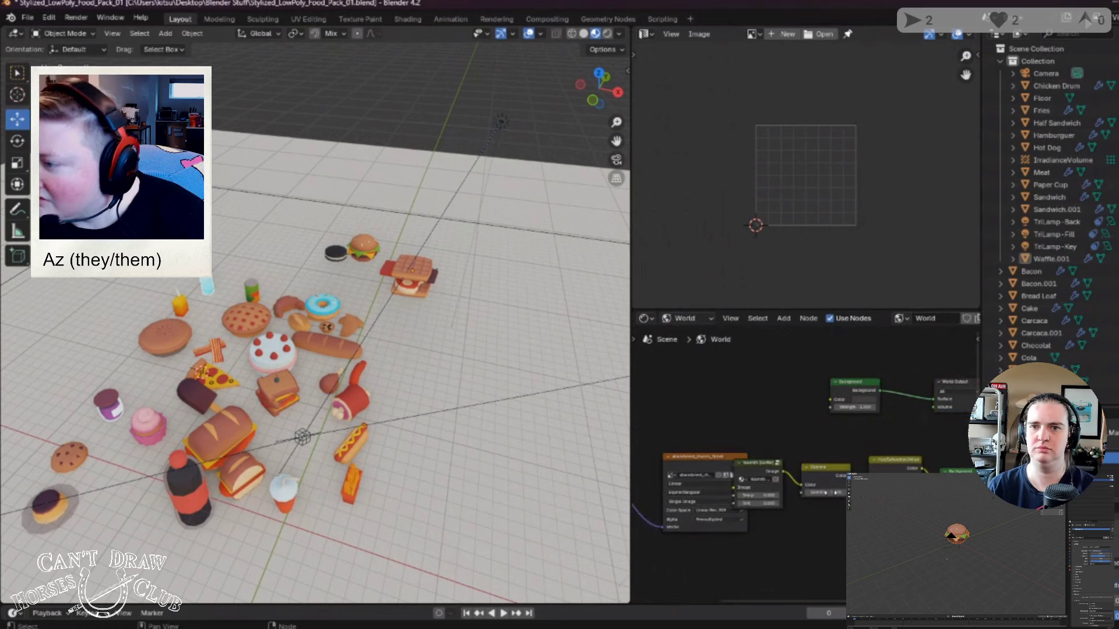
mouse_move(805, 597)
mouse_down()
mouse_move(880, 596)
mouse_move(674, 589)
mouse_move(810, 594)
mouse_up()
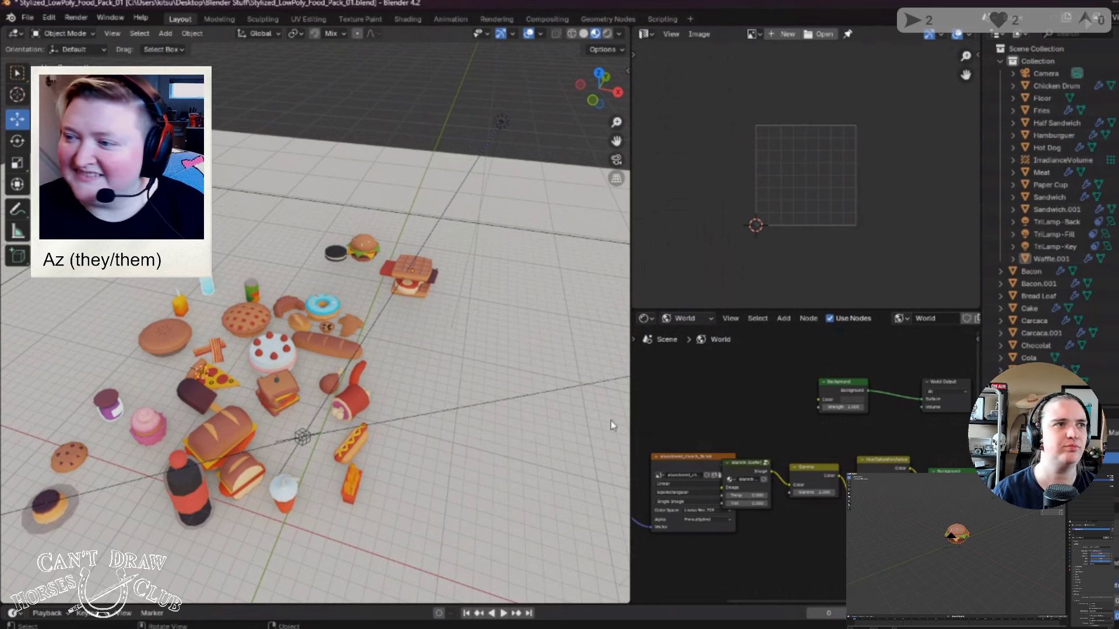
click(695, 319)
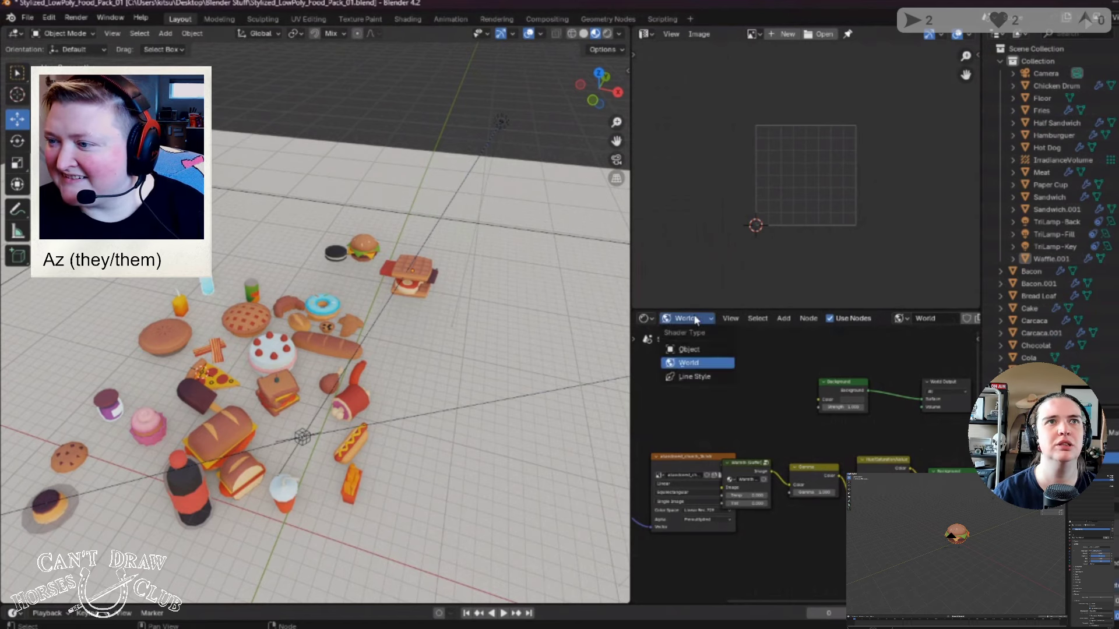
click(700, 362)
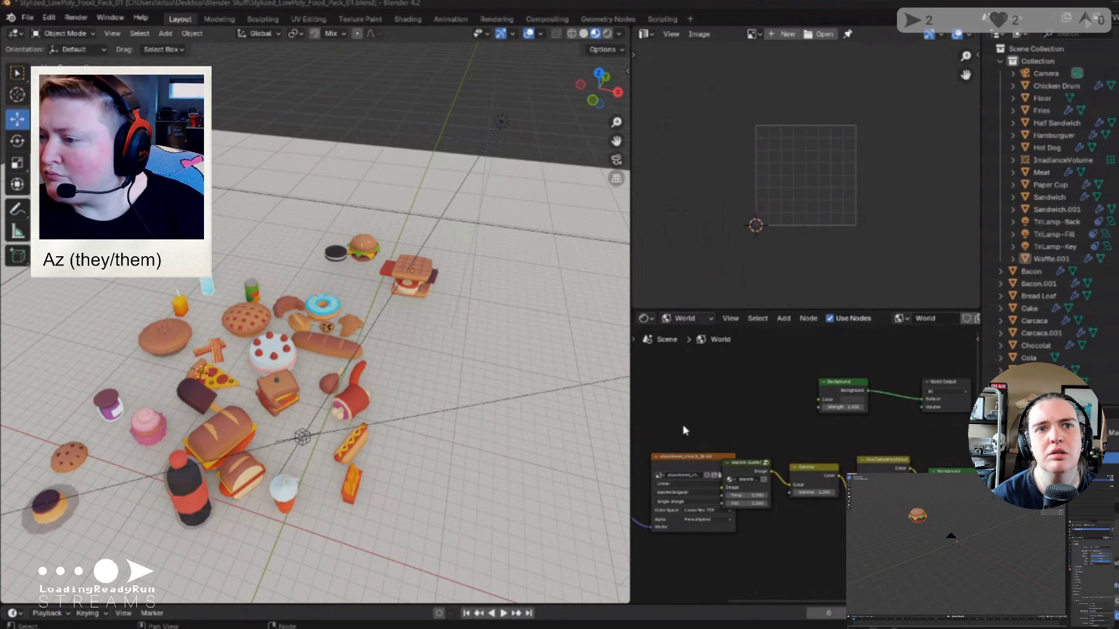
middle_drag(549, 386, 578, 383)
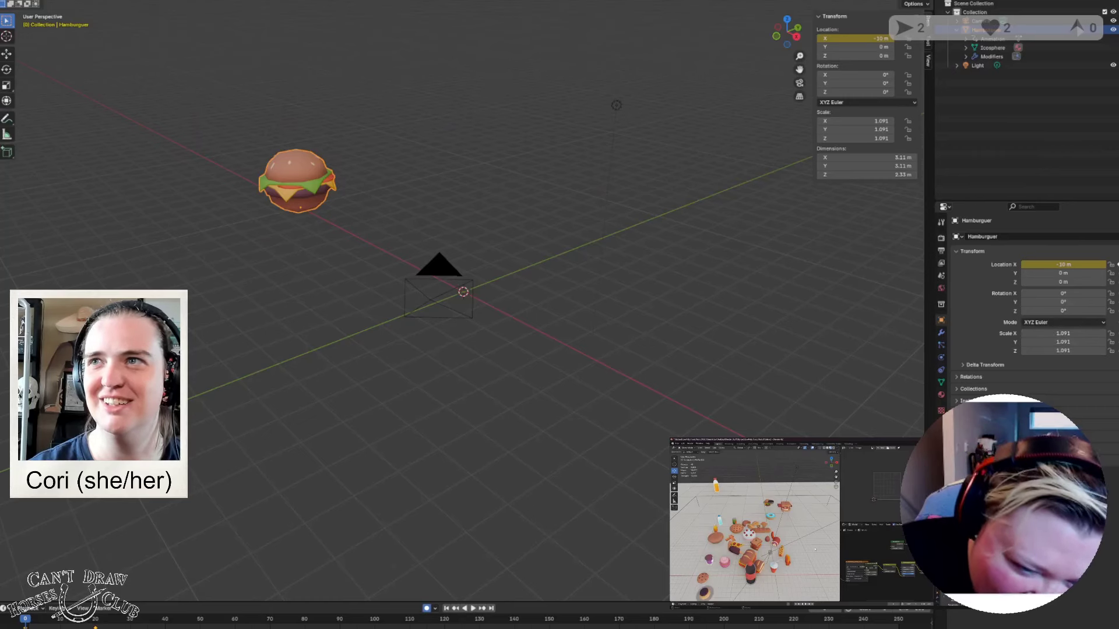
Step: Play the hamburger's movement animation and restart it from the first frame several times
click(473, 608)
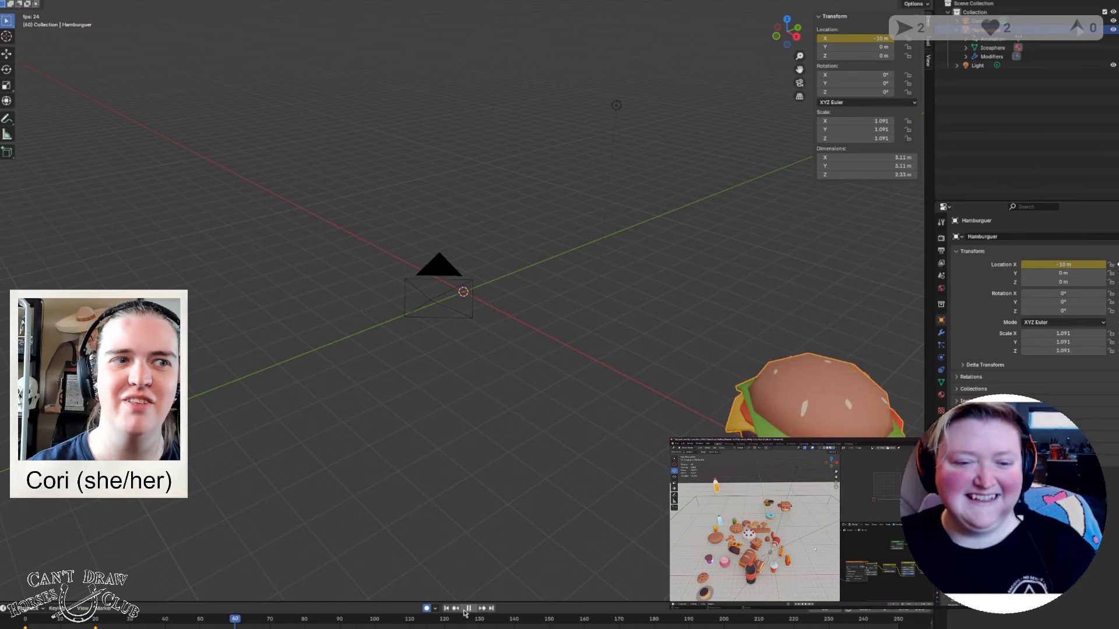
click(467, 609)
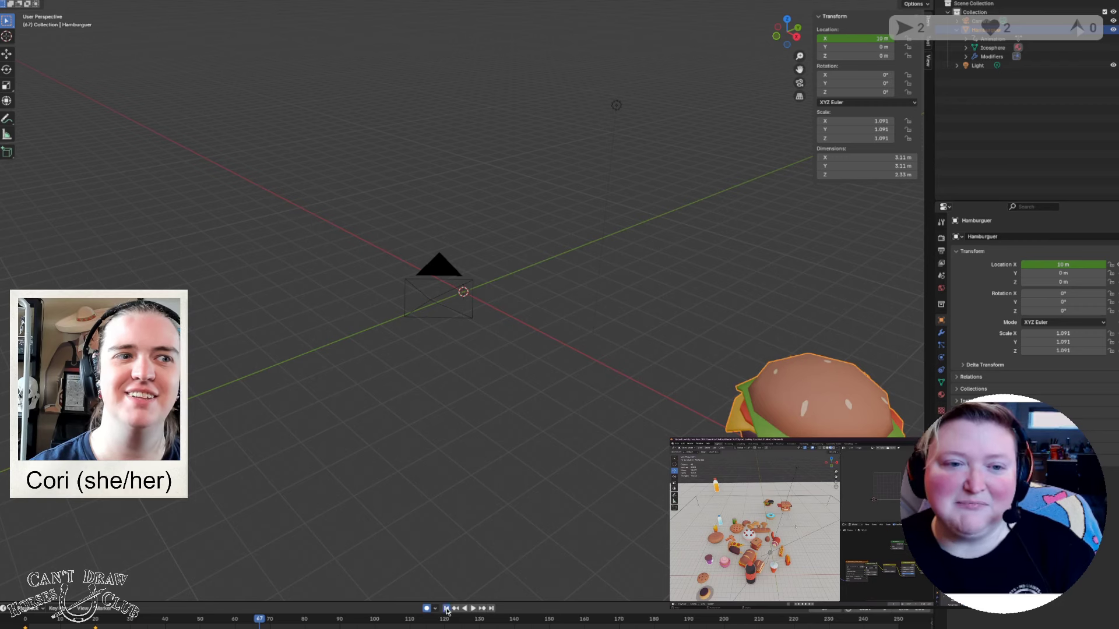
click(447, 609)
click(473, 608)
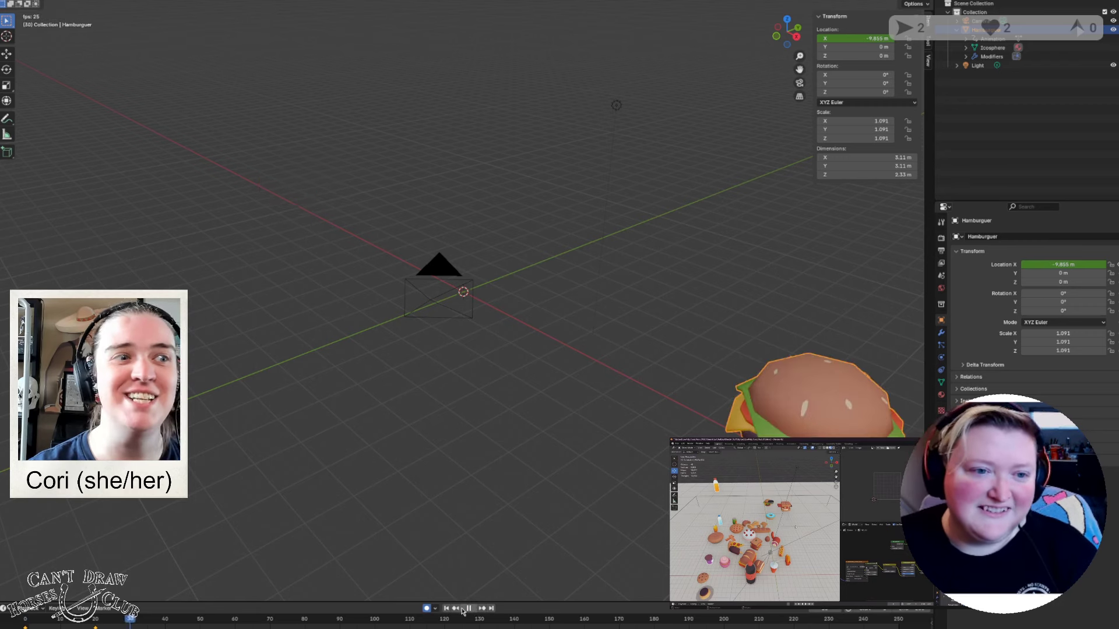
click(447, 609)
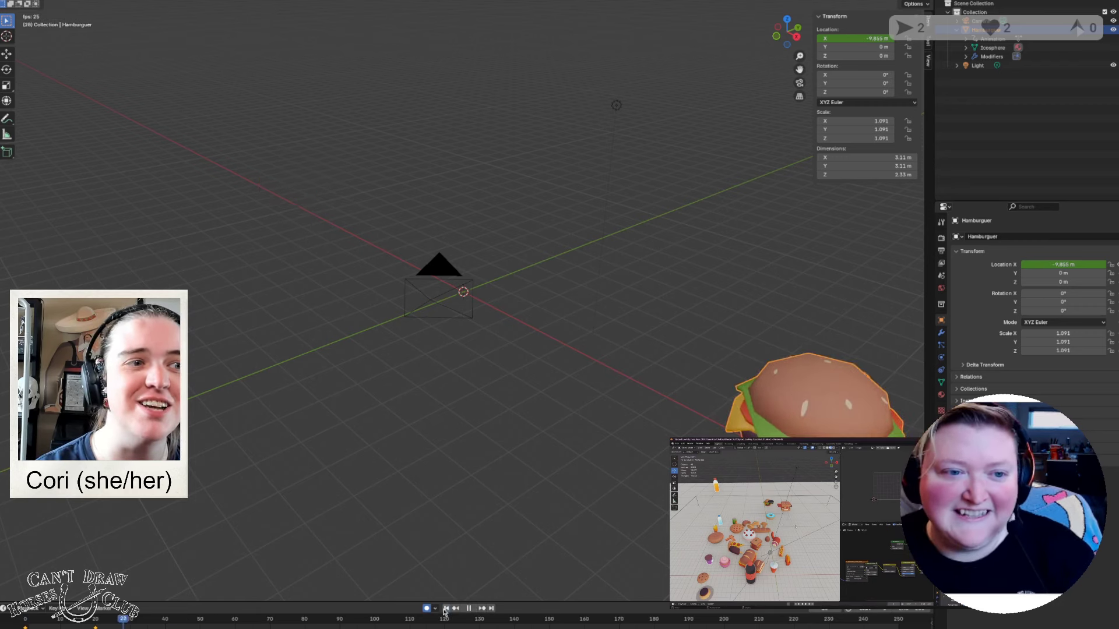
click(446, 609)
click(445, 609)
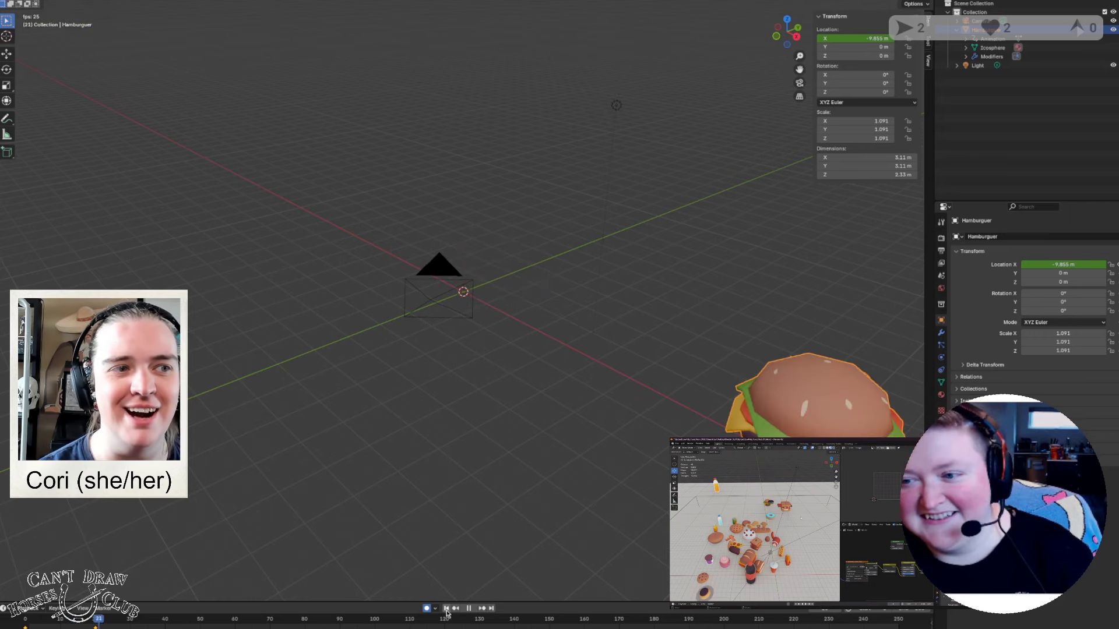
click(447, 610)
click(447, 609)
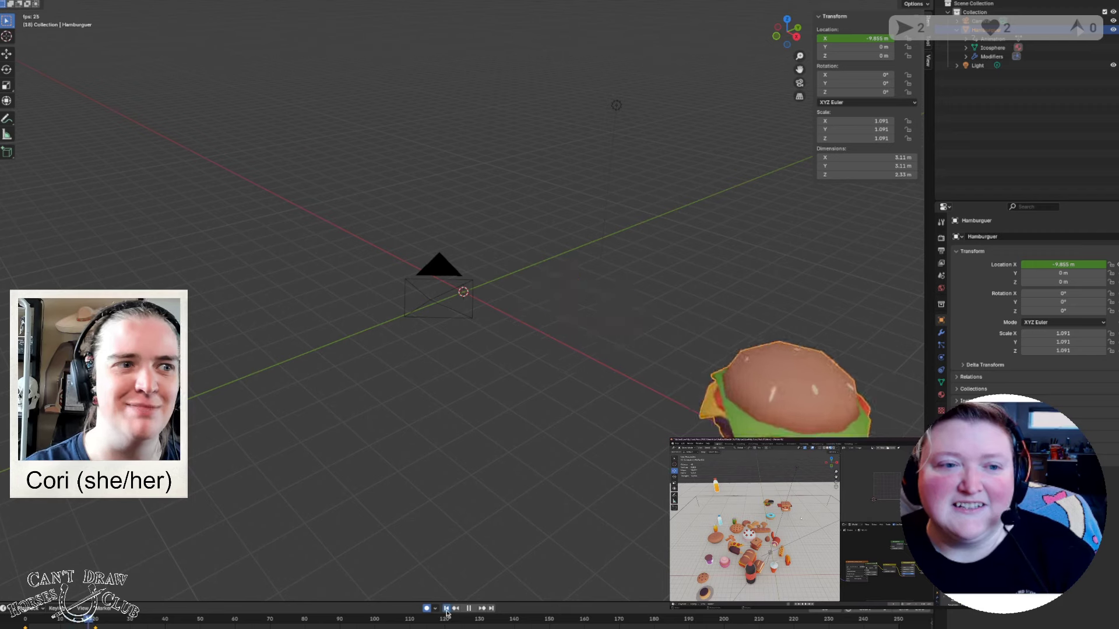
click(447, 609)
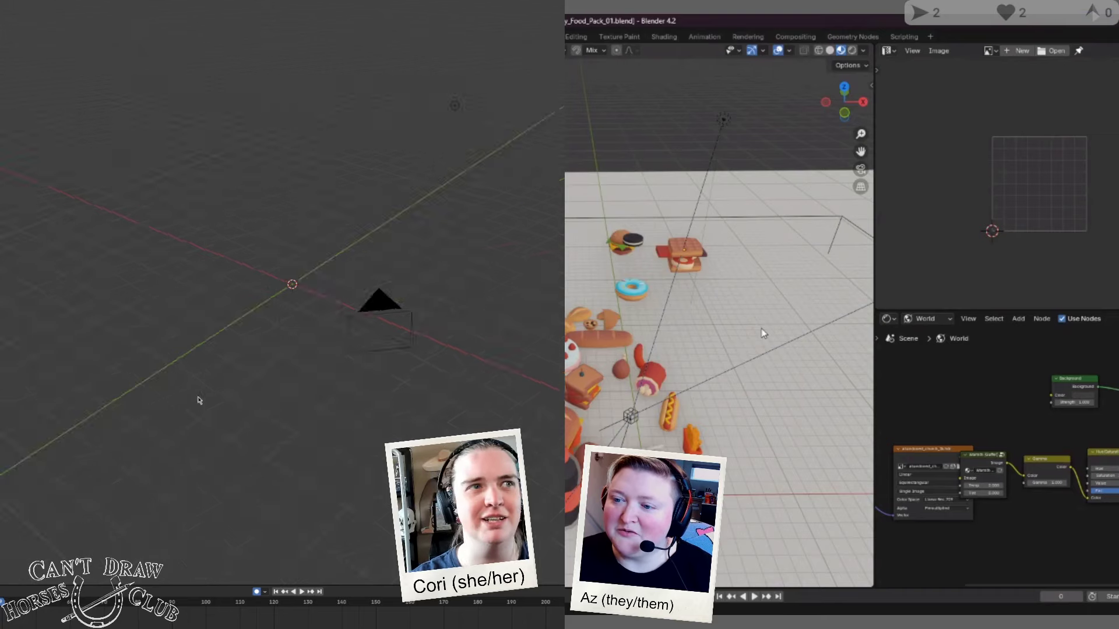
Step: Select the large meat joint on the floor, raise it above the hamburger, and view it beside the waffle sandwich
middle_drag(761, 330, 795, 310)
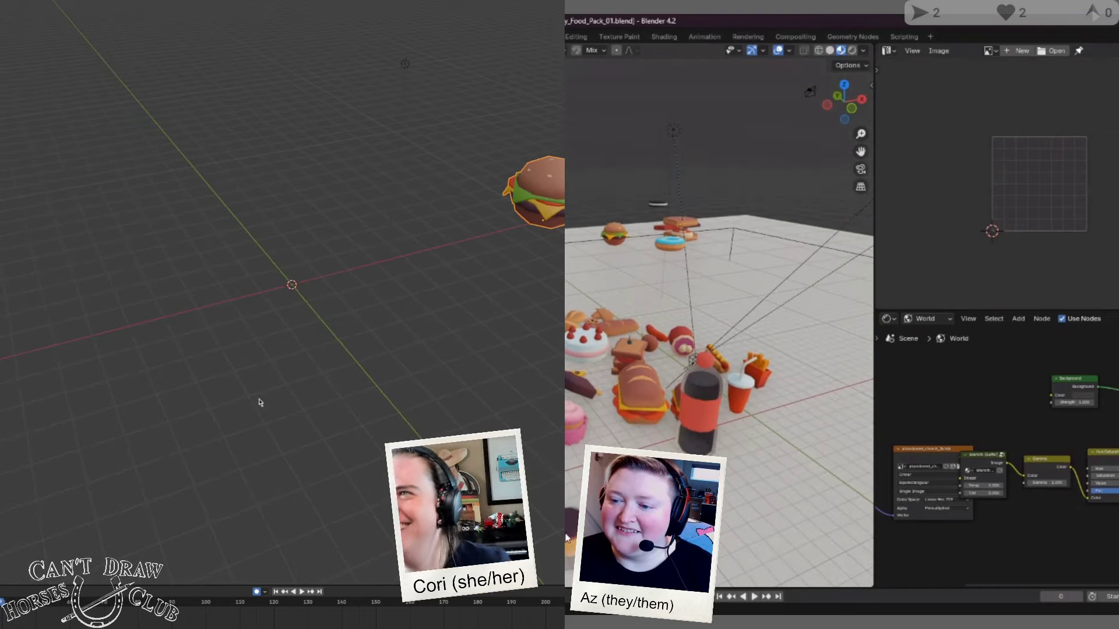
middle_drag(344, 378, 404, 337)
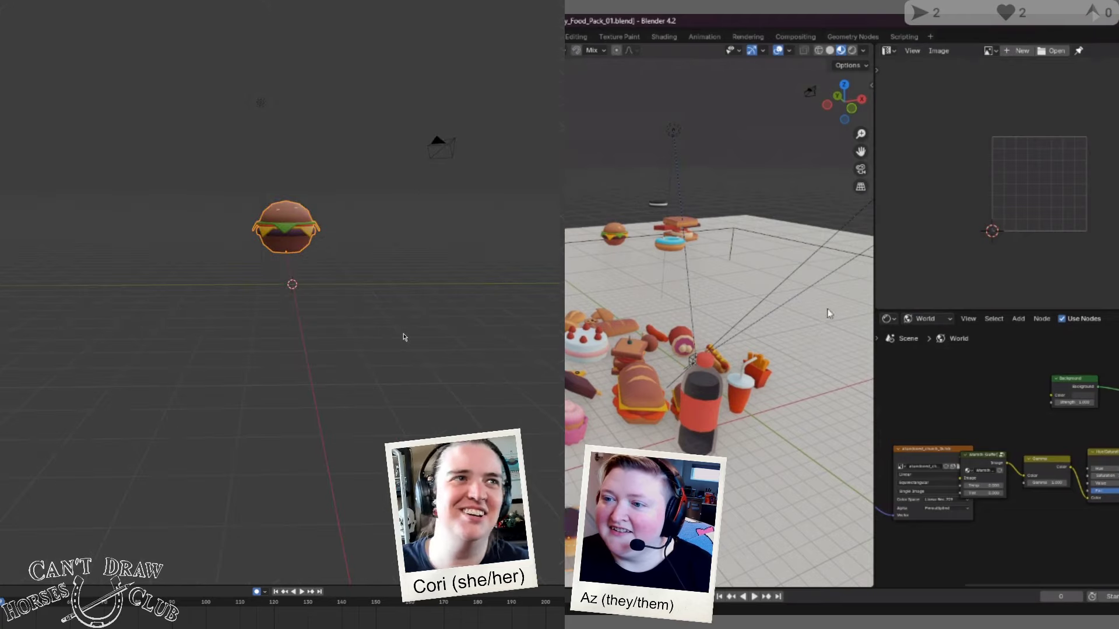
middle_drag(826, 309, 764, 335)
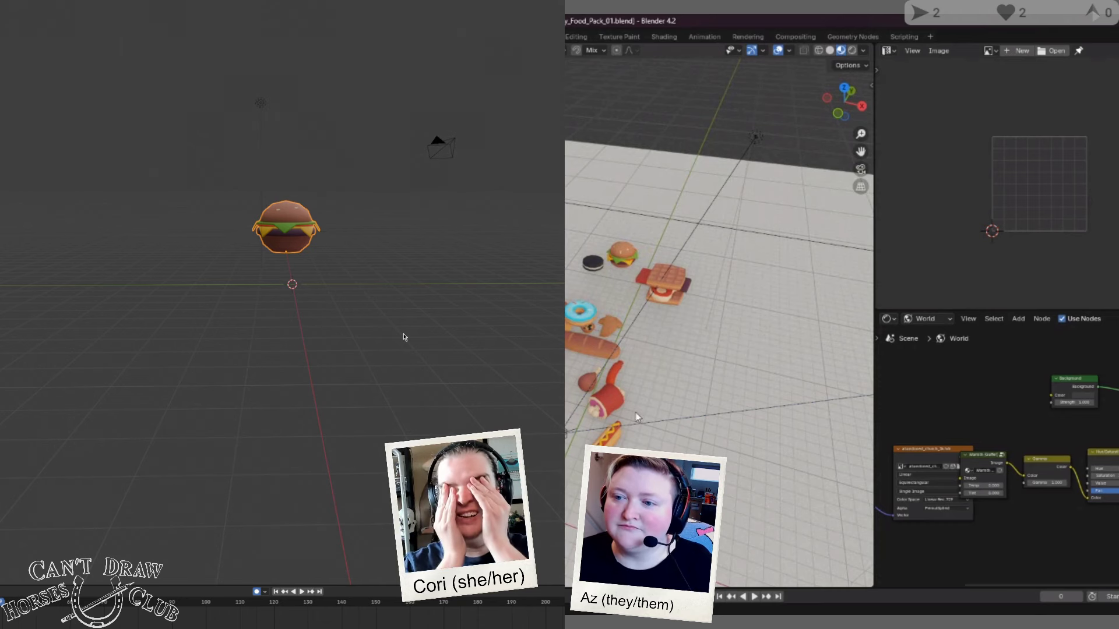
click(616, 391)
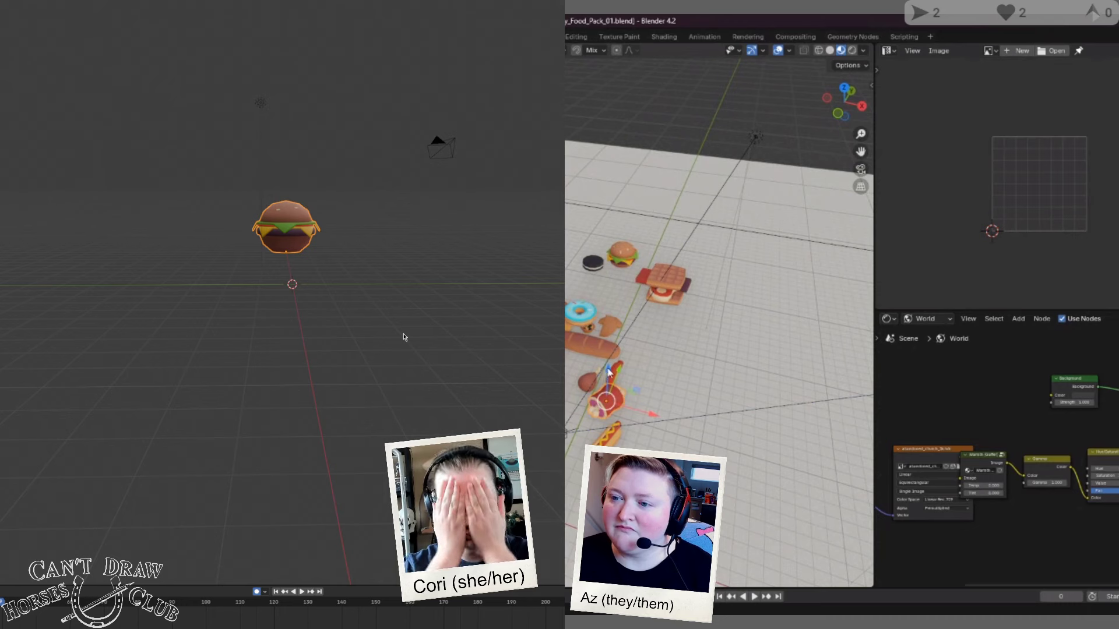
drag(608, 373, 594, 179)
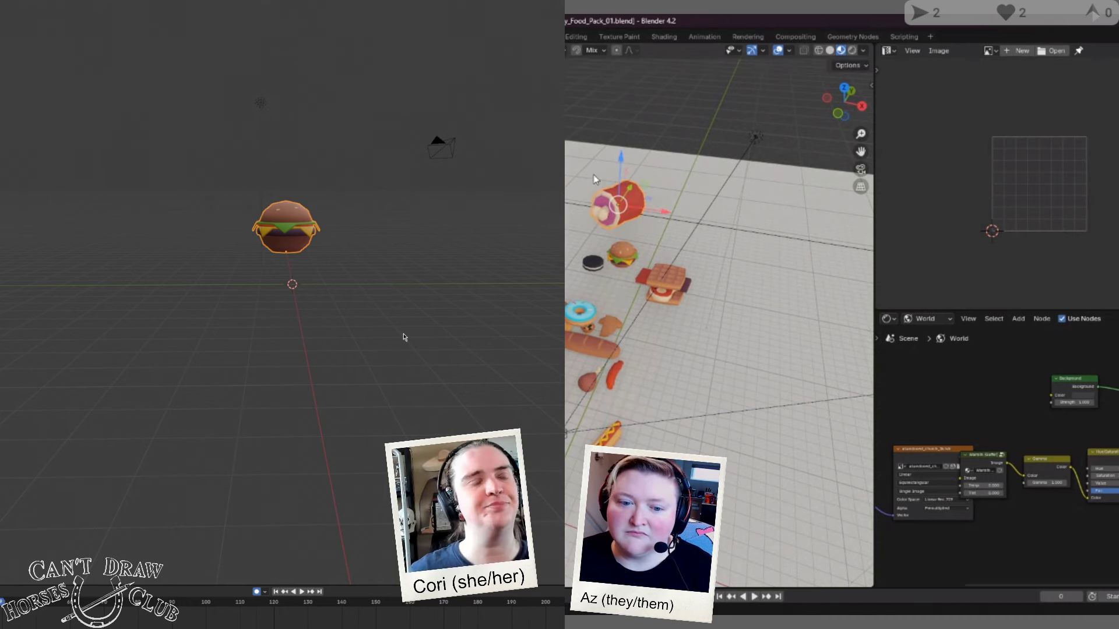
key(KP_Decimal)
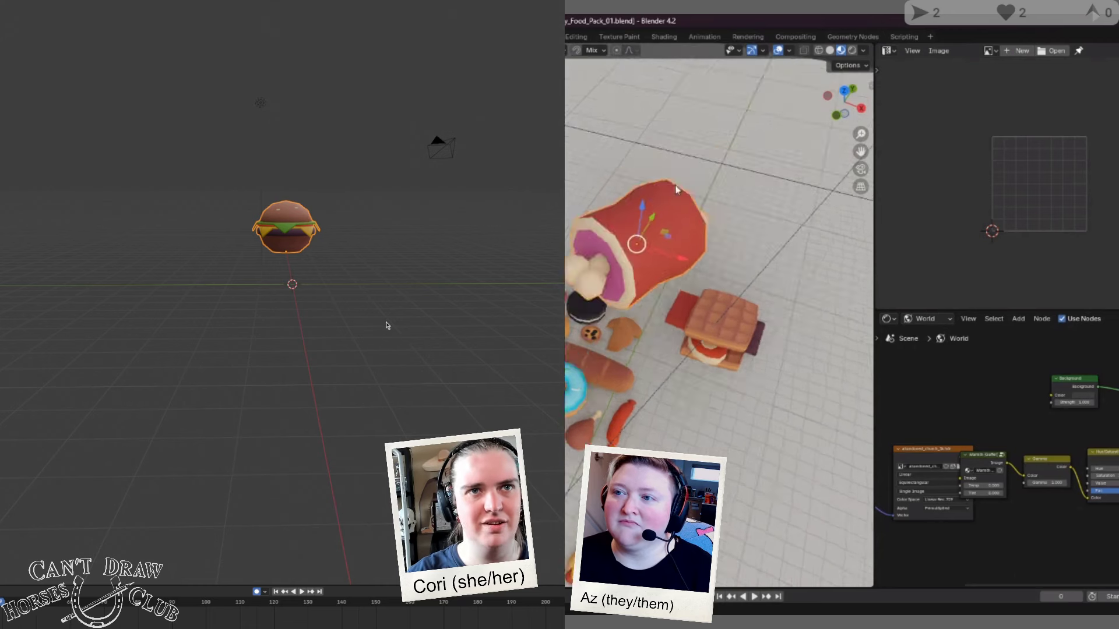
middle_drag(676, 190, 603, 331)
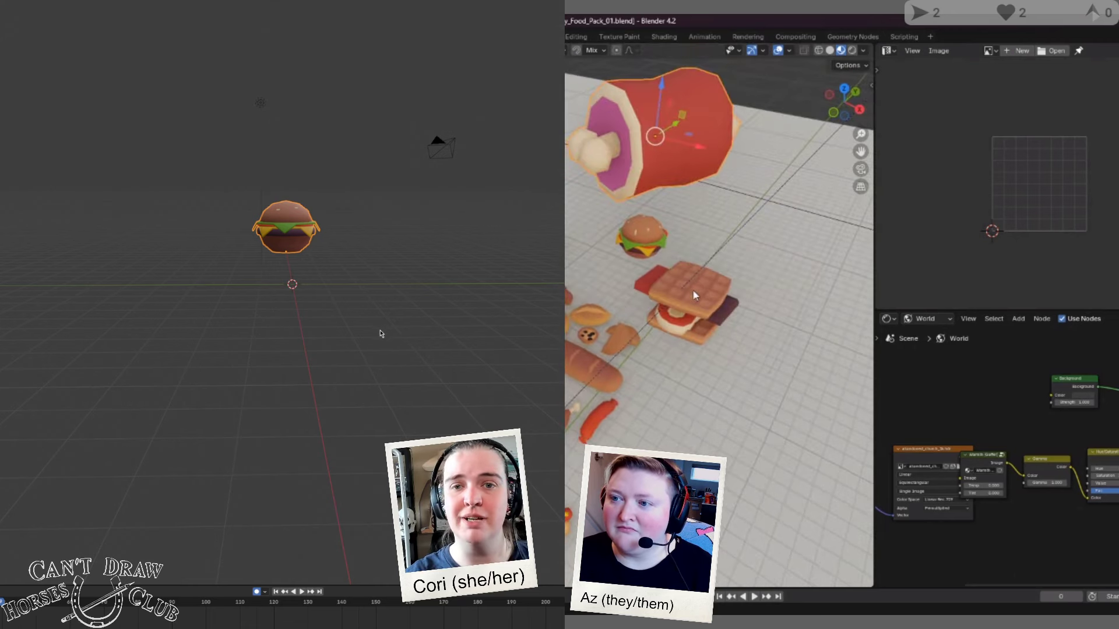
Step: Move the steak and the chocolate bar out from between the two waffles
click(693, 293)
click(655, 390)
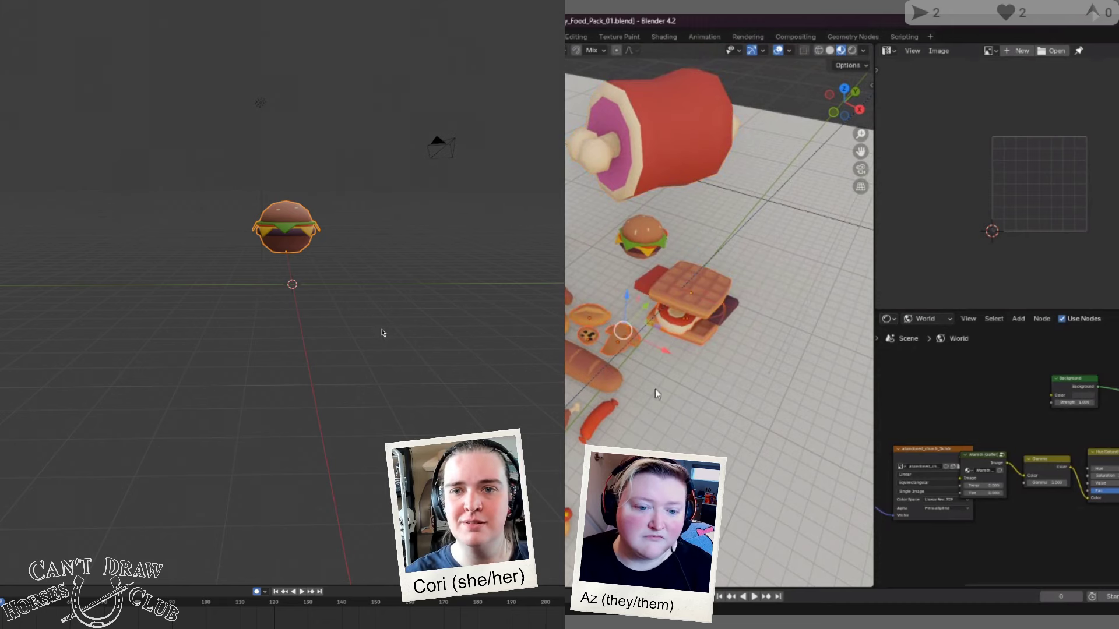
click(676, 322)
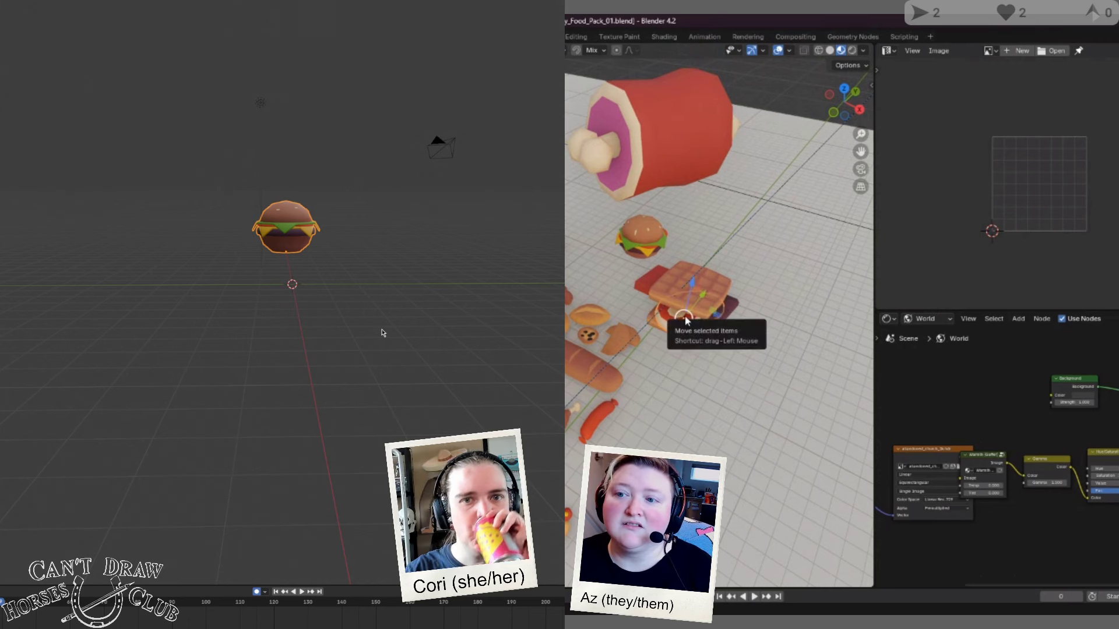
drag(685, 321, 655, 495)
drag(566, 224, 585, 271)
click(725, 319)
key(g)
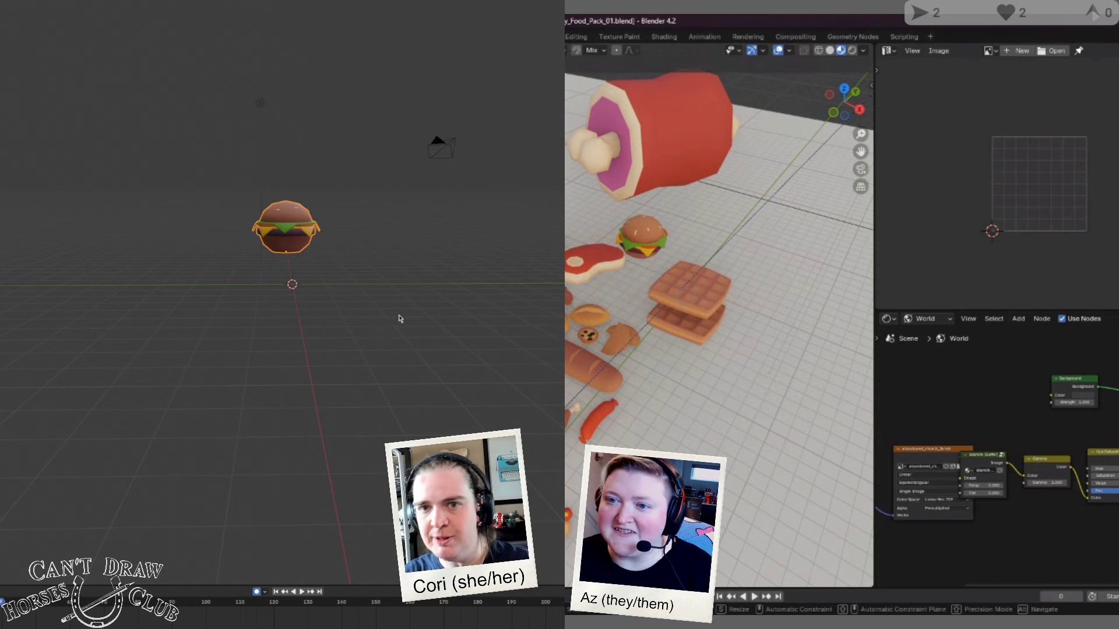
click(663, 483)
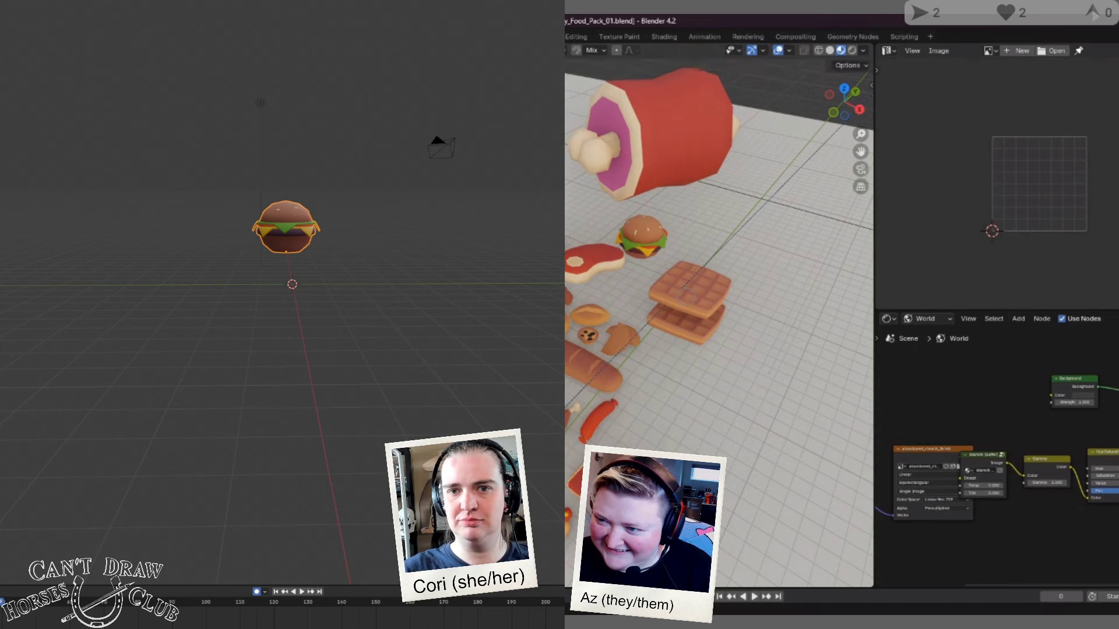
Step: Select the upper waffle and raise it to leave a wide gap above the lower waffle
middle_drag(664, 418, 663, 391)
click(686, 195)
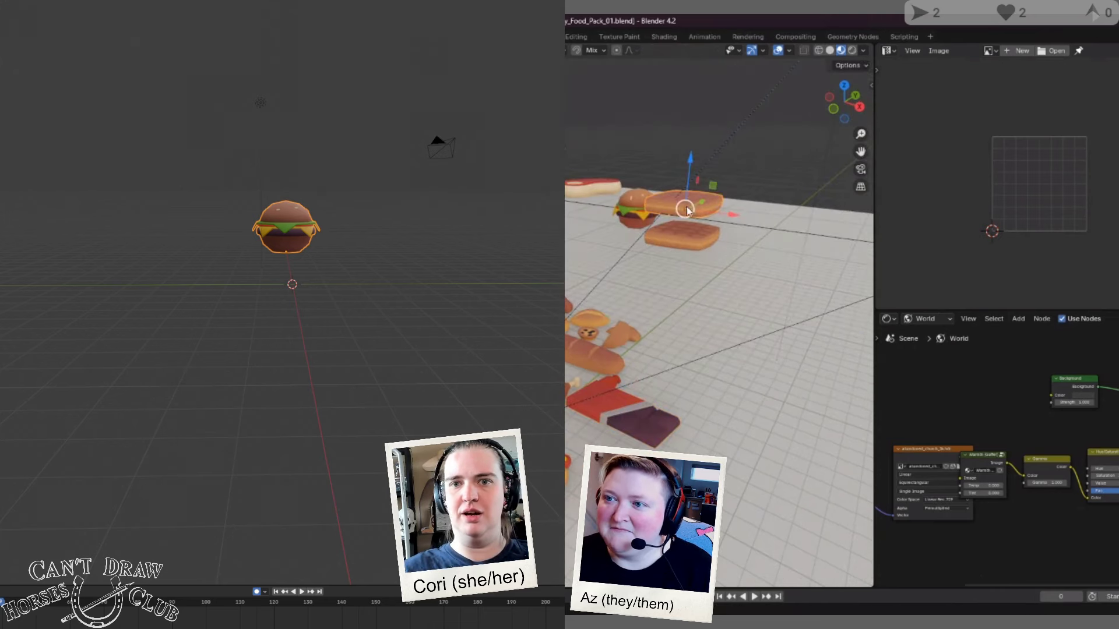
drag(687, 196, 689, 145)
middle_drag(711, 191, 710, 214)
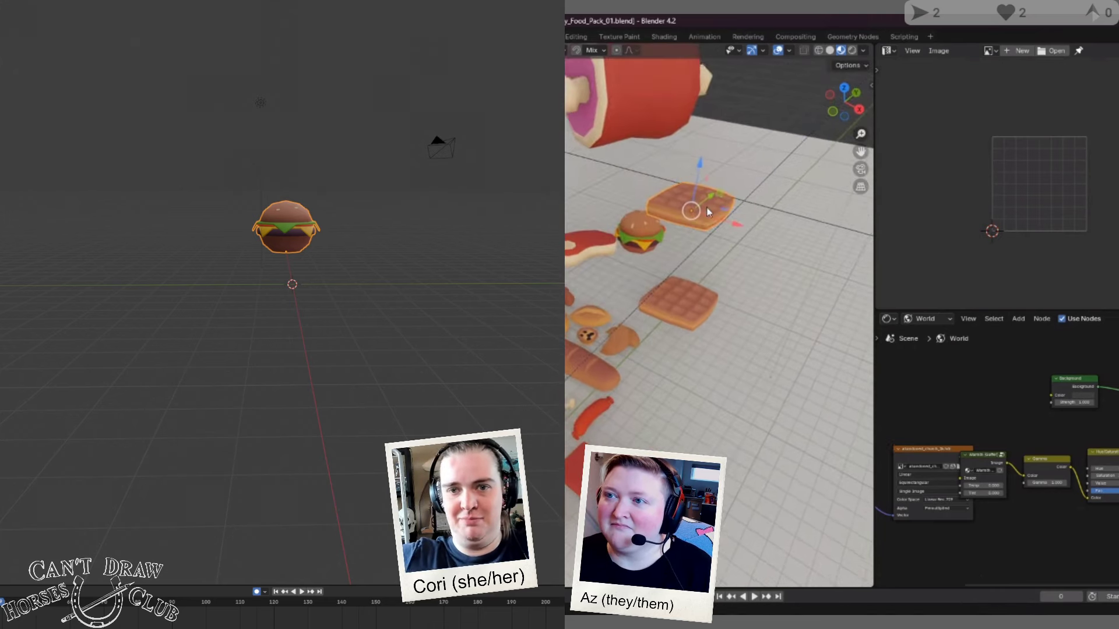
Step: Move the large meat joint down toward the lower waffle, undoing a misplaced move and readjusting its position
click(652, 104)
drag(625, 92, 668, 333)
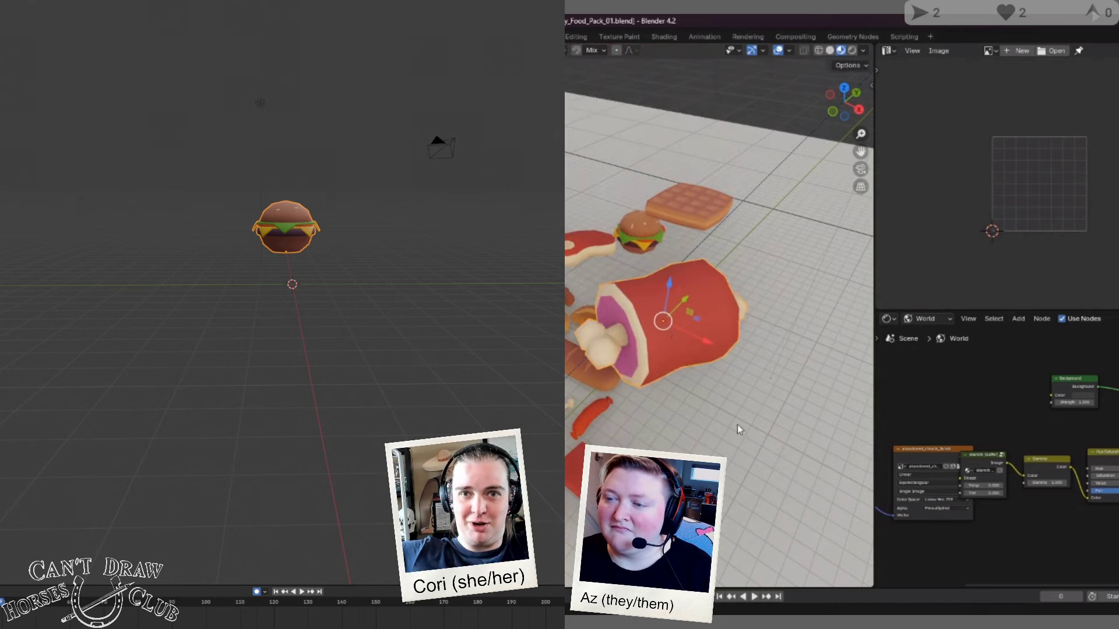
middle_drag(752, 440, 714, 451)
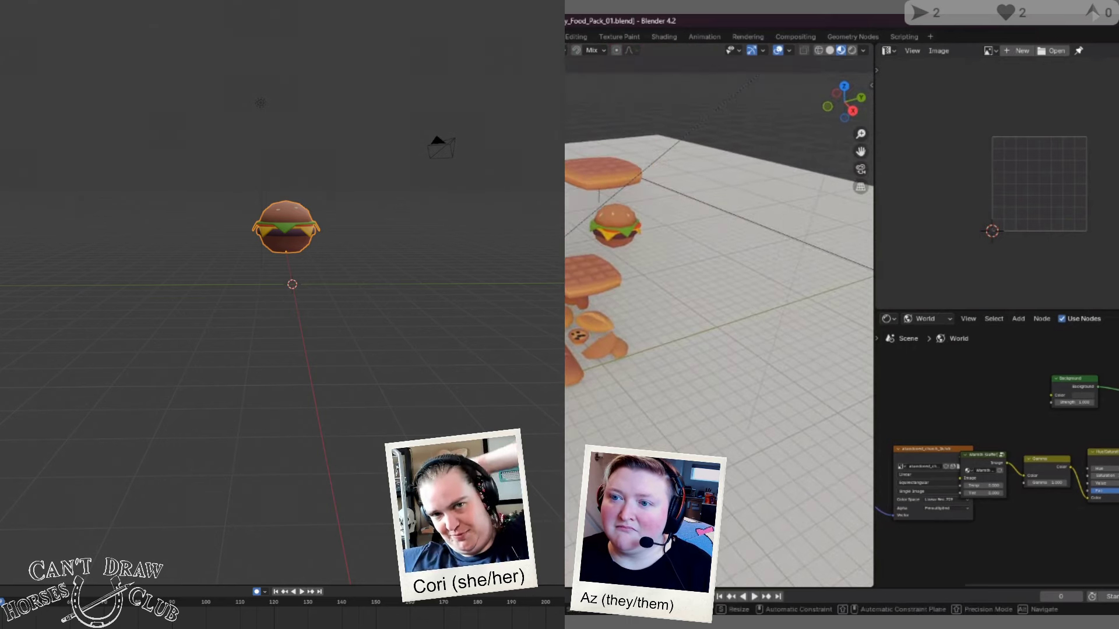
key(ctrl+z)
mouse_move(594, 250)
mouse_down()
mouse_move(670, 251)
mouse_move(648, 266)
mouse_move(597, 238)
mouse_up()
drag(574, 173, 576, 222)
middle_drag(592, 281, 660, 378)
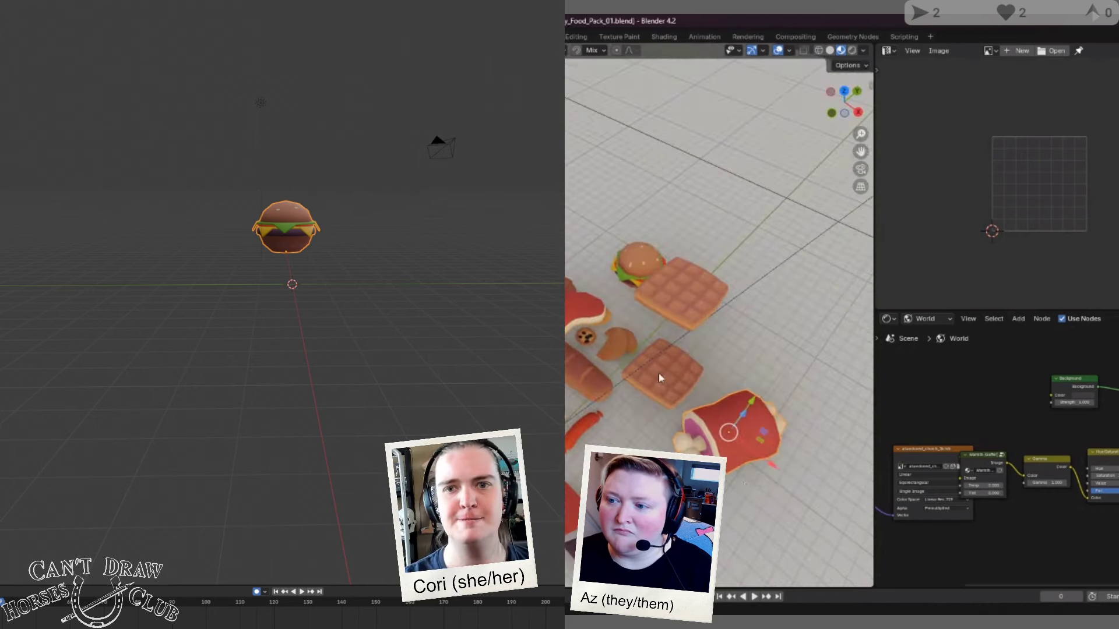
Step: Move the large meat joint over the lower waffle, correcting its position from low and high viewpoints
drag(730, 436, 664, 361)
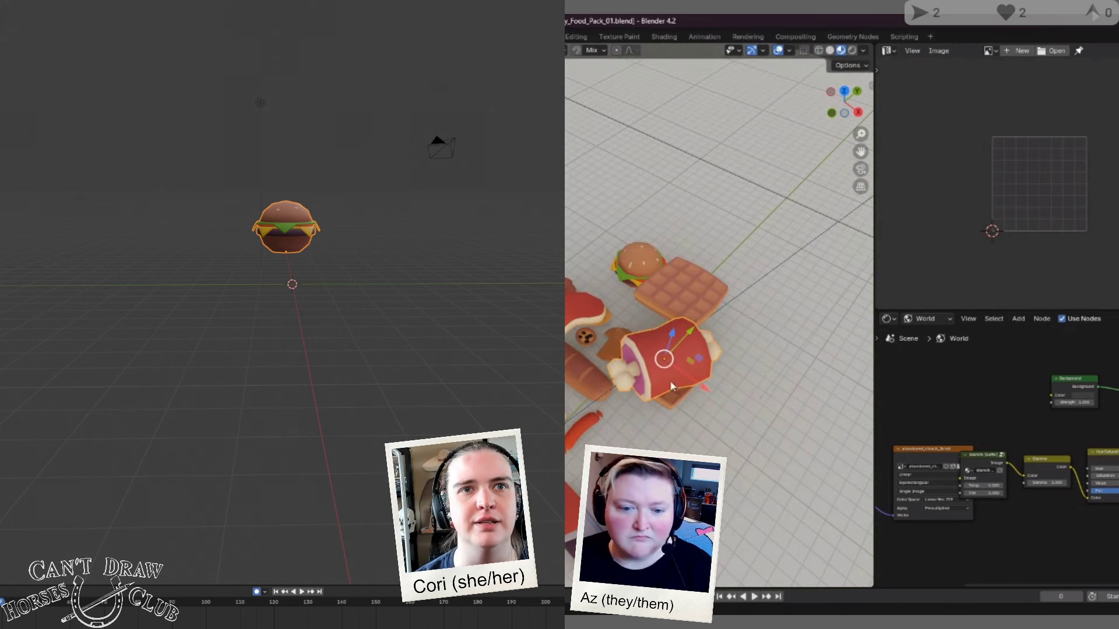
middle_drag(676, 434, 654, 403)
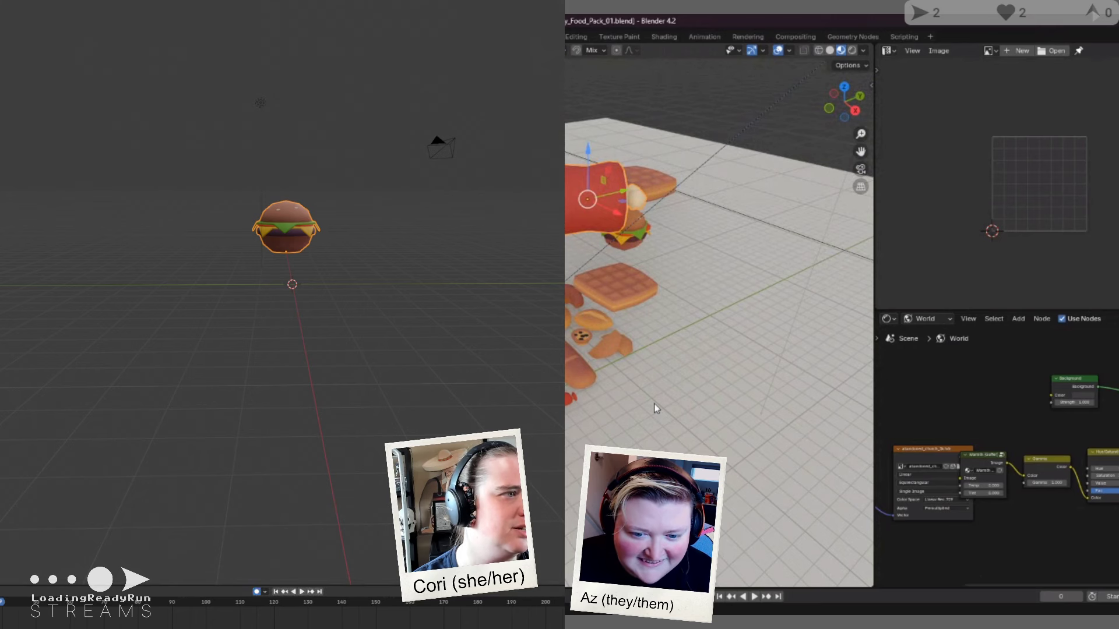
drag(590, 198, 621, 252)
click(621, 253)
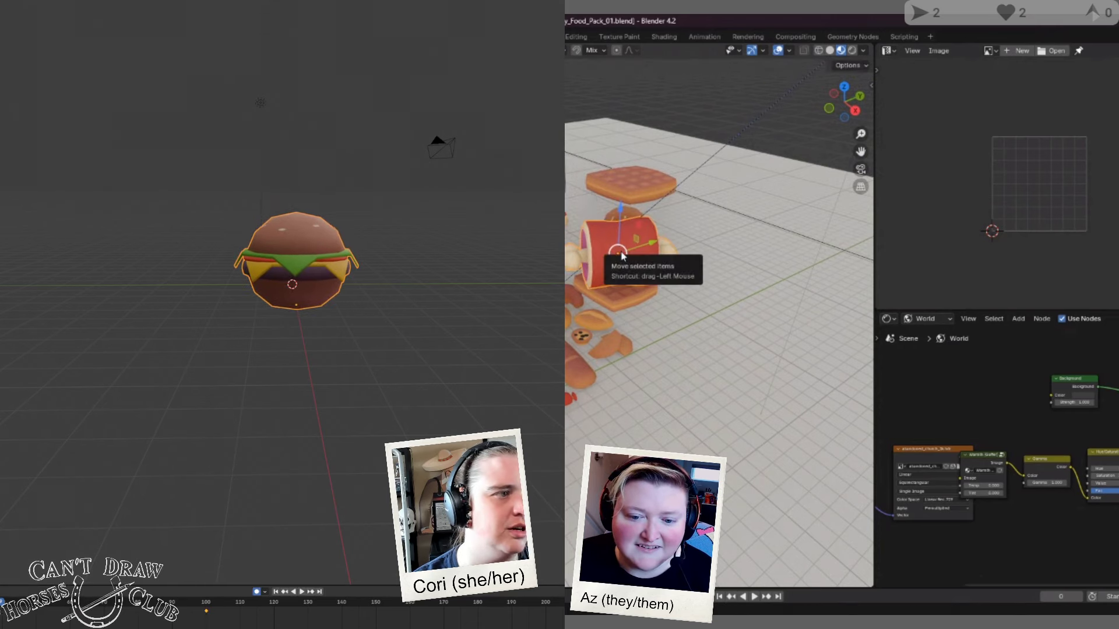
middle_drag(622, 255, 624, 282)
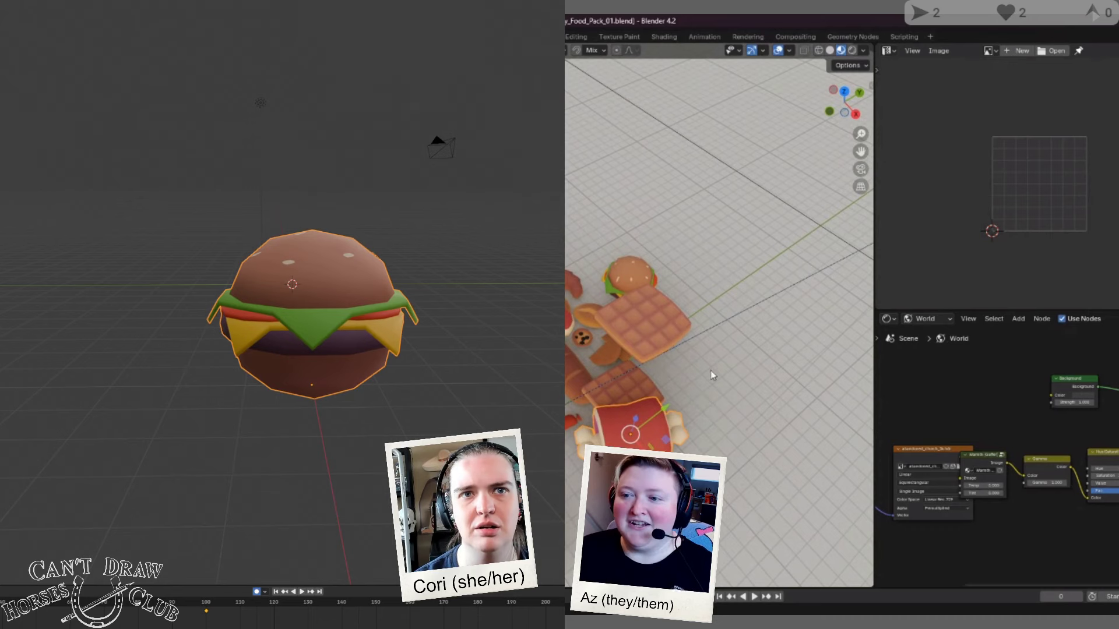
drag(628, 444, 631, 385)
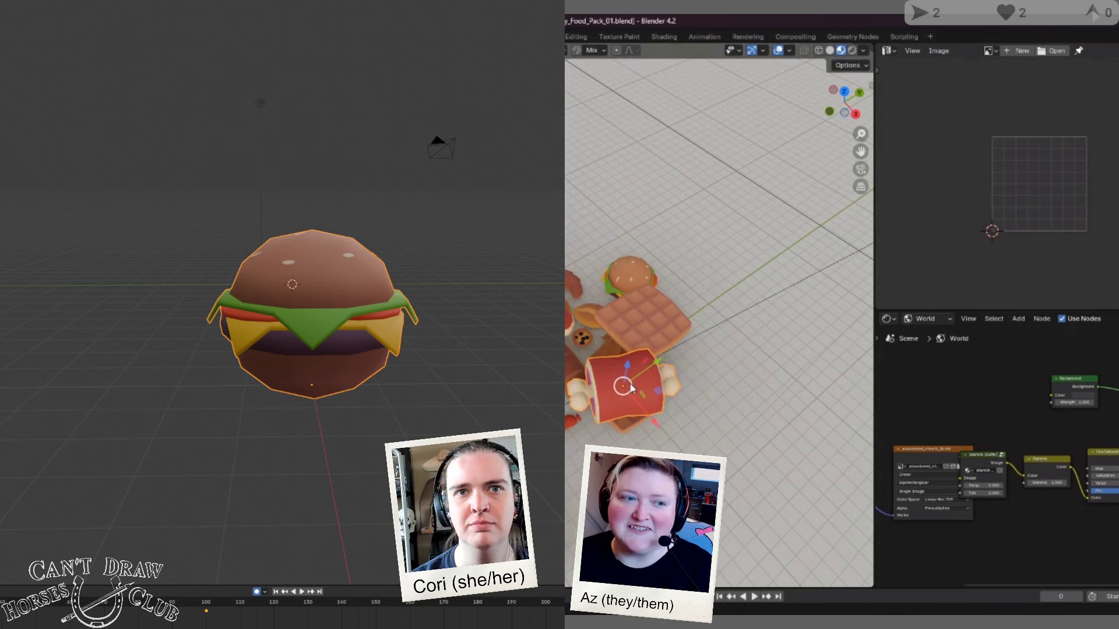
Step: Lower the large meat joint toward the level of the gap between the two waffles
scroll(632, 383, up, 10)
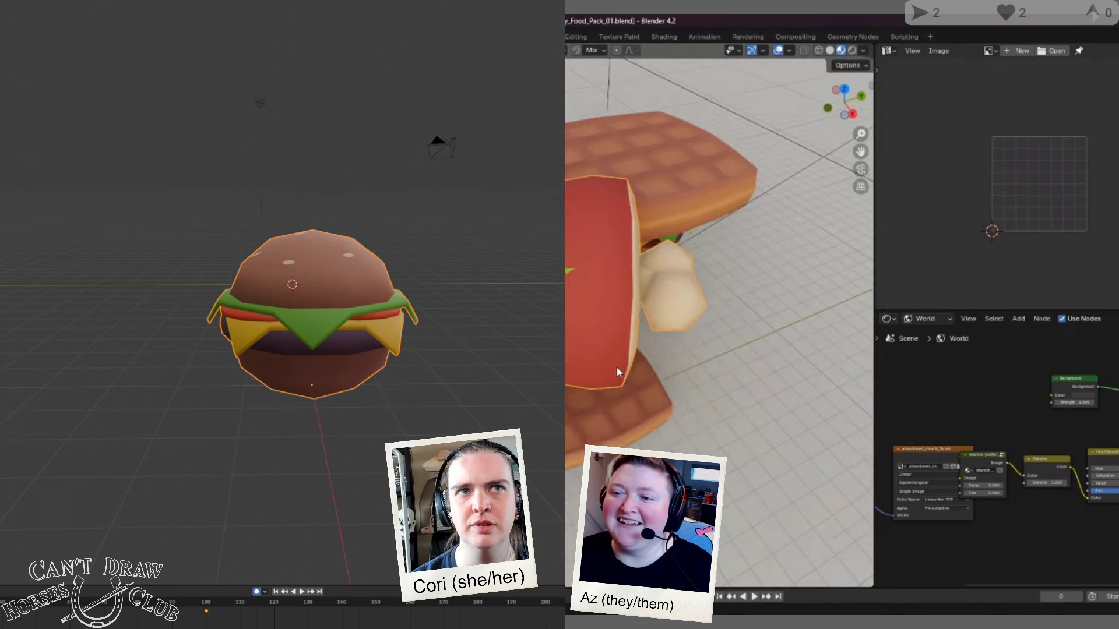
middle_drag(616, 366, 612, 366)
drag(519, 251, 559, 309)
middle_drag(560, 309, 561, 281)
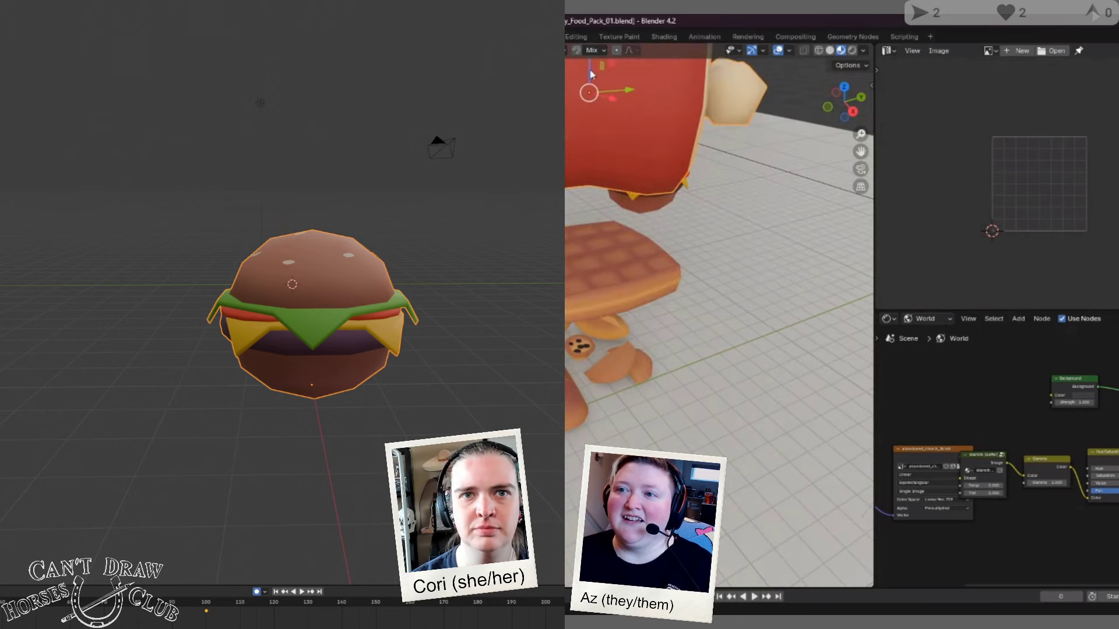
drag(590, 75, 590, 197)
middle_drag(620, 245, 629, 278)
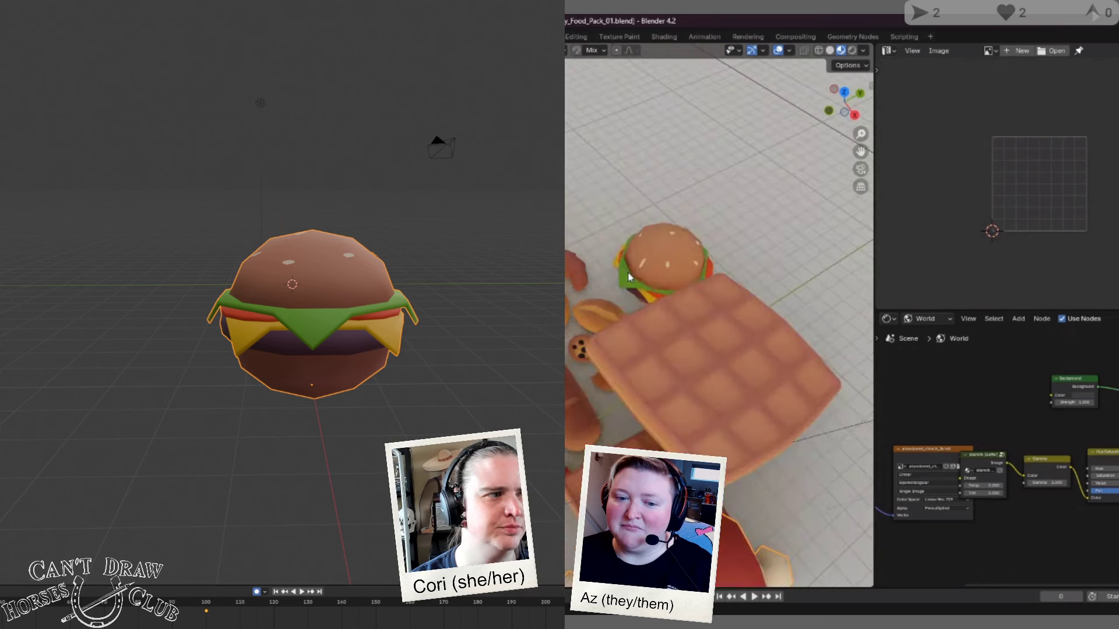
Step: Shift the meat joint sideways until it lines up between the upper and lower waffles
scroll(678, 405, down, 2)
drag(116, 604, 208, 607)
drag(650, 448, 606, 438)
click(629, 411)
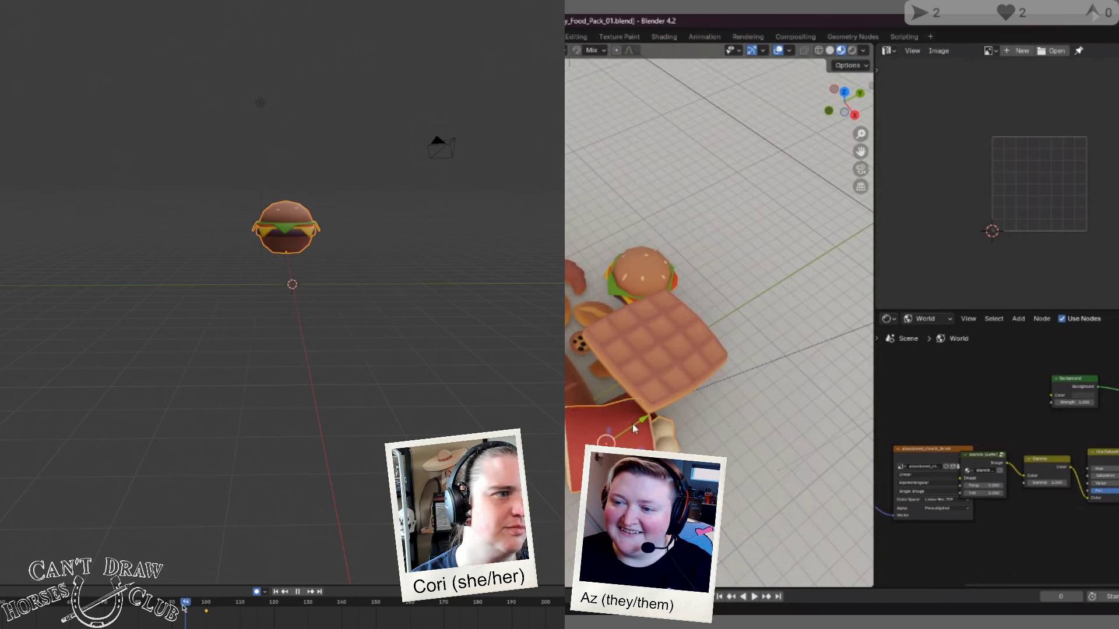
drag(182, 604, 172, 606)
drag(633, 424, 654, 409)
middle_drag(648, 442, 650, 386)
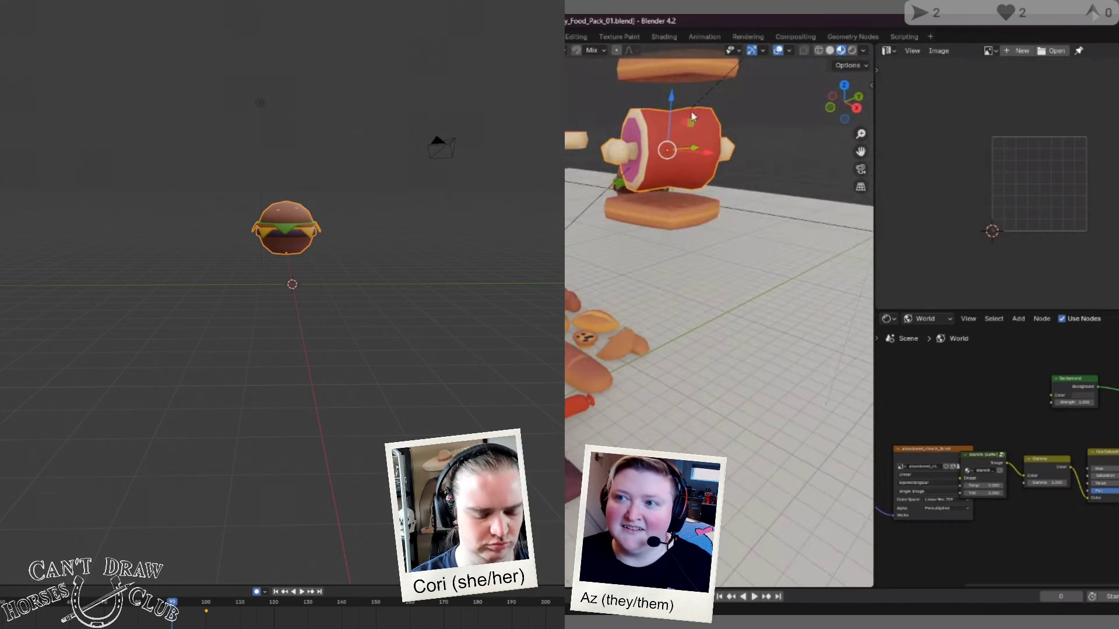
Step: Move the meat joint down along the Z axis so it rests on the lower waffle
key(g)
key(z)
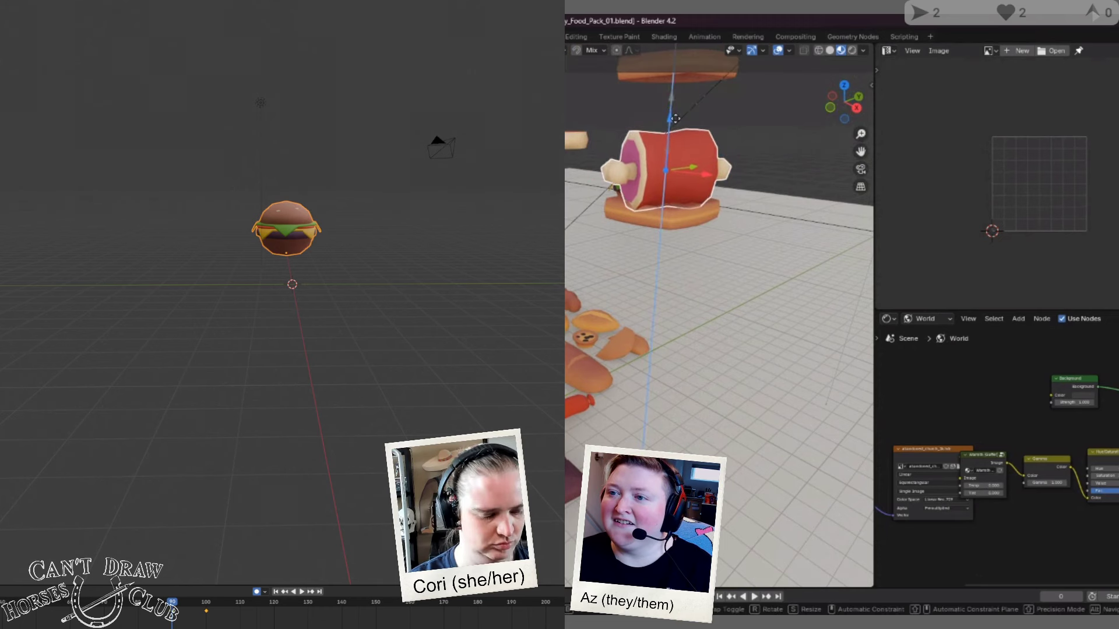
drag(676, 119, 676, 121)
middle_drag(774, 120, 776, 140)
Step: Select the upper waffle and move it horizontally until it sits centred above the meat joint
click(742, 168)
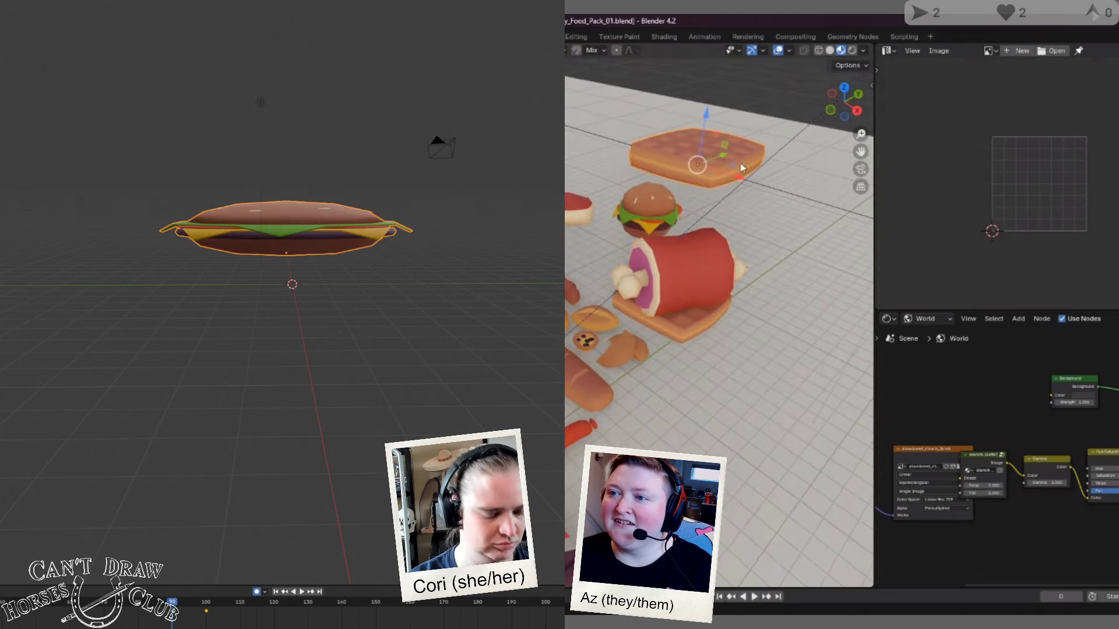
middle_drag(805, 189, 806, 230)
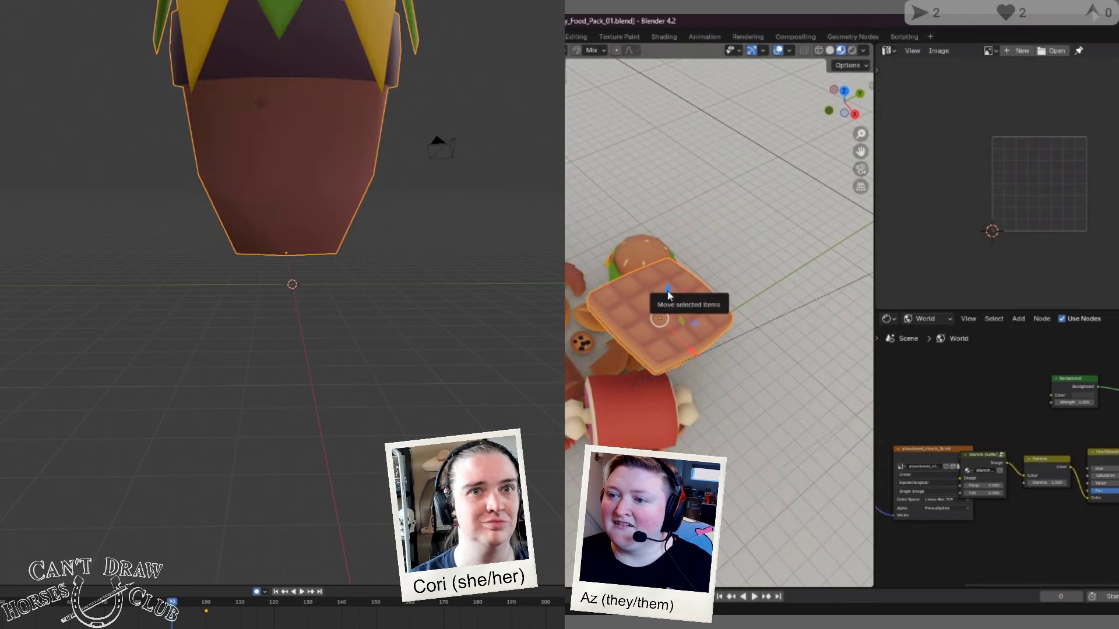
middle_drag(669, 294, 703, 325)
drag(694, 318, 663, 340)
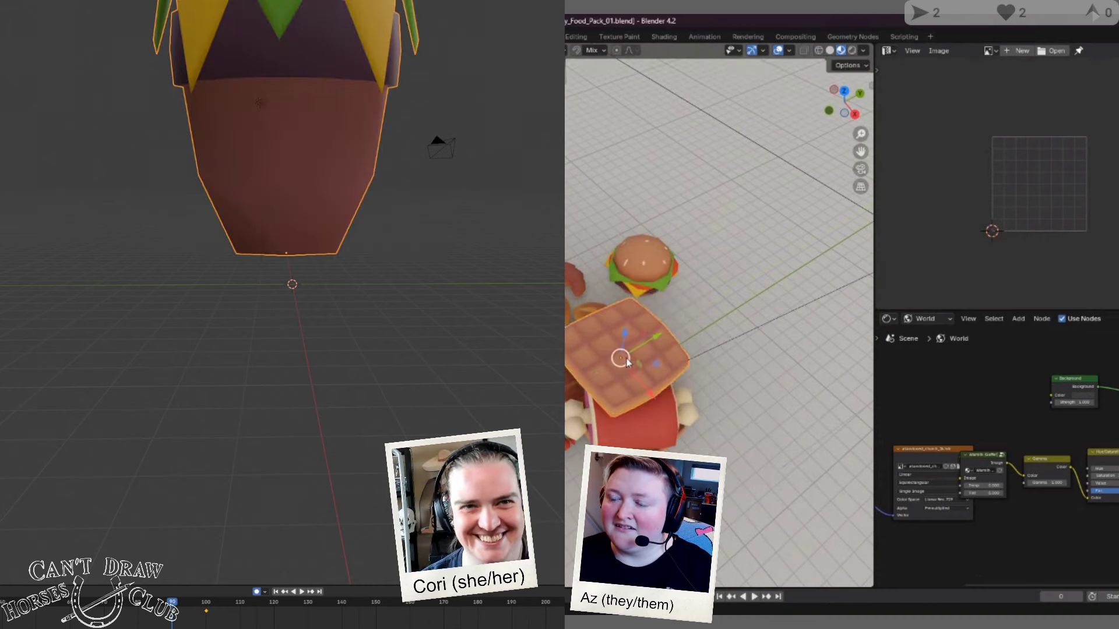
middle_drag(629, 403, 628, 425)
key(g)
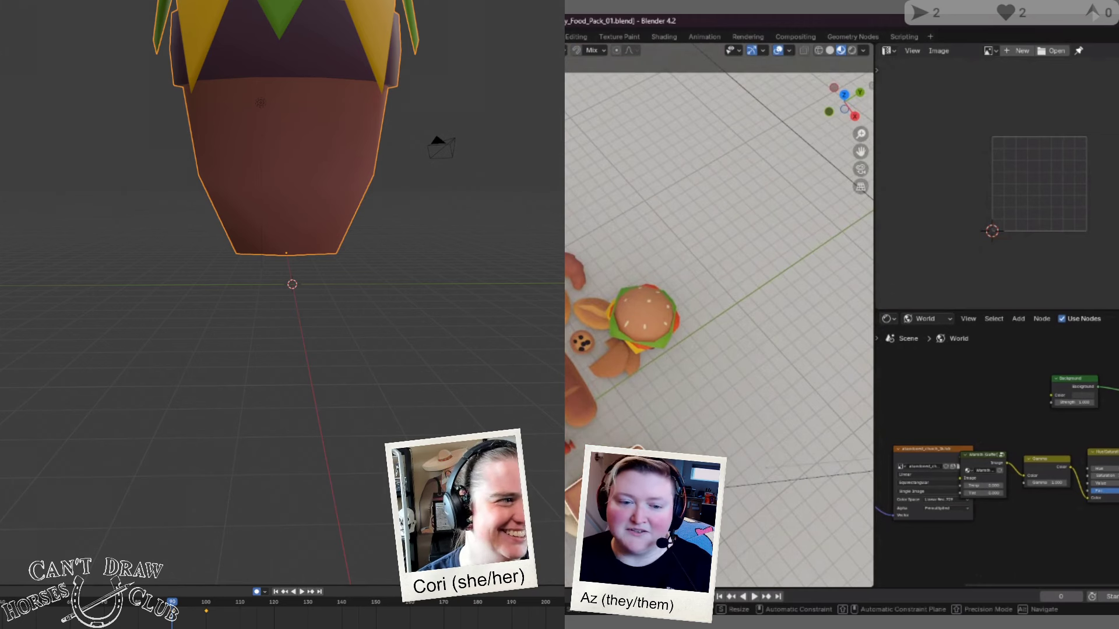
click(635, 495)
middle_drag(636, 495, 637, 450)
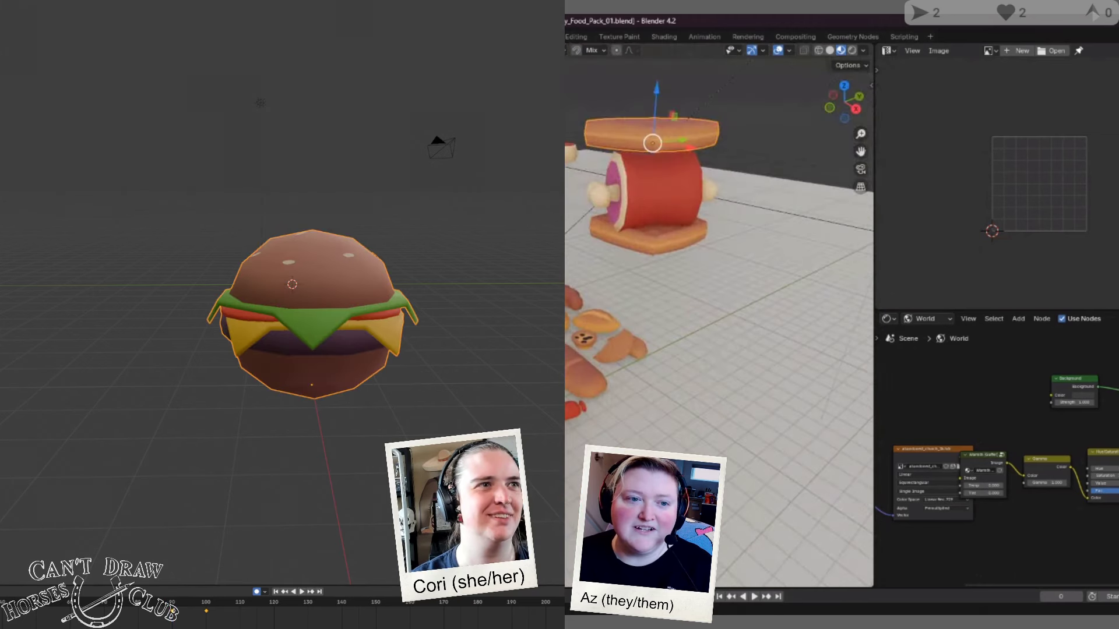
Step: Lower the upper waffle onto the meat joint to close the sandwich
scroll(420, 427, down, 5)
mouse_move(421, 427)
middle_down()
mouse_move(431, 428)
mouse_move(392, 439)
mouse_move(408, 439)
middle_up()
middle_drag(691, 305, 694, 328)
scroll(408, 439, down, 2)
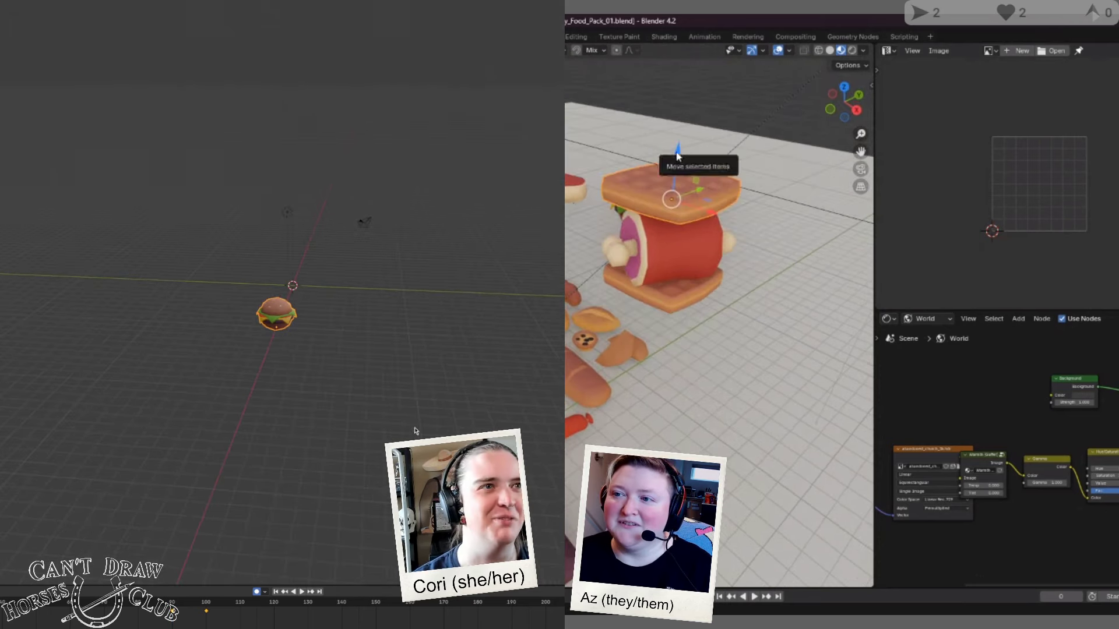
drag(677, 153, 677, 171)
Step: Play the hamburger animation from a new viewing angle and adjust the scale of the sandwich's upper waffle
click(301, 592)
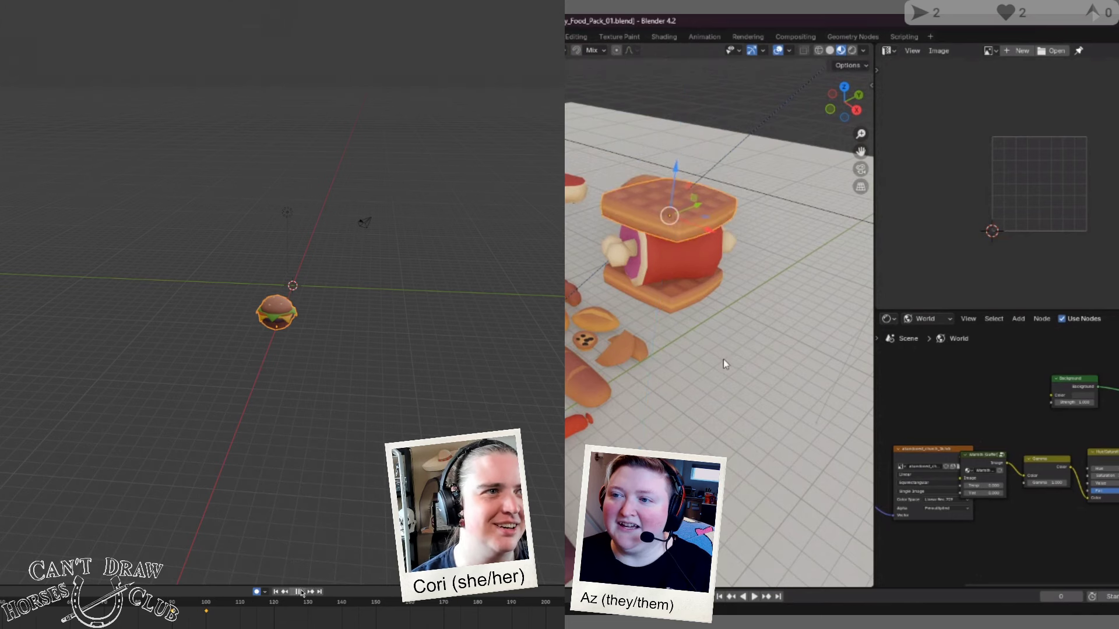
middle_drag(723, 359, 735, 351)
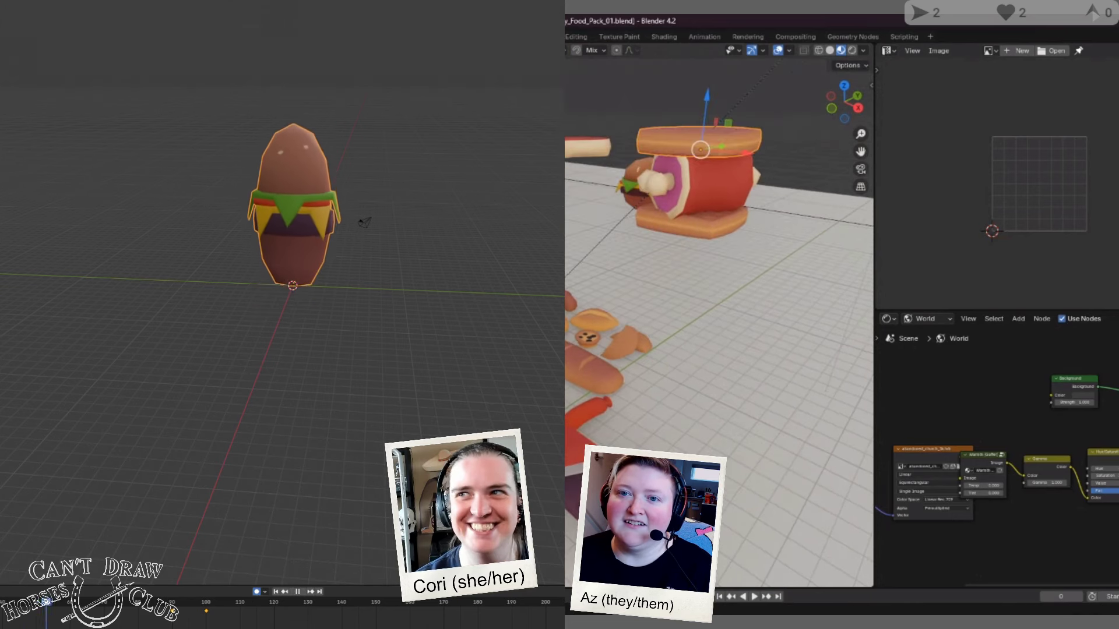
click(564, 135)
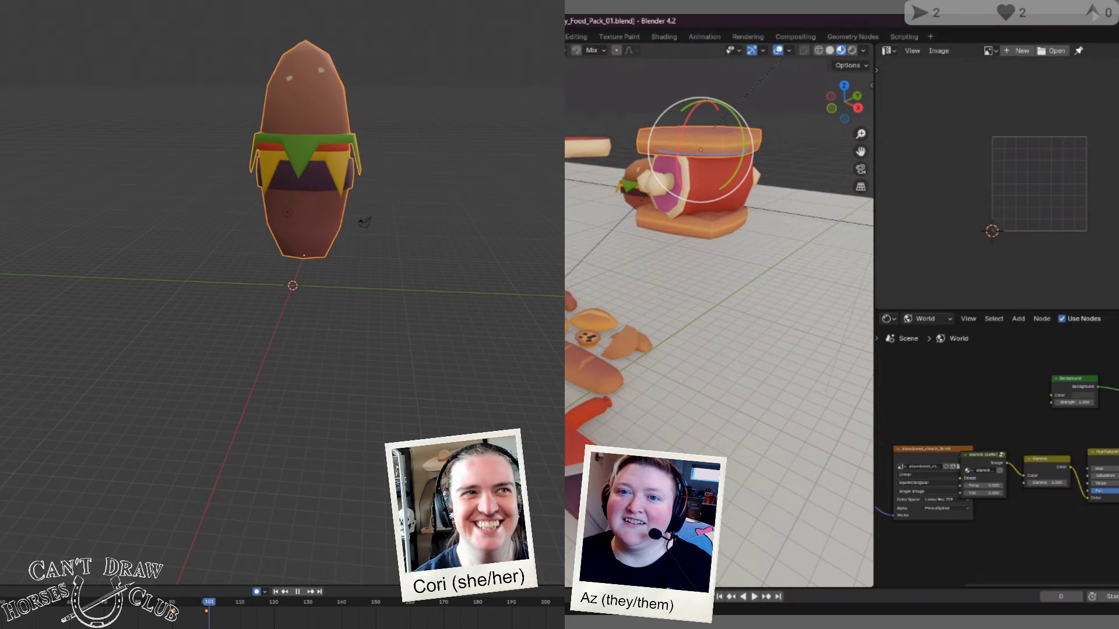
click(565, 152)
middle_drag(476, 418, 421, 422)
middle_drag(402, 239, 292, 262)
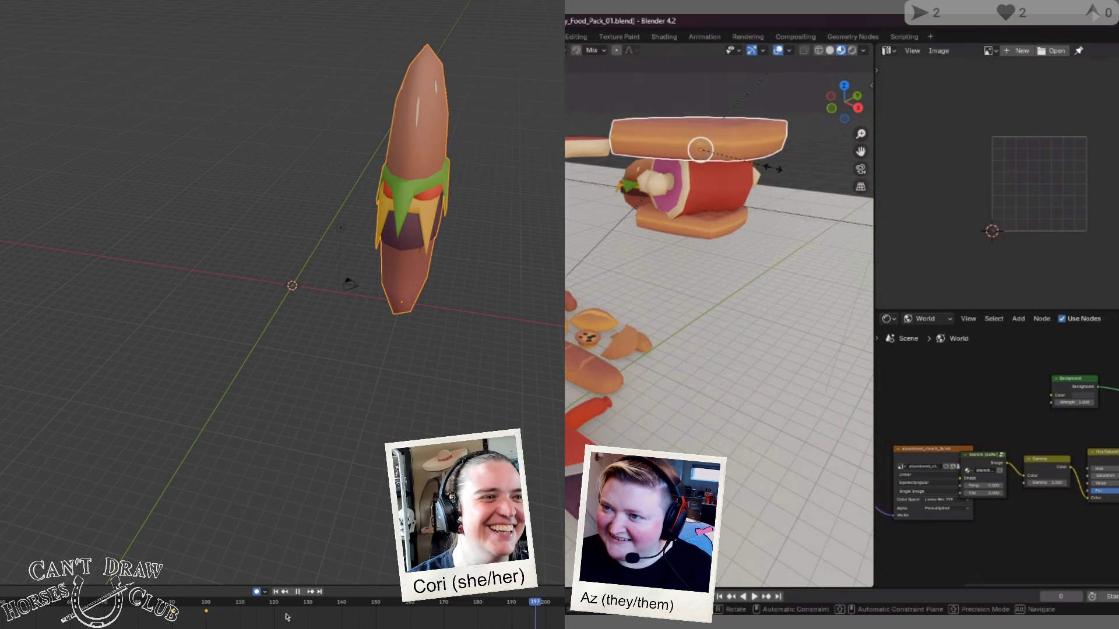
click(276, 592)
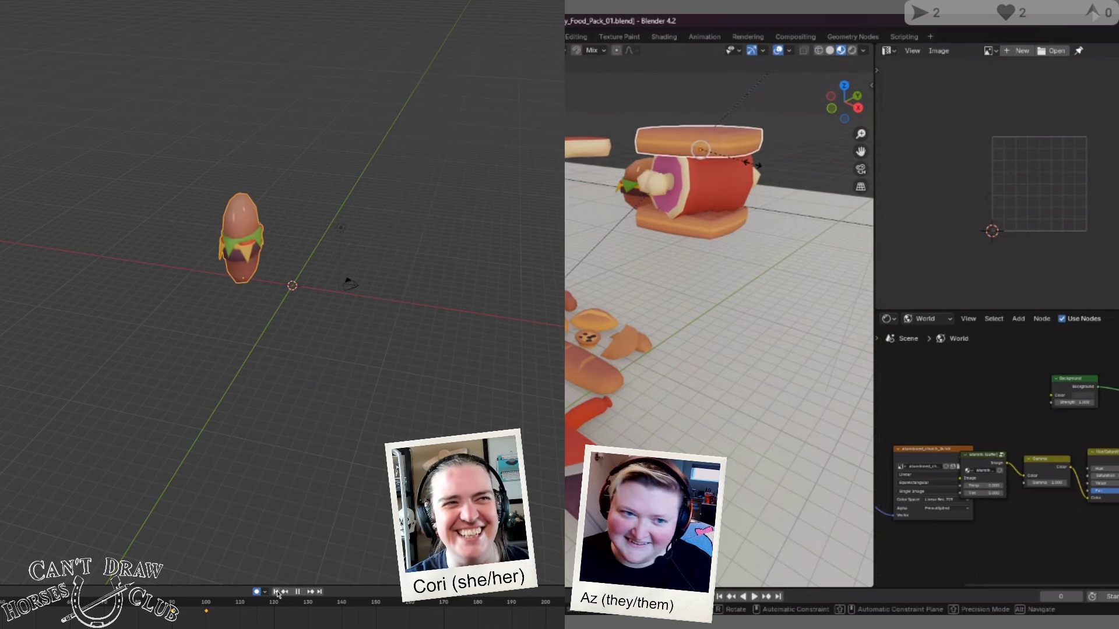
click(752, 163)
click(679, 361)
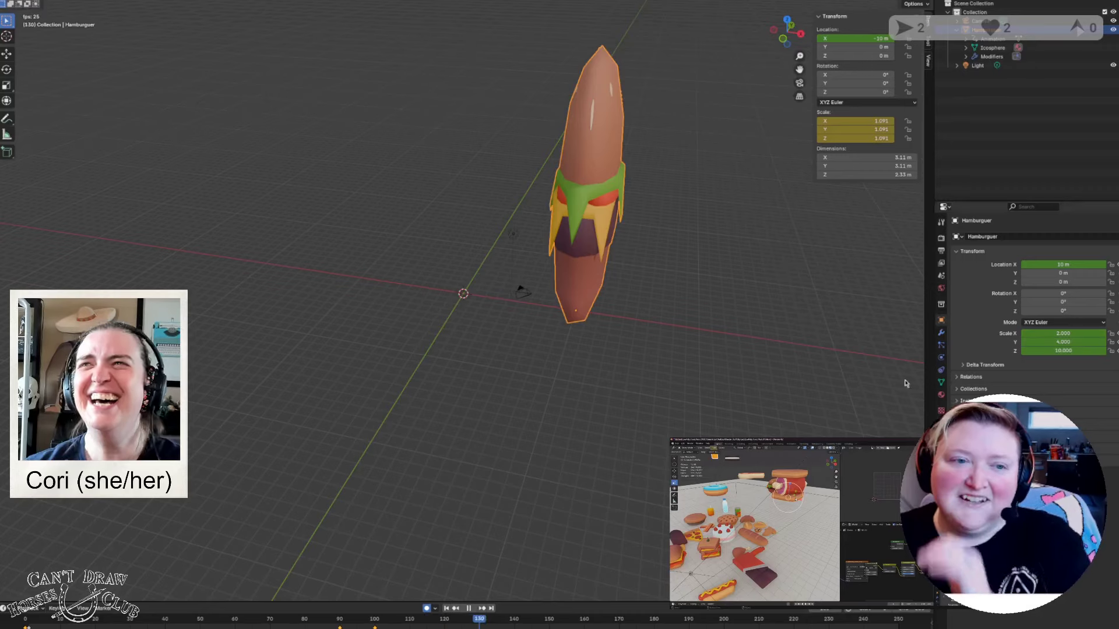
Step: Replay the hamburger animation from the start, stop it and return to frame 0
click(447, 609)
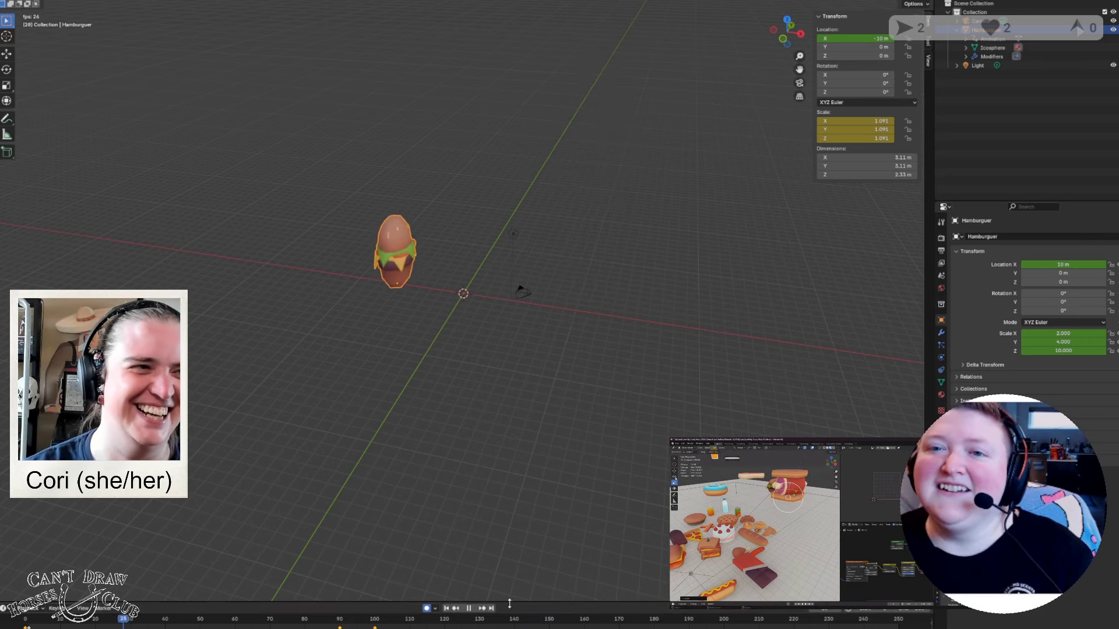
click(469, 608)
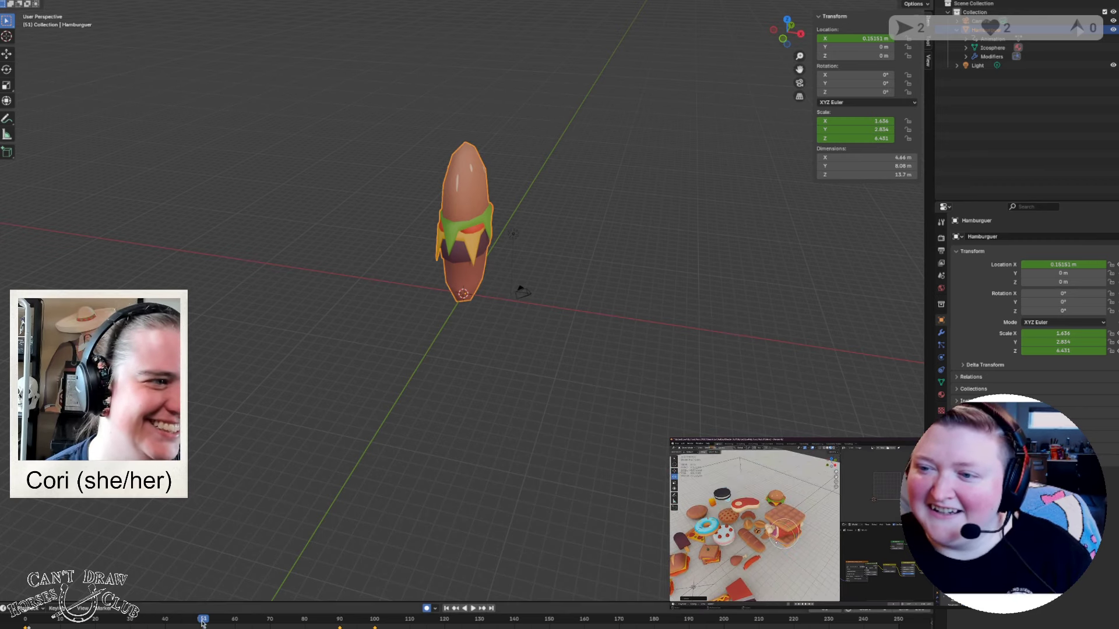
drag(203, 623, 13, 625)
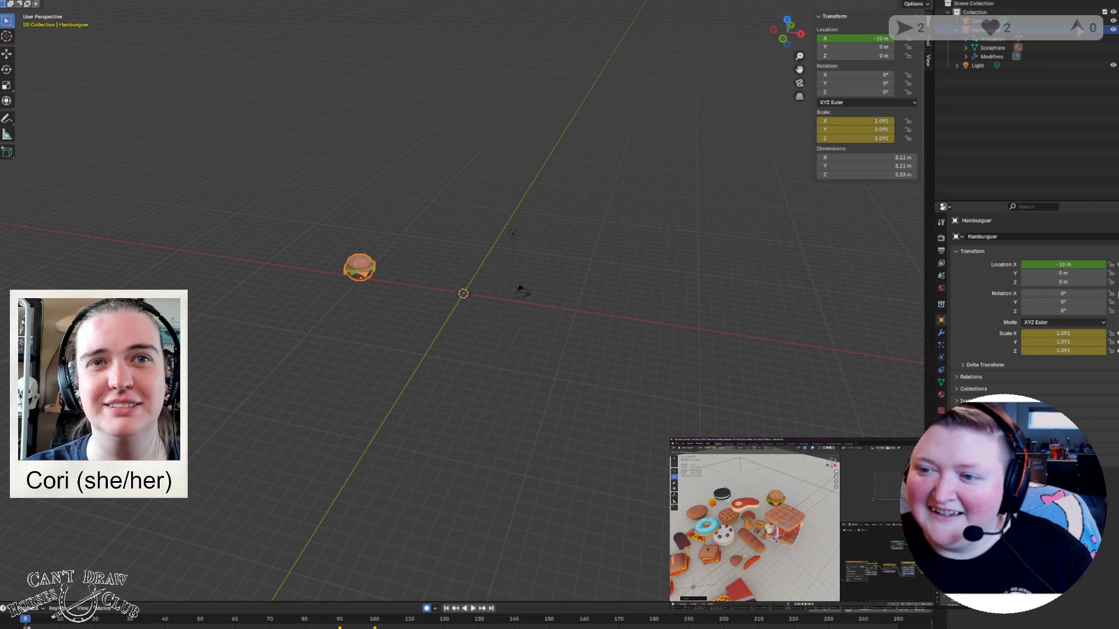
Step: Try rotating the hamburger about the Y and Z axes, and reset both rotations to 0°
drag(1062, 302, 1056, 300)
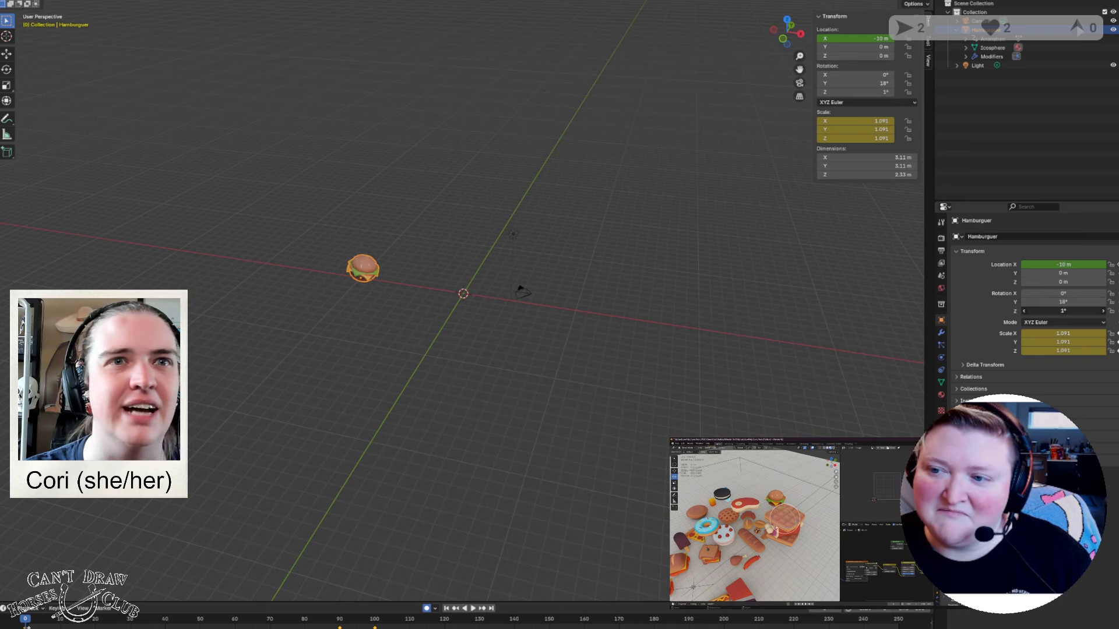
click(1066, 309)
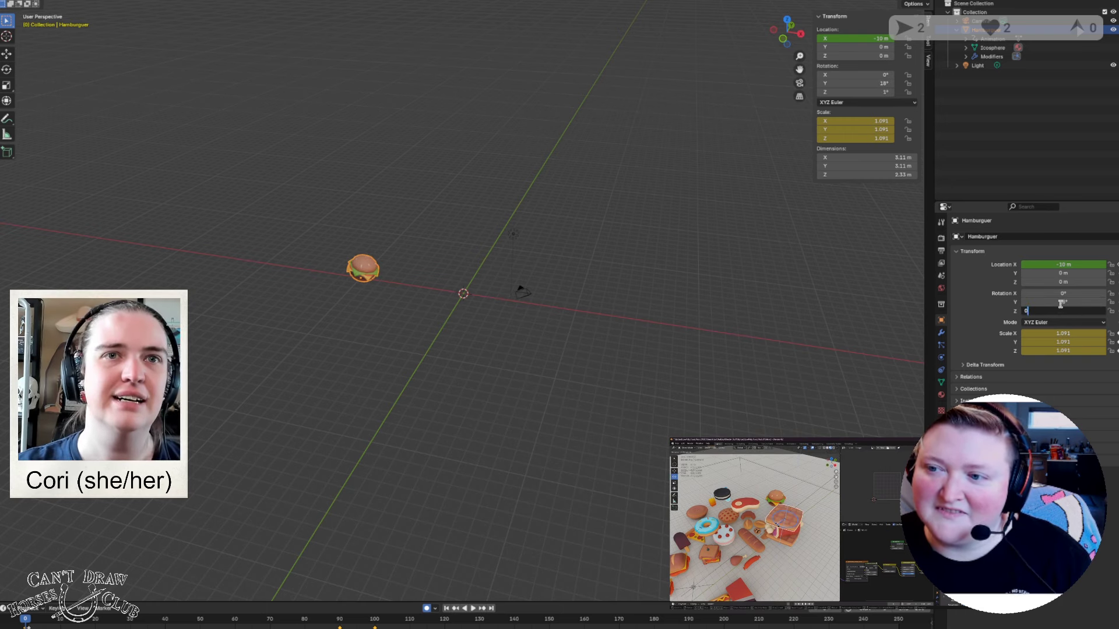
text(0)
key(Return)
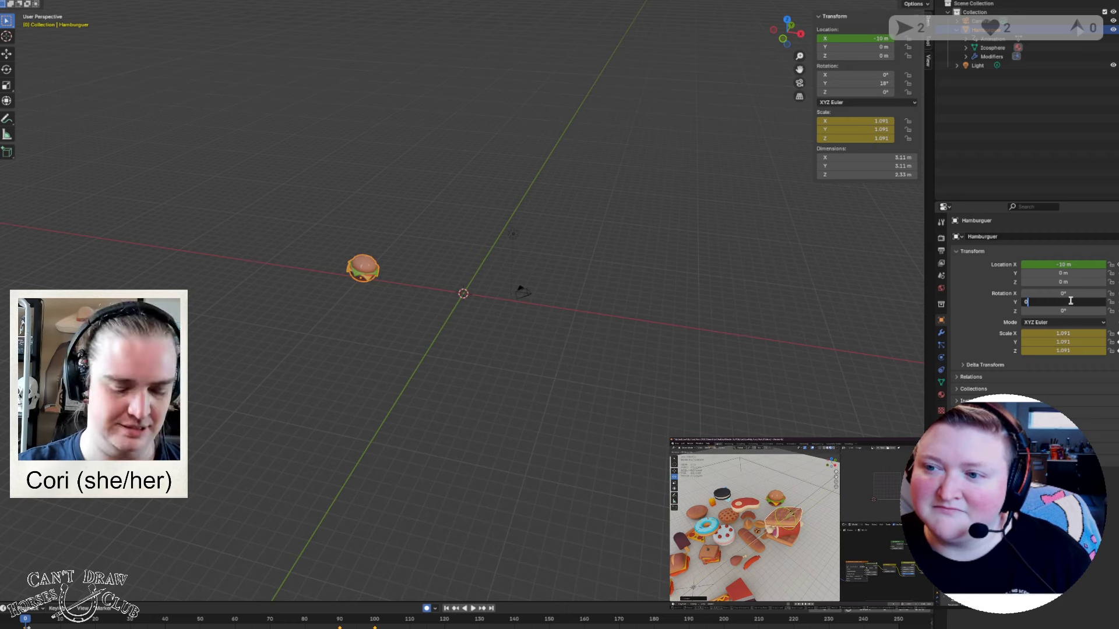
key(Return)
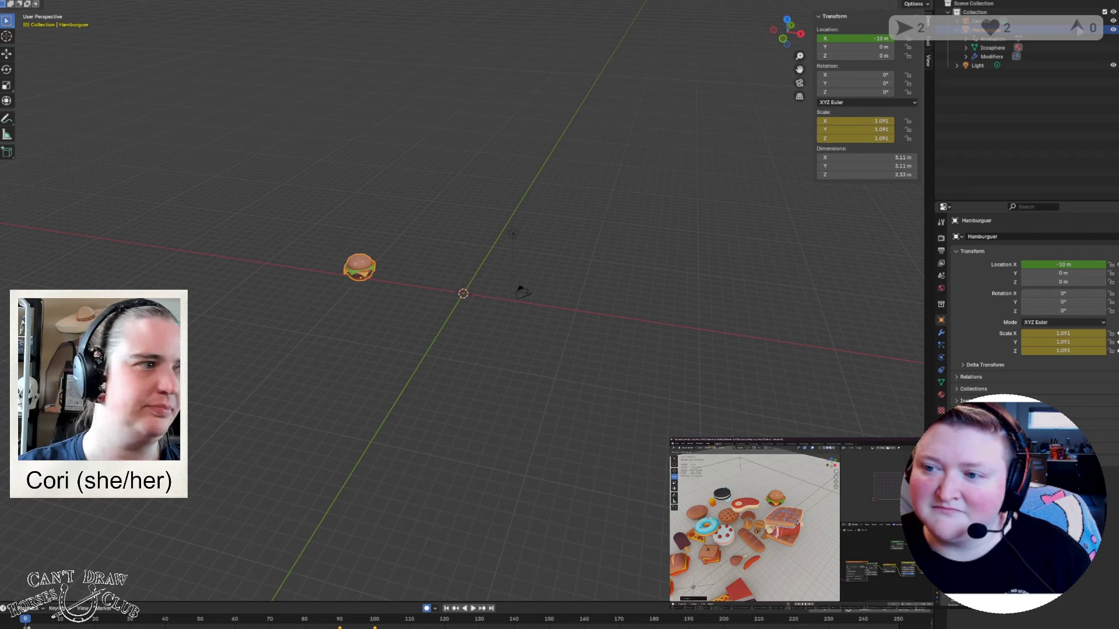
Step: Keyframe the hamburger's Z rotation at 0° on frame 0 and at 720° on frame 100
click(1117, 311)
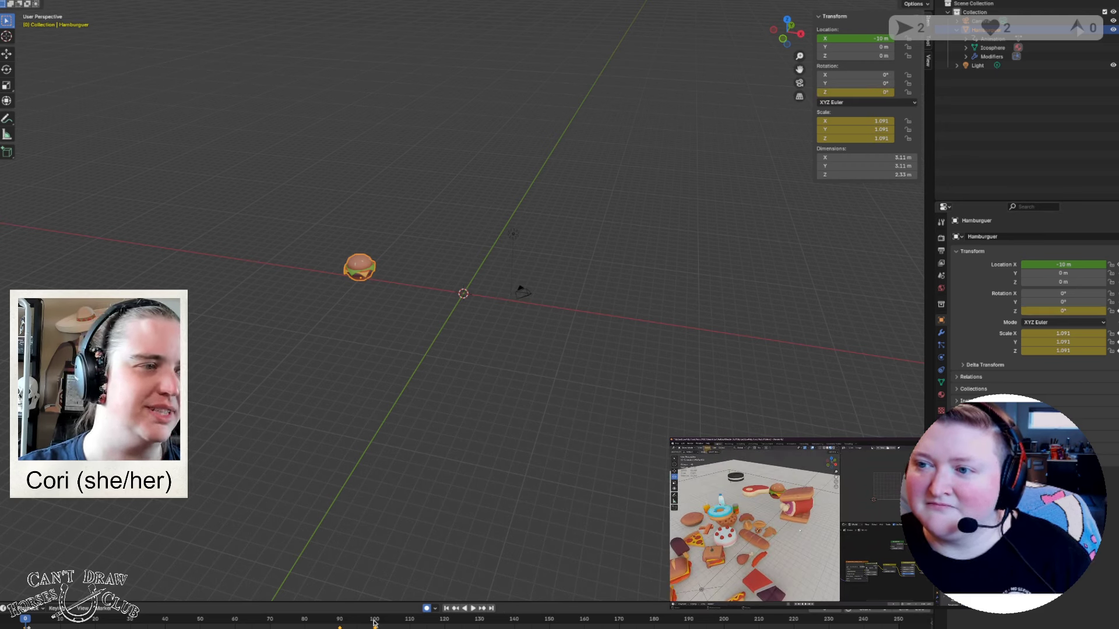
click(373, 623)
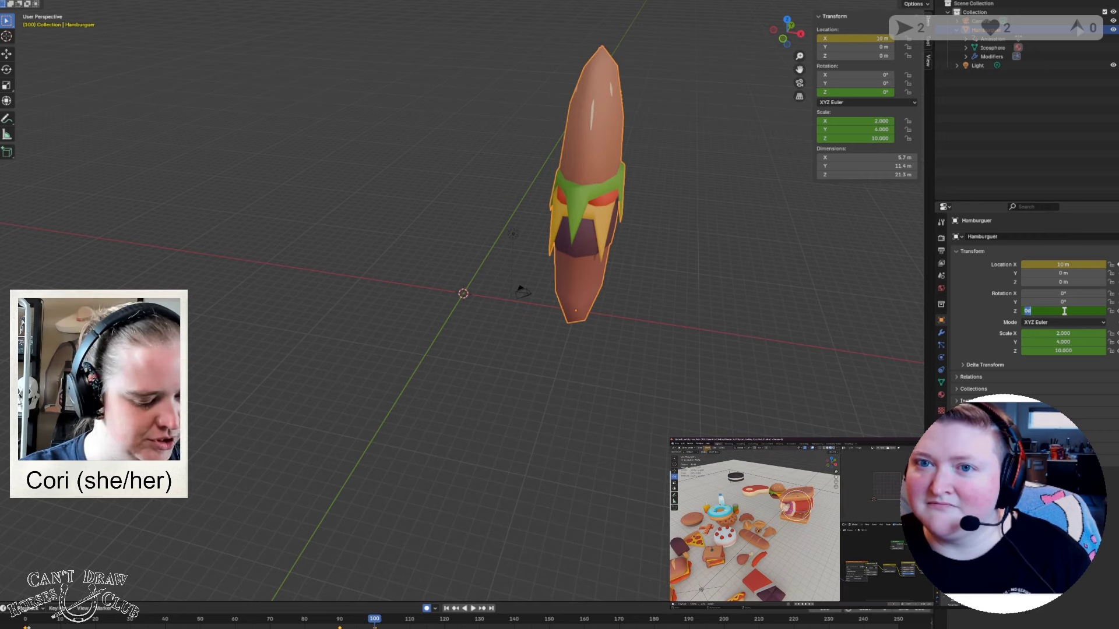
text(20)
key(Return)
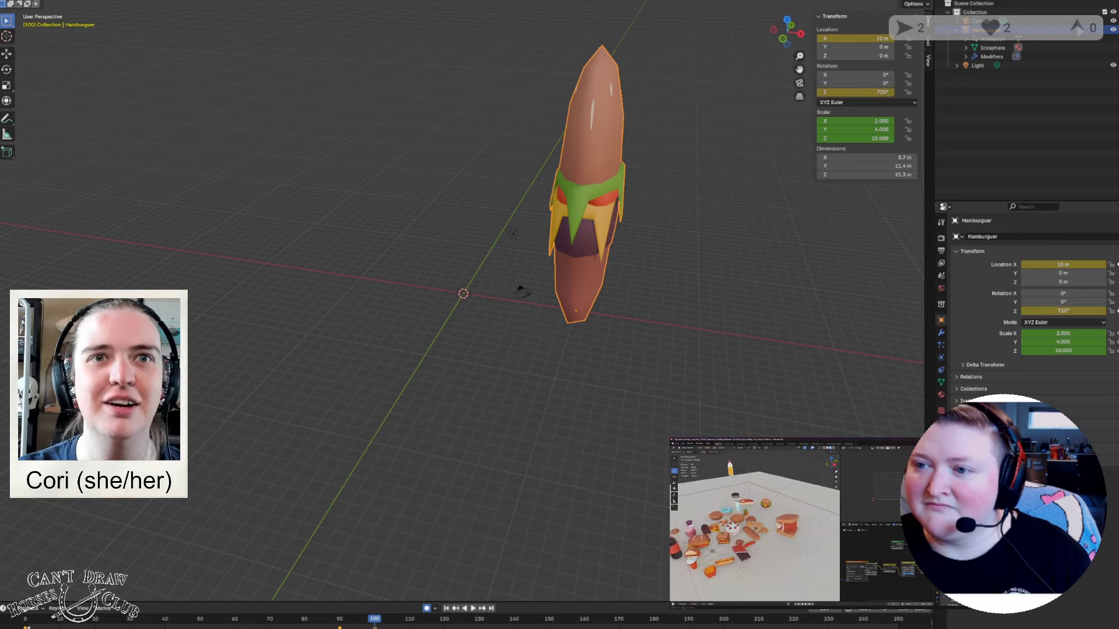
Step: Play the hamburger animation from the beginning to preview the added spin
click(446, 608)
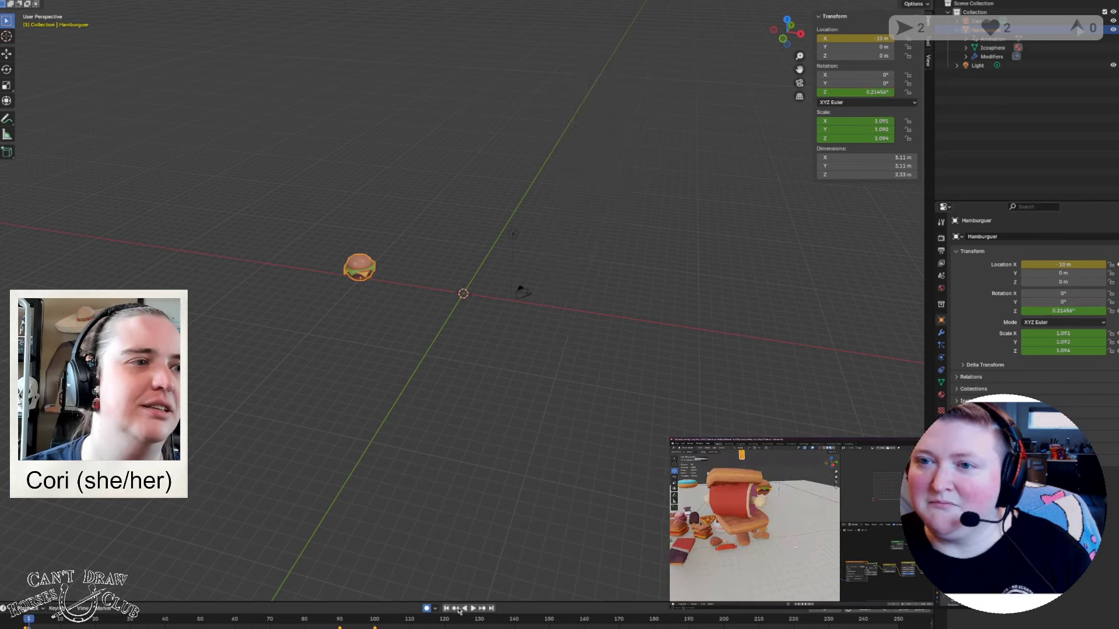
click(472, 609)
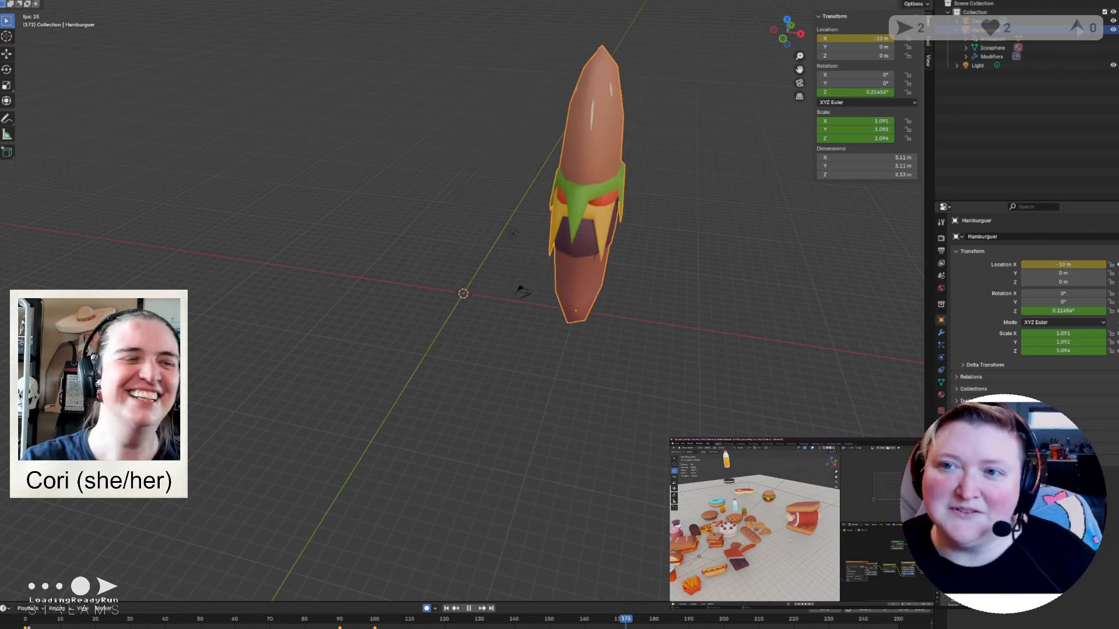
Step: Stop the hamburger animation and lock the camera to the view
click(469, 609)
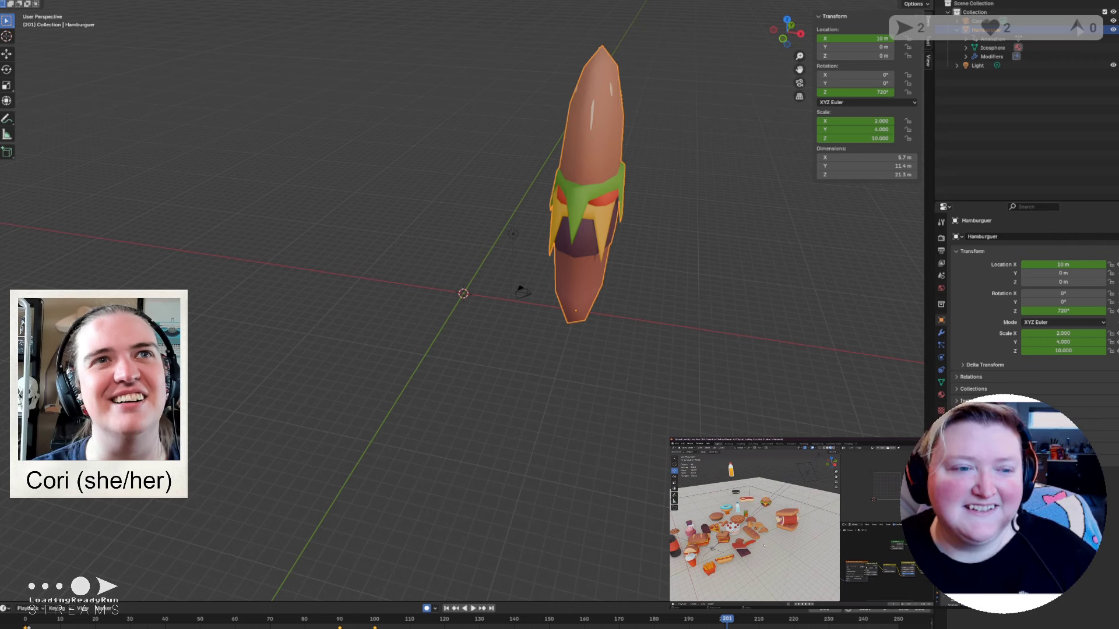
click(929, 44)
click(929, 59)
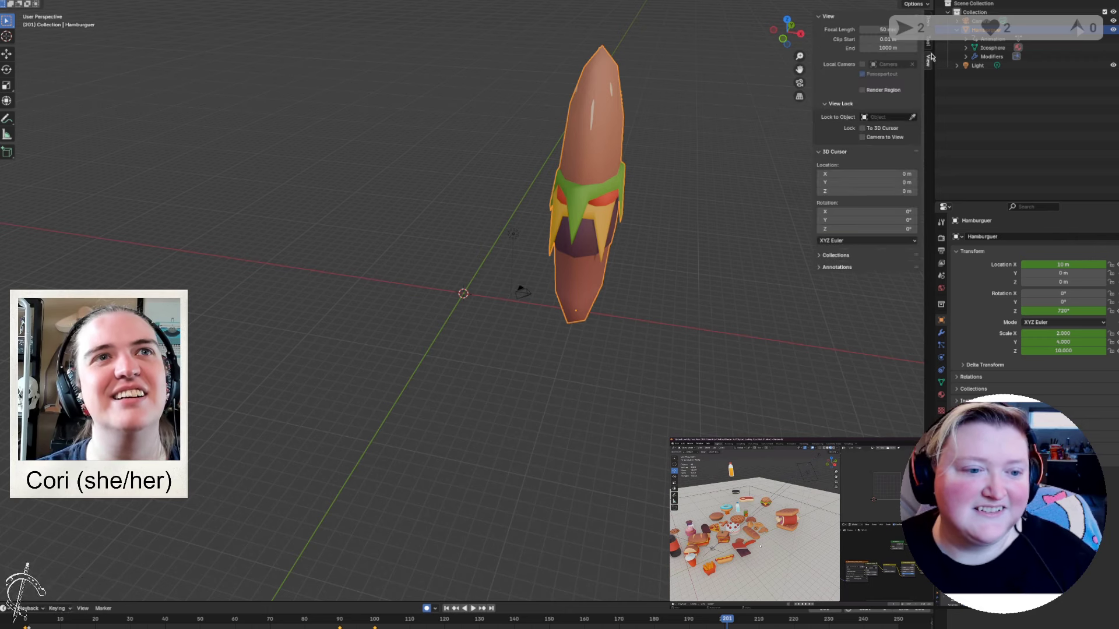
click(862, 137)
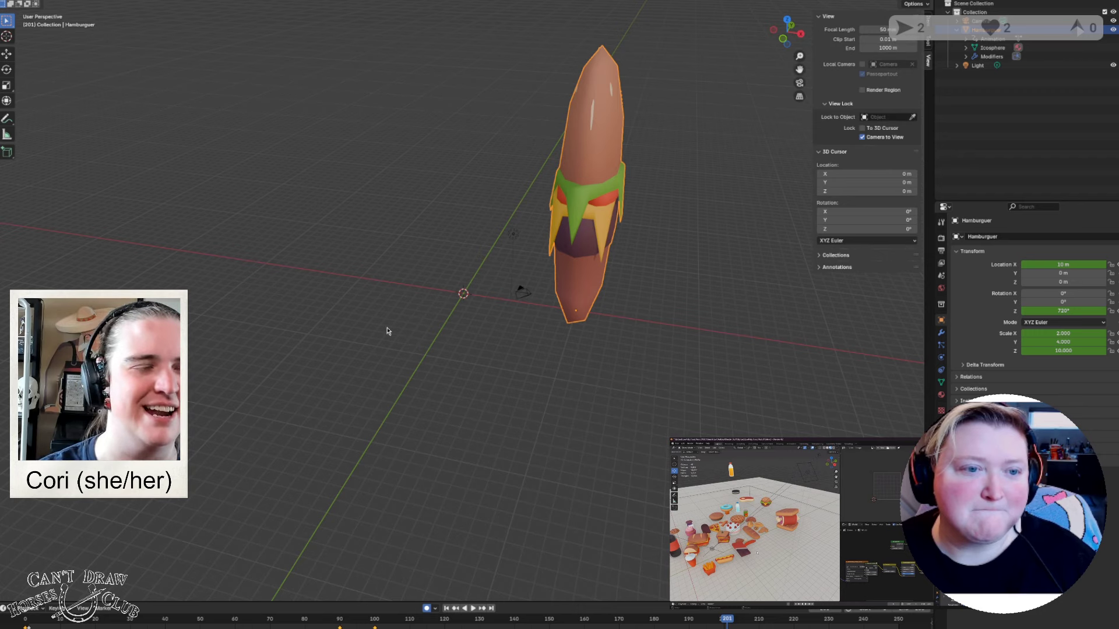
Step: Deselect the hamburger with auto keying turned off, and reframe the camera view to include the whole stretched hamburger
key(alt+a)
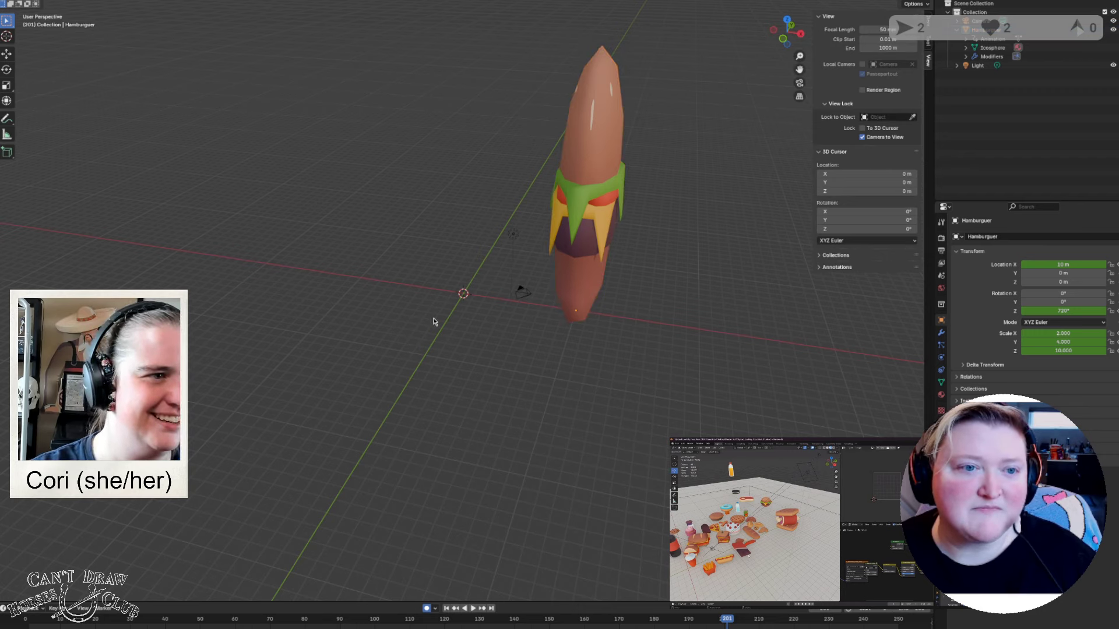
click(427, 608)
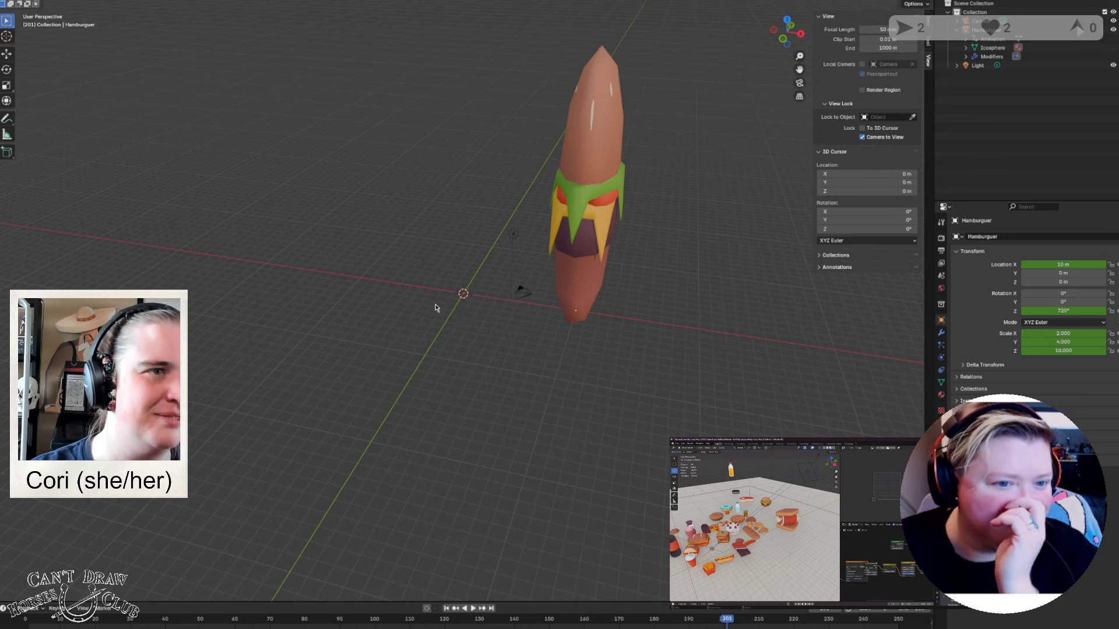
key(KP_0)
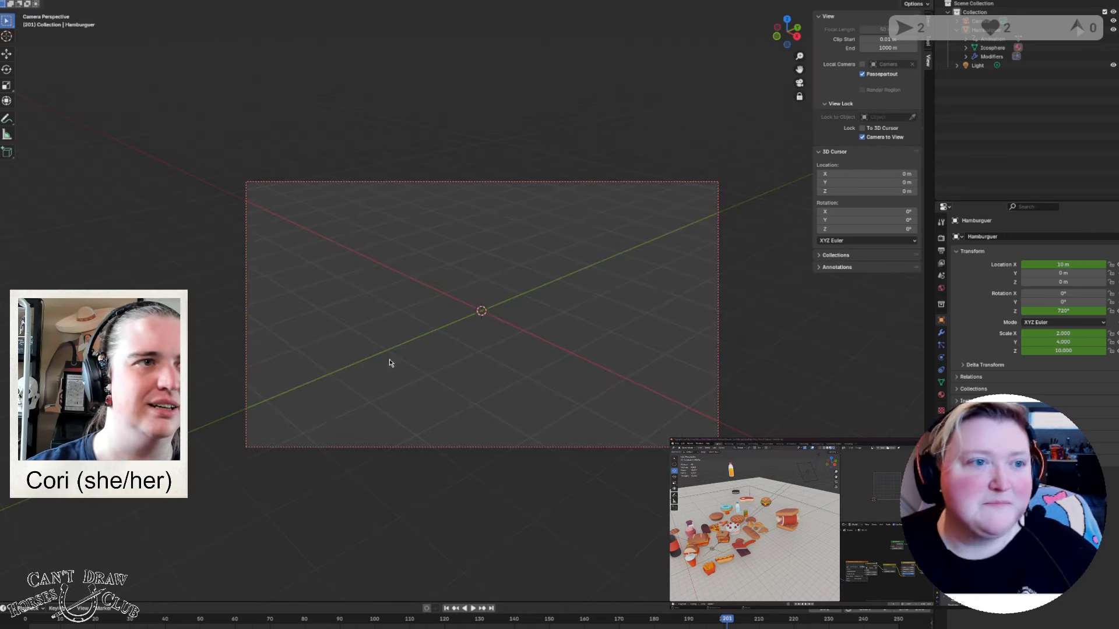
scroll(446, 342, down, 4)
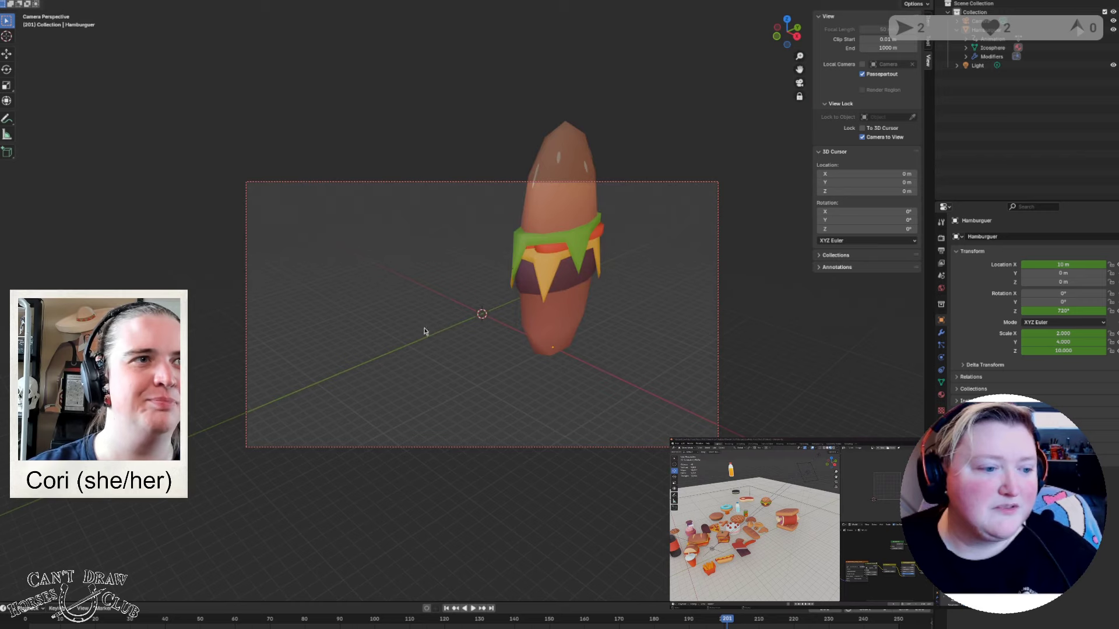
shift+middle_drag(424, 332, 467, 372)
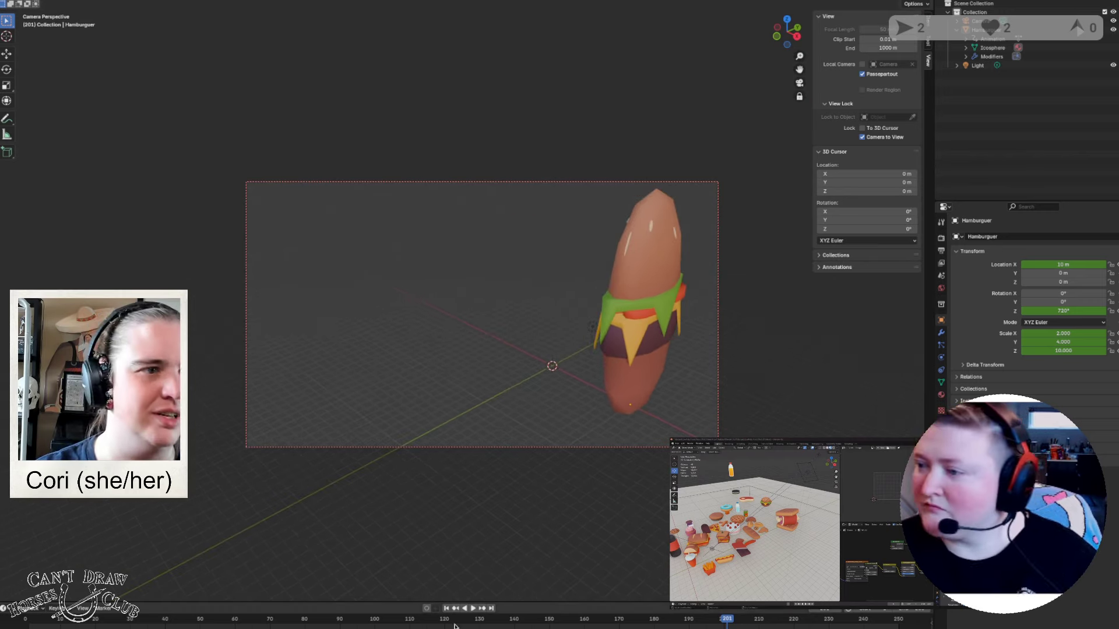
Step: Play the hamburger animation through the camera and adjust the camera's angle and distance to a closer framing
click(472, 609)
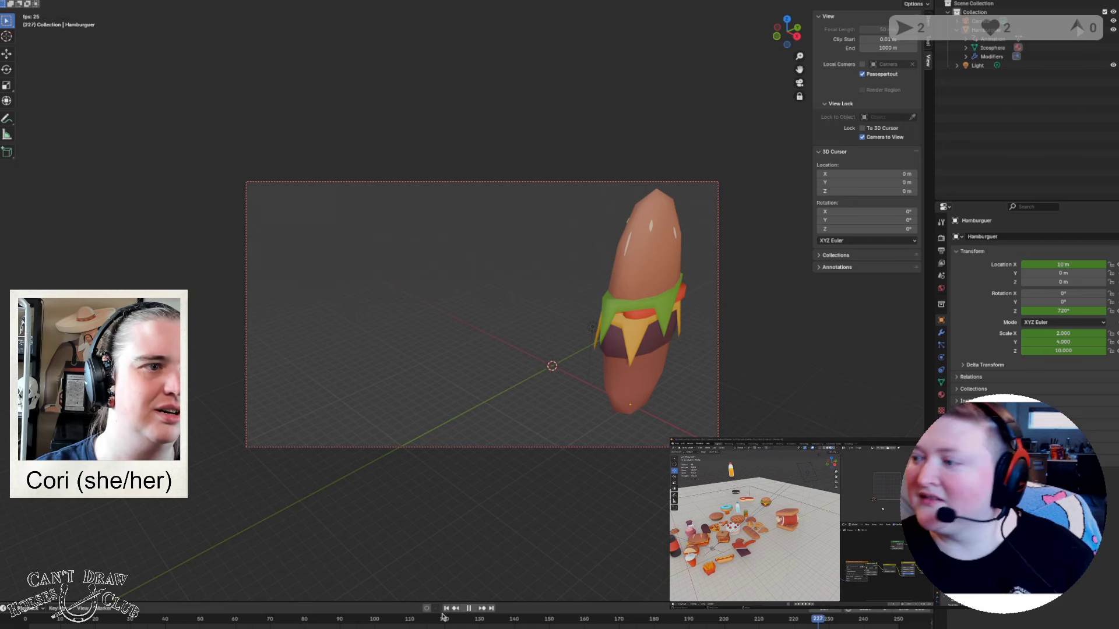
click(451, 610)
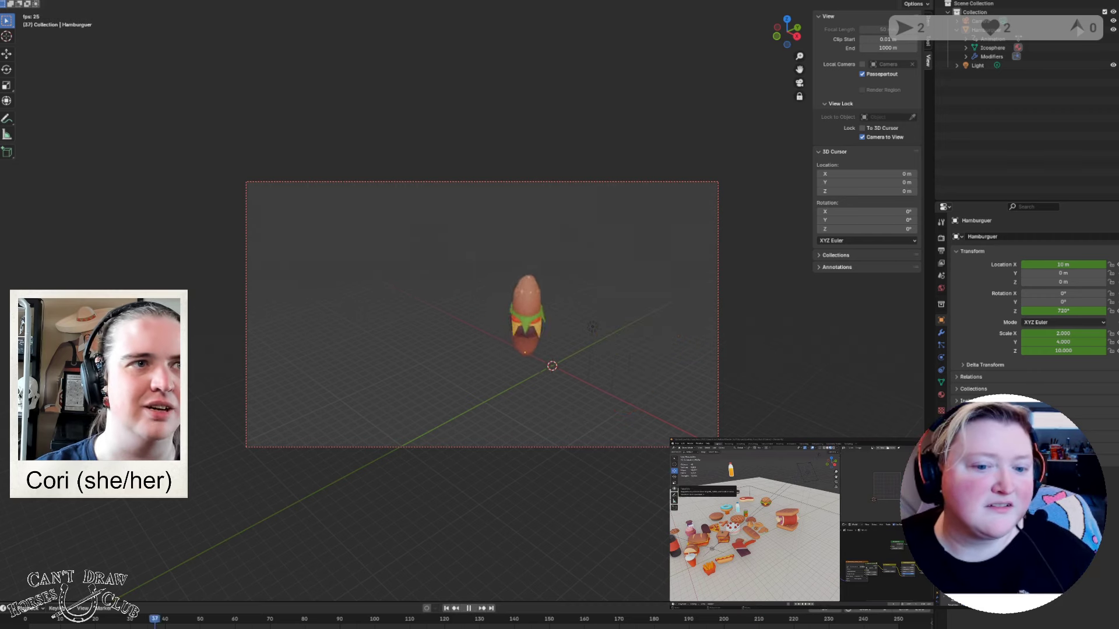
middle_drag(523, 381, 467, 427)
middle_drag(562, 377, 535, 315)
scroll(510, 400, up, 1)
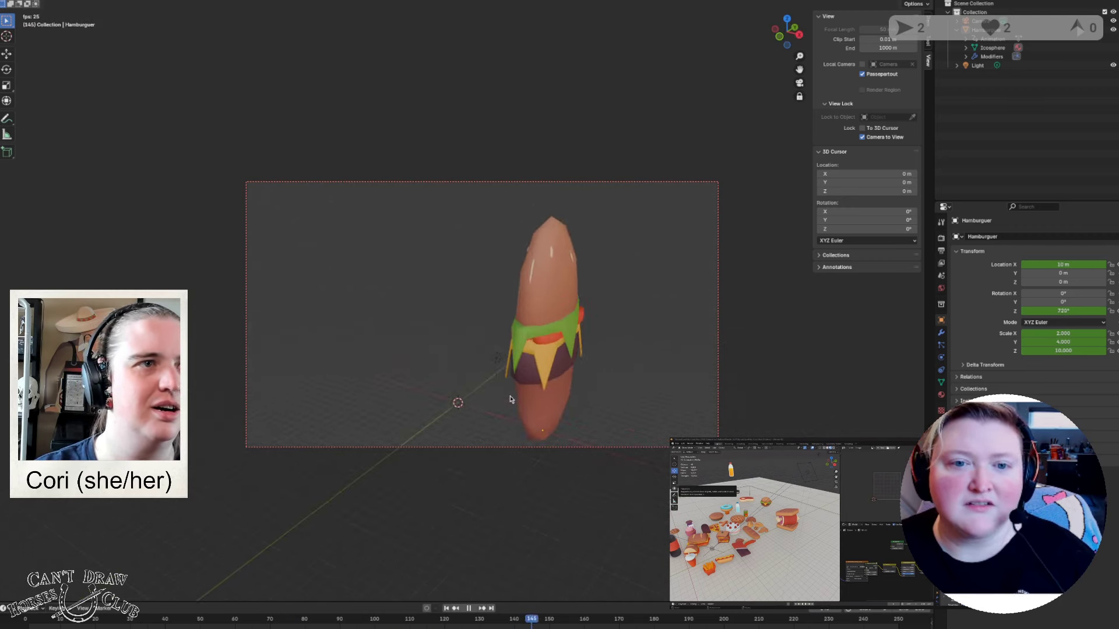
scroll(511, 401, up, 2)
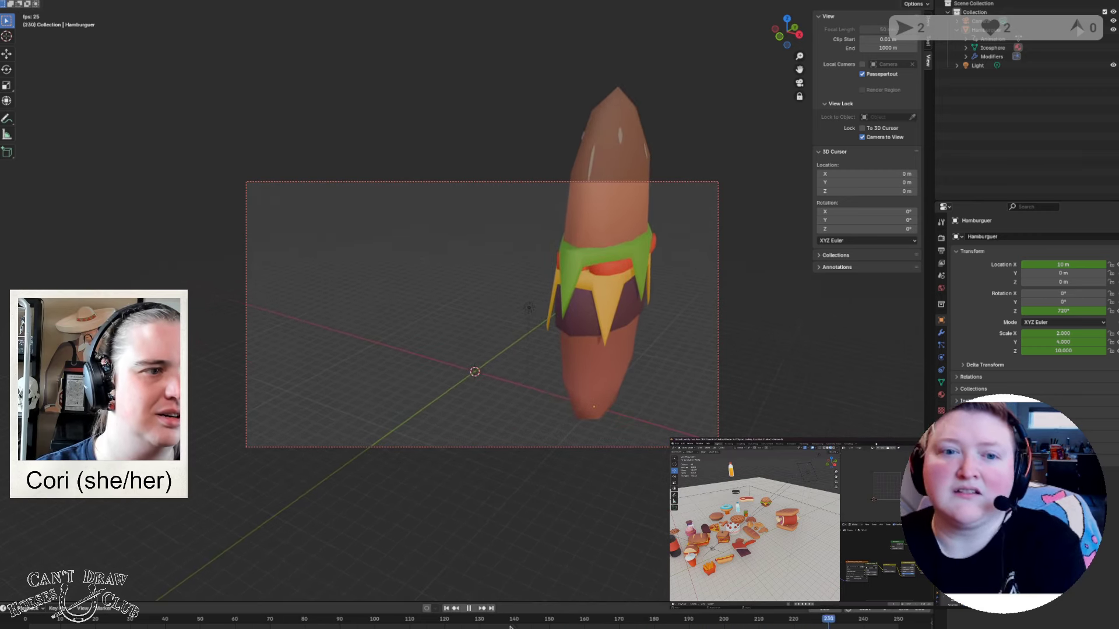
Step: Replay the hamburger animation from the first frame in the new camera framing, and stop it
click(468, 612)
click(447, 610)
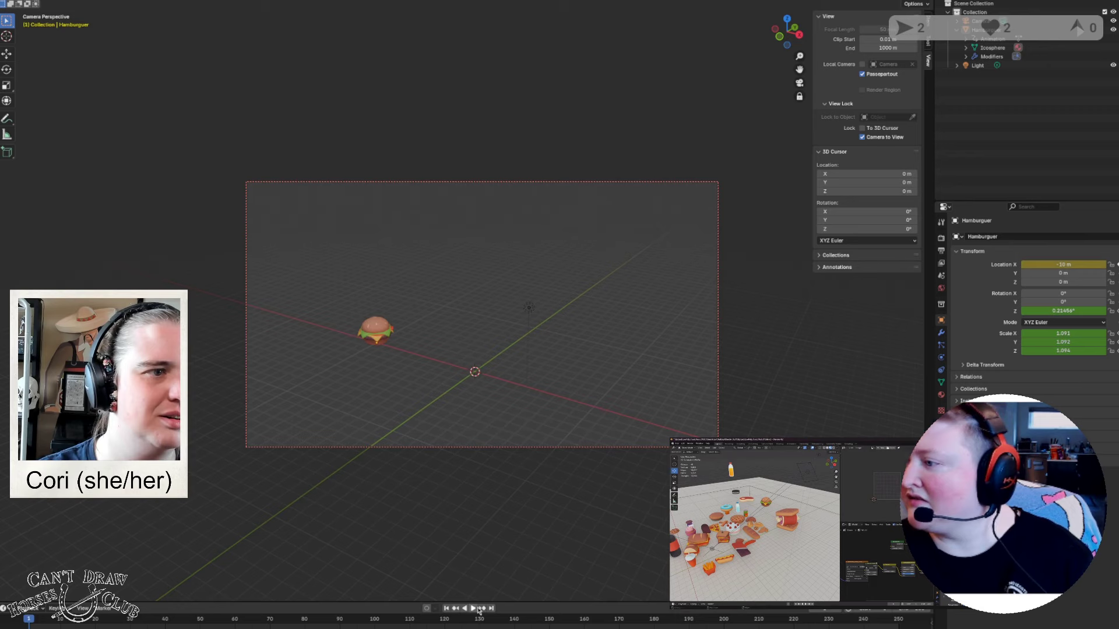
click(474, 609)
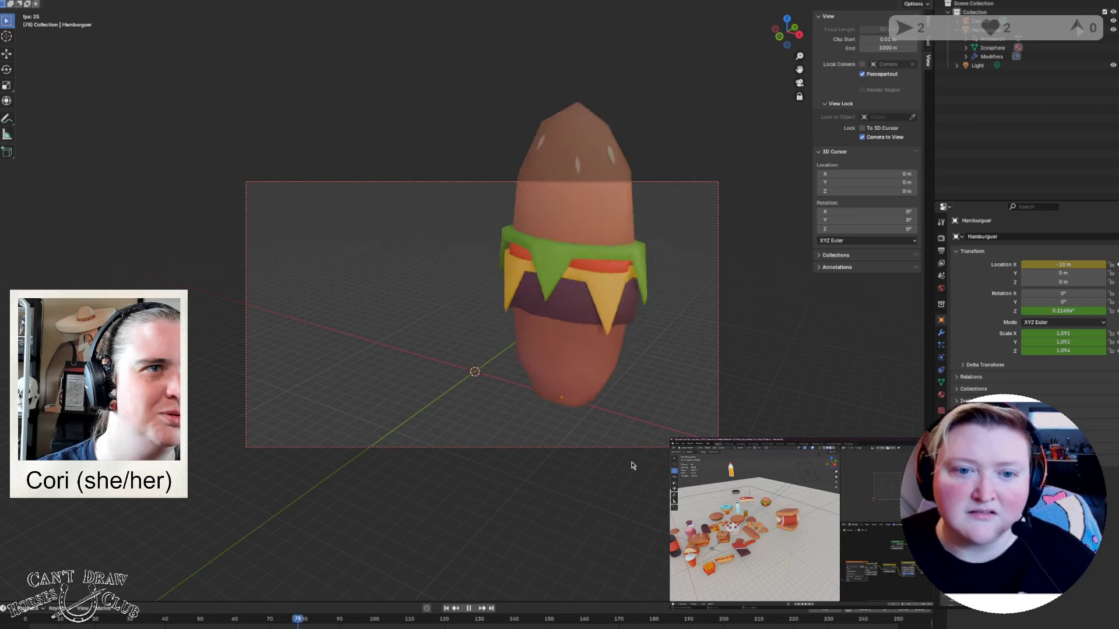
click(472, 609)
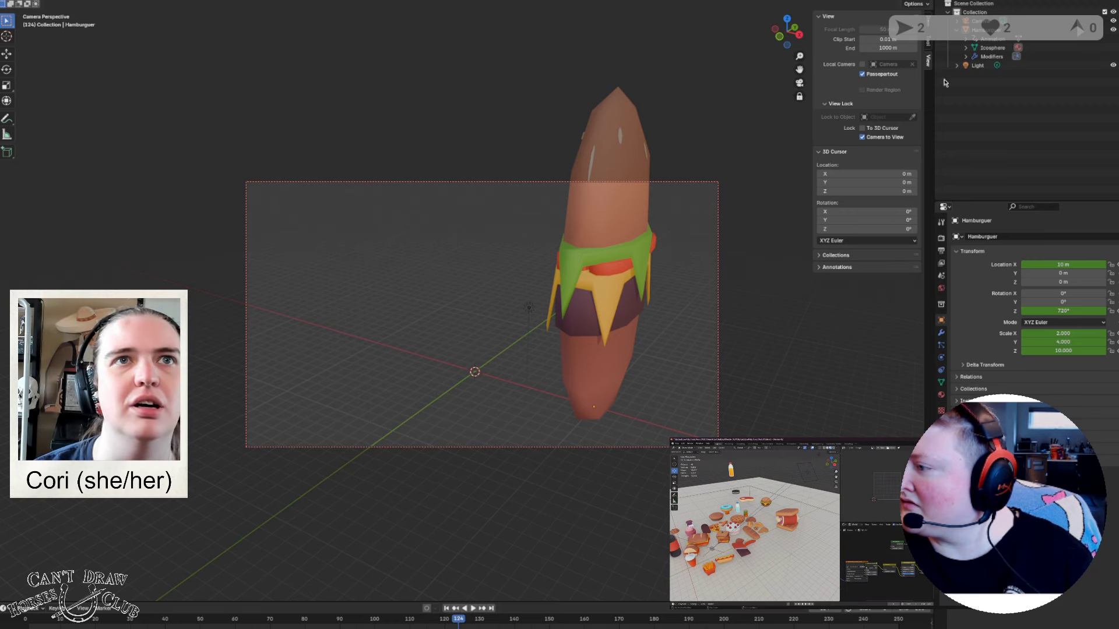
Step: Select the hamburger and step back through its keyframes at frames 100 and 90, stopping on frame 90
click(996, 39)
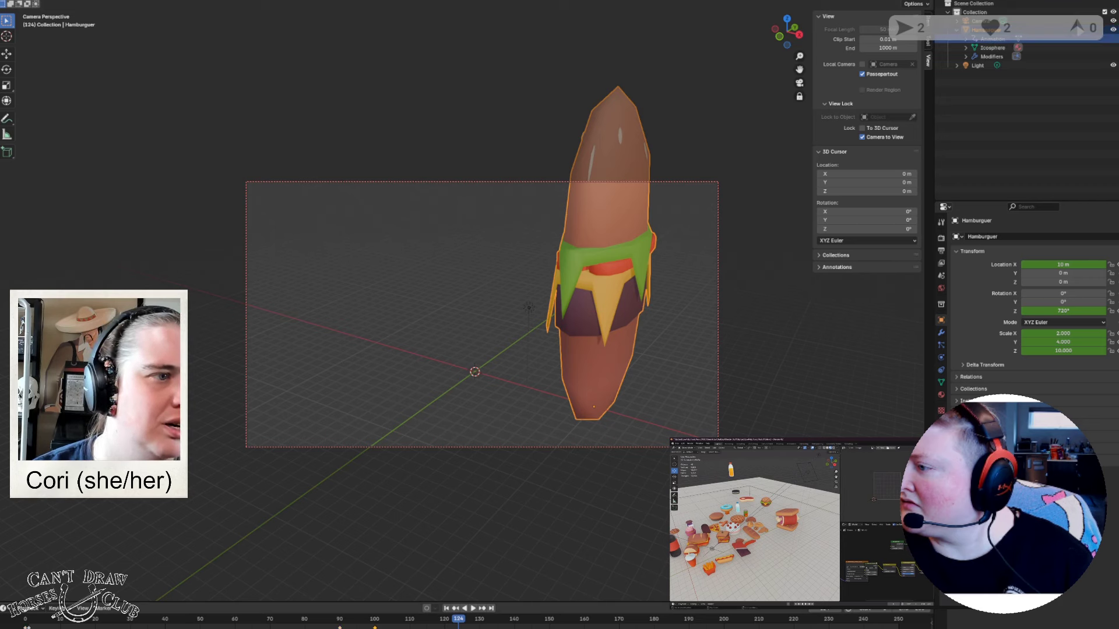
drag(465, 623, 375, 622)
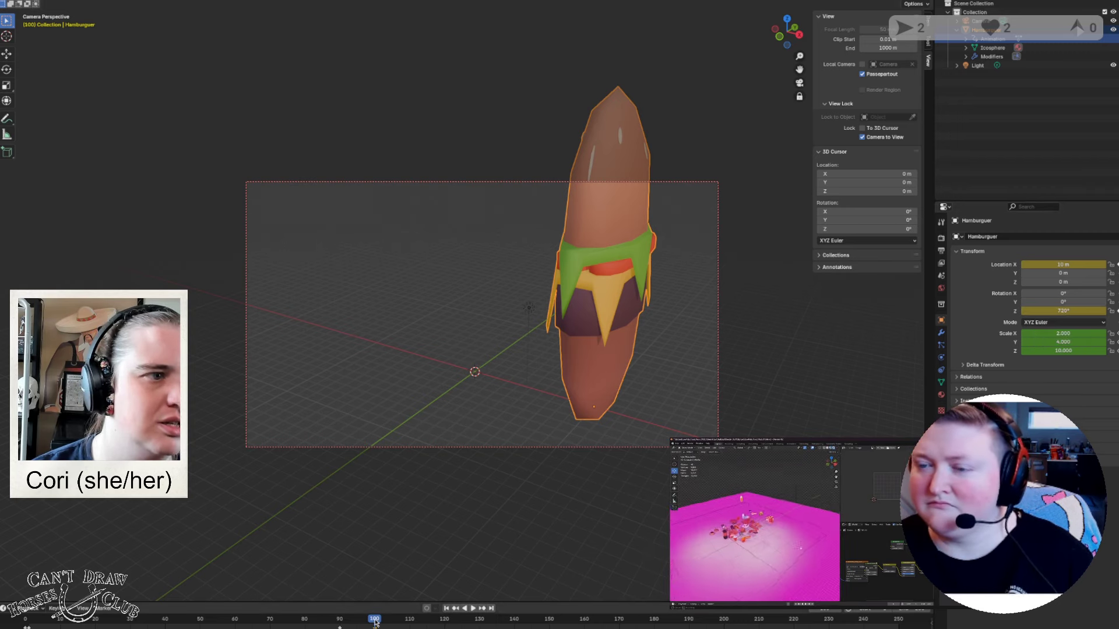
key(space)
drag(373, 623, 342, 619)
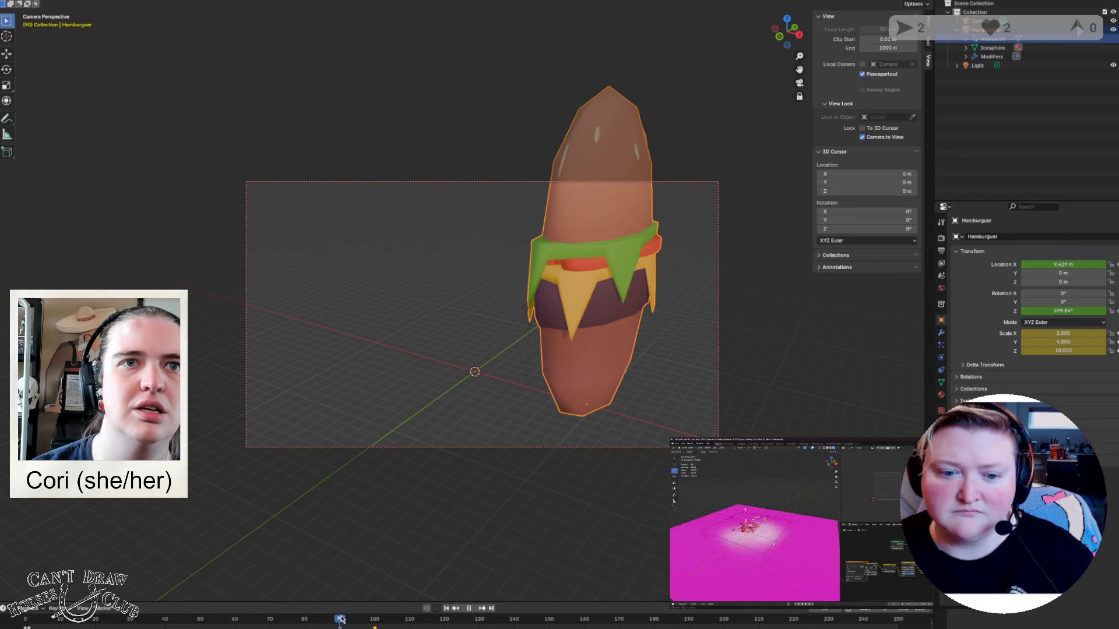
key(space)
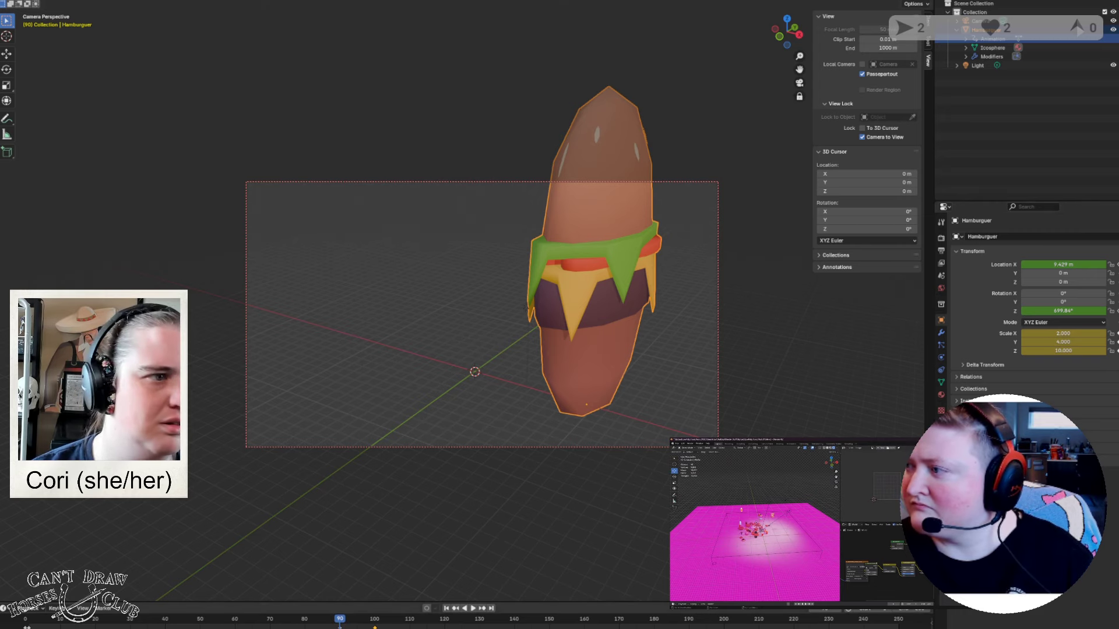
mouse_move(340, 622)
mouse_down()
mouse_move(375, 622)
mouse_move(294, 623)
mouse_move(342, 618)
mouse_up()
click(339, 619)
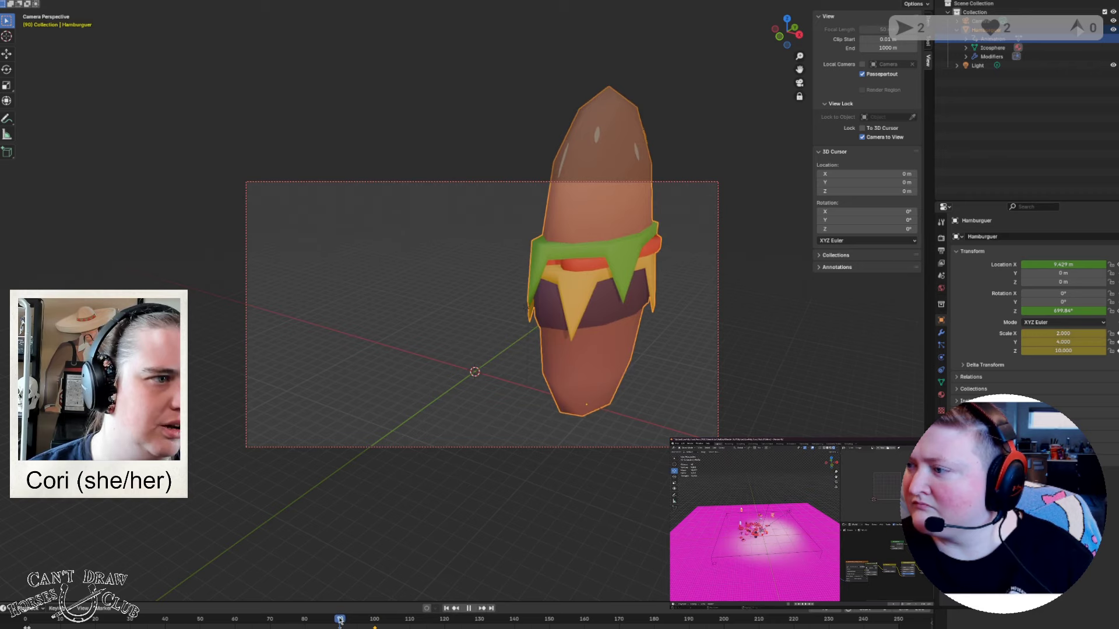
Step: Try setting the hamburger's scale at frame 90 to X 20 and Z 5 without a keyframe, and replay the animation
click(1045, 334)
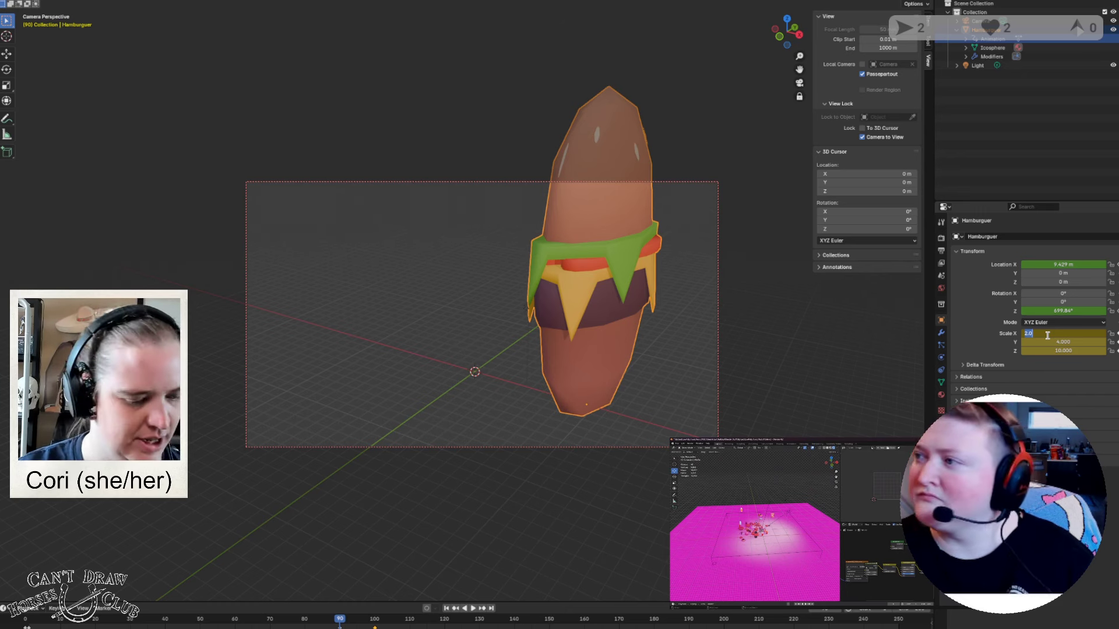
key(Return)
click(1050, 352)
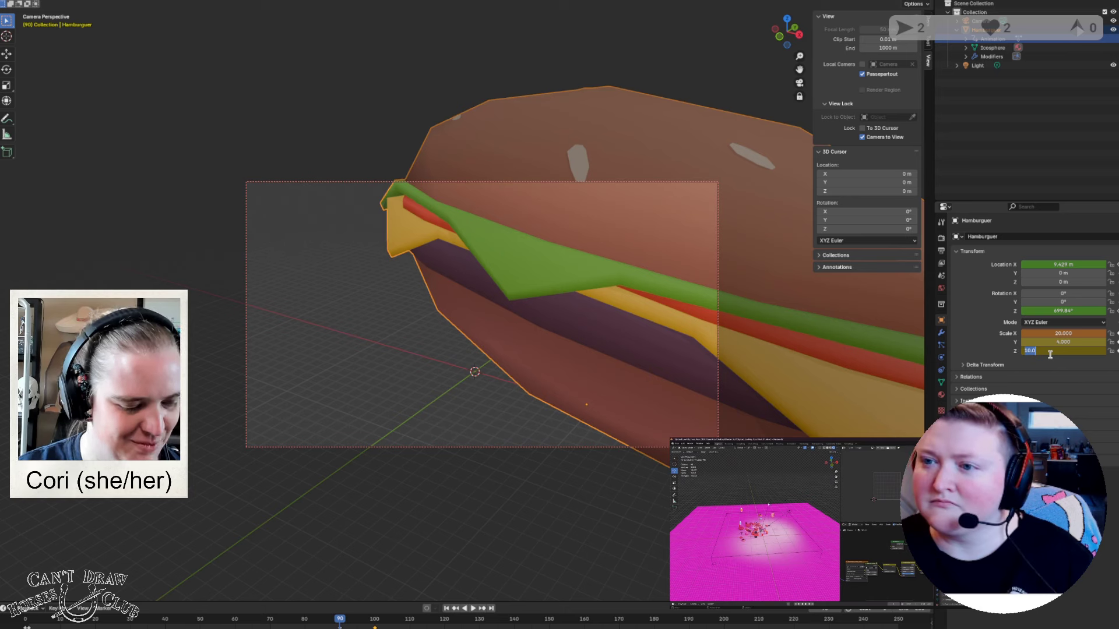
key(Return)
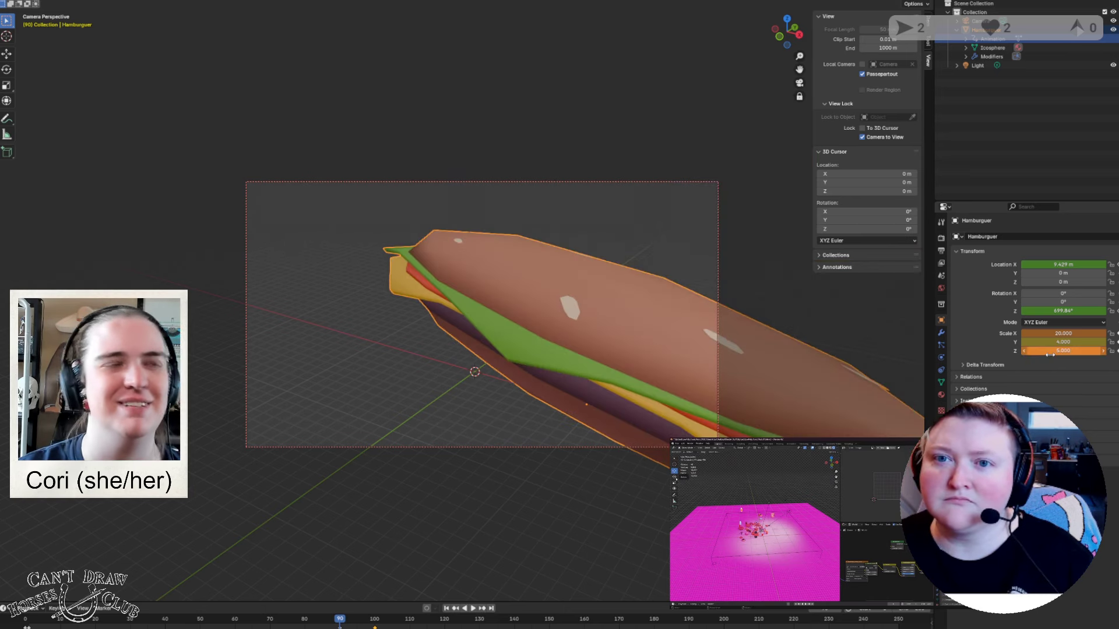
click(446, 608)
click(472, 609)
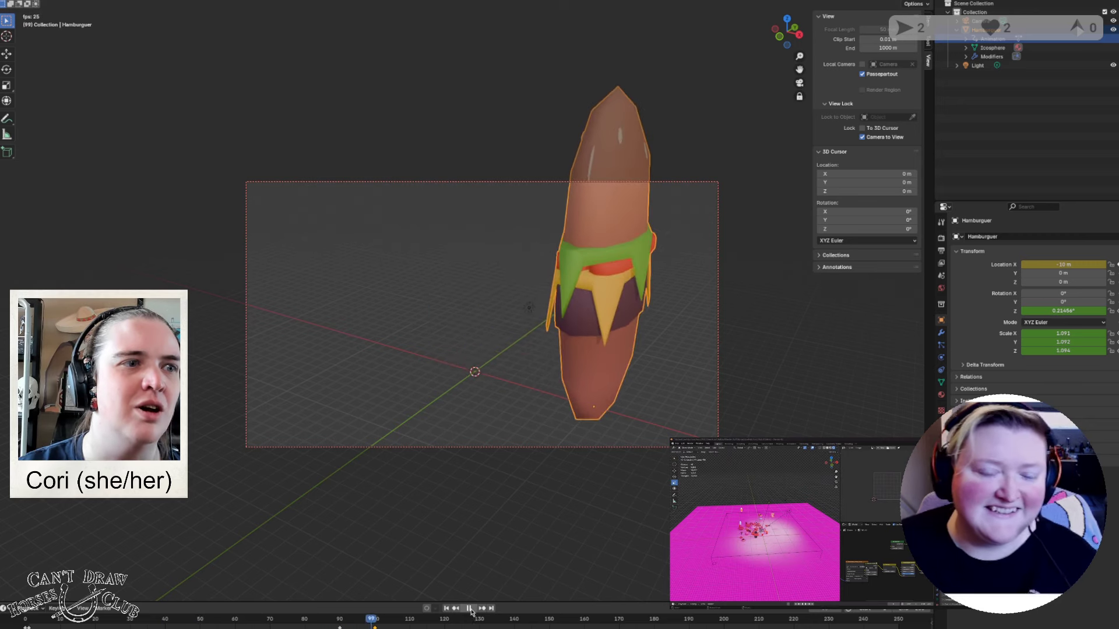
click(469, 609)
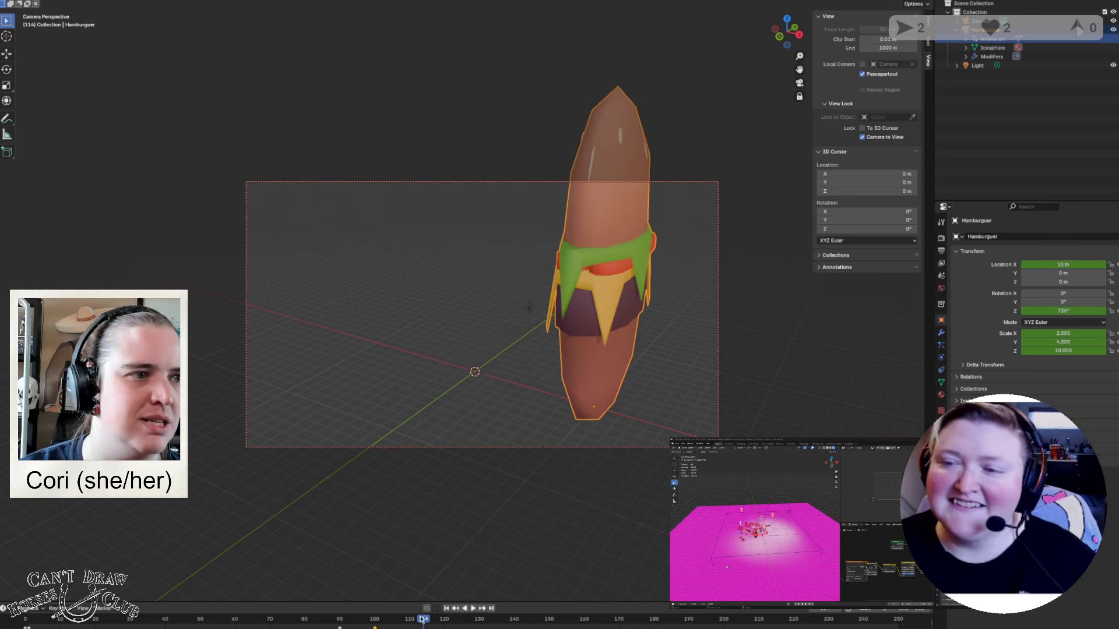
Step: Set the hamburger's X scale to 20 at frame 90 and insert a scale keyframe
drag(423, 620, 340, 620)
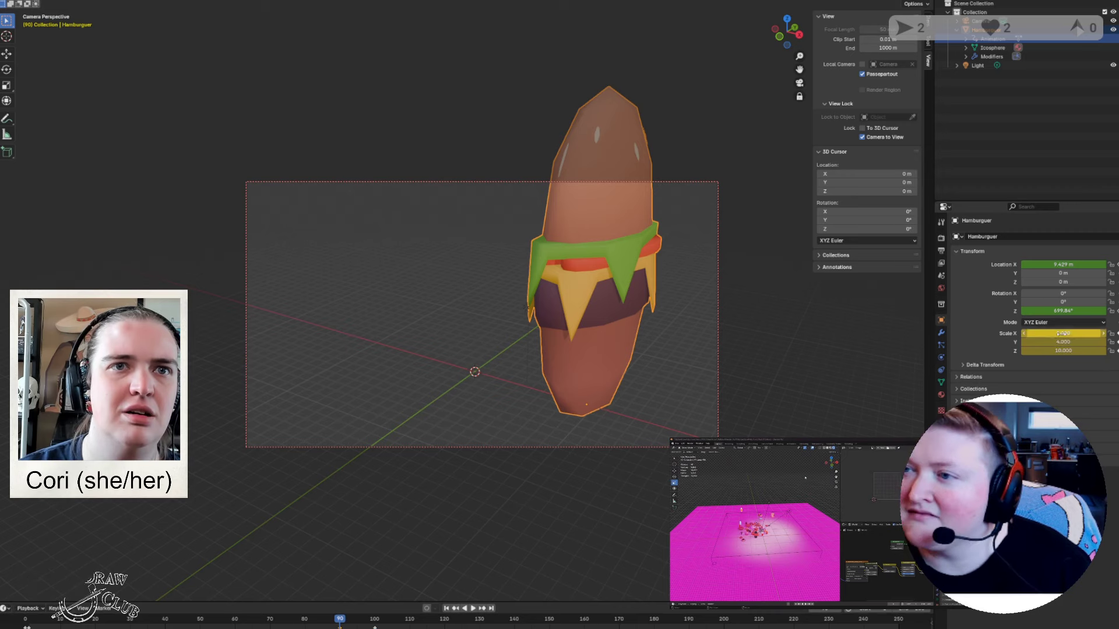
click(1059, 333)
text(20)
key(Return)
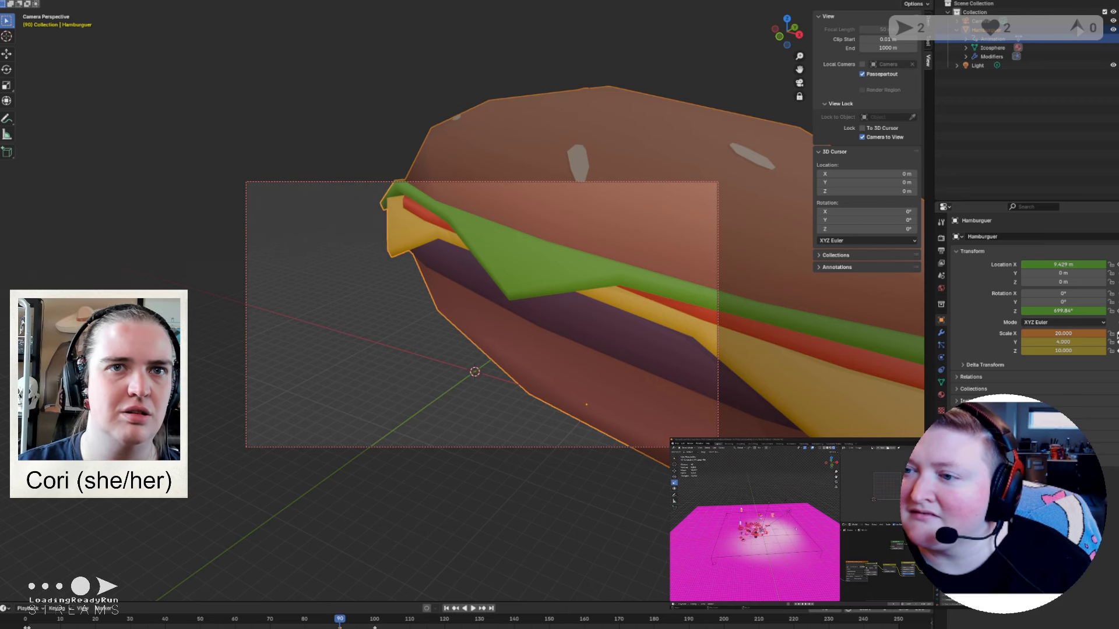
key(i)
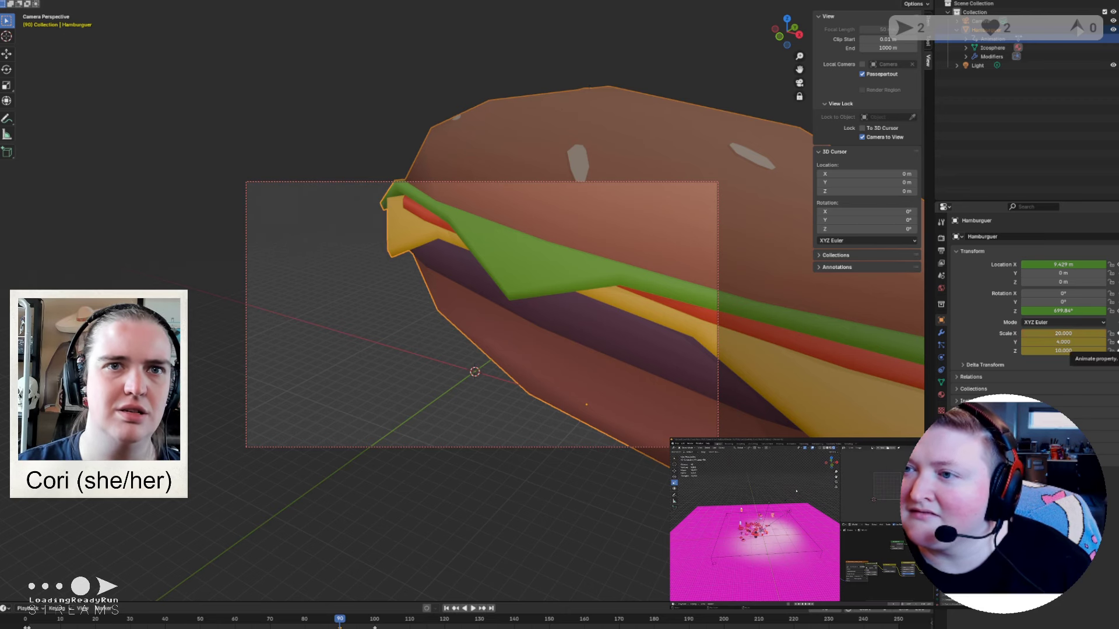
Step: Play the animation from the first frame to preview the widened hamburger, and stop it
click(447, 609)
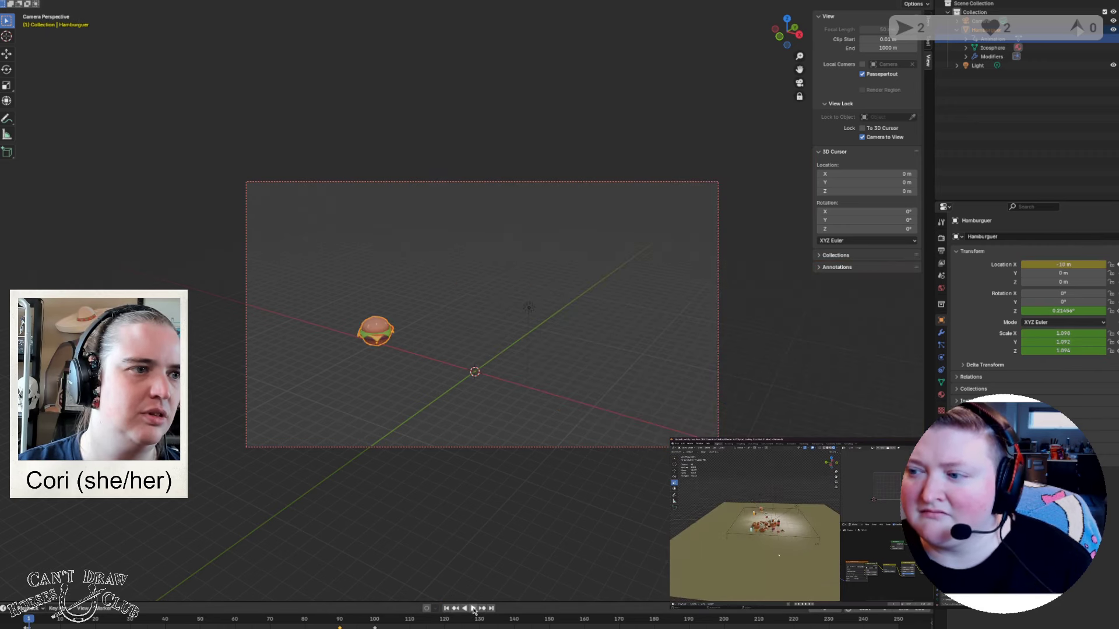
click(473, 609)
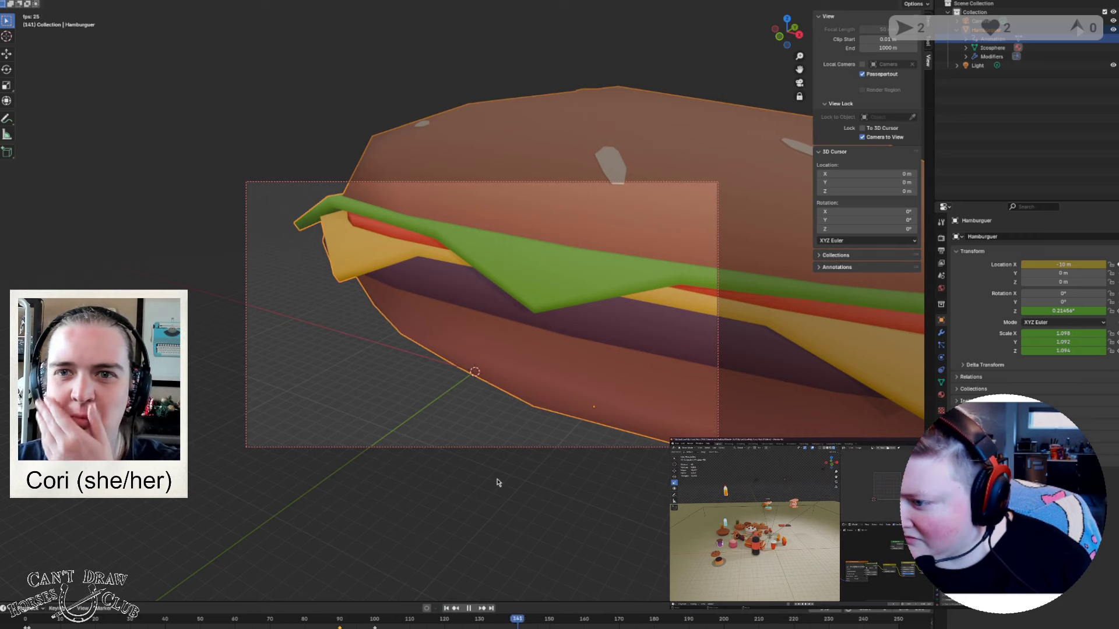
click(469, 609)
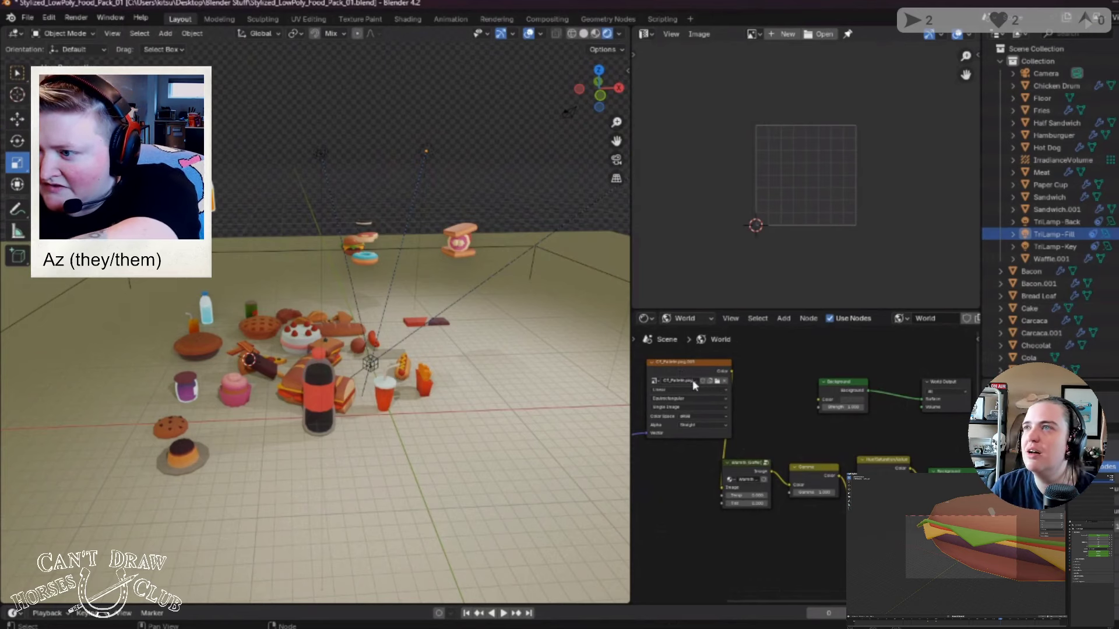
Step: Try unlinking the image from the world's environment texture node and creating a new image in its place
click(694, 362)
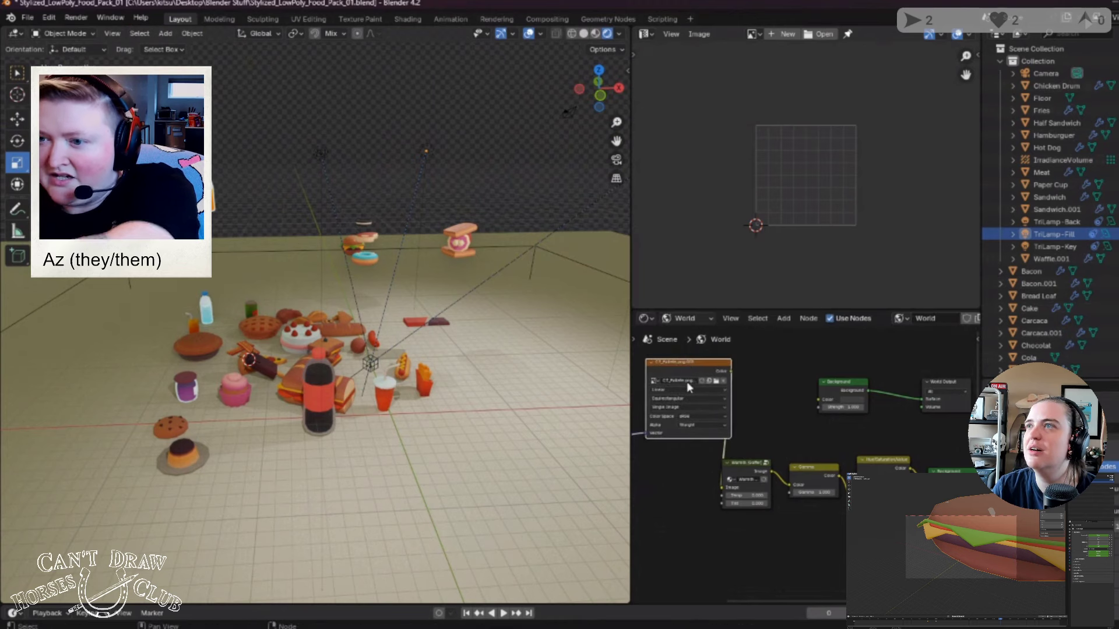
middle_drag(429, 442, 400, 457)
scroll(444, 453, down, 4)
scroll(431, 491, up, 5)
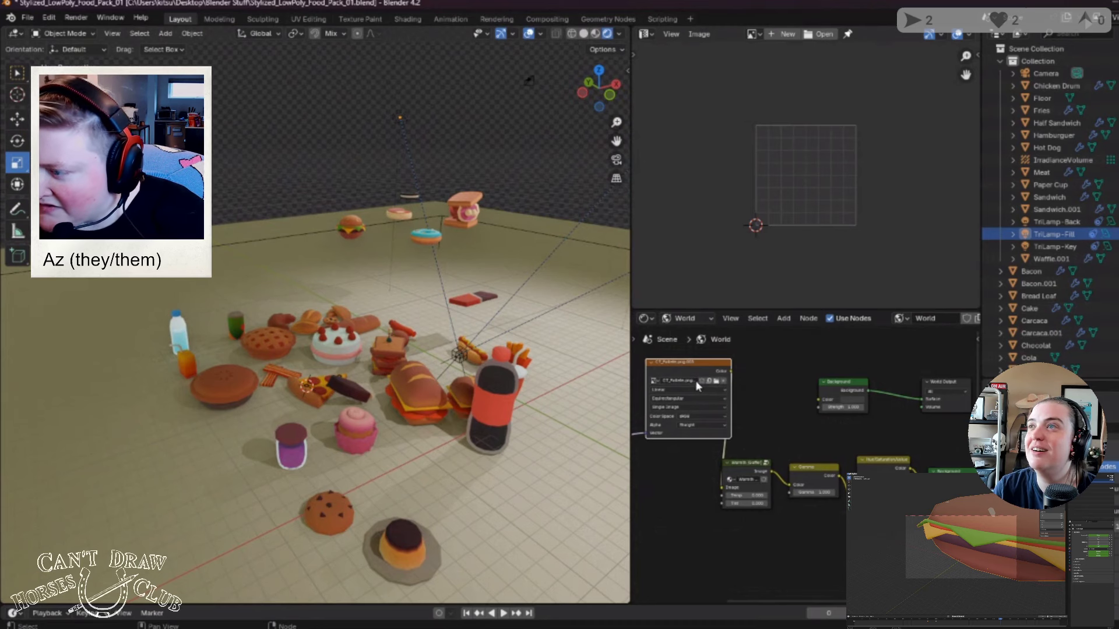
click(724, 381)
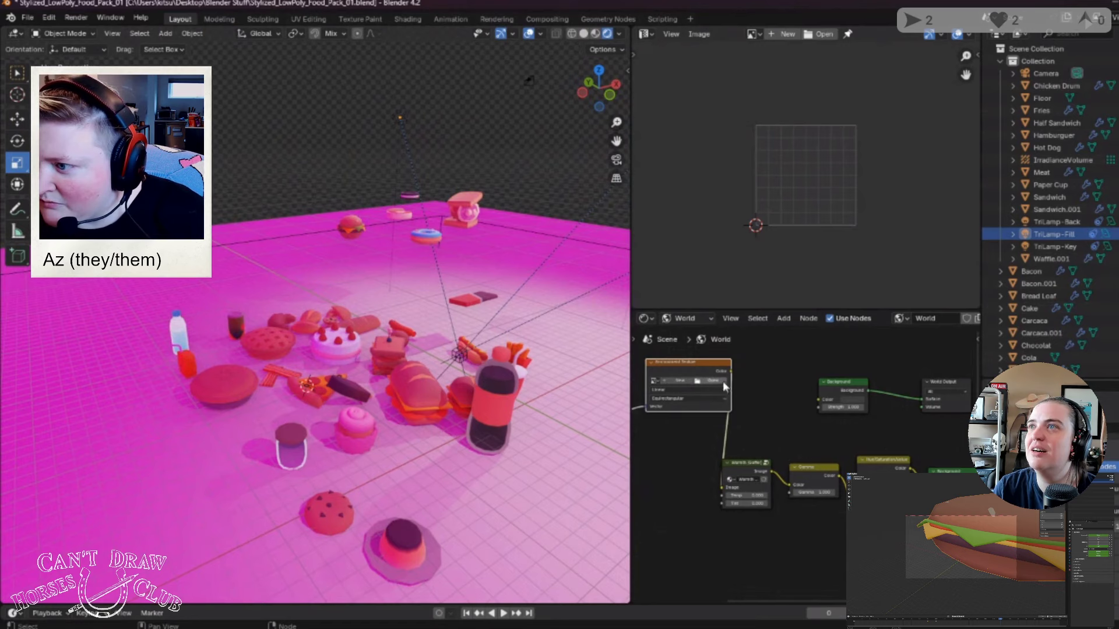
click(681, 379)
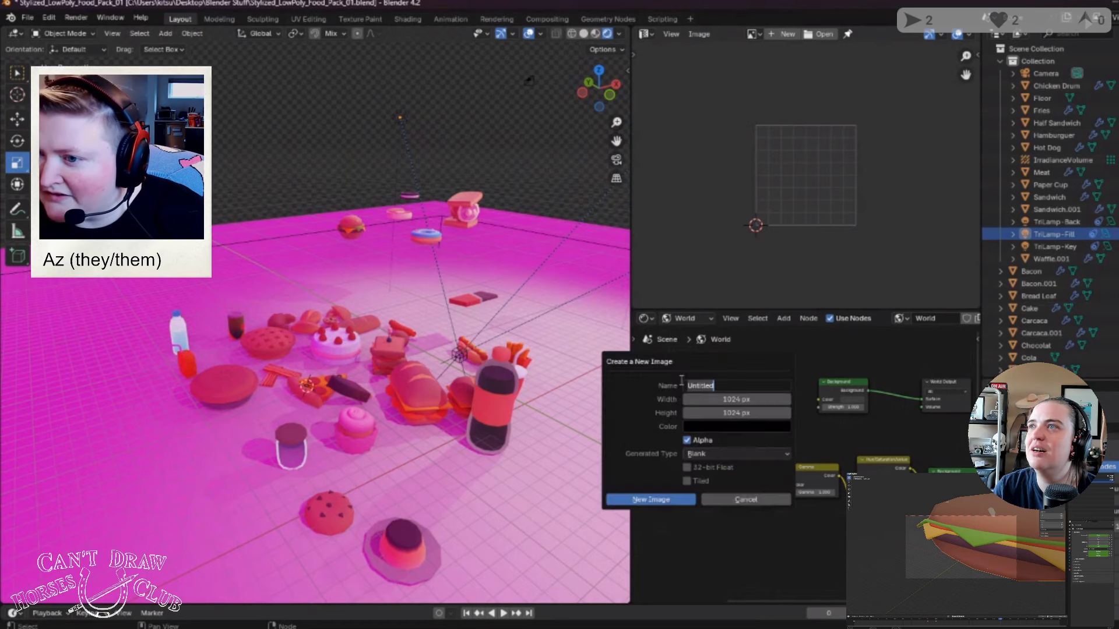
click(738, 501)
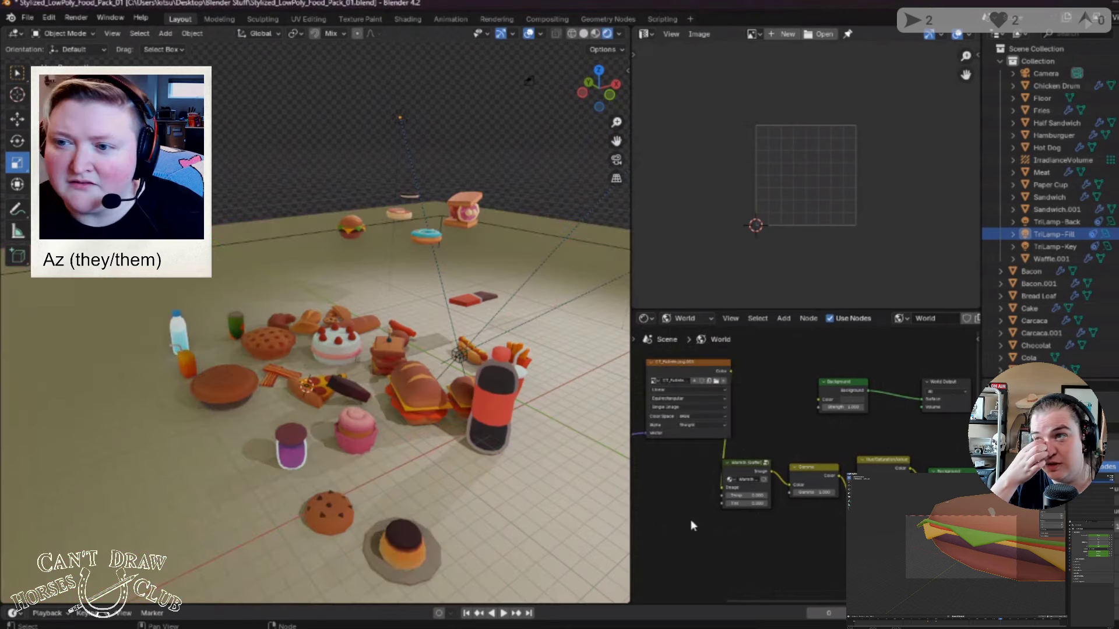
right_click(699, 363)
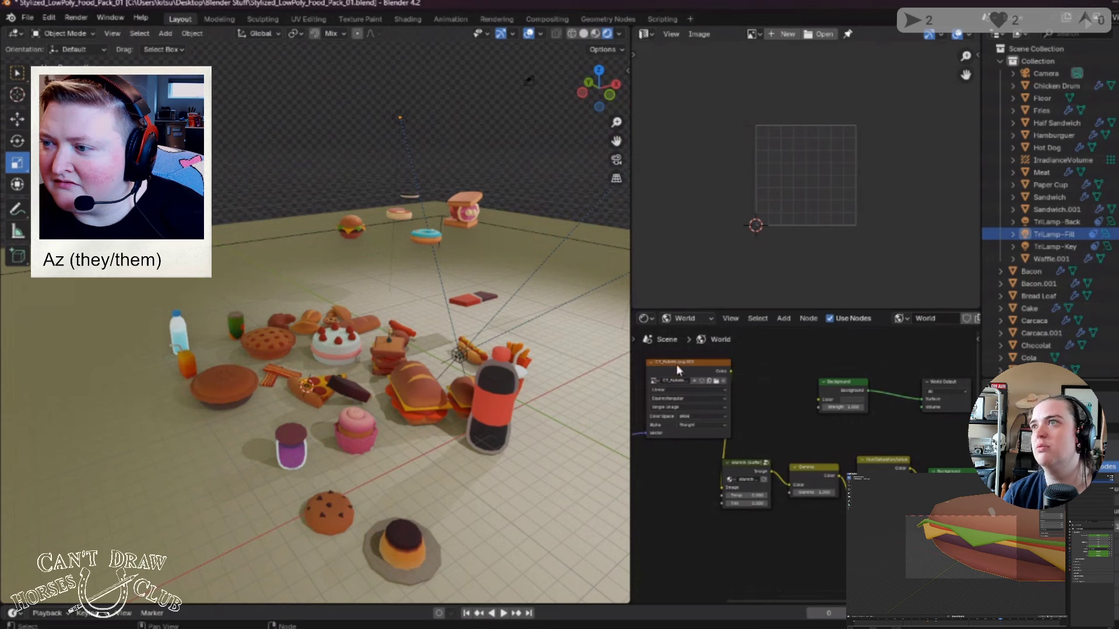
Step: Move the world's environment texture node closer to the Mapping node, and try cutting its Color output link
click(684, 362)
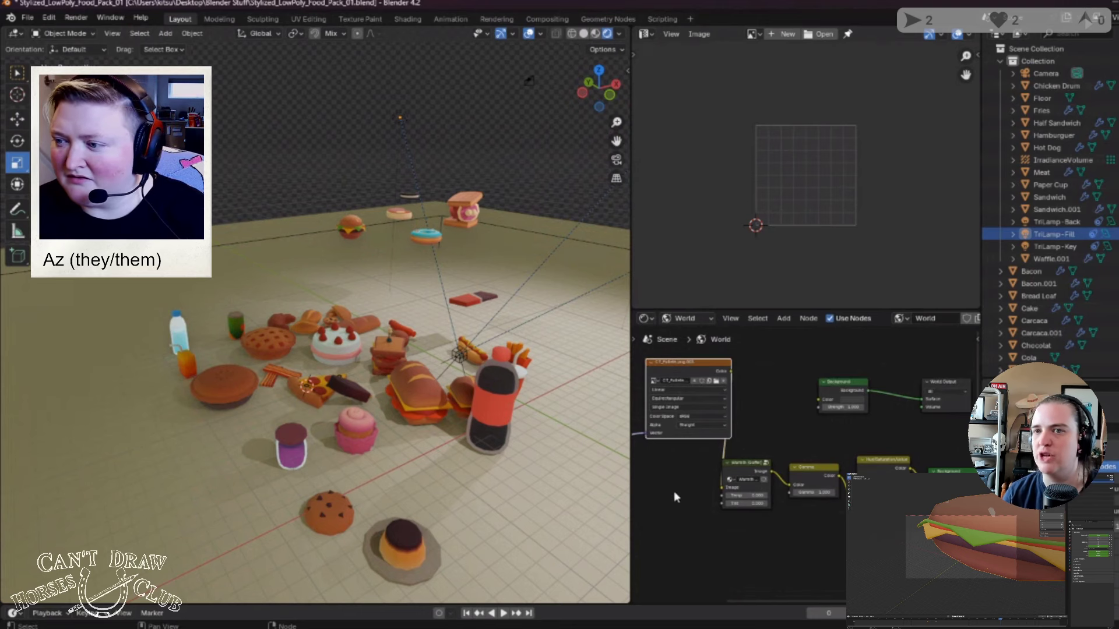
drag(773, 599, 720, 600)
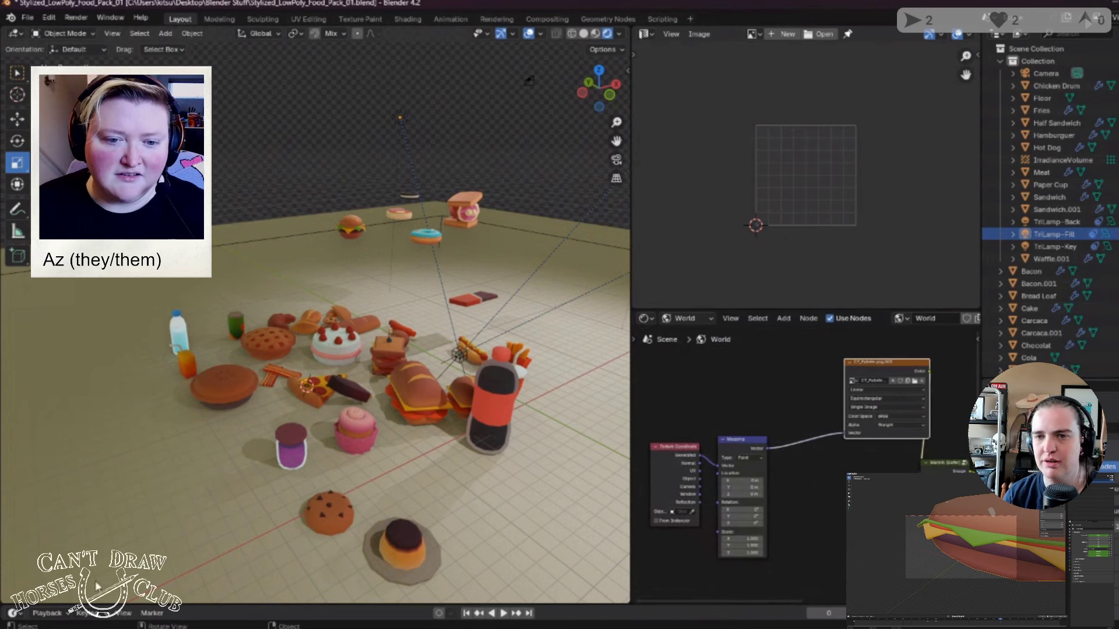
click(878, 368)
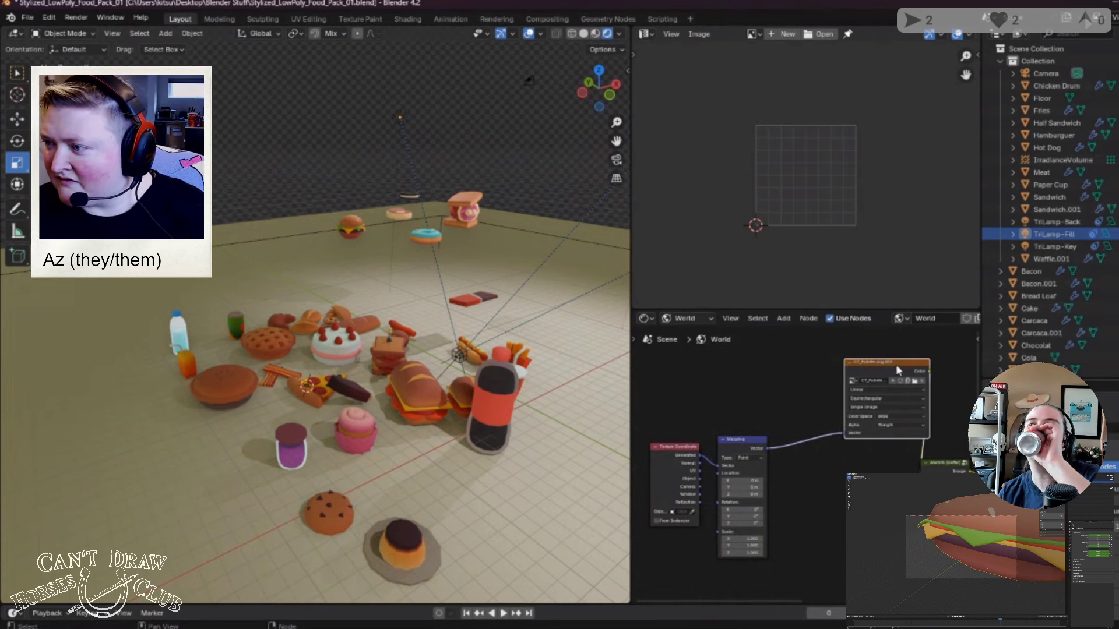
drag(884, 361, 857, 362)
drag(921, 495, 854, 495)
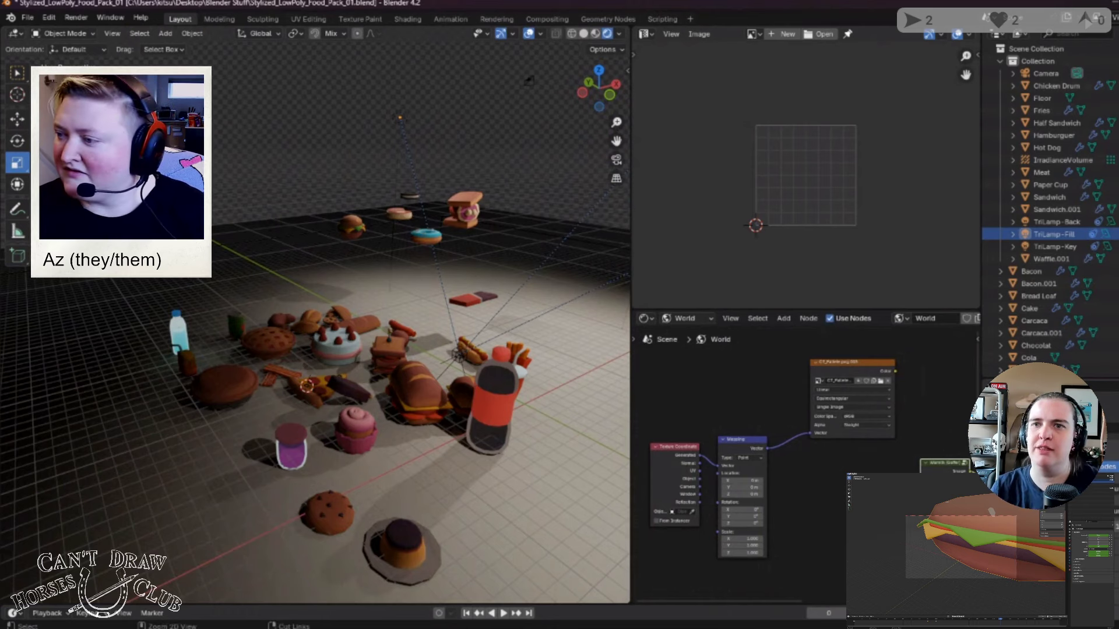
key(ctrl+z)
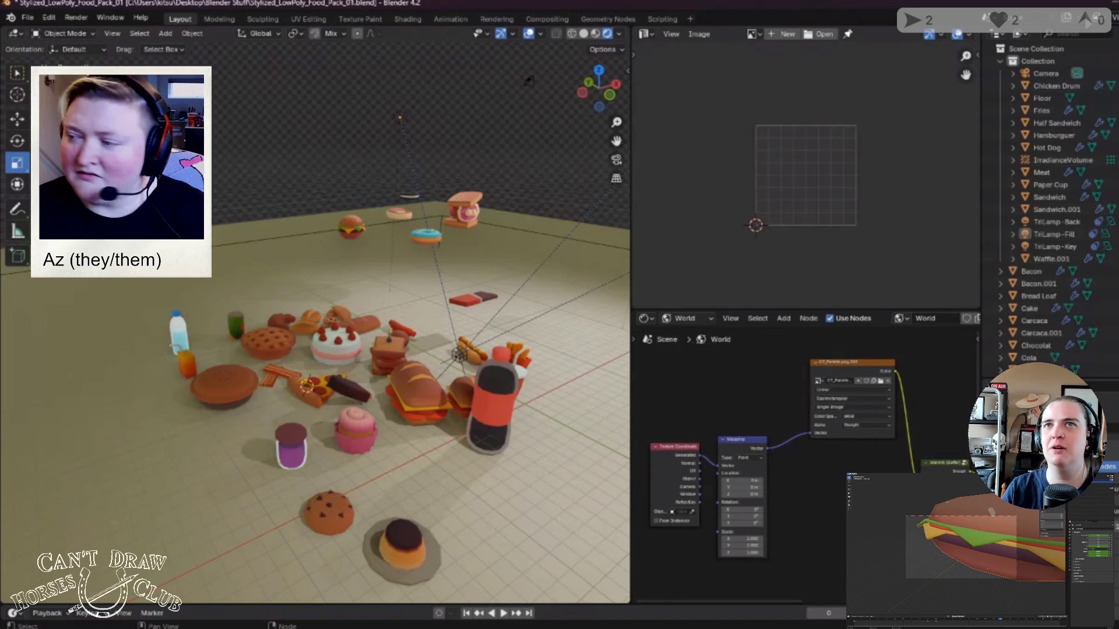
Step: Restore the previous environment image in the world's environment texture node
double_click(849, 380)
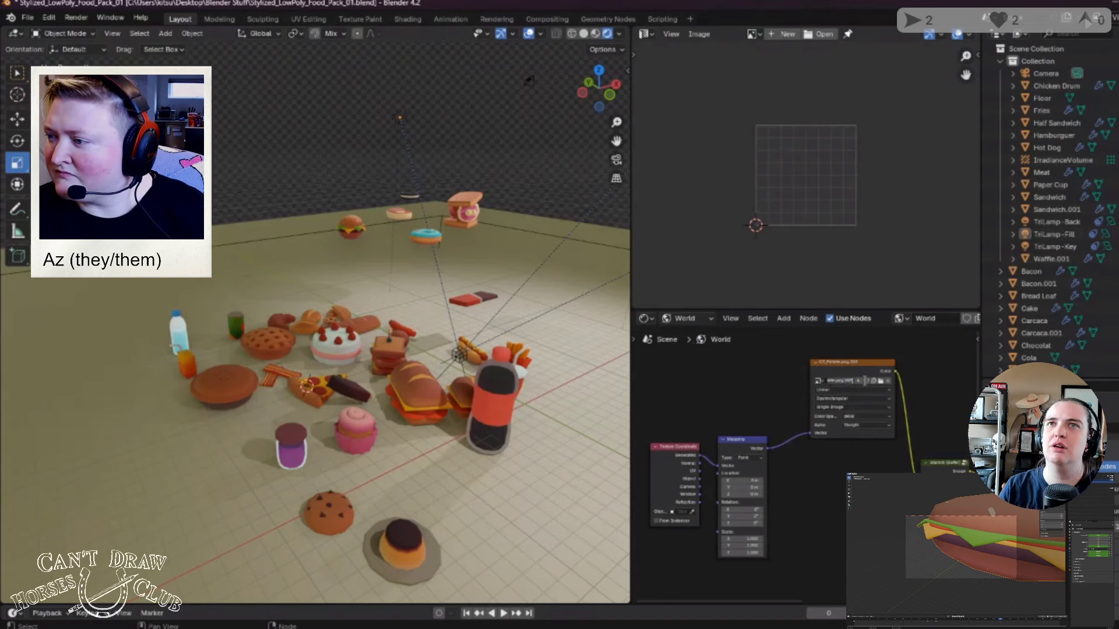
click(881, 381)
click(881, 382)
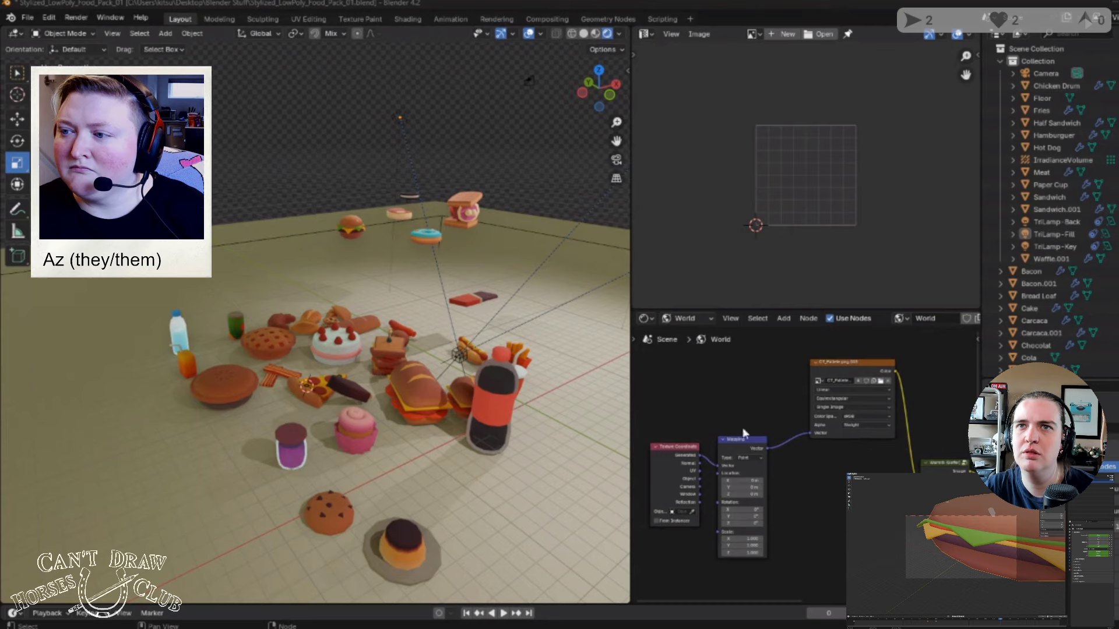
key(ctrl+z)
scroll(414, 474, down, 2)
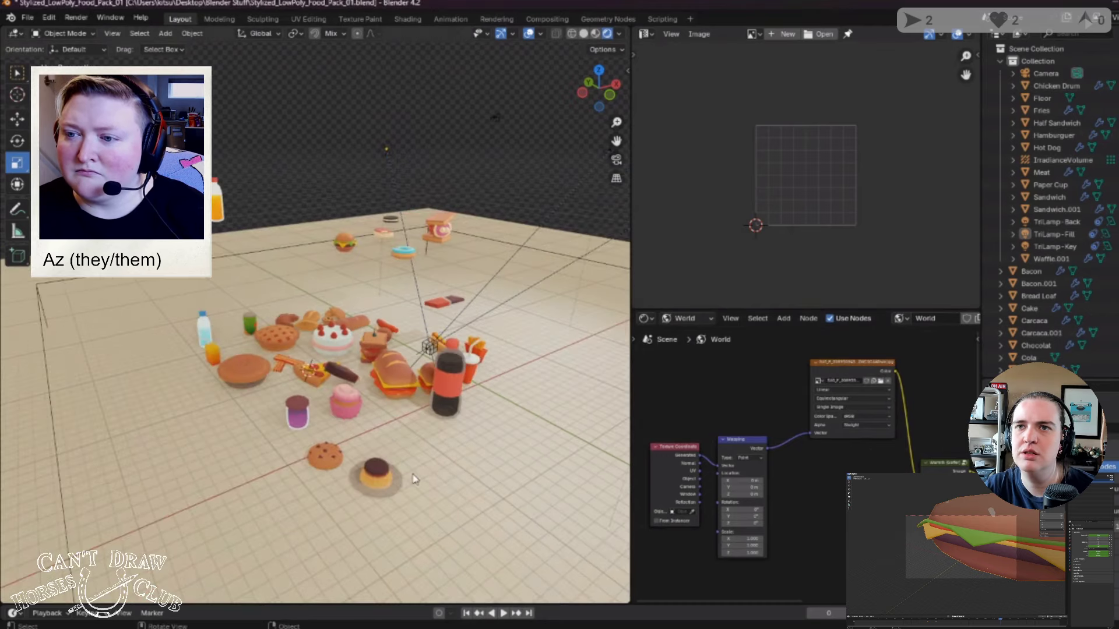
Step: Widen the 3D viewport across the editors beside it and inspect the lit food models from another side
middle_drag(402, 477, 568, 318)
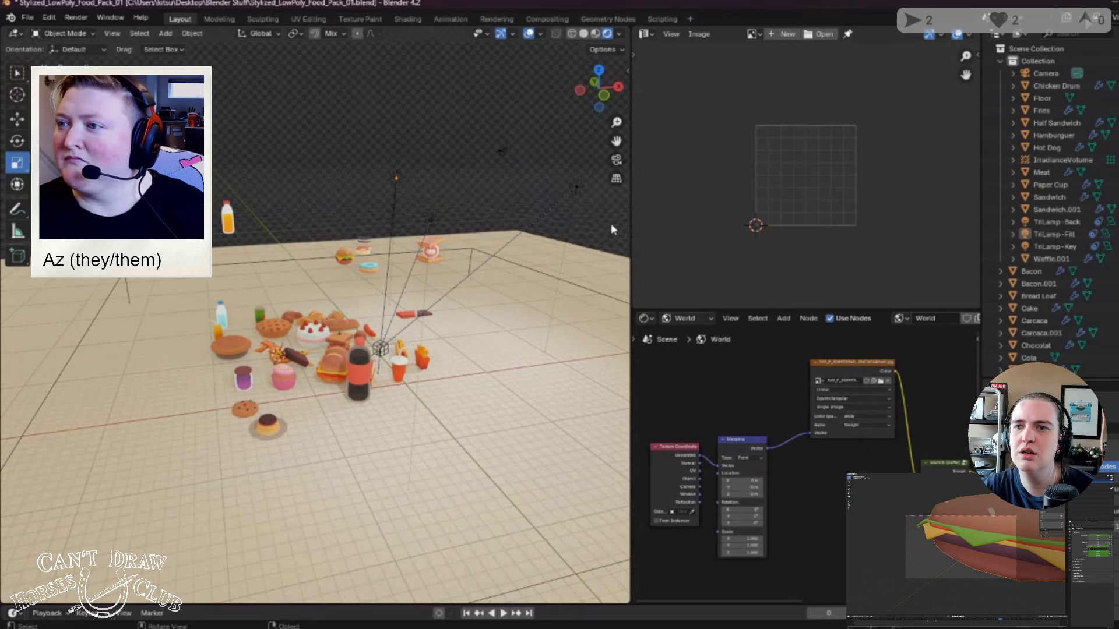
drag(628, 222, 876, 223)
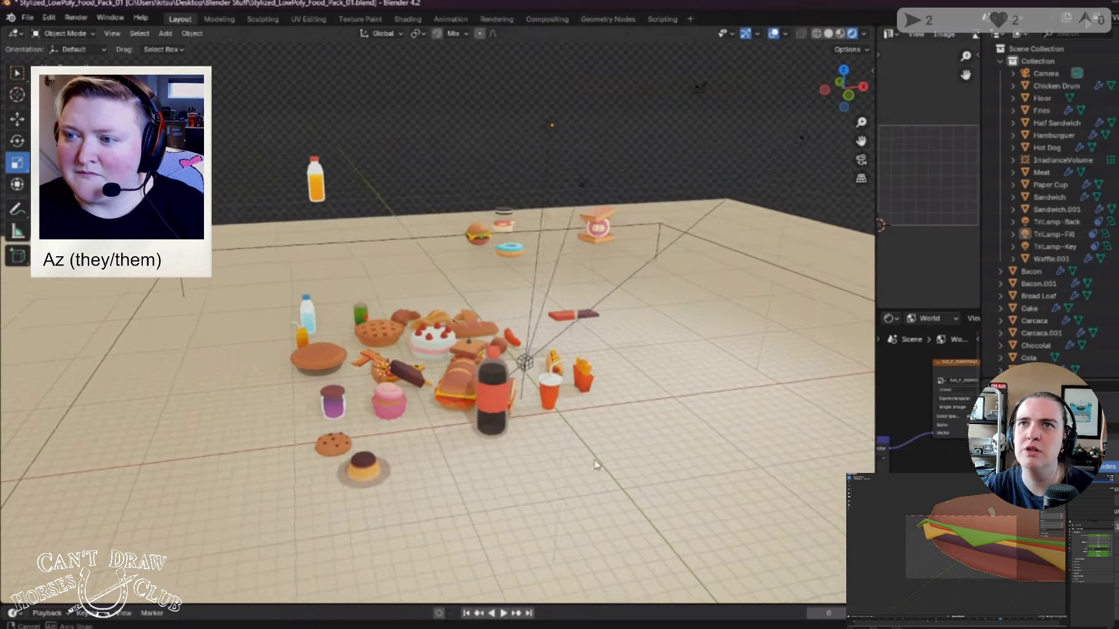
scroll(513, 481, up, 4)
middle_drag(450, 460, 380, 476)
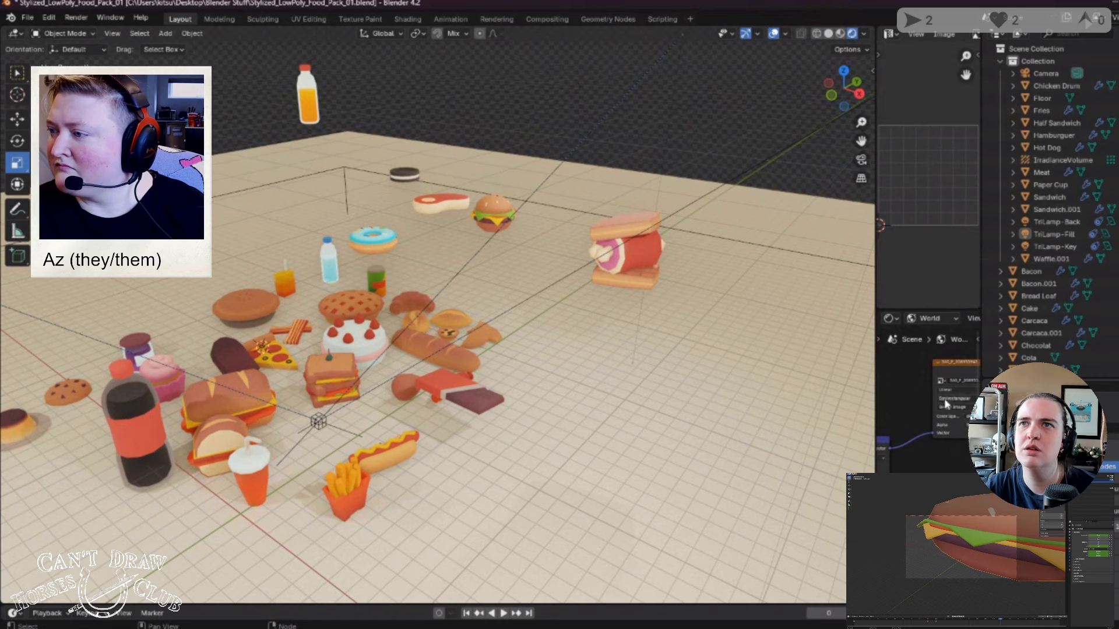
drag(978, 64, 940, 64)
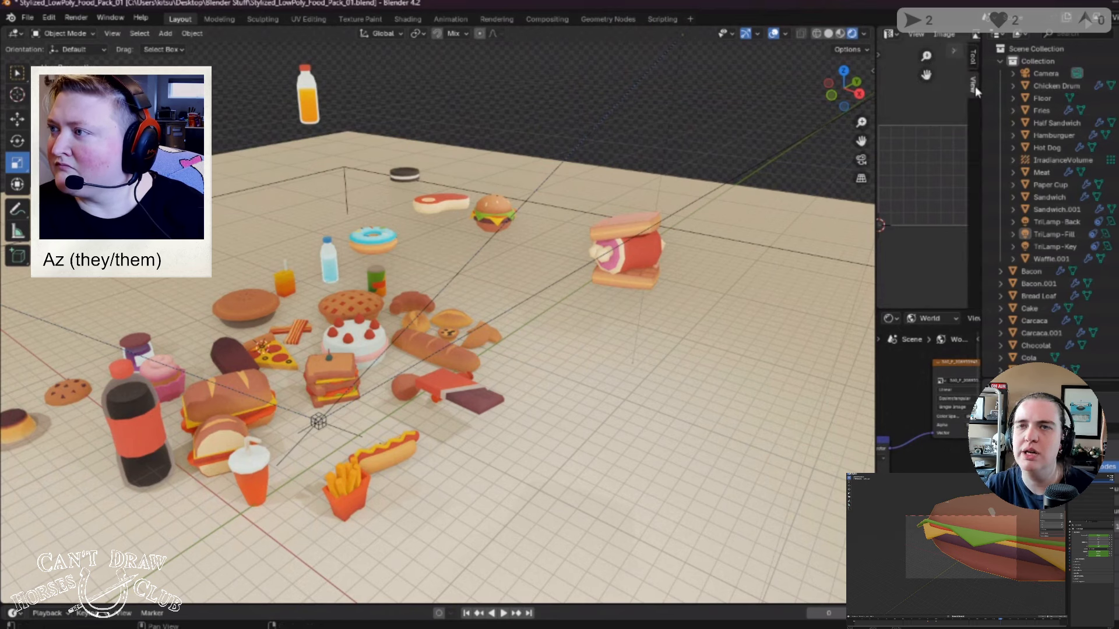
click(970, 62)
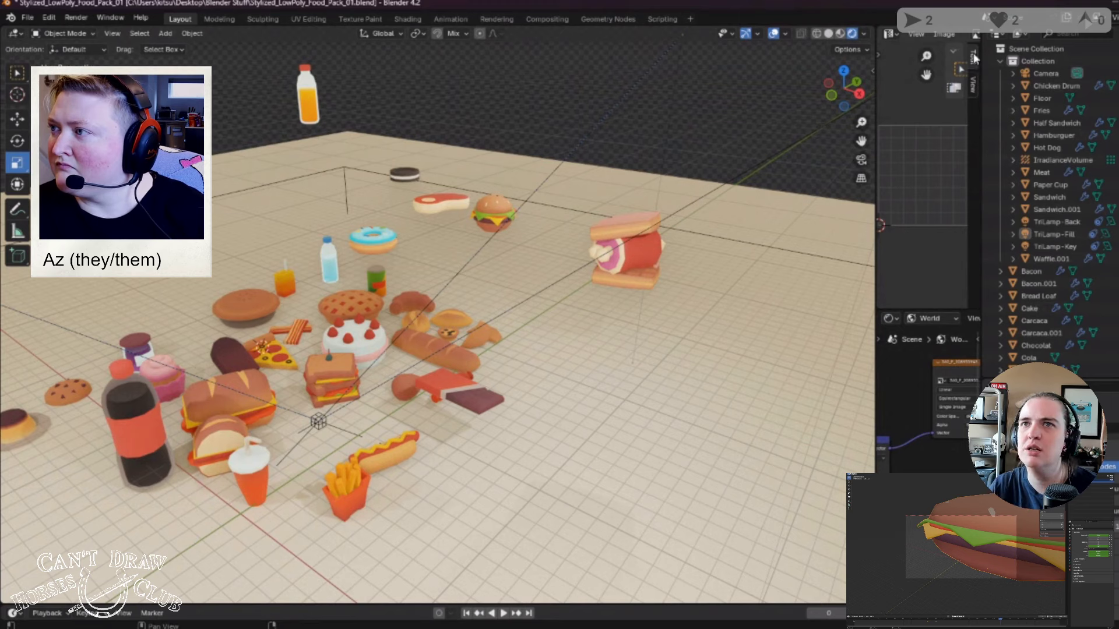
key(n)
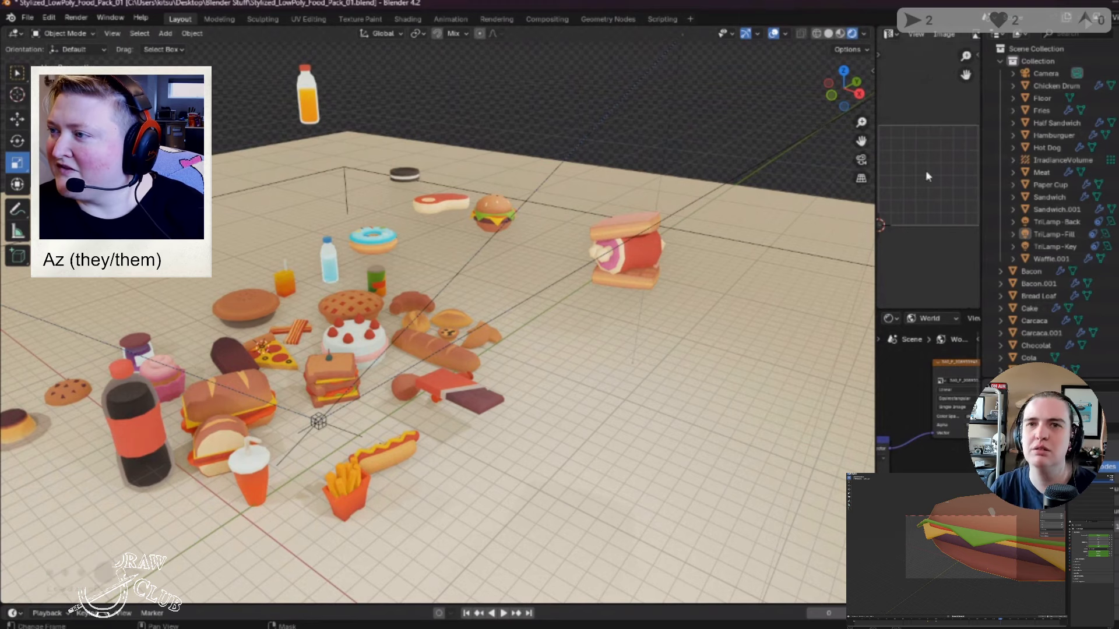
Step: Look through the scene camera to check how the food models are framed
click(863, 162)
middle_drag(561, 493, 555, 503)
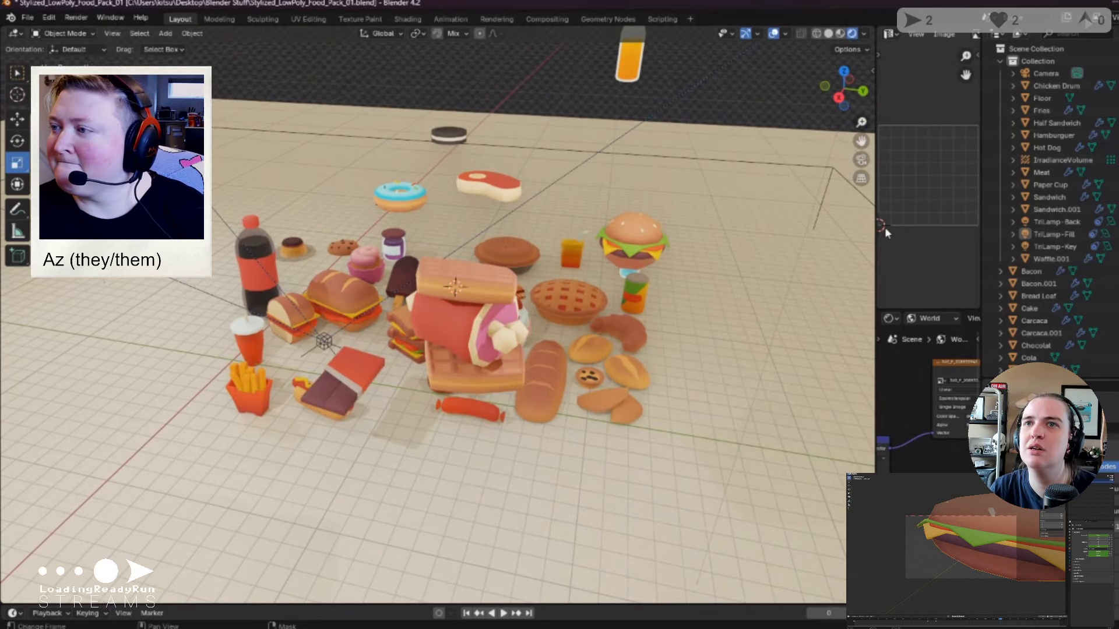
click(862, 160)
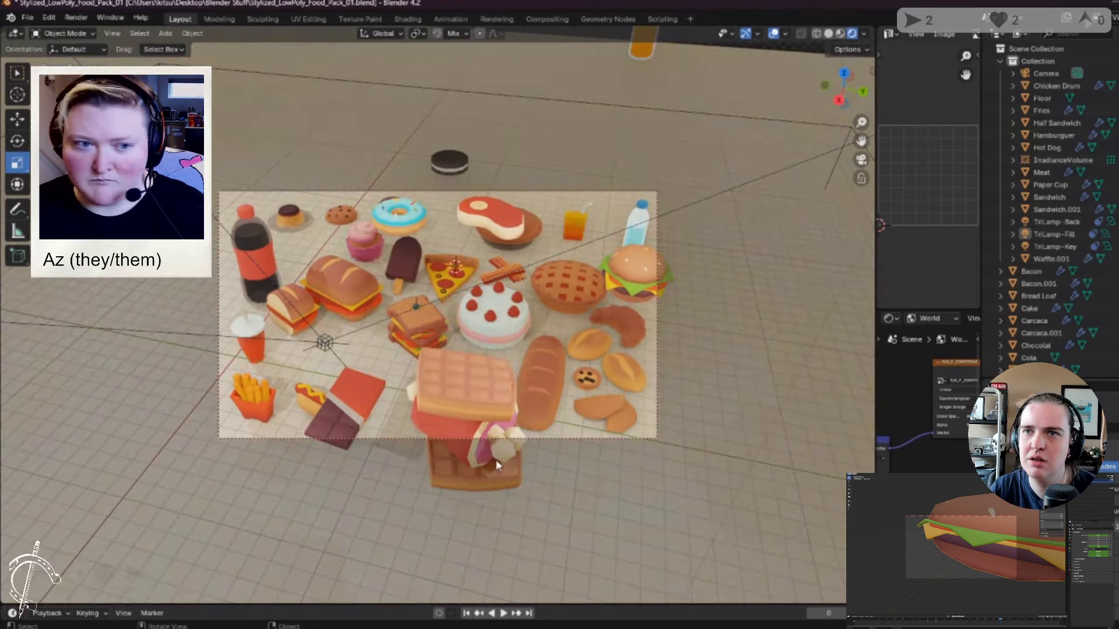
scroll(435, 405, down, 1)
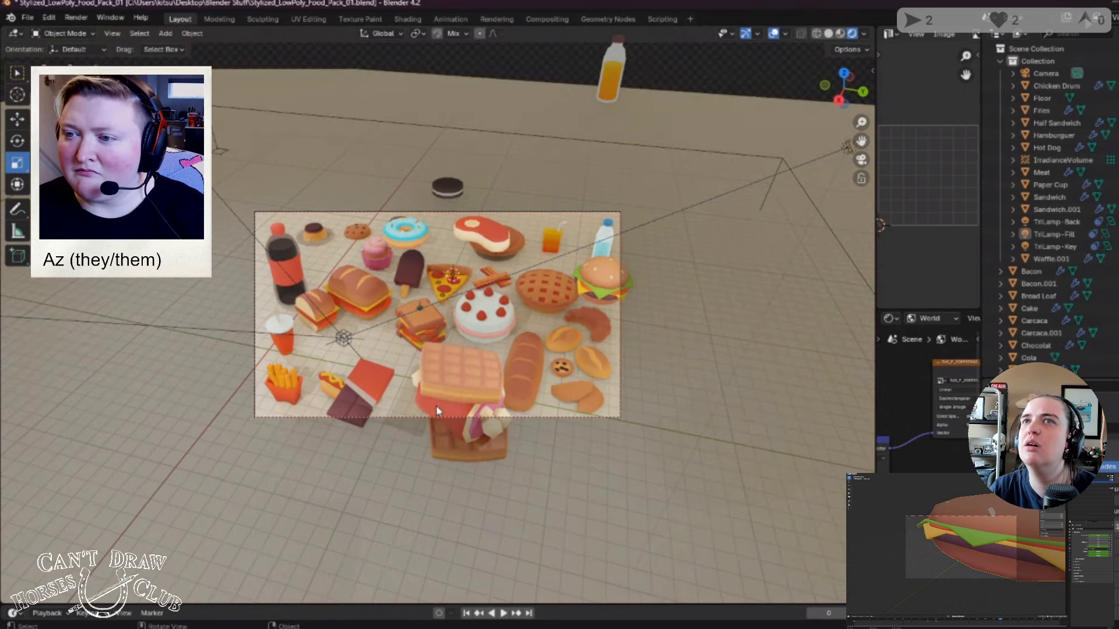
scroll(436, 405, down, 1)
scroll(436, 404, up, 2)
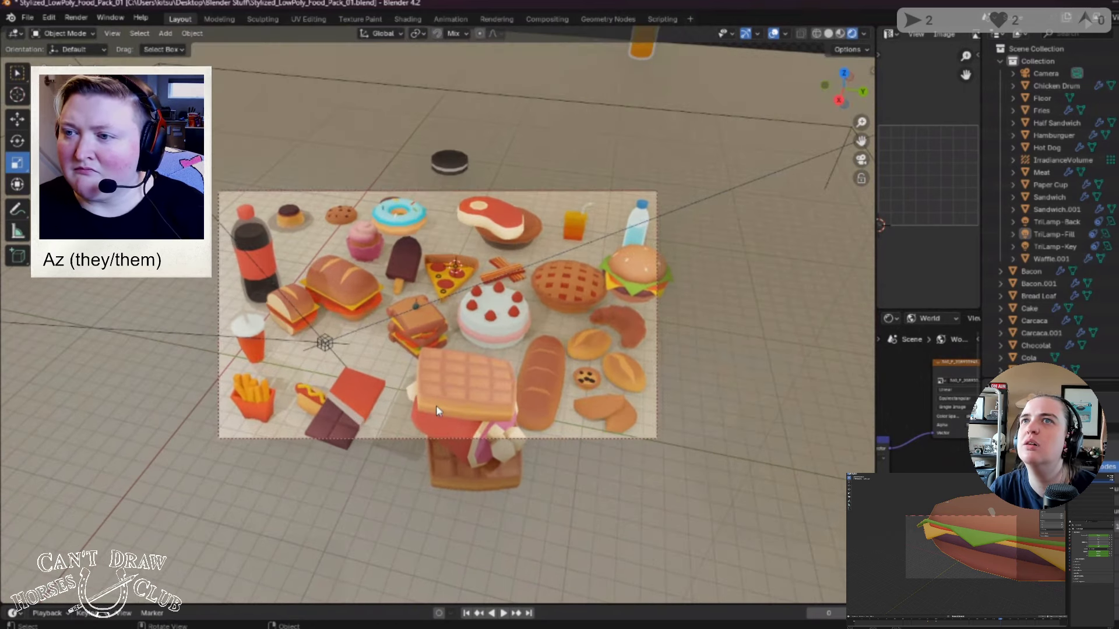
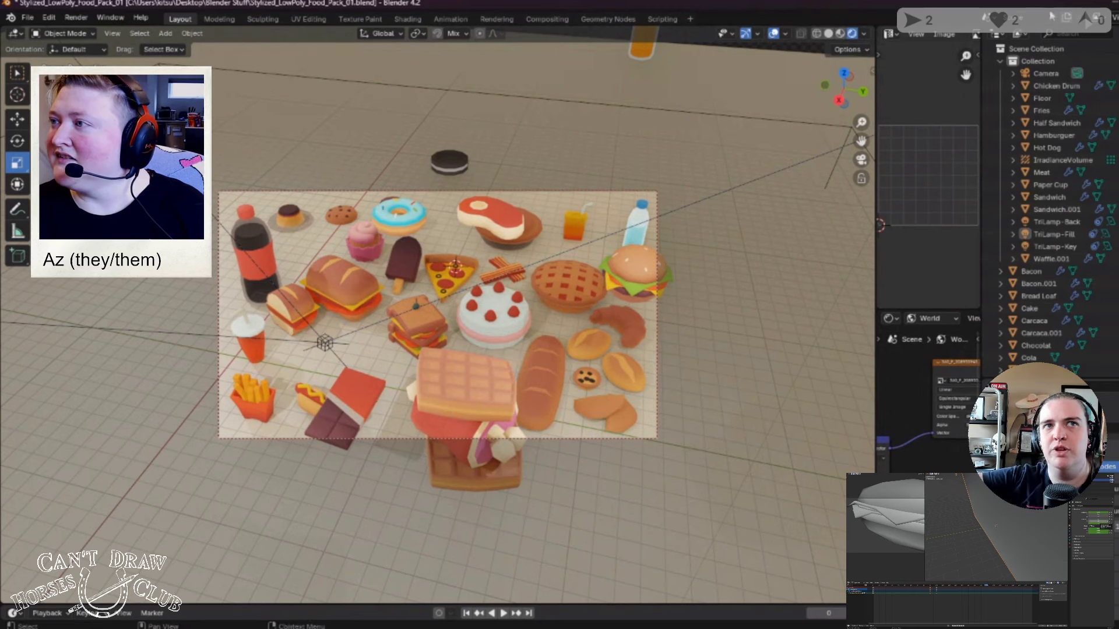
Step: Display the 3D viewport's View Lock settings in a narrow sidebar and tilt the locked camera view of the food models
click(979, 53)
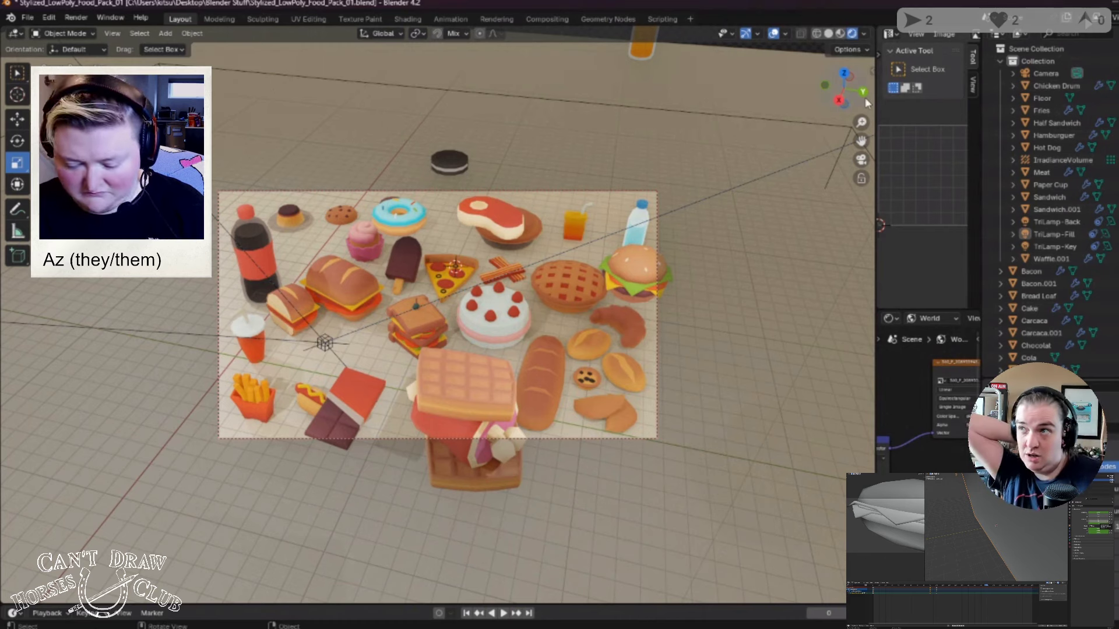
key(n)
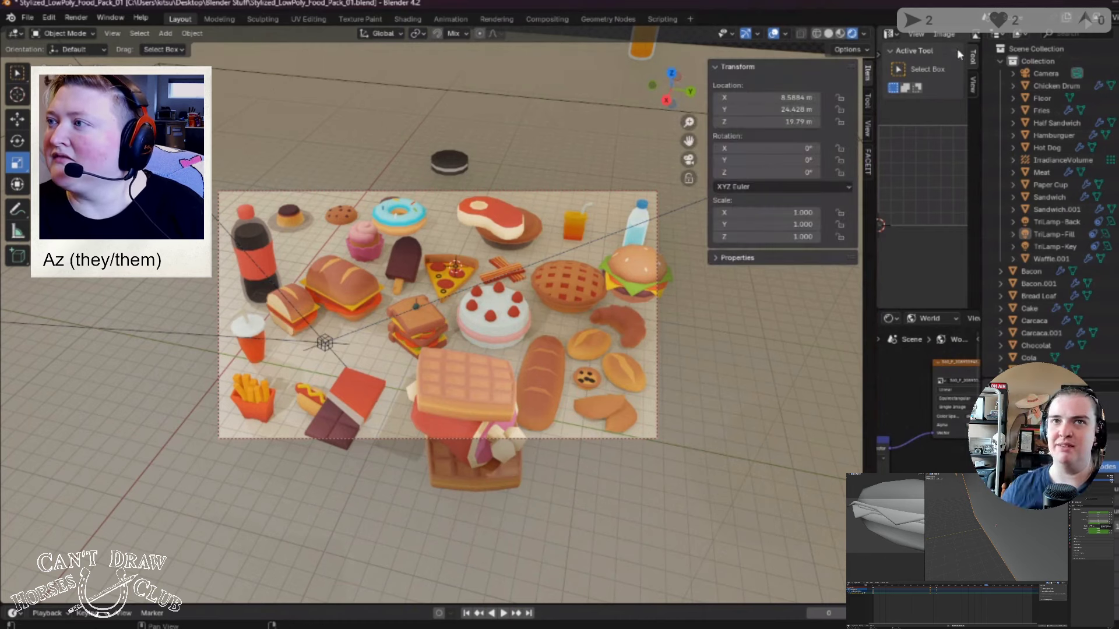
key(n)
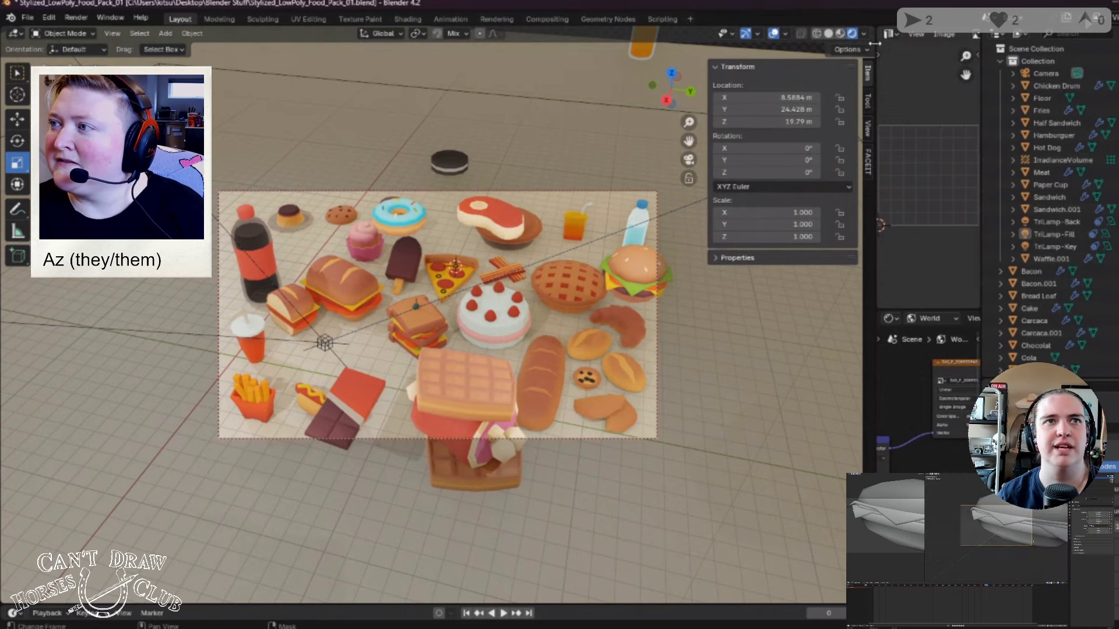
drag(876, 55, 839, 46)
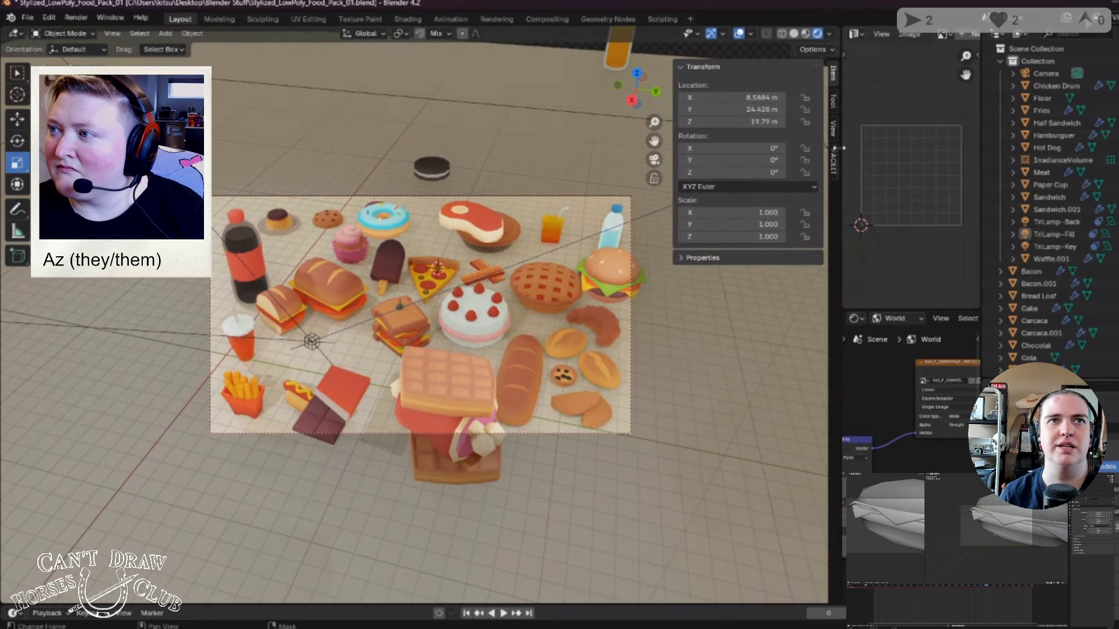
click(833, 103)
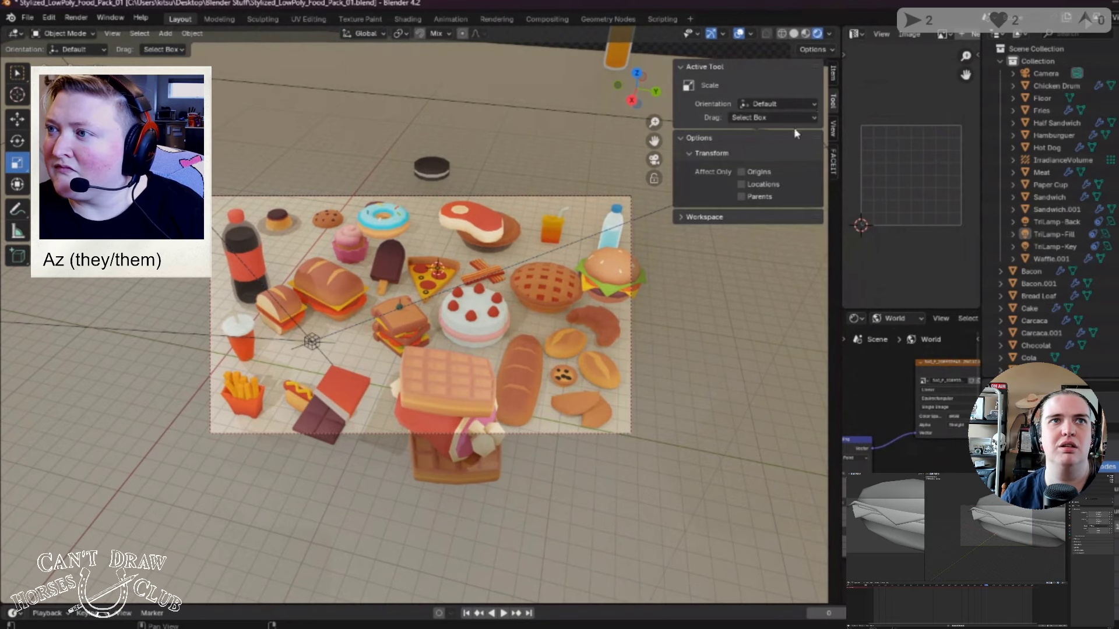
click(834, 128)
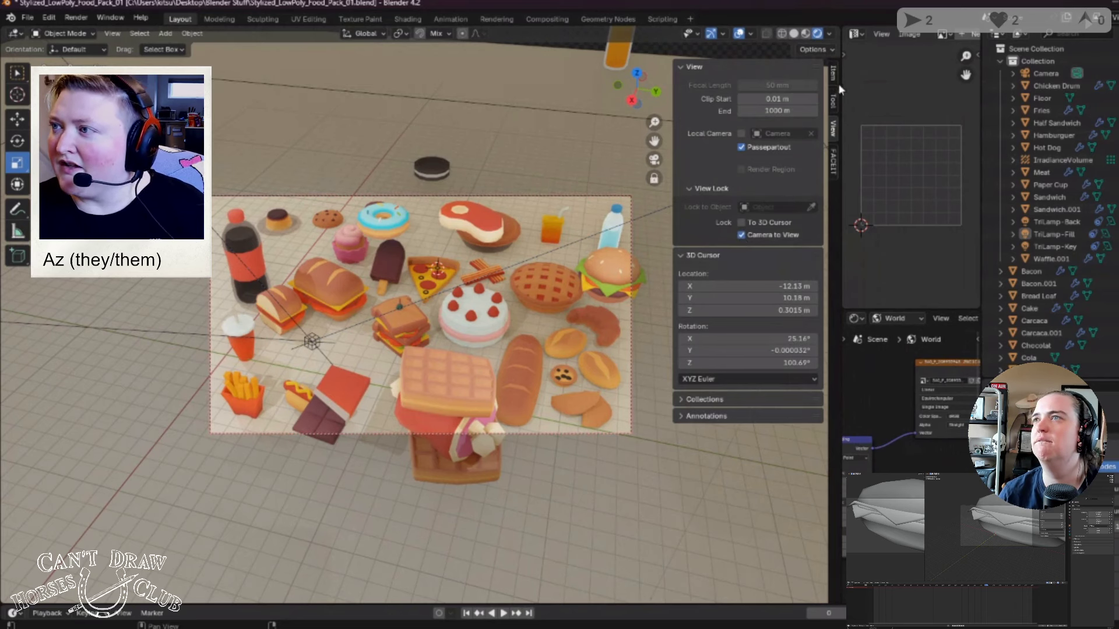
drag(672, 79, 756, 82)
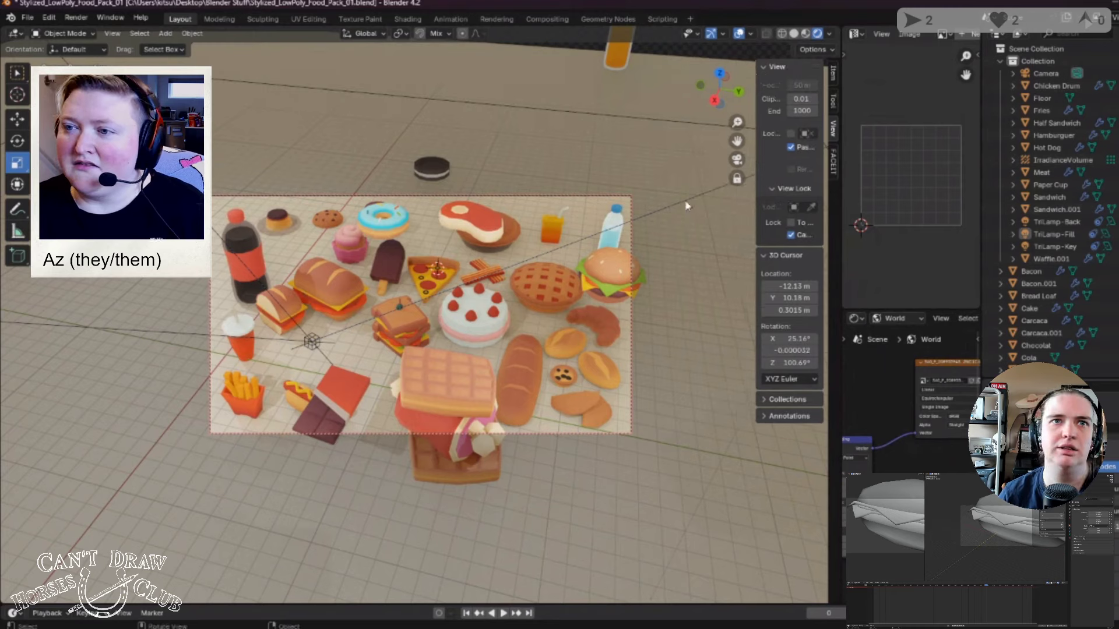
middle_drag(448, 343, 447, 325)
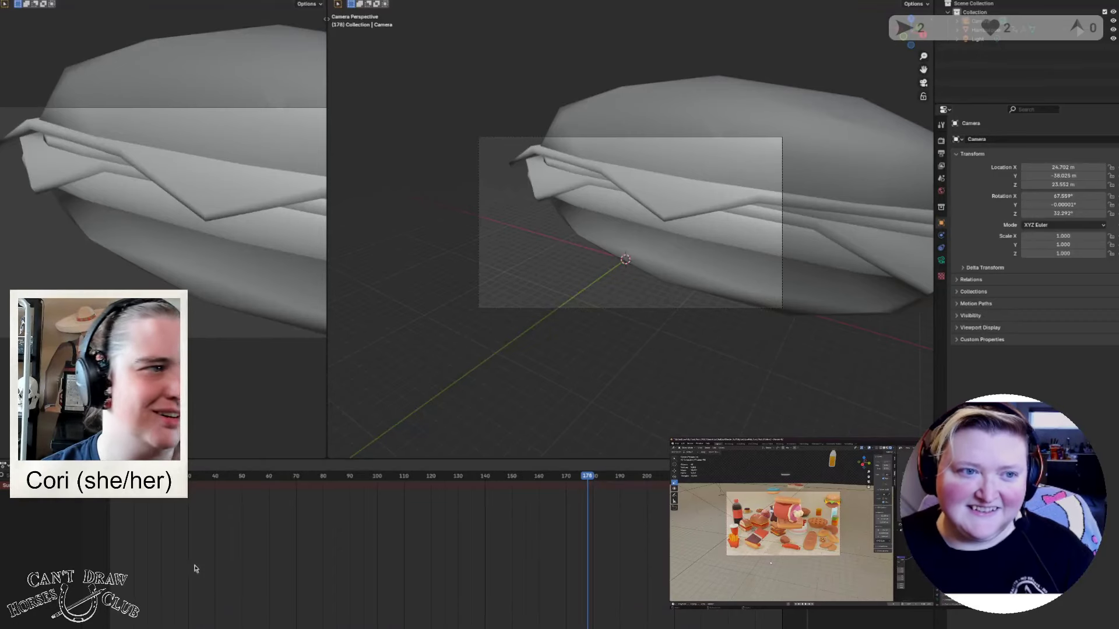
Step: Select the hamburger, expand its Object Transforms channels in the Dope Sheet and scrub back to the start of the animation
click(987, 31)
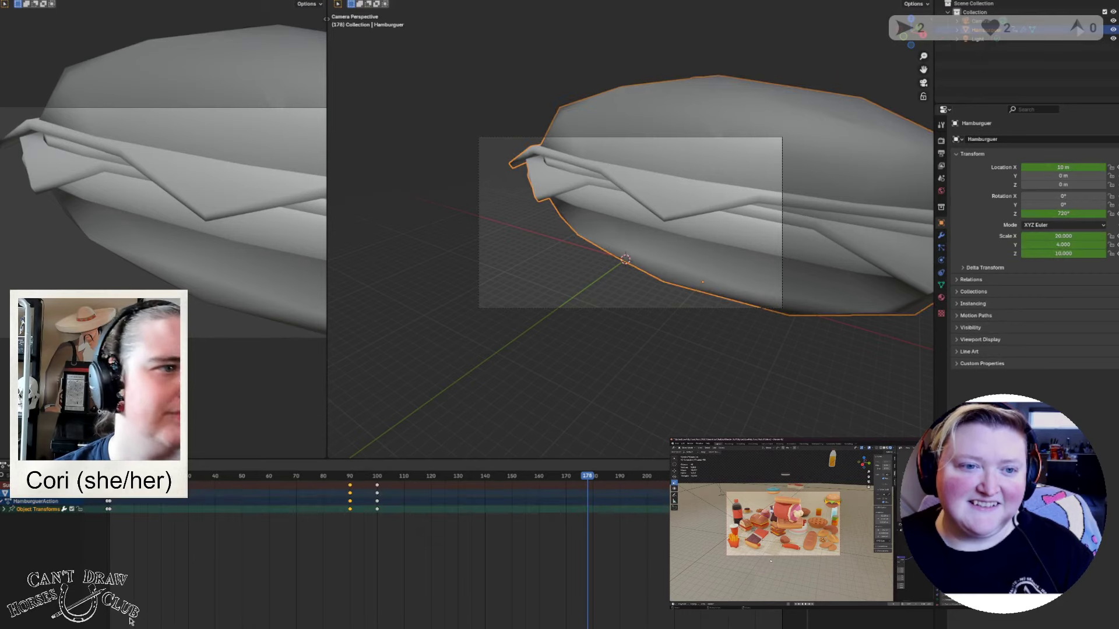
click(5, 510)
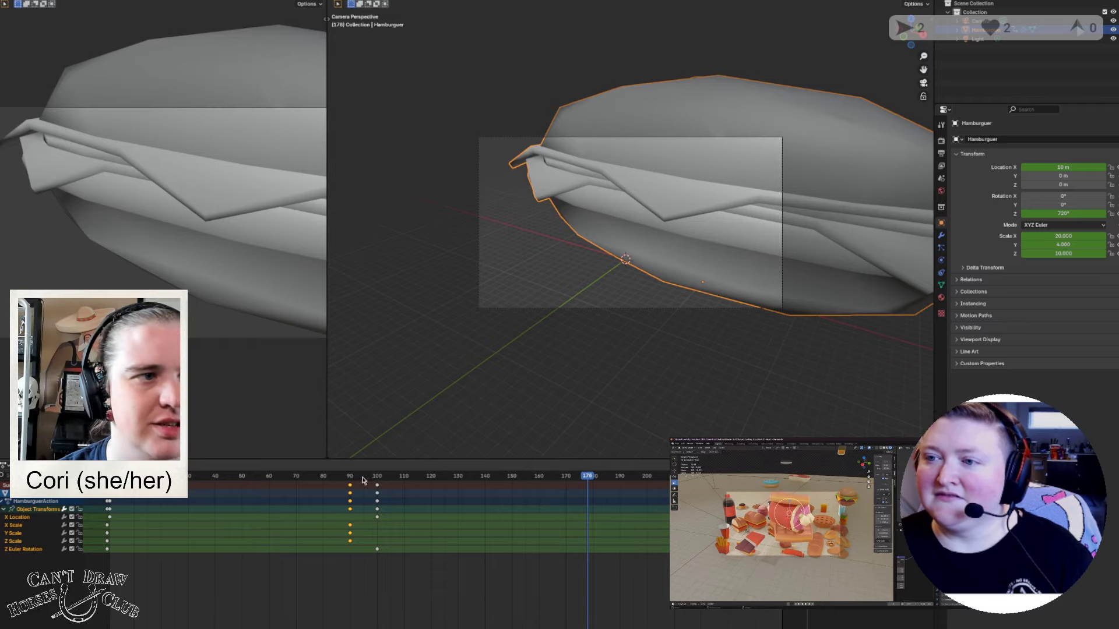
drag(364, 479, 106, 495)
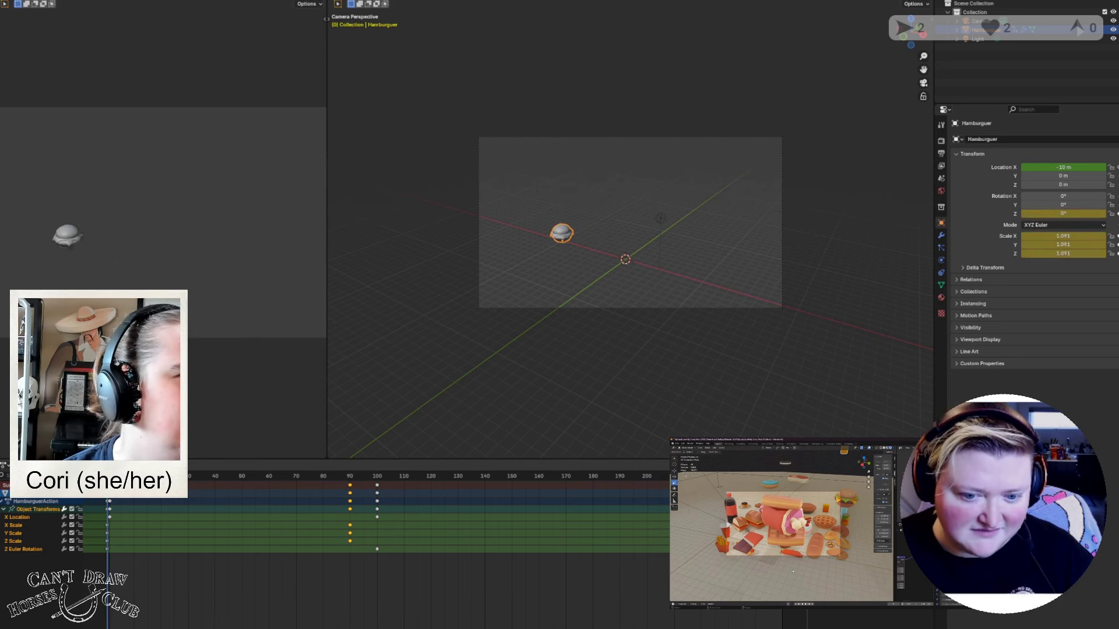
click(40, 466)
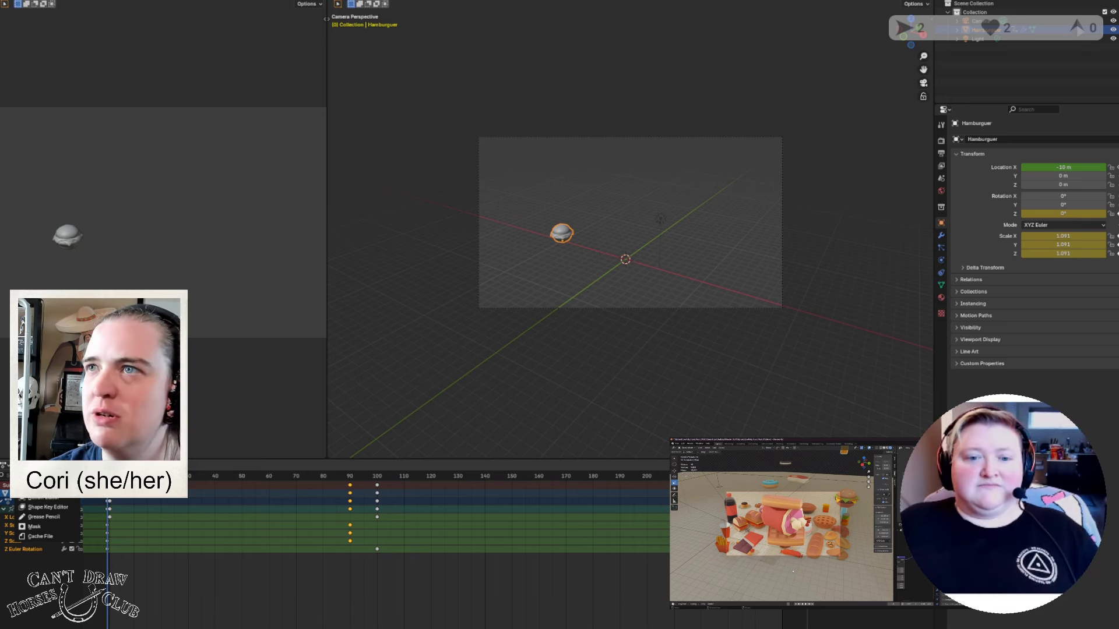
key(Escape)
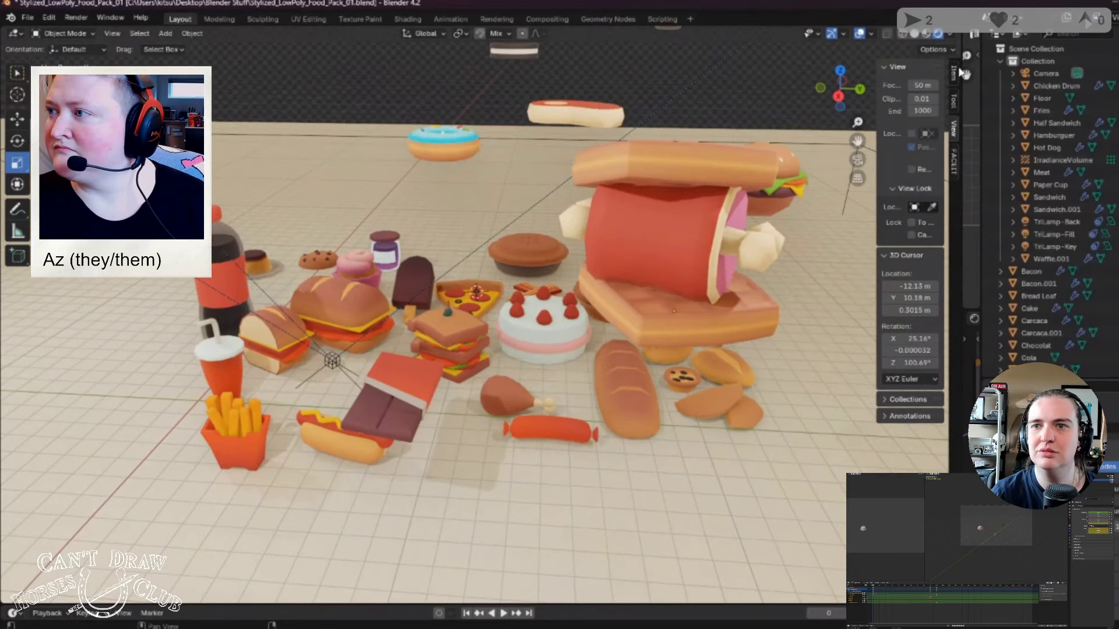
Step: Narrow the viewport sidebar further and inspect the layout of the food models, lights and camera from a distance and from above
drag(877, 105, 913, 107)
scroll(751, 412, down, 8)
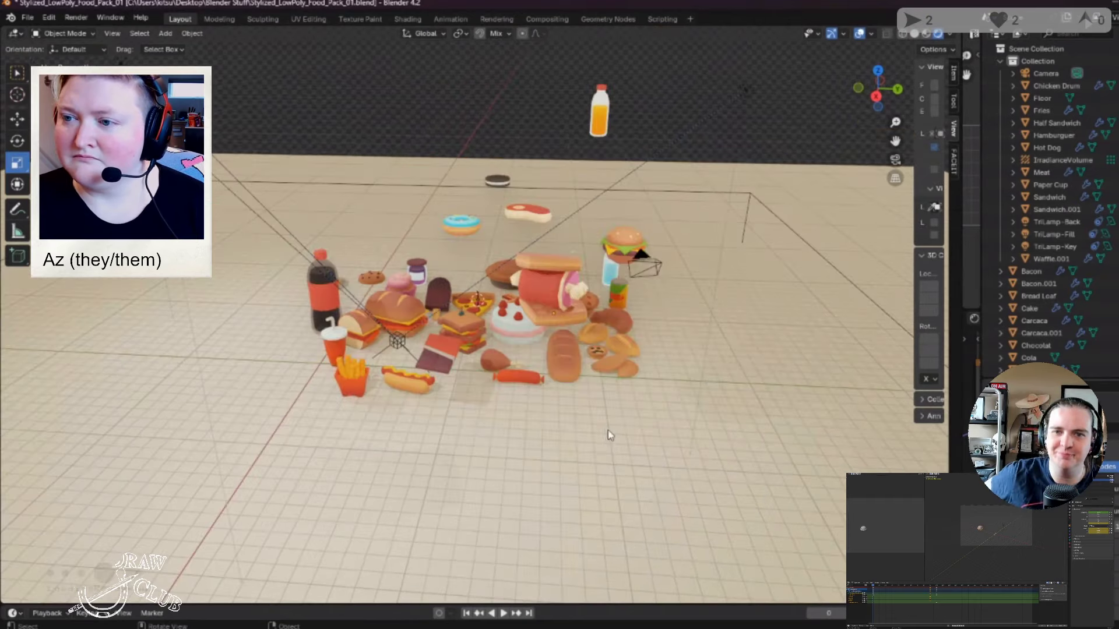
middle_drag(524, 464, 526, 493)
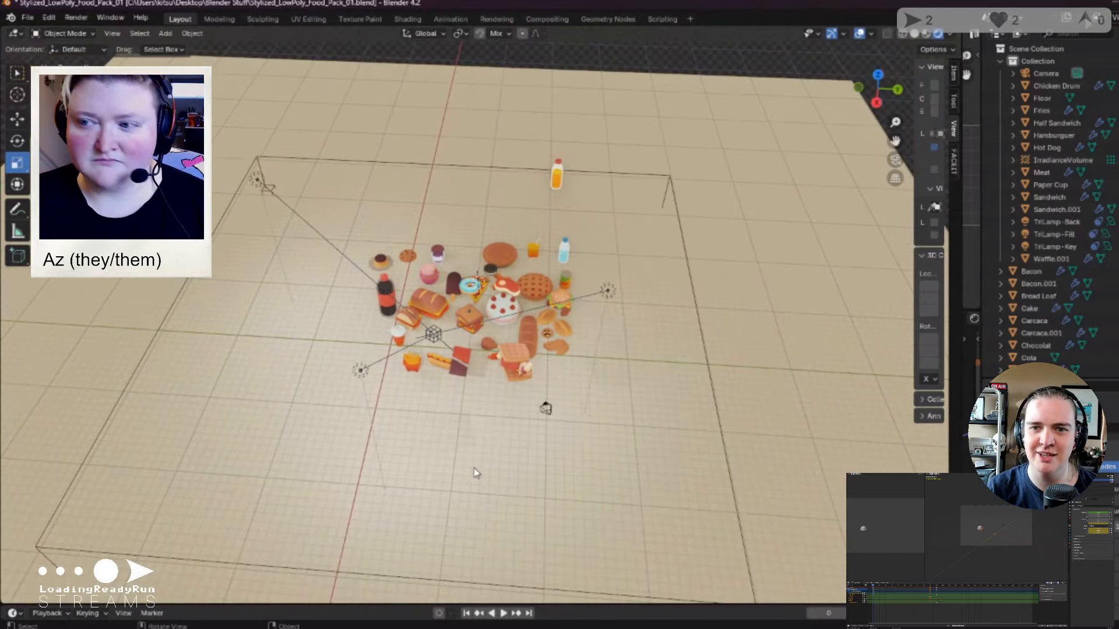
mouse_move(475, 470)
middle_down()
mouse_move(462, 447)
mouse_move(461, 457)
middle_up()
scroll(475, 444, up, 1)
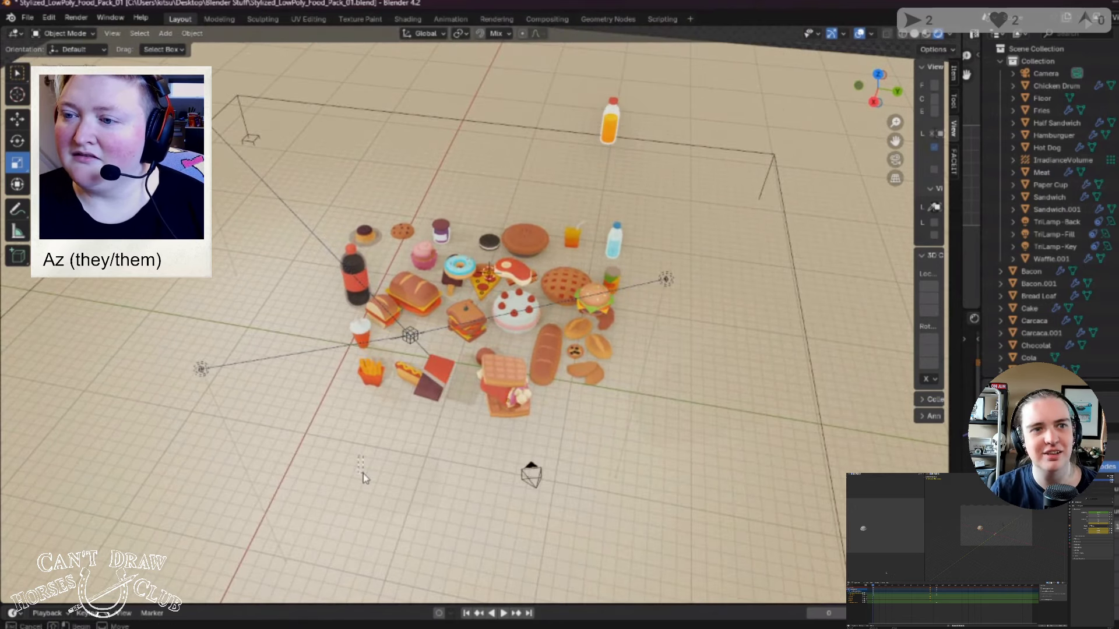
middle_drag(363, 474, 367, 466)
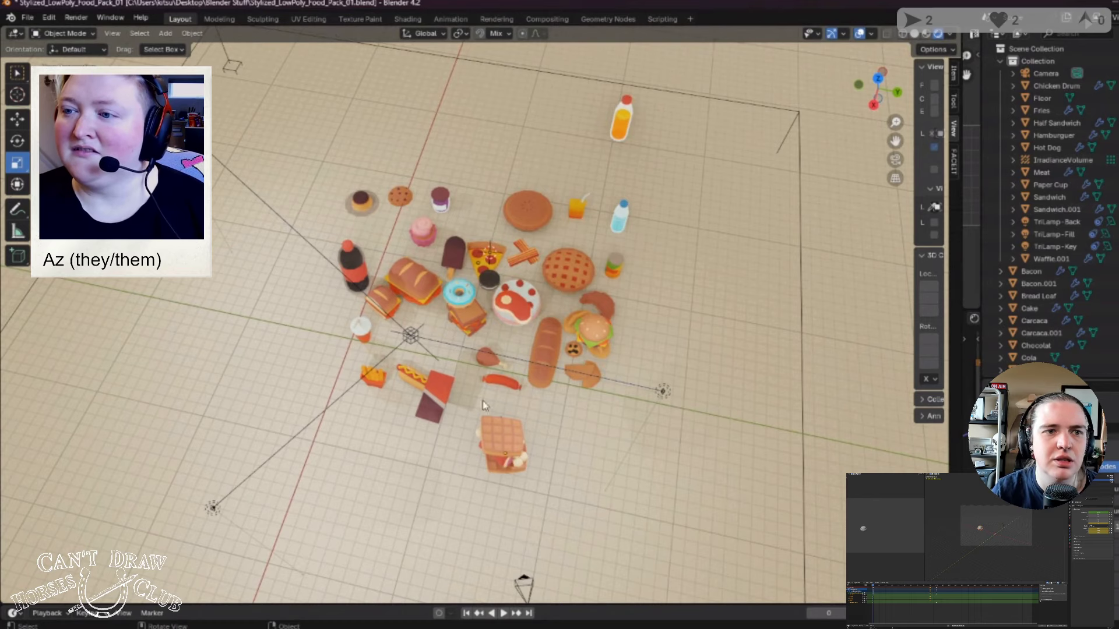
Step: Look briefly at the Animation workspace, return to the Layout workspace and view the food models from a lower angle
click(443, 19)
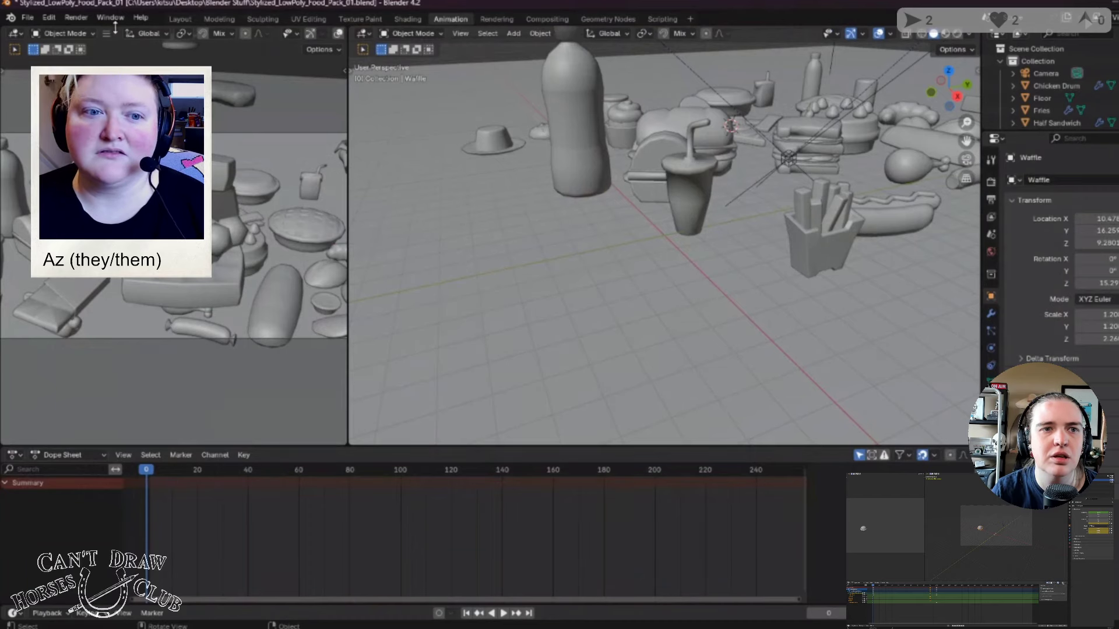
click(180, 19)
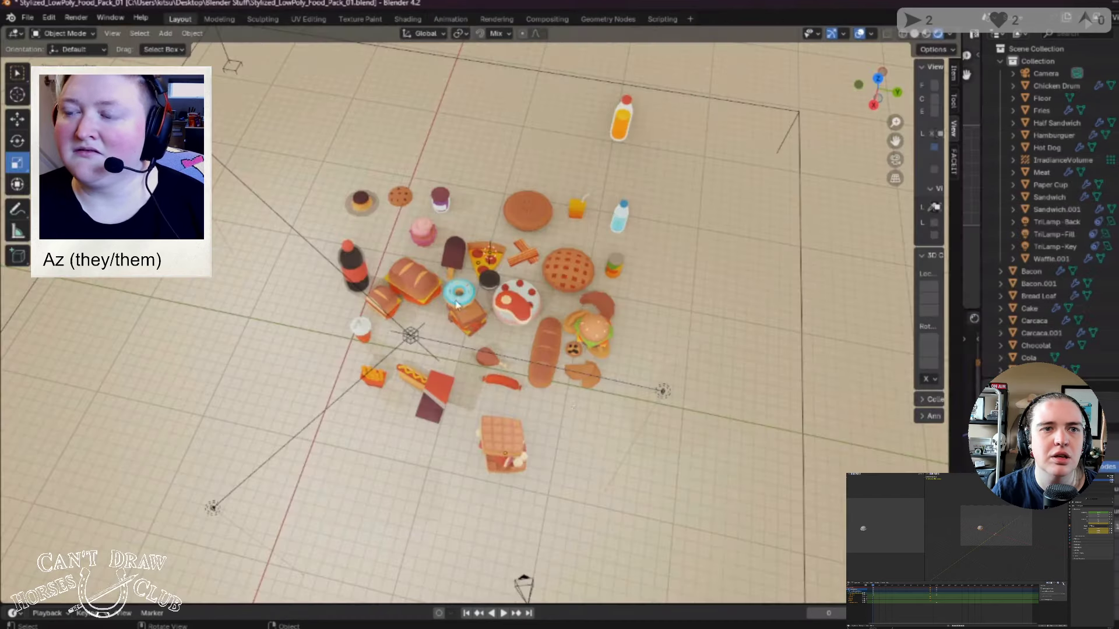
middle_drag(587, 483, 607, 445)
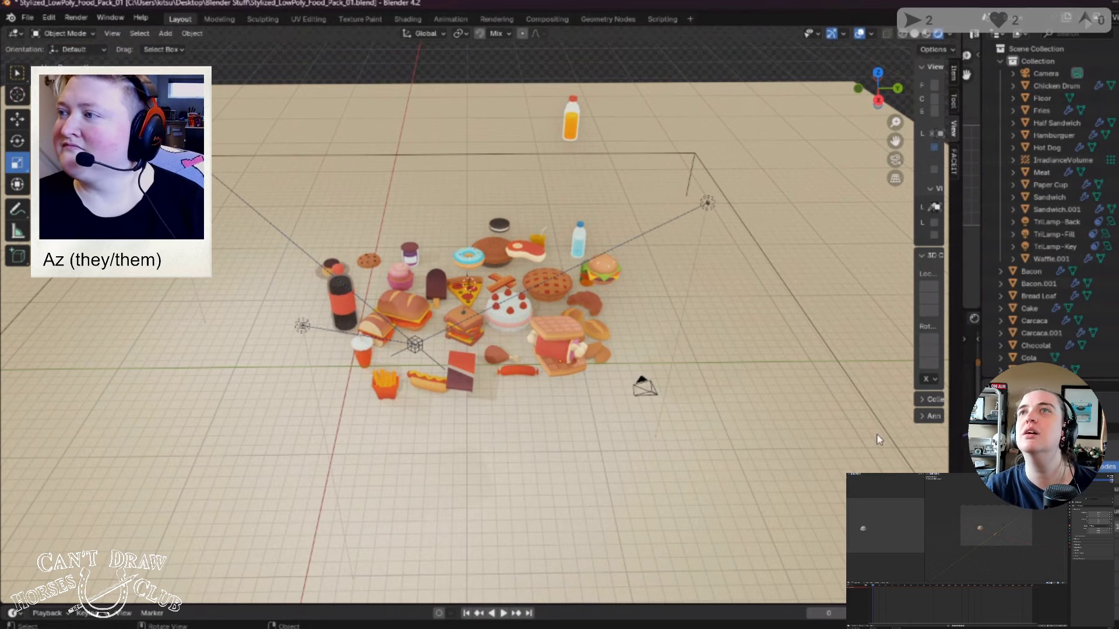
middle_drag(542, 452, 569, 344)
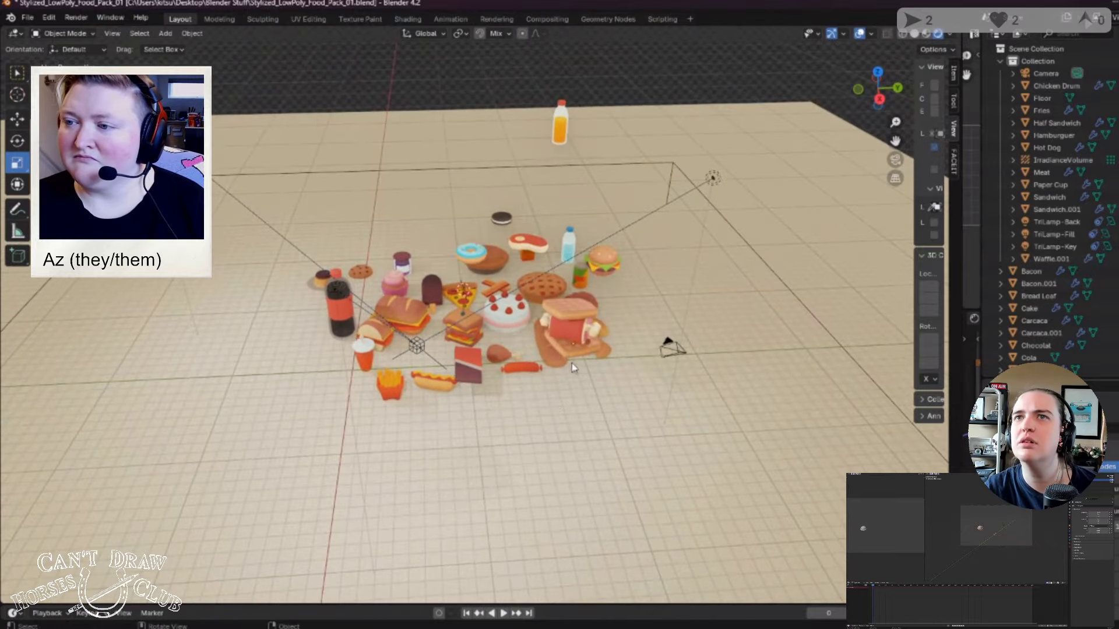
Step: Select the piece of meat together with both waffles of the floating stack
click(572, 354)
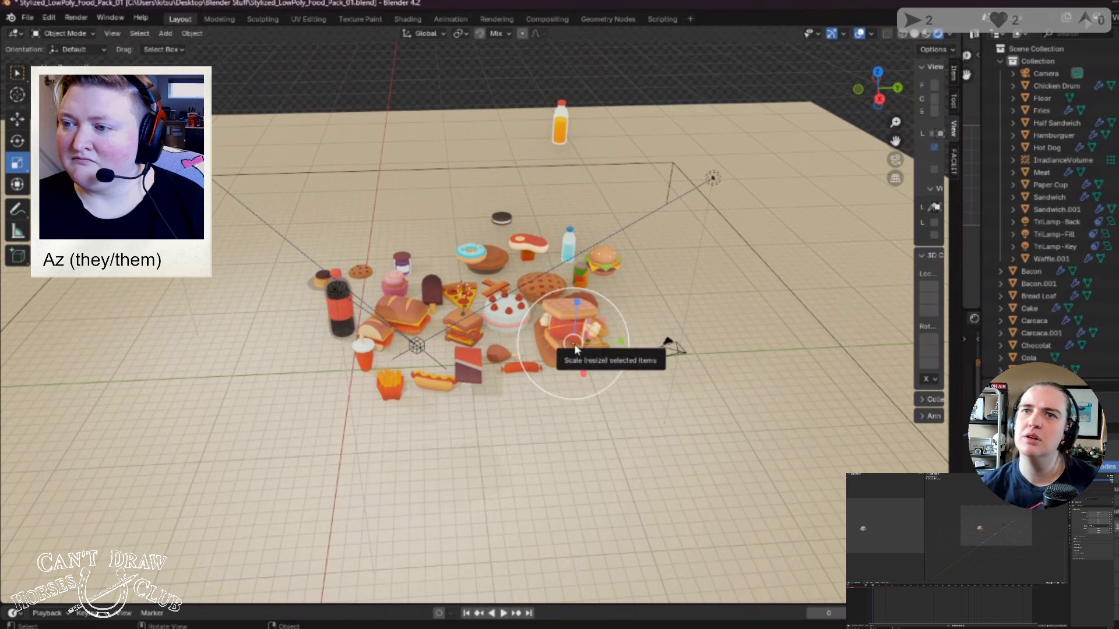
click(558, 320)
shift+click(557, 329)
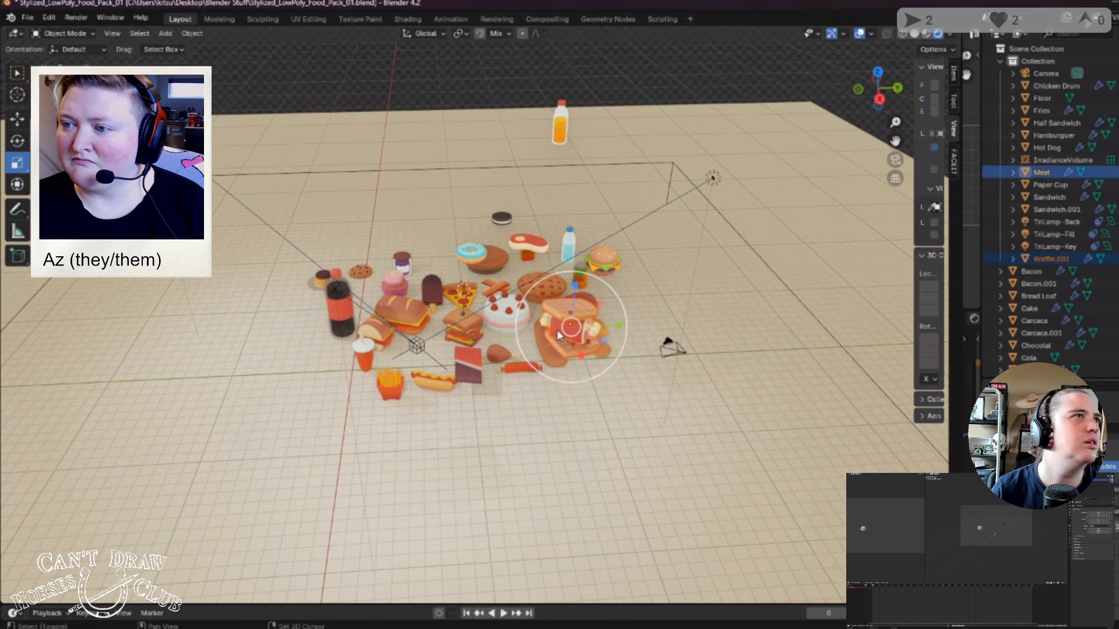
Step: Try to stretch the waffle-and-meat stack along the Z axis, and undo the scaling
key(s)
key(z)
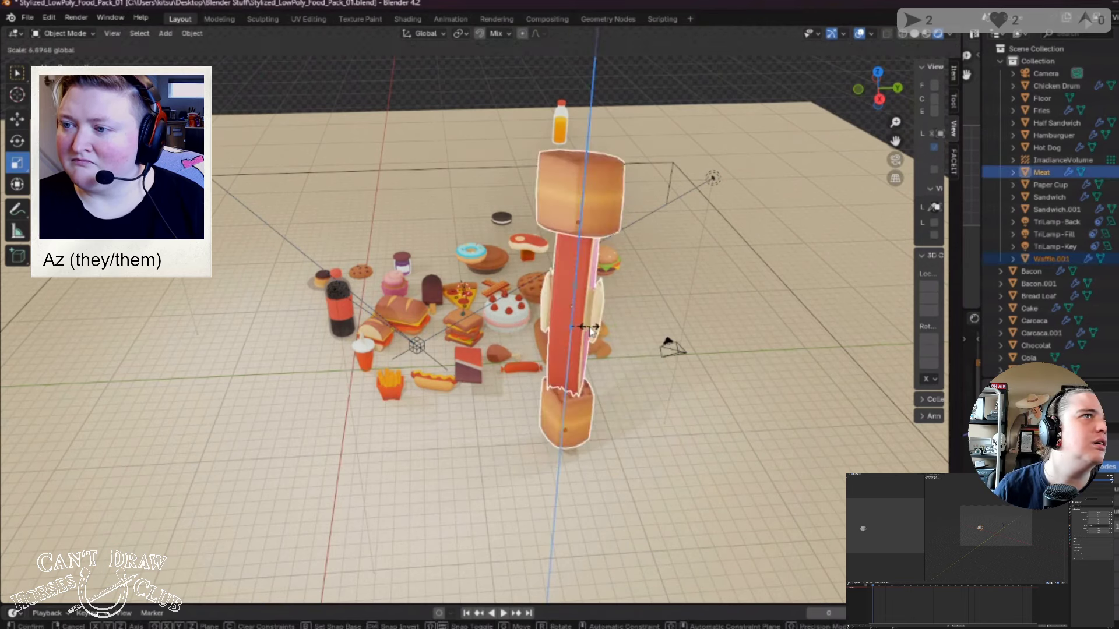
click(517, 326)
key(ctrl+z)
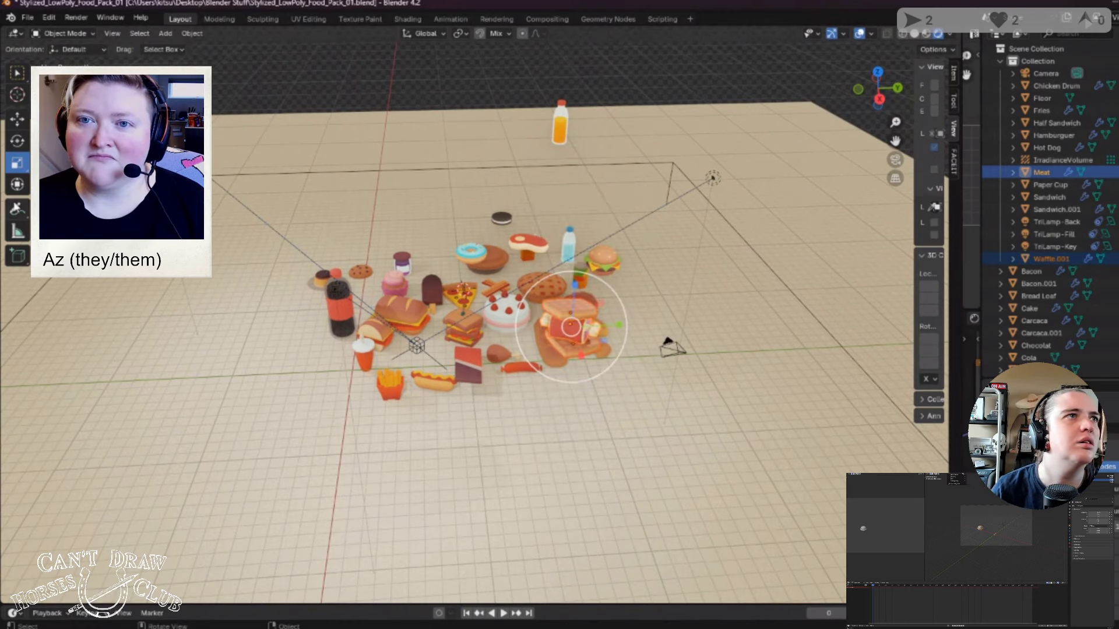
Step: Move the waffle-and-meat stack away from the other food, past the camera, and rotate it about Z to show the meat's end
click(27, 120)
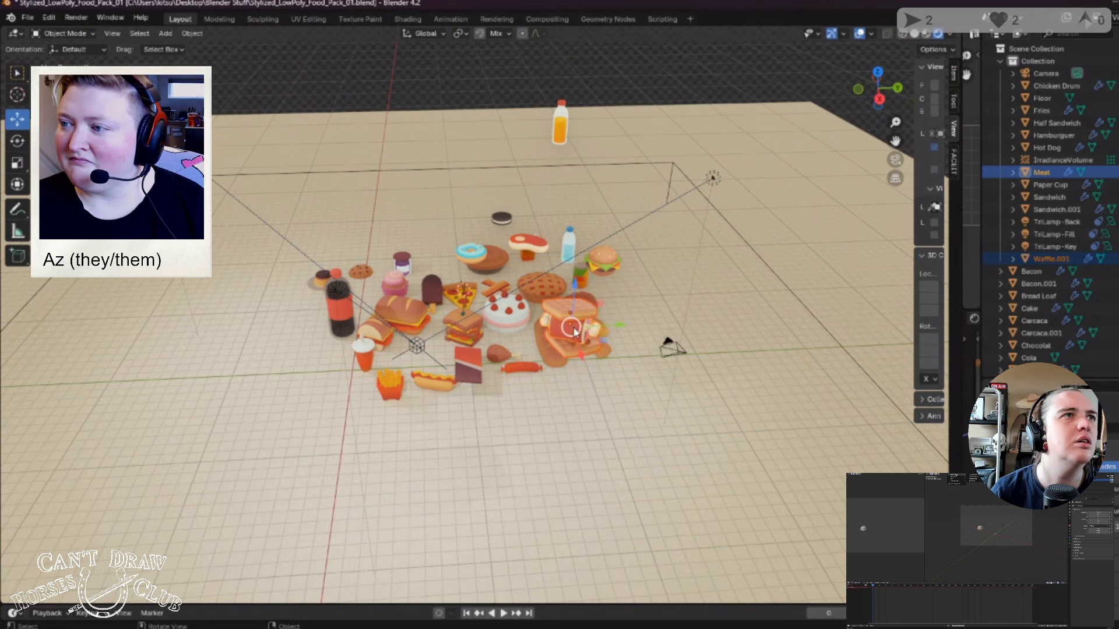
drag(575, 341, 740, 273)
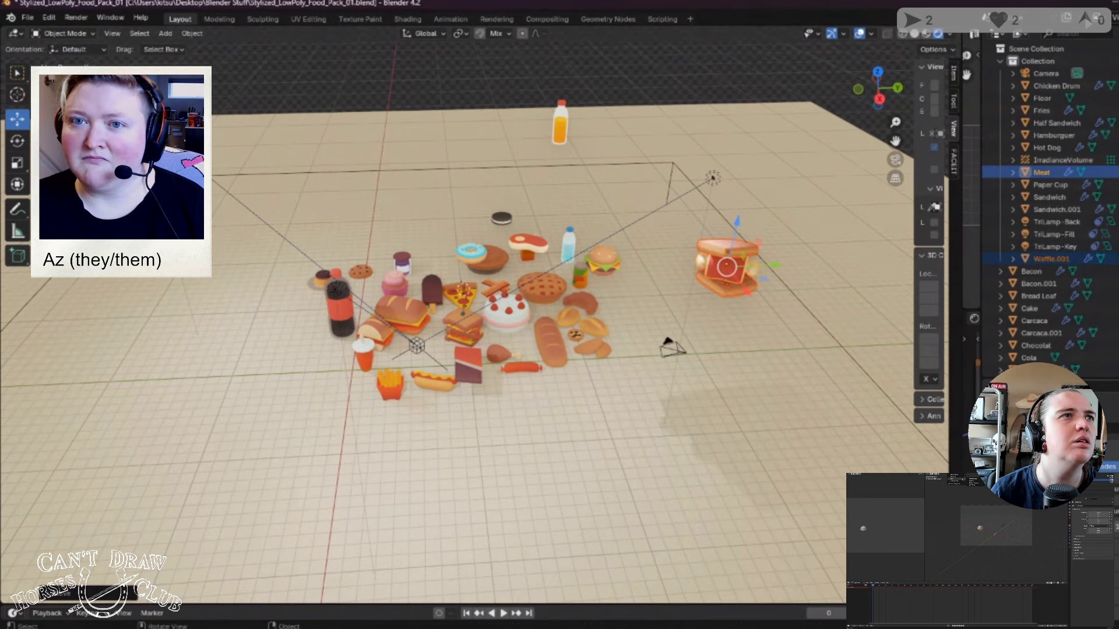
click(22, 146)
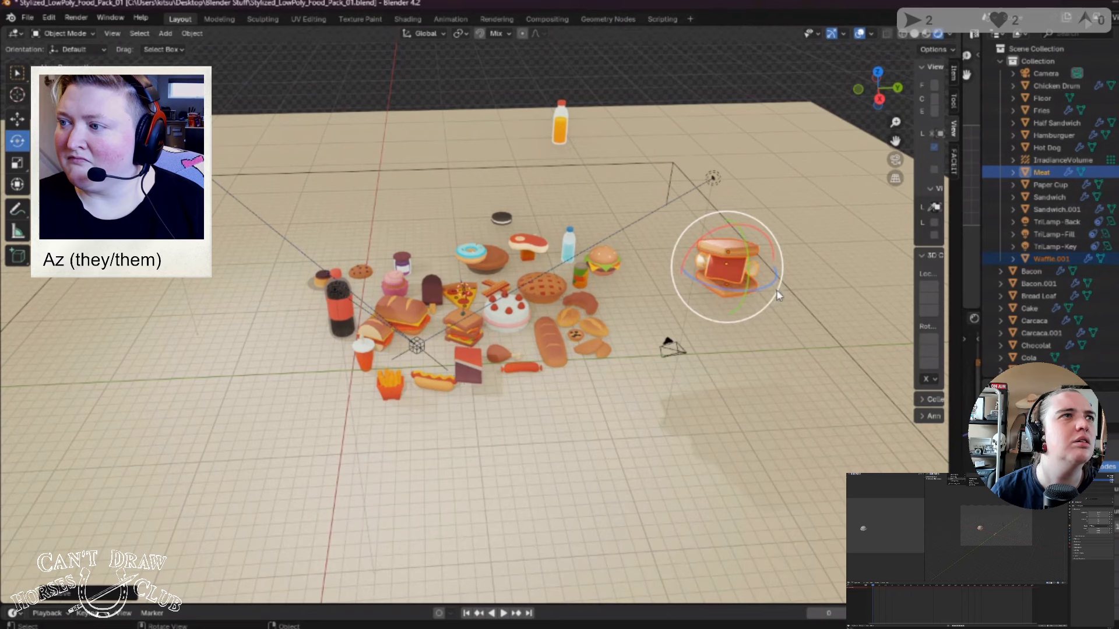
drag(772, 287, 743, 318)
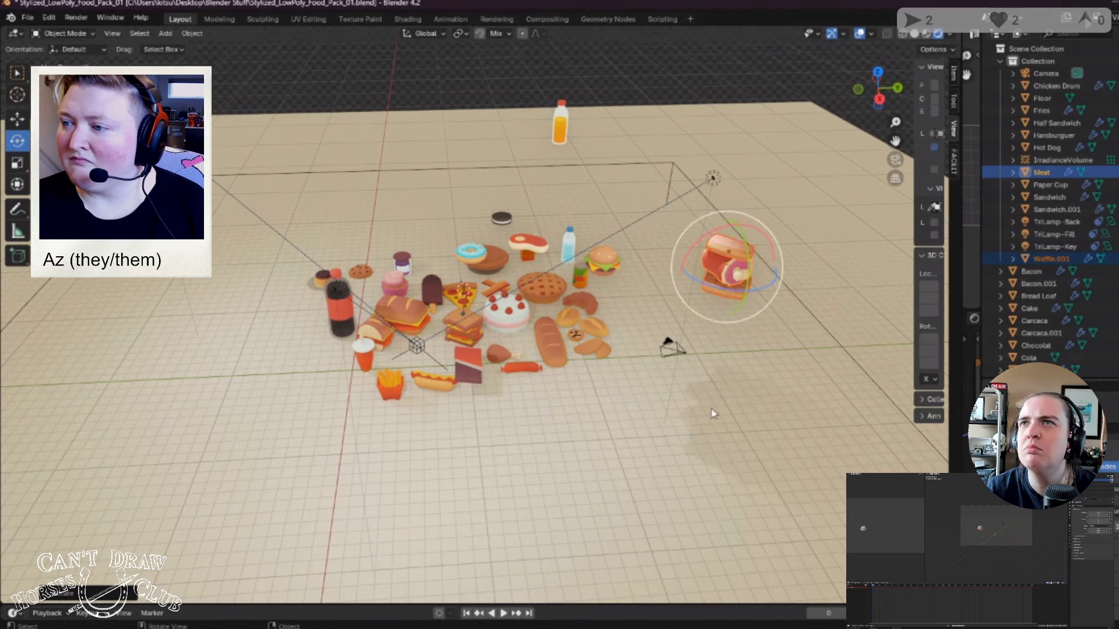
click(714, 412)
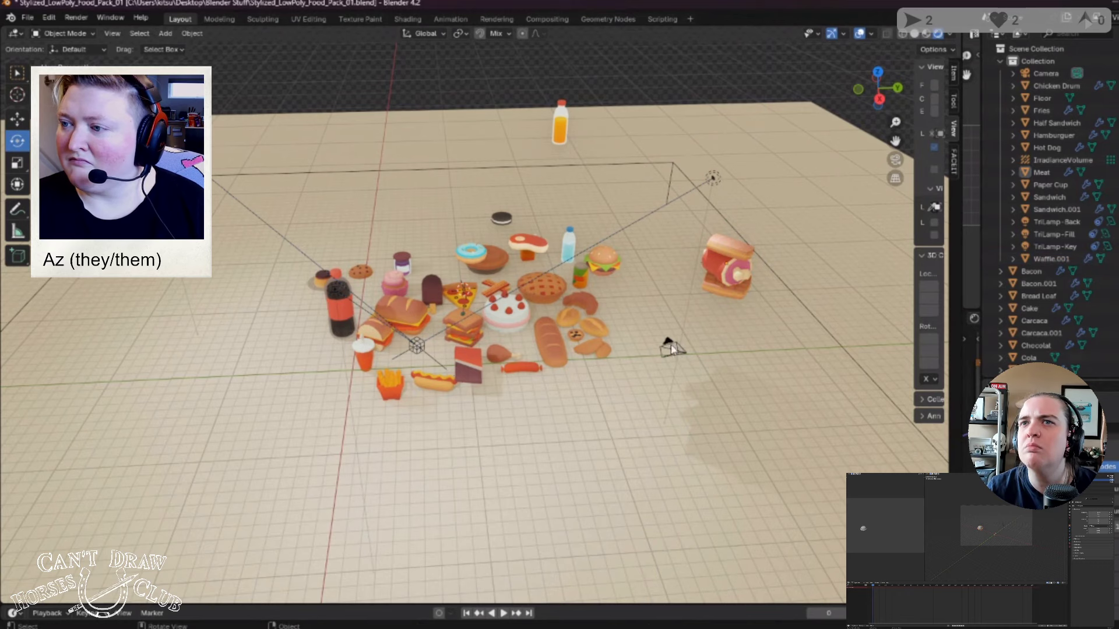
Step: Select the scene camera, look through it with Camera to View locked, and swing it round to the cola bottle's side of the food
click(1047, 74)
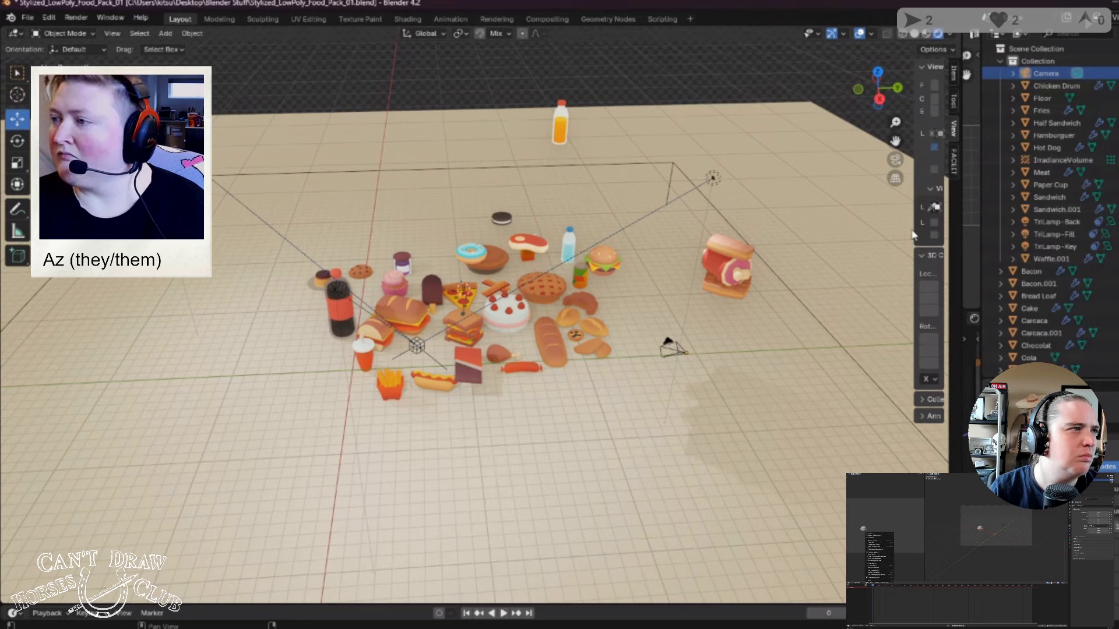
drag(911, 229, 854, 229)
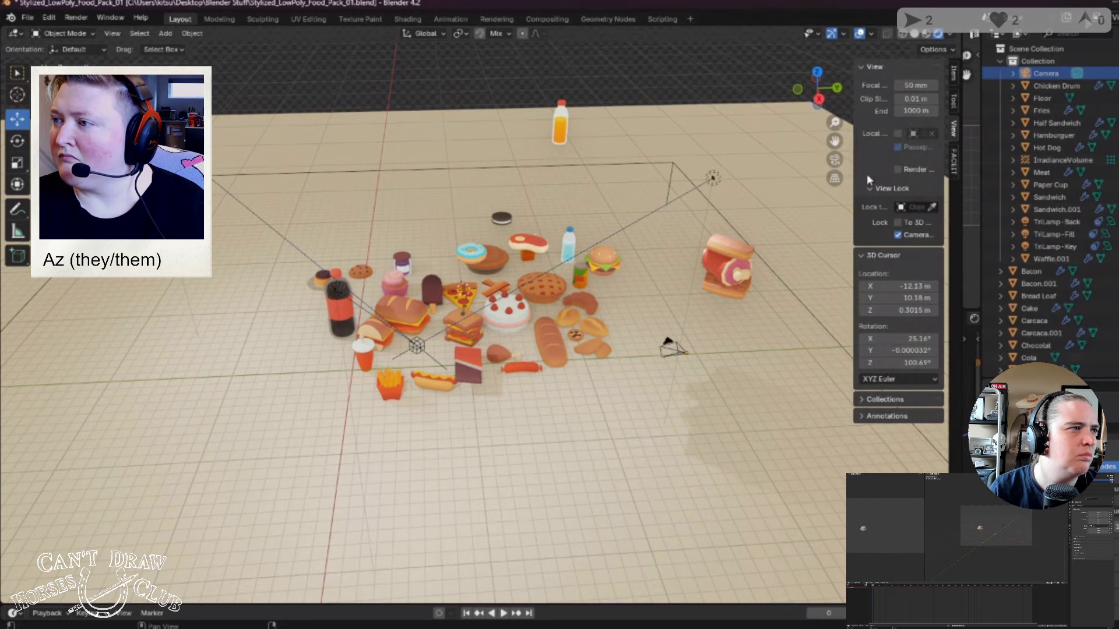
click(834, 160)
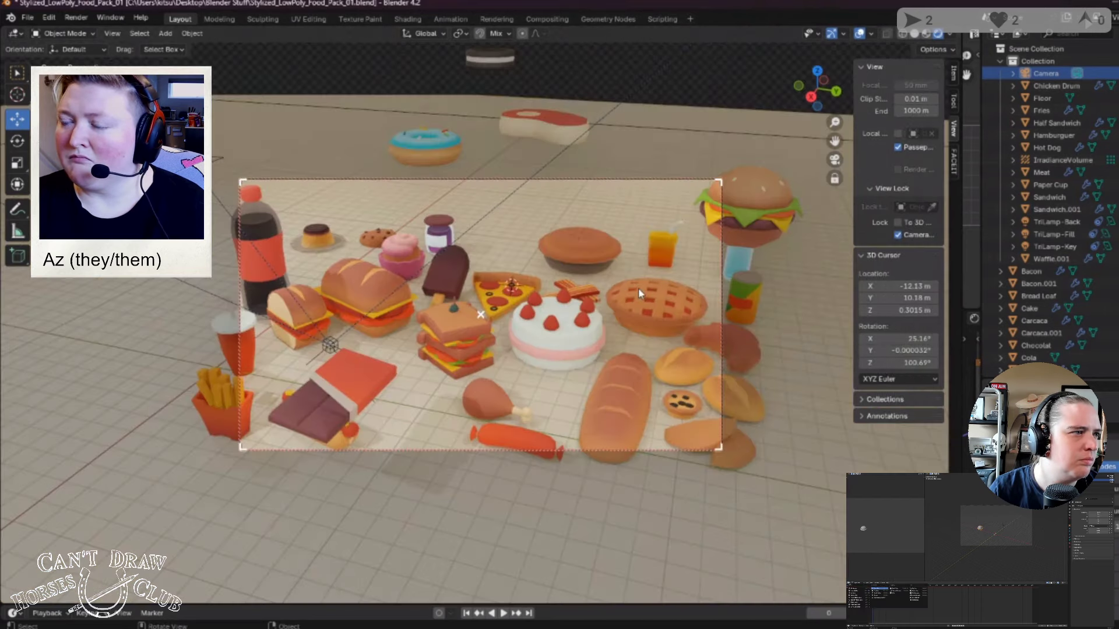
middle_drag(638, 287, 628, 340)
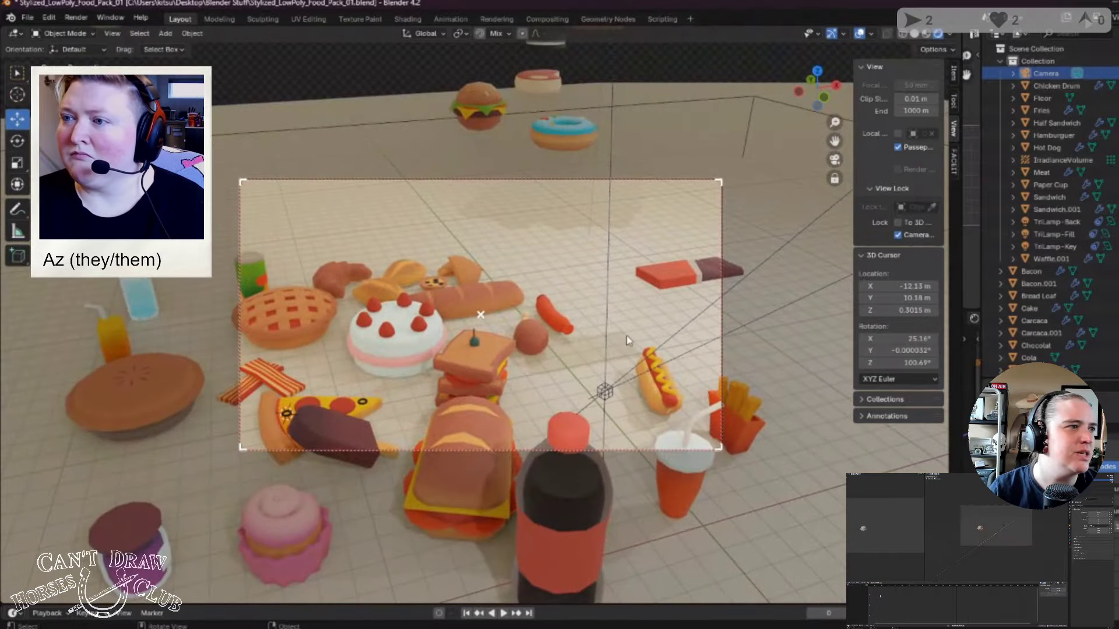
drag(528, 320, 493, 351)
click(549, 238)
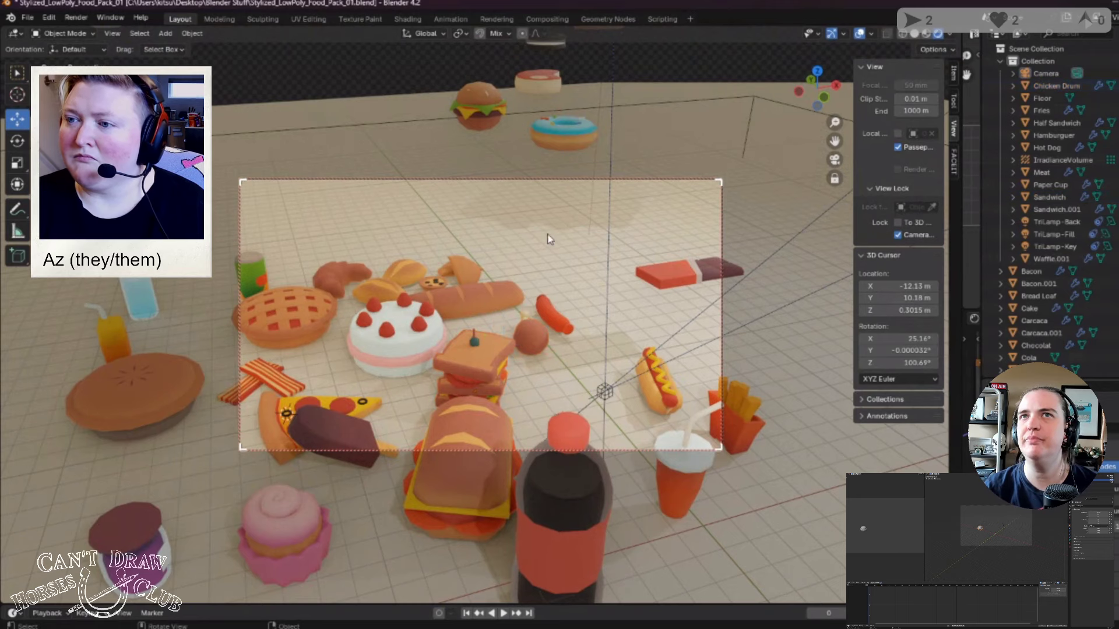
Step: Try to reframe the food by shifting the view-locked camera, undo the move and clear the selection
scroll(560, 244, up, 3)
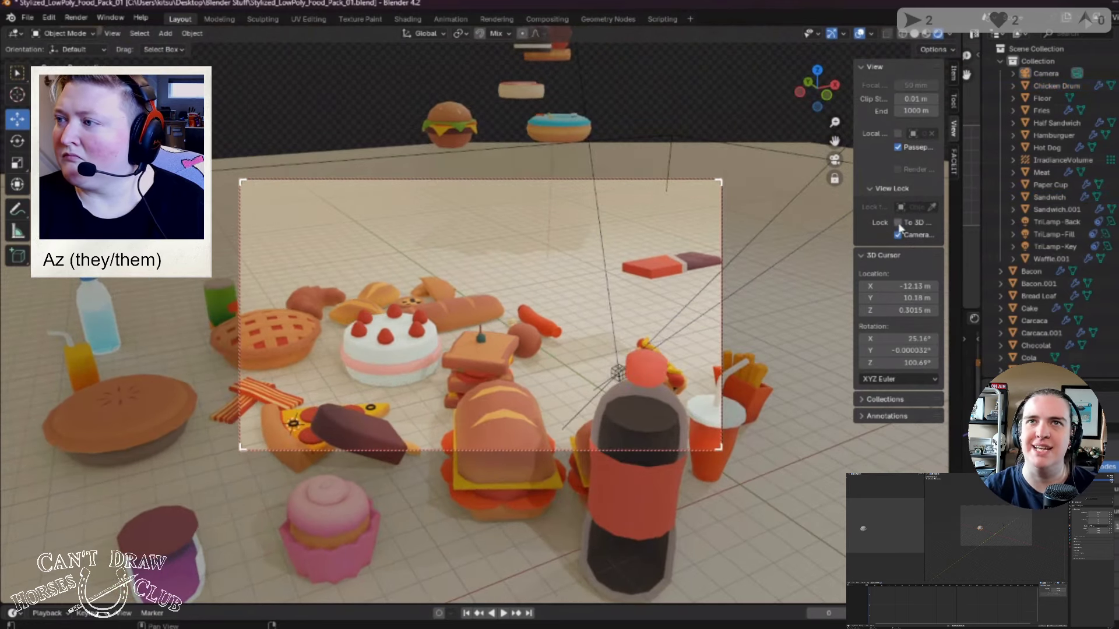
key(ctrl+z)
key(ctrl+z)
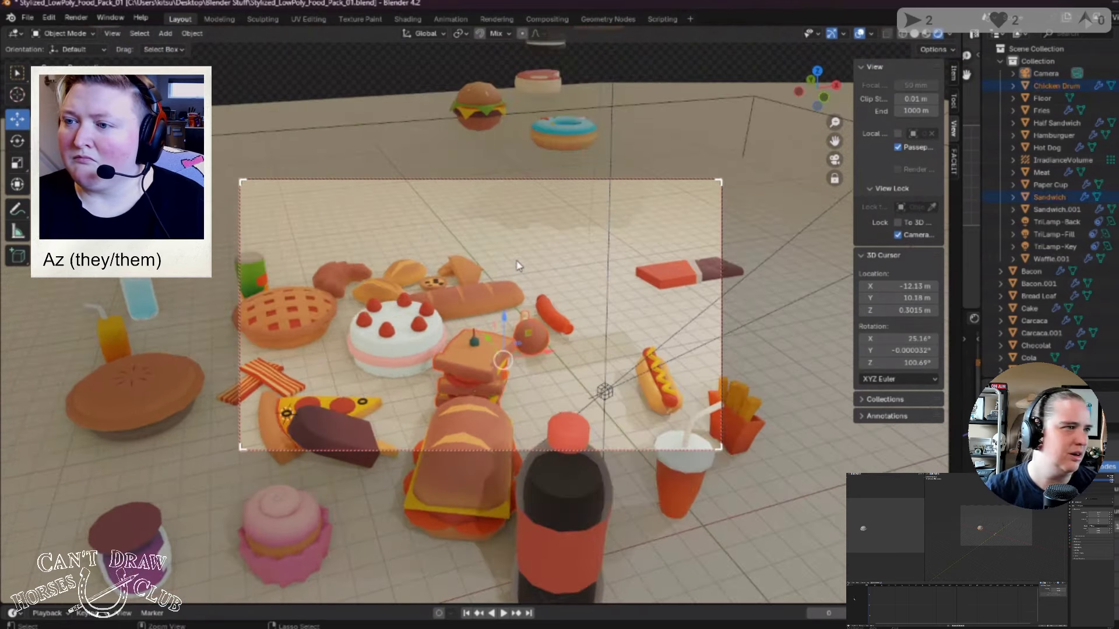
click(518, 265)
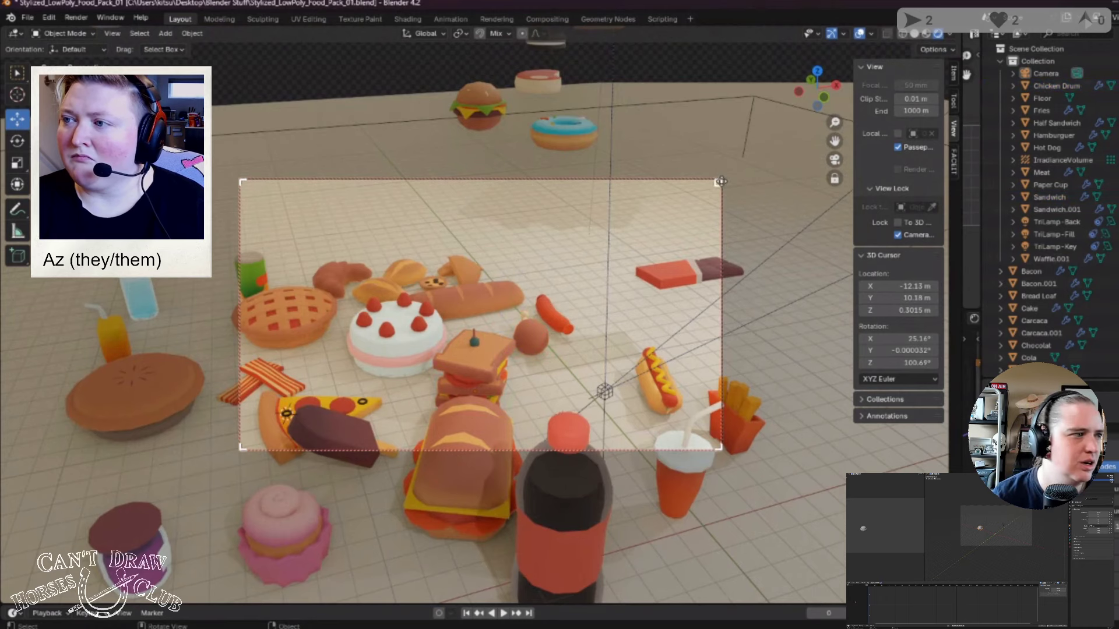
Step: Swing the view-locked camera round to look down on the food, and turn off Camera to View
middle_drag(646, 236, 577, 264)
click(898, 235)
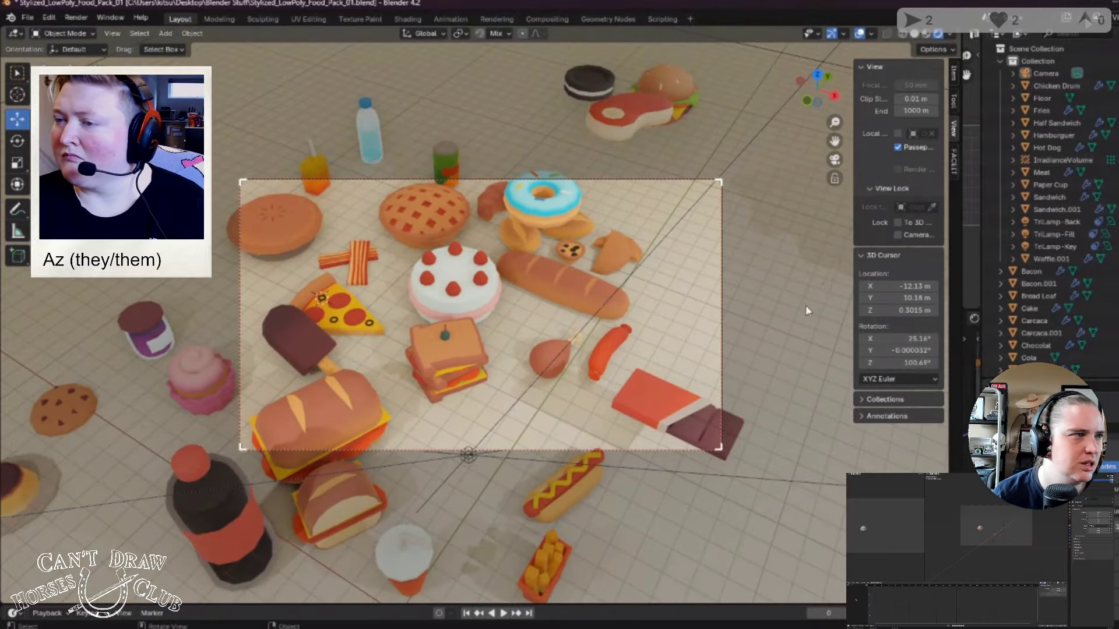
Step: Leave the camera view for an overview of the whole scene, and close the viewport's sidebar
middle_drag(775, 315, 666, 324)
scroll(736, 348, down, 4)
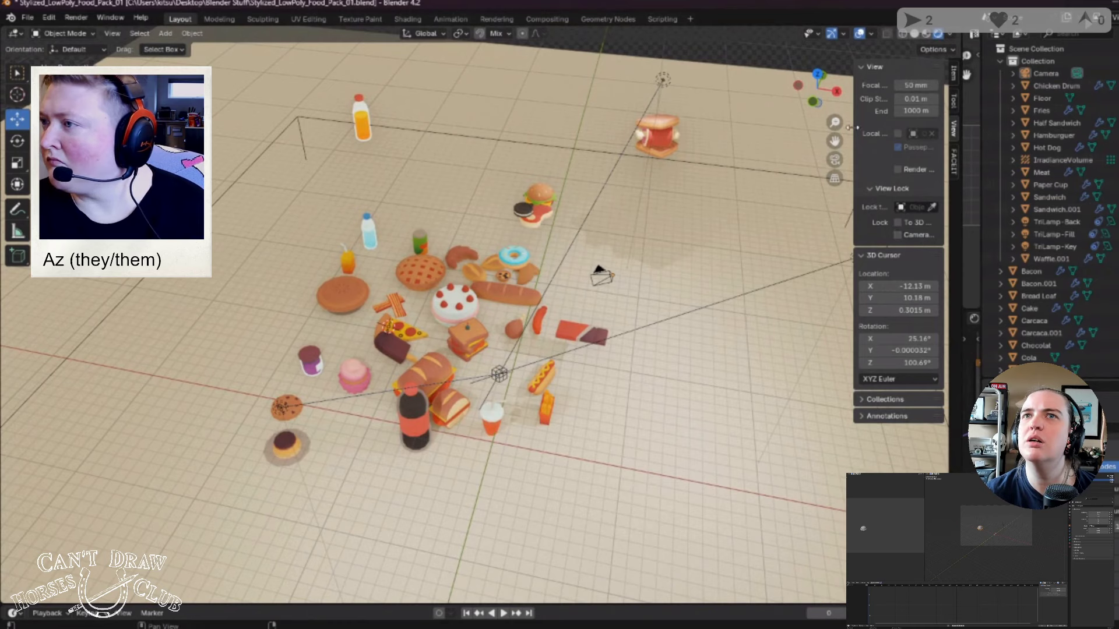
drag(850, 127, 988, 159)
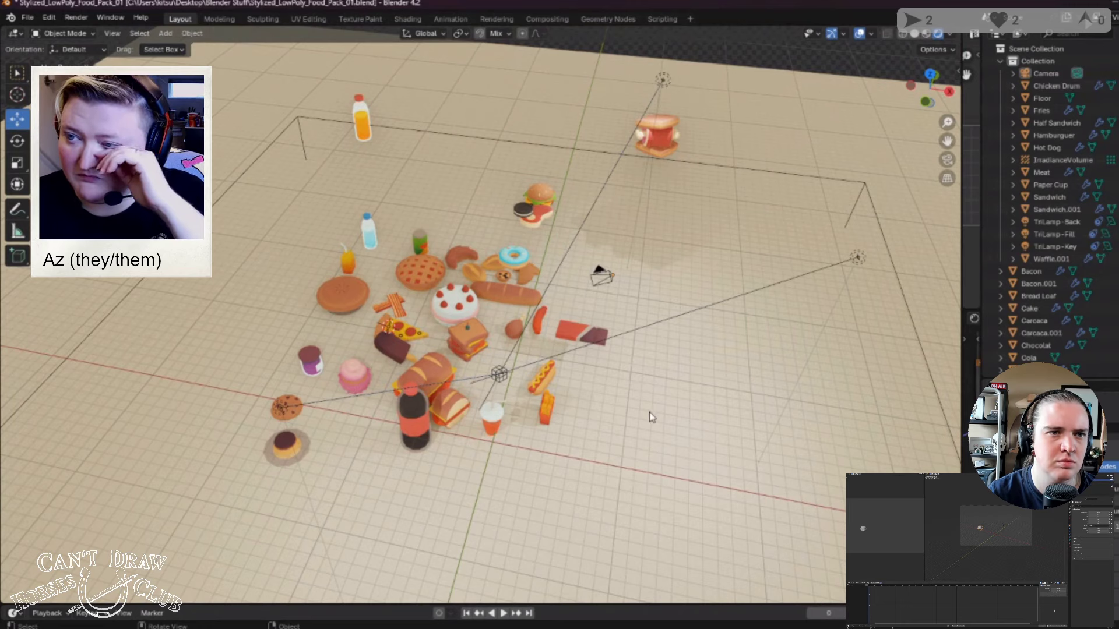
Step: Lower the floating steak, hamburger, sandwich cookie and orange drink bottle along Z towards the rest of the food
middle_drag(651, 411, 542, 234)
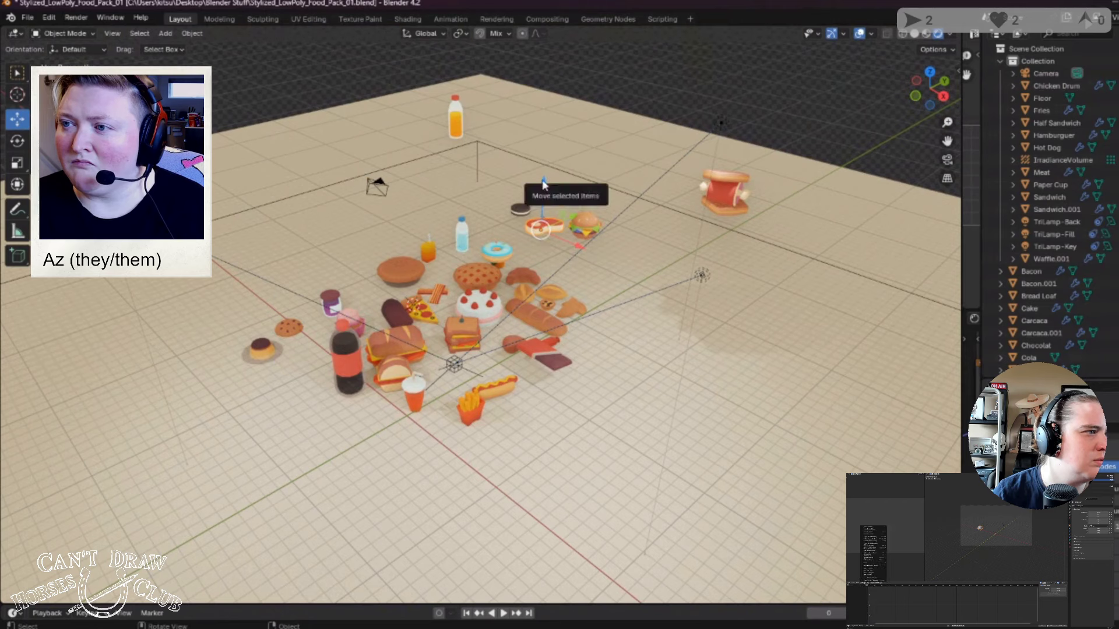
drag(542, 188, 532, 284)
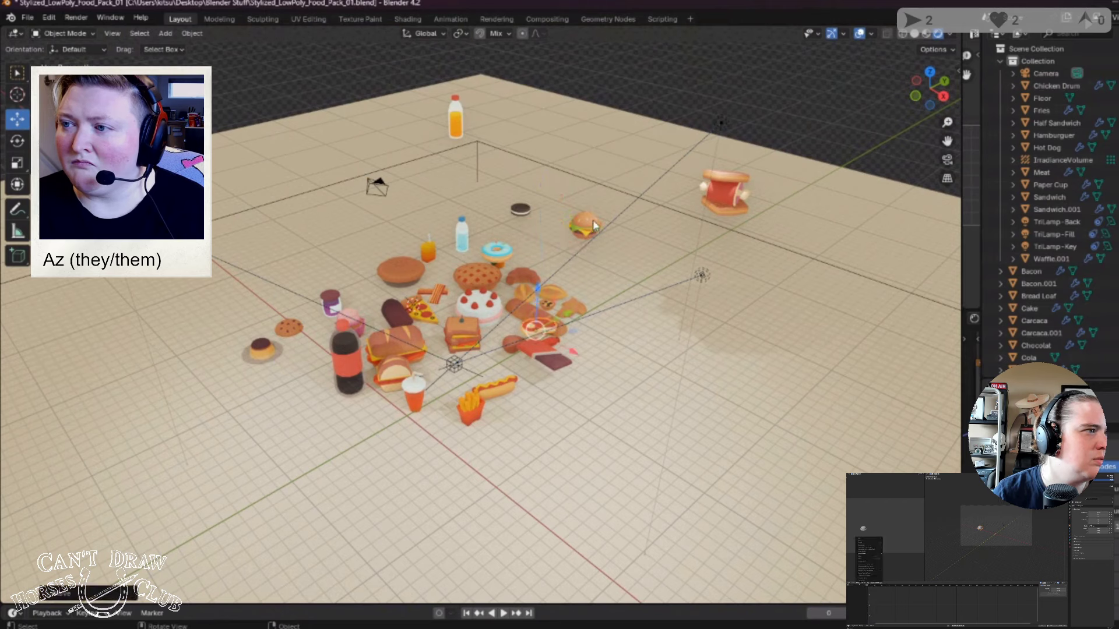
click(591, 228)
drag(587, 200, 580, 285)
click(520, 212)
drag(521, 165, 520, 230)
click(456, 107)
drag(456, 106, 537, 313)
middle_drag(537, 313, 589, 310)
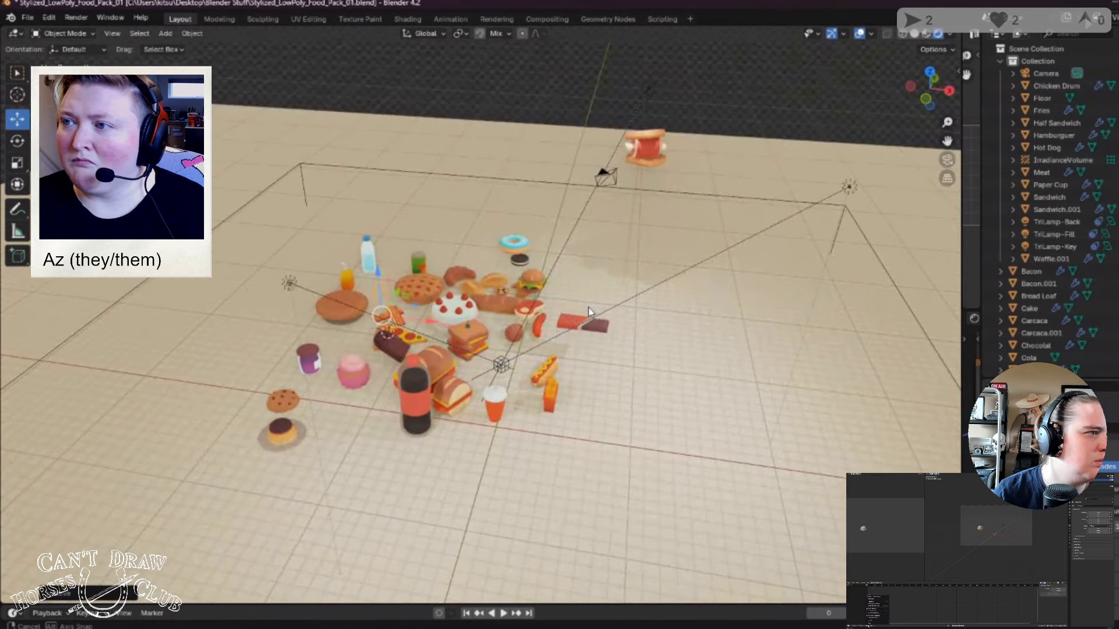
Step: Select the scene's Camera object and expand it to select its camera data
click(606, 188)
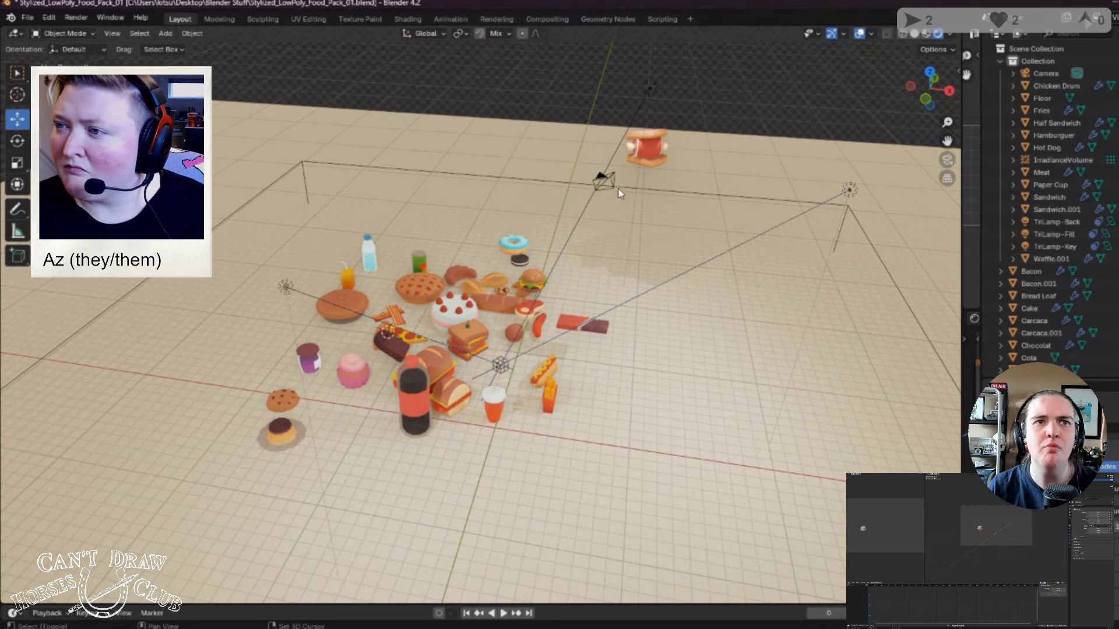
shift+middle_drag(620, 190, 544, 227)
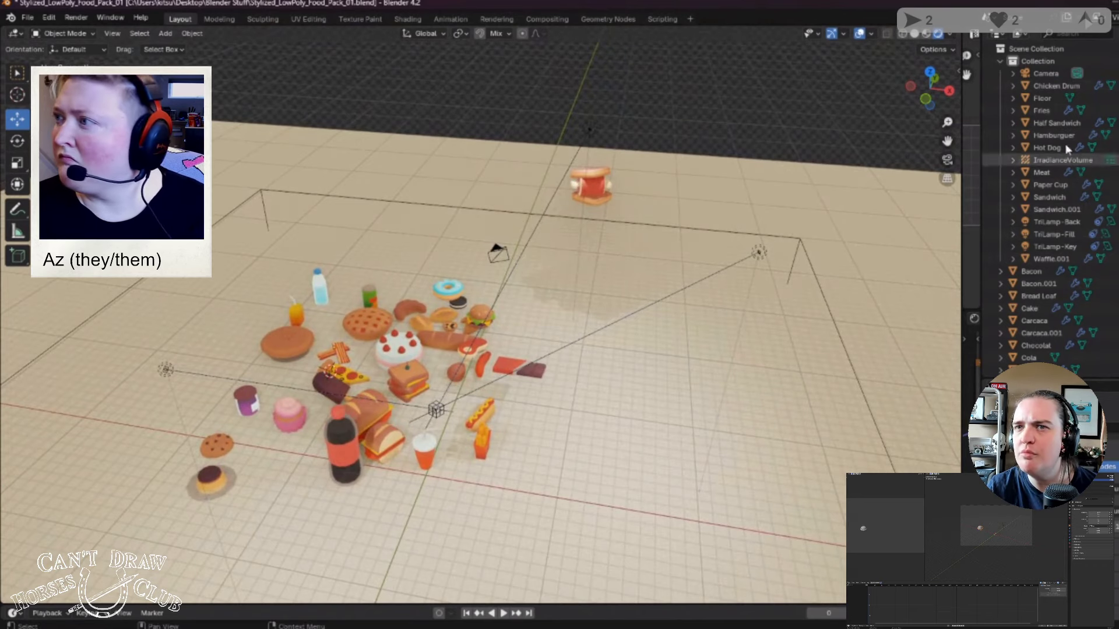
click(1055, 74)
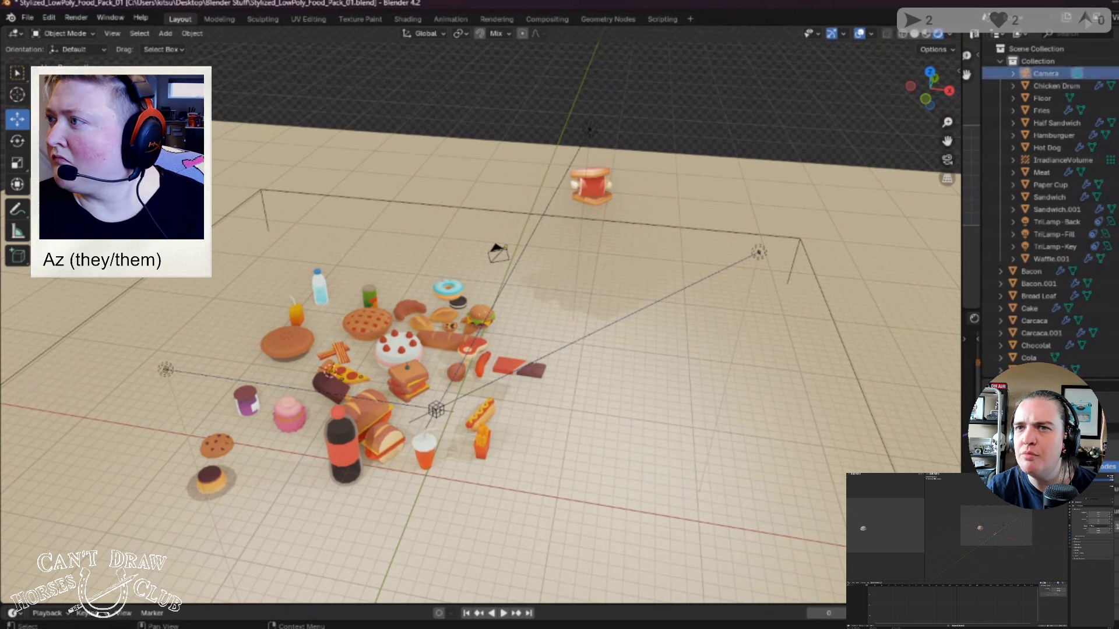
click(1014, 74)
click(1058, 85)
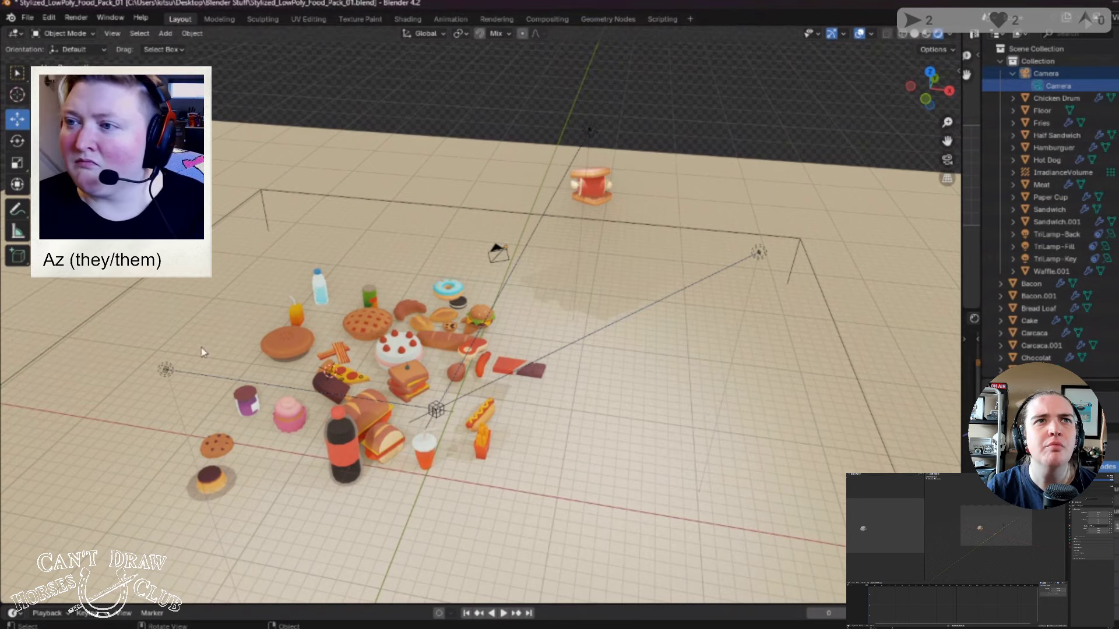
Step: Examine the food arrangement, the camera and the floating waffle-and-meat stack from several sides
middle_drag(625, 381, 683, 382)
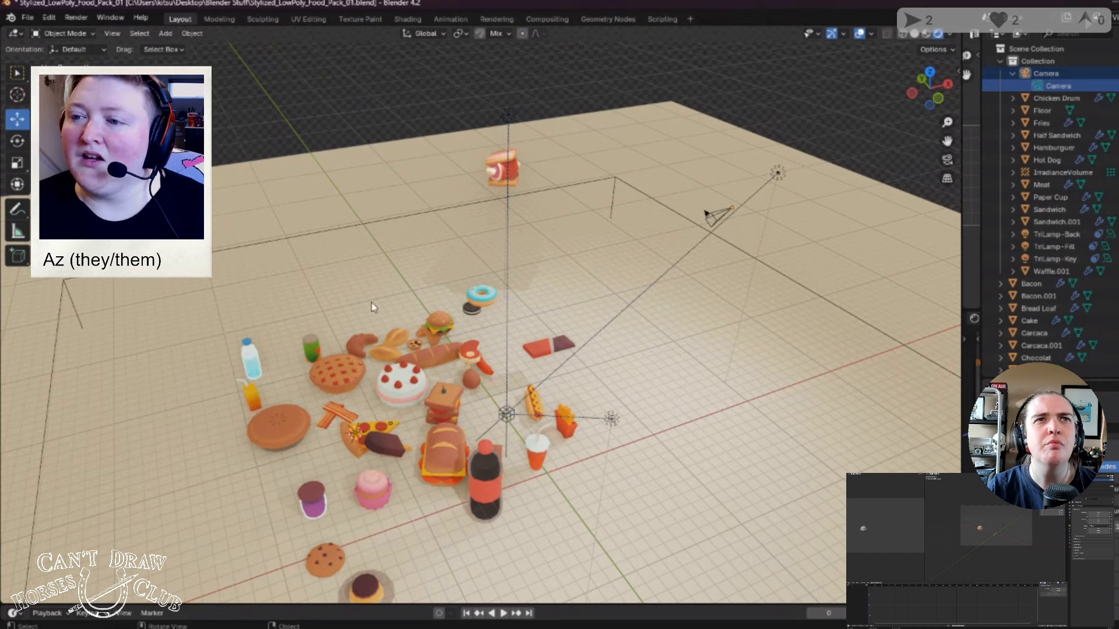
middle_drag(412, 525, 518, 500)
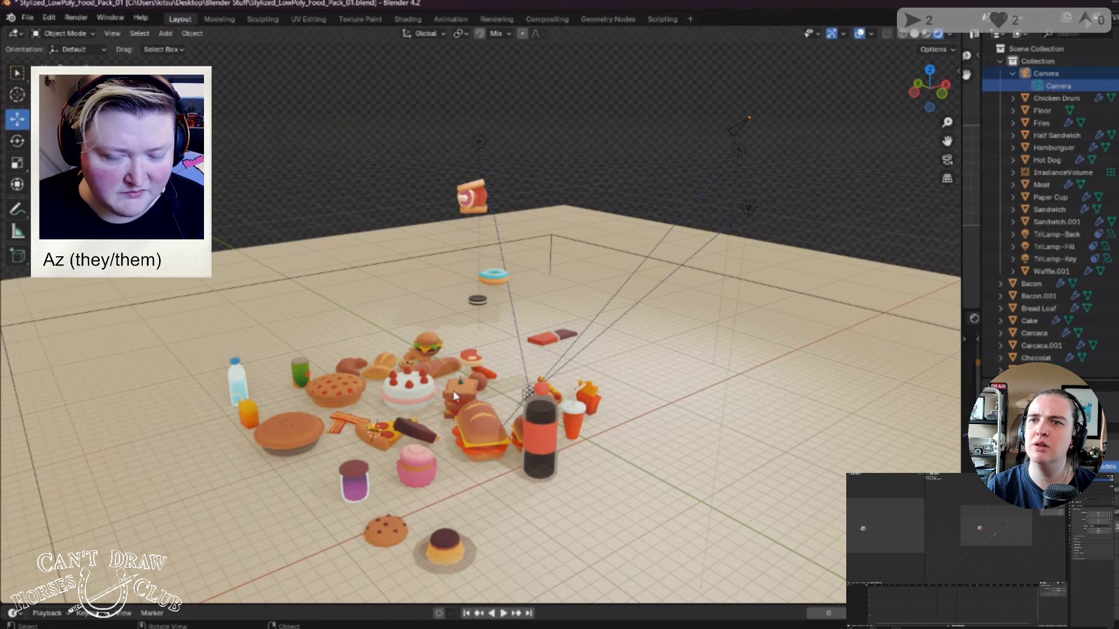
click(472, 195)
middle_drag(472, 196, 569, 221)
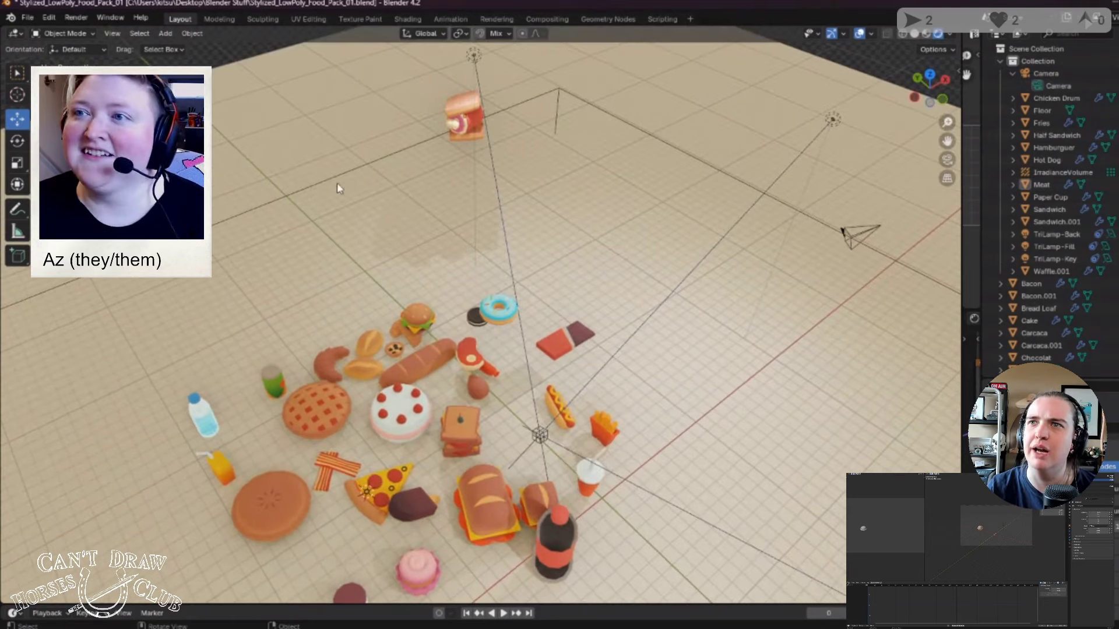
middle_drag(490, 205, 336, 186)
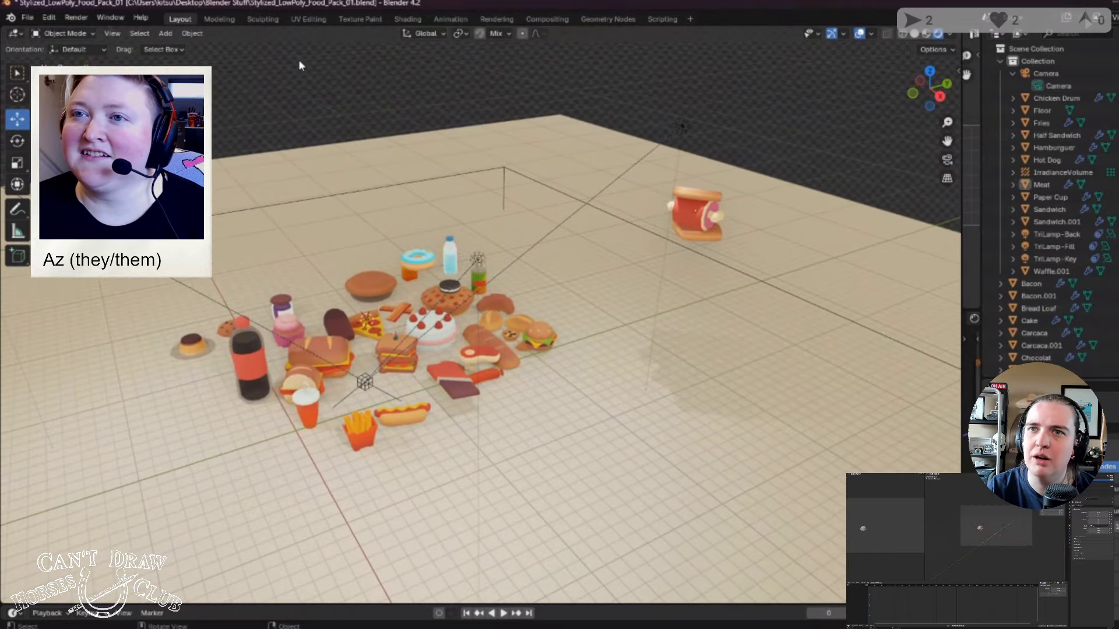
middle_drag(291, 151, 350, 169)
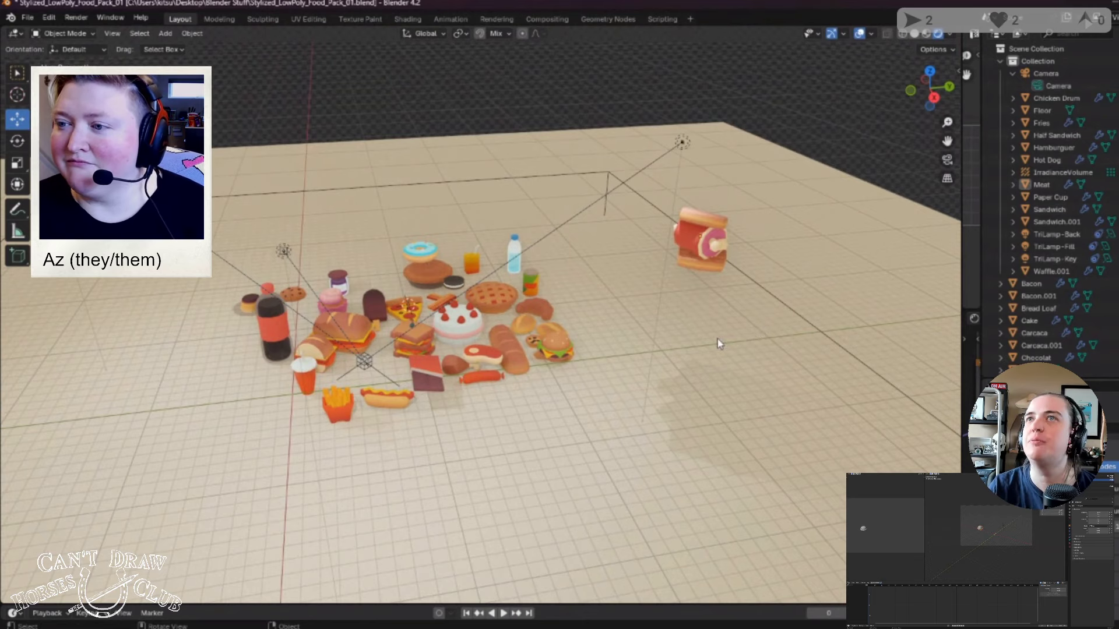
middle_drag(718, 344, 697, 342)
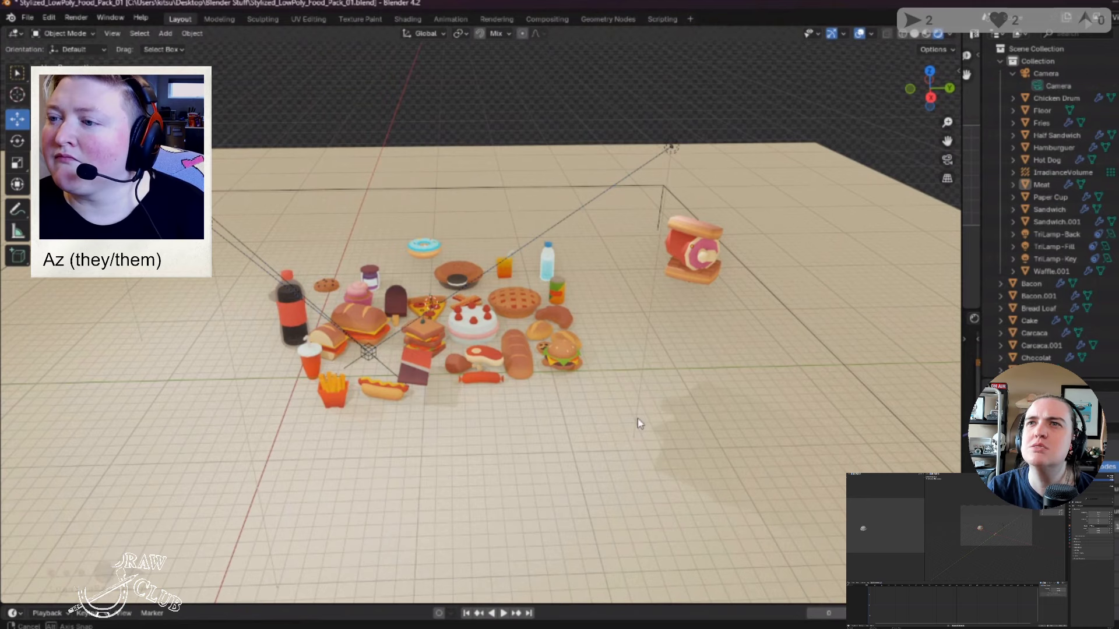
middle_drag(638, 418, 627, 428)
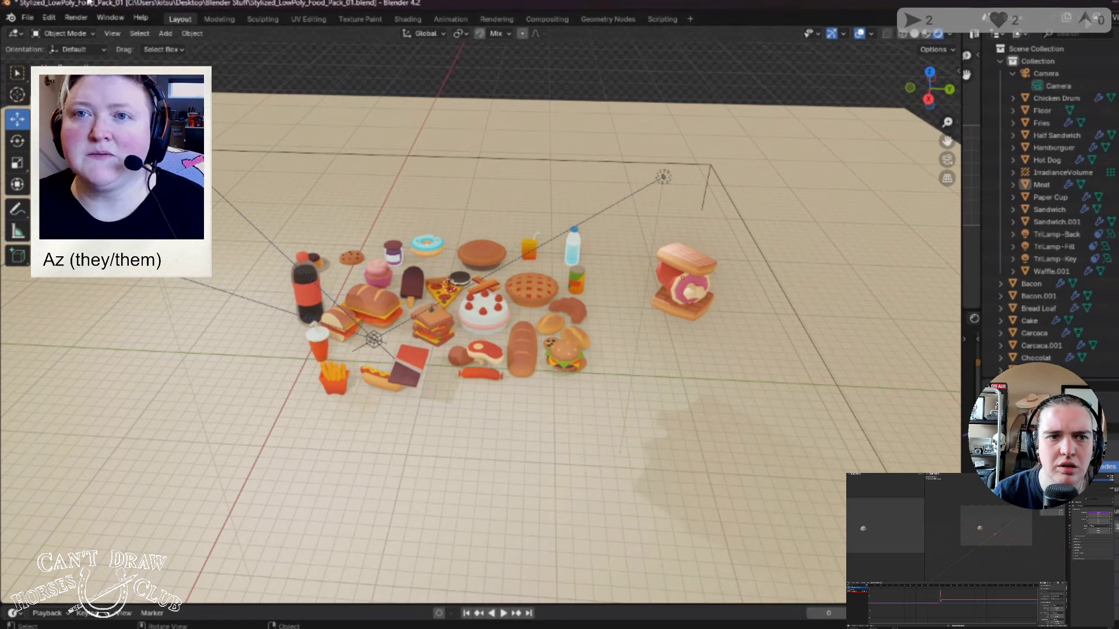
Step: Start opening another file and save the changes to Stylized_LowPoly_Food_Pack_01.blend
click(29, 18)
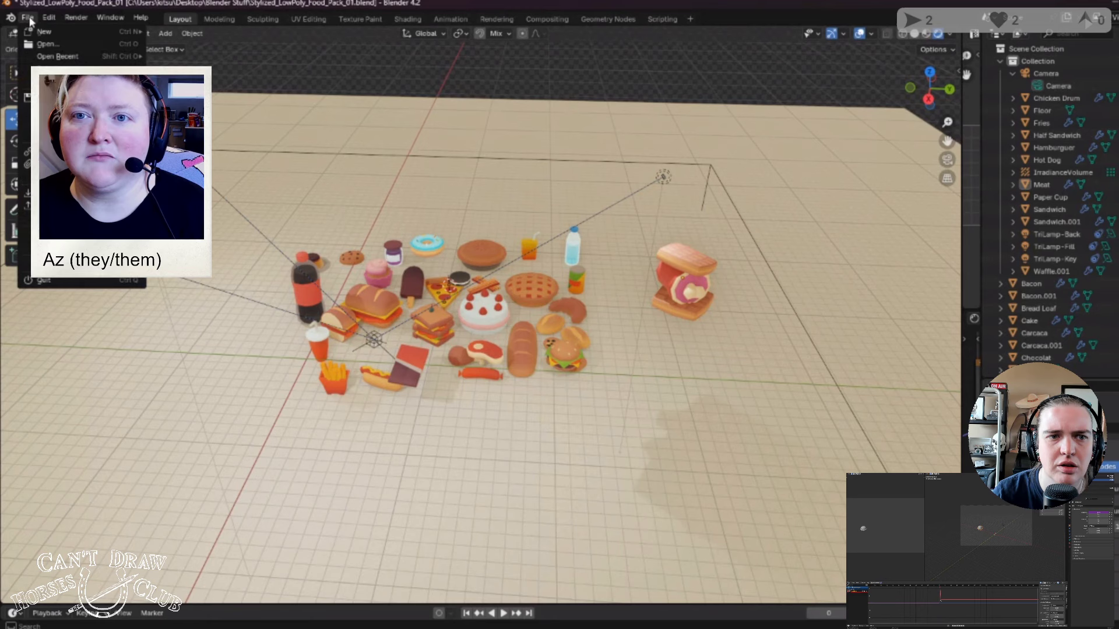
click(58, 42)
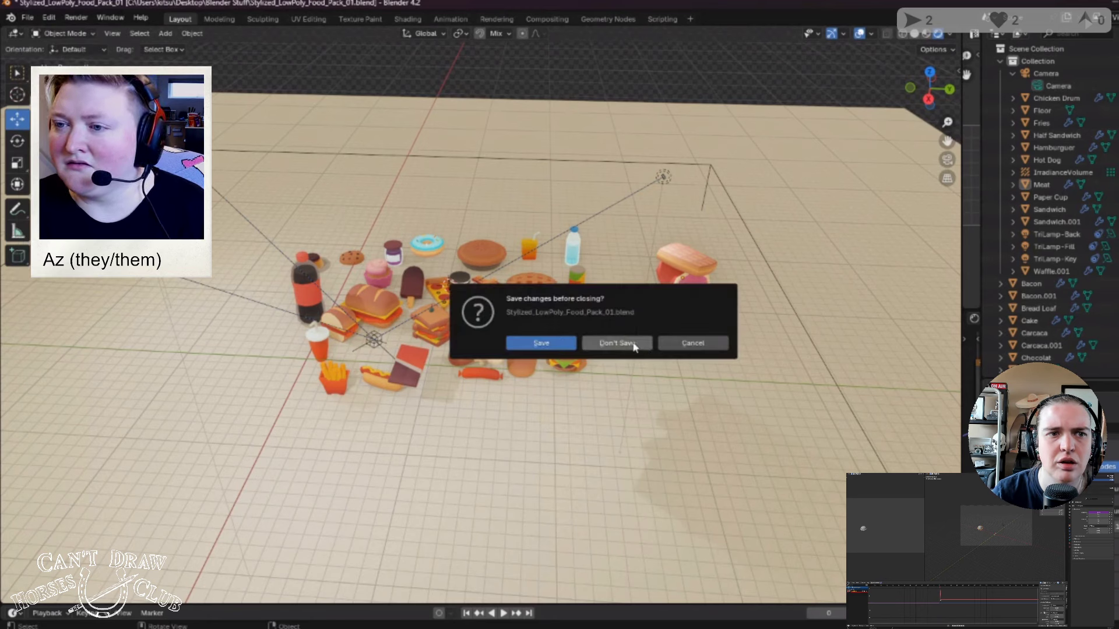
click(537, 343)
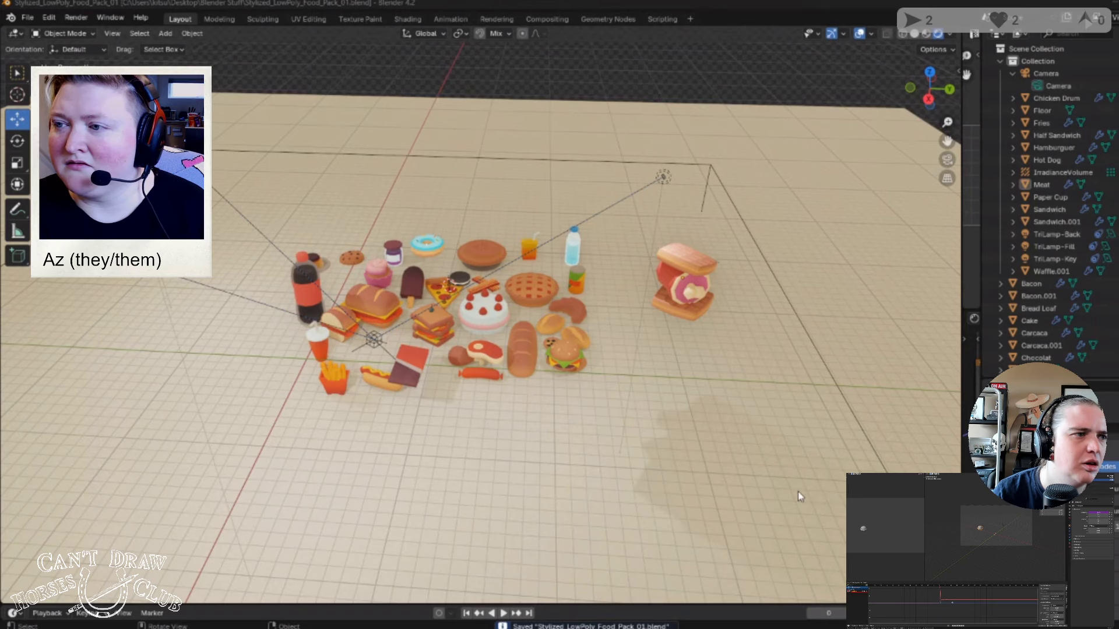
Step: Switch the viewport to solid shading and open untitled.blend from the Blender Stuff folder
key(z)
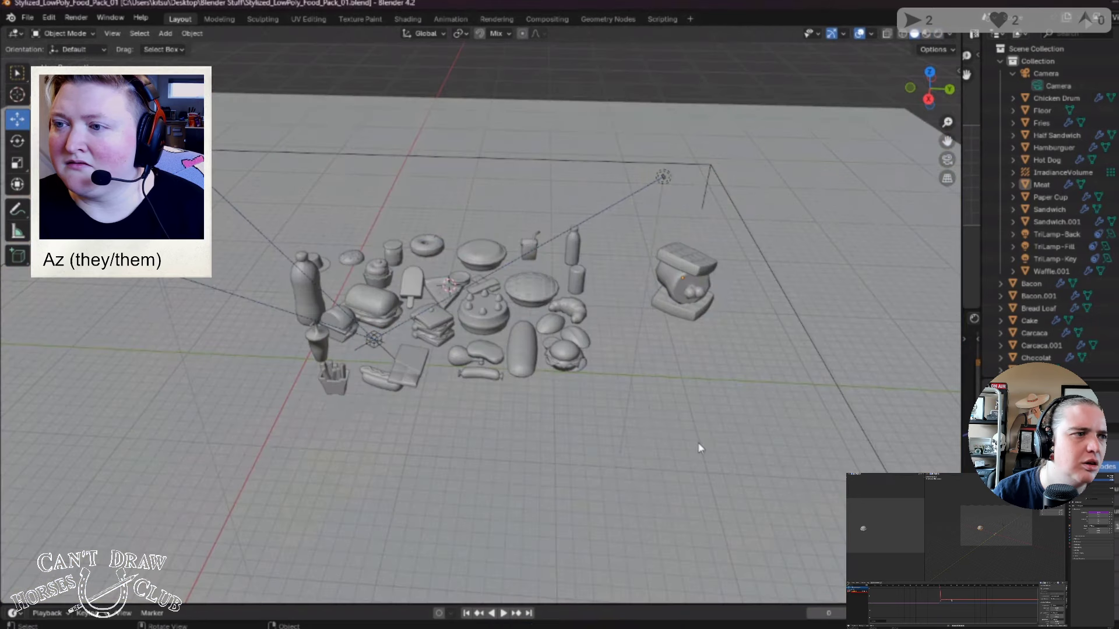
click(30, 18)
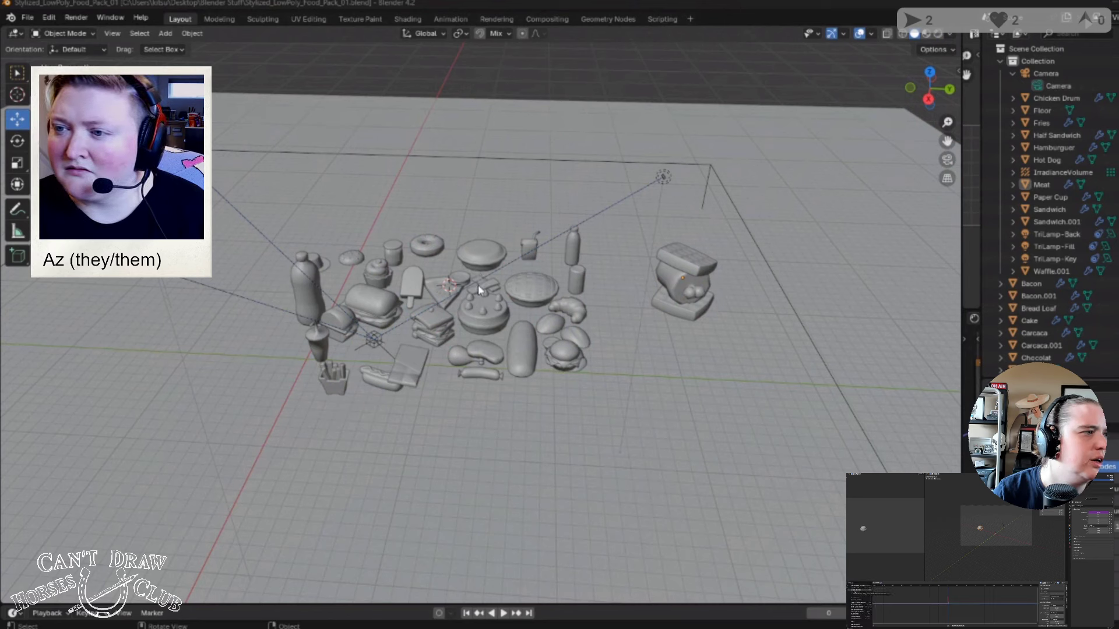
click(807, 500)
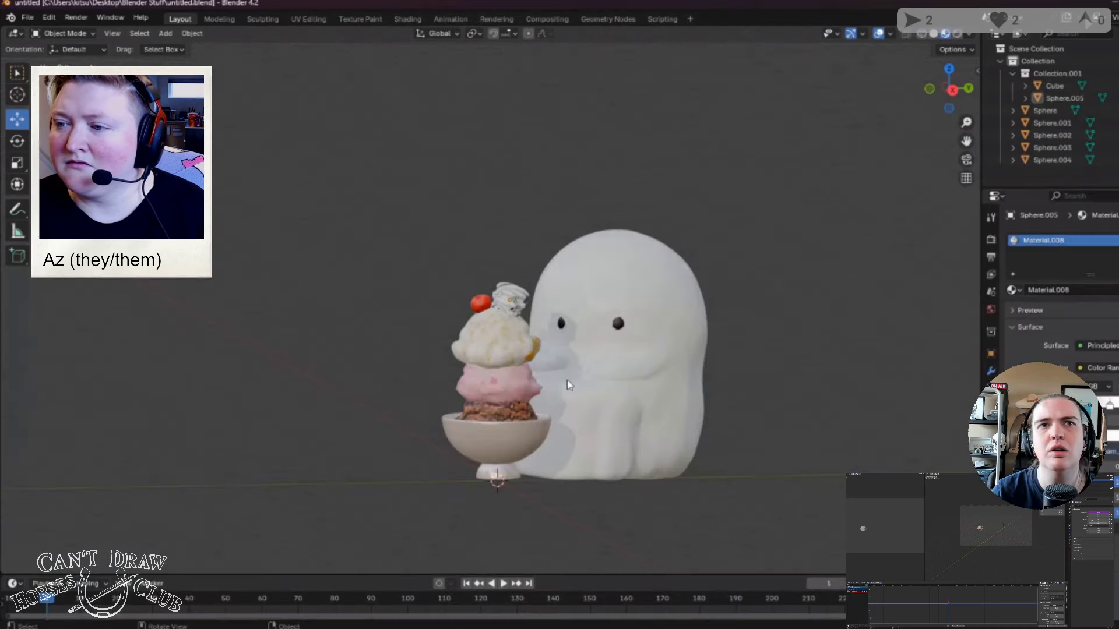
middle_drag(568, 380, 585, 406)
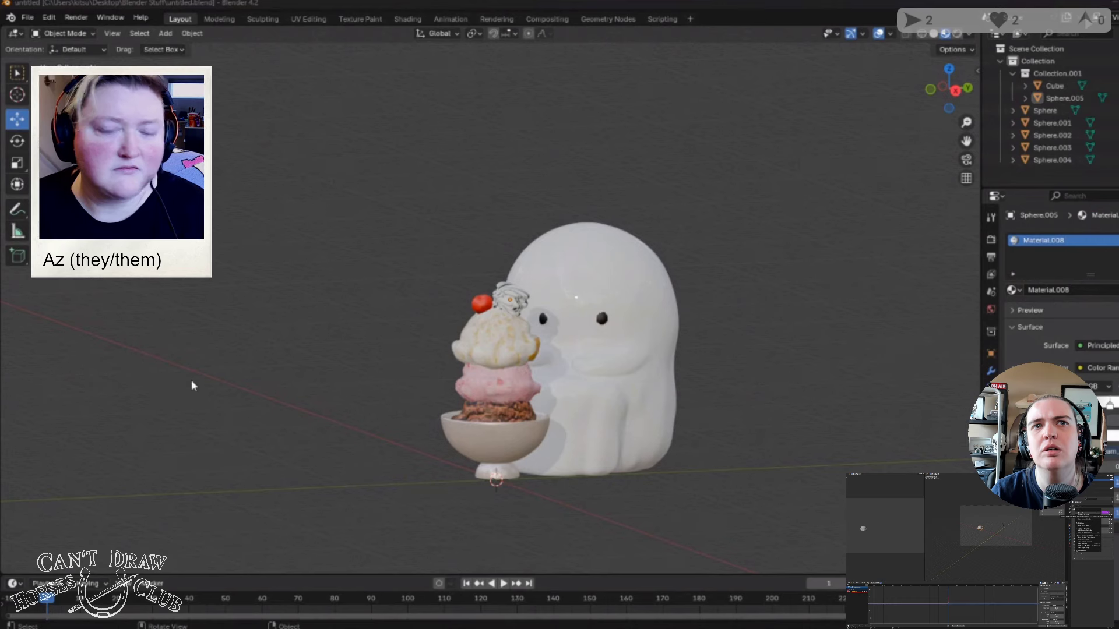
Step: Select the swirled topping on the ice-cream sundae, widen the properties editor, and shift its material's Color Ramp black stop towards white
click(513, 301)
drag(981, 205, 760, 215)
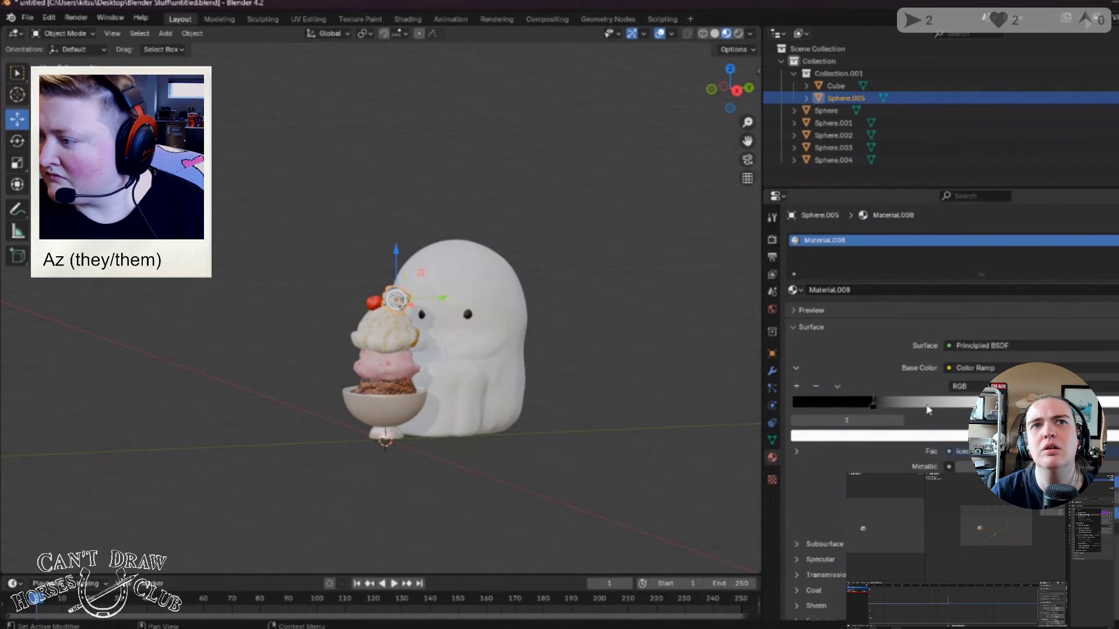
click(958, 438)
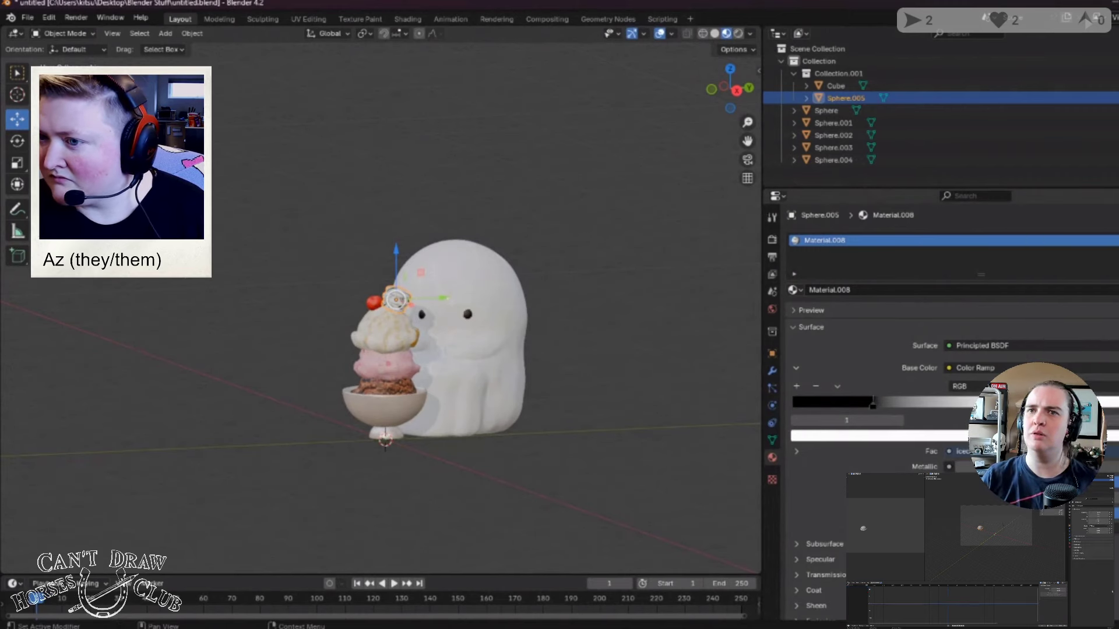
drag(873, 404, 903, 405)
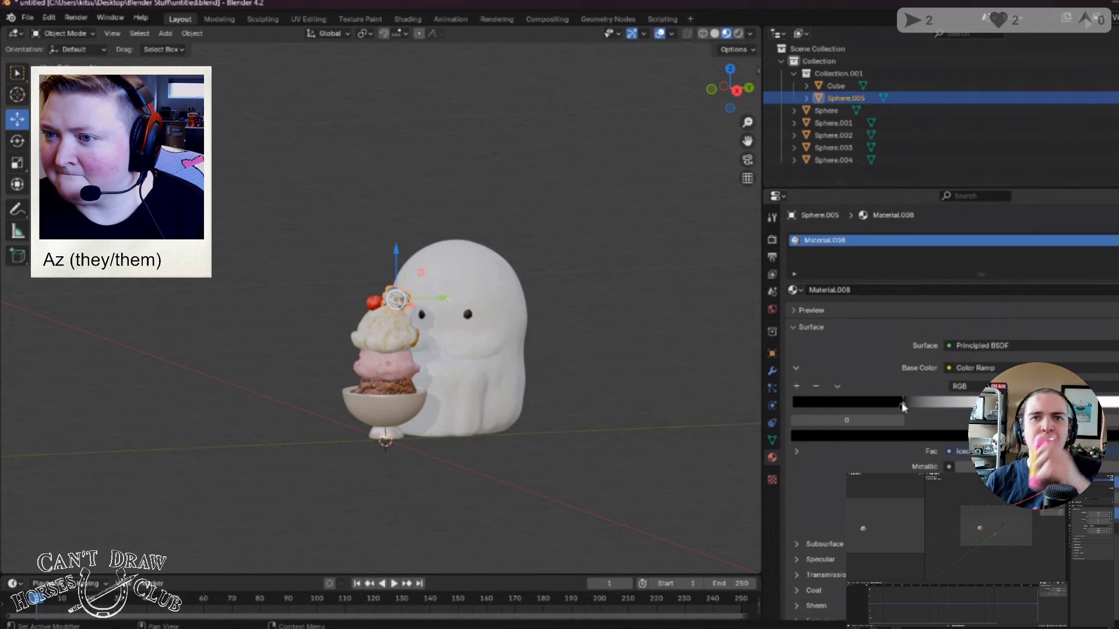
Step: Examine the sundae's recoloured topping and the white figure from several angles, near and far
middle_drag(551, 442, 431, 396)
scroll(430, 396, up, 5)
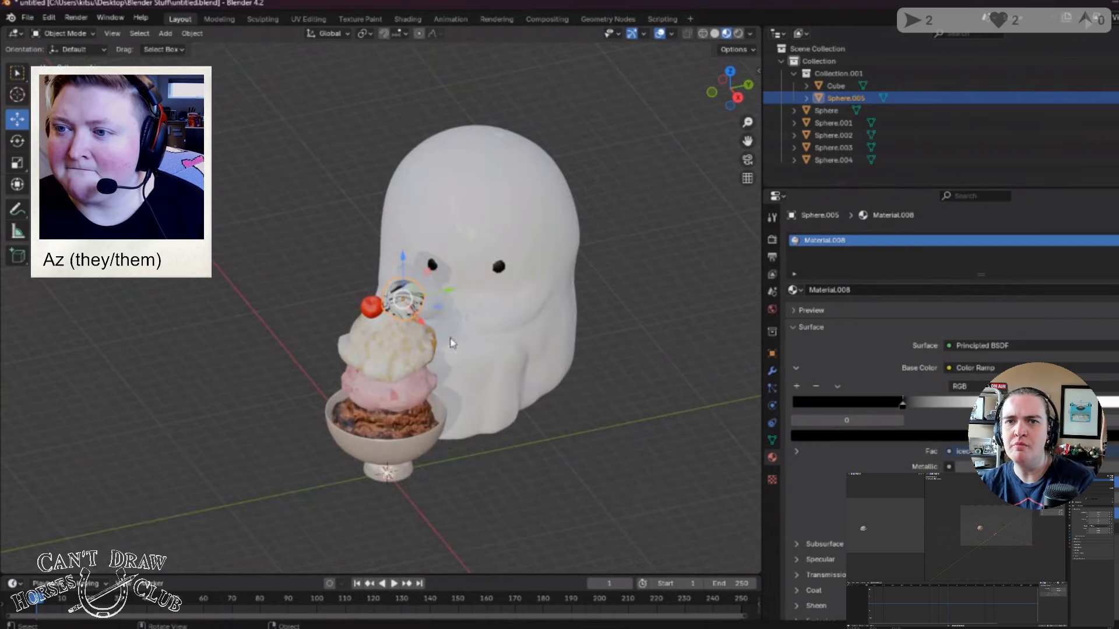
middle_drag(408, 349, 353, 377)
scroll(353, 378, down, 4)
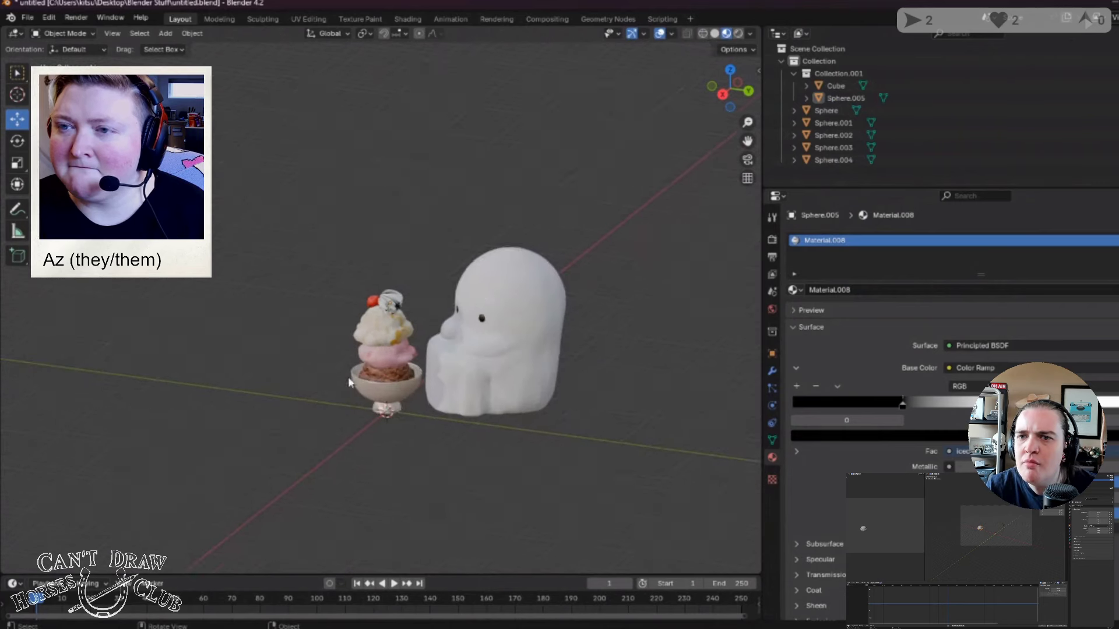
middle_drag(213, 327, 271, 347)
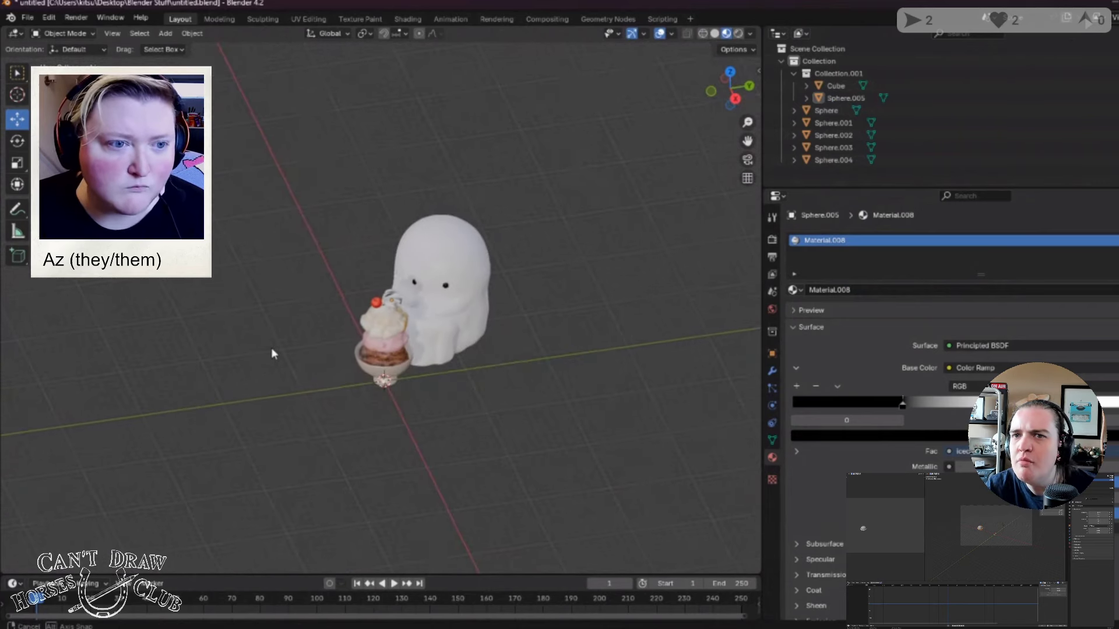
click(396, 306)
middle_drag(572, 379, 578, 333)
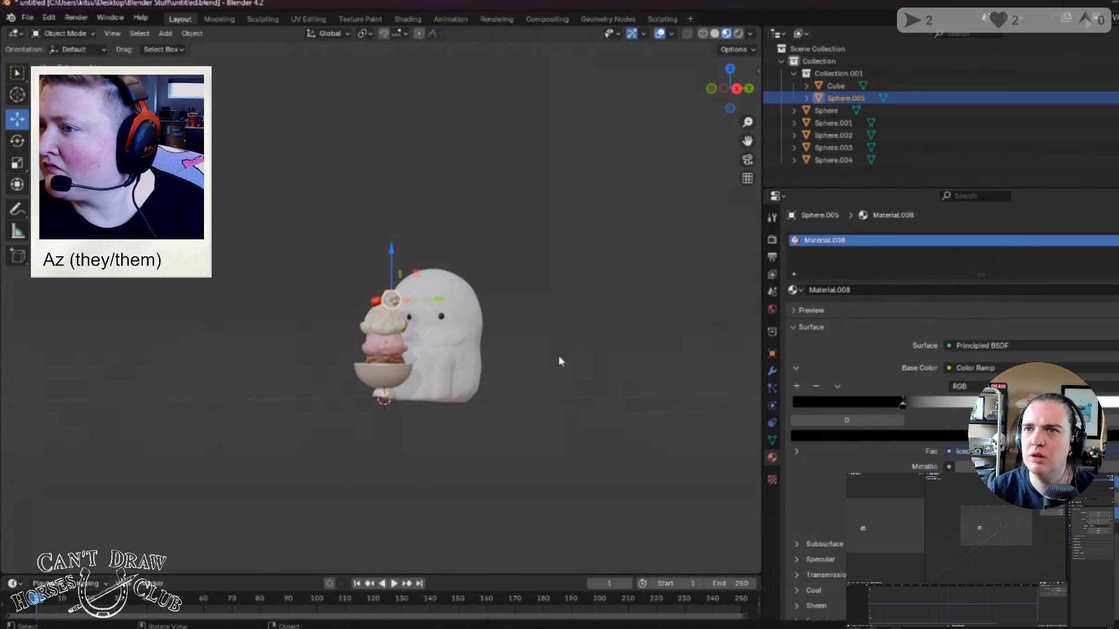
click(283, 218)
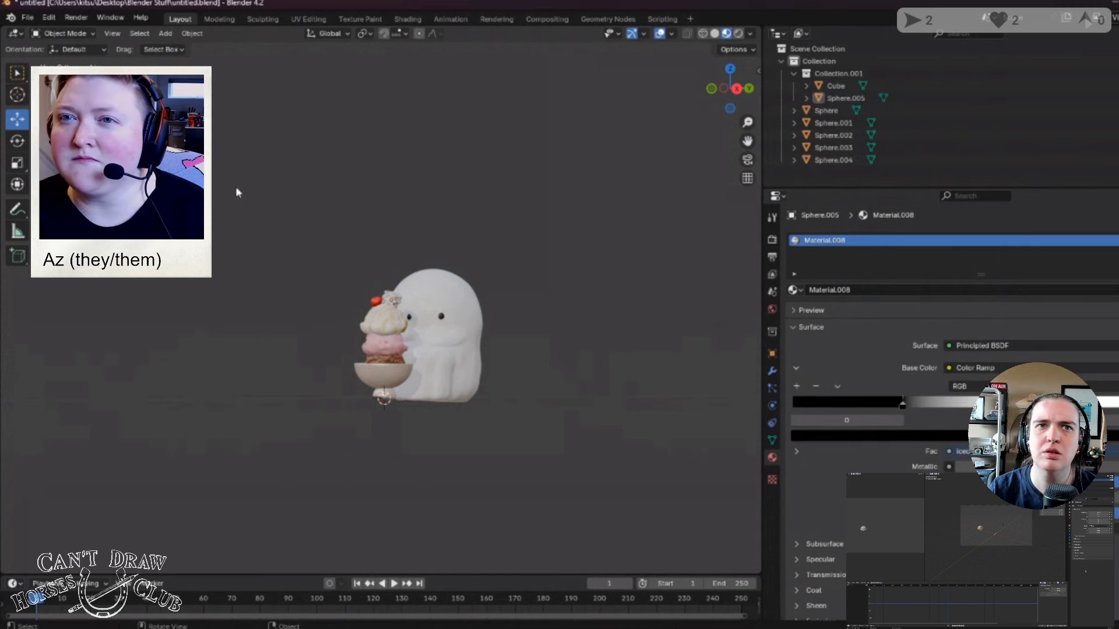
Step: Create a new Sculpting file without saving the changes to untitled.blend, and widen the properties editor
click(28, 17)
mouse_move(46, 33)
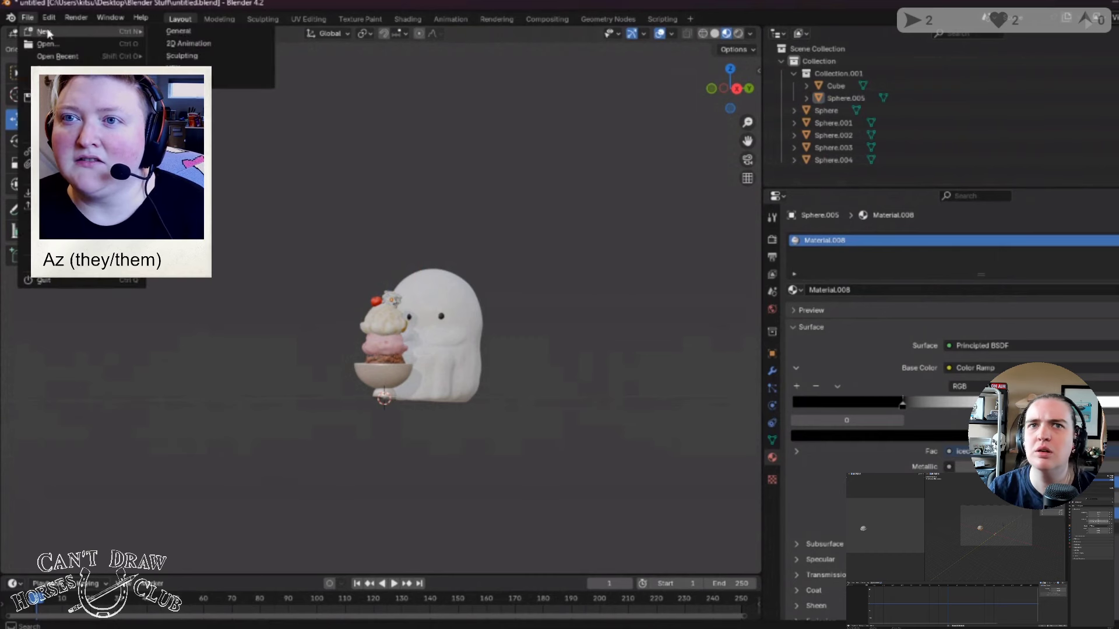
click(208, 52)
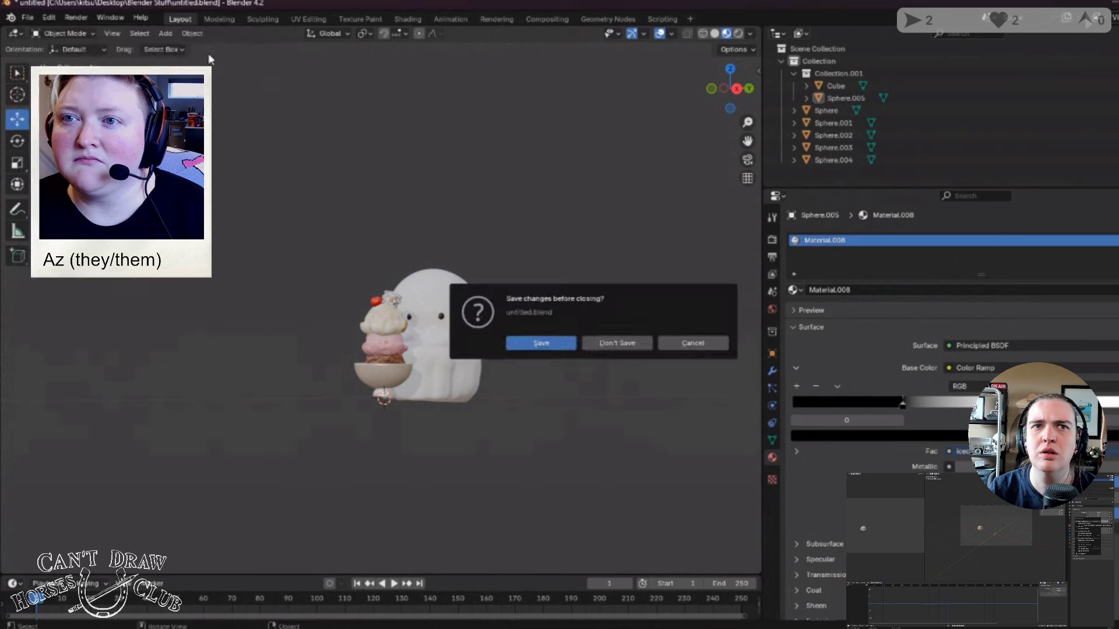
click(612, 345)
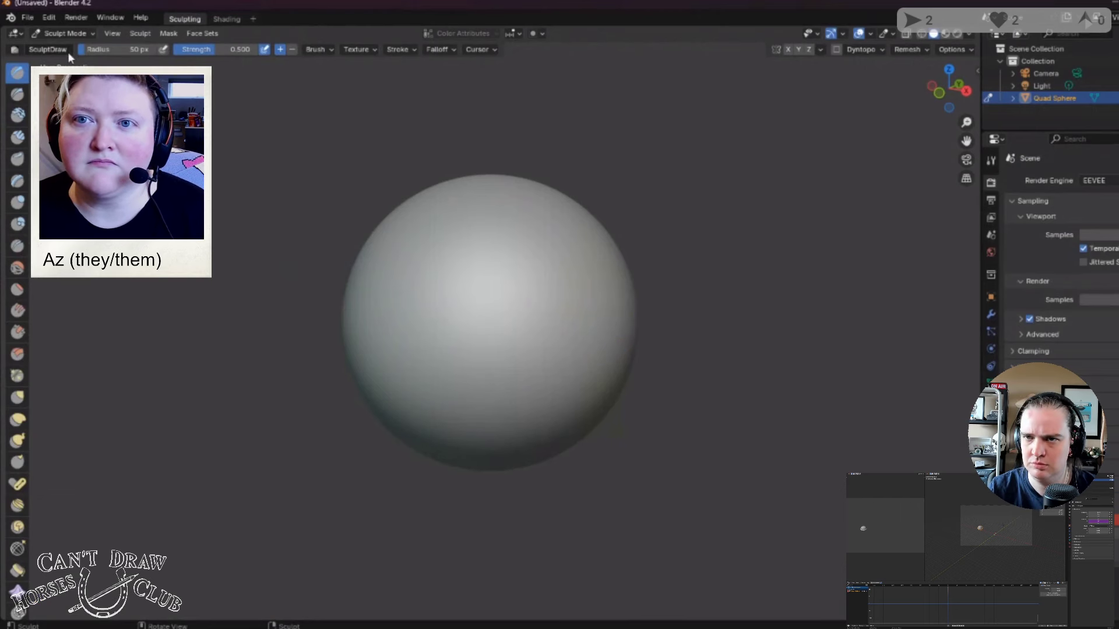
scroll(218, 327, down, 2)
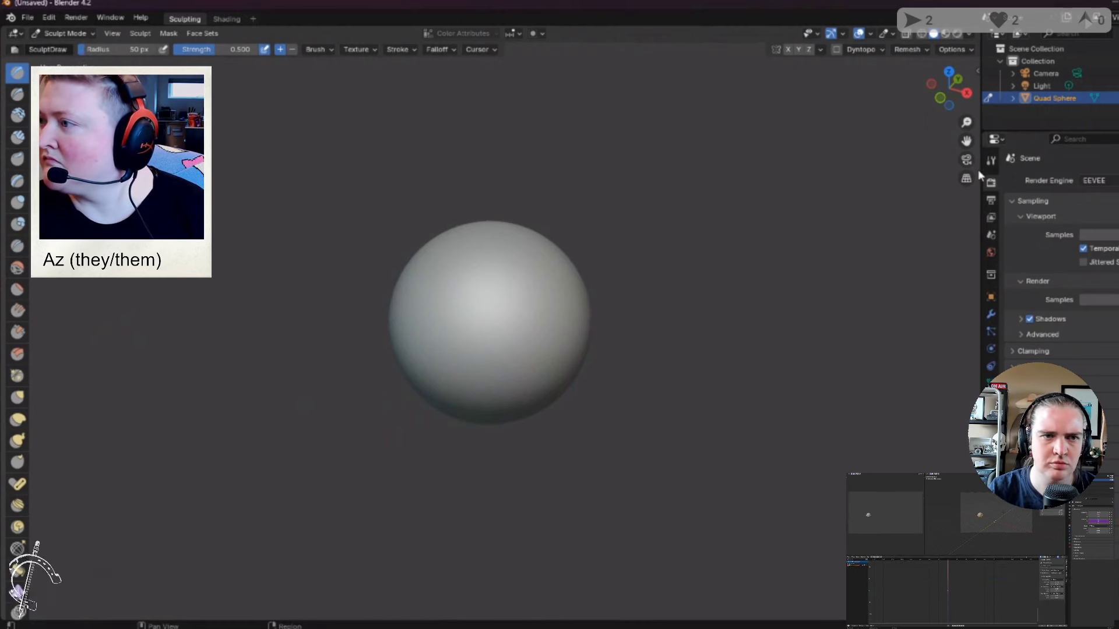
drag(982, 186, 952, 187)
scroll(500, 257, down, 1)
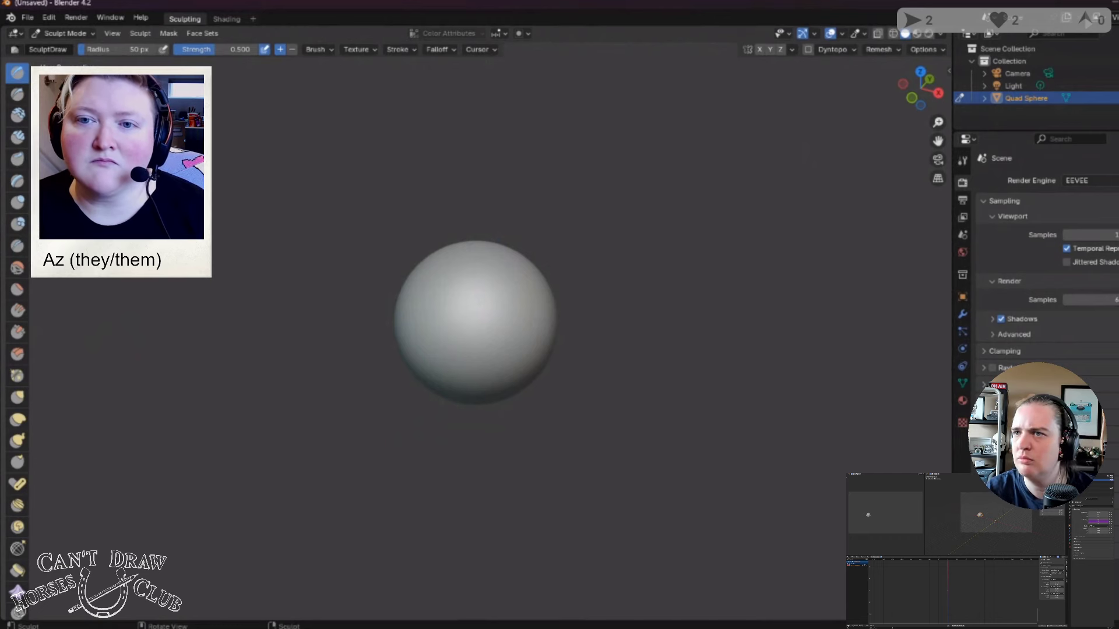
Step: Choose the Blob brush and try a stroke on the sphere's upper front, undoing it
click(18, 225)
mouse_move(482, 275)
mouse_down()
mouse_move(495, 295)
mouse_move(478, 310)
mouse_move(456, 292)
mouse_move(477, 290)
mouse_move(460, 291)
mouse_move(474, 280)
mouse_move(469, 292)
mouse_up()
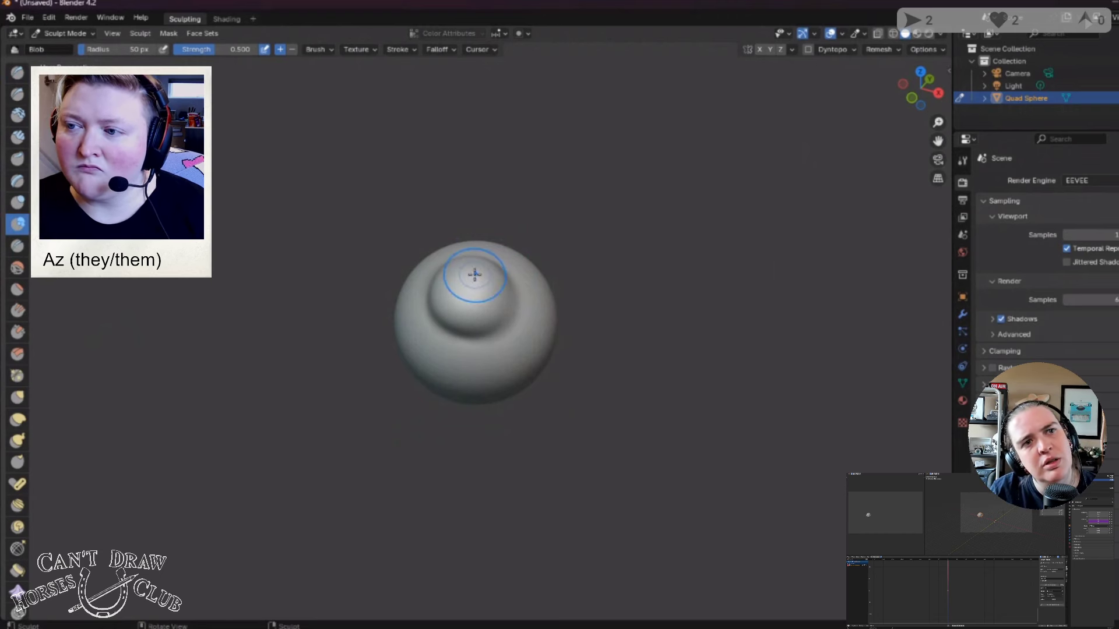
key(ctrl+z)
Step: Try building a wide raised lump on the sphere's lower half with overlapping Blob strokes
middle_drag(425, 335, 353, 375)
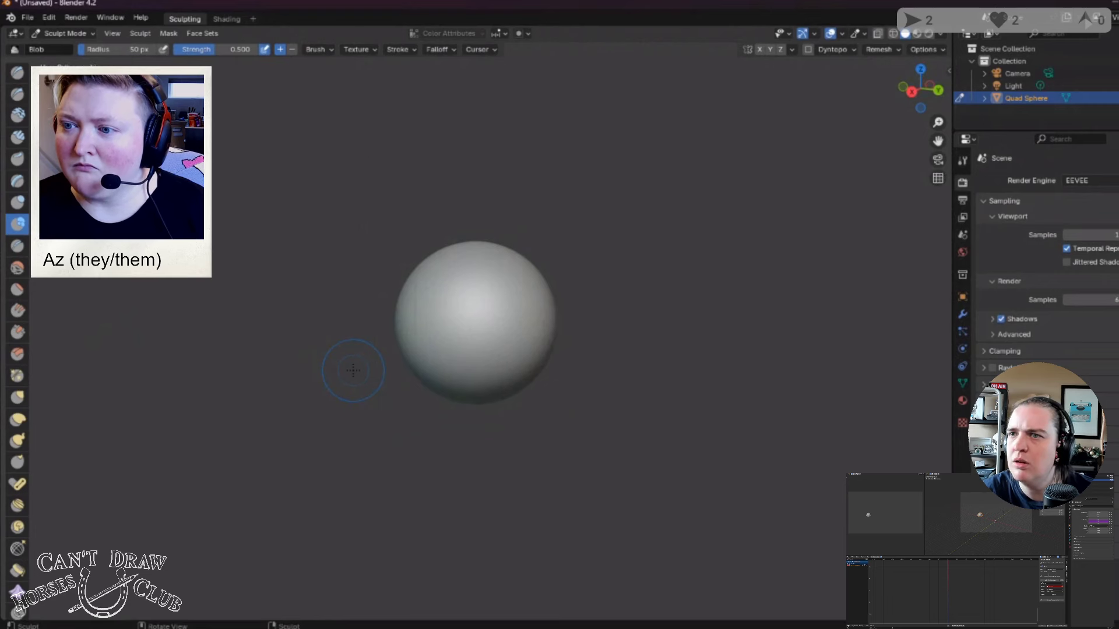
mouse_move(353, 371)
middle_down()
mouse_move(373, 370)
mouse_move(353, 371)
middle_up()
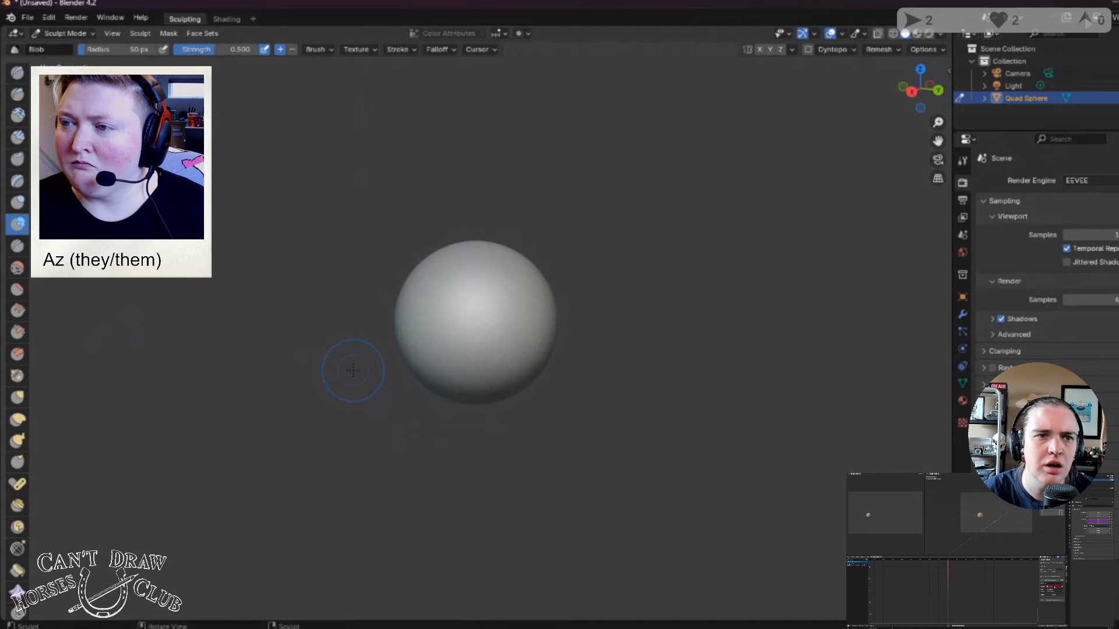
key(KP_7)
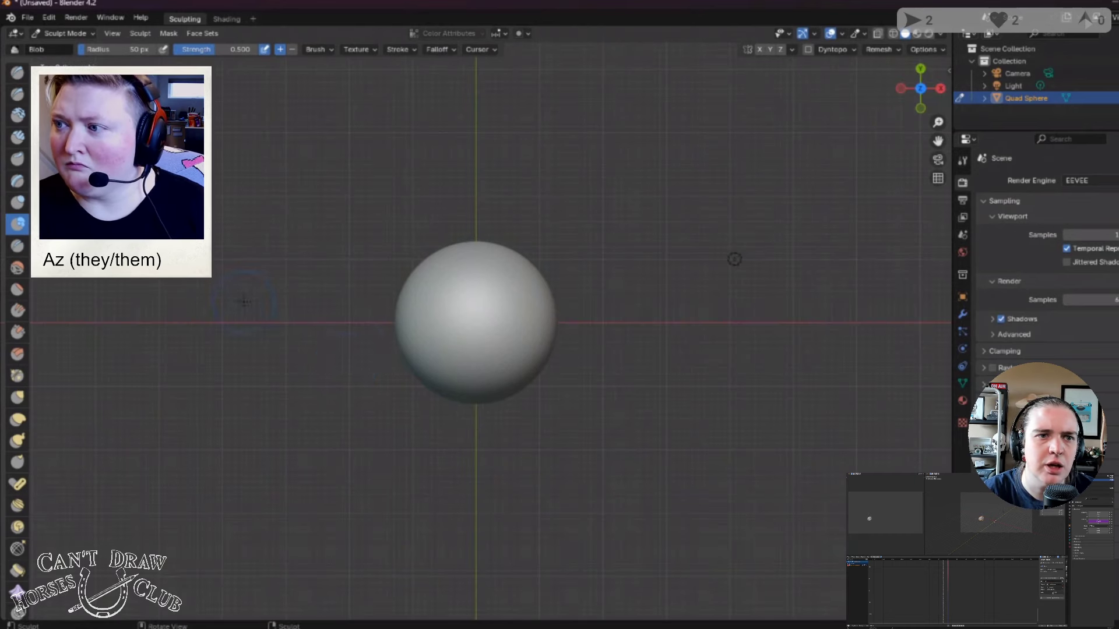
mouse_move(626, 377)
middle_down()
mouse_move(701, 225)
mouse_move(624, 221)
mouse_move(659, 247)
mouse_move(652, 263)
middle_up()
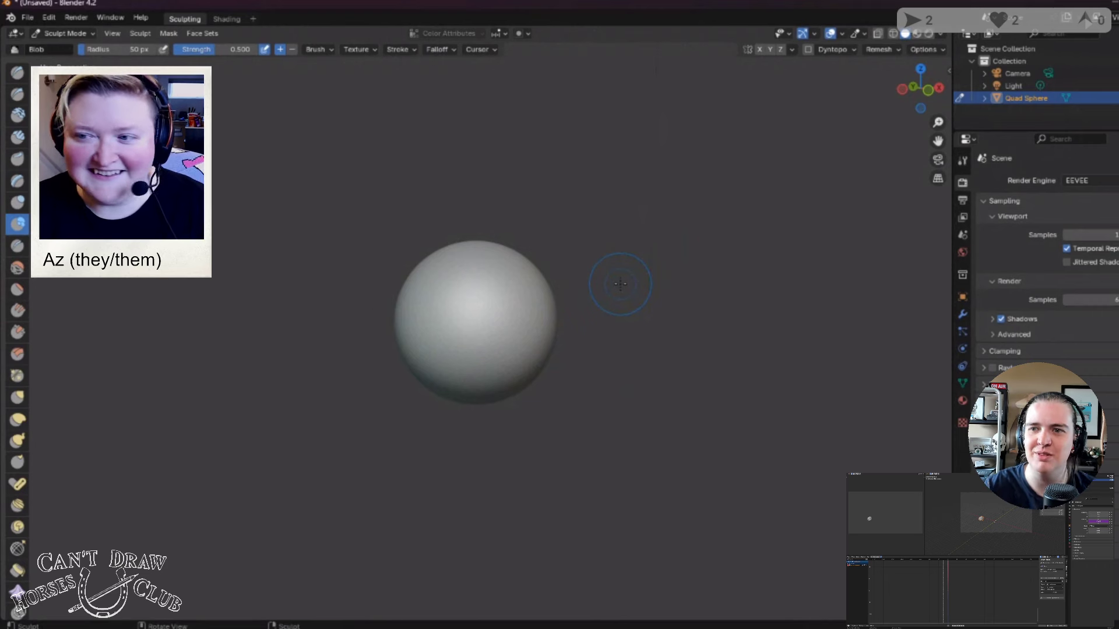
middle_drag(350, 312, 201, 299)
mouse_move(420, 317)
mouse_down()
mouse_move(427, 327)
mouse_move(412, 352)
mouse_move(402, 327)
mouse_move(387, 338)
mouse_move(402, 325)
mouse_move(389, 327)
mouse_up()
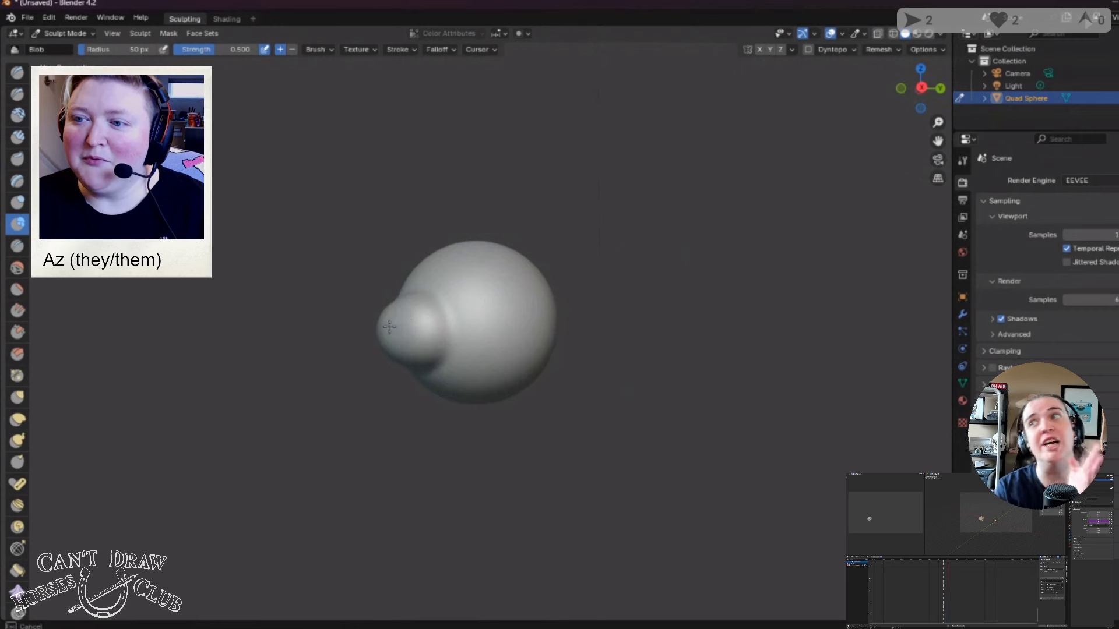
middle_drag(390, 327, 421, 345)
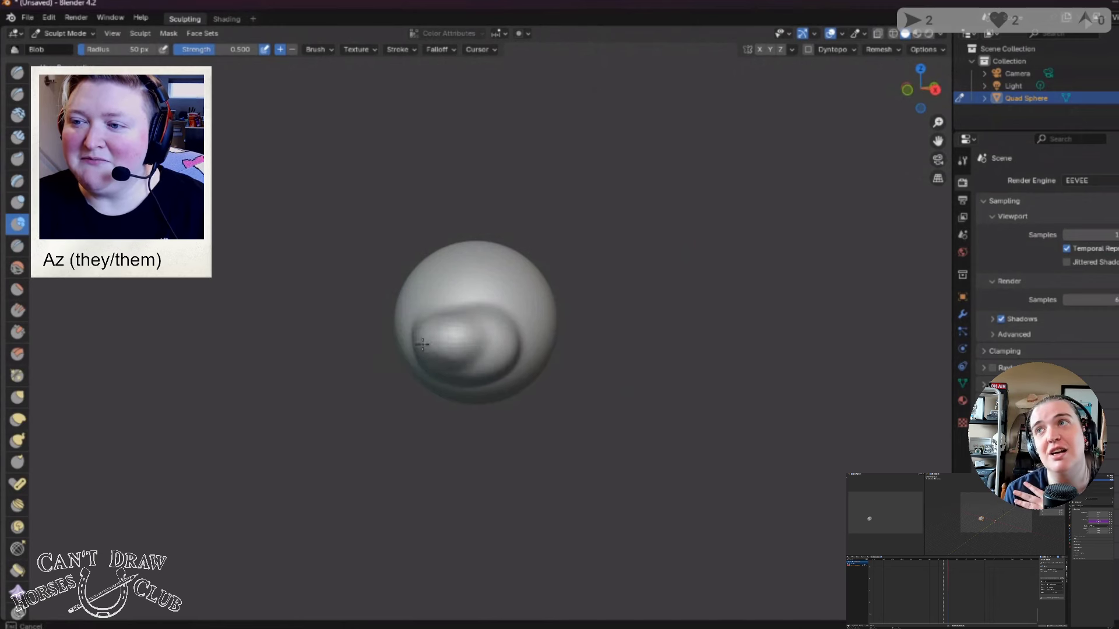
mouse_move(422, 344)
mouse_down()
mouse_move(500, 345)
mouse_move(459, 359)
mouse_move(471, 353)
mouse_up()
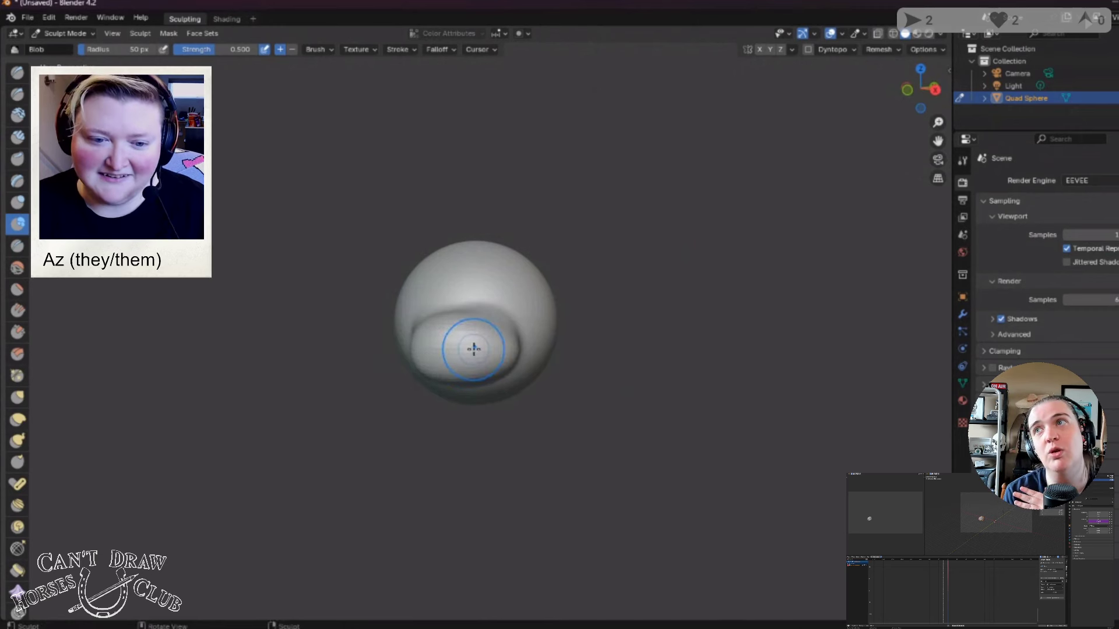
mouse_move(473, 348)
middle_down()
mouse_move(465, 420)
mouse_move(480, 429)
mouse_move(487, 335)
mouse_move(516, 332)
mouse_move(482, 328)
mouse_move(505, 327)
mouse_move(469, 341)
mouse_move(457, 367)
mouse_move(550, 387)
middle_up()
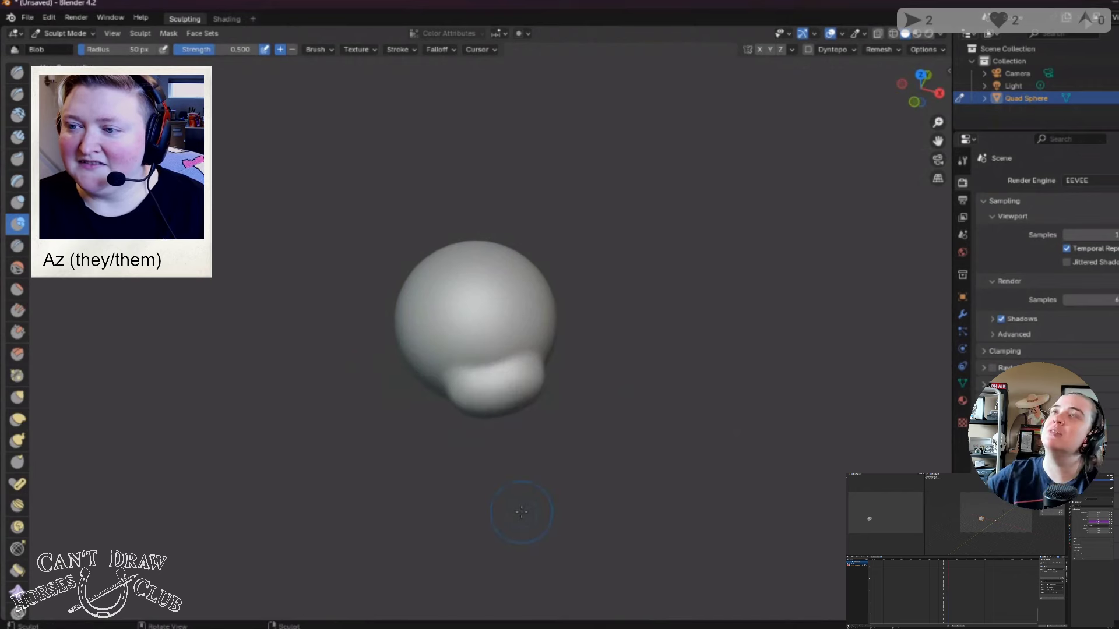
middle_drag(521, 512, 500, 445)
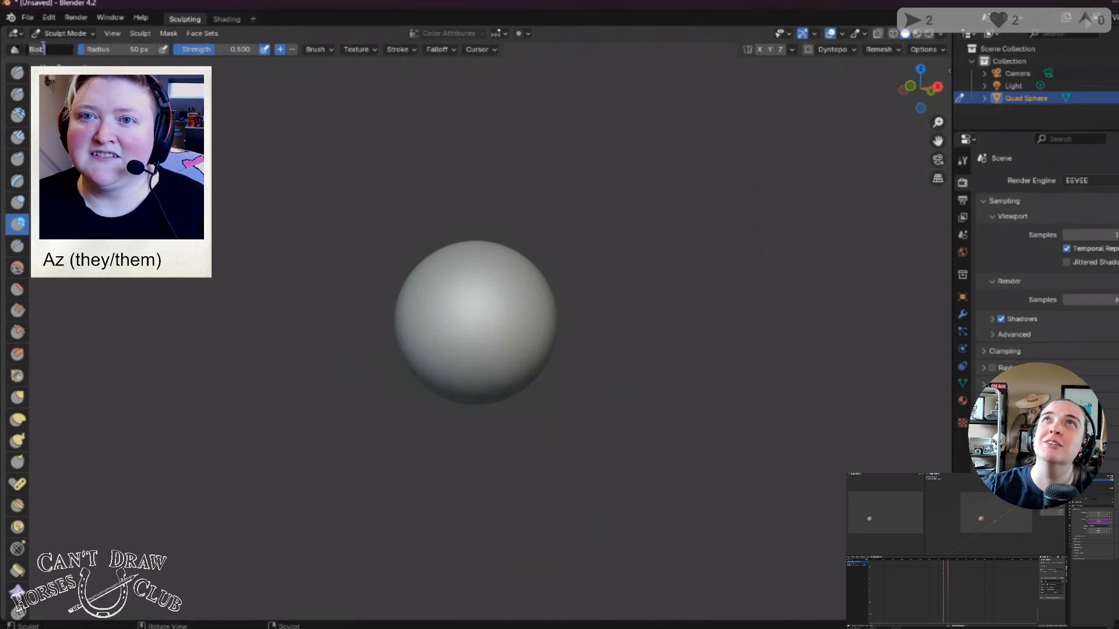
Step: Review the Blob brush's general and cursor options and set its radius to 92 px
click(142, 47)
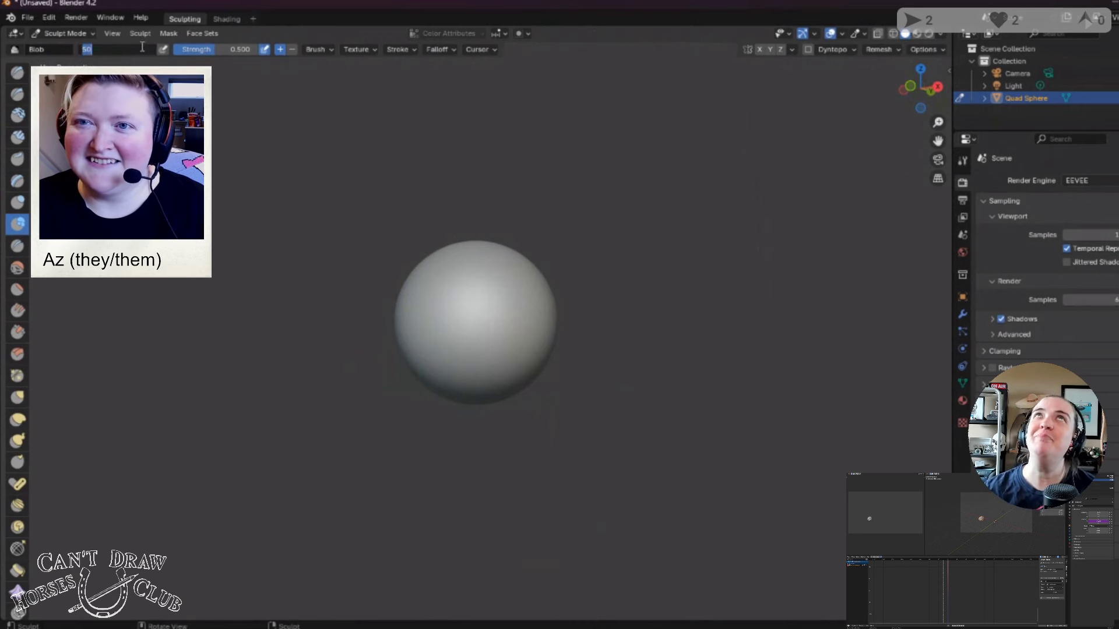
key(Return)
click(325, 50)
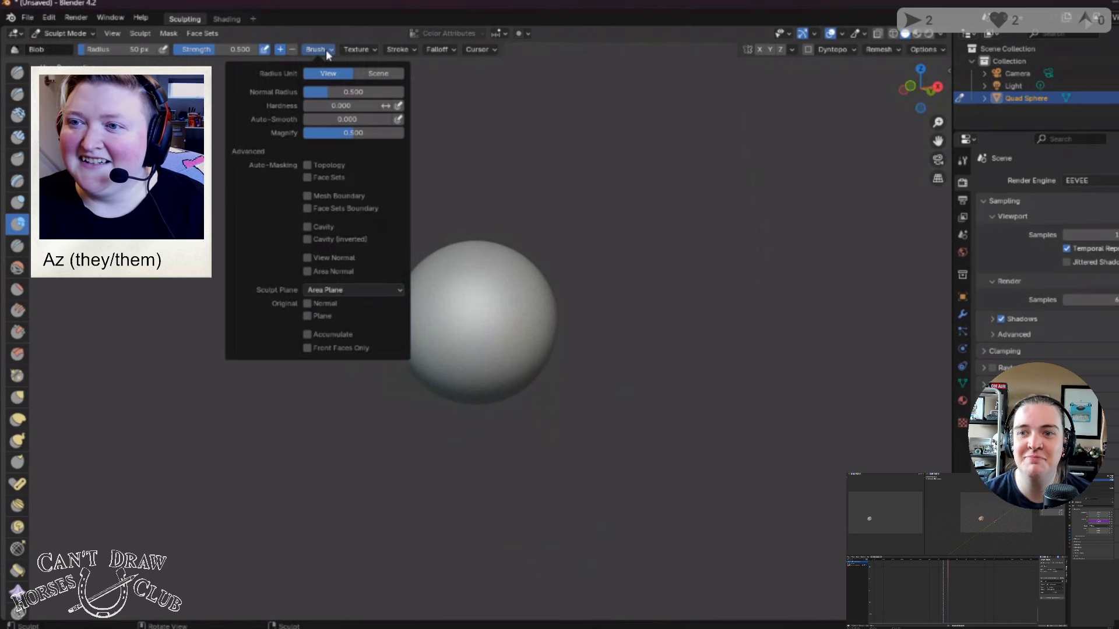
mouse_move(389, 52)
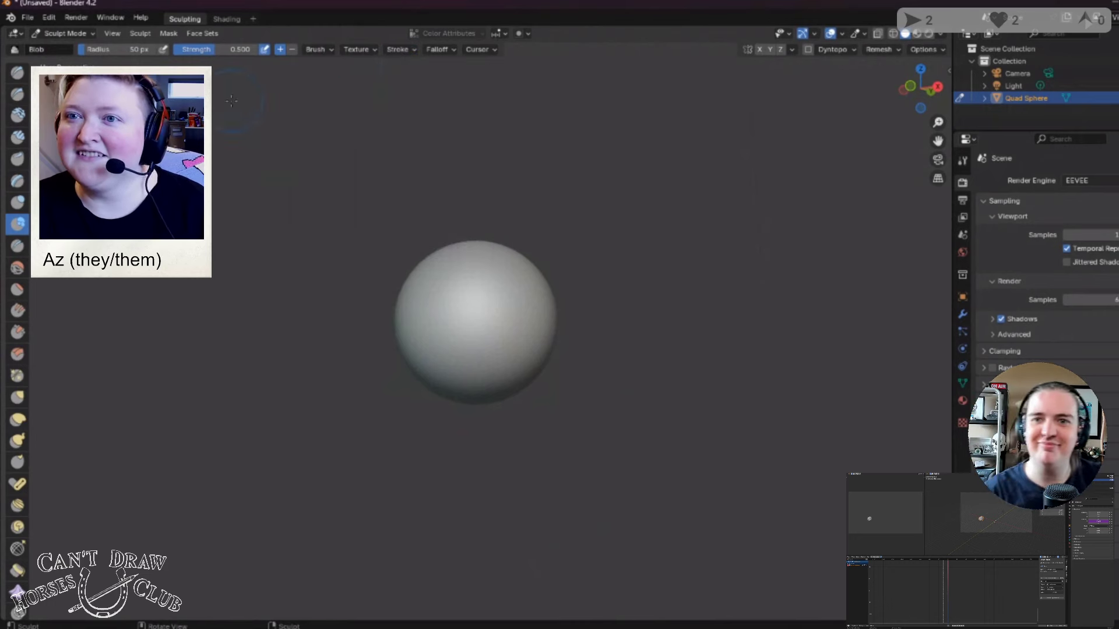
drag(140, 51, 174, 51)
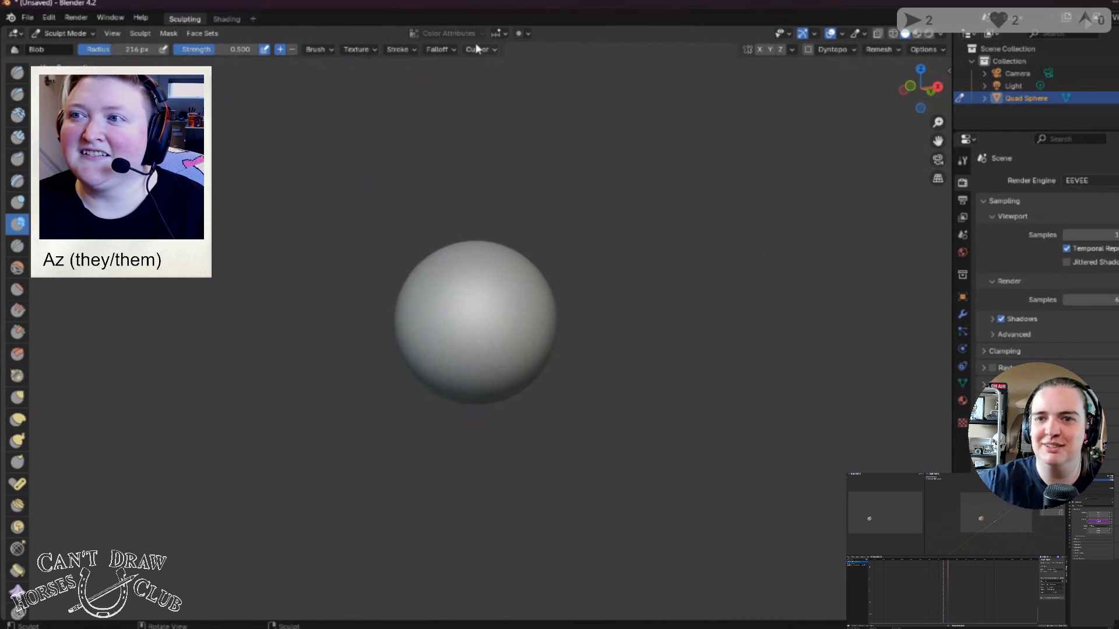
click(491, 49)
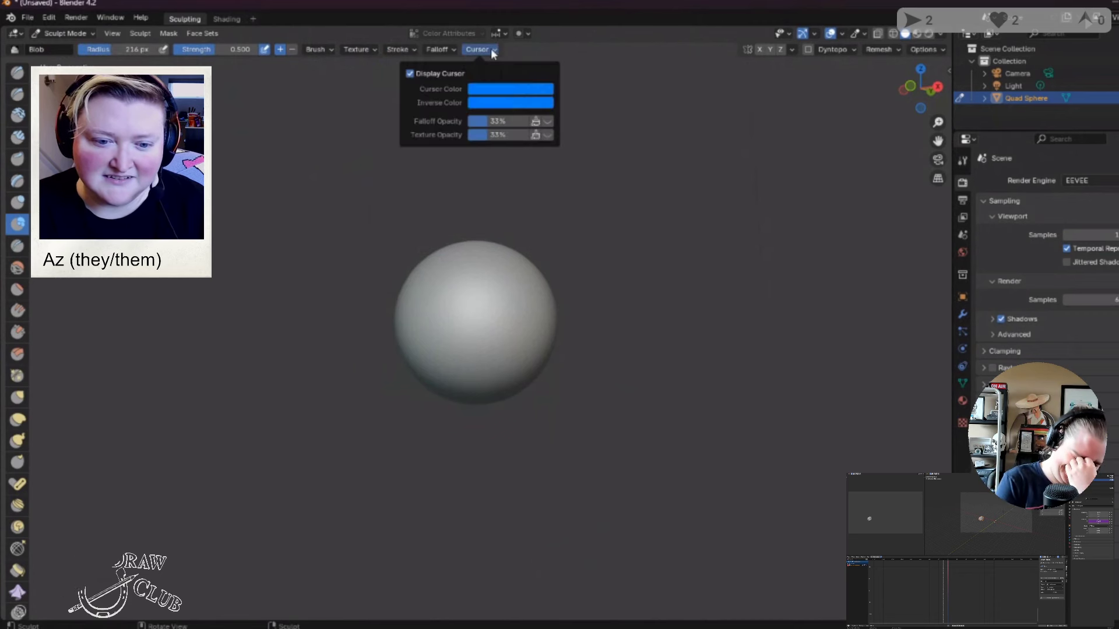
click(492, 50)
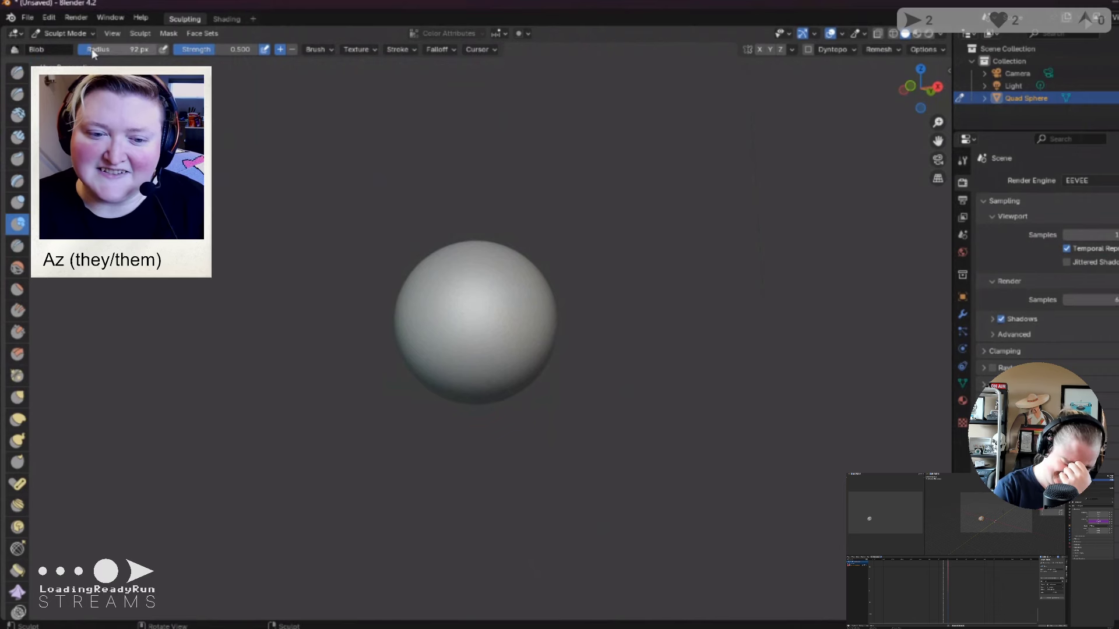
Step: Sculpt a large rounded bulge on the sphere's lower front with the Blob brush
mouse_move(473, 345)
mouse_down()
mouse_move(472, 367)
mouse_move(491, 370)
mouse_move(470, 362)
mouse_move(450, 377)
mouse_move(490, 370)
mouse_move(481, 430)
mouse_up()
mouse_move(481, 430)
middle_down()
mouse_move(476, 382)
mouse_move(399, 390)
mouse_move(438, 367)
mouse_move(482, 370)
middle_up()
mouse_move(459, 335)
mouse_down()
mouse_move(482, 320)
mouse_move(445, 332)
mouse_move(448, 353)
mouse_up()
mouse_move(448, 353)
middle_down()
mouse_move(452, 402)
mouse_move(434, 465)
mouse_move(446, 388)
middle_up()
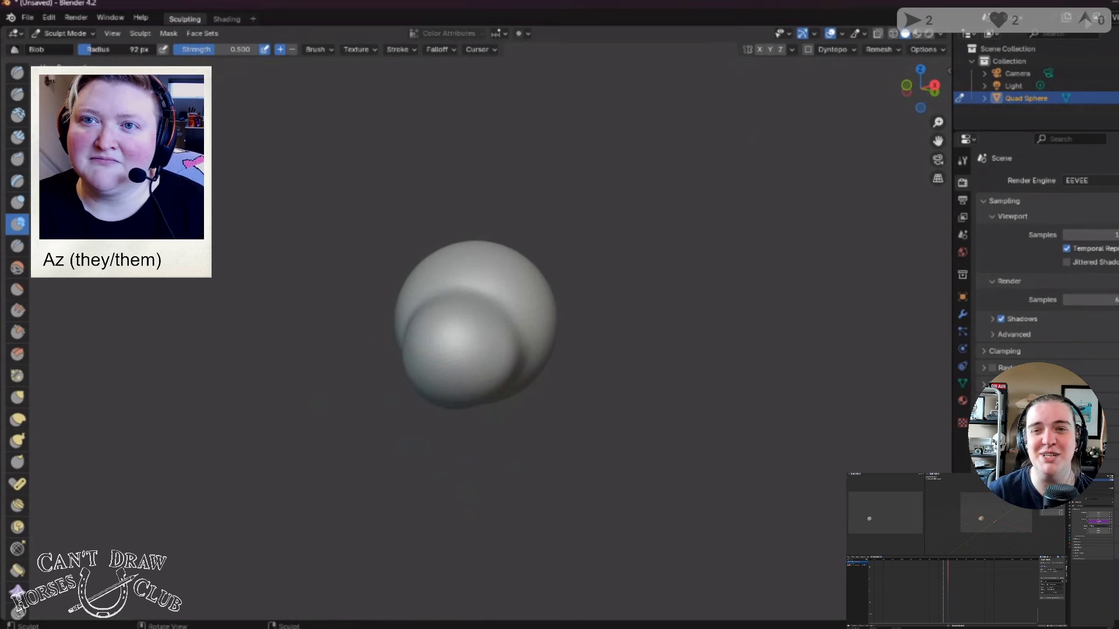
Step: Try a smaller Blob stroke across the large bulge and undo it
mouse_move(343, 355)
middle_down()
mouse_move(411, 339)
mouse_move(425, 367)
mouse_move(482, 342)
mouse_move(490, 352)
mouse_move(476, 344)
mouse_move(487, 332)
middle_up()
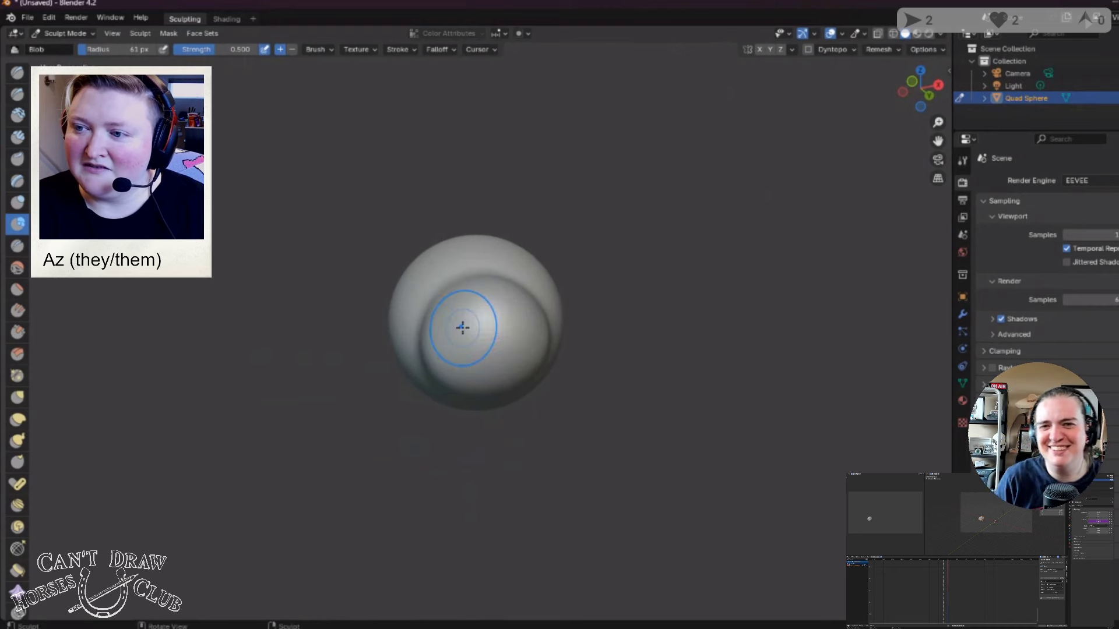
drag(462, 328, 519, 326)
key(ctrl+z)
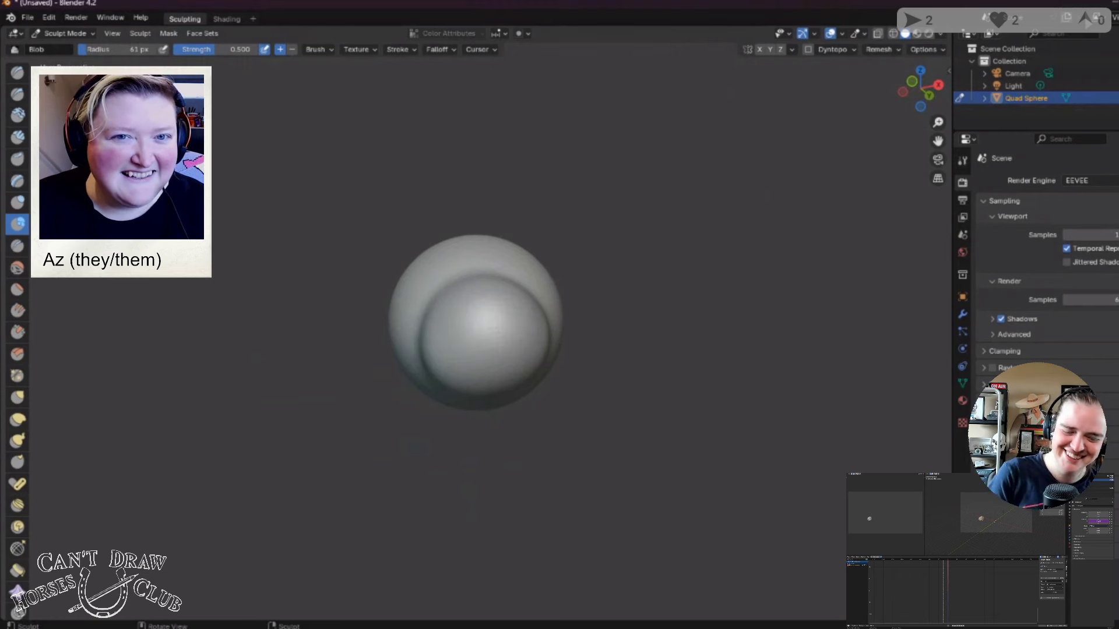
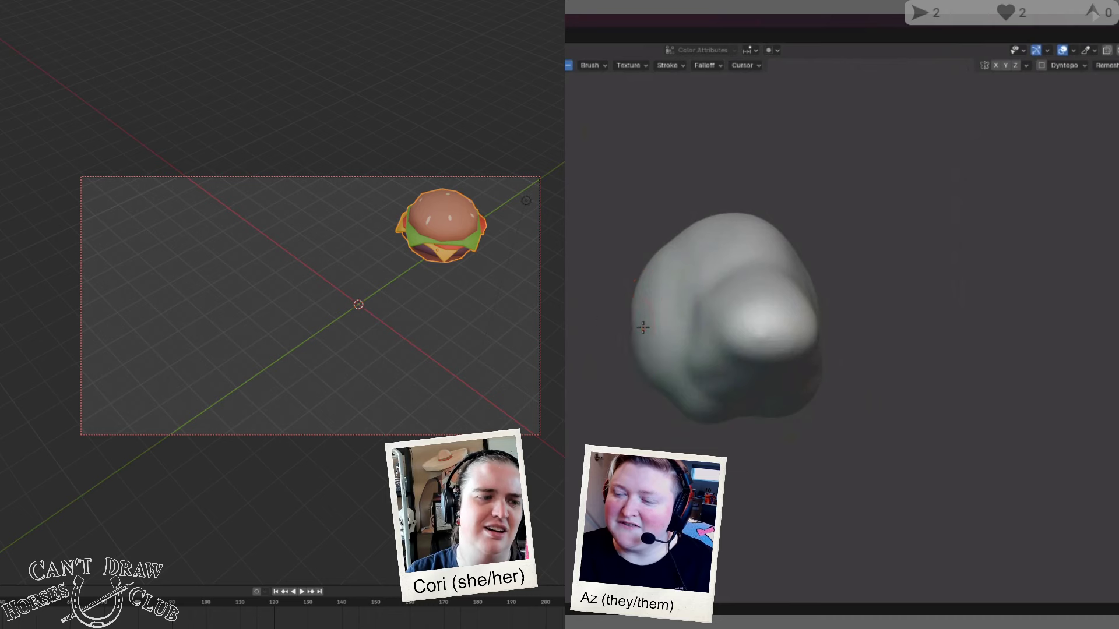
Step: Switch to the Grab brush and reshape the large protruding bulge and the surface beside it
mouse_move(746, 315)
middle_down()
mouse_move(844, 314)
mouse_move(784, 310)
middle_up()
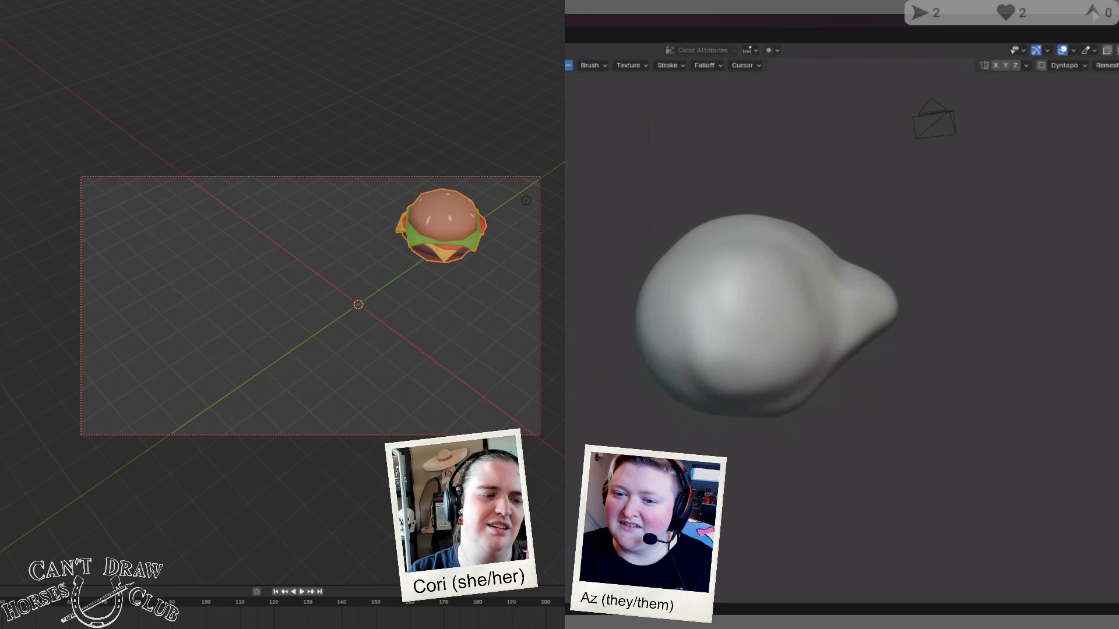
key(g)
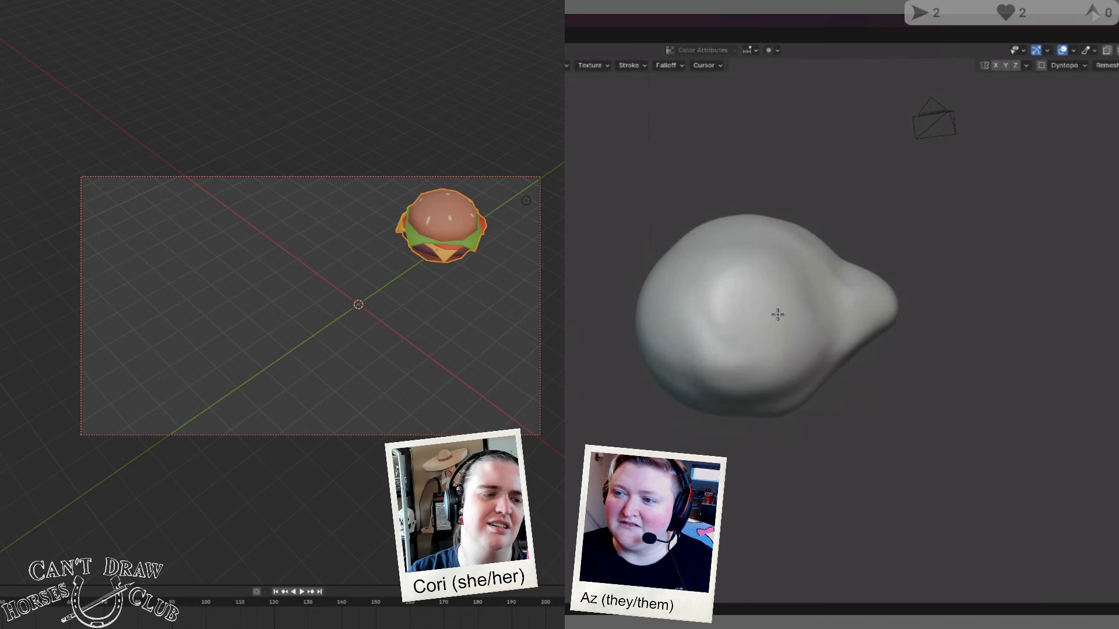
mouse_move(750, 370)
middle_down()
mouse_move(801, 316)
mouse_move(732, 322)
mouse_move(721, 345)
middle_up()
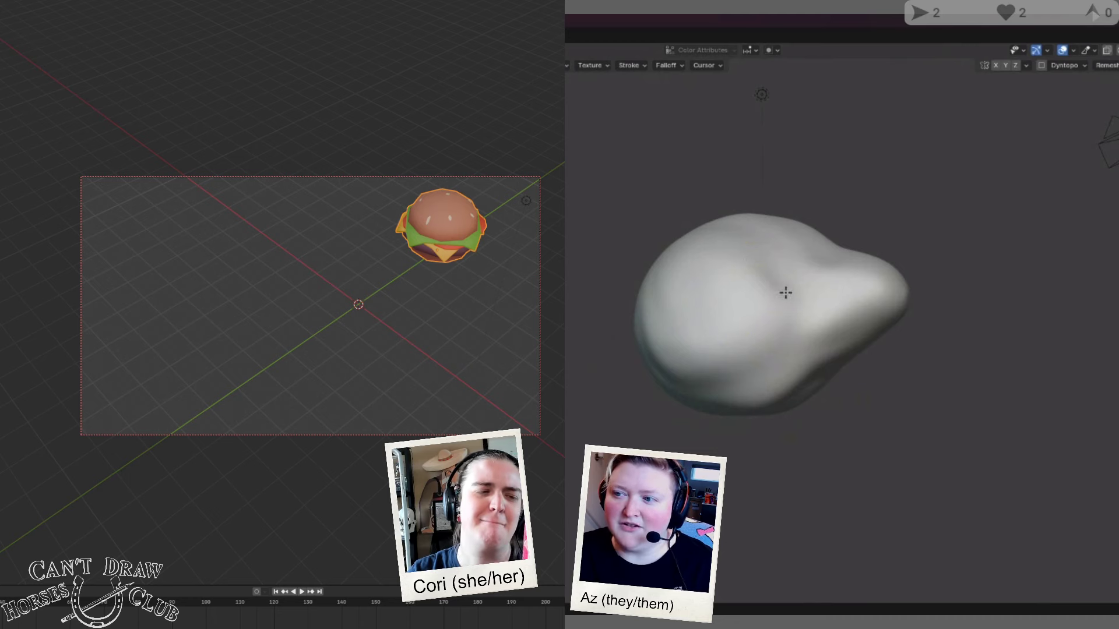
middle_drag(786, 293, 672, 392)
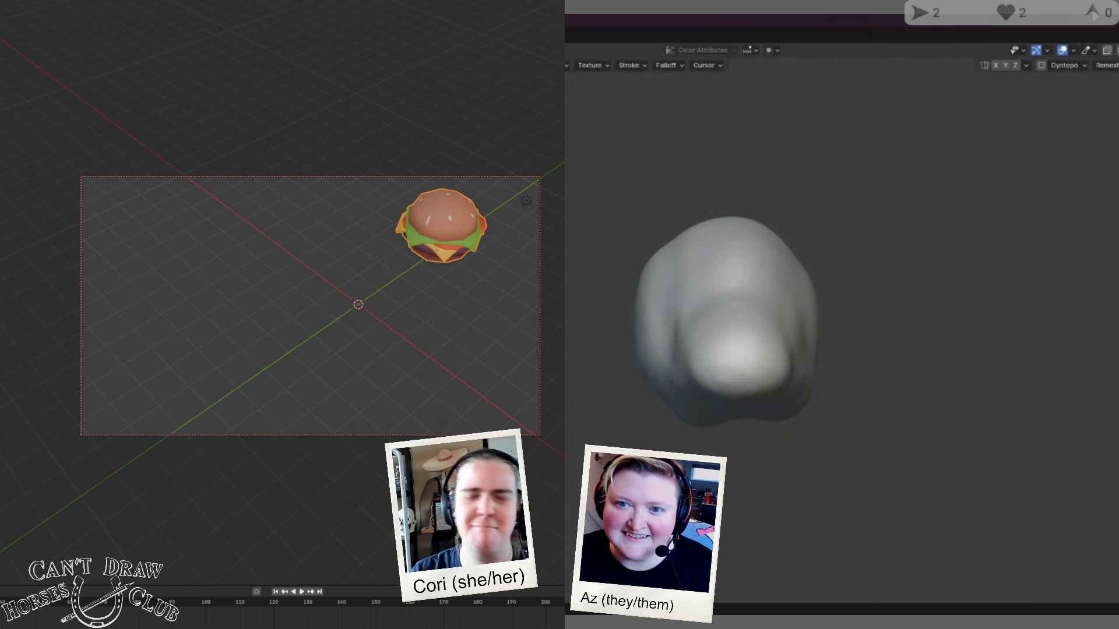
Step: Switch to the Draw brush and work over the tip and side of the protruding bulge
key(x)
mouse_move(675, 350)
mouse_down()
mouse_move(651, 352)
mouse_move(716, 369)
mouse_up()
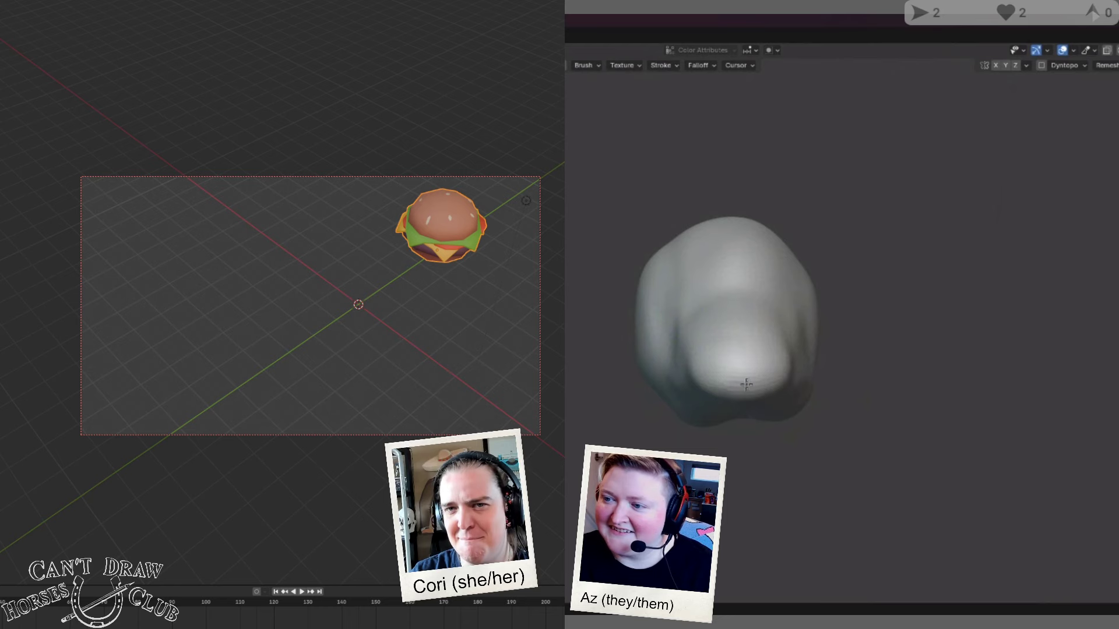
middle_drag(722, 384, 730, 302)
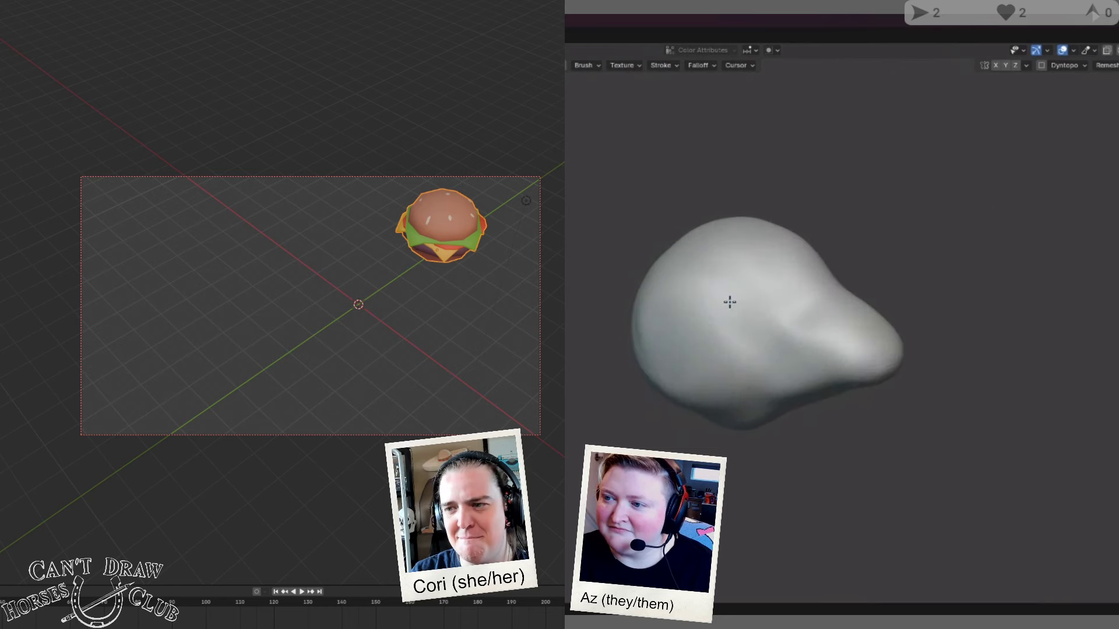
mouse_move(796, 327)
middle_down()
mouse_move(711, 333)
mouse_move(724, 318)
middle_up()
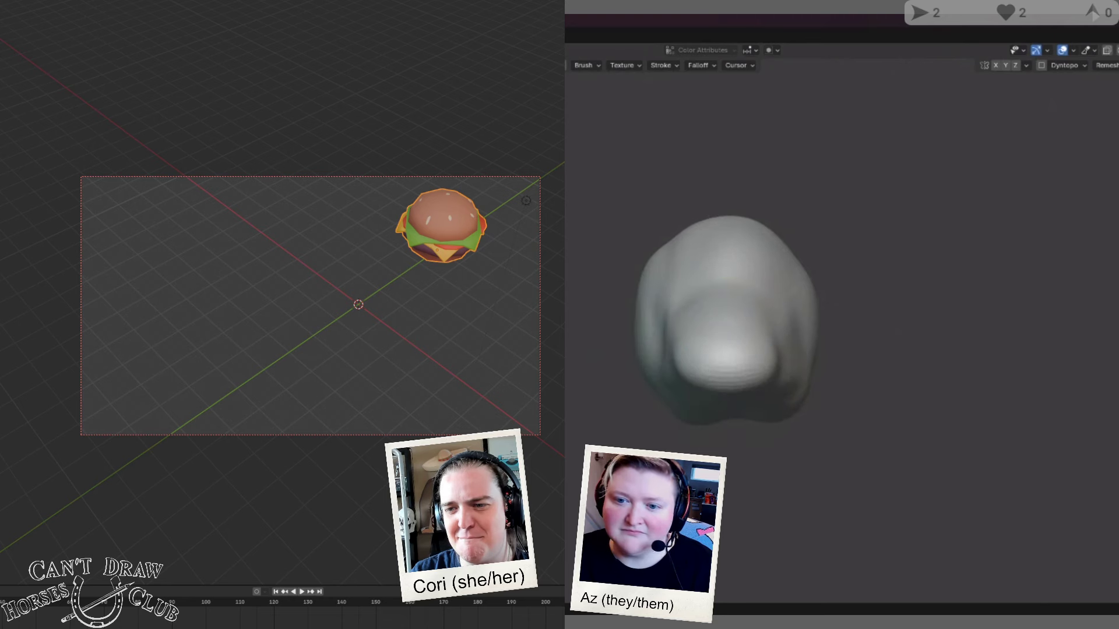
Step: Pull the side surface of the rounded form outward with the Grab brush
key(g)
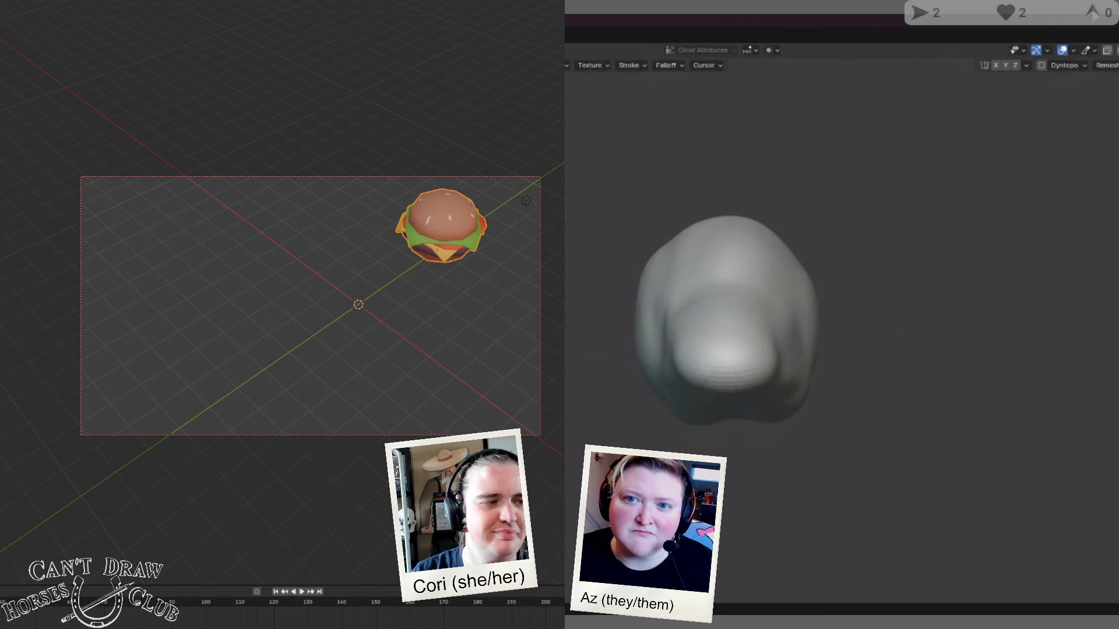
key(KP_1)
mouse_move(735, 346)
mouse_down()
mouse_move(701, 345)
mouse_move(752, 328)
mouse_move(692, 332)
mouse_move(688, 370)
mouse_move(711, 376)
mouse_up()
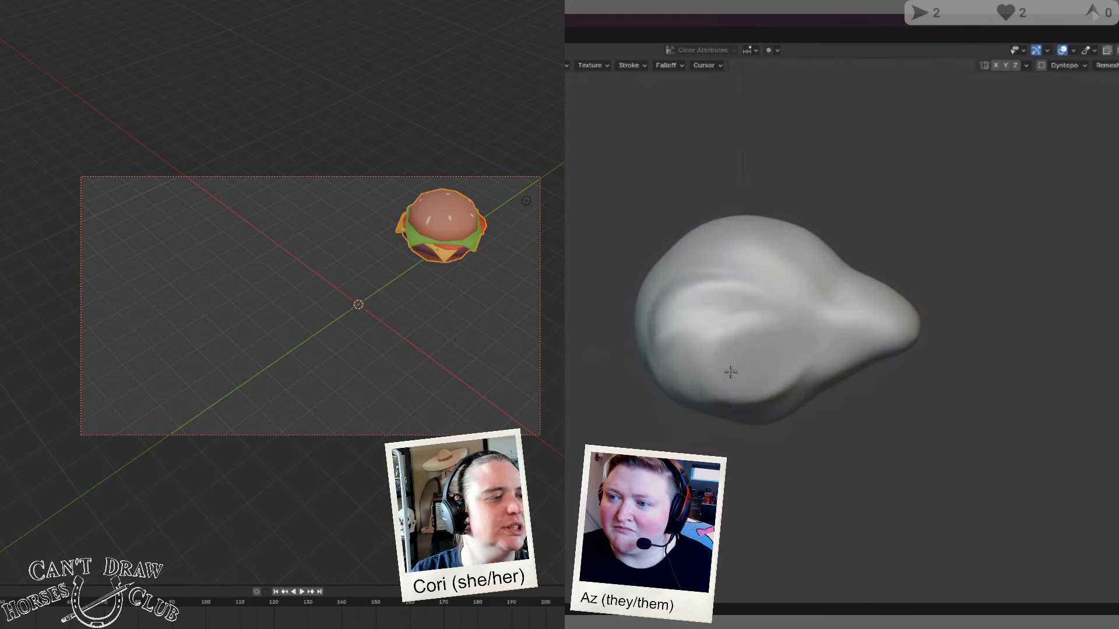
middle_drag(729, 369, 659, 365)
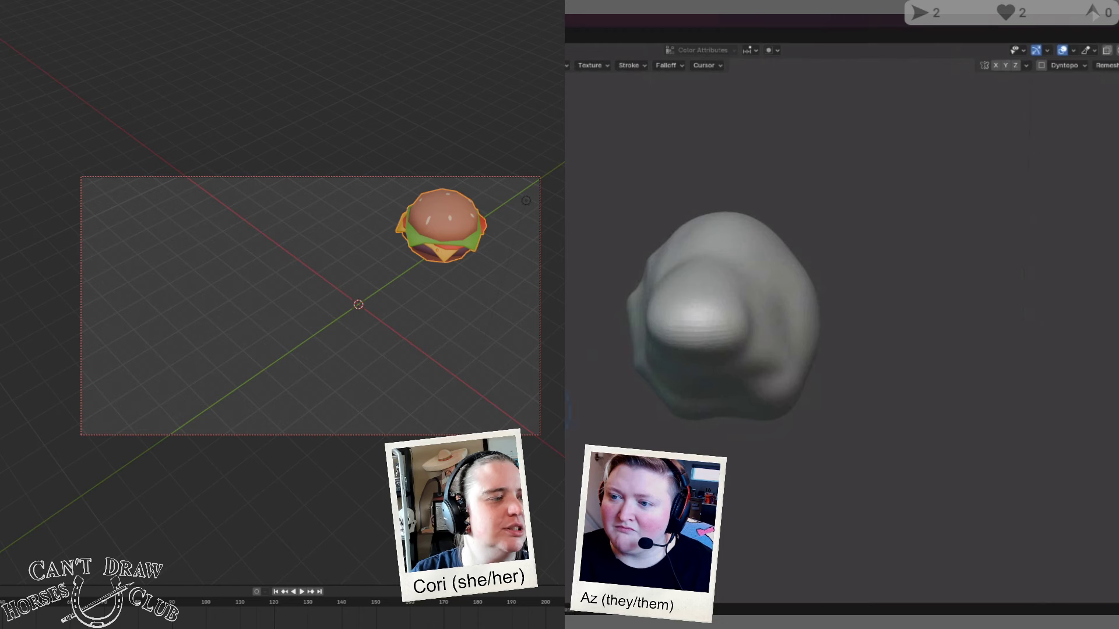
middle_drag(577, 403, 588, 402)
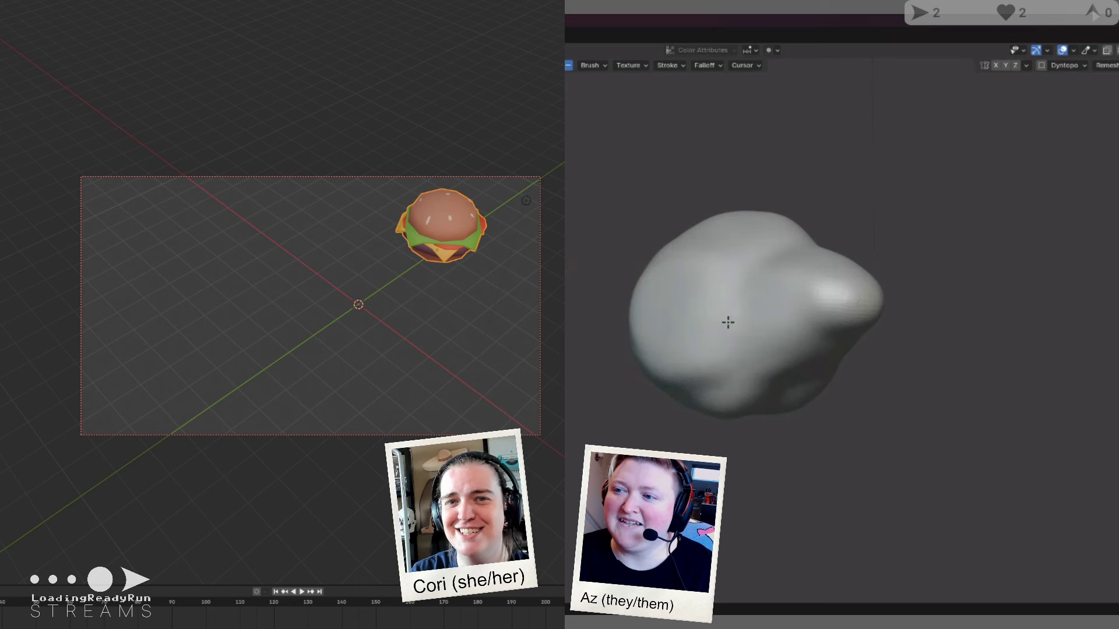
Step: Build up the forehead and the slope between the rounded head and the protruding snout with broad strokes
mouse_move(747, 327)
middle_down()
mouse_move(698, 369)
mouse_move(719, 367)
middle_up()
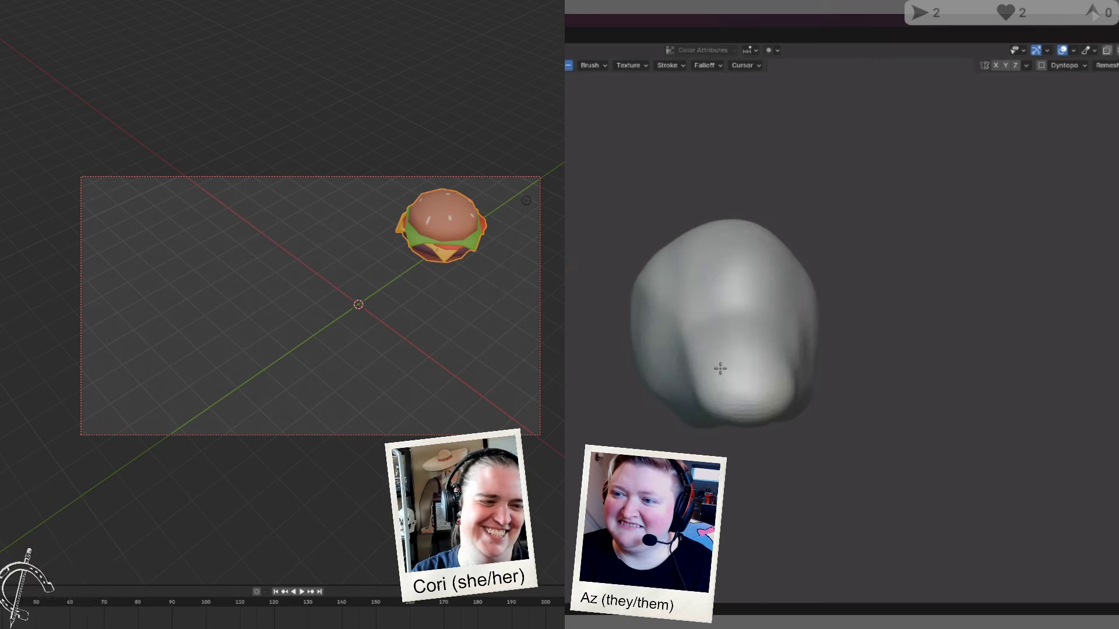
drag(703, 308, 724, 306)
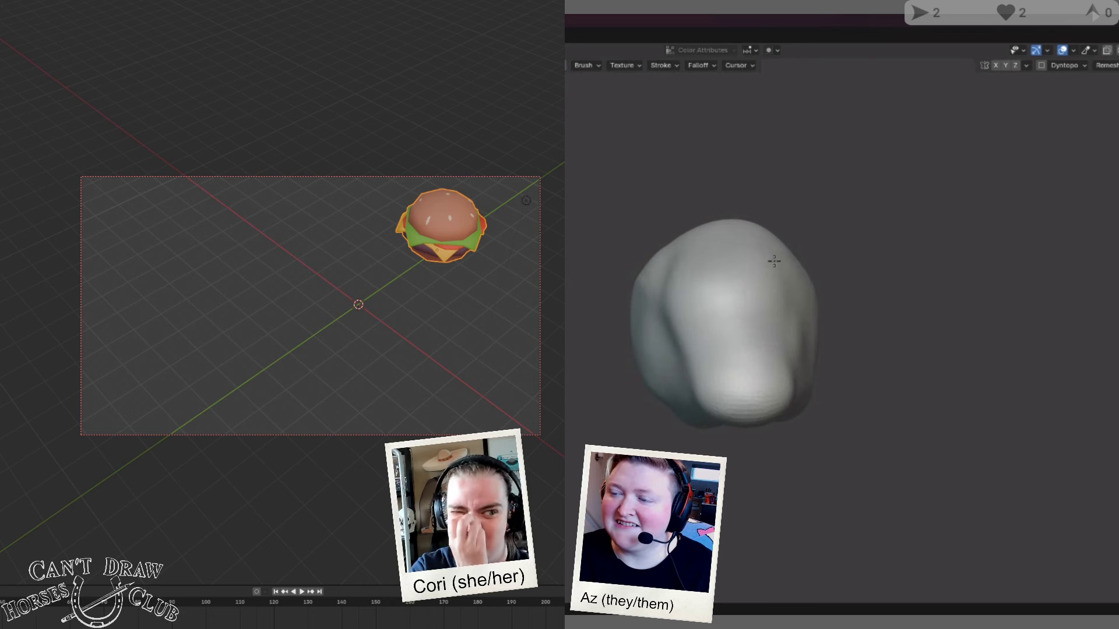
middle_drag(749, 290, 705, 292)
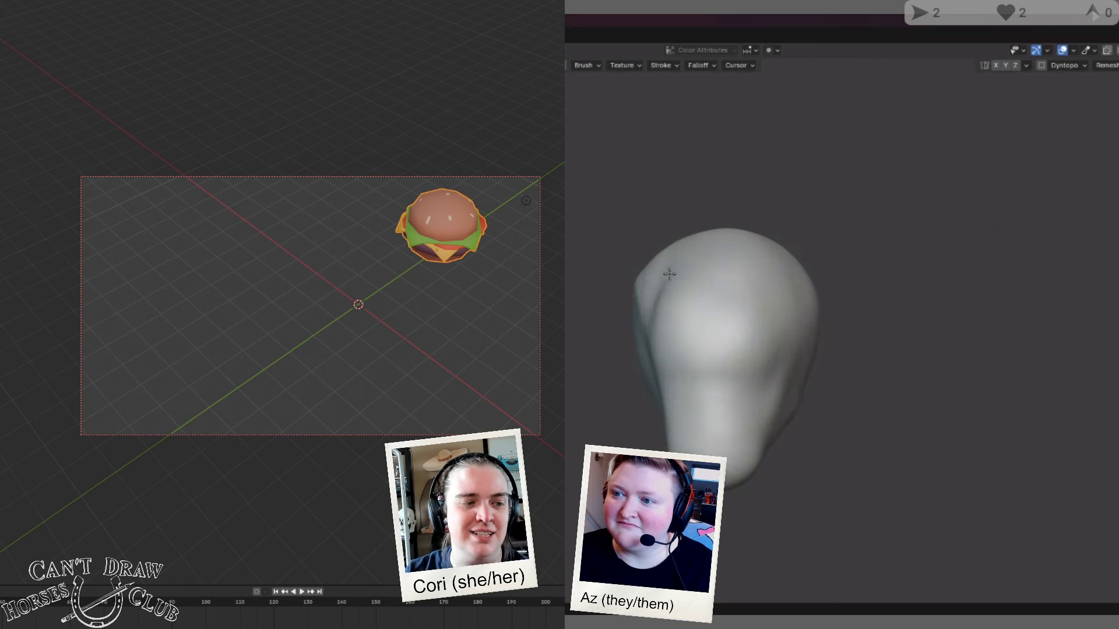
mouse_move(669, 274)
mouse_down()
mouse_move(725, 269)
mouse_move(734, 339)
mouse_move(717, 348)
mouse_move(753, 328)
mouse_up()
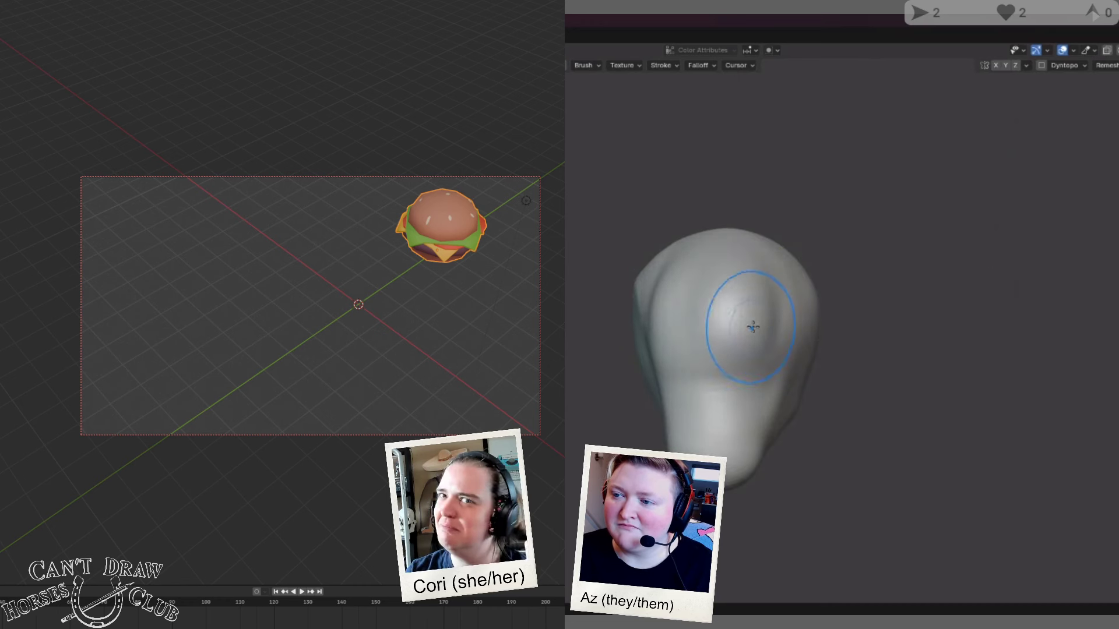
mouse_move(752, 328)
middle_down()
mouse_move(742, 233)
mouse_move(695, 266)
mouse_move(665, 268)
mouse_move(727, 260)
mouse_move(712, 291)
mouse_move(789, 315)
middle_up()
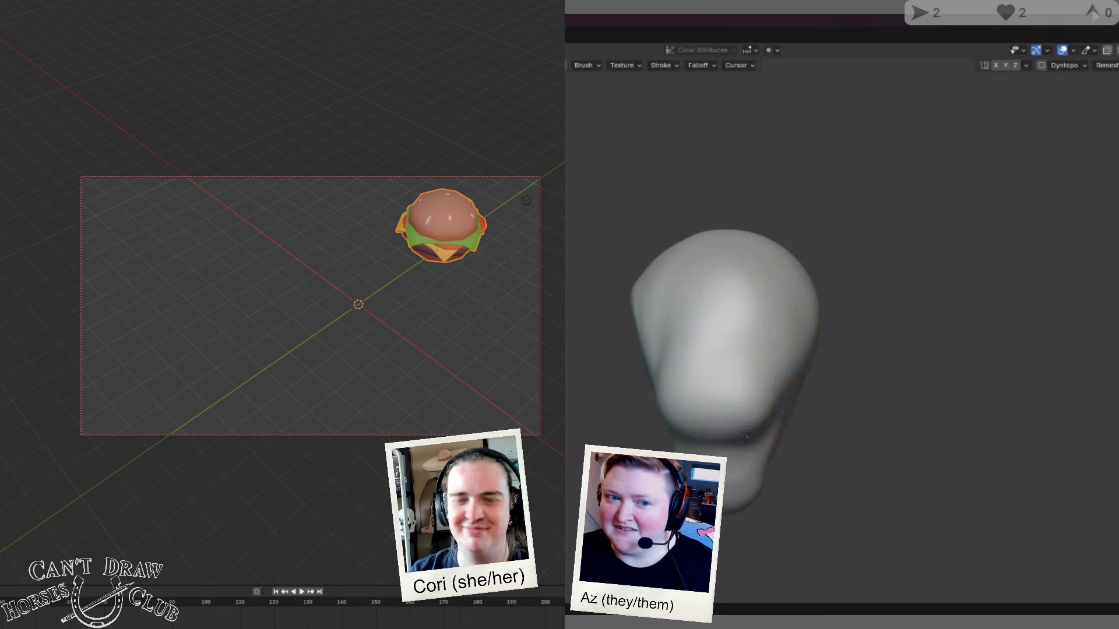
middle_drag(747, 432, 742, 373)
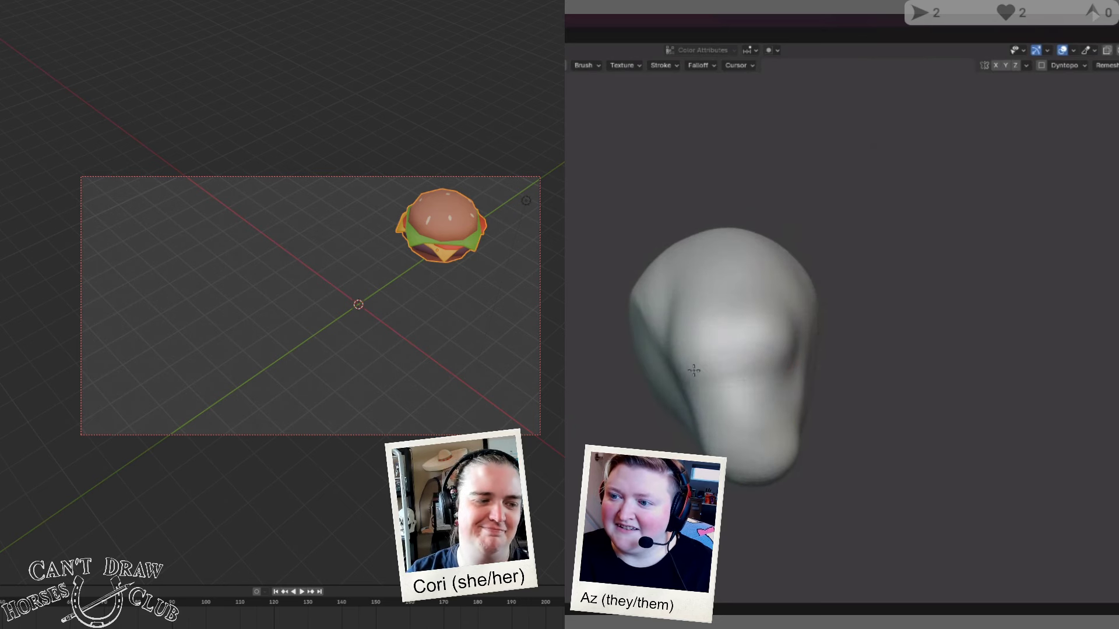
Step: Thicken the protruding snout by adding volume along its length and sides
middle_drag(734, 445, 676, 408)
drag(684, 350, 623, 442)
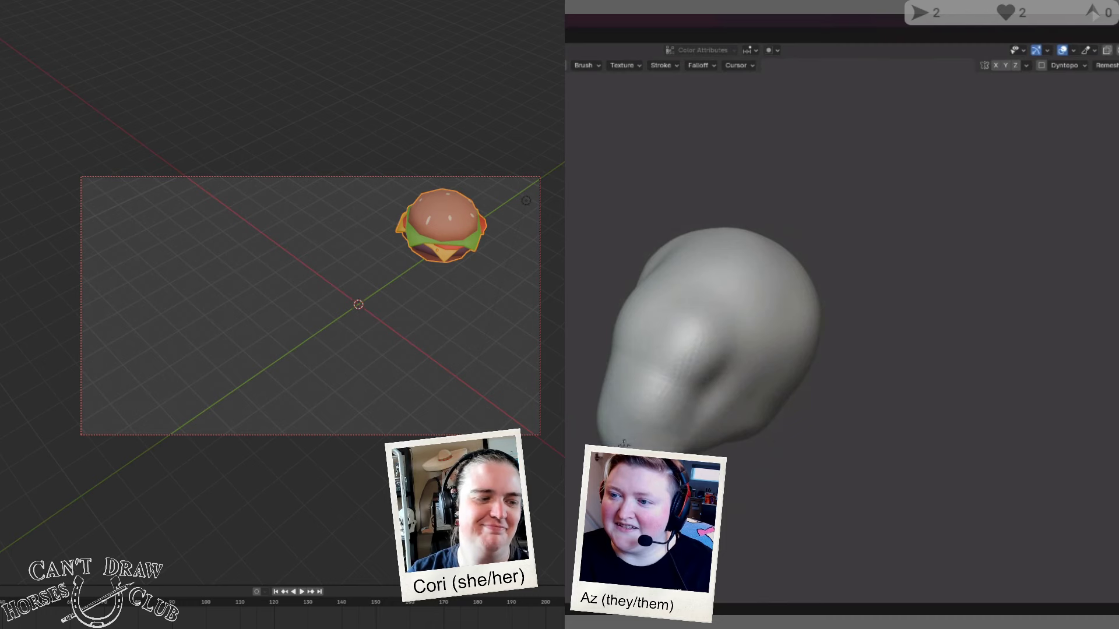
mouse_move(691, 440)
mouse_down()
mouse_move(708, 357)
mouse_move(656, 428)
mouse_up()
middle_drag(656, 402, 723, 373)
drag(683, 382, 675, 387)
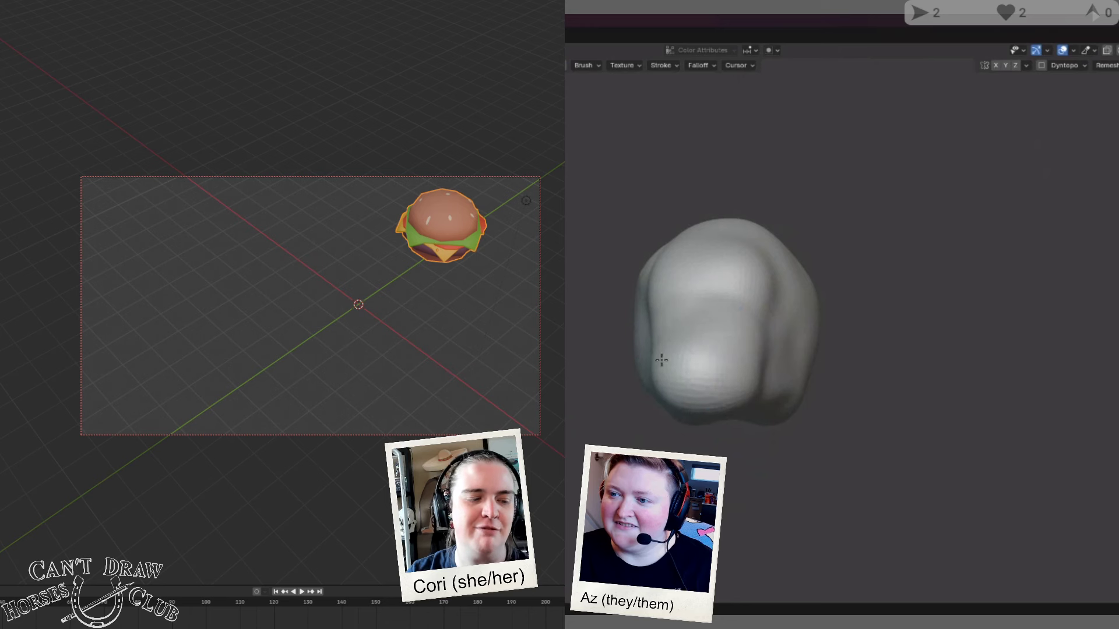
Step: Add rounded volume across the side, top and back of the head with overlapping brush strokes
mouse_move(661, 360)
middle_down()
mouse_move(577, 324)
mouse_move(624, 355)
mouse_move(684, 299)
middle_up()
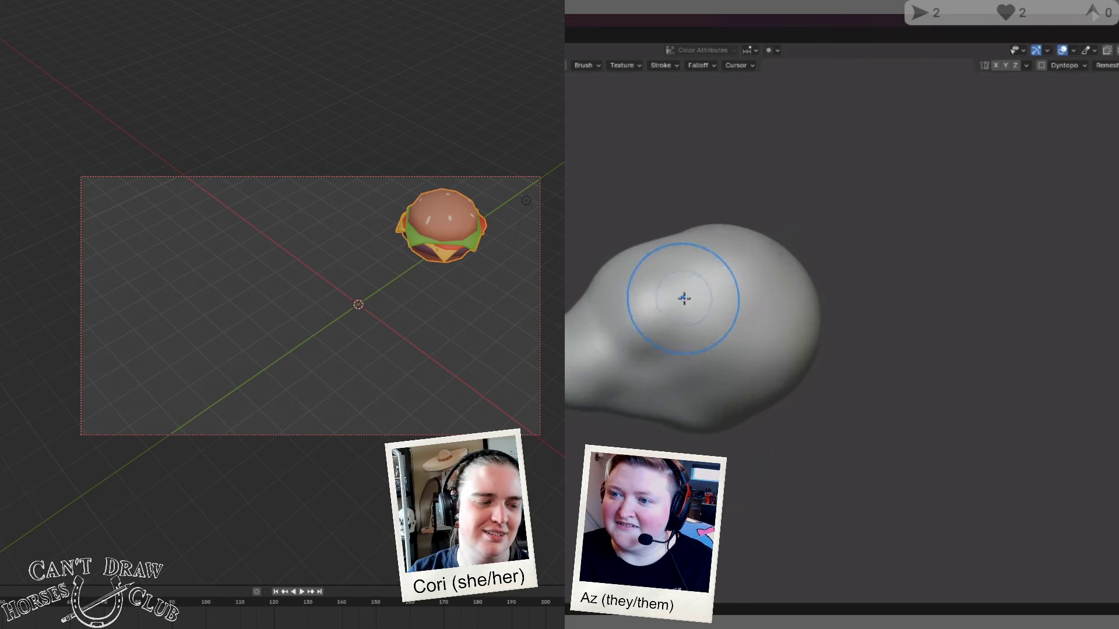
mouse_move(684, 299)
mouse_down()
mouse_move(692, 257)
mouse_move(778, 284)
mouse_up()
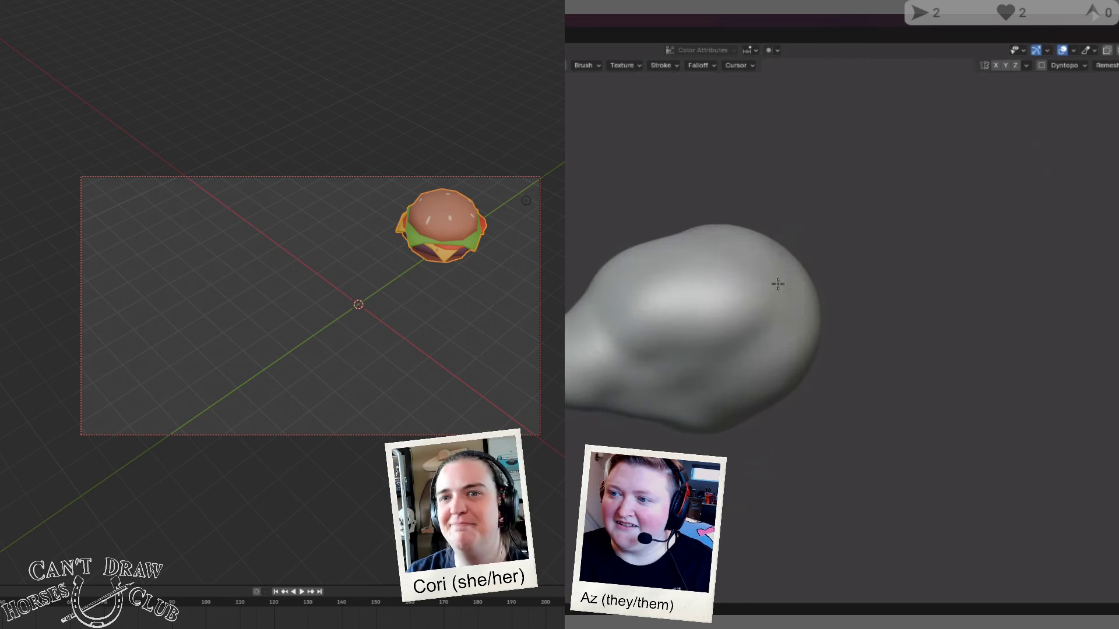
middle_drag(779, 284, 740, 278)
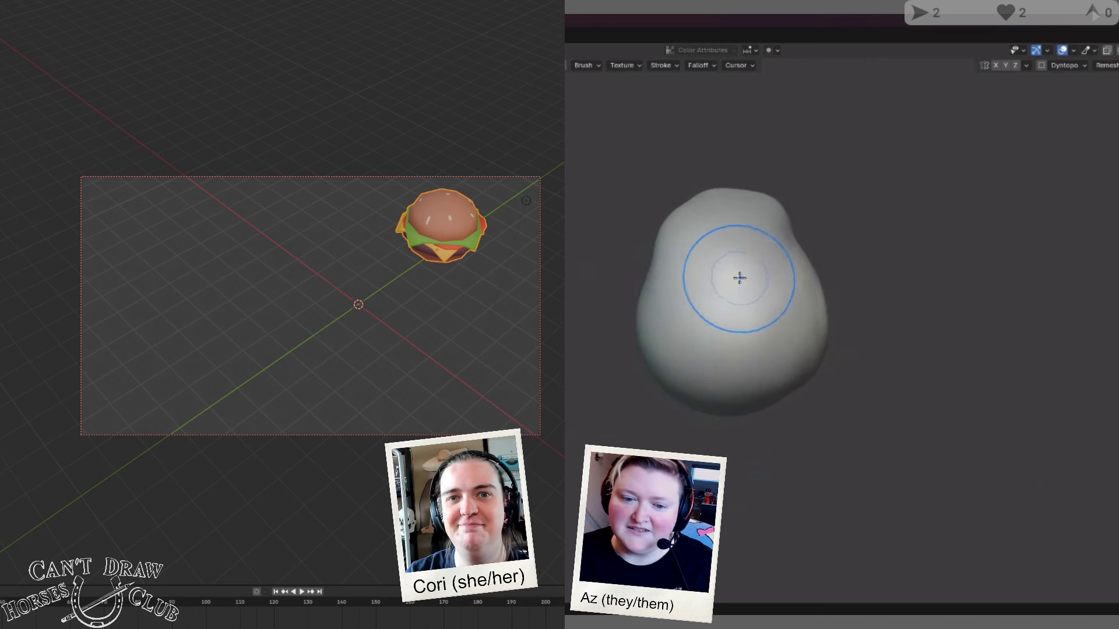
mouse_move(740, 278)
mouse_down()
mouse_move(767, 255)
mouse_move(764, 232)
mouse_up()
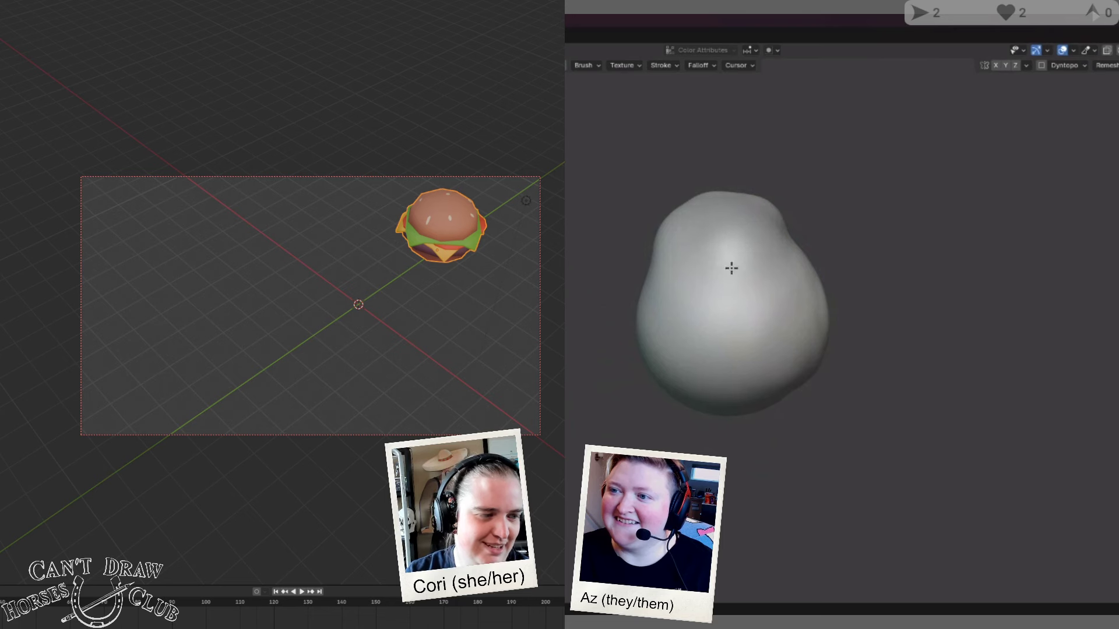
mouse_move(731, 268)
middle_down()
mouse_move(767, 290)
mouse_move(761, 235)
mouse_move(711, 295)
mouse_move(754, 253)
mouse_move(767, 295)
mouse_move(791, 299)
middle_up()
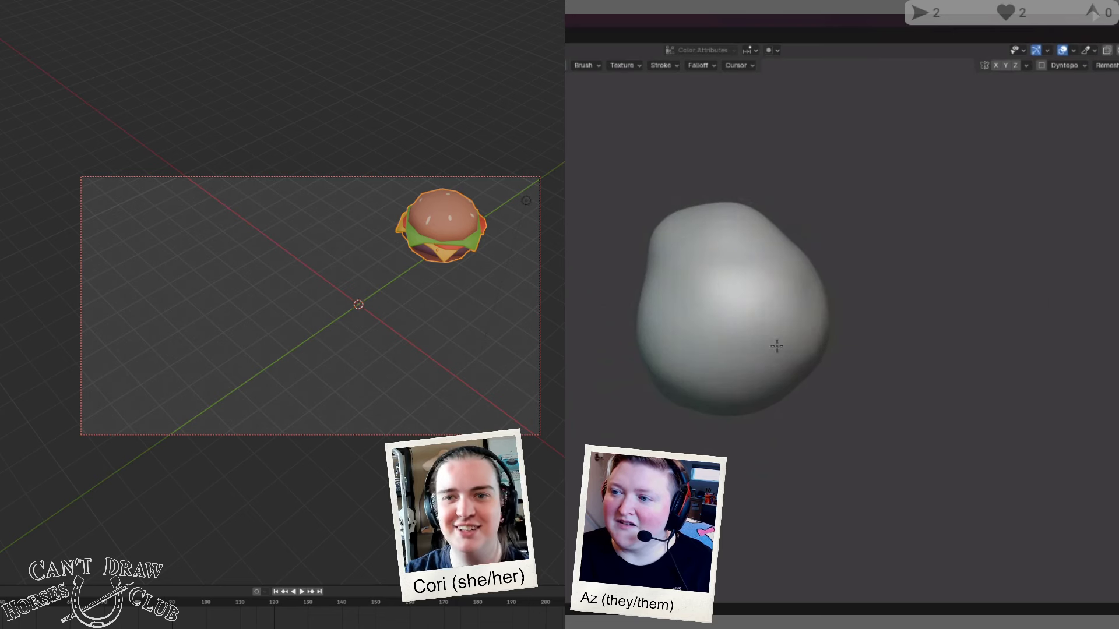
mouse_move(702, 242)
mouse_down()
mouse_move(680, 317)
mouse_move(706, 378)
mouse_move(760, 386)
mouse_up()
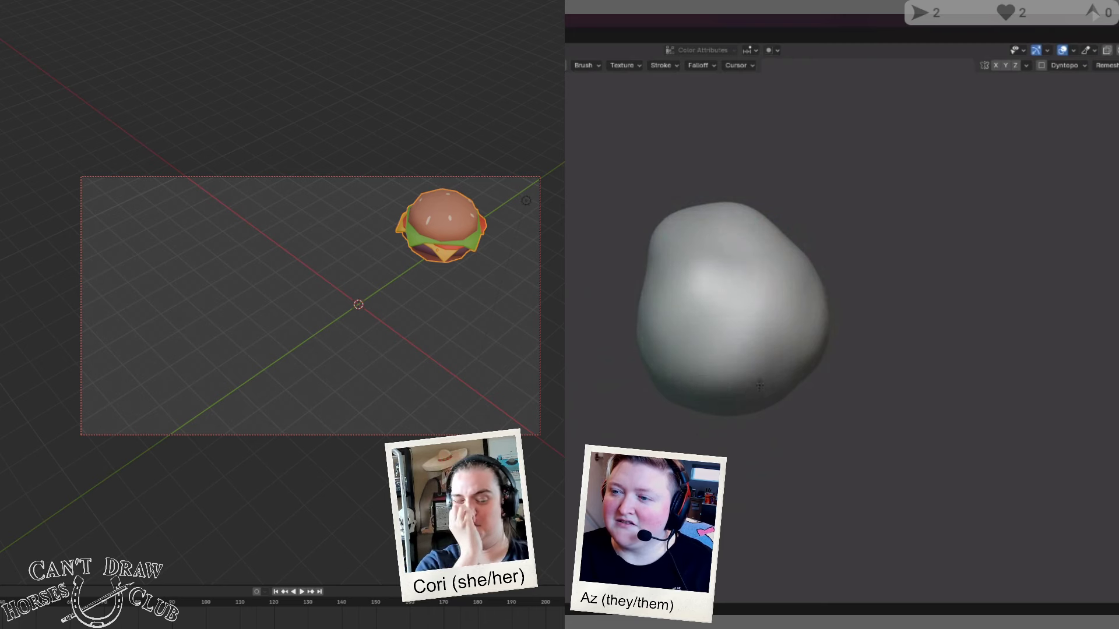
mouse_move(760, 385)
middle_down()
mouse_move(827, 356)
mouse_move(880, 365)
middle_up()
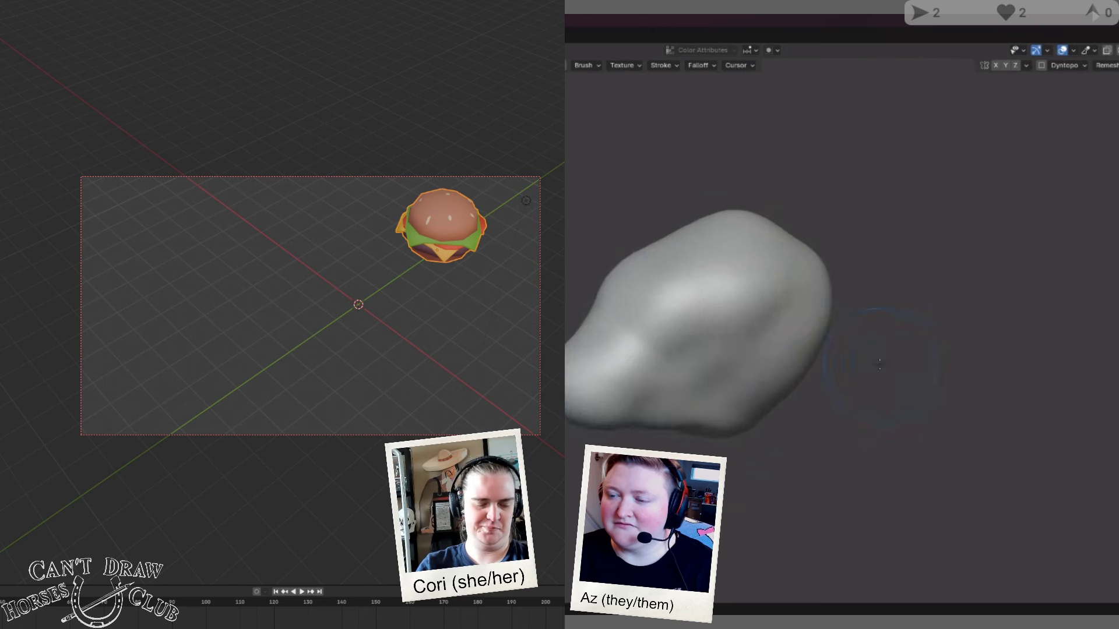
mouse_move(568, 368)
middle_down()
mouse_move(630, 392)
mouse_move(659, 366)
middle_up()
middle_drag(660, 291, 731, 285)
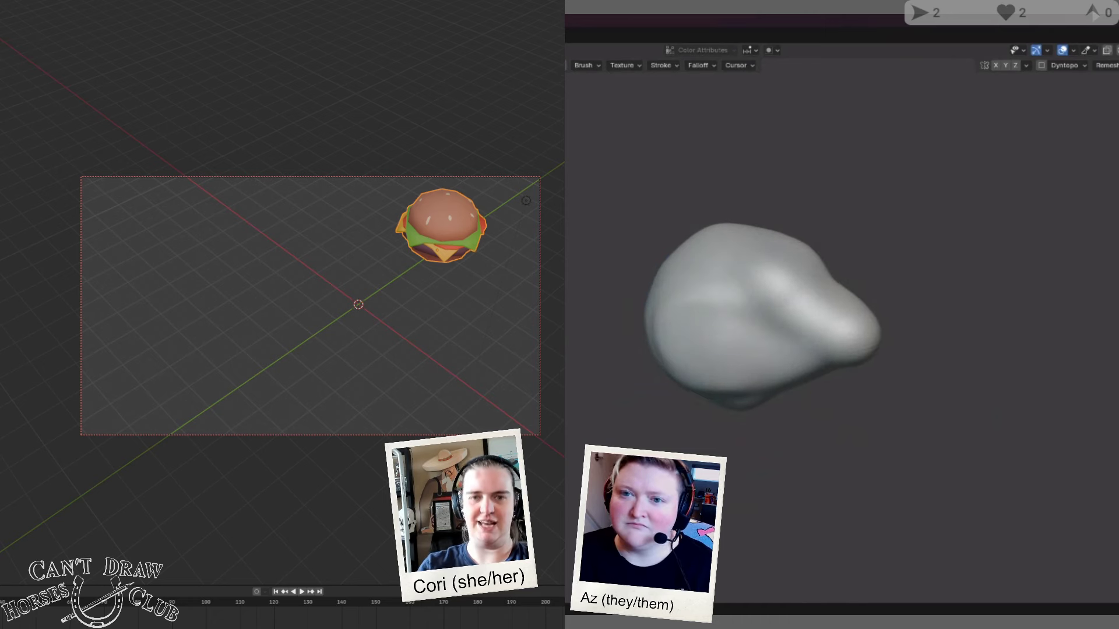
Step: Smooth out the raised ridges on both sides of the head and around the base of the snout
key(g)
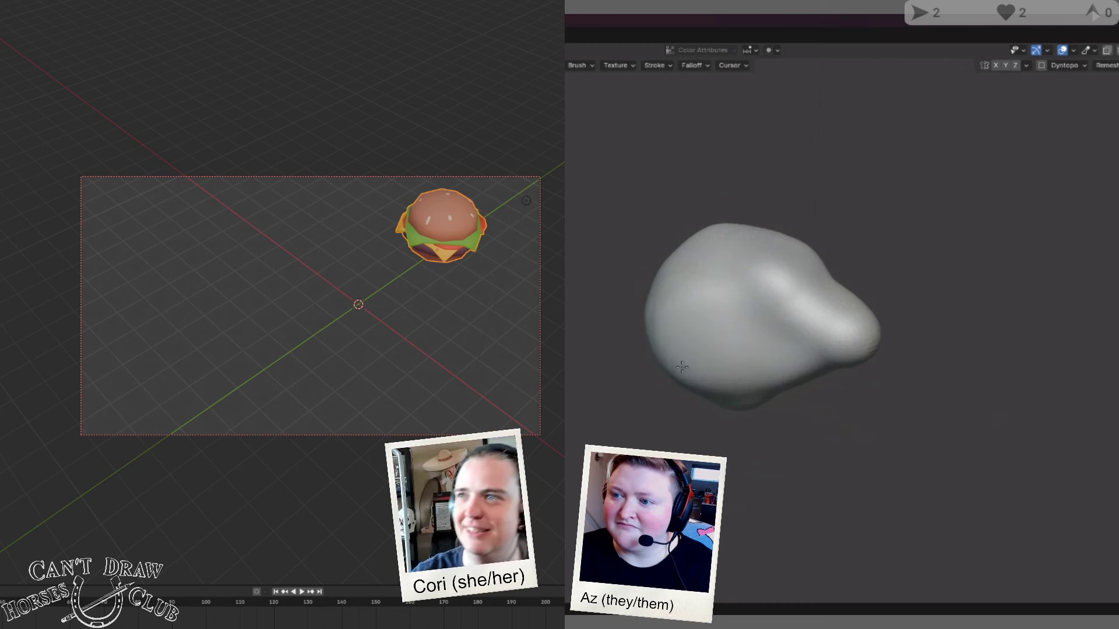
middle_drag(681, 367, 583, 347)
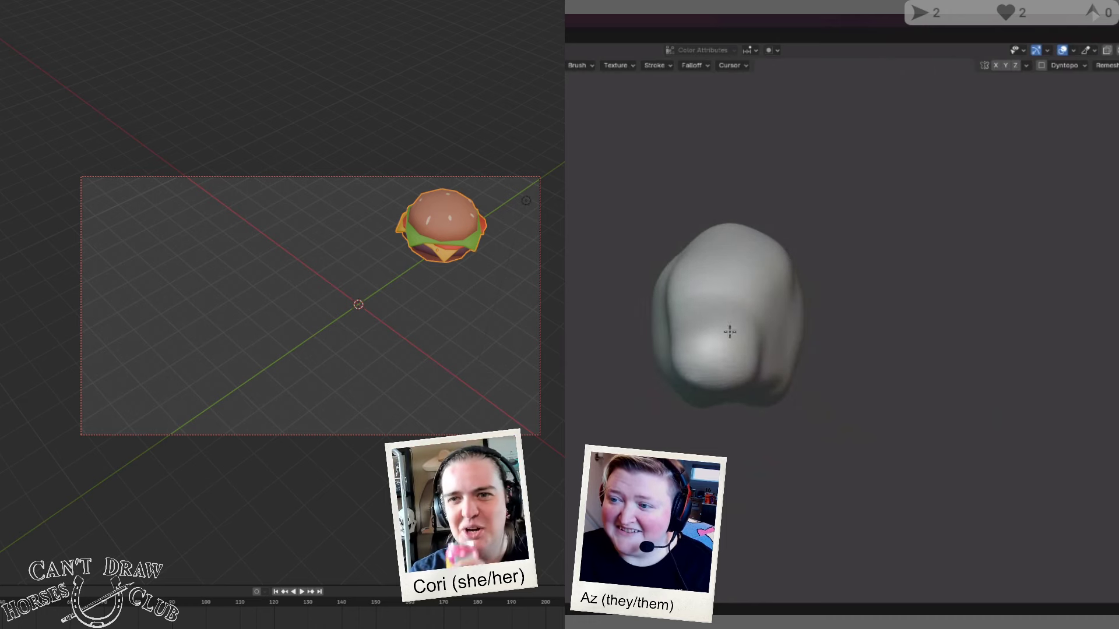
mouse_move(782, 313)
middle_down()
mouse_move(778, 324)
mouse_move(639, 320)
middle_up()
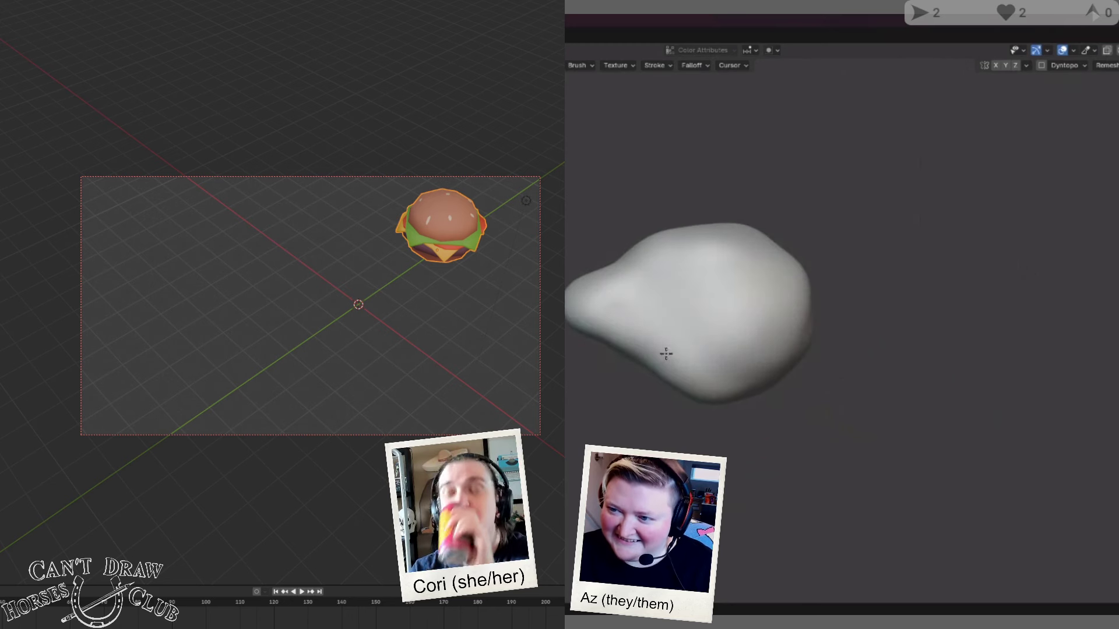
mouse_move(782, 327)
middle_down()
mouse_move(757, 352)
mouse_move(721, 321)
mouse_move(679, 325)
mouse_move(817, 332)
middle_up()
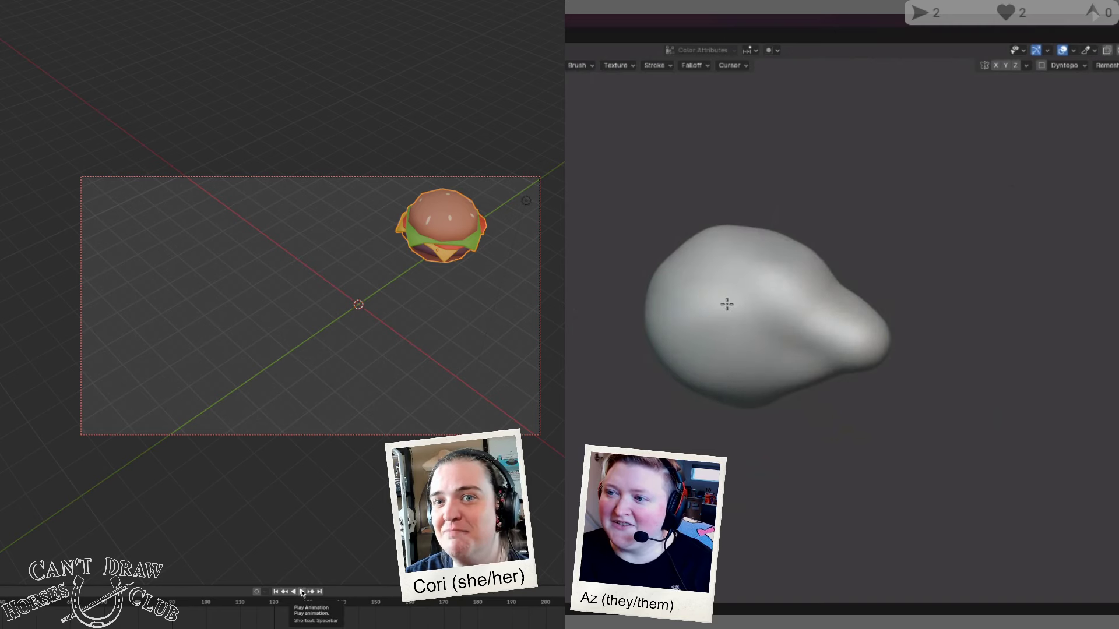
Step: Play and stop the burger's animation twice while examining the sculpted head from the side, front and above
click(302, 592)
middle_drag(727, 304, 749, 288)
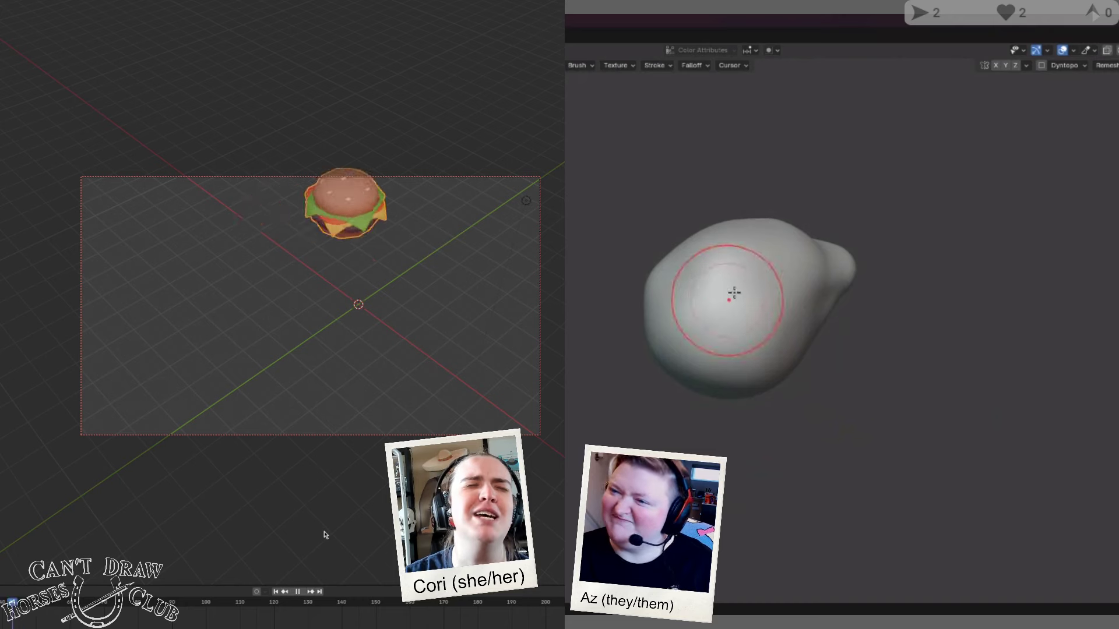
middle_drag(657, 338, 542, 334)
click(297, 592)
mouse_move(801, 269)
middle_down()
mouse_move(724, 300)
mouse_move(679, 273)
middle_up()
mouse_move(784, 304)
middle_down()
mouse_move(774, 312)
mouse_move(695, 282)
middle_up()
mouse_move(707, 357)
middle_down()
mouse_move(729, 351)
mouse_move(744, 301)
middle_up()
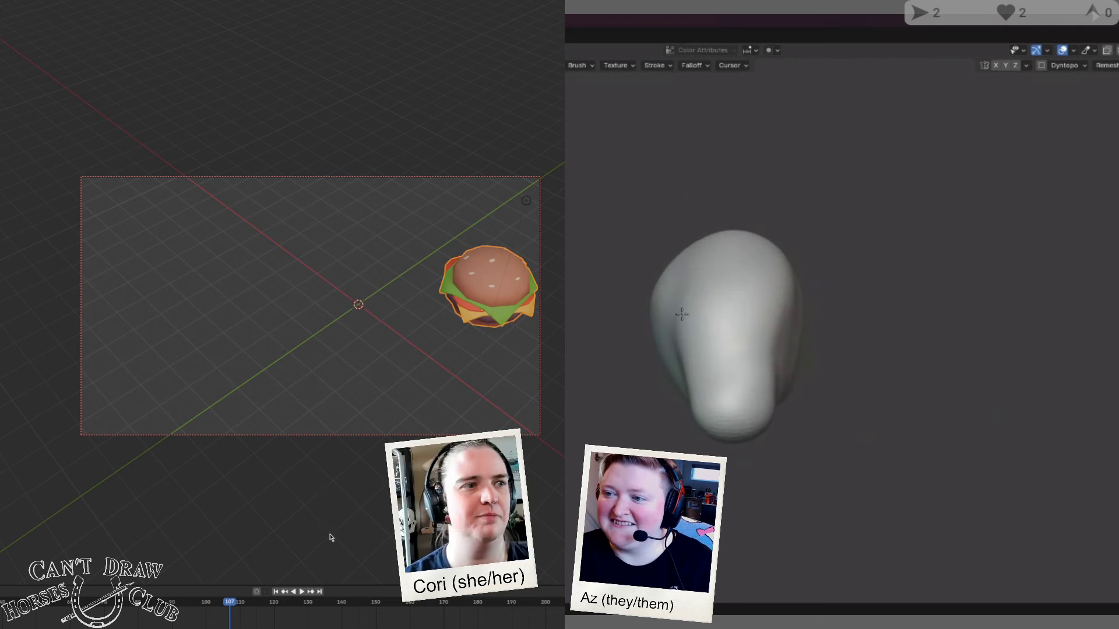
mouse_move(837, 348)
middle_down()
mouse_move(929, 317)
mouse_move(933, 296)
mouse_move(823, 349)
mouse_move(835, 325)
middle_up()
key(space)
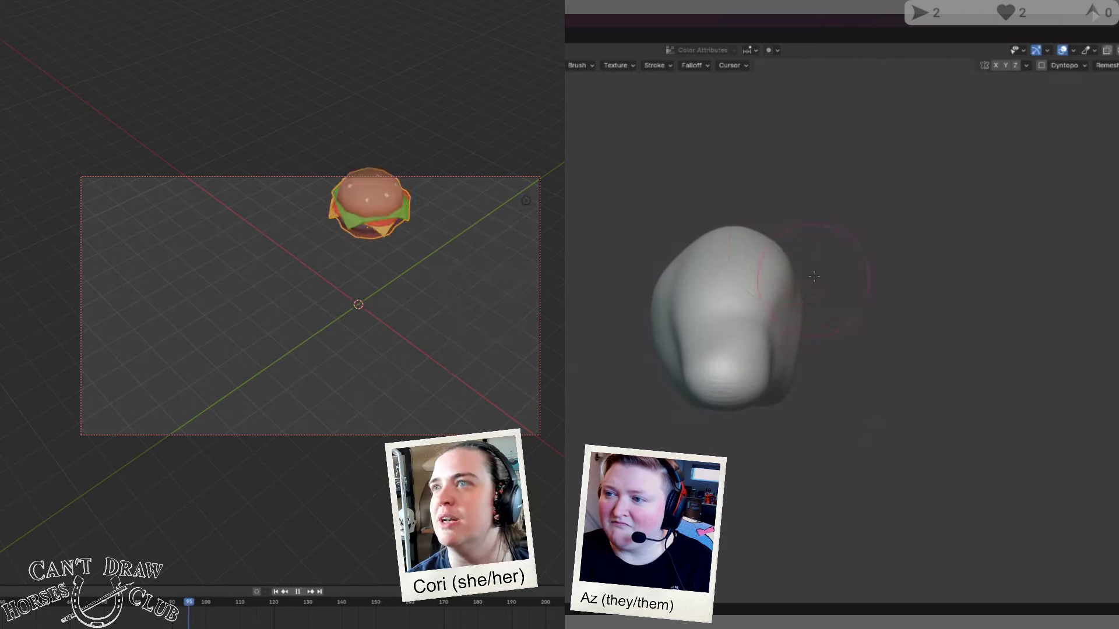
key(space)
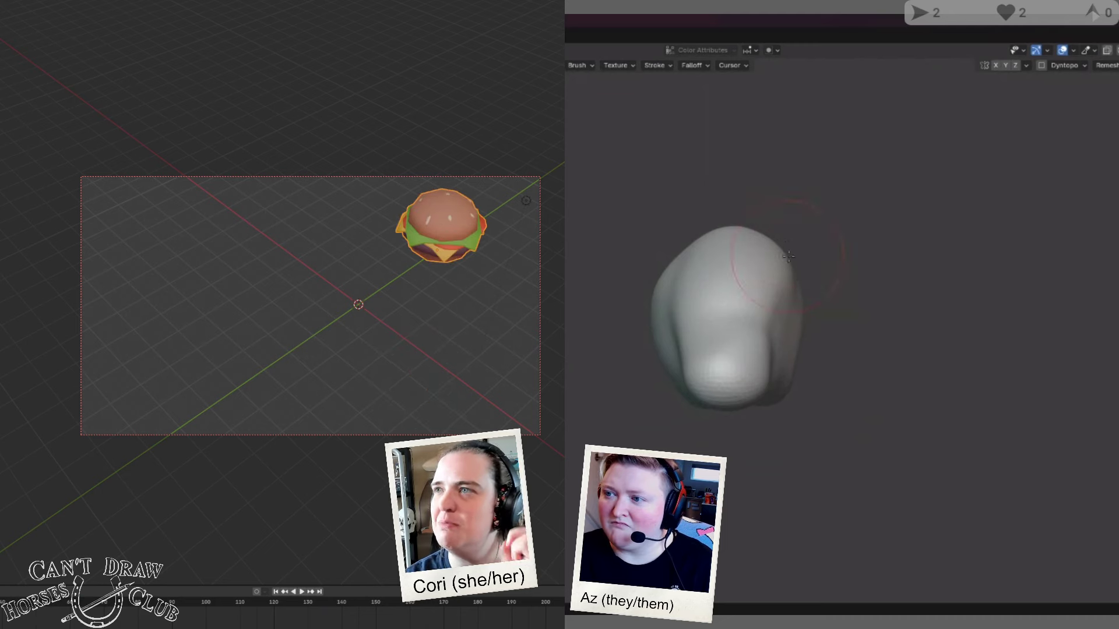
Step: Flatten the rounded tip of the snout into a blunter end
mouse_move(788, 256)
middle_down()
mouse_move(744, 257)
mouse_move(717, 280)
mouse_move(761, 284)
mouse_move(772, 273)
mouse_move(757, 299)
mouse_move(741, 266)
mouse_move(729, 305)
mouse_move(731, 256)
middle_up()
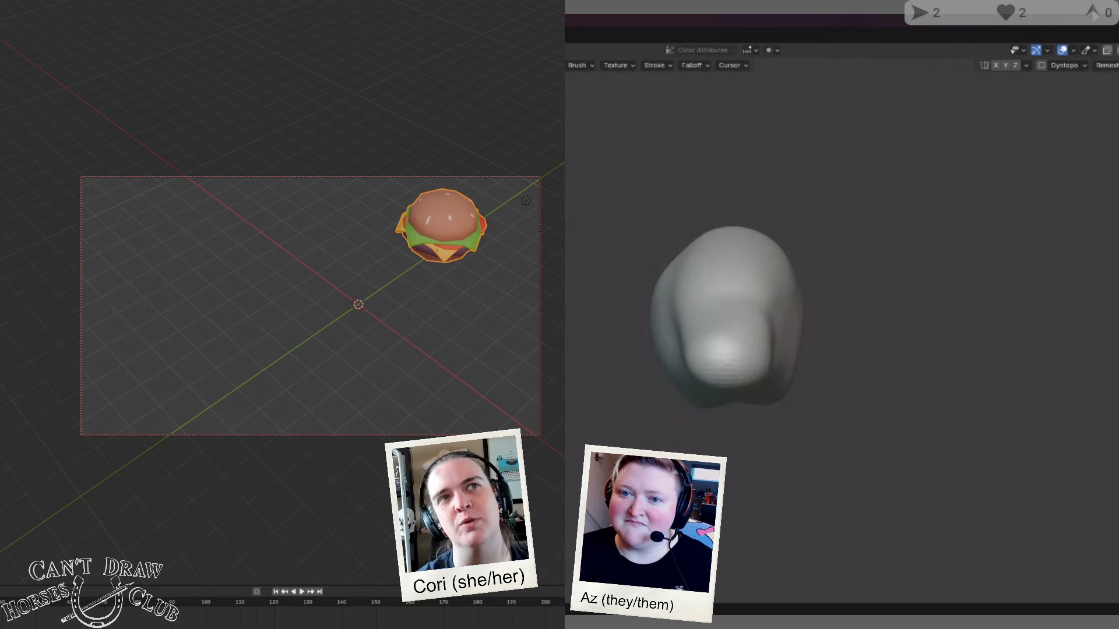
key(shift+c)
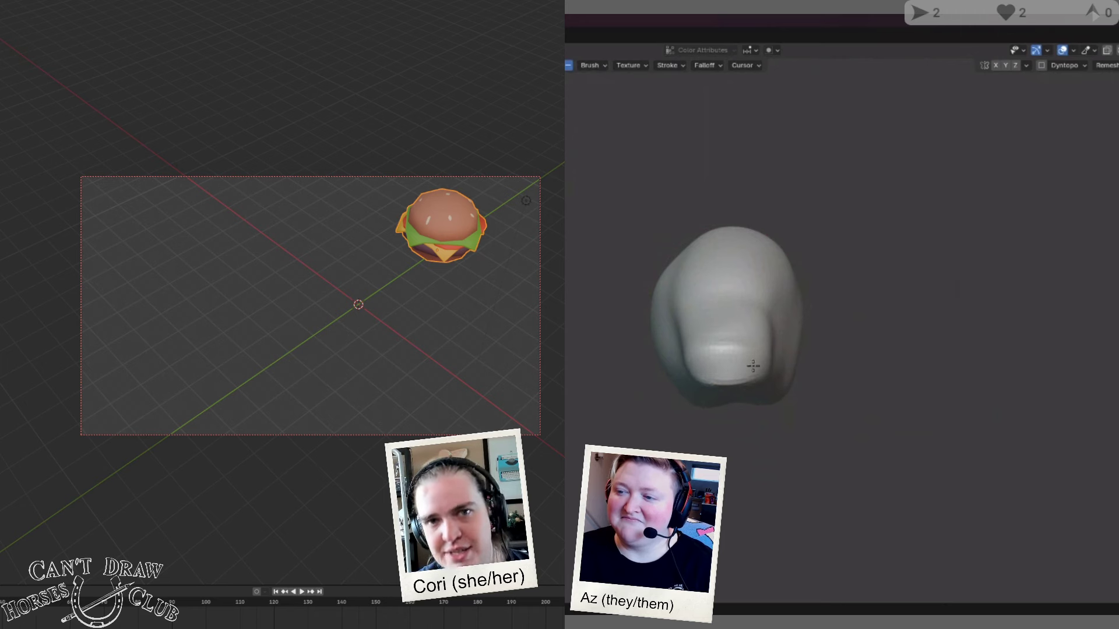
middle_drag(718, 376, 717, 286)
scroll(737, 182, up, 2)
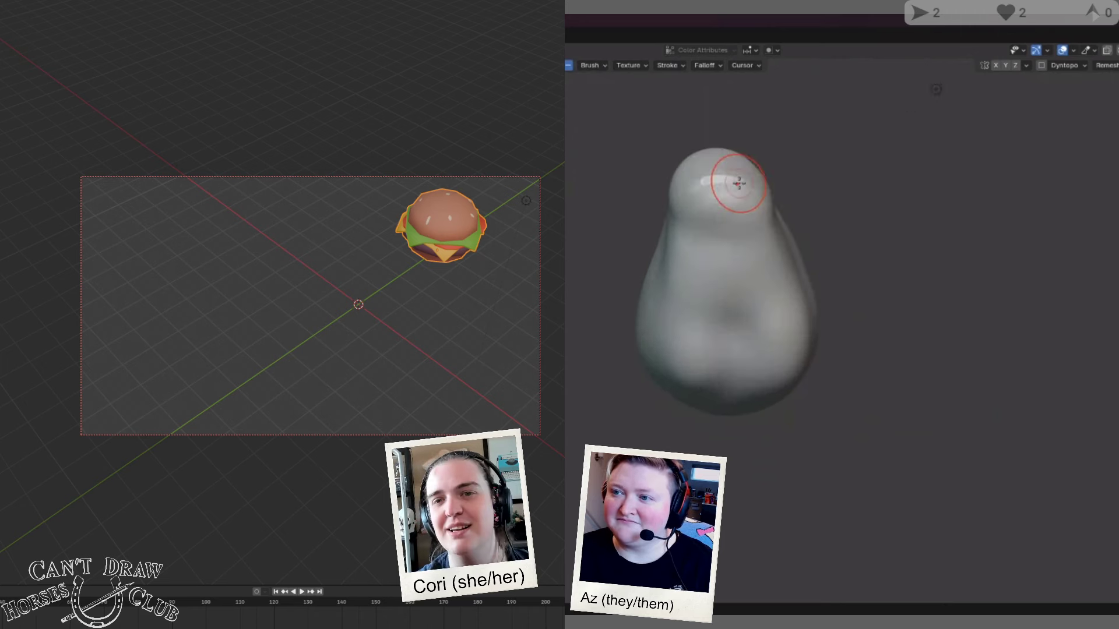
mouse_move(739, 182)
middle_down()
mouse_move(700, 273)
mouse_move(699, 325)
mouse_move(756, 295)
mouse_move(679, 367)
middle_up()
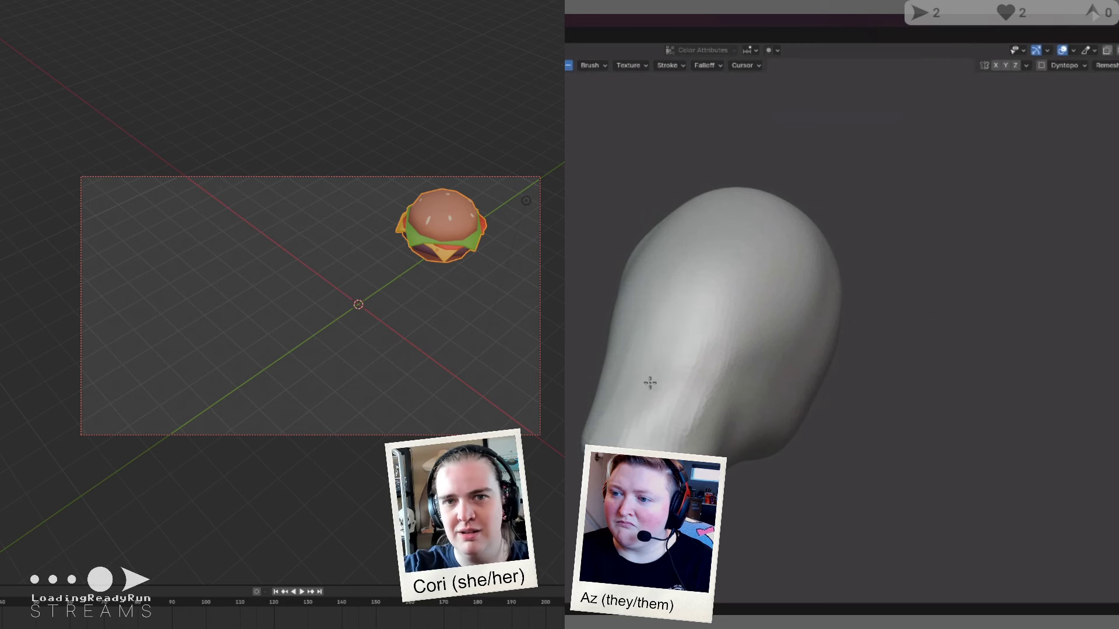
middle_drag(652, 354, 578, 355)
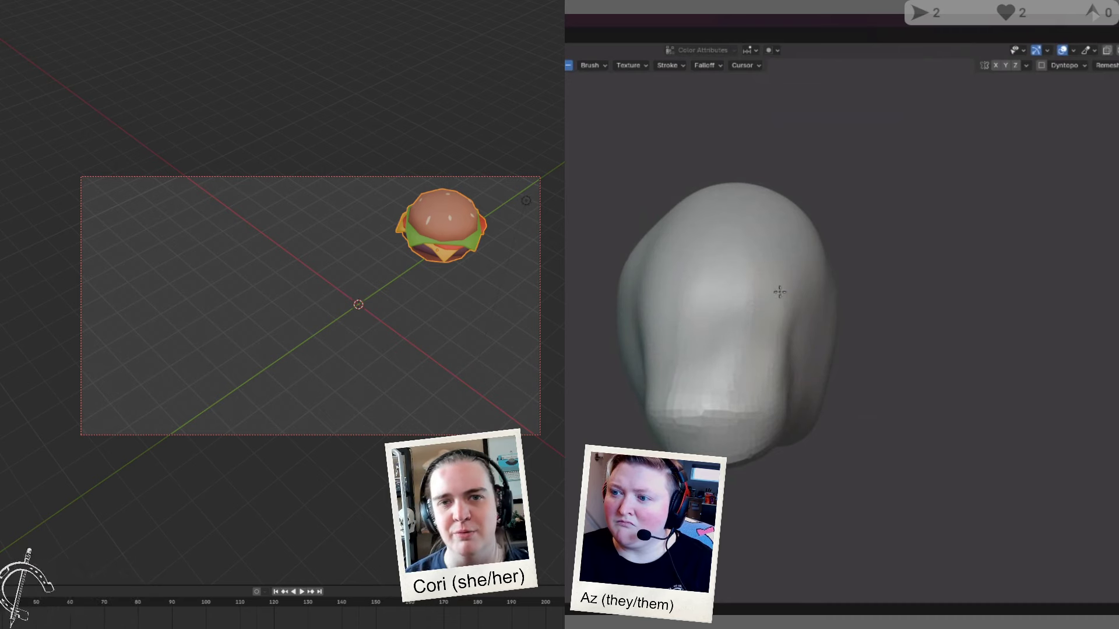
Step: Even out both sides of the head and the transition from the cheeks into the snout
middle_drag(757, 325, 669, 295)
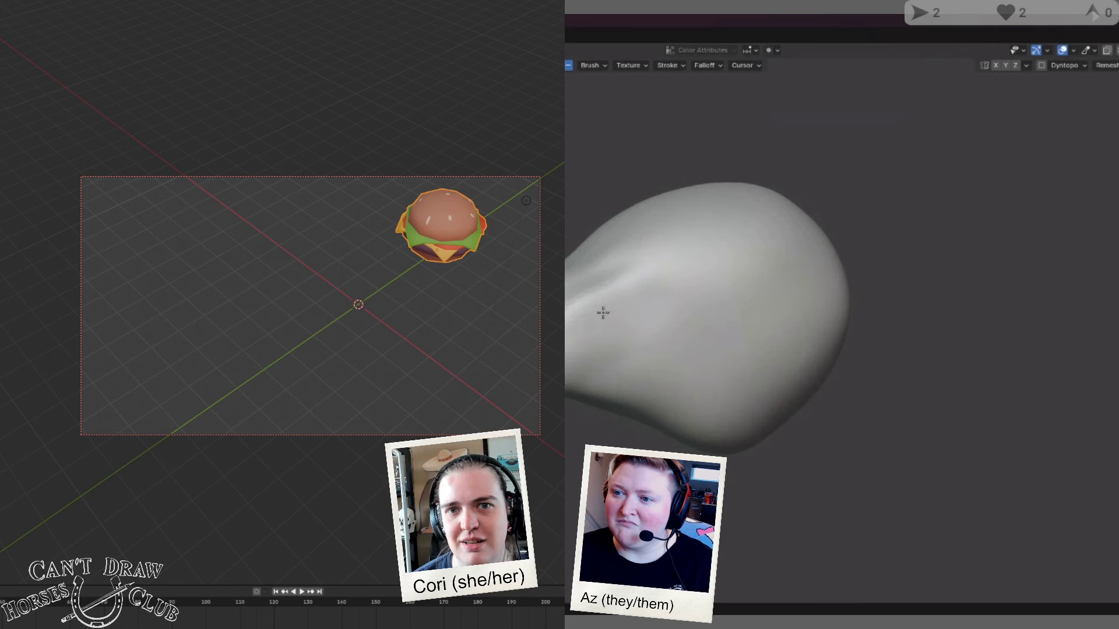
mouse_move(599, 350)
middle_down()
mouse_move(671, 335)
mouse_move(744, 342)
mouse_move(847, 315)
mouse_move(732, 345)
mouse_move(740, 324)
mouse_move(804, 316)
middle_up()
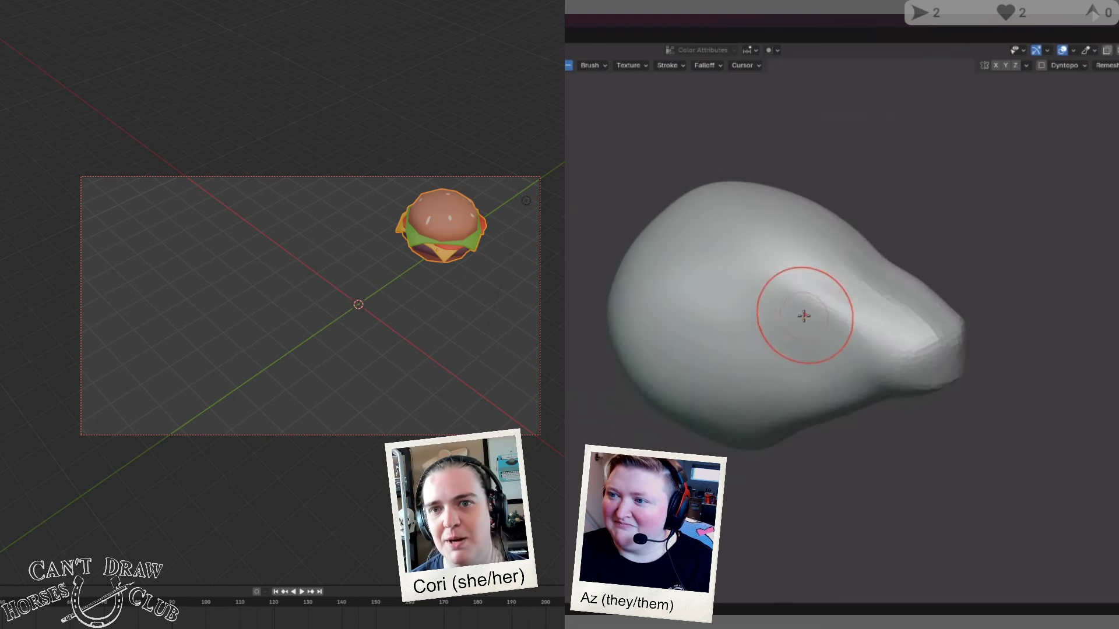
mouse_move(805, 315)
mouse_down()
mouse_move(746, 280)
mouse_move(722, 285)
mouse_move(715, 312)
mouse_move(691, 320)
mouse_up()
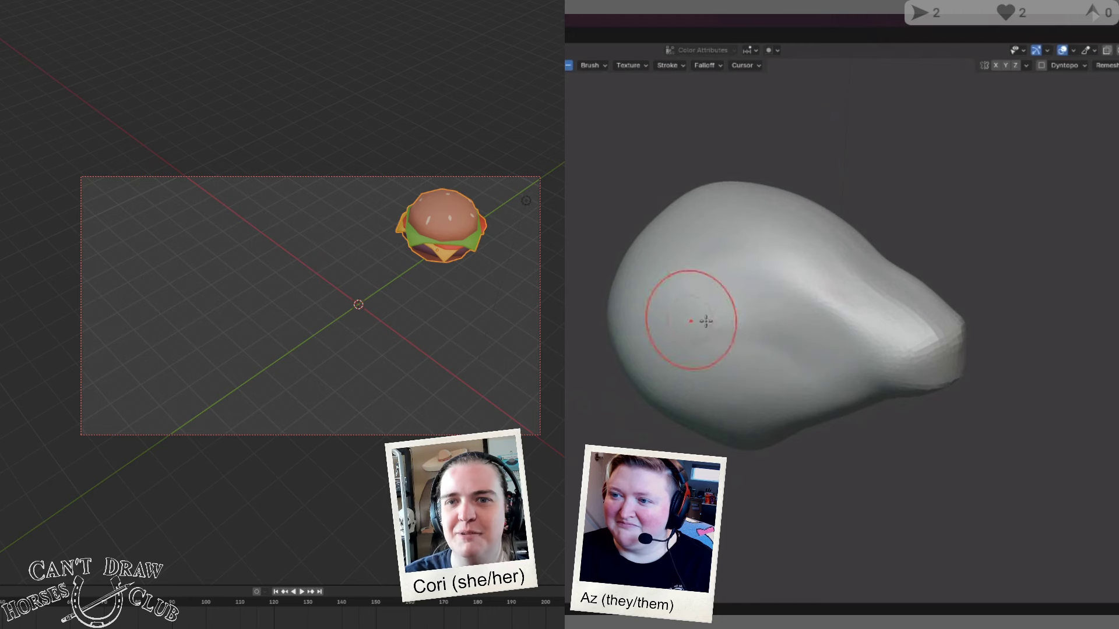
middle_drag(780, 327, 617, 317)
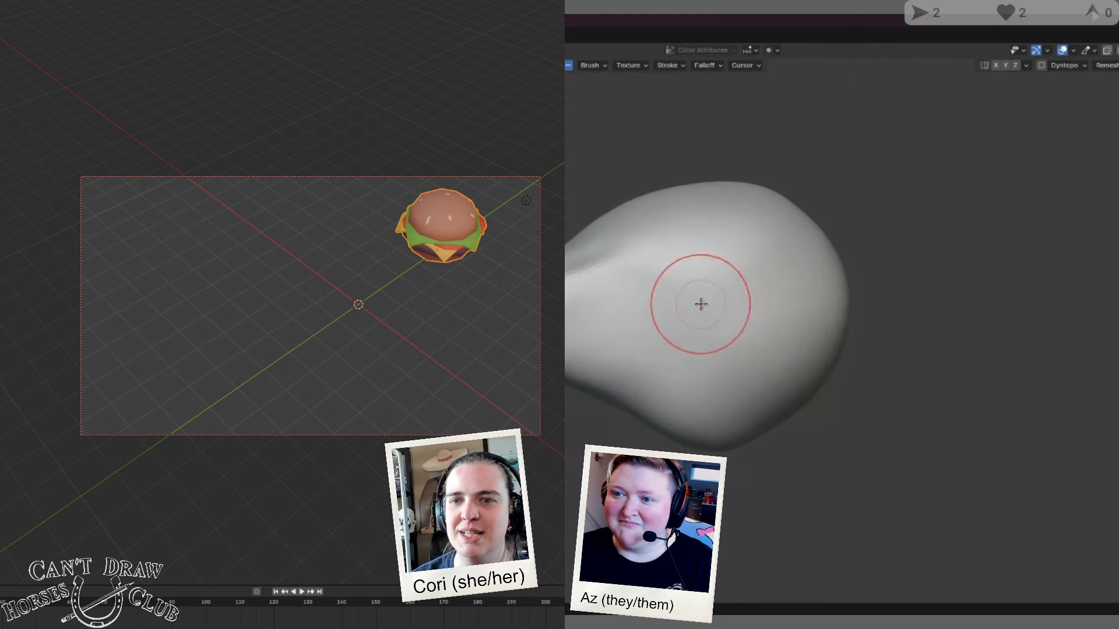
mouse_move(706, 330)
middle_down()
mouse_move(807, 342)
mouse_move(763, 324)
mouse_move(758, 337)
mouse_move(803, 357)
middle_up()
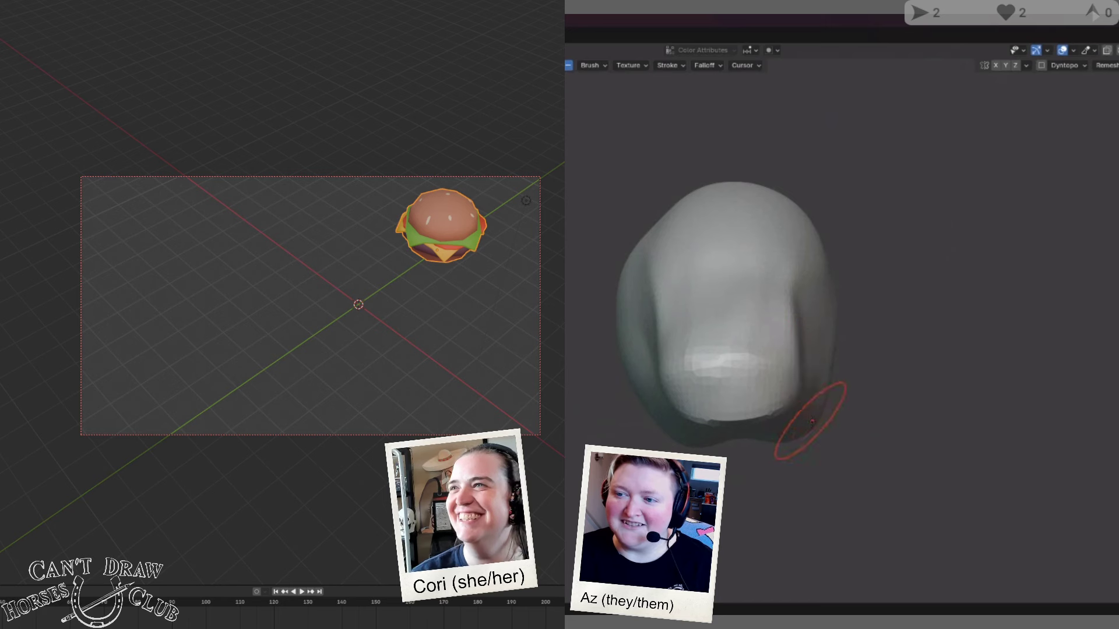
mouse_move(812, 421)
middle_down()
mouse_move(786, 337)
mouse_move(771, 330)
middle_up()
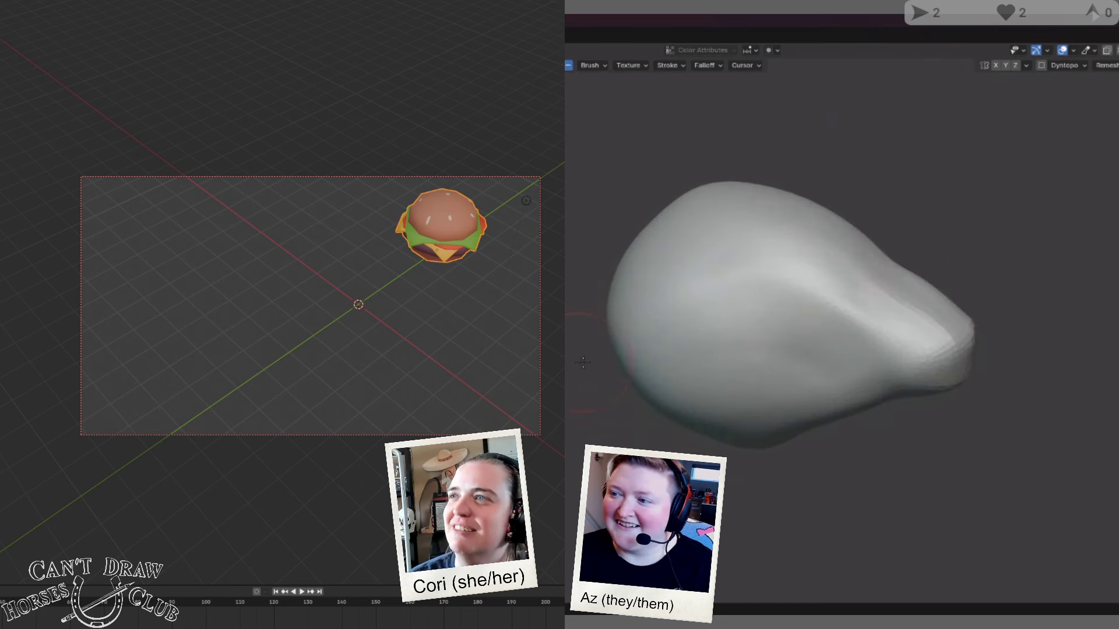
mouse_move(582, 363)
middle_down()
mouse_move(764, 207)
mouse_move(684, 215)
middle_up()
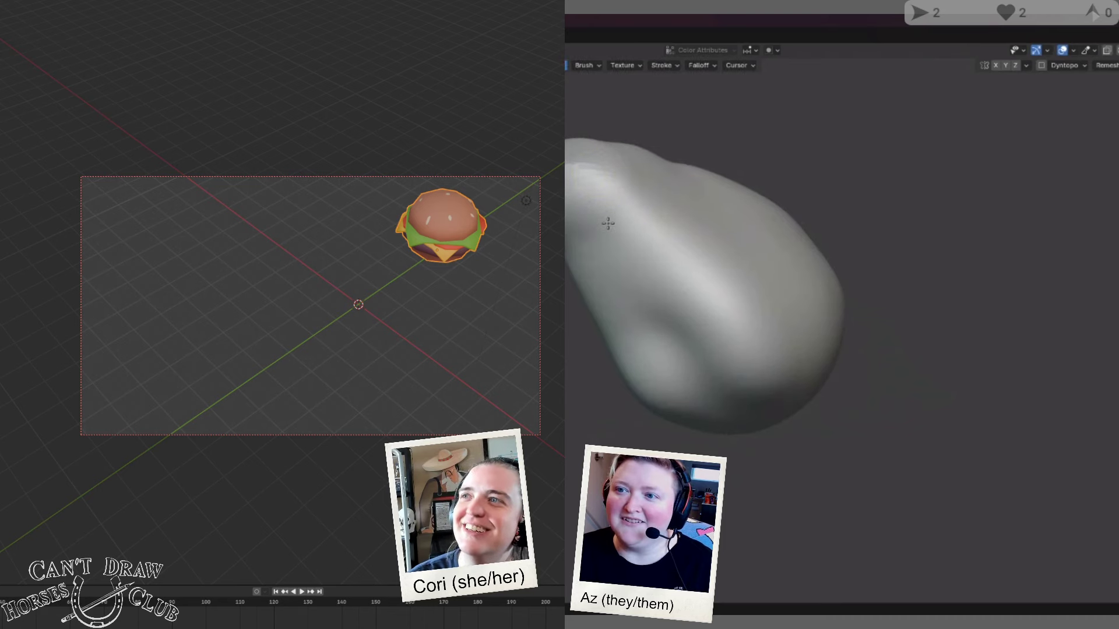
Step: Refine the shape of the snout's tip and underside where it meets the head
middle_drag(644, 187, 624, 237)
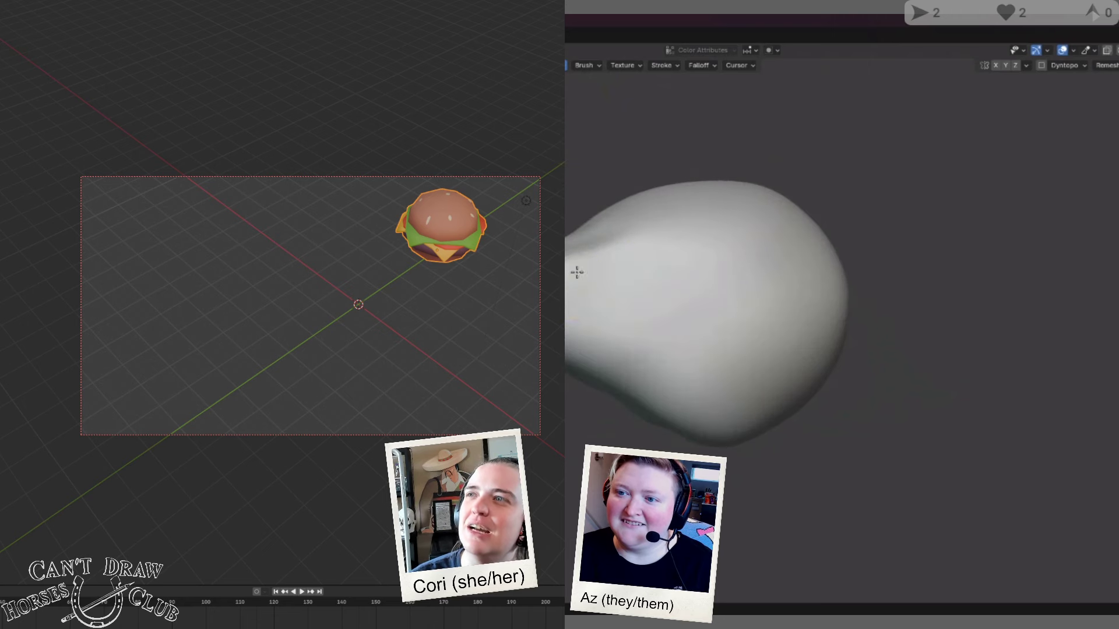
mouse_move(589, 280)
middle_down()
mouse_move(641, 302)
mouse_move(767, 261)
middle_up()
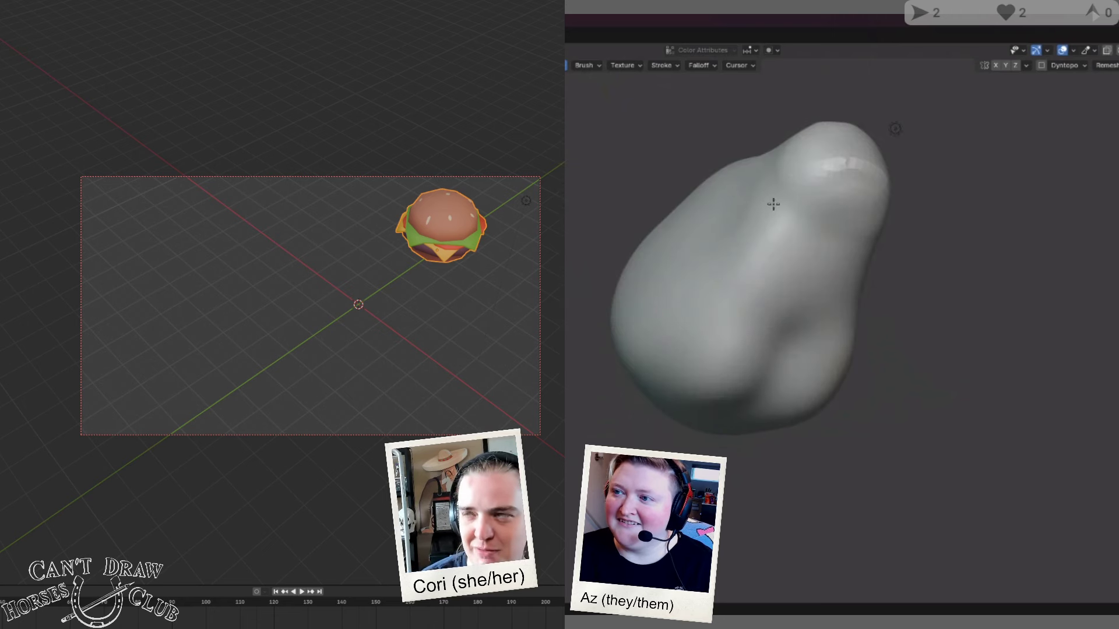
middle_drag(892, 219, 787, 175)
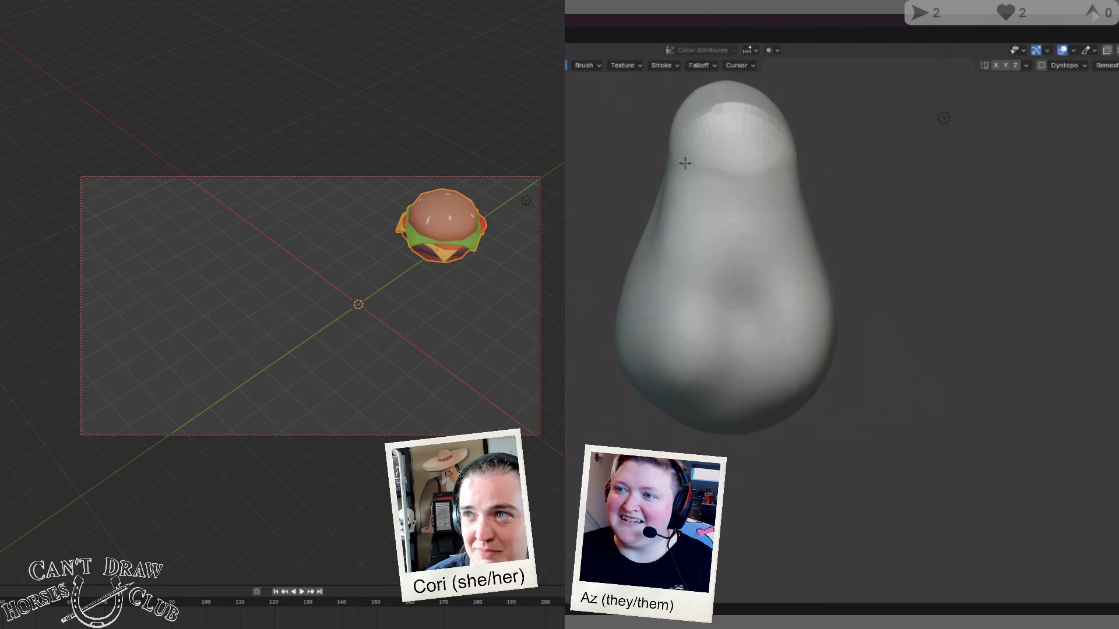
middle_drag(779, 175, 785, 225)
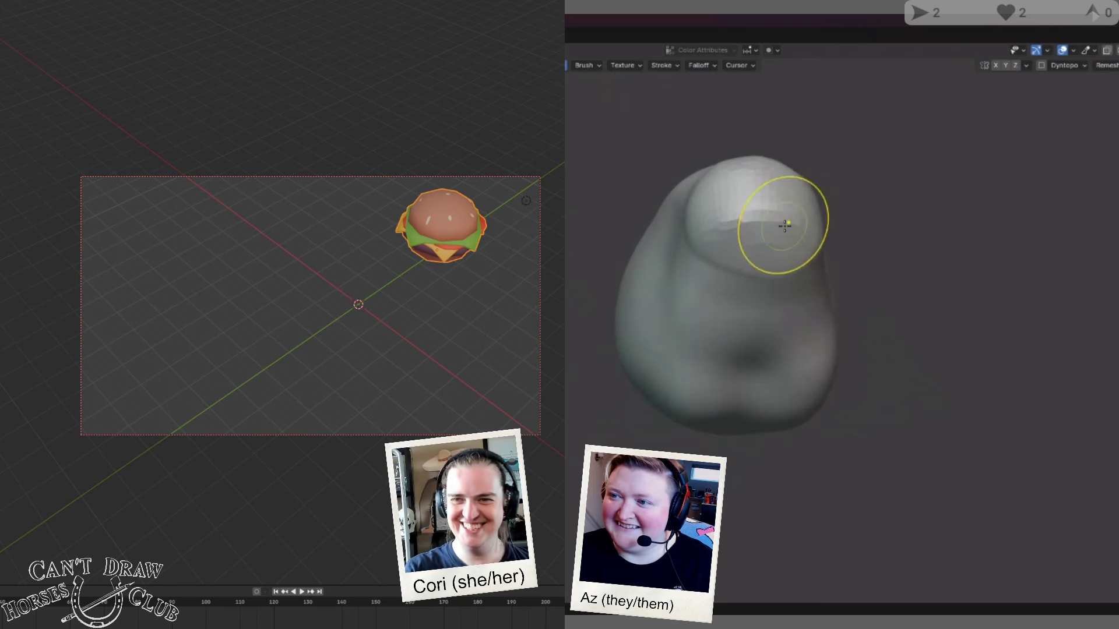
mouse_move(749, 257)
middle_down()
mouse_move(726, 303)
mouse_move(735, 212)
middle_up()
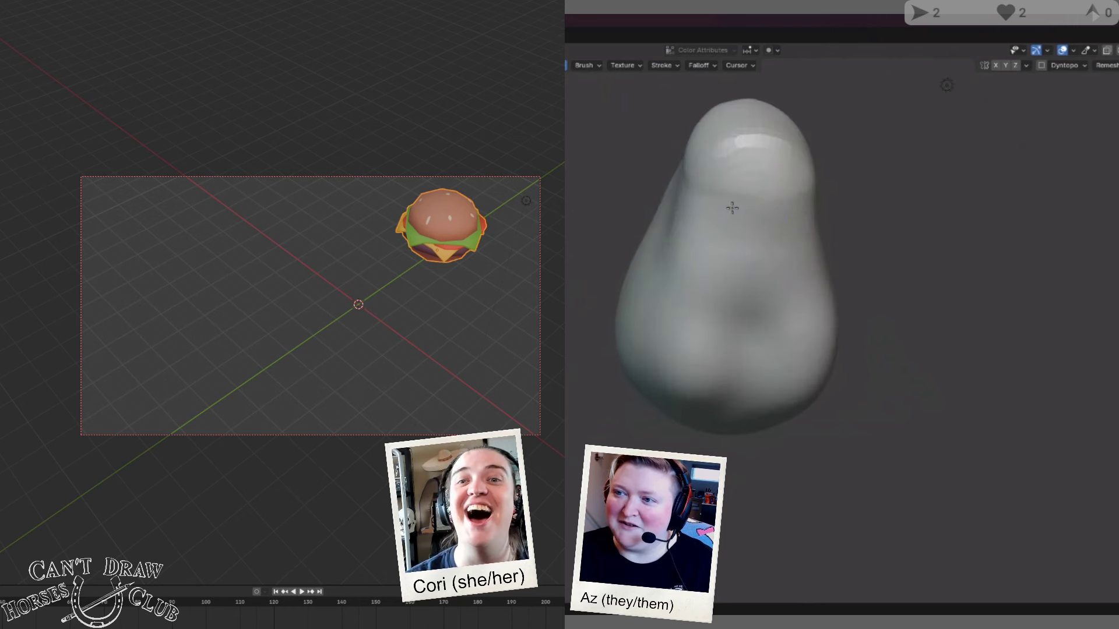
mouse_move(915, 294)
middle_down()
mouse_move(768, 343)
mouse_move(754, 324)
middle_up()
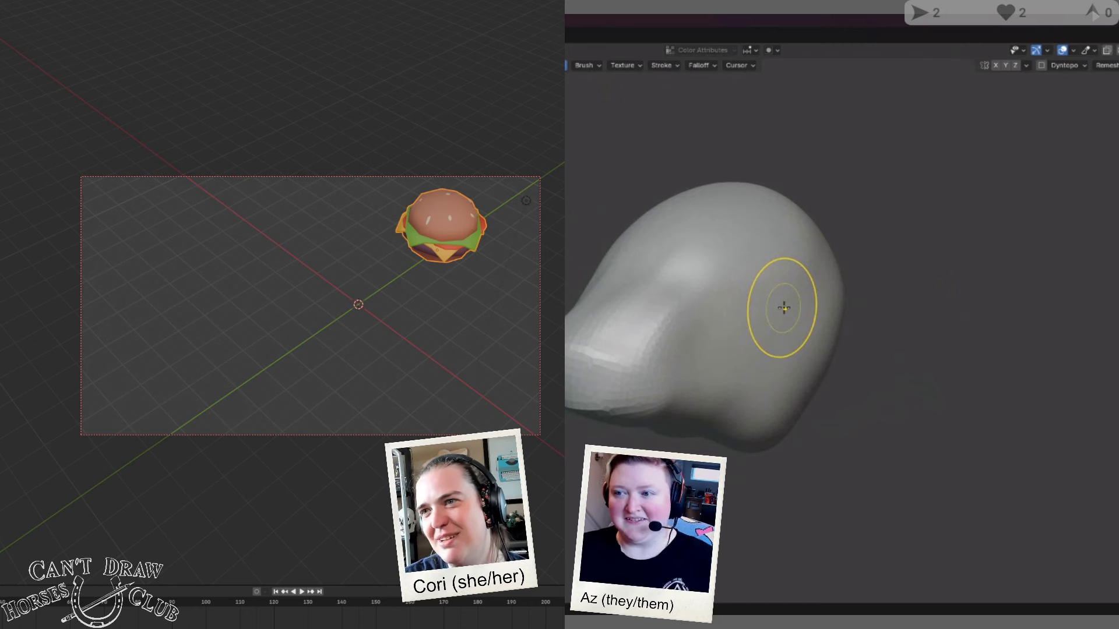
middle_drag(784, 425, 846, 405)
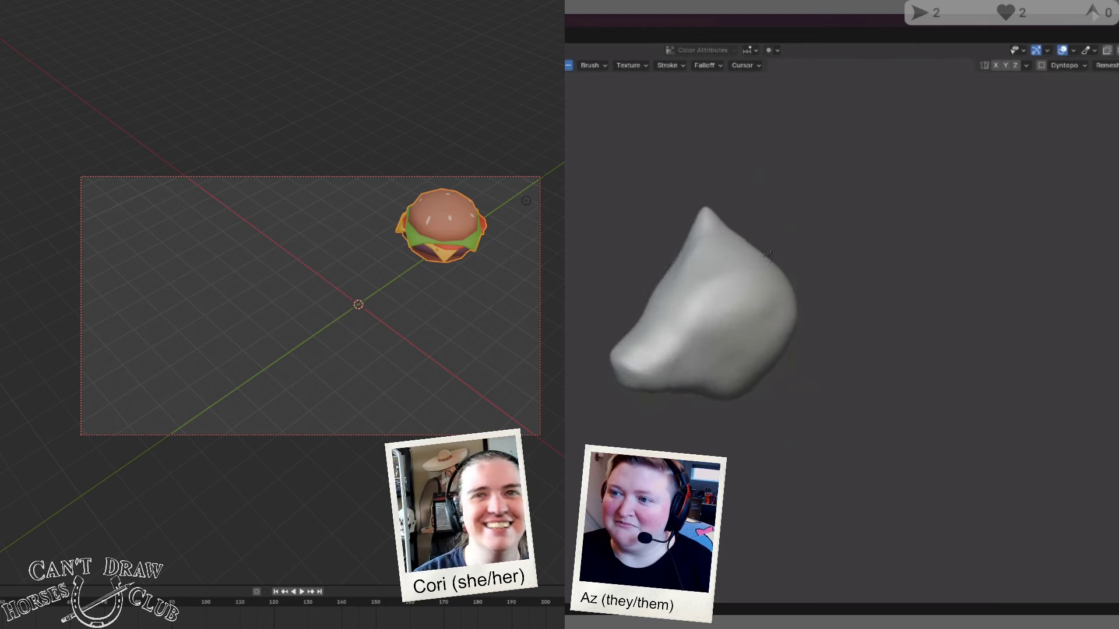
Step: Play the burger's animation and stop it
click(302, 592)
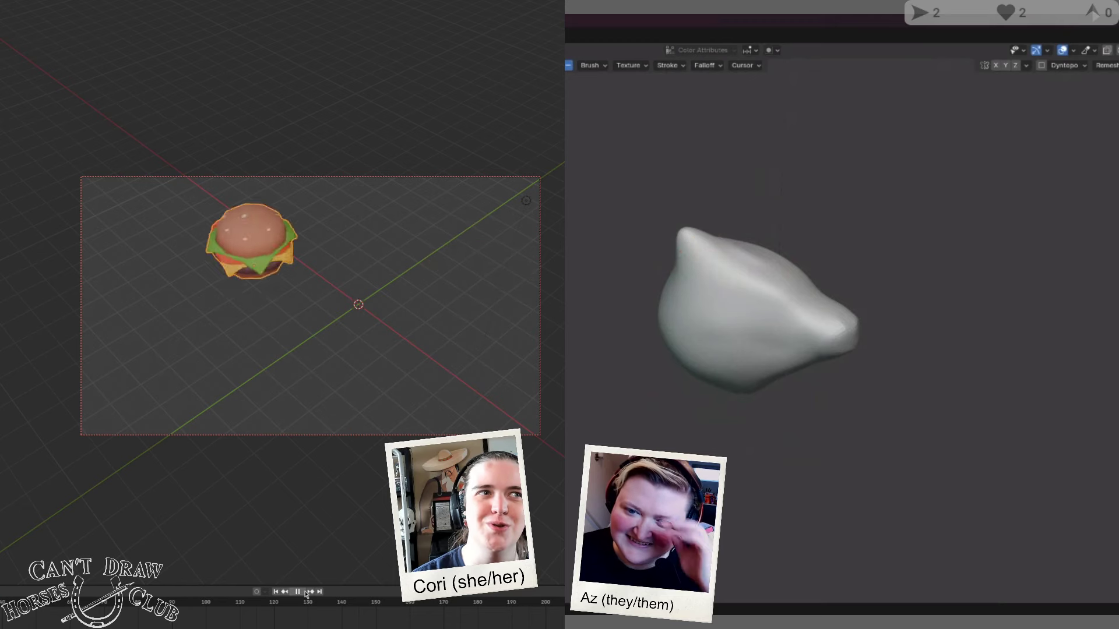
click(296, 592)
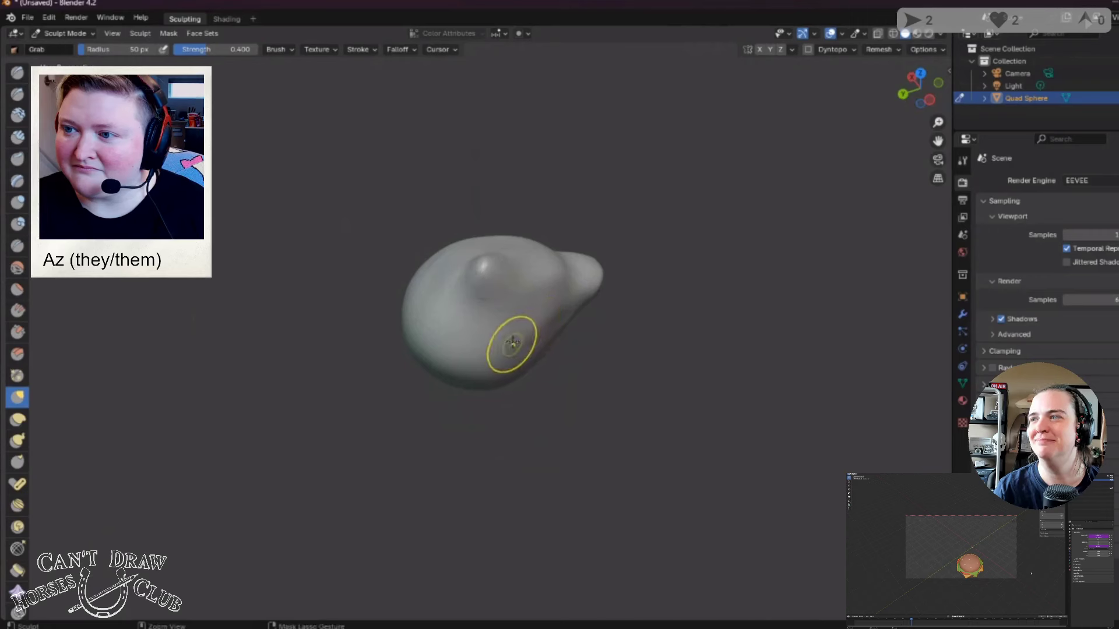
Step: Pull the nub on top of the head upward into a tall pointed ear with the Grab brush
drag(488, 260, 489, 245)
mouse_move(489, 245)
middle_down()
mouse_move(340, 243)
mouse_move(415, 220)
mouse_move(435, 232)
middle_up()
drag(429, 218, 406, 162)
middle_drag(492, 254, 401, 253)
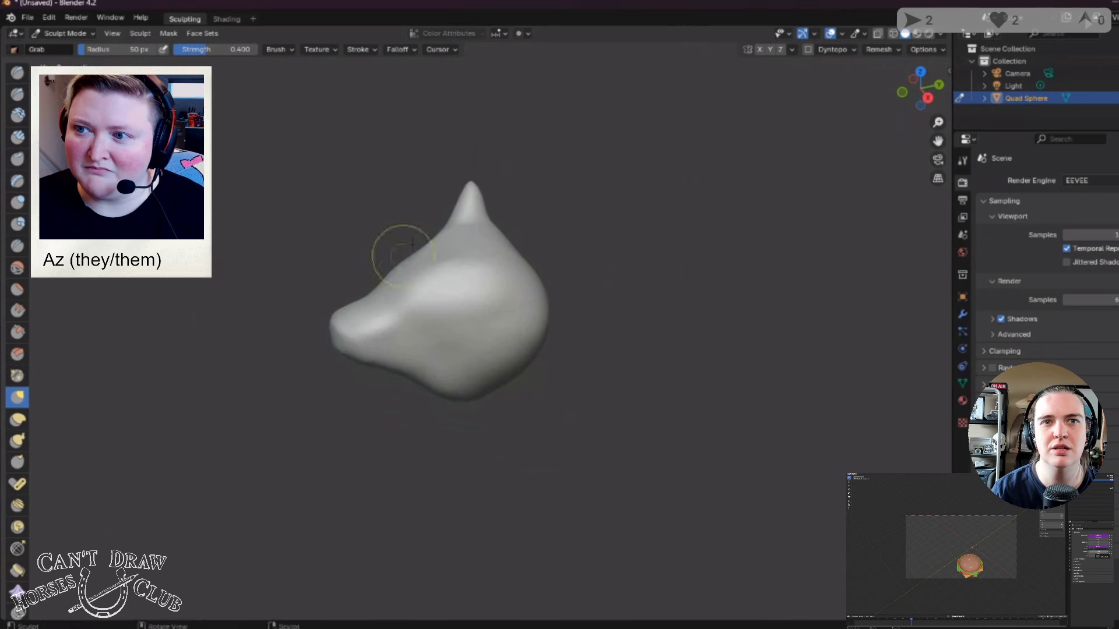
Step: Widen and bend the ear into a broader upright shape with the Grab brush
drag(475, 213, 475, 205)
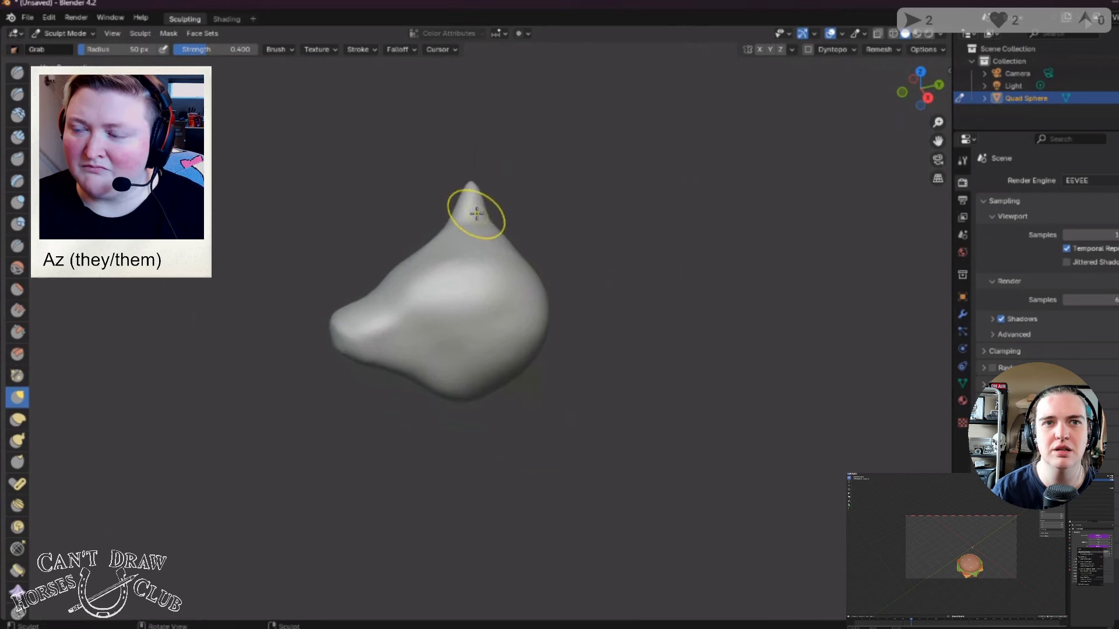
middle_drag(475, 205, 437, 206)
drag(437, 206, 474, 205)
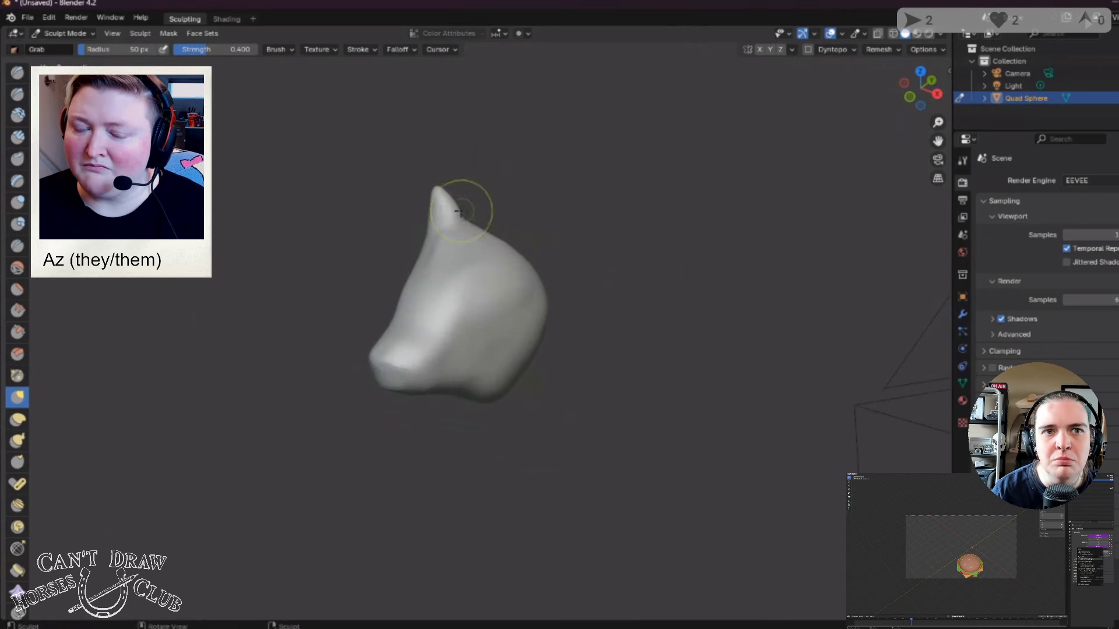
middle_drag(474, 204, 495, 225)
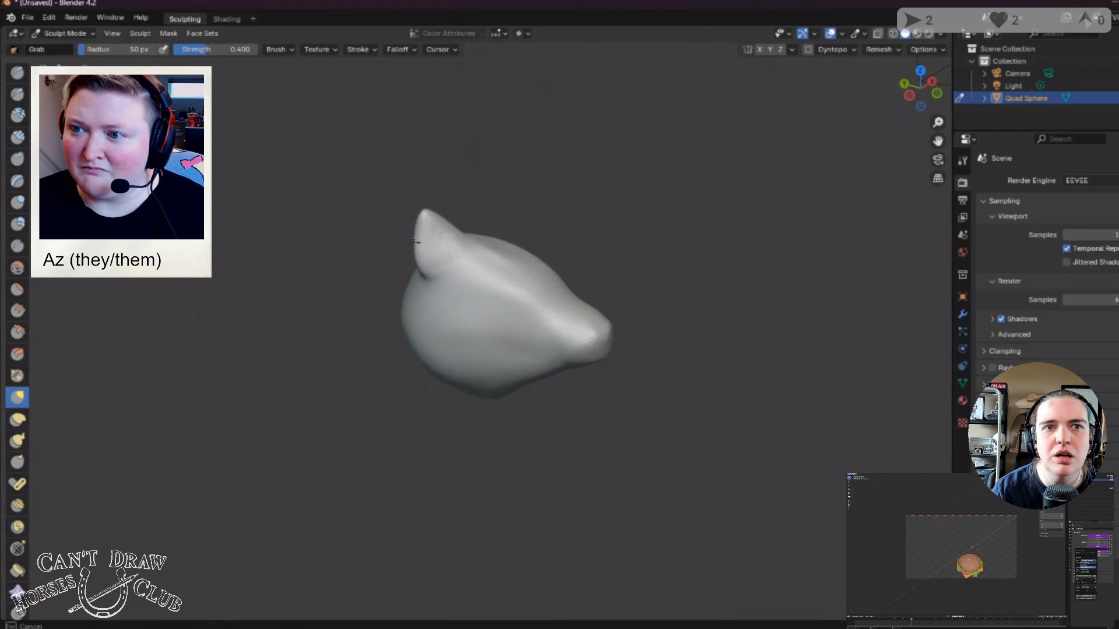
middle_drag(425, 241, 344, 242)
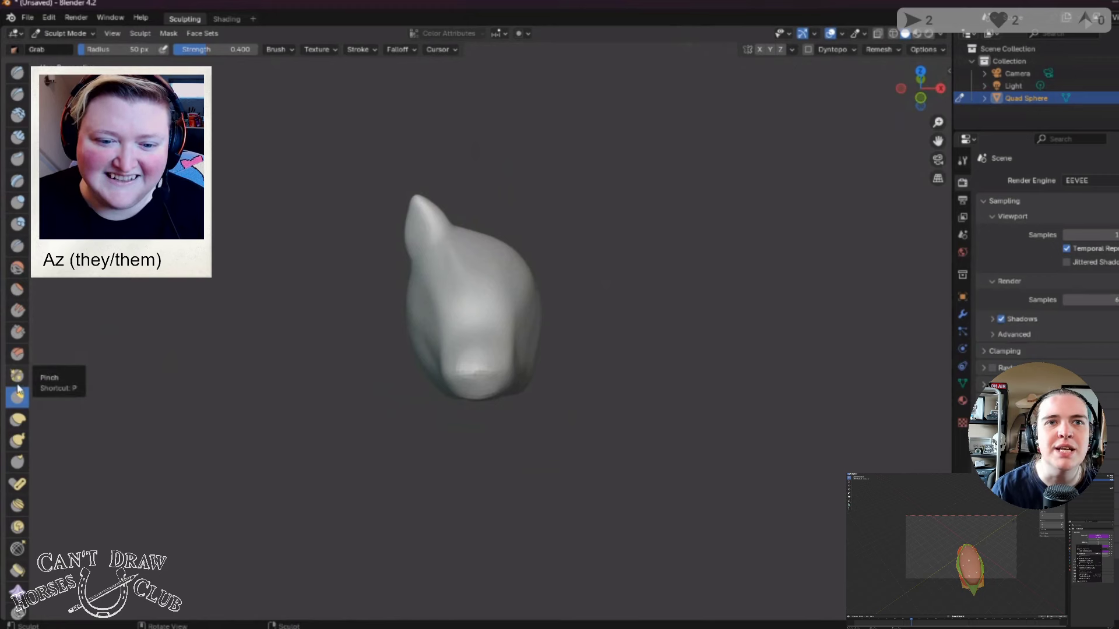
Step: Flatten the inner side of the ear and its base with the Flatten/Contrast brush
click(17, 292)
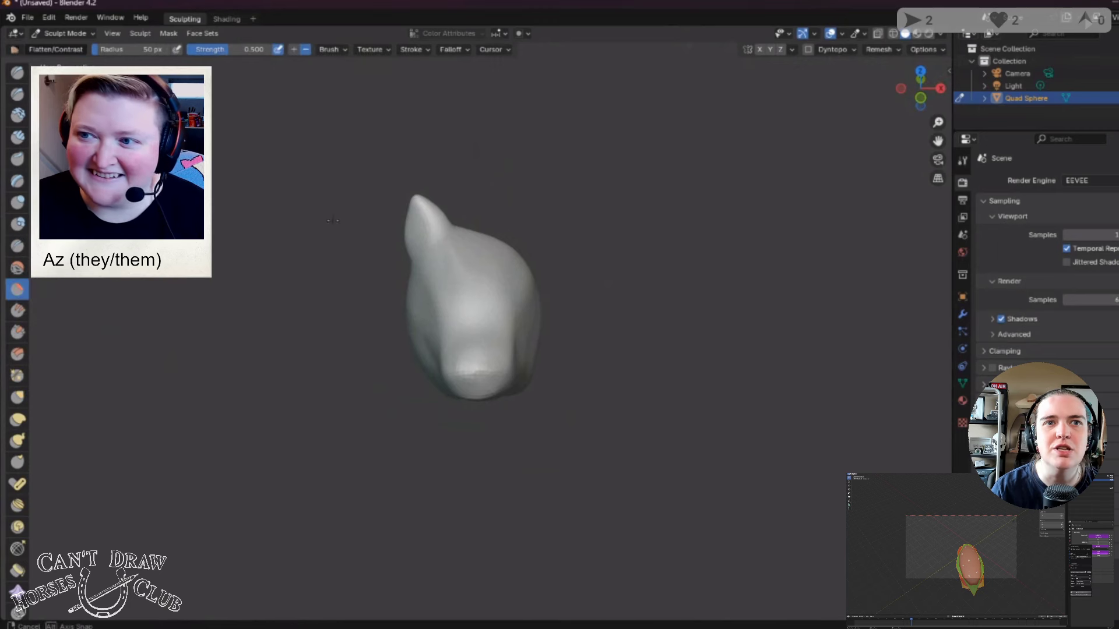
middle_drag(280, 309, 317, 311)
drag(465, 298, 462, 312)
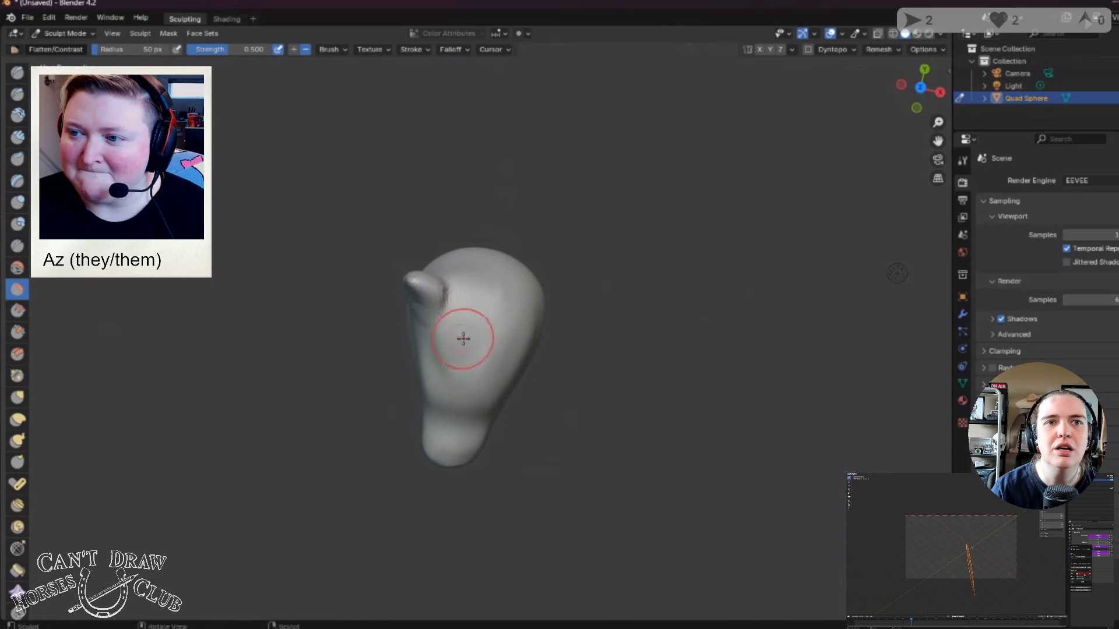
mouse_move(464, 338)
middle_down()
mouse_move(487, 257)
mouse_move(474, 251)
middle_up()
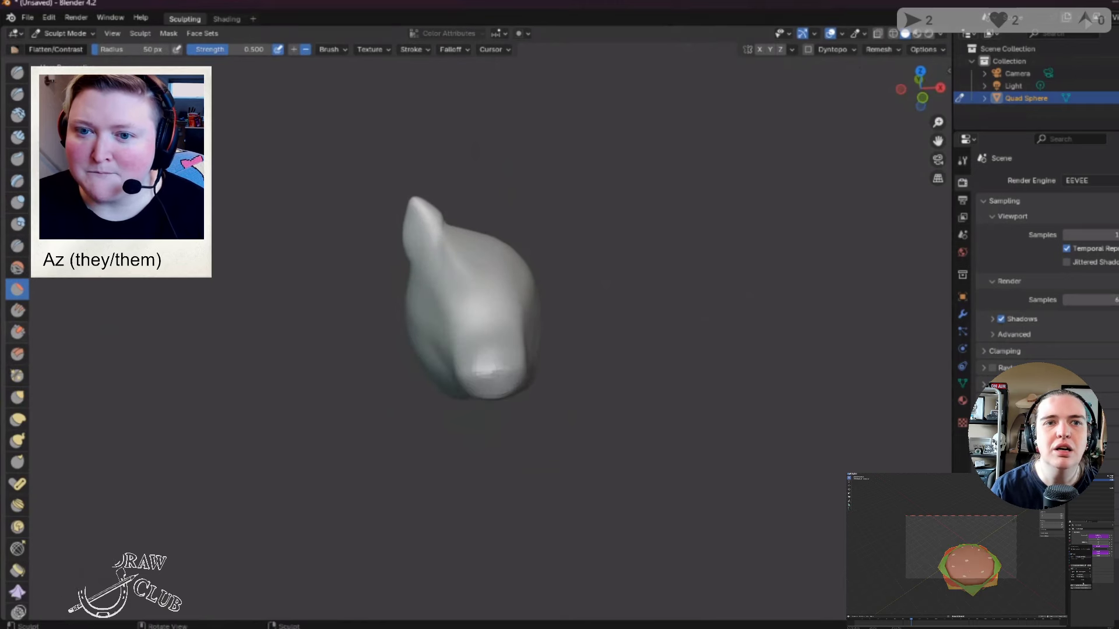
Step: Adjust the tilt and direction of the ear on the head with the Pose brush
click(18, 397)
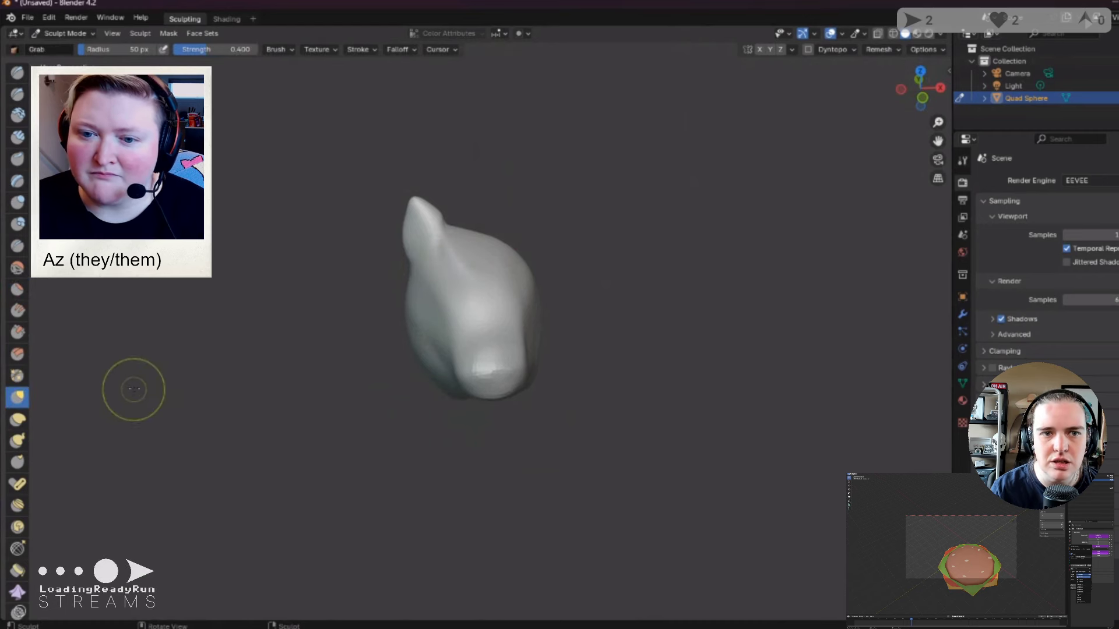
middle_drag(174, 378, 216, 367)
click(18, 485)
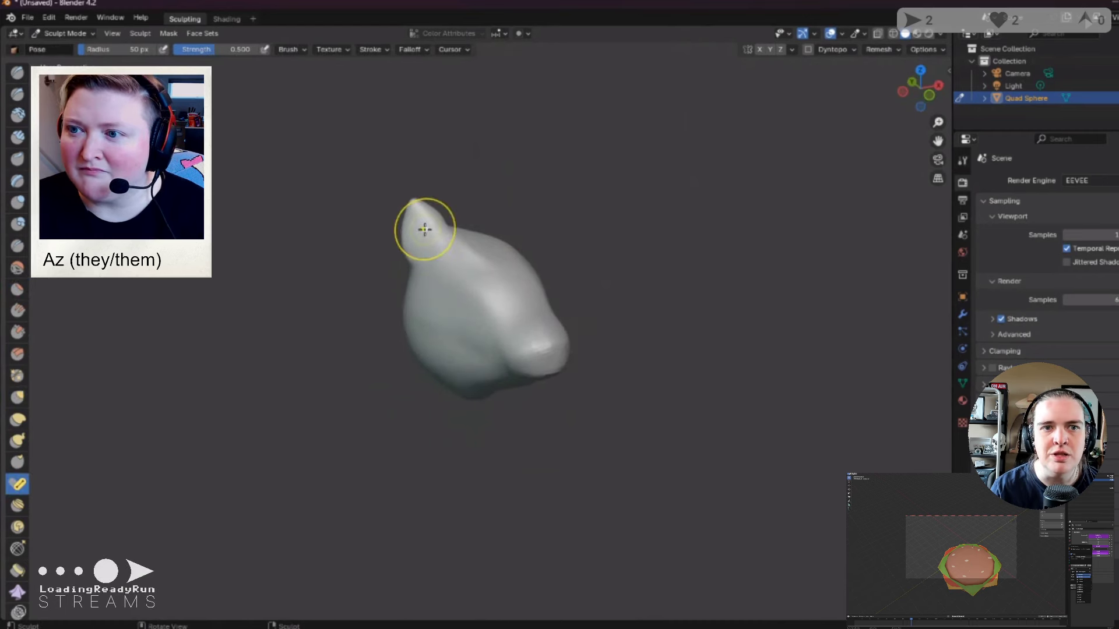
drag(417, 200, 413, 205)
drag(425, 262, 425, 263)
middle_drag(425, 263, 497, 293)
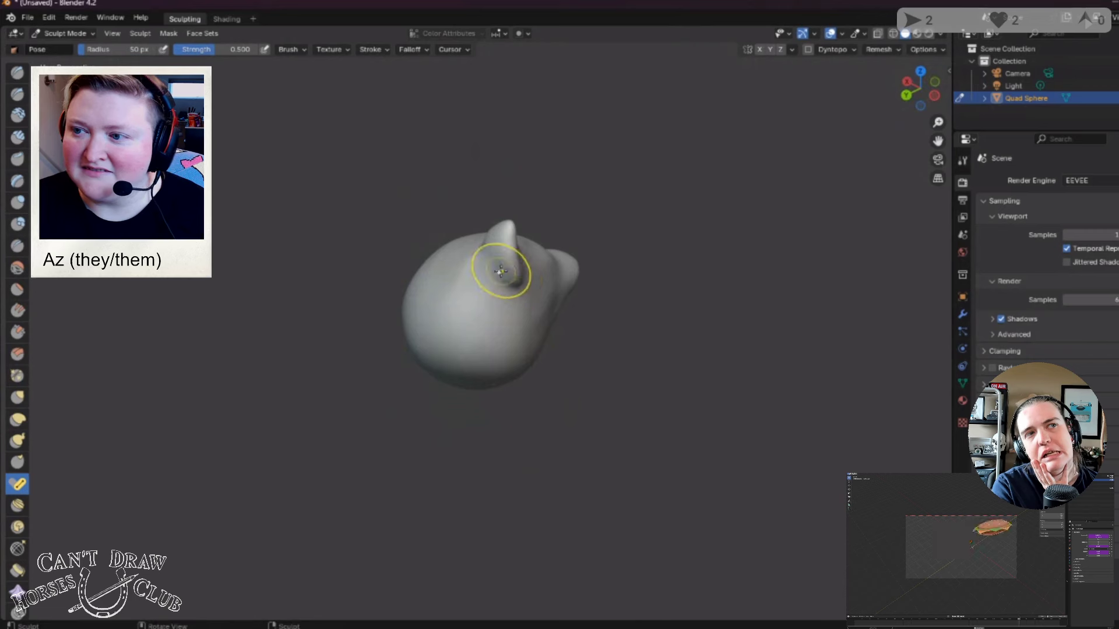
mouse_move(511, 274)
mouse_down()
mouse_move(499, 276)
mouse_move(498, 259)
mouse_up()
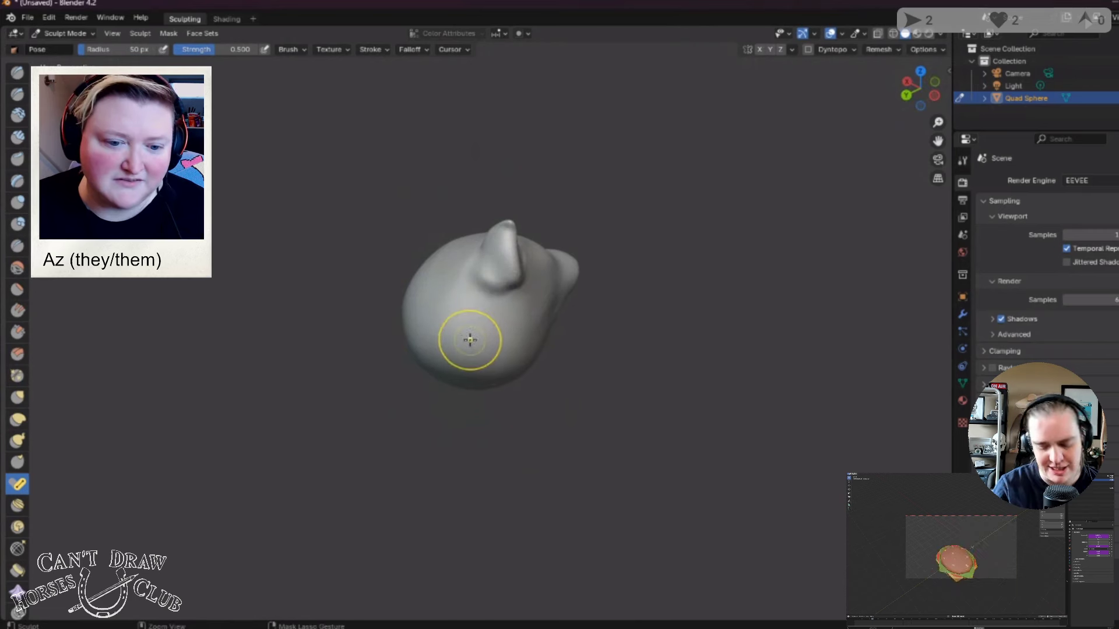
Step: Push the surface of the ear and its base into shape with the Nudge brush
click(17, 504)
drag(539, 244, 547, 245)
mouse_move(517, 250)
middle_down()
mouse_move(442, 260)
mouse_move(467, 254)
mouse_move(426, 251)
mouse_move(444, 288)
mouse_move(512, 267)
mouse_move(500, 261)
middle_up()
ctrl+middle_drag(532, 422, 429, 338)
mouse_move(430, 297)
ctrl+middle_down()
mouse_move(438, 357)
mouse_move(391, 365)
mouse_move(394, 399)
ctrl+middle_up()
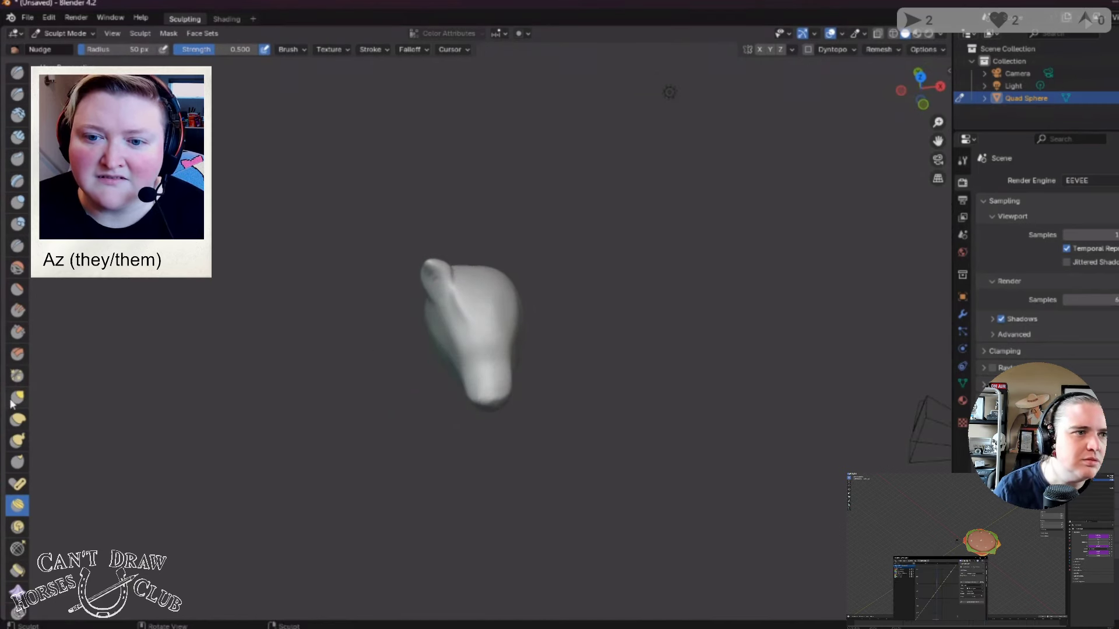
Step: Pinch the ear's base together with the Pinch/Magnify brush
click(17, 375)
mouse_move(429, 317)
middle_down()
mouse_move(452, 295)
mouse_move(430, 320)
mouse_move(455, 319)
mouse_move(451, 289)
mouse_move(472, 282)
mouse_move(507, 295)
mouse_move(449, 305)
middle_up()
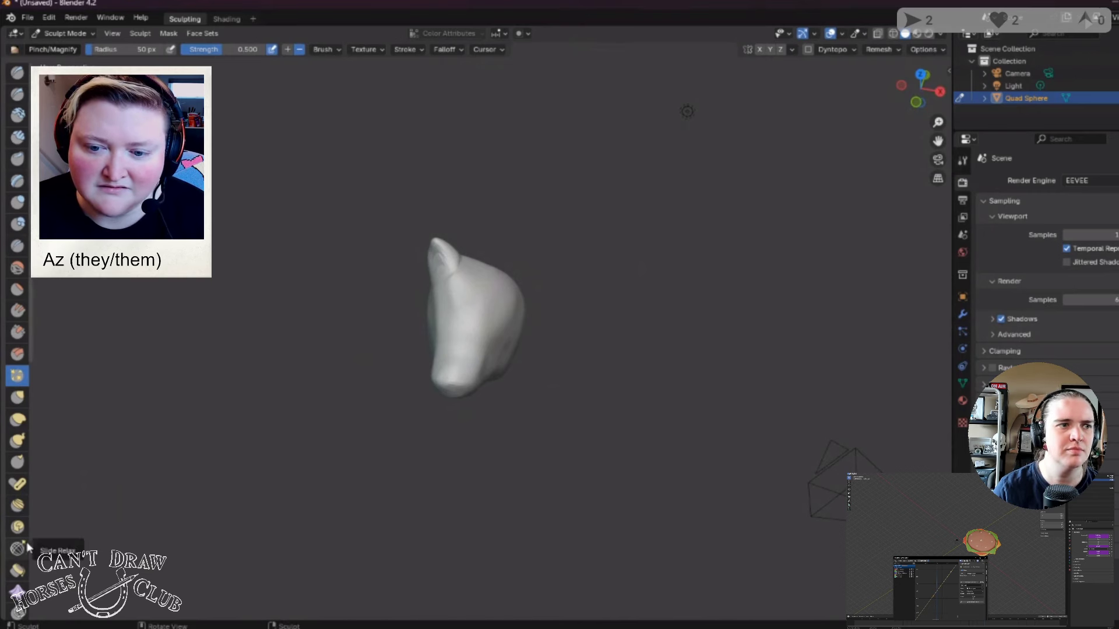
Step: Try to twist the surface around the ear's base with the Rotate brush and undo the stroke
click(17, 549)
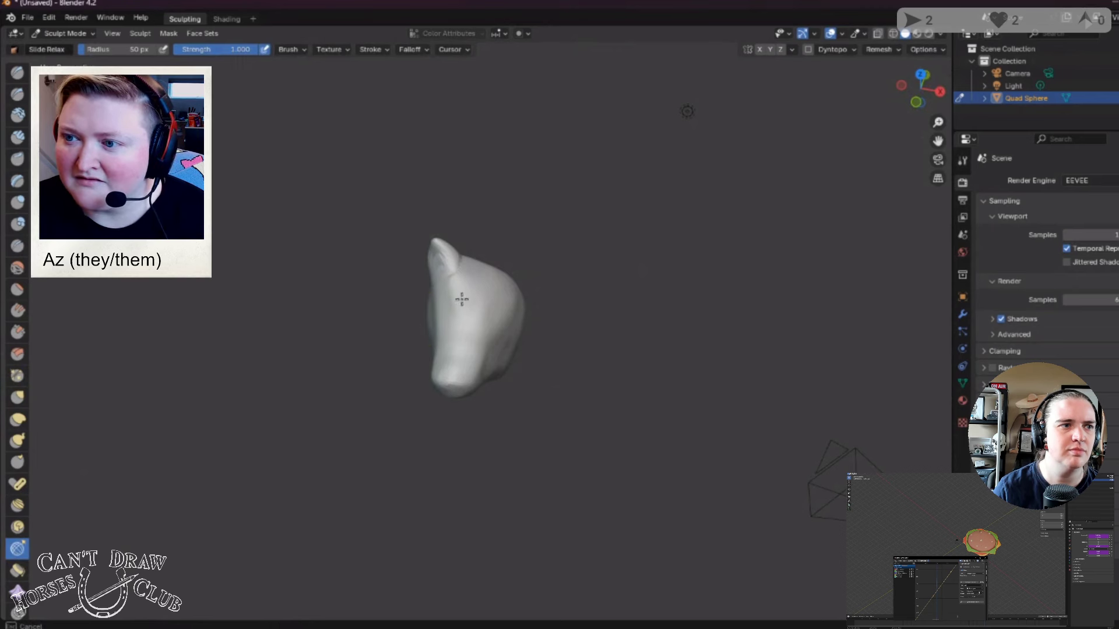
click(18, 531)
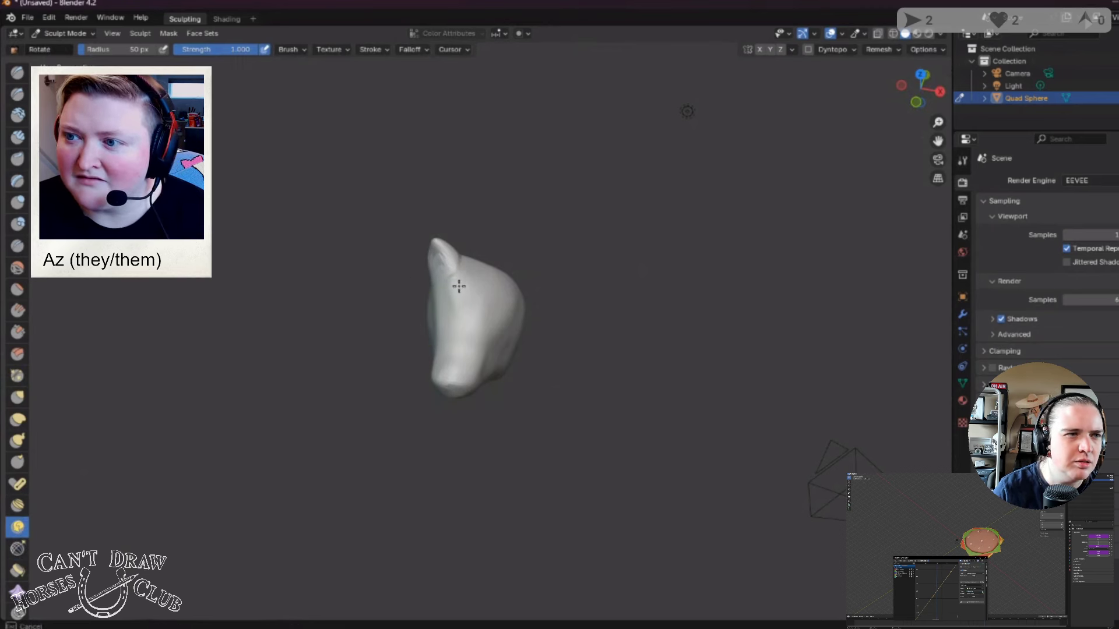
drag(459, 286, 448, 249)
drag(327, 290, 298, 304)
key(ctrl+z)
drag(463, 297, 426, 326)
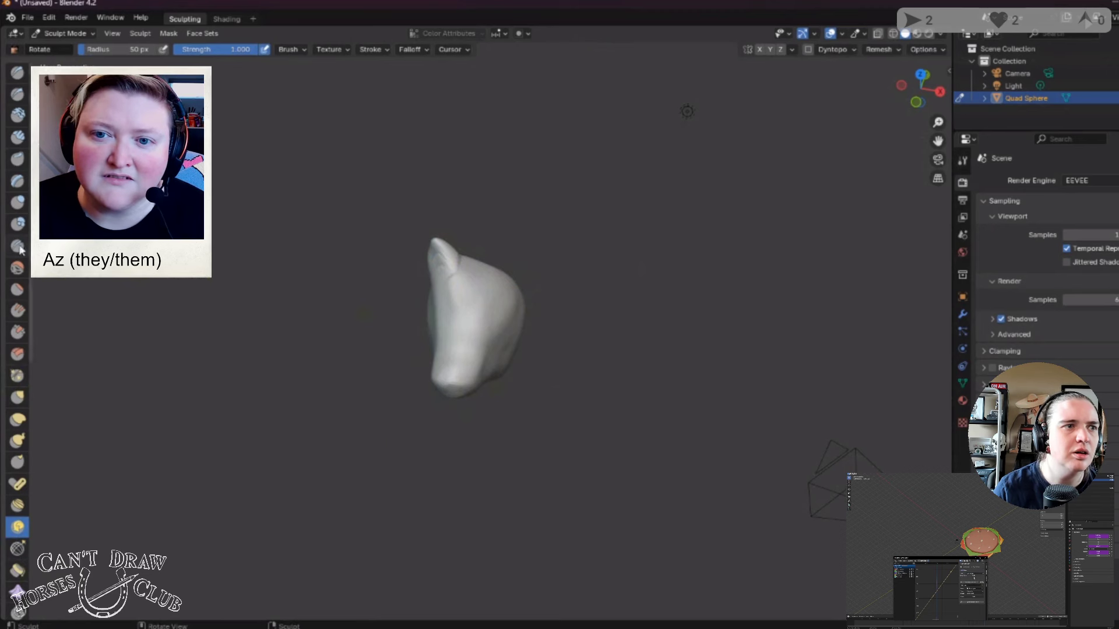
Step: Carve a groove along the front of the ear's base with the Crease brush
click(17, 246)
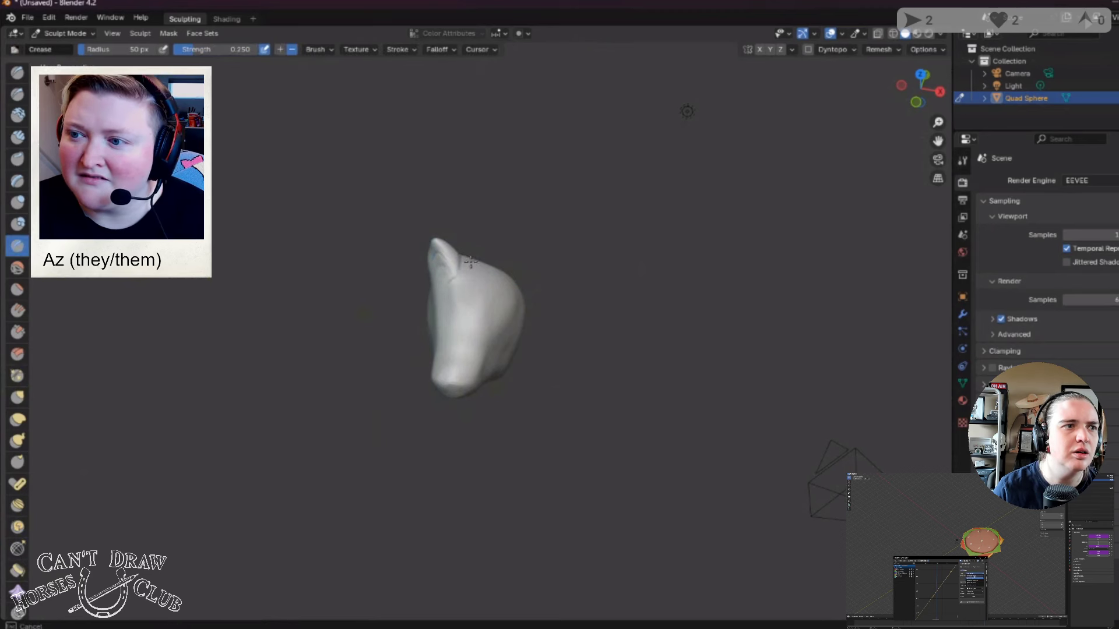
drag(465, 268, 448, 288)
middle_drag(483, 298, 574, 274)
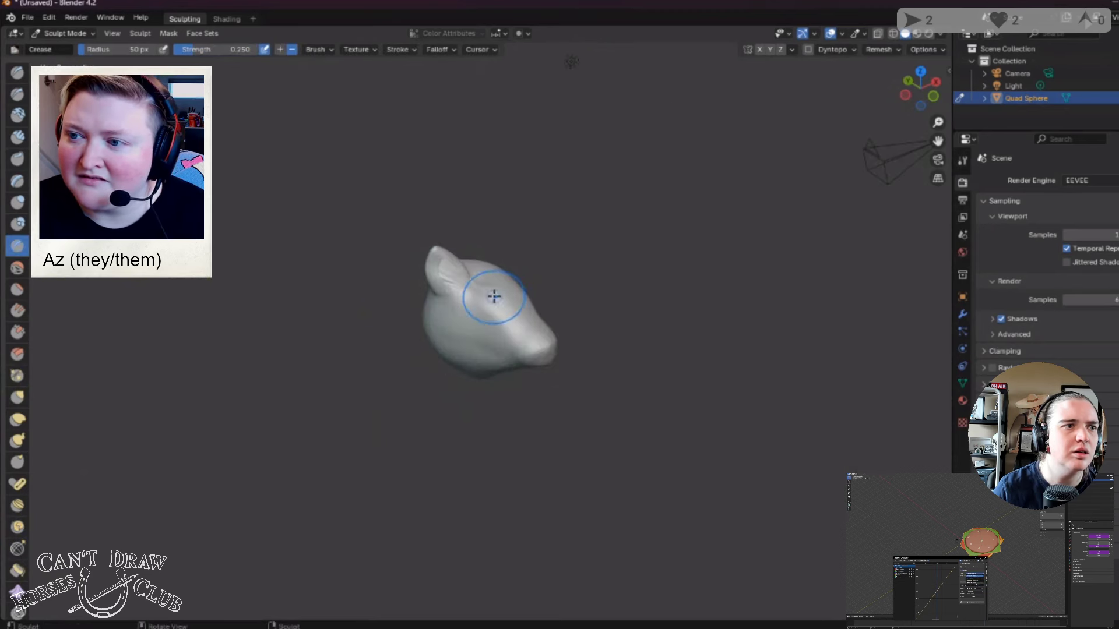
middle_drag(670, 225, 691, 218)
Step: Sample the voxel size from the head's surface and remesh the sculpt
click(880, 49)
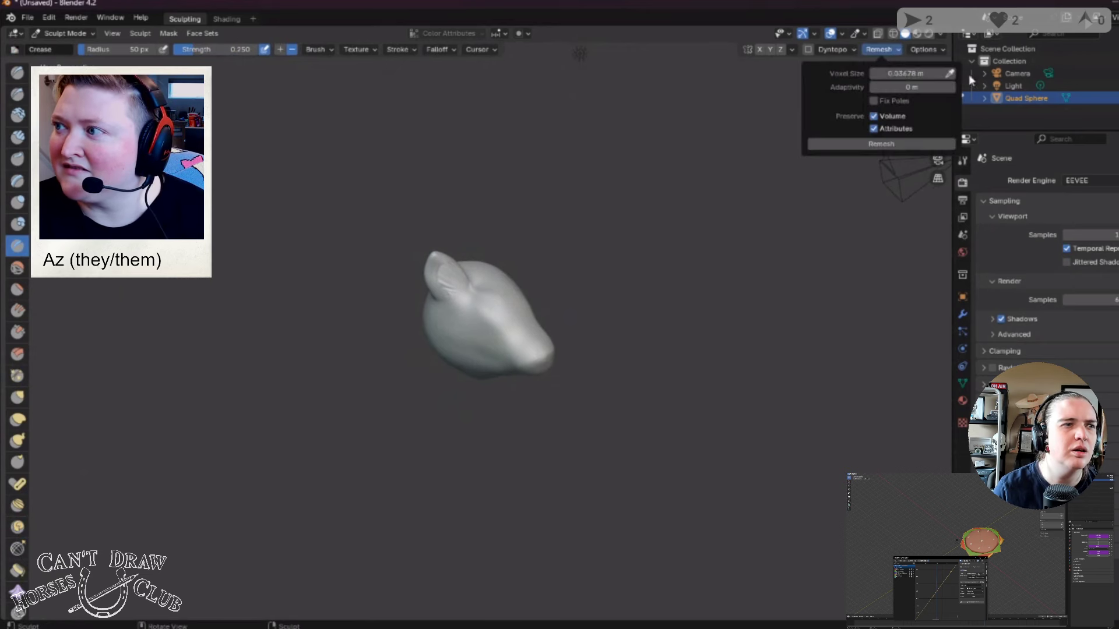
click(518, 302)
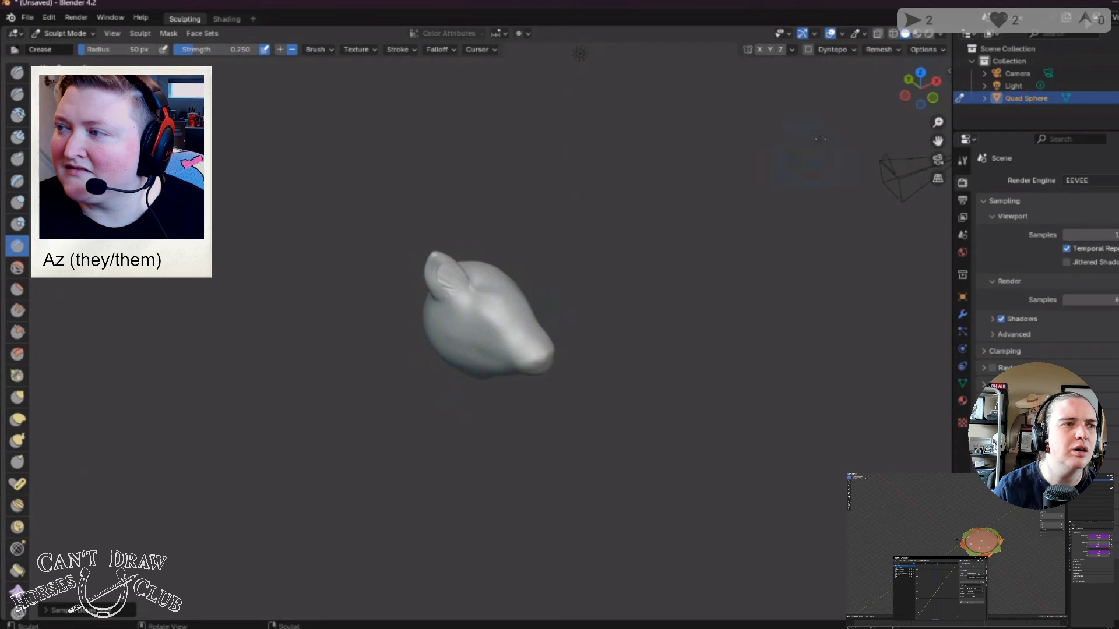
click(899, 50)
click(877, 146)
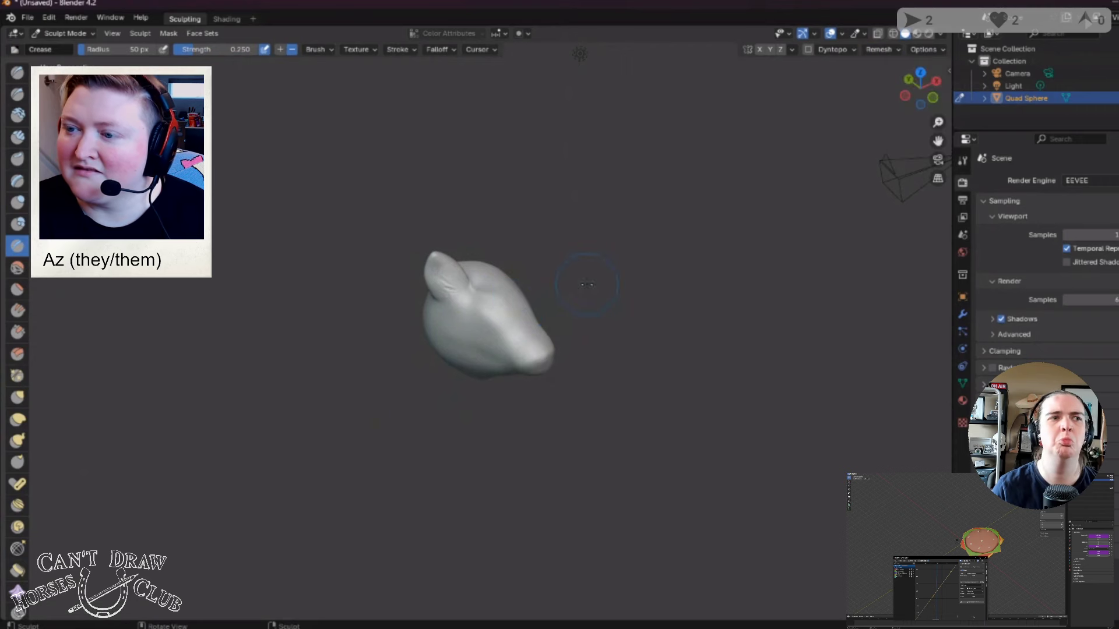
Step: Smooth the inner ear, its base and the transition into the head with the Smooth brush
middle_drag(589, 281, 494, 254)
scroll(466, 263, up, 3)
click(18, 267)
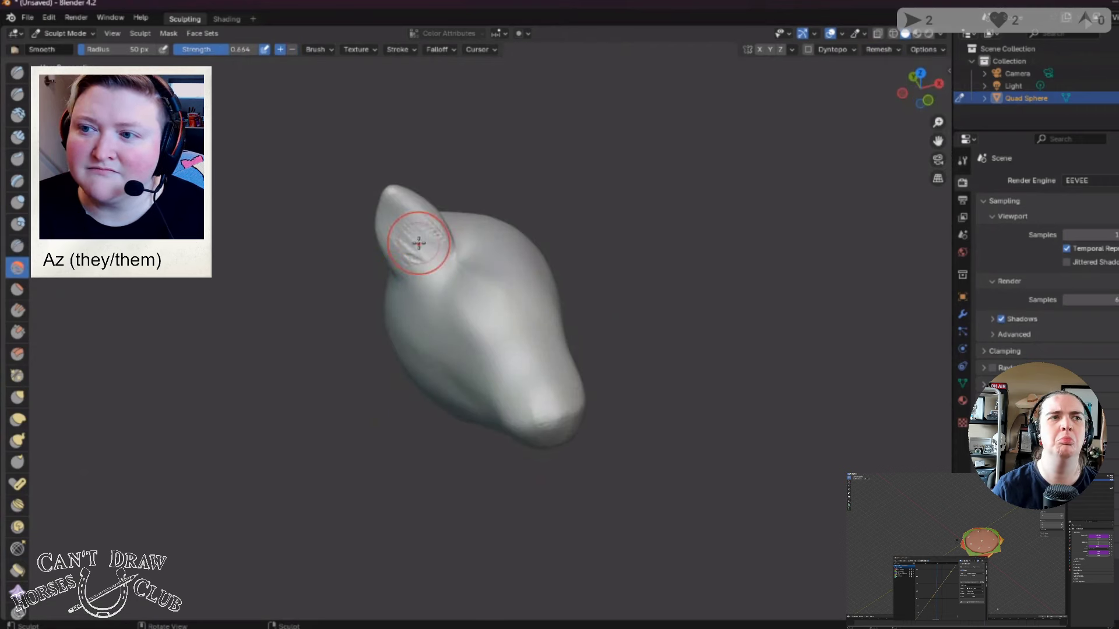
drag(400, 270, 433, 265)
middle_drag(447, 262, 398, 273)
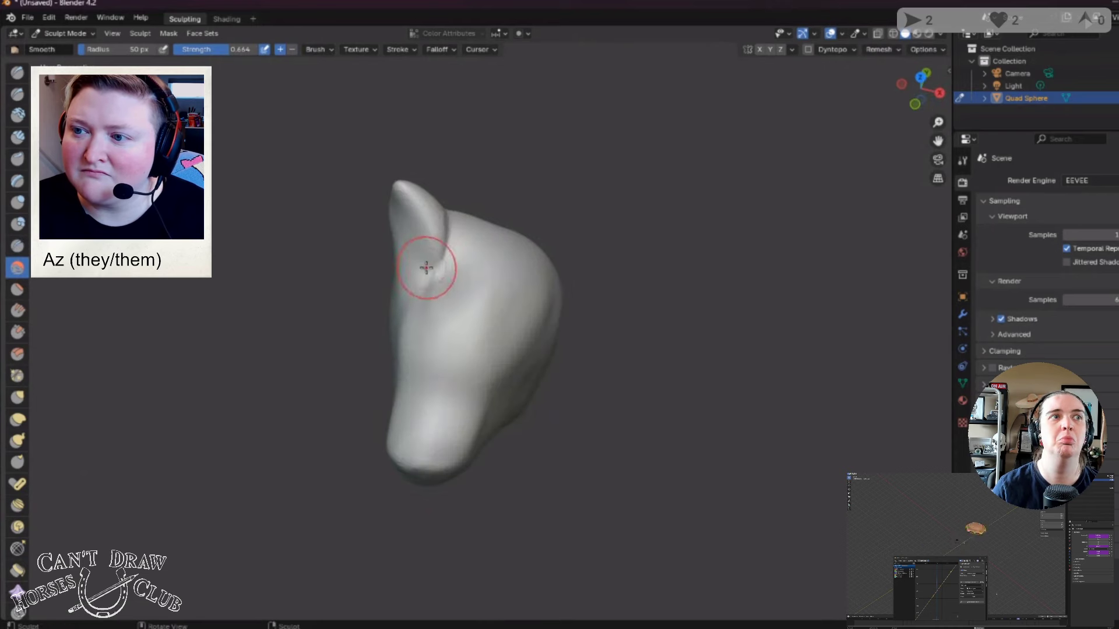
drag(428, 269, 440, 246)
mouse_move(460, 189)
middle_down()
mouse_move(345, 291)
mouse_move(442, 179)
middle_up()
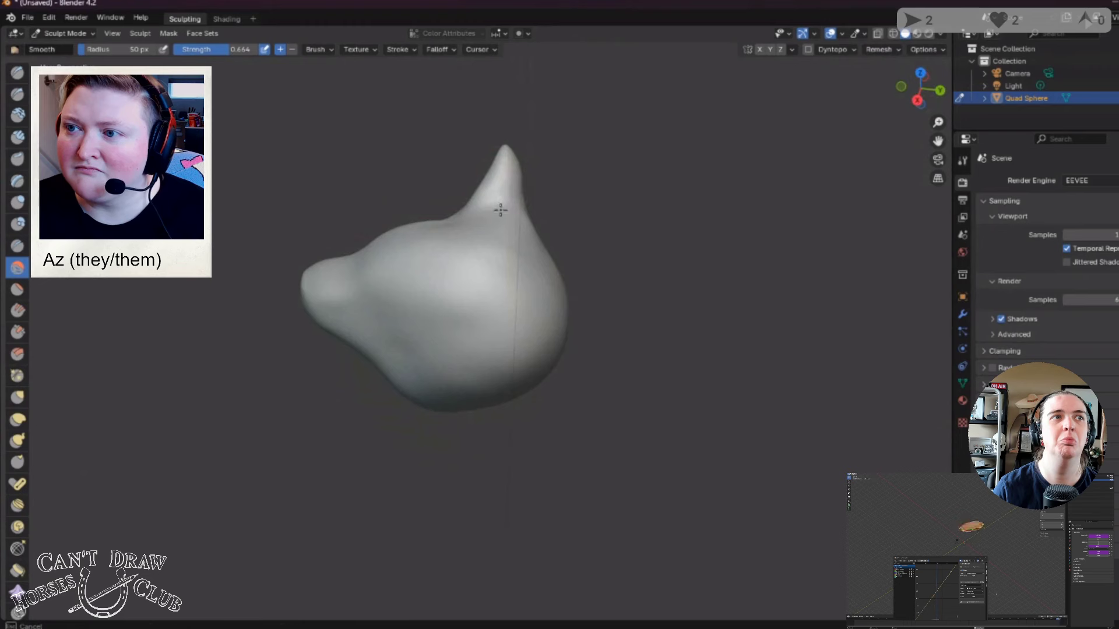
middle_drag(517, 249, 384, 222)
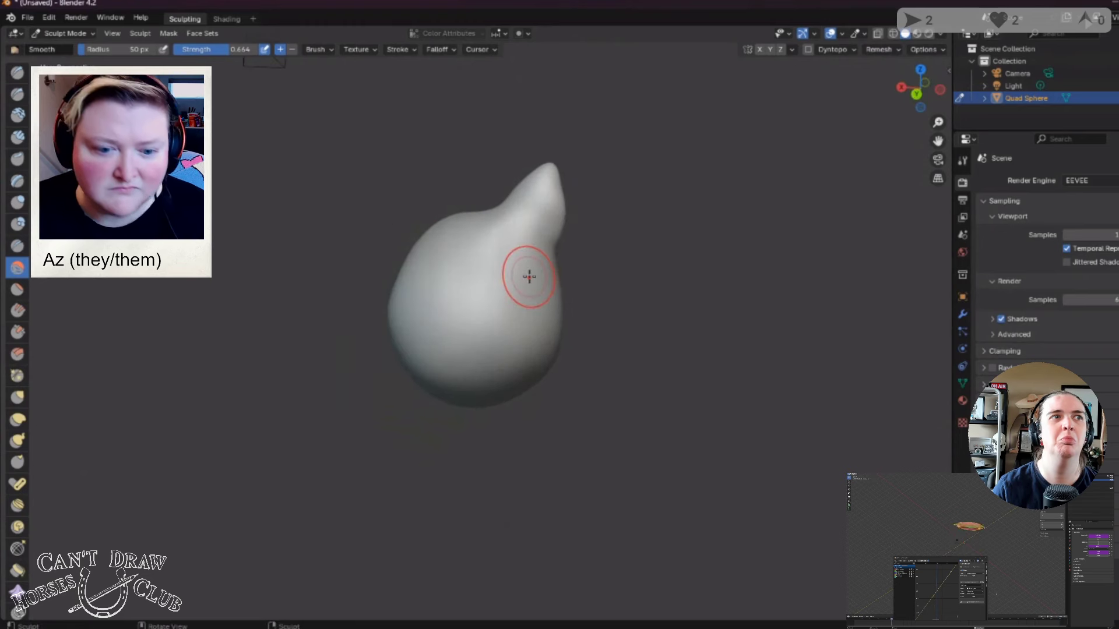
Step: Carve a groove around the back of the ear's base with the Crease brush
click(18, 246)
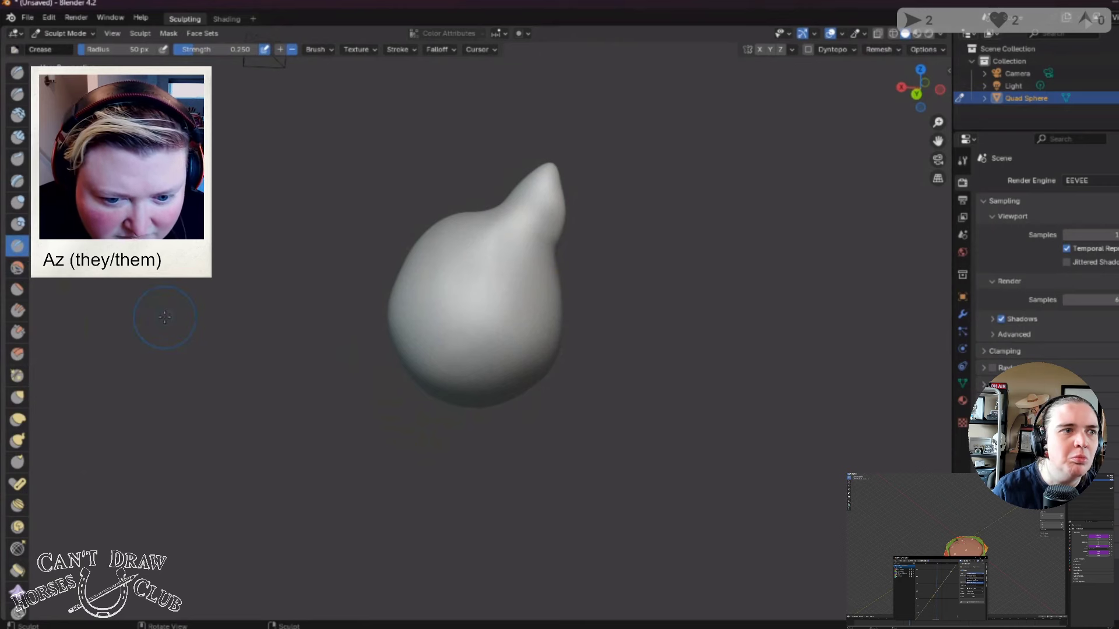
mouse_move(513, 230)
mouse_down()
mouse_move(499, 220)
mouse_move(527, 229)
mouse_move(523, 240)
mouse_up()
mouse_move(522, 267)
middle_down()
mouse_move(542, 345)
mouse_move(517, 349)
mouse_move(531, 274)
mouse_move(516, 315)
mouse_move(527, 285)
mouse_move(513, 251)
mouse_move(614, 286)
mouse_move(415, 243)
mouse_move(514, 232)
mouse_move(434, 257)
mouse_move(443, 233)
mouse_move(433, 219)
mouse_move(462, 367)
mouse_move(482, 292)
mouse_move(357, 130)
middle_up()
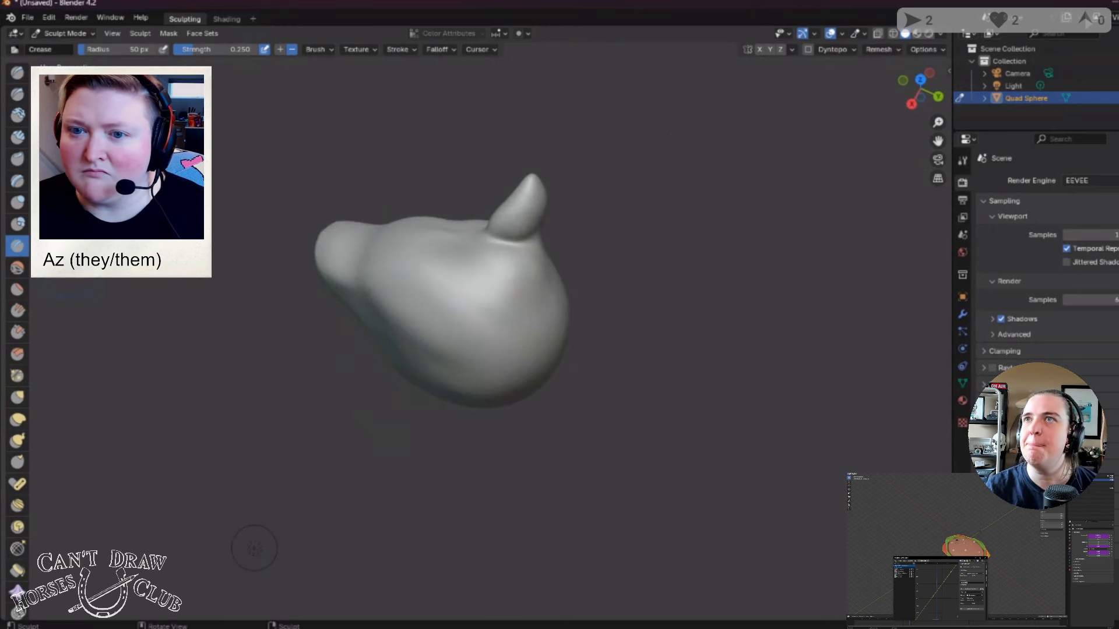
Step: Flatten the side of the head below the ear with Flatten/Contrast, reducing the radius to 93 px, and smooth the crown and forehead
key(shift+t)
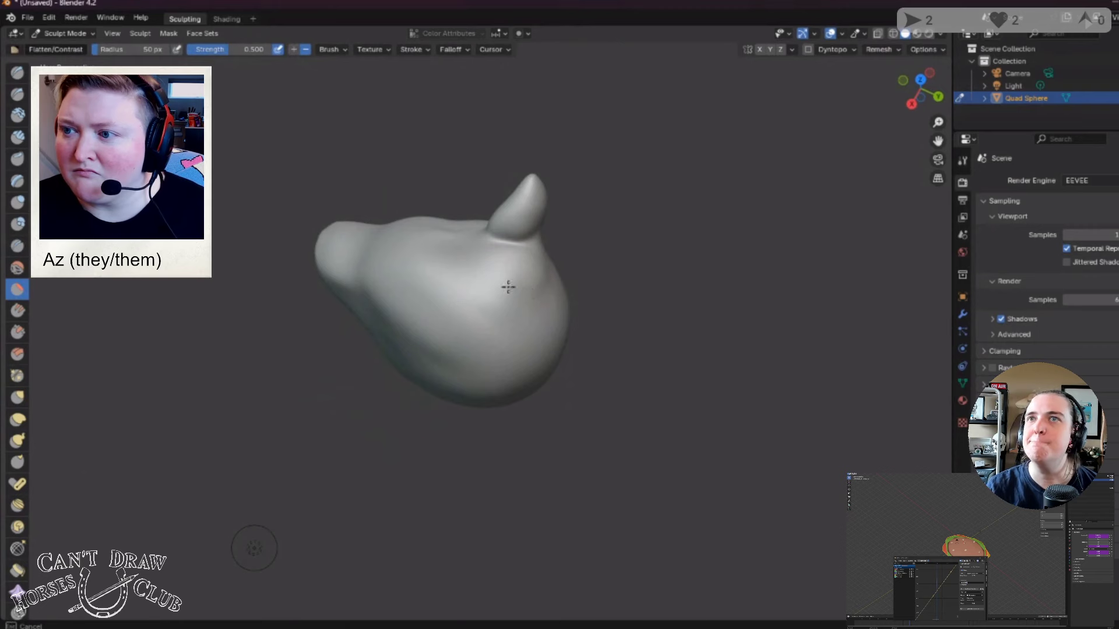
drag(508, 287, 522, 314)
drag(135, 48, 155, 49)
drag(460, 279, 507, 289)
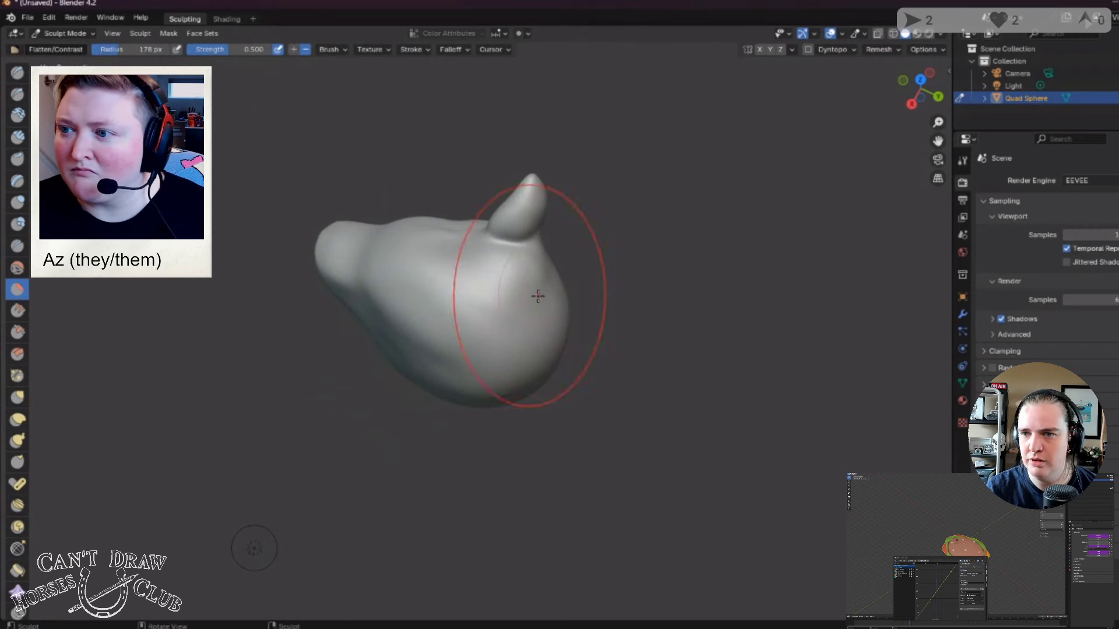
drag(117, 49, 106, 49)
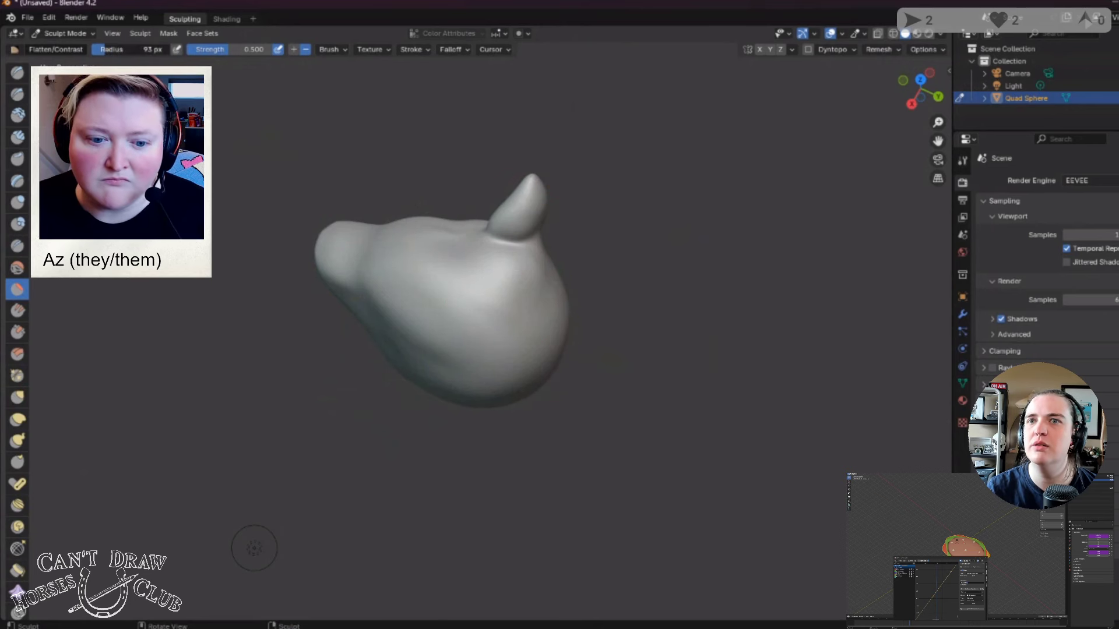
drag(507, 260, 509, 282)
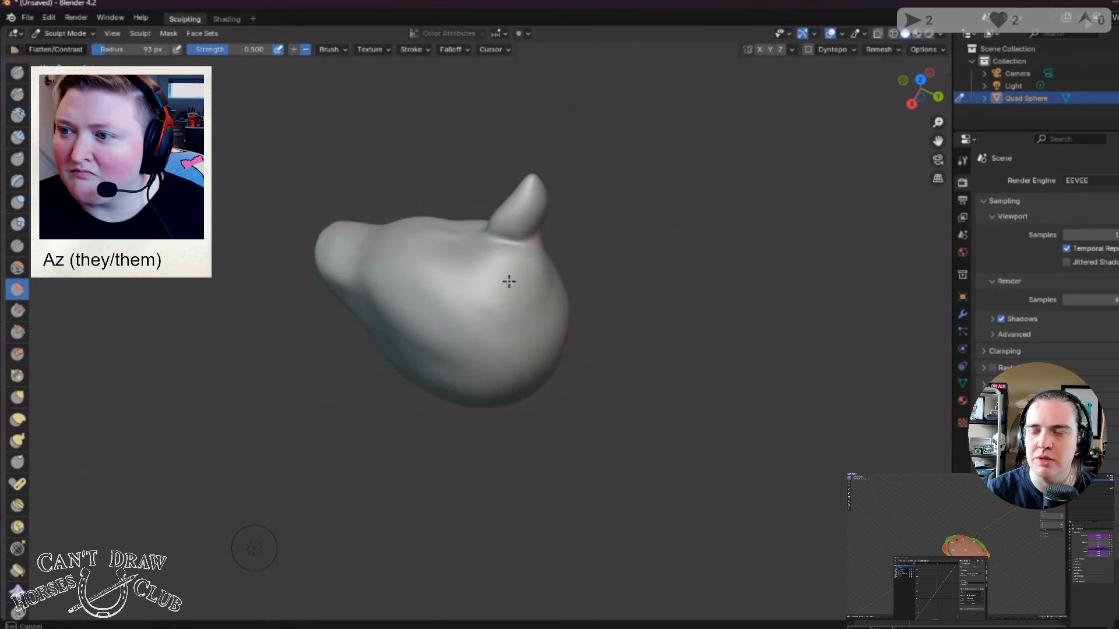
middle_drag(467, 276, 516, 244)
click(18, 268)
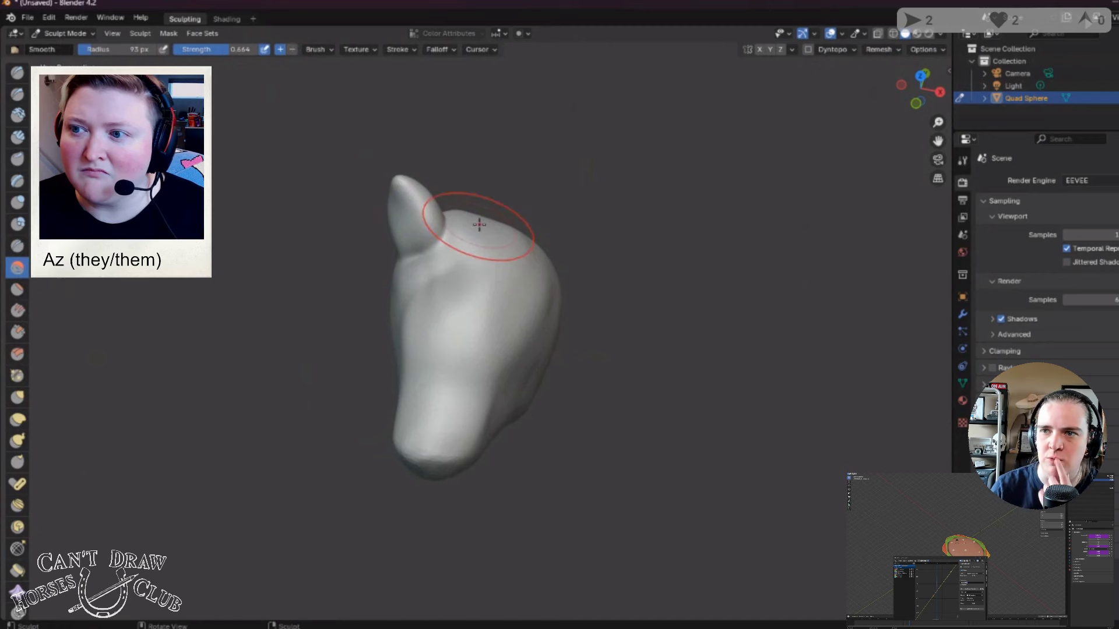
mouse_move(462, 225)
mouse_down()
mouse_move(472, 270)
mouse_move(459, 304)
mouse_up()
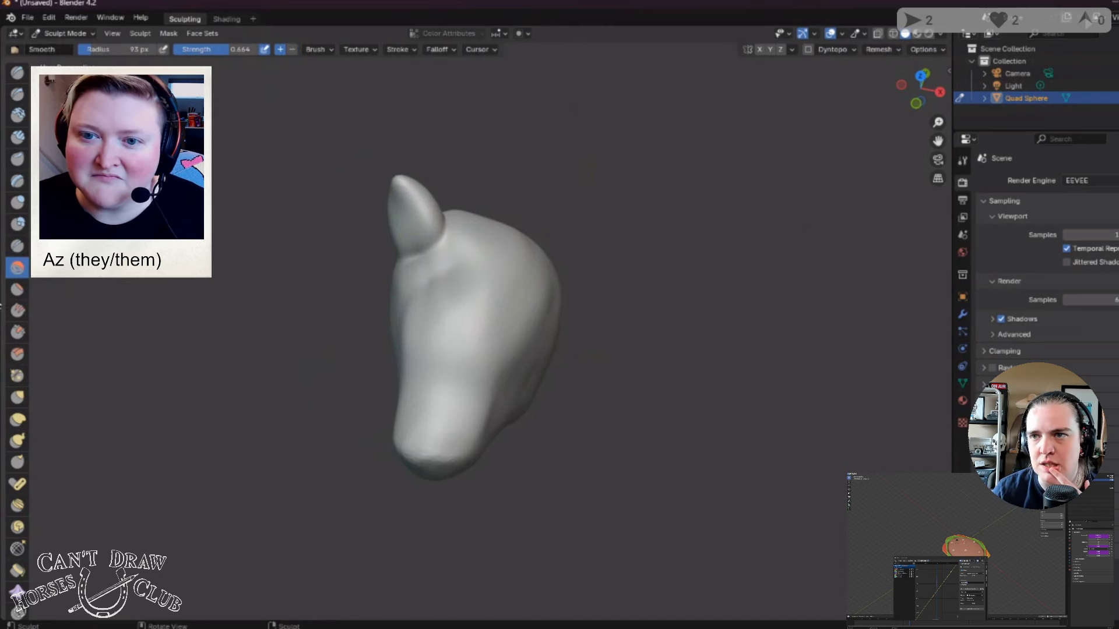
Step: Scrape down the crown beside the ear with the Scrape/Peaks brush at a 54 px radius
drag(116, 58, 99, 59)
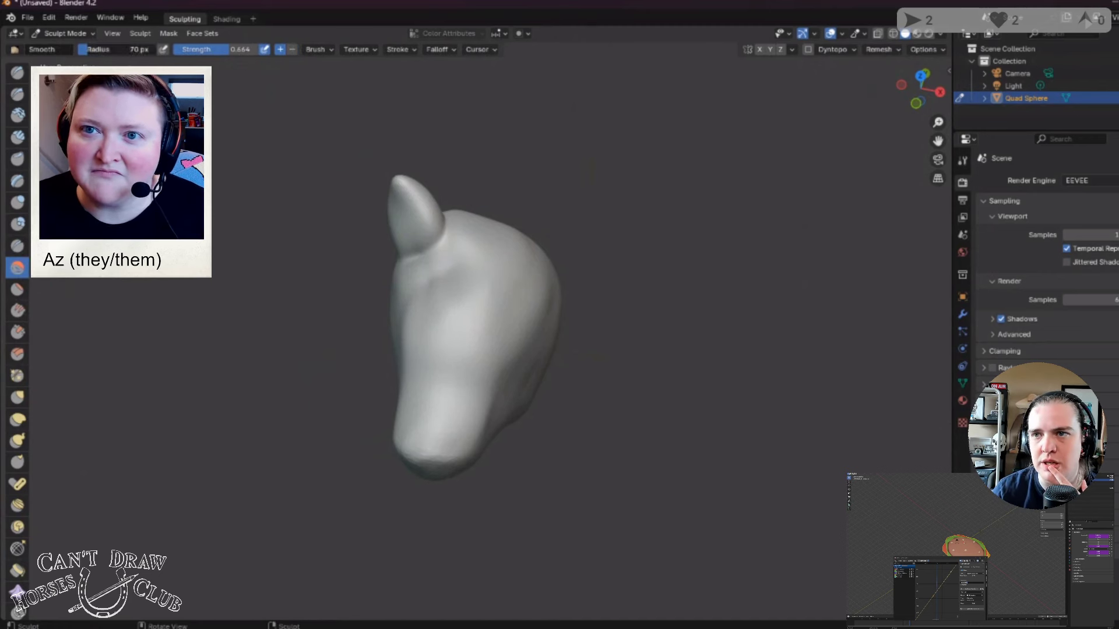
click(16, 333)
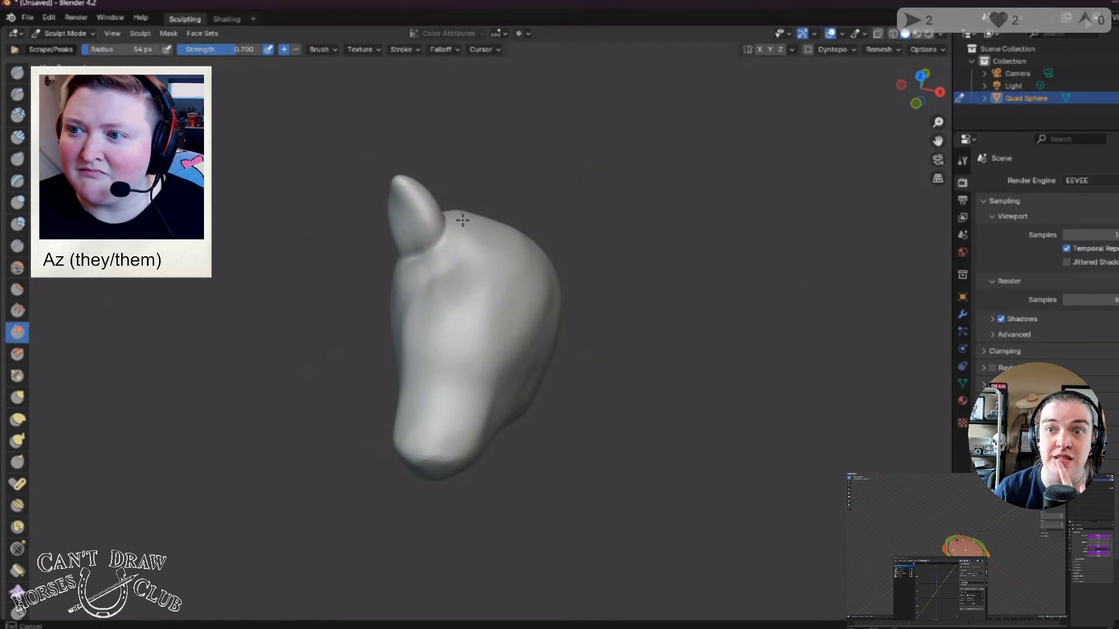
mouse_move(457, 218)
mouse_down()
mouse_move(468, 213)
mouse_move(470, 249)
mouse_up()
middle_drag(469, 250, 524, 254)
drag(524, 254, 505, 243)
drag(541, 281, 497, 245)
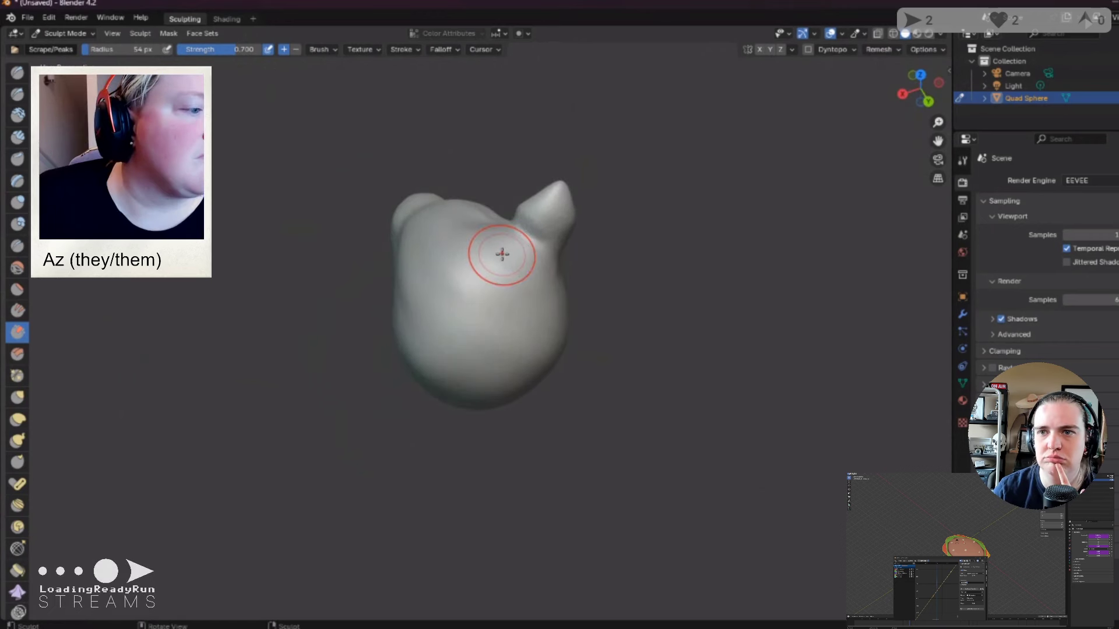
Step: Scrape the back of the head and the area behind the ear with the Scrape/Peaks brush
drag(505, 257, 501, 252)
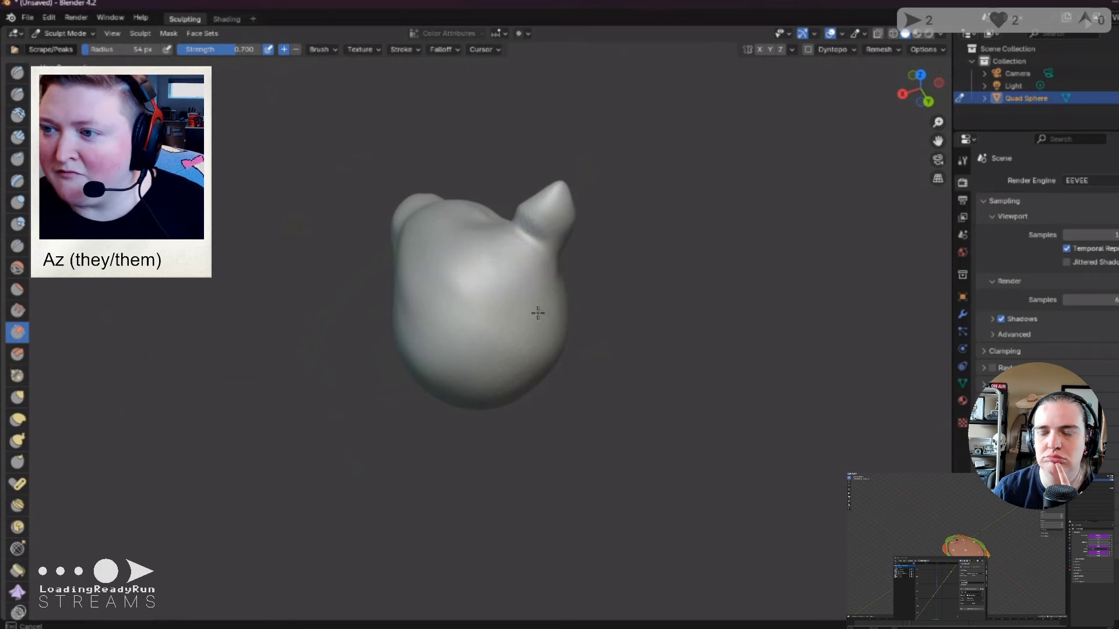
middle_drag(533, 295, 445, 229)
mouse_move(444, 229)
mouse_down()
mouse_move(540, 277)
mouse_move(513, 256)
mouse_up()
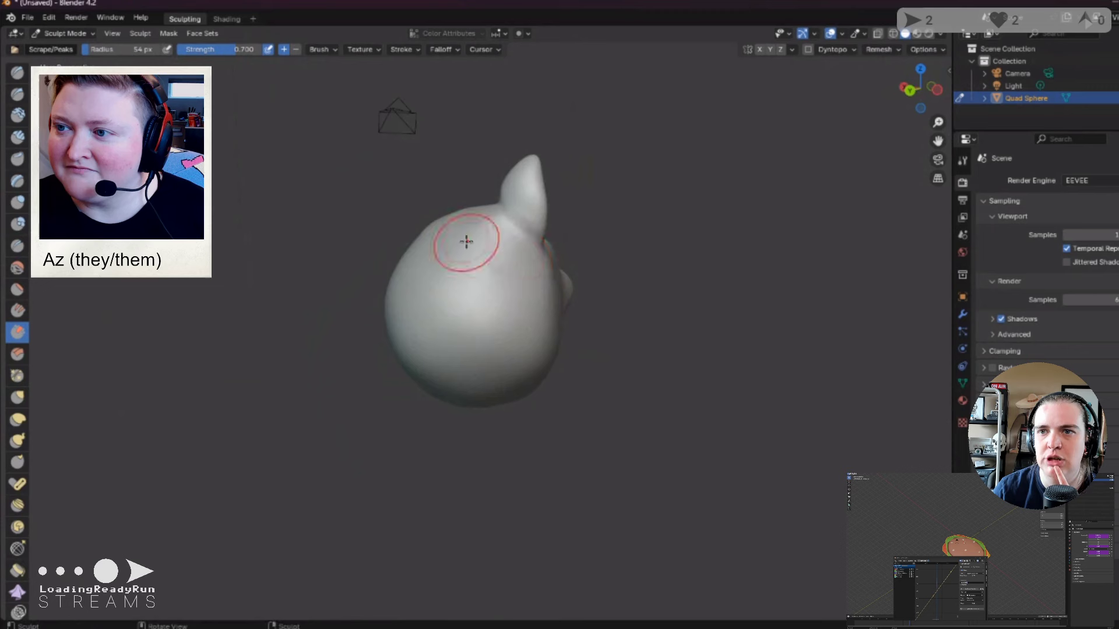
middle_drag(467, 242, 529, 248)
Step: Scrape the ear's inner side with the Scrape/Peaks brush and smooth where the ear meets the head
middle_drag(495, 282, 390, 220)
drag(389, 220, 420, 221)
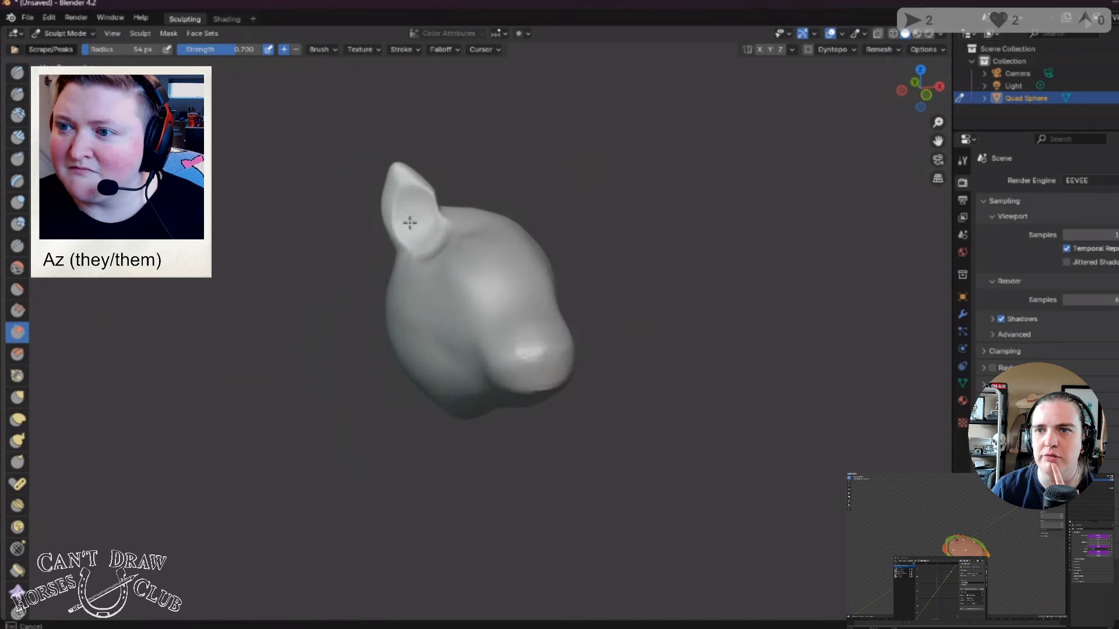
middle_drag(410, 223, 478, 245)
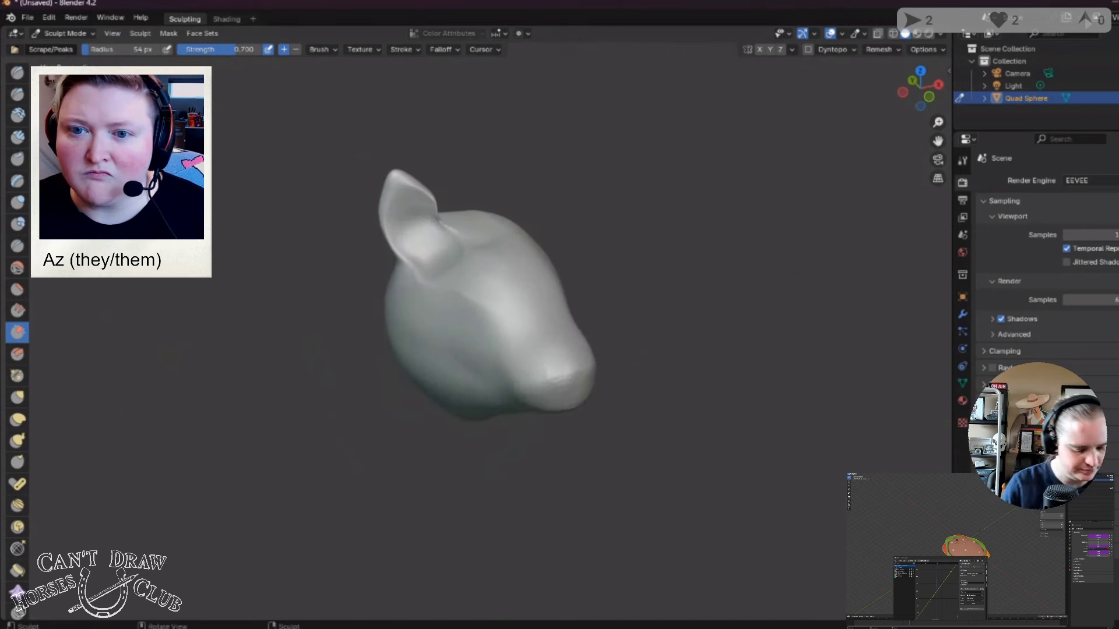
click(14, 268)
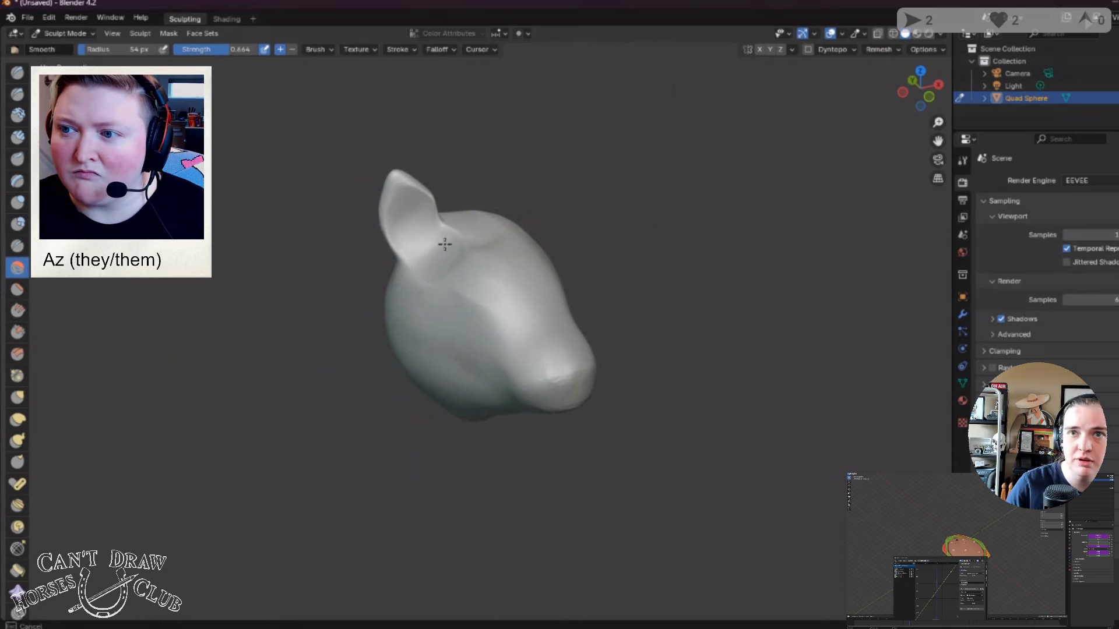
middle_drag(512, 221, 430, 277)
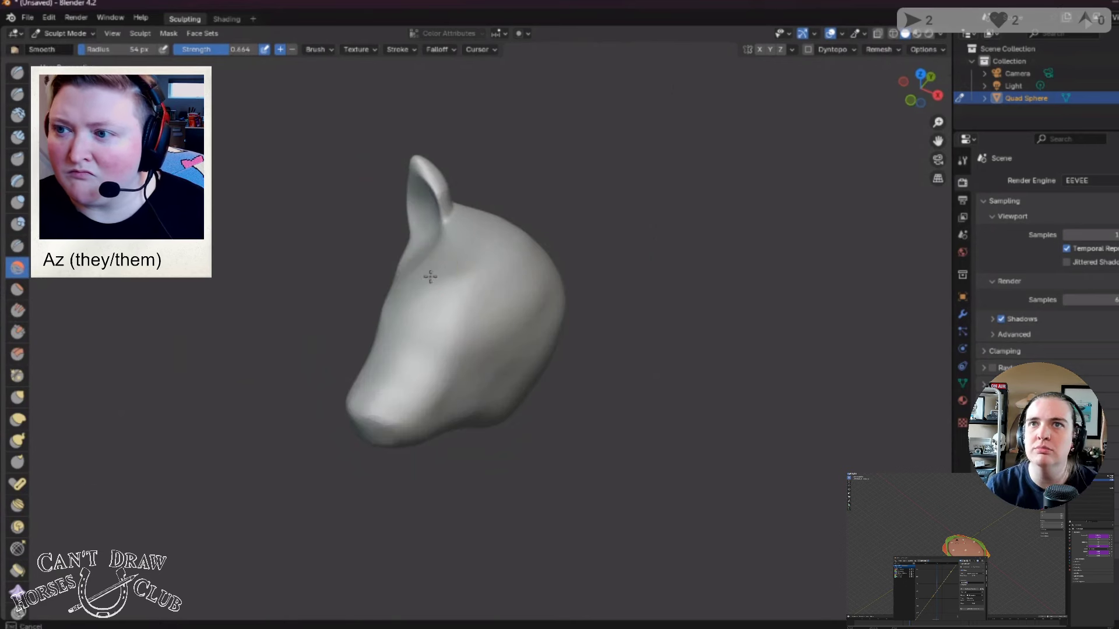
Step: Flatten the crown and the side of the head below the ear with the Flatten/Contrast brush
click(17, 290)
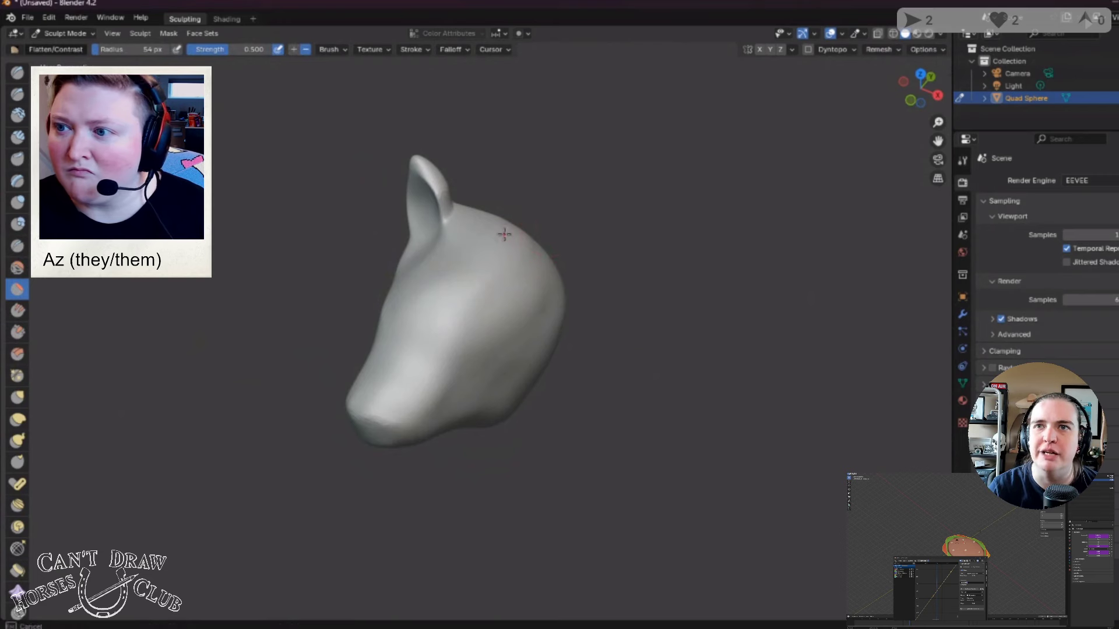
mouse_move(494, 235)
middle_down()
mouse_move(392, 257)
mouse_move(526, 278)
mouse_move(531, 257)
mouse_move(479, 232)
middle_up()
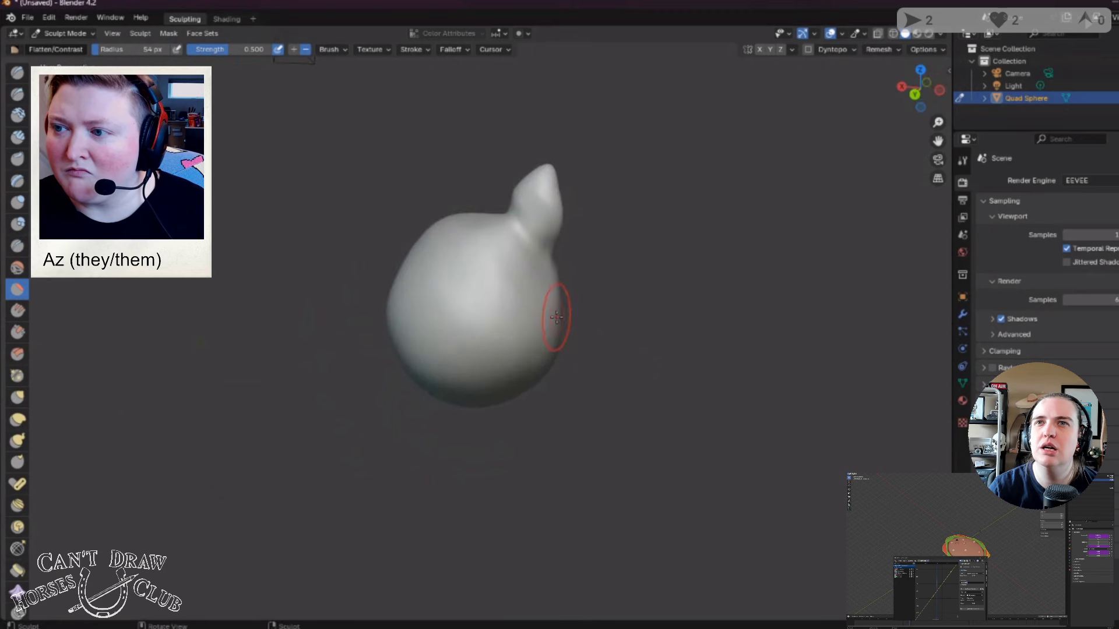
middle_drag(556, 317, 455, 237)
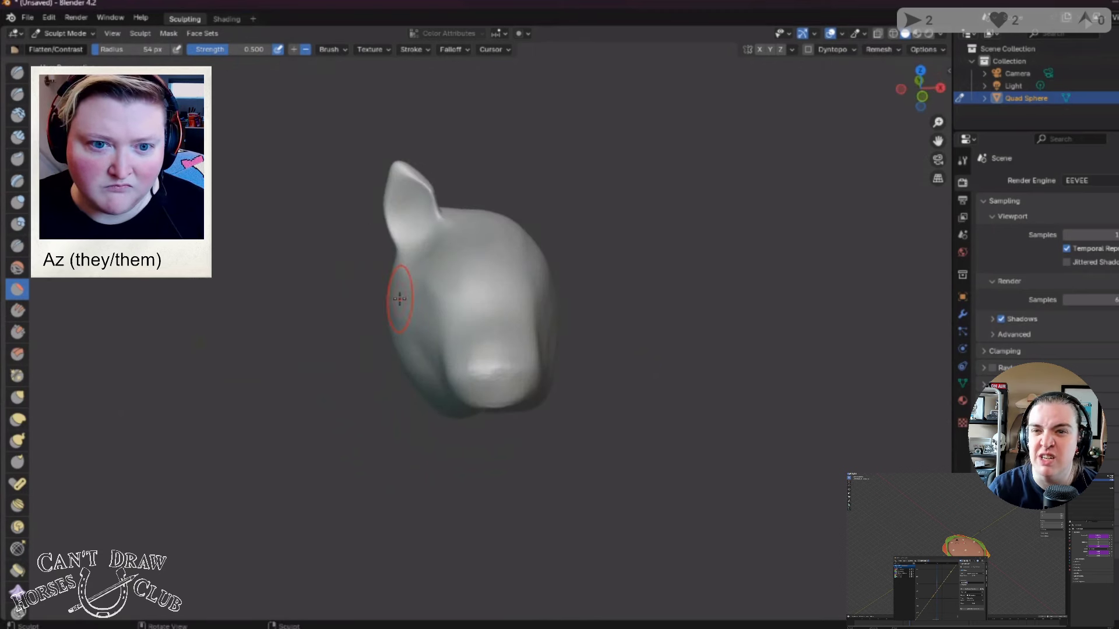
middle_drag(400, 299, 422, 268)
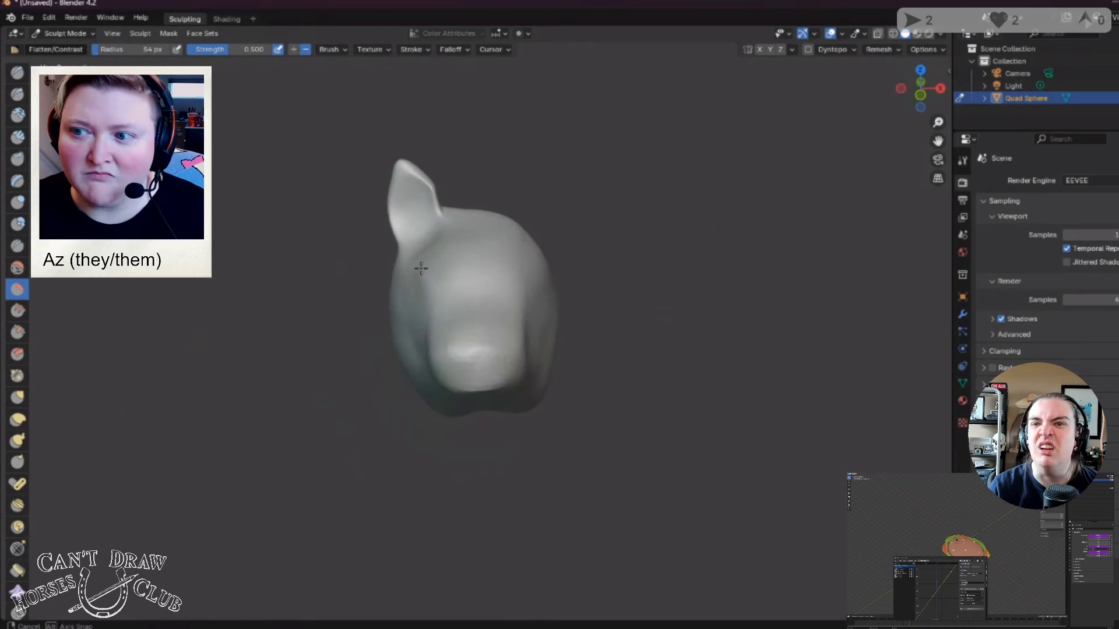
drag(474, 362, 489, 369)
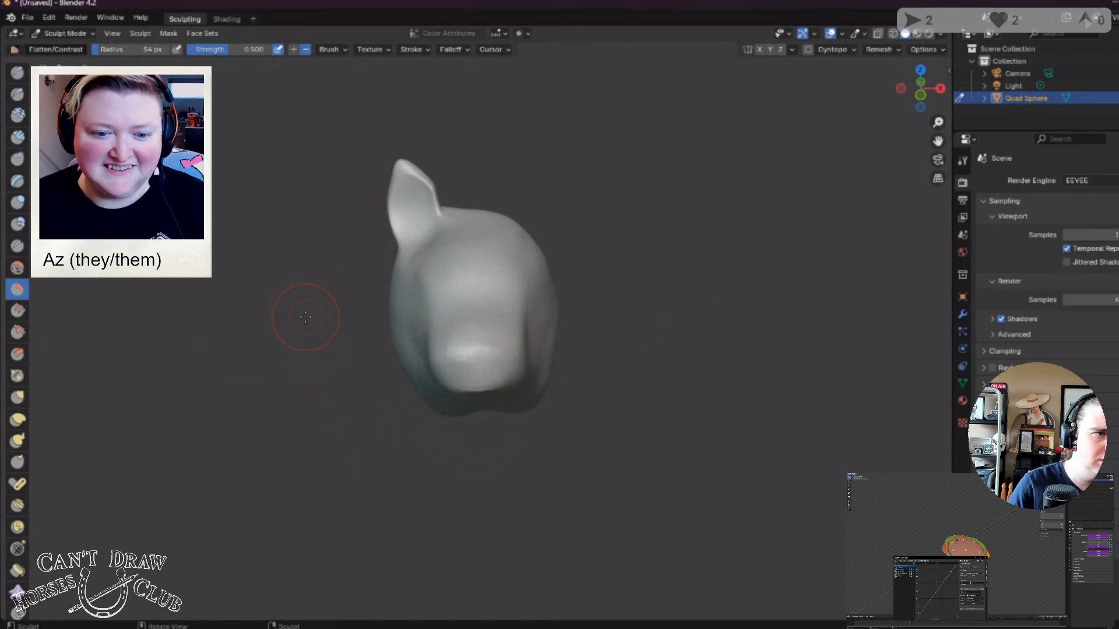
middle_drag(509, 279, 469, 302)
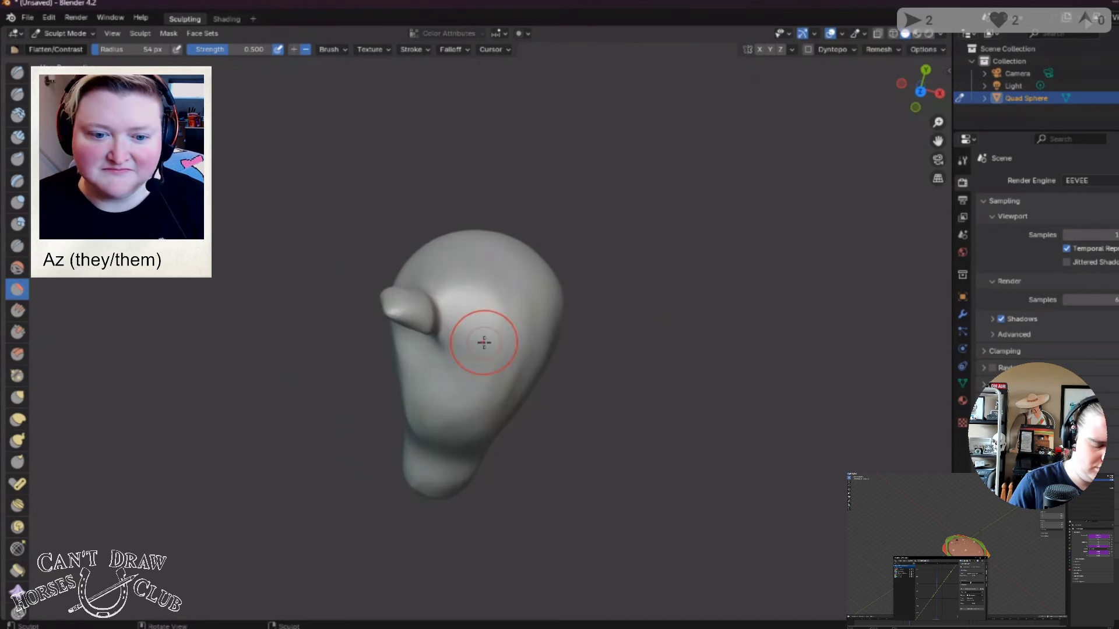
Step: Adjust the tip of the ear slightly with the Pose brush at a 54 px radius
middle_drag(483, 342, 408, 232)
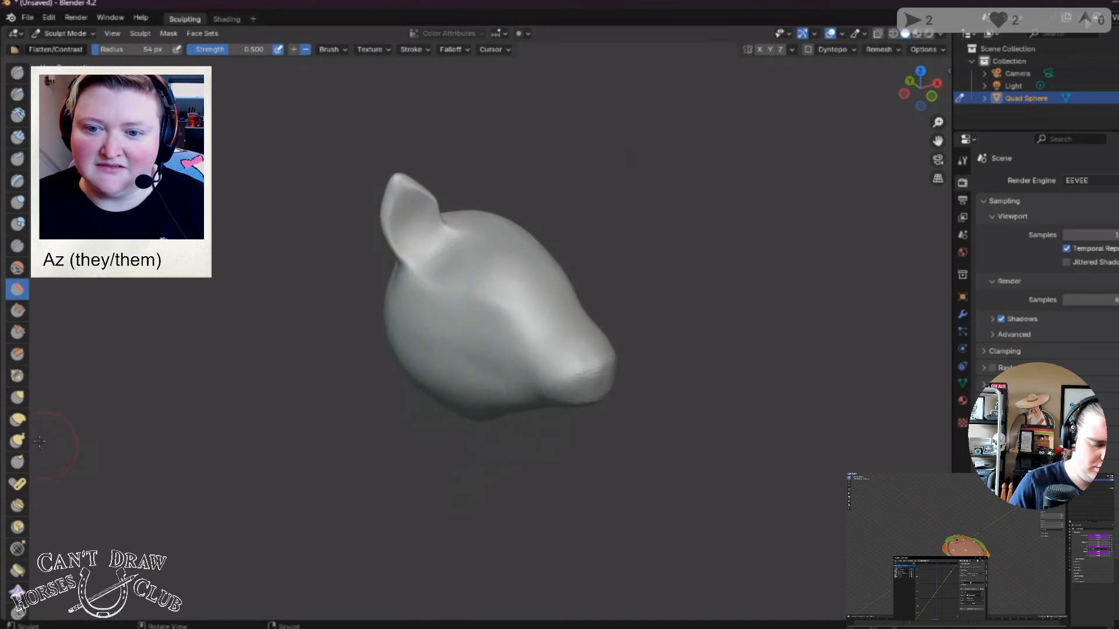
click(18, 441)
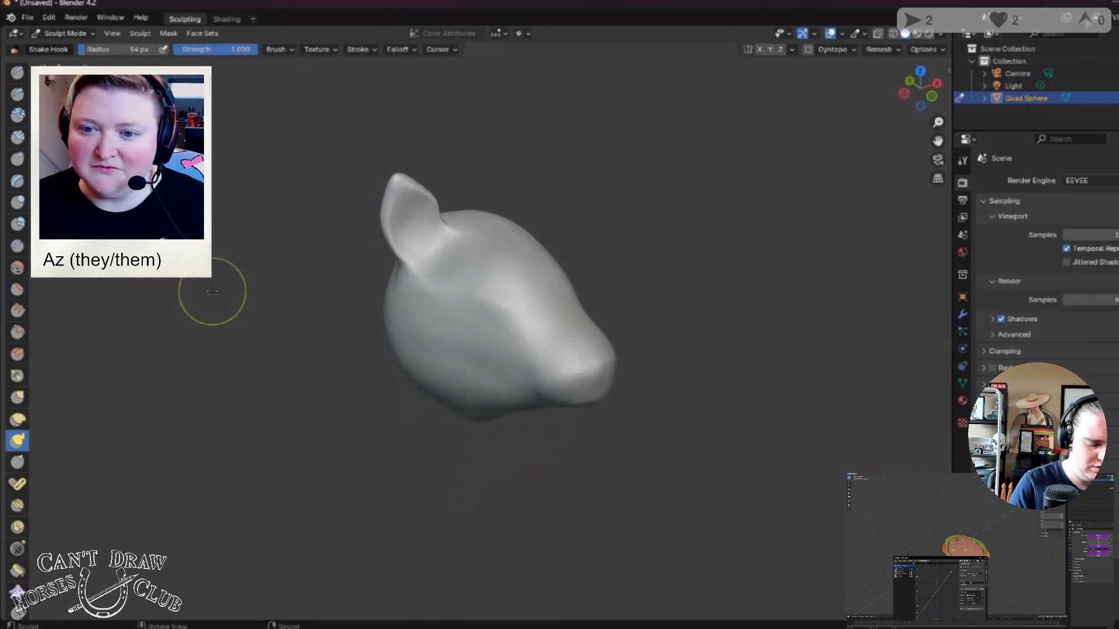
click(18, 462)
click(18, 484)
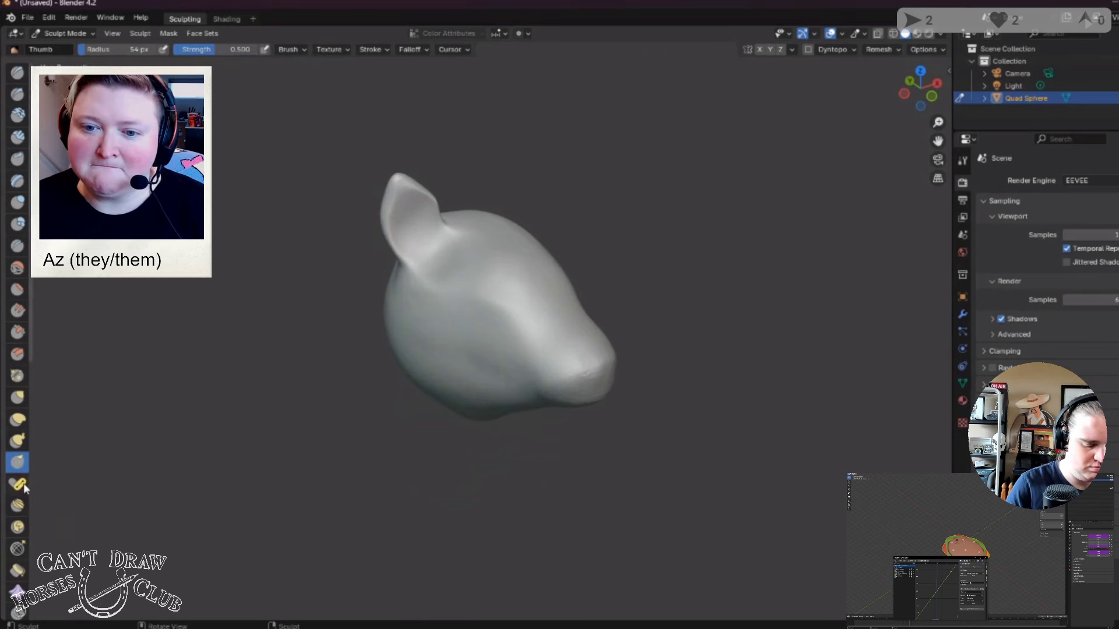
drag(385, 195, 400, 176)
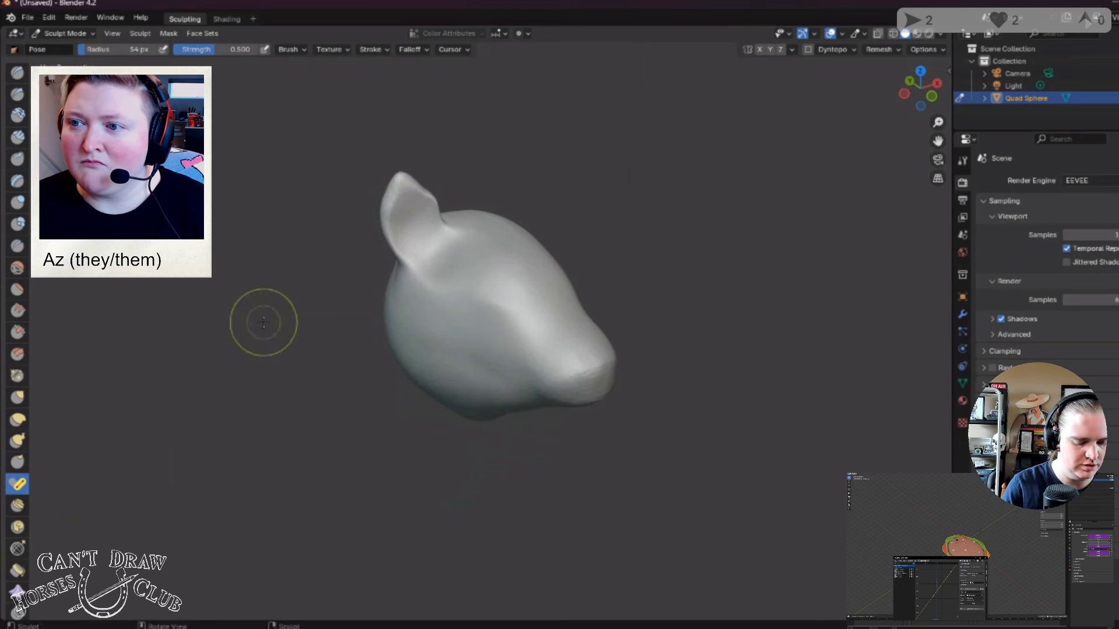
mouse_move(262, 322)
middle_down()
mouse_move(379, 309)
mouse_move(430, 289)
middle_up()
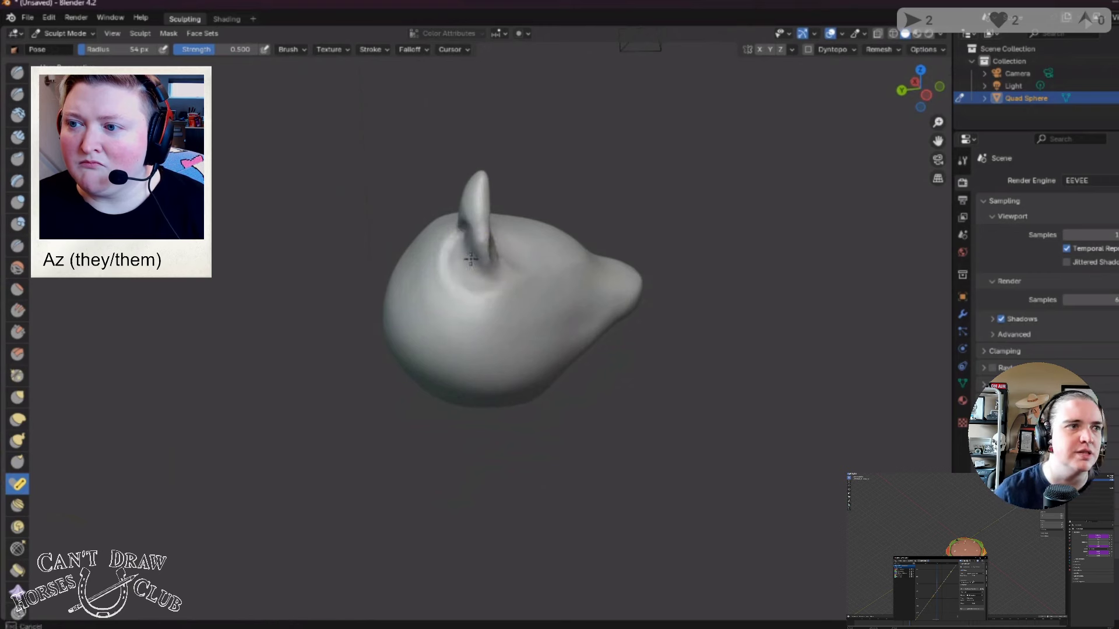
mouse_move(479, 257)
middle_down()
mouse_move(542, 319)
mouse_move(405, 354)
middle_up()
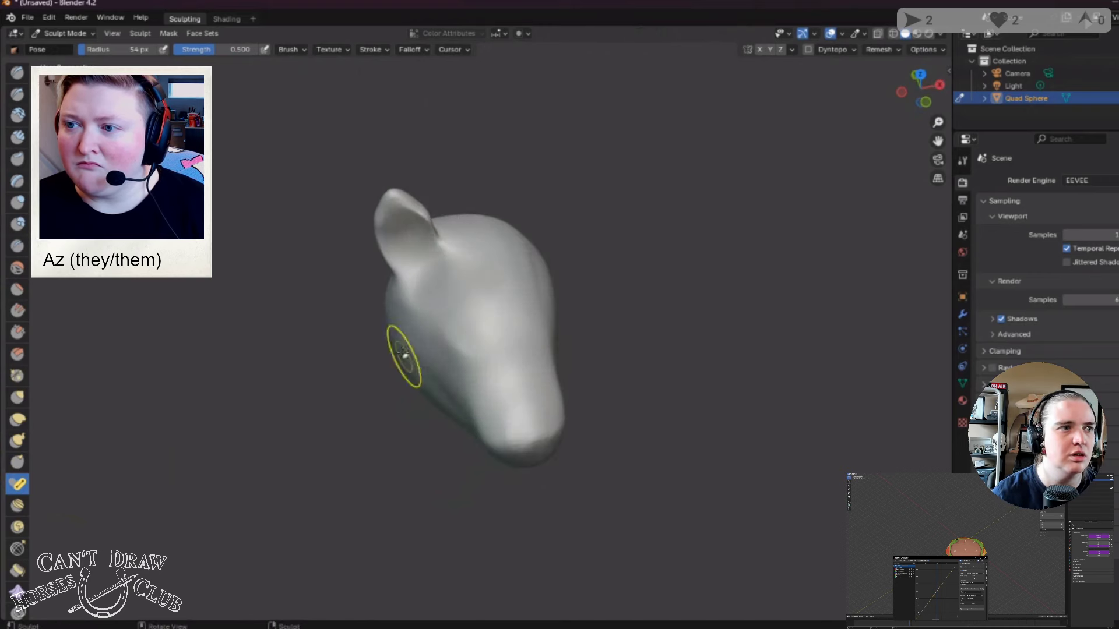
Step: Try to reposition the base of the ear with the Pose brush, and undo the last stroke
drag(440, 249, 453, 262)
middle_drag(452, 254, 375, 265)
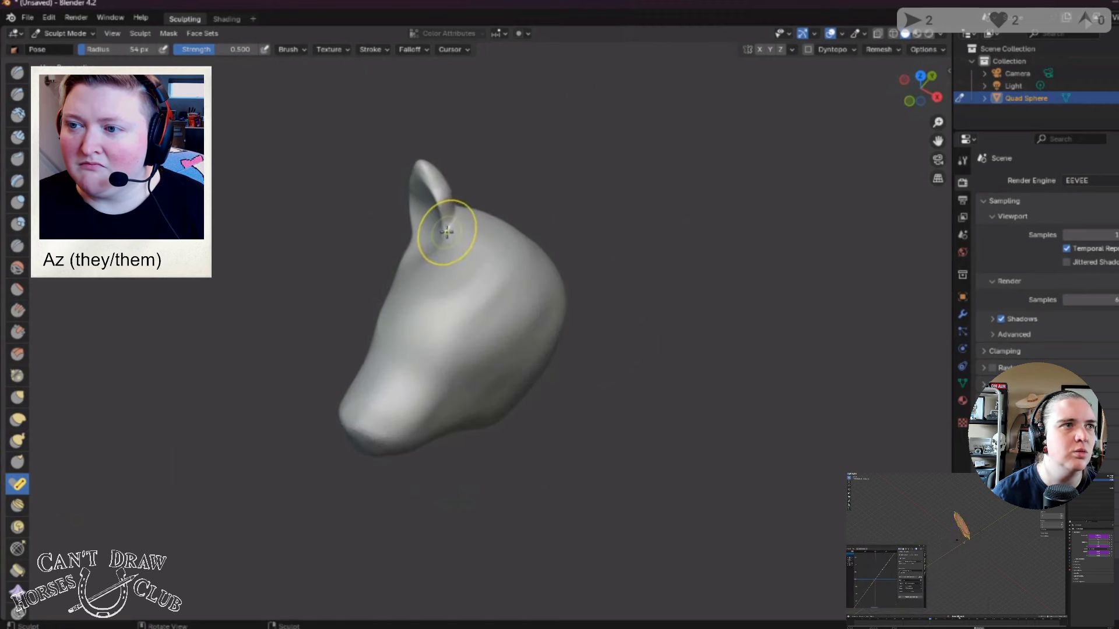
drag(455, 231, 451, 228)
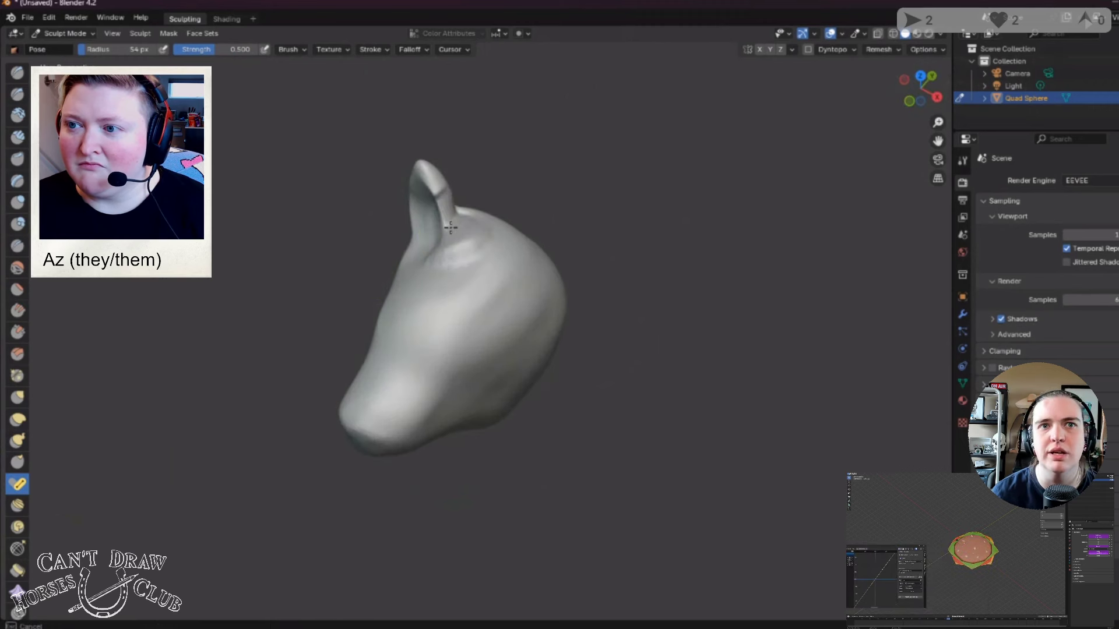
middle_drag(445, 243, 544, 191)
key(ctrl+z)
Step: Scrape the back of the head below the ear with the Scrape/Peaks brush and even it out with the Smooth brush
mouse_move(493, 299)
middle_down()
mouse_move(462, 320)
mouse_move(396, 259)
mouse_move(387, 264)
middle_up()
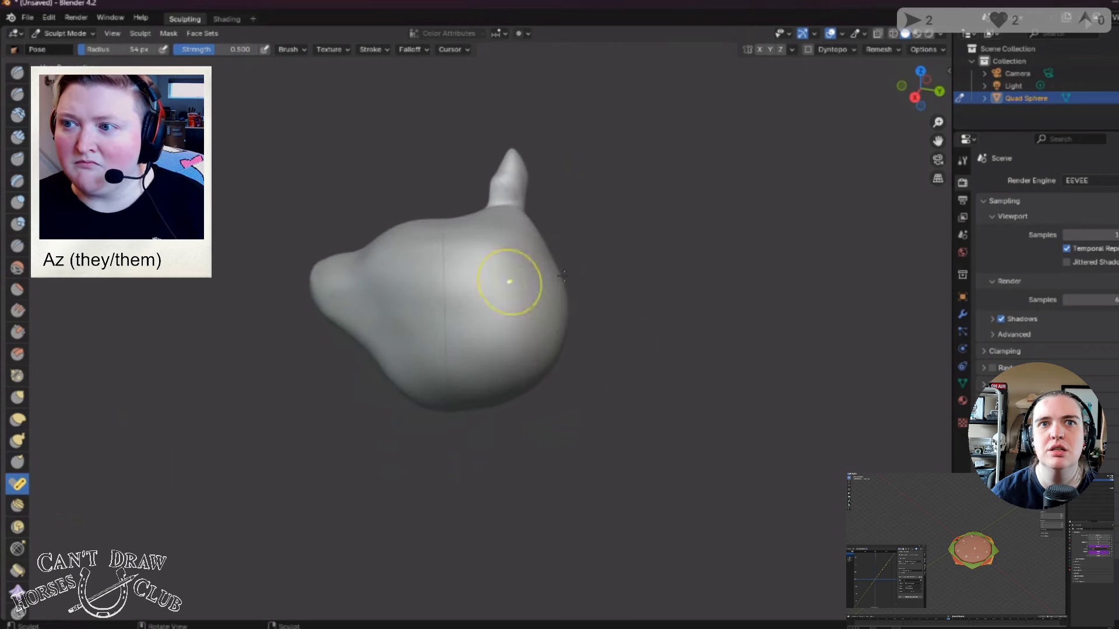
click(18, 332)
middle_drag(461, 263, 499, 256)
mouse_move(512, 257)
mouse_down()
mouse_move(522, 243)
mouse_move(525, 255)
mouse_up()
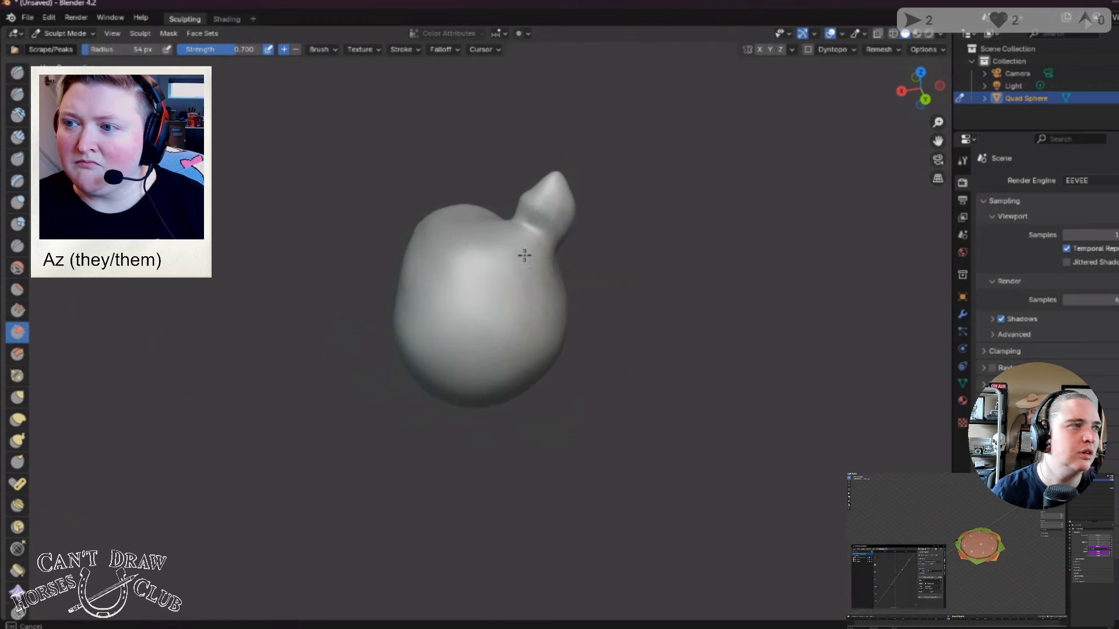
key(shift+s)
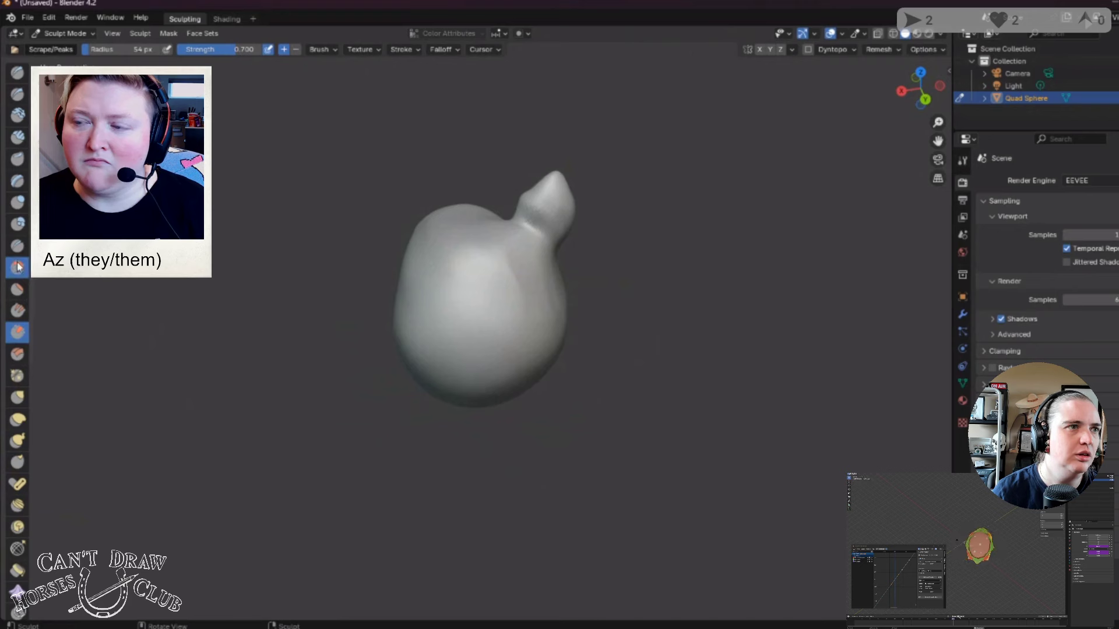
drag(518, 293, 546, 331)
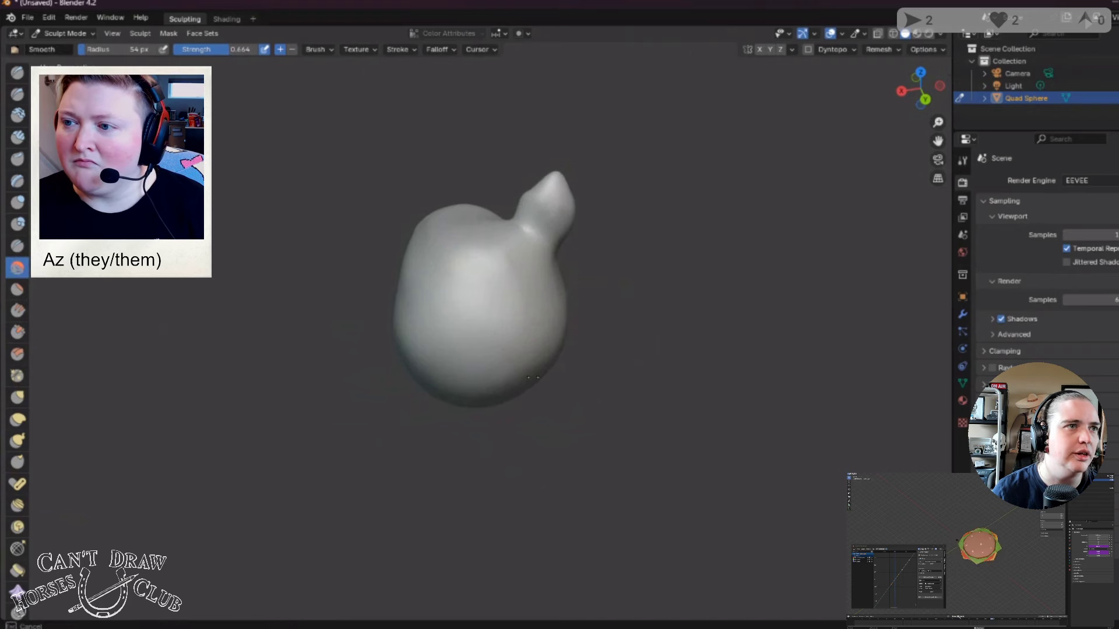
Step: Pull a small bump out of the earless side of the head with the Grab brush at a 54 px radius
mouse_move(619, 300)
middle_down()
mouse_move(794, 285)
mouse_move(767, 282)
middle_up()
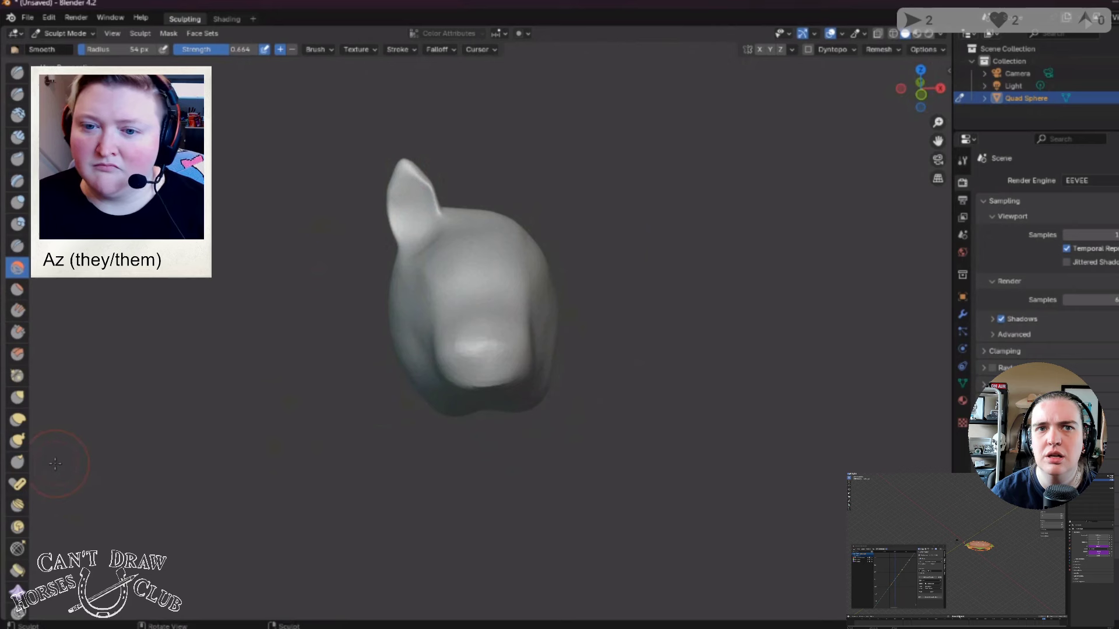
click(18, 401)
middle_drag(307, 332, 530, 310)
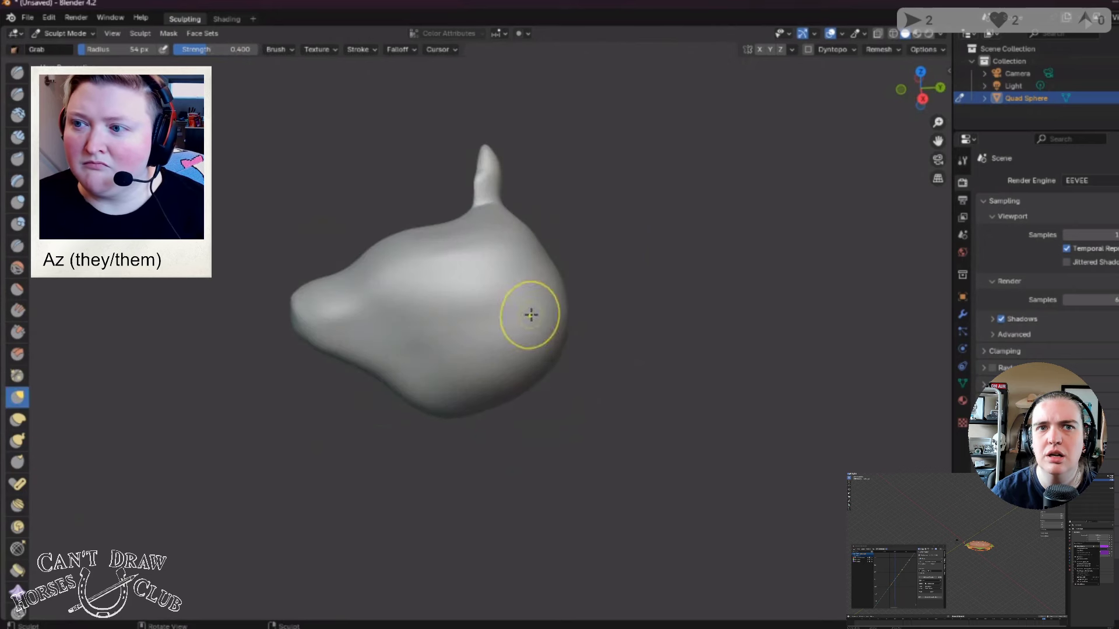
drag(489, 285, 506, 299)
middle_drag(506, 299, 588, 273)
Step: Try to pull a long second ear out of the side of the head with the Grab brush, and undo both strokes
mouse_move(540, 256)
mouse_down()
mouse_move(606, 206)
mouse_move(633, 147)
mouse_up()
middle_drag(618, 245, 625, 285)
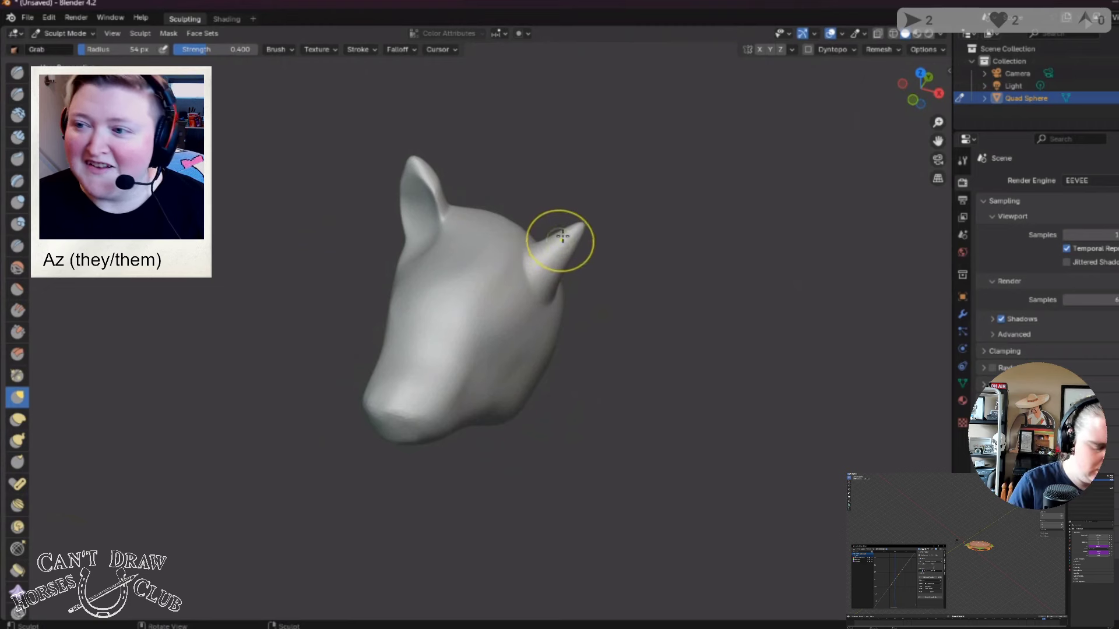
drag(566, 232, 574, 194)
mouse_move(503, 293)
middle_down()
mouse_move(542, 238)
mouse_move(535, 278)
middle_up()
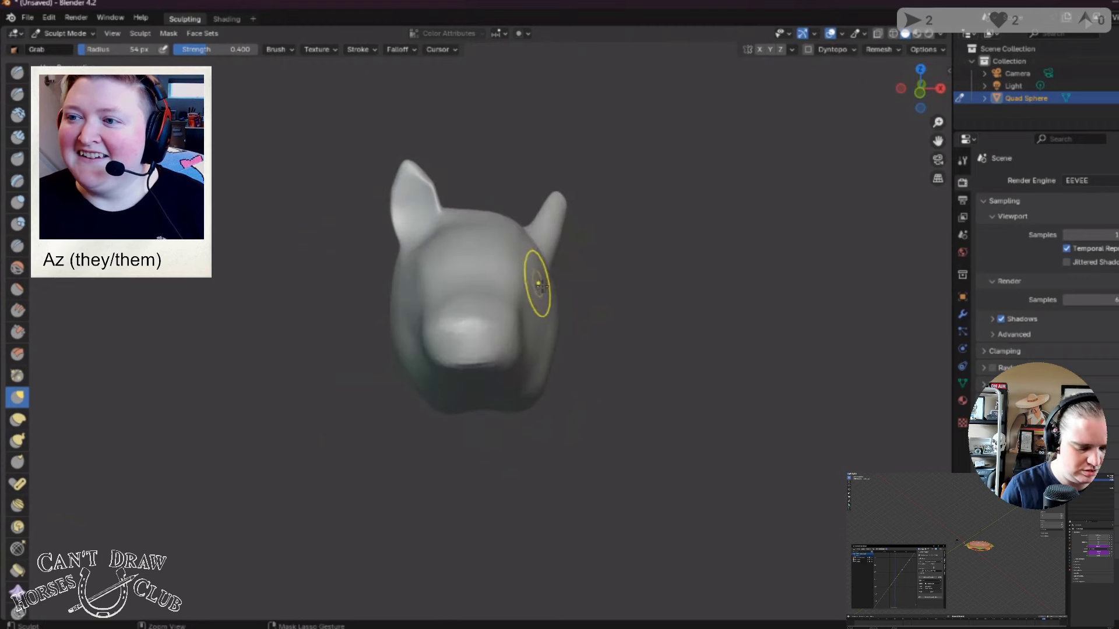
key(ctrl+z)
key(ctrl+z)
Step: Pull a pointed second ear up from the upper side of the head, opposite the first ear, with the Grab brush
mouse_move(614, 286)
middle_down()
mouse_move(507, 334)
mouse_move(589, 338)
mouse_move(652, 319)
mouse_move(540, 335)
middle_up()
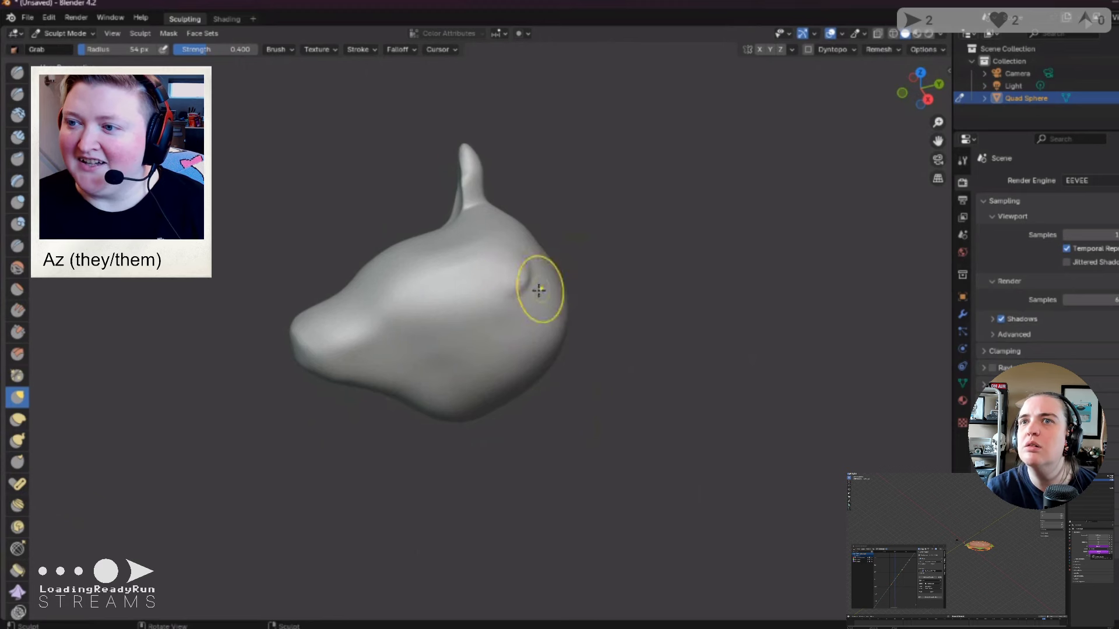
middle_drag(536, 287, 532, 237)
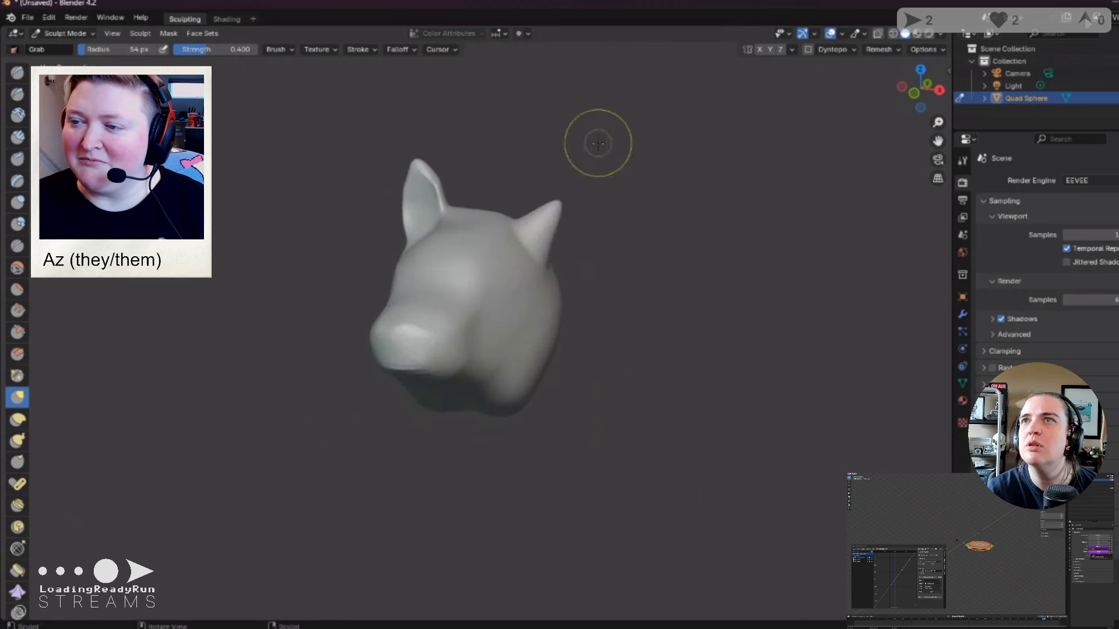
middle_drag(597, 295, 546, 344)
Step: Stretch the second ear to about the first ear's height and shape its tip with the Elastic Deform brush
click(13, 425)
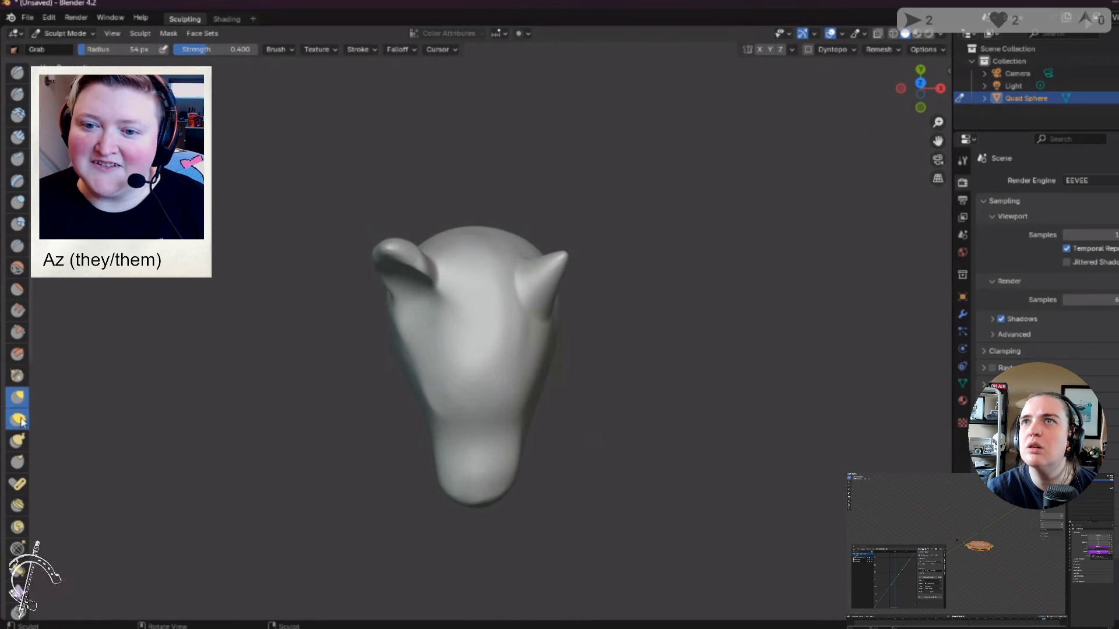
drag(559, 260, 575, 217)
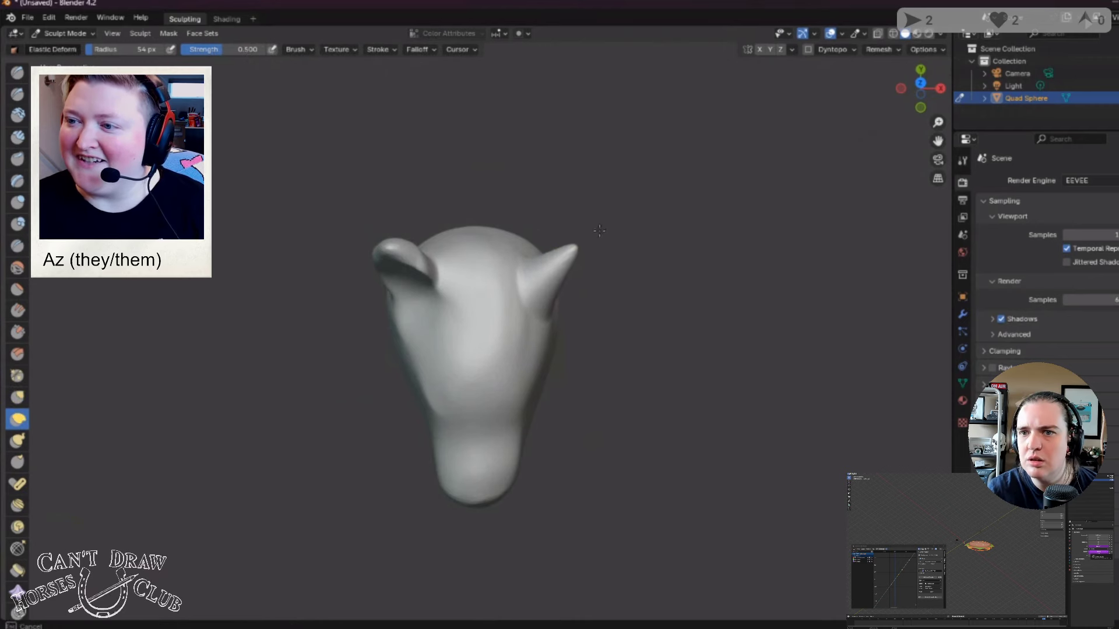
middle_drag(509, 252, 382, 181)
drag(520, 208, 467, 107)
mouse_move(478, 183)
middle_down()
mouse_move(640, 184)
mouse_move(572, 181)
middle_up()
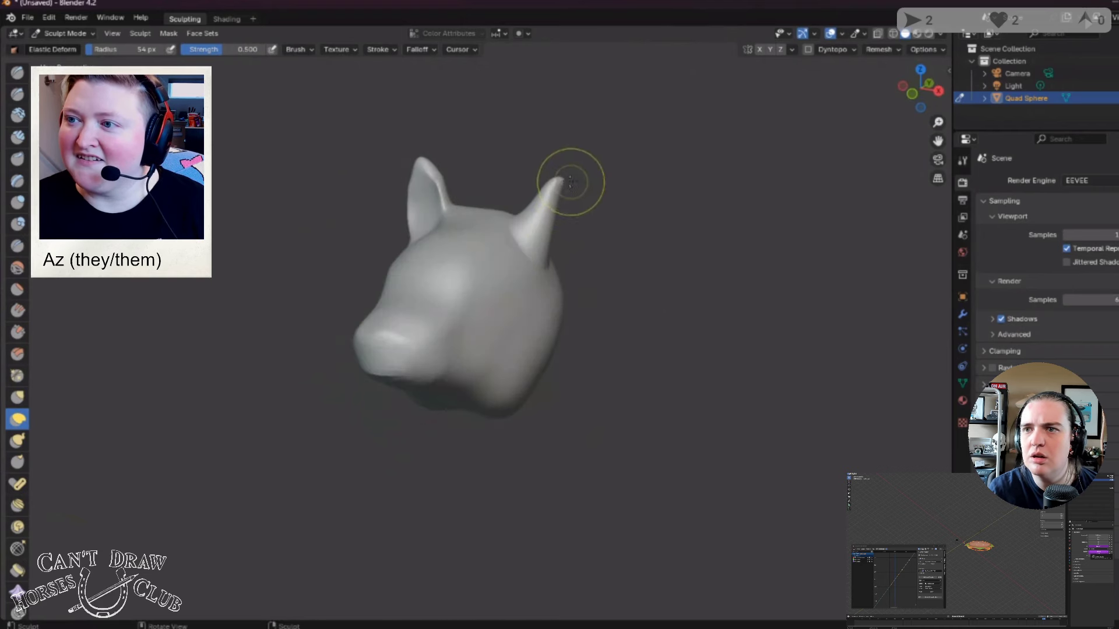
drag(567, 180, 548, 160)
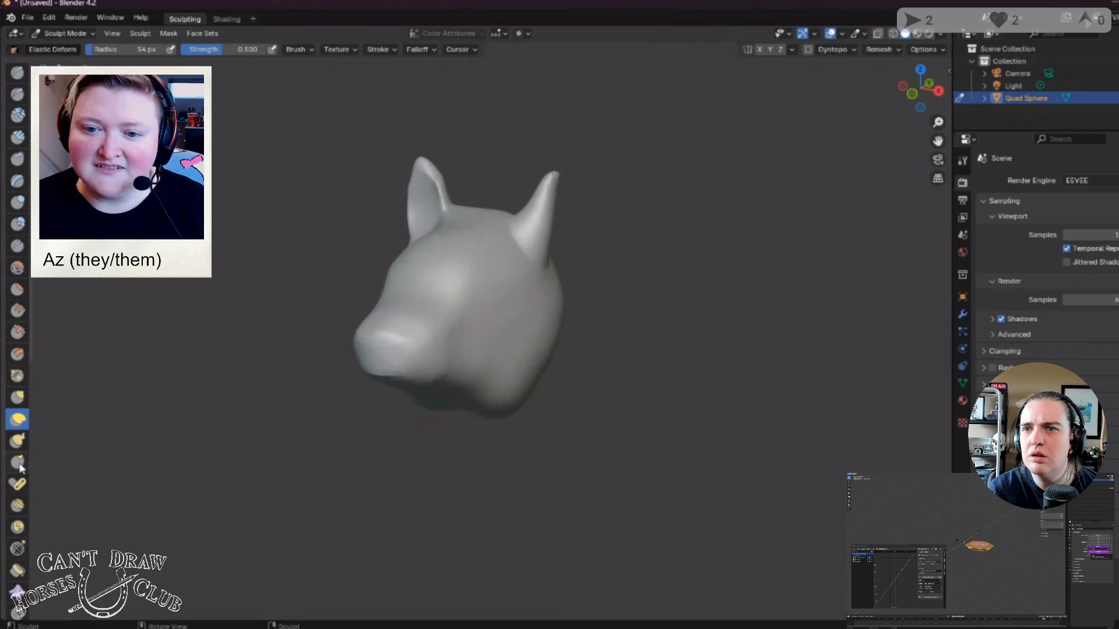
Step: Push the front of the second ear toward the back of the head with the Nudge brush
middle_drag(227, 535, 109, 559)
middle_drag(233, 455, 68, 519)
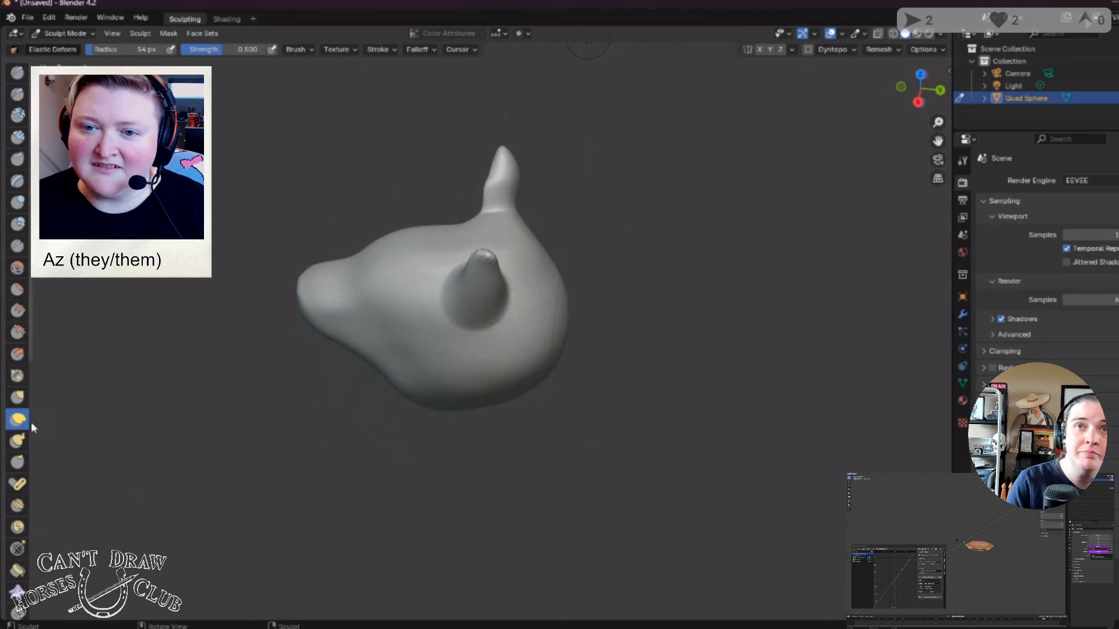
click(17, 506)
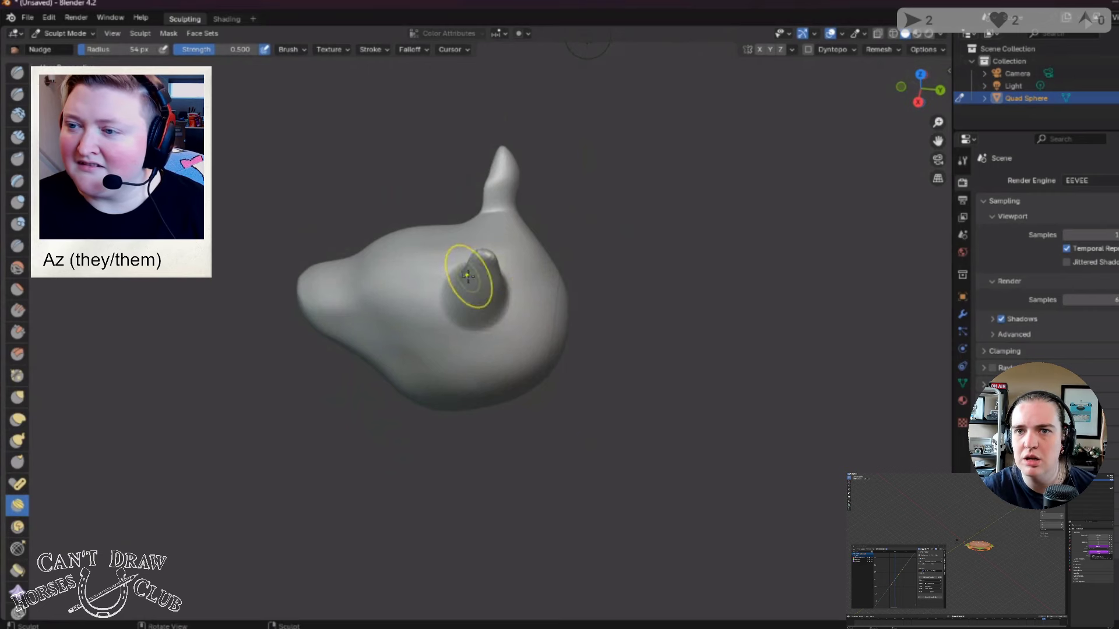
mouse_move(469, 274)
middle_down()
mouse_move(496, 252)
mouse_move(516, 267)
middle_up()
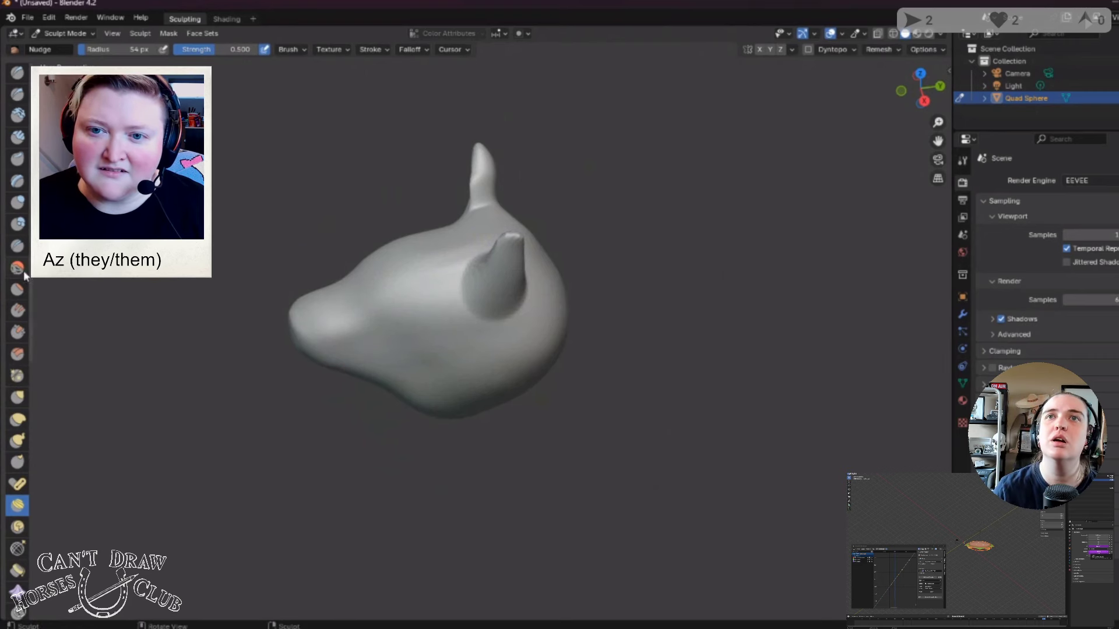
Step: Try to smooth the second ear with the Smooth brush, and undo the stroke
click(18, 268)
middle_drag(449, 288, 571, 215)
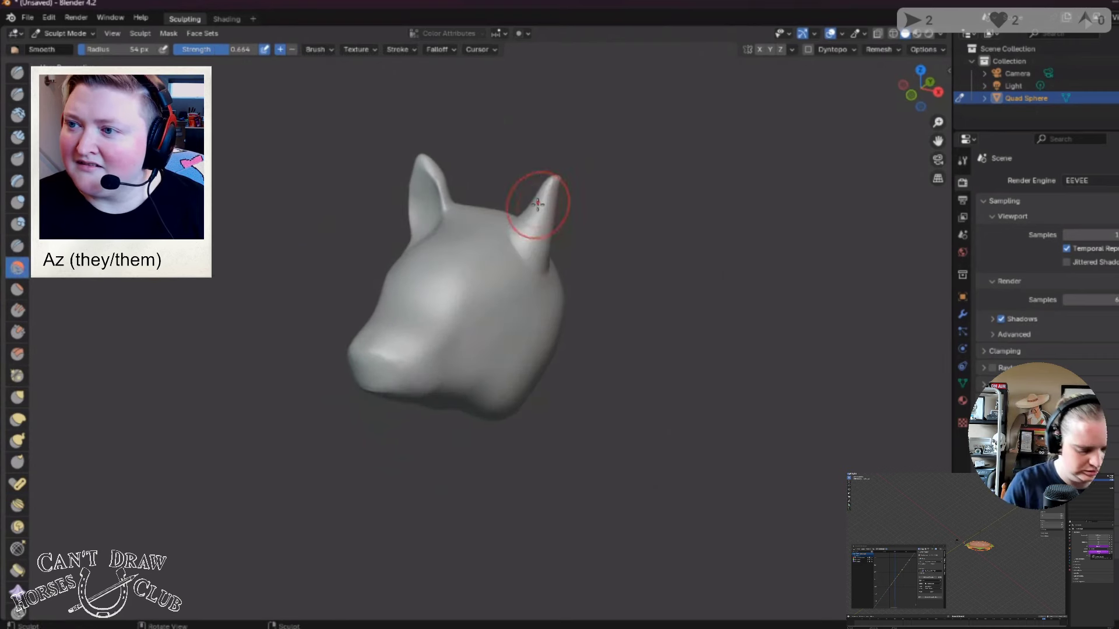
drag(538, 204, 550, 195)
key(ctrl+z)
Step: Push the second ear in toward the crown and pull its tip upward with the Grab brush
middle_drag(287, 263, 245, 276)
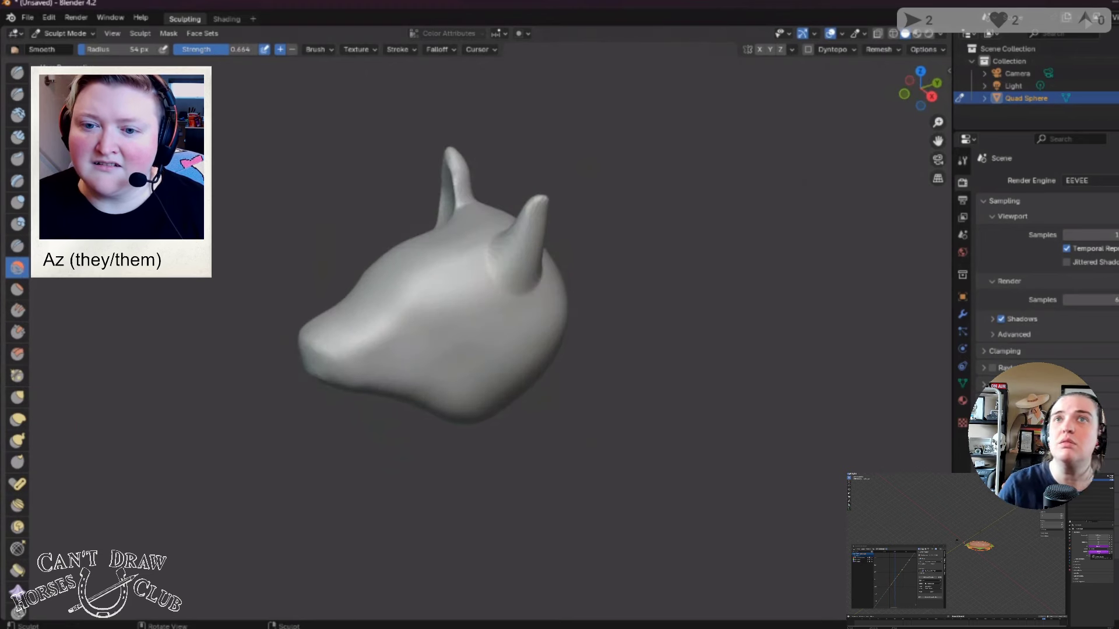
click(17, 419)
mouse_move(454, 222)
middle_down()
mouse_move(462, 264)
mouse_move(410, 331)
middle_up()
click(18, 398)
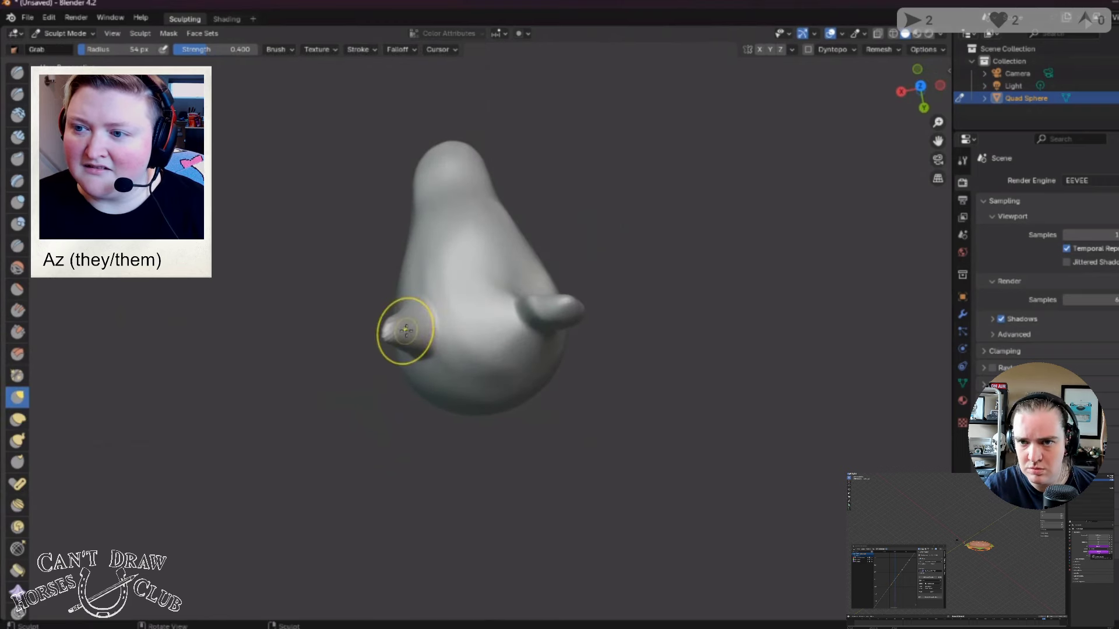
drag(405, 330, 434, 325)
middle_drag(442, 325, 401, 191)
drag(413, 184, 413, 160)
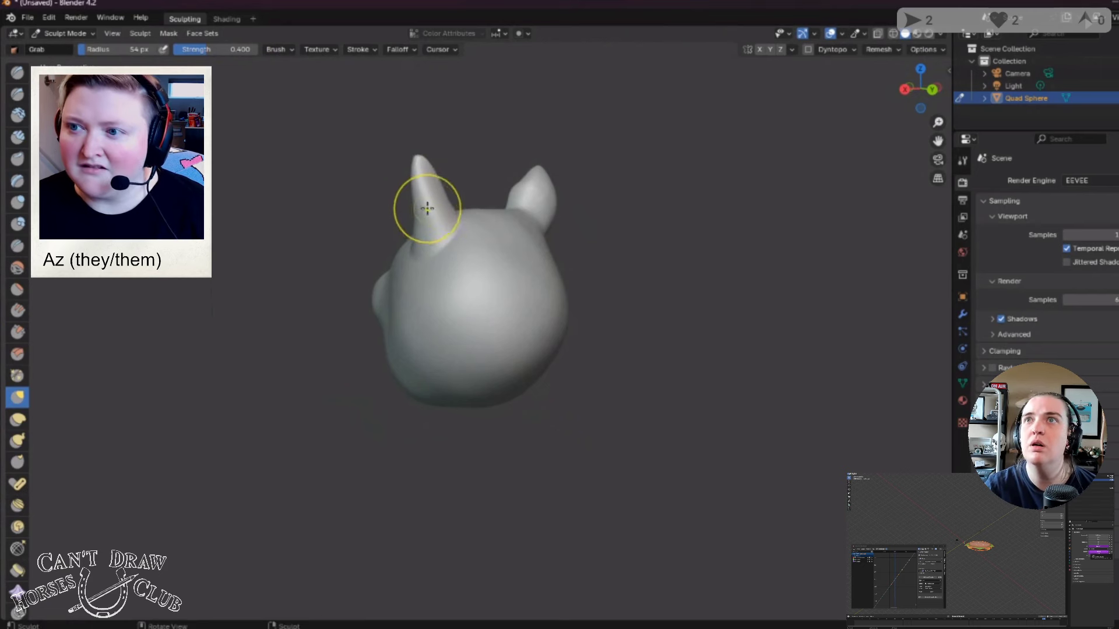
Step: Widen and reshape the second ear by pulling its outer edge and base with the Grab brush
drag(424, 213, 392, 231)
middle_drag(392, 231, 345, 271)
drag(397, 206, 391, 199)
drag(391, 193, 395, 173)
drag(428, 214, 451, 190)
middle_drag(451, 190, 360, 255)
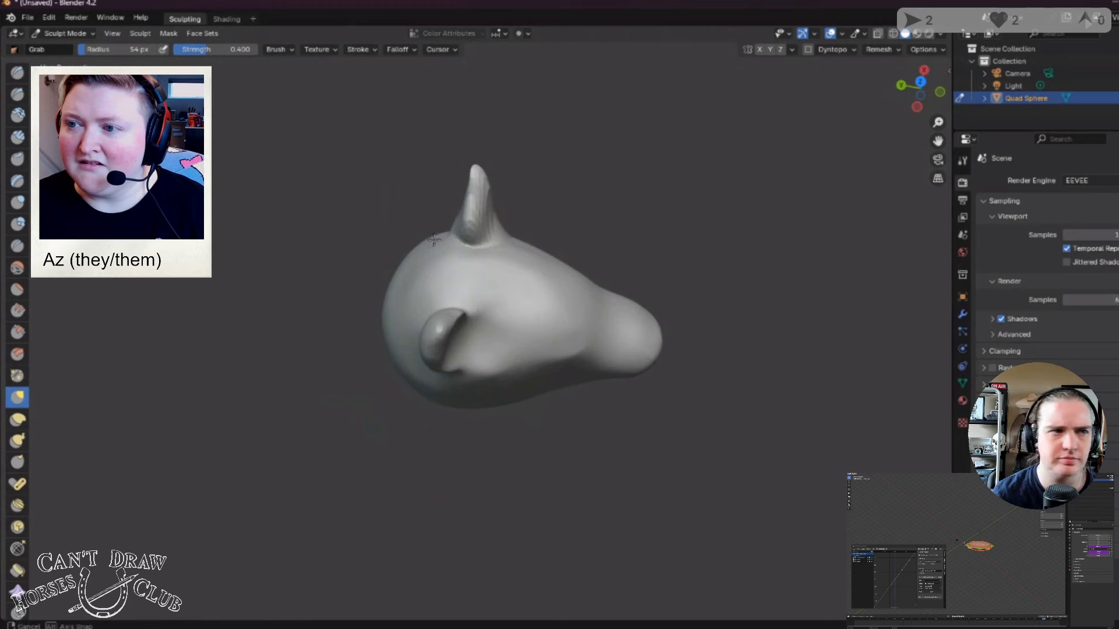
middle_drag(434, 239, 461, 221)
mouse_move(551, 232)
mouse_down()
mouse_move(568, 239)
mouse_move(567, 252)
mouse_up()
middle_drag(567, 252, 474, 250)
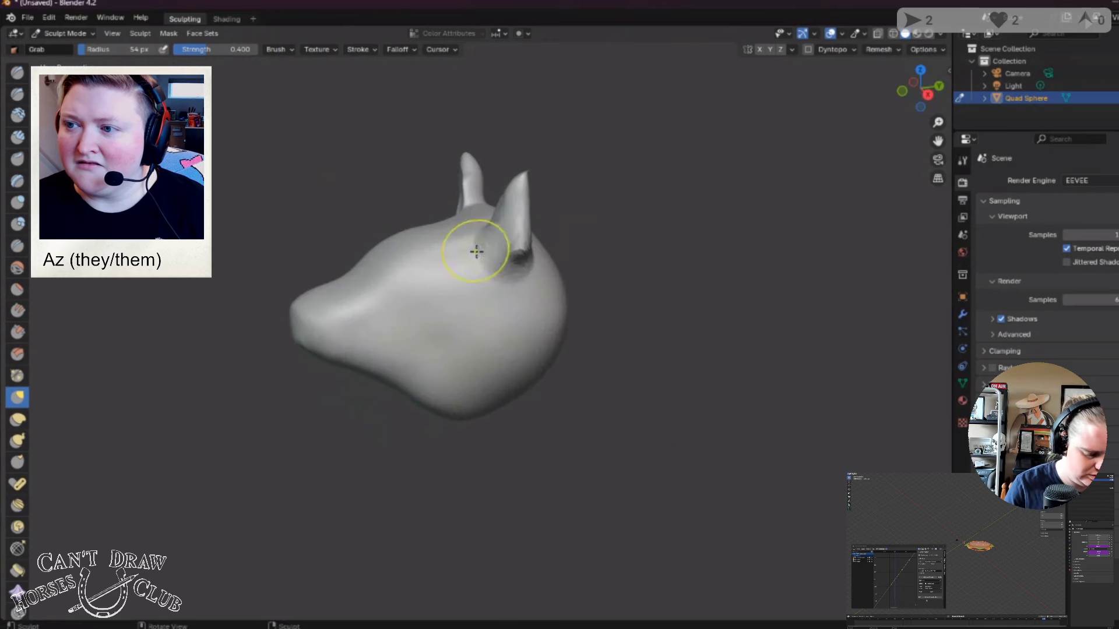
Step: Refine the base and outer edge of the second ear with the Elastic Deform brush at a 54 px radius
click(18, 419)
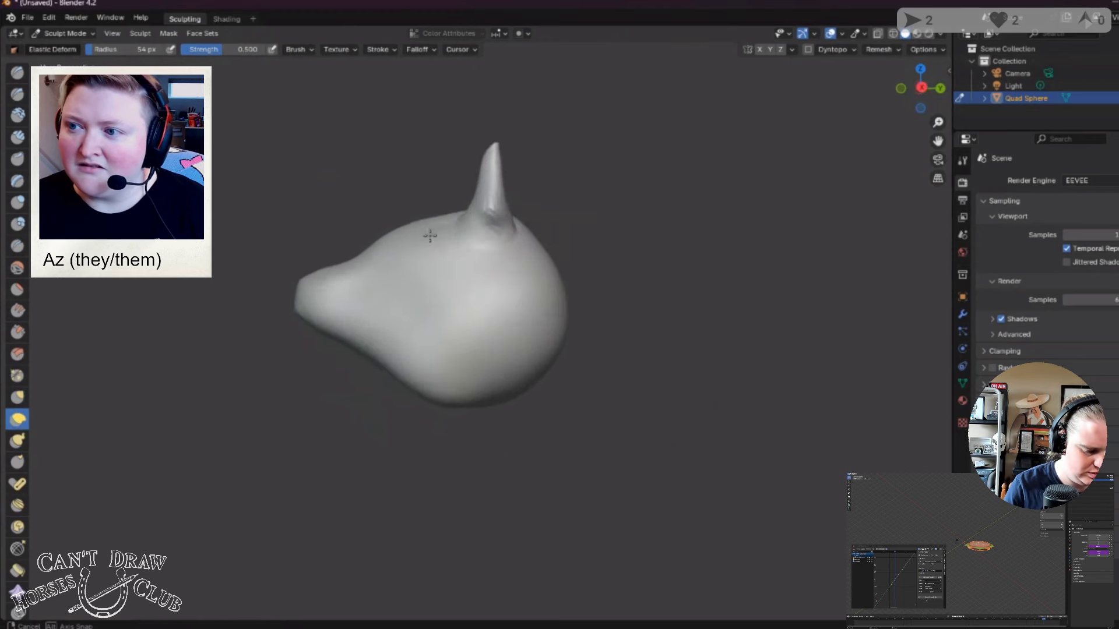
middle_drag(452, 285, 425, 232)
drag(487, 220, 496, 216)
middle_drag(495, 217, 563, 225)
drag(566, 232, 537, 242)
middle_drag(537, 243, 449, 260)
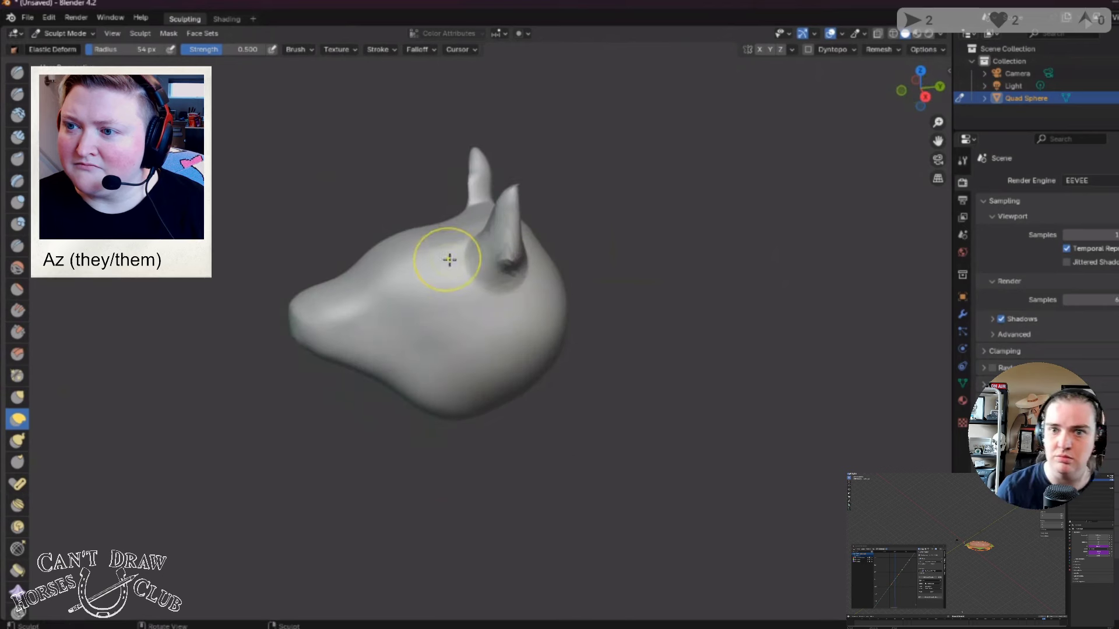
middle_drag(421, 221, 352, 280)
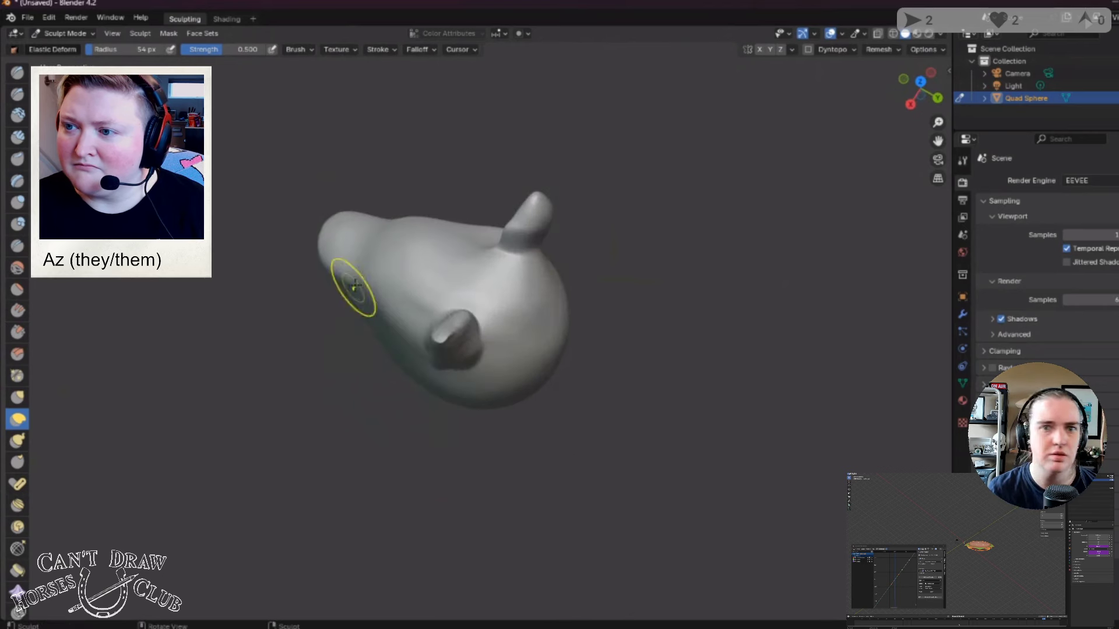
drag(539, 267, 513, 266)
mouse_move(350, 267)
middle_down()
mouse_move(433, 211)
mouse_move(553, 201)
mouse_move(510, 206)
middle_up()
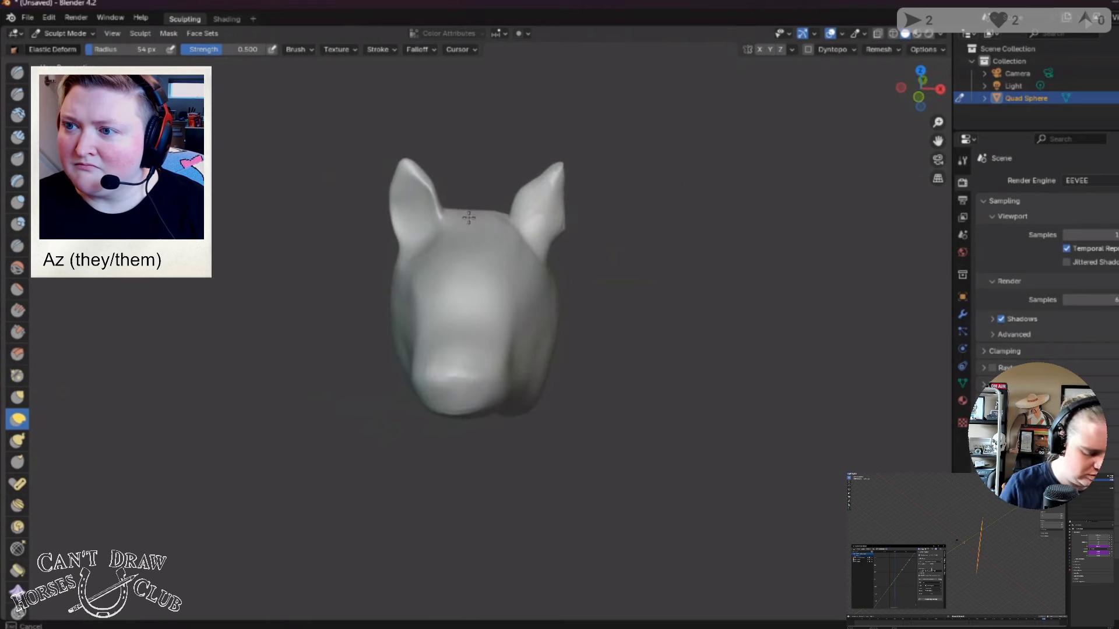
Step: Flatten the front of the second ear with the Flatten/Contrast brush, and remesh the head
drag(475, 222, 479, 243)
middle_drag(480, 243, 489, 229)
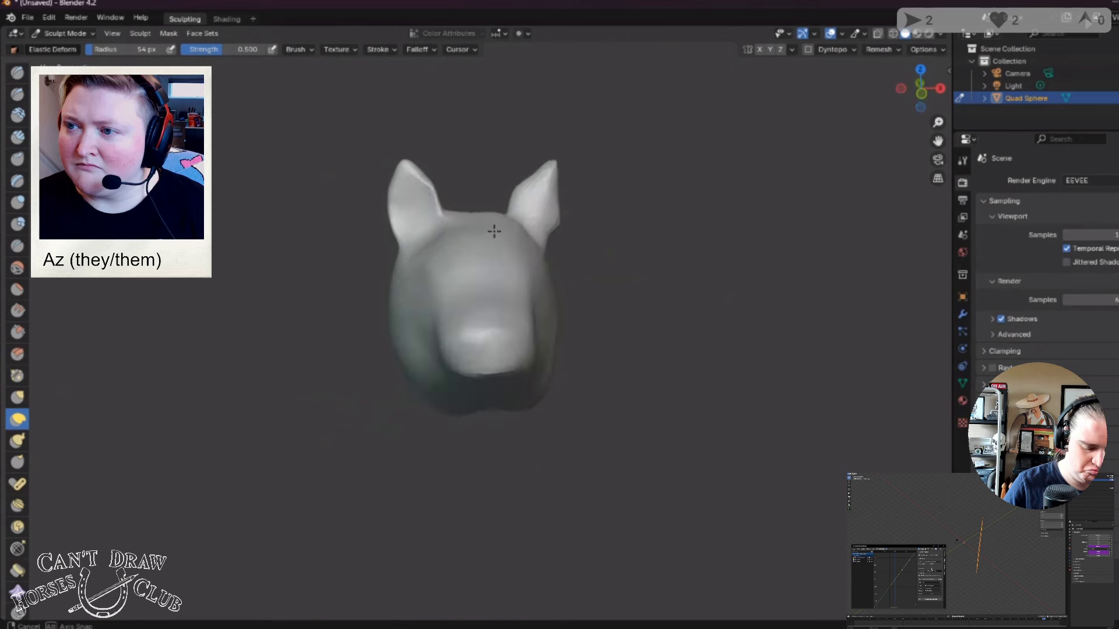
click(18, 289)
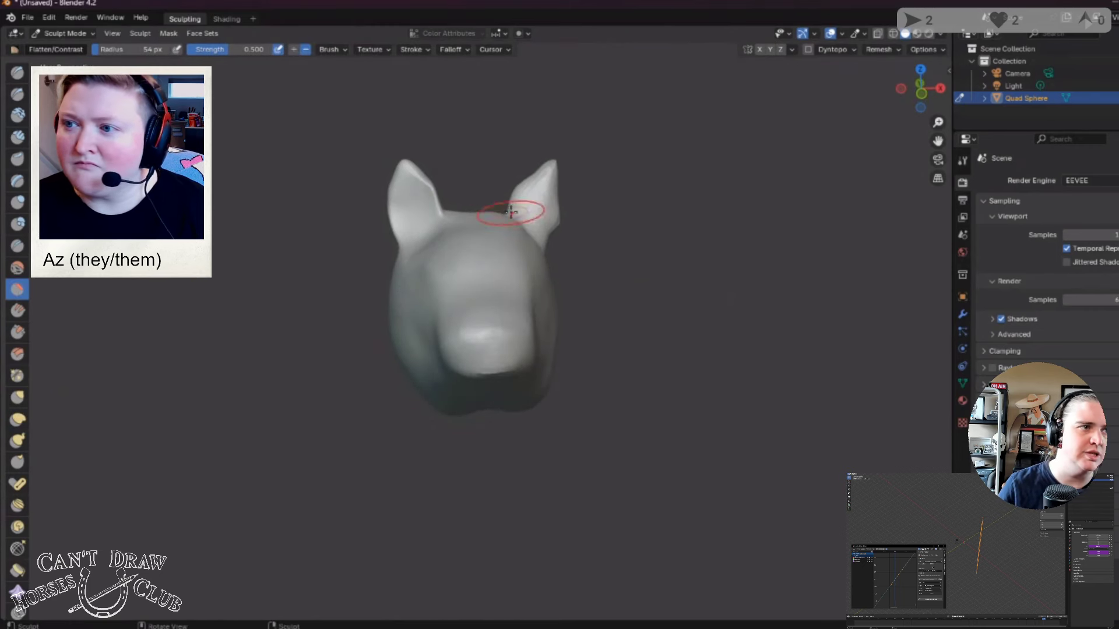
mouse_move(525, 208)
mouse_down()
mouse_move(532, 220)
mouse_move(546, 194)
mouse_up()
middle_drag(546, 194, 432, 218)
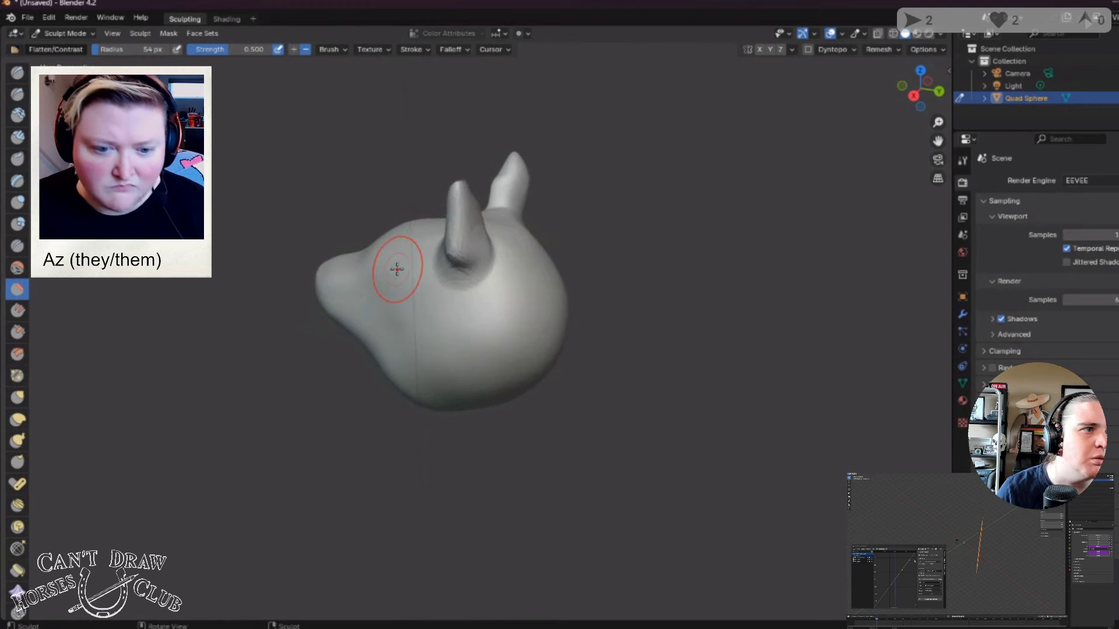
click(893, 51)
click(882, 146)
middle_drag(47, 344, 140, 332)
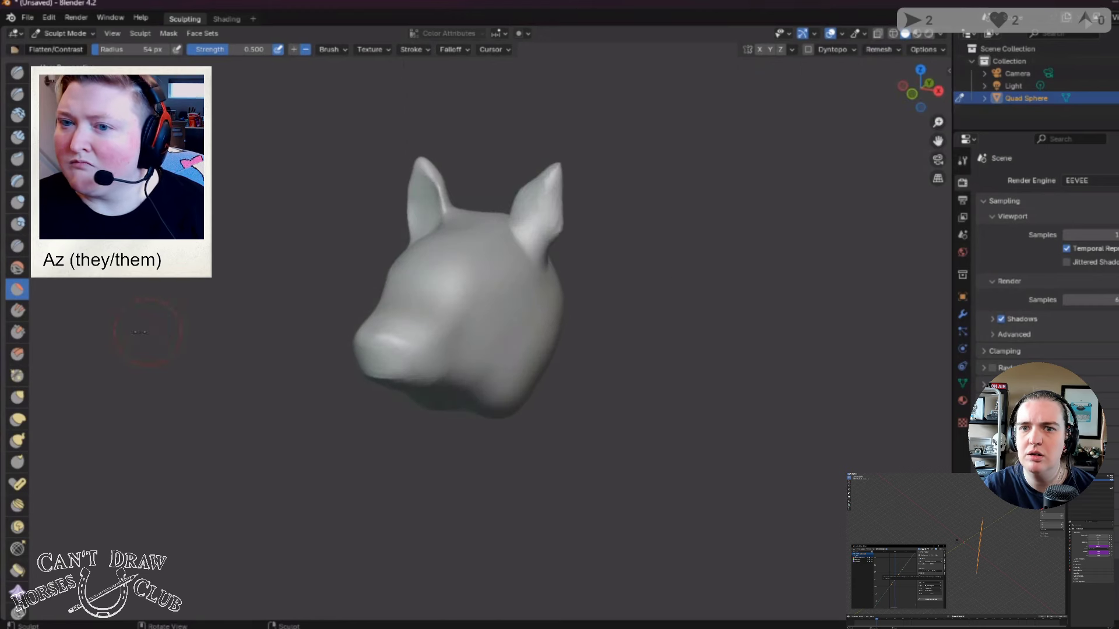
Step: Smooth the front face of the second ear with the Smooth brush at a 54 px radius
click(18, 268)
mouse_move(544, 215)
mouse_down()
mouse_move(553, 193)
mouse_move(532, 215)
mouse_up()
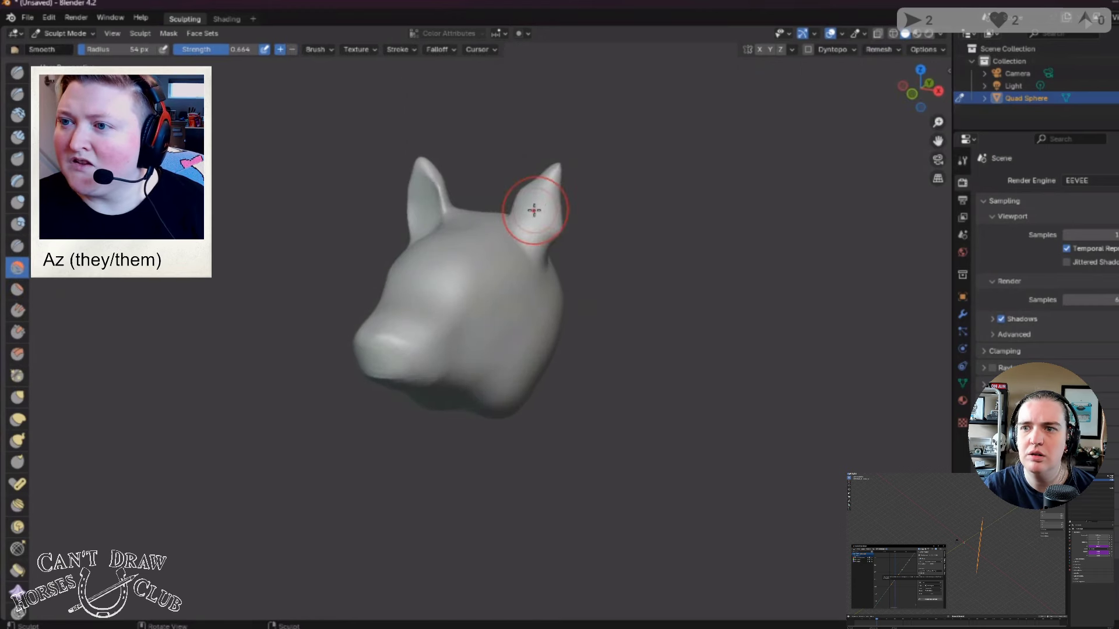
middle_drag(532, 215, 318, 222)
middle_drag(504, 305, 443, 233)
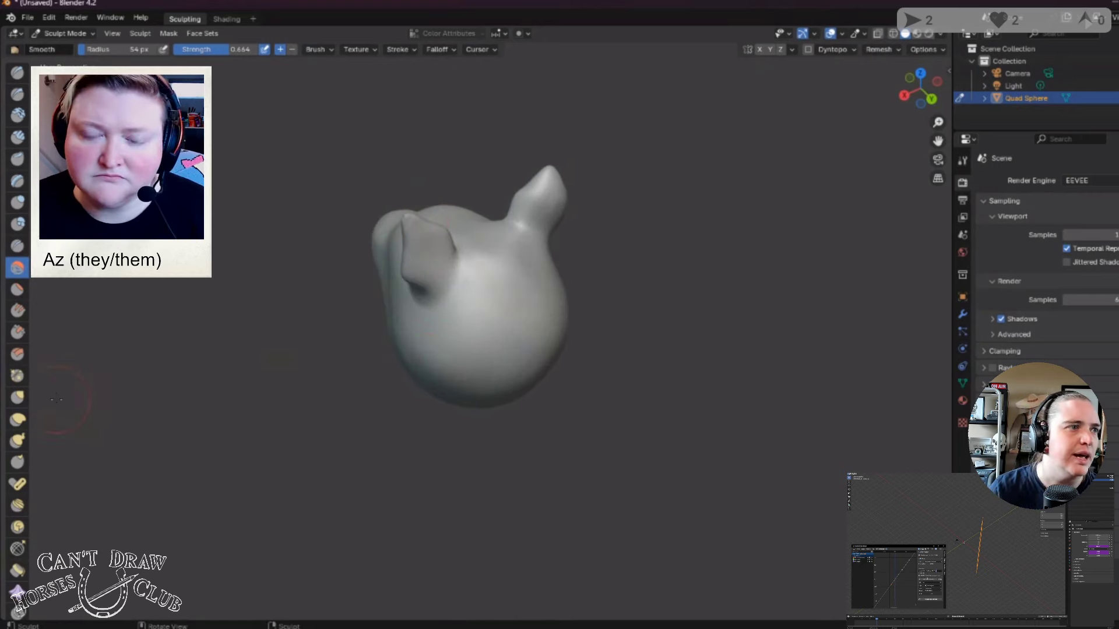
Step: Thicken the outer edge and inner side of the second ear with the Inflate/Deflate brush at a 50 px radius
click(21, 400)
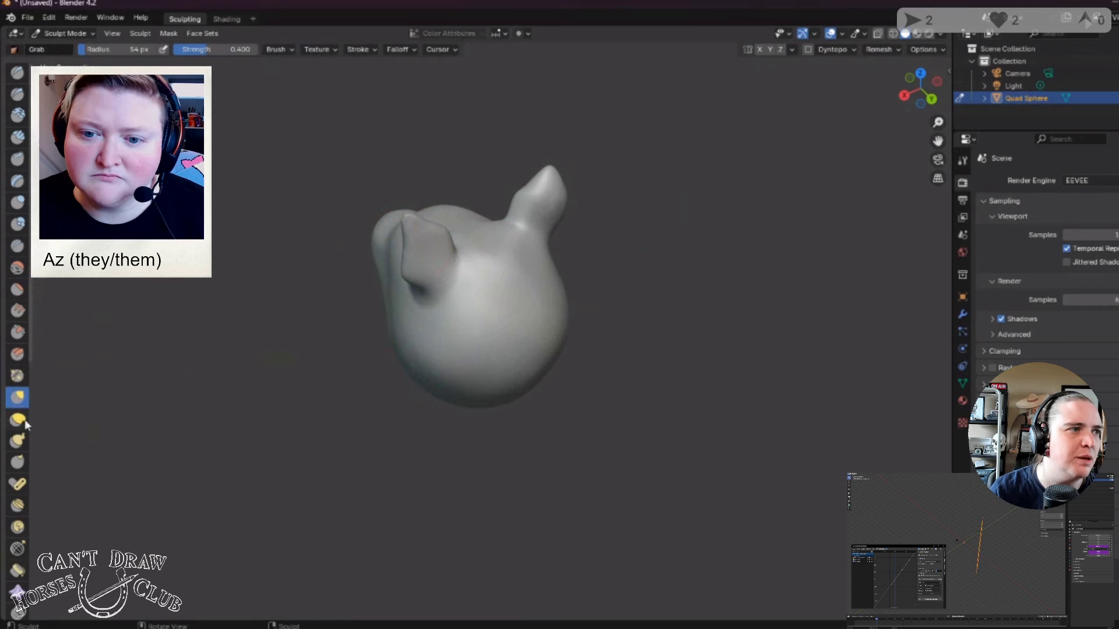
click(18, 202)
middle_drag(449, 249, 460, 186)
scroll(466, 118, up, 3)
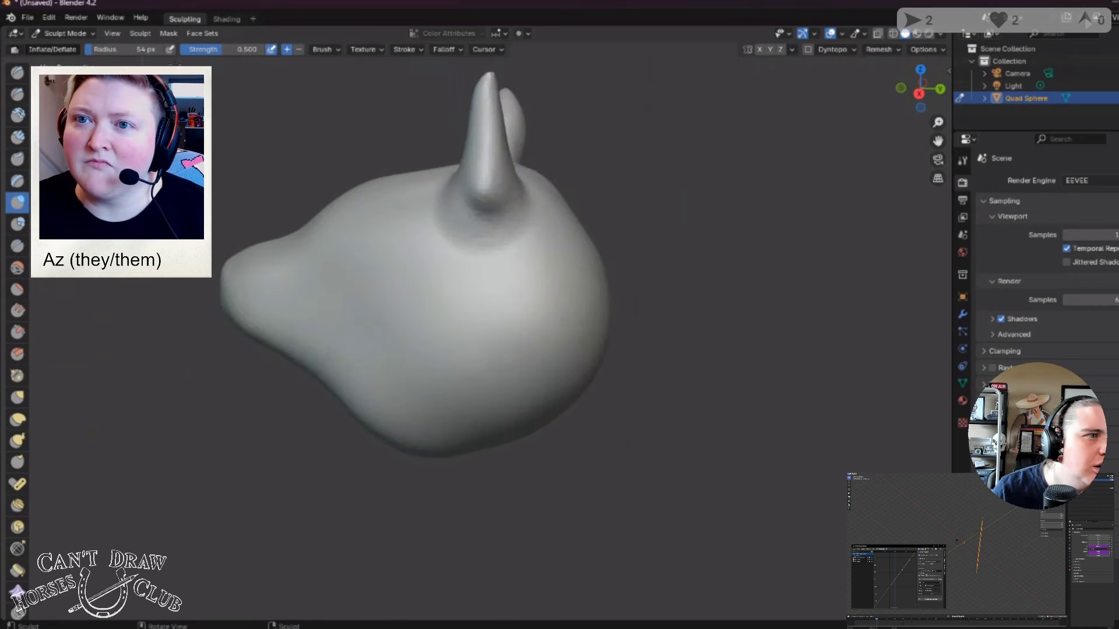
middle_drag(419, 122, 412, 143)
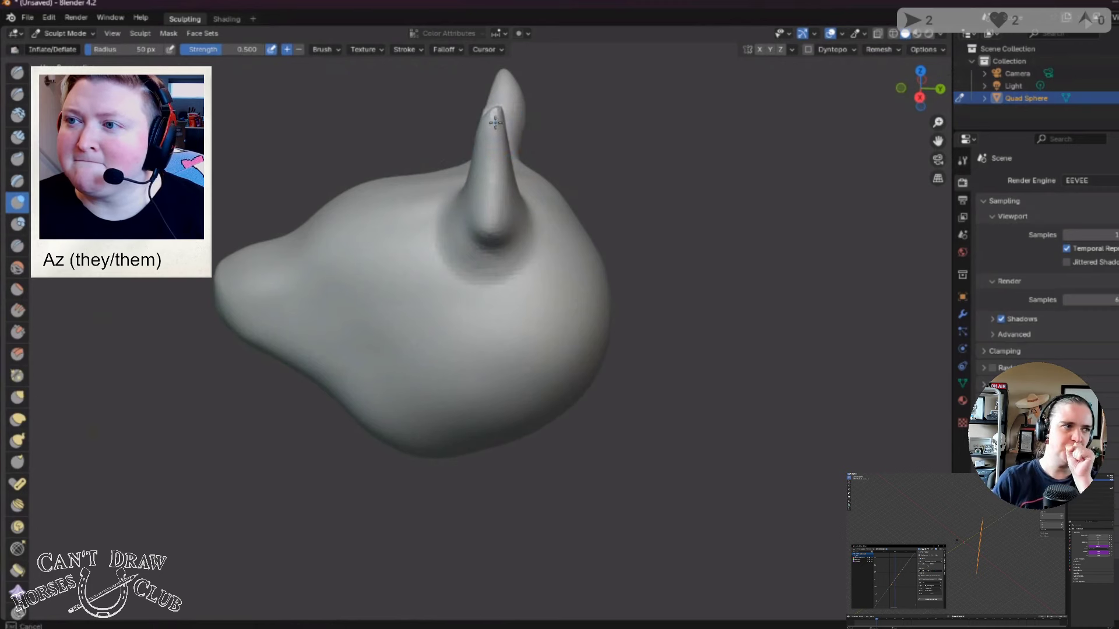
middle_drag(491, 232, 559, 215)
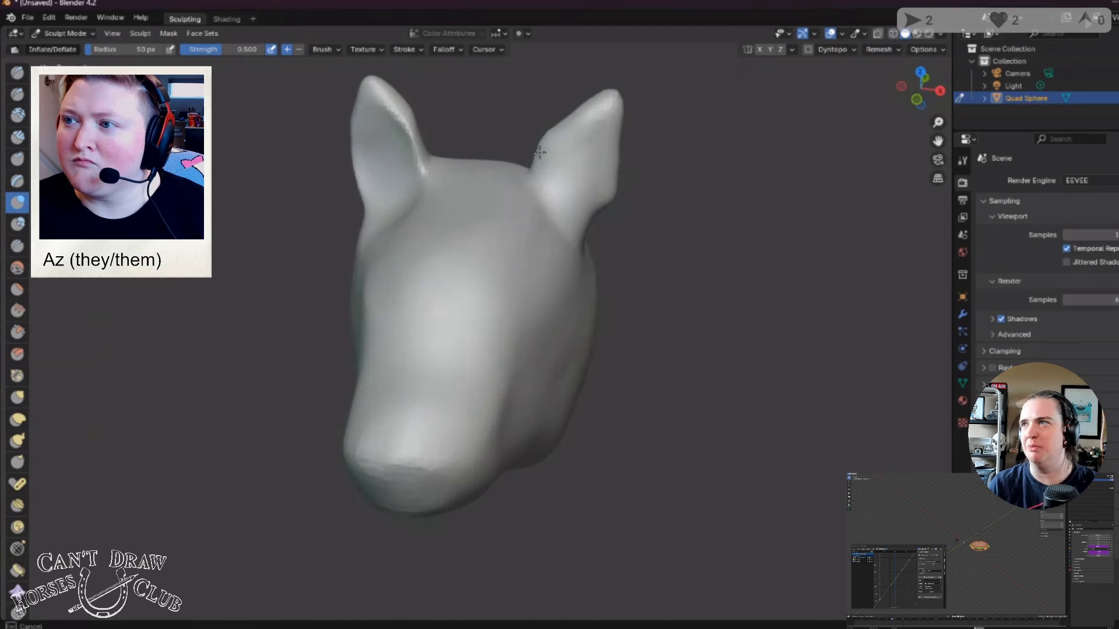
mouse_move(540, 153)
middle_down()
mouse_move(457, 178)
mouse_move(484, 188)
middle_up()
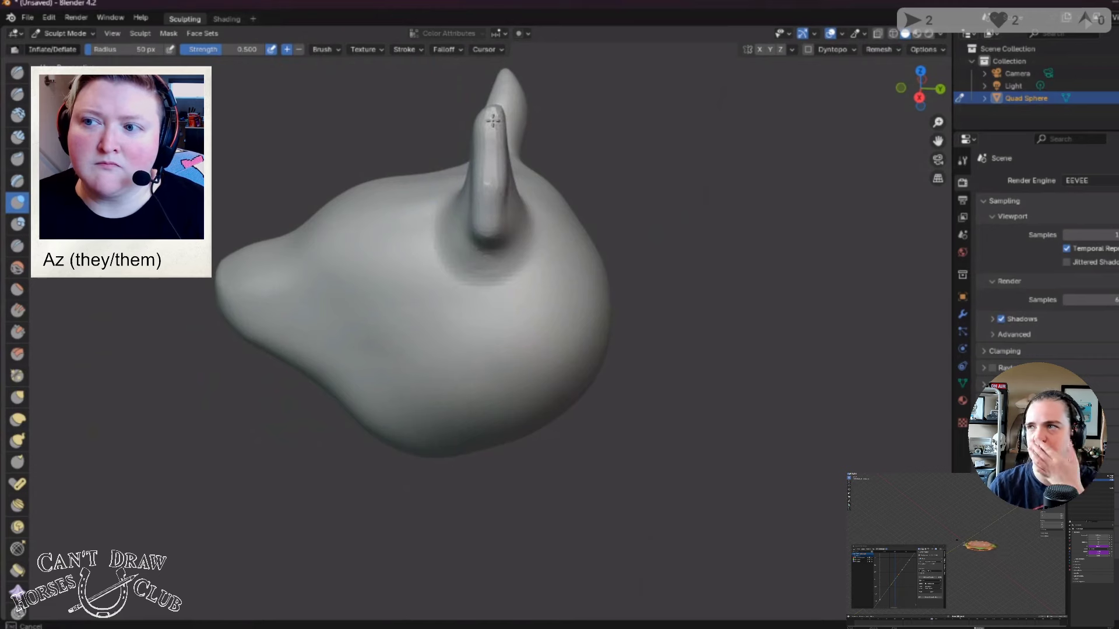
mouse_move(494, 121)
middle_down()
mouse_move(501, 140)
mouse_move(635, 179)
middle_up()
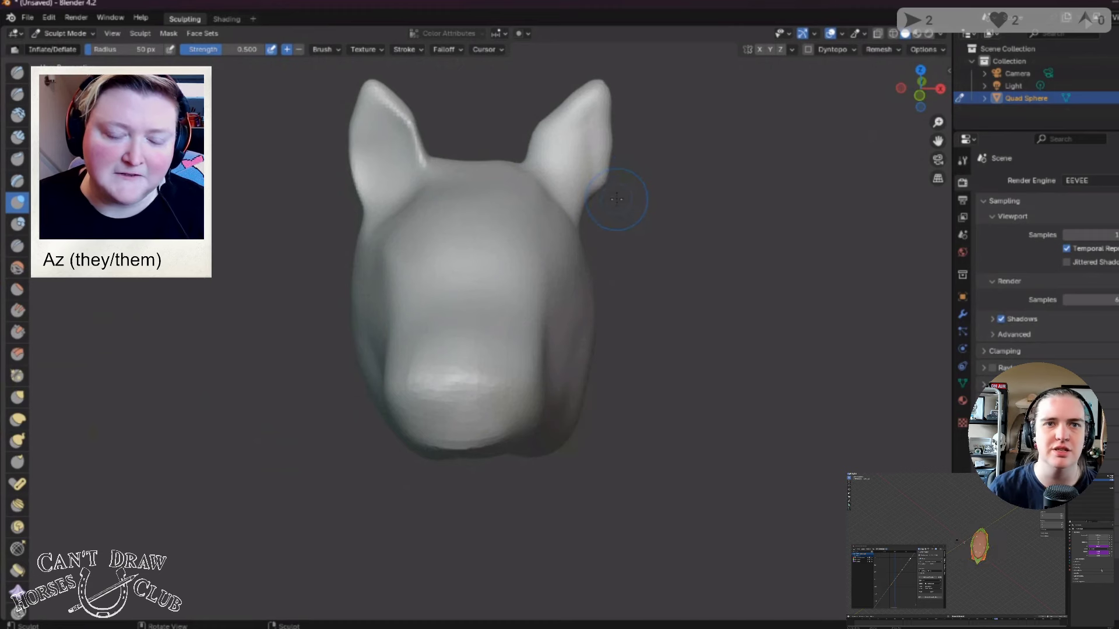
middle_drag(536, 175, 550, 167)
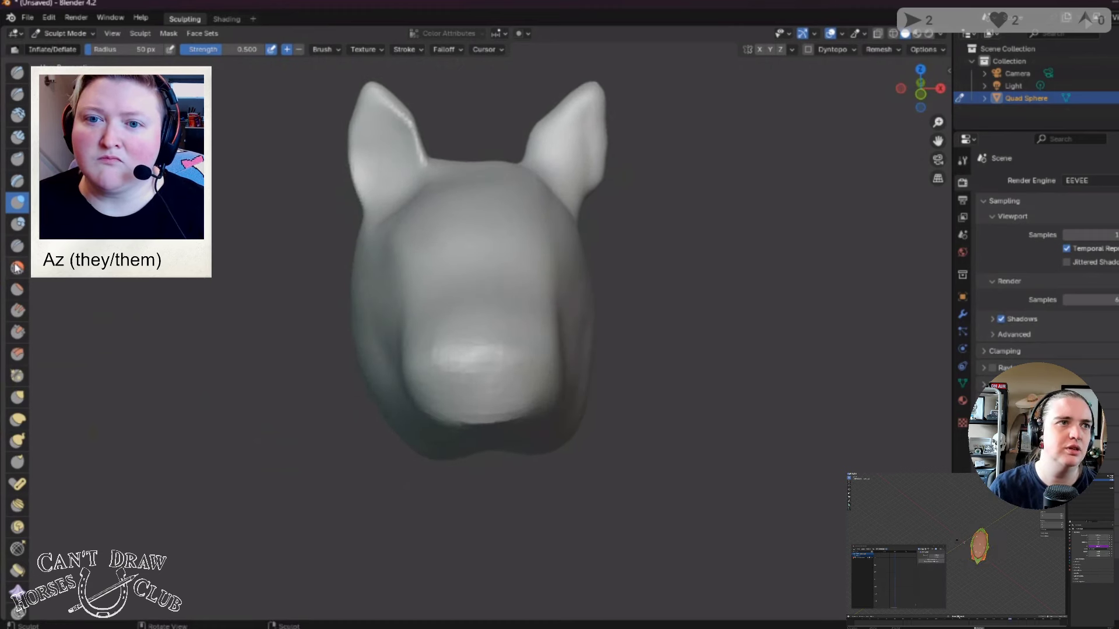
Step: Flatten the front face of the second ear with the Flatten/Contrast brush at a 50 px radius
mouse_move(452, 222)
middle_down()
mouse_move(526, 202)
mouse_move(635, 250)
middle_up()
key(shift+t)
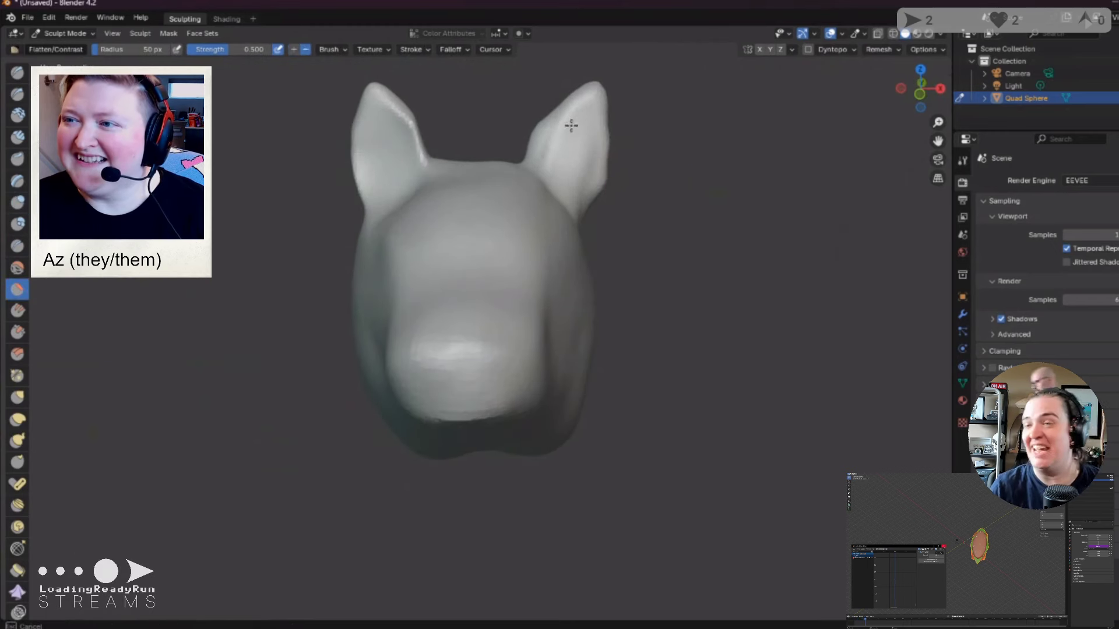
mouse_move(567, 150)
middle_down()
mouse_move(482, 260)
mouse_move(513, 220)
mouse_move(231, 299)
middle_up()
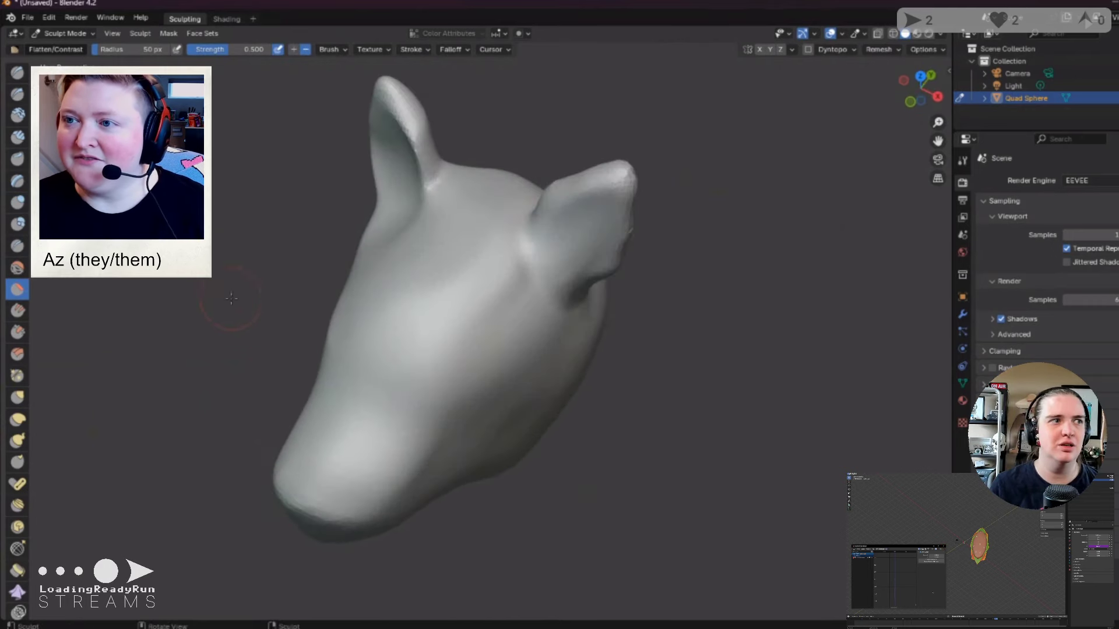
Step: Smooth the second ear's front, outer edge, back and tip with the Smooth brush at strength 0.664
click(21, 272)
drag(603, 193, 572, 235)
middle_drag(570, 233, 455, 190)
mouse_move(454, 192)
mouse_down()
mouse_move(455, 113)
mouse_move(453, 256)
mouse_up()
middle_drag(454, 260, 387, 242)
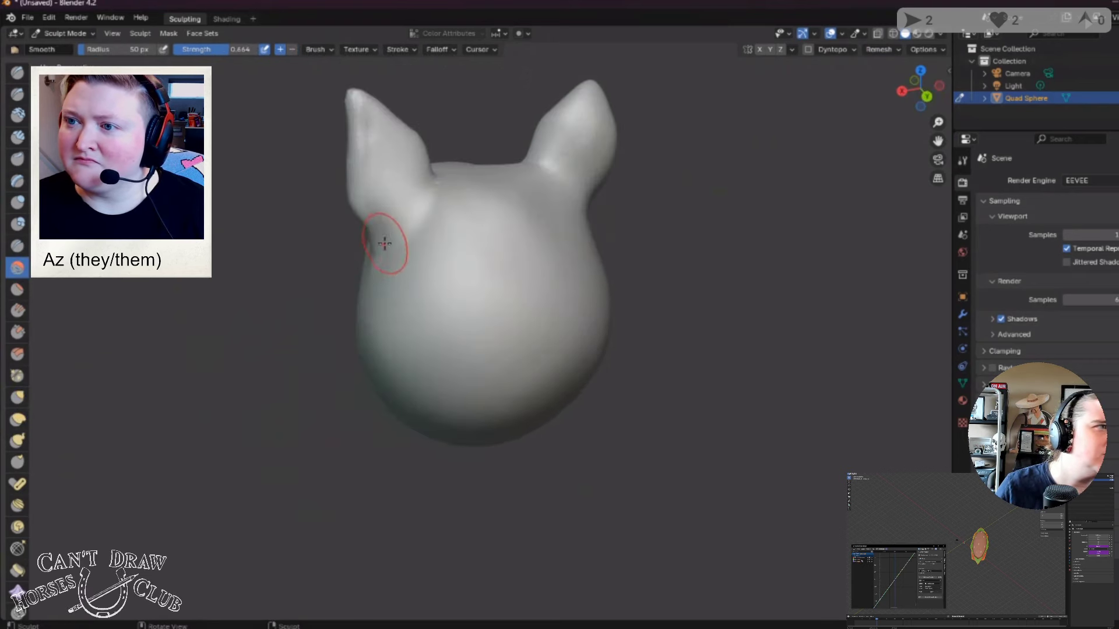
drag(387, 243, 363, 158)
drag(365, 103, 404, 212)
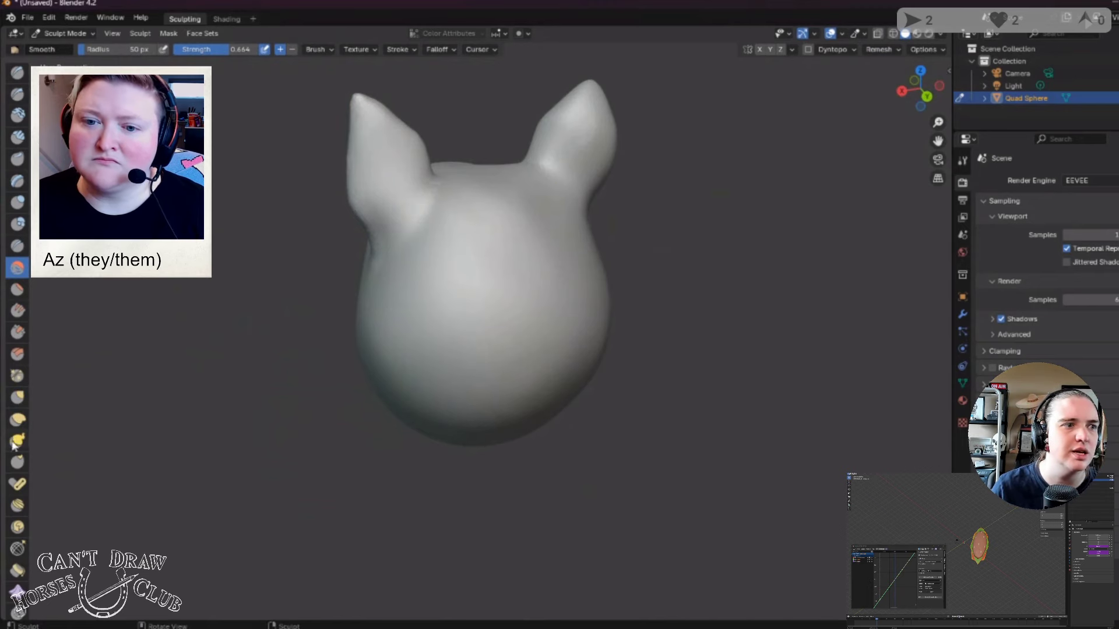
Step: Shift the second ear forward and adjust its base with the Grab brush at a 50 px radius
middle_drag(373, 329, 70, 396)
scroll(480, 392, down, 3)
click(18, 398)
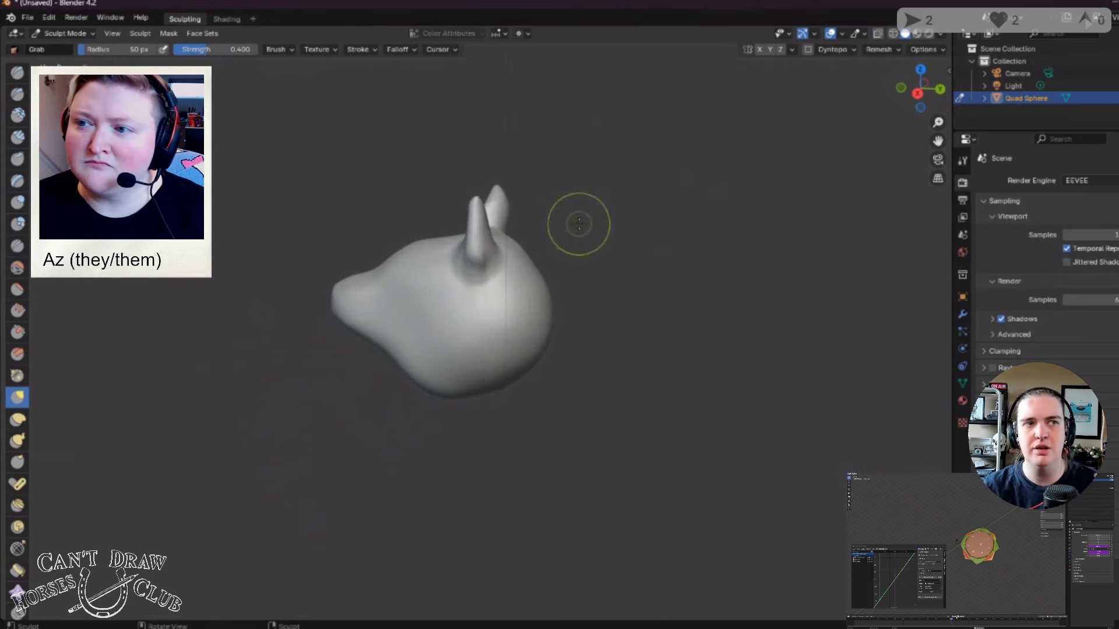
middle_drag(490, 245, 478, 236)
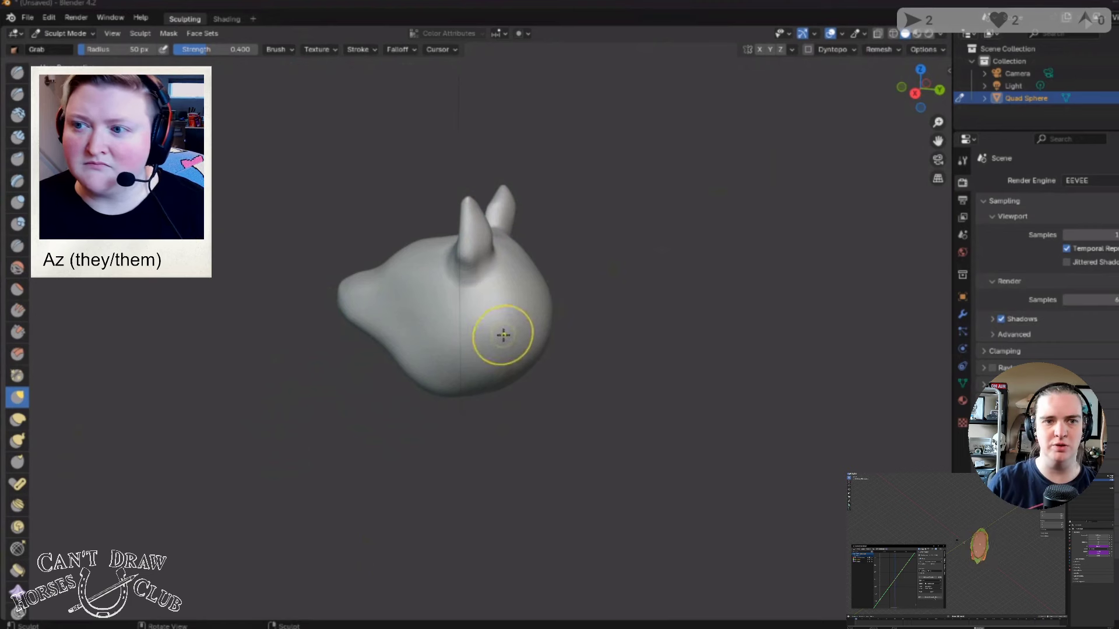
mouse_move(502, 335)
middle_down()
mouse_move(464, 342)
mouse_move(395, 329)
mouse_move(668, 334)
middle_up()
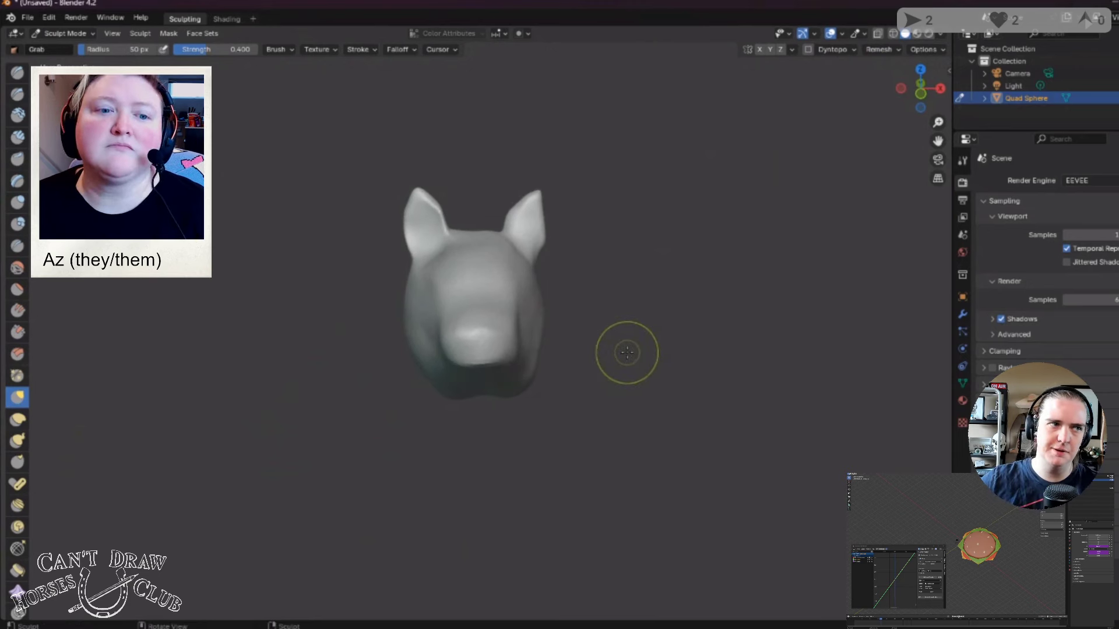
middle_drag(268, 324, 263, 405)
drag(534, 254, 530, 253)
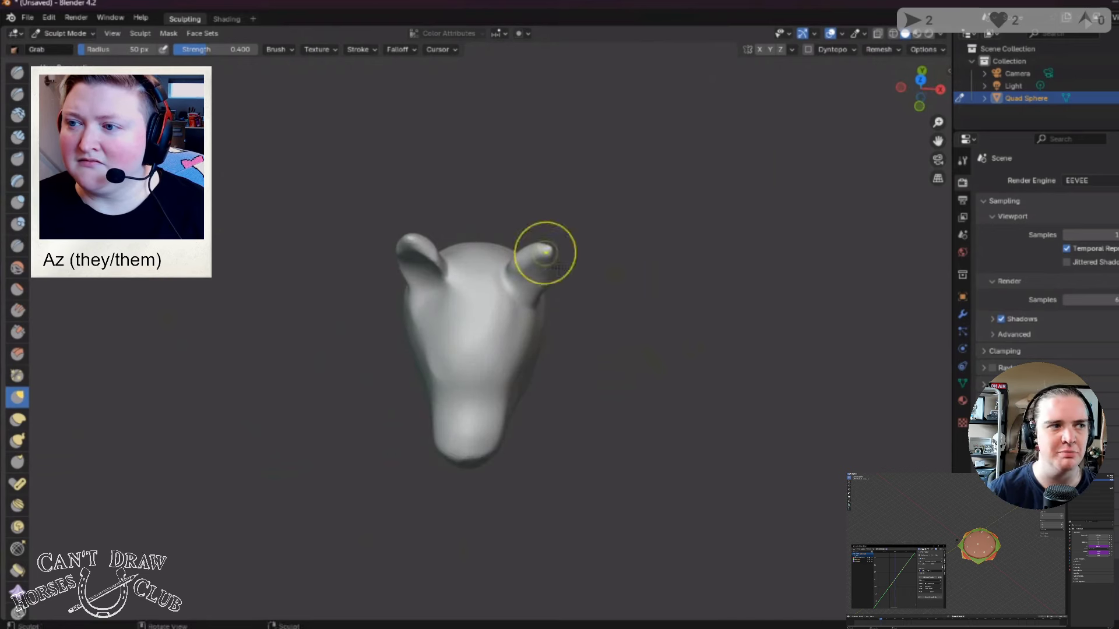
Step: Adjust the second ear's angle and fill out its outer edge with the Grab brush to match the first ear
middle_drag(546, 253, 474, 251)
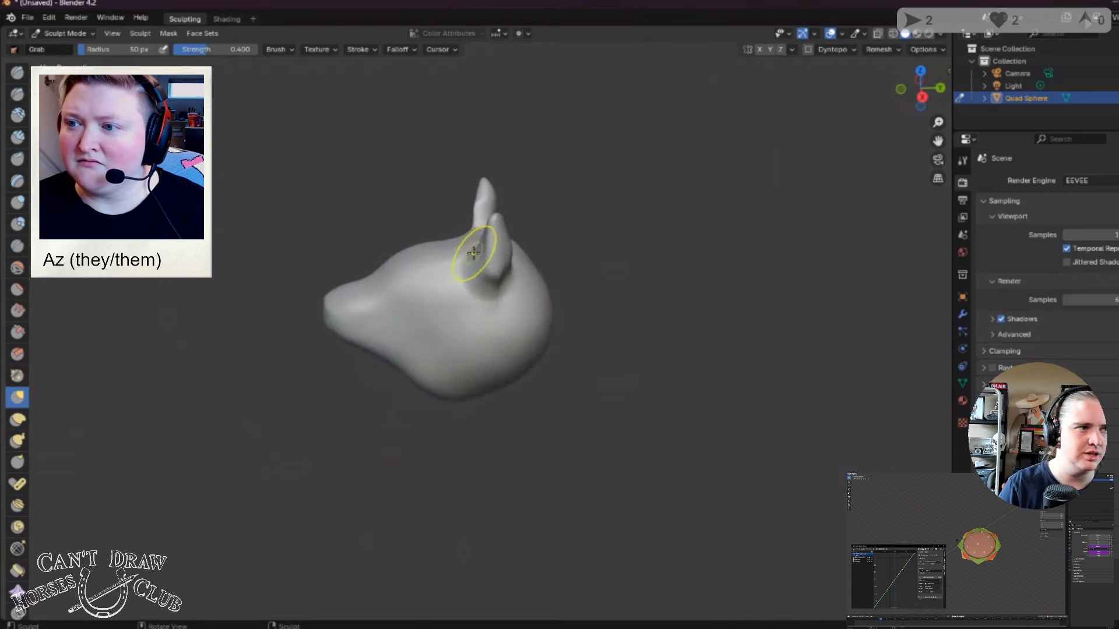
drag(493, 248, 502, 251)
middle_drag(504, 253, 628, 249)
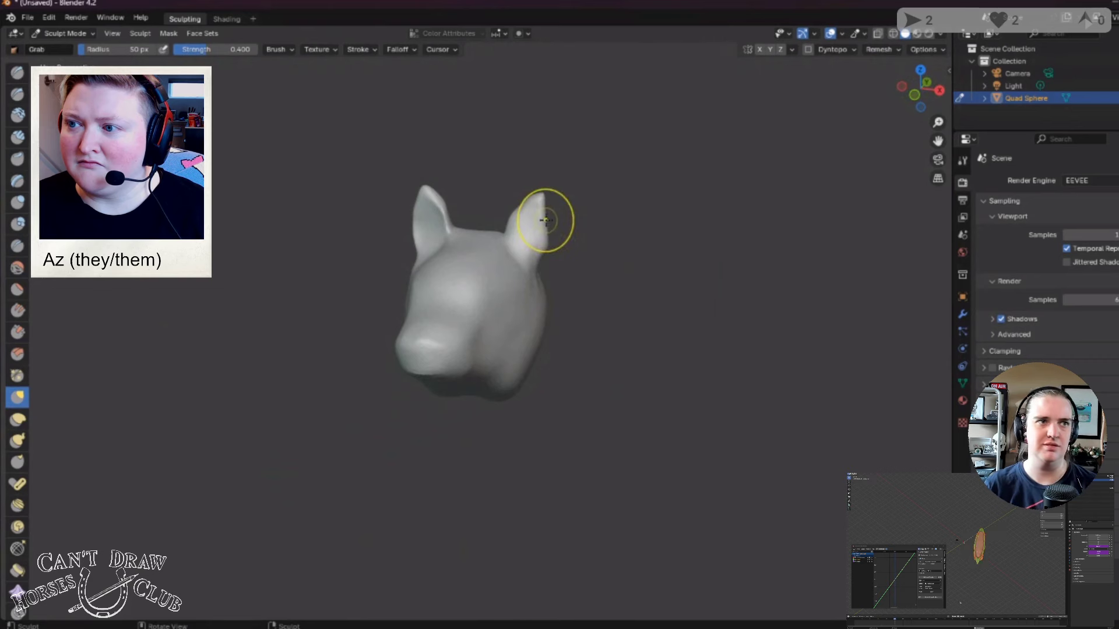
mouse_move(629, 243)
middle_down()
mouse_move(565, 251)
mouse_move(589, 240)
mouse_move(689, 257)
mouse_move(530, 248)
middle_up()
drag(465, 220, 464, 219)
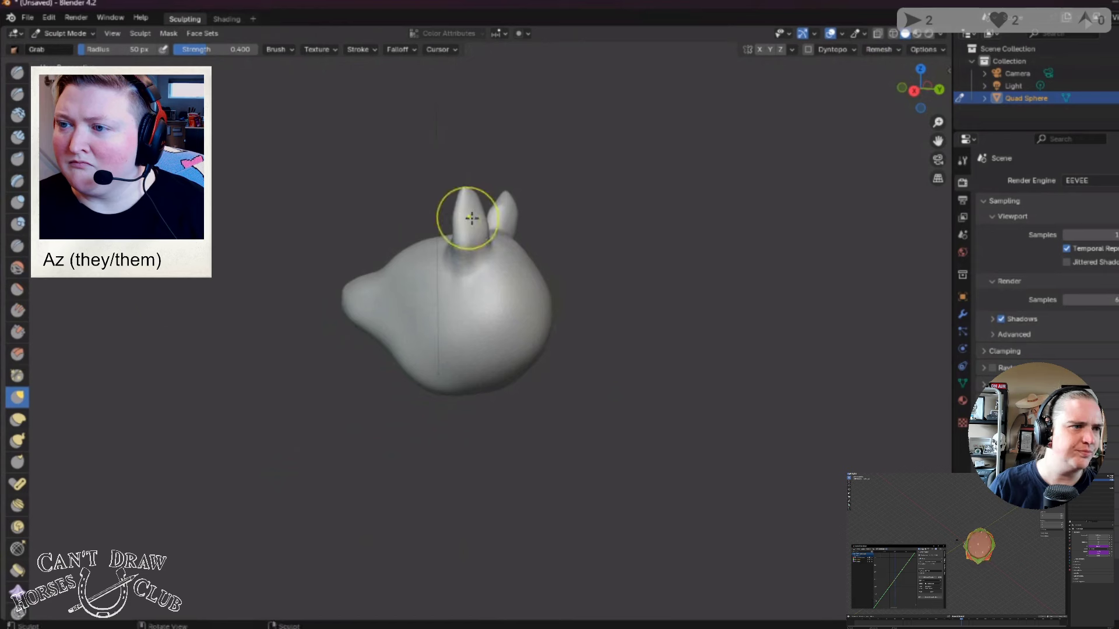
middle_drag(465, 220, 540, 220)
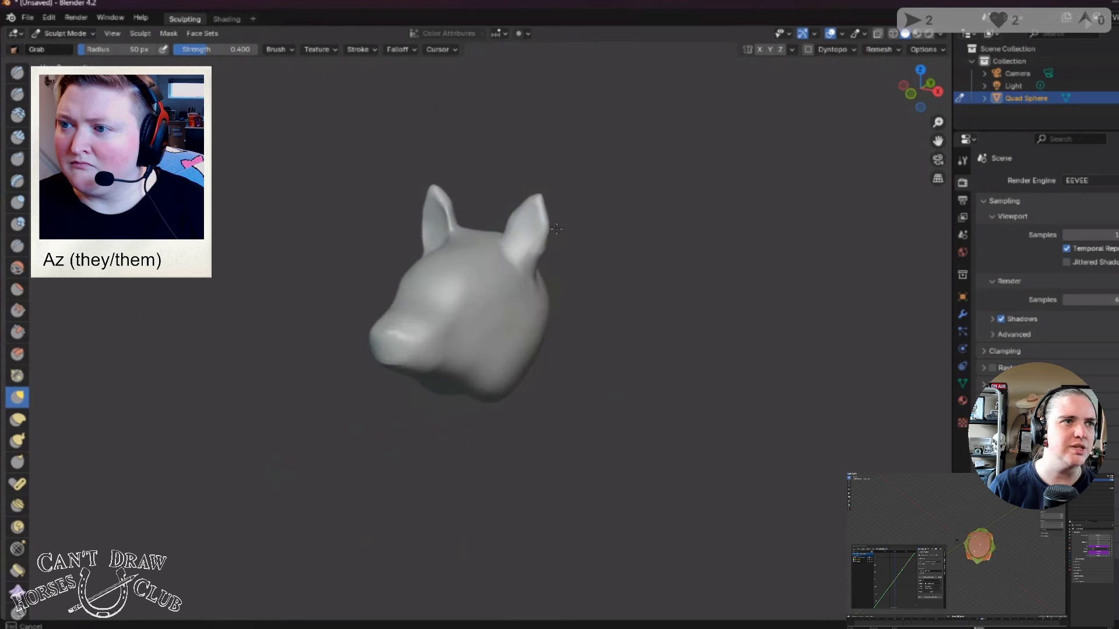
mouse_move(562, 227)
mouse_down()
mouse_move(550, 243)
mouse_move(542, 221)
mouse_up()
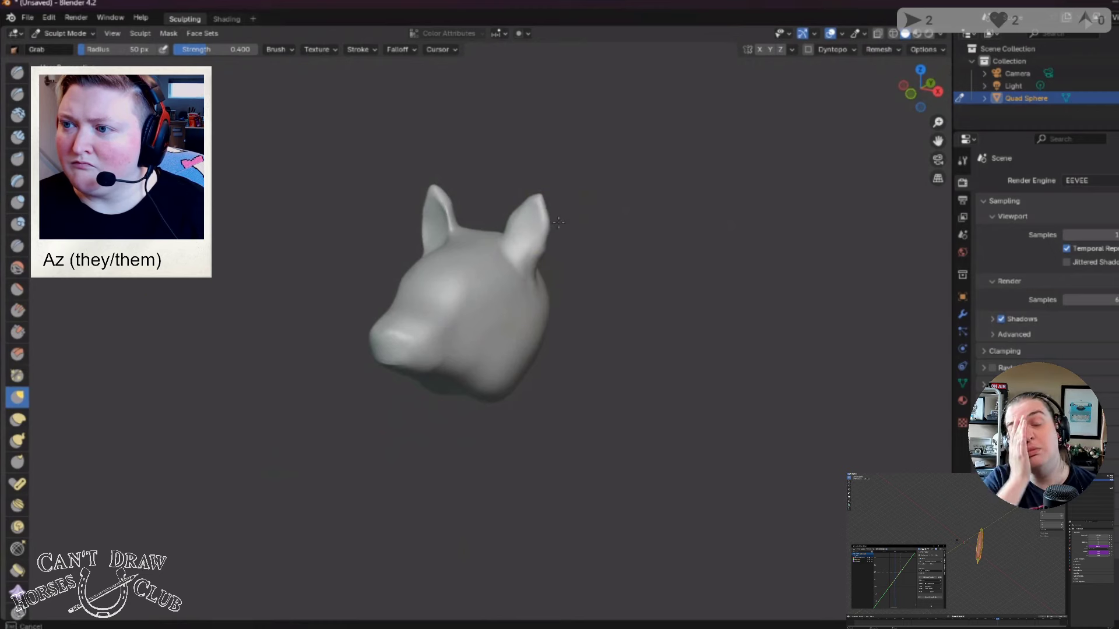
middle_drag(604, 261, 648, 260)
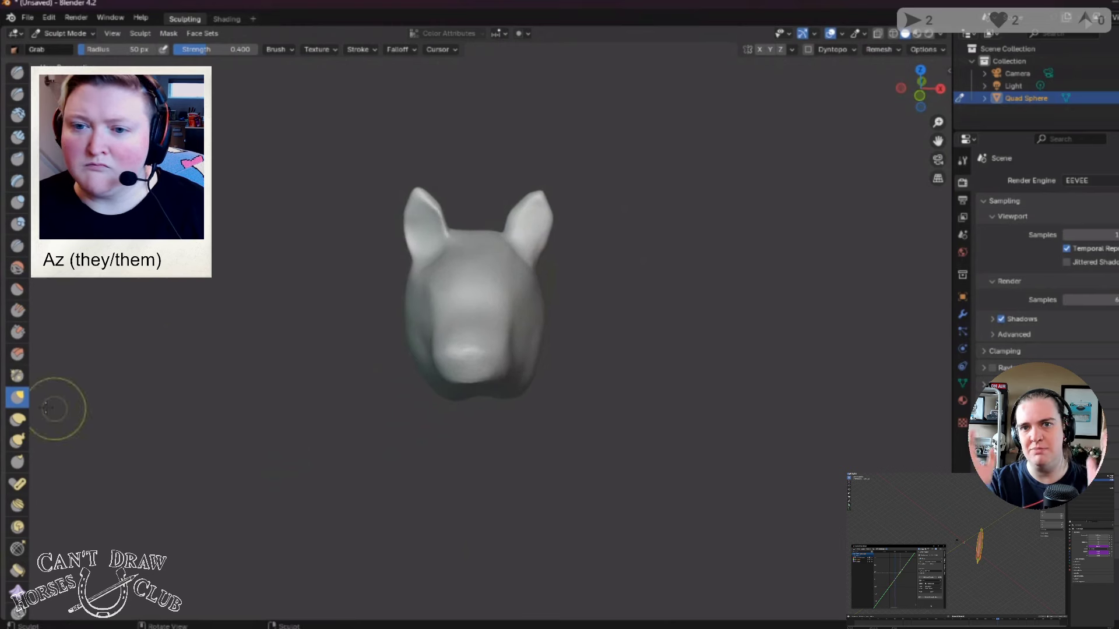
Step: Choose the Nudge brush and examine the second ear from behind, above and the front
click(18, 505)
middle_drag(794, 364, 591, 348)
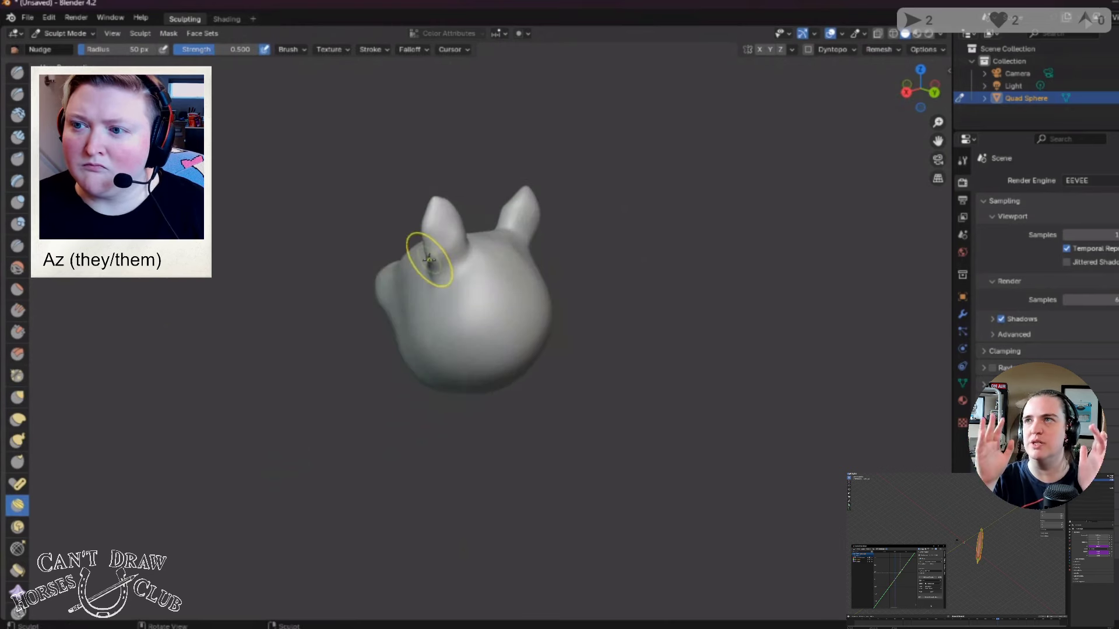
middle_drag(524, 274, 562, 342)
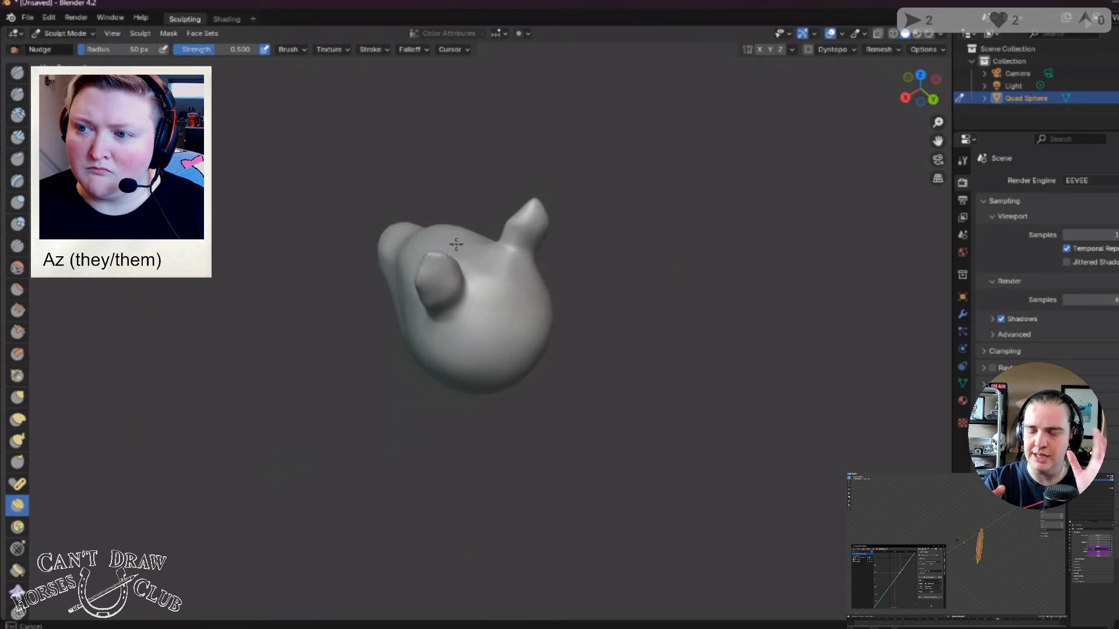
mouse_move(441, 256)
middle_down()
mouse_move(701, 233)
mouse_move(670, 213)
middle_up()
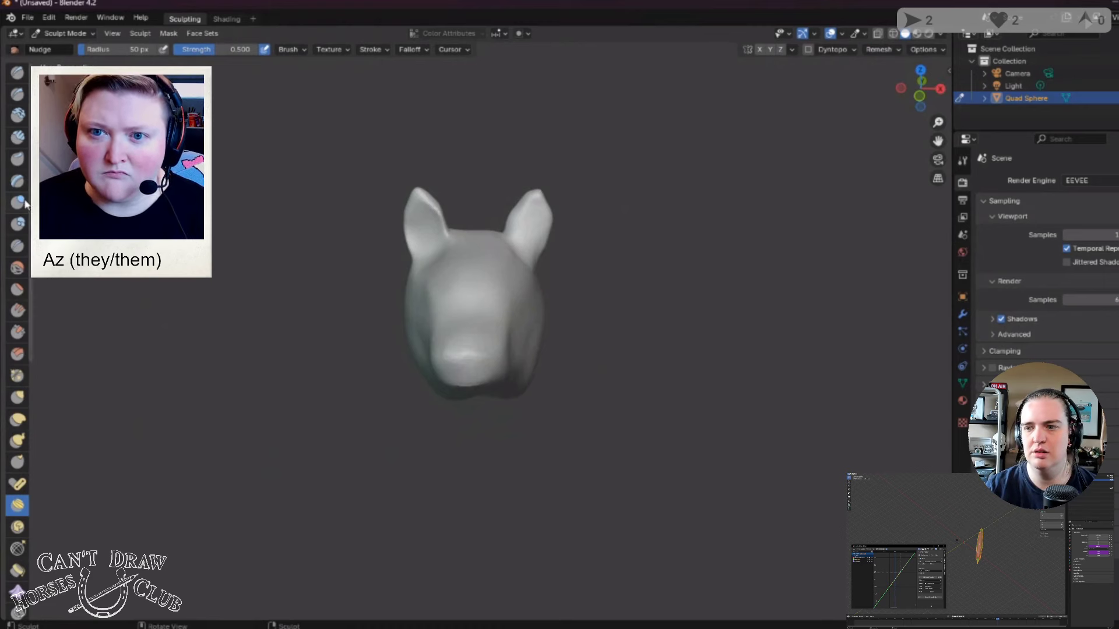
Step: Flatten the inner face of the second ear again with the Flatten/Contrast brush at strength 0.500
click(17, 287)
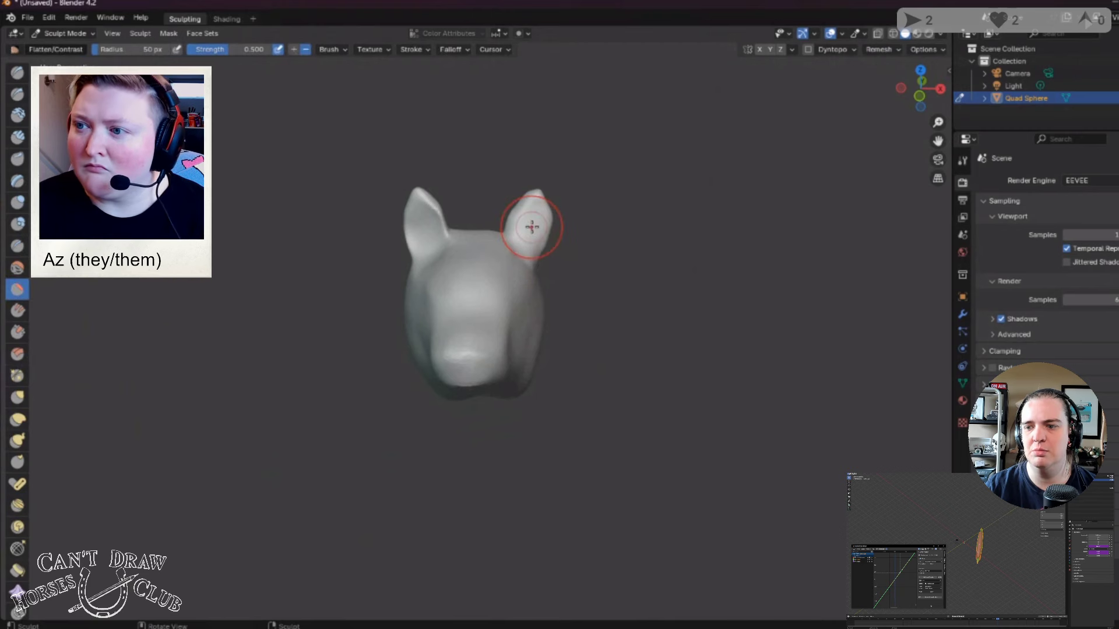
mouse_move(531, 227)
mouse_down()
mouse_move(530, 217)
mouse_move(528, 233)
mouse_up()
mouse_move(606, 257)
middle_down()
mouse_move(498, 291)
mouse_move(515, 257)
mouse_move(536, 260)
mouse_move(623, 288)
mouse_move(631, 322)
middle_up()
scroll(198, 313, up, 2)
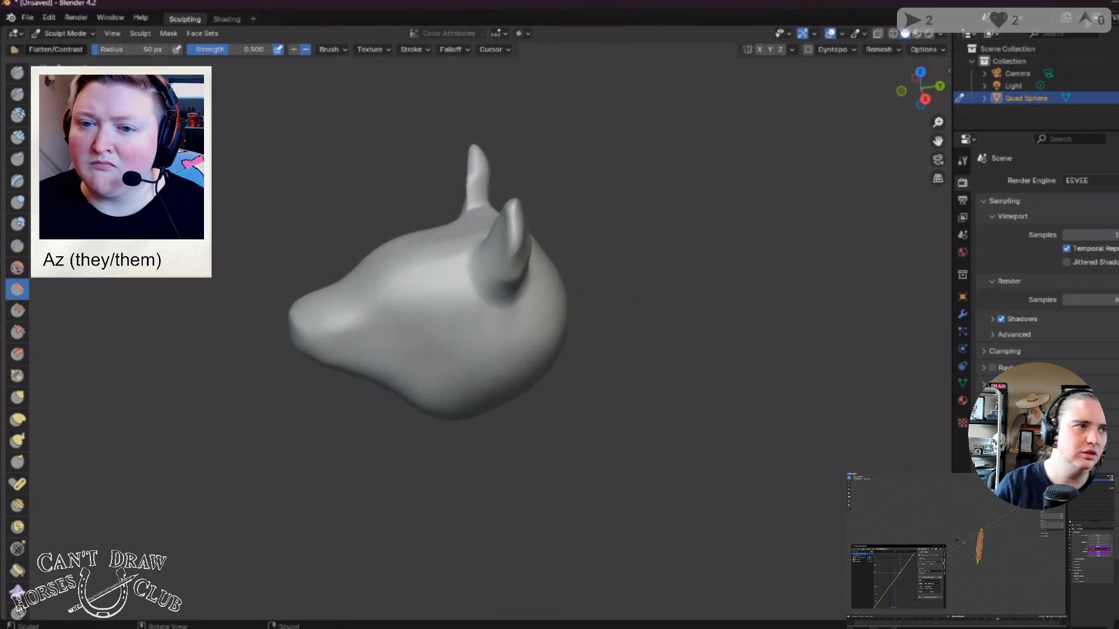
Step: Scrape the area where the second ear meets the head with the Scrape/Peaks brush at a 42 px radius
click(12, 330)
middle_drag(181, 375, 596, 211)
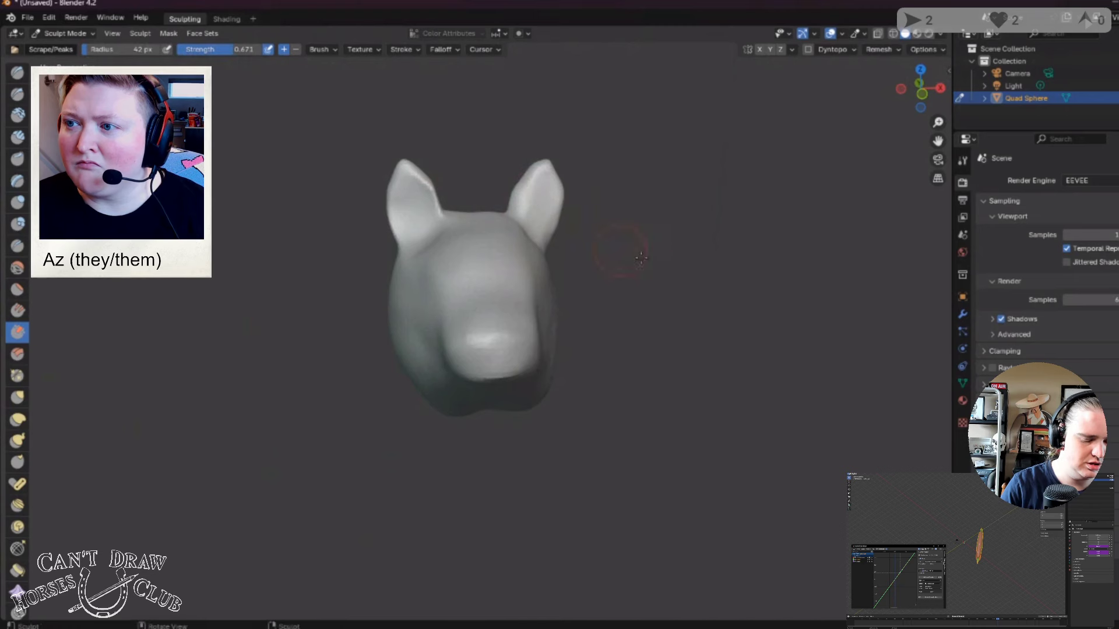
middle_drag(640, 257, 446, 362)
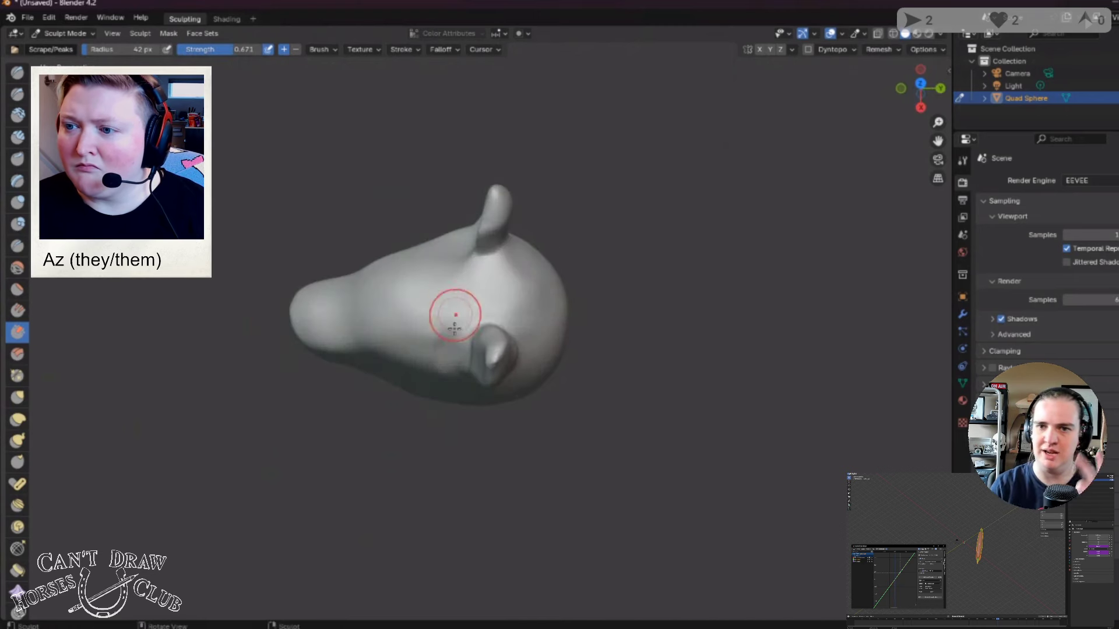
mouse_move(455, 314)
middle_down()
mouse_move(532, 295)
mouse_move(518, 250)
middle_up()
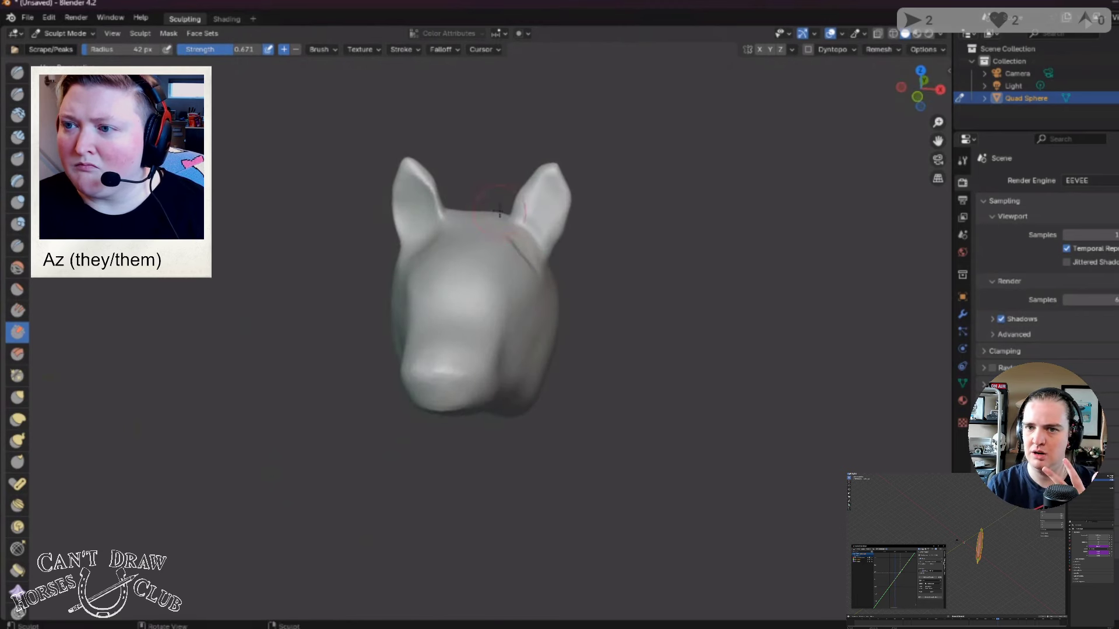
Step: Smooth out the crease where the second ear joins the head with the Smooth brush at a 42 px radius
mouse_move(499, 213)
middle_down()
mouse_move(524, 193)
mouse_move(457, 237)
mouse_move(454, 266)
middle_up()
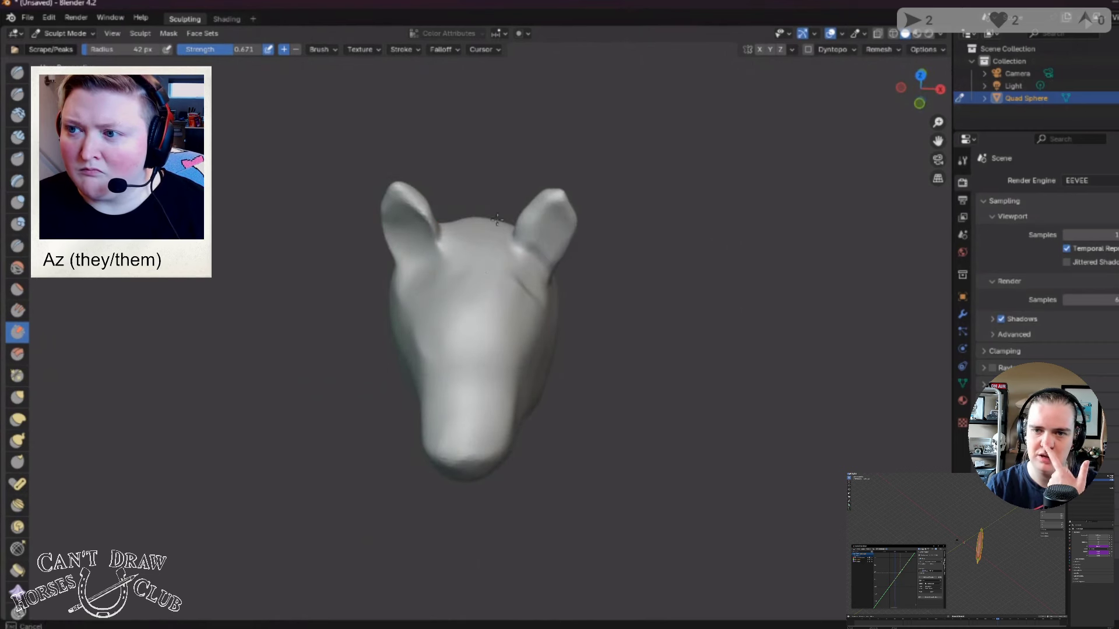
mouse_move(497, 219)
middle_down()
mouse_move(470, 270)
mouse_move(474, 229)
mouse_move(477, 242)
middle_up()
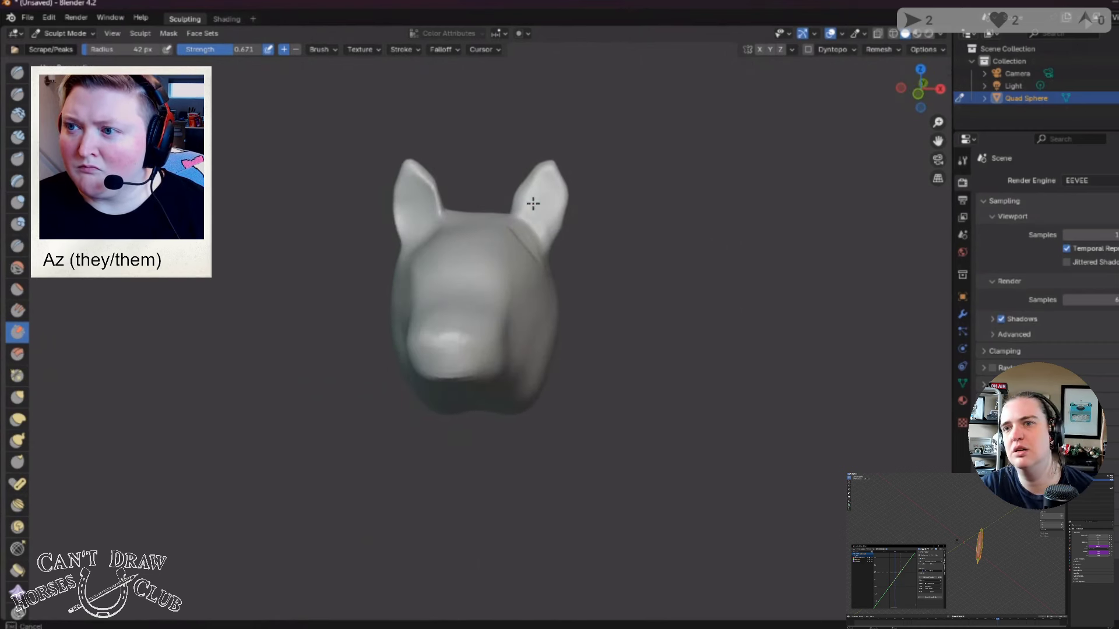
mouse_move(545, 192)
middle_down()
mouse_move(370, 252)
mouse_move(405, 328)
mouse_move(432, 268)
mouse_move(439, 300)
mouse_move(574, 289)
middle_up()
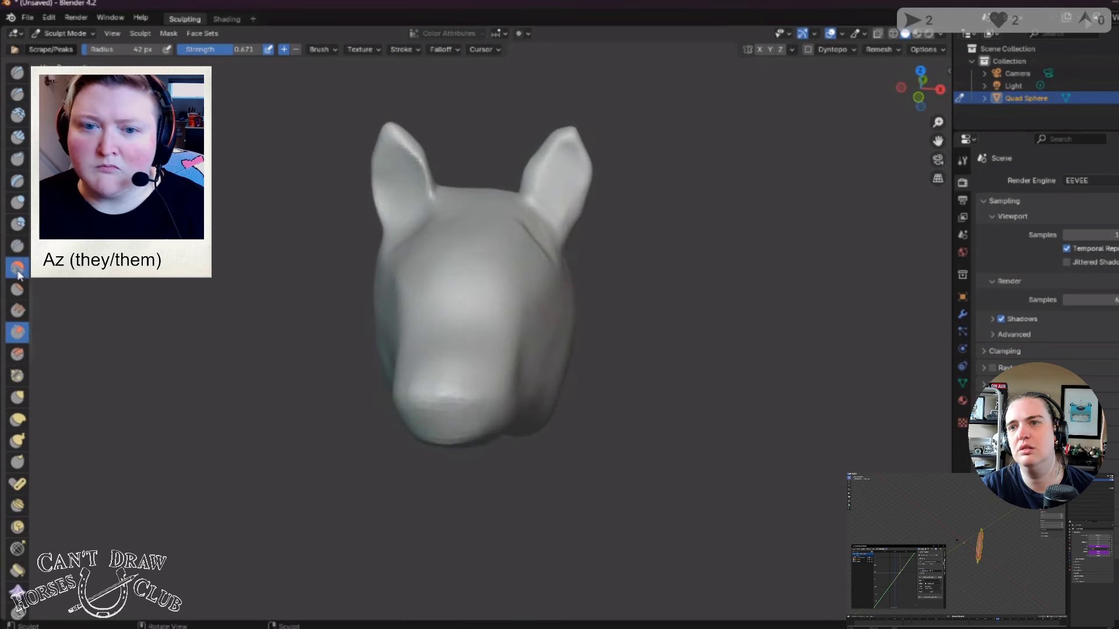
click(17, 269)
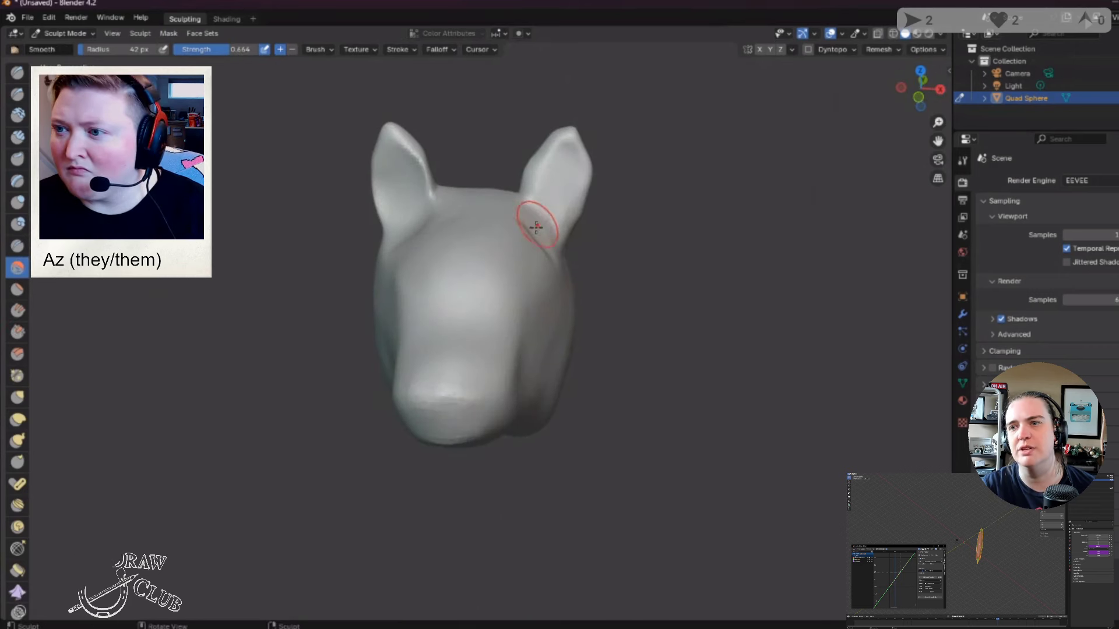
drag(534, 226, 460, 205)
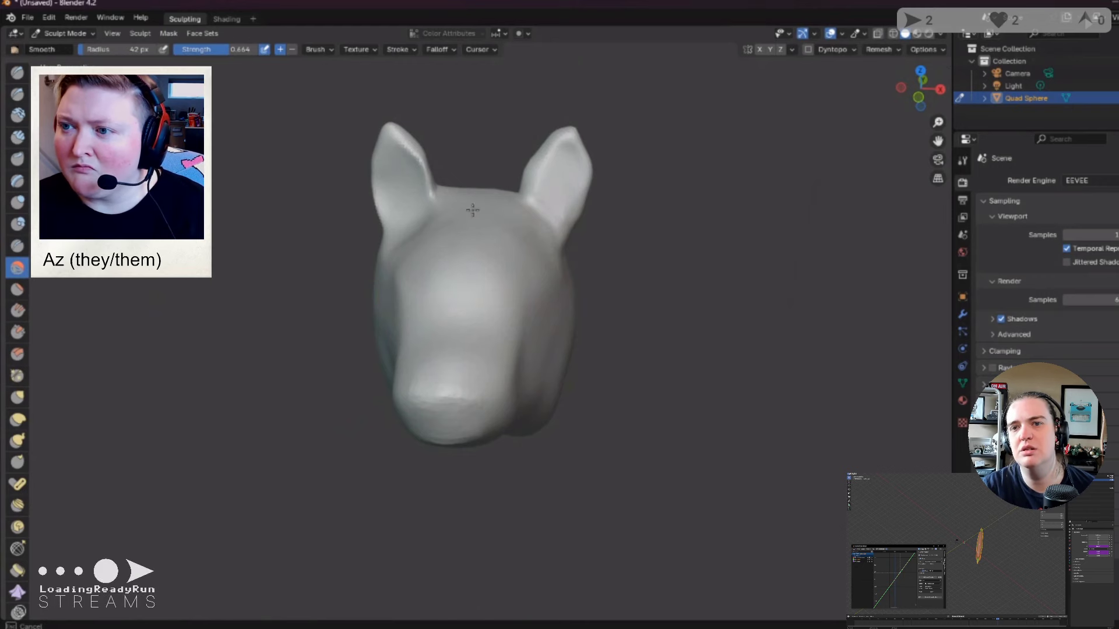
middle_drag(473, 252, 475, 246)
middle_drag(515, 290, 370, 257)
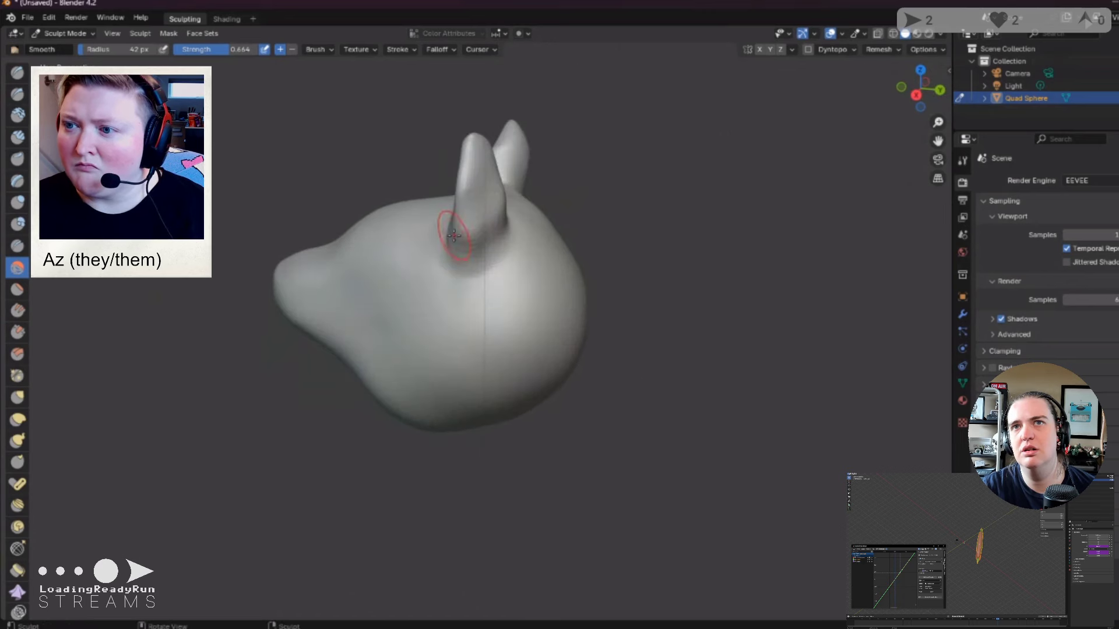
middle_drag(519, 251, 403, 284)
middle_drag(368, 336, 663, 229)
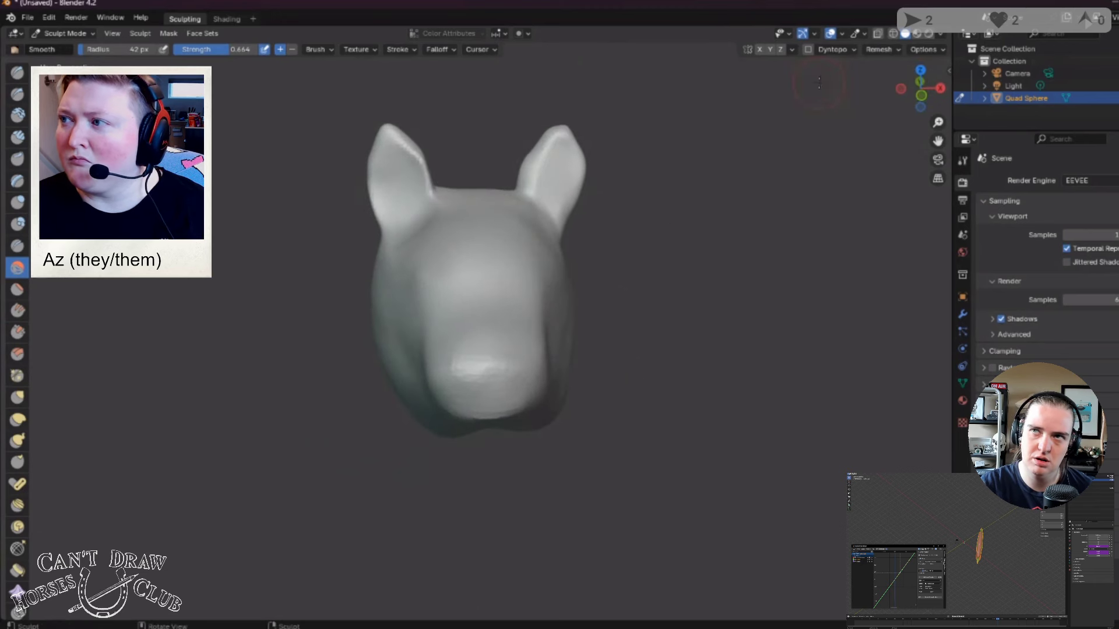
Step: Remesh the sculpted head at a 0.03543 m voxel size with volume and attributes preserved
click(898, 50)
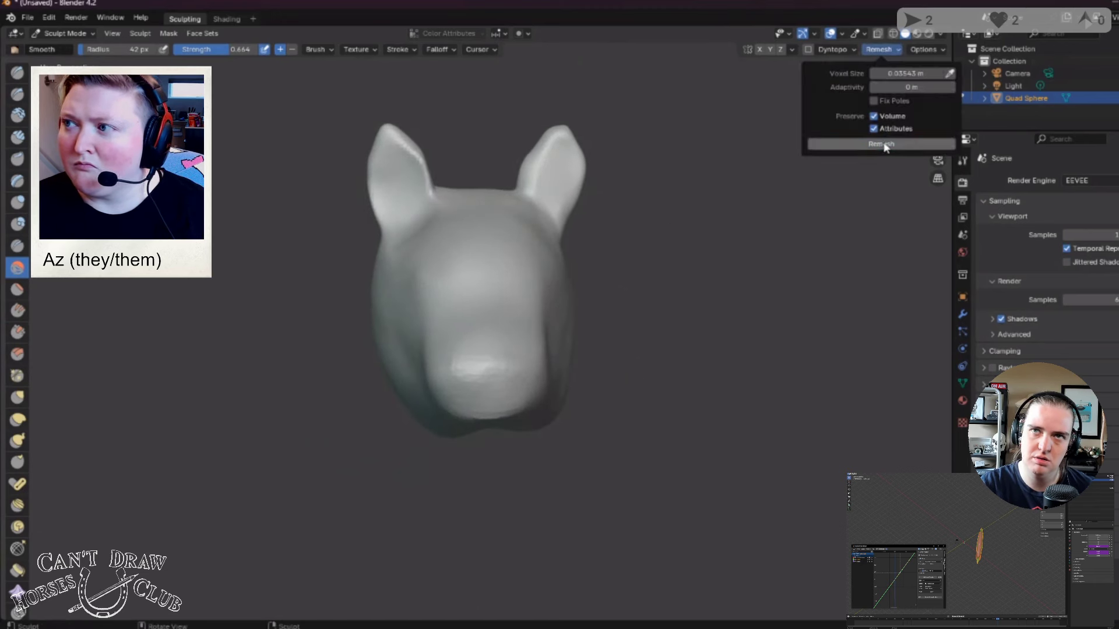
click(883, 144)
middle_drag(634, 311, 511, 294)
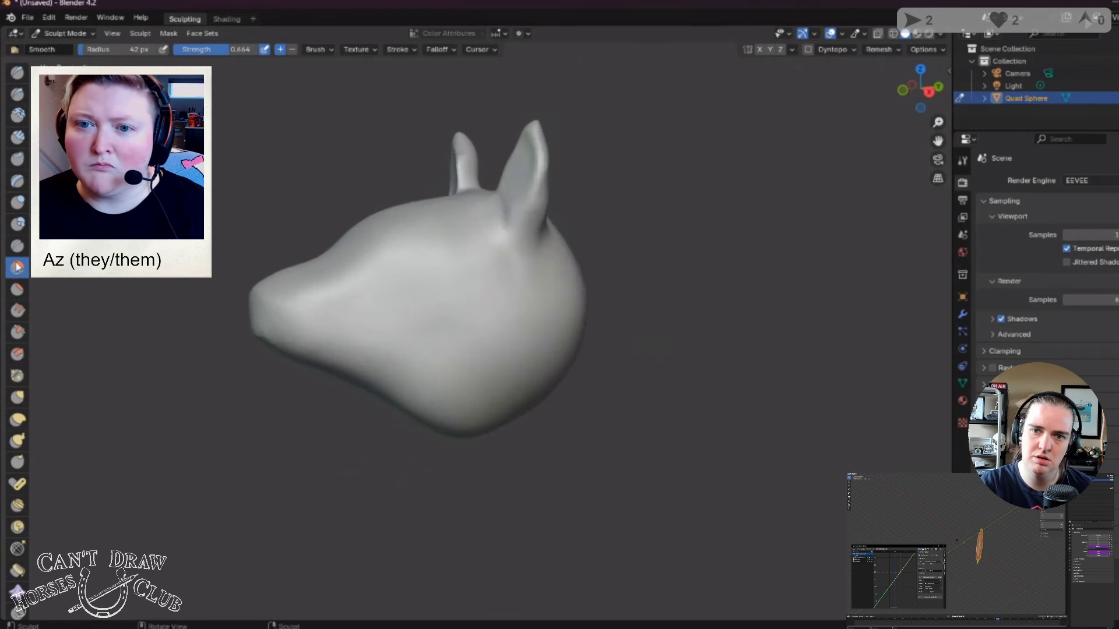
Step: Fill out the base of the second ear with the Inflate/Deflate brush at an 88 px radius
click(18, 203)
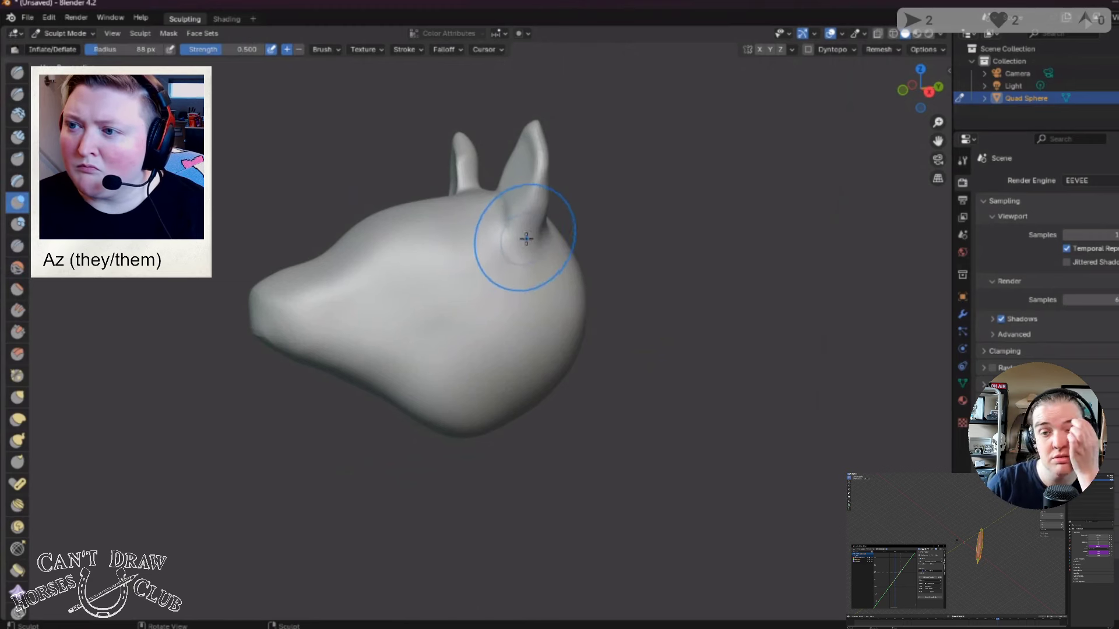
mouse_move(529, 234)
mouse_down()
mouse_move(522, 268)
mouse_move(533, 248)
mouse_up()
mouse_move(521, 383)
middle_down()
mouse_move(579, 321)
mouse_move(527, 327)
mouse_move(607, 328)
mouse_move(513, 344)
middle_up()
Step: Smooth the front and back of the second ear's base with the Smooth brush at a 61 px radius
click(18, 267)
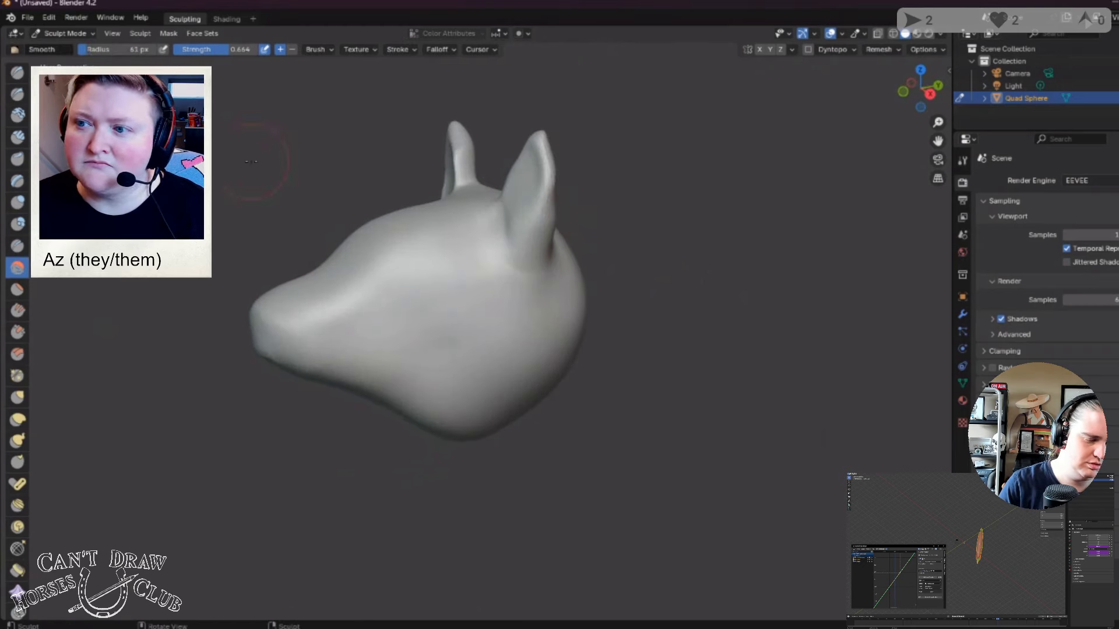
mouse_move(507, 314)
middle_down()
mouse_move(373, 227)
mouse_move(437, 249)
mouse_move(444, 219)
middle_up()
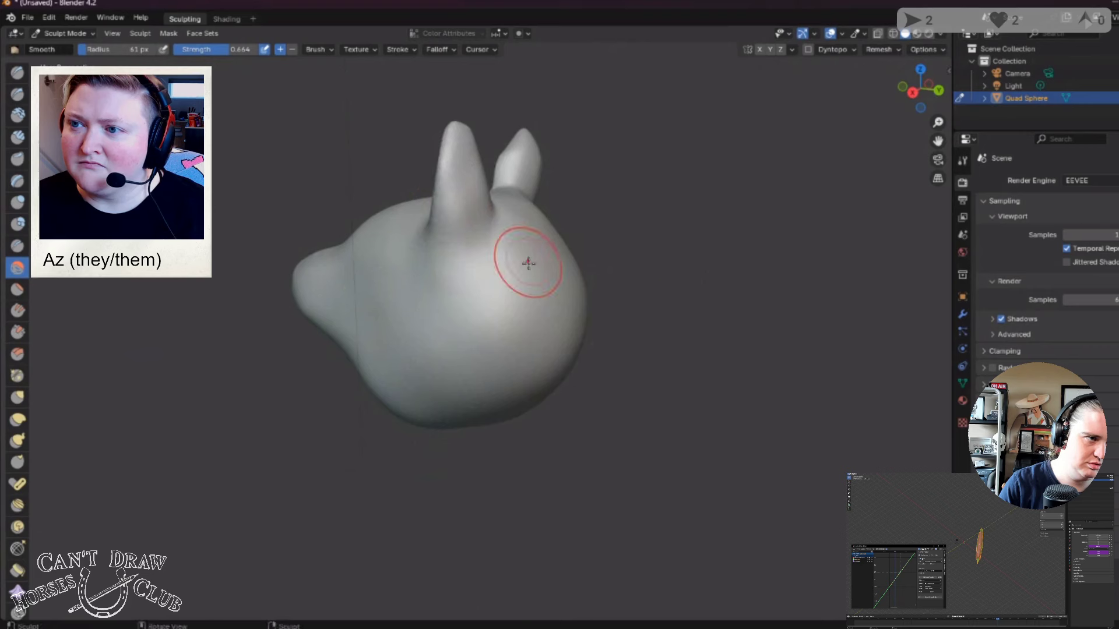
mouse_move(527, 260)
middle_down()
mouse_move(730, 291)
mouse_move(698, 271)
middle_up()
middle_drag(745, 315, 507, 314)
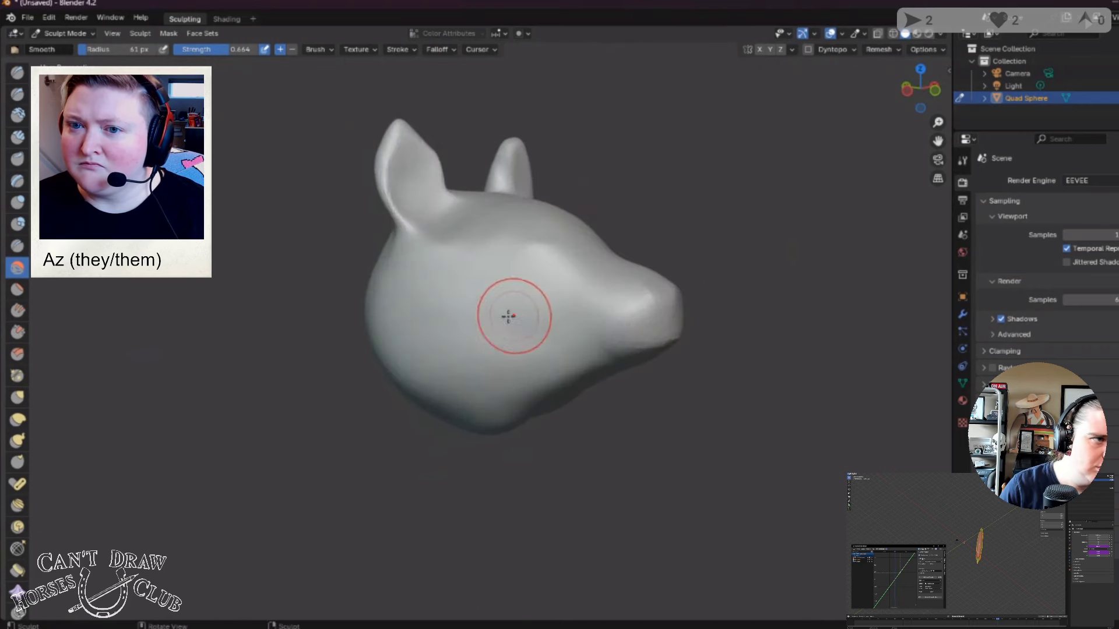
Step: Flatten the inner face of the second ear using the Flatten/Contrast brush with a 49 px radius and strength 0.665
click(17, 289)
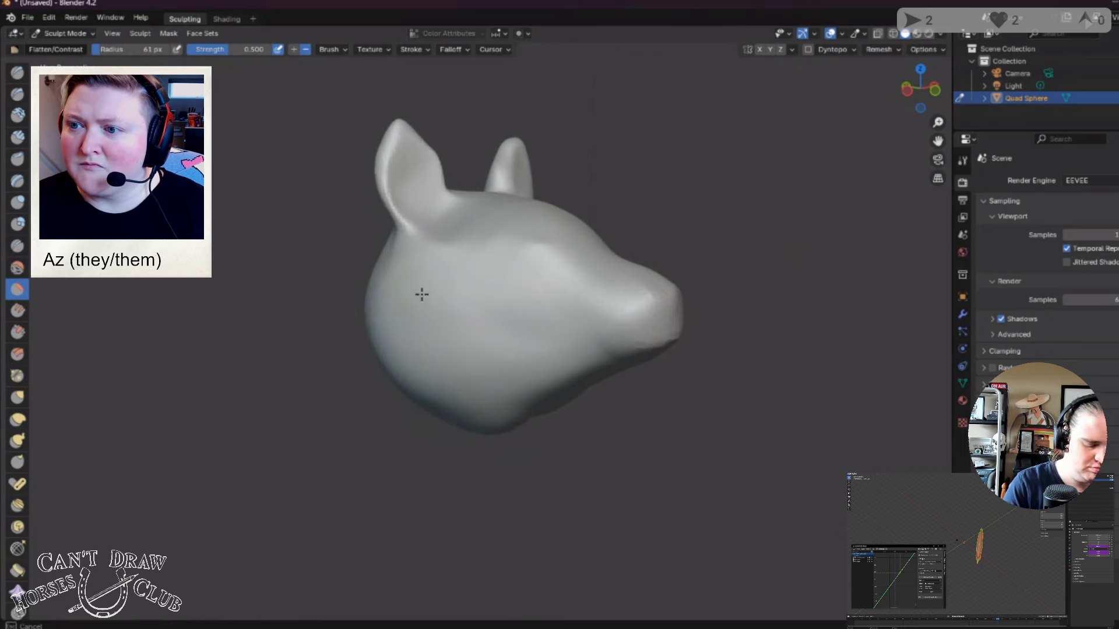
middle_drag(422, 295, 337, 325)
scroll(363, 405, down, 1)
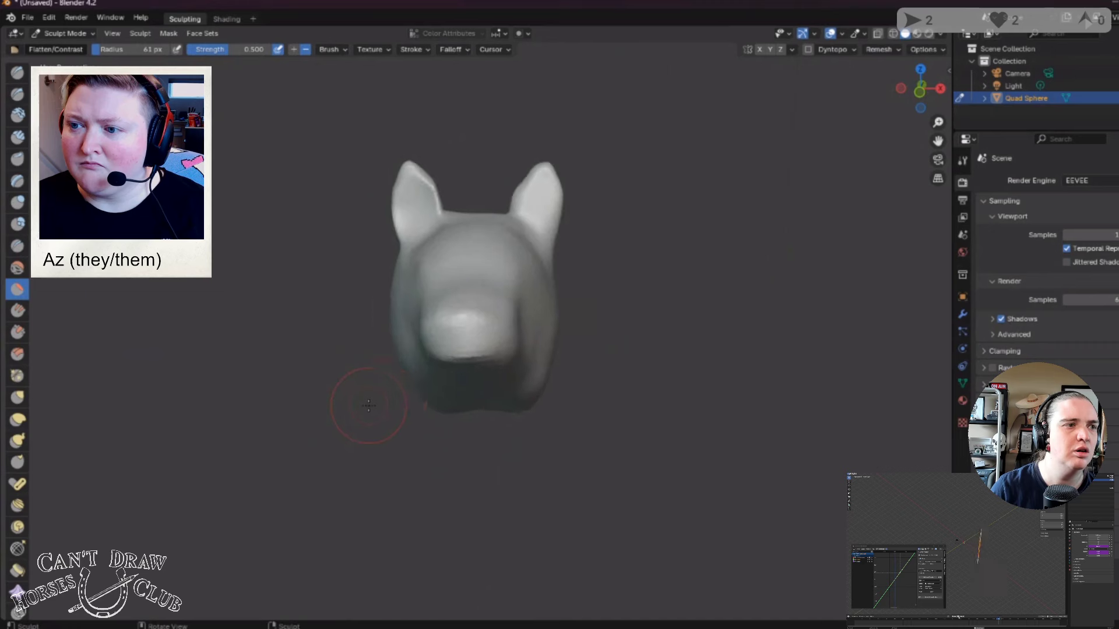
middle_drag(369, 405, 373, 430)
middle_drag(399, 358, 407, 338)
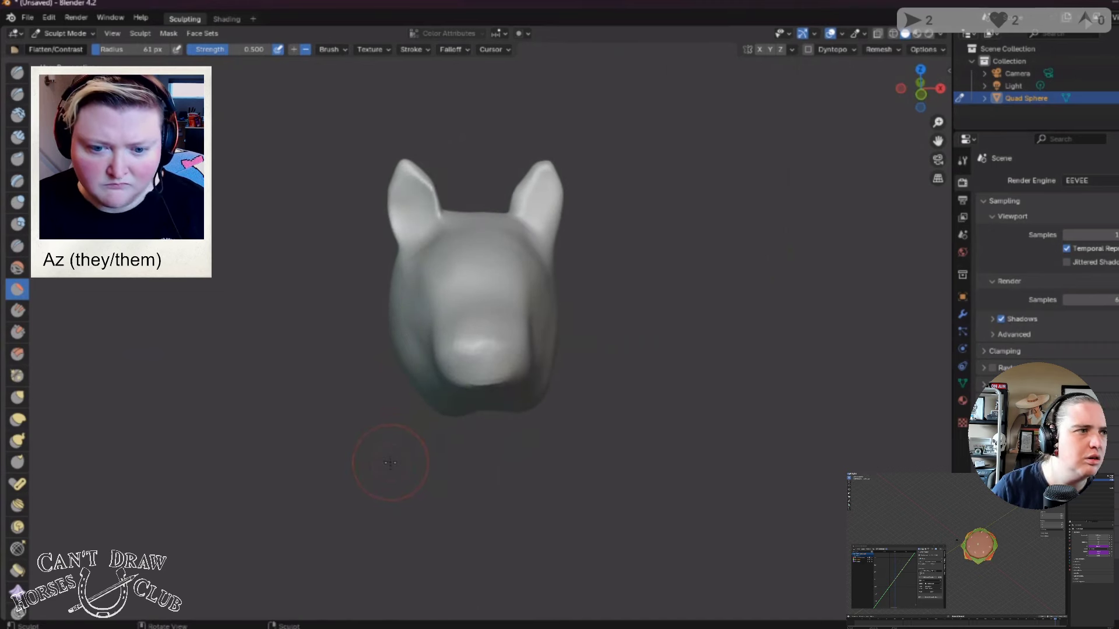
mouse_move(391, 463)
middle_down()
mouse_move(369, 456)
mouse_move(378, 389)
mouse_move(530, 430)
mouse_move(631, 425)
mouse_move(653, 545)
mouse_move(680, 432)
mouse_move(802, 430)
mouse_move(938, 461)
mouse_move(909, 460)
middle_up()
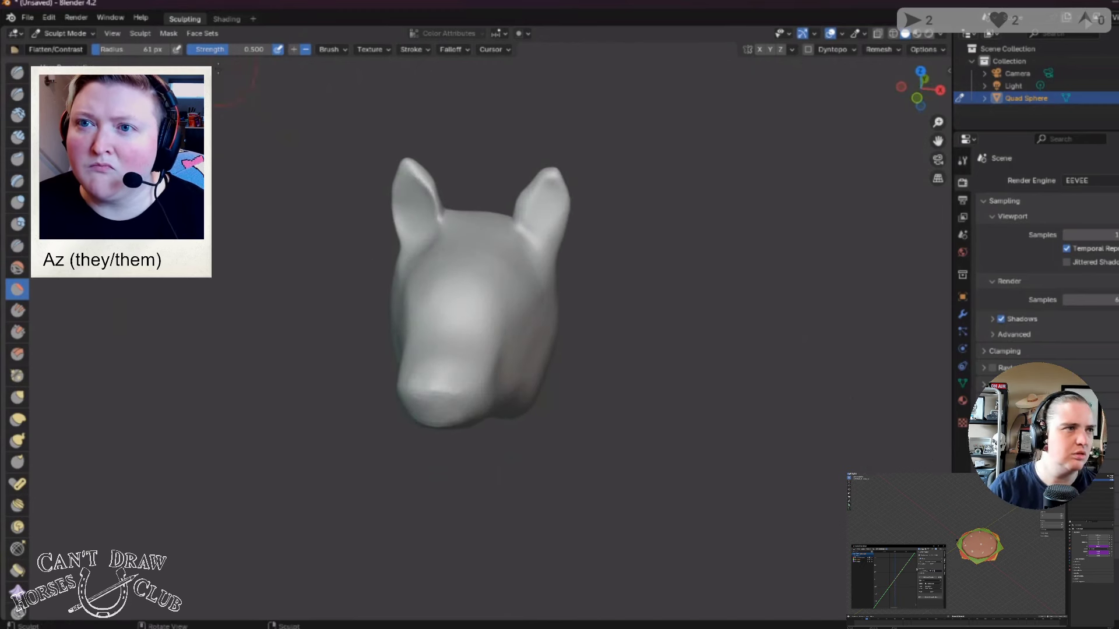
drag(106, 50, 104, 50)
scroll(530, 218, up, 8)
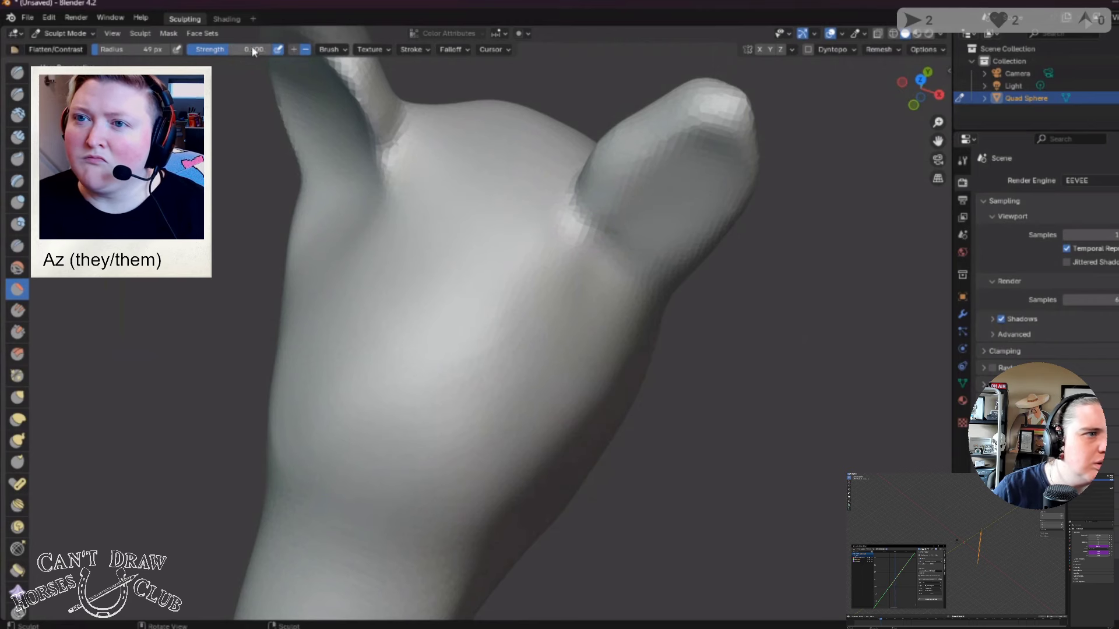
drag(238, 49, 242, 49)
middle_drag(659, 262, 619, 106)
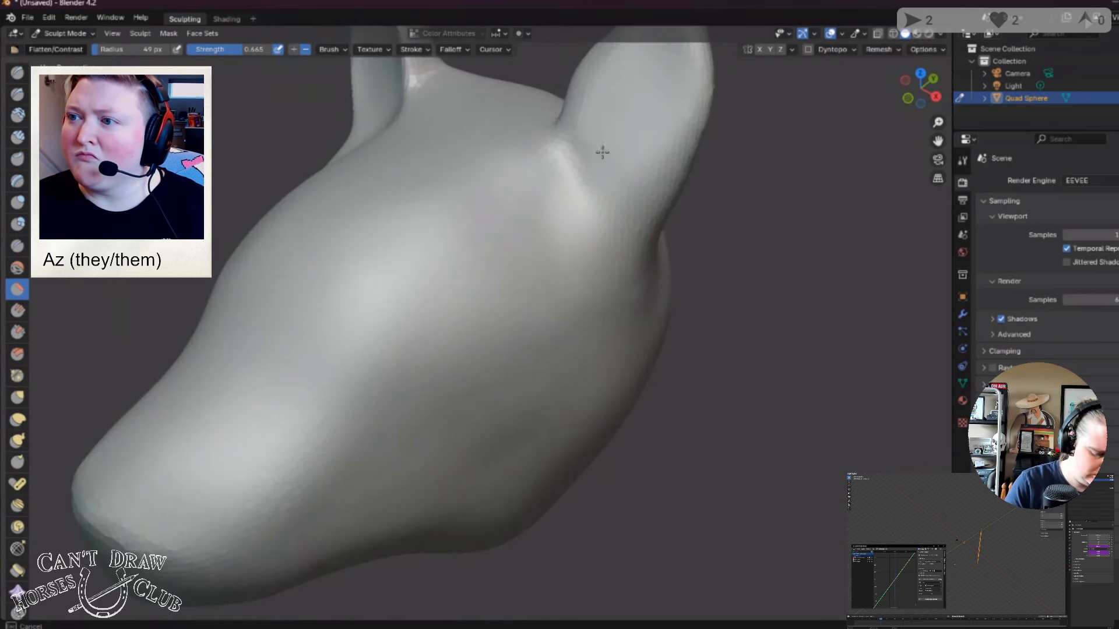
scroll(270, 116, down, 3)
drag(547, 235, 546, 237)
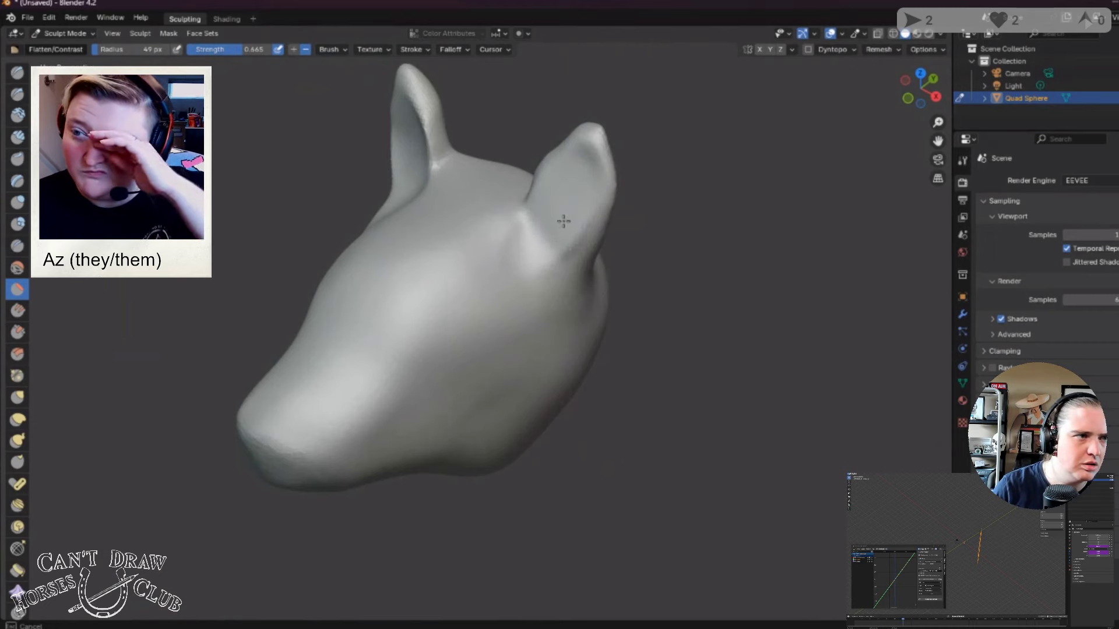
middle_drag(565, 214, 577, 172)
Step: Flatten the forehead and the side of the snout with the Flatten/Contrast brush
mouse_move(591, 265)
middle_down()
mouse_move(547, 263)
mouse_move(527, 275)
mouse_move(467, 236)
mouse_move(540, 343)
mouse_move(439, 325)
mouse_move(484, 314)
mouse_move(460, 268)
mouse_move(473, 346)
middle_up()
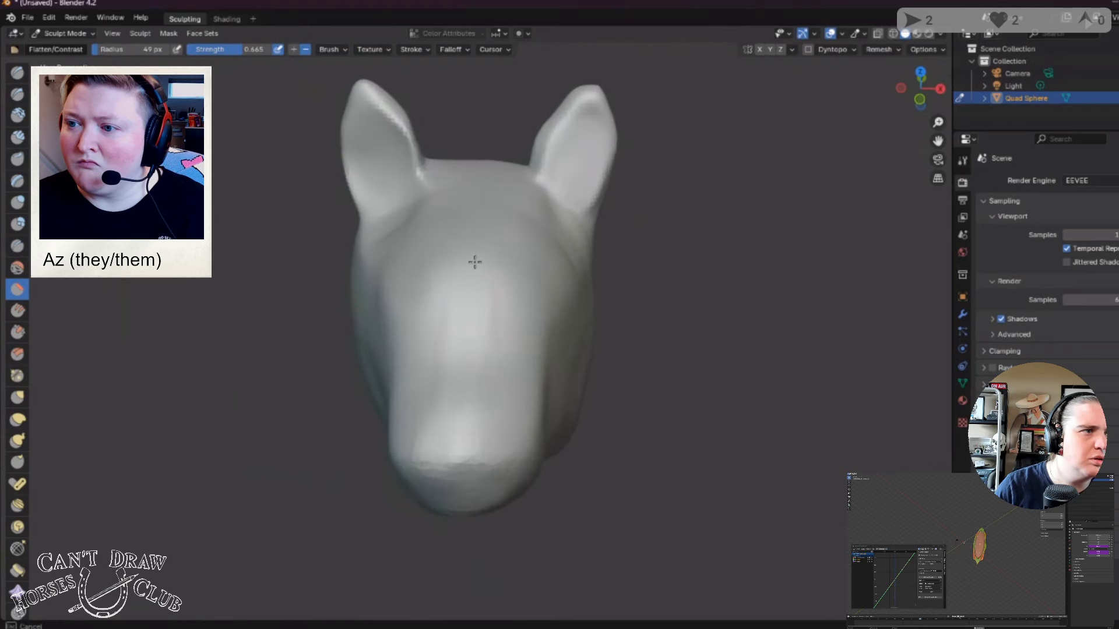
middle_drag(468, 206, 394, 369)
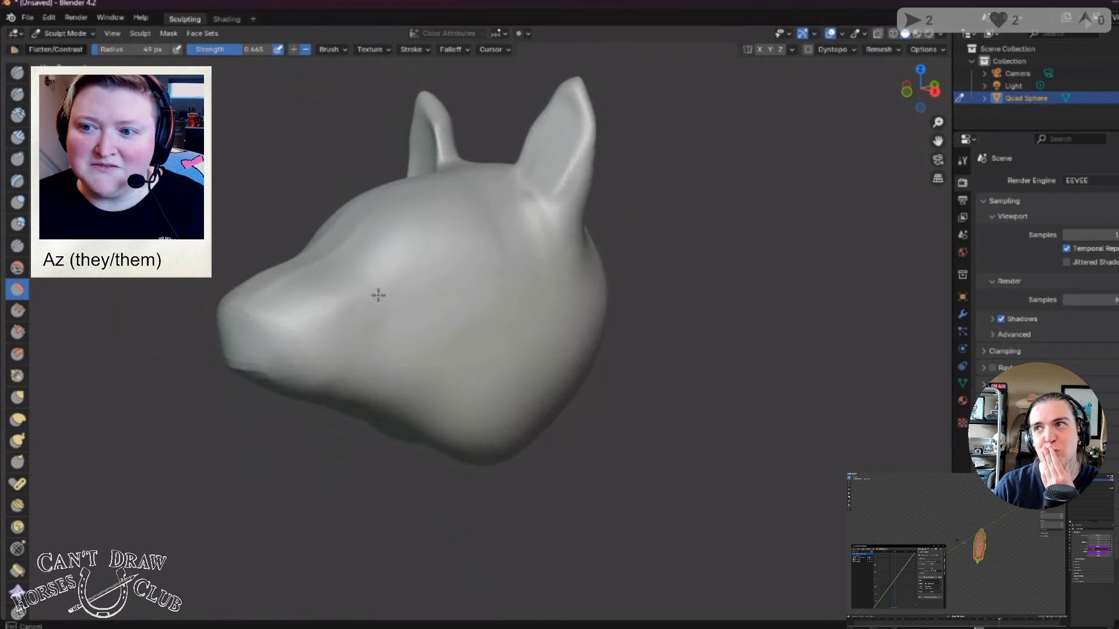
mouse_move(400, 327)
middle_down()
mouse_move(373, 327)
mouse_move(382, 317)
middle_up()
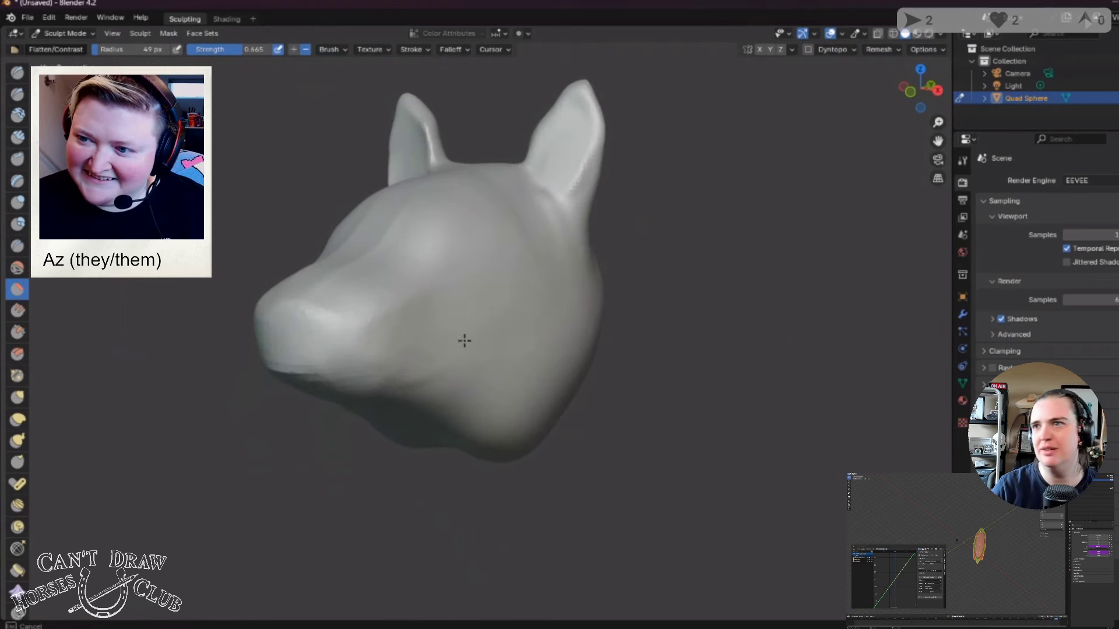
middle_drag(325, 341, 578, 345)
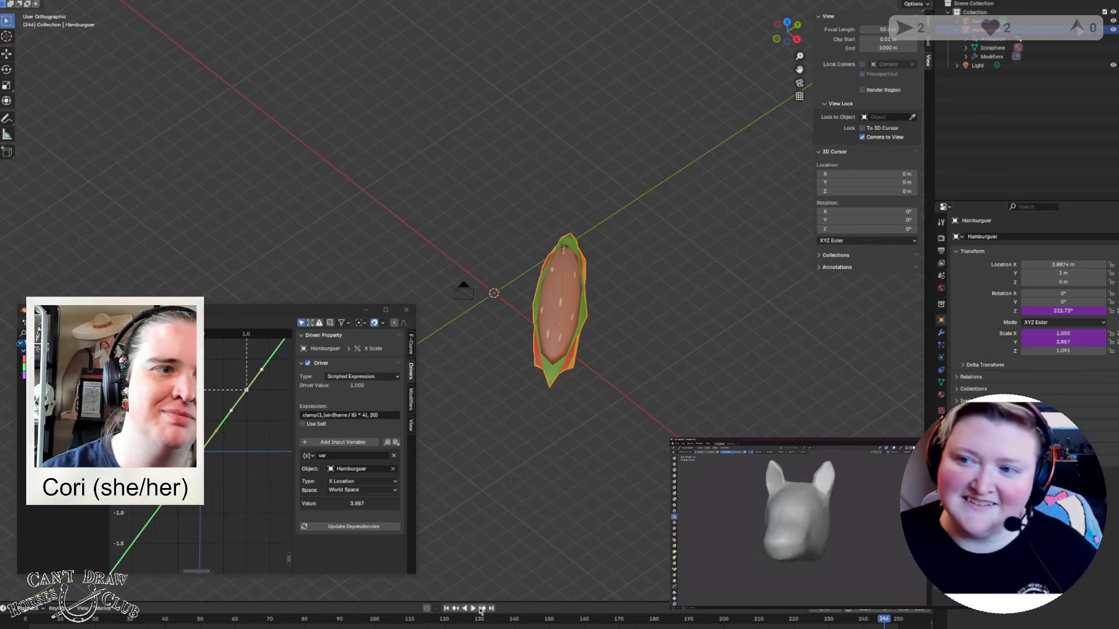
Step: In the hamburger scene, stop the playback and set the sine multiplier in the X Scale driver expression to 8
click(481, 610)
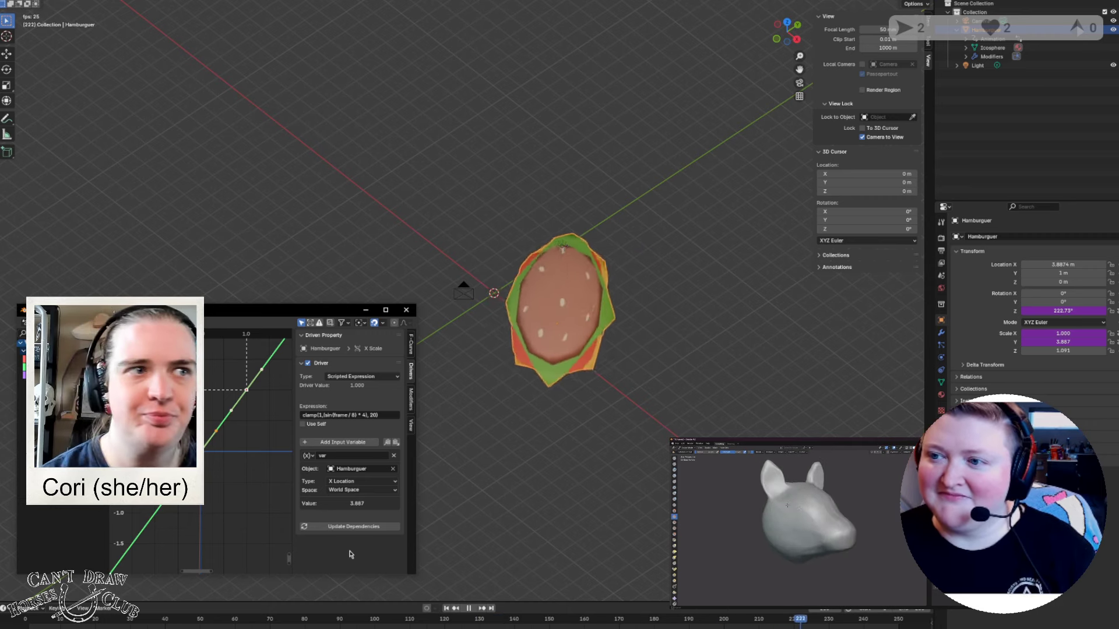
click(468, 608)
click(366, 415)
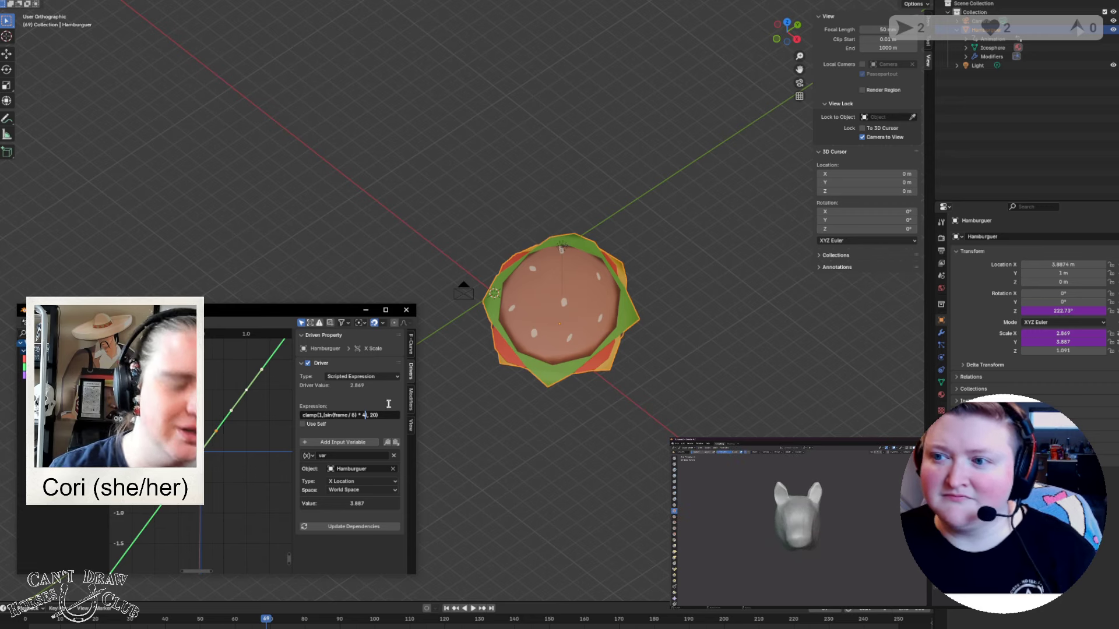
text(8)
key(Return)
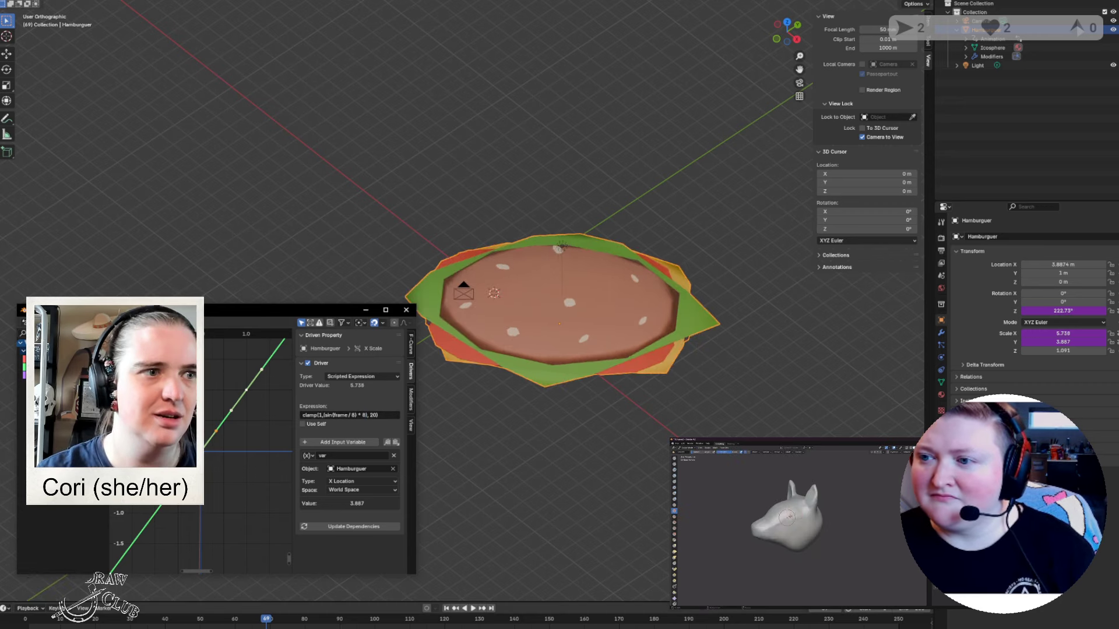
Step: Play the hamburger animation to check the stretching, and update the driver's dependencies
click(472, 609)
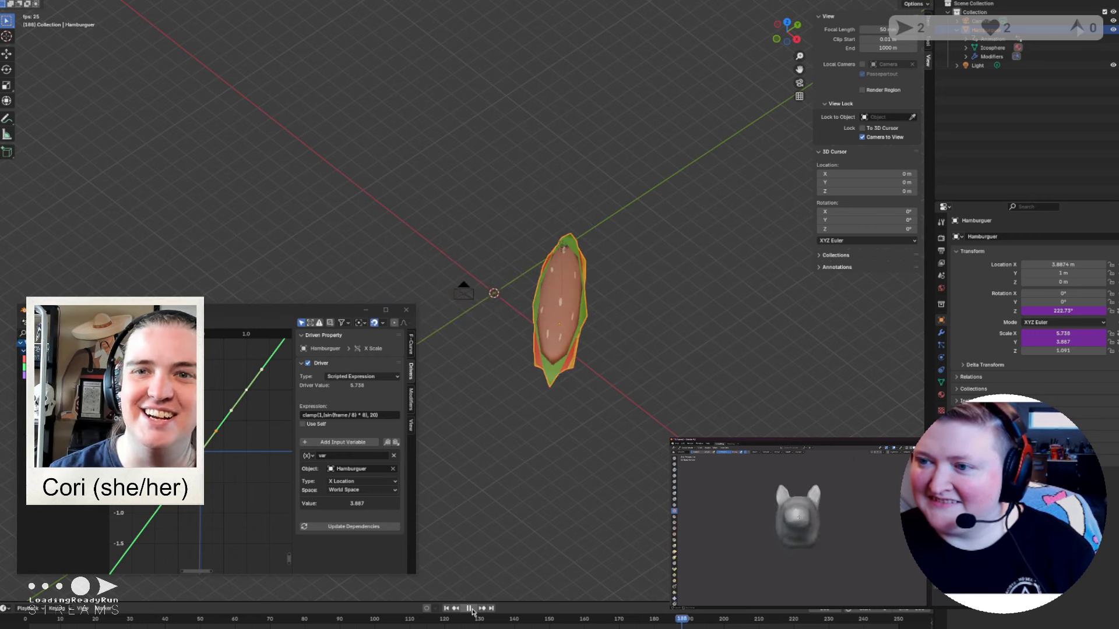
click(471, 608)
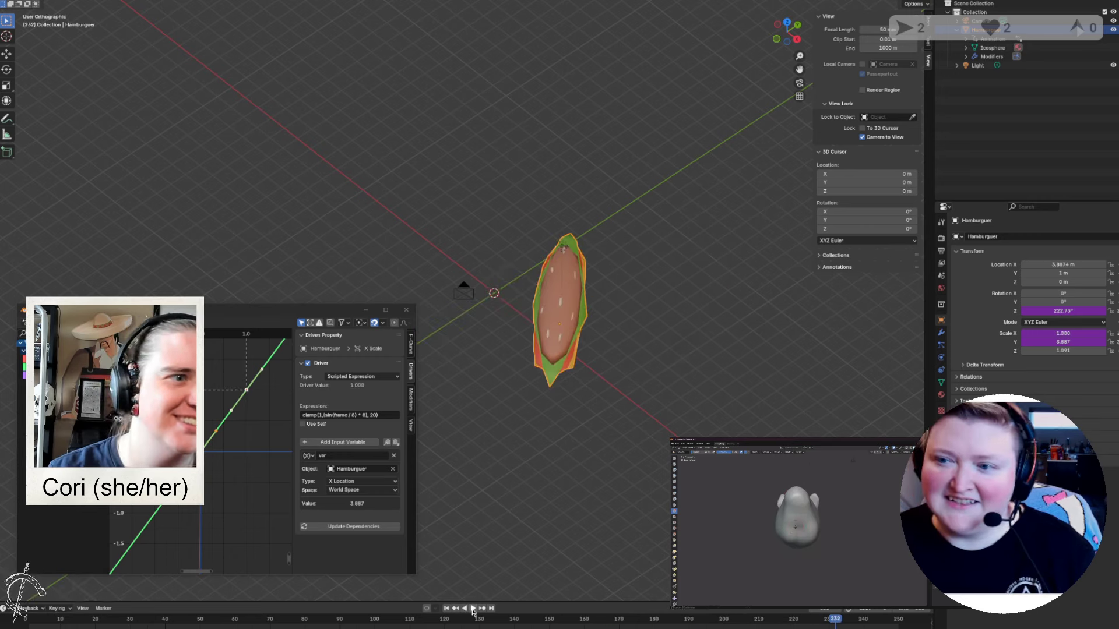
click(349, 526)
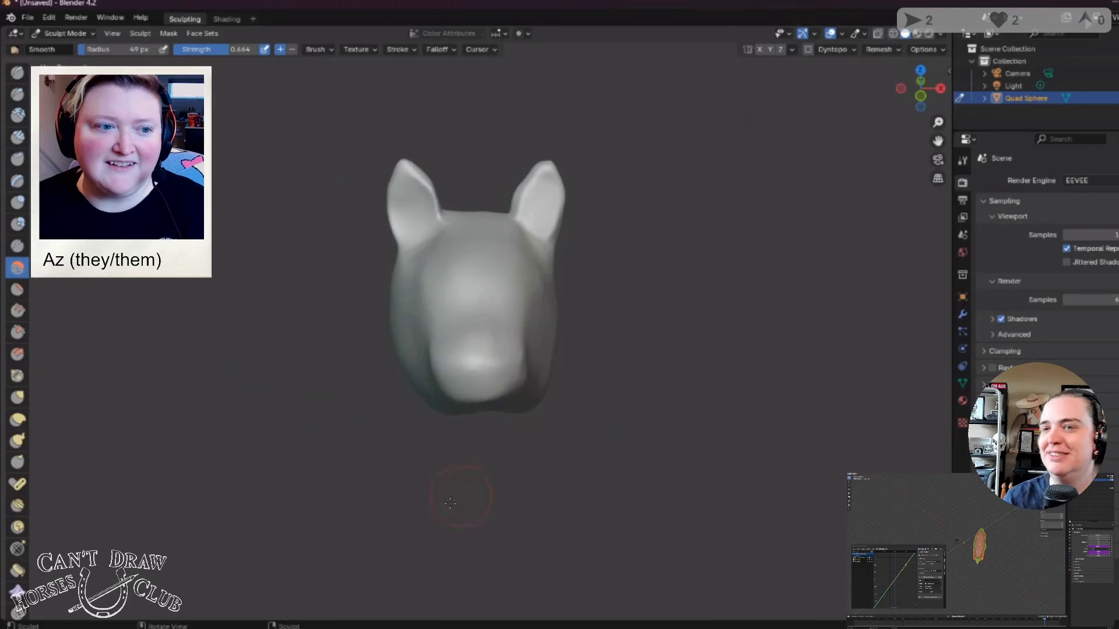
Step: In the head sculpt, scrape the side of the head below the first ear with the Scrape/Peaks brush at a 122 px radius
middle_drag(324, 367, 370, 361)
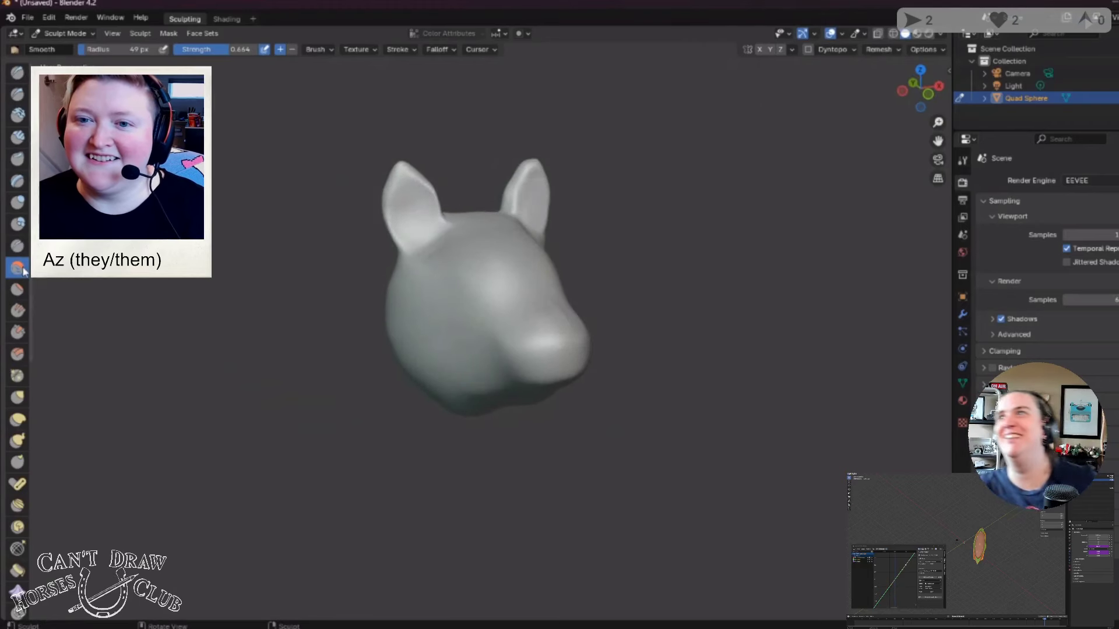
click(18, 331)
middle_drag(373, 315, 442, 303)
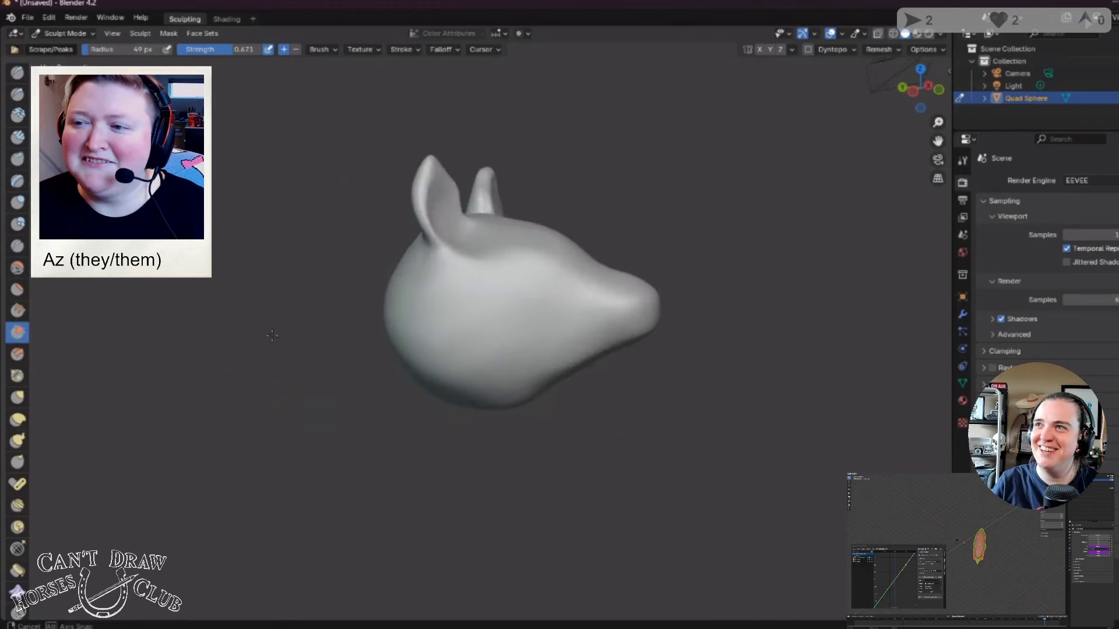
drag(138, 53, 149, 53)
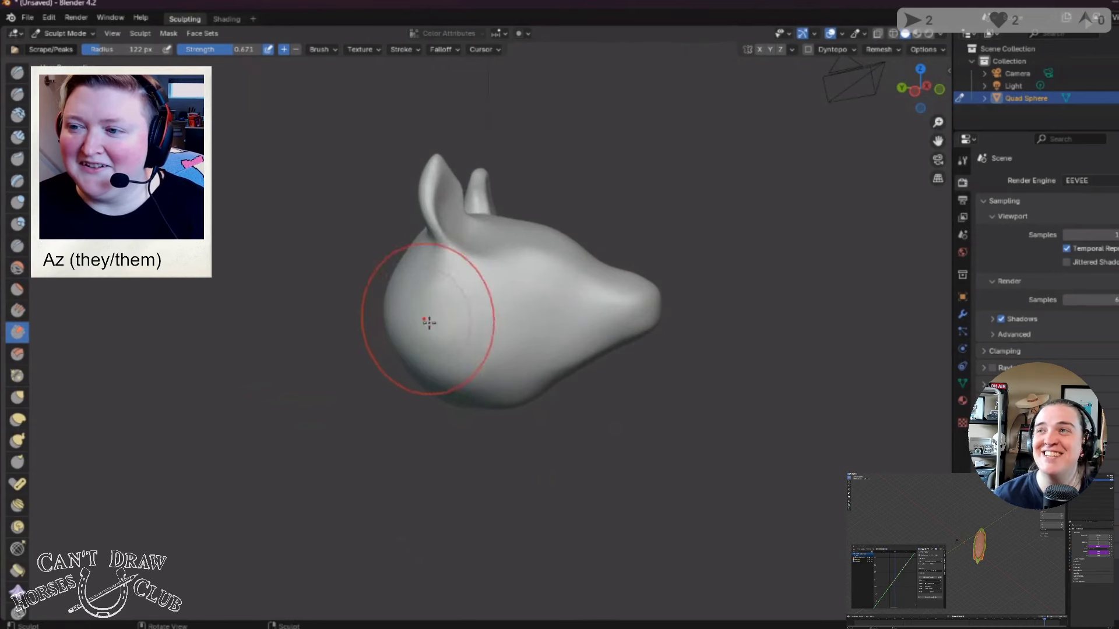
drag(454, 318, 450, 327)
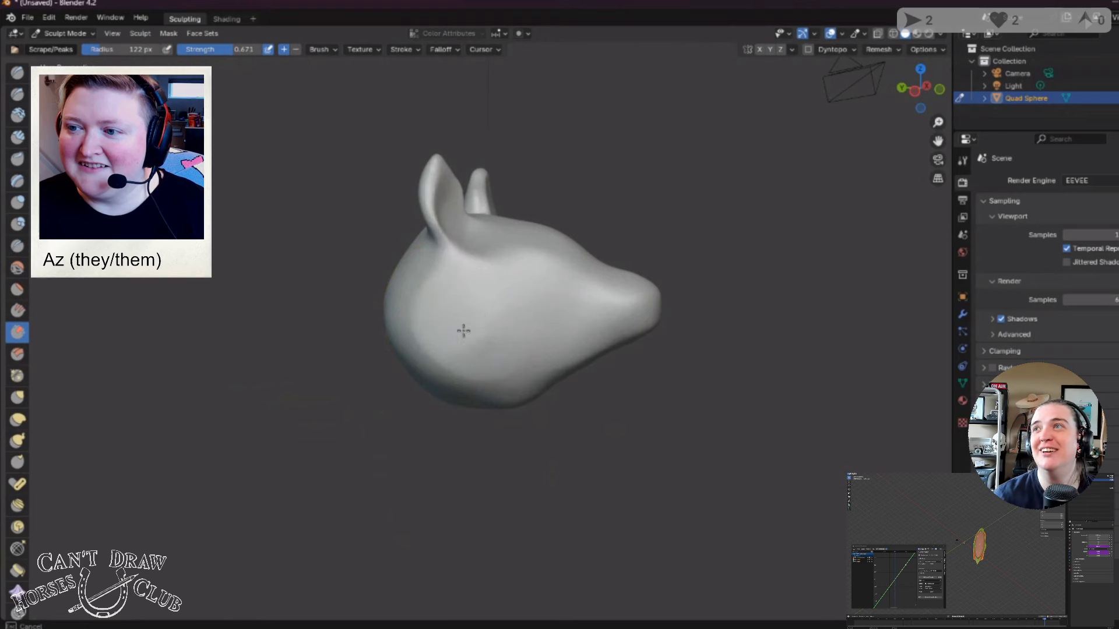
middle_drag(441, 314, 353, 365)
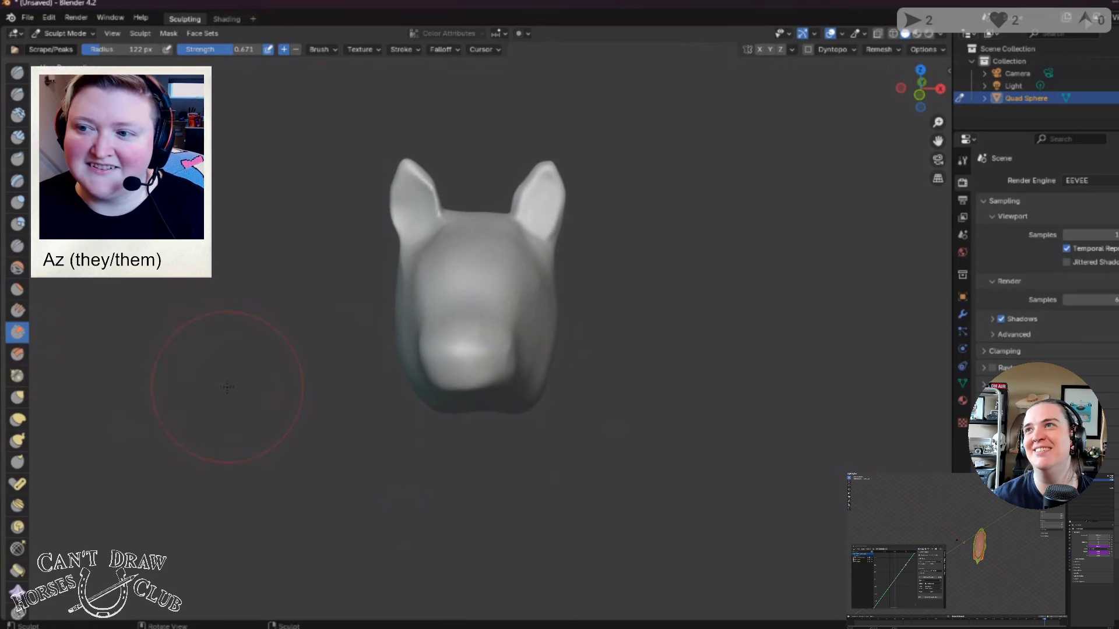
Step: Scrape the brow and the sides of the face below the ears with the Multi-plane Scrape brush at an 87 px radius
click(17, 354)
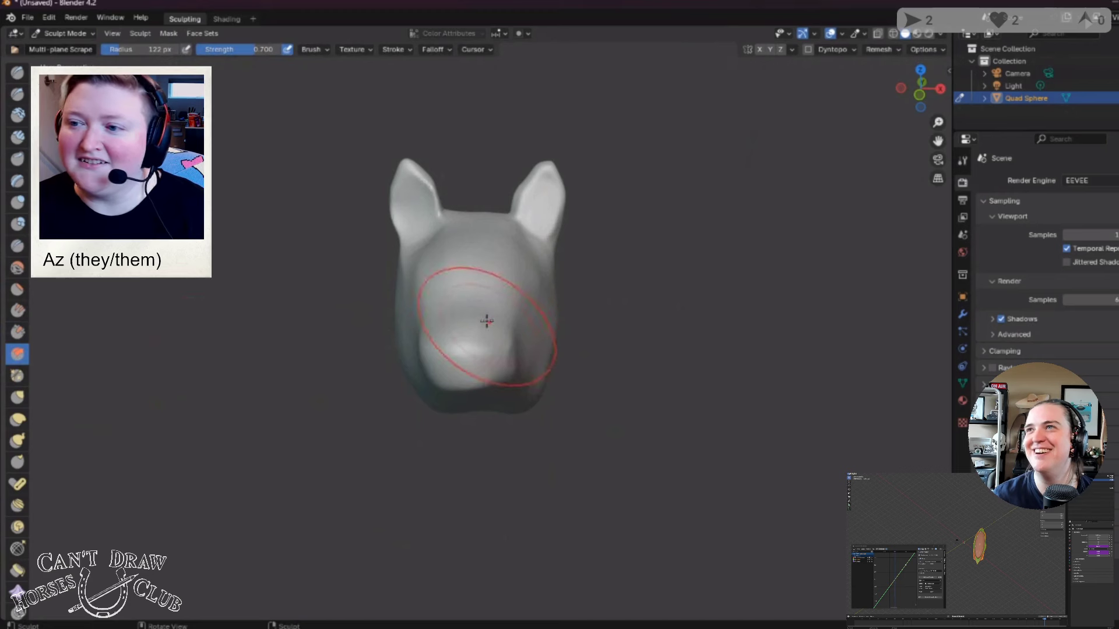
drag(115, 49, 113, 49)
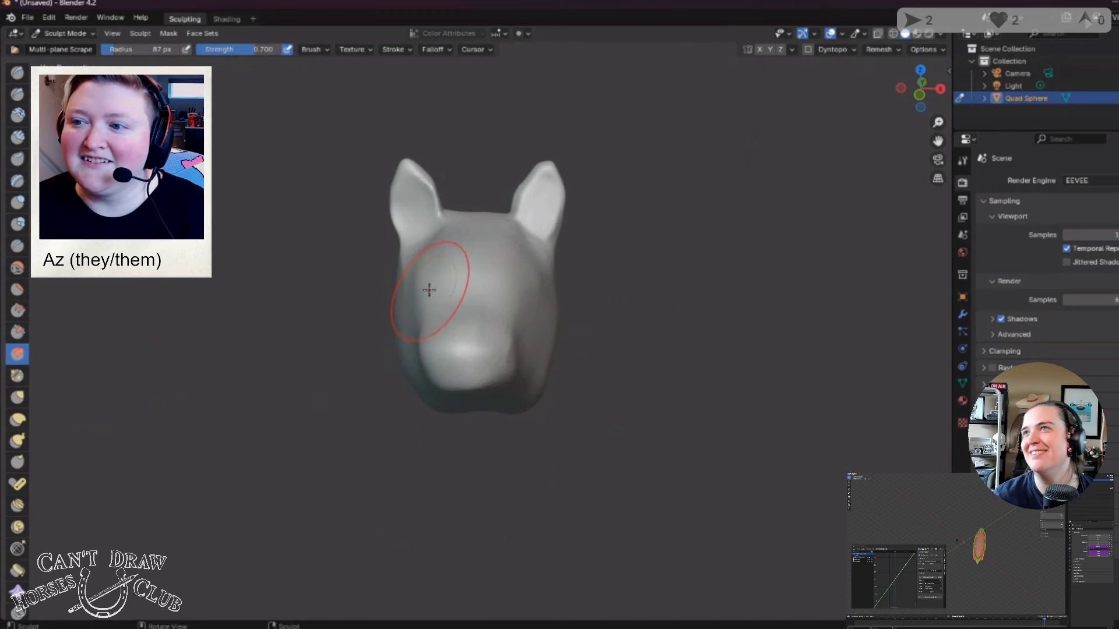
drag(460, 308, 450, 299)
middle_drag(656, 472, 619, 425)
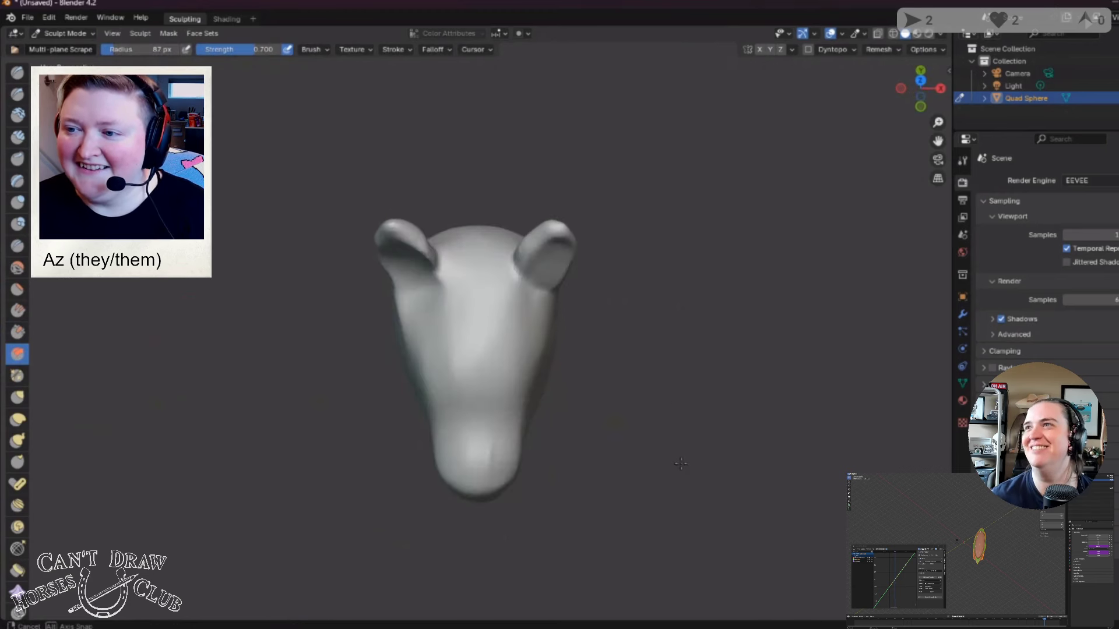
mouse_move(434, 300)
mouse_down()
mouse_move(413, 287)
mouse_move(442, 303)
mouse_up()
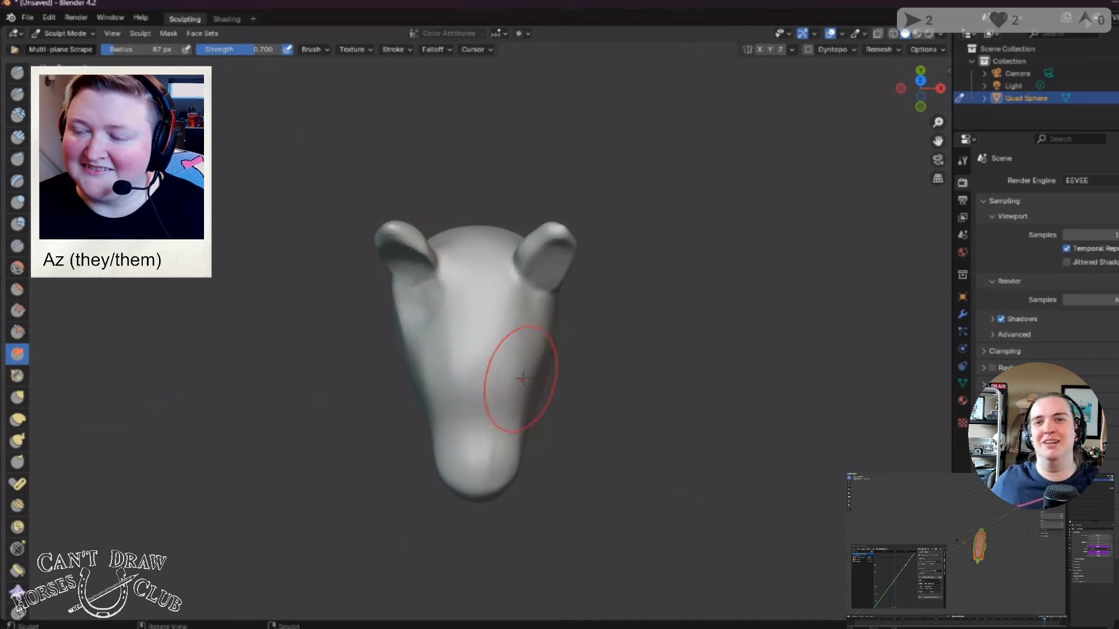
mouse_move(520, 379)
middle_down()
mouse_move(517, 338)
mouse_move(541, 299)
middle_up()
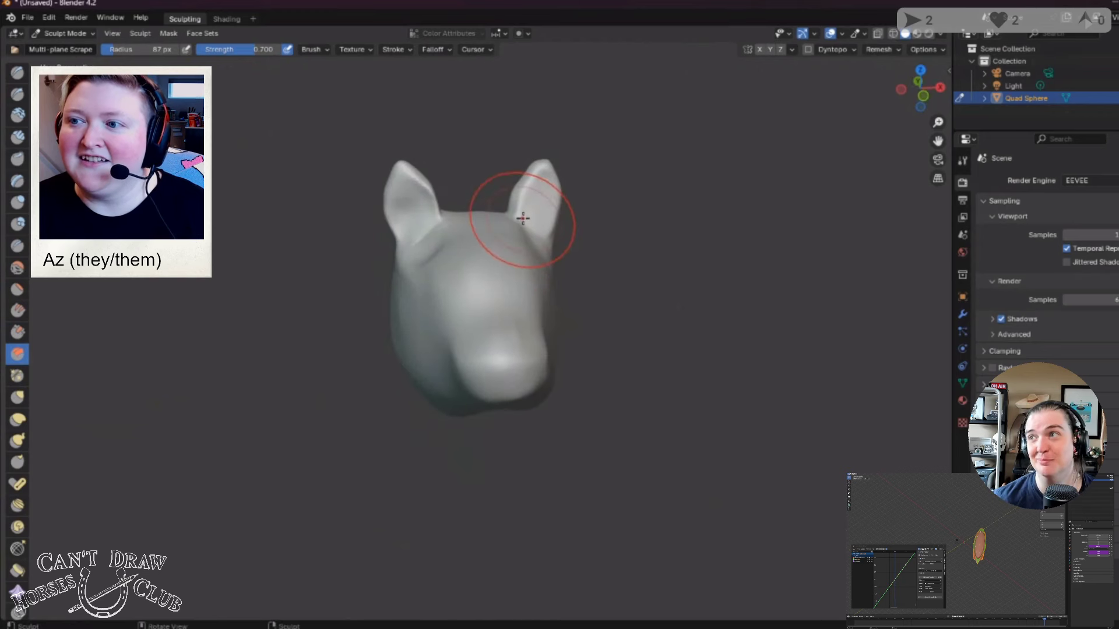
drag(523, 218, 537, 236)
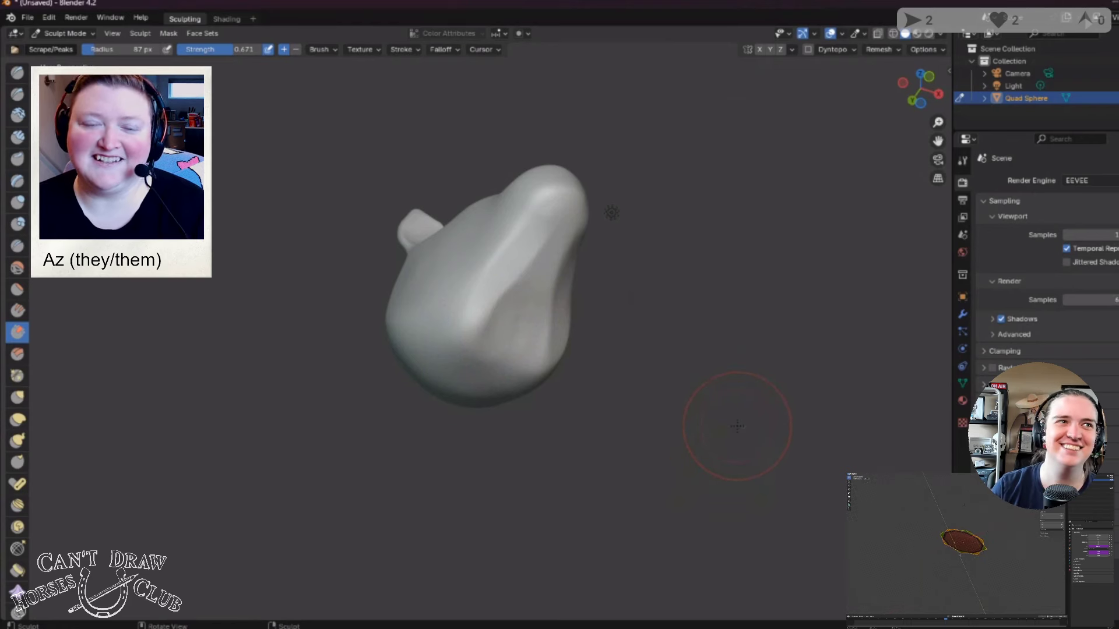
Step: Smooth down both sides of the head behind the jaw with the Scrape/Peaks brush at an 87 px radius
mouse_move(724, 399)
middle_down()
mouse_move(625, 438)
mouse_move(391, 347)
middle_up()
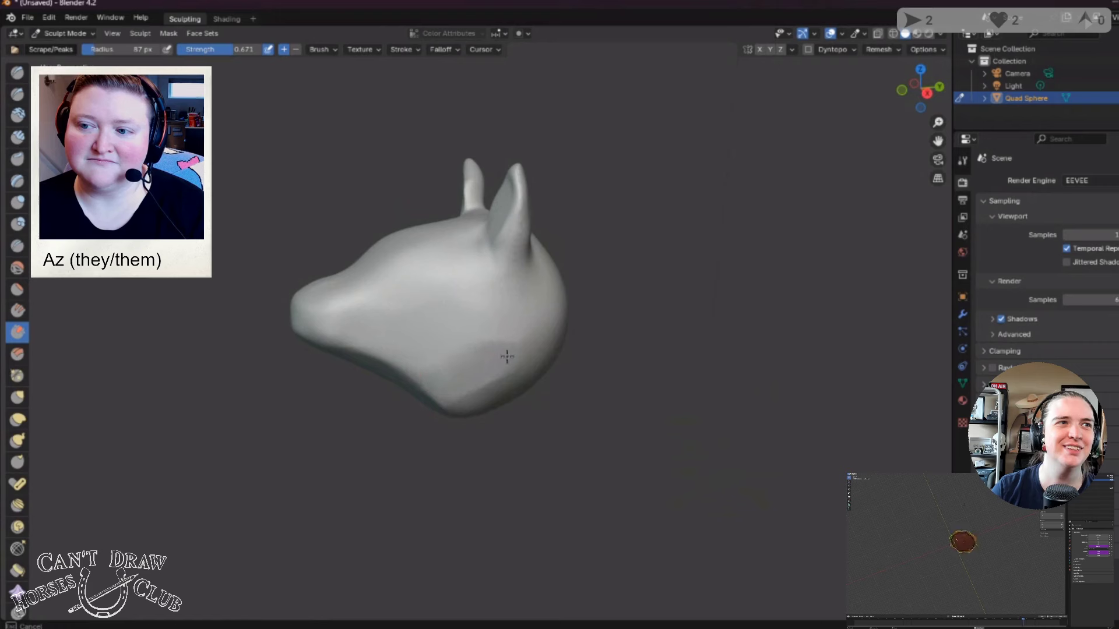
middle_drag(467, 375, 430, 312)
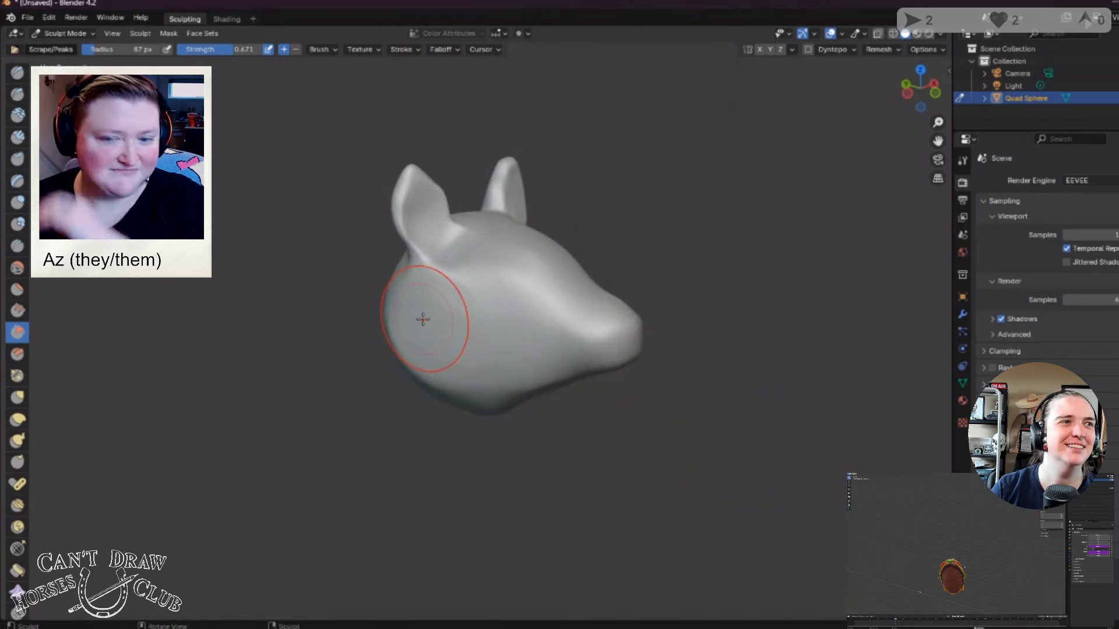
middle_drag(412, 349, 269, 338)
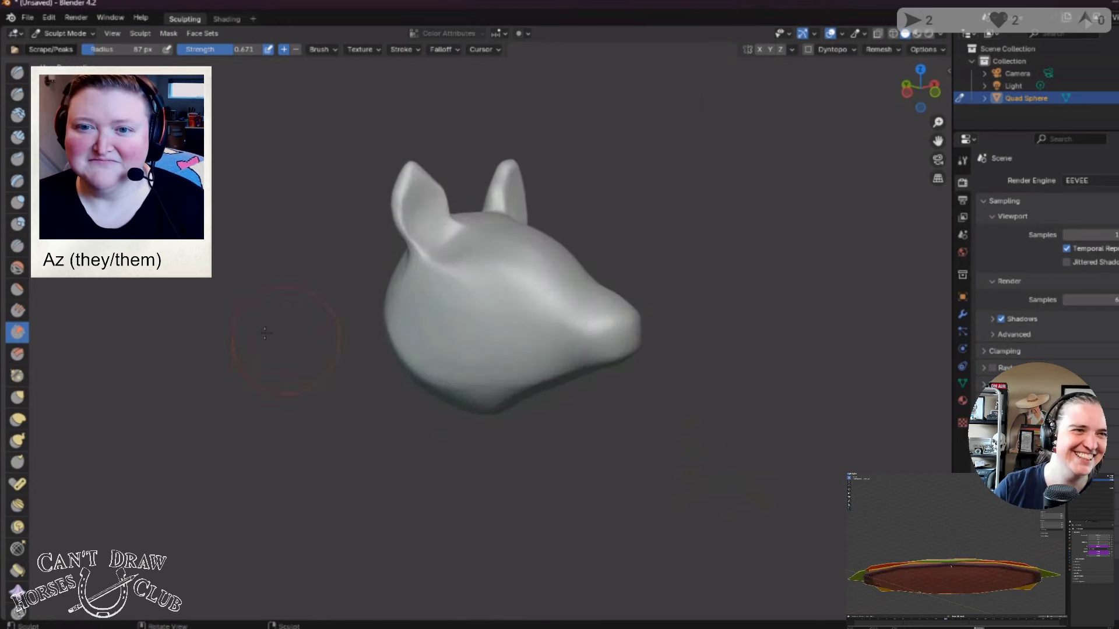
Step: Puff out the cheeks on both sides of the head with the Inflate/Deflate brush at an 87 px radius and 0.500 strength
click(17, 202)
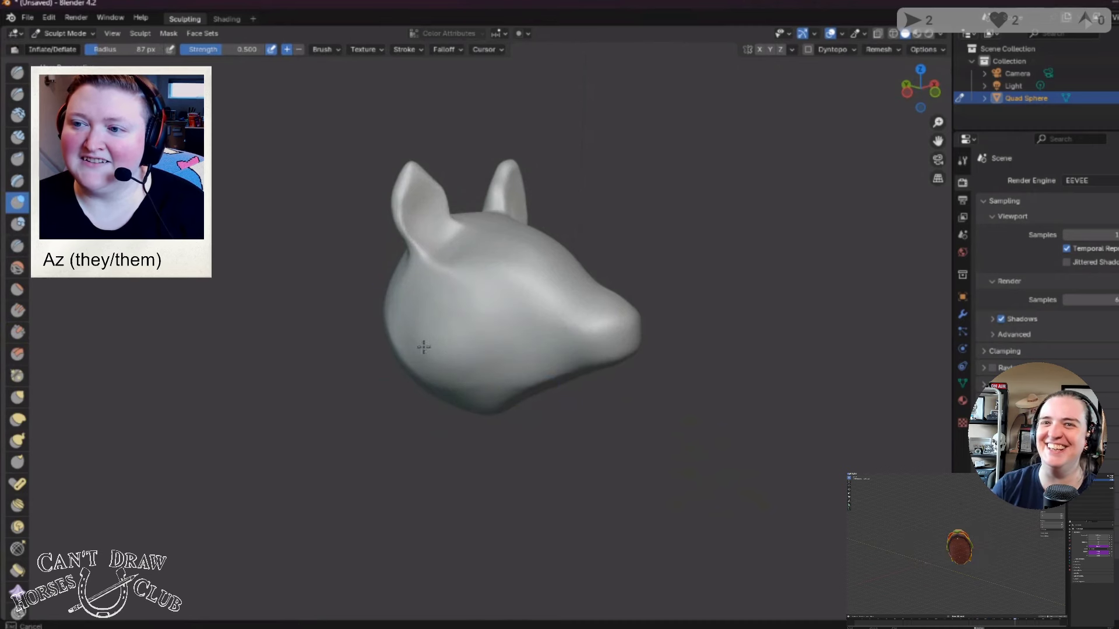
middle_drag(425, 345, 473, 347)
middle_drag(537, 325, 409, 296)
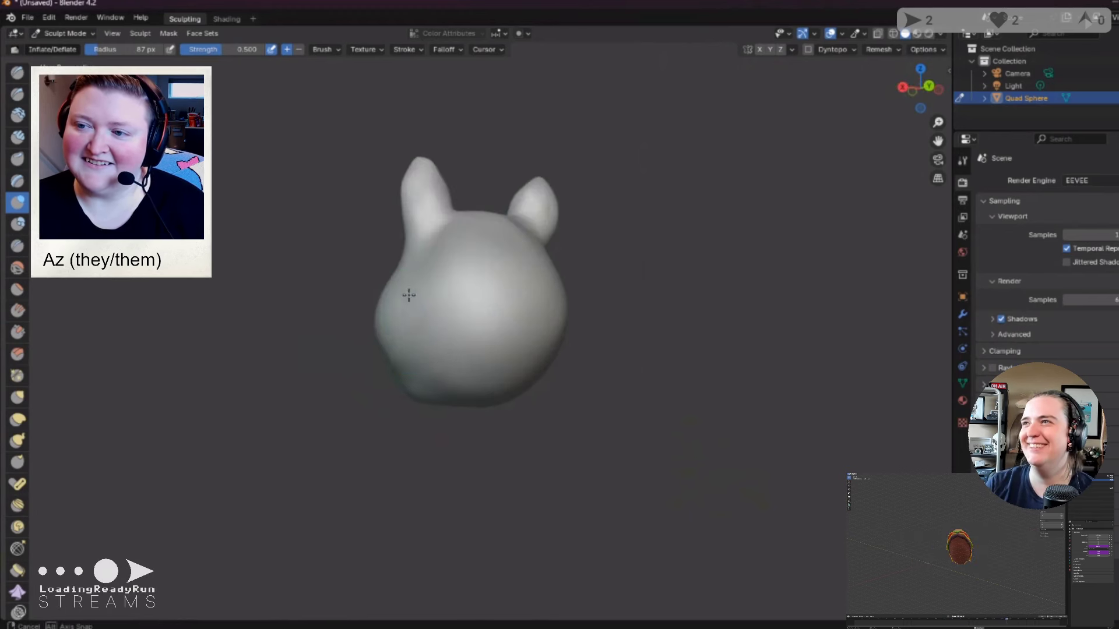
middle_drag(391, 340, 609, 384)
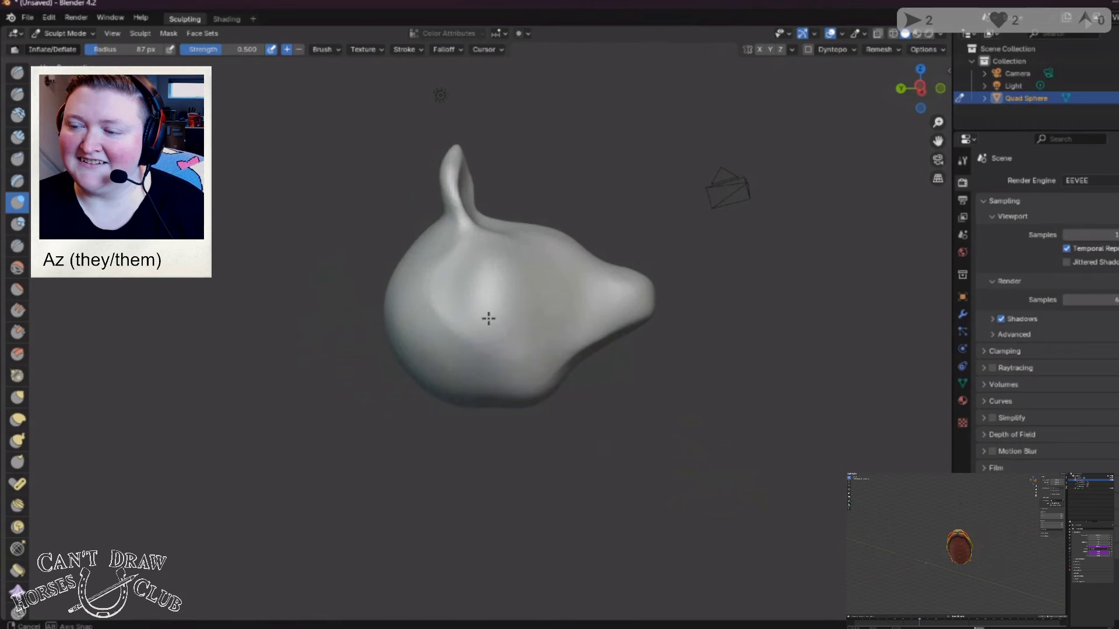
mouse_move(487, 317)
middle_down()
mouse_move(454, 372)
mouse_move(432, 339)
middle_up()
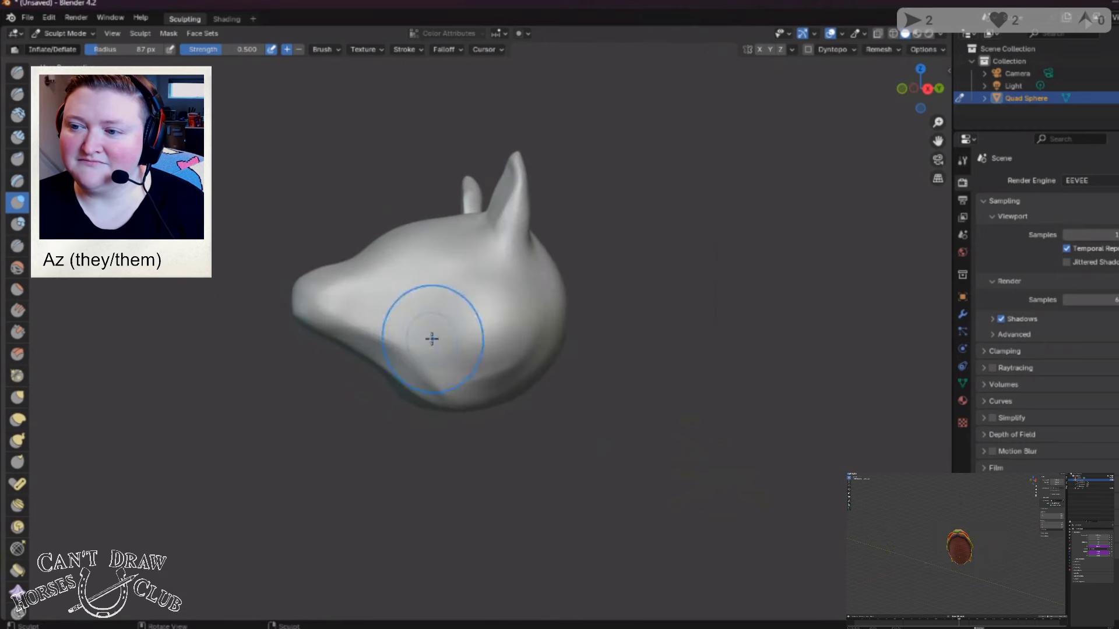
middle_drag(510, 327, 618, 344)
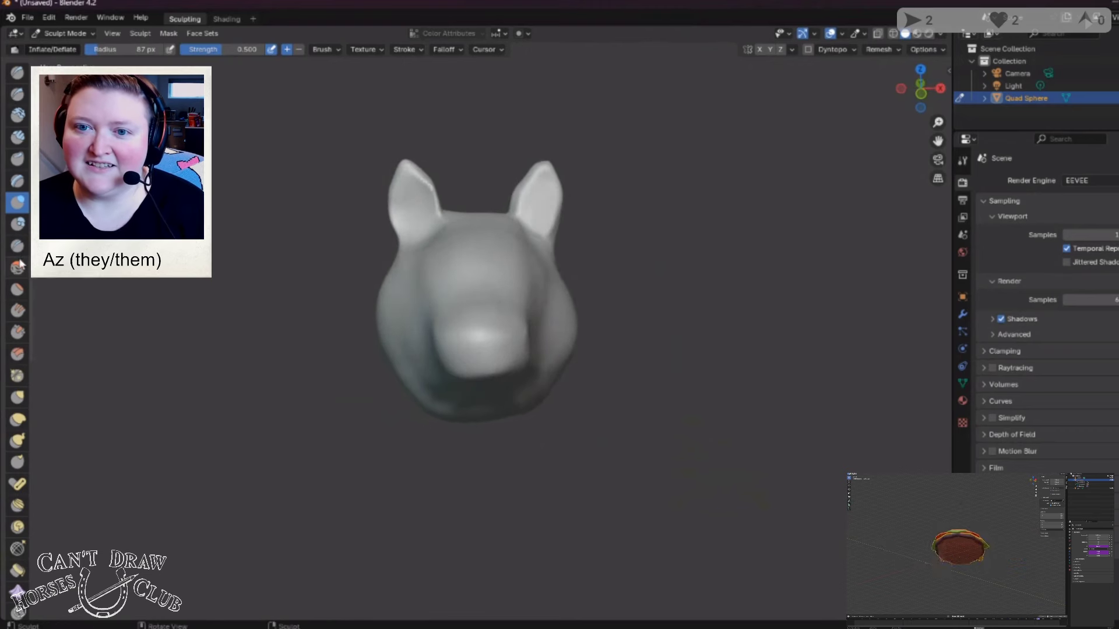
Step: Flatten the underside of the jaw with the Flatten/Contrast brush, reducing its radius to 75 px
click(17, 289)
middle_drag(187, 374, 208, 290)
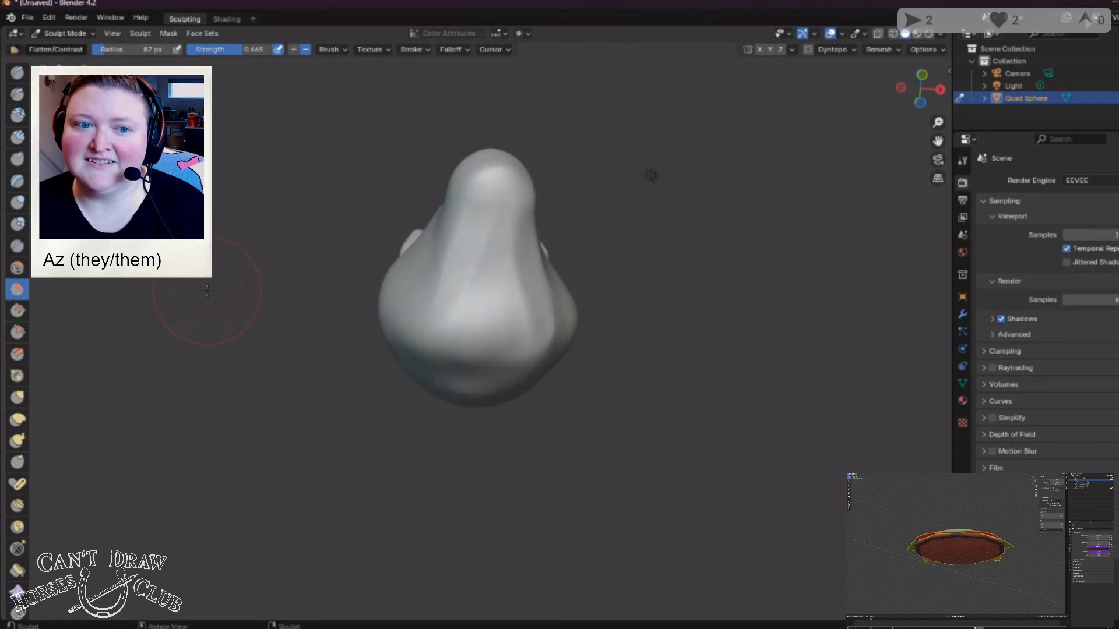
middle_drag(489, 292, 497, 283)
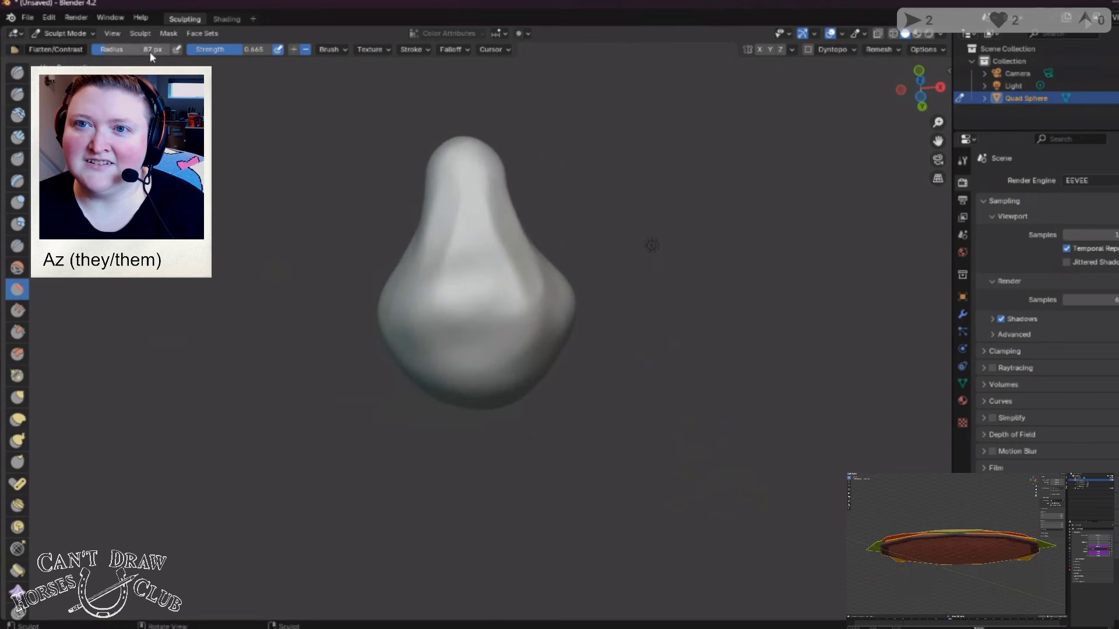
drag(152, 51, 147, 51)
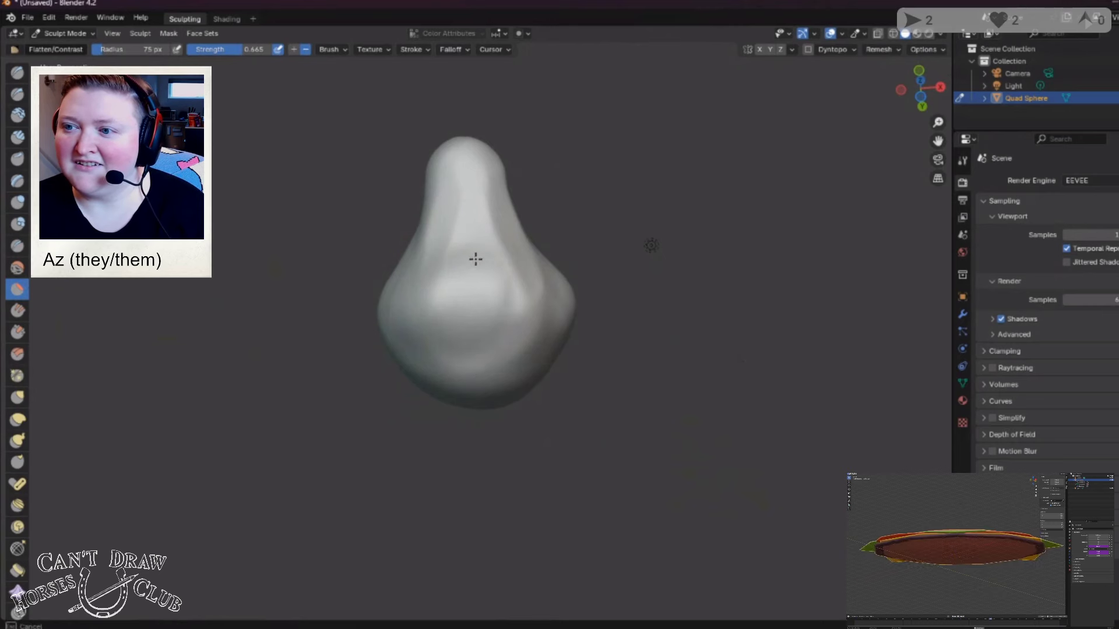
mouse_move(442, 349)
mouse_down()
mouse_move(482, 309)
mouse_move(469, 310)
mouse_up()
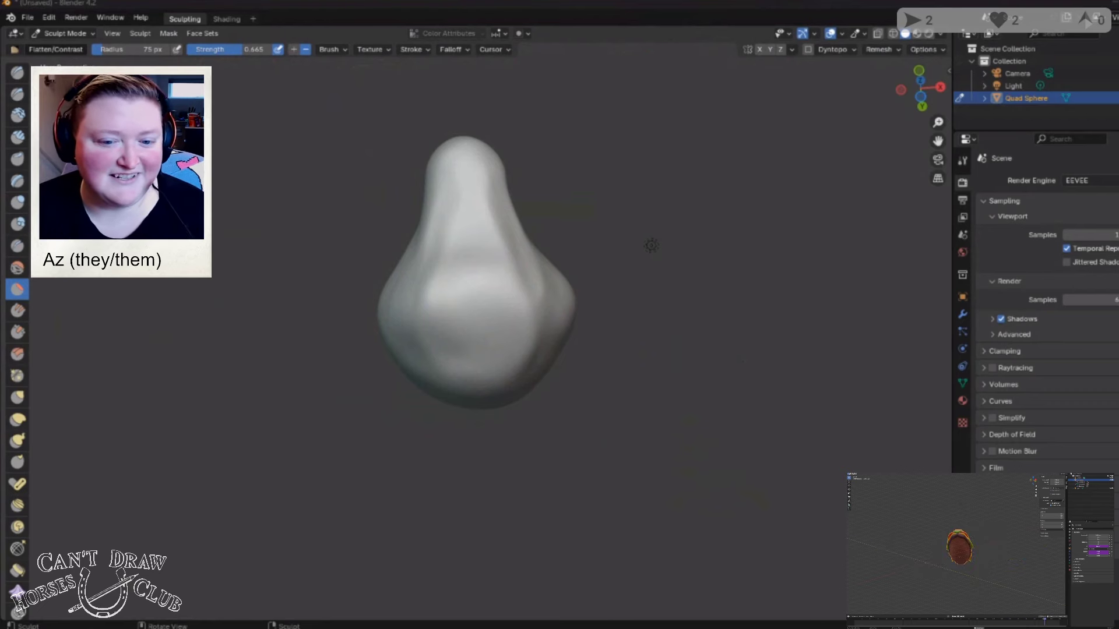
Step: Flatten the inflated cheek below the ear with the Flatten/Contrast brush at a 75 px radius
mouse_move(637, 292)
middle_down()
mouse_move(480, 305)
mouse_move(420, 295)
middle_up()
mouse_move(419, 295)
mouse_down()
mouse_move(438, 325)
mouse_move(413, 329)
mouse_up()
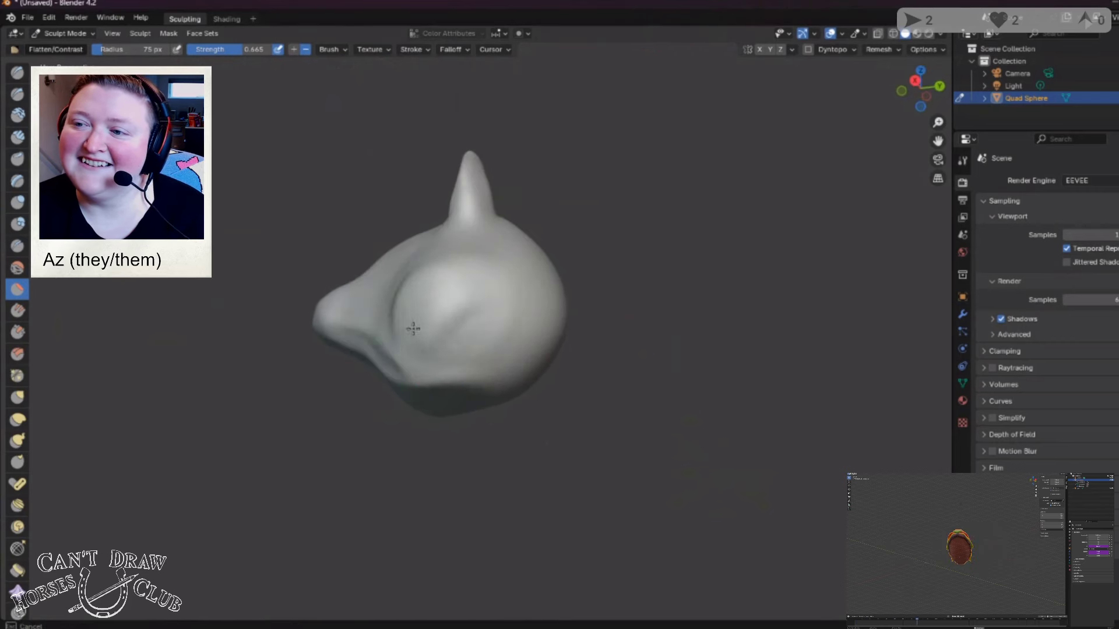
mouse_move(454, 312)
middle_down()
mouse_move(541, 362)
mouse_move(417, 314)
mouse_move(454, 344)
mouse_move(487, 288)
mouse_move(619, 309)
mouse_move(639, 389)
mouse_move(475, 362)
middle_up()
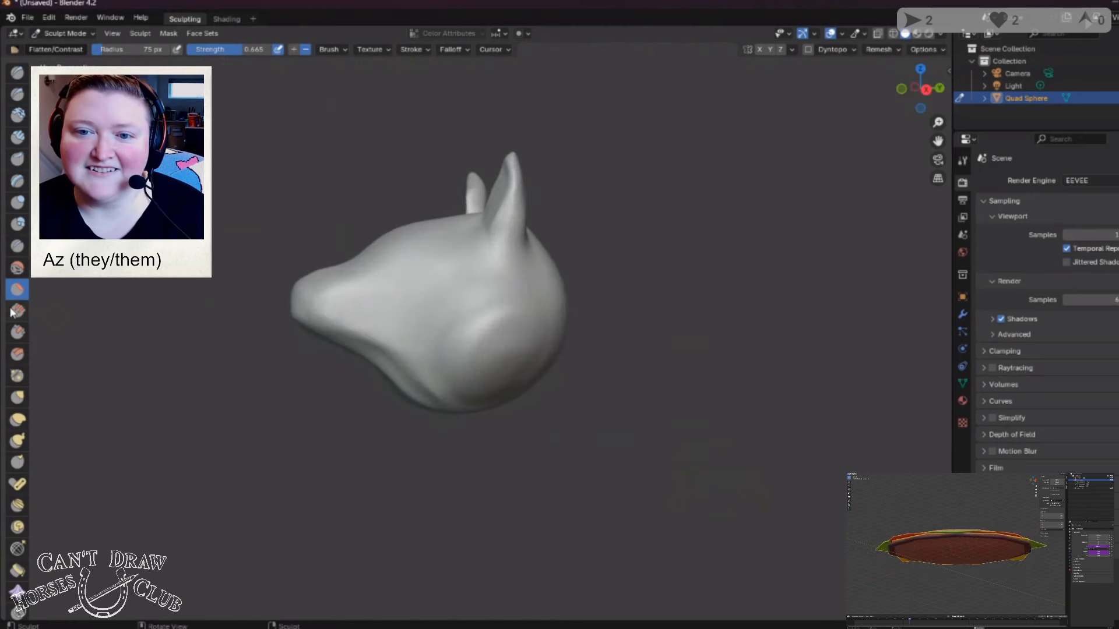
Step: Scrape the flattened cheek into a broad plane with the Scrape/Peaks brush enlarged to a 149 px radius
click(17, 333)
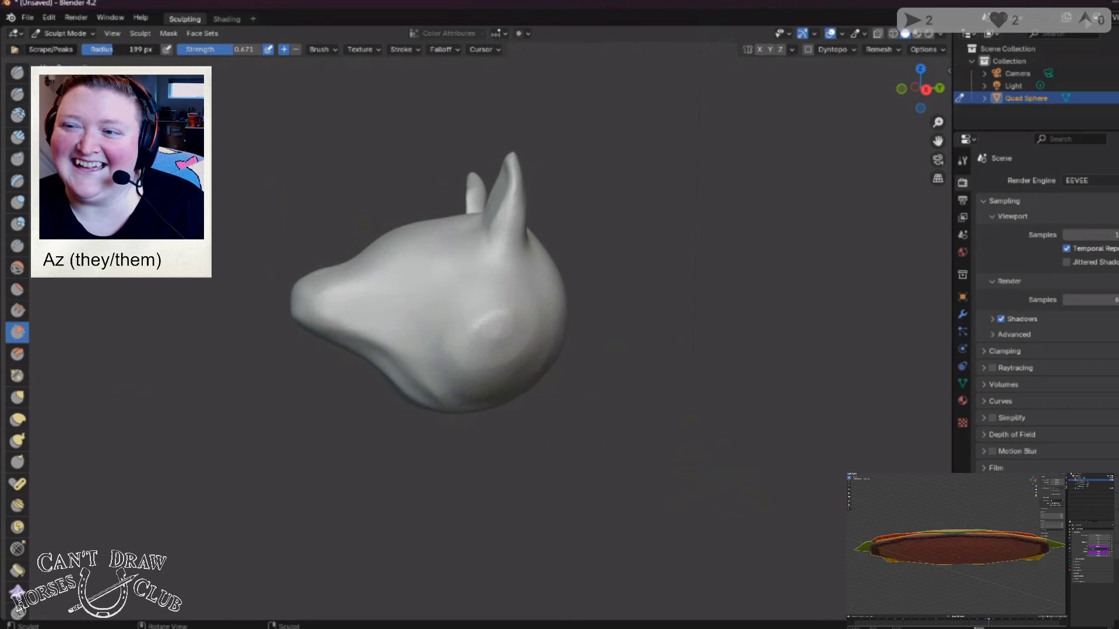
key(f)
click(577, 332)
drag(133, 56, 124, 56)
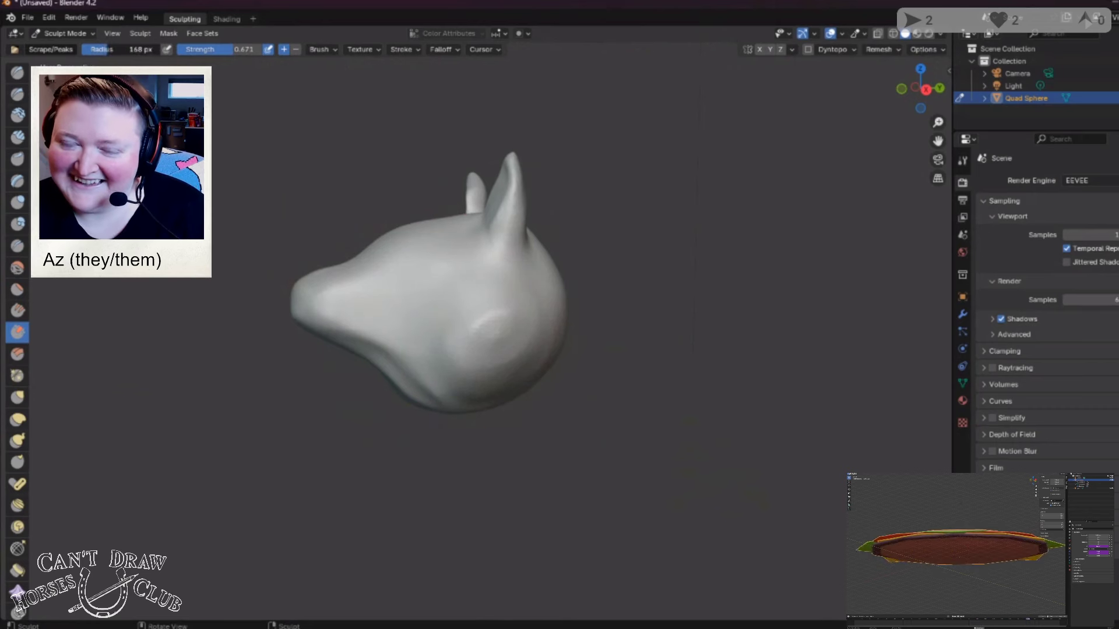
middle_drag(475, 350, 433, 310)
mouse_move(434, 311)
mouse_down()
mouse_move(445, 282)
mouse_move(495, 312)
mouse_move(457, 357)
mouse_up()
middle_drag(446, 321, 590, 356)
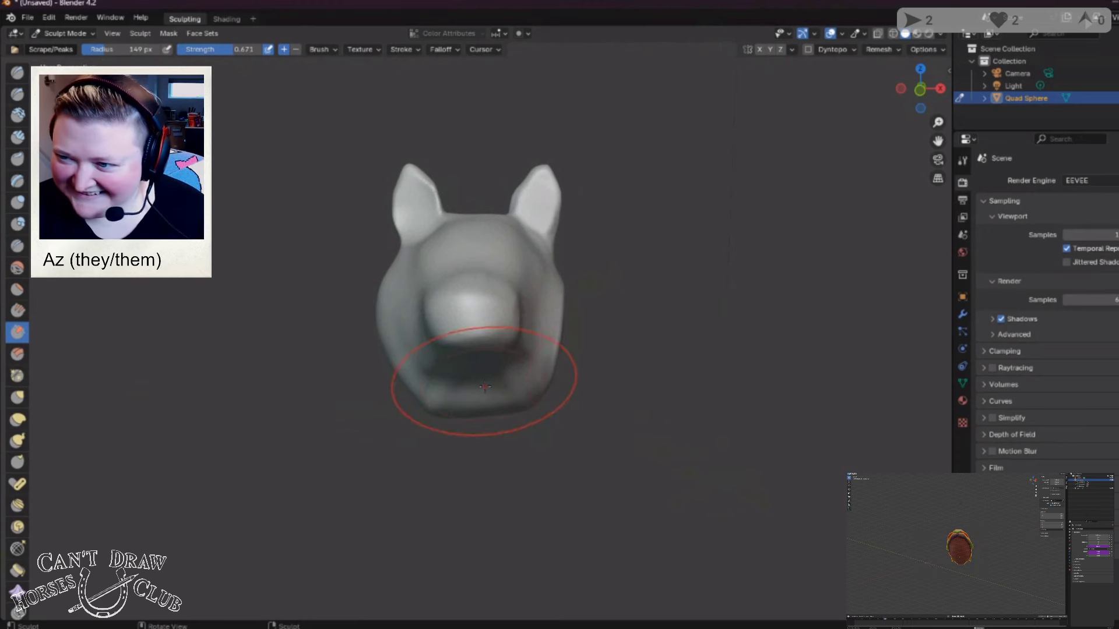
Step: Scrape the chin and plane down the opposite cheek with the Scrape/Peaks brush at a 149 px radius
mouse_move(484, 387)
middle_down()
mouse_move(512, 342)
mouse_move(481, 364)
middle_up()
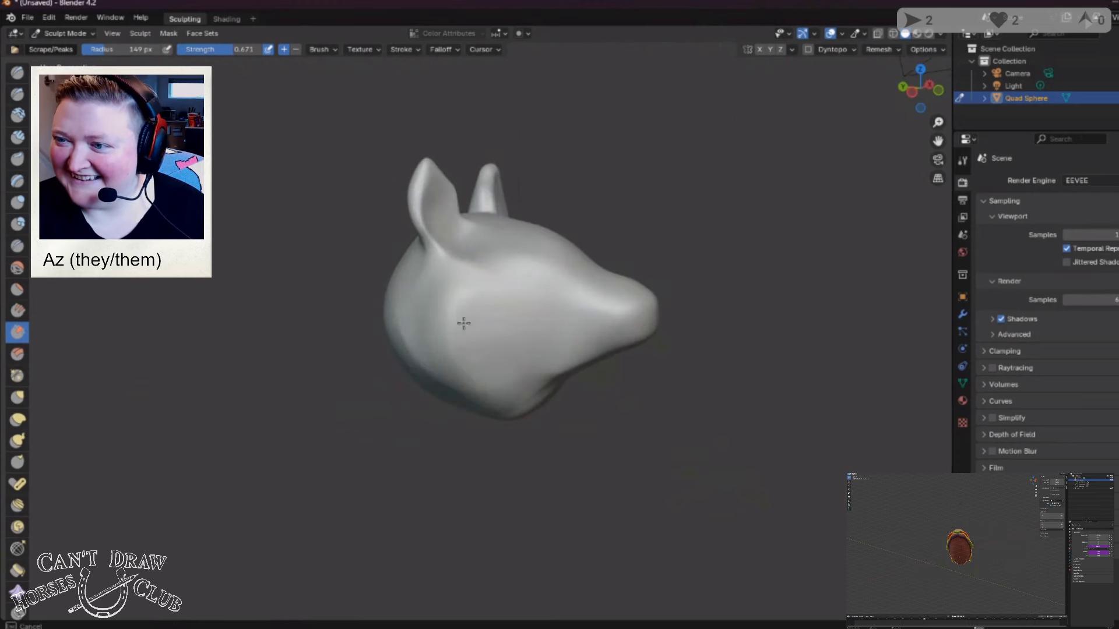
mouse_move(464, 323)
middle_down()
mouse_move(517, 333)
mouse_move(433, 354)
mouse_move(539, 347)
middle_up()
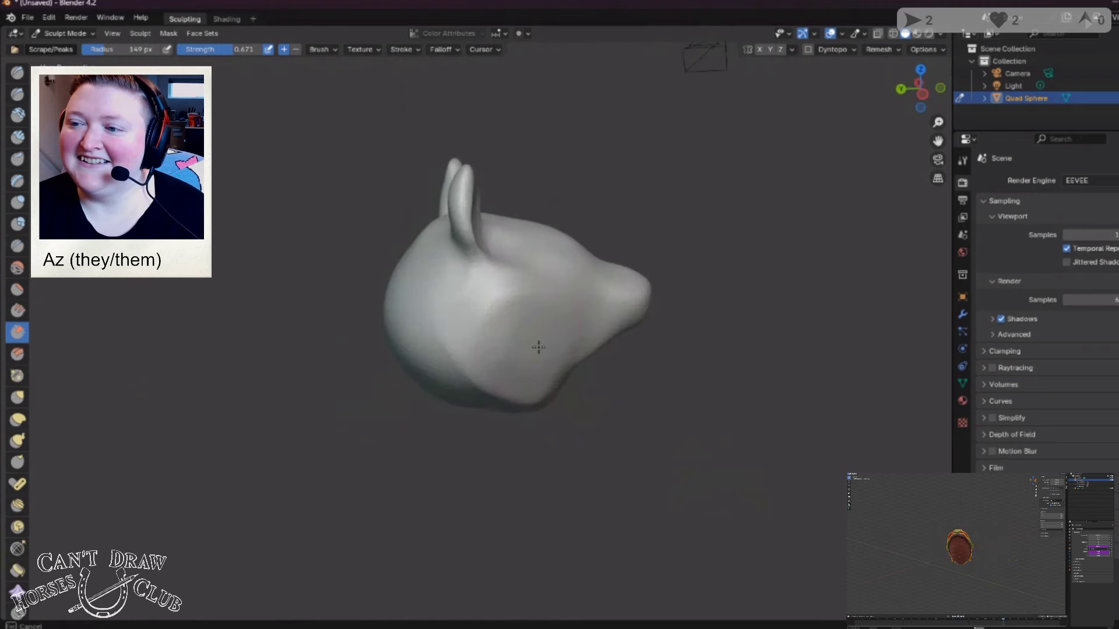
mouse_move(589, 312)
middle_down()
mouse_move(491, 305)
mouse_move(479, 327)
mouse_move(352, 324)
mouse_move(568, 339)
mouse_move(448, 330)
mouse_move(634, 396)
middle_up()
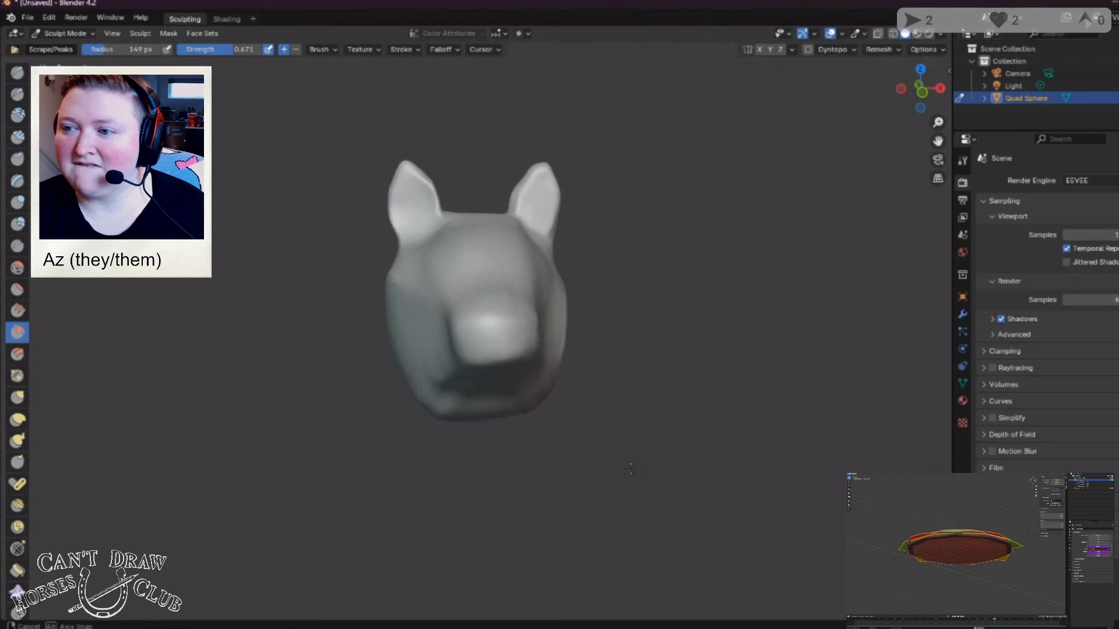
Step: Return to the first cheek and scrape its rear edge below the ear with the Scrape/Peaks brush
mouse_move(634, 468)
middle_down()
mouse_move(607, 484)
mouse_move(622, 470)
mouse_move(619, 447)
mouse_move(472, 325)
mouse_move(465, 297)
mouse_move(458, 326)
mouse_move(387, 350)
middle_up()
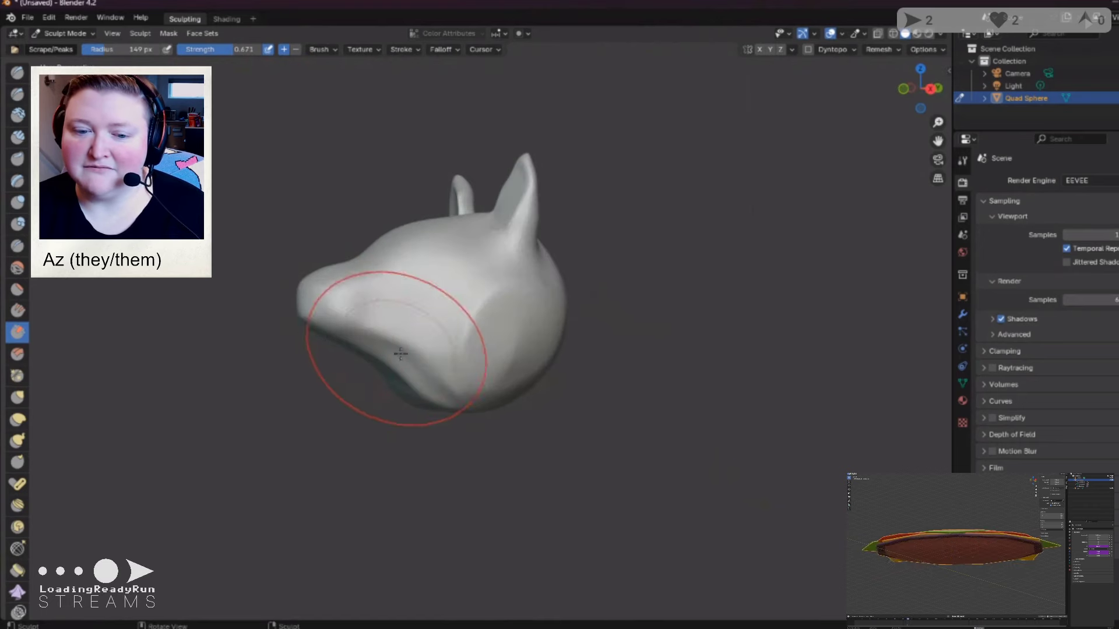
middle_drag(488, 325, 504, 321)
drag(504, 321, 482, 317)
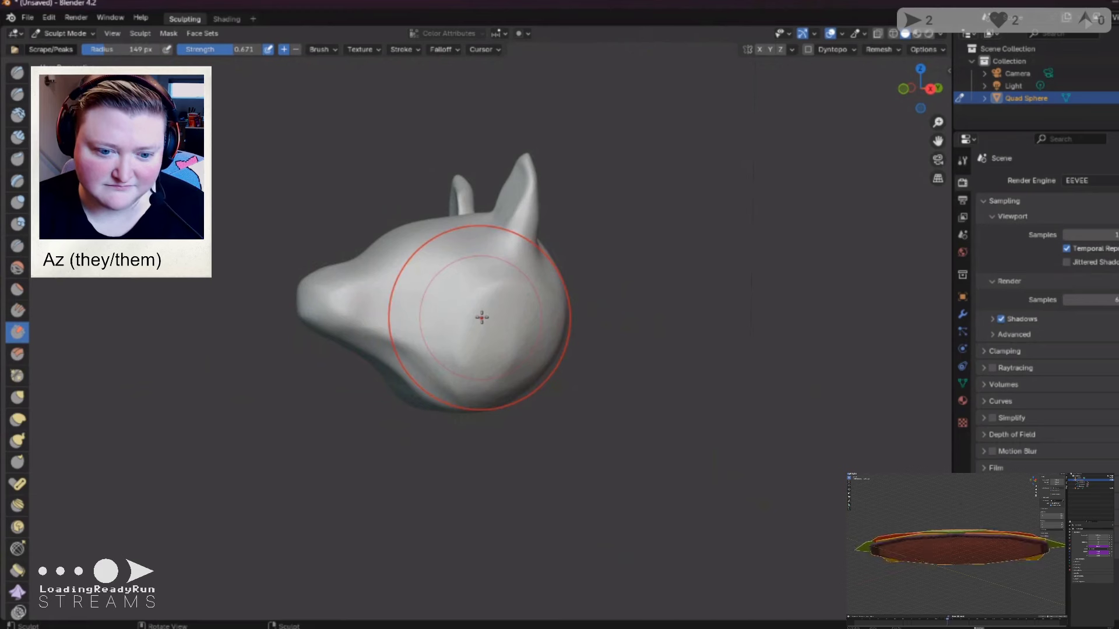
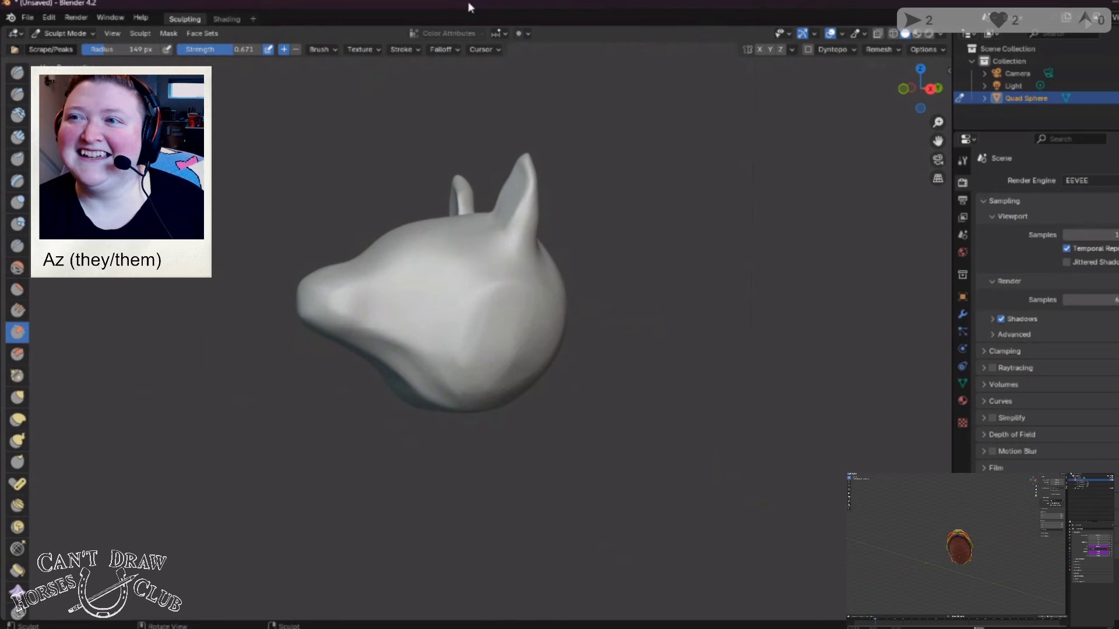
Step: Scrape the brow and the sides of the face above the snout with the Scrape/Peaks brush reduced to a 40 px radius
mouse_move(448, 256)
middle_down()
mouse_move(515, 290)
mouse_move(443, 272)
mouse_move(516, 280)
middle_up()
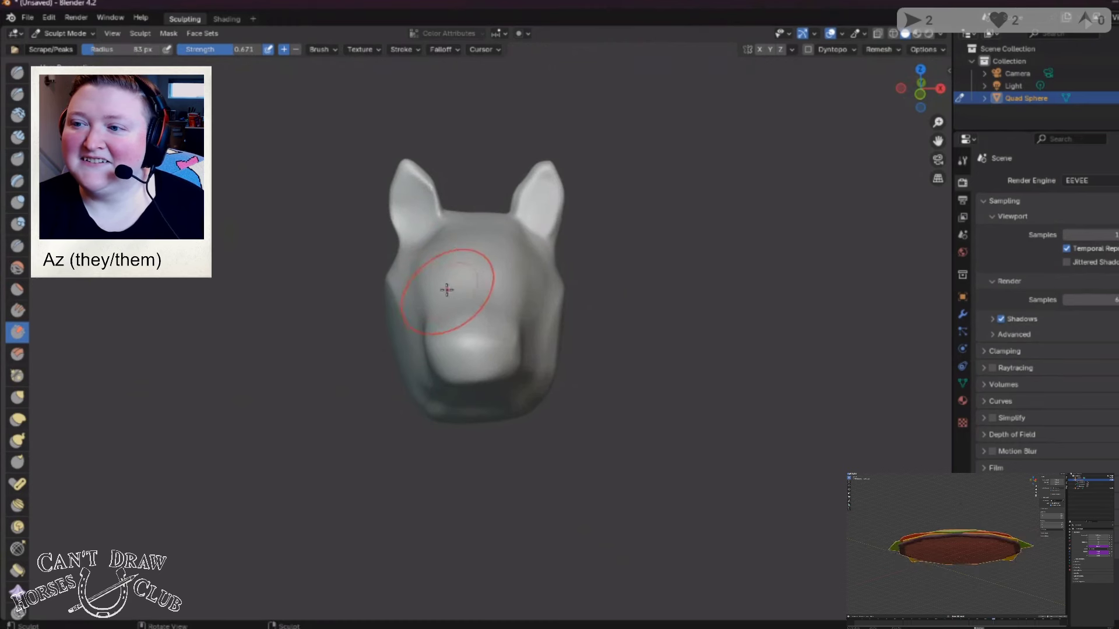
drag(108, 48, 129, 48)
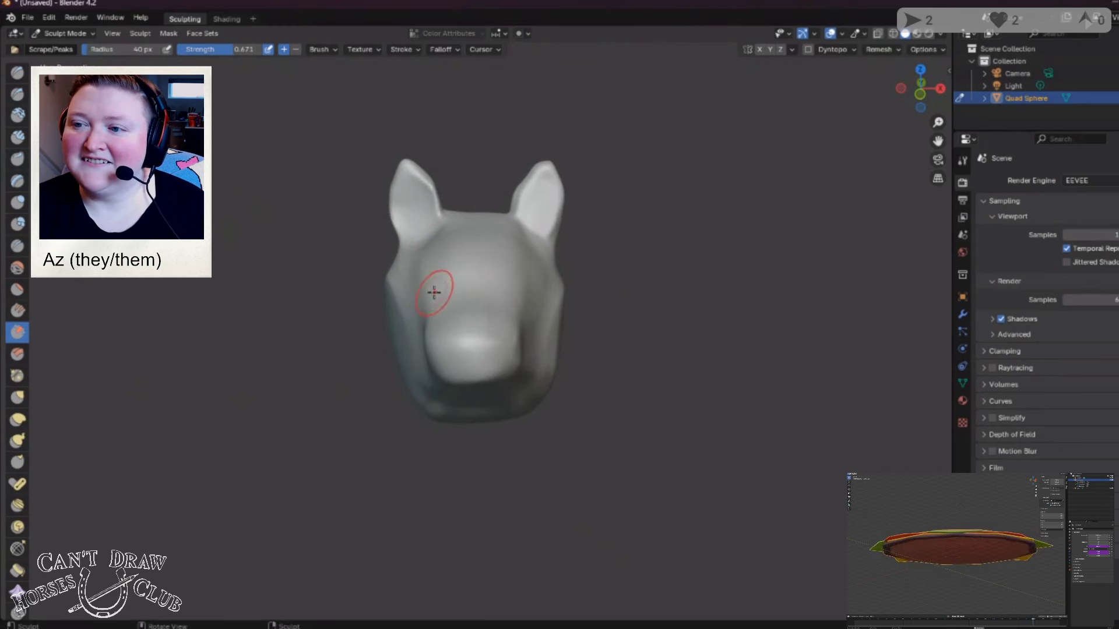
drag(448, 284, 487, 280)
middle_drag(510, 288, 492, 274)
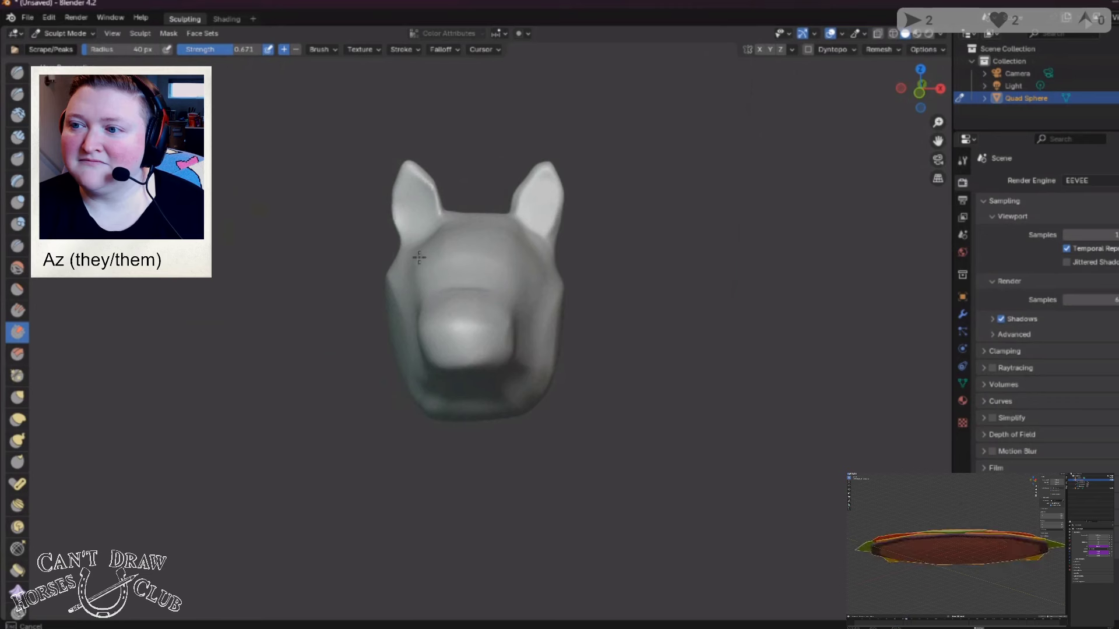
middle_drag(386, 274, 421, 308)
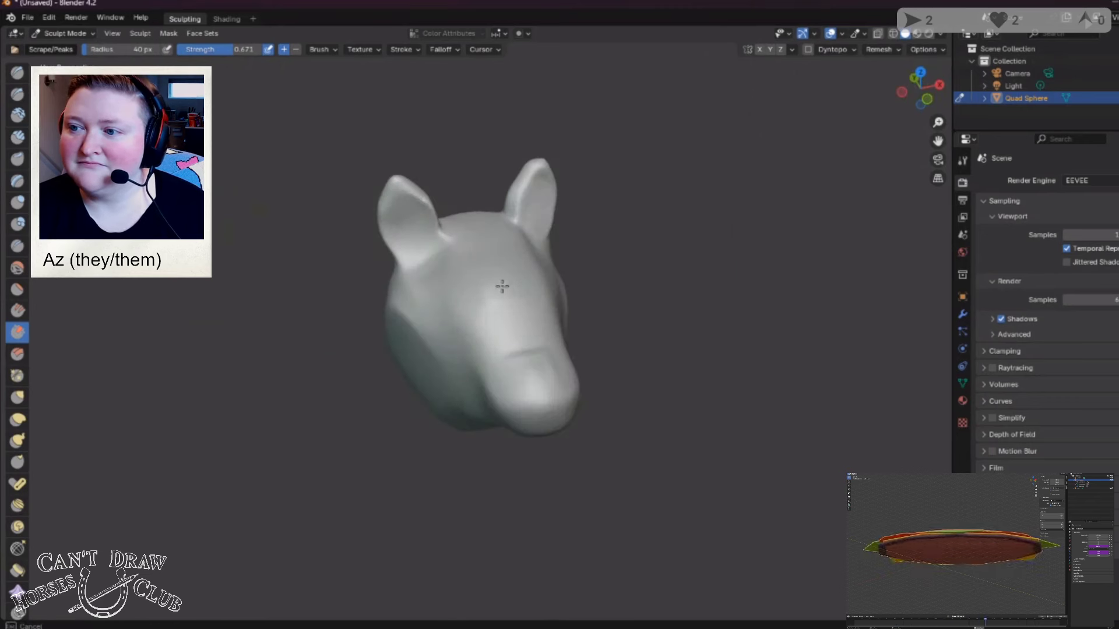
middle_drag(539, 294, 449, 398)
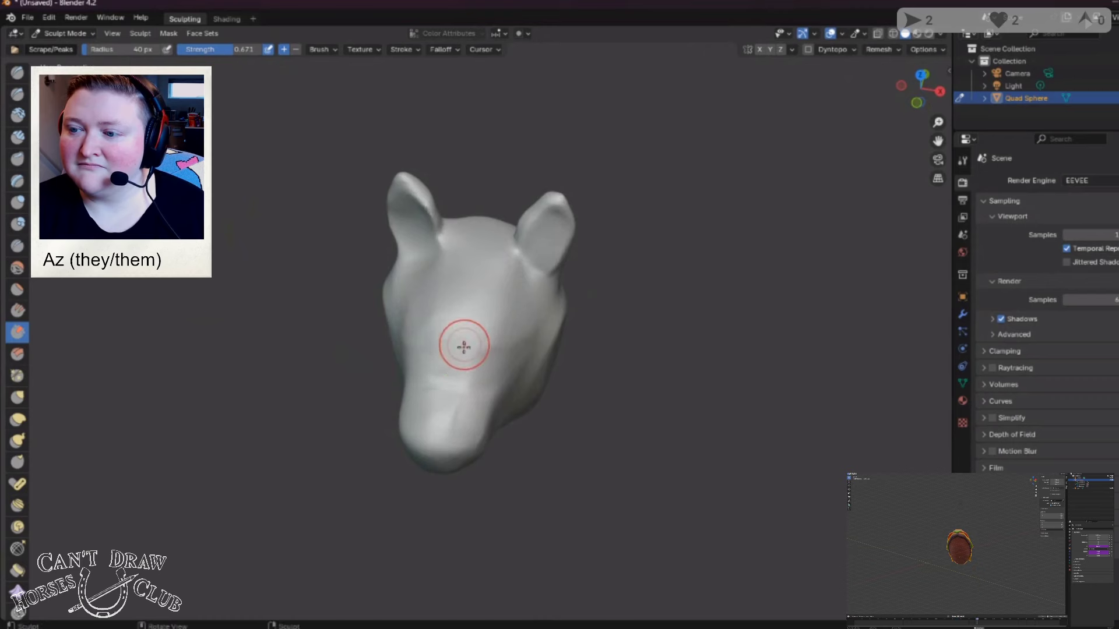
middle_drag(464, 347, 190, 398)
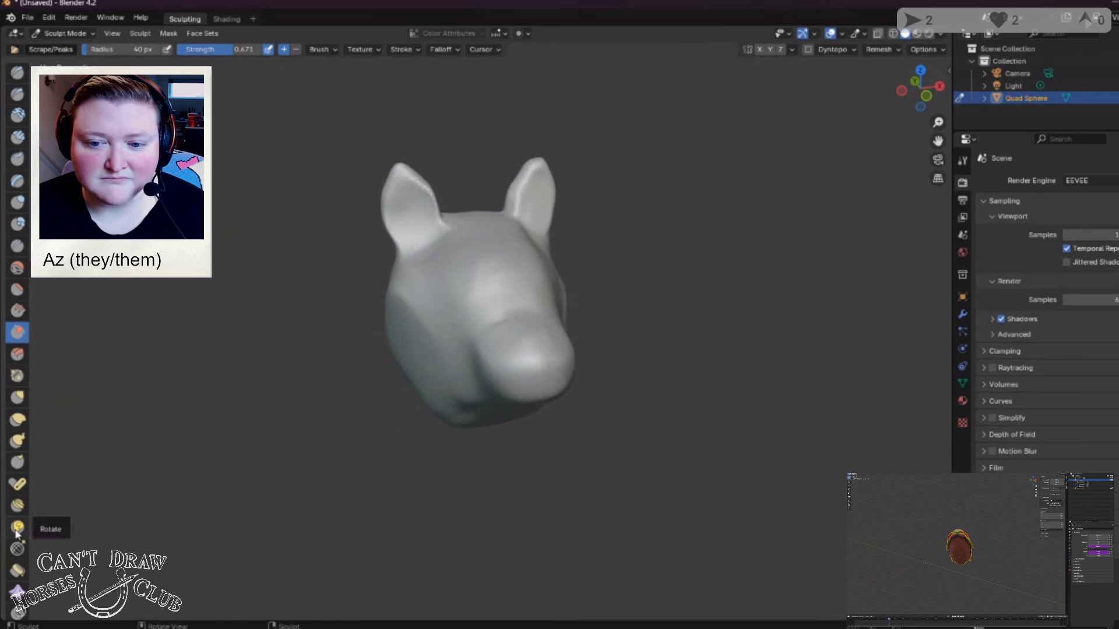
Step: Nudge the surface between the snout and the cheek with the Nudge brush at a 40 px radius and 0.500 strength
click(18, 505)
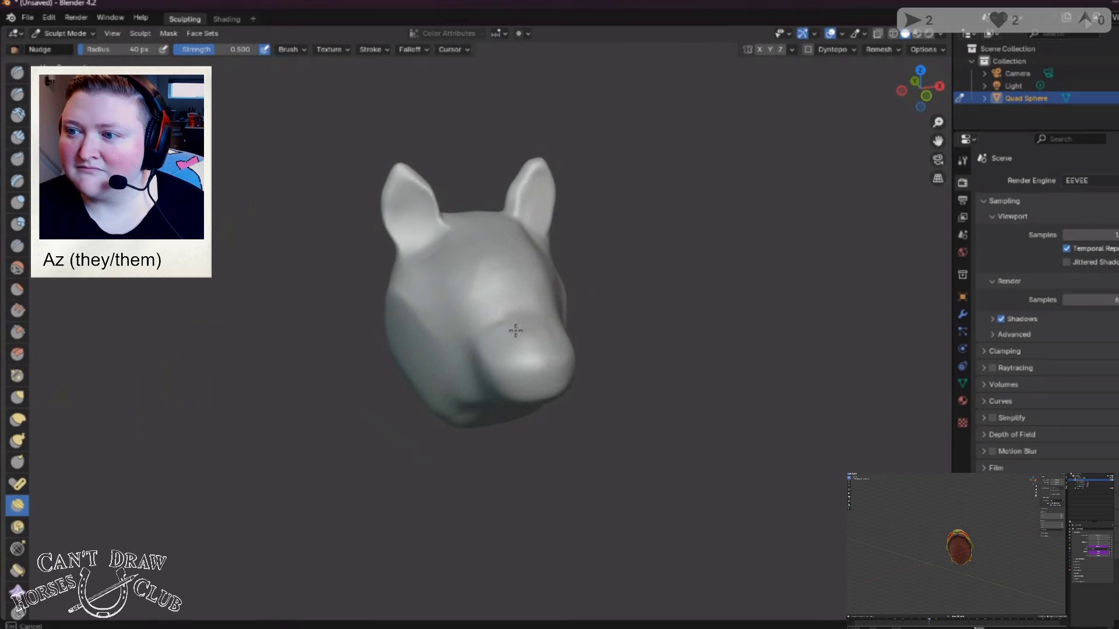
middle_drag(523, 332, 615, 270)
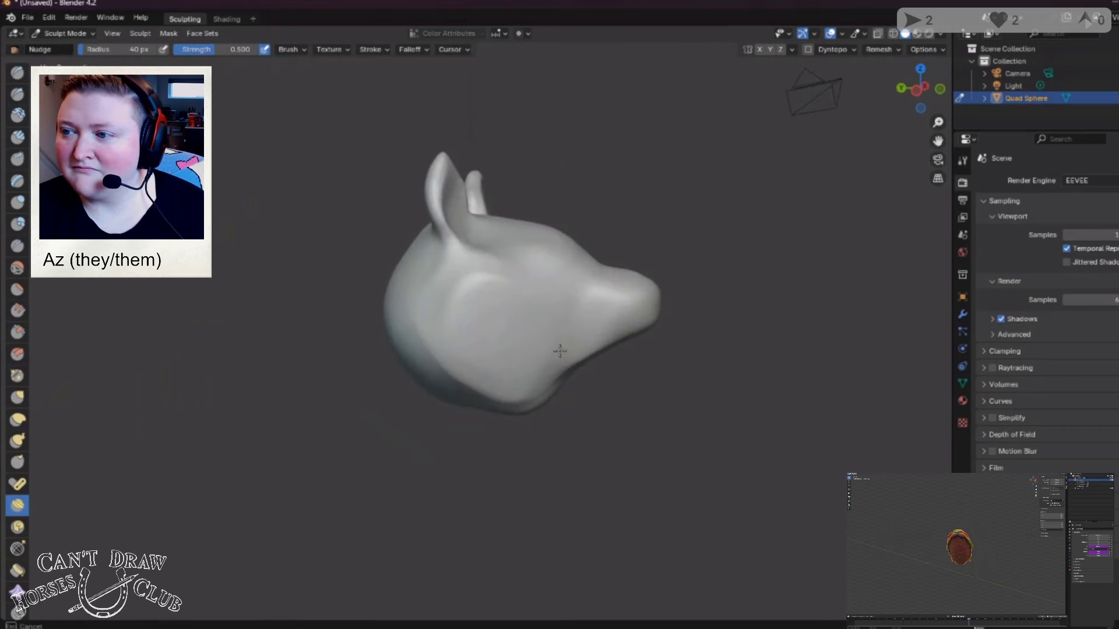
middle_drag(691, 369, 607, 397)
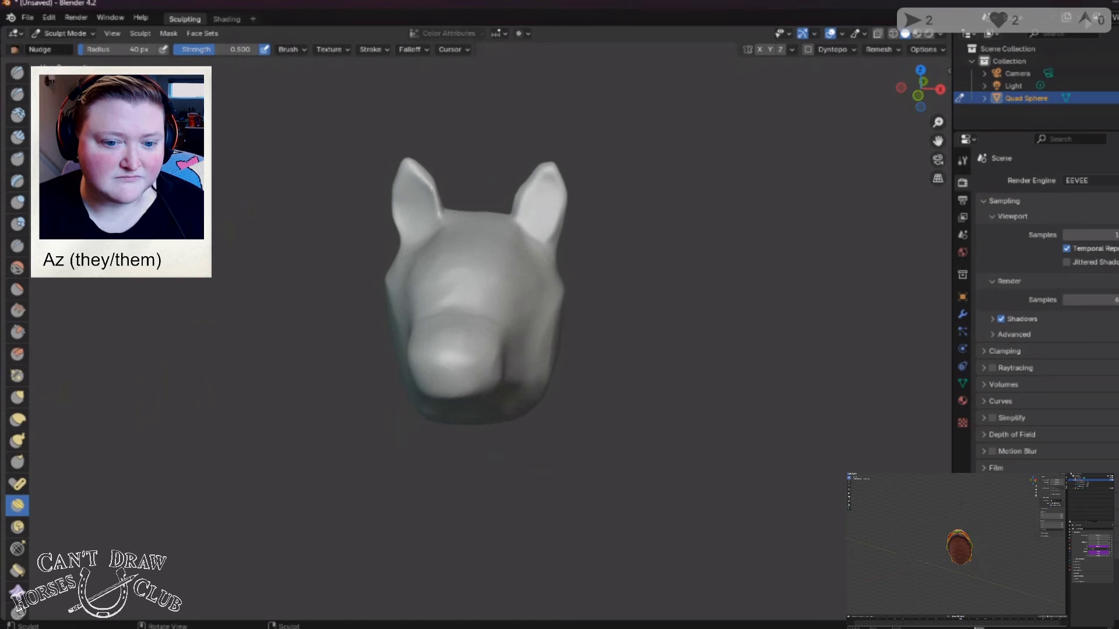
mouse_move(647, 299)
middle_down()
mouse_move(639, 340)
mouse_move(530, 282)
middle_up()
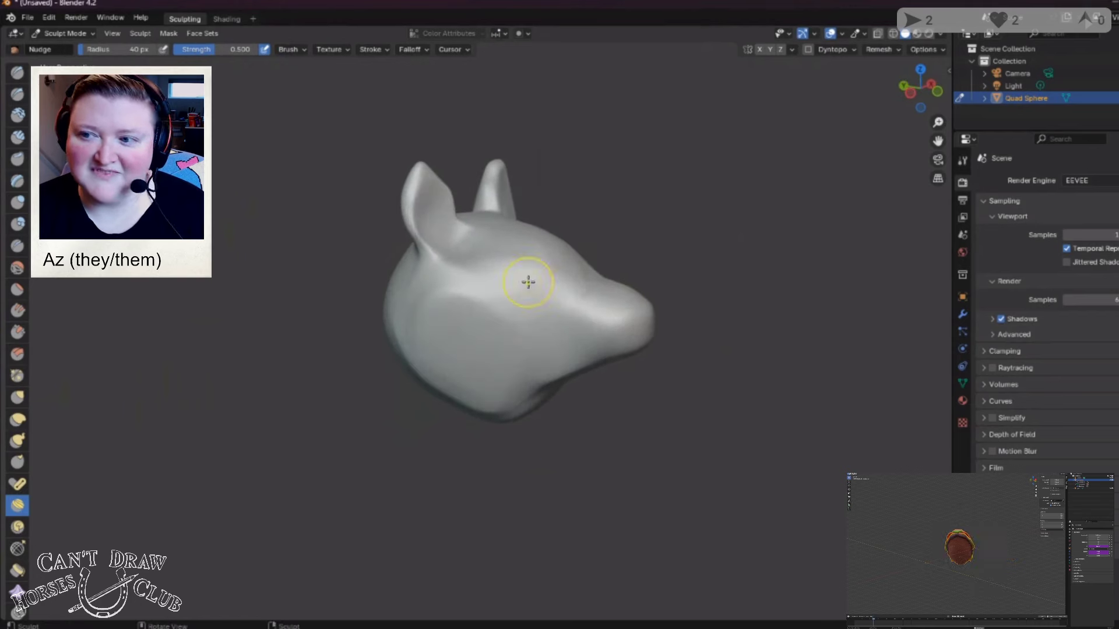
drag(477, 288, 440, 297)
middle_drag(422, 329, 314, 329)
middle_drag(244, 318, 313, 318)
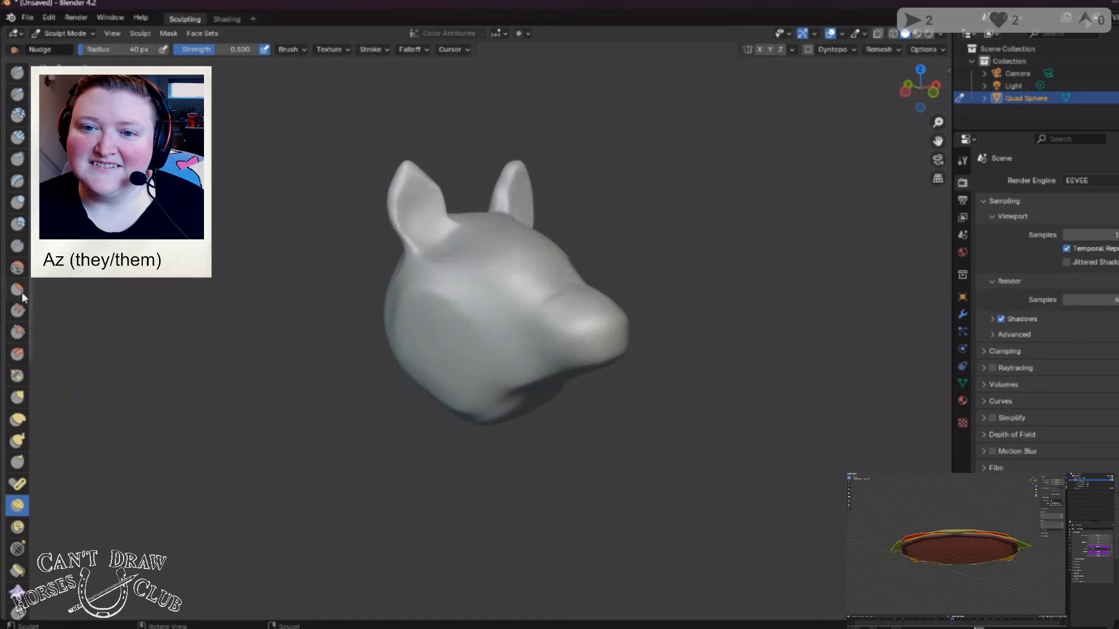
Step: Flatten the cheek and the area below the ear with the Flatten/Contrast brush, enlarging its radius to 125 px
click(19, 291)
drag(443, 297, 425, 291)
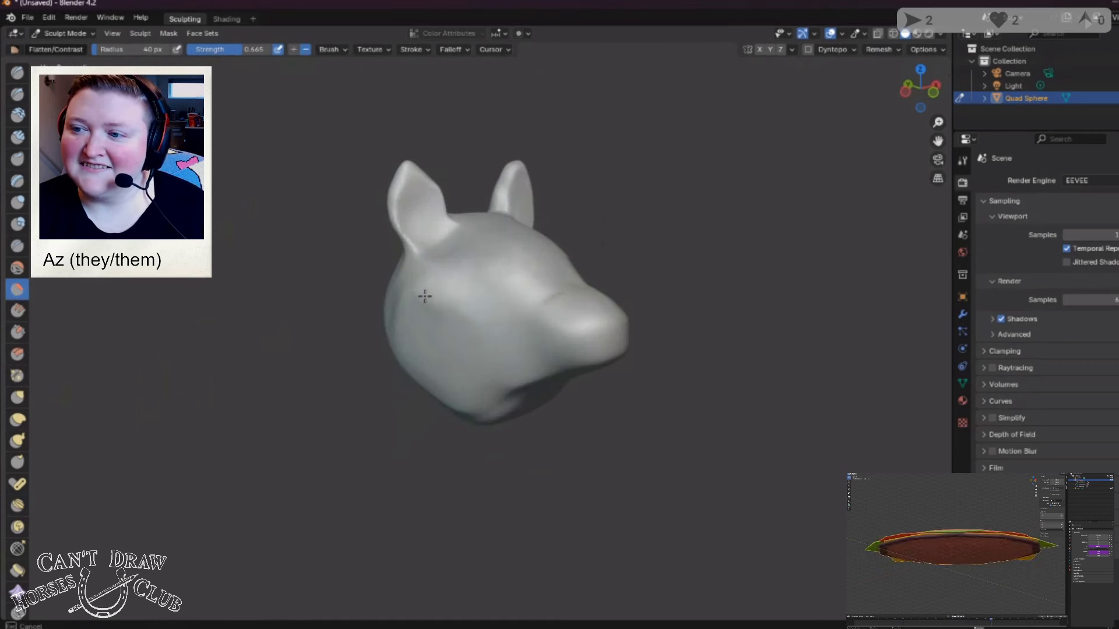
middle_drag(425, 295, 469, 317)
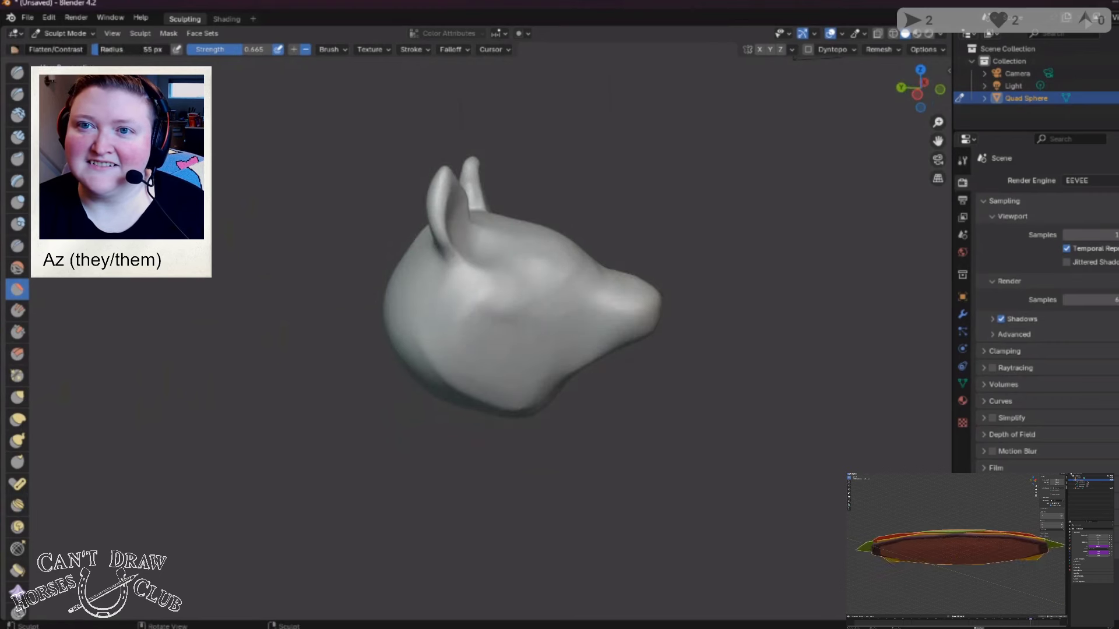
drag(112, 48, 126, 48)
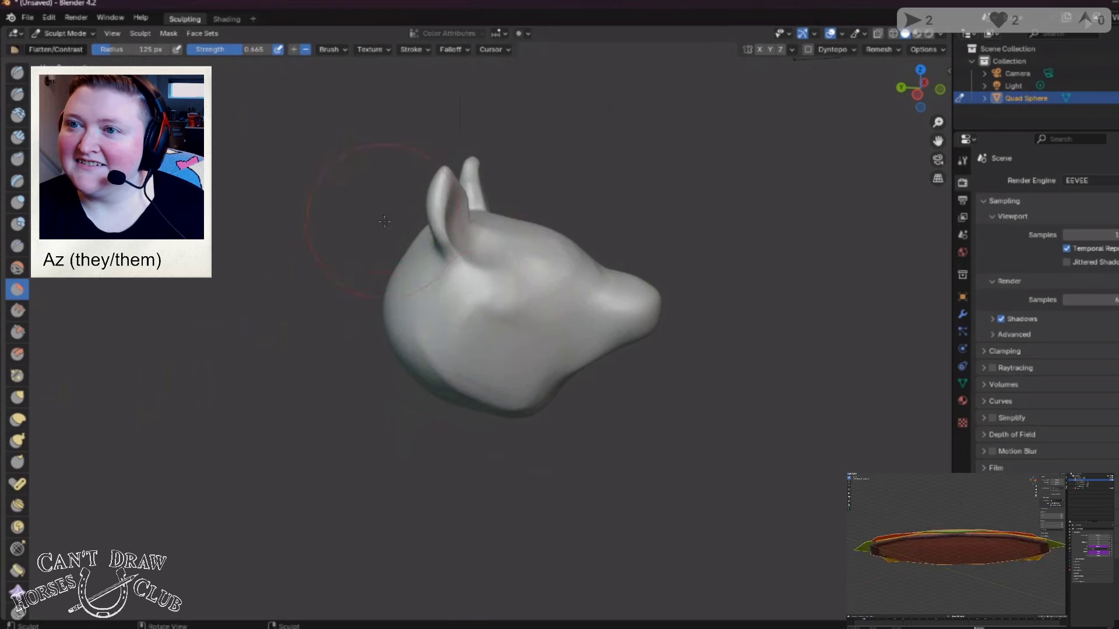
scroll(434, 292, down, 4)
scroll(494, 315, up, 7)
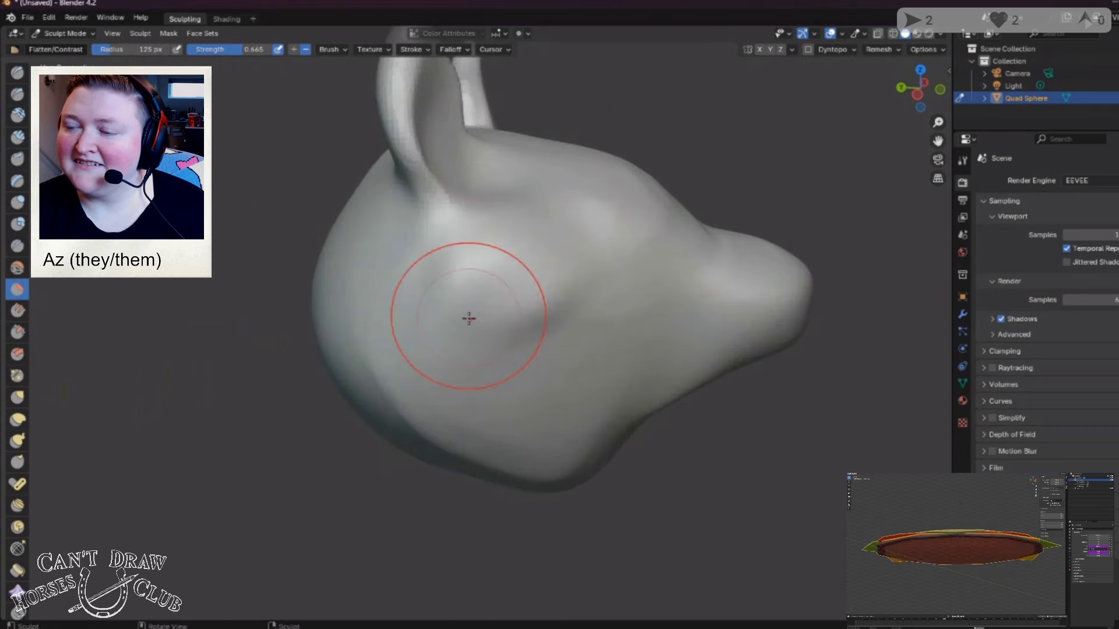
middle_drag(470, 318, 364, 307)
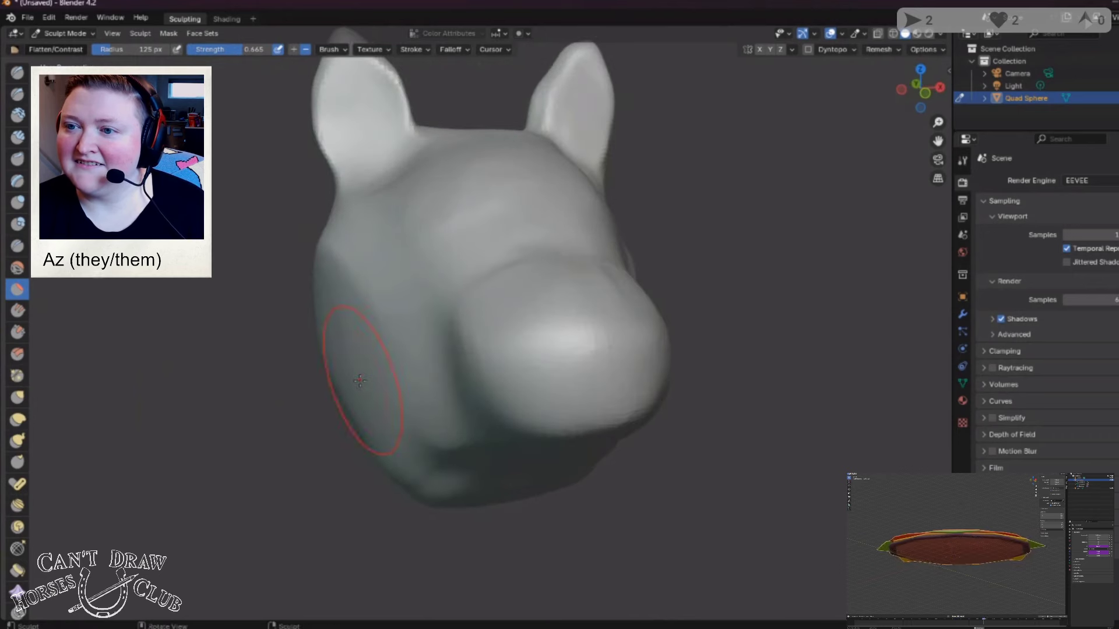
mouse_move(362, 425)
middle_down()
mouse_move(287, 379)
mouse_move(443, 373)
middle_up()
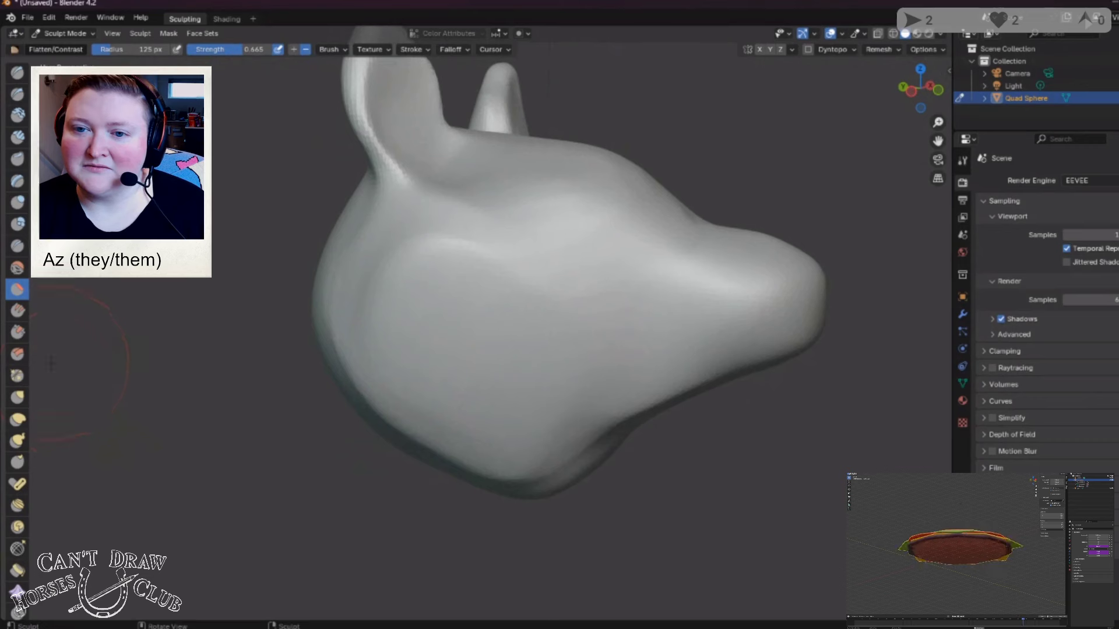
Step: Scrape the upper cheek and its rear edge below the ear with the Scrape/Peaks brush at a 98 px radius
click(18, 333)
drag(142, 50, 126, 51)
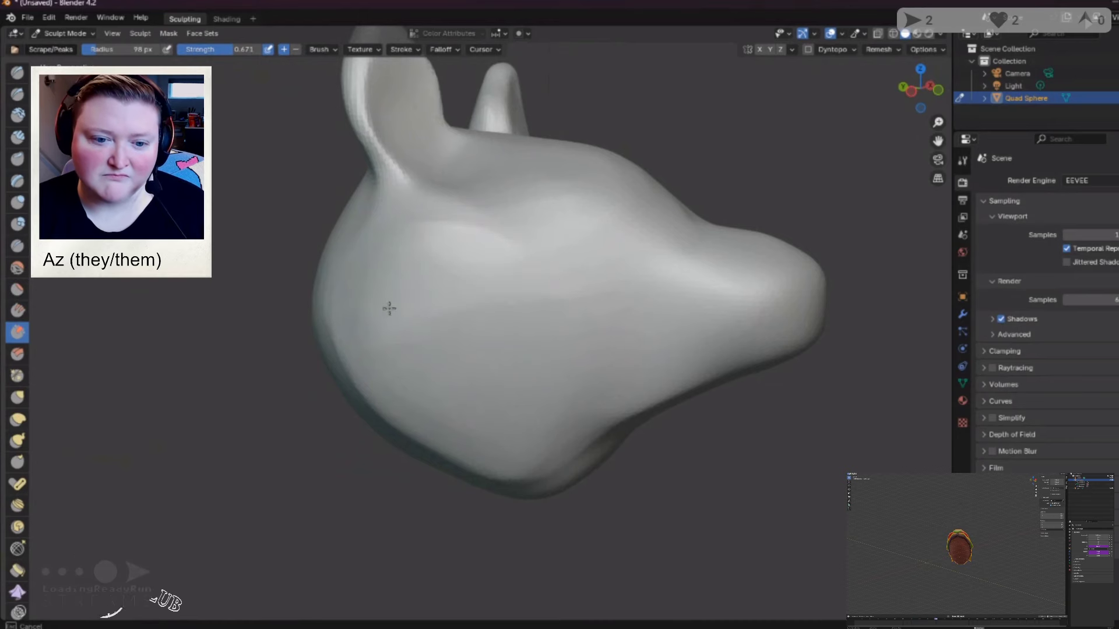
middle_drag(324, 325, 350, 397)
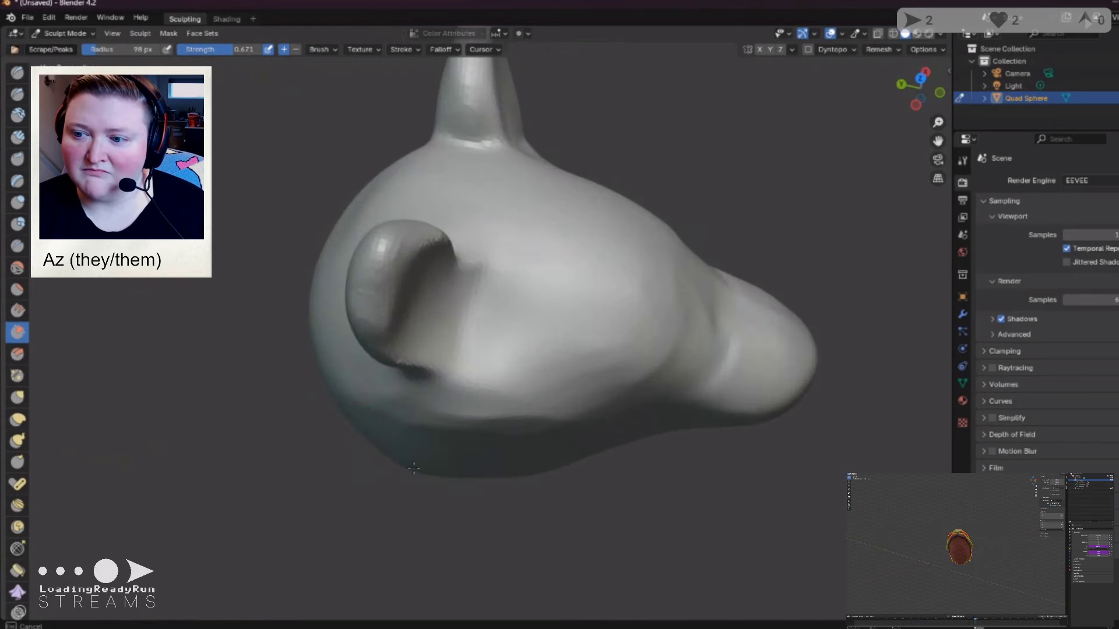
middle_drag(413, 468, 534, 451)
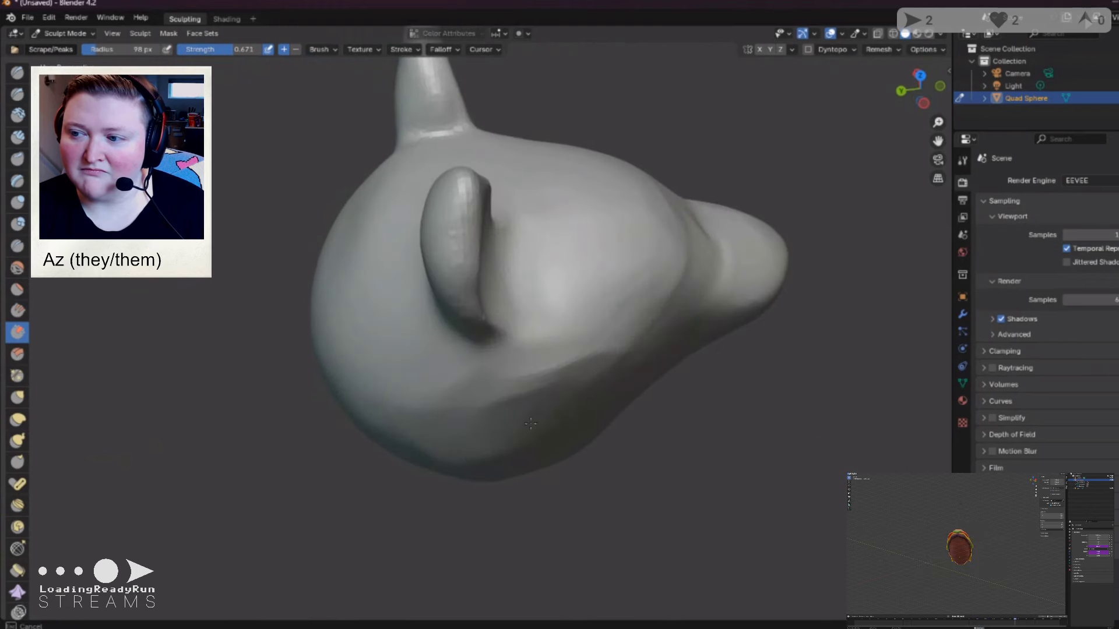
mouse_move(658, 351)
middle_down()
mouse_move(415, 369)
mouse_move(395, 387)
mouse_move(604, 344)
mouse_move(519, 326)
middle_up()
Step: Puff out the cheeks and lower jaw with the Inflate/Deflate brush at a 98 px radius and 0.500 strength
click(18, 207)
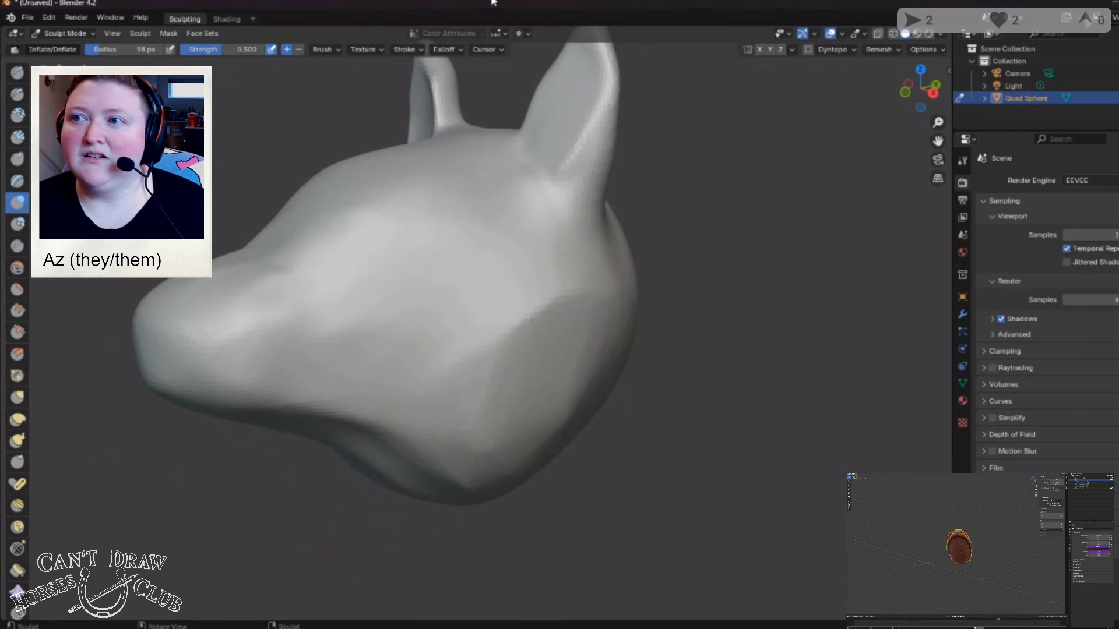
mouse_move(494, 366)
middle_down()
mouse_move(419, 335)
mouse_move(510, 325)
mouse_move(587, 367)
mouse_move(470, 308)
middle_up()
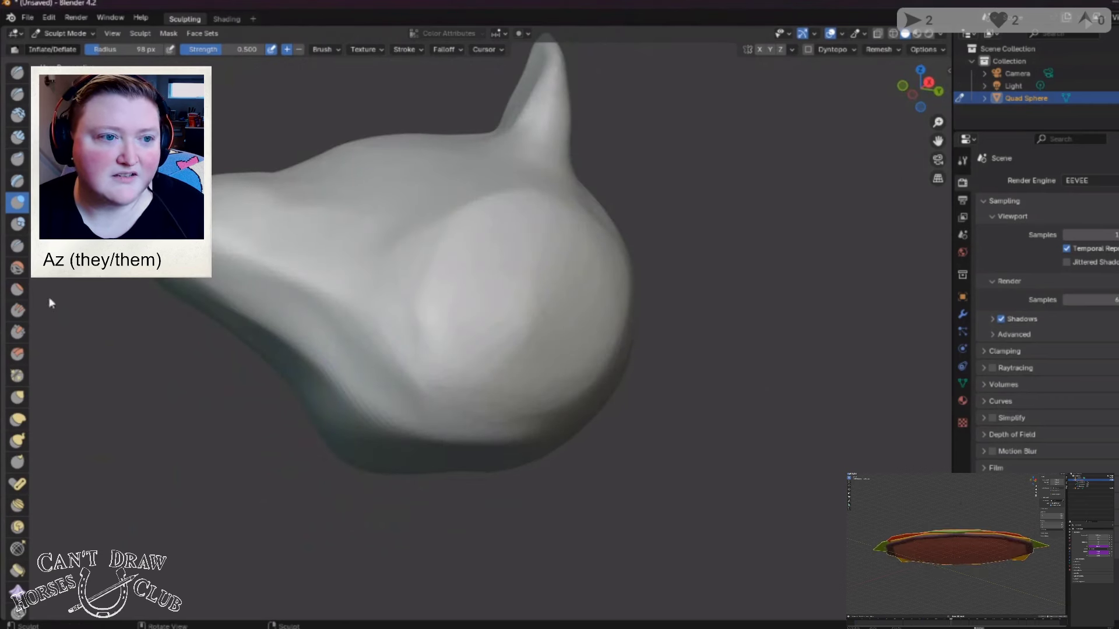
mouse_move(310, 362)
middle_down()
mouse_move(404, 352)
mouse_move(449, 379)
mouse_move(467, 310)
mouse_move(453, 285)
middle_up()
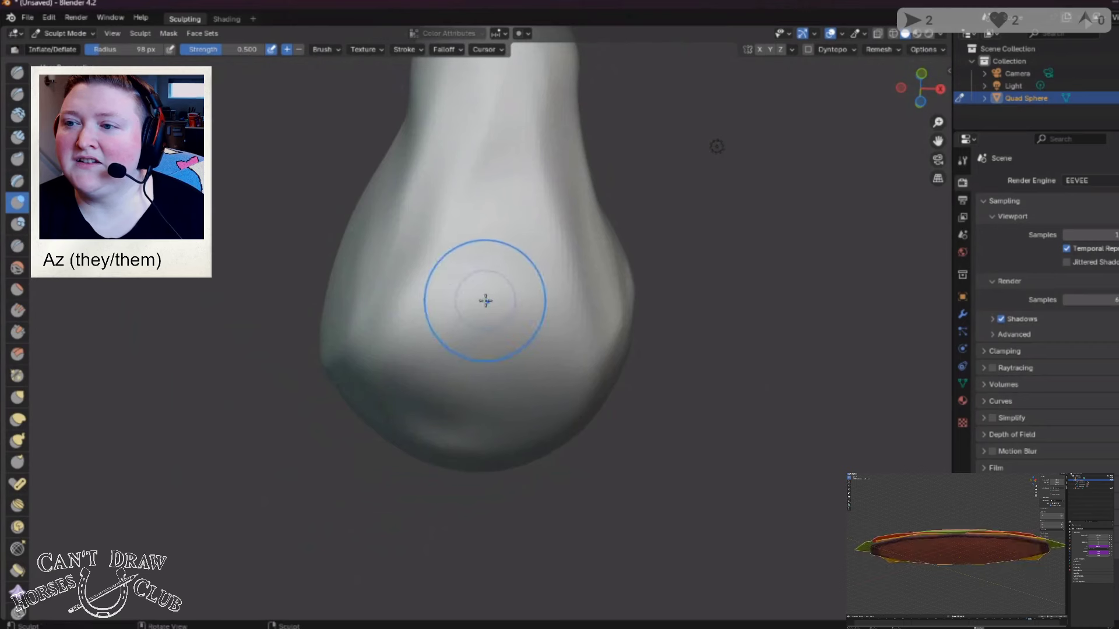
middle_drag(554, 305, 450, 349)
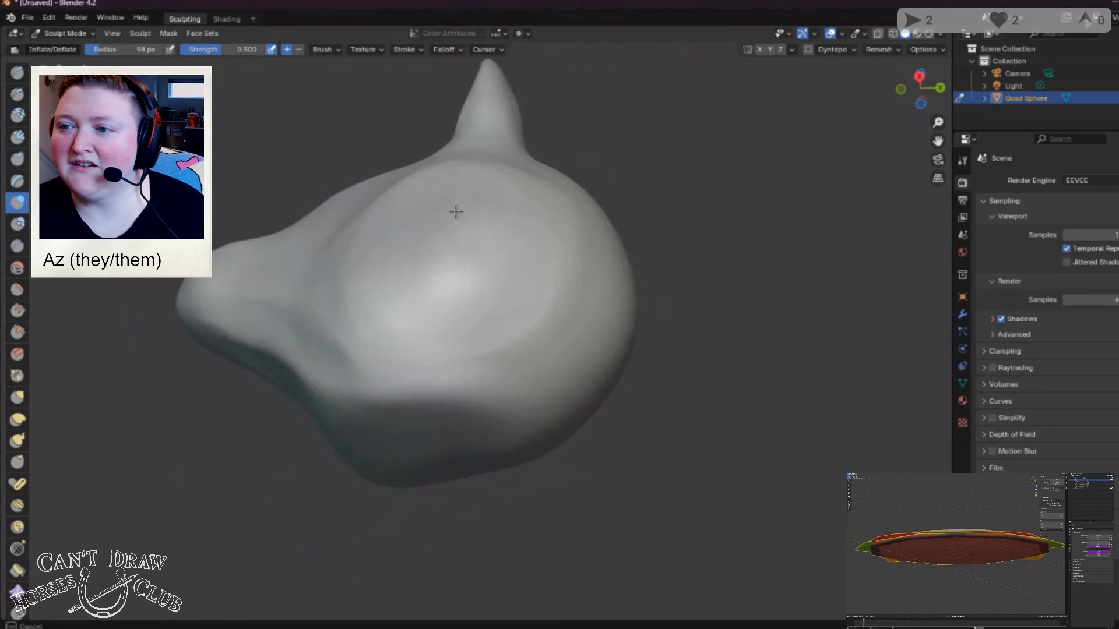
mouse_move(455, 210)
middle_down()
mouse_move(492, 320)
mouse_move(531, 388)
mouse_move(528, 408)
mouse_move(571, 389)
middle_up()
scroll(577, 389, down, 5)
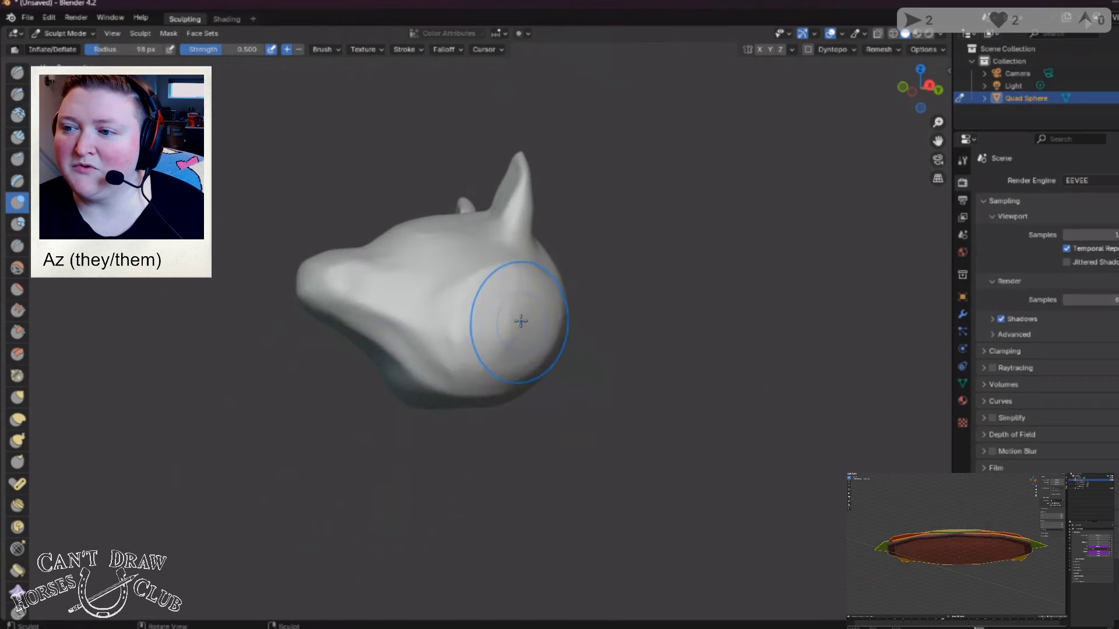
mouse_move(530, 316)
middle_down()
mouse_move(517, 362)
mouse_move(518, 348)
mouse_move(473, 357)
mouse_move(439, 313)
mouse_move(423, 347)
middle_up()
mouse_move(528, 382)
middle_down()
mouse_move(462, 333)
mouse_move(522, 332)
mouse_move(542, 379)
mouse_move(603, 396)
mouse_move(63, 381)
middle_up()
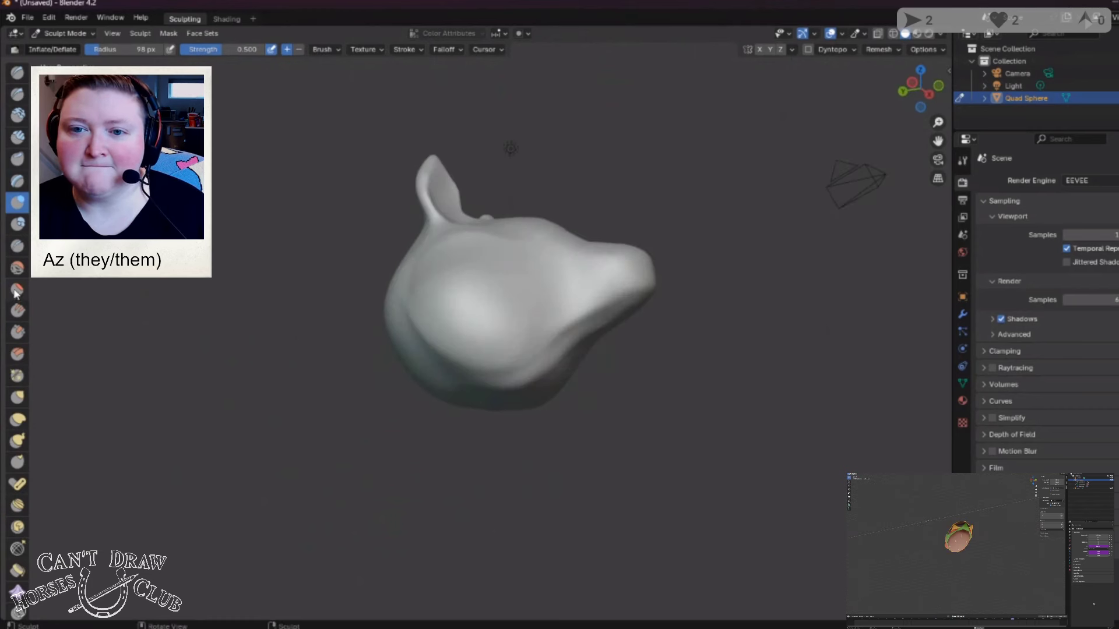
Step: Flatten the bulging cheek and the underside of the jaw with the Flatten/Contrast brush at a 98 px radius
click(15, 292)
mouse_move(487, 330)
middle_down()
mouse_move(532, 377)
mouse_move(470, 289)
mouse_move(492, 344)
mouse_move(507, 296)
mouse_move(461, 347)
mouse_move(458, 393)
mouse_move(450, 355)
middle_up()
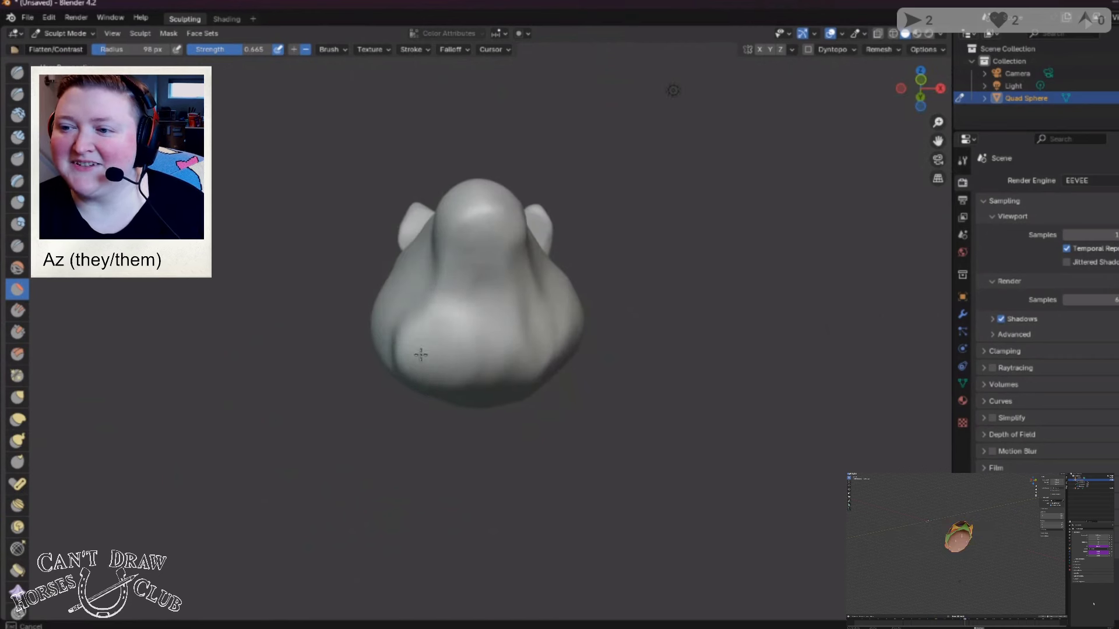
middle_drag(427, 428, 445, 413)
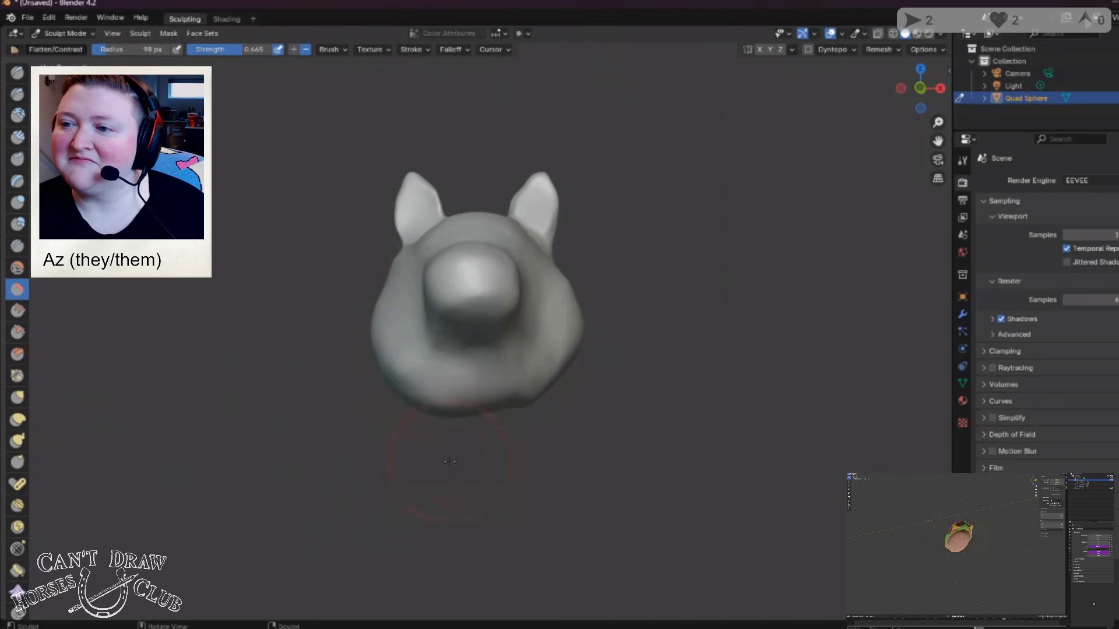
mouse_move(448, 461)
middle_down()
mouse_move(631, 195)
mouse_move(619, 237)
middle_up()
Step: Scrape planes into the inflated cheek and jaw with the Scrape/Peaks brush at a 90 px radius and 0.750 strength
click(17, 332)
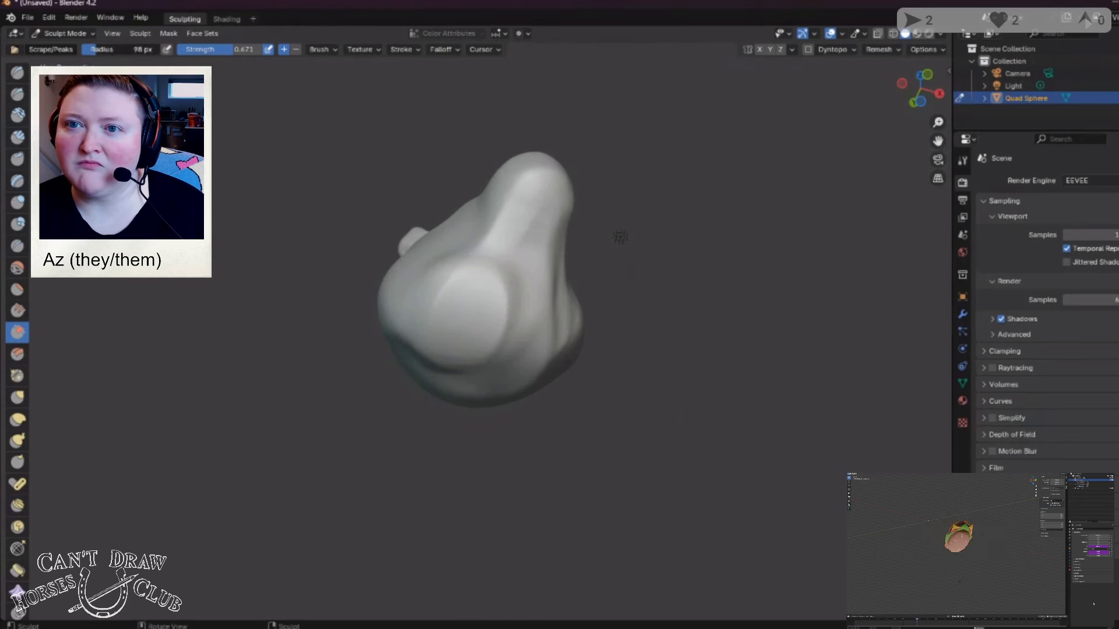
drag(232, 49, 240, 50)
drag(481, 268, 465, 348)
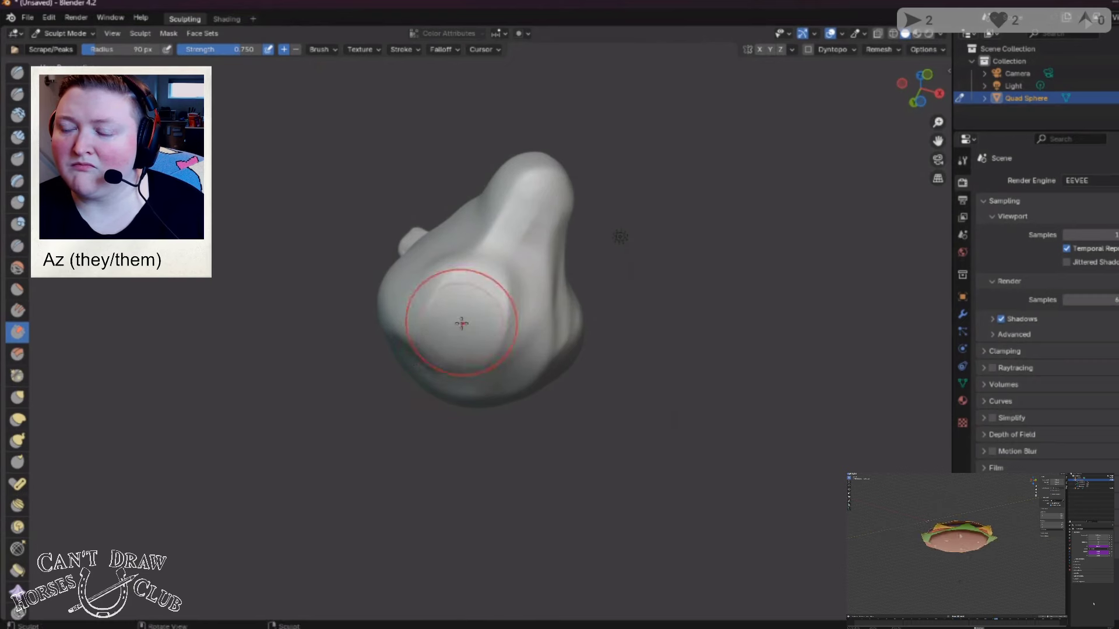
mouse_move(462, 323)
middle_down()
mouse_move(427, 408)
mouse_move(437, 321)
mouse_move(458, 293)
middle_up()
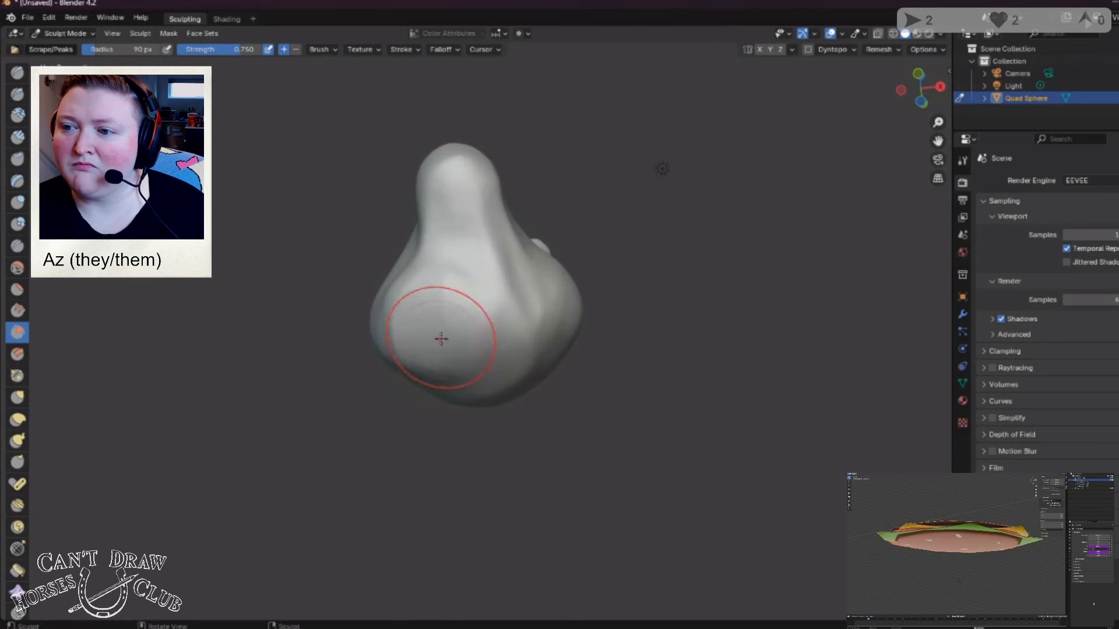
mouse_move(440, 335)
middle_down()
mouse_move(544, 355)
mouse_move(512, 304)
middle_up()
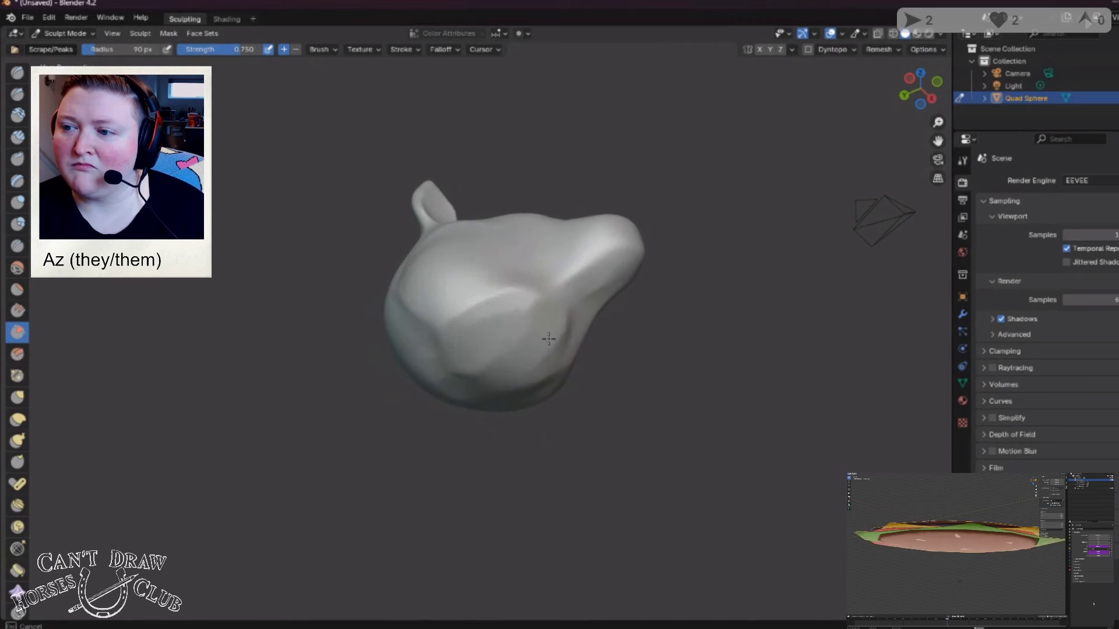
mouse_move(478, 353)
middle_down()
mouse_move(523, 300)
mouse_move(461, 245)
middle_up()
drag(461, 245, 462, 283)
mouse_move(443, 272)
middle_down()
mouse_move(450, 312)
mouse_move(672, 475)
mouse_move(570, 451)
middle_up()
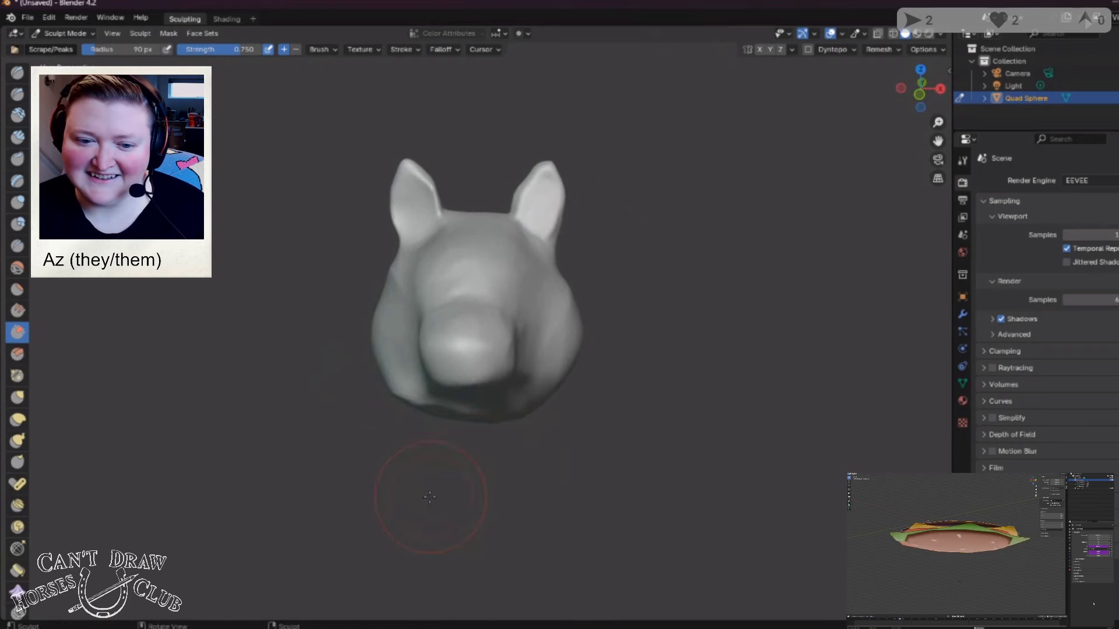
Step: Scrape the rear cheek and lower jaw edge with the Scrape/Peaks brush at a 55 px radius
mouse_move(430, 497)
middle_down()
mouse_move(441, 433)
mouse_move(607, 500)
mouse_move(439, 418)
middle_up()
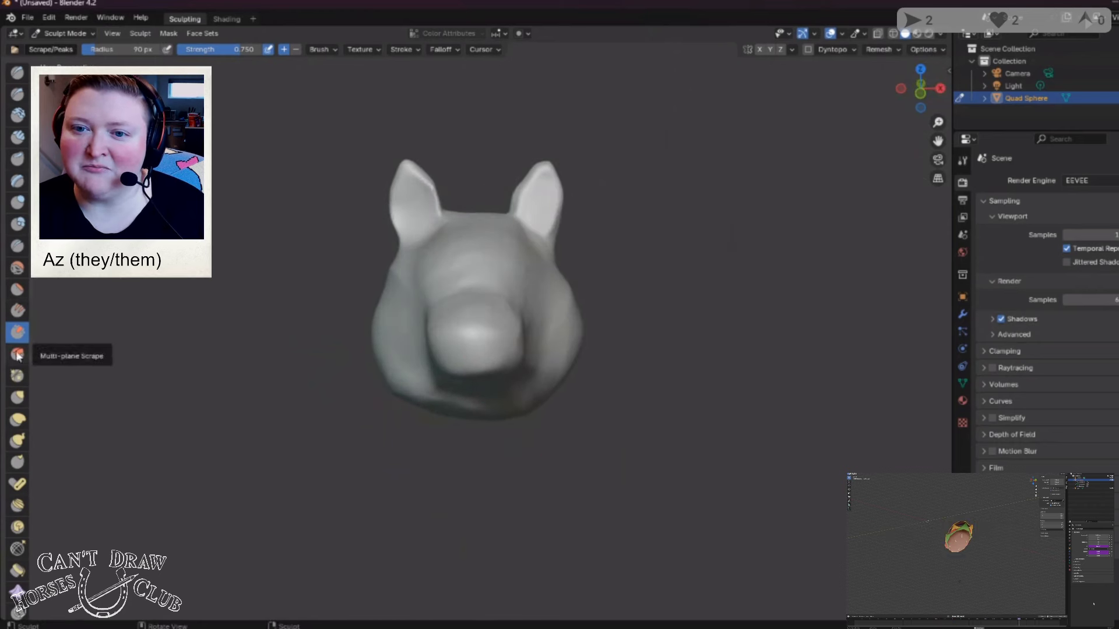
drag(121, 49, 118, 50)
middle_drag(378, 398, 432, 375)
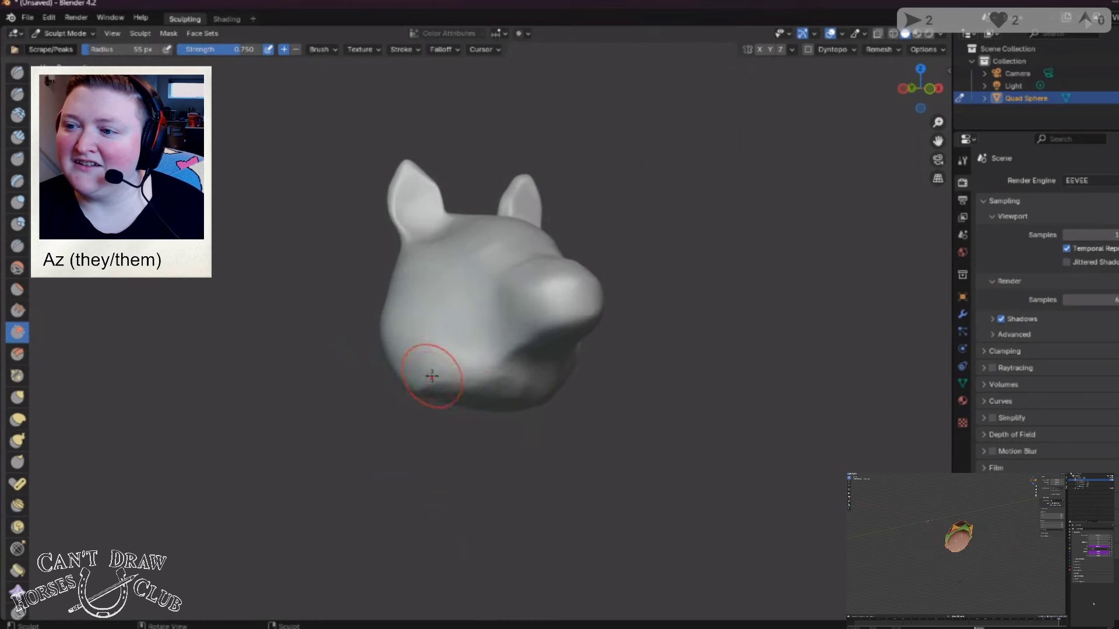
drag(432, 376, 470, 362)
mouse_move(413, 299)
middle_down()
mouse_move(453, 430)
mouse_move(490, 425)
mouse_move(513, 444)
middle_up()
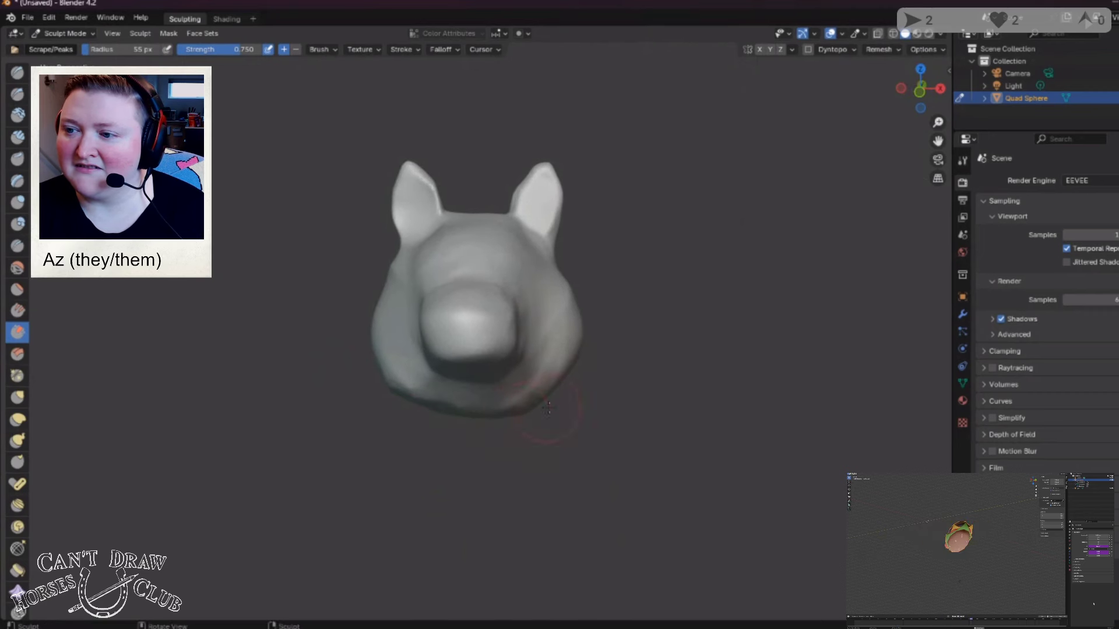
middle_drag(548, 407, 438, 438)
middle_drag(507, 432, 414, 454)
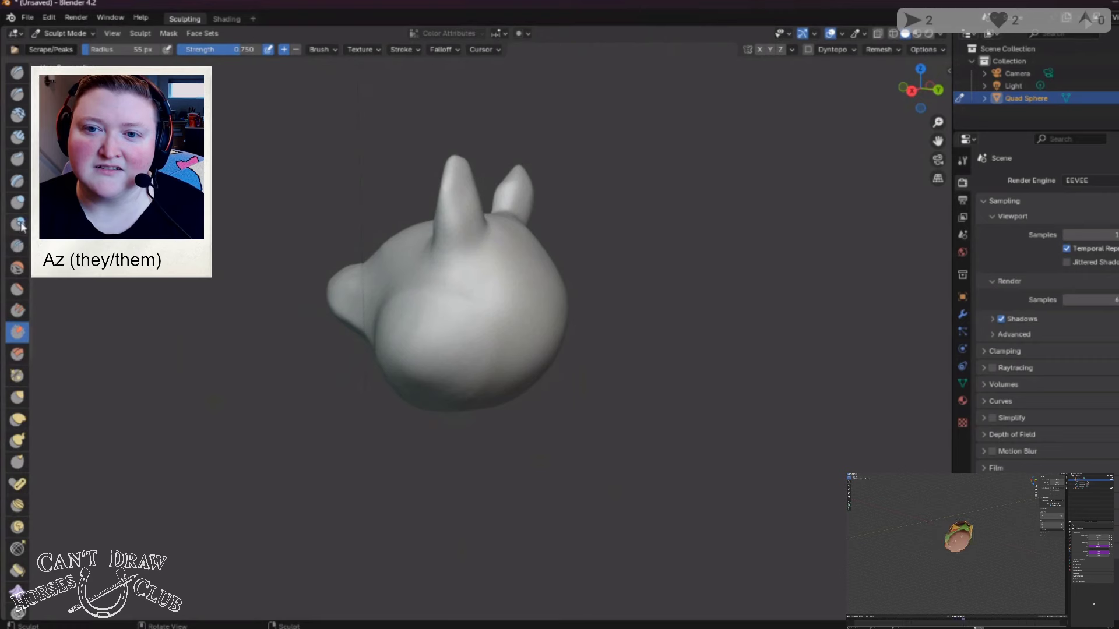
Step: Build thick overlapping ridges on the cheek below one ear with the Clay Thumb brush at a 55 px radius and 0.500 strength
click(17, 158)
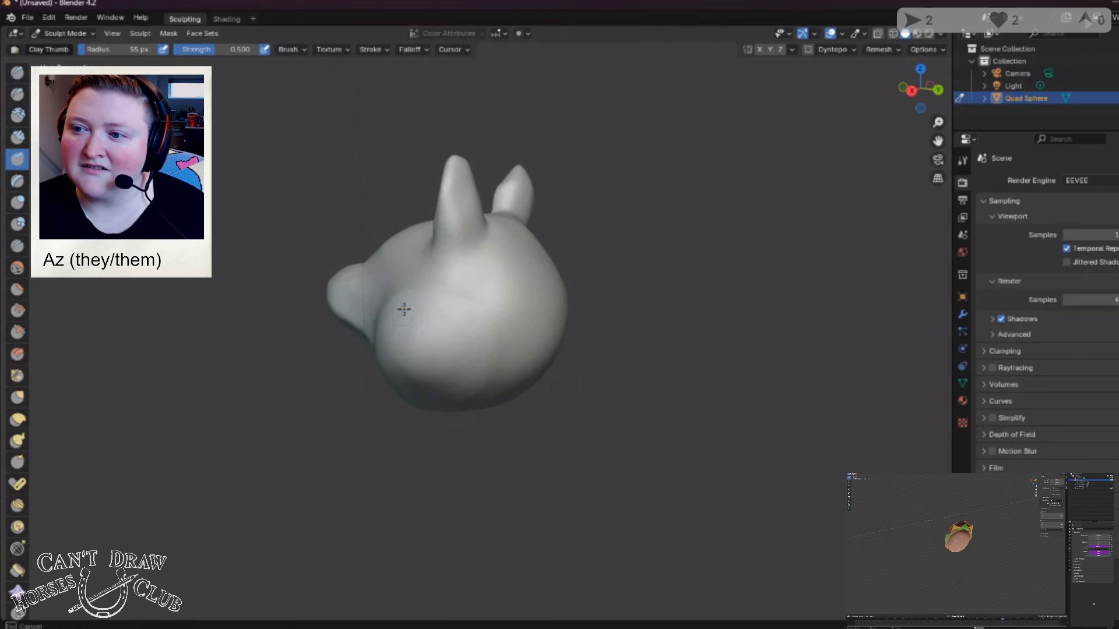
mouse_move(404, 309)
mouse_down()
mouse_move(504, 360)
mouse_move(493, 348)
mouse_up()
drag(437, 297, 506, 326)
middle_drag(475, 366, 513, 386)
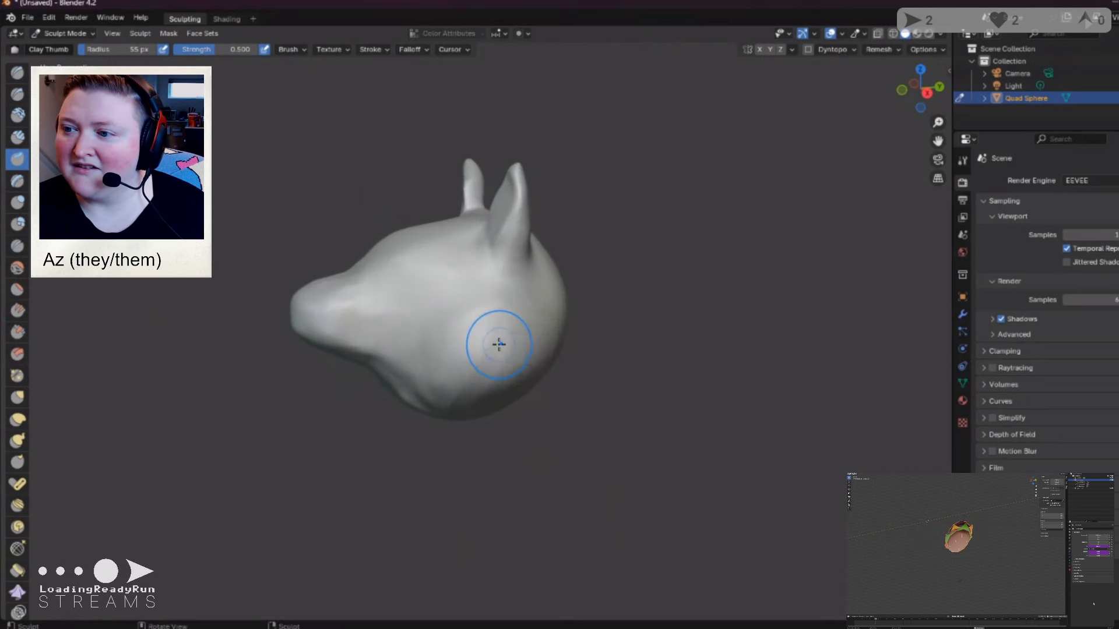
mouse_move(464, 341)
mouse_down()
mouse_move(525, 350)
mouse_move(527, 373)
mouse_move(500, 324)
mouse_up()
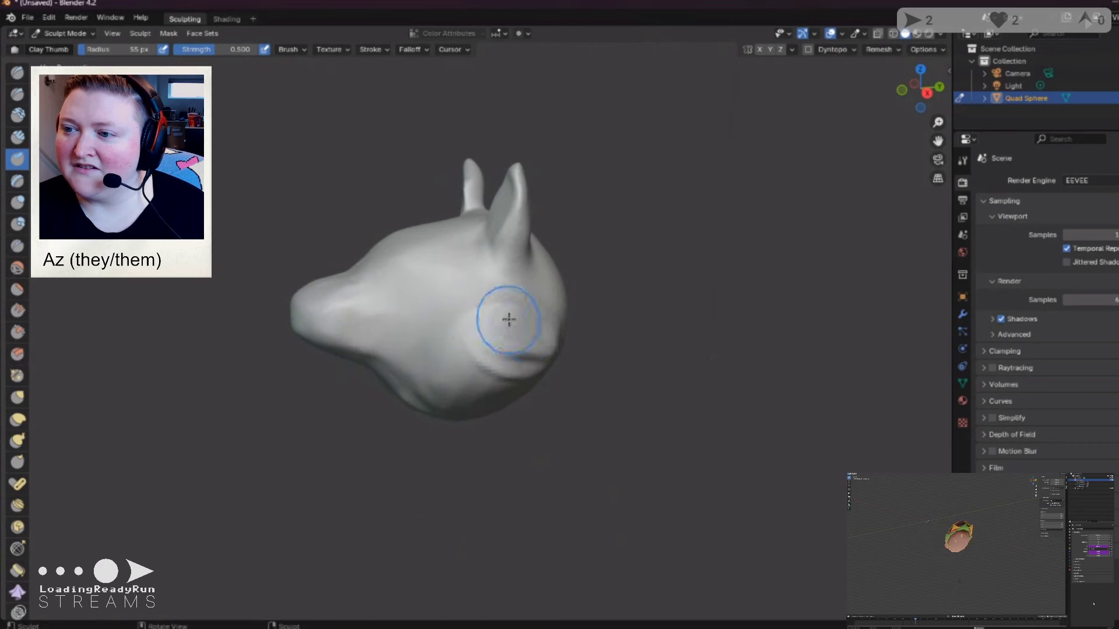
mouse_move(499, 325)
middle_down()
mouse_move(469, 347)
mouse_move(544, 327)
mouse_move(396, 317)
middle_up()
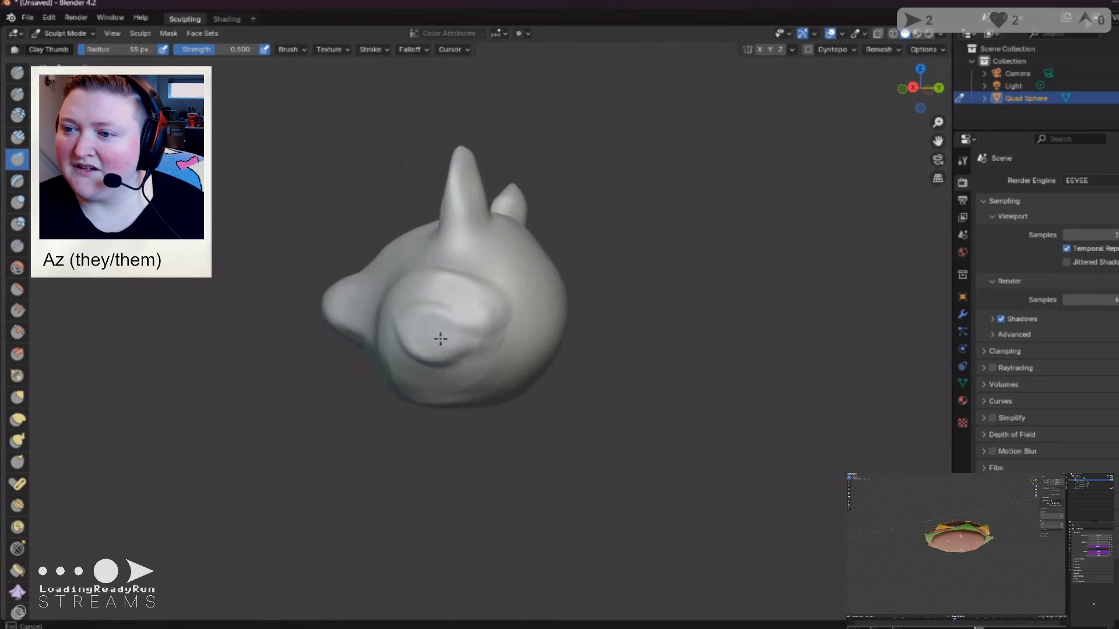
middle_drag(432, 362, 477, 357)
drag(434, 324, 523, 361)
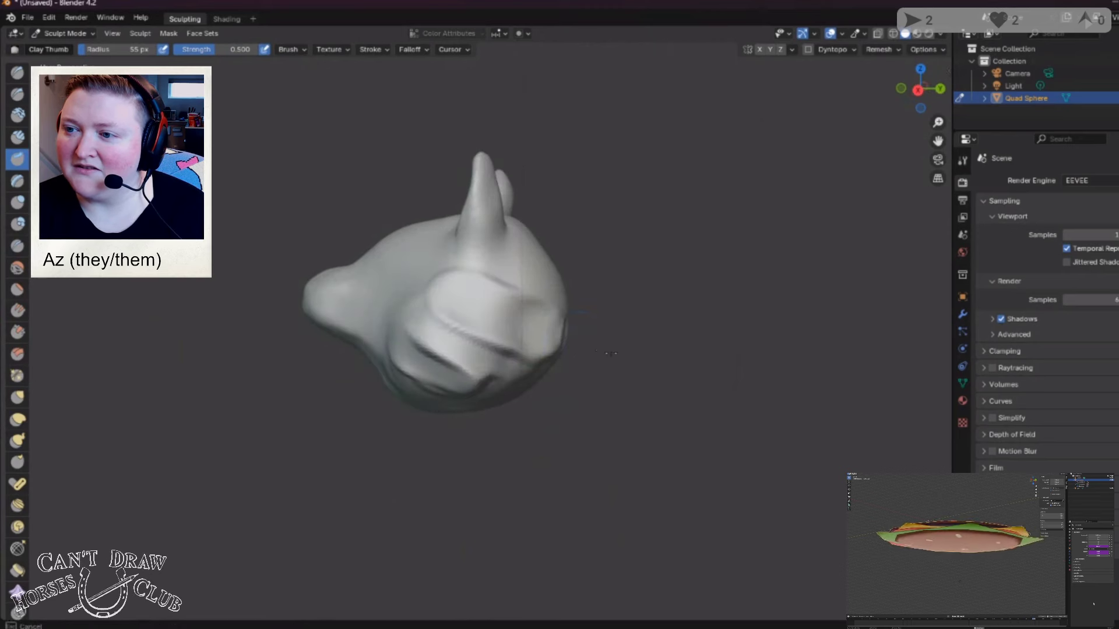
mouse_move(547, 338)
middle_down()
mouse_move(392, 326)
mouse_move(550, 295)
middle_up()
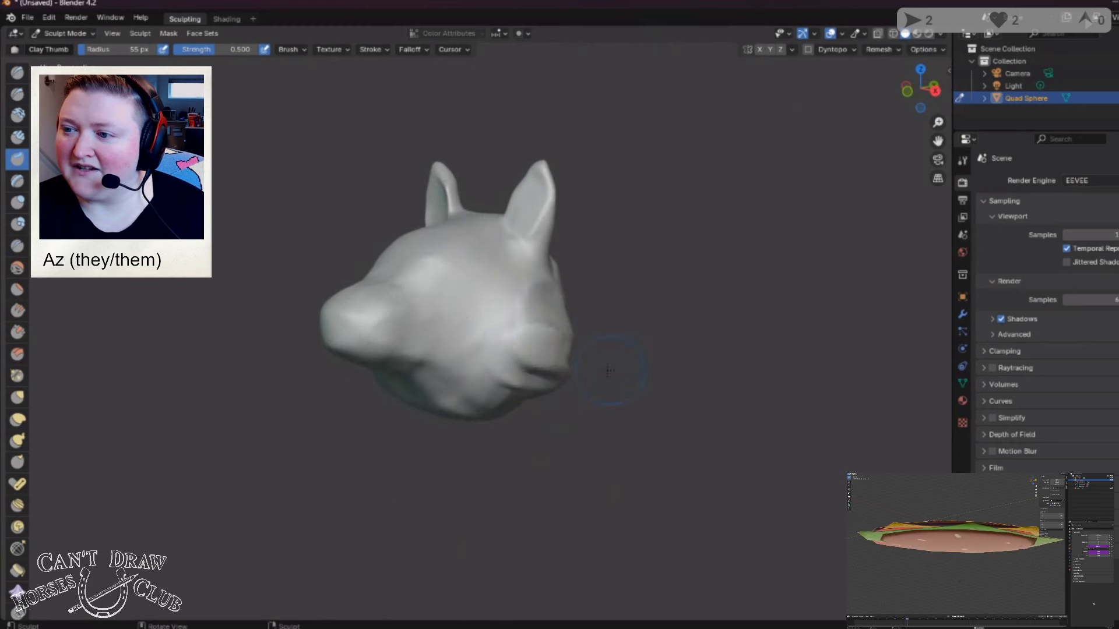
middle_drag(560, 377, 418, 349)
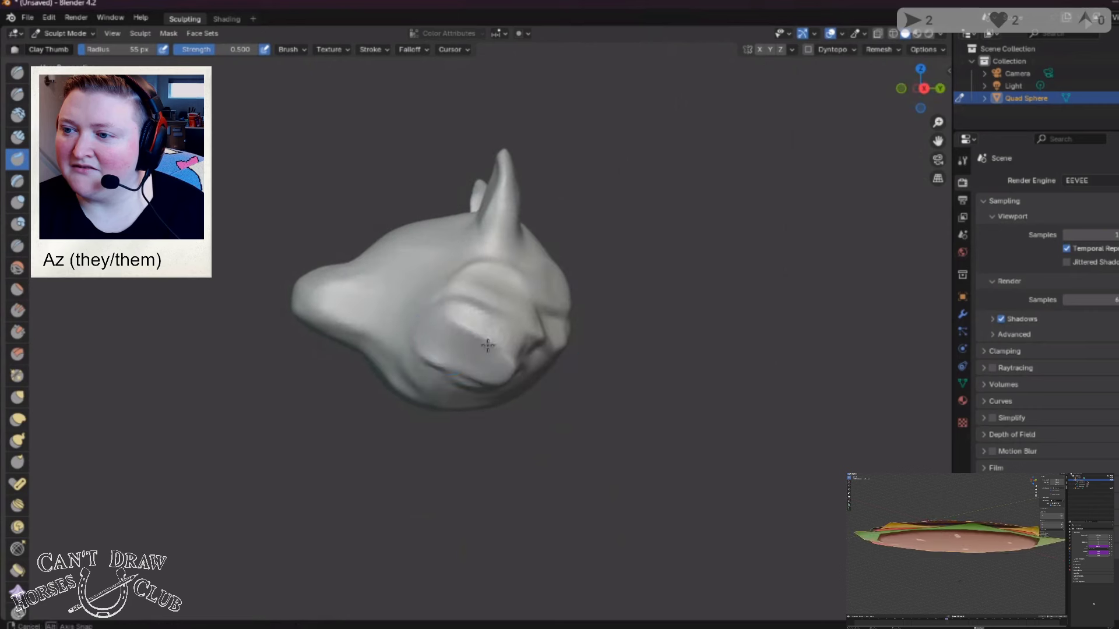
mouse_move(437, 307)
middle_down()
mouse_move(427, 364)
mouse_move(598, 422)
middle_up()
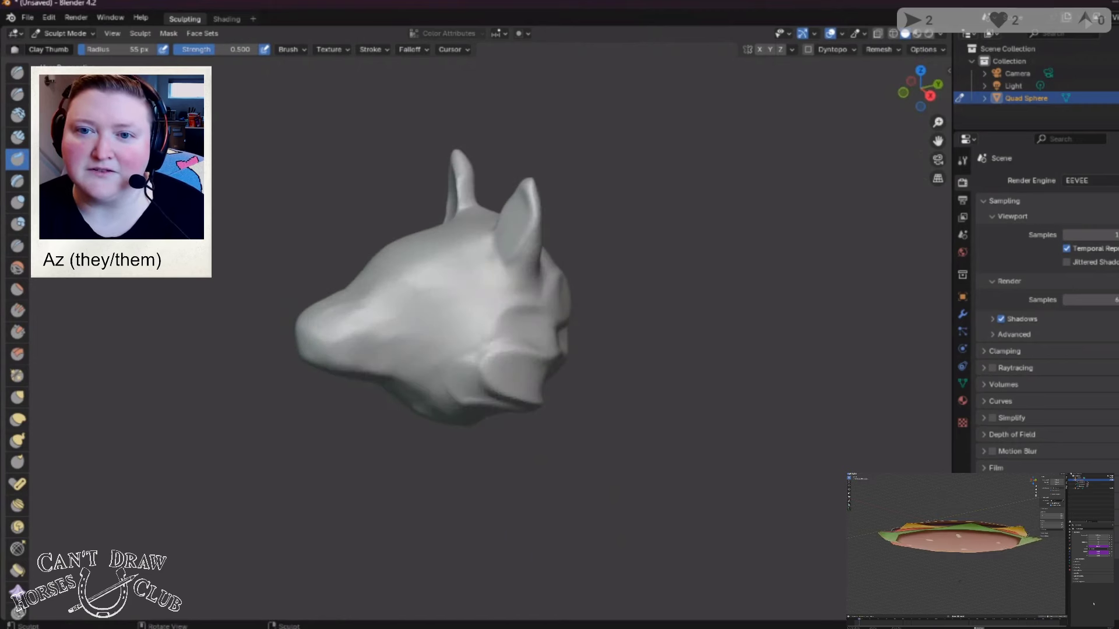
Step: Soften the clay ridges on the cheek with the Smooth brush at a 55 px radius and 0.664 strength
key(shift+s)
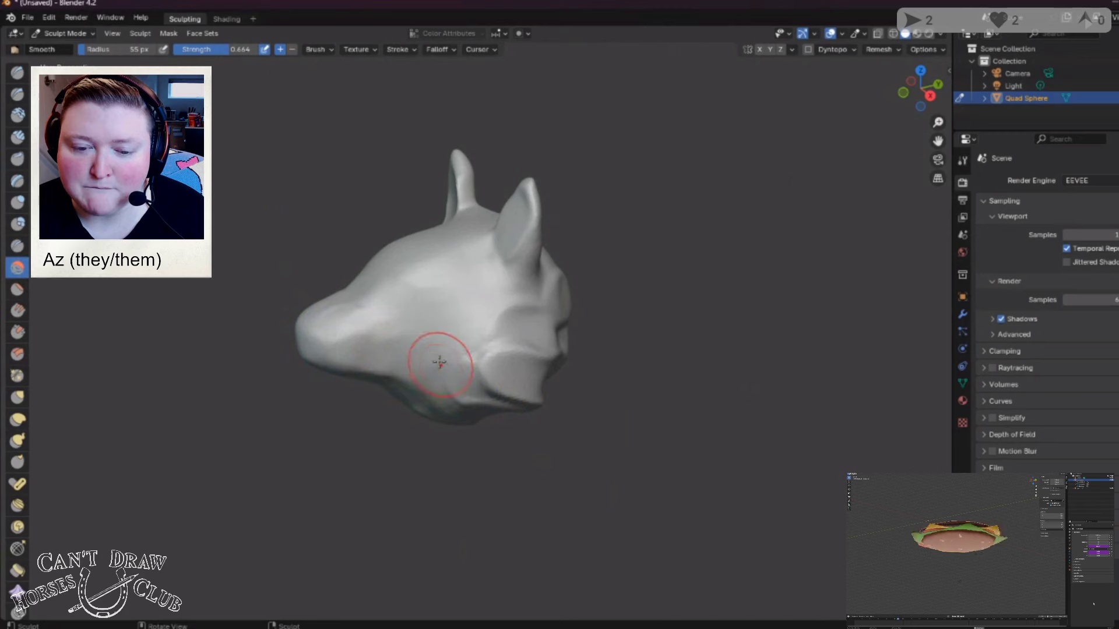
mouse_move(466, 365)
mouse_down()
mouse_move(495, 352)
mouse_move(487, 320)
mouse_up()
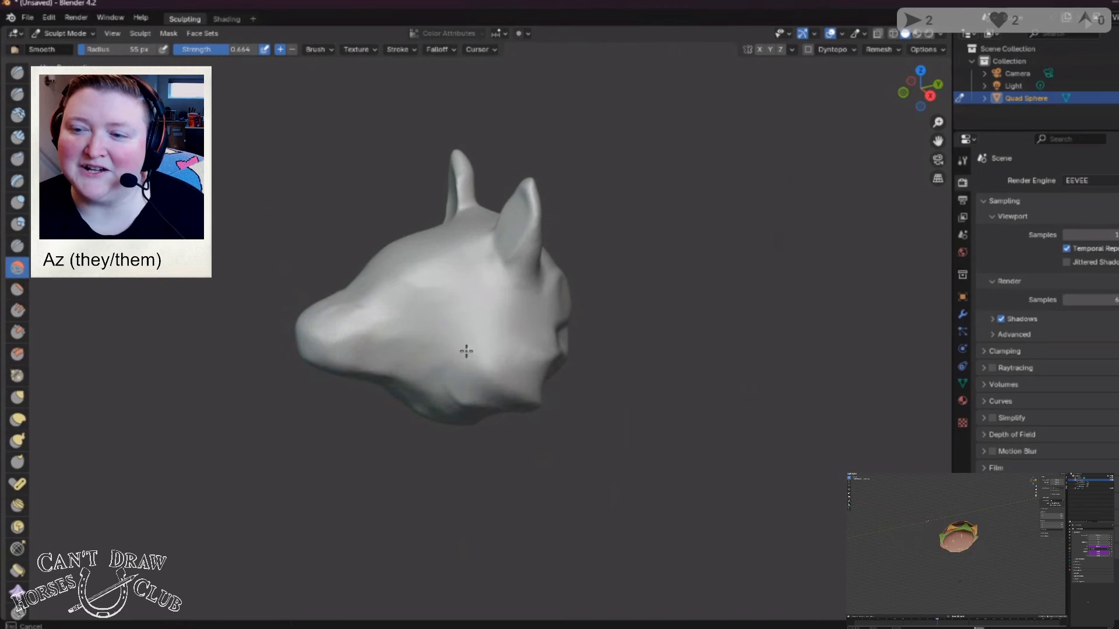
middle_drag(467, 351, 448, 329)
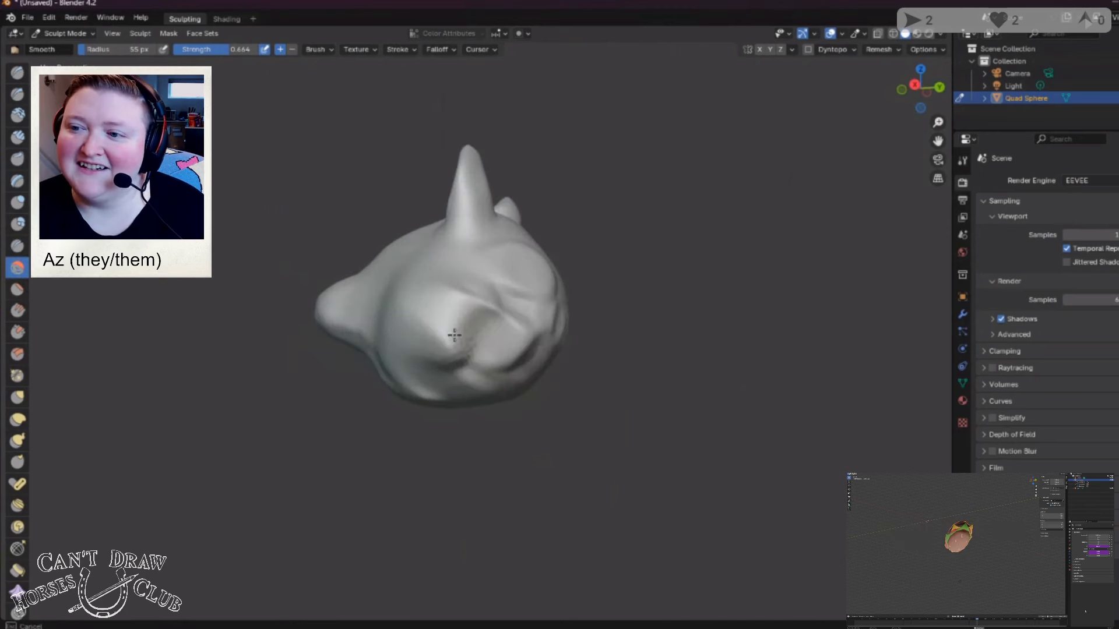
drag(454, 335, 549, 282)
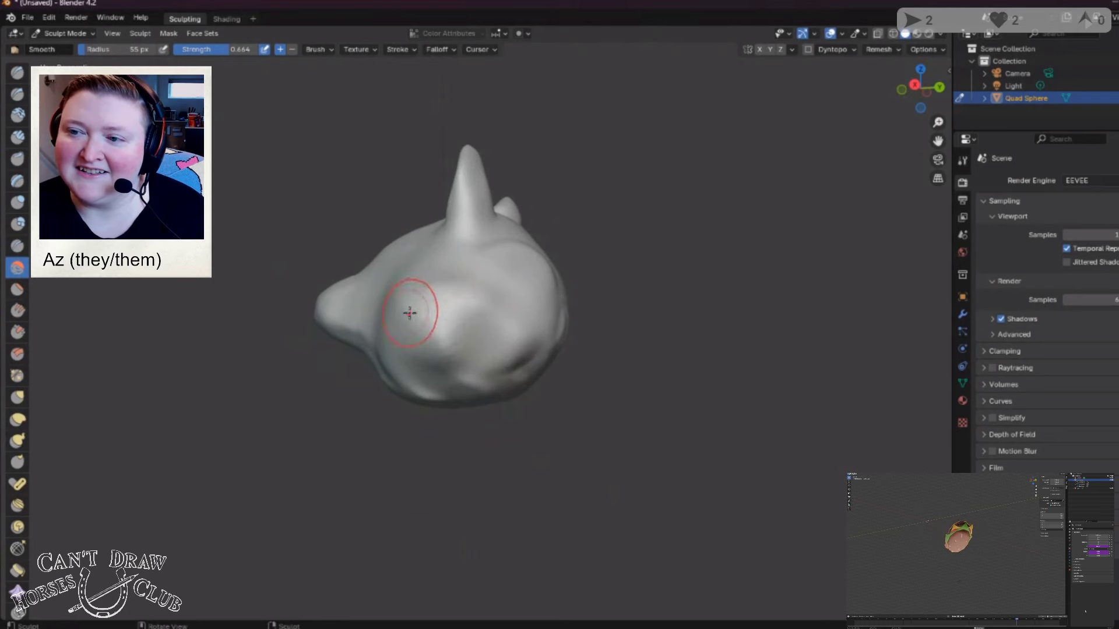
middle_drag(409, 313, 541, 326)
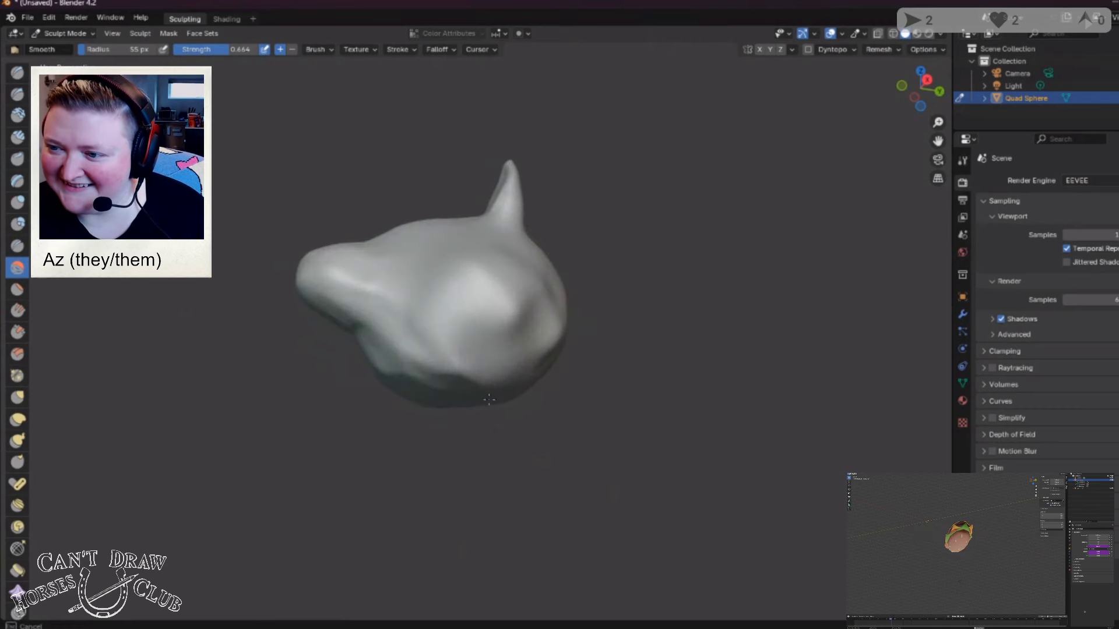
Step: Smooth the underside of the jaw, the front of both cheeks and the area below the snout
middle_drag(489, 399, 532, 383)
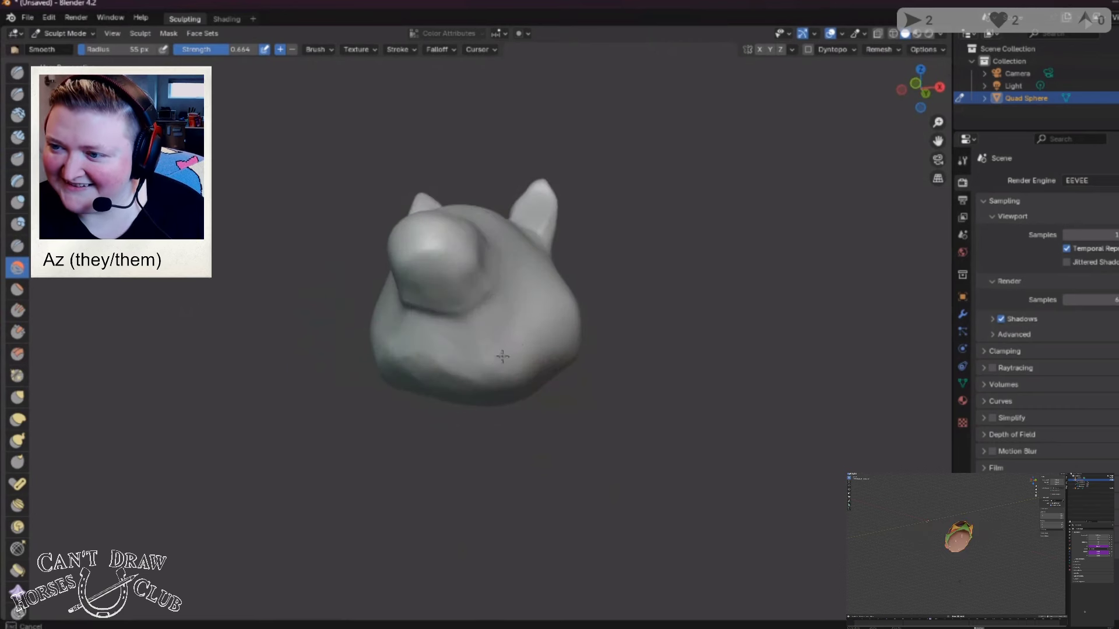
drag(502, 356, 575, 335)
middle_drag(542, 331, 533, 376)
middle_drag(458, 394, 544, 360)
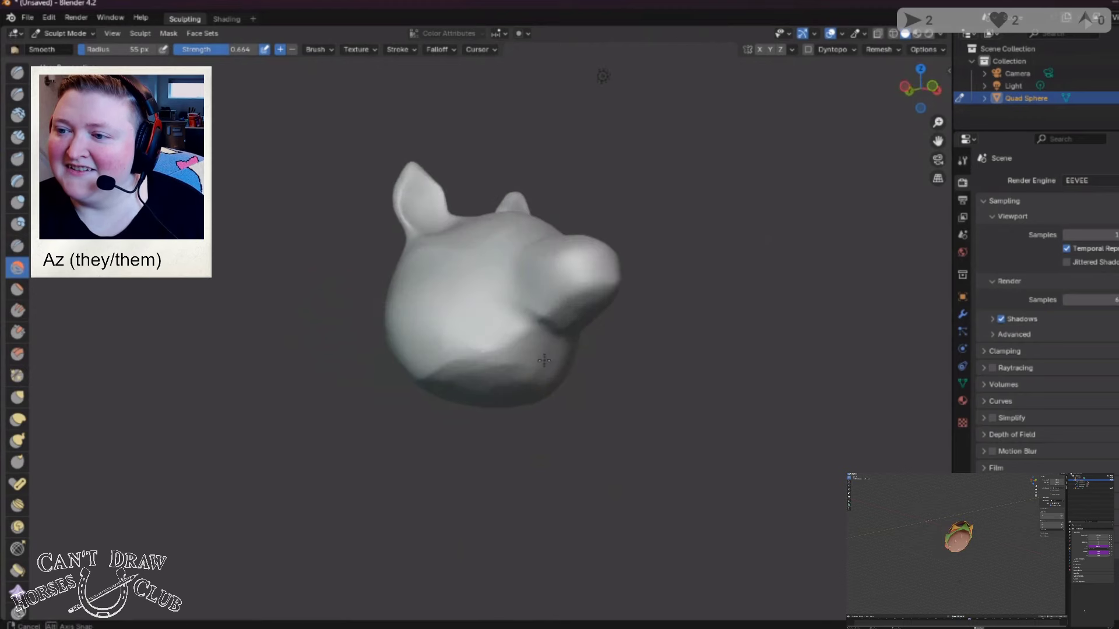
mouse_move(480, 320)
middle_down()
mouse_move(445, 405)
mouse_move(431, 390)
mouse_move(534, 320)
mouse_move(478, 375)
mouse_move(437, 342)
middle_up()
mouse_move(507, 370)
middle_down()
mouse_move(496, 349)
mouse_move(513, 375)
mouse_move(444, 362)
middle_up()
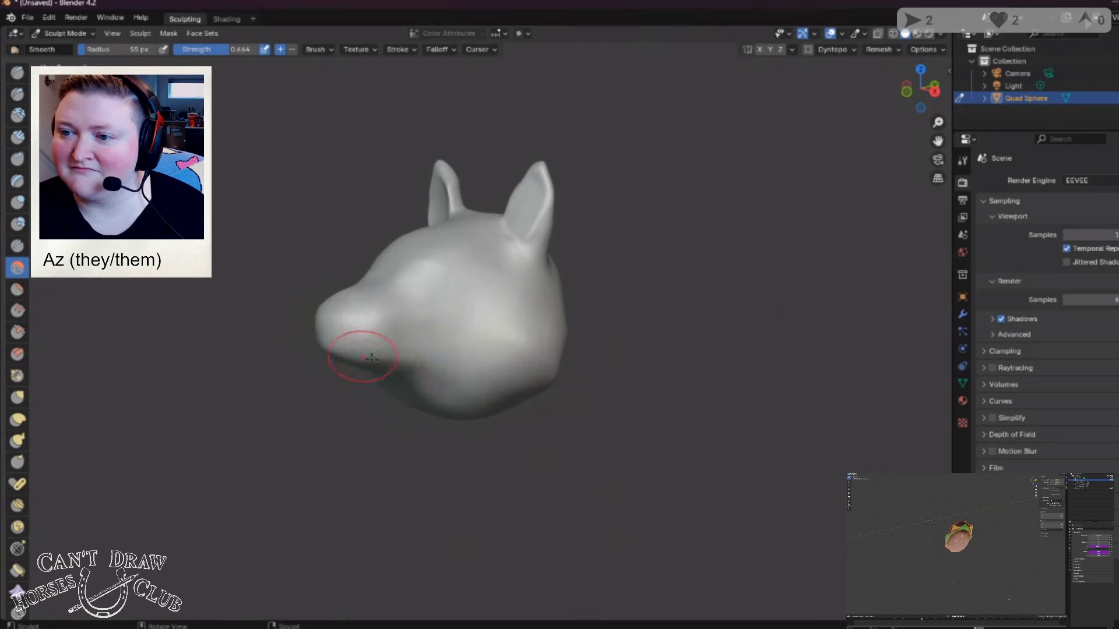
mouse_move(358, 362)
middle_down()
mouse_move(498, 357)
mouse_move(583, 373)
mouse_move(606, 443)
mouse_move(568, 464)
mouse_move(670, 461)
middle_up()
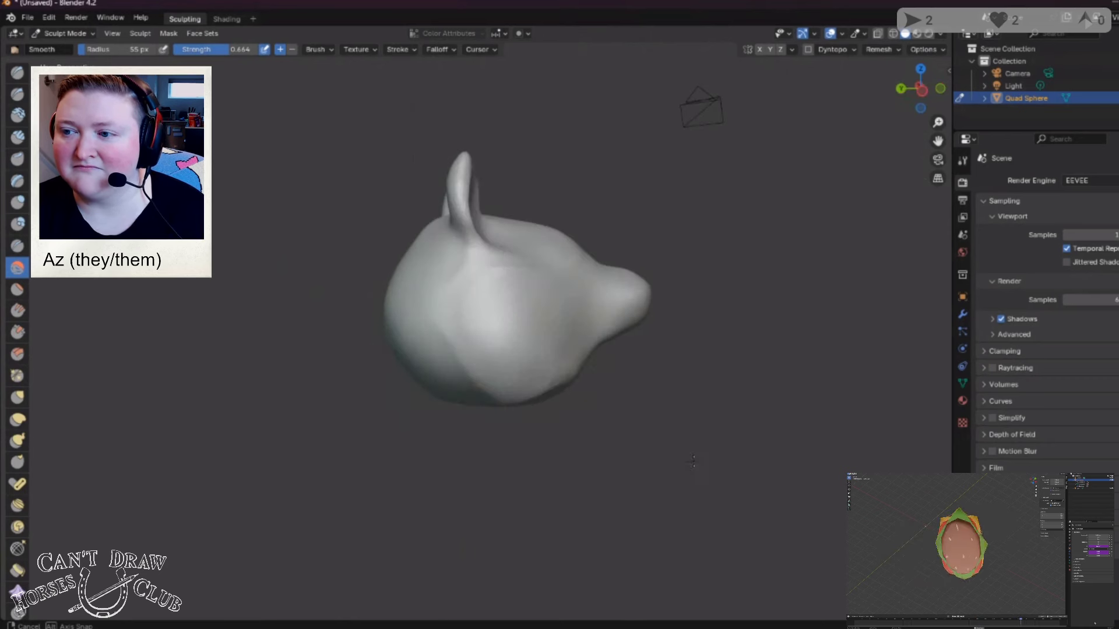
Step: Push up raised folds on the opposite cheek and rear jaw with the Clay Thumb brush at a 55 px radius and 0.500 strength
click(18, 159)
middle_drag(313, 435, 469, 327)
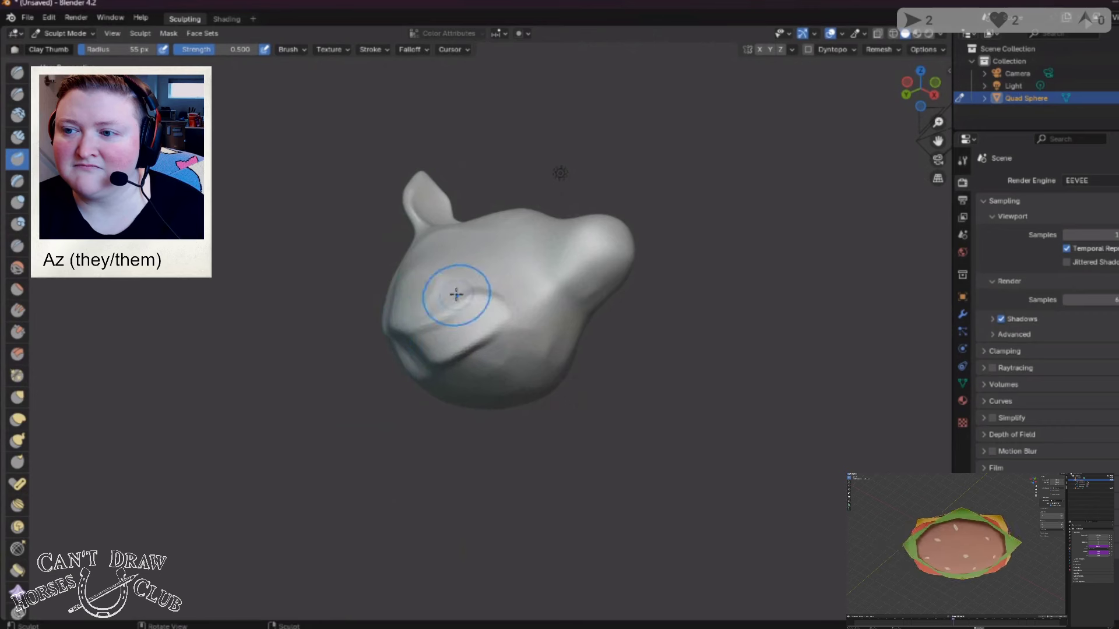
mouse_move(486, 329)
middle_down()
mouse_move(361, 352)
mouse_move(316, 425)
middle_up()
middle_drag(442, 431, 375, 220)
middle_drag(477, 288, 477, 289)
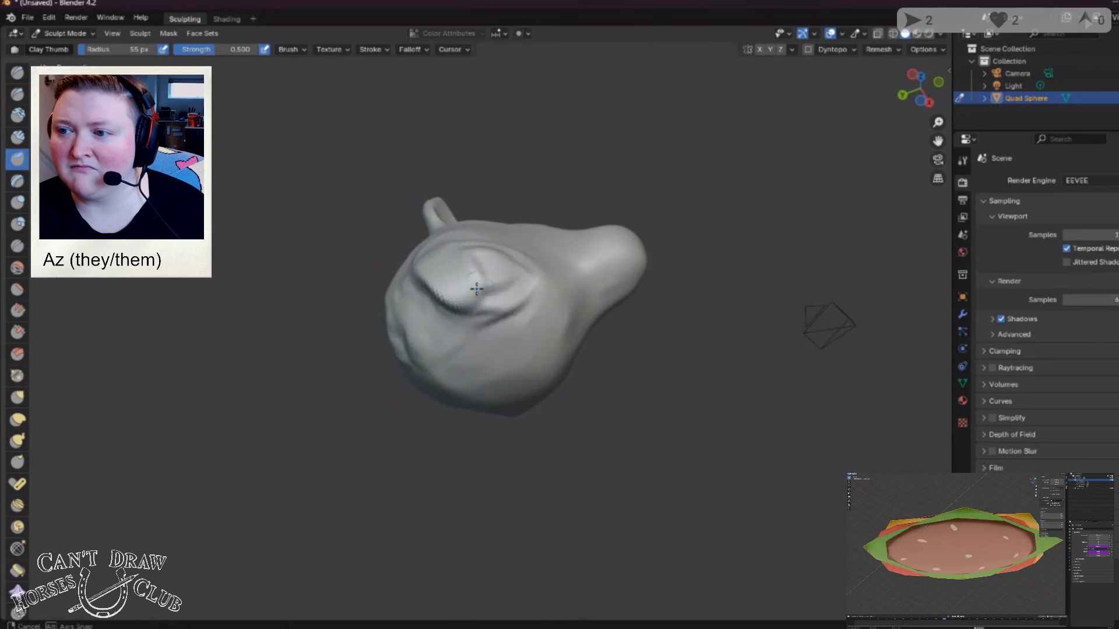
mouse_move(483, 335)
middle_down()
mouse_move(493, 370)
mouse_move(471, 396)
middle_up()
middle_drag(443, 354, 571, 383)
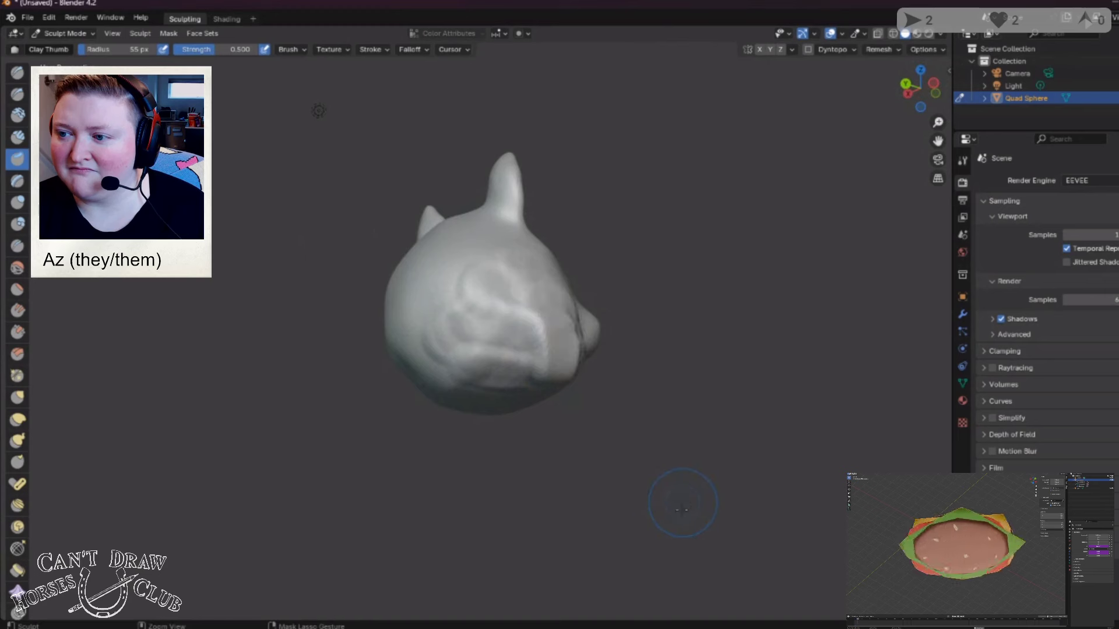
mouse_move(676, 496)
middle_down()
mouse_move(351, 483)
mouse_move(406, 465)
middle_up()
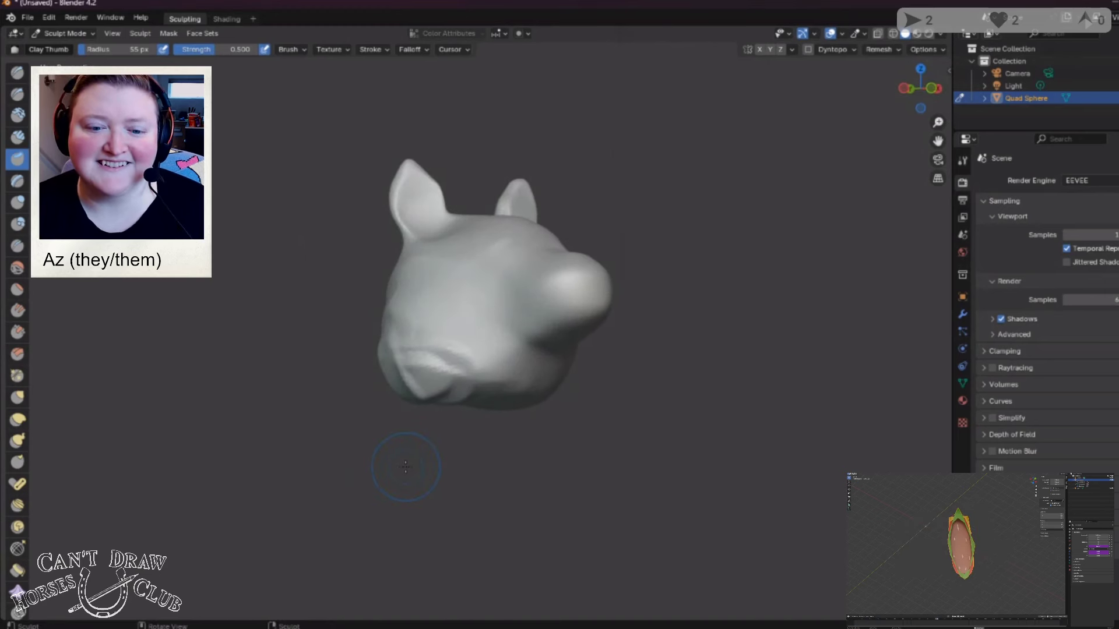
middle_drag(270, 463, 344, 410)
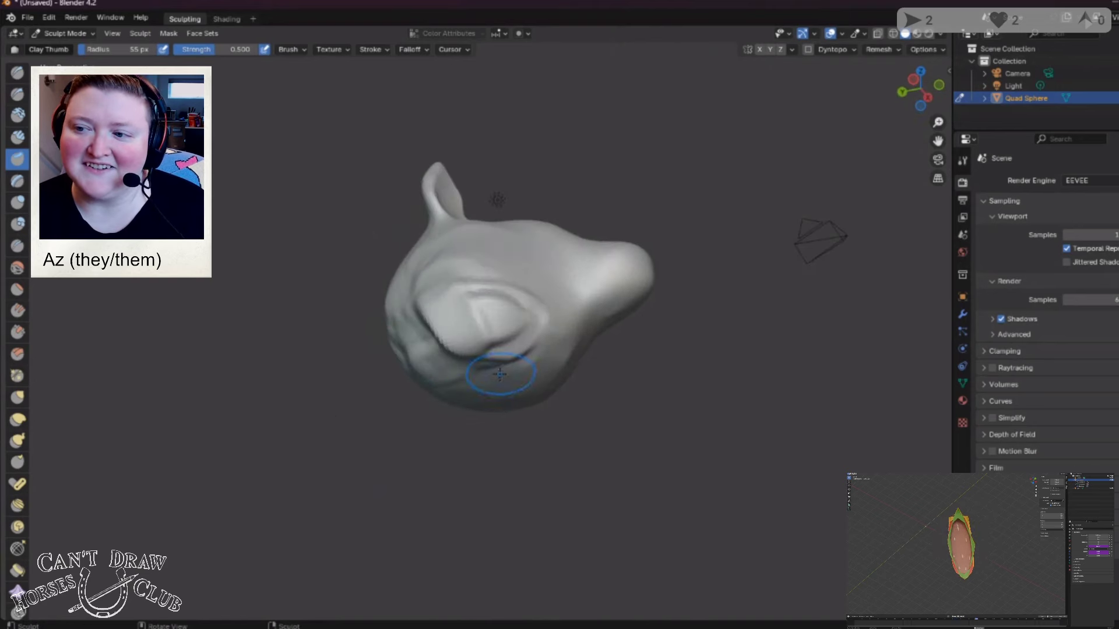
mouse_move(488, 350)
middle_down()
mouse_move(495, 317)
mouse_move(431, 227)
mouse_move(444, 299)
mouse_move(491, 378)
mouse_move(495, 338)
mouse_move(443, 291)
mouse_move(469, 421)
mouse_move(368, 328)
middle_up()
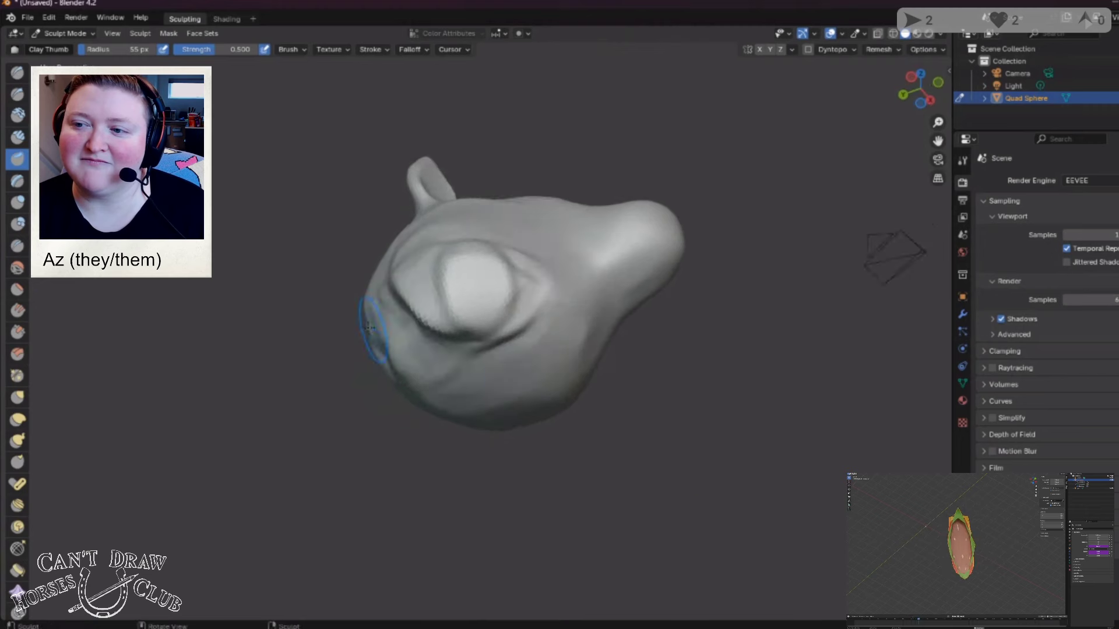
Step: Blend the opposite cheek's folds into the back of the head with the Smooth brush at 0.664 strength
click(18, 267)
drag(478, 306, 435, 362)
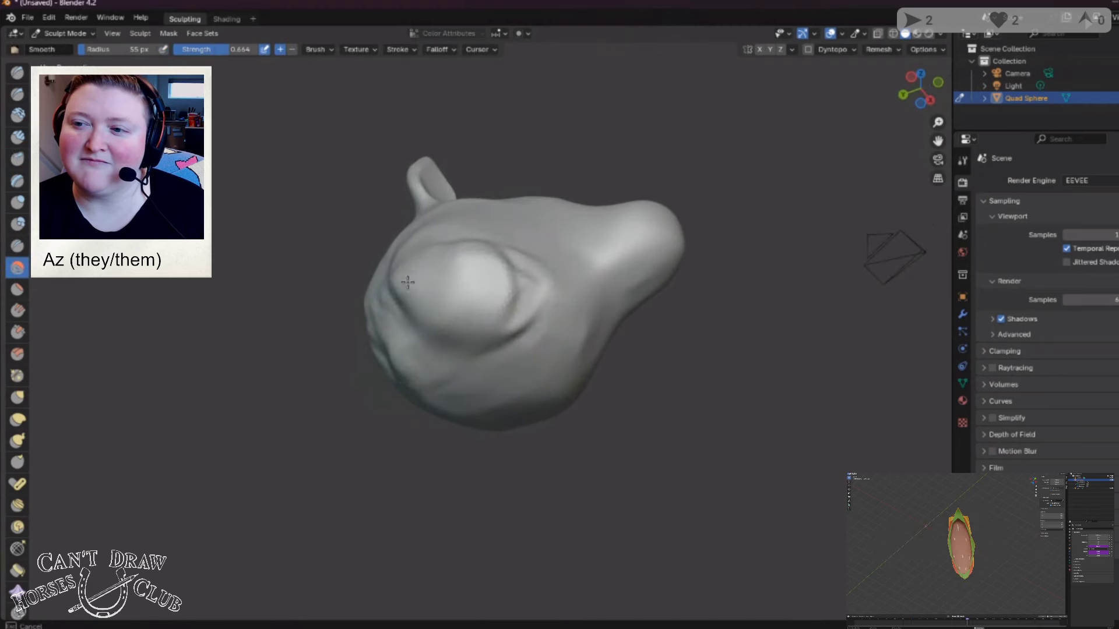
mouse_move(408, 283)
mouse_down()
mouse_move(509, 298)
mouse_move(490, 244)
mouse_move(542, 287)
mouse_up()
mouse_move(542, 287)
middle_down()
mouse_move(512, 366)
mouse_move(387, 325)
middle_up()
middle_drag(432, 304, 406, 255)
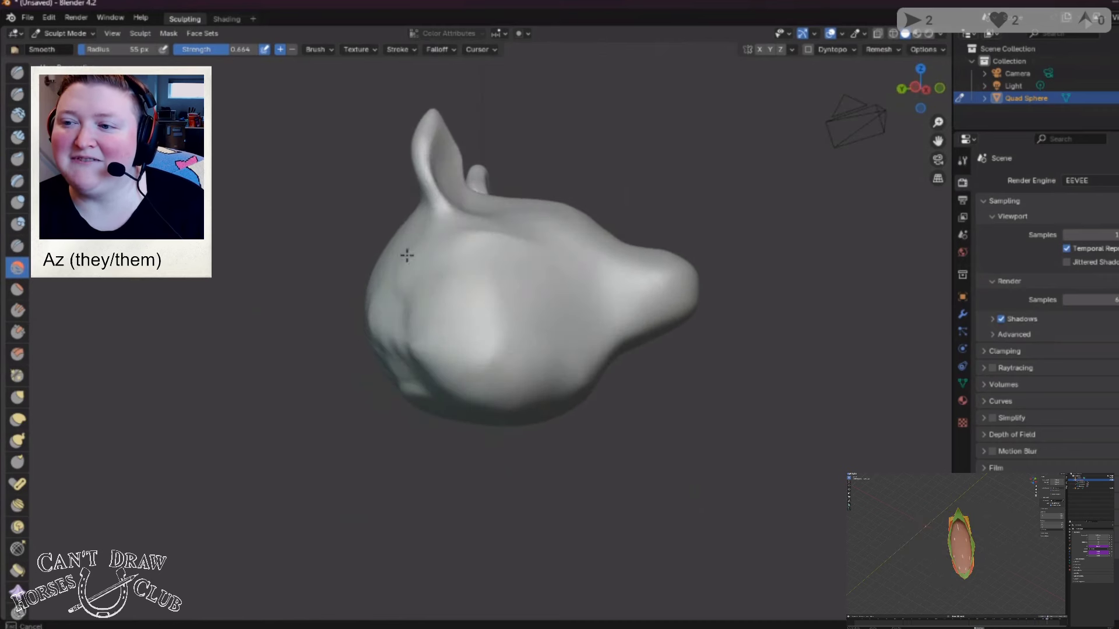
middle_drag(450, 346, 523, 286)
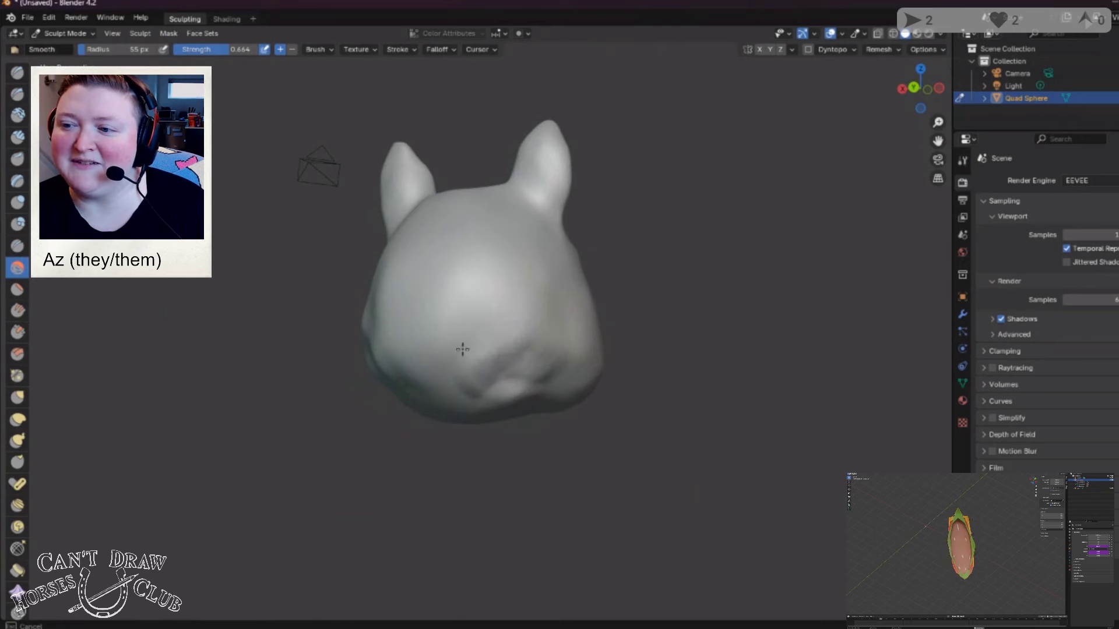
drag(480, 365, 569, 368)
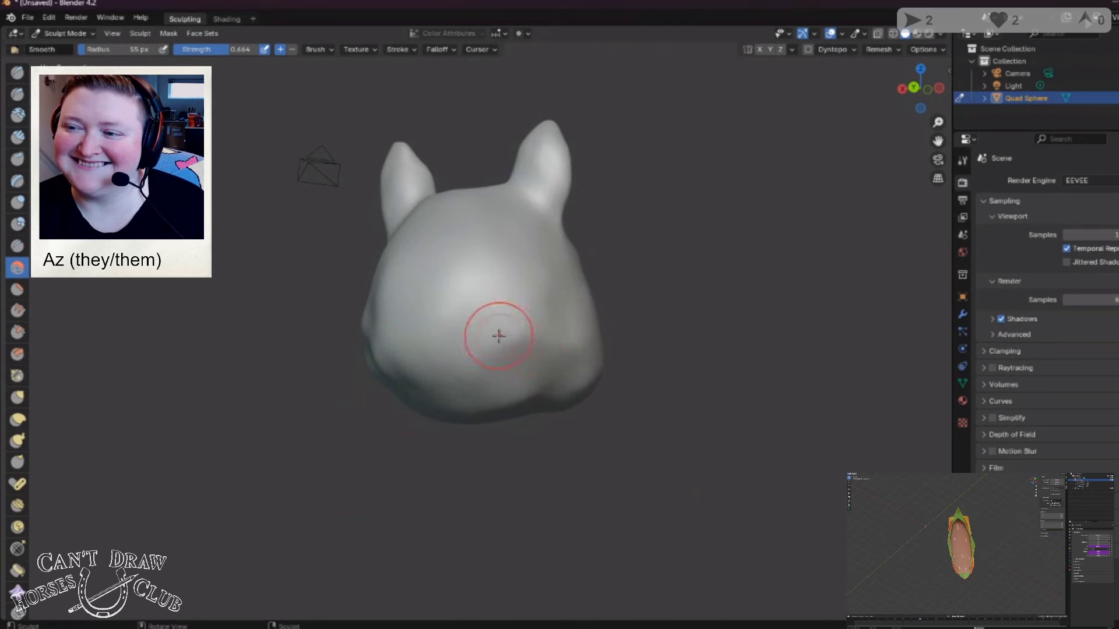
mouse_move(601, 357)
middle_down()
mouse_move(570, 300)
mouse_move(439, 332)
mouse_move(433, 354)
mouse_move(352, 305)
middle_up()
mouse_move(563, 358)
middle_down()
mouse_move(387, 337)
mouse_move(450, 333)
middle_up()
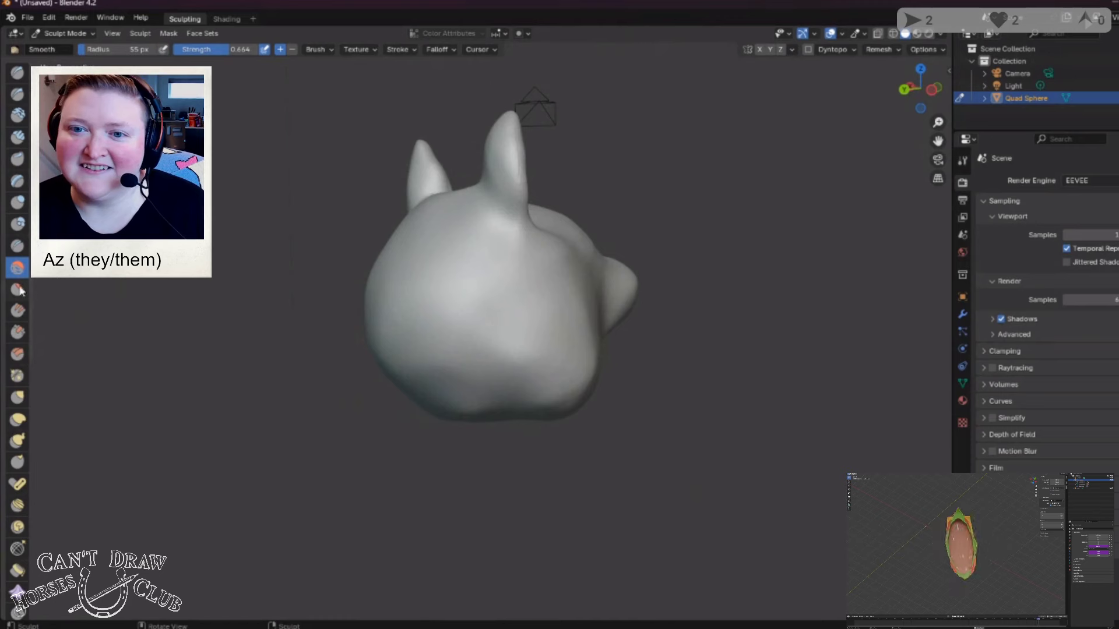
Step: Flatten the back of the head and lower cheek with the Flatten/Contrast brush at a 229 px radius and 0.665 strength
key(shift+t)
middle_drag(385, 341, 469, 344)
key(bracketright)
mouse_move(503, 349)
mouse_down()
mouse_move(443, 305)
mouse_move(492, 332)
mouse_move(490, 352)
mouse_move(459, 323)
mouse_up()
mouse_move(490, 330)
middle_down()
mouse_move(356, 348)
mouse_move(318, 321)
mouse_move(291, 269)
middle_up()
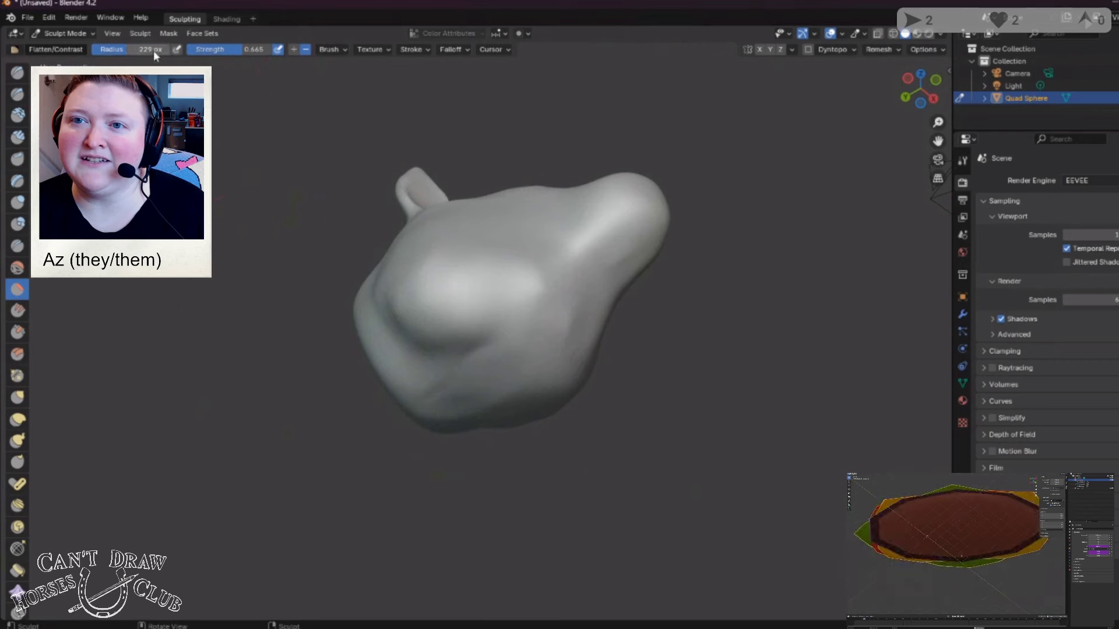
Step: Flatten the cheek bulge and the jaw beneath it with the Flatten/Contrast brush at a 113 px radius
drag(126, 51, 110, 51)
drag(438, 285, 459, 333)
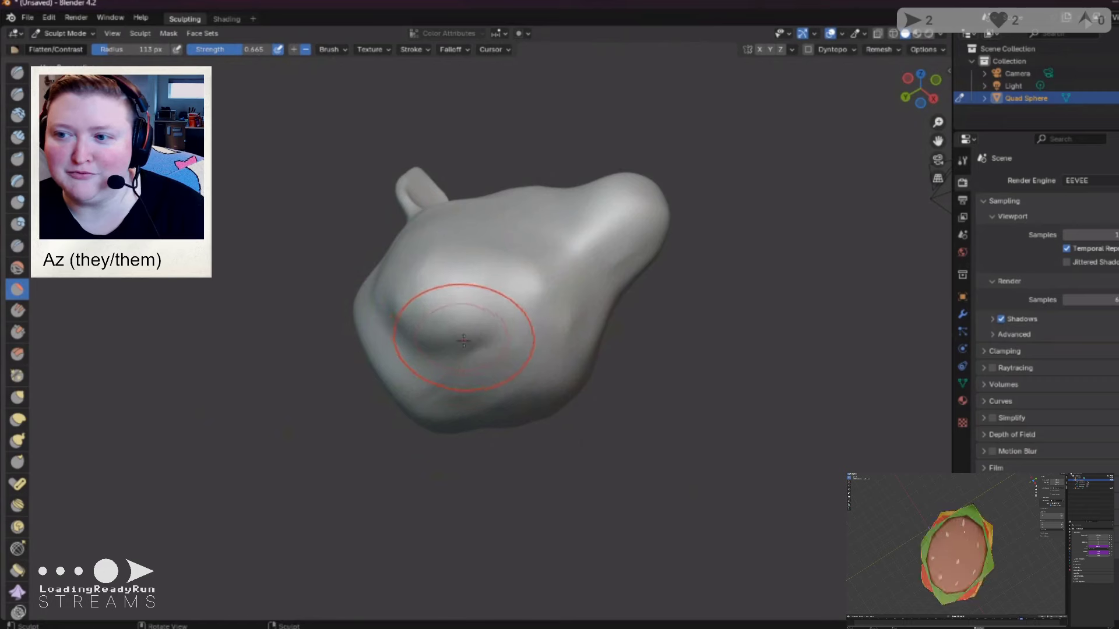
middle_drag(461, 335, 440, 314)
mouse_move(439, 314)
mouse_down()
mouse_move(470, 298)
mouse_move(471, 362)
mouse_up()
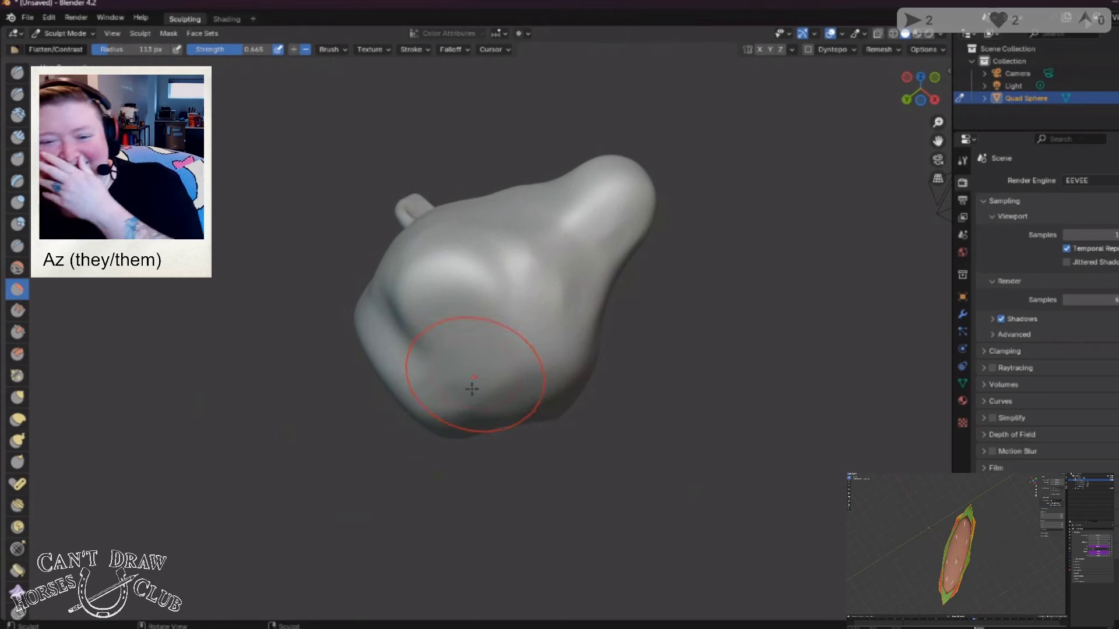
Step: Even out the underside of the jaw and the near cheek with further Flatten/Contrast strokes at 0.665 strength
middle_drag(468, 426, 402, 422)
drag(402, 422, 421, 410)
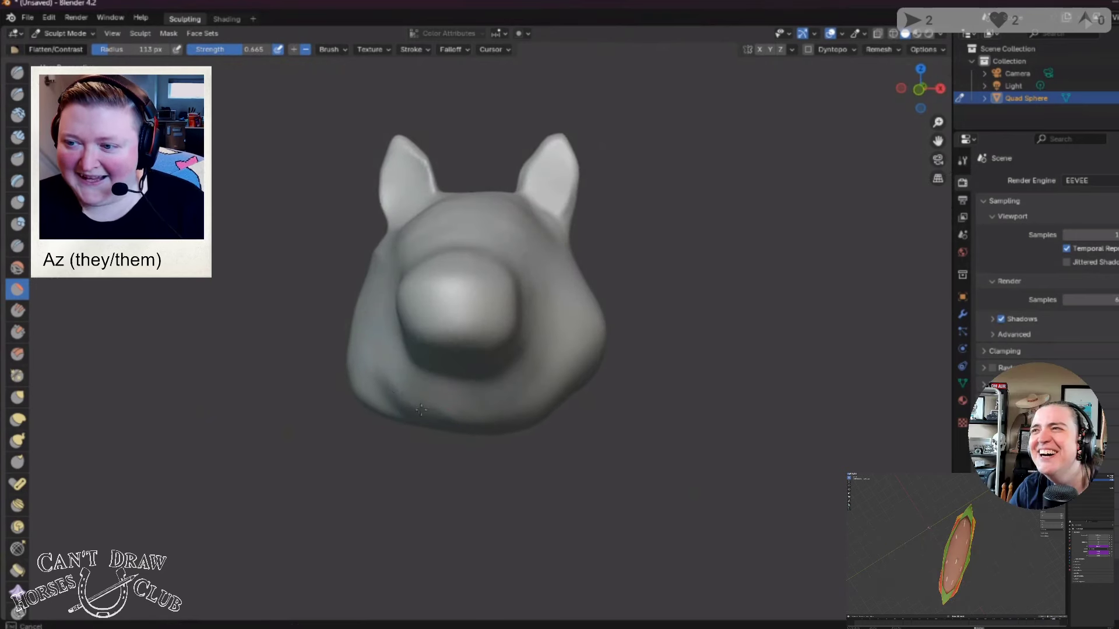
mouse_move(456, 424)
middle_down()
mouse_move(501, 373)
mouse_move(482, 344)
middle_up()
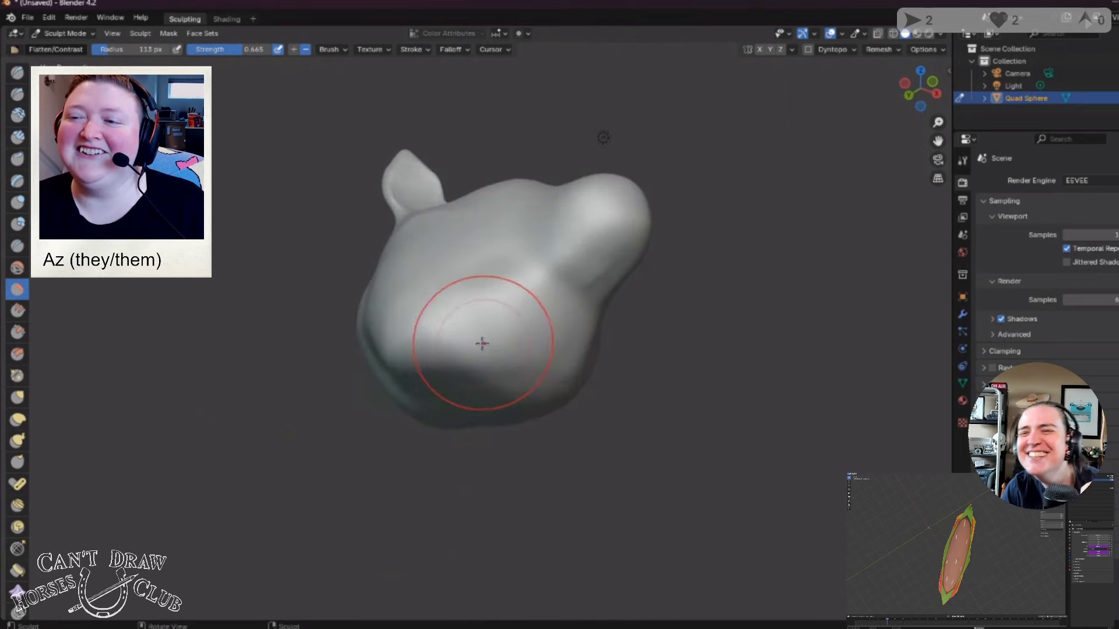
middle_drag(71, 385, 180, 419)
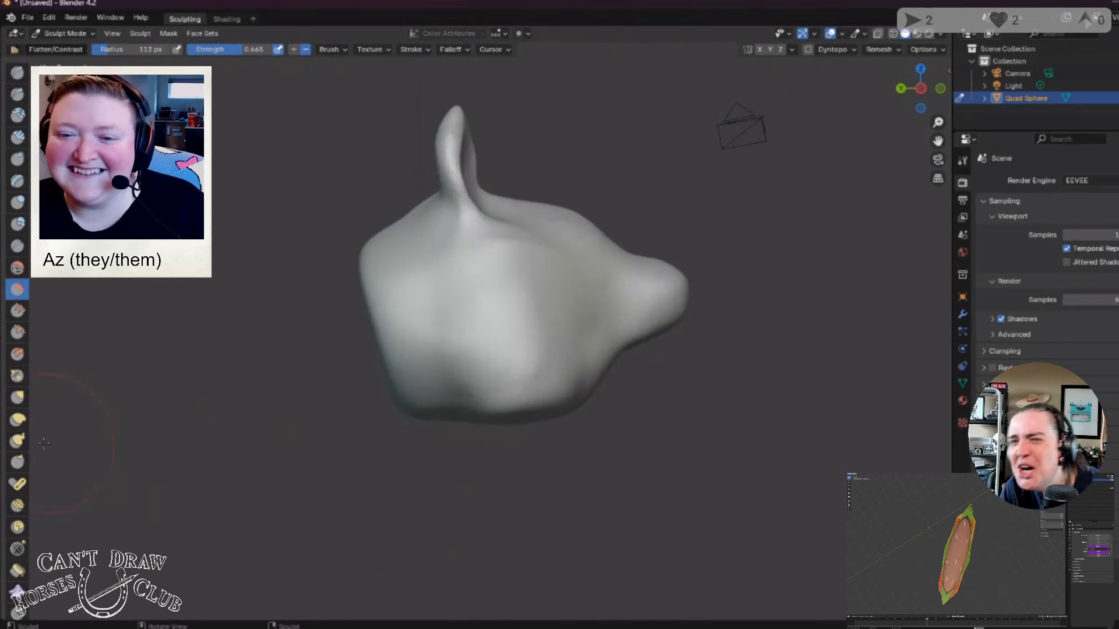
Step: Push the cheek surface upward with the Thumb brush at a 113 px radius and 0.500 strength
click(17, 462)
middle_drag(201, 500, 247, 397)
drag(508, 347, 473, 293)
mouse_move(294, 281)
middle_down()
mouse_move(217, 374)
mouse_move(176, 331)
mouse_move(189, 399)
middle_up()
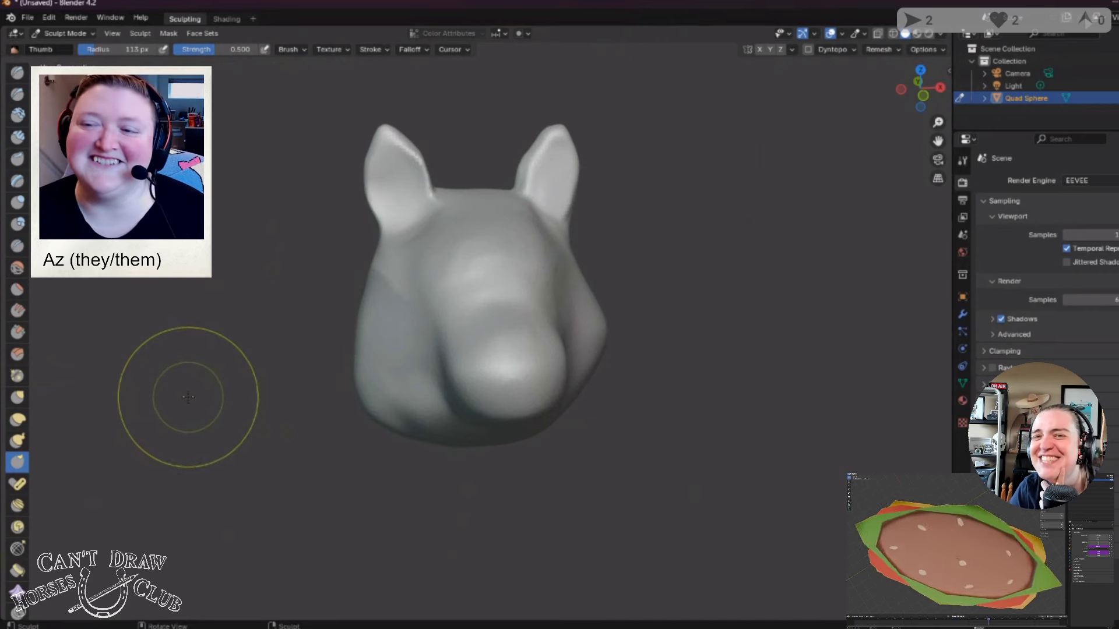
mouse_move(188, 399)
middle_down()
mouse_move(232, 373)
mouse_move(183, 385)
mouse_move(211, 322)
mouse_move(250, 292)
middle_up()
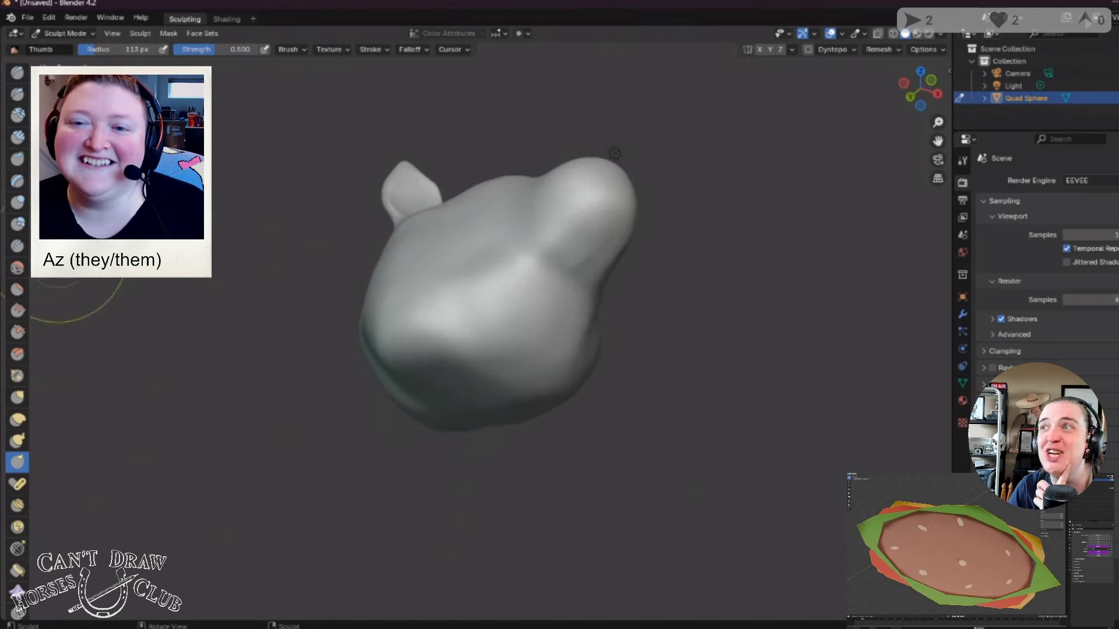
Step: Scrape down the bulges on the near cheek and jaw with the Scrape brush at a 113 px radius and 0.750 strength
click(17, 332)
mouse_move(451, 342)
middle_down()
mouse_move(432, 232)
mouse_move(490, 252)
mouse_move(472, 353)
middle_up()
mouse_move(472, 353)
mouse_down()
mouse_move(521, 297)
mouse_move(455, 303)
mouse_move(457, 338)
mouse_up()
mouse_move(489, 395)
middle_down()
mouse_move(379, 385)
mouse_move(467, 300)
middle_up()
drag(466, 299, 505, 317)
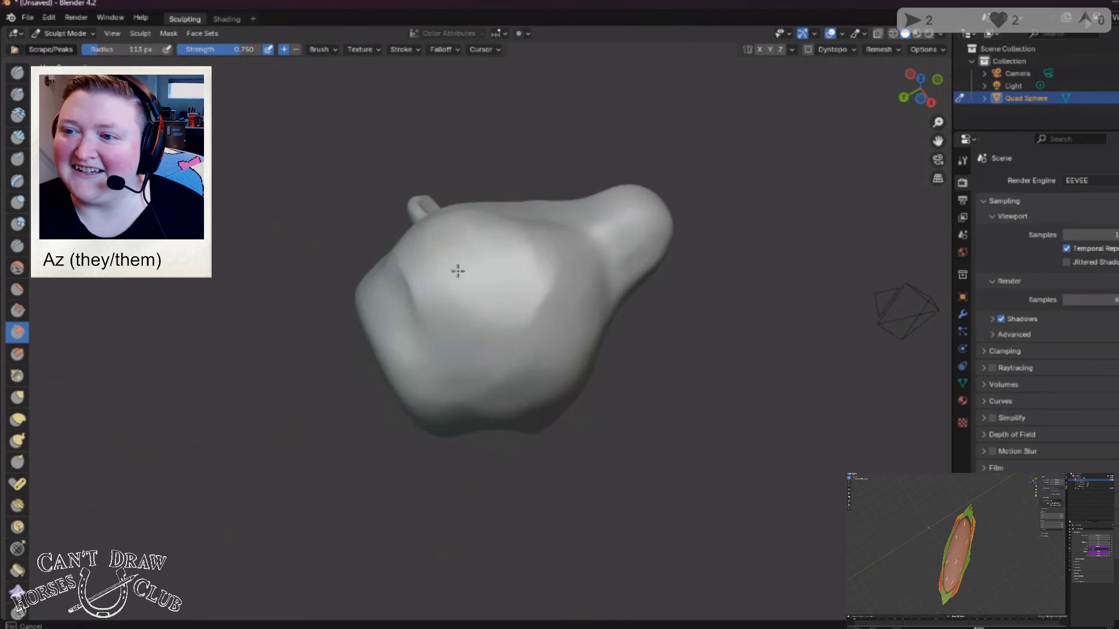
mouse_move(458, 271)
mouse_down()
mouse_move(429, 312)
mouse_move(400, 264)
mouse_up()
Step: Scrape the opposite cheek and rear jaw fold flatter with the same 113 px brush, evening out both sides of the face
mouse_move(475, 251)
middle_down()
mouse_move(407, 352)
mouse_move(379, 332)
mouse_move(296, 326)
mouse_move(338, 349)
middle_up()
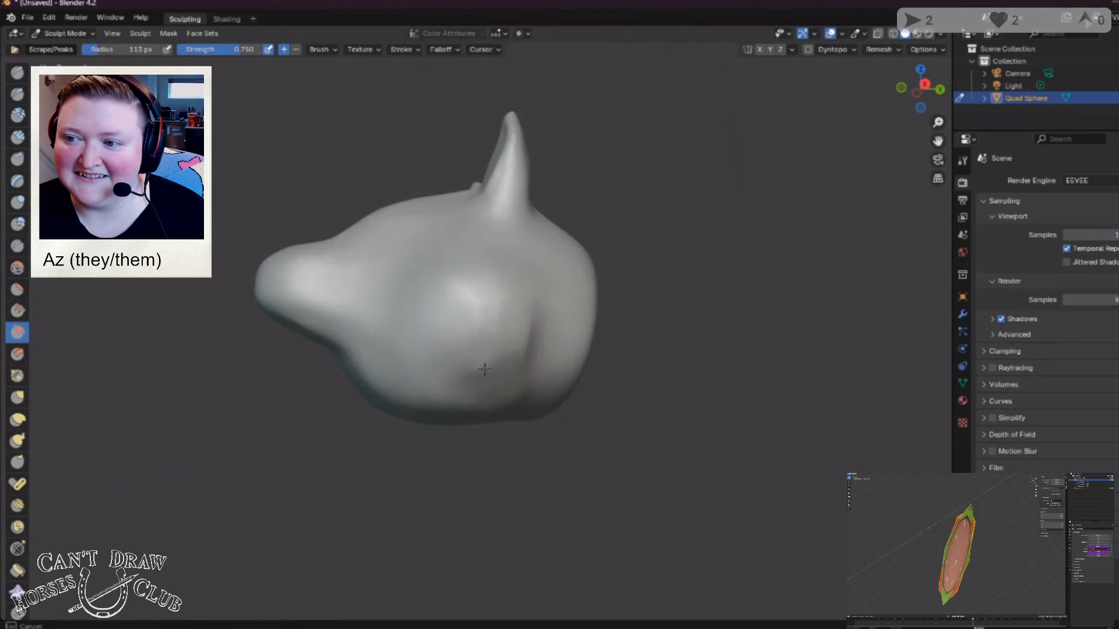
mouse_move(484, 369)
middle_down()
mouse_move(527, 300)
mouse_move(560, 315)
mouse_move(517, 336)
mouse_move(508, 289)
middle_up()
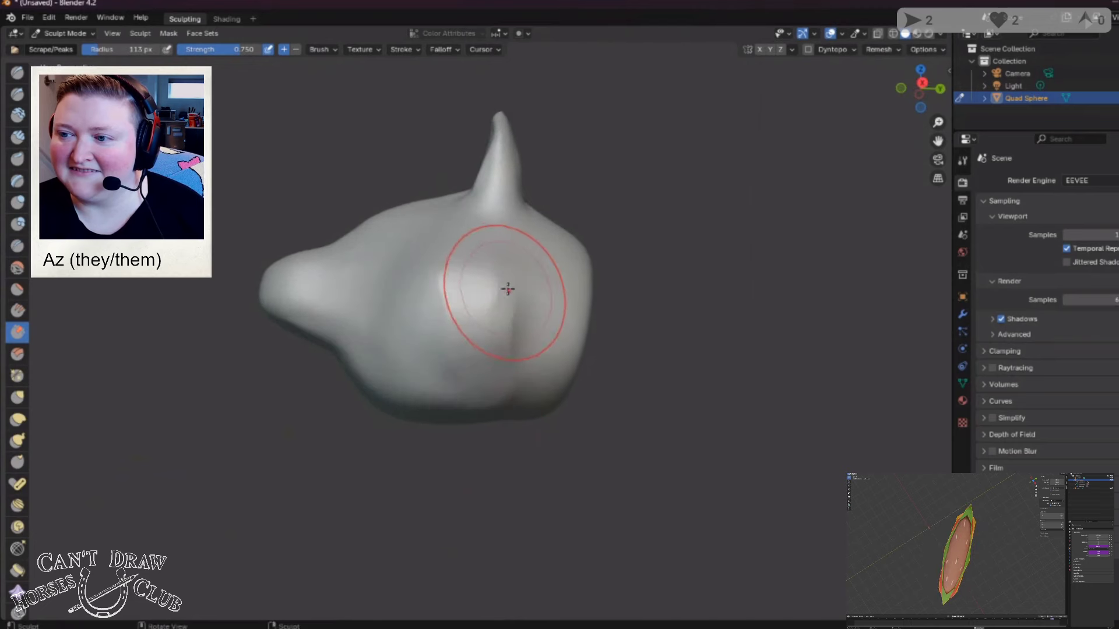
mouse_move(526, 370)
middle_down()
mouse_move(548, 344)
mouse_move(518, 299)
middle_up()
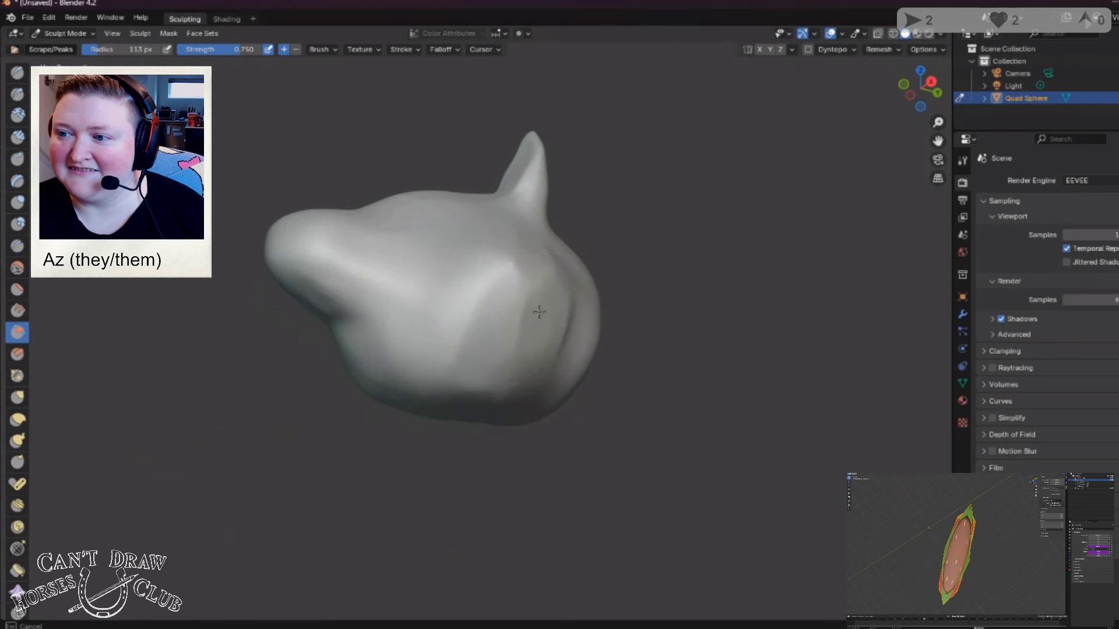
mouse_move(511, 357)
middle_down()
mouse_move(510, 326)
mouse_move(524, 341)
mouse_move(519, 359)
middle_up()
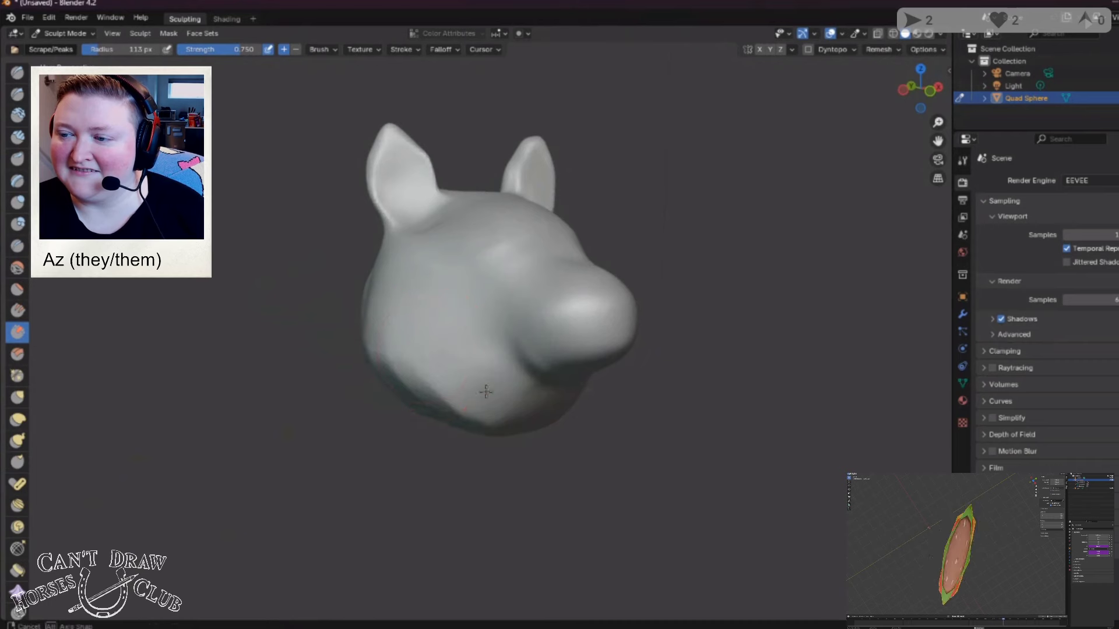
middle_drag(425, 373, 429, 368)
mouse_move(542, 337)
middle_down()
mouse_move(587, 338)
mouse_move(594, 319)
middle_up()
middle_drag(419, 288, 489, 300)
Step: Reduce the Scrape brush radius to 59 px and plane the brow and the area where the snout meets the face
key(f)
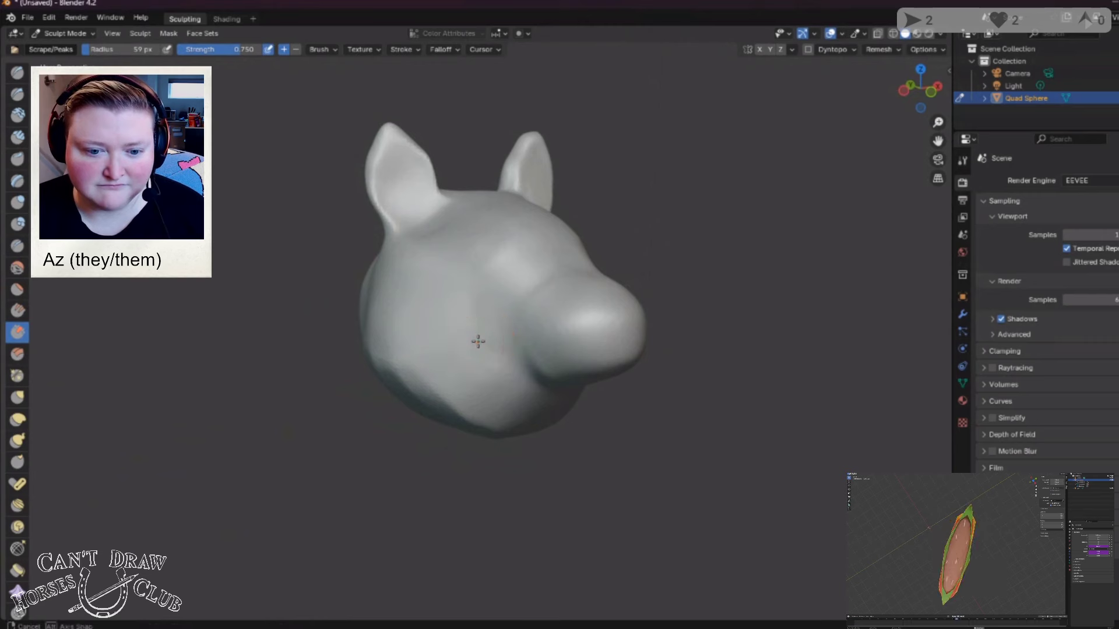
mouse_move(476, 340)
middle_down()
mouse_move(426, 352)
mouse_move(400, 337)
mouse_move(410, 329)
middle_up()
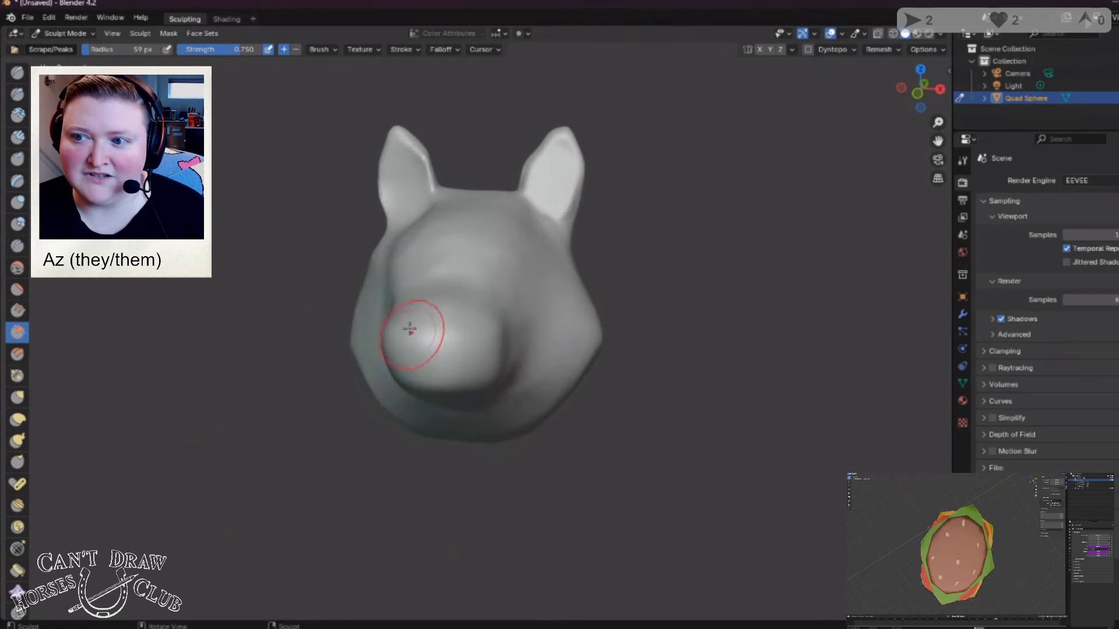
drag(406, 278, 453, 264)
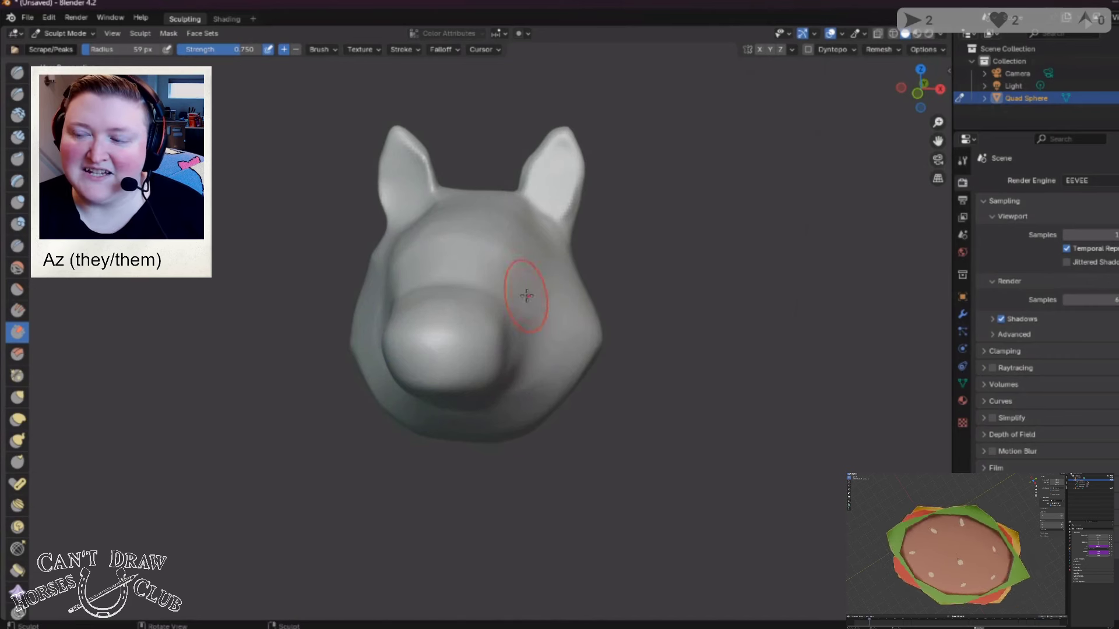
mouse_move(519, 290)
middle_down()
mouse_move(470, 297)
mouse_move(364, 254)
middle_up()
mouse_move(429, 311)
middle_down()
mouse_move(487, 327)
mouse_move(440, 239)
middle_up()
Step: Scrape the forehead and the area in front of the ear bases with the 59 px Scrape brush
mouse_move(512, 281)
middle_down()
mouse_move(533, 282)
mouse_move(476, 207)
middle_up()
drag(410, 268, 465, 205)
middle_drag(439, 228, 402, 229)
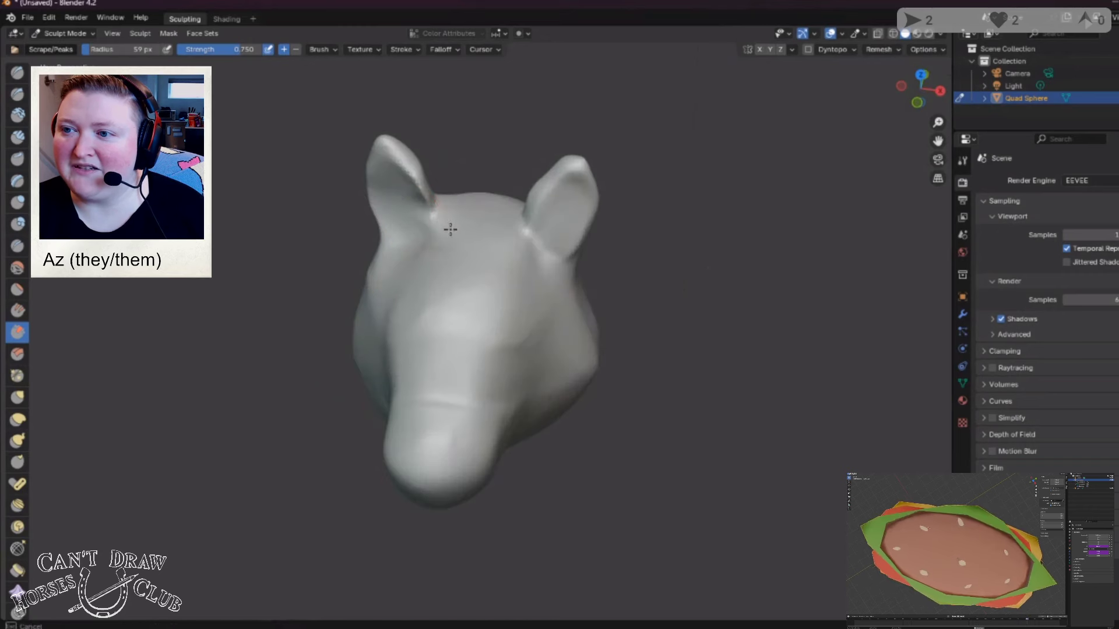
middle_drag(492, 261, 426, 255)
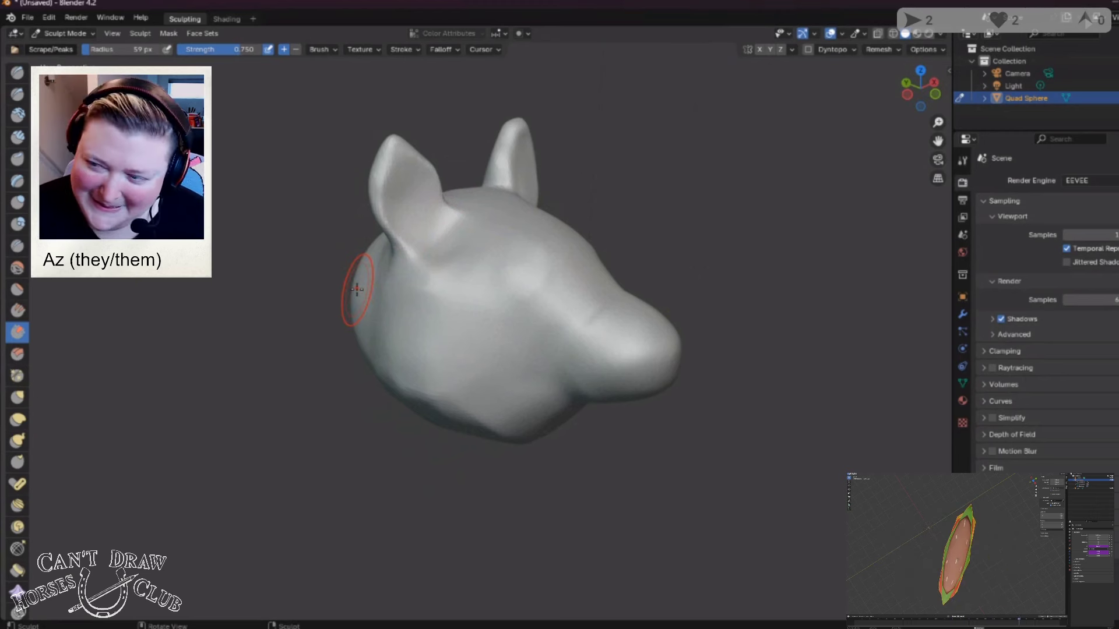
mouse_move(463, 250)
middle_down()
mouse_move(527, 260)
mouse_move(435, 259)
mouse_move(375, 317)
mouse_move(420, 259)
mouse_move(536, 244)
mouse_move(420, 256)
mouse_move(557, 258)
mouse_move(370, 233)
middle_up()
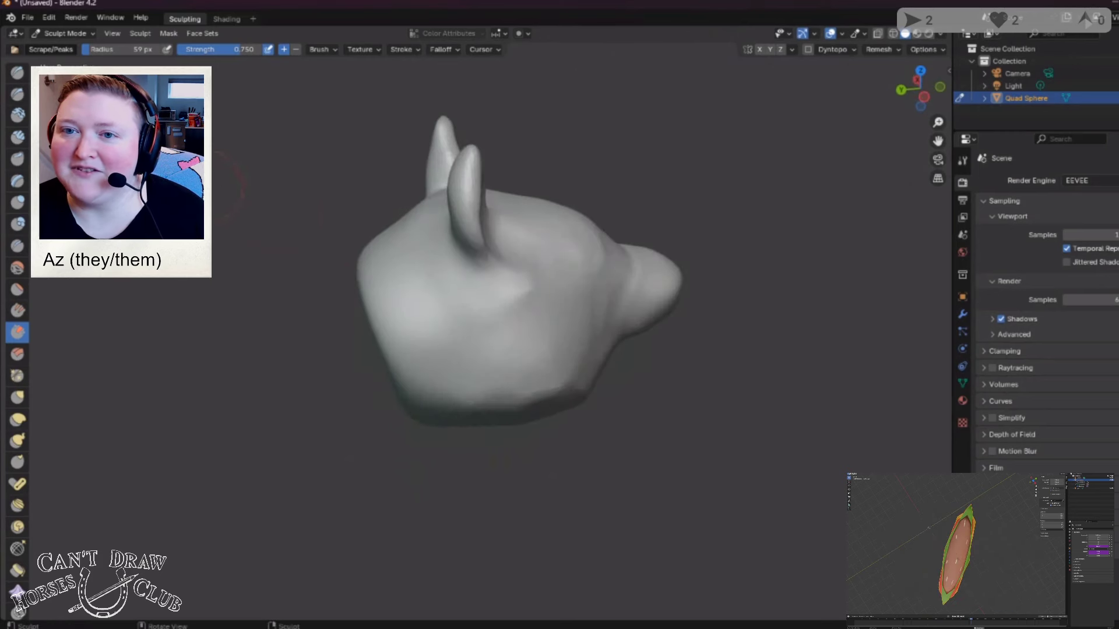
Step: Build up the base of the ear with the Inflate/Deflate brush at a 59 px radius and 0.500 strength
click(18, 203)
middle_drag(550, 250, 588, 200)
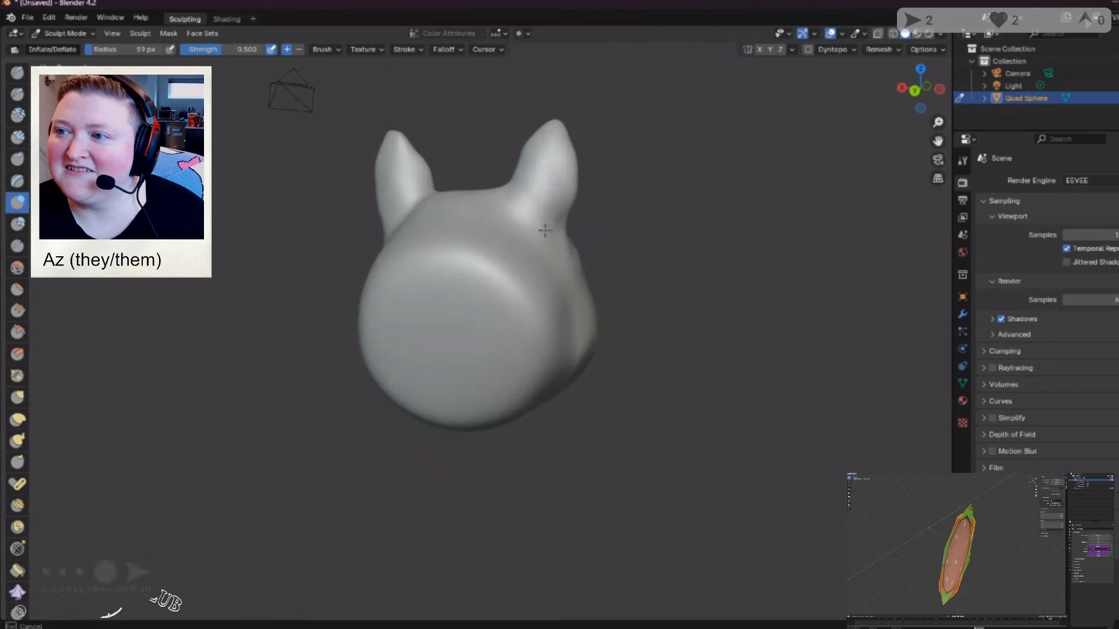
mouse_move(546, 225)
middle_down()
mouse_move(552, 258)
mouse_move(557, 185)
mouse_move(498, 295)
mouse_move(376, 251)
mouse_move(268, 235)
middle_up()
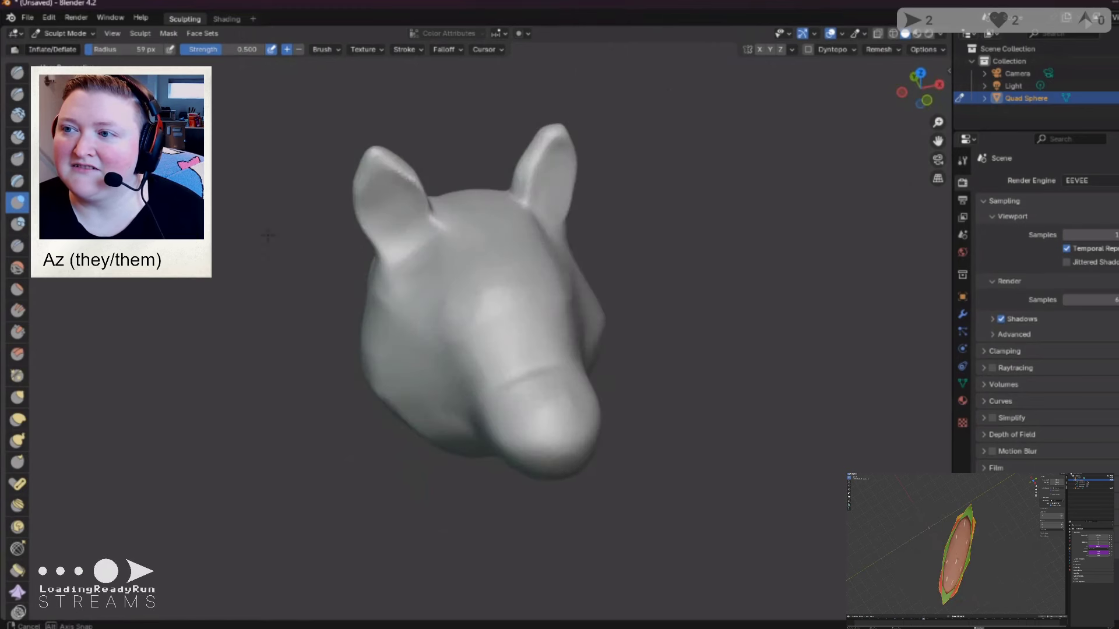
Step: Flatten the ear surfaces, front and back, with the Flatten/Contrast brush at a 59 px radius and 0.665 strength
click(18, 289)
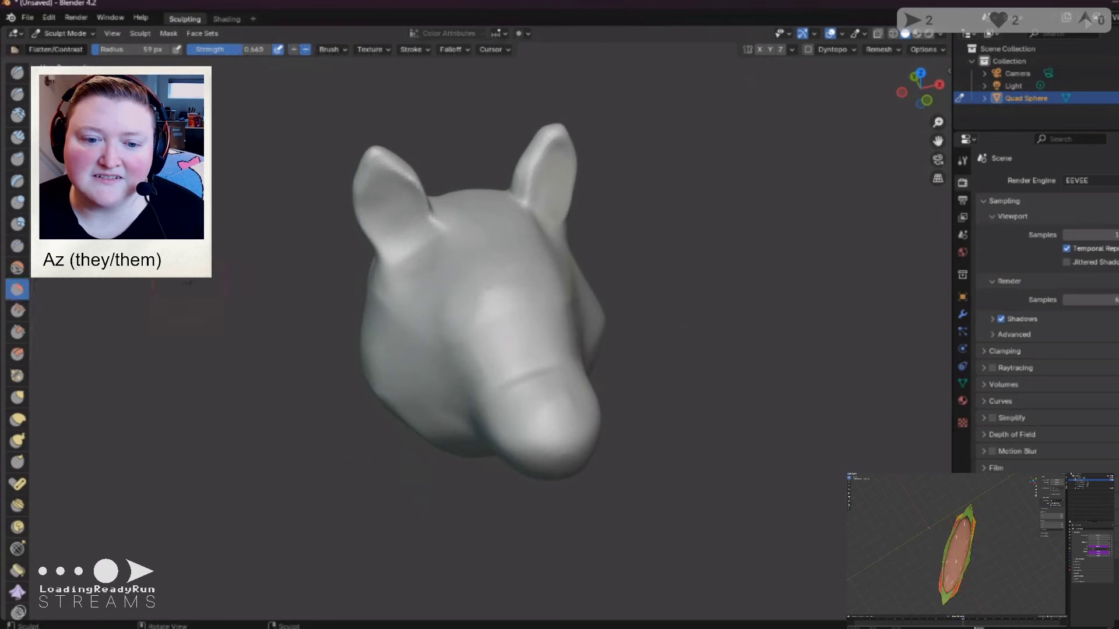
middle_drag(373, 274, 449, 303)
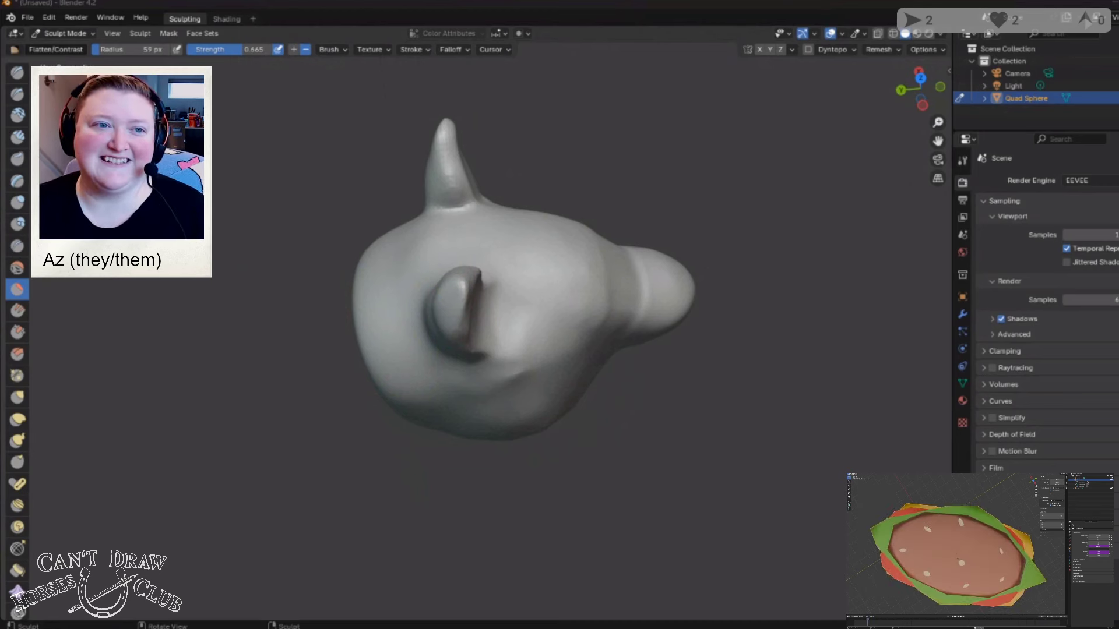
middle_drag(492, 123, 590, 224)
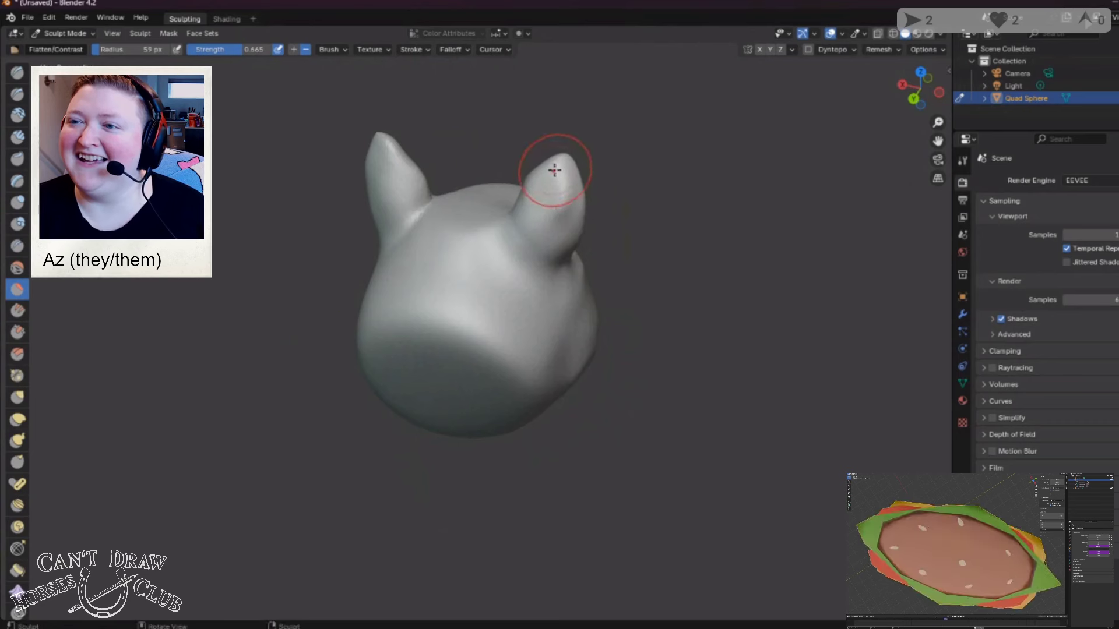
mouse_move(555, 170)
middle_down()
mouse_move(438, 208)
mouse_move(429, 245)
middle_up()
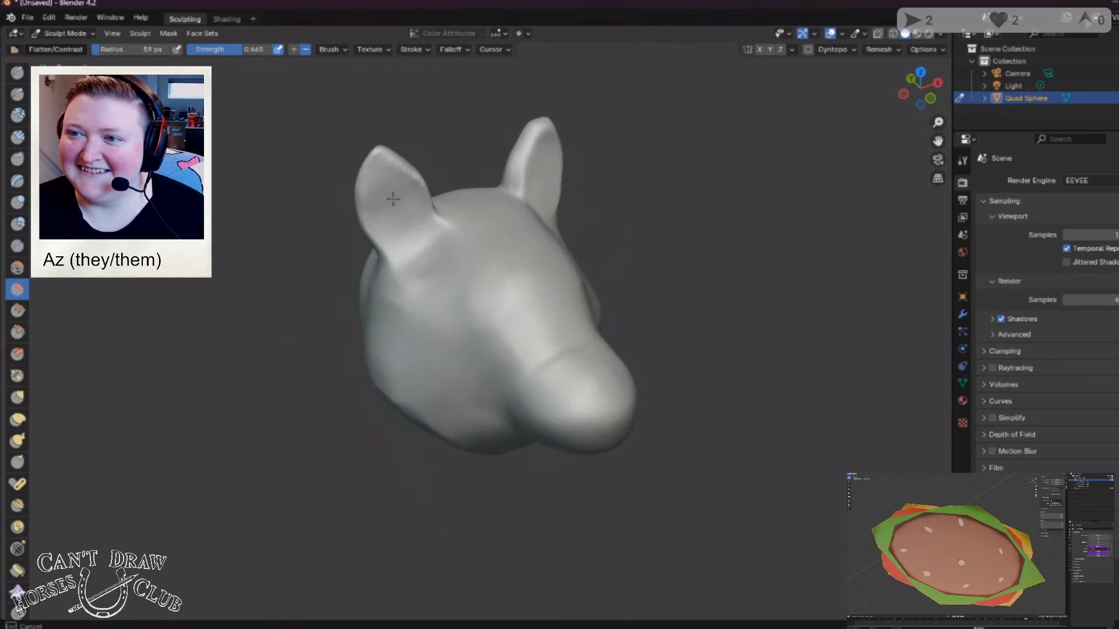
mouse_move(382, 191)
middle_down()
mouse_move(343, 179)
mouse_move(408, 180)
mouse_move(303, 238)
mouse_move(350, 236)
mouse_move(315, 221)
mouse_move(350, 233)
mouse_move(280, 274)
mouse_move(309, 250)
middle_up()
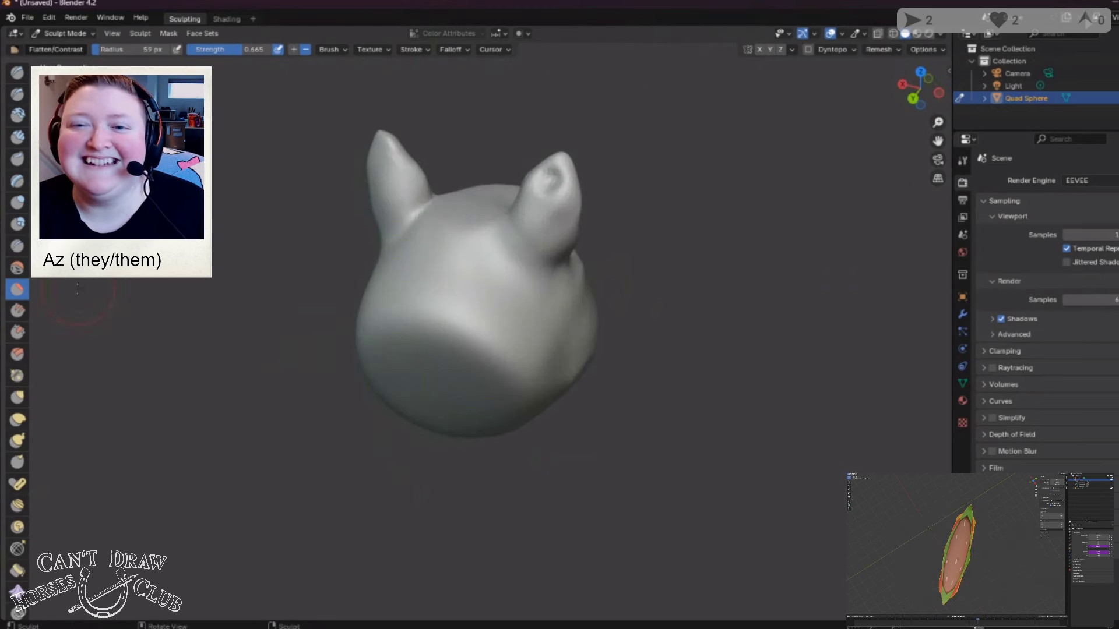
Step: Smooth the dented back of the ear and its inner face with the Smooth brush at 0.664 strength
click(18, 268)
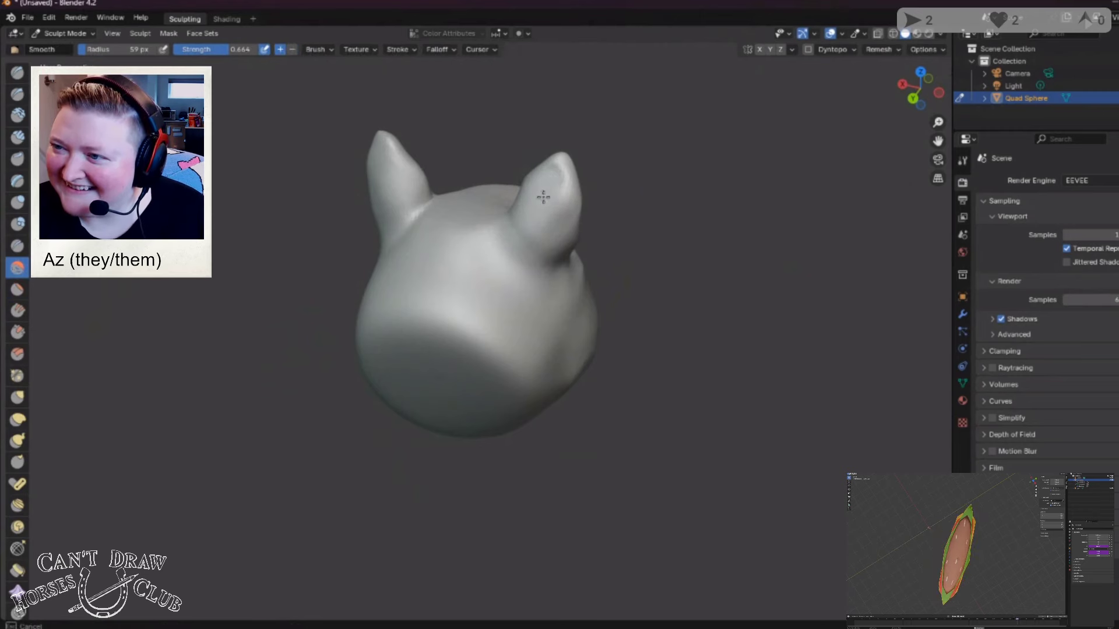
middle_drag(543, 198, 368, 162)
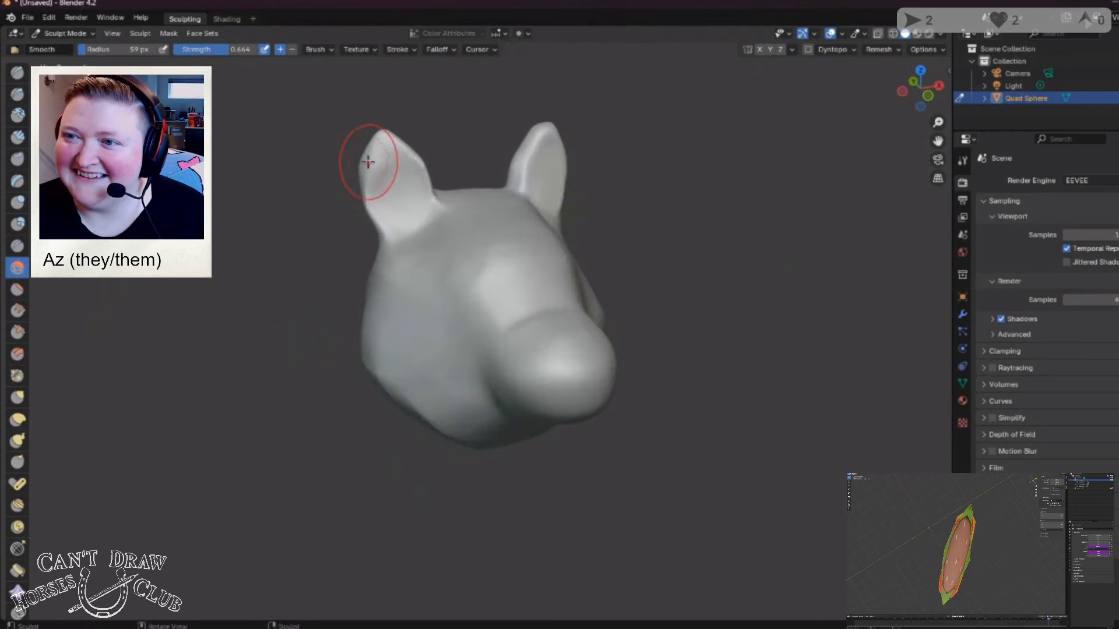
mouse_move(398, 197)
middle_down()
mouse_move(551, 162)
mouse_move(474, 245)
mouse_move(295, 274)
middle_up()
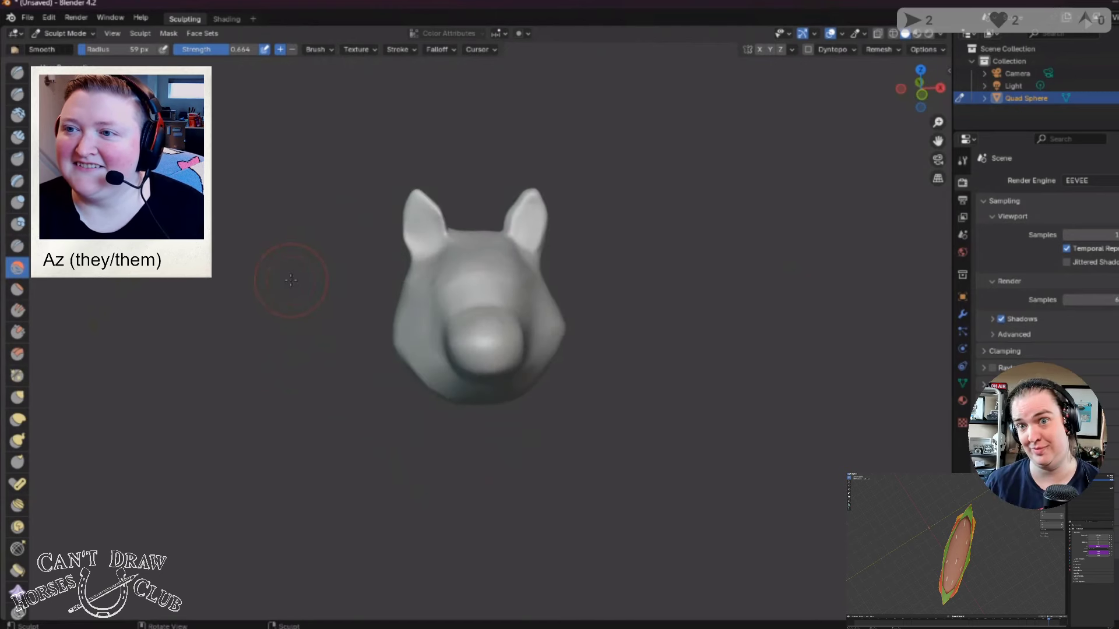
Step: Fill the dent near the tip on the back of the ear with the Inflate/Deflate brush at 59 px and 0.500 strength
mouse_move(270, 324)
middle_down()
mouse_move(239, 341)
mouse_move(258, 242)
middle_up()
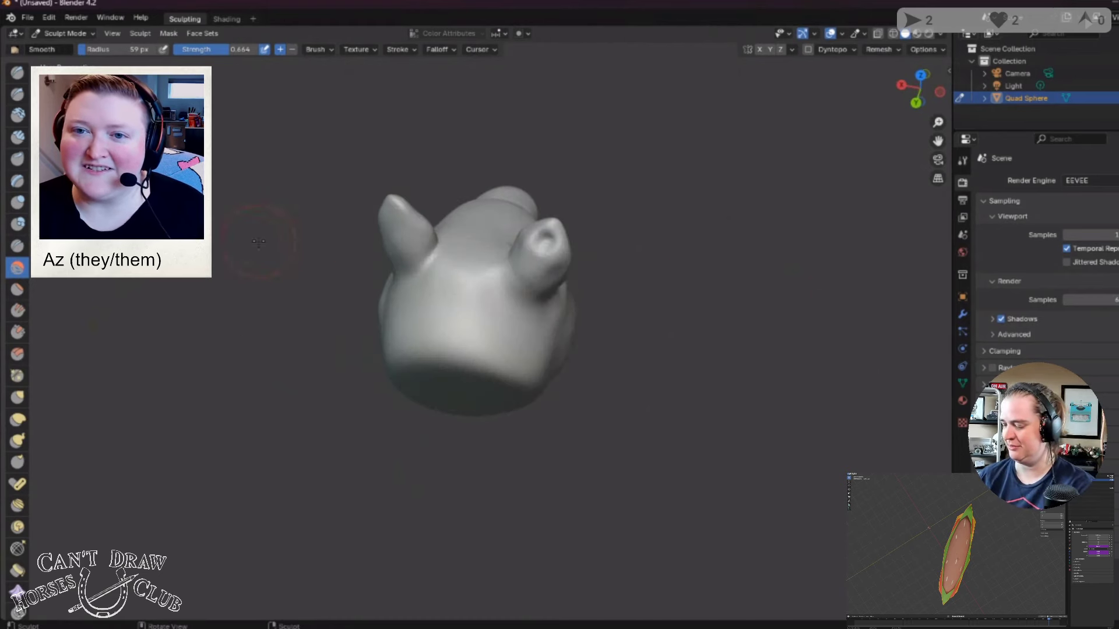
scroll(583, 212, up, 2)
key(i)
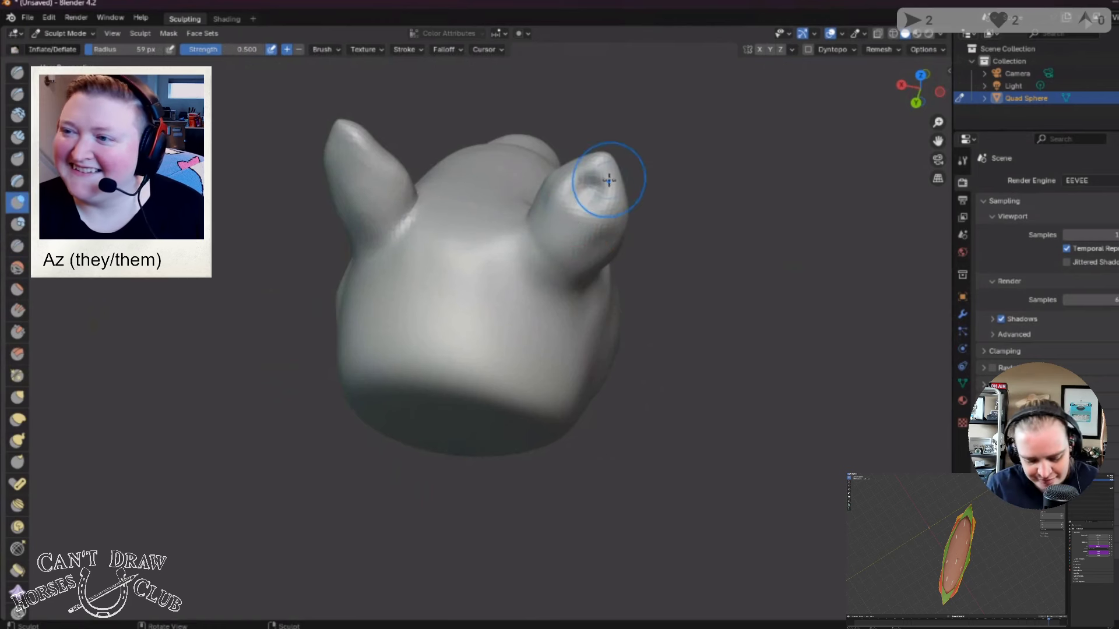
ctrl+drag(609, 181, 586, 193)
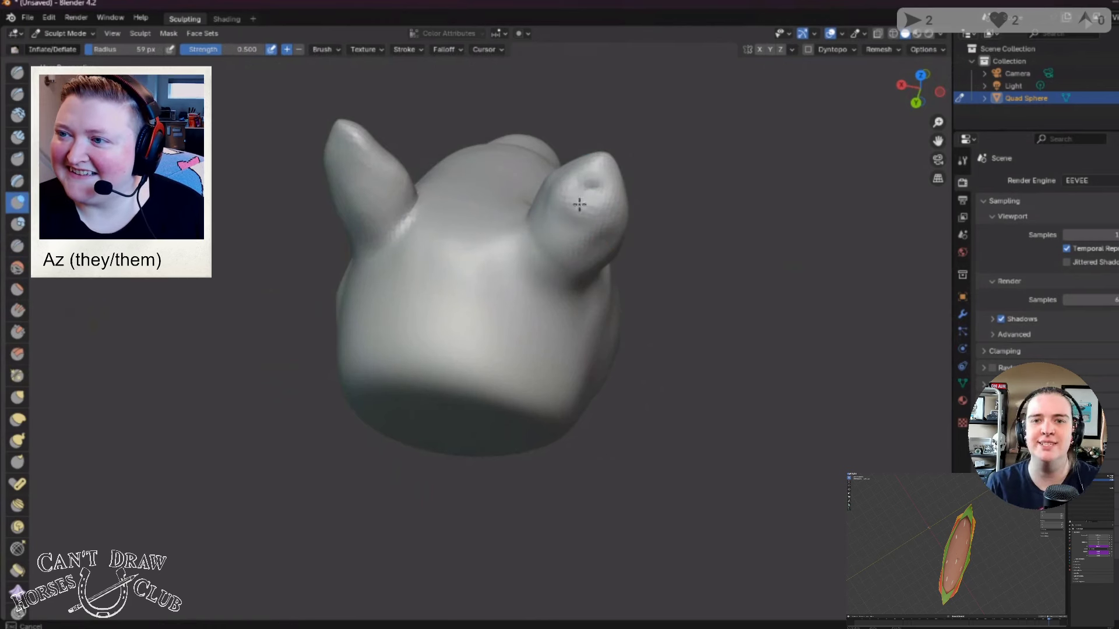
middle_drag(582, 197, 396, 199)
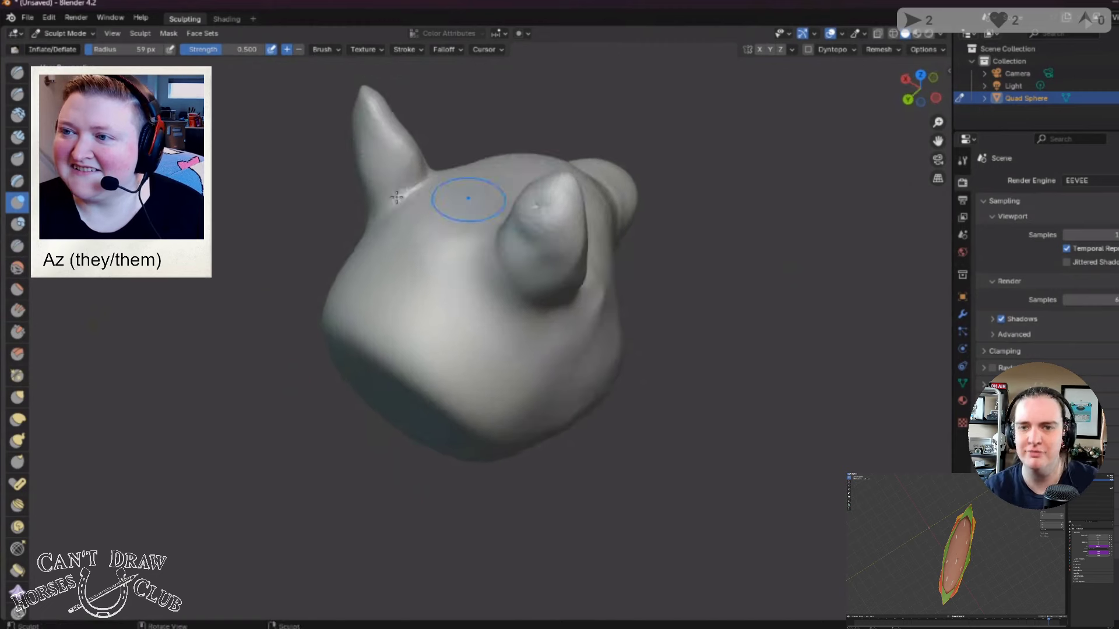
Step: Smooth the back, rim and base of the ear into the head with the Smooth brush at a 59 px radius
click(18, 267)
drag(537, 237, 587, 295)
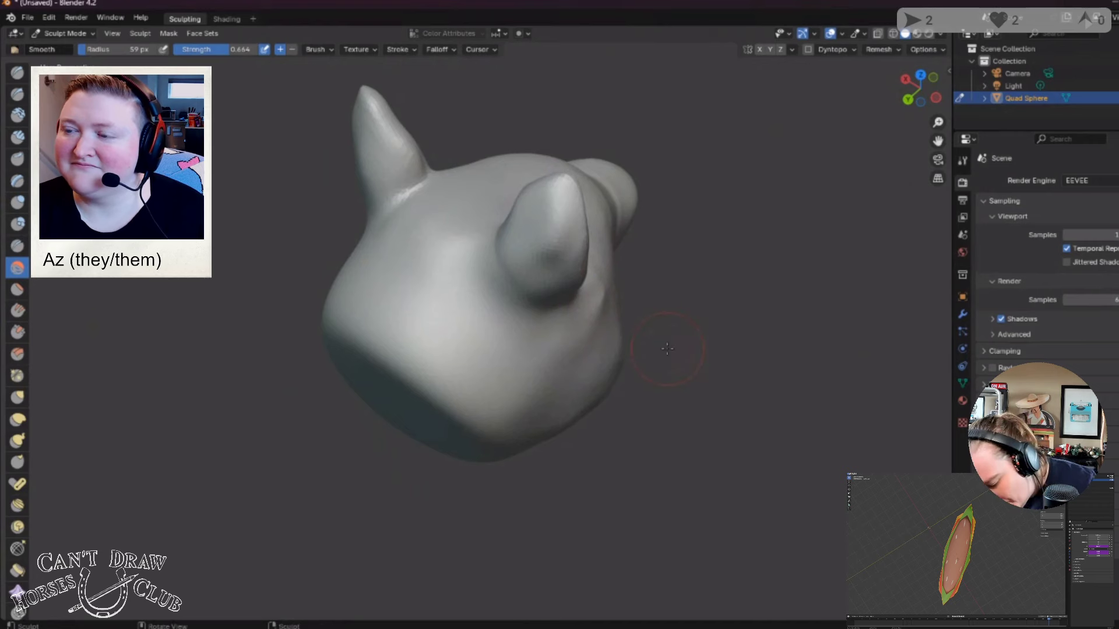
middle_drag(670, 329, 382, 258)
drag(572, 185, 554, 231)
middle_drag(567, 230, 455, 228)
drag(432, 182, 458, 268)
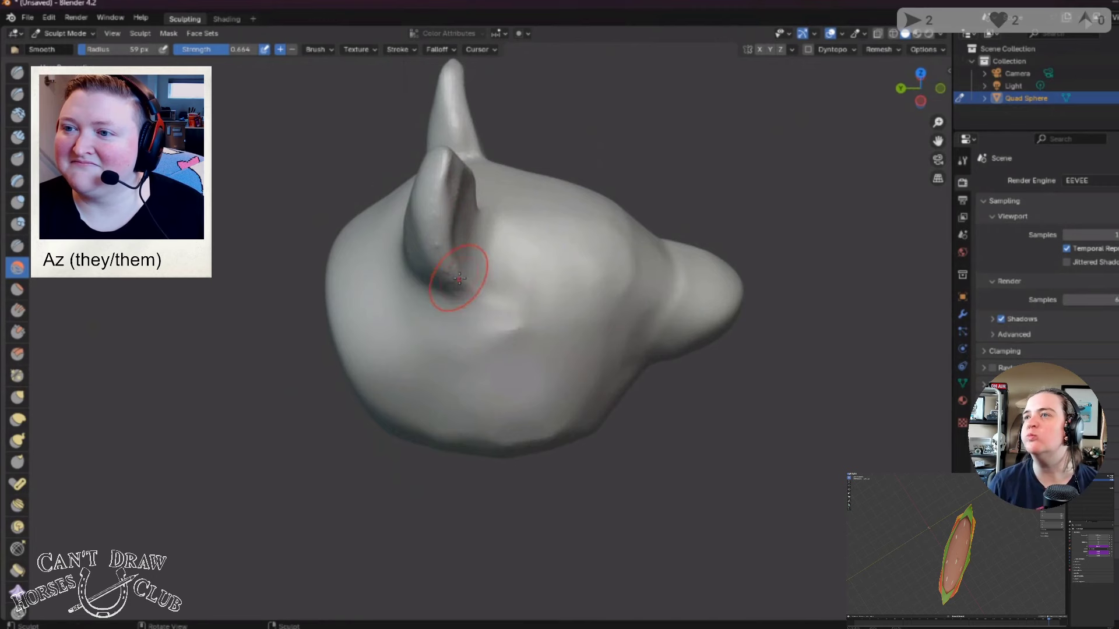
mouse_move(460, 268)
middle_down()
mouse_move(440, 283)
mouse_move(455, 271)
mouse_move(350, 163)
middle_up()
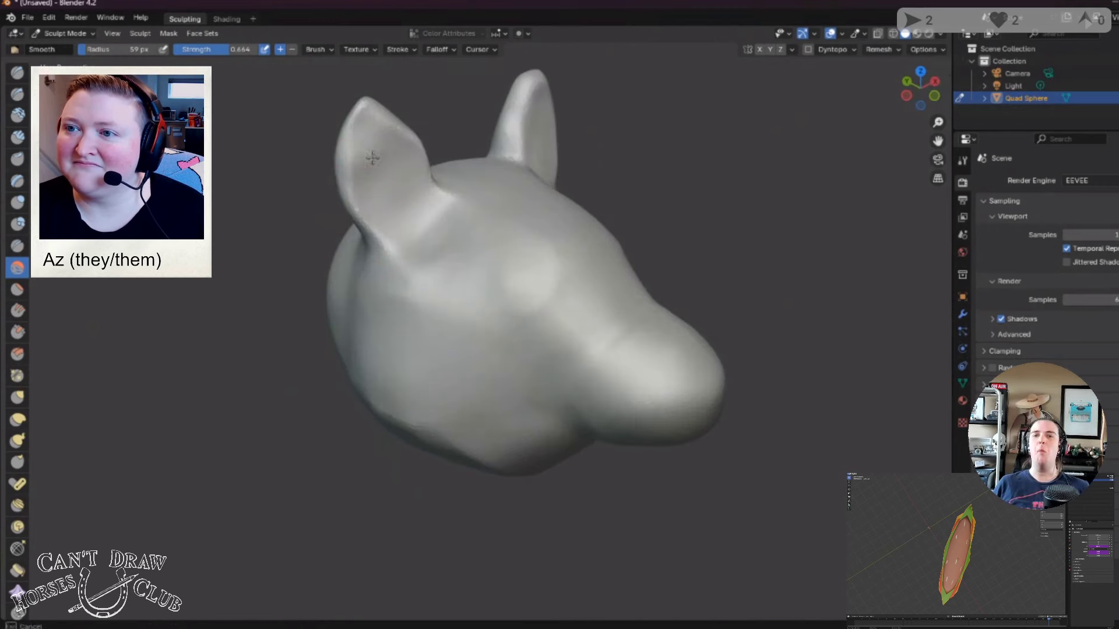
Step: Remesh the head at a 0.03543 m voxel size with volume and attributes preserved, and inspect the ear from behind
click(897, 51)
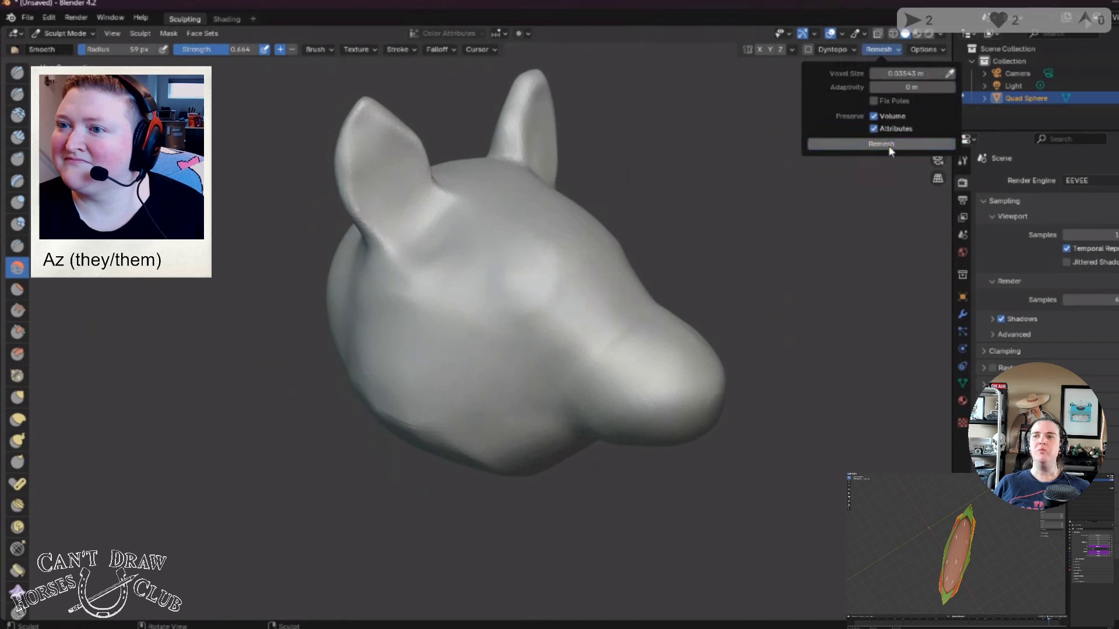
click(889, 146)
middle_drag(402, 213, 518, 204)
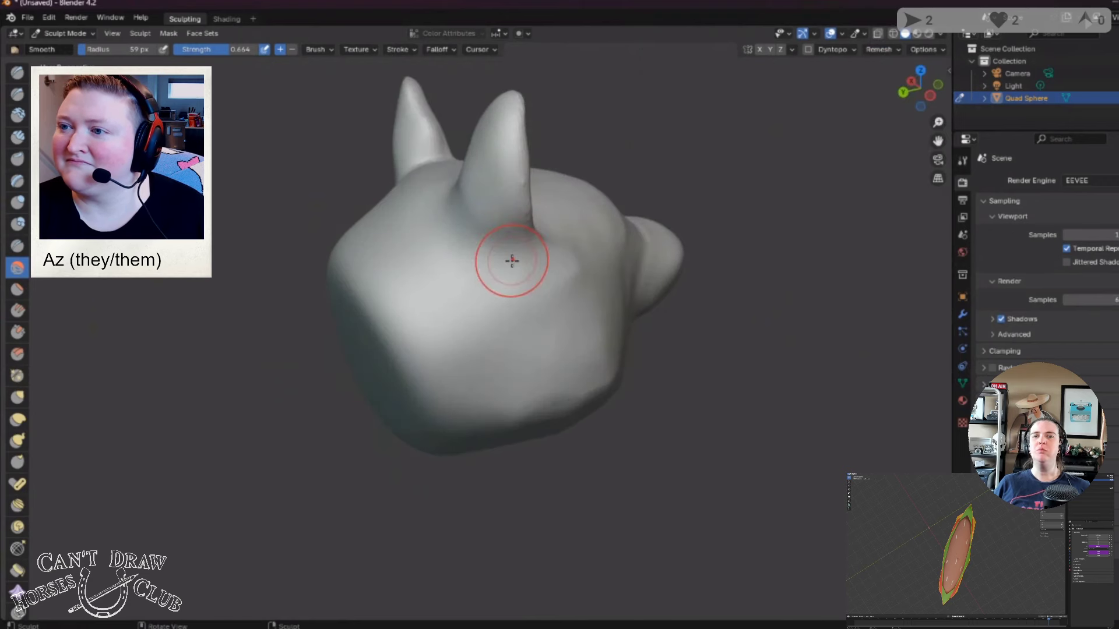
Step: Lower the Smooth brush strength to 0.376, set its radius to 62 px, and smooth the ear and its base
mouse_move(512, 257)
middle_down()
mouse_move(533, 289)
mouse_move(489, 296)
mouse_move(437, 327)
mouse_move(106, 339)
middle_up()
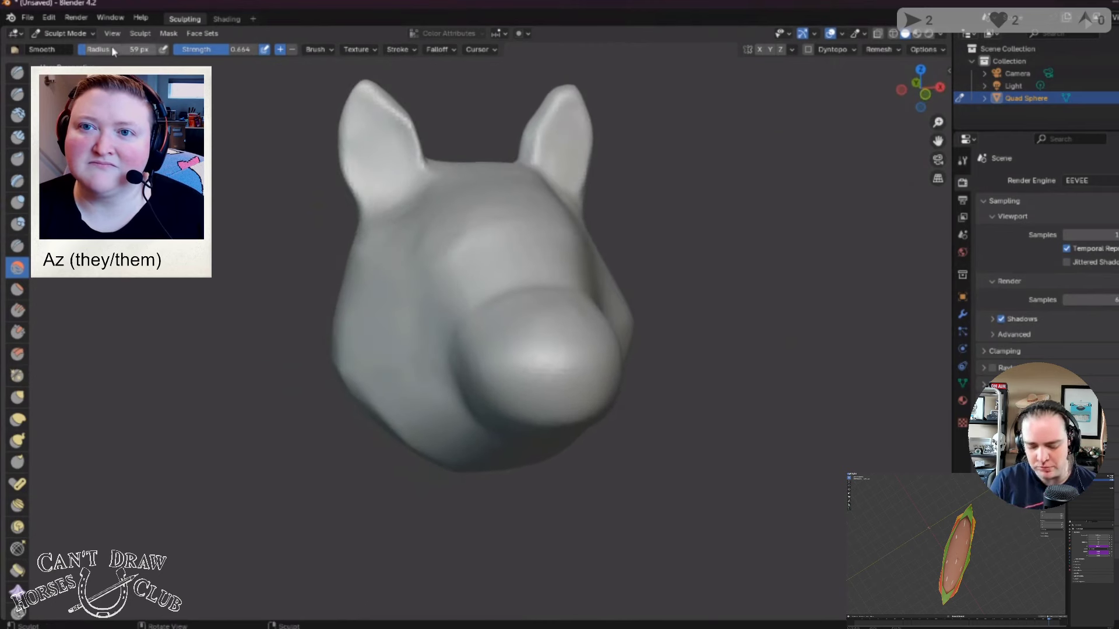
drag(111, 46, 128, 55)
drag(220, 50, 205, 50)
middle_drag(233, 234, 274, 226)
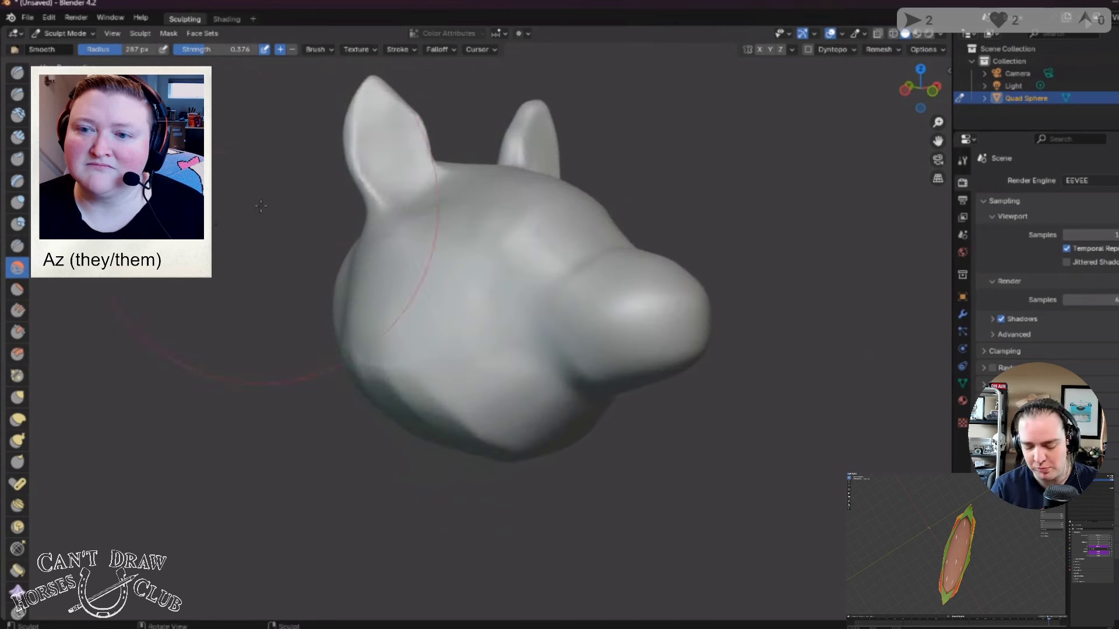
drag(361, 179, 357, 191)
middle_drag(358, 191, 455, 172)
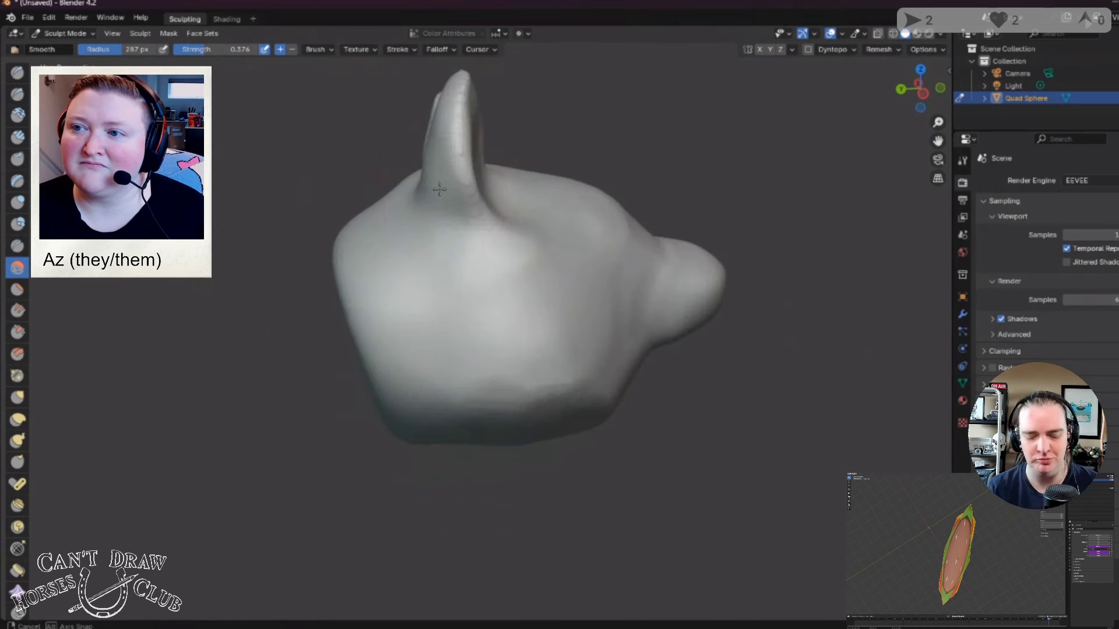
drag(132, 51, 108, 49)
mouse_move(417, 180)
middle_down()
mouse_move(387, 110)
mouse_move(332, 145)
middle_up()
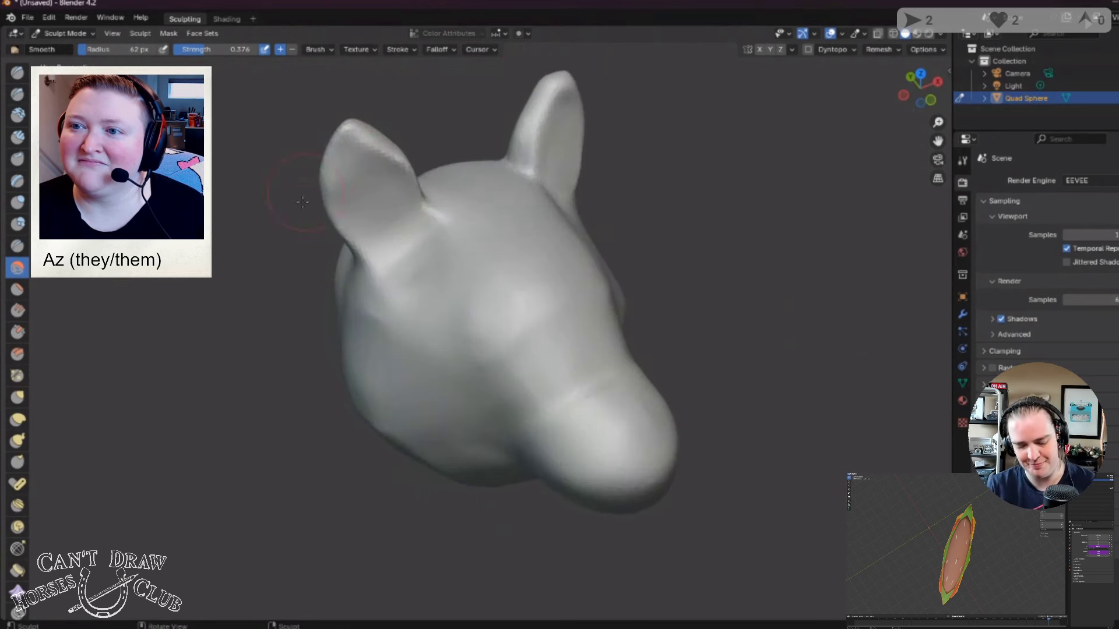
Step: Examine the head's silhouette and the shape of both ears from the front, side, behind and above
mouse_move(419, 206)
middle_down()
mouse_move(490, 215)
mouse_move(482, 299)
middle_up()
scroll(490, 217, down, 3)
scroll(490, 216, down, 1)
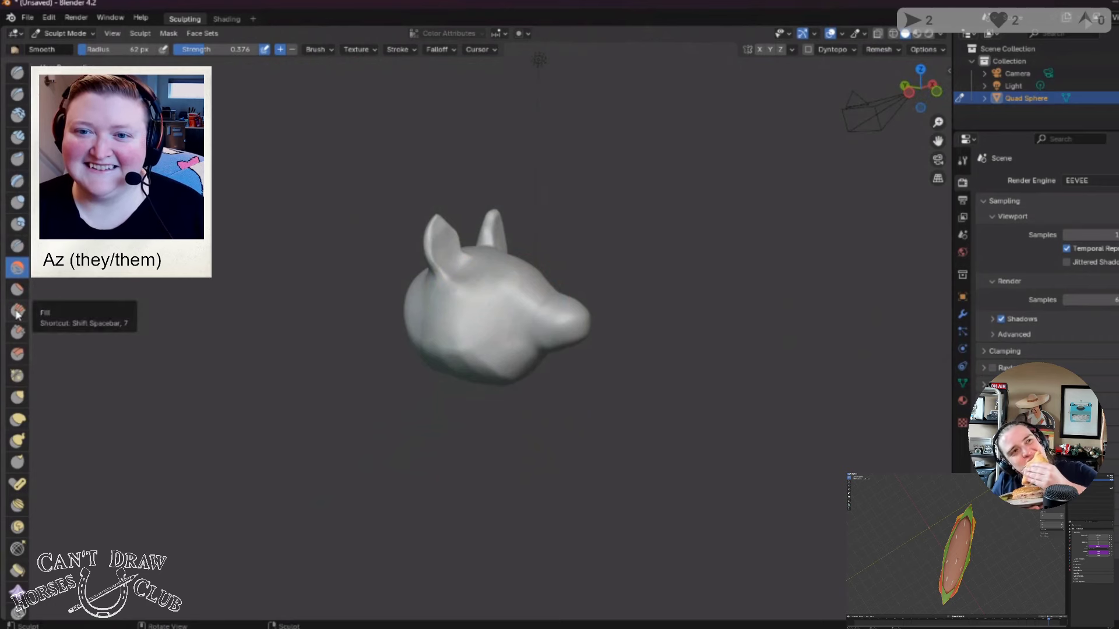
click(17, 332)
mouse_move(416, 310)
middle_down()
mouse_move(435, 310)
mouse_move(321, 316)
middle_up()
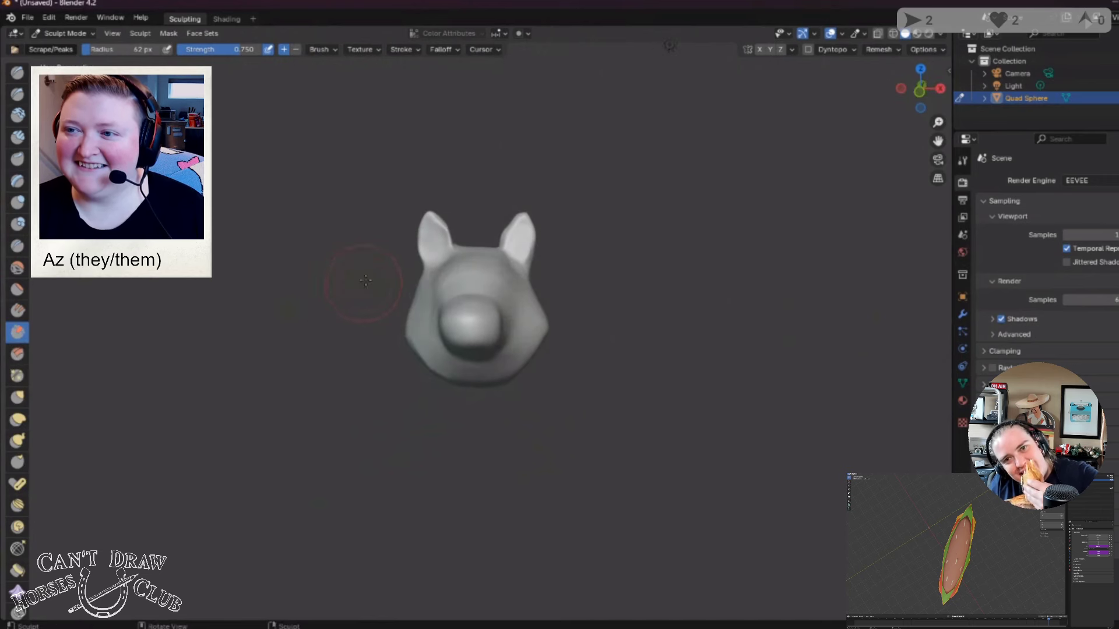
mouse_move(350, 274)
middle_down()
mouse_move(471, 264)
mouse_move(438, 289)
mouse_move(459, 338)
mouse_move(662, 230)
middle_up()
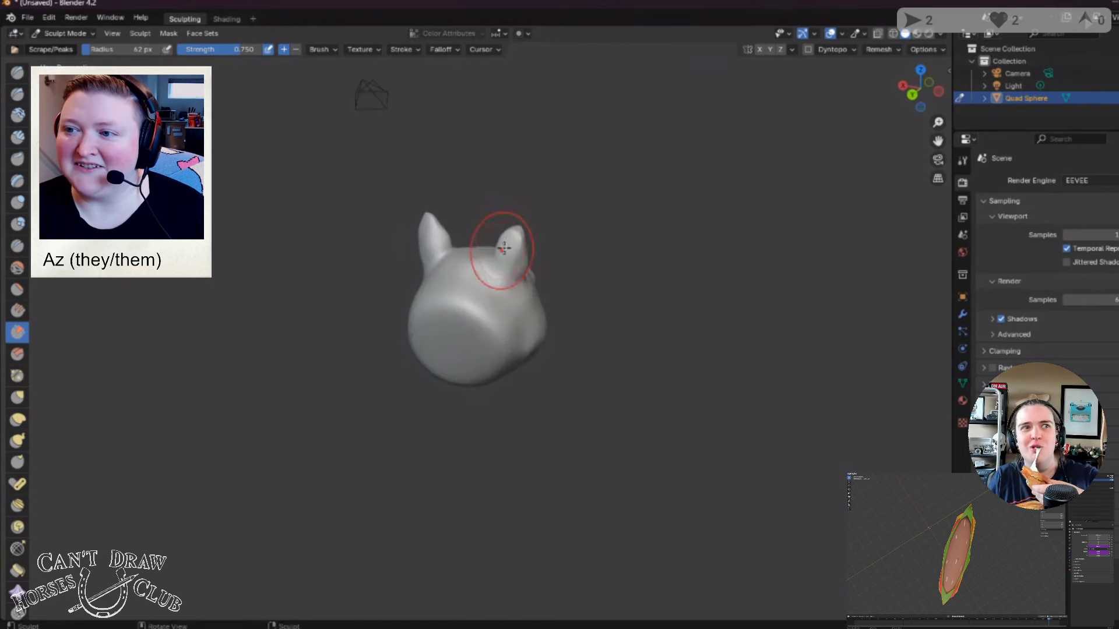
middle_drag(502, 248, 284, 260)
click(14, 268)
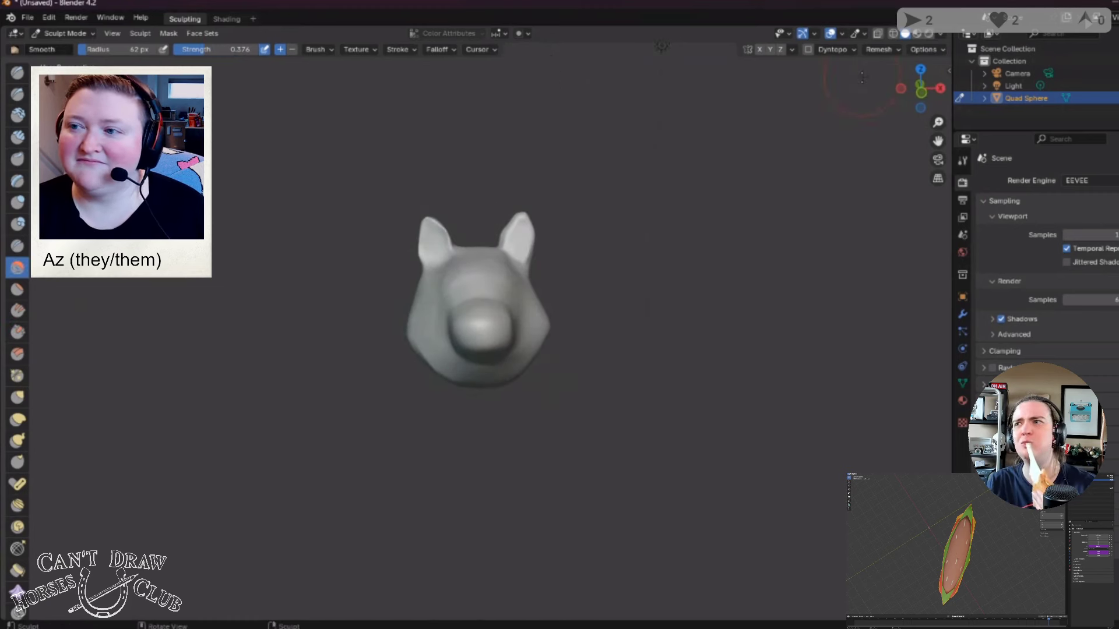
middle_drag(636, 220, 522, 223)
scroll(461, 192, up, 4)
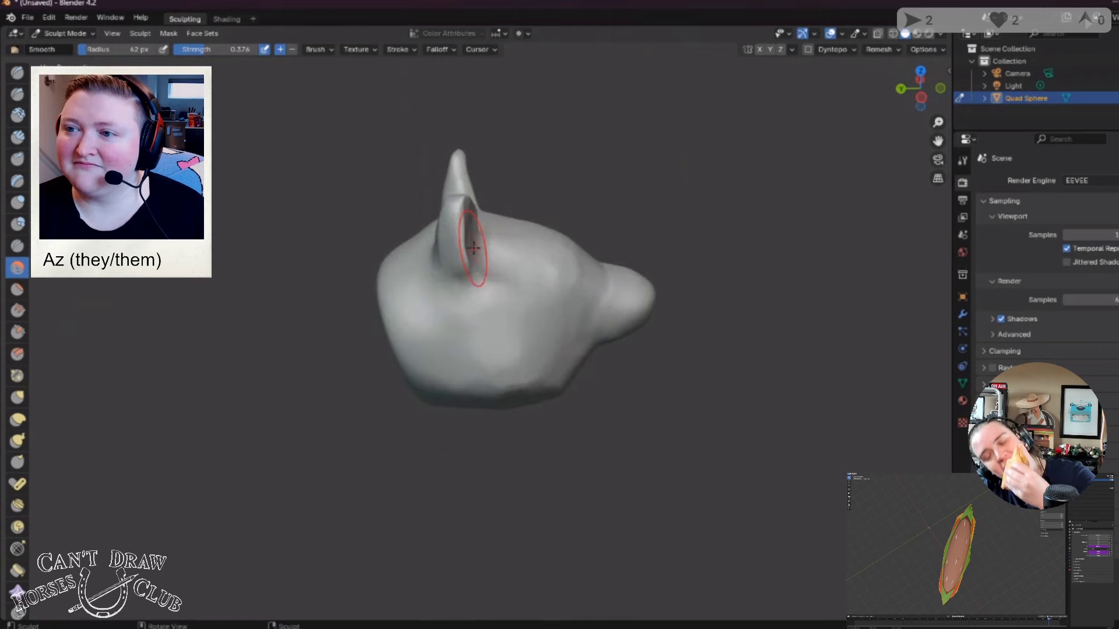
scroll(431, 147, up, 3)
middle_drag(439, 95, 479, 249)
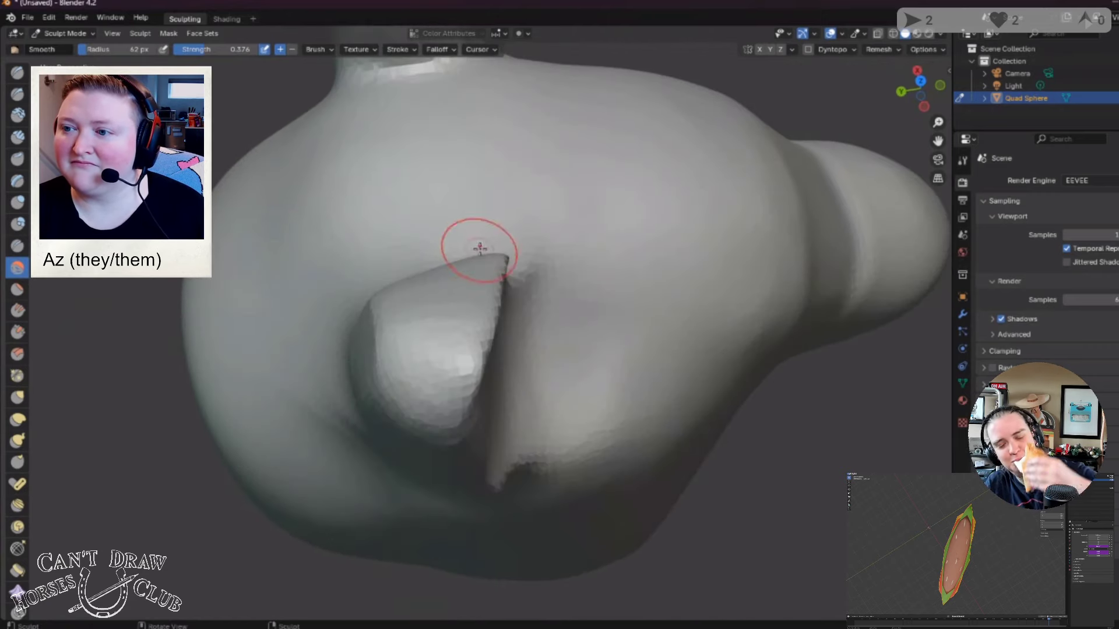
middle_drag(472, 365, 375, 170)
scroll(390, 187, down, 6)
middle_drag(407, 206, 376, 174)
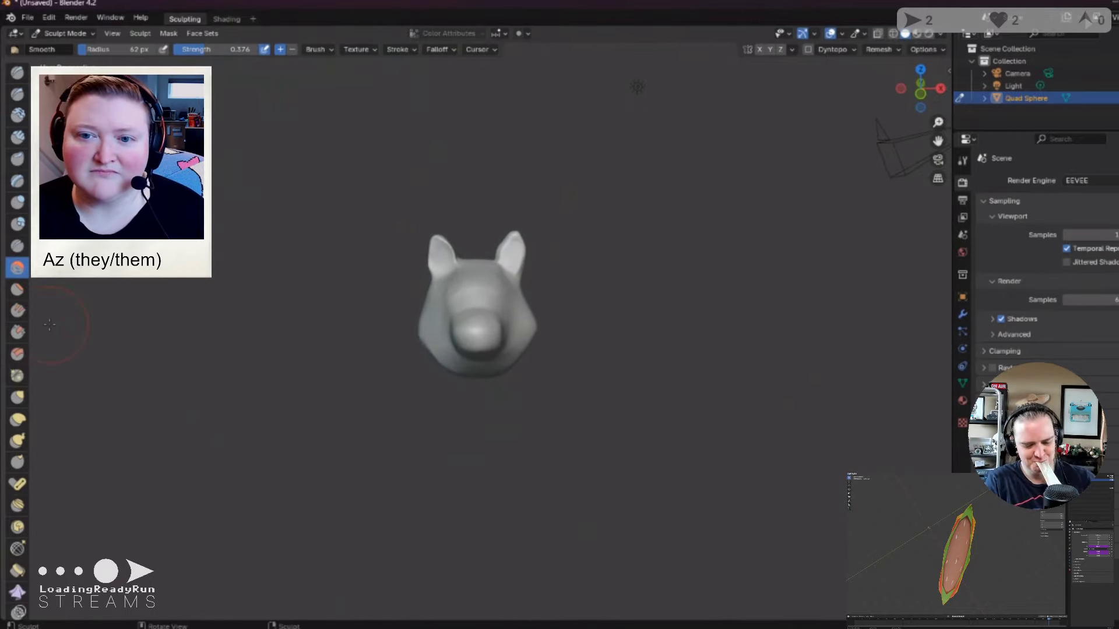
Step: Carve an eye socket beside the snout with the Scrape/Peaks brush at 39 px radius and 1.000 strength
click(17, 331)
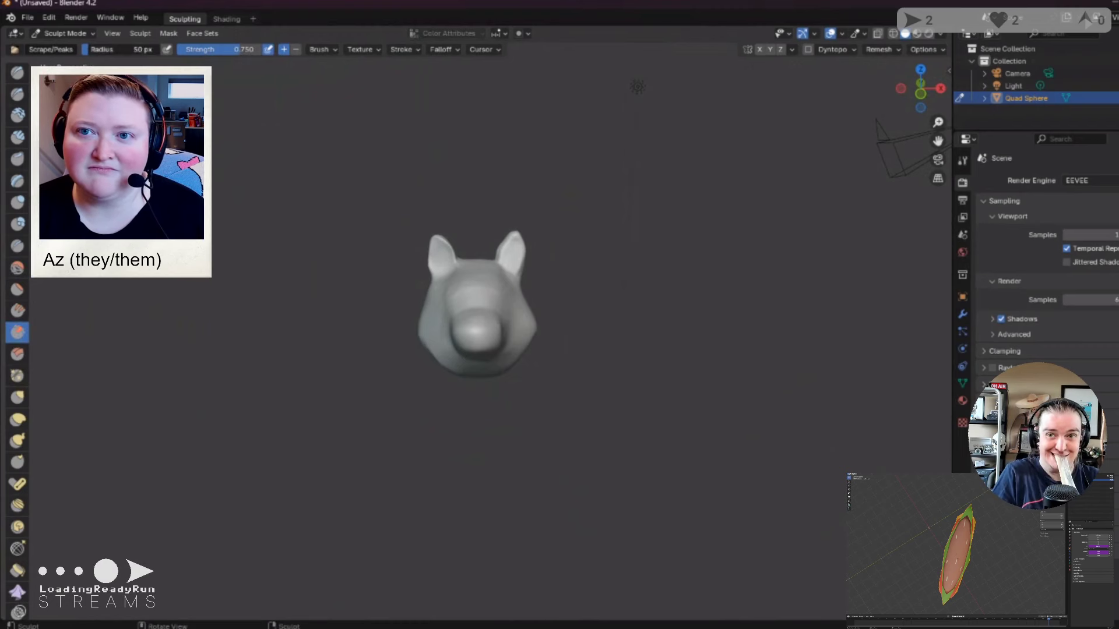
scroll(474, 348, up, 6)
middle_drag(647, 306, 433, 290)
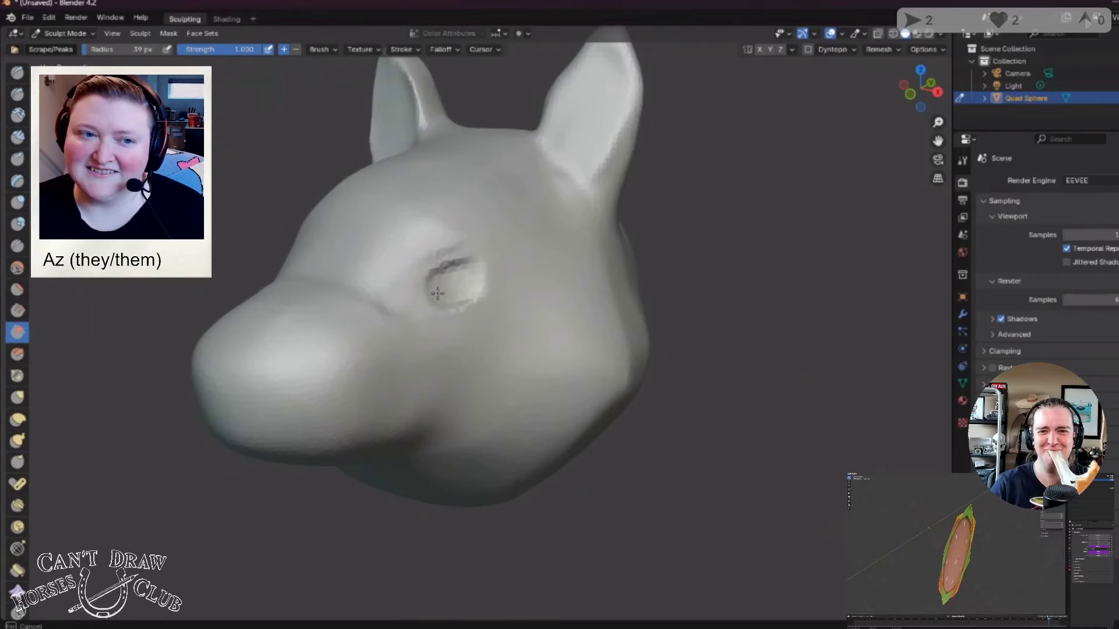
middle_drag(447, 289, 557, 265)
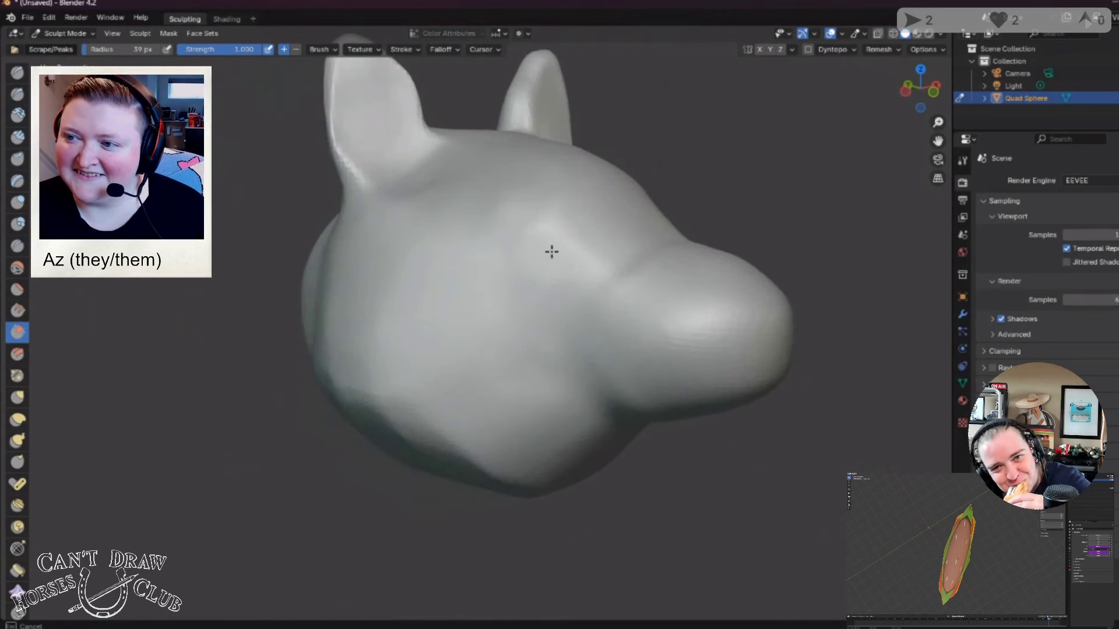
middle_drag(545, 264, 659, 230)
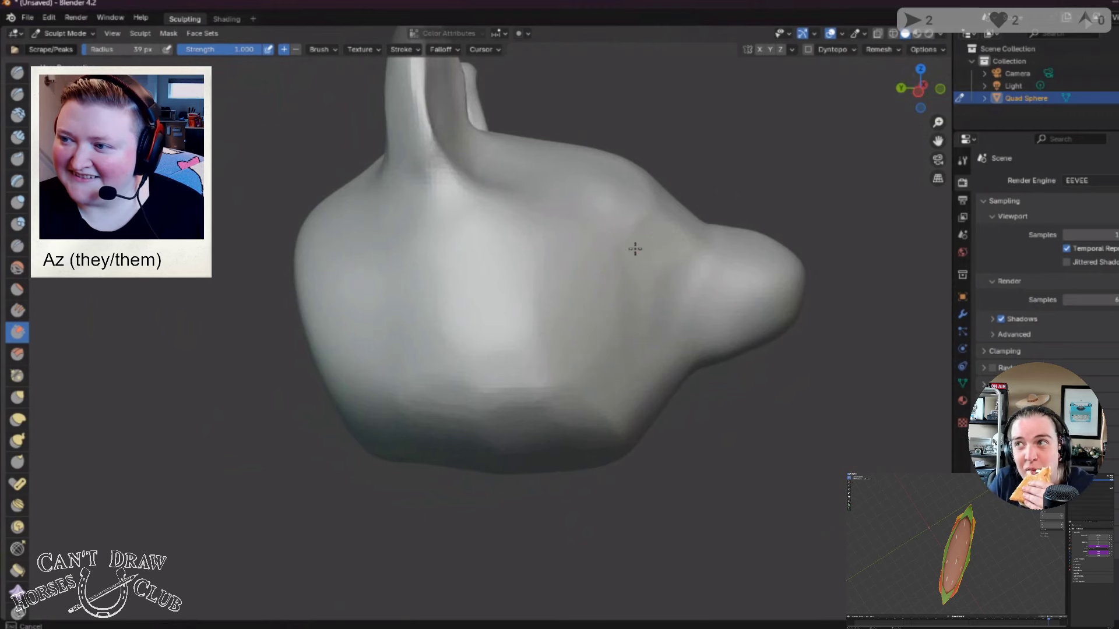
mouse_move(528, 233)
middle_down()
mouse_move(498, 268)
mouse_move(537, 271)
mouse_move(488, 288)
mouse_move(437, 238)
mouse_move(418, 247)
mouse_move(508, 238)
middle_up()
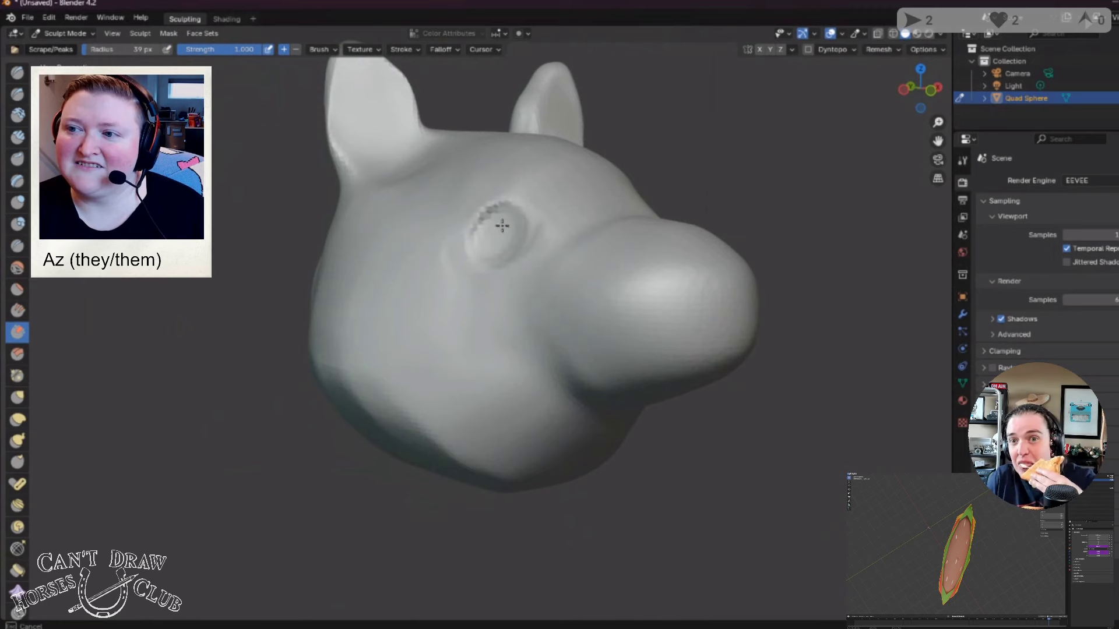
middle_drag(502, 226, 452, 240)
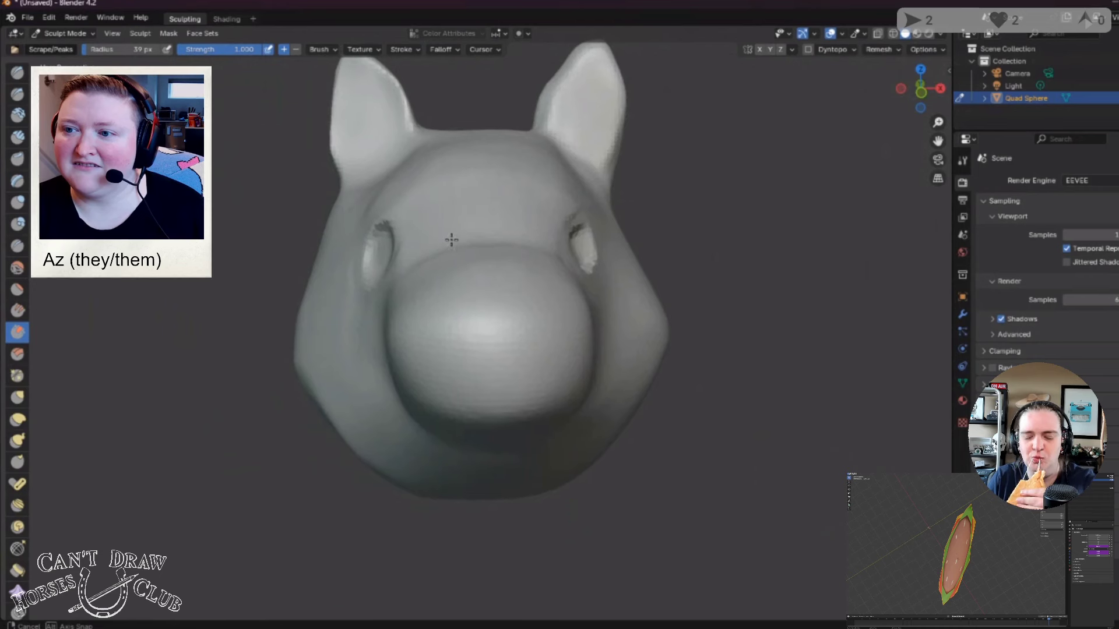
key(ctrl+z)
key(ctrl+z)
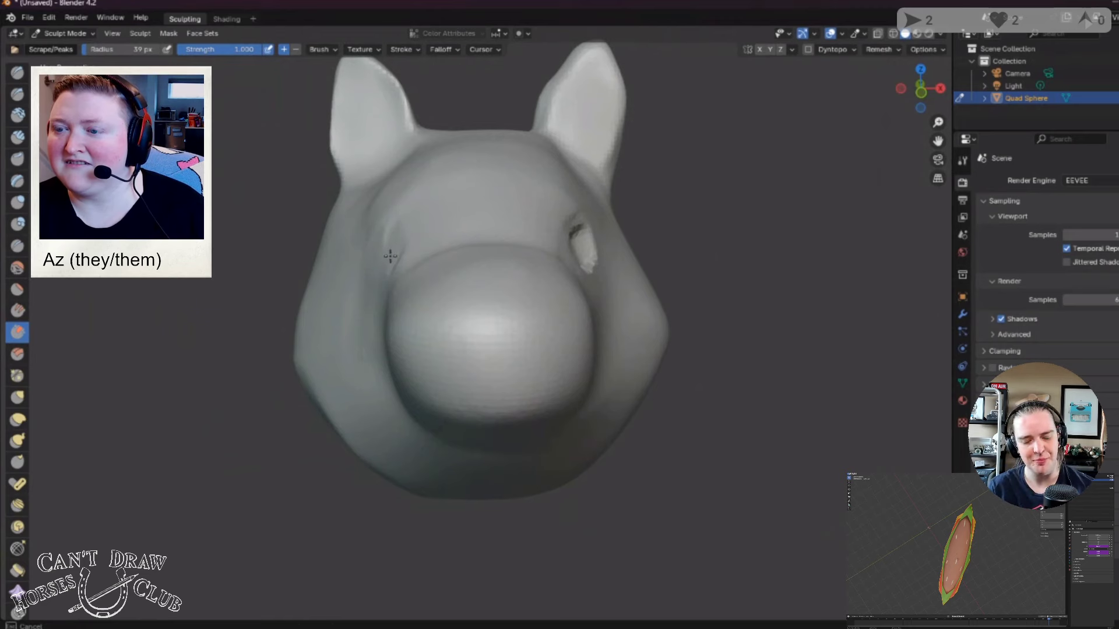
Step: Scrape a round, flat eye area on the uncarved side of the head with the Scrape/Peaks brush at 39 px and 1.000 strength
middle_drag(390, 256, 606, 225)
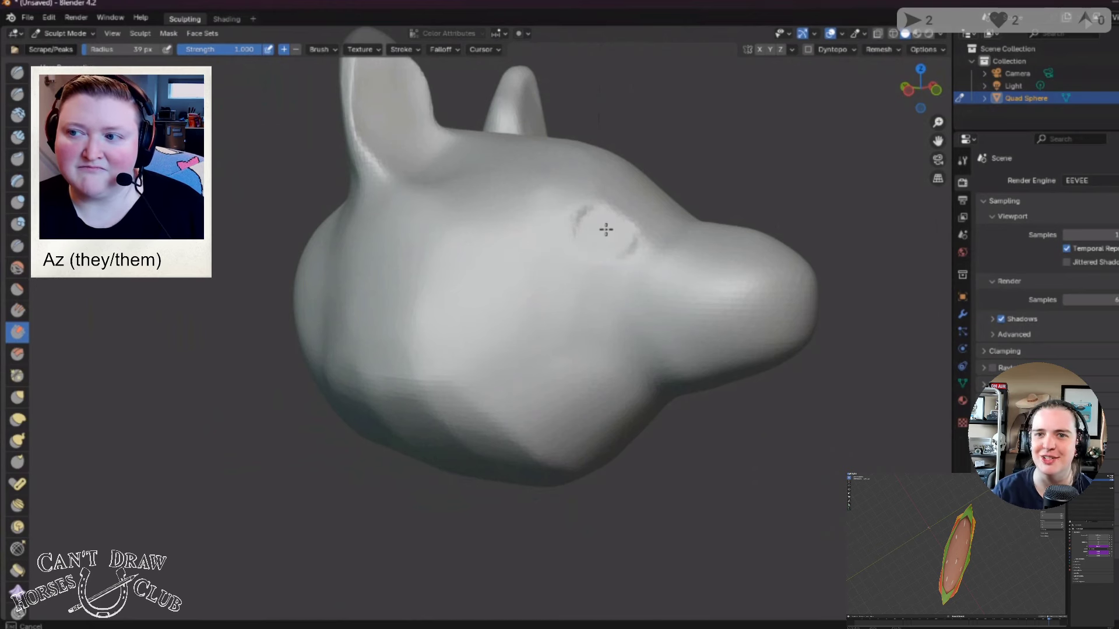
middle_drag(606, 229, 584, 237)
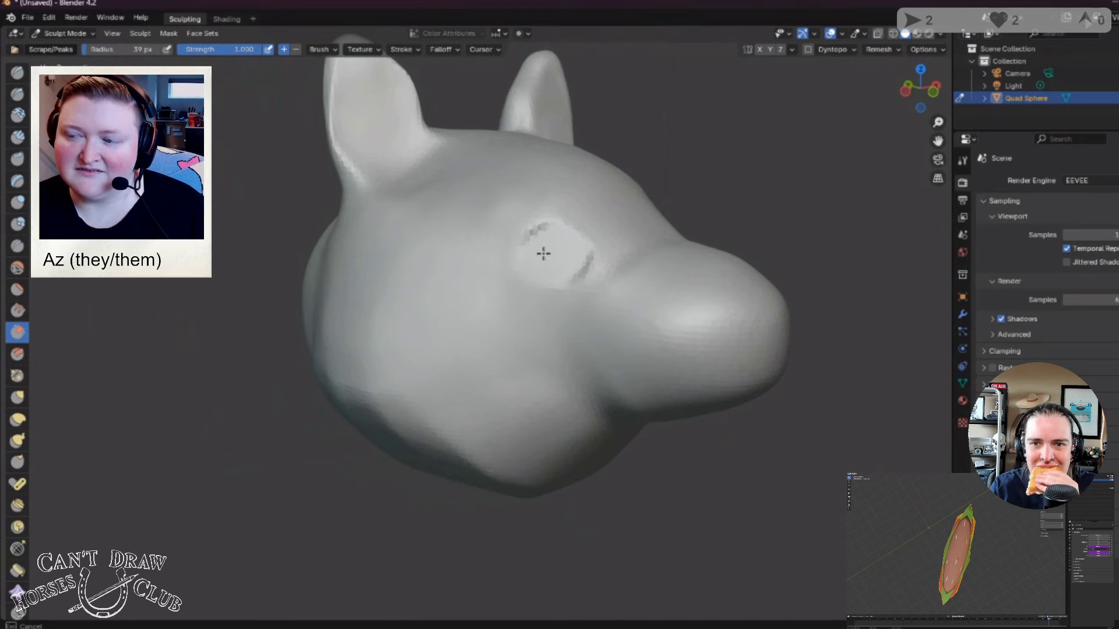
mouse_move(544, 254)
middle_down()
mouse_move(496, 257)
mouse_move(512, 253)
middle_up()
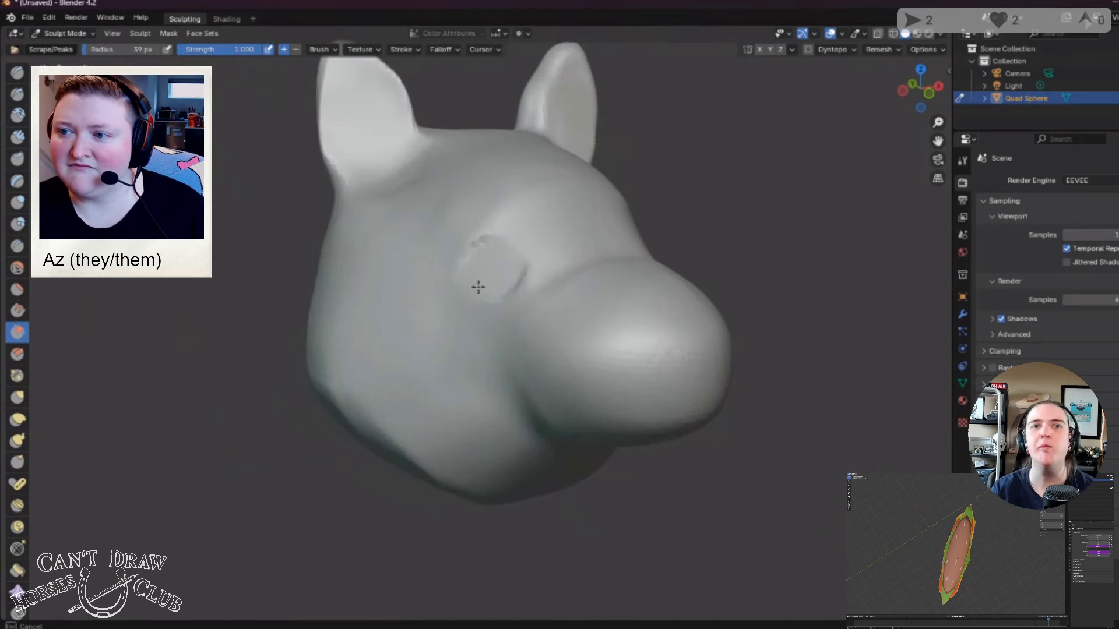
scroll(501, 280, up, 5)
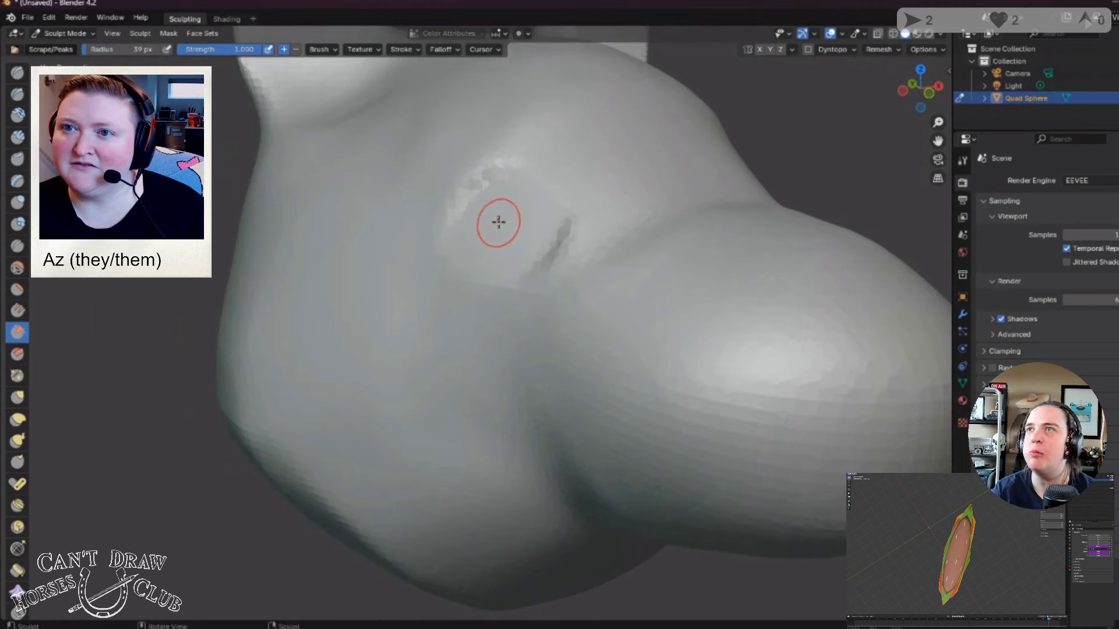
mouse_move(498, 221)
mouse_down()
mouse_move(507, 283)
mouse_move(487, 227)
mouse_up()
scroll(493, 292, down, 5)
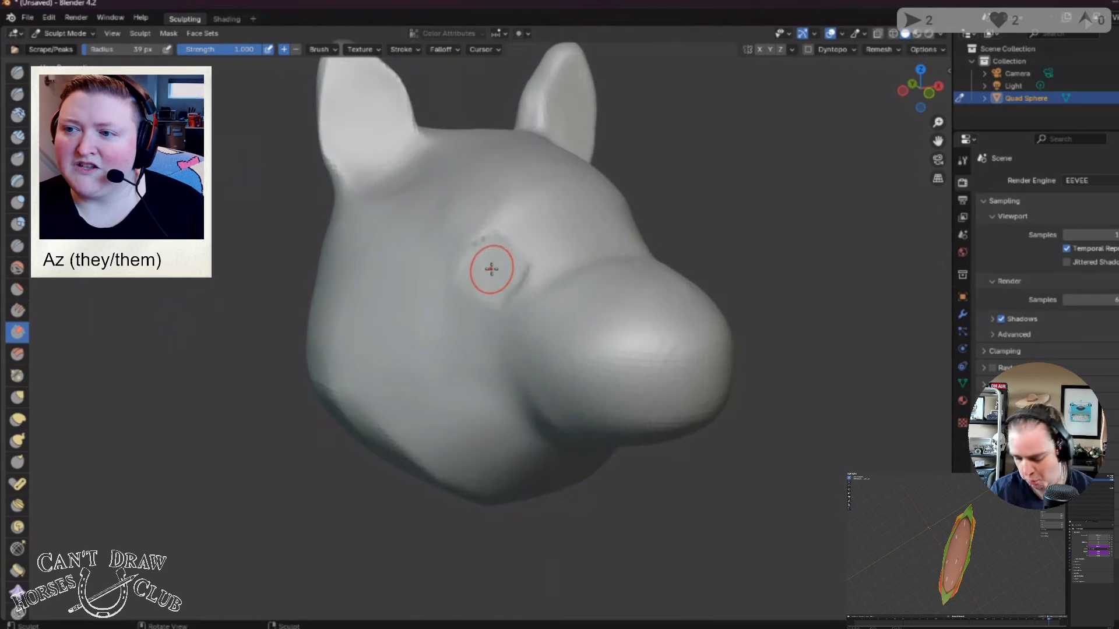
scroll(487, 271, down, 2)
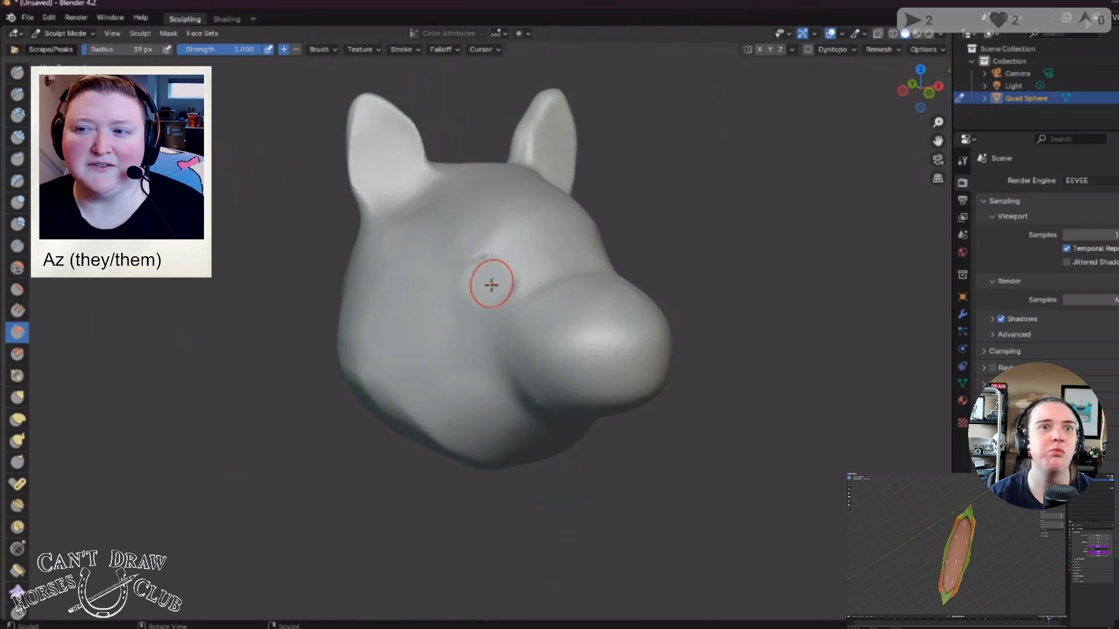
mouse_move(491, 285)
mouse_down()
mouse_move(467, 279)
mouse_move(492, 280)
mouse_up()
Step: Compare both eye sockets and deepen the shallower one with the Scrape/Peaks brush to match the opposite side
key(KP_1)
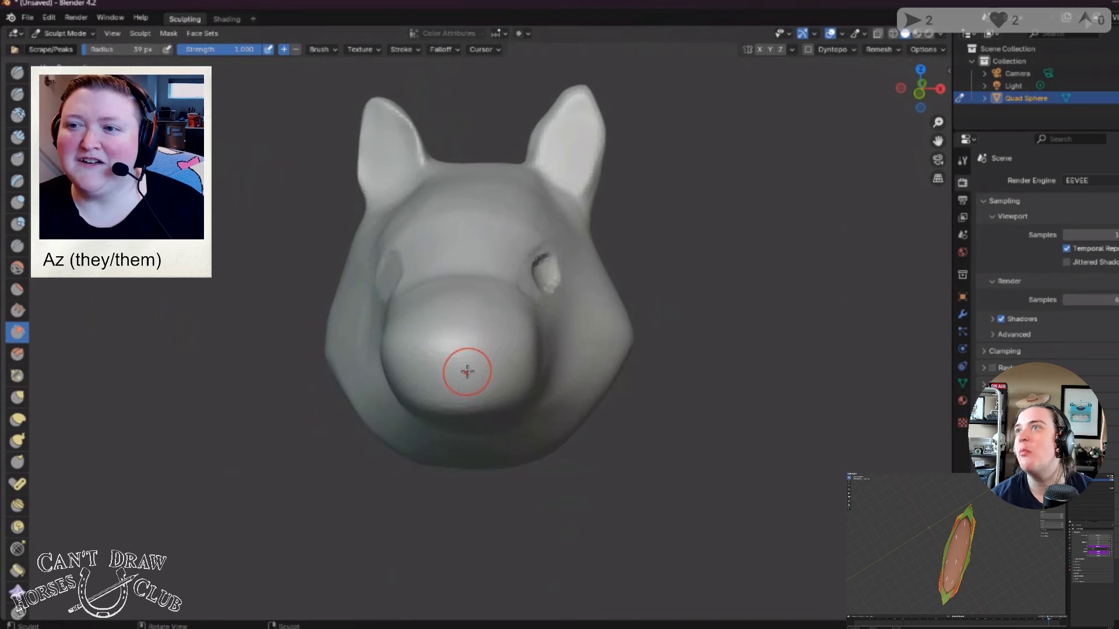
middle_drag(453, 340, 402, 345)
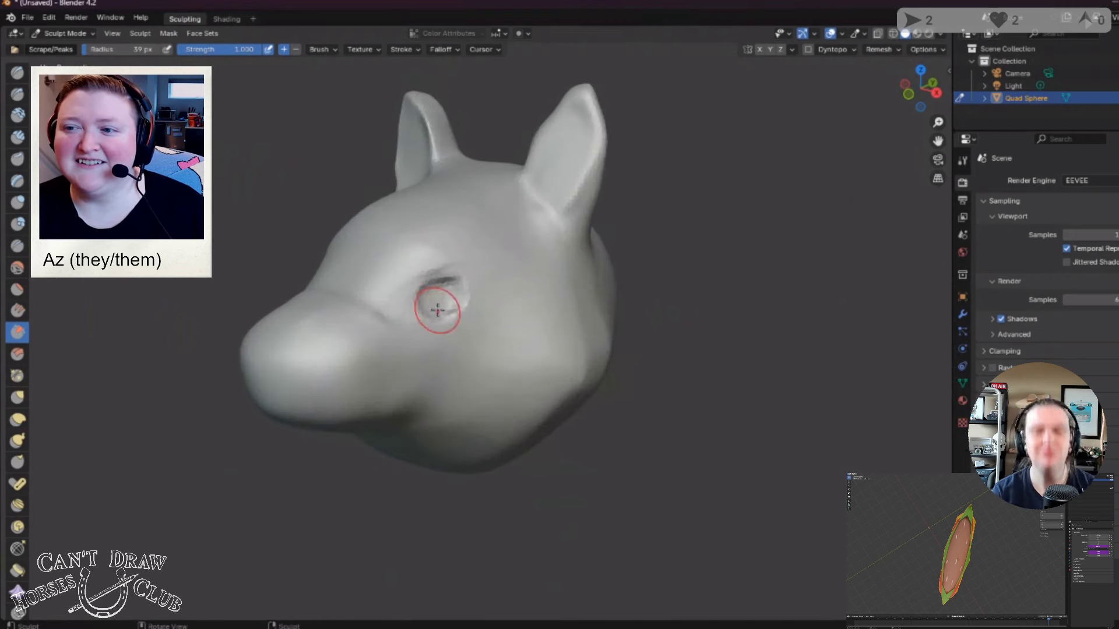
middle_drag(452, 303, 690, 283)
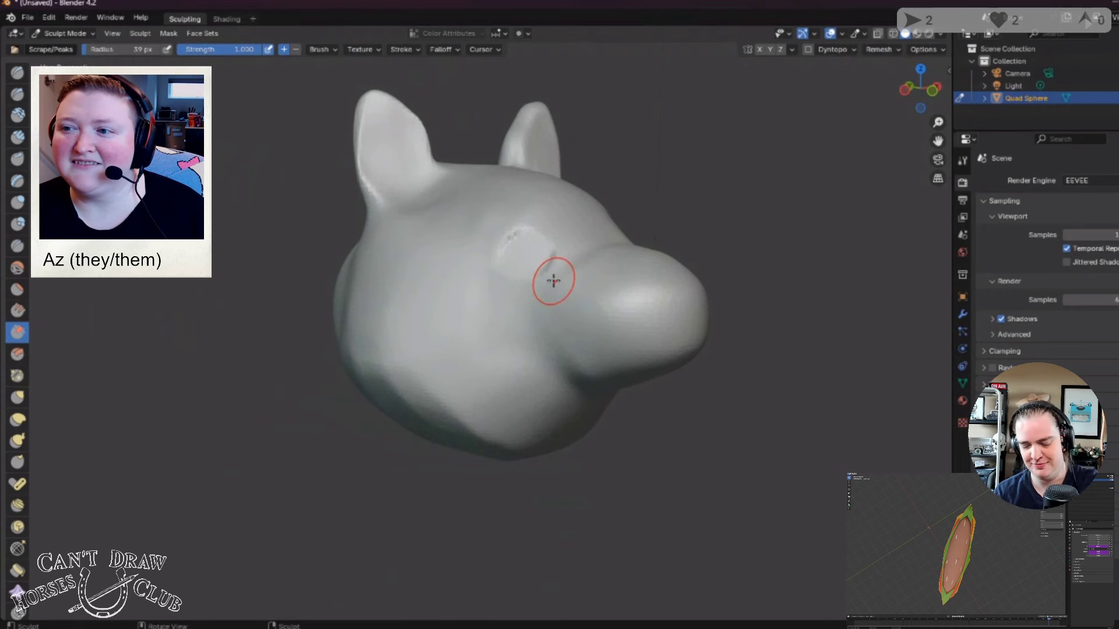
scroll(554, 281, up, 3)
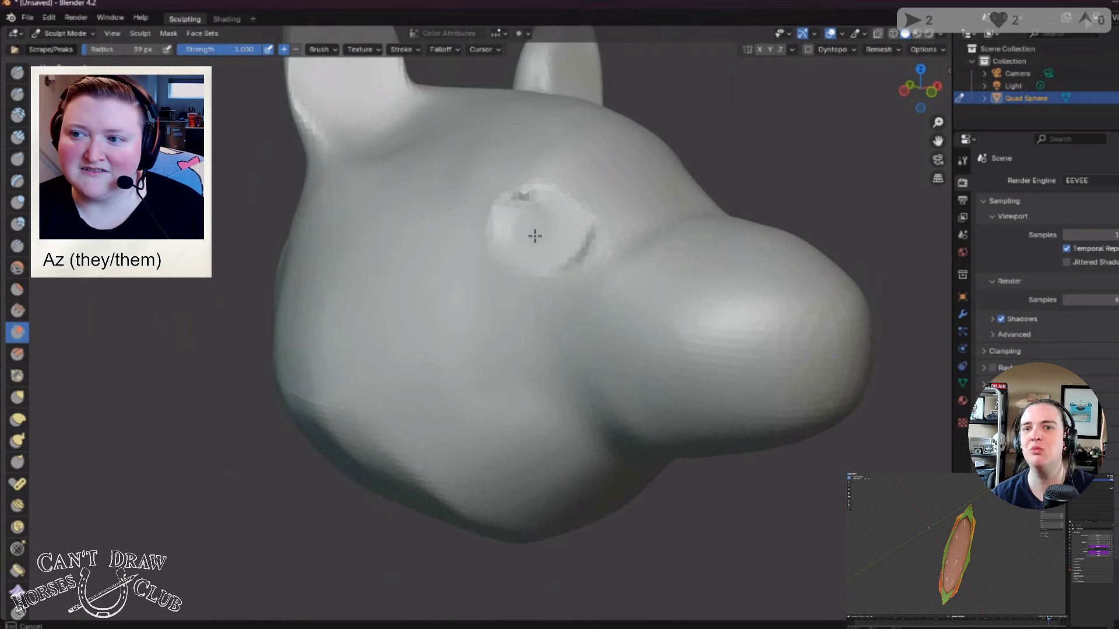
drag(554, 245, 506, 227)
mouse_move(563, 248)
mouse_down()
mouse_move(514, 230)
mouse_move(564, 251)
mouse_up()
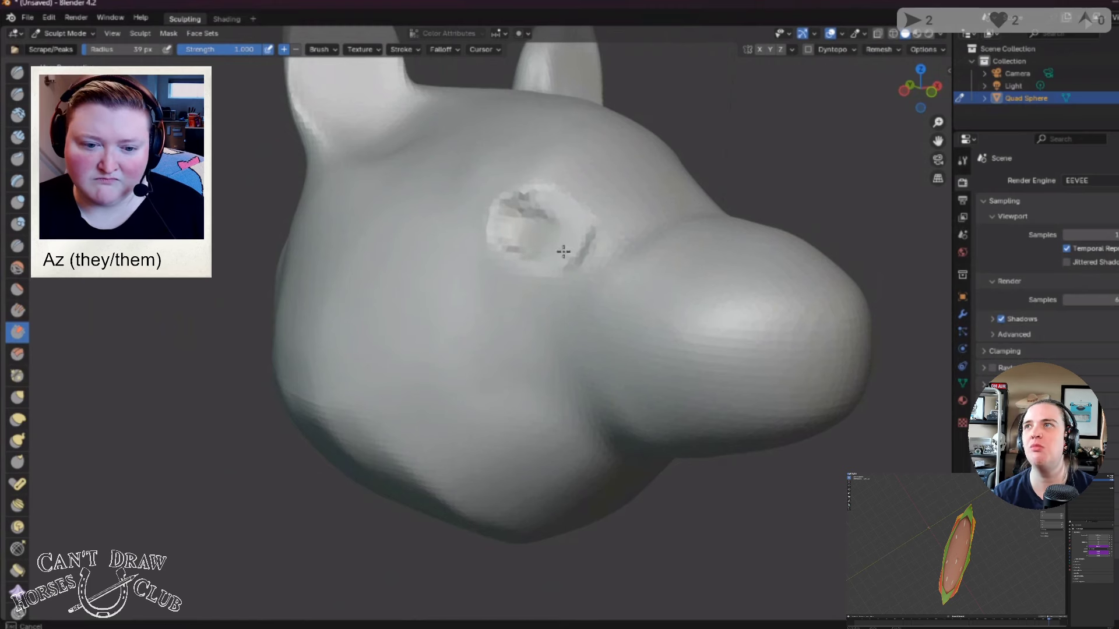
mouse_move(562, 221)
middle_down()
mouse_move(600, 257)
mouse_move(715, 269)
middle_up()
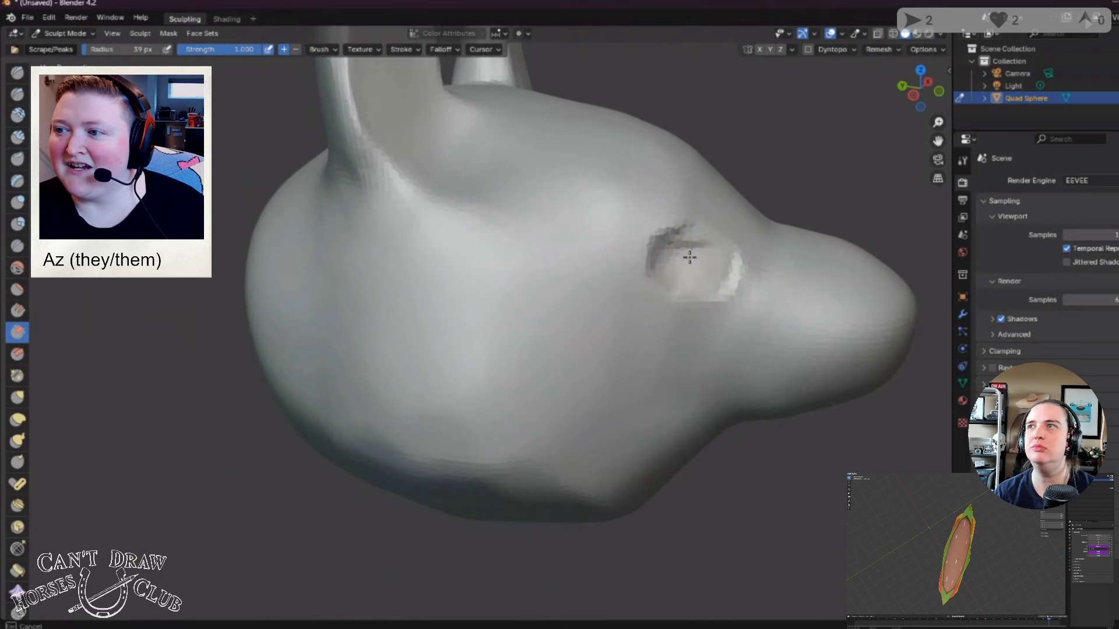
drag(689, 257, 689, 267)
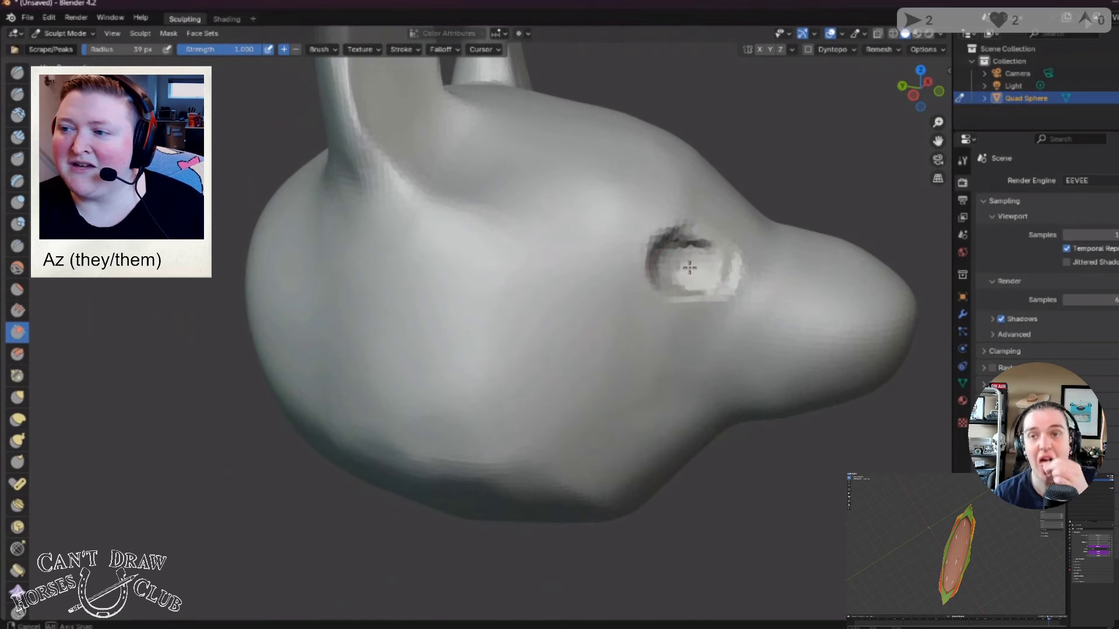
middle_drag(690, 267, 870, 179)
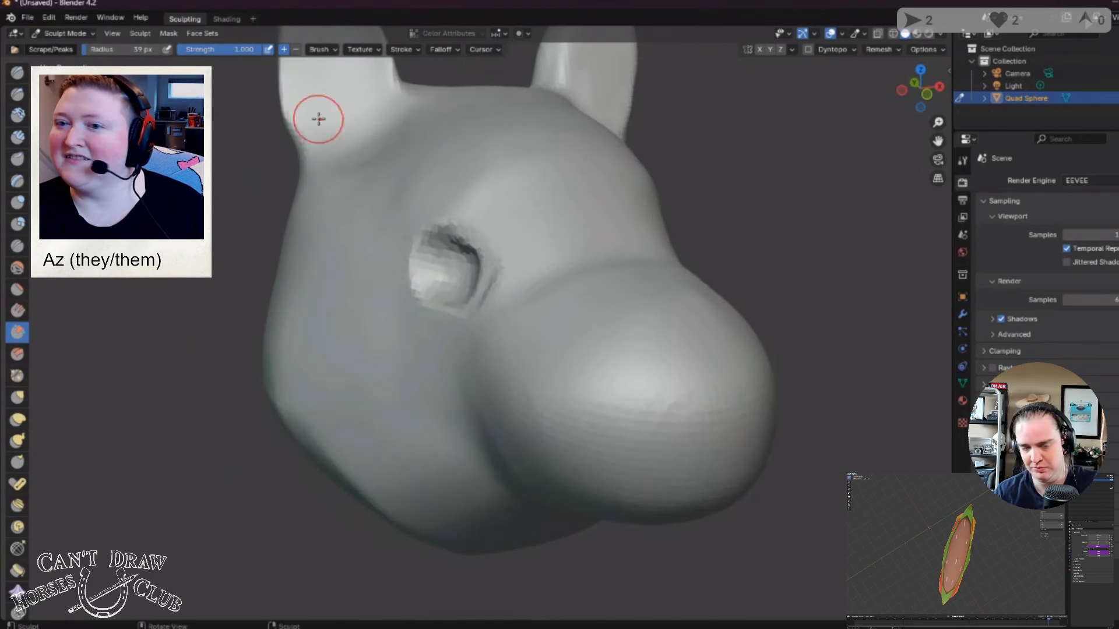
Step: Soften the rough edges of both eye sockets with the Smooth brush at 39 px radius and 0.376 strength
click(18, 270)
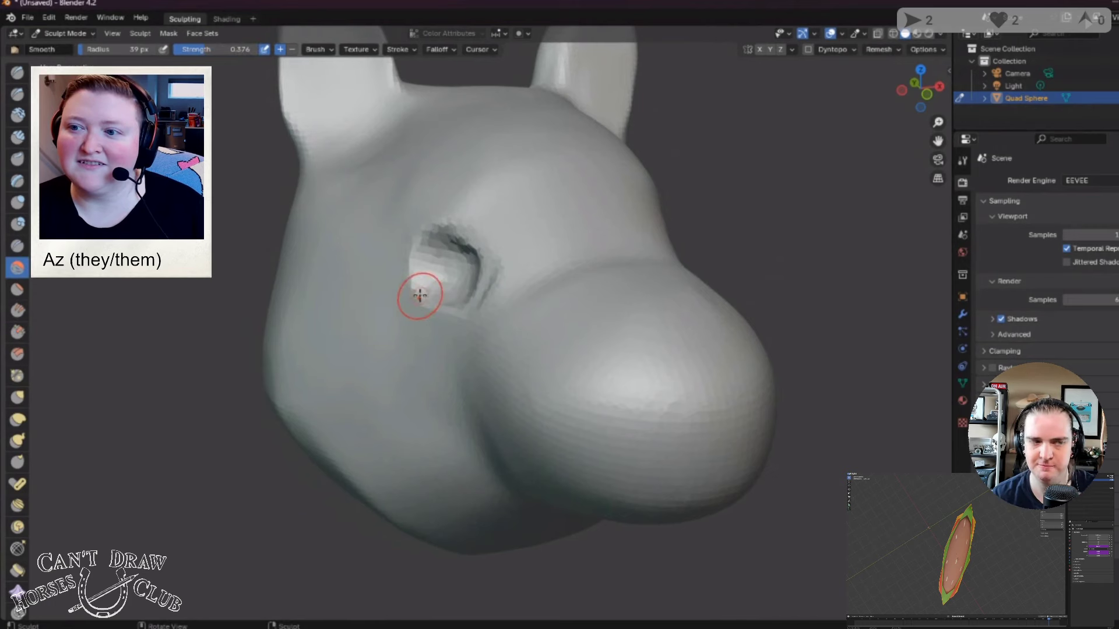
mouse_move(420, 296)
mouse_down()
mouse_move(491, 281)
mouse_move(430, 315)
mouse_up()
middle_drag(382, 290, 434, 290)
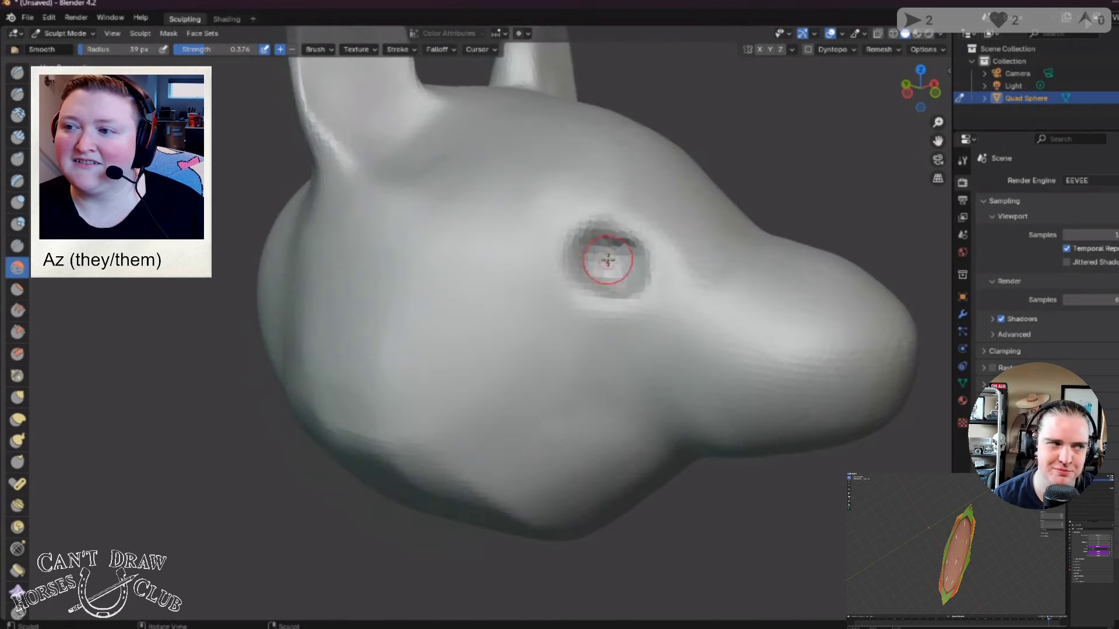
middle_drag(631, 277, 494, 264)
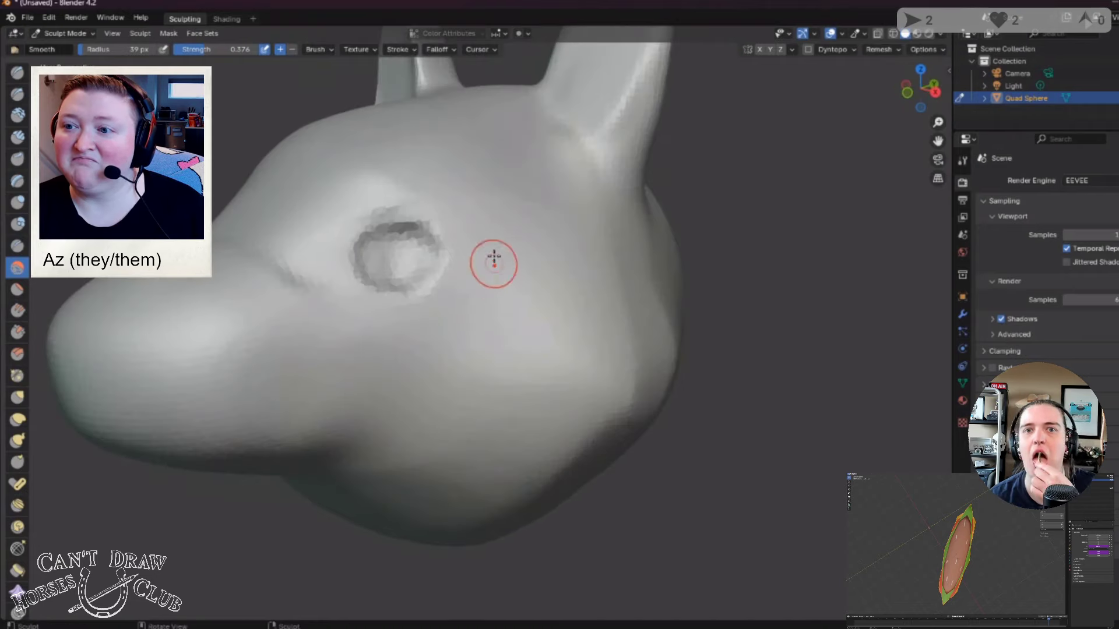
mouse_move(494, 264)
mouse_down()
mouse_move(402, 245)
mouse_move(449, 250)
mouse_move(420, 260)
mouse_up()
mouse_move(420, 260)
middle_down()
mouse_move(467, 290)
mouse_move(465, 272)
mouse_move(443, 298)
middle_up()
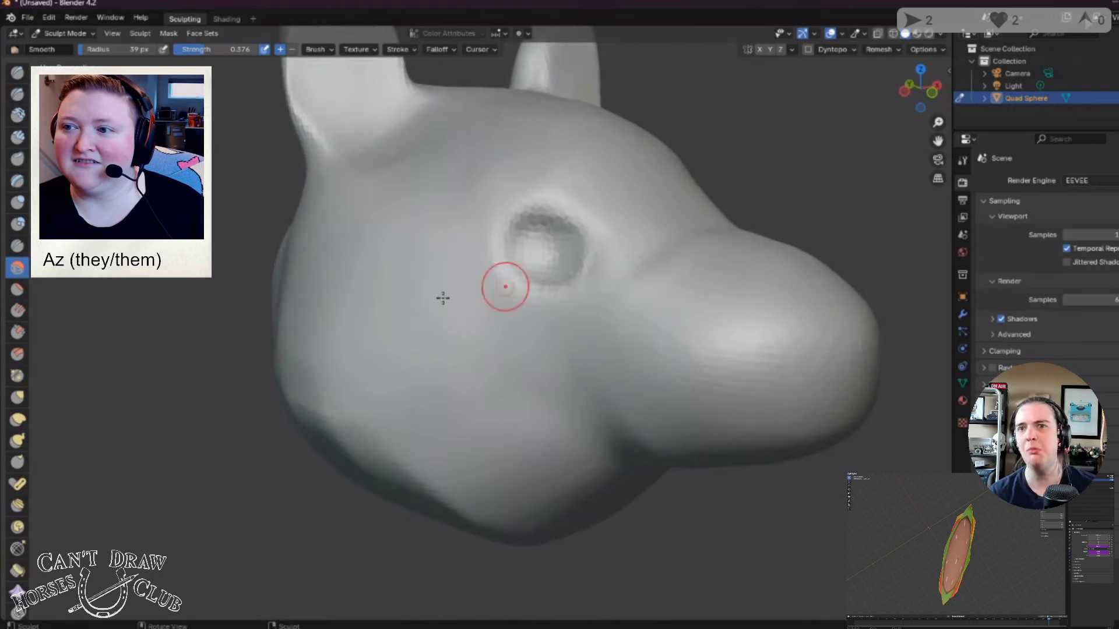
Step: Push the surface around the eye socket with the Nudge brush at 0.500 strength, using 39 px and 140 px radii
click(17, 504)
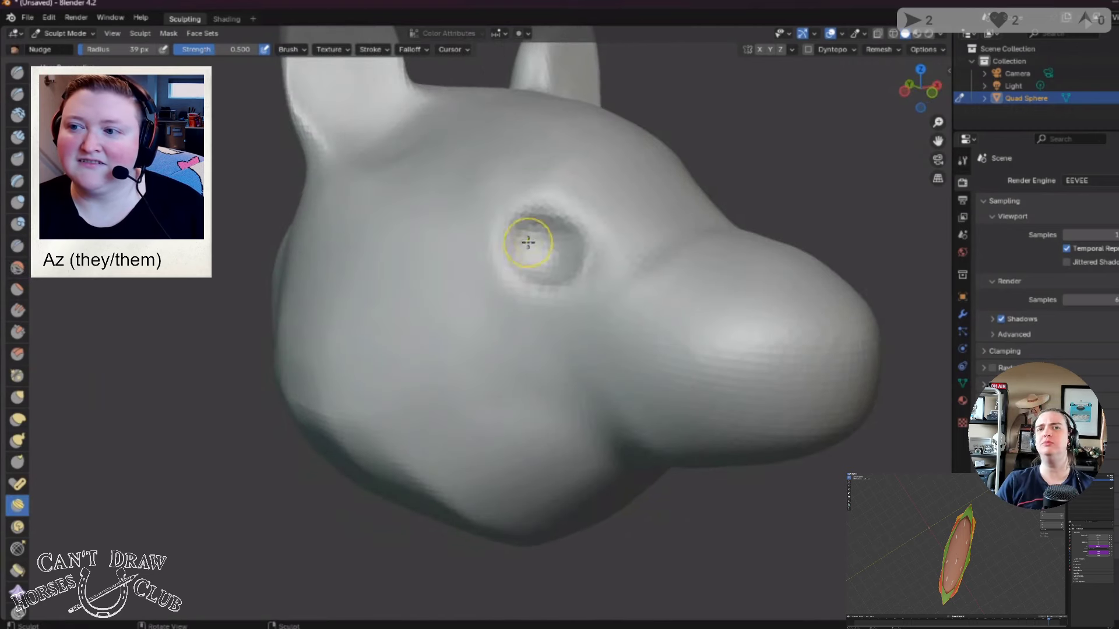
drag(529, 237, 533, 234)
drag(552, 187, 551, 187)
middle_drag(551, 188, 454, 185)
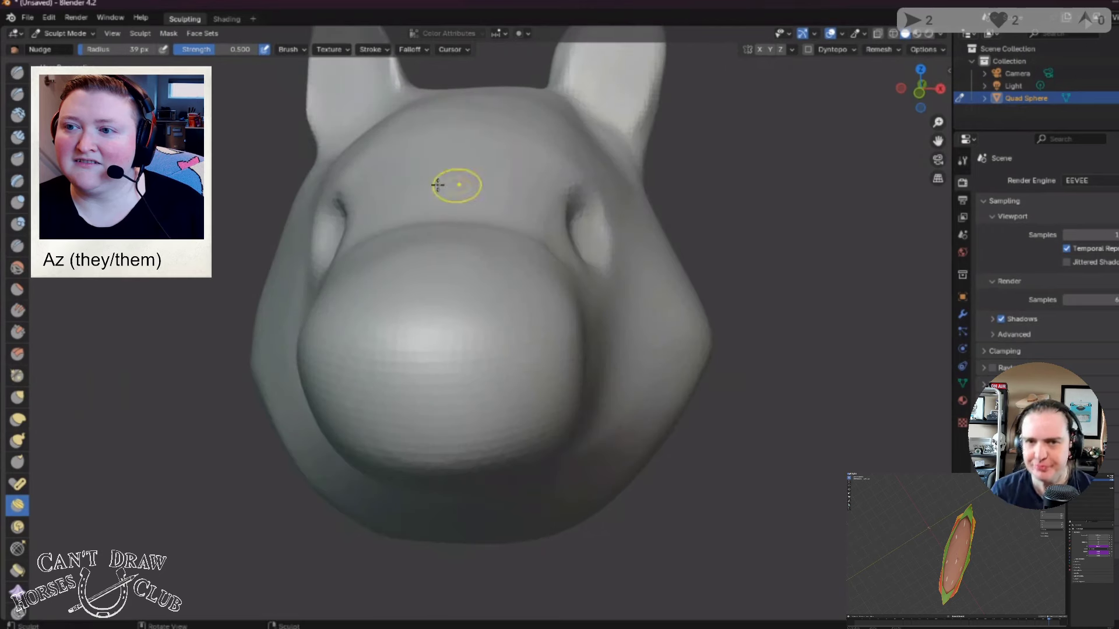
middle_drag(412, 138, 482, 134)
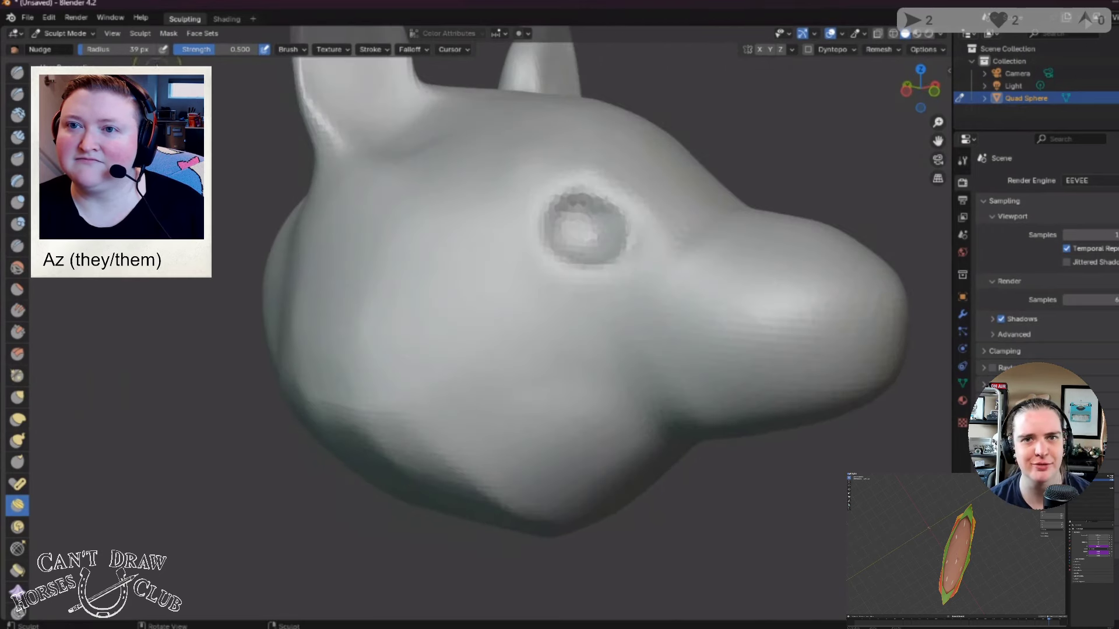
scroll(134, 55, down, 3)
key(f)
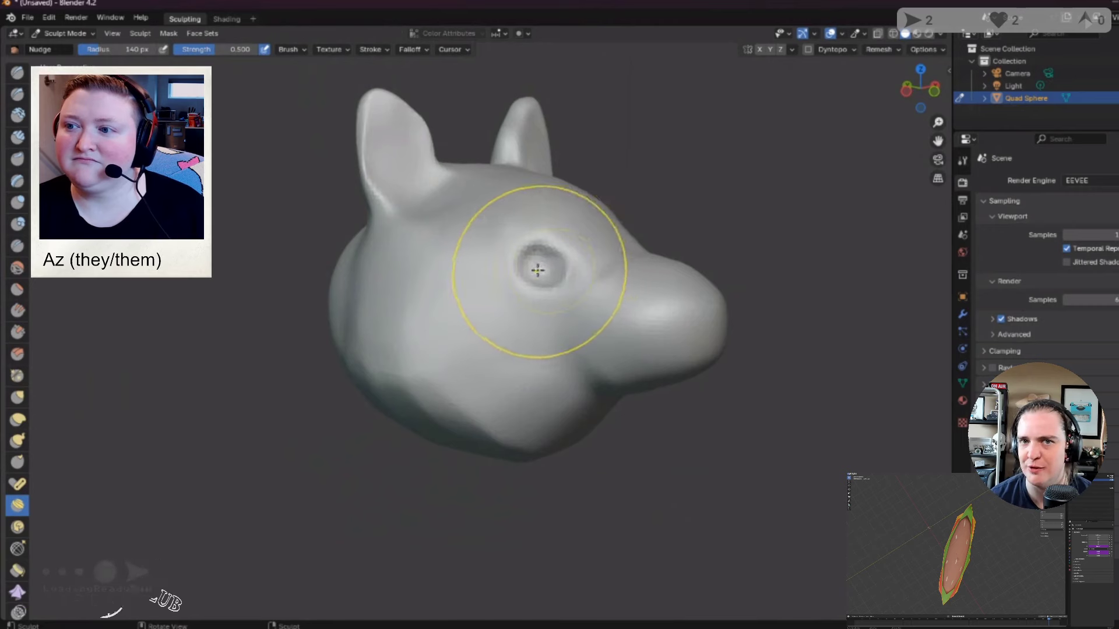
middle_drag(556, 220, 404, 269)
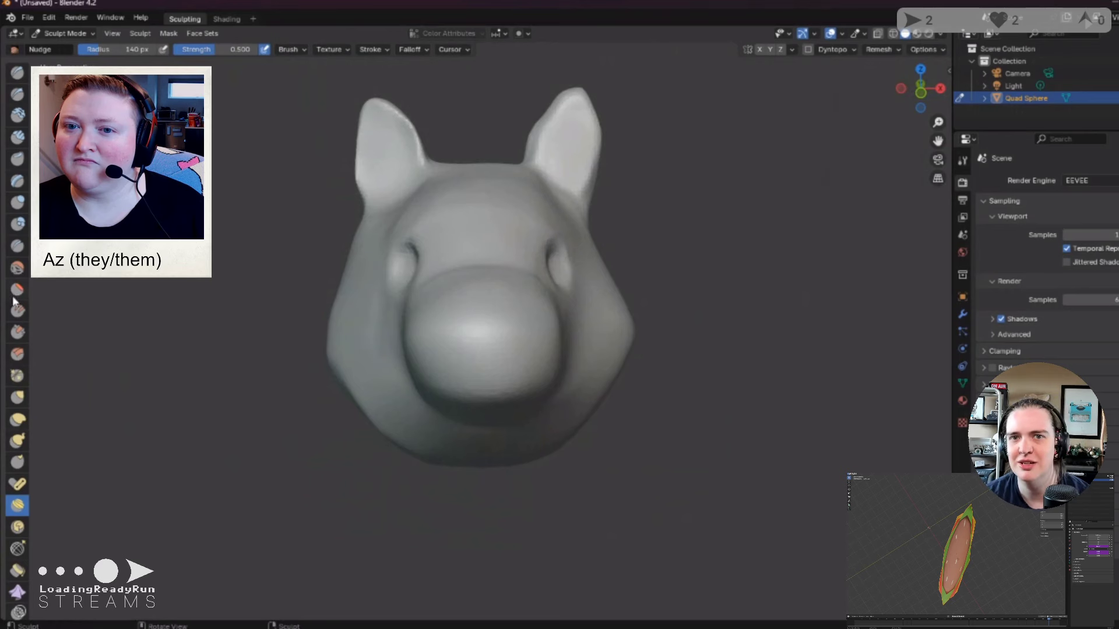
Step: Try the Flatten/Contrast brush around the eye sockets at 140 px radius and 0.665 strength
click(19, 292)
middle_drag(402, 274, 554, 273)
drag(518, 253, 512, 260)
middle_drag(295, 387, 260, 402)
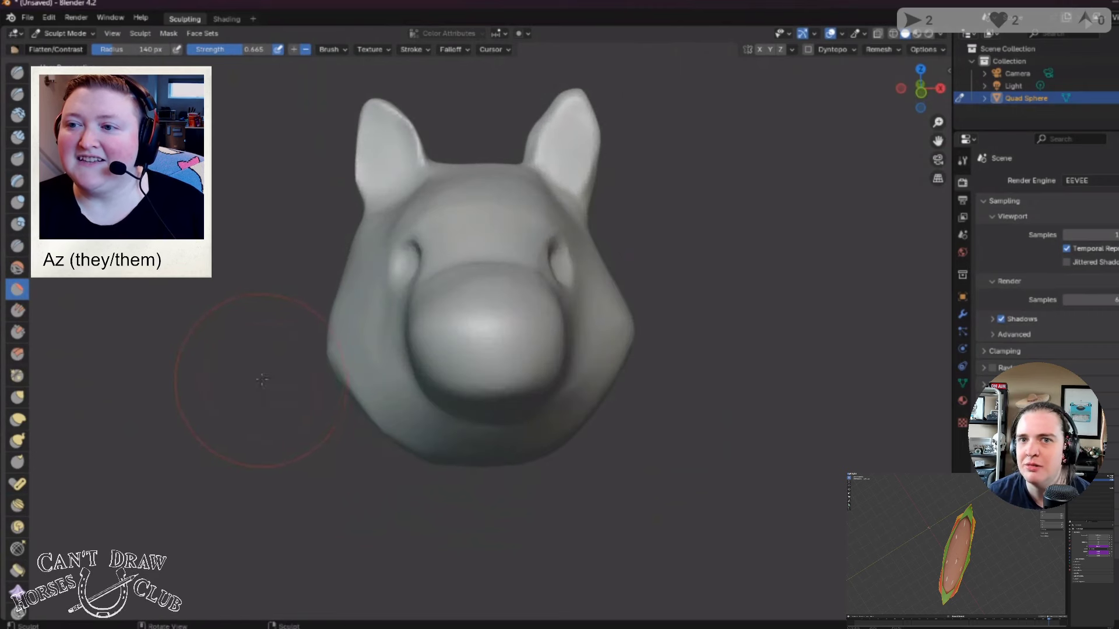
middle_drag(238, 301, 277, 305)
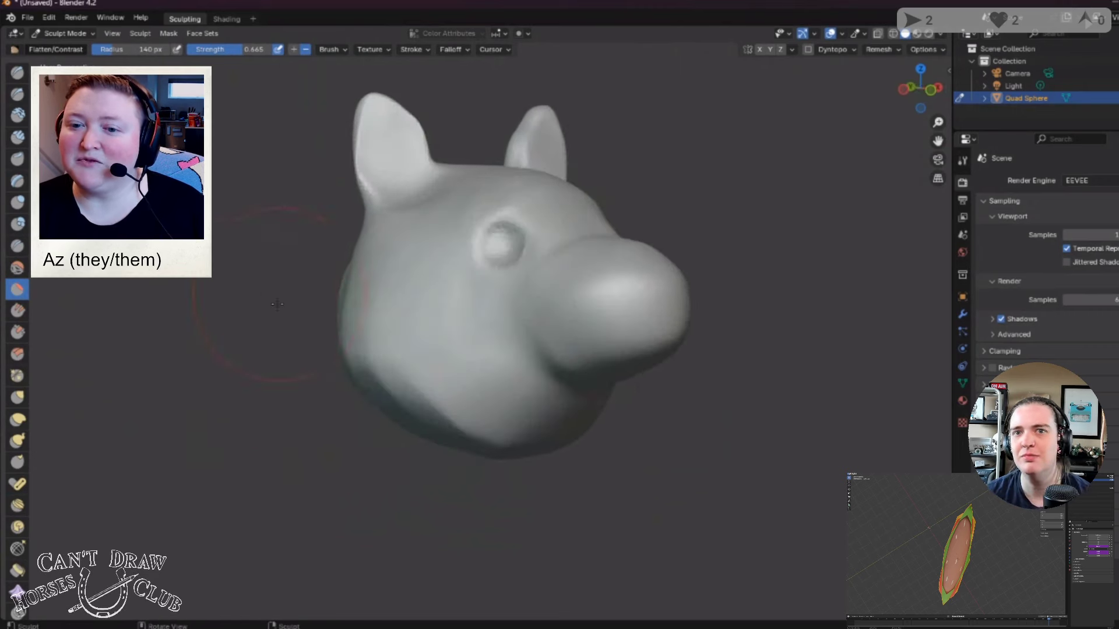
Step: Choose the Nudge brush and examine the eye sockets and head shape from above, the front and a three-quarter angle
click(17, 505)
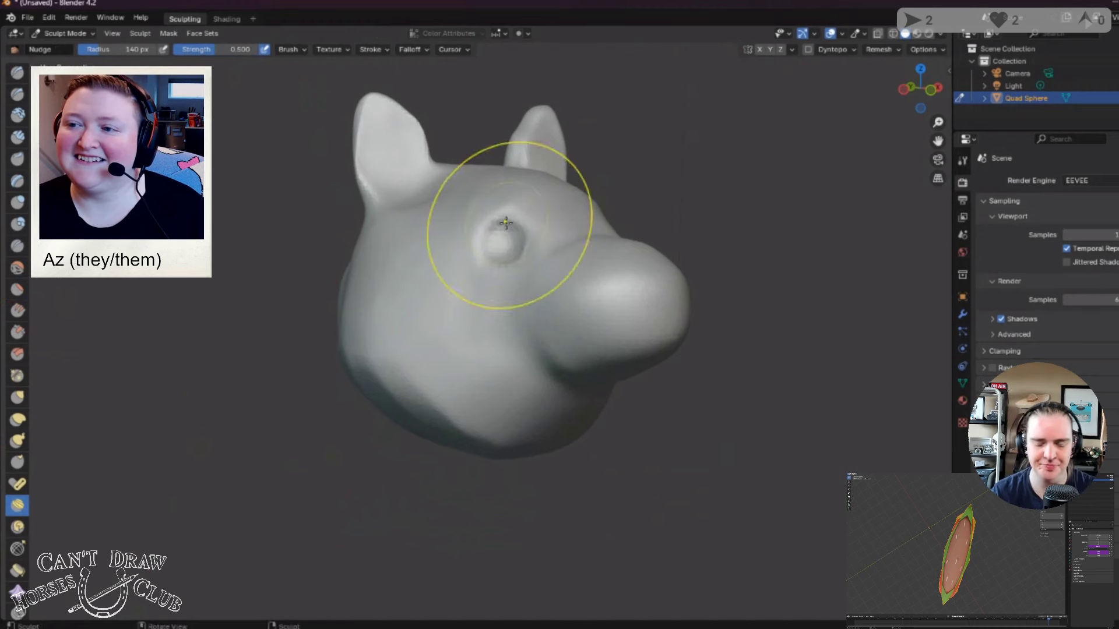
mouse_move(510, 236)
middle_down()
mouse_move(442, 247)
mouse_move(450, 234)
mouse_move(443, 286)
mouse_move(365, 429)
middle_up()
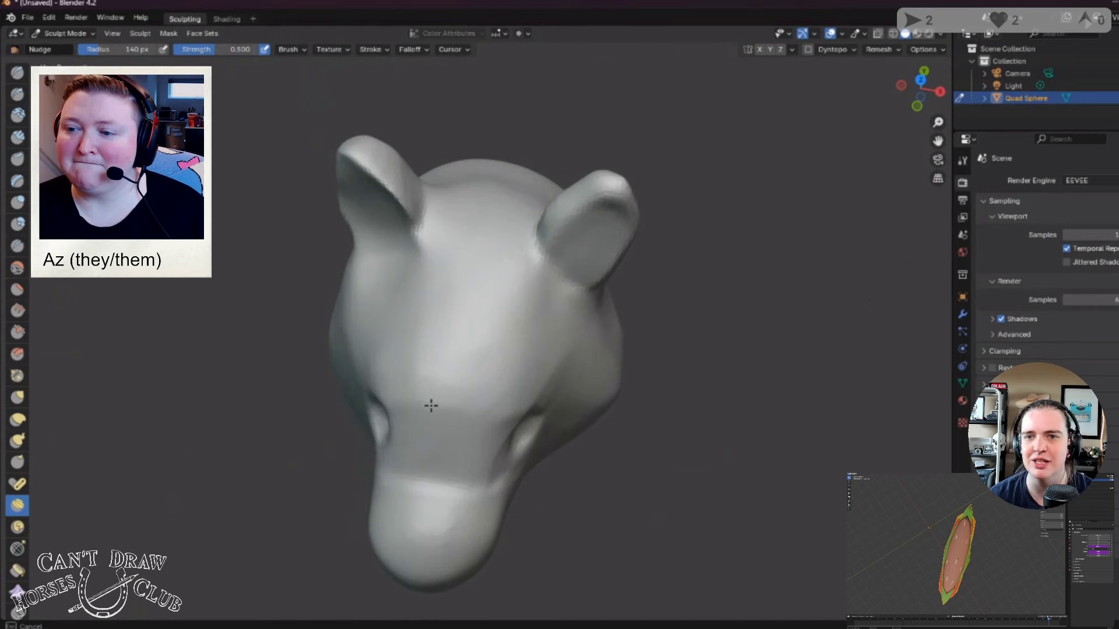
mouse_move(404, 372)
middle_down()
mouse_move(457, 367)
mouse_move(452, 309)
mouse_move(465, 315)
mouse_move(475, 287)
mouse_move(475, 159)
mouse_move(490, 193)
mouse_move(445, 449)
mouse_move(482, 380)
mouse_move(450, 300)
middle_up()
mouse_move(425, 212)
middle_down()
mouse_move(412, 237)
mouse_move(455, 220)
middle_up()
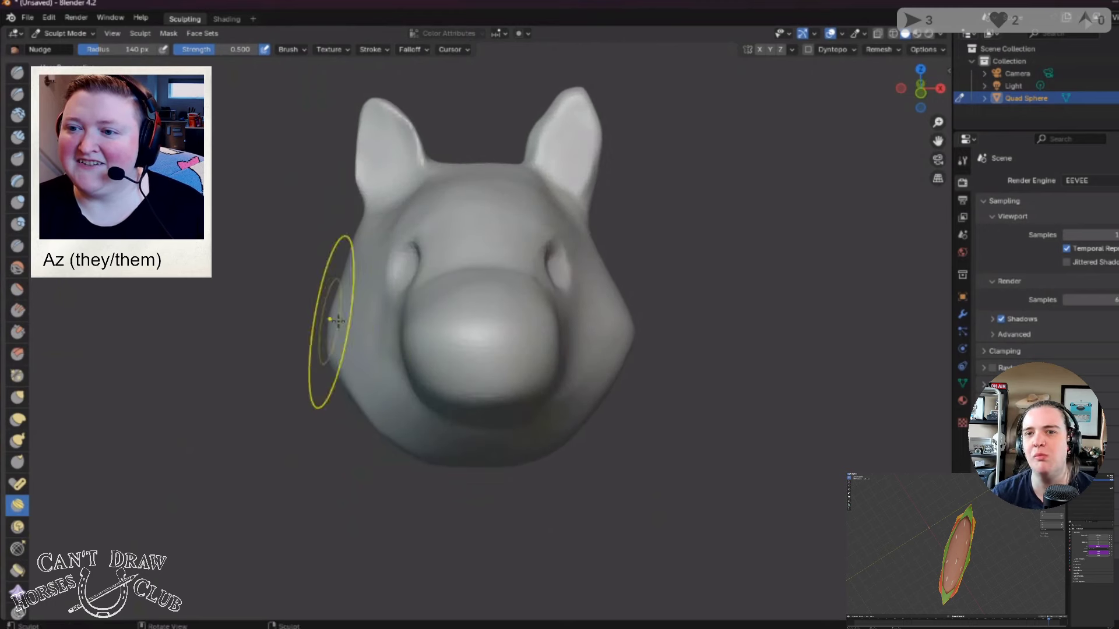
middle_drag(332, 321, 597, 341)
middle_drag(600, 395, 647, 393)
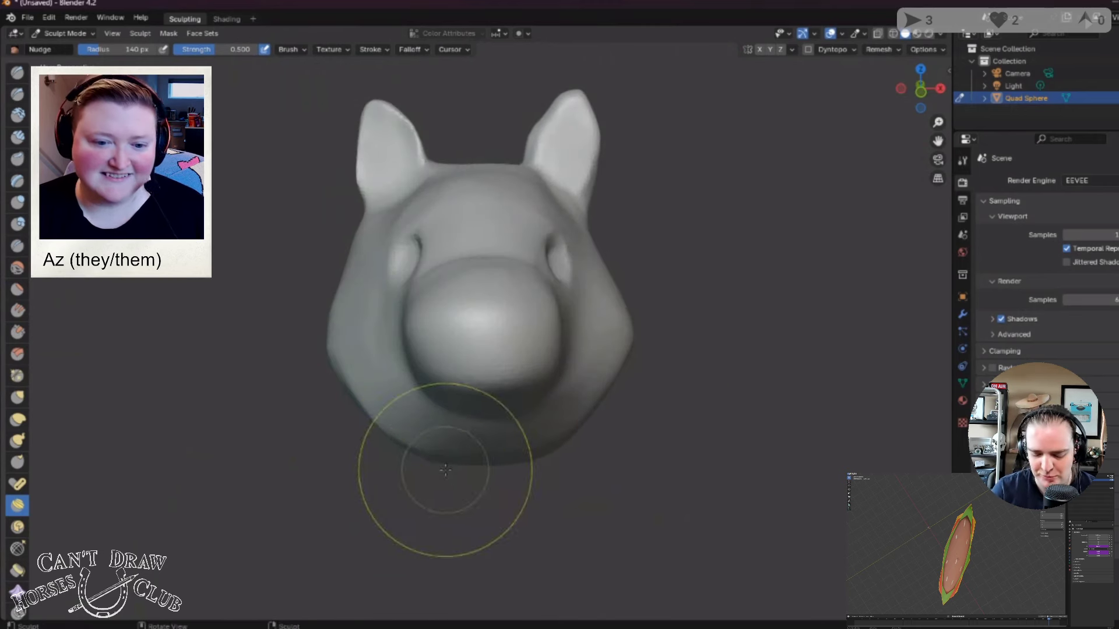
middle_drag(461, 402, 463, 412)
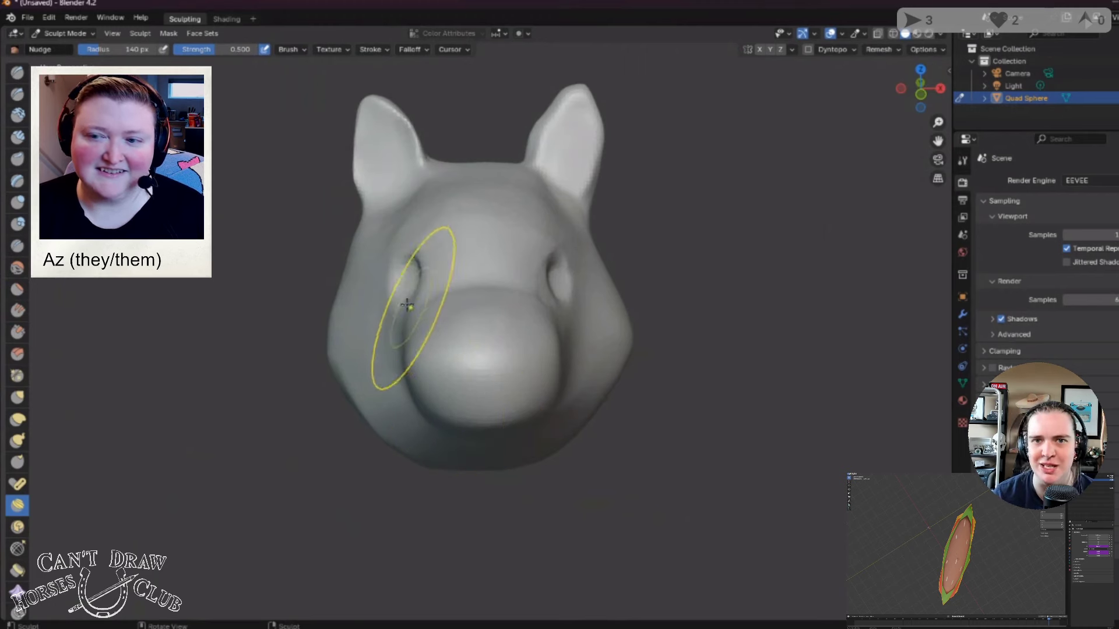
mouse_move(399, 275)
middle_down()
mouse_move(425, 295)
mouse_move(367, 311)
middle_up()
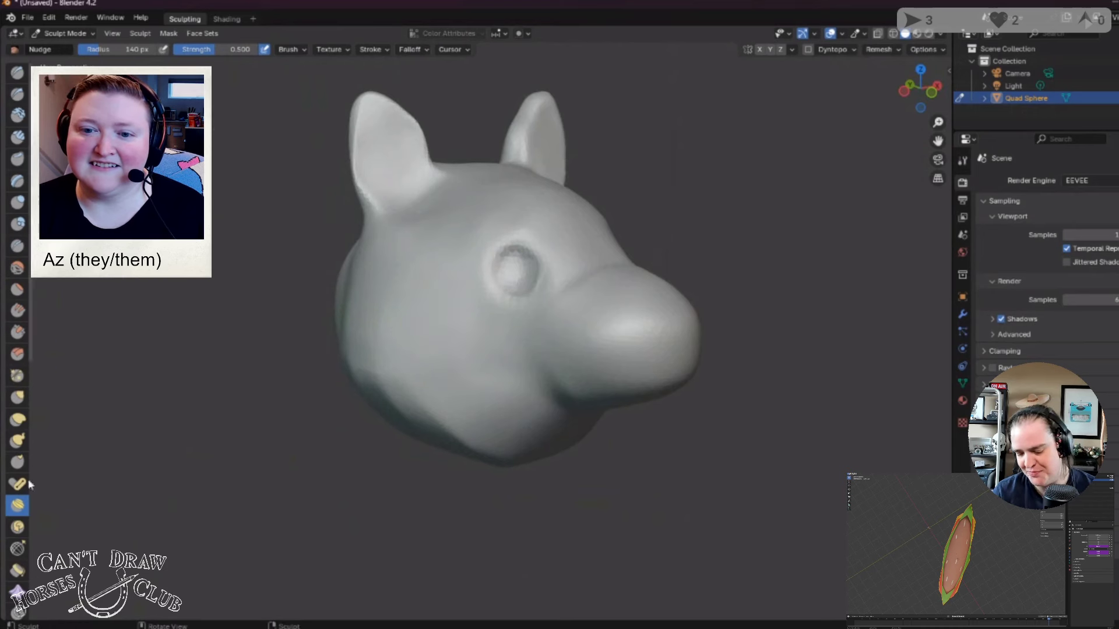
Step: Carve a deeper crease along the upper rim of one eye socket with the Scrape/Peaks brush at 24 px and 1.000 strength
click(18, 332)
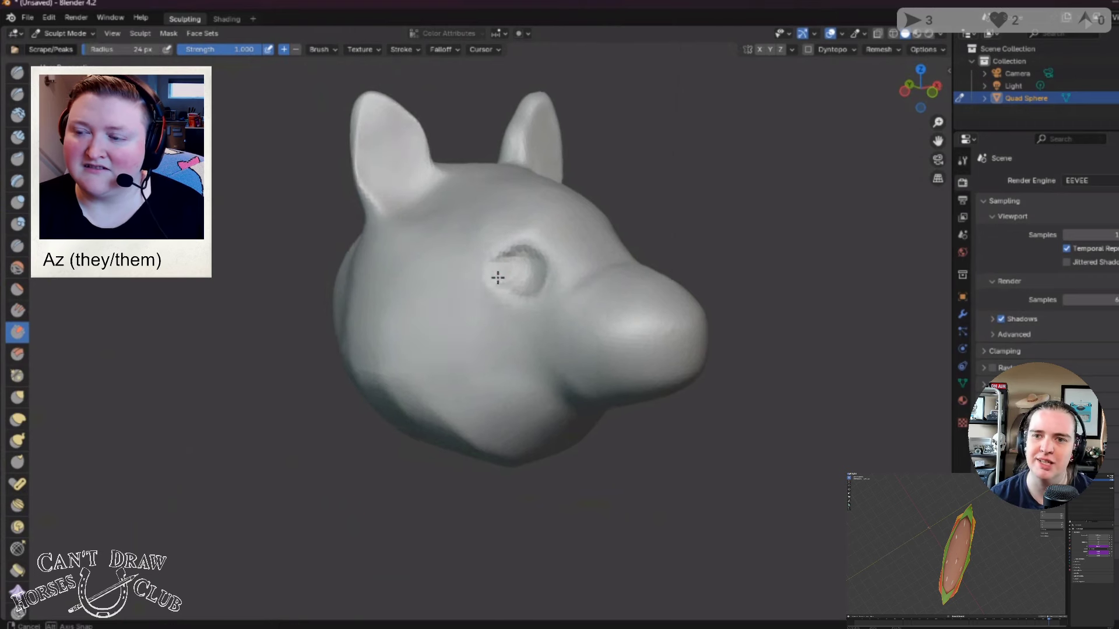
middle_drag(499, 278, 610, 286)
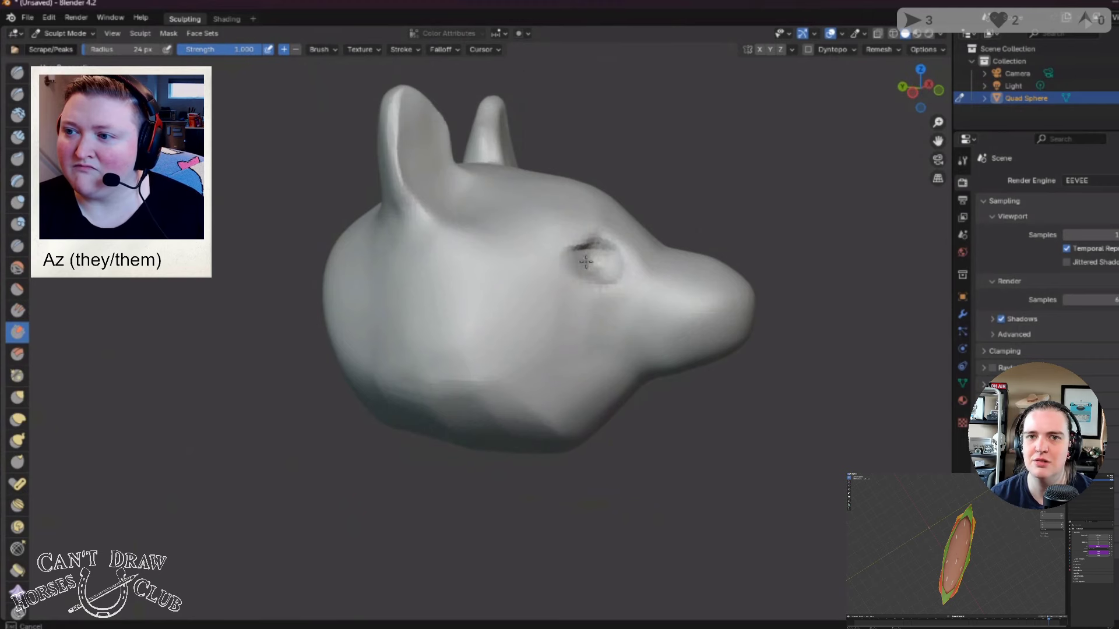
mouse_move(590, 260)
middle_down()
mouse_move(532, 282)
mouse_move(439, 352)
mouse_move(458, 347)
mouse_move(436, 343)
middle_up()
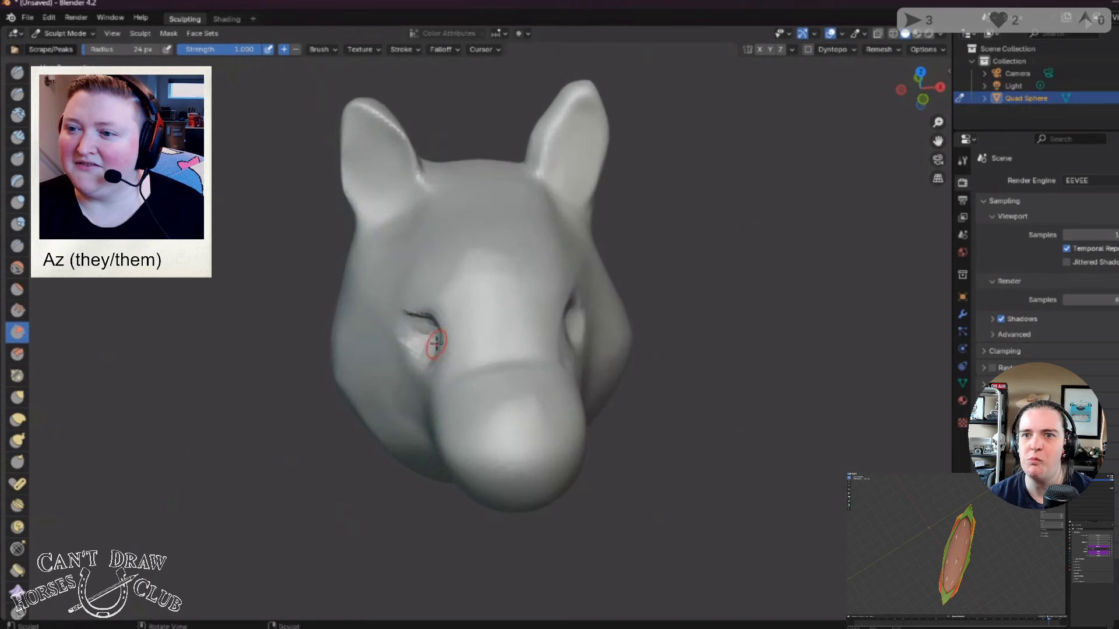
mouse_move(481, 315)
middle_down()
mouse_move(373, 318)
mouse_move(465, 274)
mouse_move(522, 282)
mouse_move(489, 260)
mouse_move(502, 260)
mouse_move(549, 305)
mouse_move(535, 368)
mouse_move(547, 430)
mouse_move(442, 317)
mouse_move(350, 255)
mouse_move(524, 250)
mouse_move(390, 239)
mouse_move(357, 252)
mouse_move(400, 257)
mouse_move(487, 302)
mouse_move(489, 330)
middle_up()
Step: Carve a matching brow crease into the opposite eye socket with the 24 px Scrape/Peaks brush and compare both eyes from the front
mouse_move(423, 391)
middle_down()
mouse_move(569, 268)
mouse_move(462, 262)
mouse_move(463, 273)
middle_up()
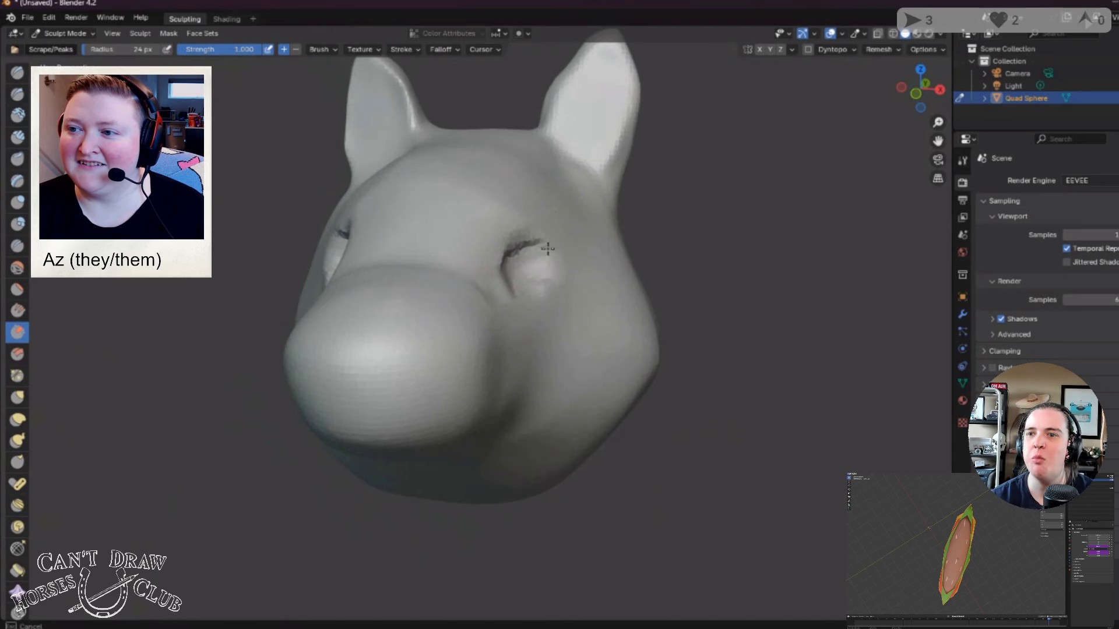
middle_drag(548, 248, 544, 275)
scroll(534, 279, down, 3)
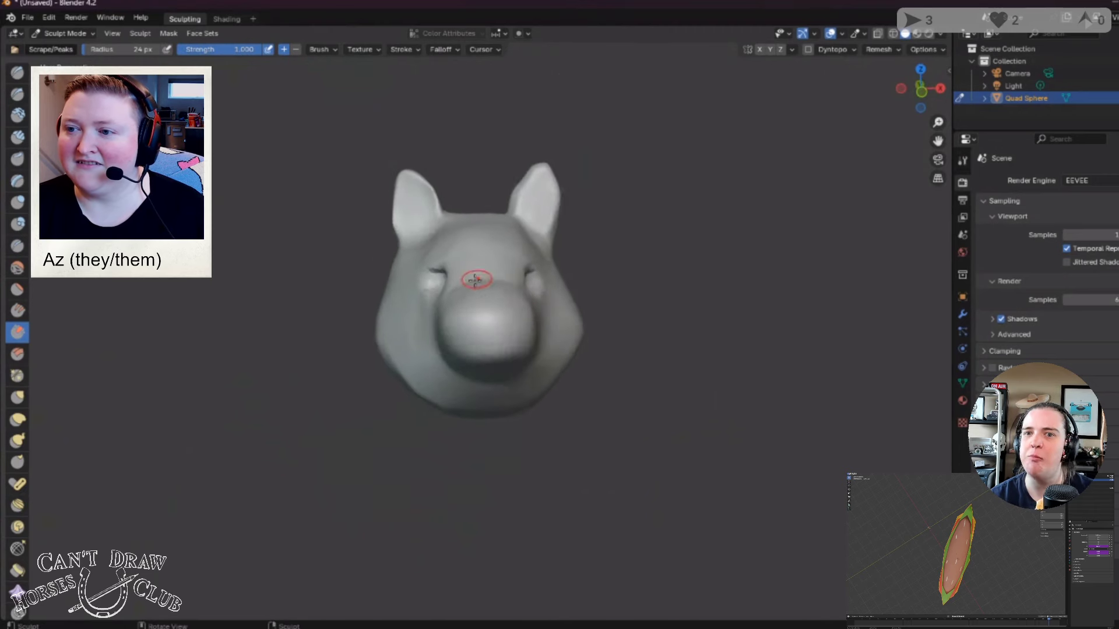
scroll(475, 280, down, 1)
middle_drag(469, 283, 454, 299)
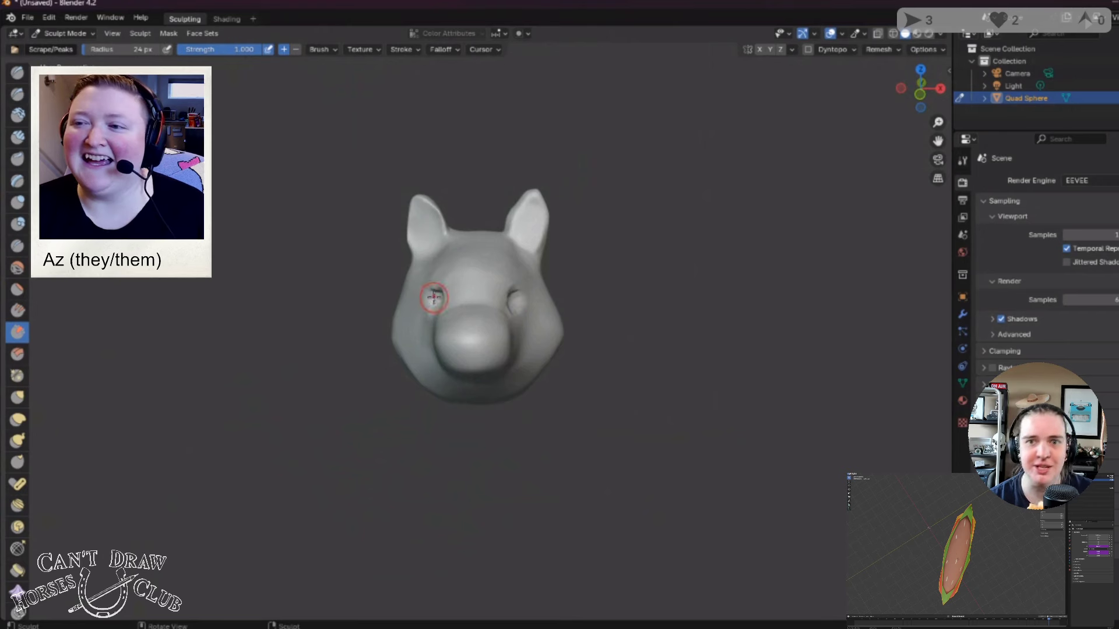
middle_drag(434, 297, 446, 294)
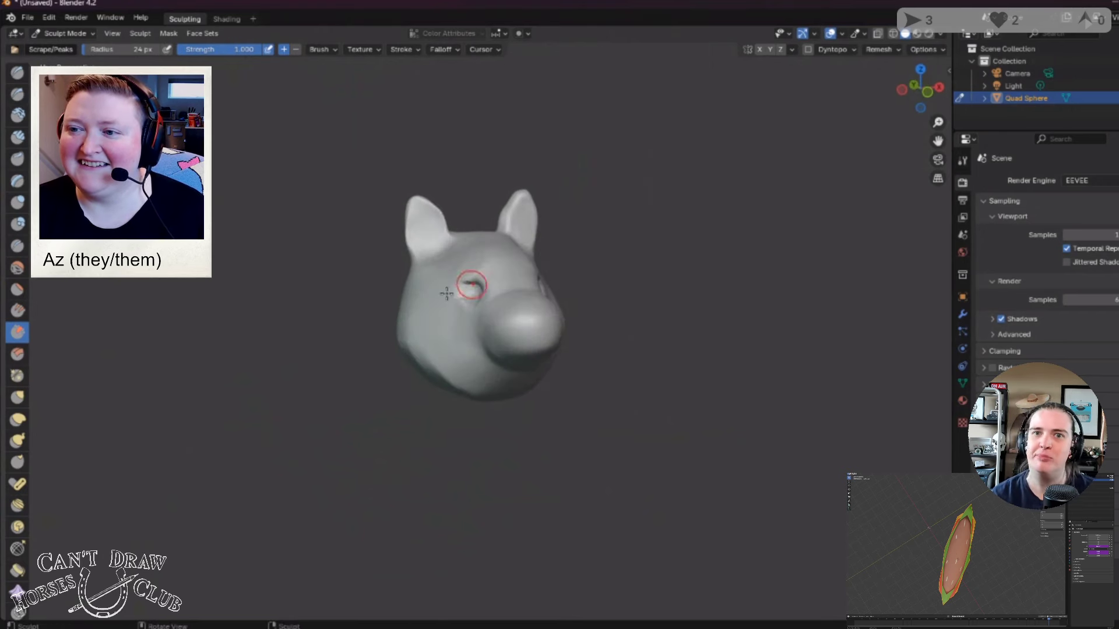
Step: Reshape the brow area above the eye with the Nudge brush at 159 px radius and 0.500 strength
click(17, 505)
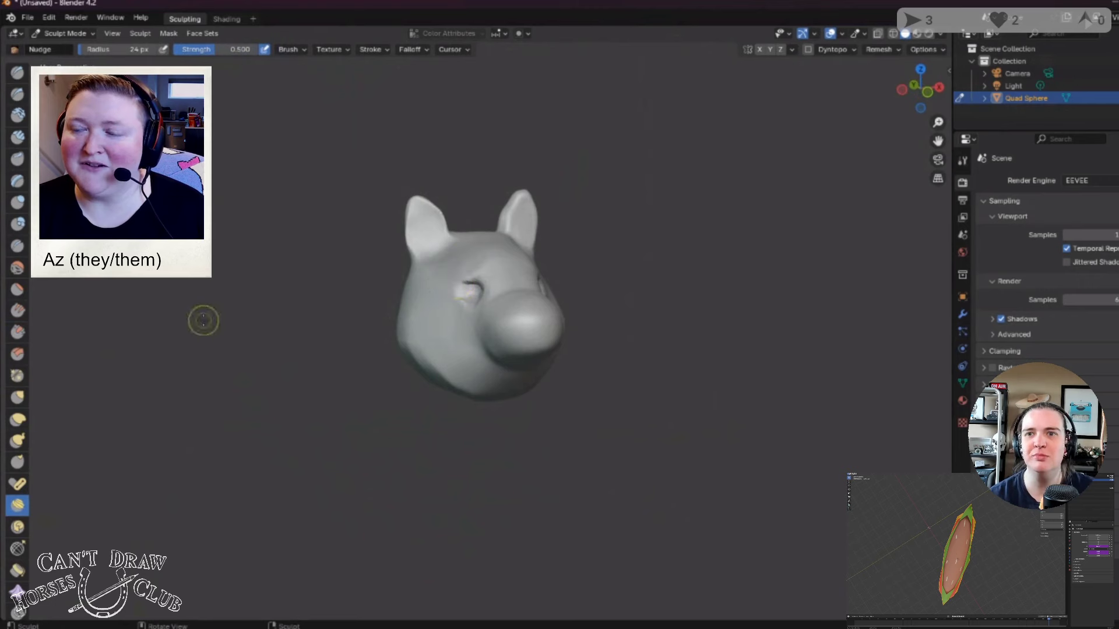
drag(94, 50, 103, 50)
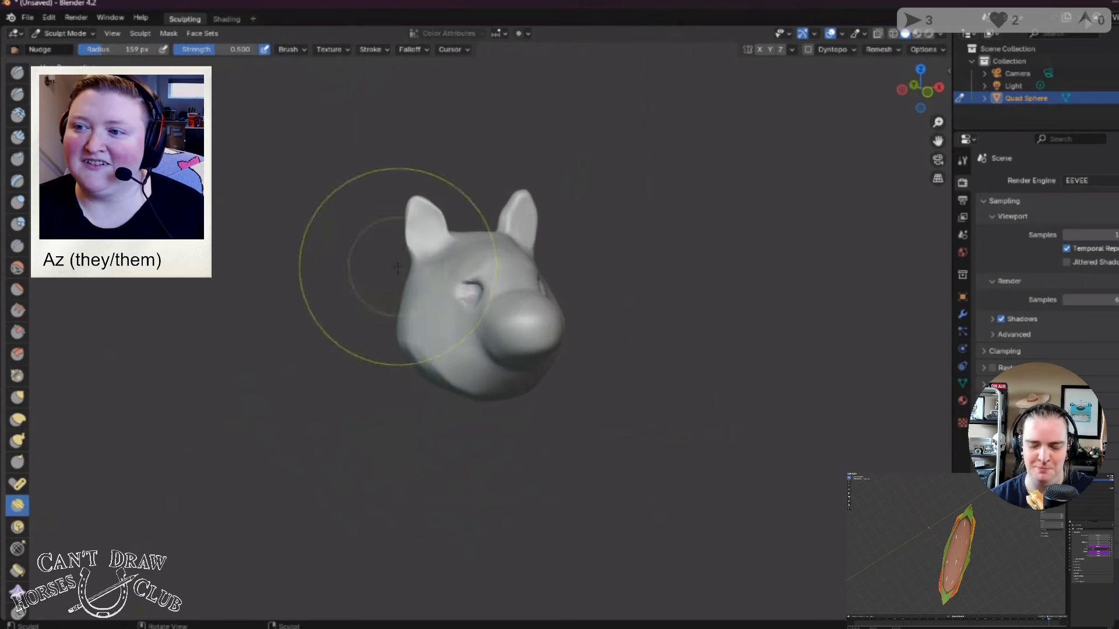
drag(474, 281, 471, 290)
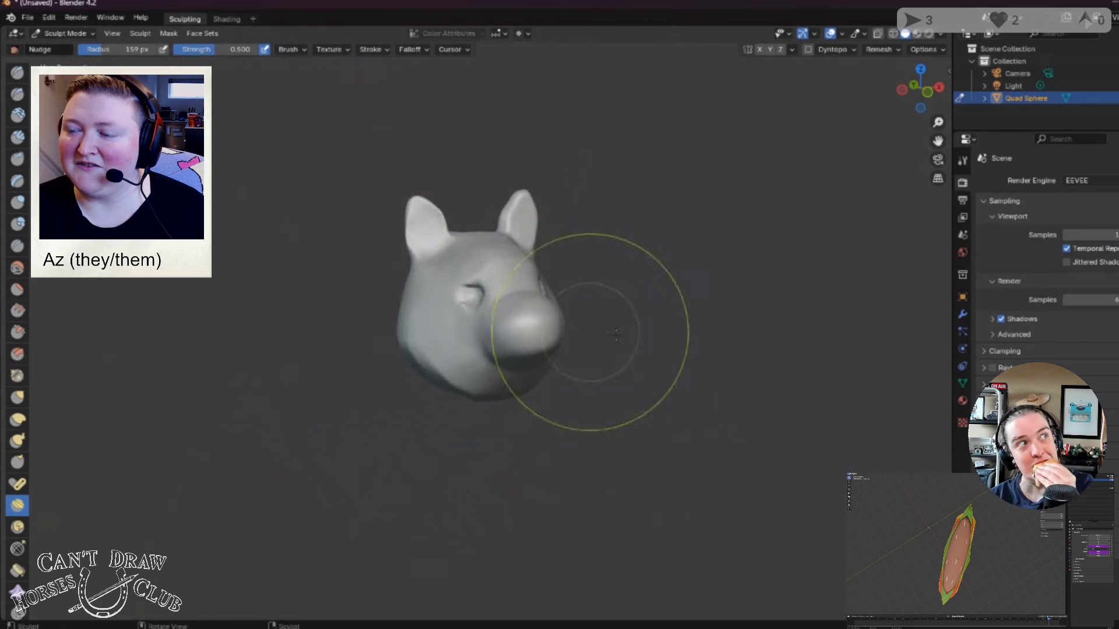
mouse_move(593, 332)
middle_down()
mouse_move(641, 344)
mouse_move(644, 363)
middle_up()
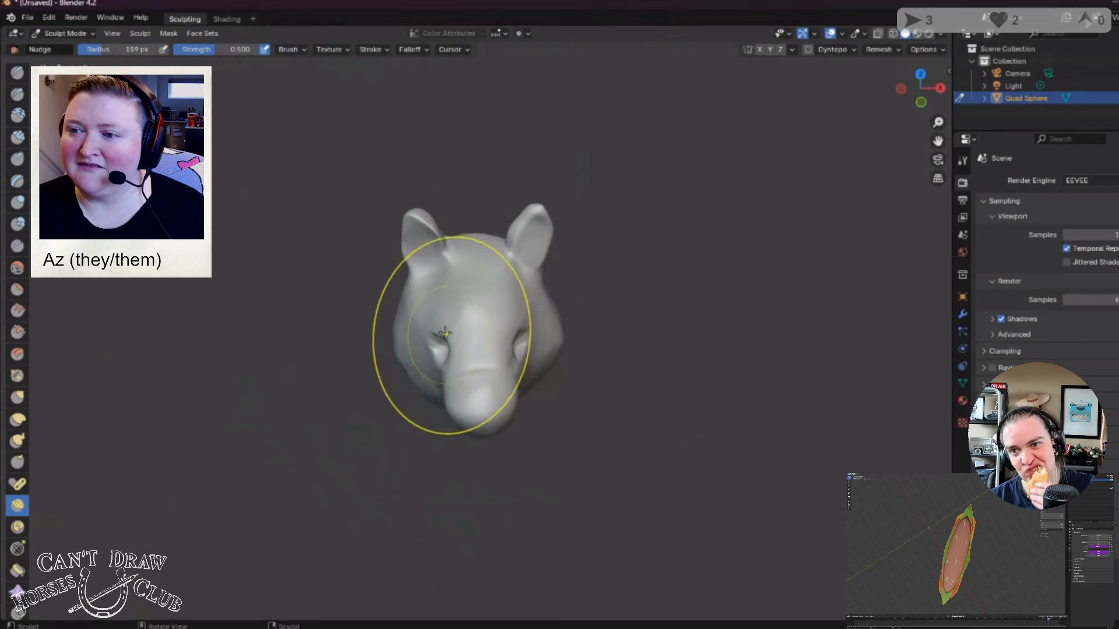
drag(453, 326, 452, 331)
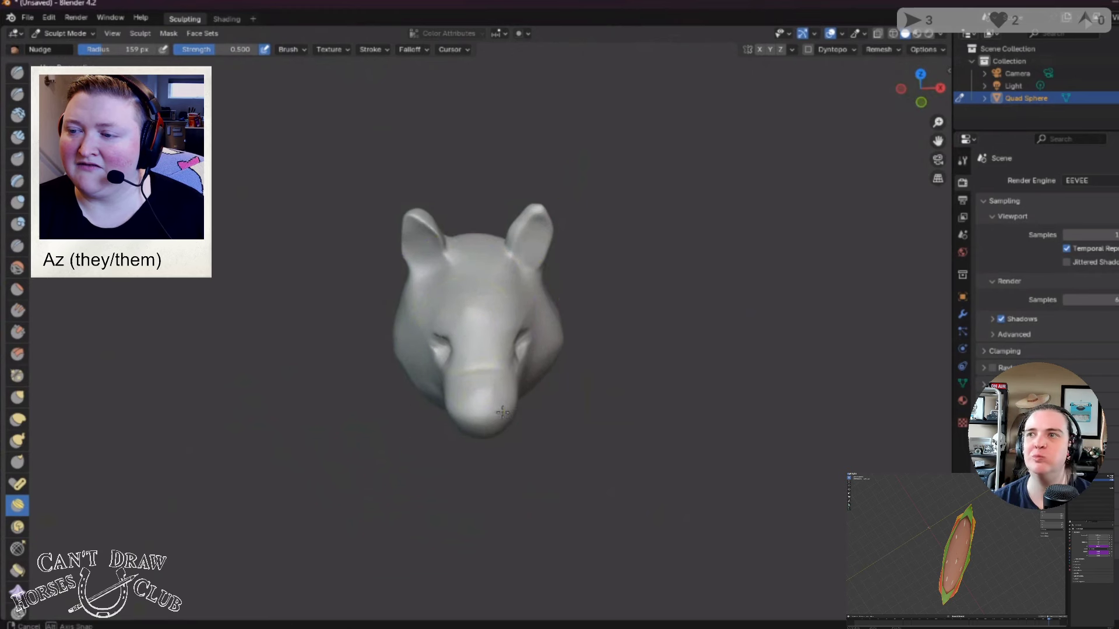
mouse_move(467, 323)
middle_down()
mouse_move(497, 365)
mouse_move(623, 336)
mouse_move(516, 356)
middle_up()
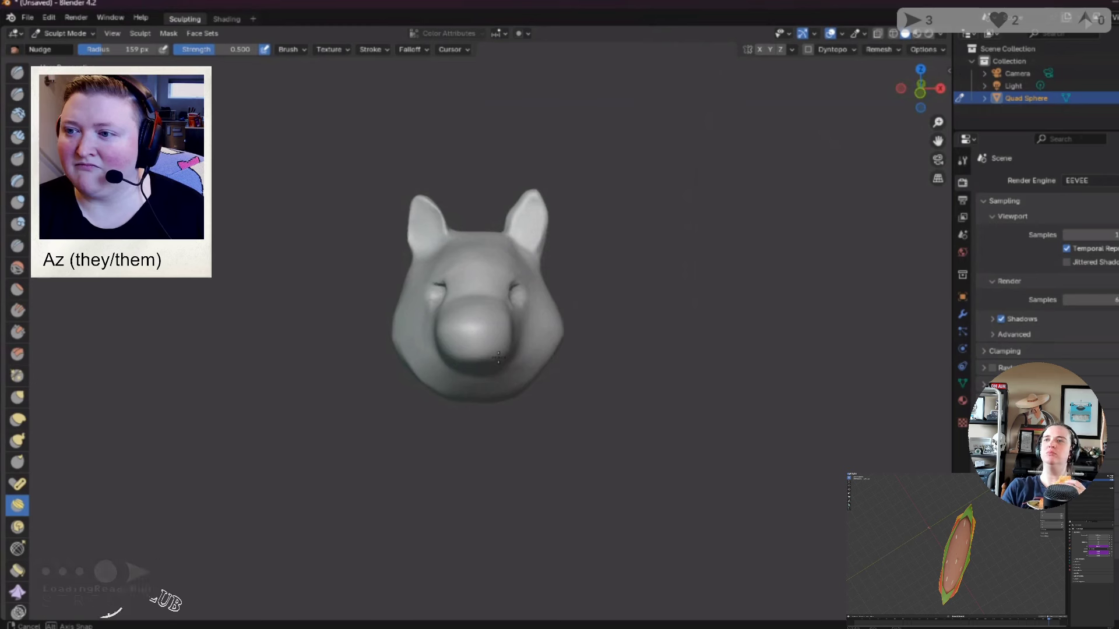
click(880, 50)
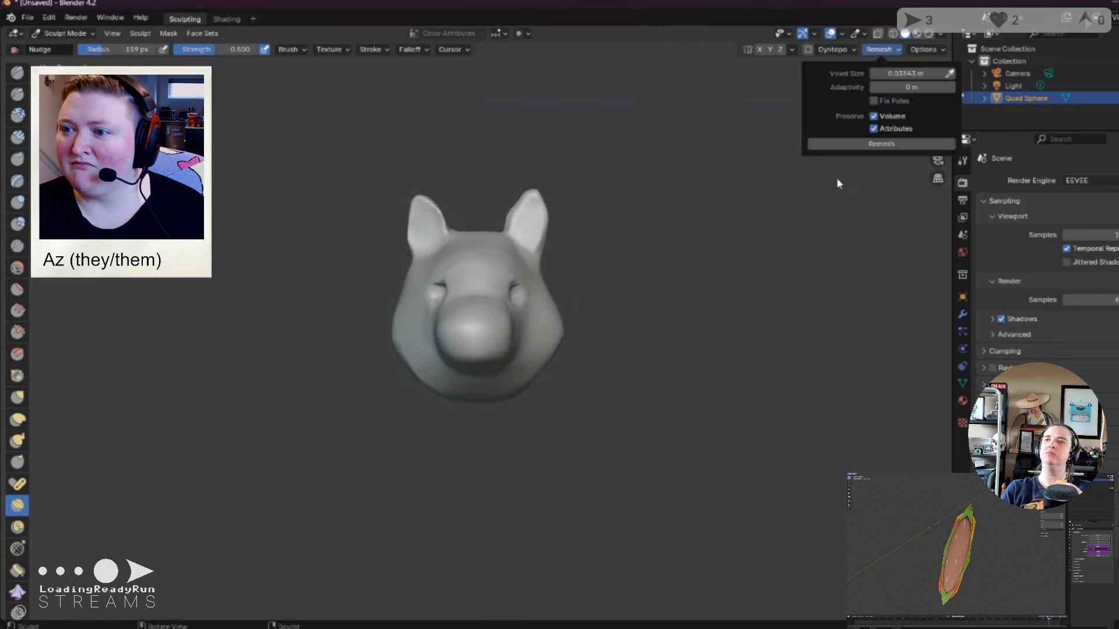
Step: Smooth the creased rim and inner surface of the eye sockets with the Smooth brush at 35 px radius and 0.376 strength
click(18, 267)
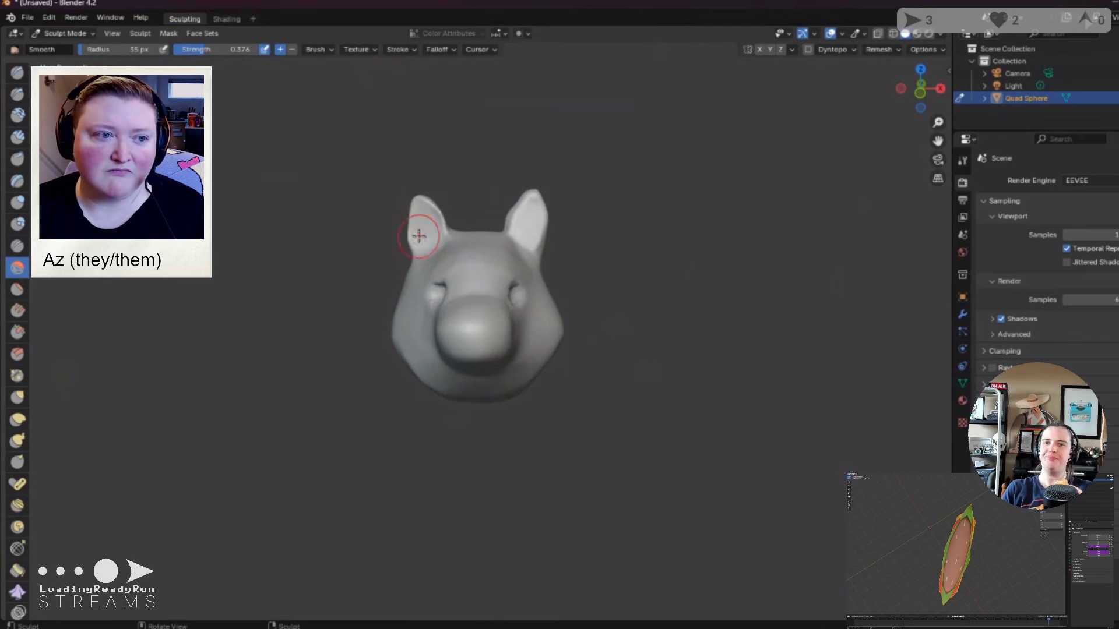
middle_drag(461, 273, 415, 292)
scroll(420, 294, up, 5)
mouse_move(409, 285)
mouse_down()
mouse_move(370, 312)
mouse_move(375, 295)
mouse_move(491, 270)
mouse_up()
mouse_move(492, 270)
middle_down()
mouse_move(387, 262)
mouse_move(441, 289)
middle_up()
drag(440, 289, 410, 283)
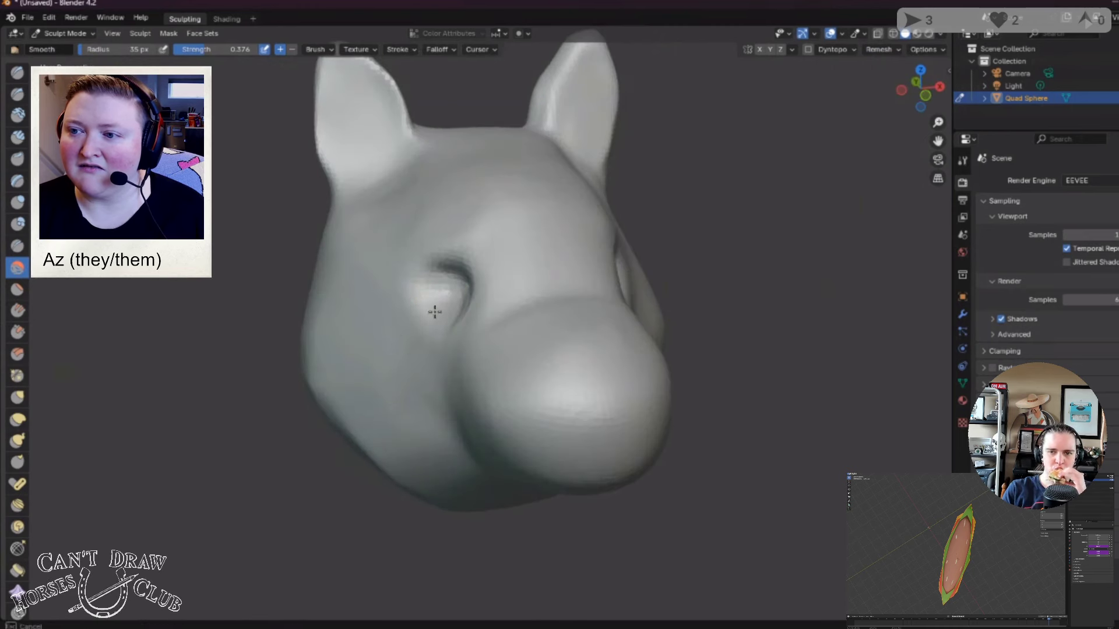
middle_drag(435, 312, 475, 322)
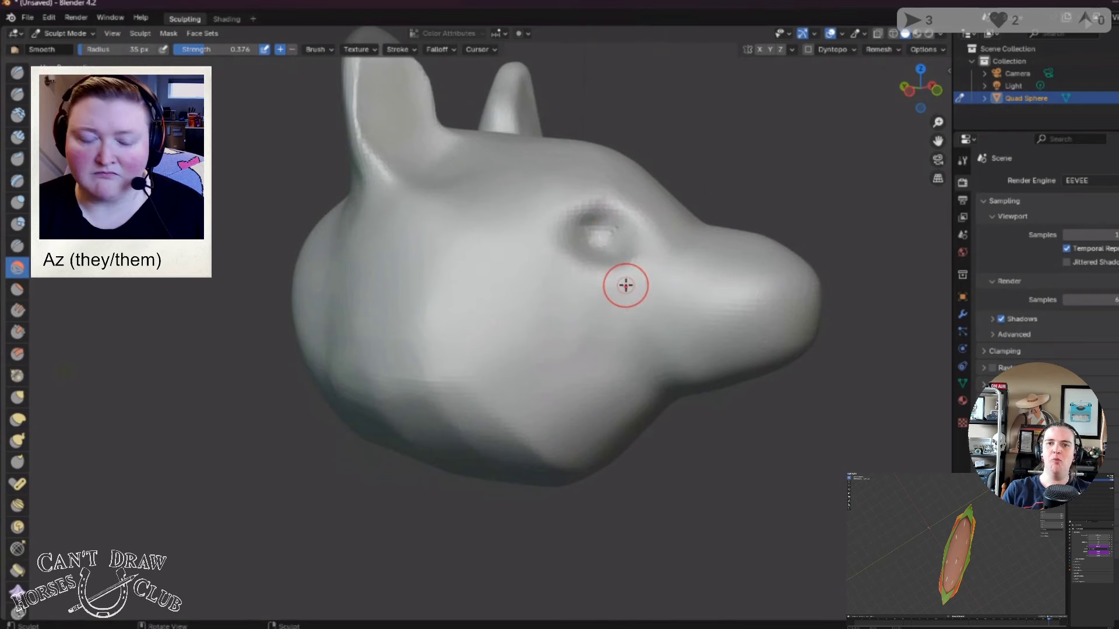
middle_drag(625, 285, 534, 317)
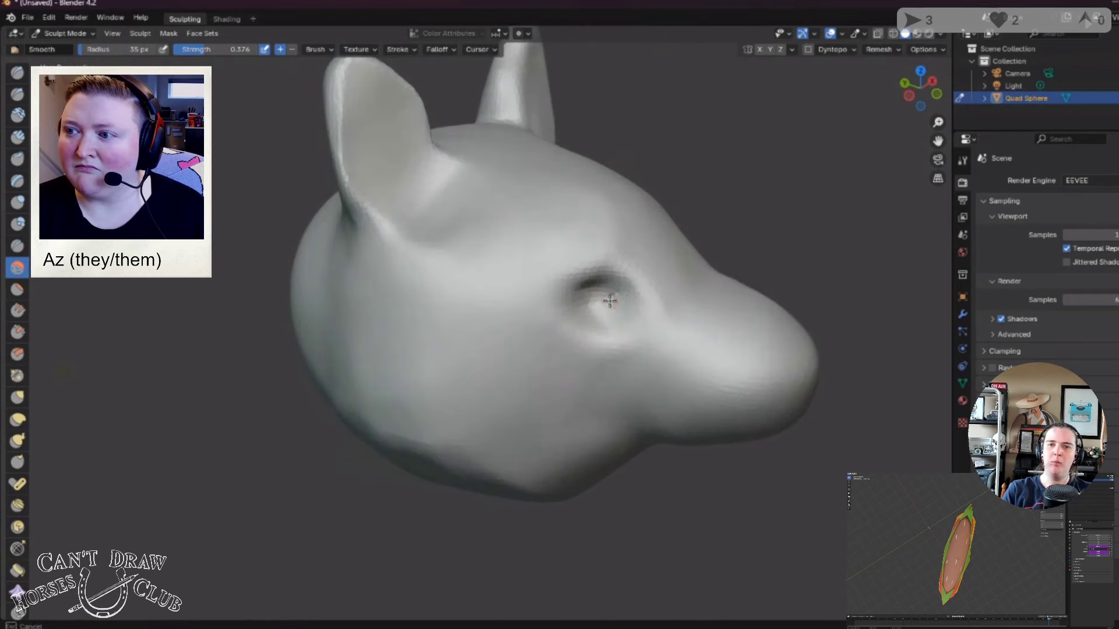
Step: Finish smoothing both eye sockets with the 35 px Smooth brush, comparing them from the sides and the front
mouse_move(609, 301)
mouse_down()
mouse_move(604, 320)
mouse_move(603, 303)
mouse_up()
middle_drag(543, 340, 407, 325)
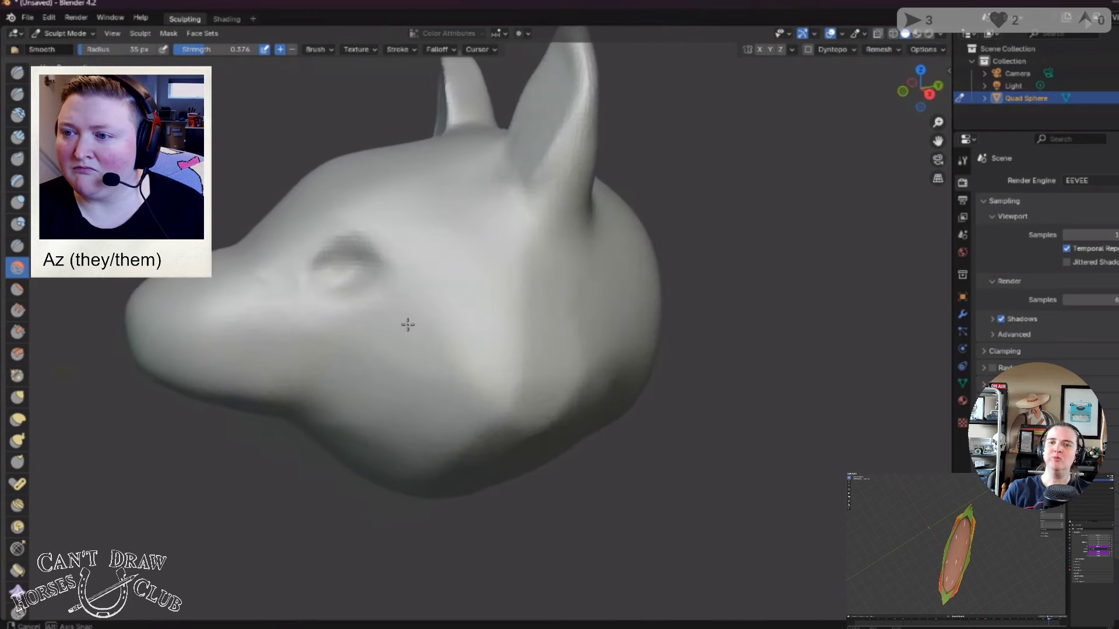
mouse_move(272, 269)
middle_down()
mouse_move(448, 281)
mouse_move(519, 305)
mouse_move(474, 302)
mouse_move(486, 290)
middle_up()
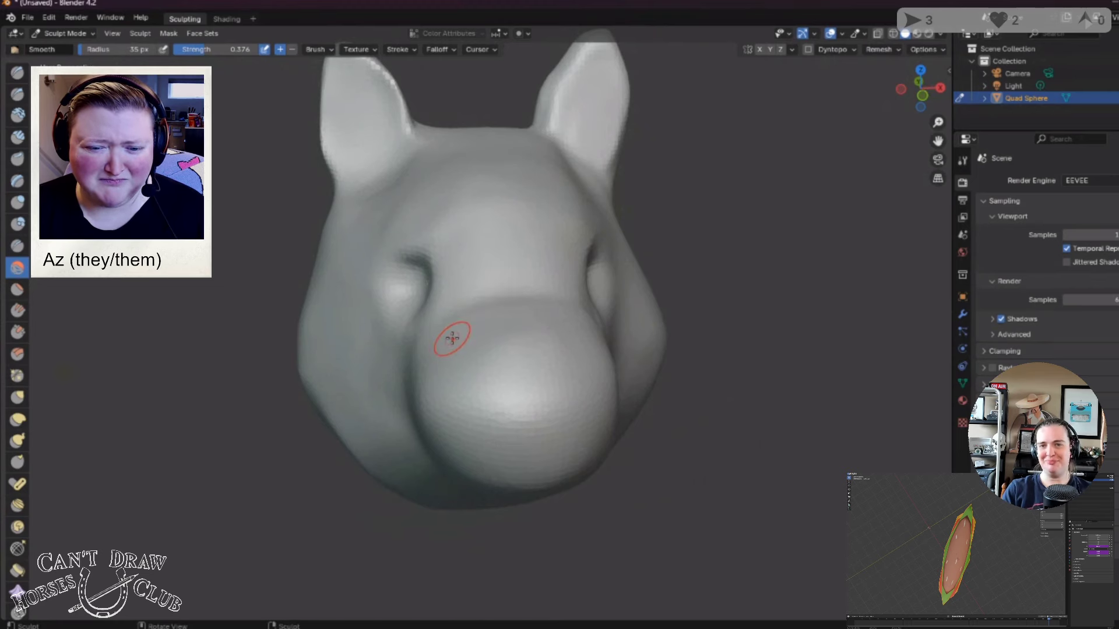
middle_drag(439, 331, 494, 330)
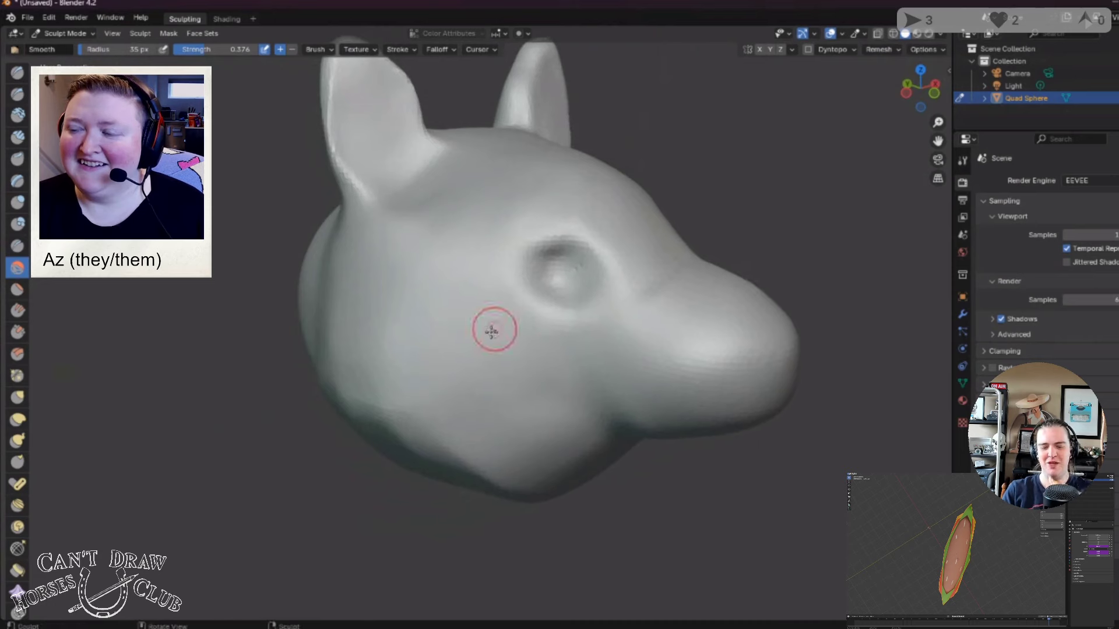
middle_drag(578, 346, 507, 342)
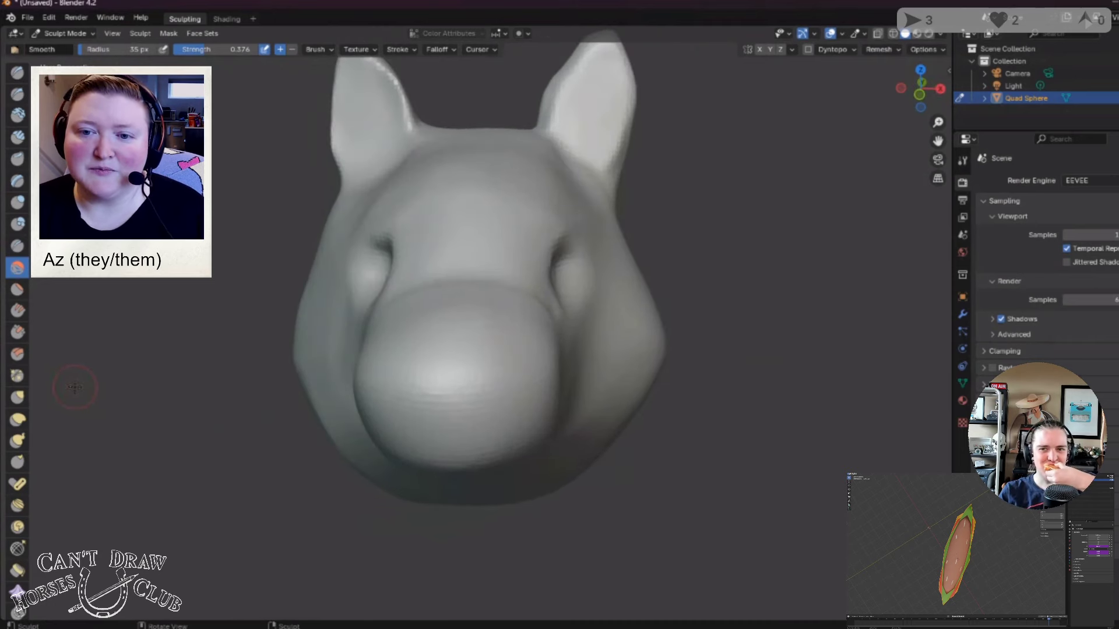
Step: Pinch the snout surface and eye socket creases with the Pinch/Magnify brush at 55 px radius and 0.500 strength
click(18, 376)
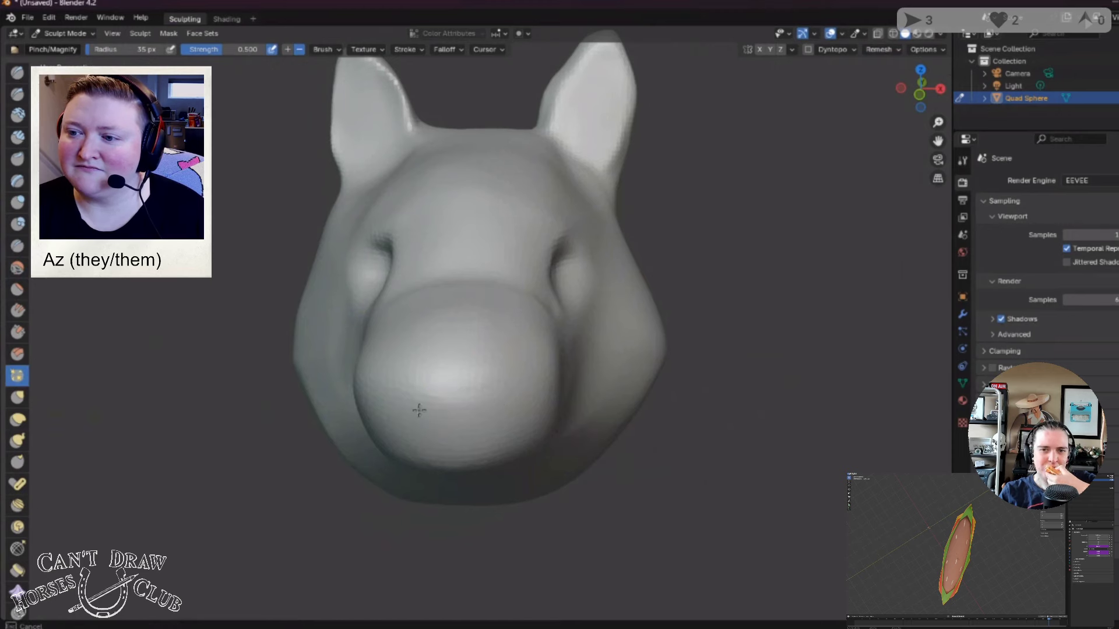
mouse_move(393, 403)
middle_down()
mouse_move(330, 401)
mouse_move(407, 400)
middle_up()
middle_drag(520, 414, 347, 296)
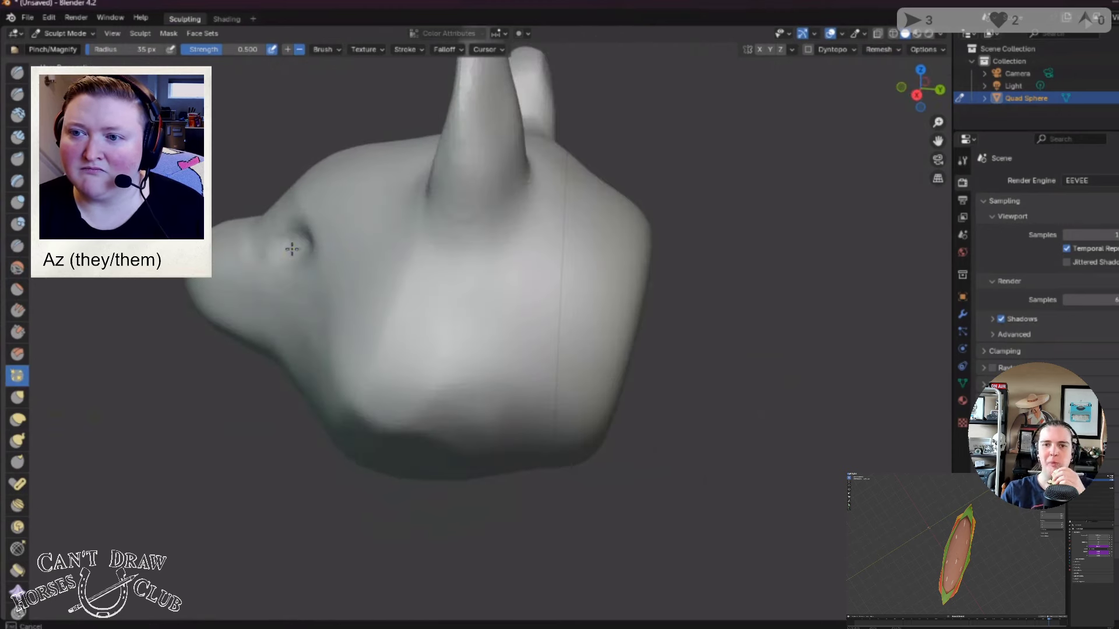
middle_drag(323, 251, 435, 366)
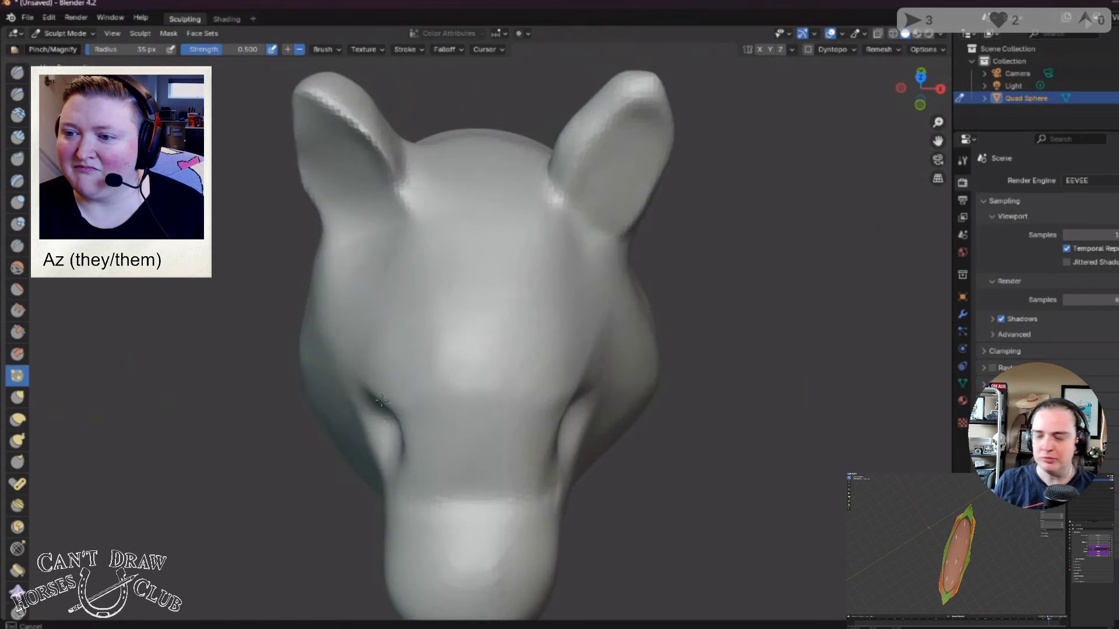
middle_drag(606, 380, 528, 324)
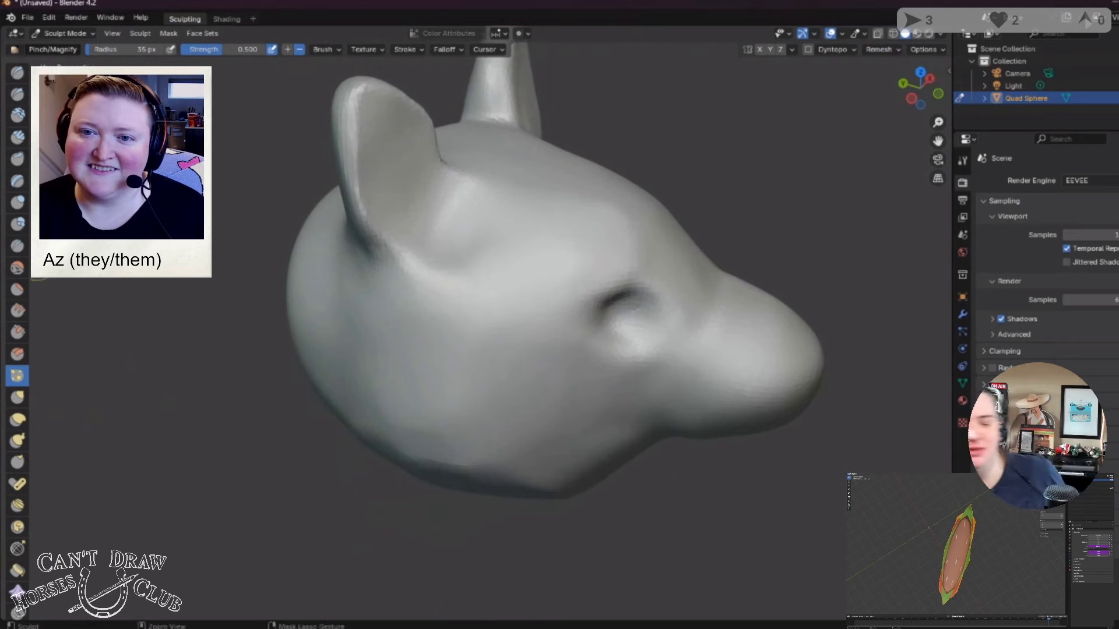
Step: Flatten the cheek area behind the eye with the Flatten/Contrast brush at 0.665 strength, enlarging its radius to 159 px
click(23, 291)
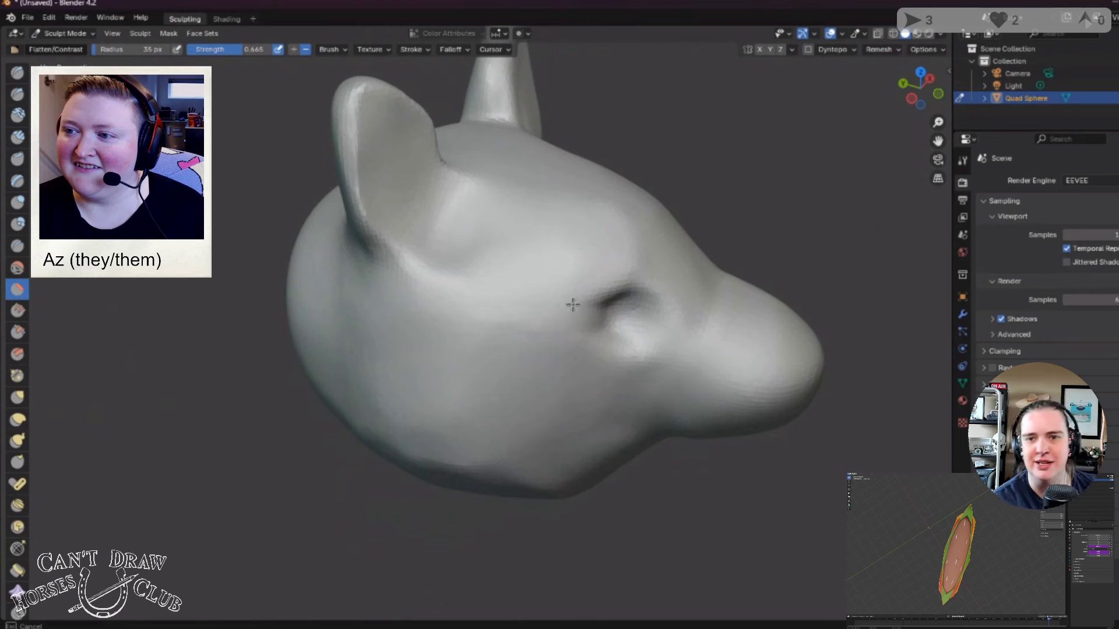
mouse_move(462, 325)
middle_down()
mouse_move(384, 372)
mouse_move(356, 376)
middle_up()
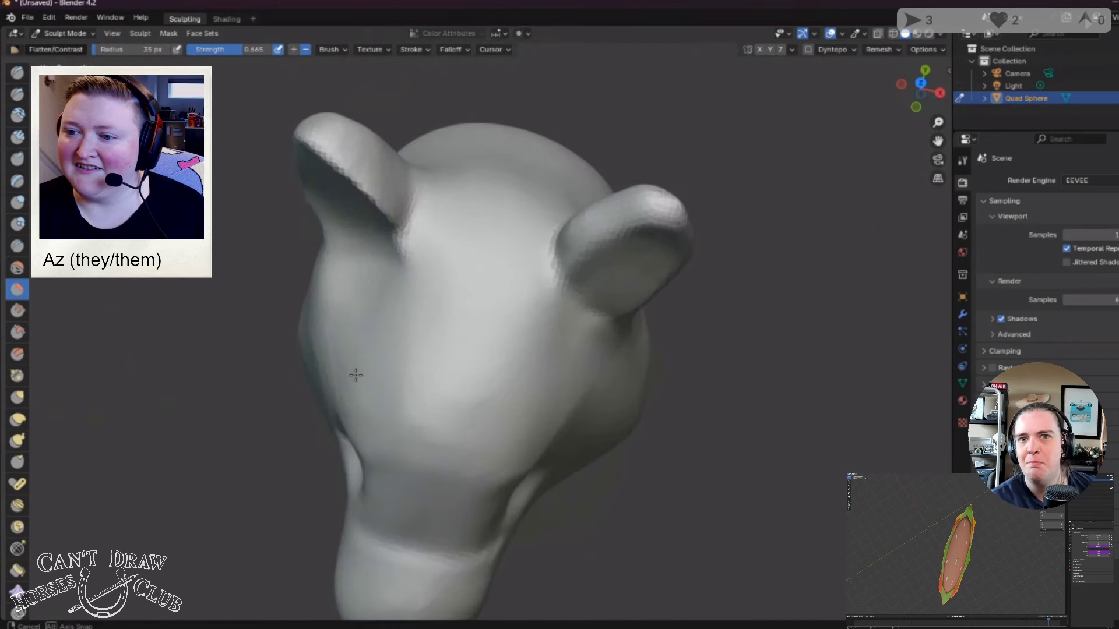
middle_drag(409, 425, 456, 331)
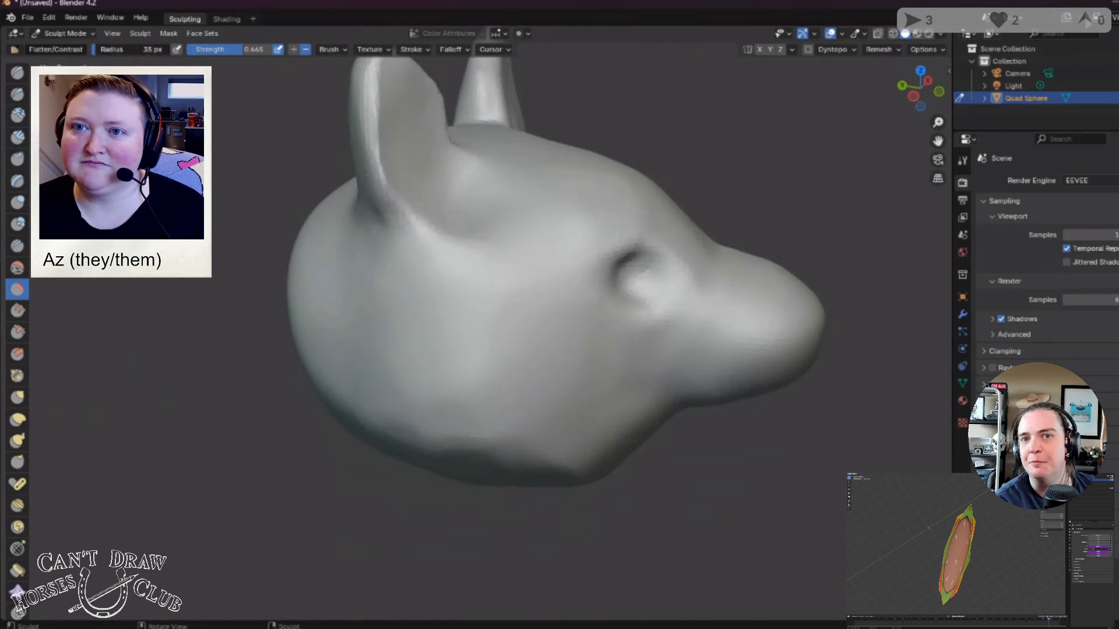
drag(569, 301, 510, 317)
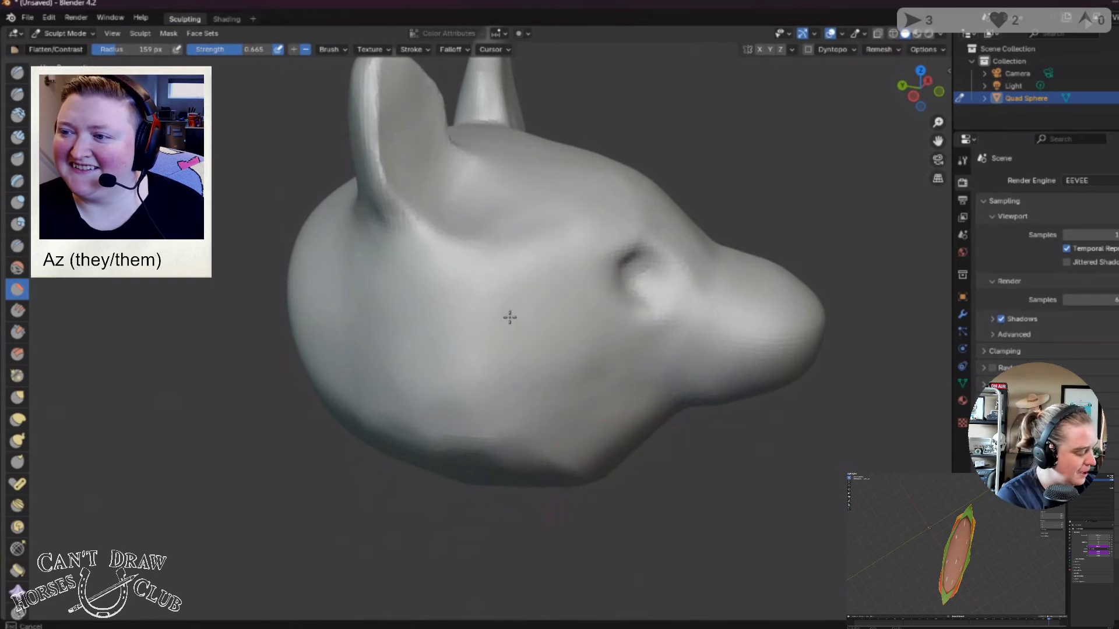
mouse_move(554, 320)
middle_down()
mouse_move(478, 385)
mouse_move(435, 450)
mouse_move(425, 442)
mouse_move(429, 452)
mouse_move(422, 377)
mouse_move(374, 370)
middle_up()
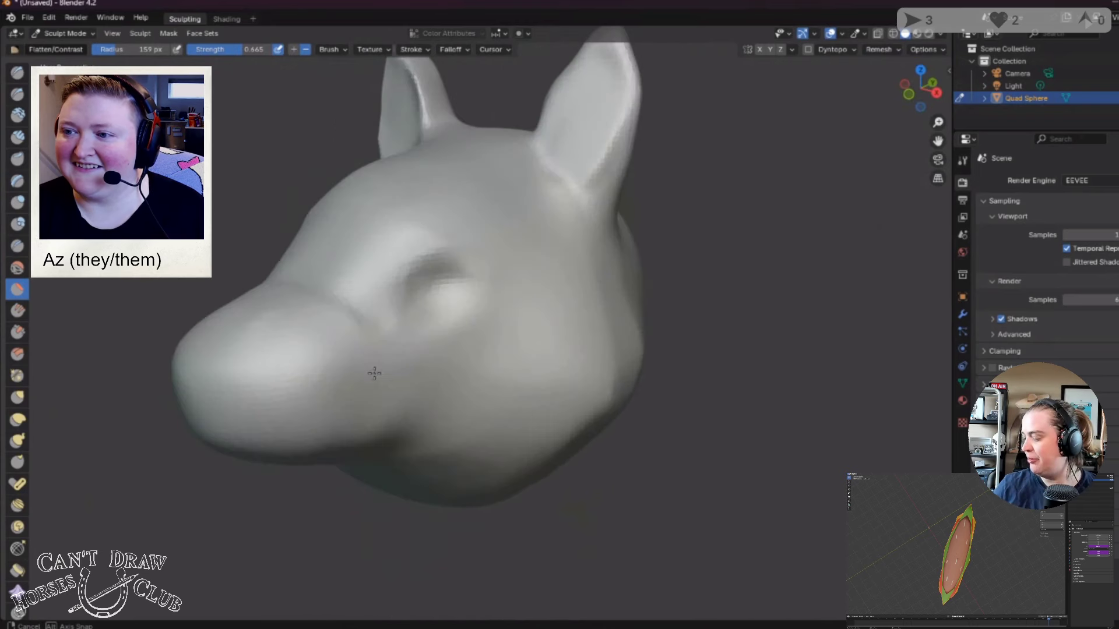
Step: Puff out the cheek and jaw with the Inflate/Deflate brush at 0.306 strength, reducing its radius to 101 px
click(17, 202)
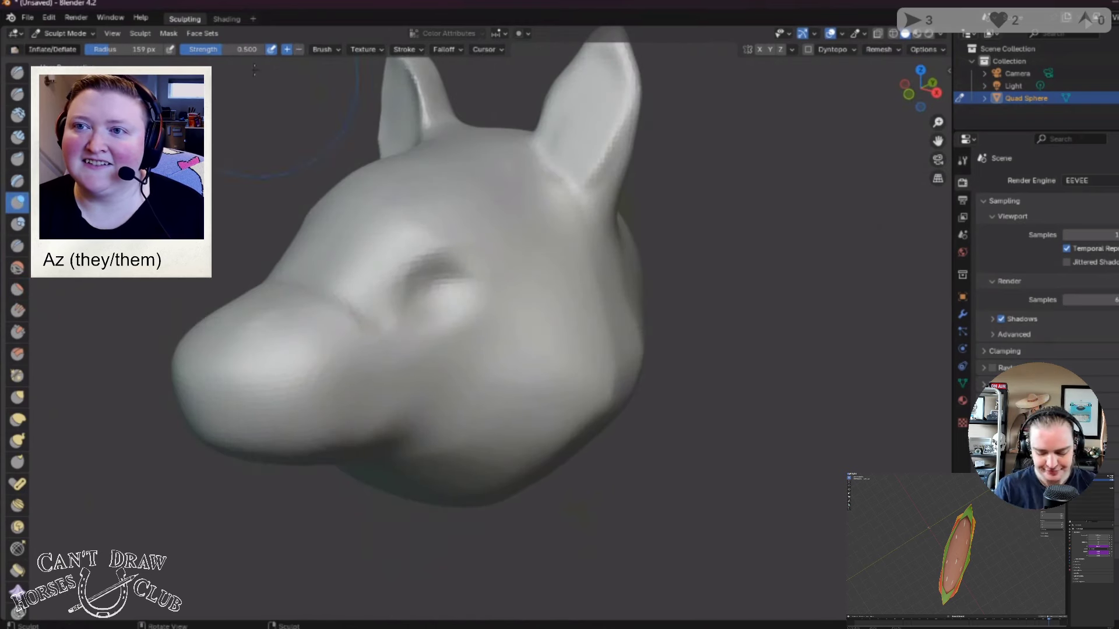
key(shift+f)
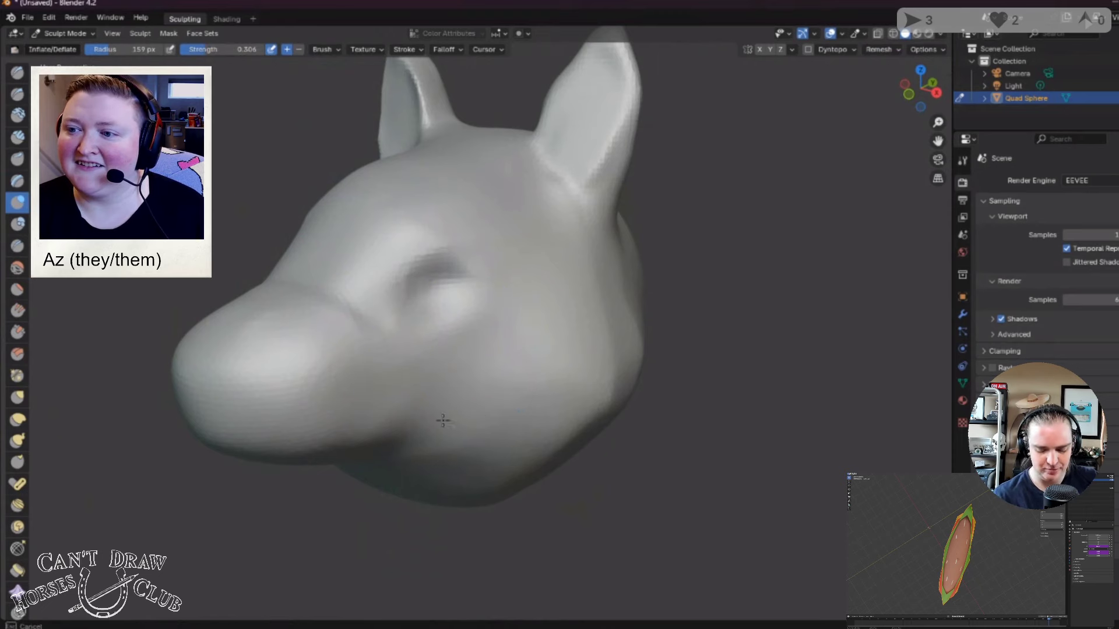
middle_drag(577, 413, 550, 411)
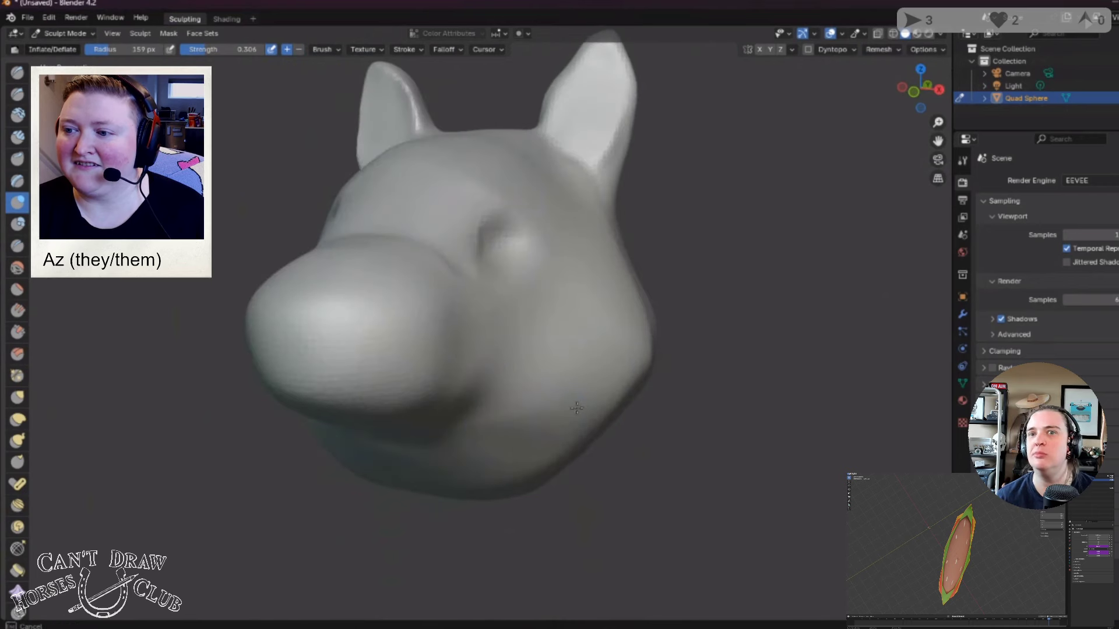
middle_drag(632, 473, 501, 338)
scroll(660, 535, down, 5)
drag(150, 50, 141, 50)
drag(492, 329, 464, 341)
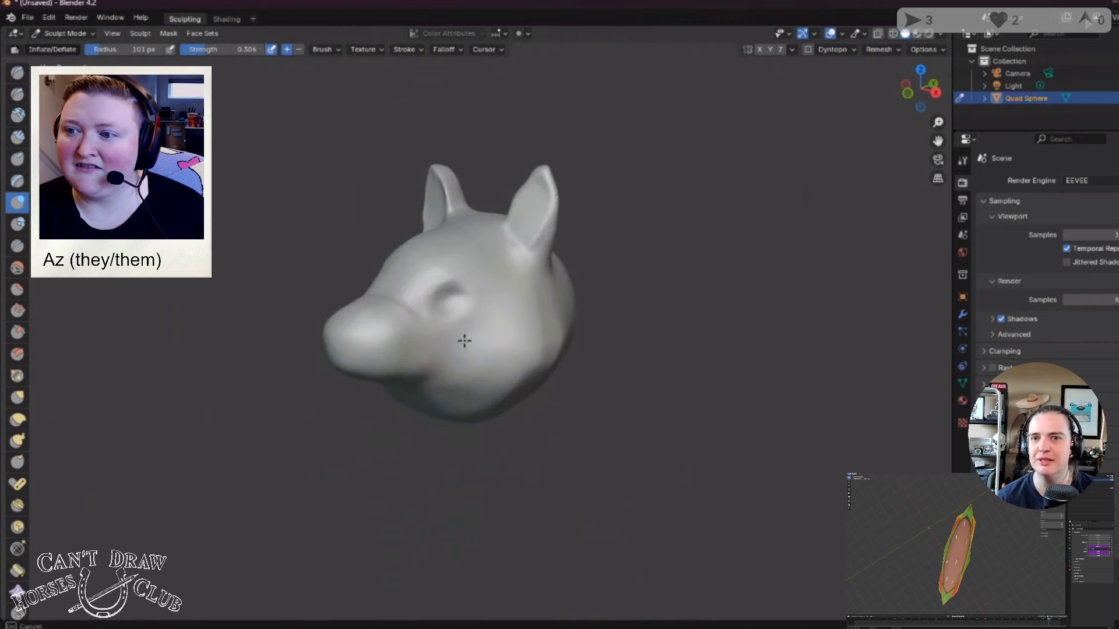
mouse_move(487, 399)
middle_down()
mouse_move(560, 390)
mouse_move(557, 416)
mouse_move(563, 403)
middle_up()
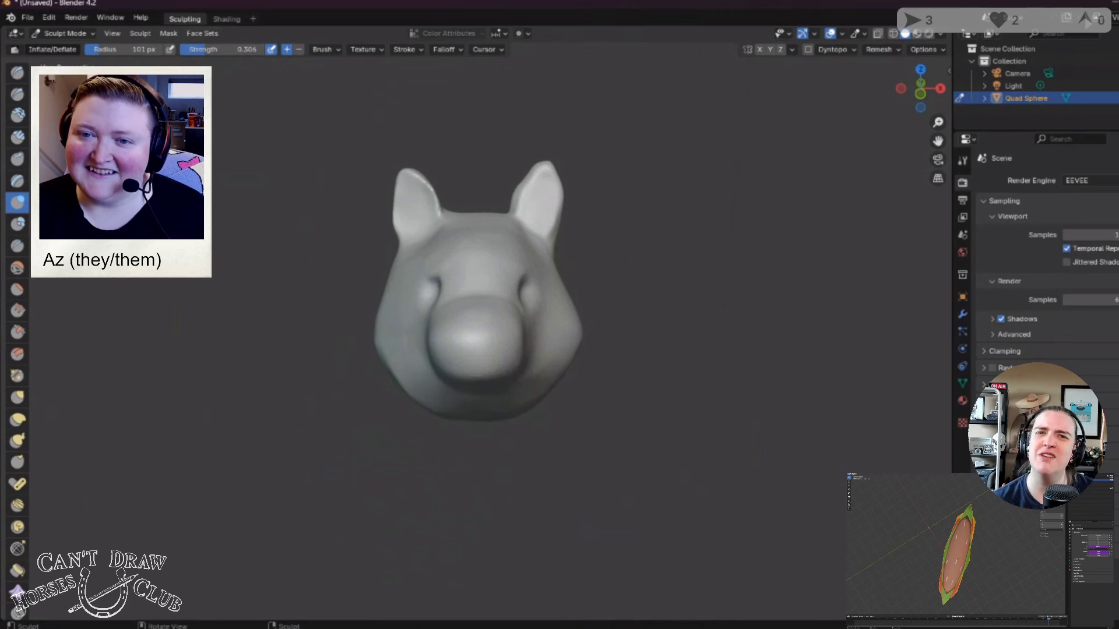
Step: Try the Crease brush along the lower snout and jaw at 58 px radius and 0.250 strength
click(17, 246)
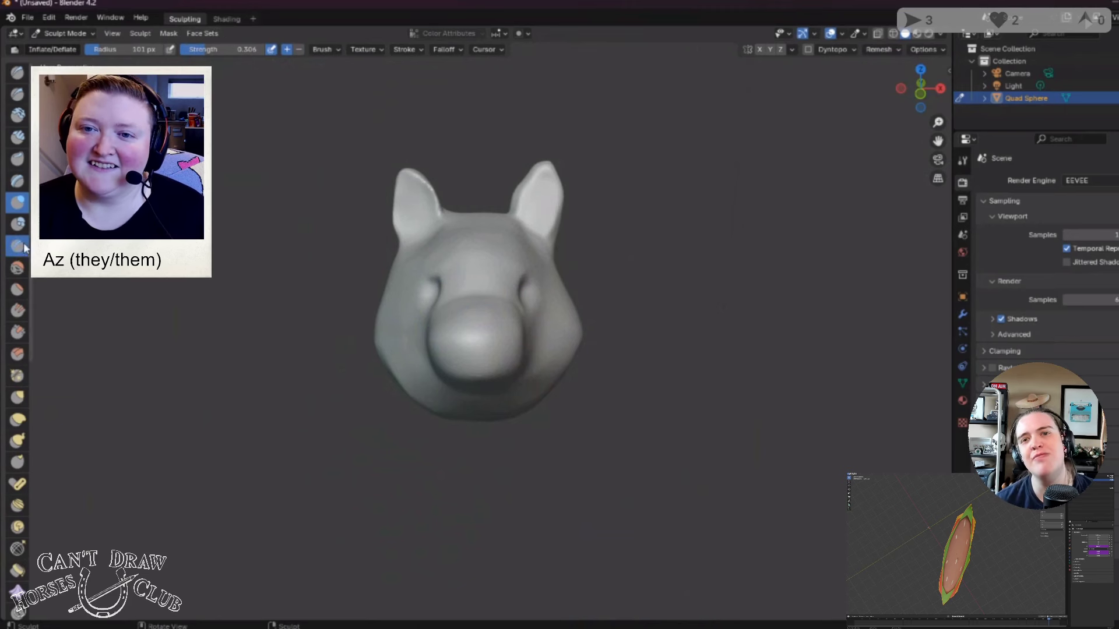
middle_drag(478, 350, 114, 38)
drag(139, 52, 132, 52)
middle_drag(460, 323, 350, 315)
drag(347, 301, 349, 299)
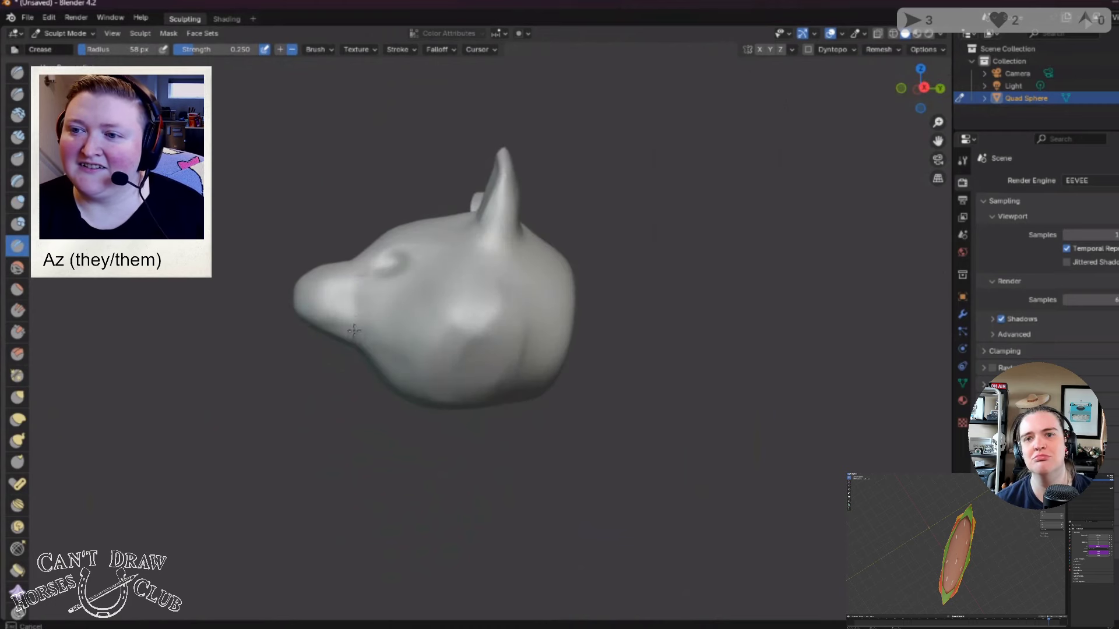
middle_drag(353, 331, 536, 368)
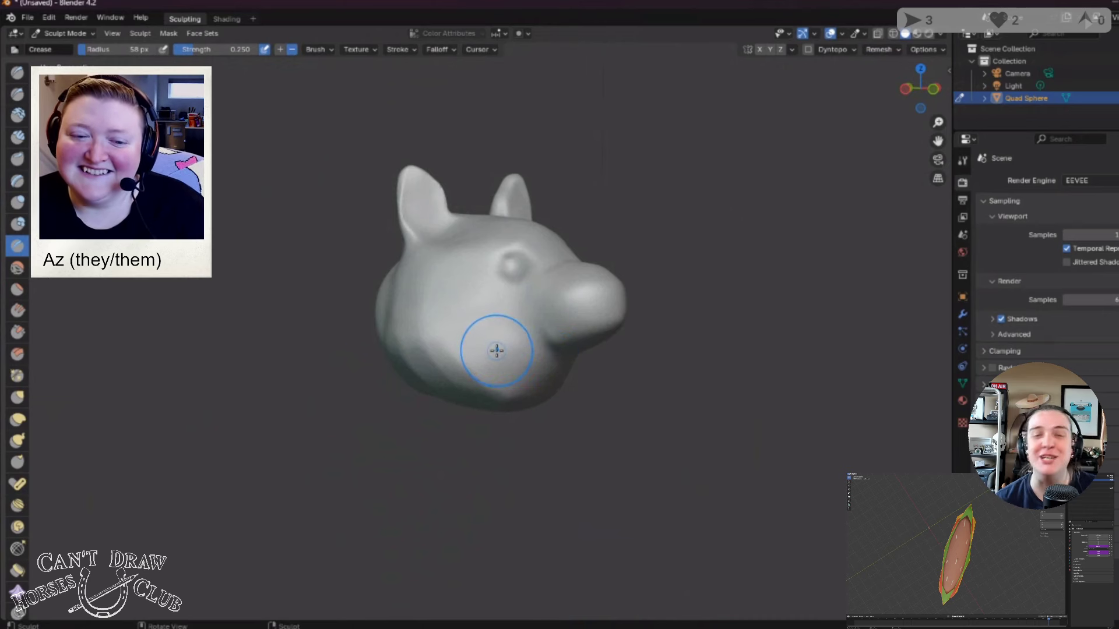
mouse_move(561, 356)
middle_down()
mouse_move(571, 421)
mouse_move(175, 332)
middle_up()
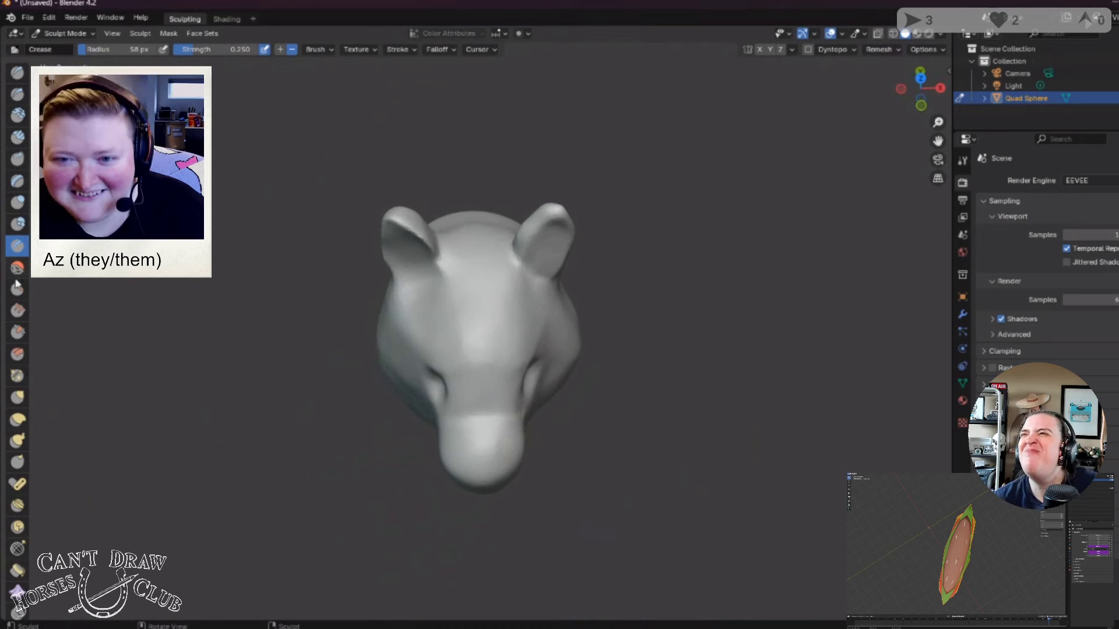
Step: Flatten the top of the snout with the Flatten/Contrast brush at 0.665 strength, reducing its radius to 46 px
click(18, 288)
mouse_move(470, 432)
mouse_down()
mouse_move(485, 424)
mouse_move(486, 449)
mouse_up()
mouse_move(484, 443)
middle_down()
mouse_move(464, 376)
mouse_move(473, 374)
mouse_move(443, 373)
middle_up()
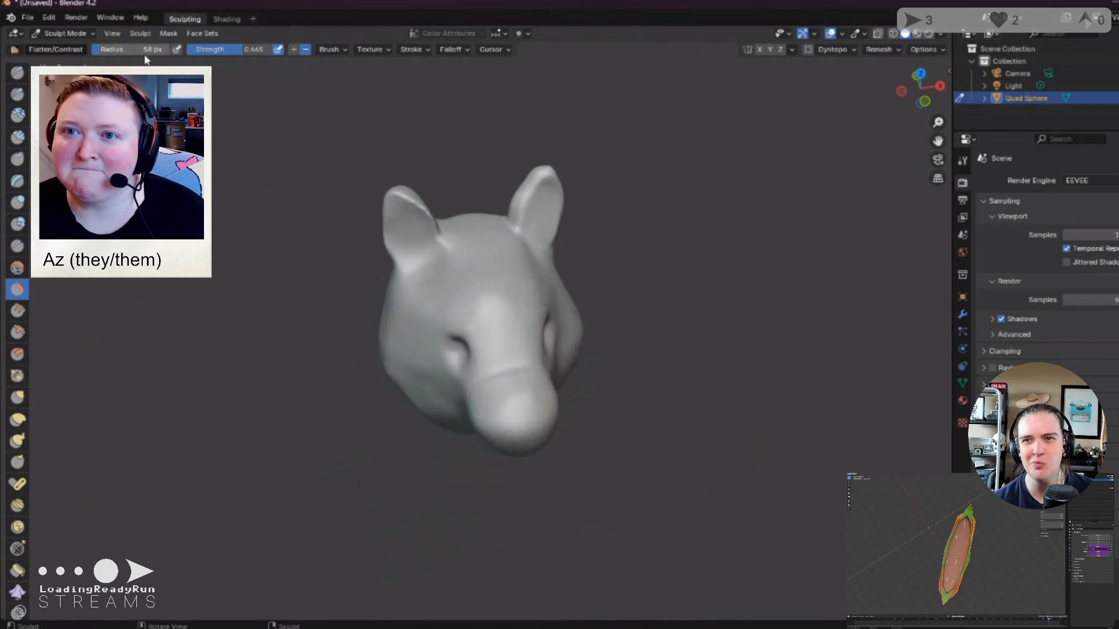
drag(504, 369, 540, 400)
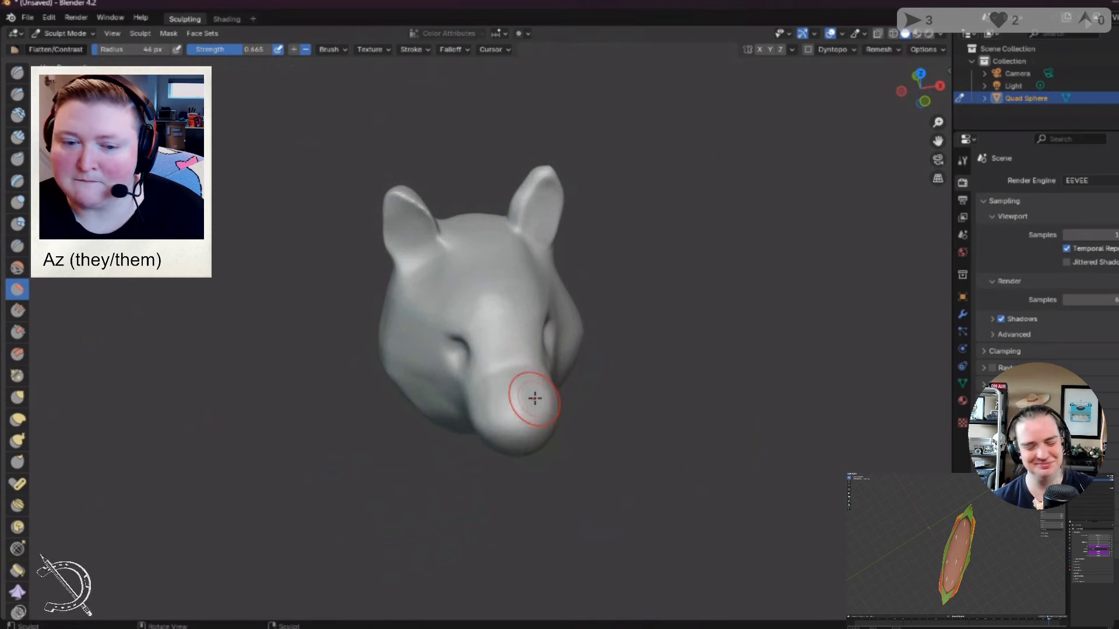
mouse_move(534, 463)
middle_down()
mouse_move(517, 352)
mouse_move(491, 344)
middle_up()
drag(479, 325, 465, 340)
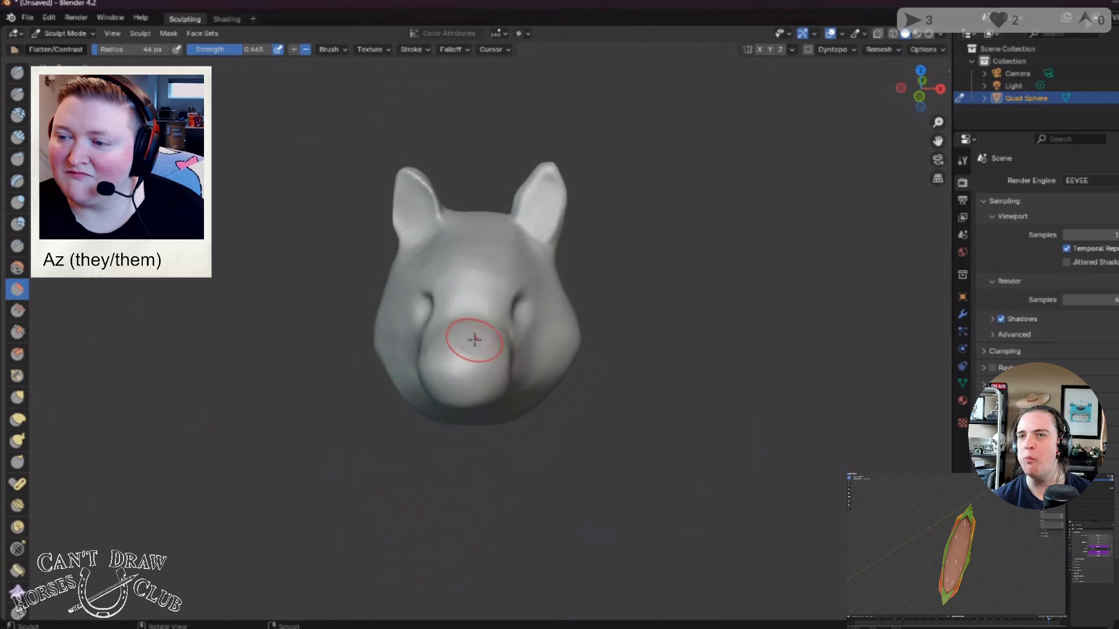
mouse_move(464, 340)
middle_down()
mouse_move(494, 292)
mouse_move(466, 305)
mouse_move(484, 379)
middle_up()
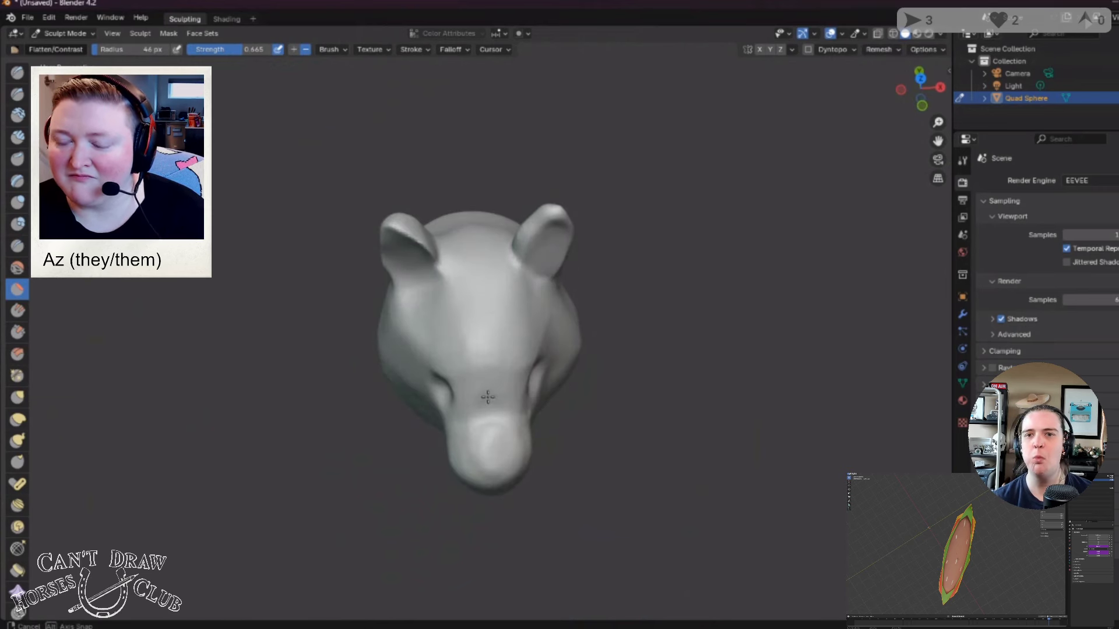
Step: Smooth the flattened top of the snout with the Smooth brush at 46 px radius and 0.376 strength
click(18, 269)
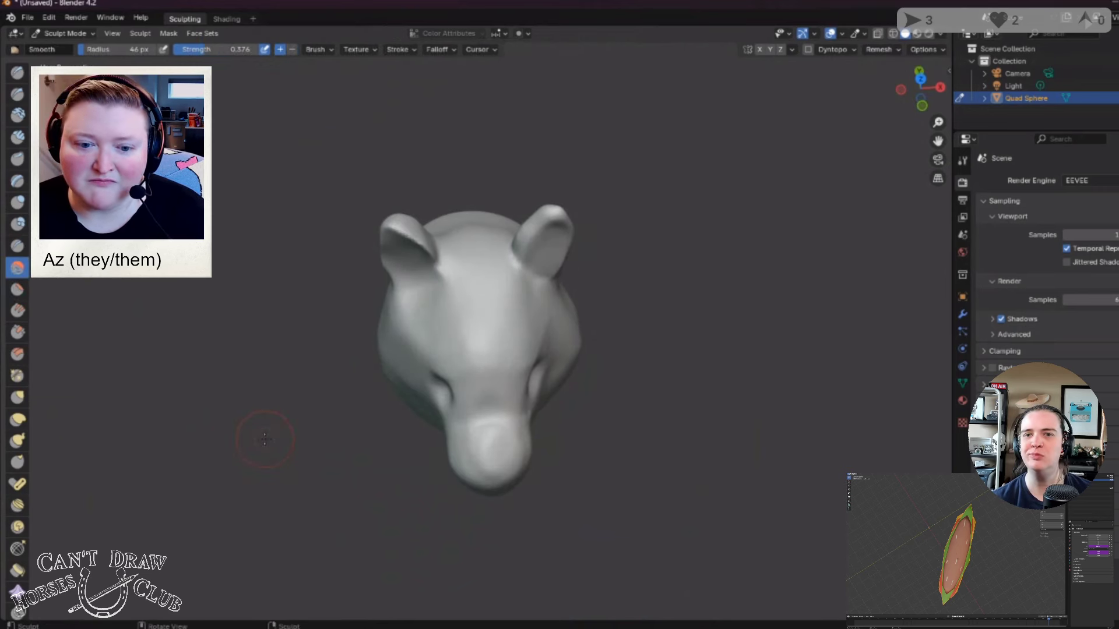
drag(482, 463, 474, 442)
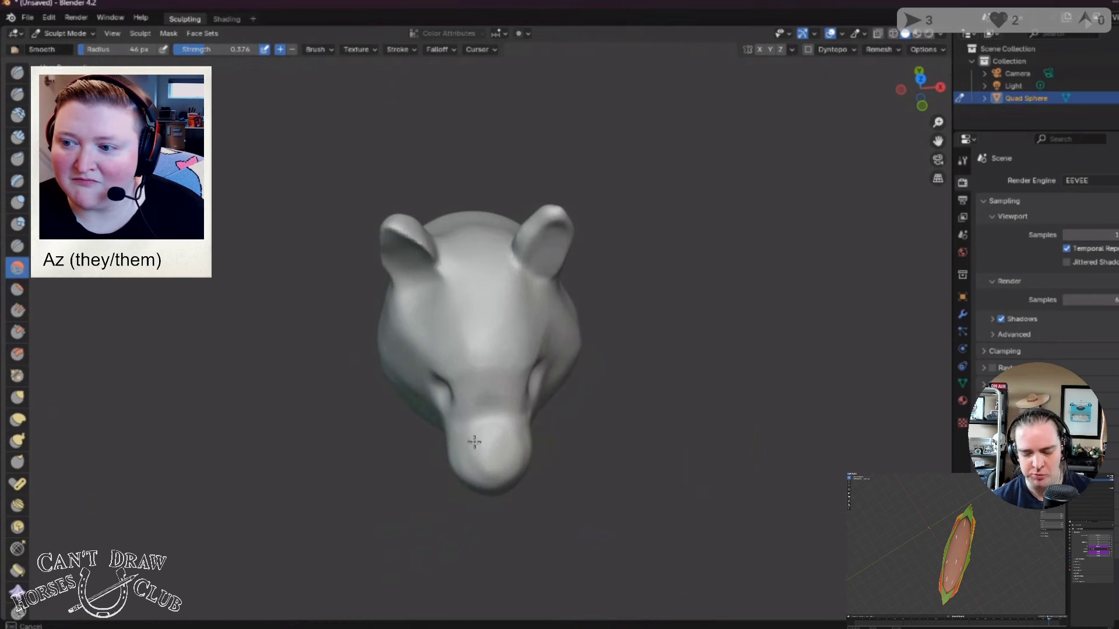
middle_drag(485, 449, 486, 385)
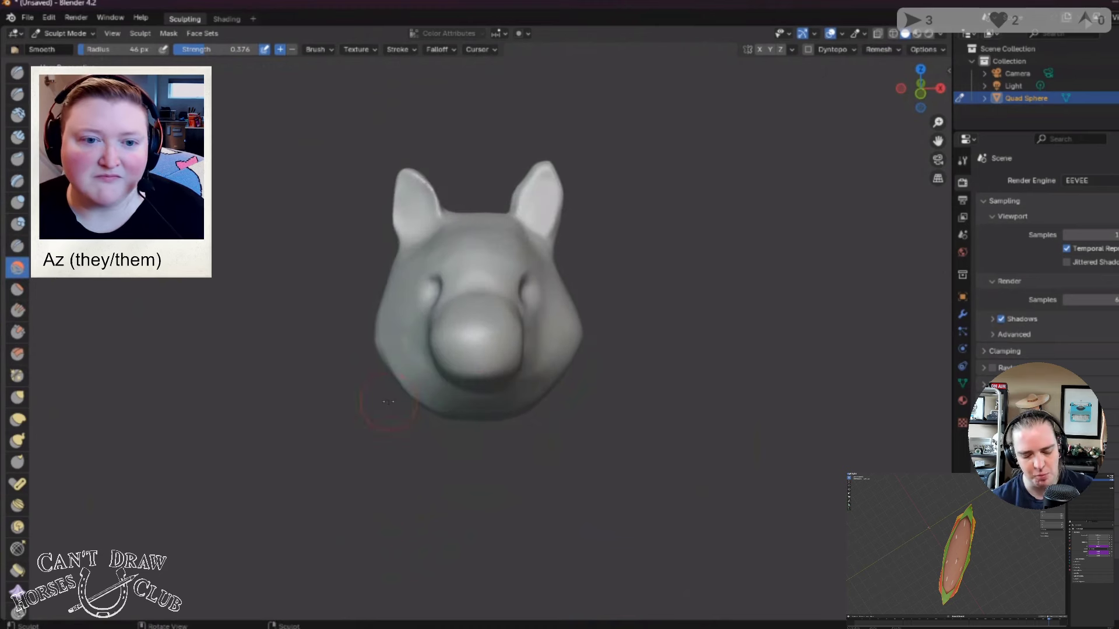
Step: Push clay along the lower side of the snout with the Clay Thumb brush at 46 px radius and 0.500 strength
middle_drag(245, 388, 28, 514)
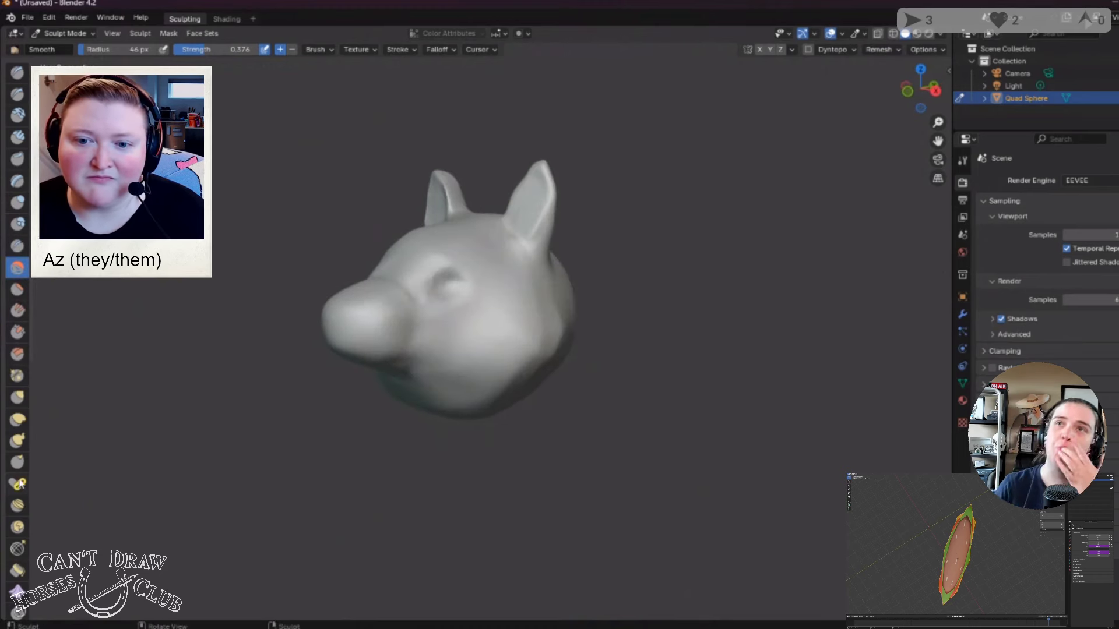
click(18, 160)
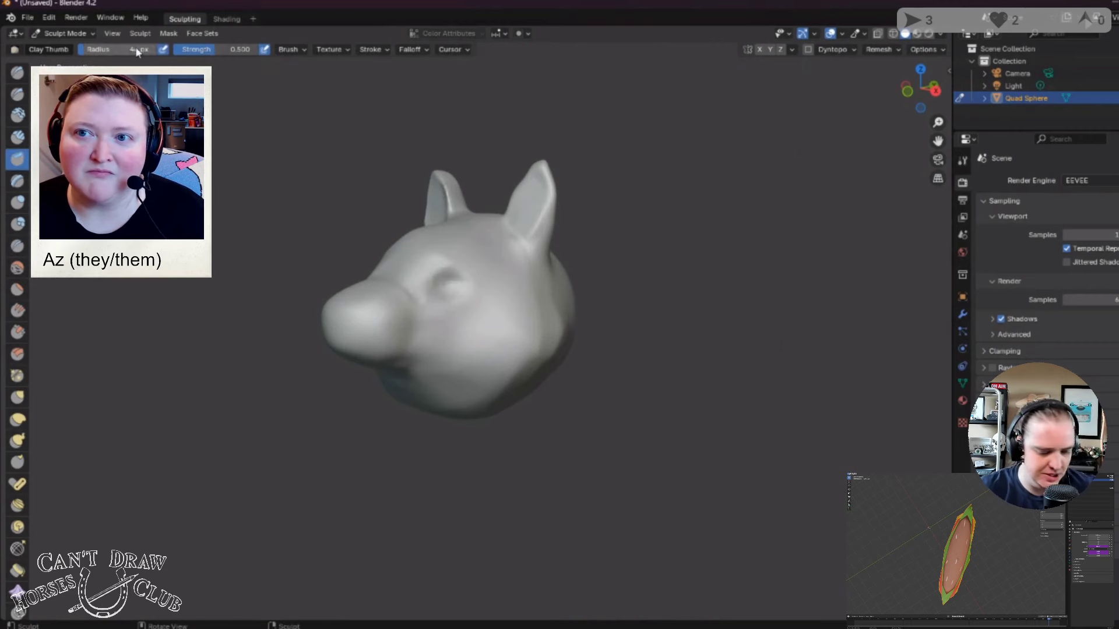
drag(367, 337, 421, 368)
key(KP_1)
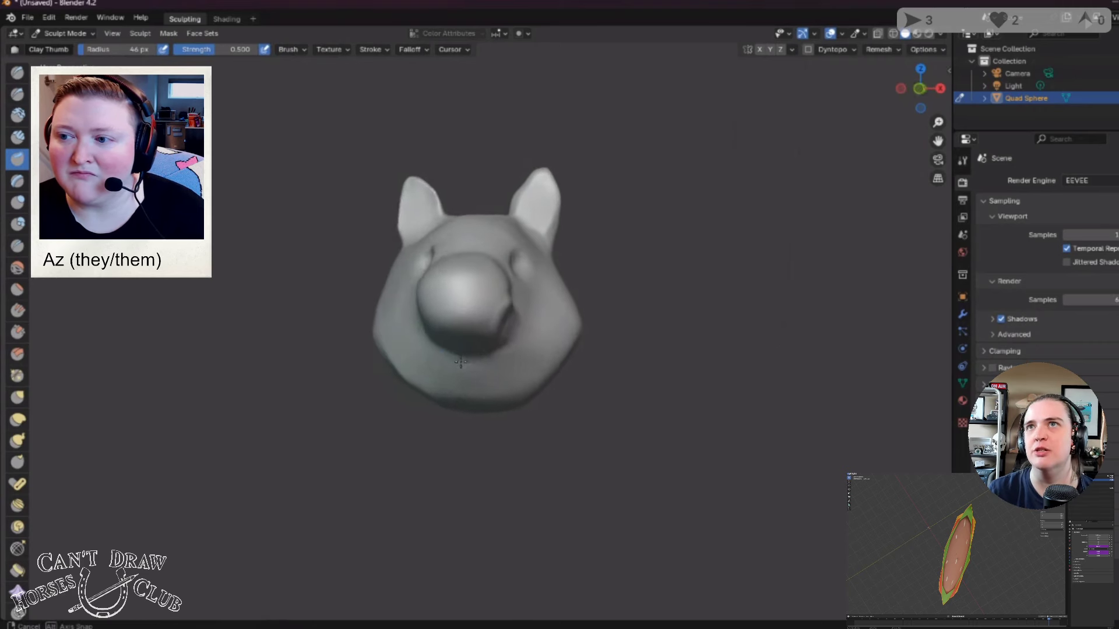
mouse_move(481, 317)
middle_down()
mouse_move(510, 319)
mouse_move(455, 323)
mouse_move(467, 344)
mouse_move(443, 365)
mouse_move(612, 313)
middle_up()
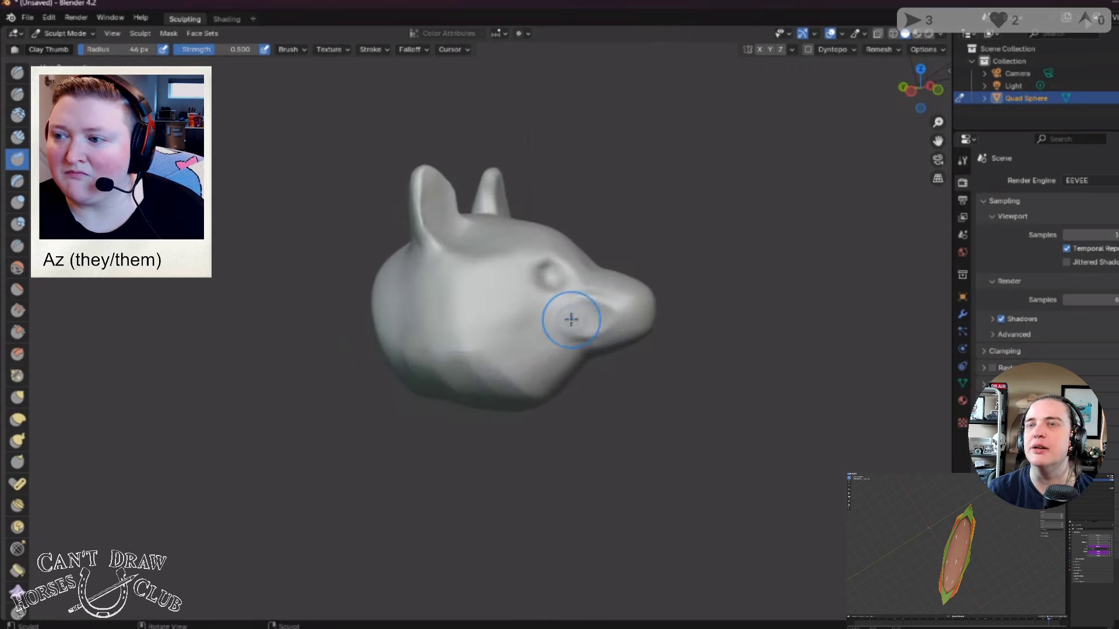
Step: Lower the Clay Thumb brush strength to 0.198 and push clay along the side of the snout at 46 px radius
drag(603, 315, 550, 361)
middle_drag(592, 368, 542, 388)
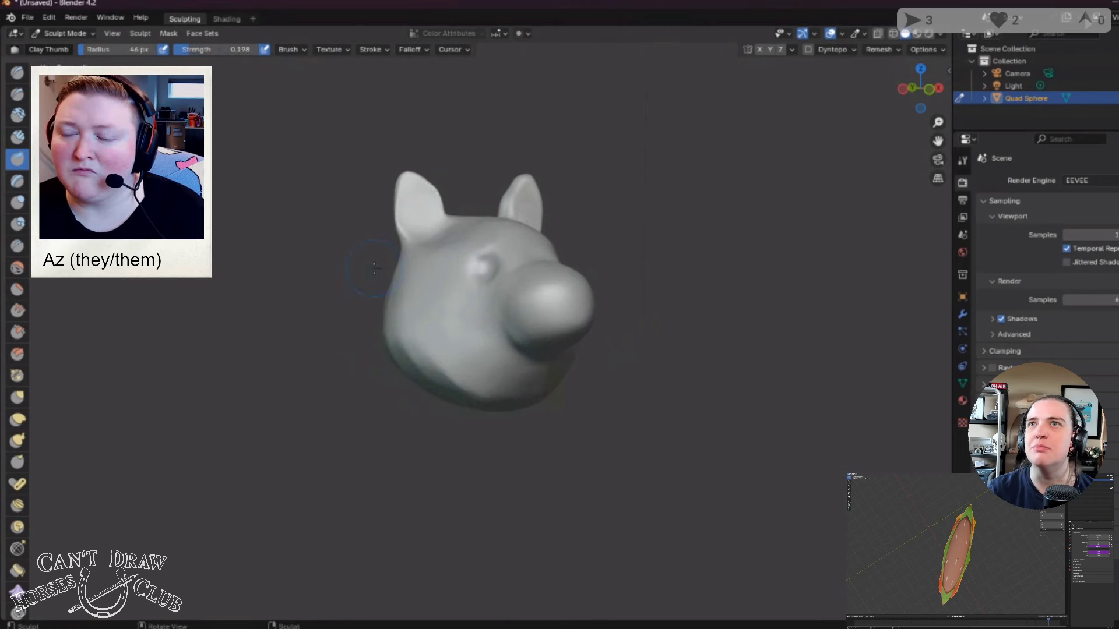
key(shift+f)
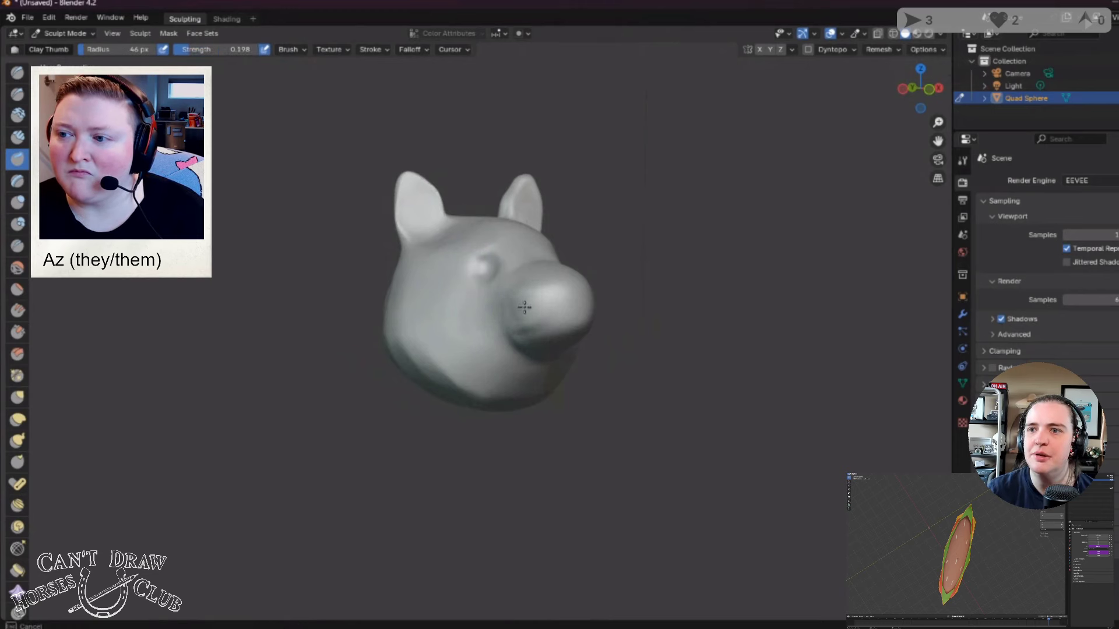
mouse_move(518, 313)
middle_down()
mouse_move(460, 322)
mouse_move(519, 324)
middle_up()
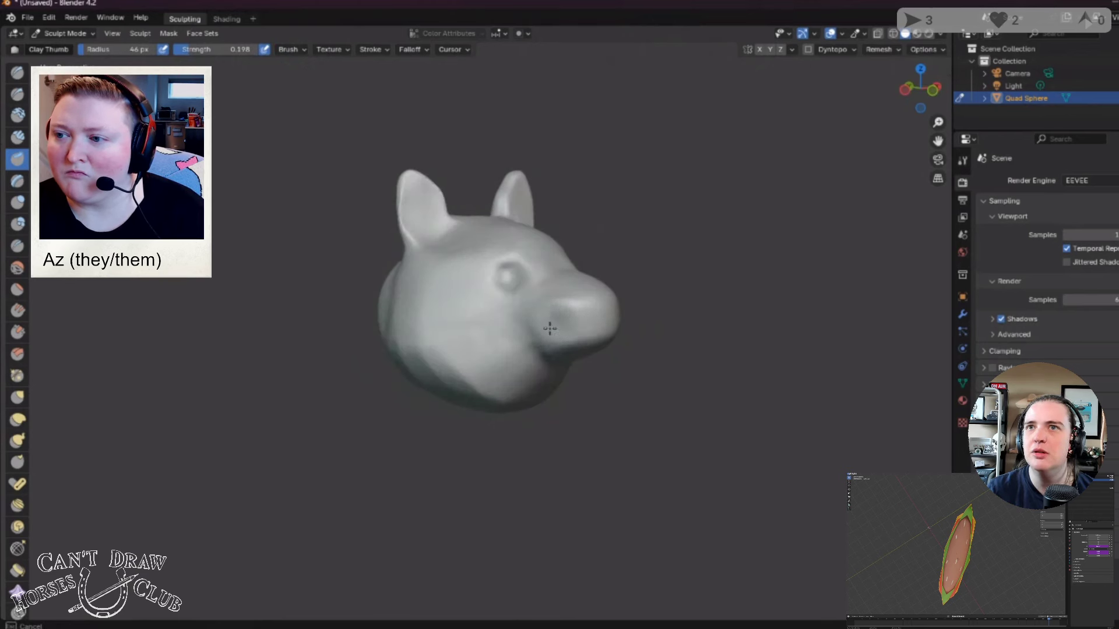
mouse_move(534, 331)
middle_down()
mouse_move(380, 327)
mouse_move(450, 250)
mouse_move(454, 189)
mouse_move(467, 332)
mouse_move(472, 349)
mouse_move(509, 342)
mouse_move(523, 389)
mouse_move(389, 377)
mouse_move(462, 338)
middle_up()
Step: Smooth both sides of the snout with the Smooth brush at 46 px radius and 0.376 strength
click(17, 267)
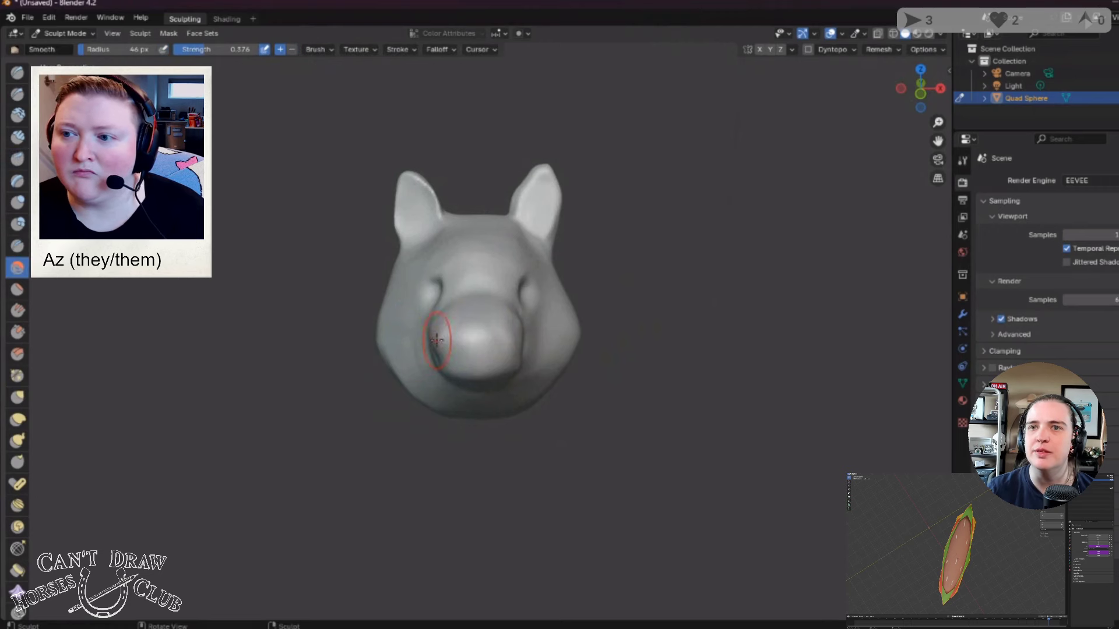
middle_drag(489, 342, 352, 314)
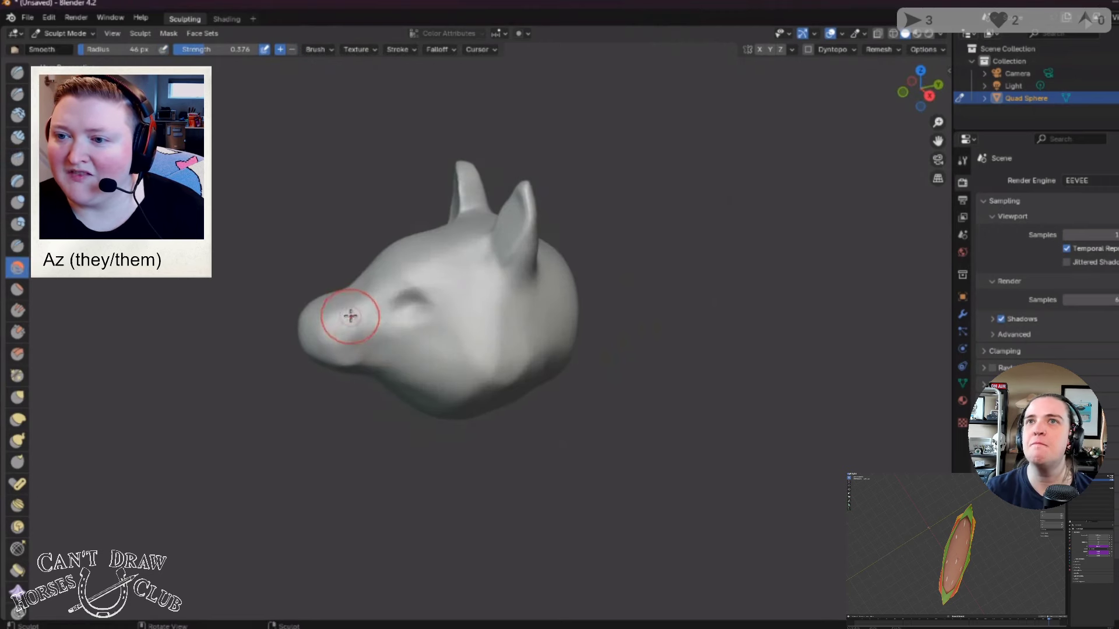
middle_drag(400, 355, 370, 230)
middle_drag(410, 292, 483, 408)
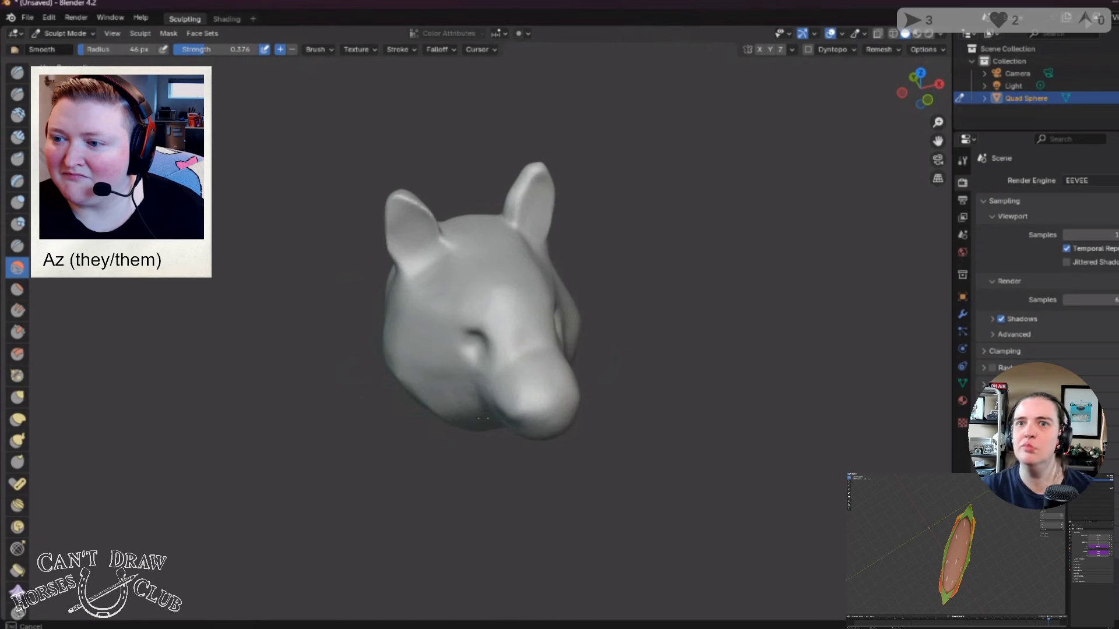
middle_drag(570, 424, 539, 381)
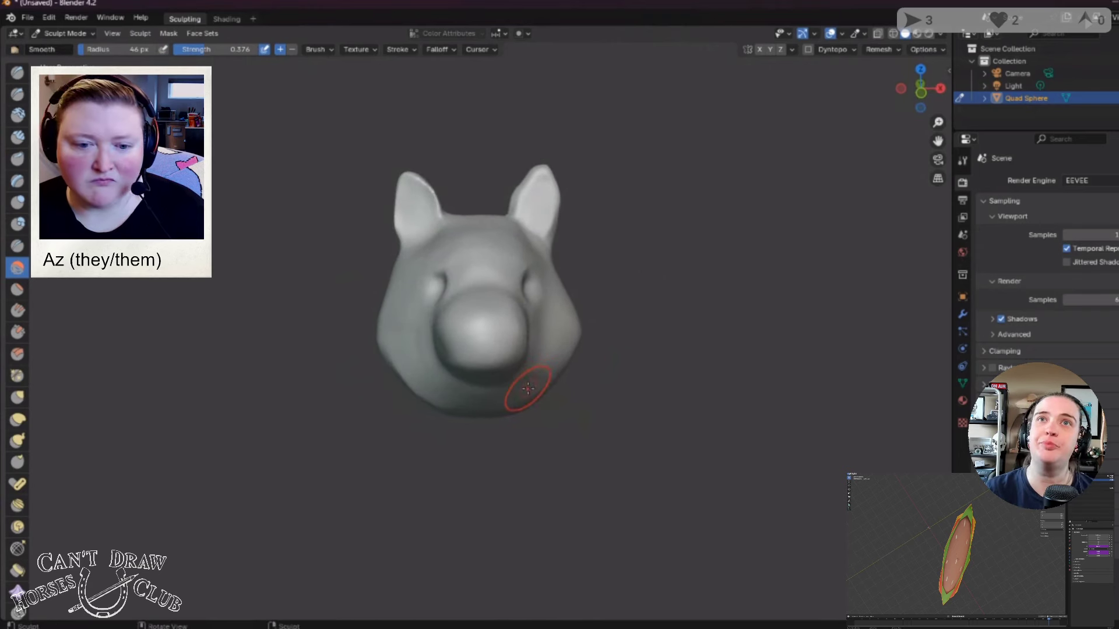
Step: Sharpen the tips and edges of both ears with the Multi-plane Scrape brush at 44 px radius and 0.700 strength
mouse_move(453, 357)
middle_down()
mouse_move(469, 274)
mouse_move(458, 271)
mouse_move(513, 292)
mouse_move(409, 299)
middle_up()
click(17, 354)
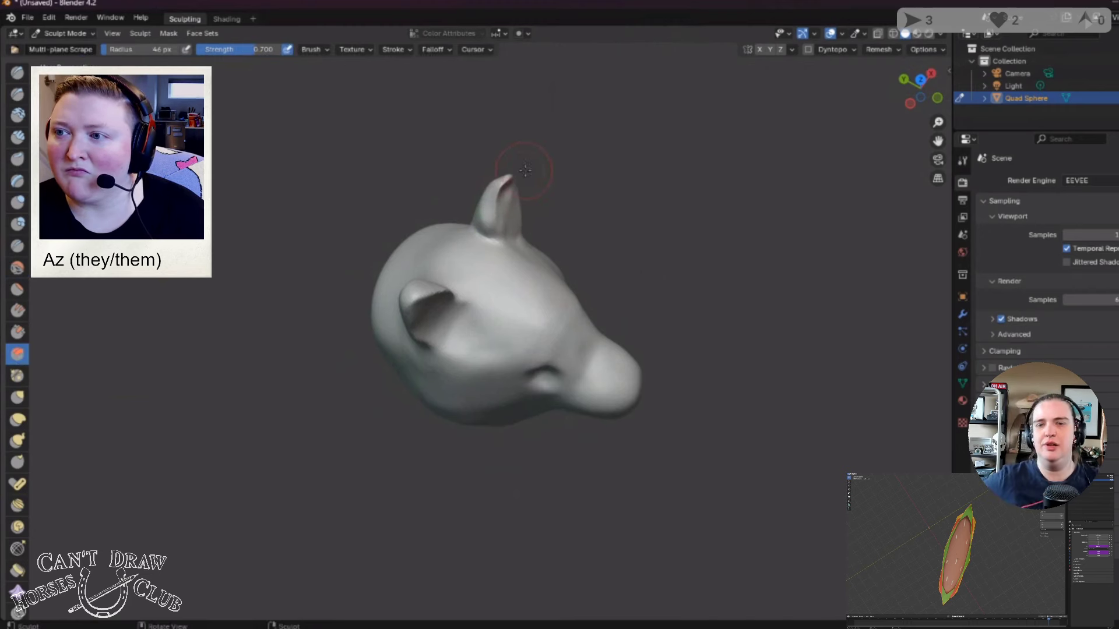
mouse_move(499, 192)
middle_down()
mouse_move(413, 126)
mouse_move(488, 232)
mouse_move(577, 274)
middle_up()
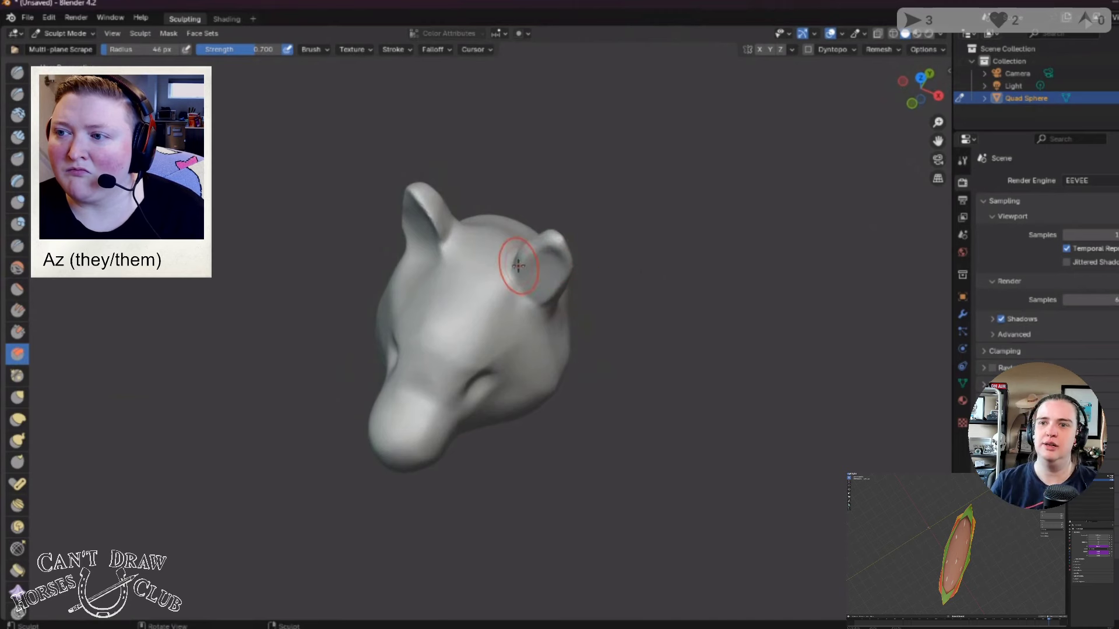
middle_drag(502, 270, 589, 273)
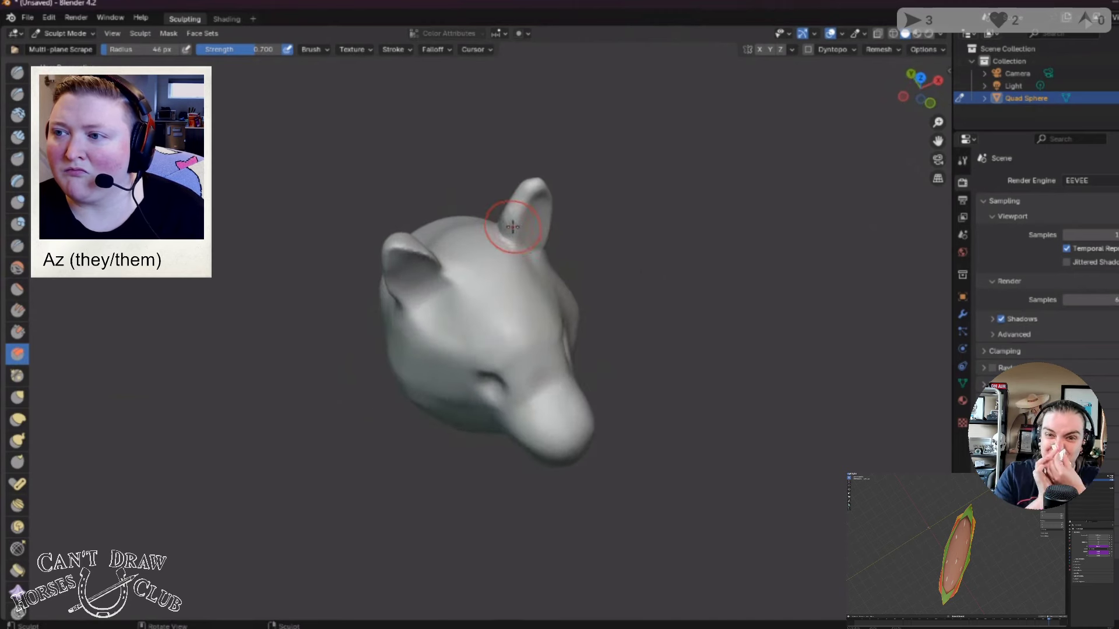
middle_drag(545, 244, 518, 218)
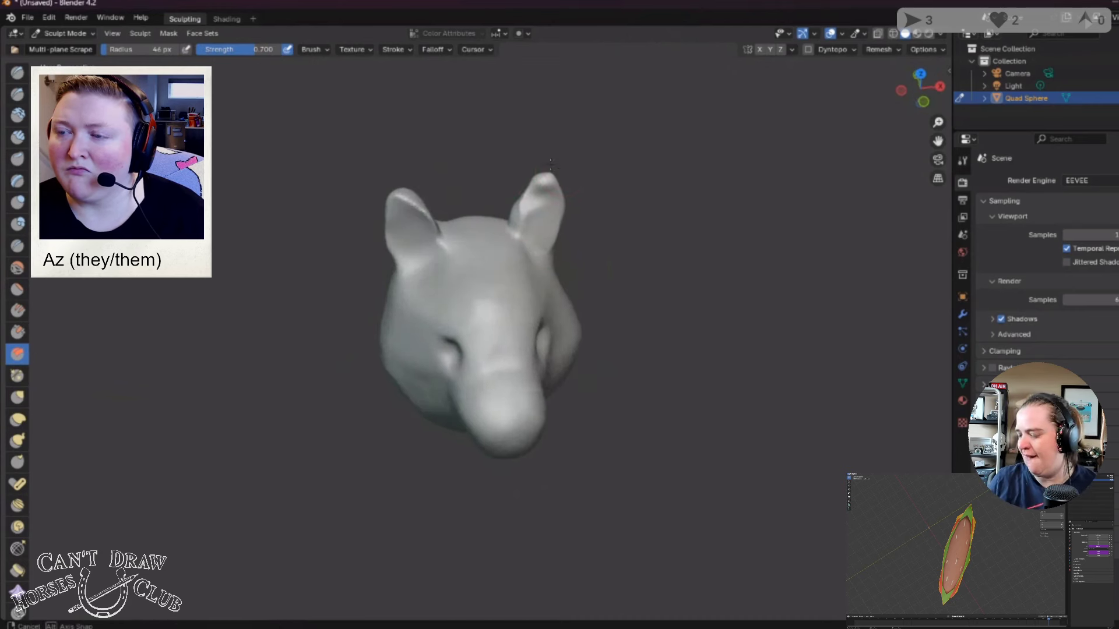
mouse_move(507, 326)
middle_down()
mouse_move(453, 433)
mouse_move(464, 446)
mouse_move(483, 280)
mouse_move(507, 210)
mouse_move(434, 252)
middle_up()
drag(426, 205, 399, 172)
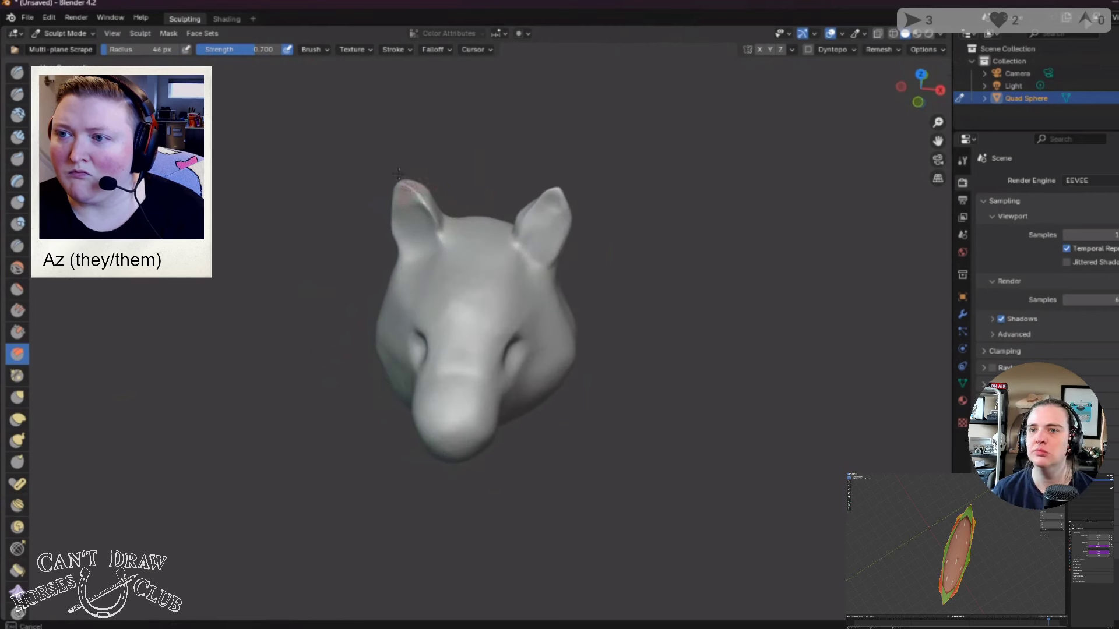
Step: Scrape the outer back edge of the ear with the Multi-plane Scrape brush
middle_drag(402, 244, 544, 233)
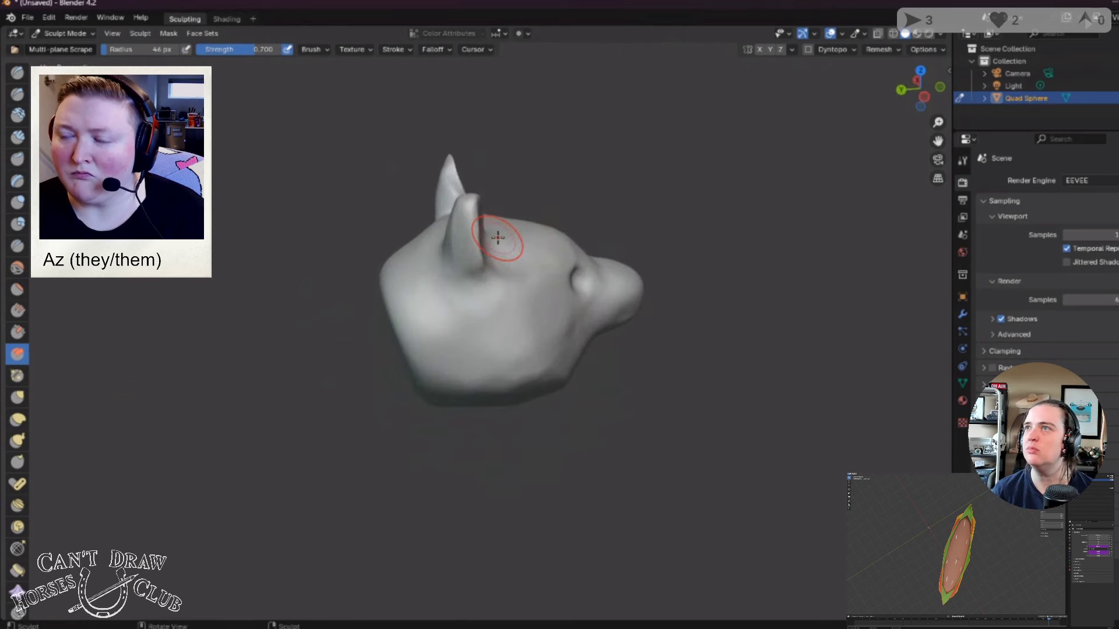
middle_drag(498, 237, 412, 225)
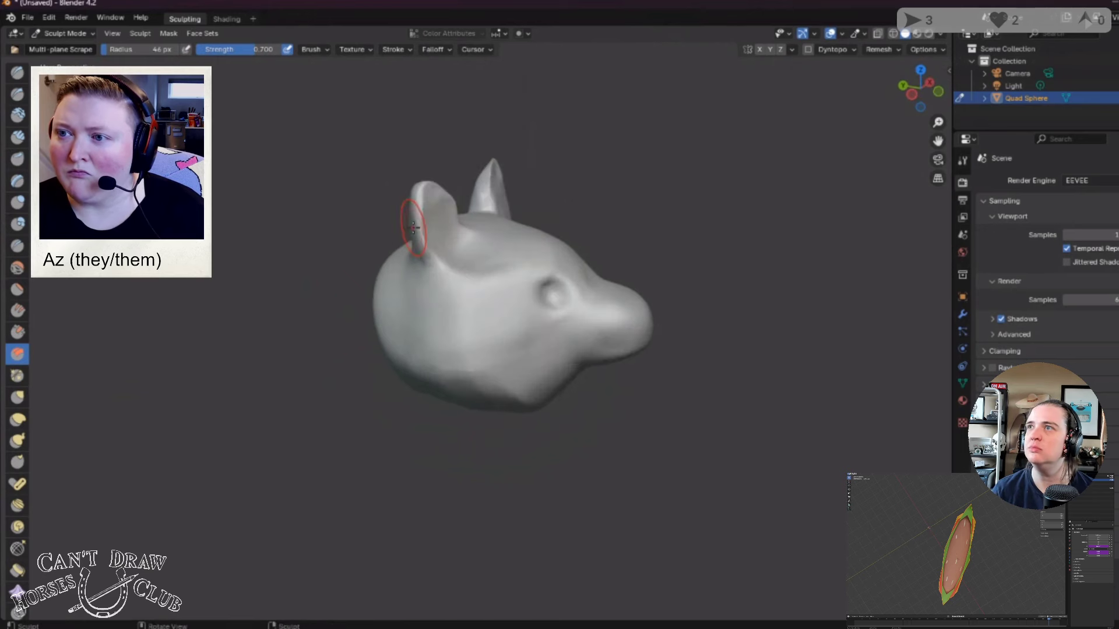
drag(412, 225, 419, 185)
middle_drag(439, 128, 344, 130)
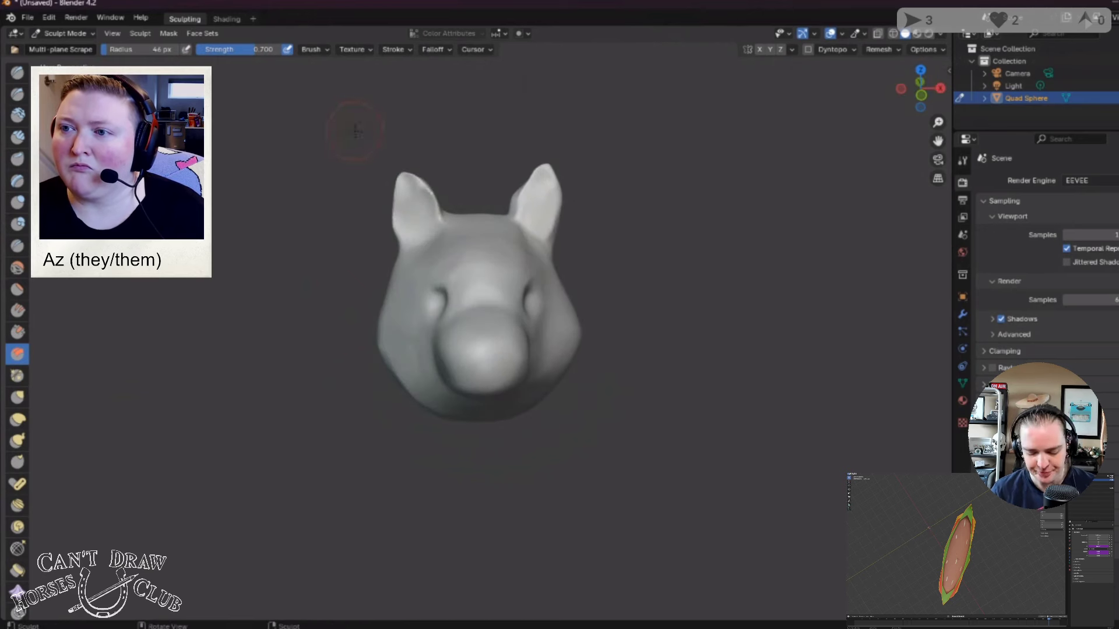
Step: Pull the ear tip slightly upward with the Elastic Deform brush at 46 px radius and 0.500 strength
click(17, 419)
mouse_move(243, 257)
middle_down()
mouse_move(406, 292)
mouse_move(499, 233)
mouse_move(542, 172)
mouse_move(398, 145)
middle_up()
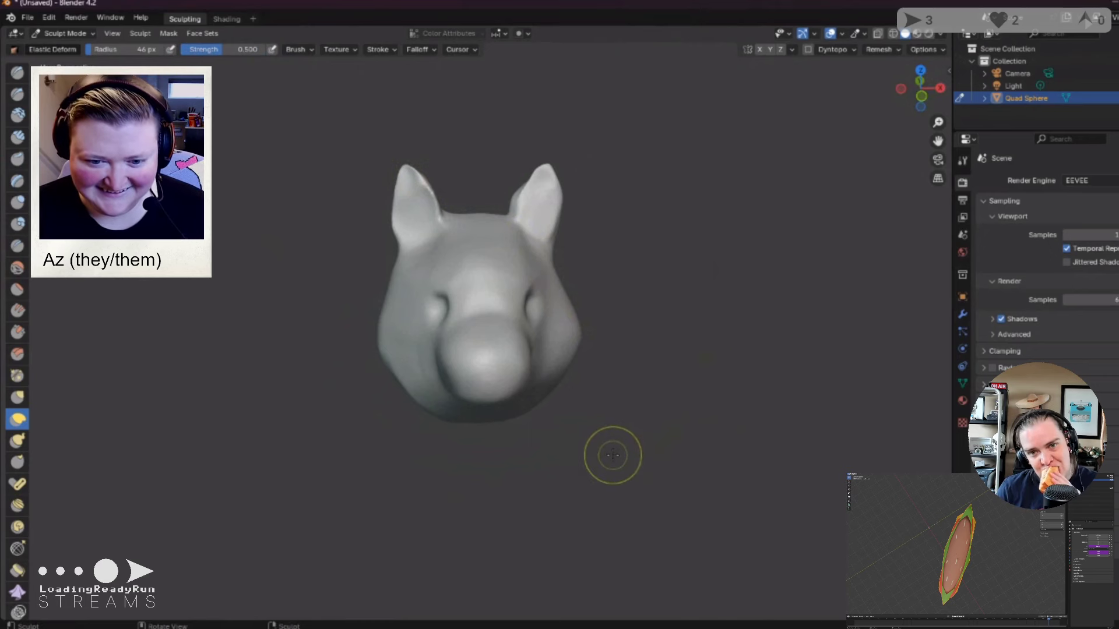
middle_drag(612, 454, 559, 460)
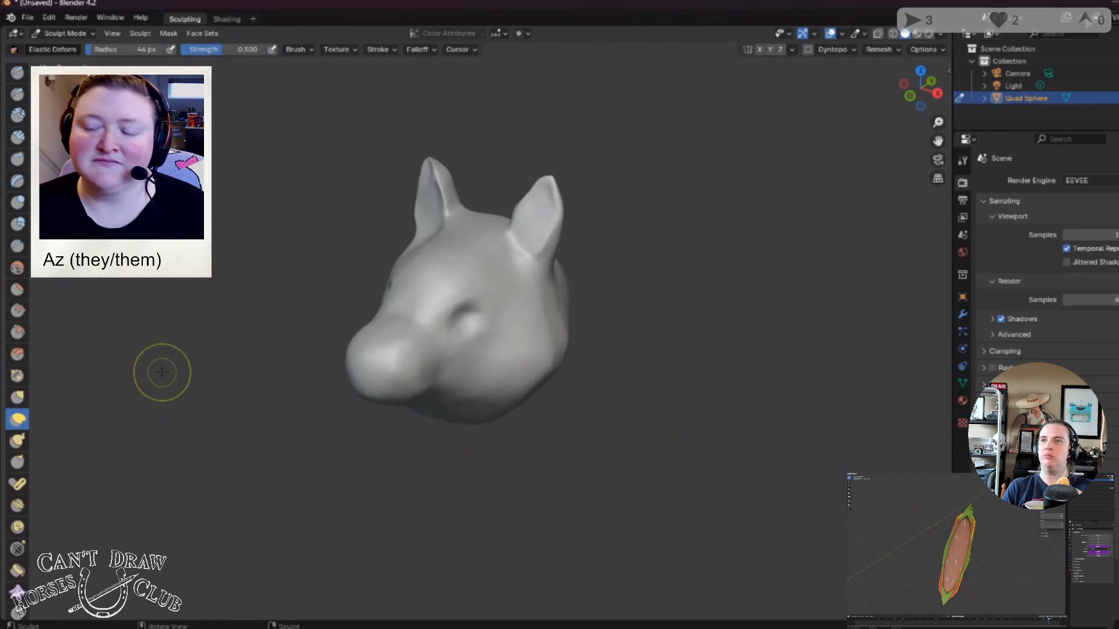
Step: Try pulling the snout back toward the cheek with the Elastic Deform brush, undoing each pull
mouse_move(212, 405)
middle_down()
mouse_move(312, 418)
mouse_move(257, 392)
mouse_move(339, 382)
middle_up()
mouse_move(603, 322)
mouse_down()
mouse_move(609, 335)
mouse_move(649, 337)
mouse_move(580, 334)
mouse_move(312, 386)
mouse_move(534, 386)
mouse_up()
key(ctrl+z)
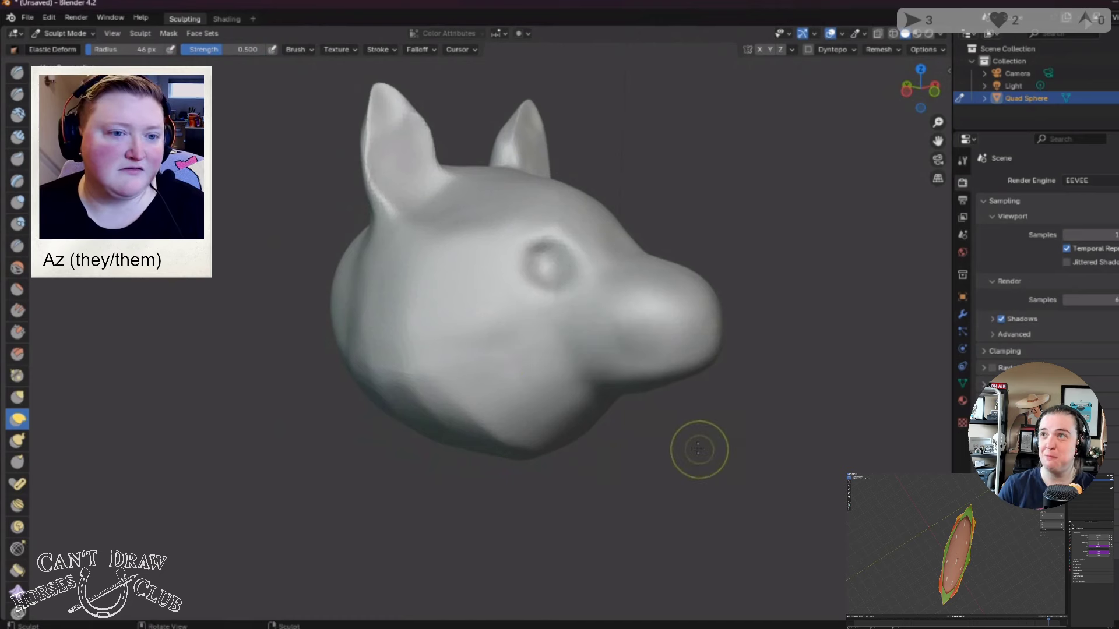
middle_drag(697, 449, 646, 443)
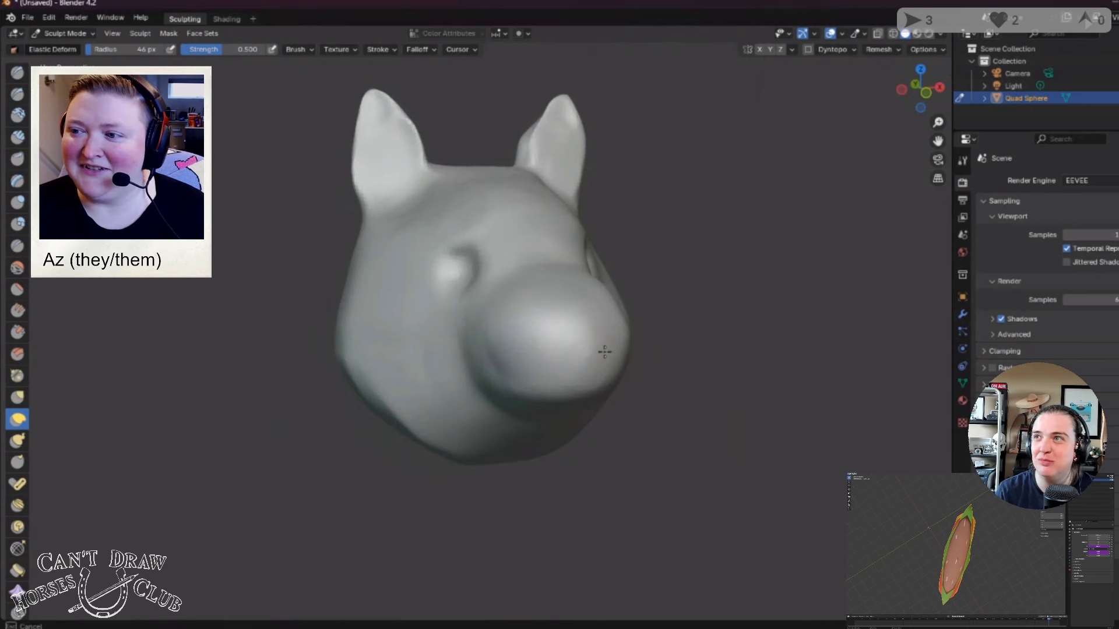
mouse_move(731, 349)
mouse_down()
mouse_move(828, 355)
mouse_move(600, 361)
mouse_move(328, 388)
mouse_up()
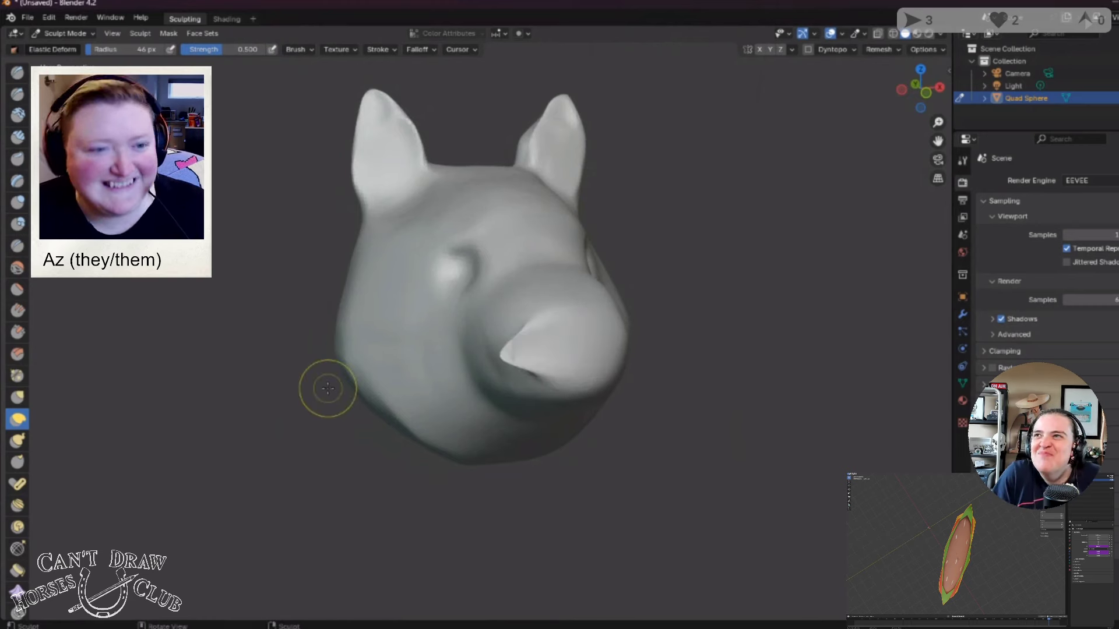
key(ctrl+z)
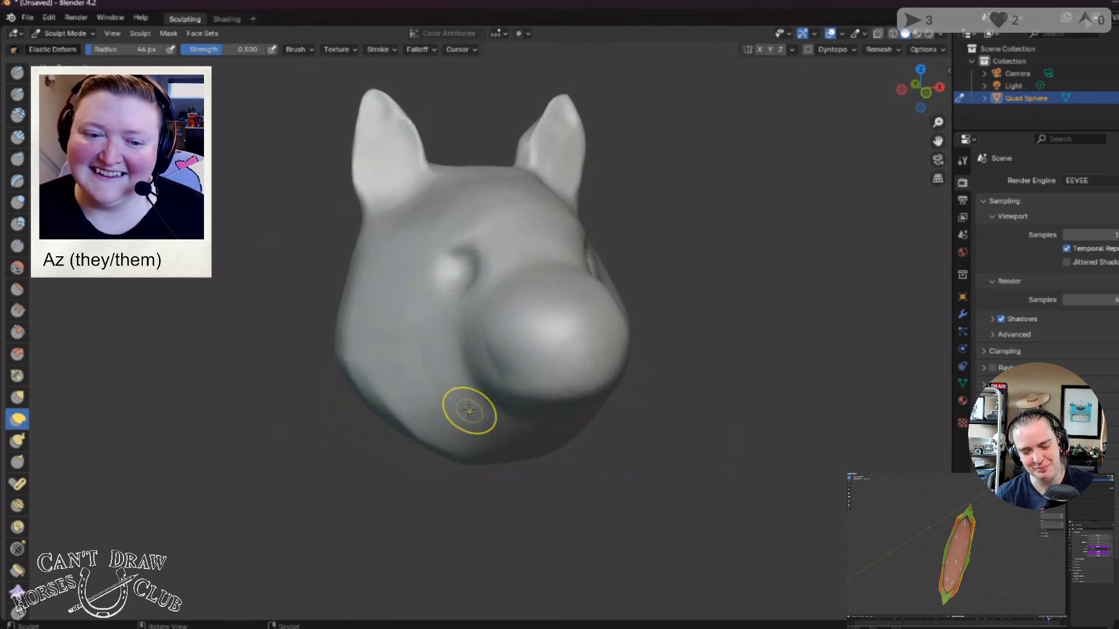
middle_drag(491, 392, 552, 382)
mouse_move(722, 350)
mouse_down()
mouse_move(727, 332)
mouse_move(814, 342)
mouse_move(533, 277)
mouse_up()
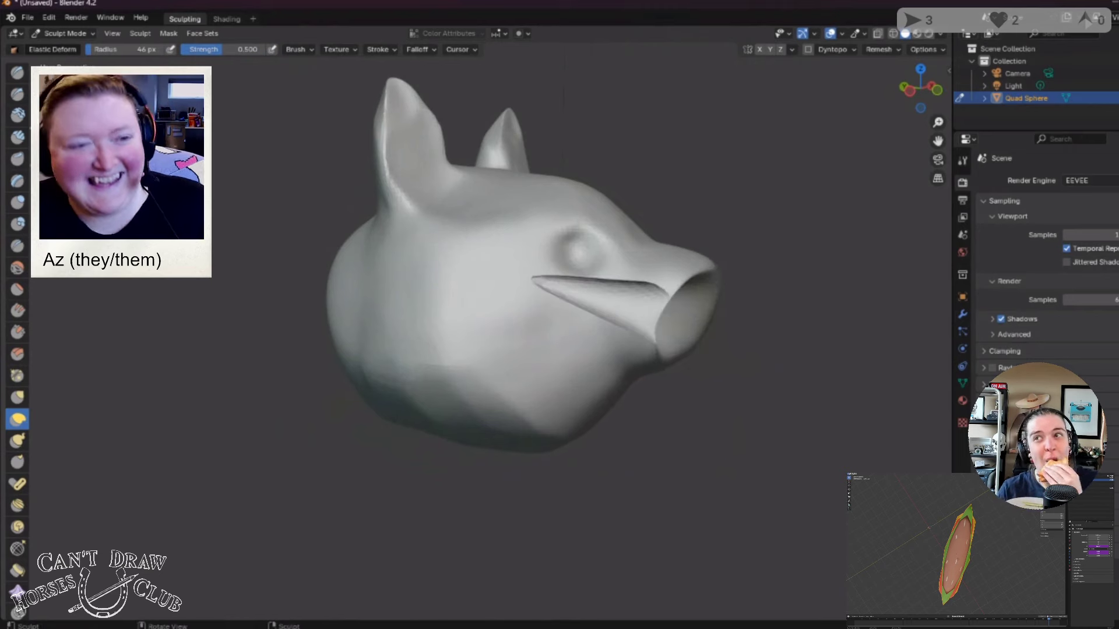
key(ctrl+z)
mouse_move(687, 326)
middle_down()
mouse_move(362, 305)
mouse_move(522, 294)
mouse_move(514, 270)
mouse_move(523, 367)
mouse_move(534, 325)
middle_up()
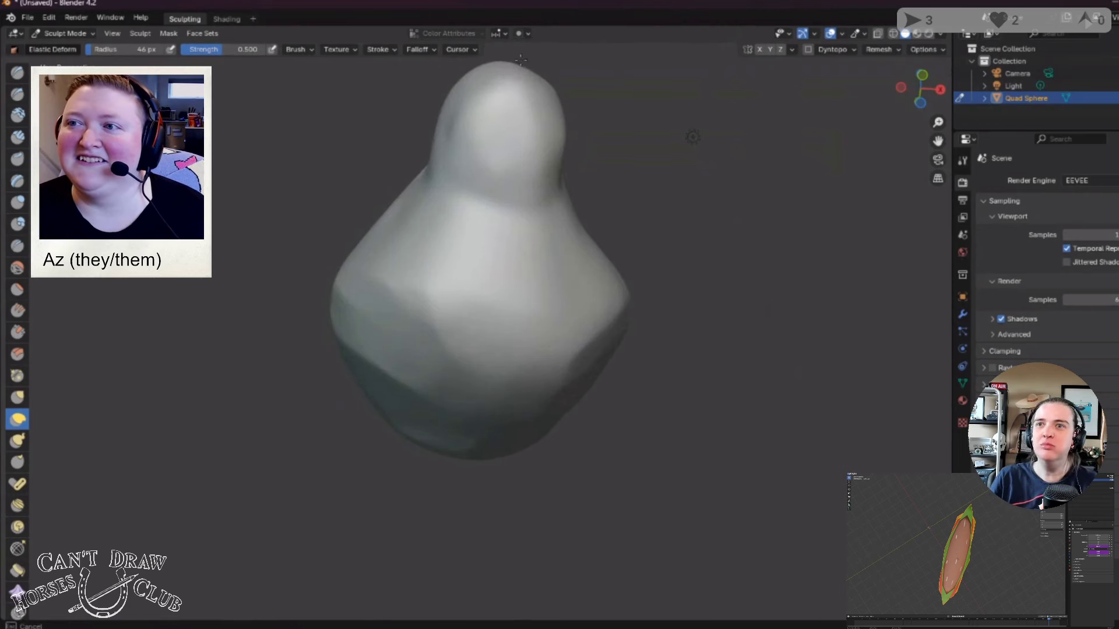
mouse_move(512, 20)
middle_down()
mouse_move(559, 305)
mouse_move(575, 315)
mouse_move(574, 303)
middle_up()
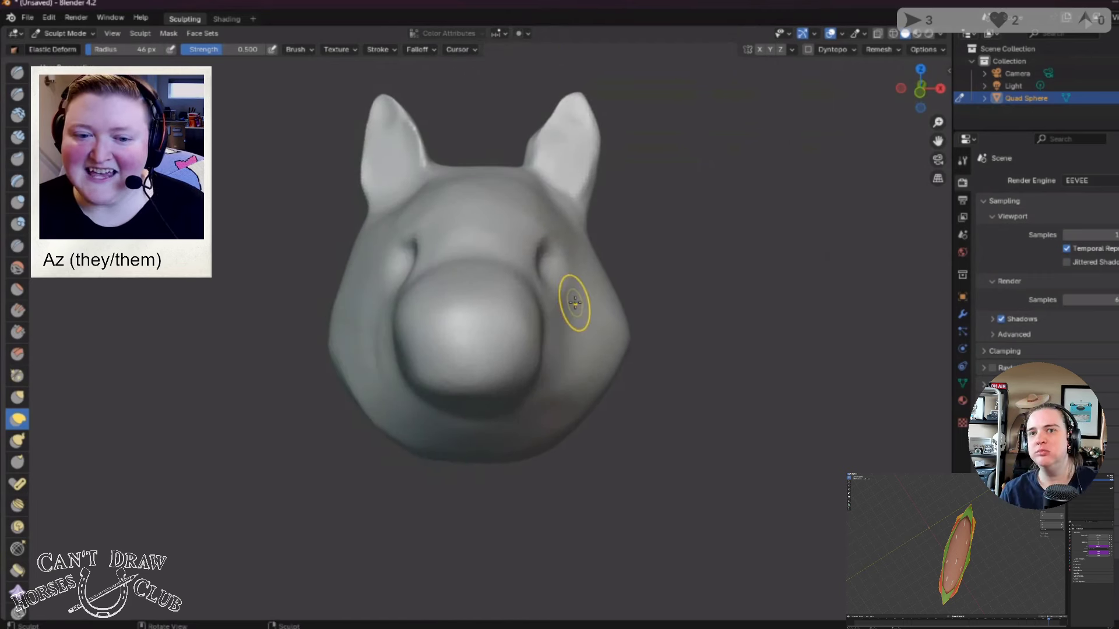
middle_drag(545, 312, 533, 315)
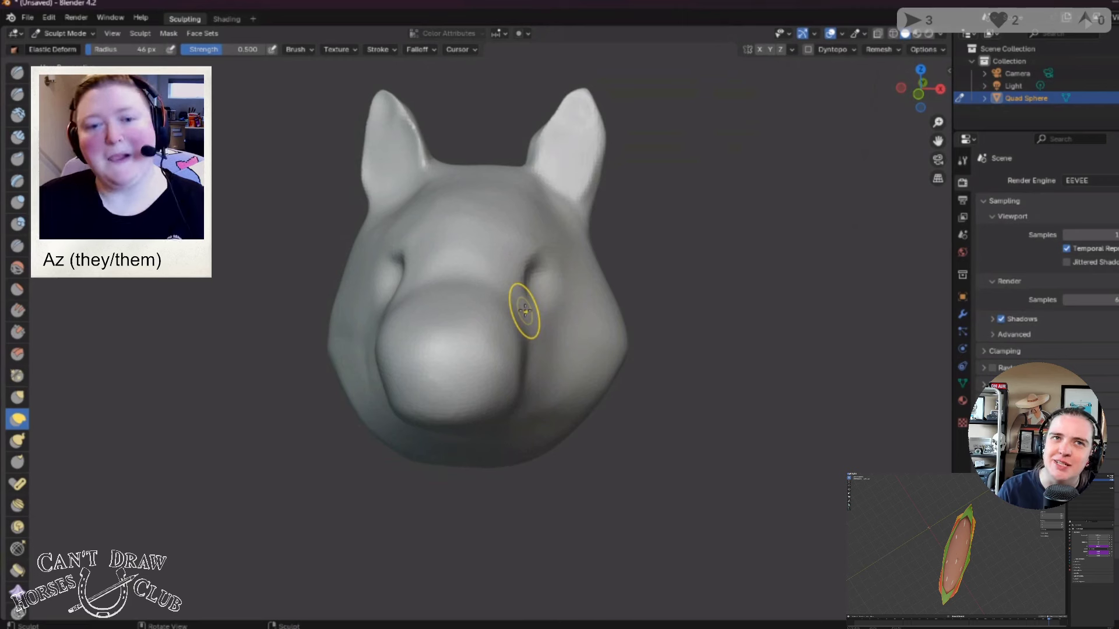
mouse_move(507, 268)
middle_down()
mouse_move(519, 269)
mouse_move(502, 285)
mouse_move(521, 295)
middle_up()
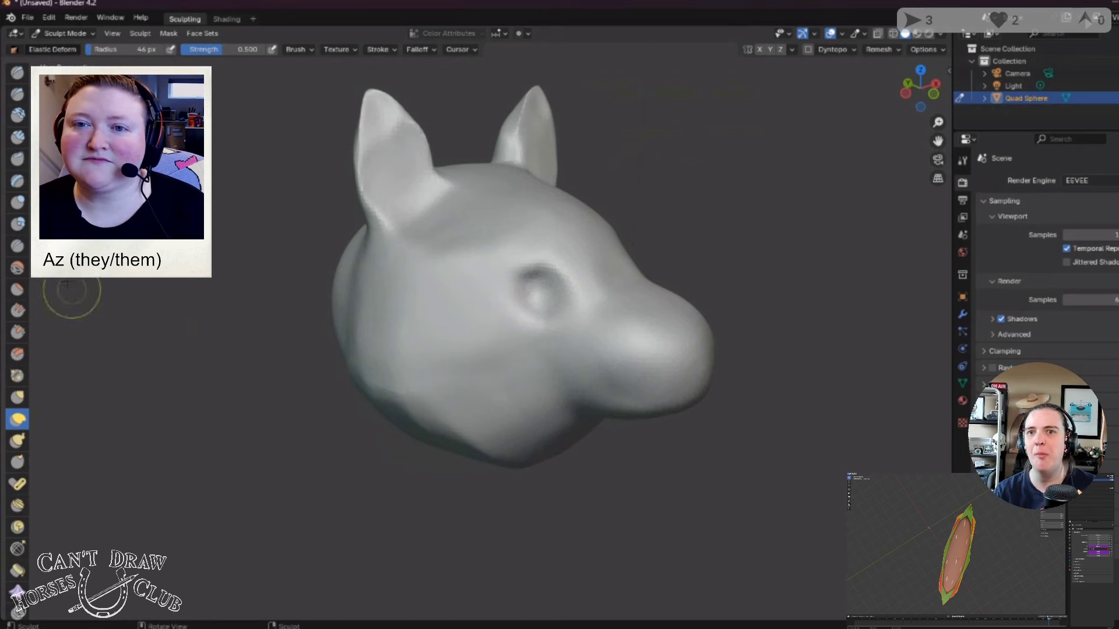
Step: Build up an eyeball inside the first eye socket with the Blob brush at 46 px radius and 0.500 strength
click(17, 202)
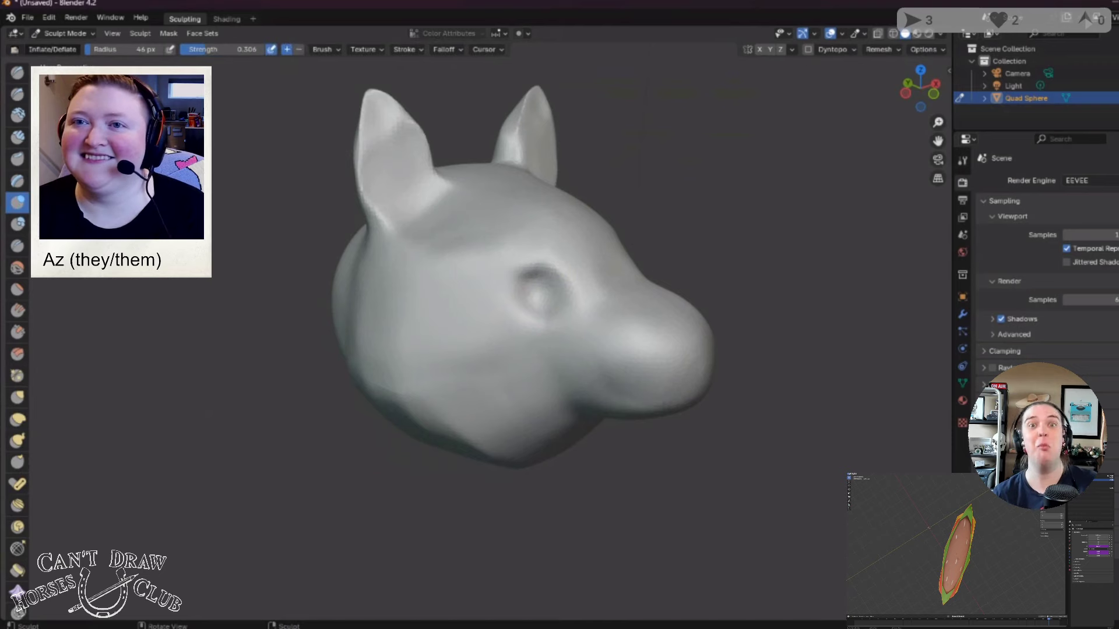
scroll(597, 315, up, 7)
middle_drag(665, 287, 607, 305)
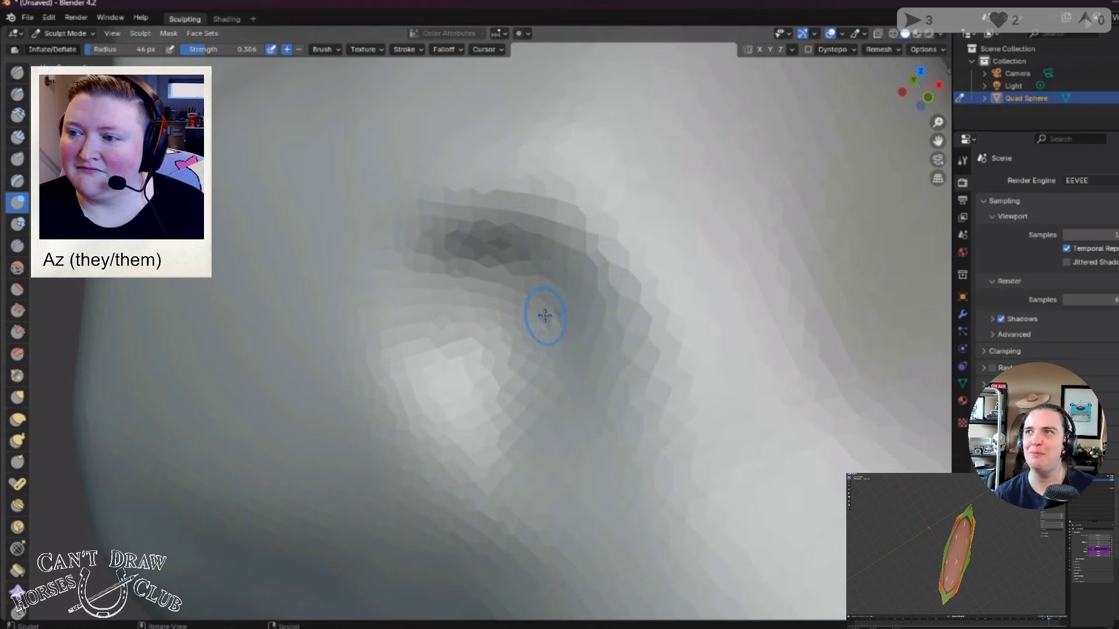
click(17, 223)
mouse_move(507, 308)
mouse_down()
mouse_move(526, 309)
mouse_move(527, 347)
mouse_move(508, 337)
mouse_up()
middle_drag(507, 337, 529, 324)
scroll(594, 292, down, 5)
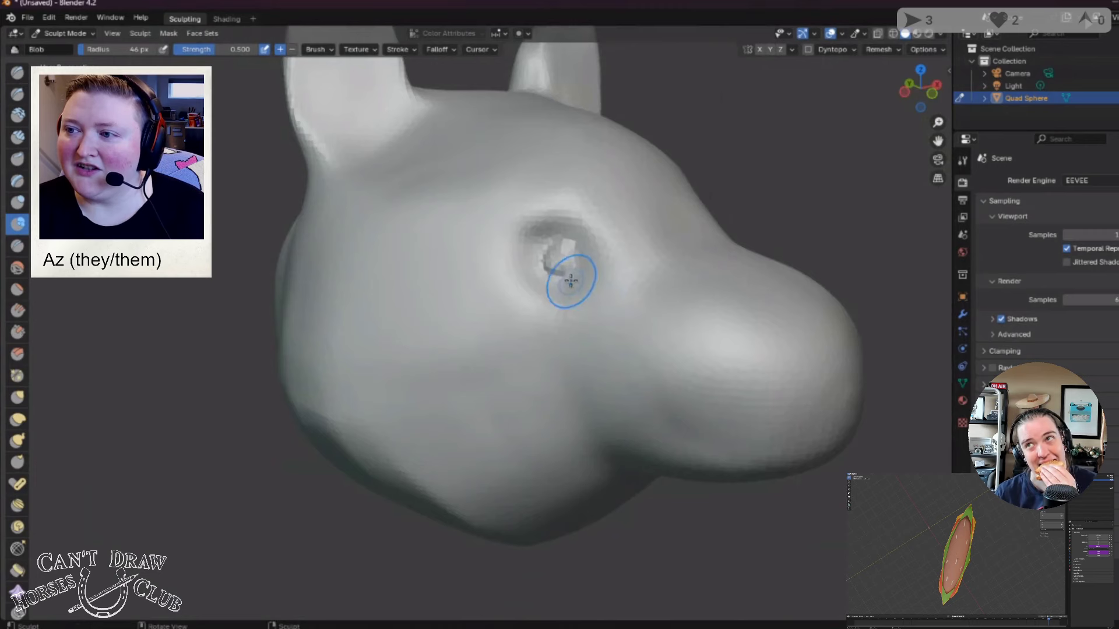
Step: Build up a matching eyeball in the eye socket on the opposite side of the head with the Blob brush
mouse_move(570, 282)
middle_down()
mouse_move(513, 315)
mouse_move(569, 345)
mouse_move(472, 337)
mouse_move(402, 306)
middle_up()
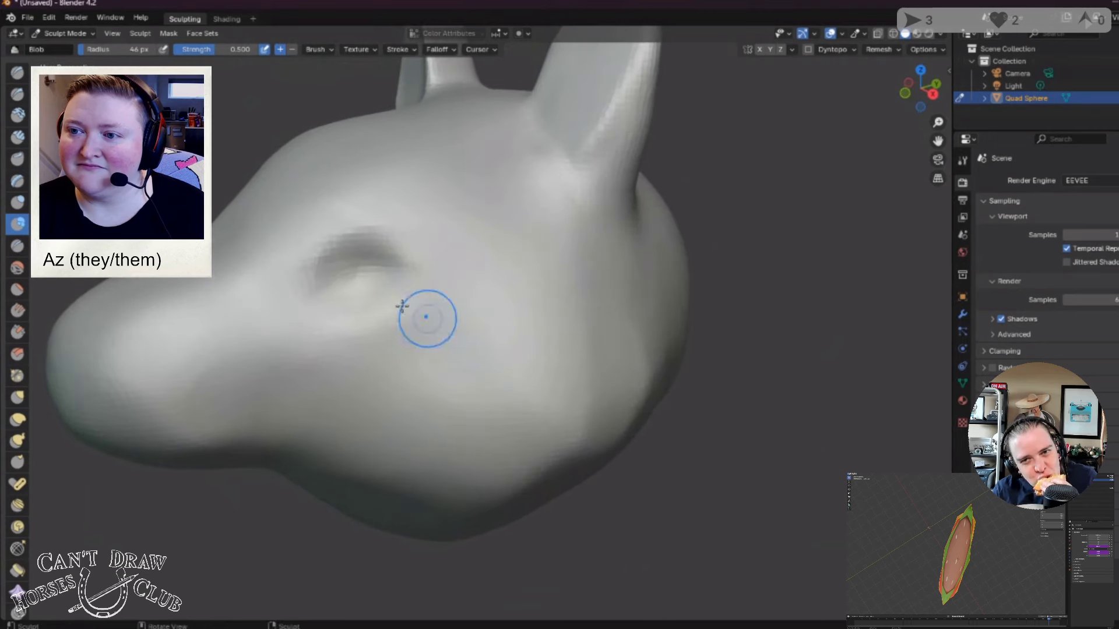
mouse_move(352, 286)
mouse_down()
mouse_move(345, 282)
mouse_move(358, 281)
mouse_up()
scroll(354, 299, up, 1)
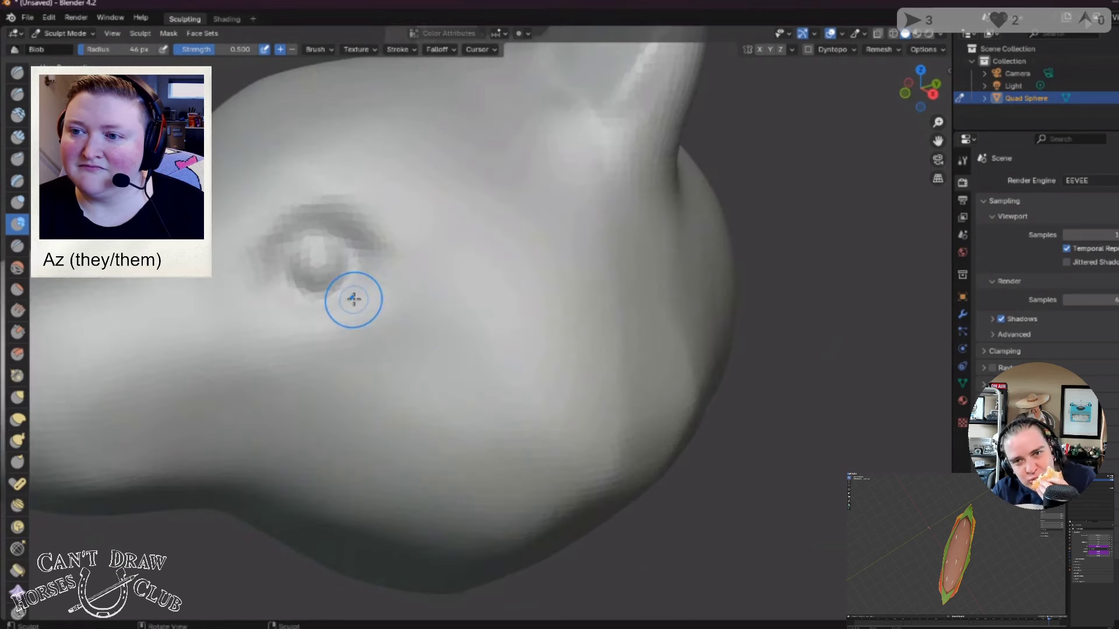
scroll(353, 299, up, 1)
middle_drag(372, 300, 387, 302)
drag(387, 304, 367, 300)
scroll(375, 300, down, 5)
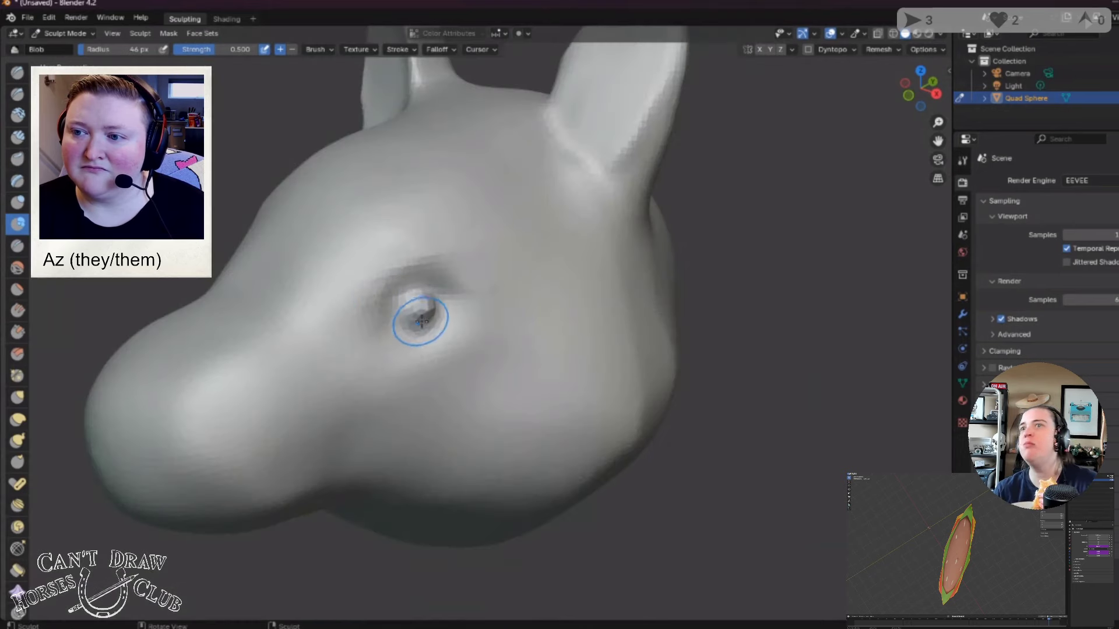
middle_drag(420, 321, 506, 353)
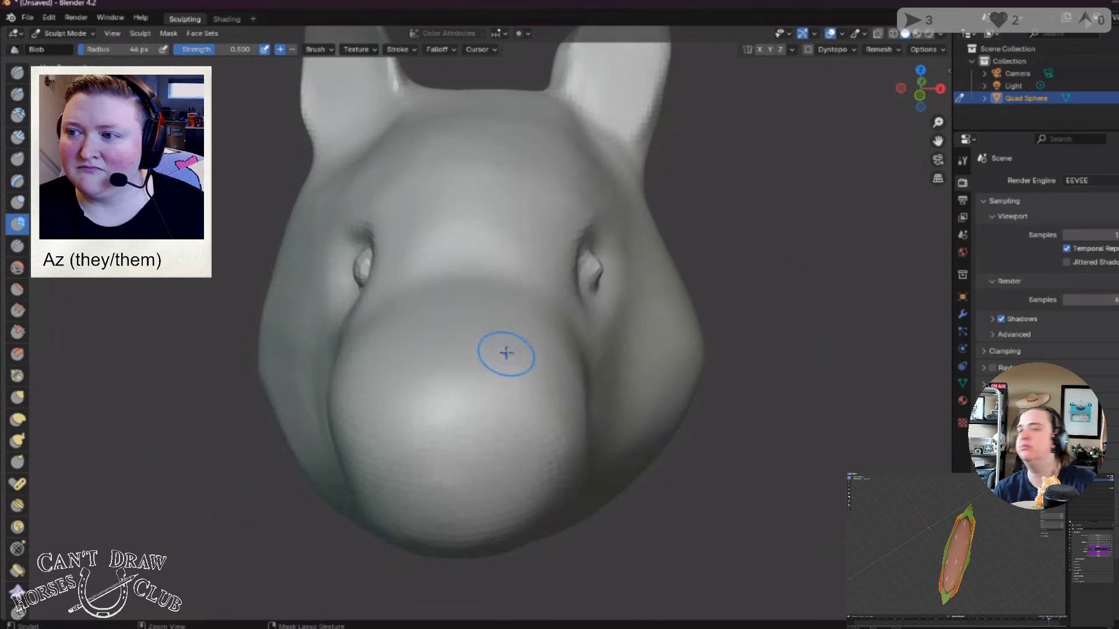
Step: Round out the eyeballs in both sockets with more Blob brush strokes, comparing them from the front
mouse_move(628, 401)
middle_down()
mouse_move(637, 393)
mouse_move(557, 400)
middle_up()
scroll(387, 317, up, 4)
middle_drag(334, 249, 393, 296)
scroll(464, 325, down, 2)
drag(471, 329, 480, 319)
mouse_move(481, 380)
middle_down()
mouse_move(519, 367)
mouse_move(481, 372)
middle_up()
mouse_move(481, 281)
ctrl+middle_down()
mouse_move(478, 260)
mouse_move(478, 273)
ctrl+middle_up()
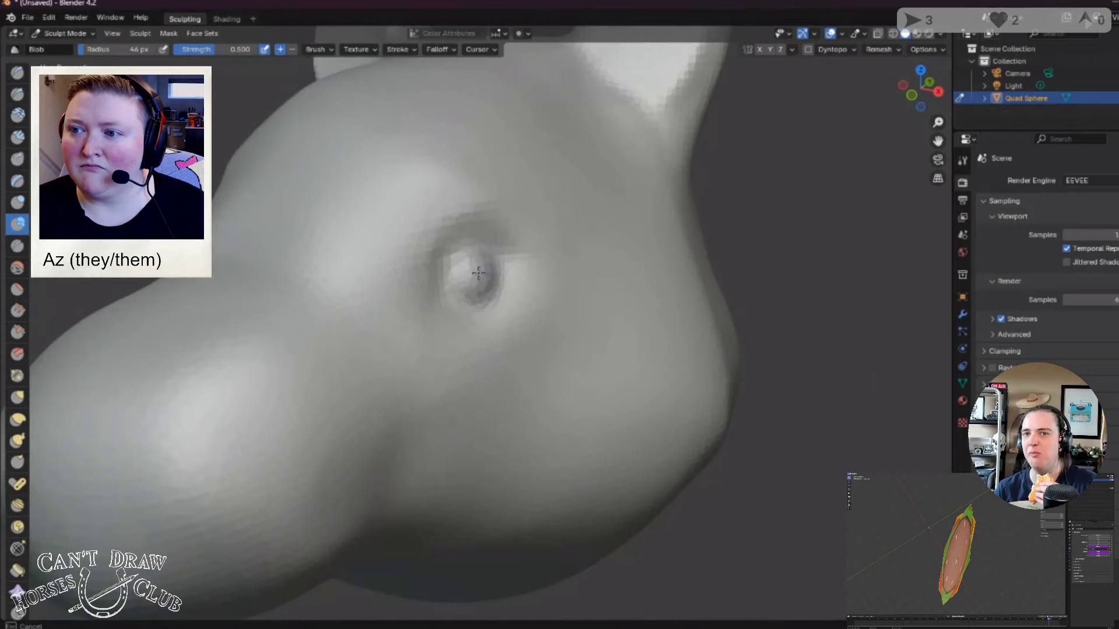
drag(477, 271, 477, 269)
middle_drag(470, 350, 512, 340)
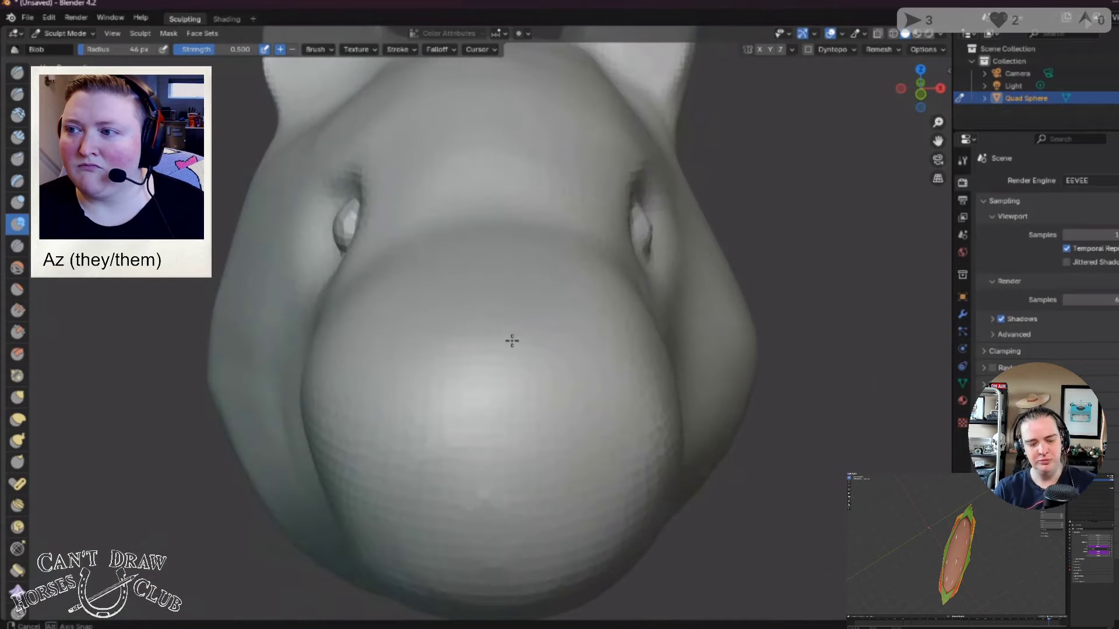
Step: Carve a tear-duct crease from the eye's inner corner toward the snout with the Crease brush at 46 px radius and 0.250 strength
scroll(510, 341, down, 3)
scroll(509, 342, down, 1)
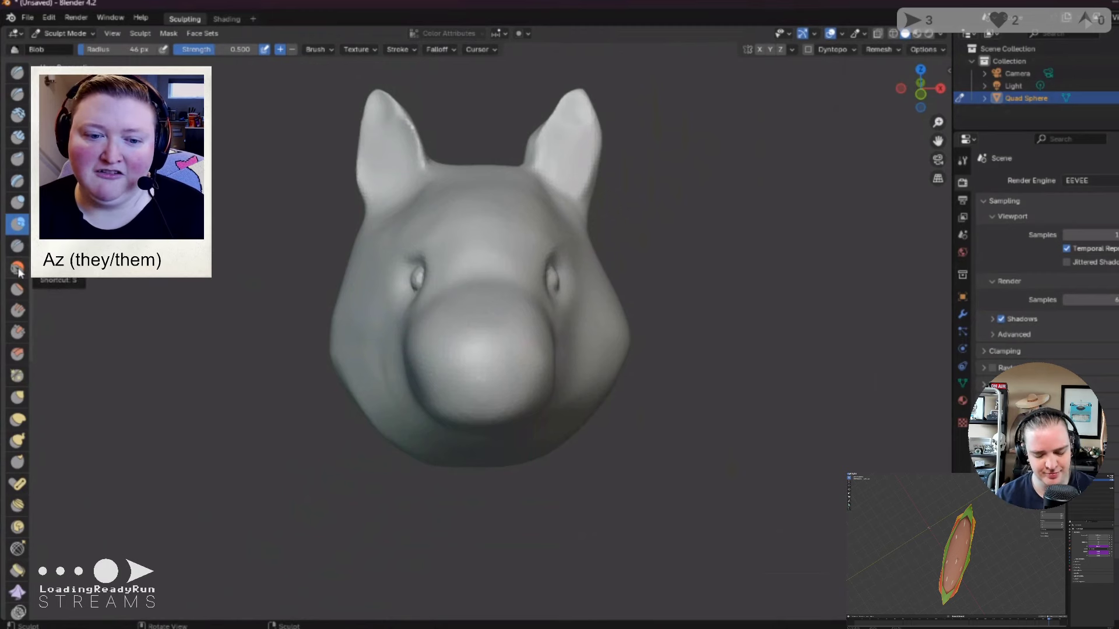
middle_drag(379, 317, 343, 322)
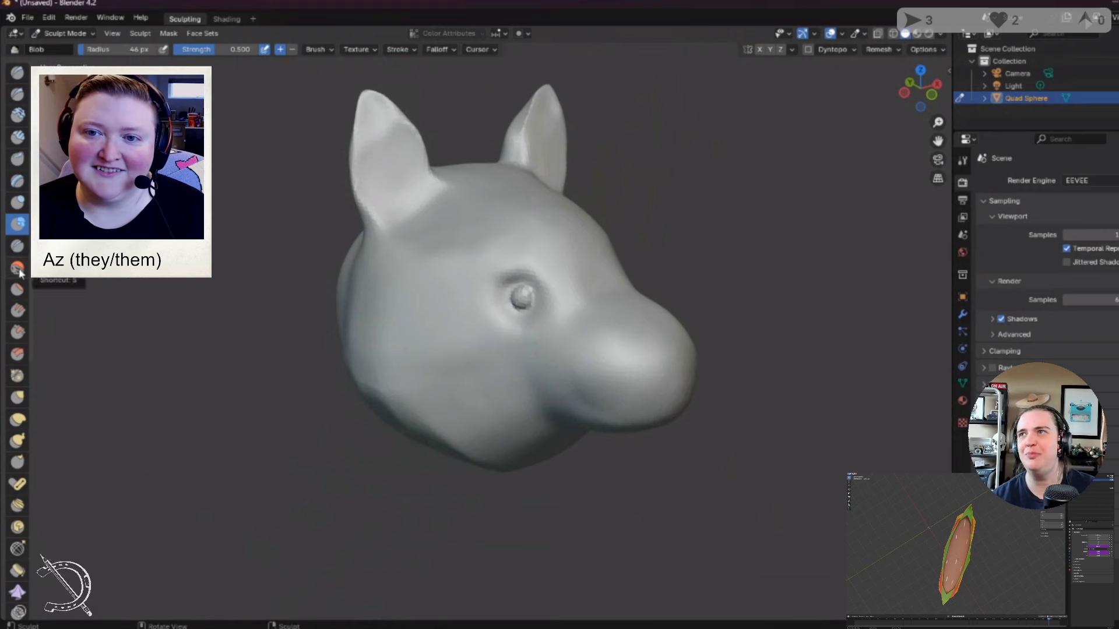
click(18, 248)
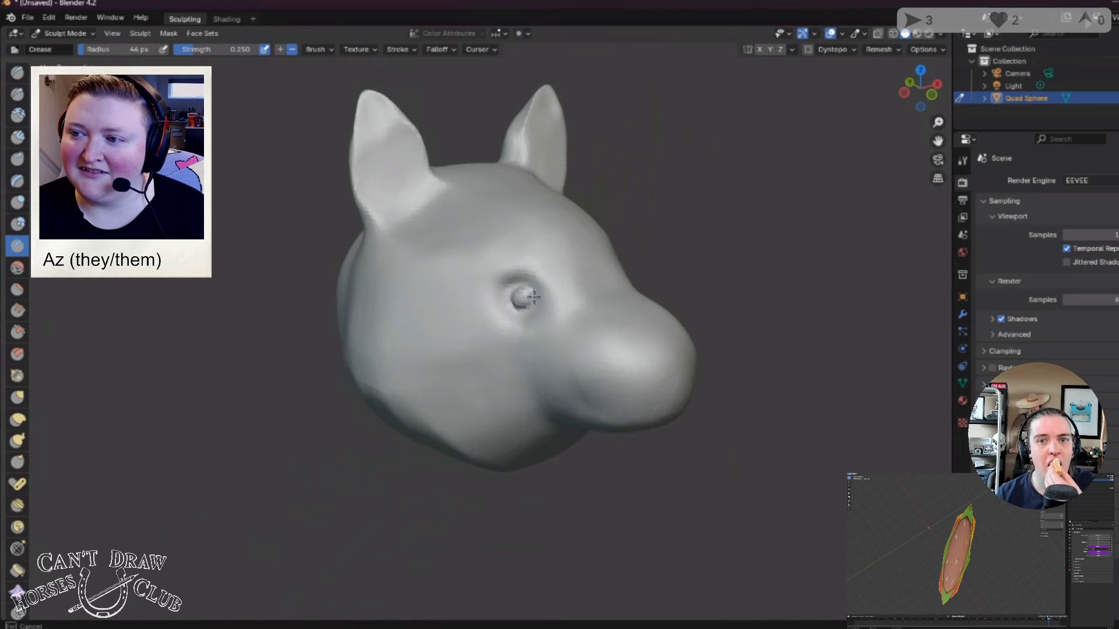
scroll(551, 312, up, 10)
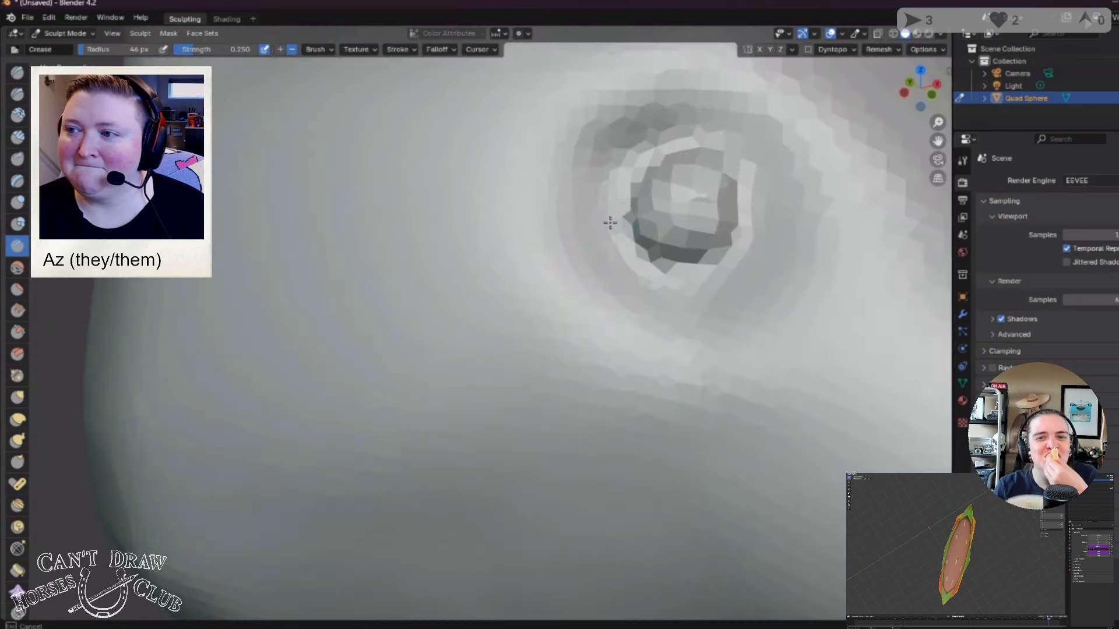
mouse_move(517, 252)
middle_down()
mouse_move(485, 322)
mouse_move(533, 322)
middle_up()
middle_drag(620, 157, 574, 177)
mouse_move(304, 295)
mouse_down()
mouse_move(217, 305)
mouse_move(355, 324)
mouse_move(293, 458)
mouse_move(206, 420)
mouse_up()
mouse_move(206, 420)
mouse_down()
mouse_move(185, 348)
mouse_move(115, 460)
mouse_up()
middle_drag(140, 420, 253, 413)
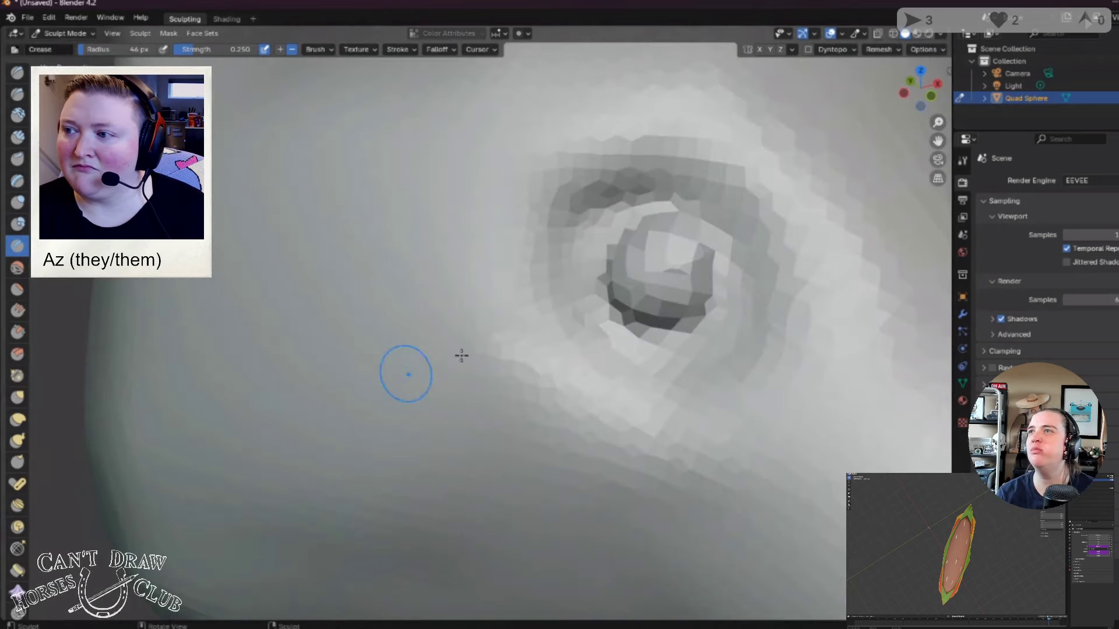
drag(707, 228, 824, 386)
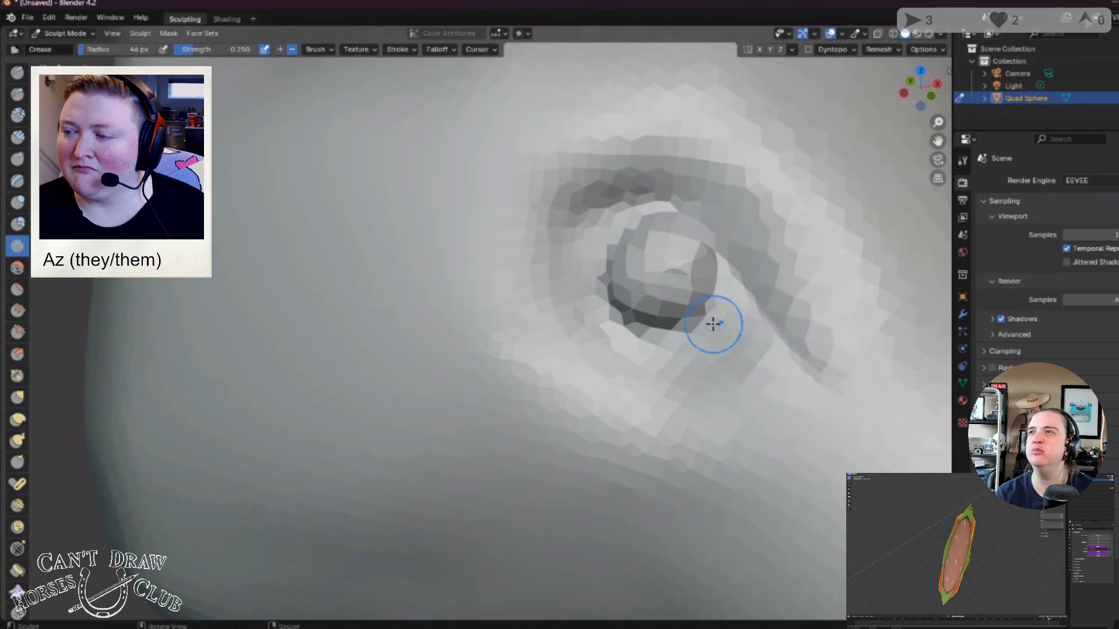
Step: Deepen the inner-corner crease and define the lower eyelid edge beside the eyeball with more Crease strokes
mouse_move(713, 324)
middle_down()
mouse_move(628, 327)
mouse_move(437, 374)
middle_up()
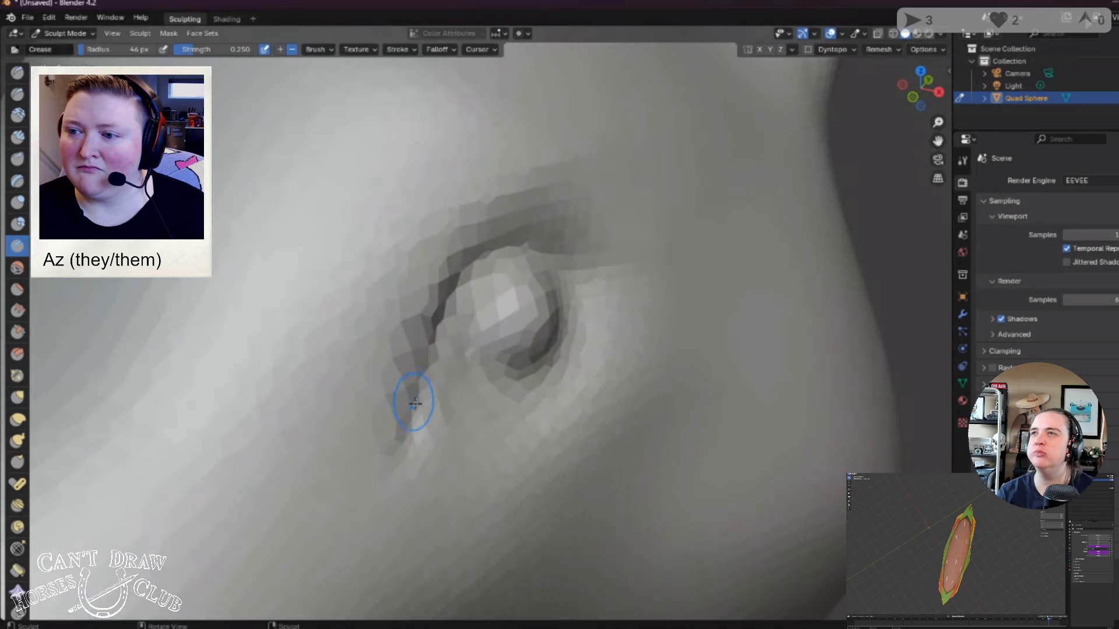
drag(415, 403, 507, 363)
drag(476, 349, 455, 328)
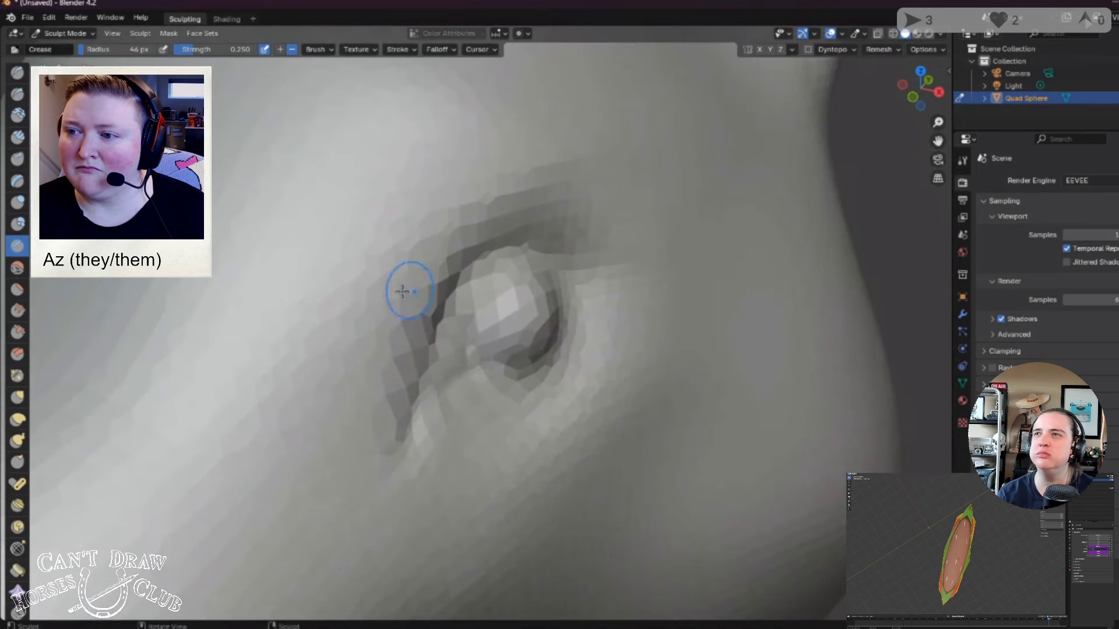
mouse_move(408, 289)
middle_down()
mouse_move(449, 307)
mouse_move(481, 290)
middle_up()
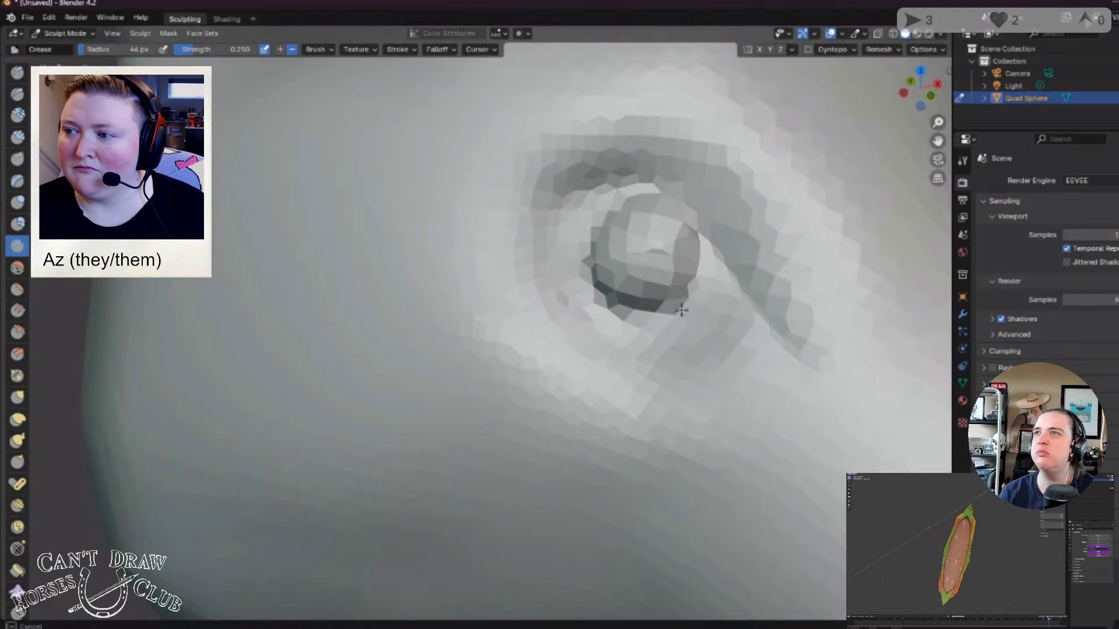
Step: Examine the creased eye against the opposite eye and the whole head from the front
scroll(505, 362, down, 5)
mouse_move(505, 362)
middle_down()
mouse_move(552, 377)
mouse_move(467, 370)
middle_up()
drag(338, 266, 349, 314)
scroll(362, 319, down, 3)
middle_drag(361, 319, 430, 317)
scroll(424, 322, down, 2)
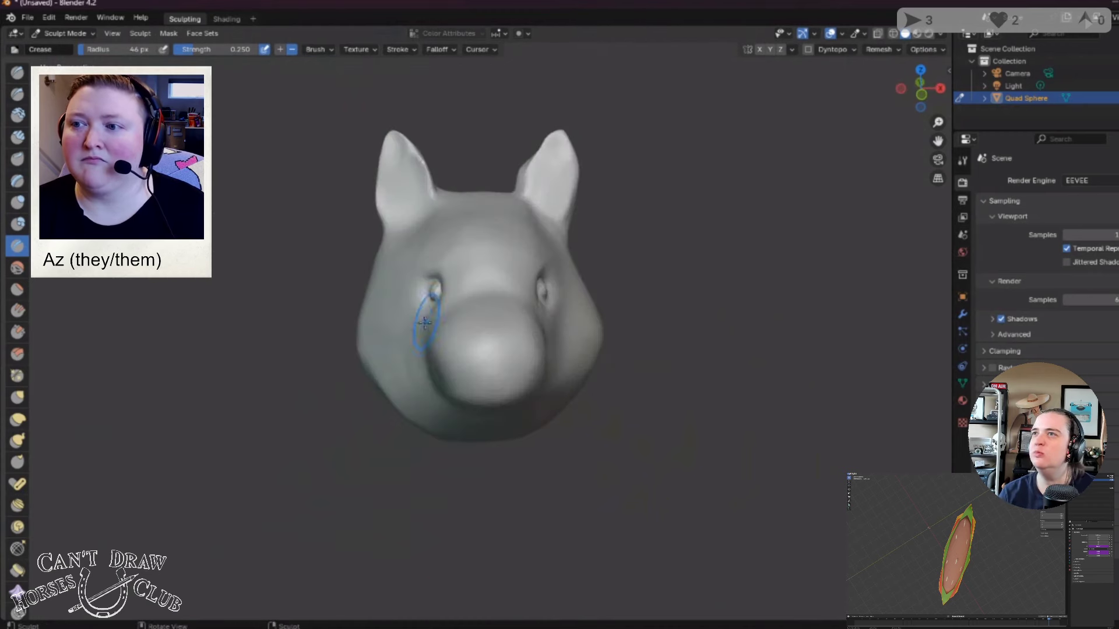
middle_drag(434, 359, 428, 352)
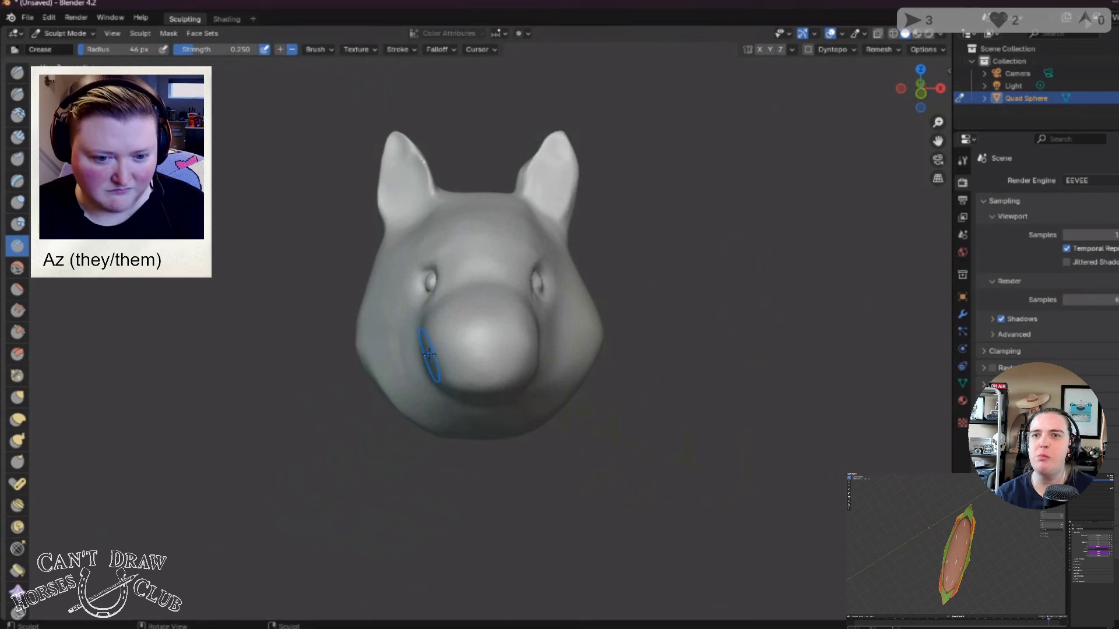
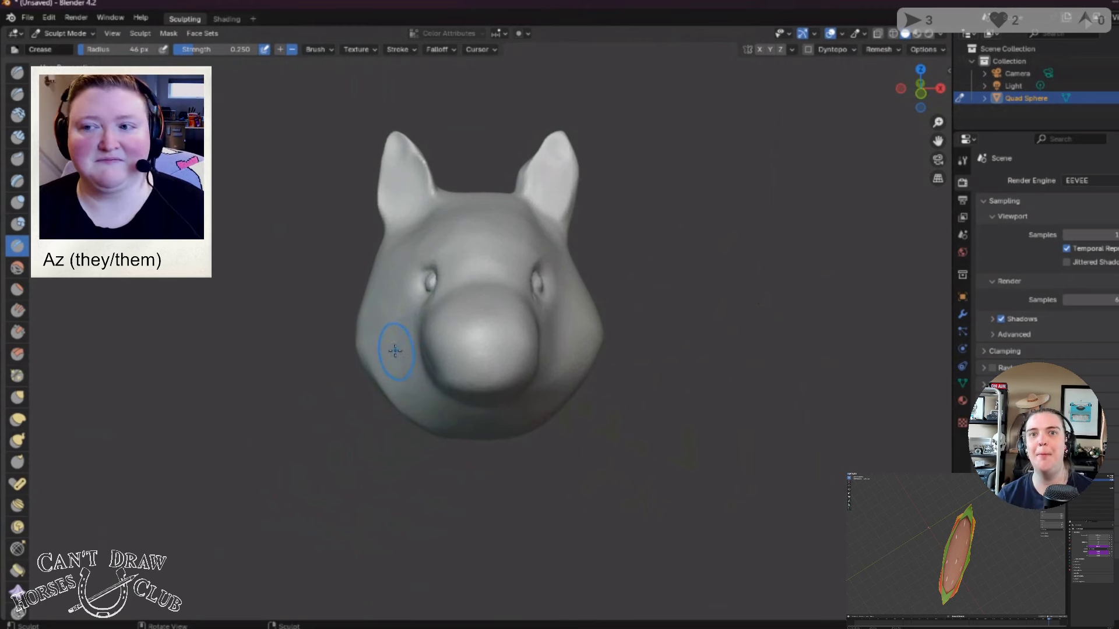
Step: Examine the animal head sculpt from the front, above and both sides, and inspect the eye area up close
mouse_move(368, 283)
middle_down()
mouse_move(379, 307)
mouse_move(400, 242)
middle_up()
drag(400, 242, 411, 231)
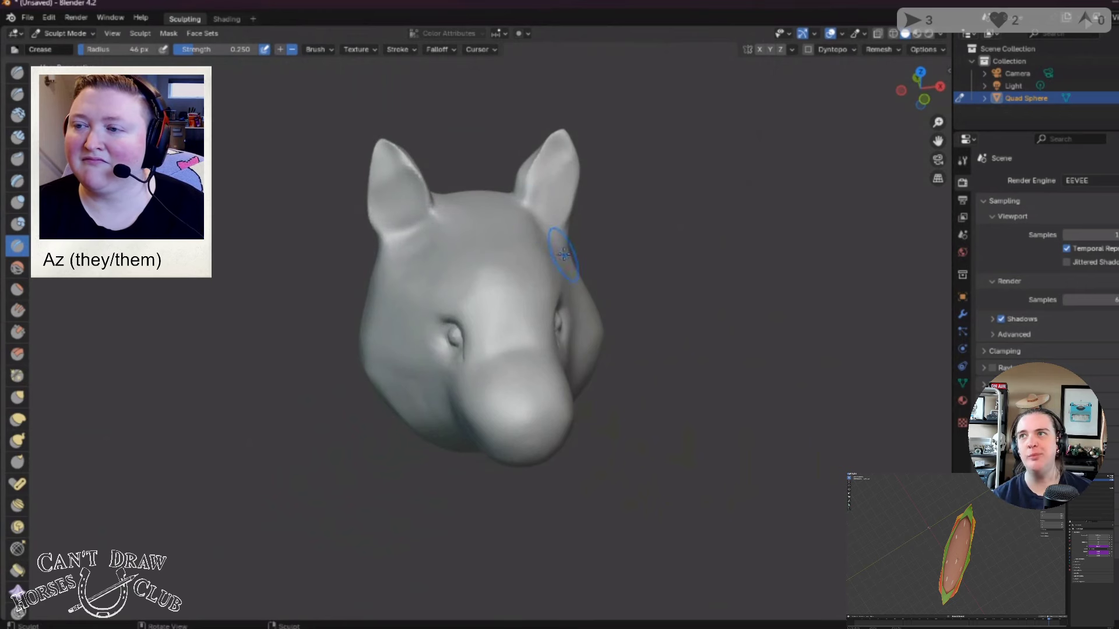
middle_drag(550, 227, 532, 280)
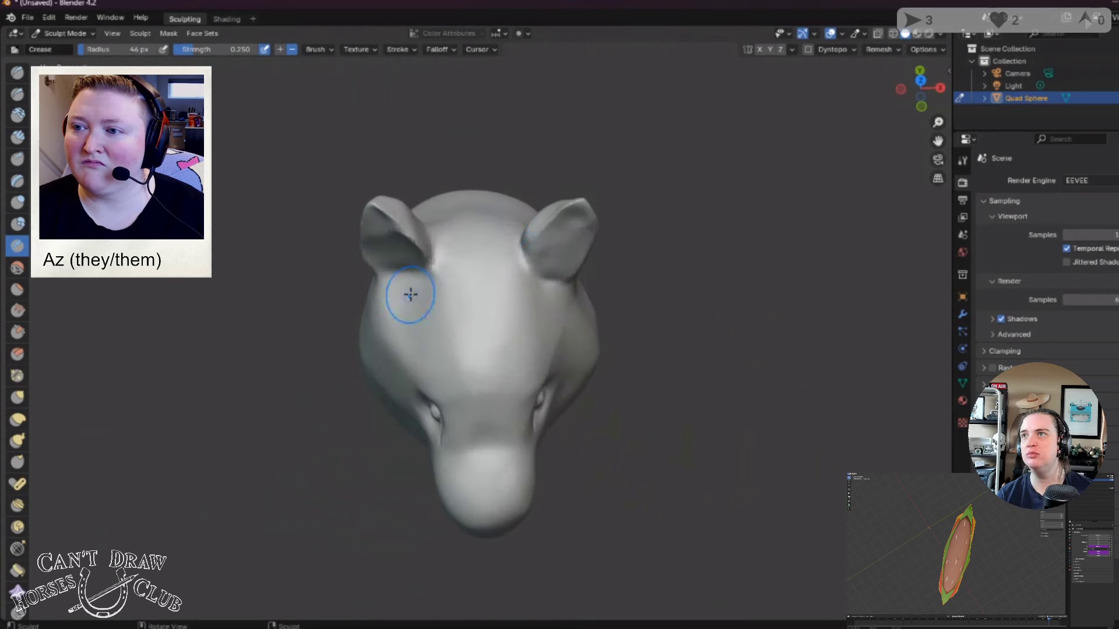
middle_drag(407, 295, 487, 219)
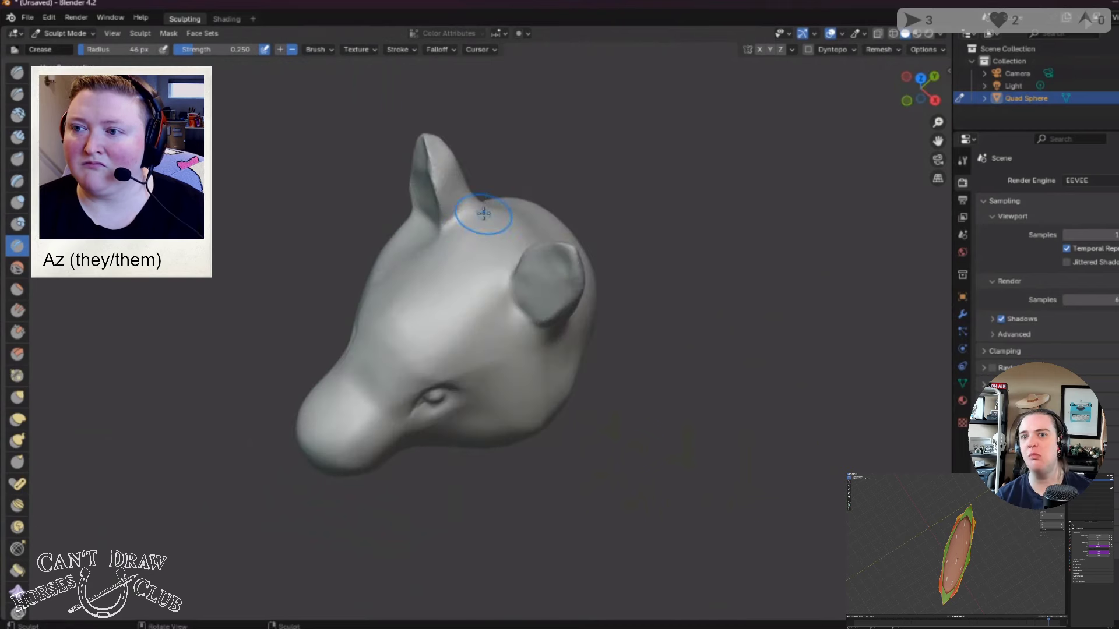
mouse_move(454, 273)
middle_down()
mouse_move(388, 269)
mouse_move(525, 219)
middle_up()
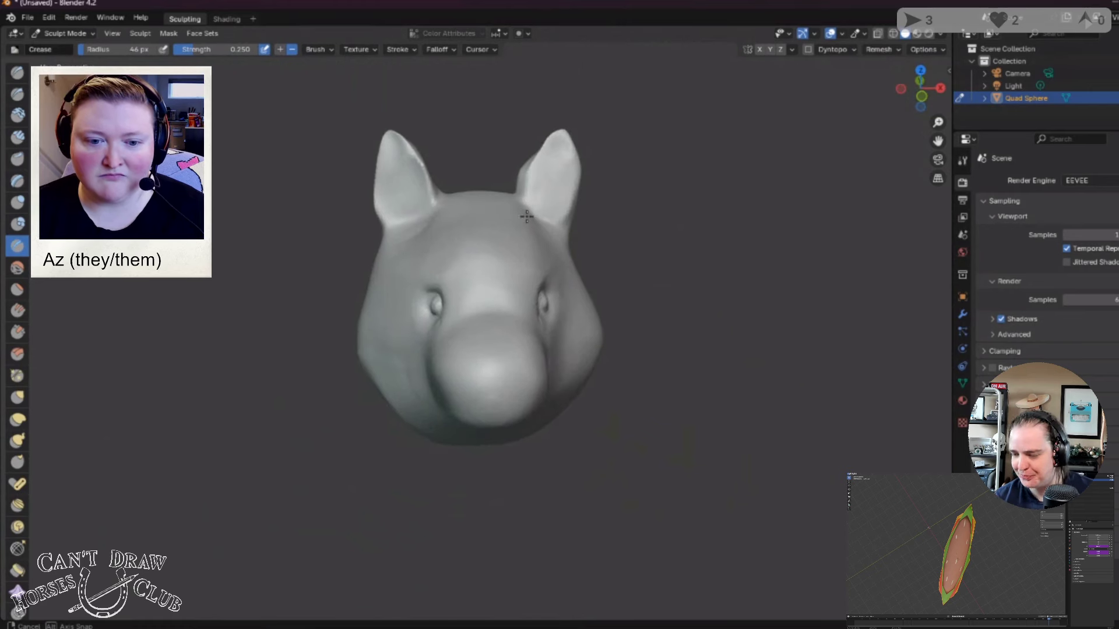
mouse_move(540, 281)
middle_down()
mouse_move(559, 323)
mouse_move(539, 356)
mouse_move(565, 356)
mouse_move(454, 325)
middle_up()
scroll(470, 334, up, 3)
scroll(454, 325, up, 2)
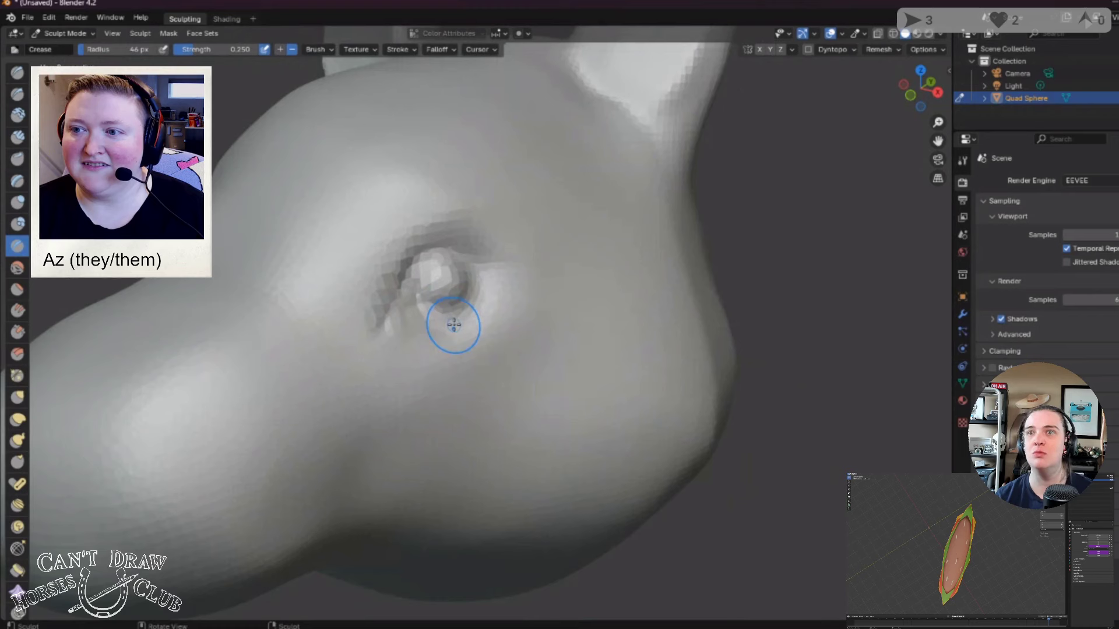
scroll(408, 321, up, 2)
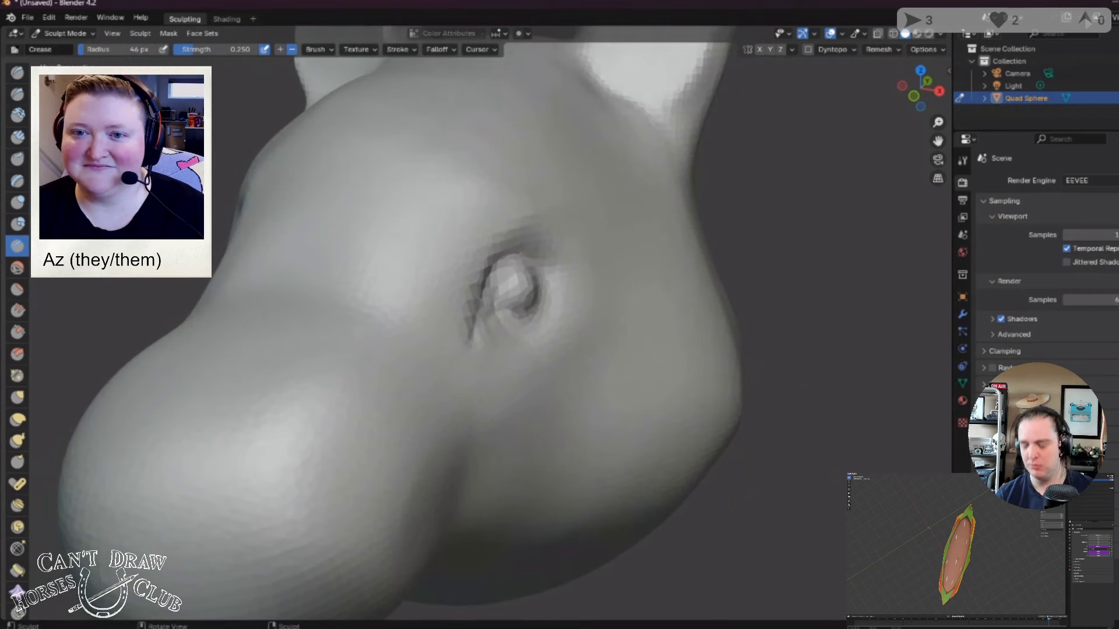
scroll(527, 310, down, 6)
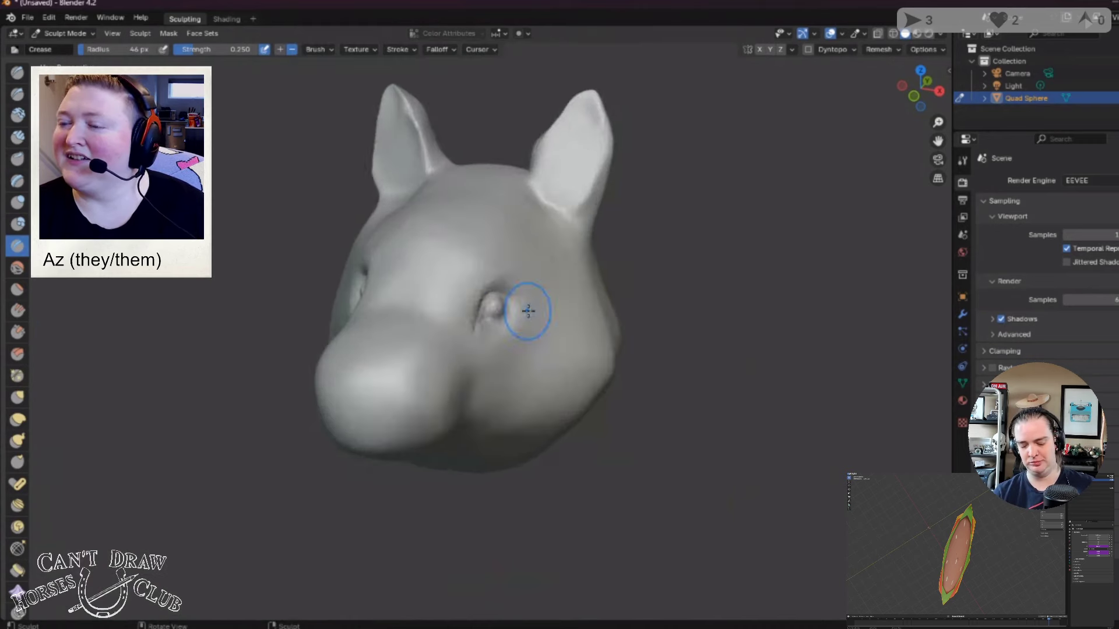
Step: Remesh the head sculpt while preserving its volume and attributes
middle_drag(437, 321, 465, 323)
click(898, 50)
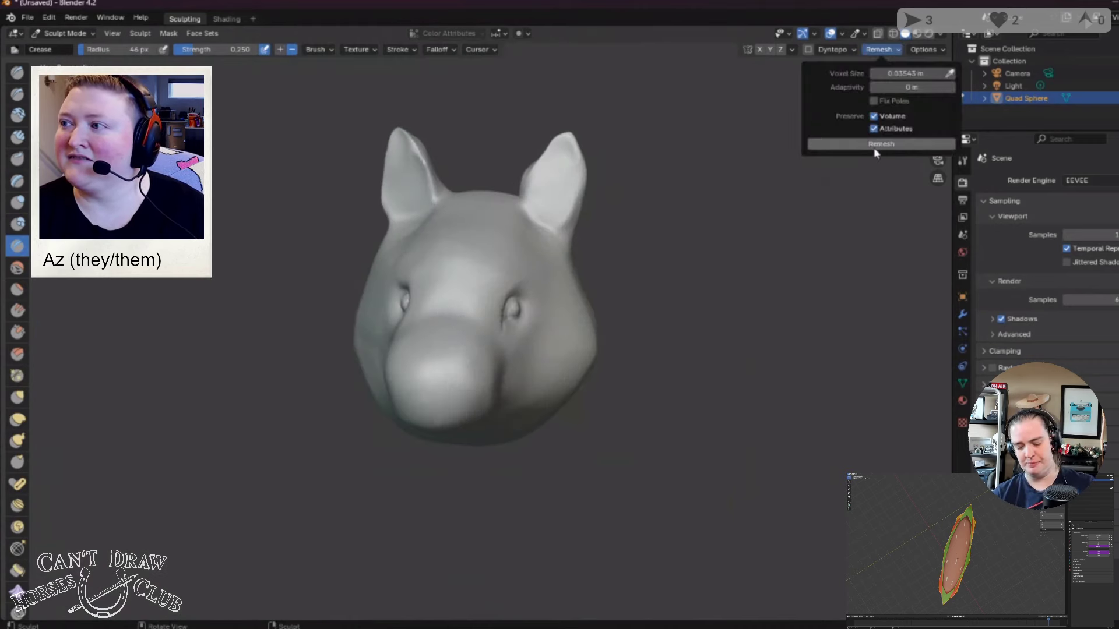
click(874, 144)
middle_drag(699, 372, 706, 394)
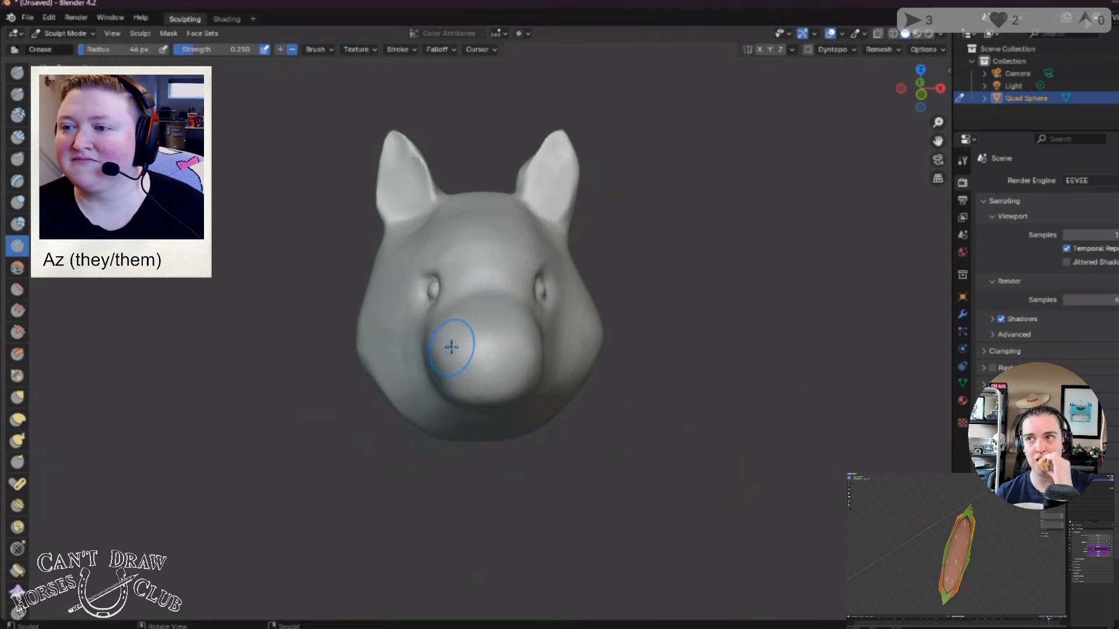
Step: Flatten the sides and top of the snout and the lower jaw with the Scrape/Peaks brush at full strength
middle_drag(450, 350, 537, 349)
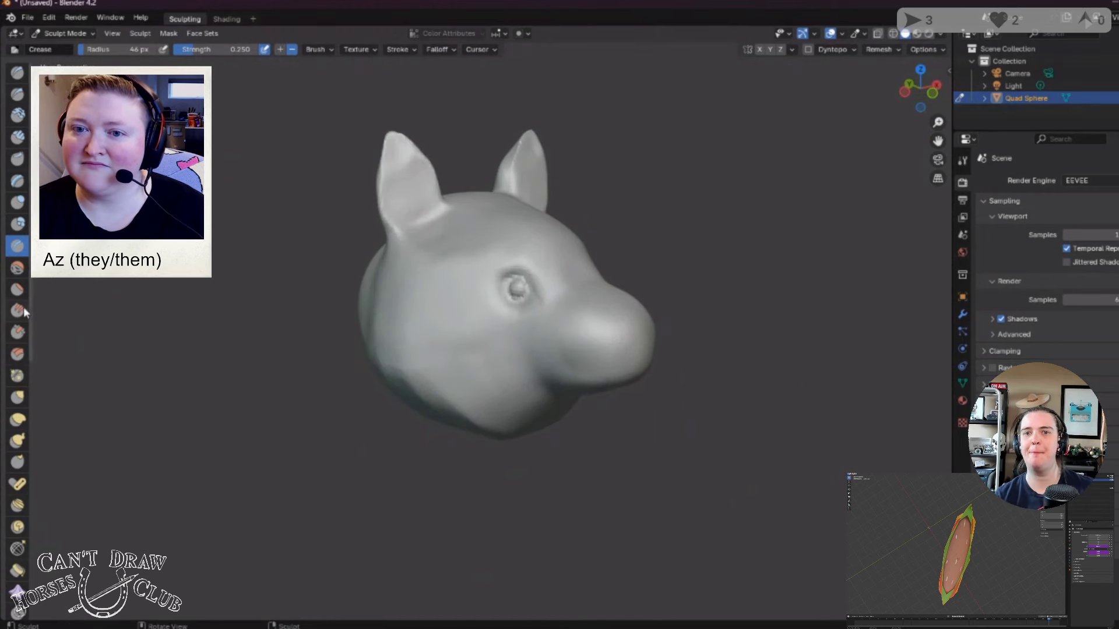
click(17, 334)
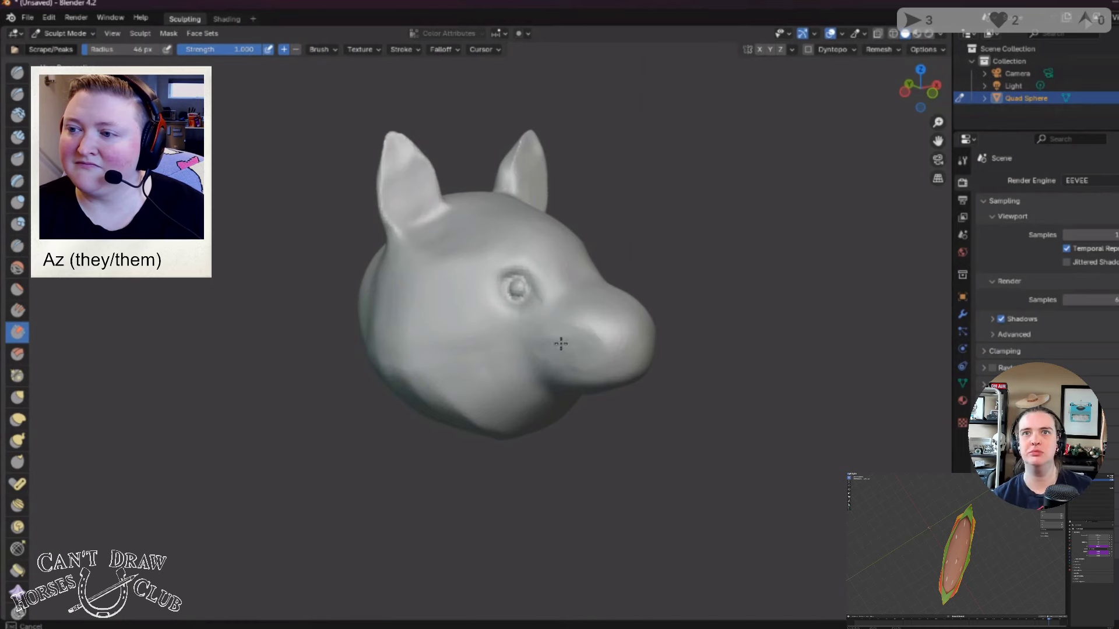
middle_drag(560, 344, 600, 333)
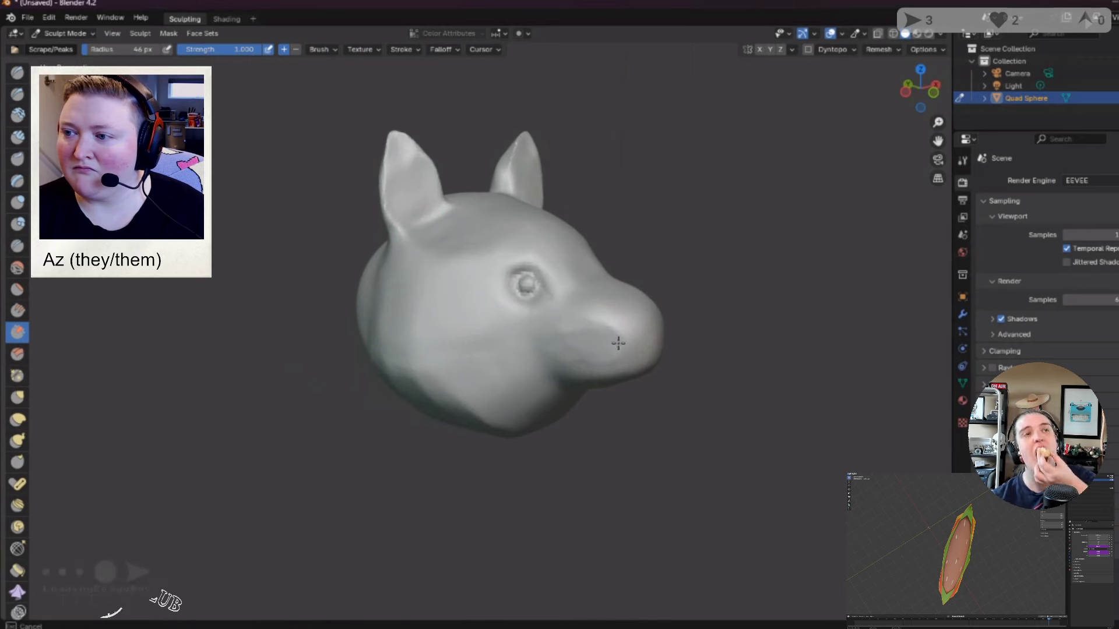
middle_drag(652, 357, 474, 437)
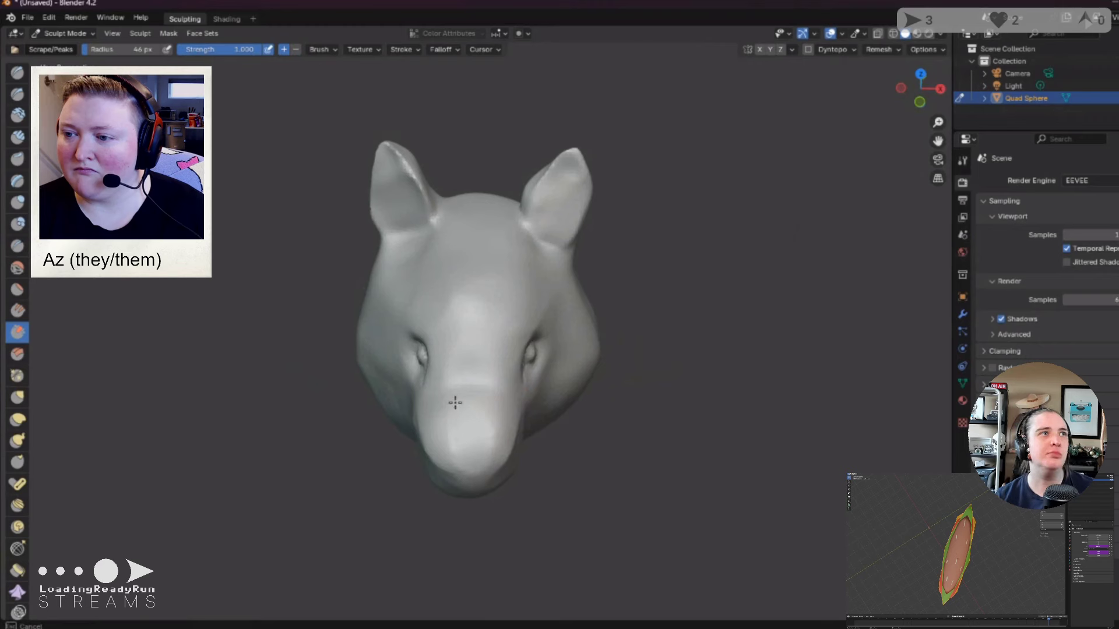
middle_drag(457, 457, 474, 282)
mouse_move(476, 281)
mouse_down()
mouse_move(502, 262)
mouse_move(480, 270)
mouse_move(452, 259)
mouse_up()
middle_drag(452, 257, 391, 263)
Step: Reduce the Scrape/Peaks brush radius to 23 px and scrape a mouth line along the side of the snout
drag(155, 50, 85, 50)
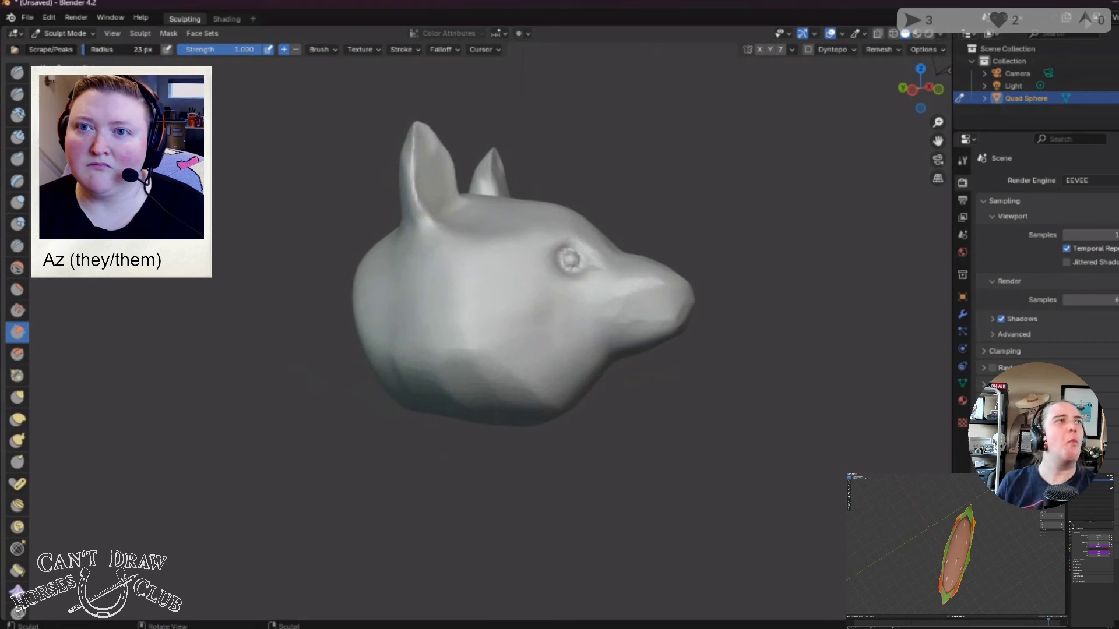
scroll(619, 317, up, 2)
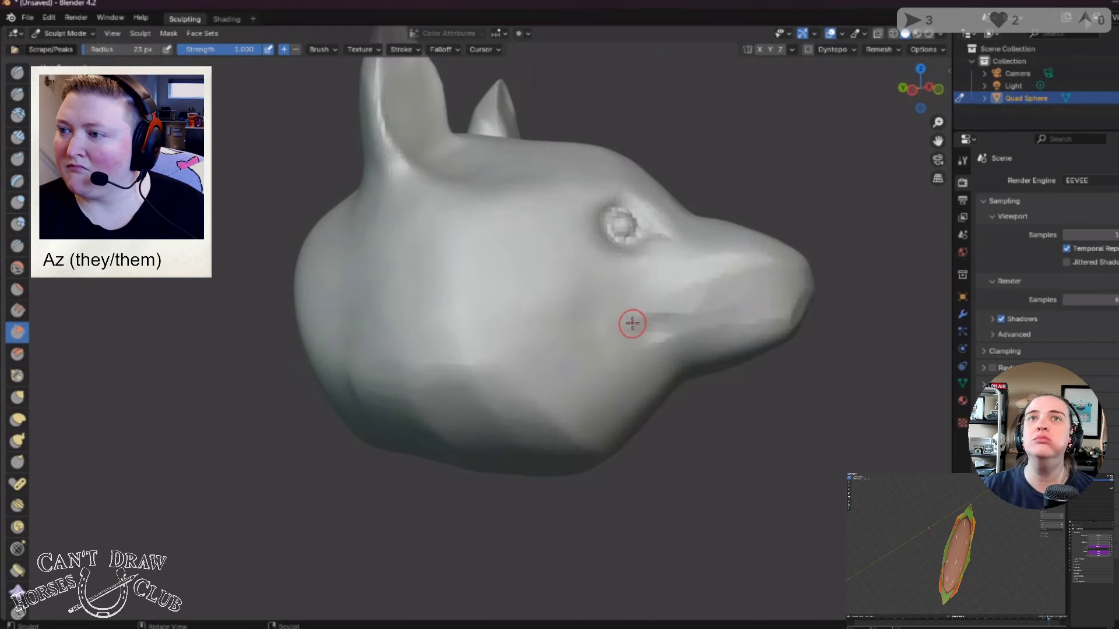
middle_drag(633, 323, 287, 355)
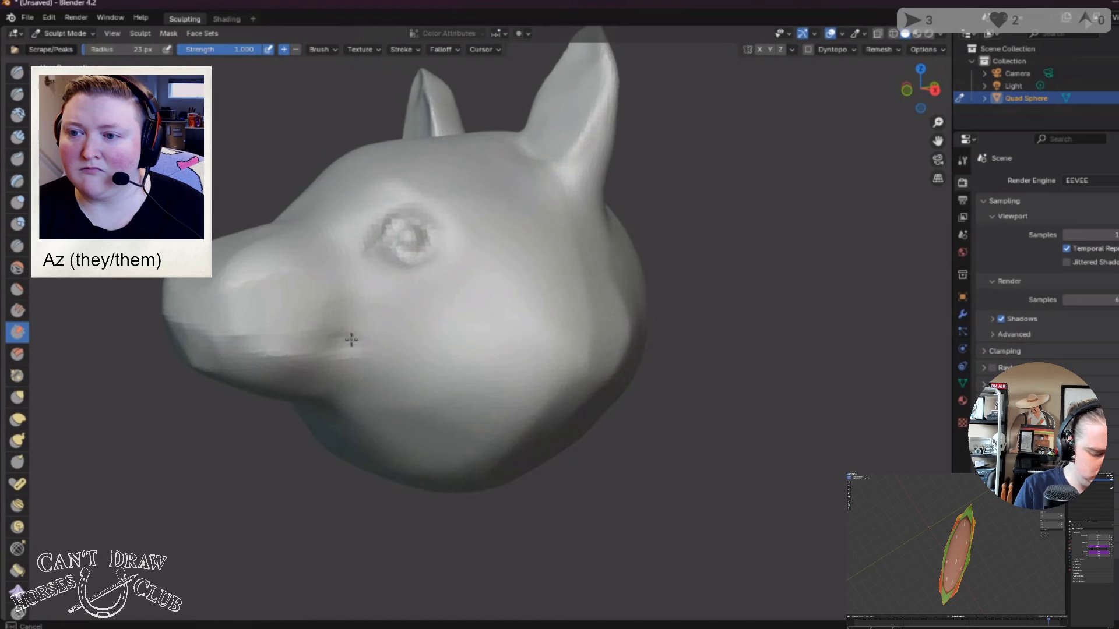
middle_drag(273, 341, 337, 325)
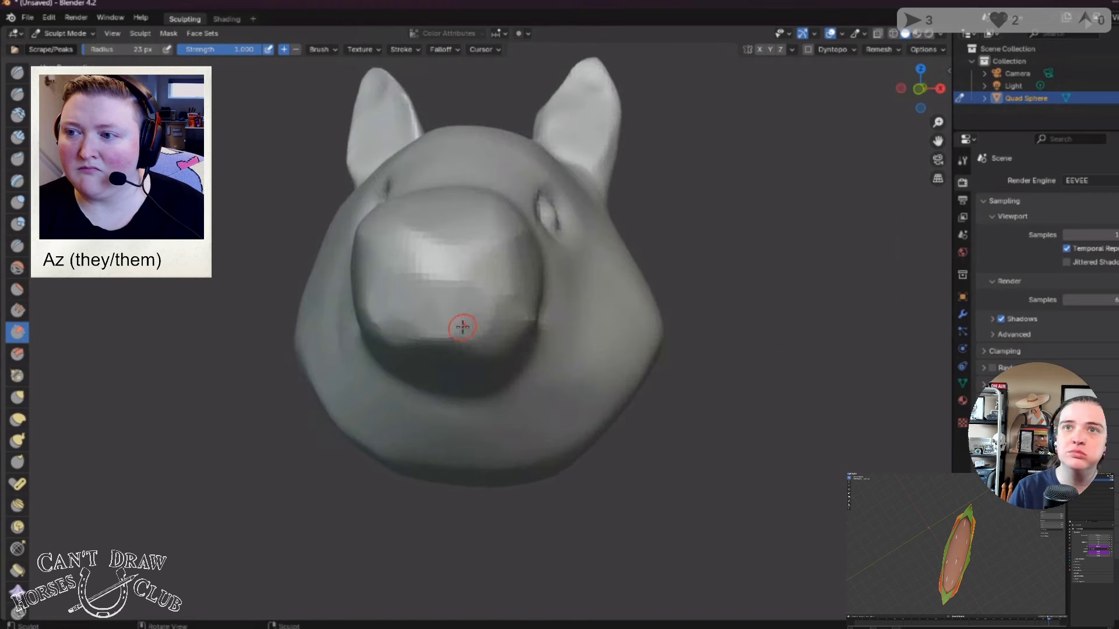
mouse_move(462, 320)
middle_down()
mouse_move(445, 313)
mouse_move(601, 306)
middle_up()
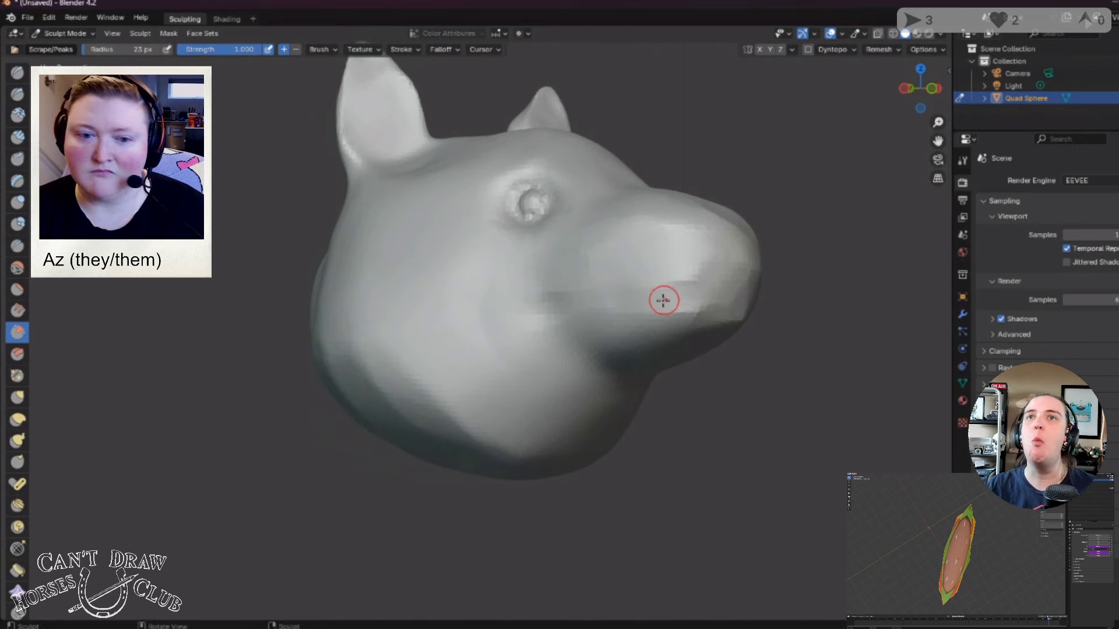
Step: Continue scraping the mouth line across the front of the snout and shape the lower lip back to the mouth corner
middle_drag(646, 305, 476, 302)
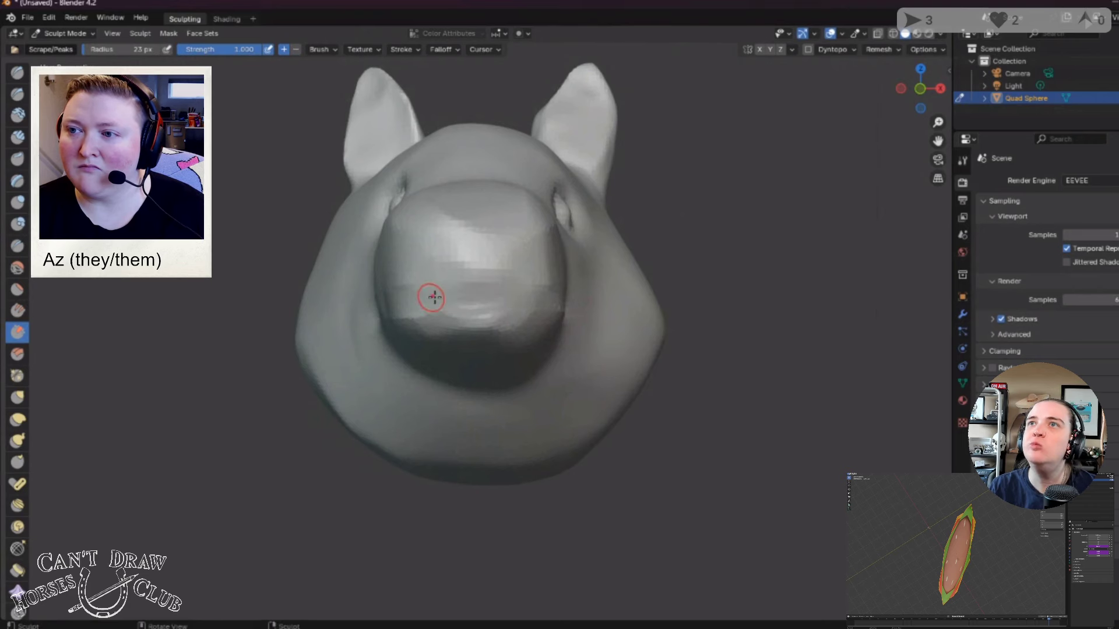
middle_drag(466, 313, 442, 302)
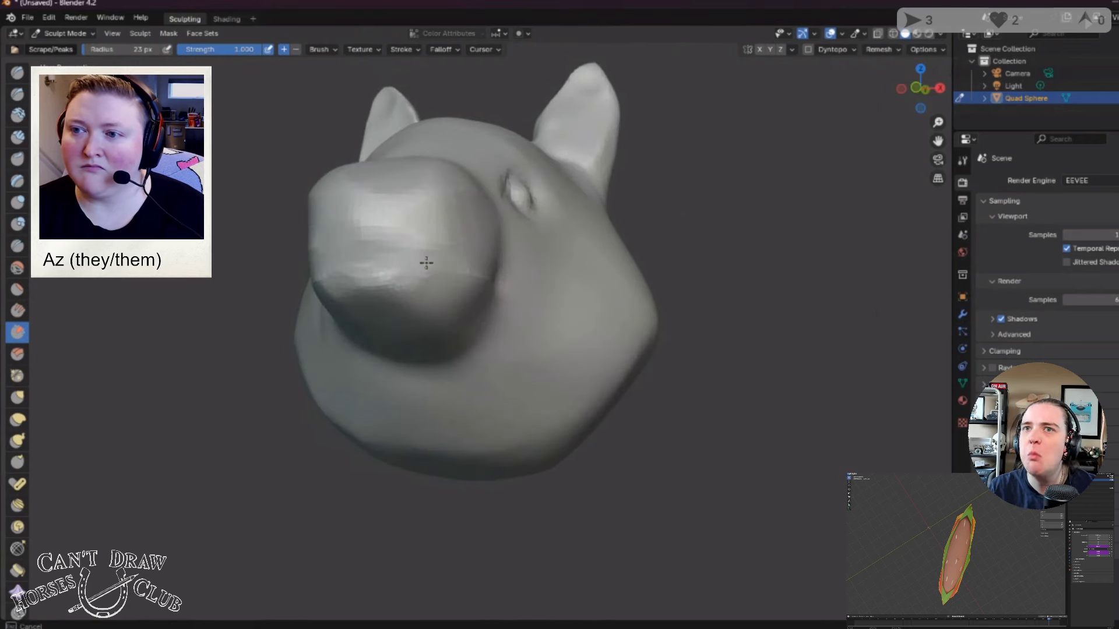
middle_drag(416, 262, 599, 284)
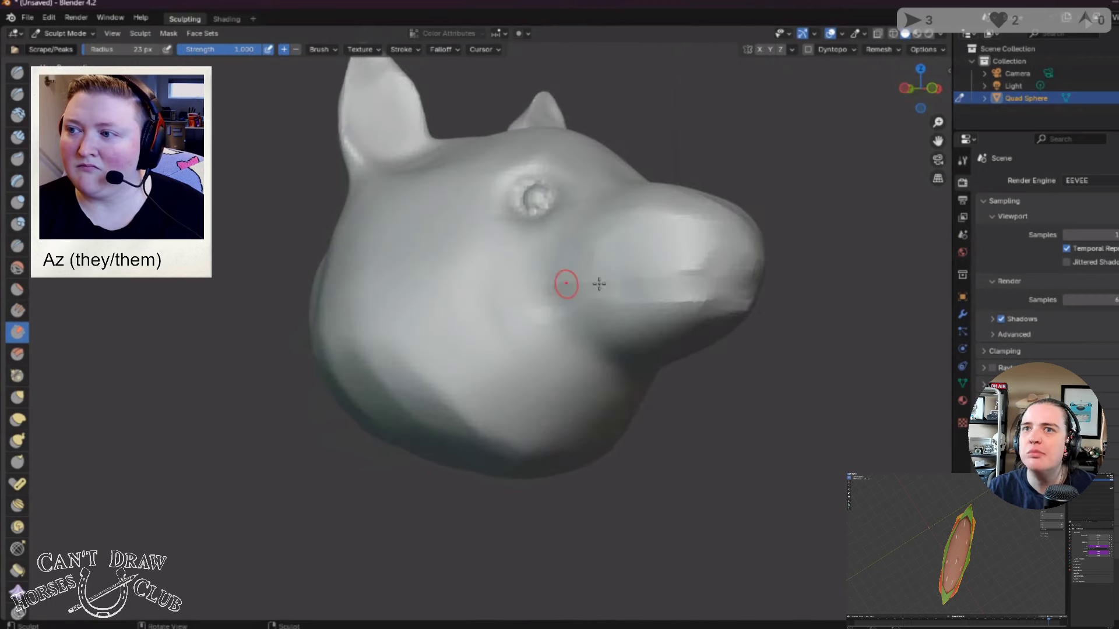
mouse_move(739, 289)
middle_down()
mouse_move(685, 323)
mouse_move(679, 313)
middle_up()
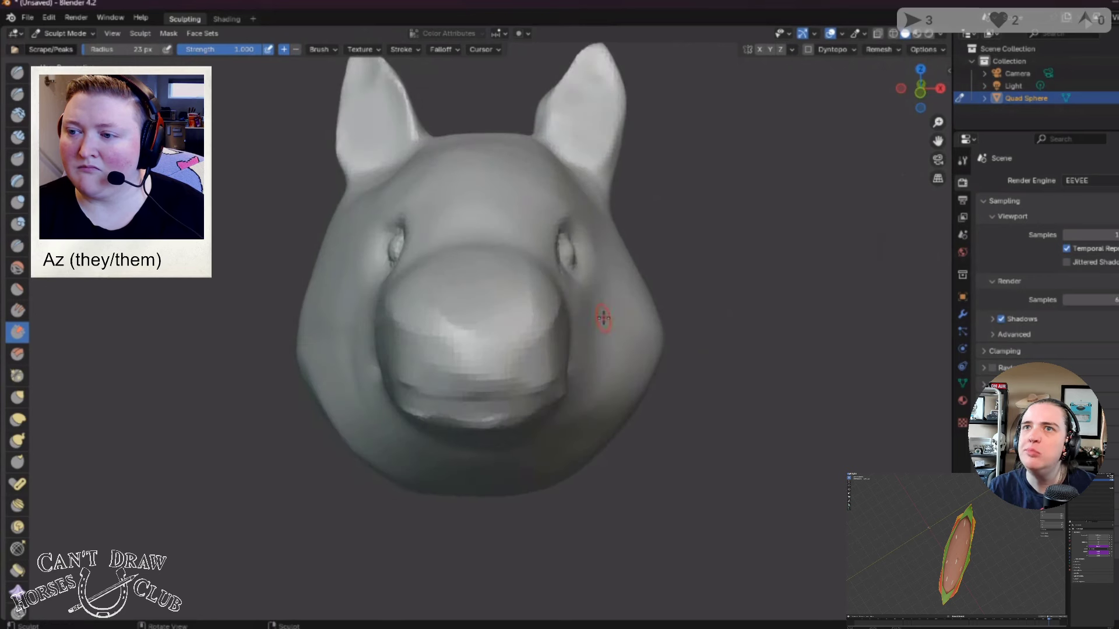
middle_drag(604, 318, 548, 310)
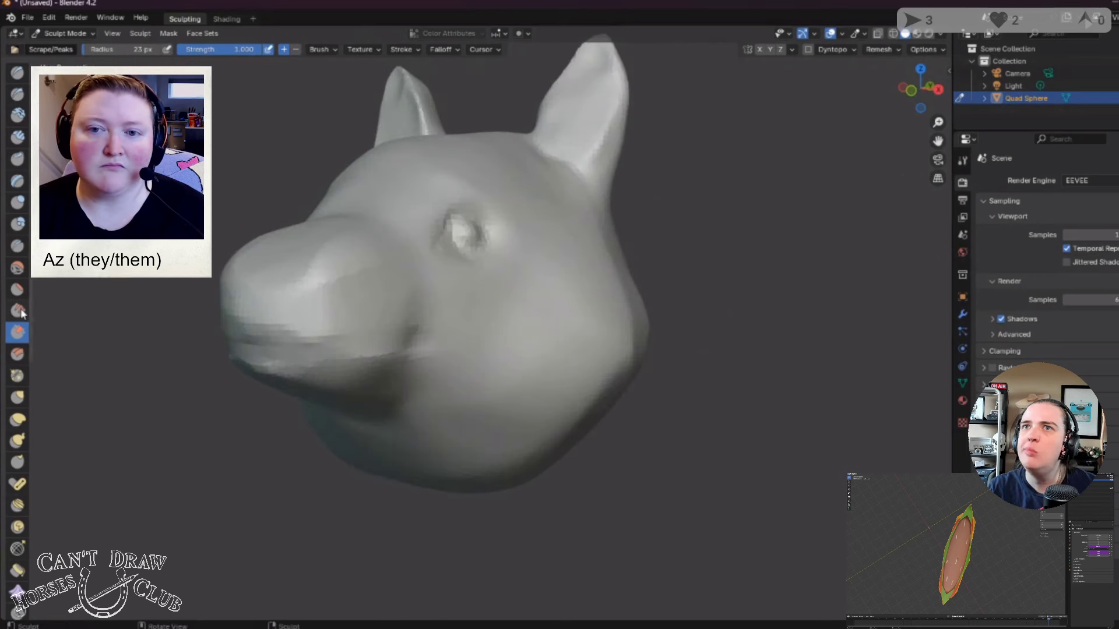
scroll(466, 354, up, 2)
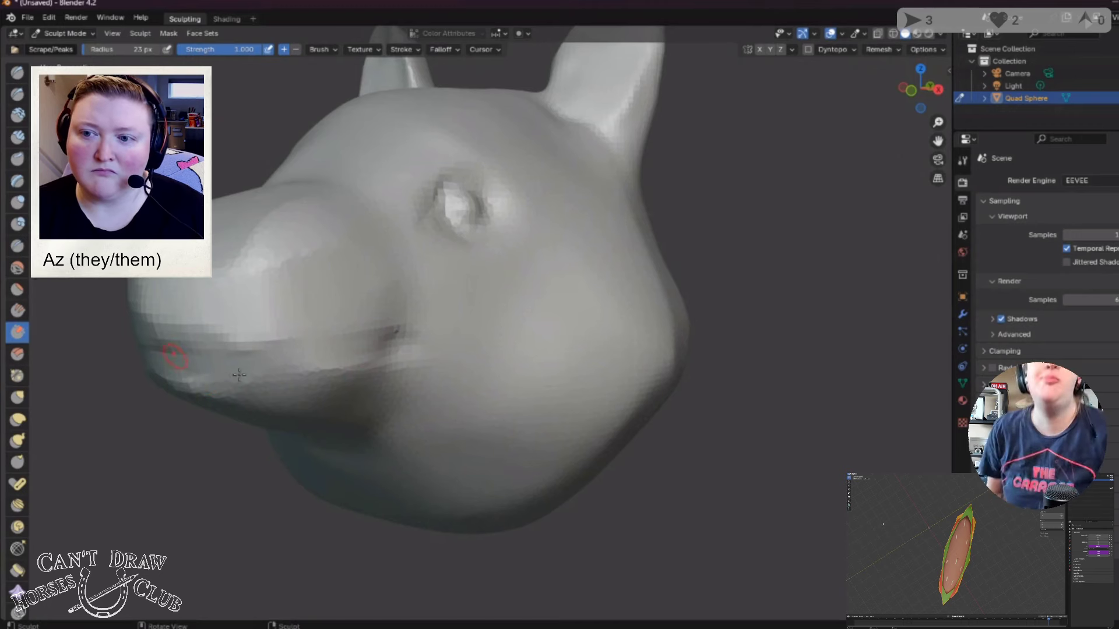
middle_drag(239, 374, 344, 392)
scroll(345, 389, down, 2)
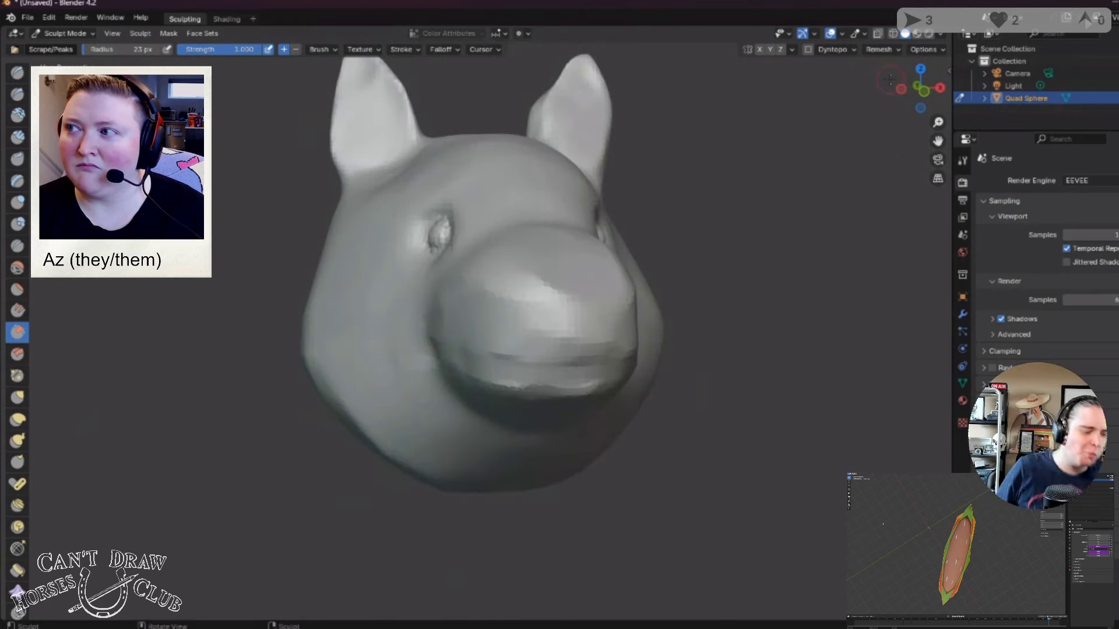
Step: Smooth the scraped snout, lips and lower jaw with the Smooth brush at a 96 px radius
click(889, 50)
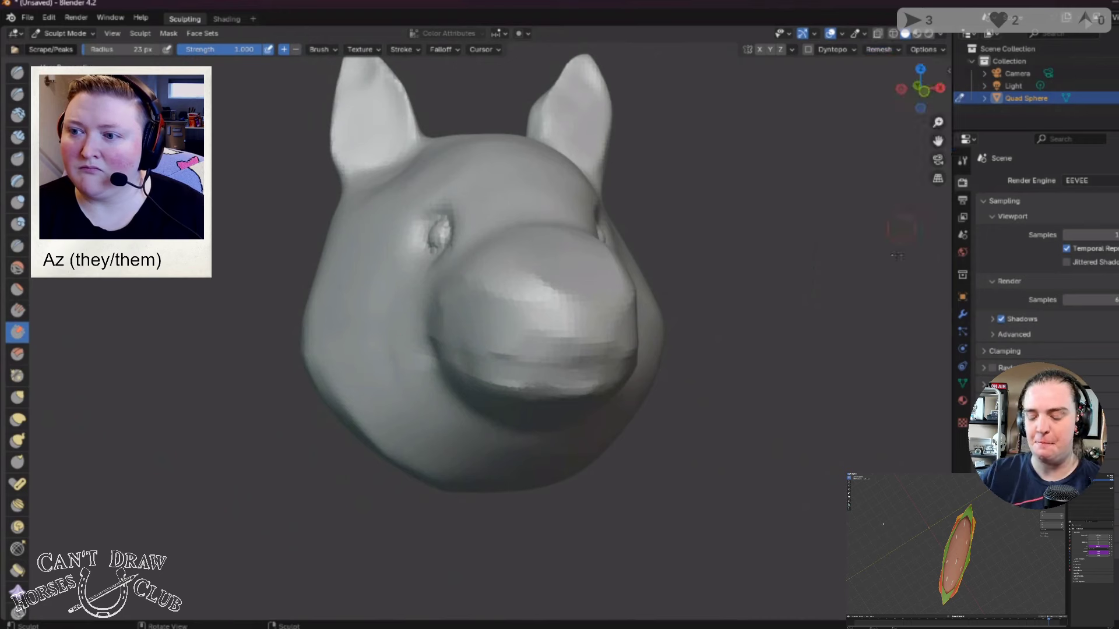
click(17, 268)
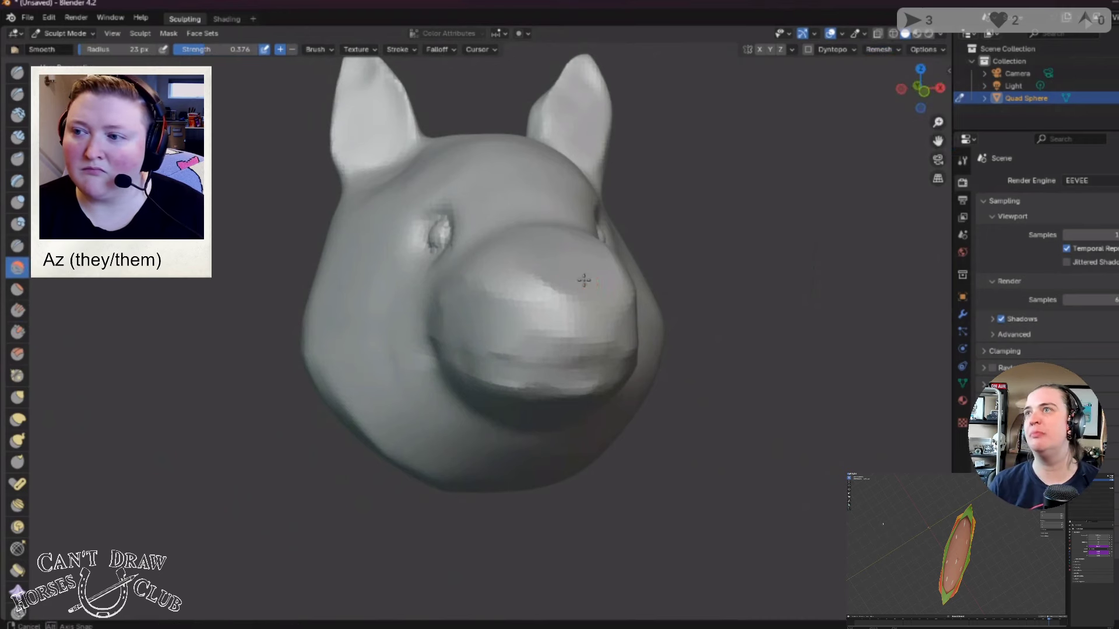
middle_drag(584, 281, 543, 345)
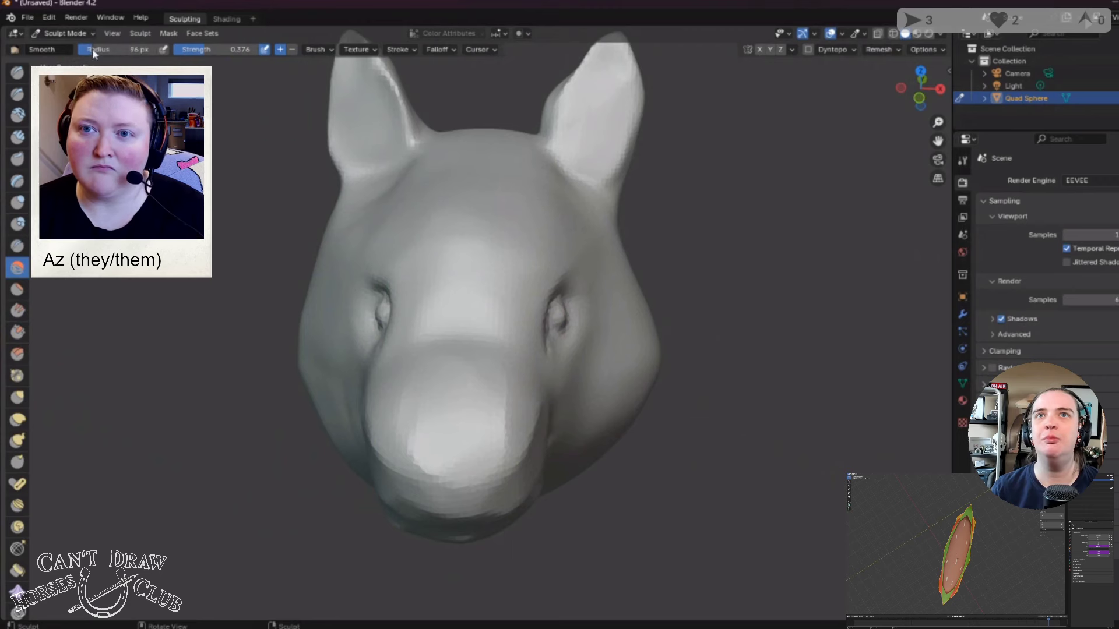
mouse_move(466, 367)
middle_down()
mouse_move(473, 349)
mouse_move(394, 340)
mouse_move(734, 282)
middle_up()
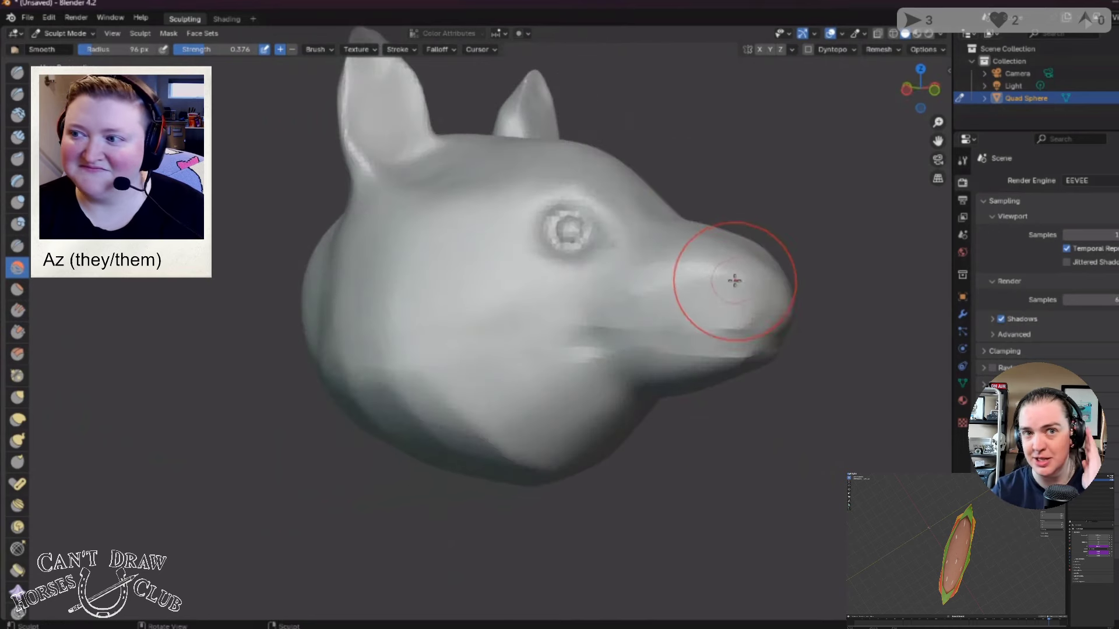
mouse_move(712, 349)
middle_down()
mouse_move(588, 327)
mouse_move(493, 198)
middle_up()
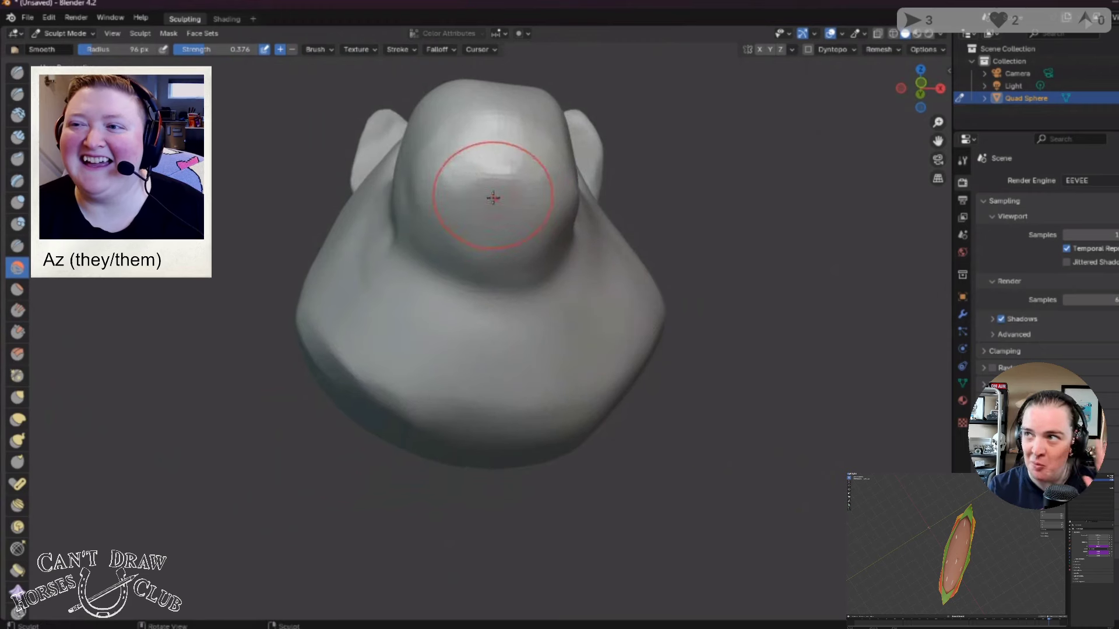
middle_drag(533, 251, 479, 260)
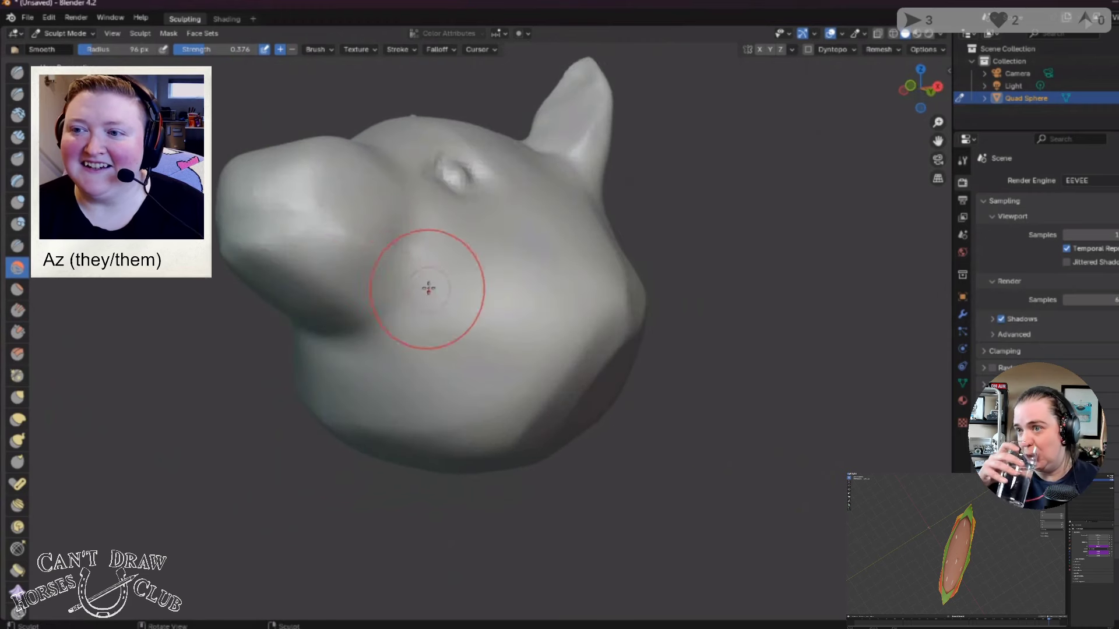
middle_drag(427, 287, 447, 302)
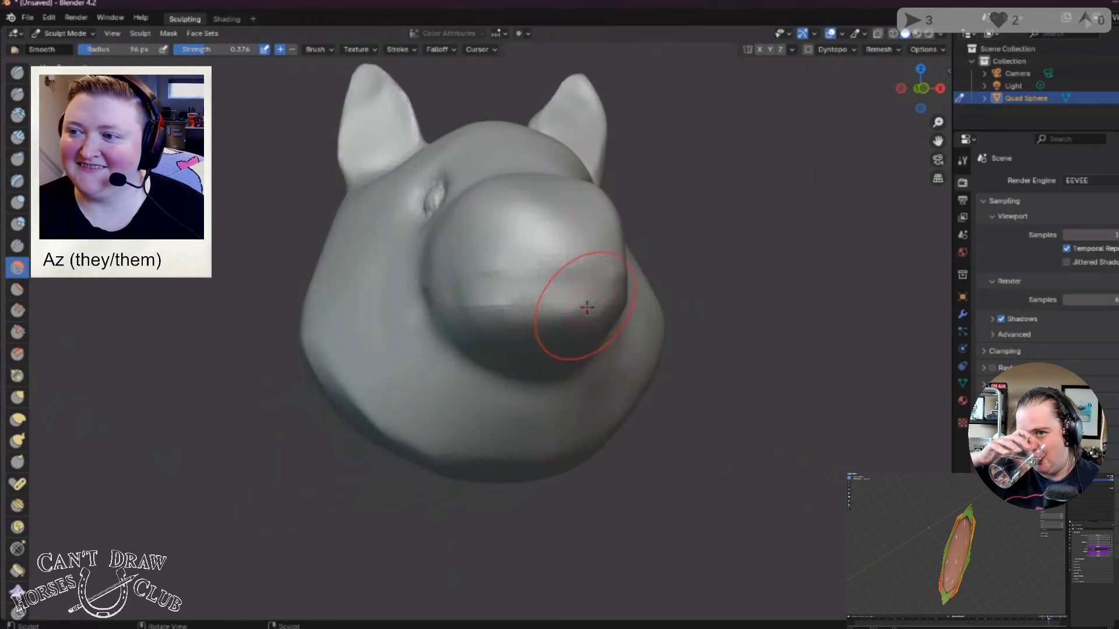
middle_drag(587, 308, 409, 344)
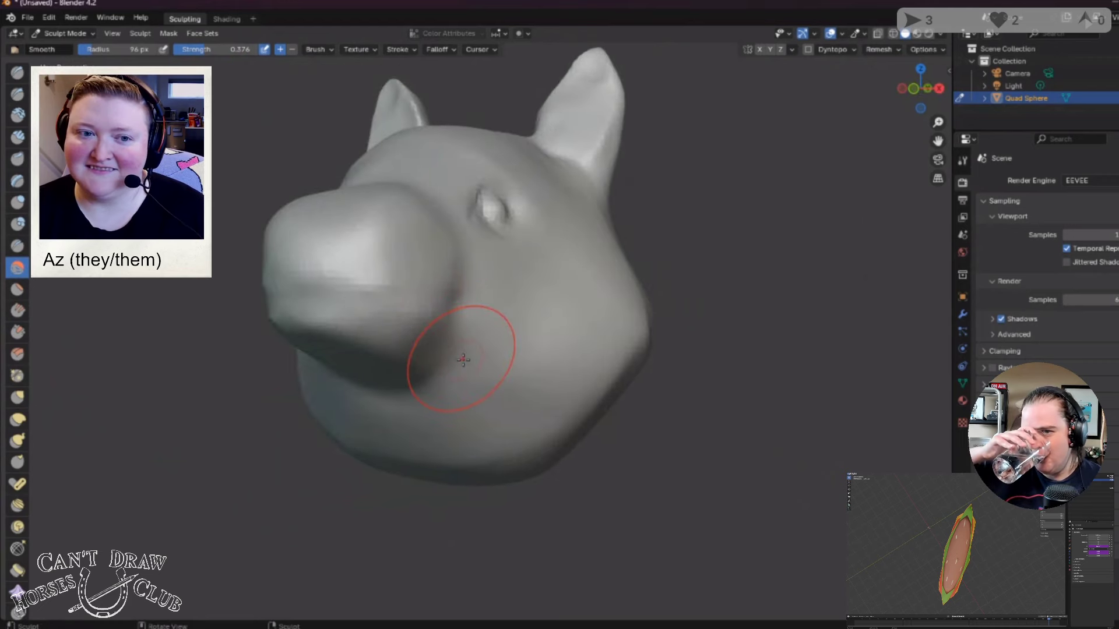
middle_drag(356, 449, 58, 309)
Step: Carve the mouth line along the side and across the front of the snout with the Crease brush at a 53 px radius
click(17, 248)
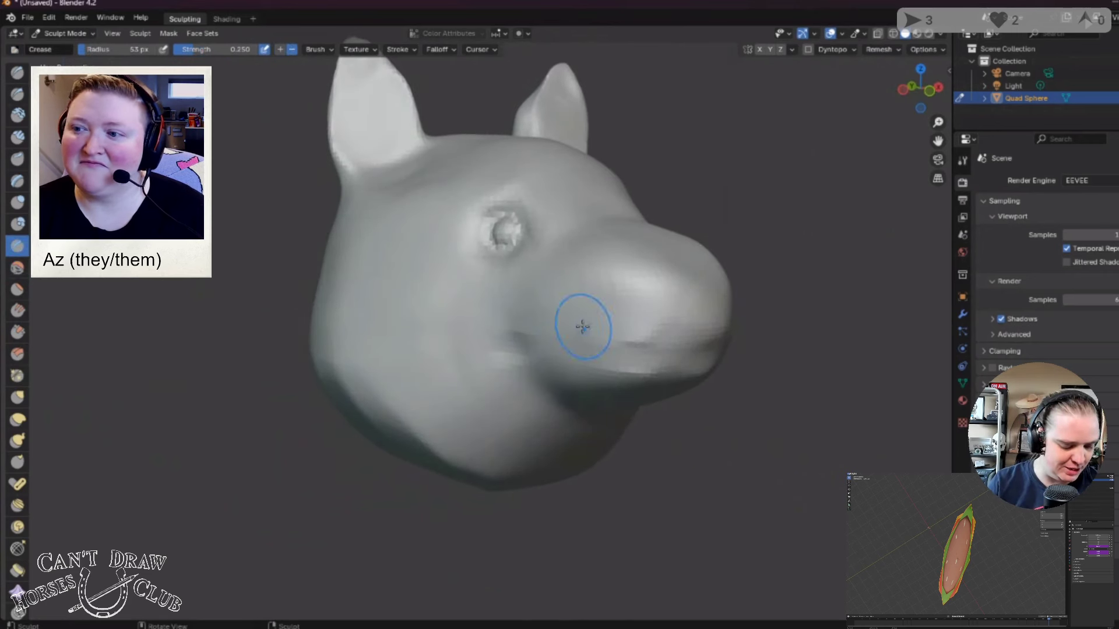
drag(576, 360, 697, 349)
middle_drag(696, 350, 631, 349)
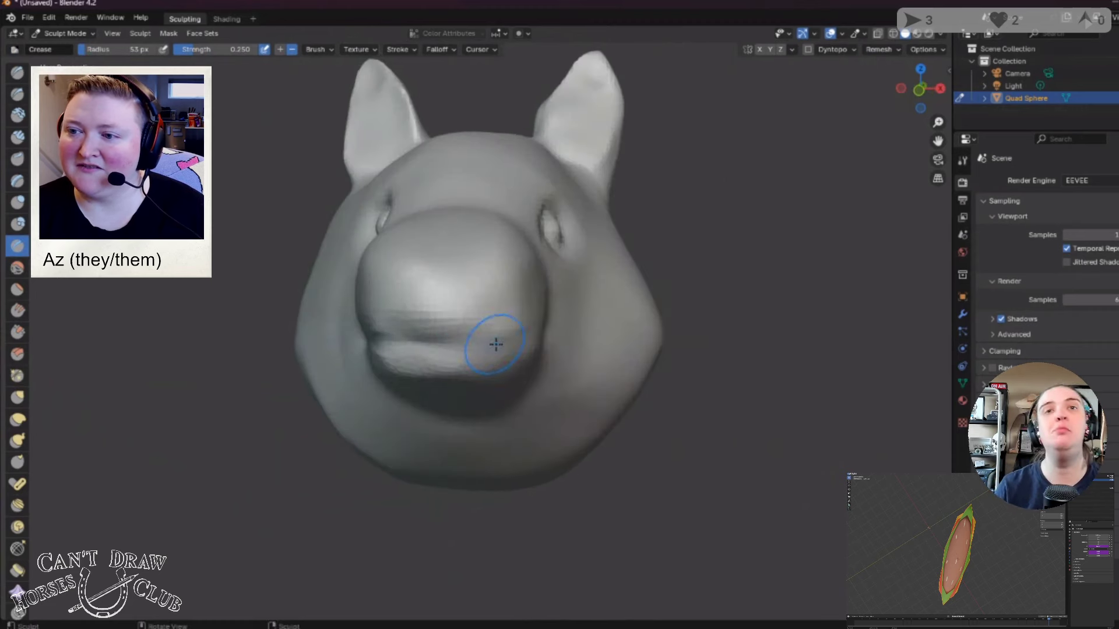
Step: Deepen the mouth line from the front of the snout back to the mouth corner with the Crease brush at 53 px
middle_drag(496, 345, 442, 349)
drag(225, 358, 369, 348)
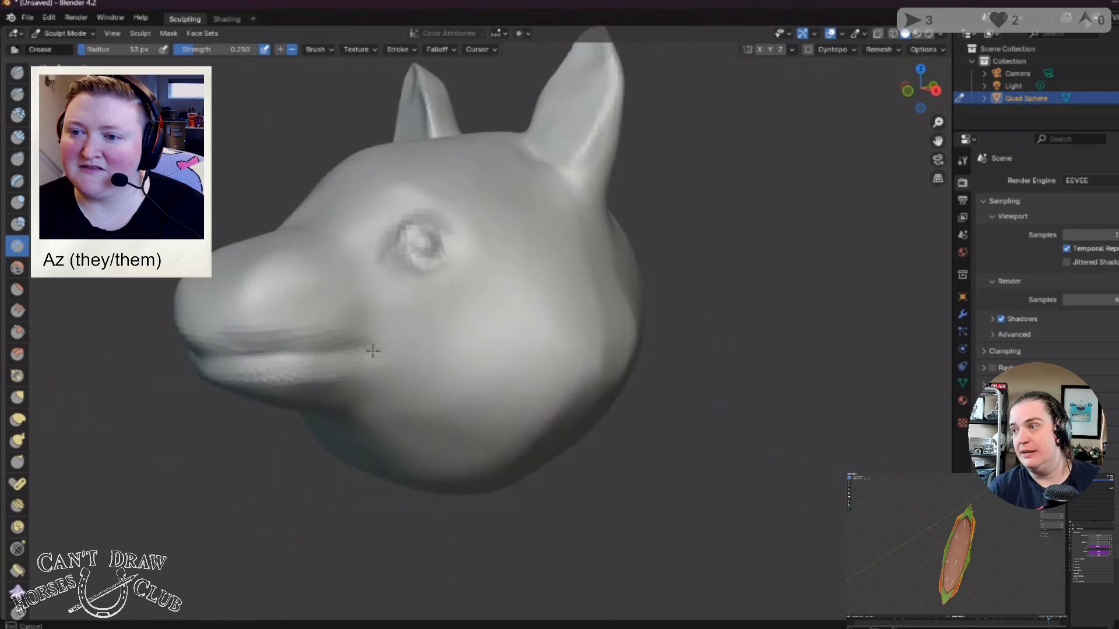
mouse_move(370, 347)
middle_down()
mouse_move(420, 350)
mouse_move(387, 350)
mouse_move(399, 353)
middle_up()
drag(361, 330, 381, 333)
drag(375, 334, 210, 343)
mouse_move(212, 339)
middle_down()
mouse_move(317, 332)
mouse_move(286, 333)
middle_up()
Step: Crease the mouth line along the opposite side of the snout and around its front beneath the upper lip
drag(653, 334, 512, 325)
middle_drag(512, 325, 627, 344)
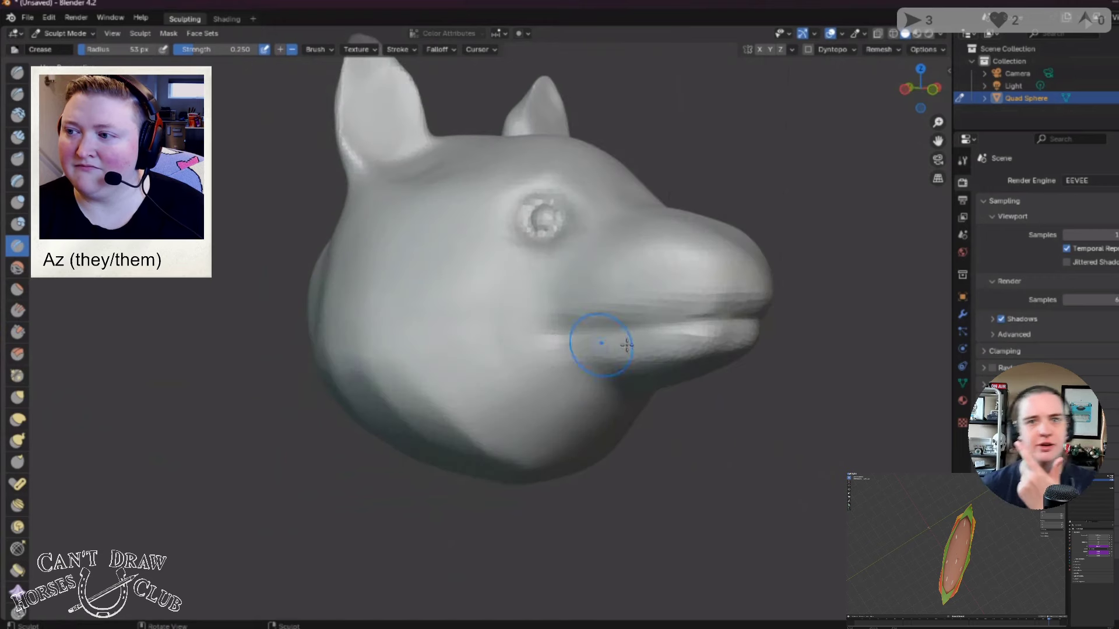
drag(712, 318, 550, 342)
middle_drag(550, 342, 513, 352)
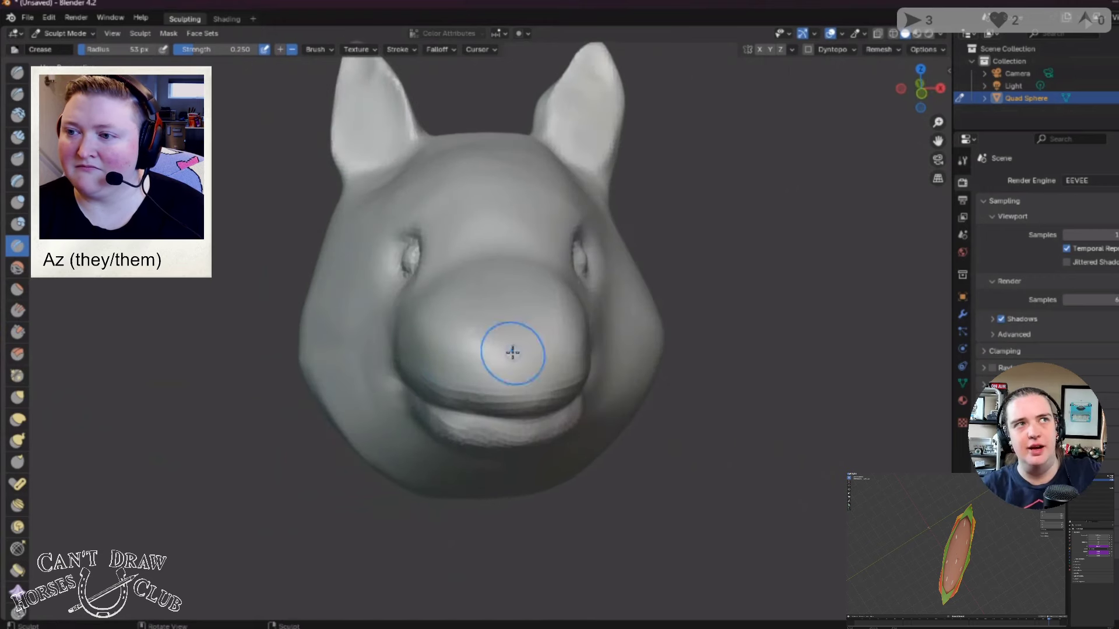
middle_drag(532, 394, 520, 358)
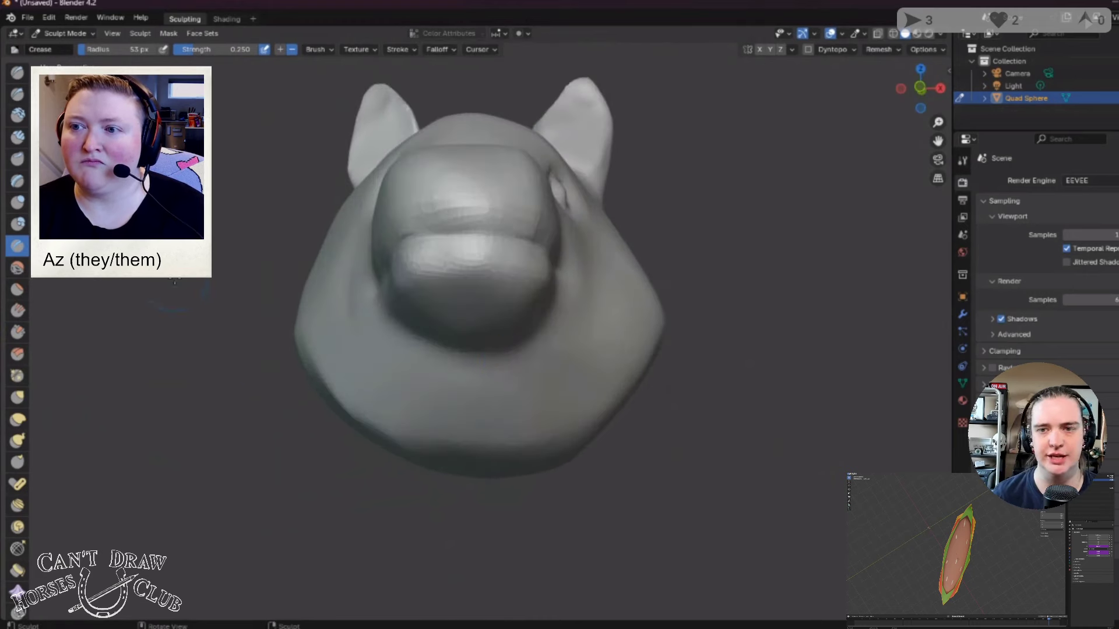
Step: Puff out the lower lip along the front of the mouth with the Inflate/Deflate brush at a 53 px radius
click(18, 202)
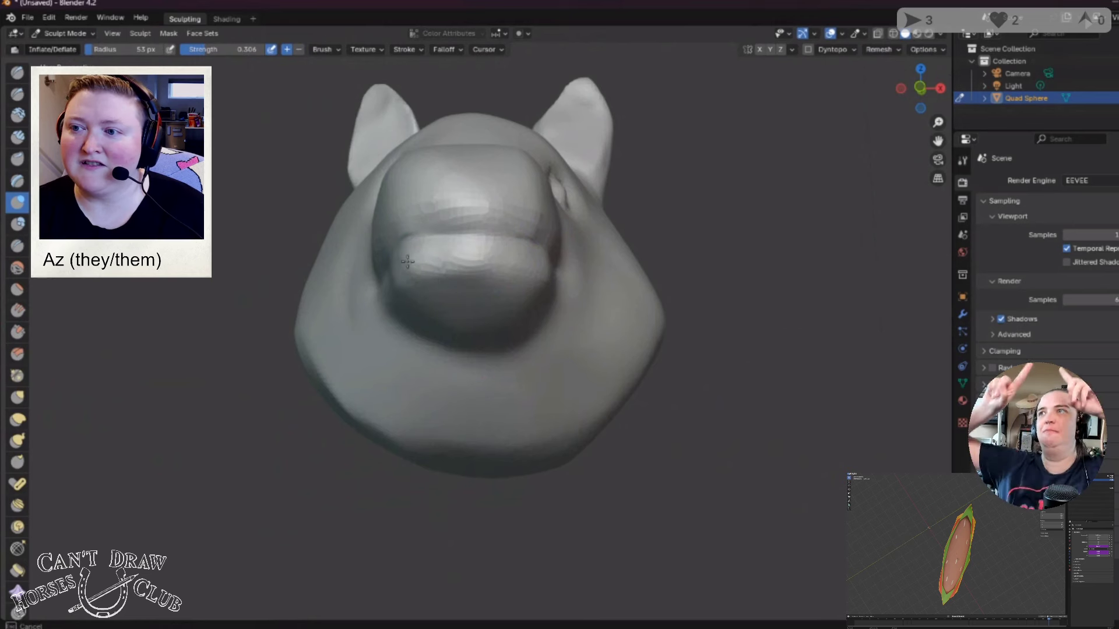
mouse_move(407, 262)
middle_down()
mouse_move(466, 184)
mouse_move(489, 235)
middle_up()
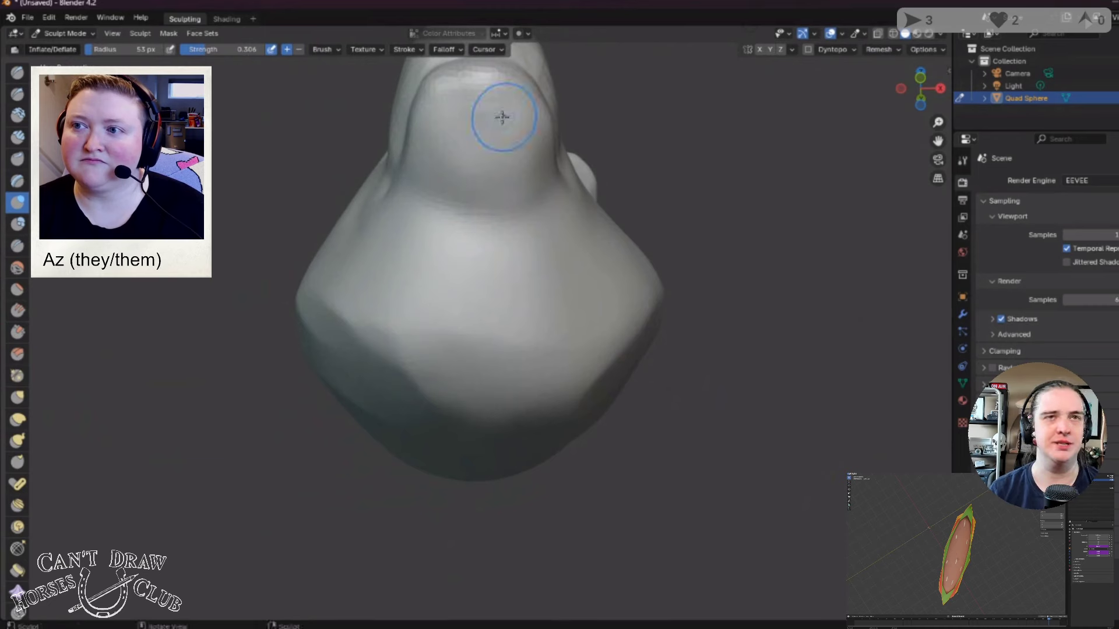
mouse_move(500, 117)
middle_down()
mouse_move(491, 172)
mouse_move(522, 227)
mouse_move(509, 295)
middle_up()
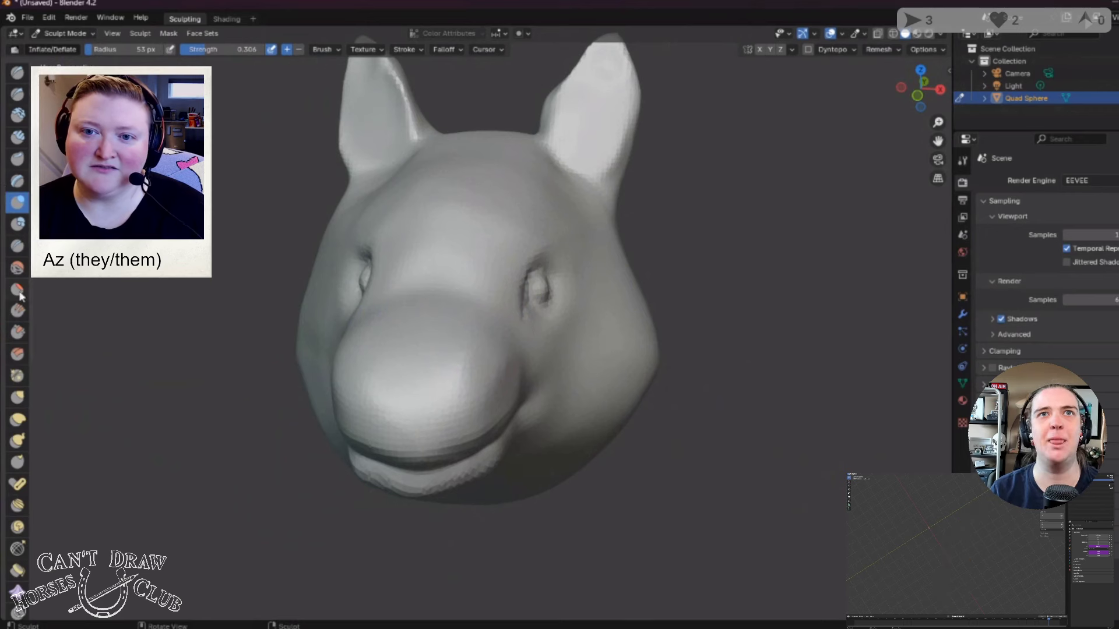
Step: Flatten the top and sides of the snout with the Flatten/Contrast brush at a 103 px radius
click(18, 289)
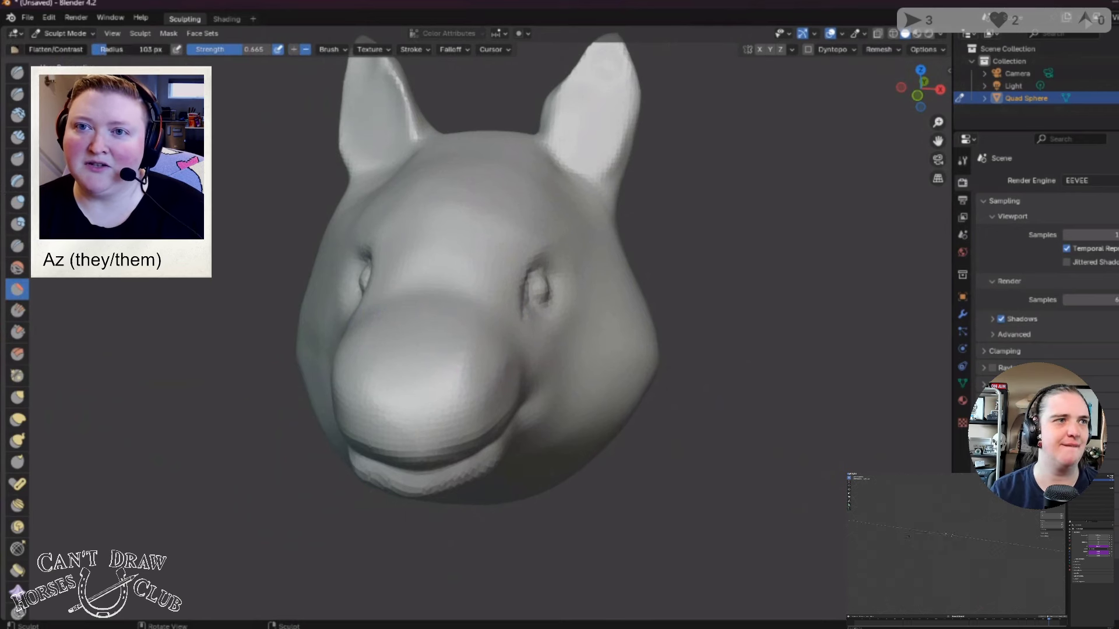
drag(468, 335, 453, 380)
mouse_move(452, 380)
middle_down()
mouse_move(474, 325)
mouse_move(487, 345)
mouse_move(539, 338)
middle_up()
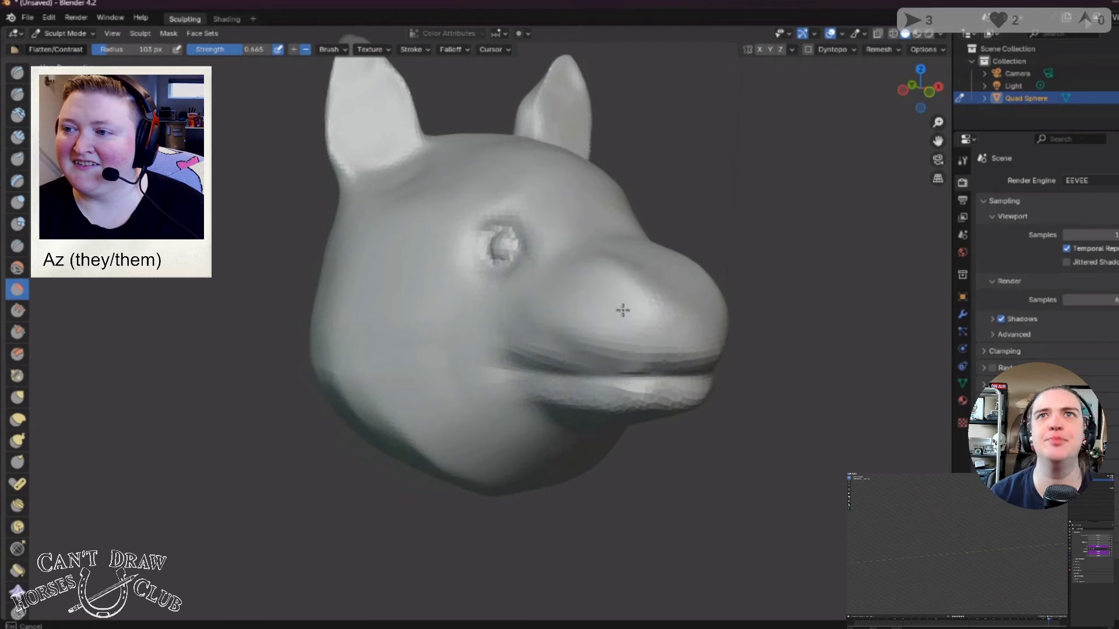
middle_drag(605, 309, 384, 315)
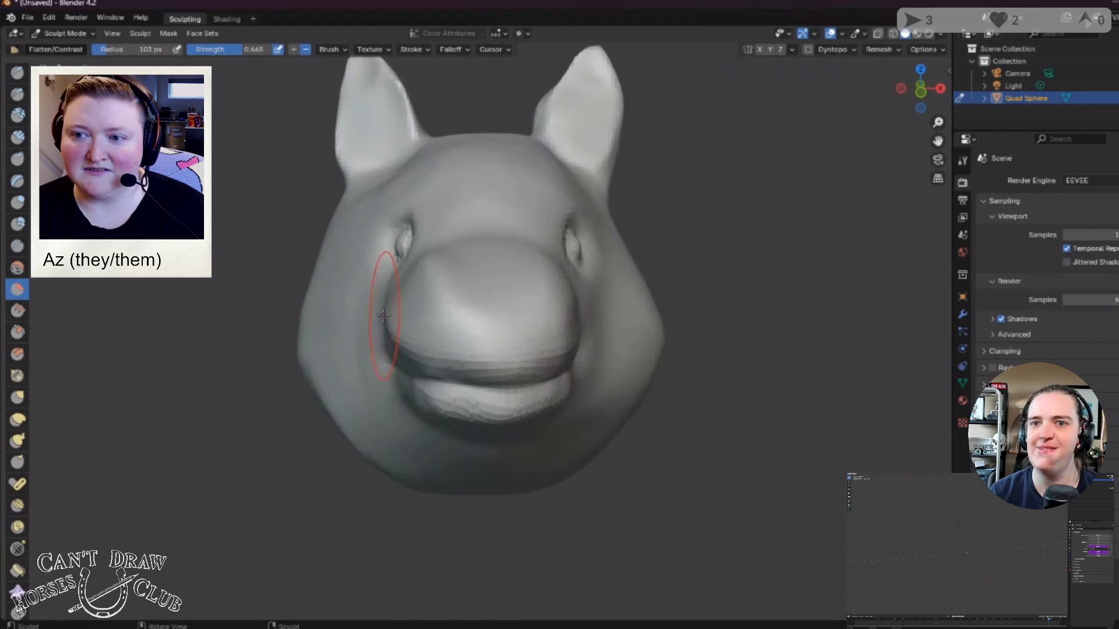
Step: Smooth the snout, lips and underside of the jaw with the Smooth brush at a 57 px radius
click(17, 269)
mouse_move(420, 288)
middle_down()
mouse_move(443, 309)
mouse_move(415, 312)
middle_up()
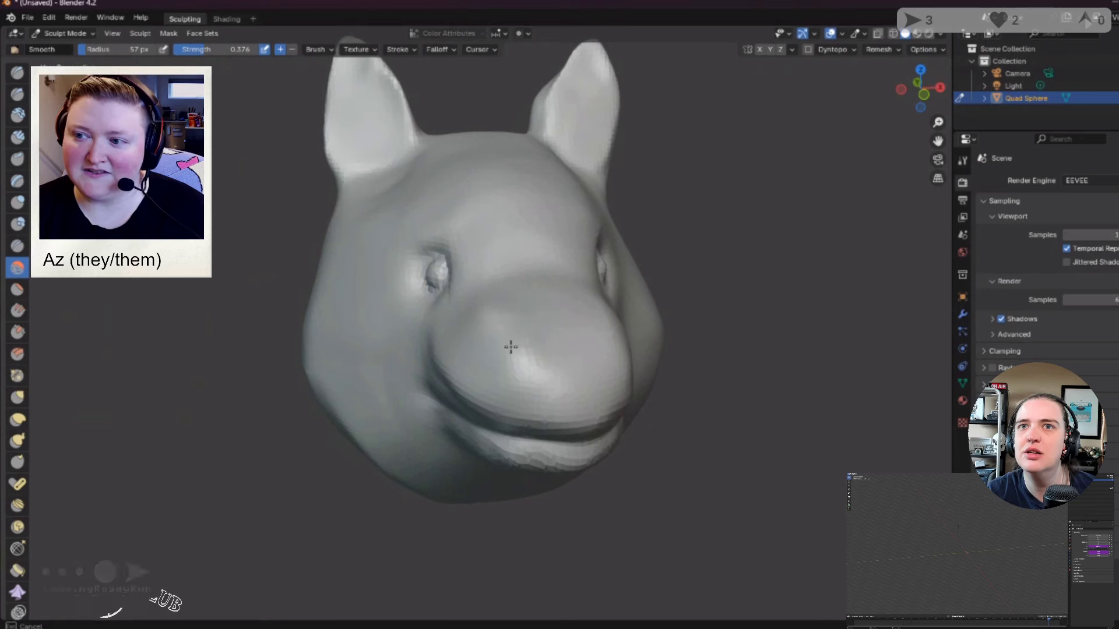
middle_drag(552, 387, 605, 325)
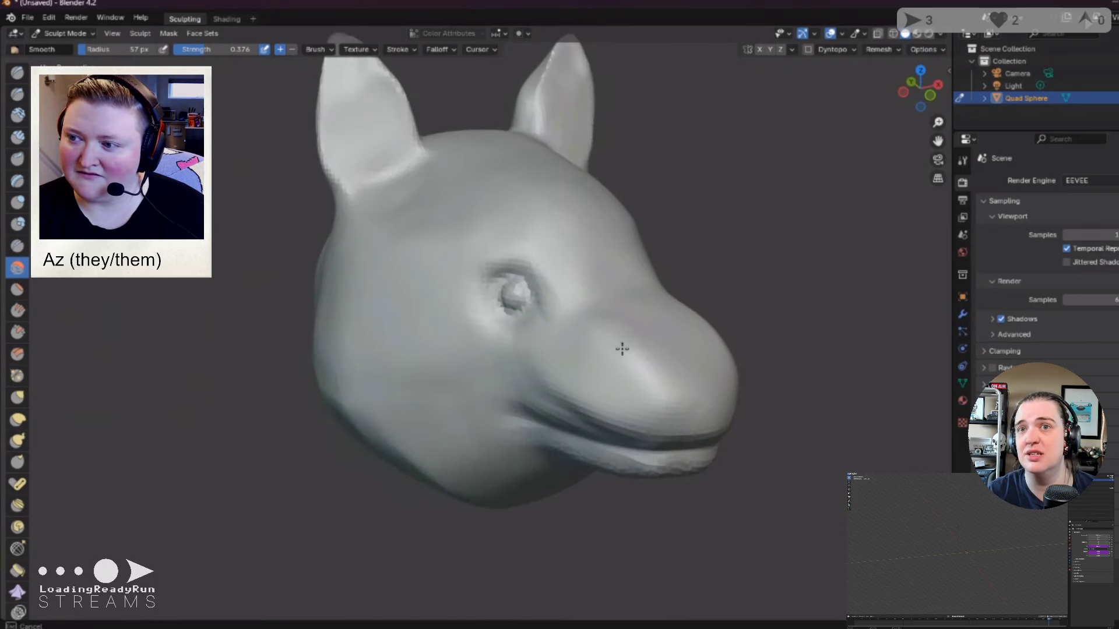
mouse_move(632, 392)
middle_down()
mouse_move(647, 385)
mouse_move(603, 376)
mouse_move(619, 355)
middle_up()
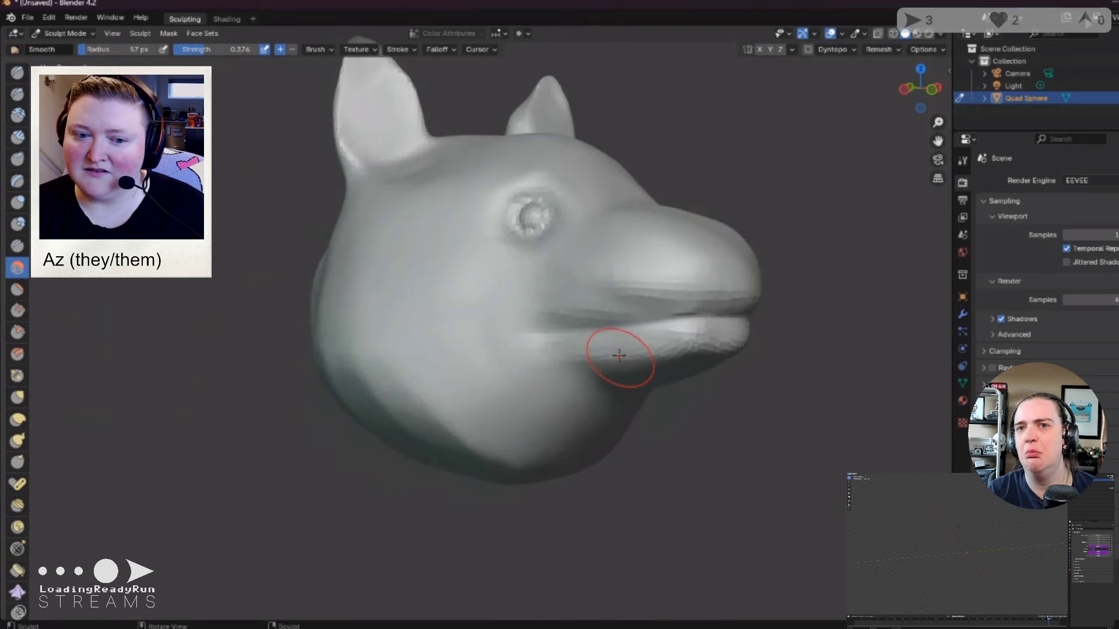
middle_drag(619, 289, 317, 330)
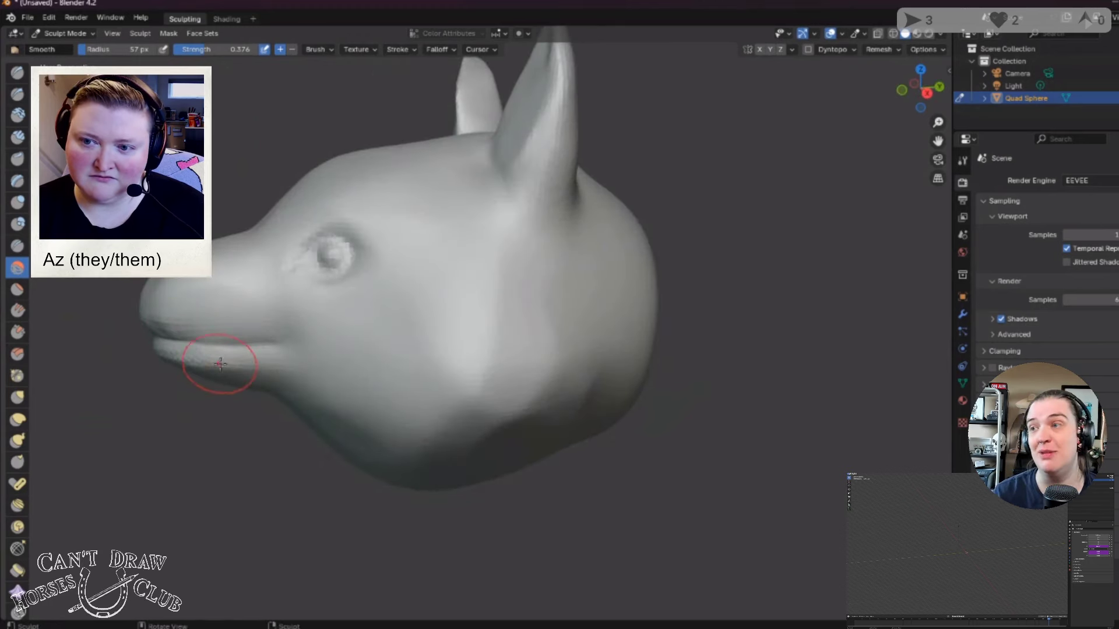
middle_drag(348, 390, 468, 385)
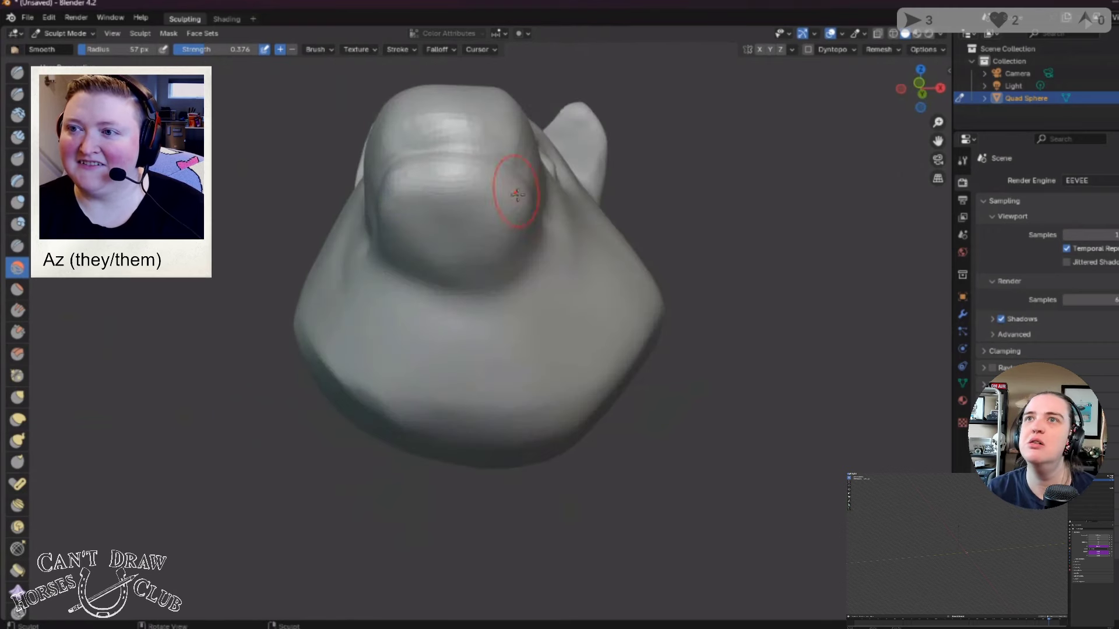
mouse_move(511, 188)
middle_down()
mouse_move(533, 217)
mouse_move(510, 217)
mouse_move(524, 299)
mouse_move(565, 382)
mouse_move(610, 383)
mouse_move(554, 382)
mouse_move(551, 403)
middle_up()
mouse_move(453, 416)
middle_down()
mouse_move(478, 413)
mouse_move(387, 417)
mouse_move(385, 429)
middle_up()
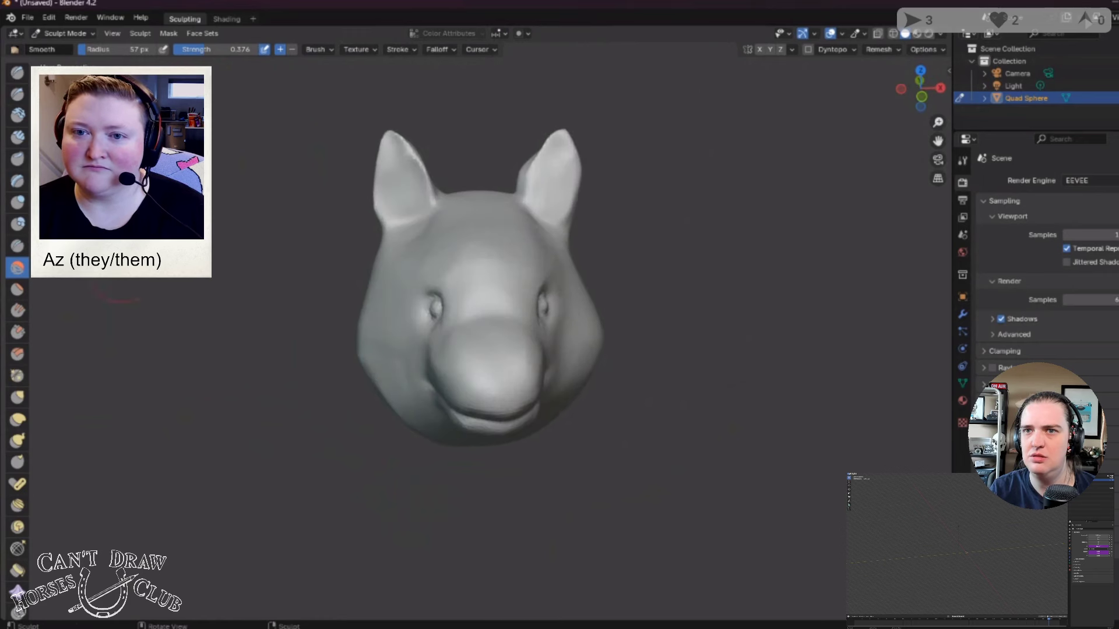
Step: Raise a horizontal ridge across the front of the snout with the Inflate/Deflate brush at a 57 px radius
click(17, 201)
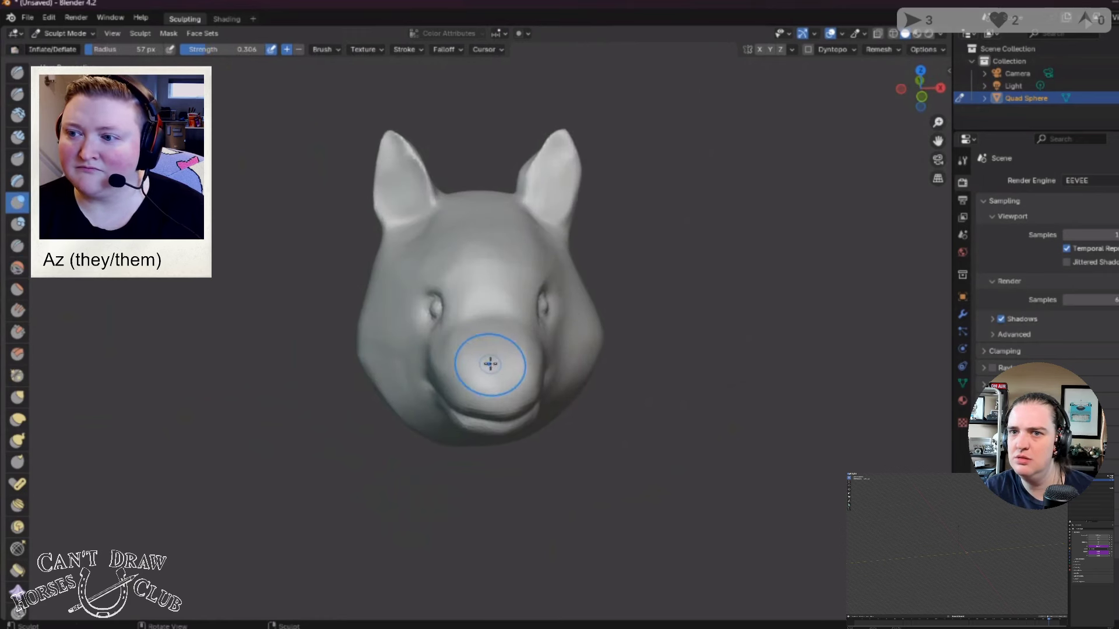
scroll(500, 370, up, 3)
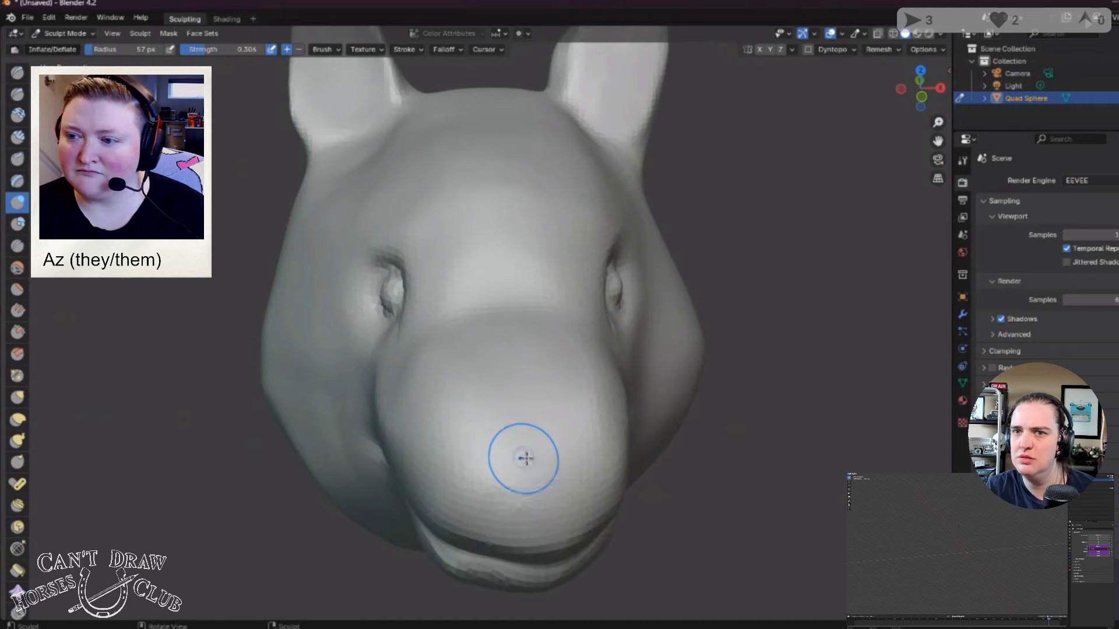
middle_drag(524, 458, 462, 517)
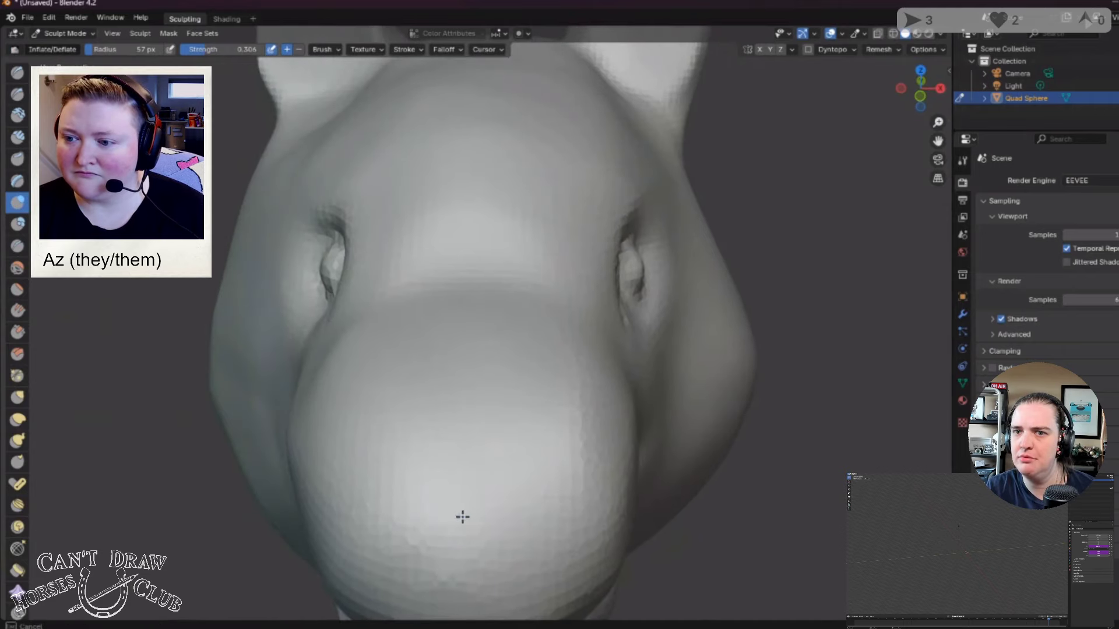
drag(475, 535, 373, 542)
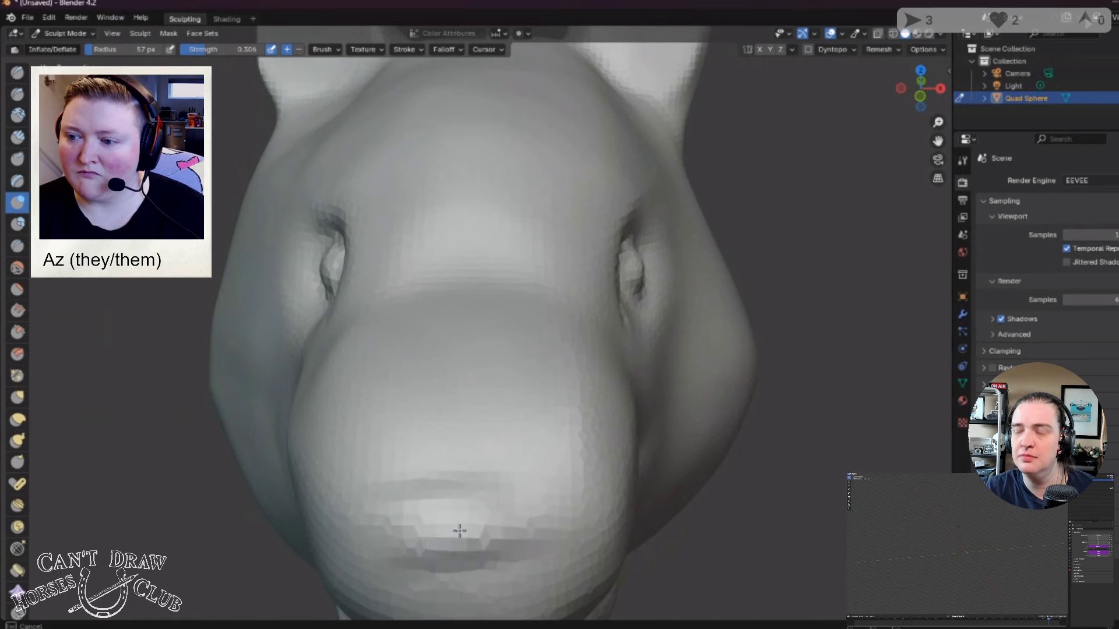
mouse_move(459, 531)
middle_down()
mouse_move(499, 374)
mouse_move(474, 383)
middle_up()
Step: Scrape a flat plane into the side of the snout with the Scrape/Peaks brush at a 115 px radius
click(18, 332)
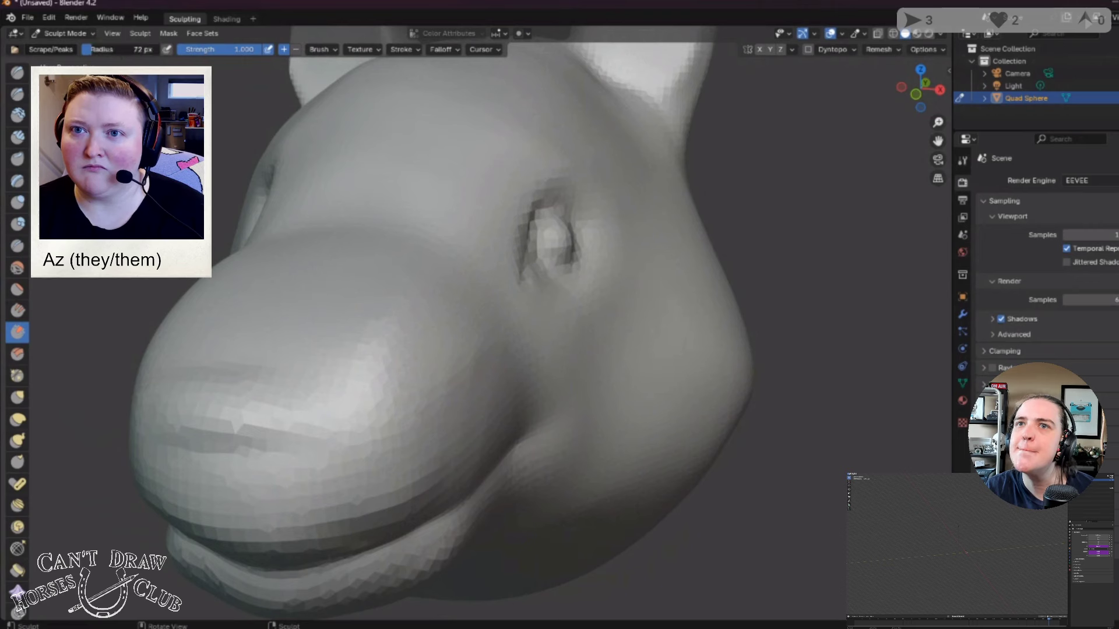
mouse_move(450, 384)
mouse_down()
mouse_move(382, 415)
mouse_move(421, 437)
mouse_up()
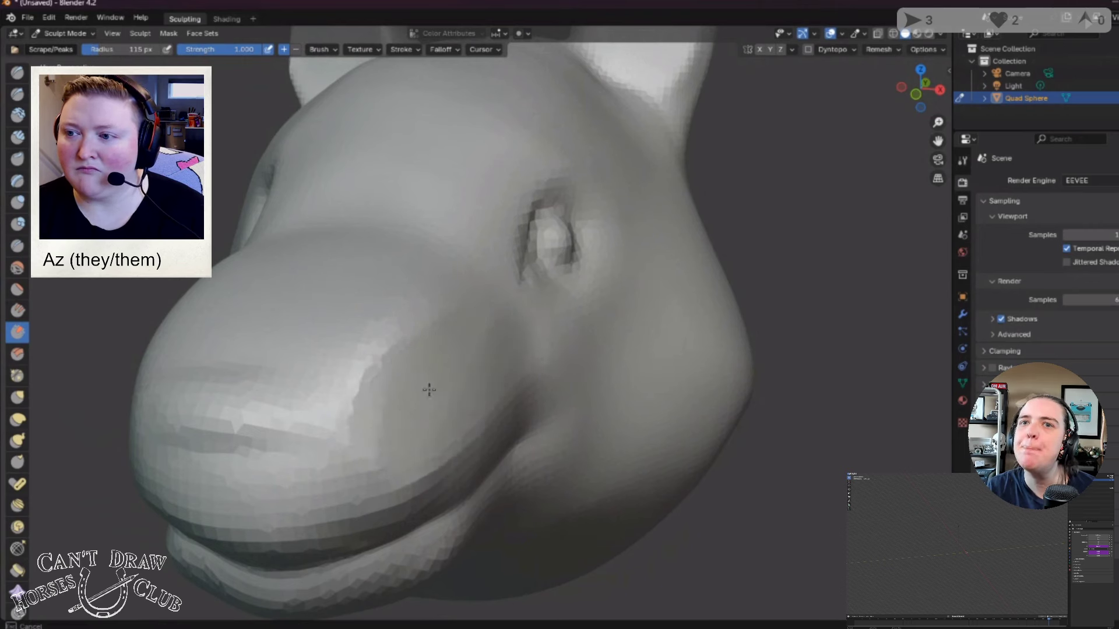
mouse_move(428, 300)
mouse_down()
mouse_move(420, 367)
mouse_move(370, 420)
mouse_up()
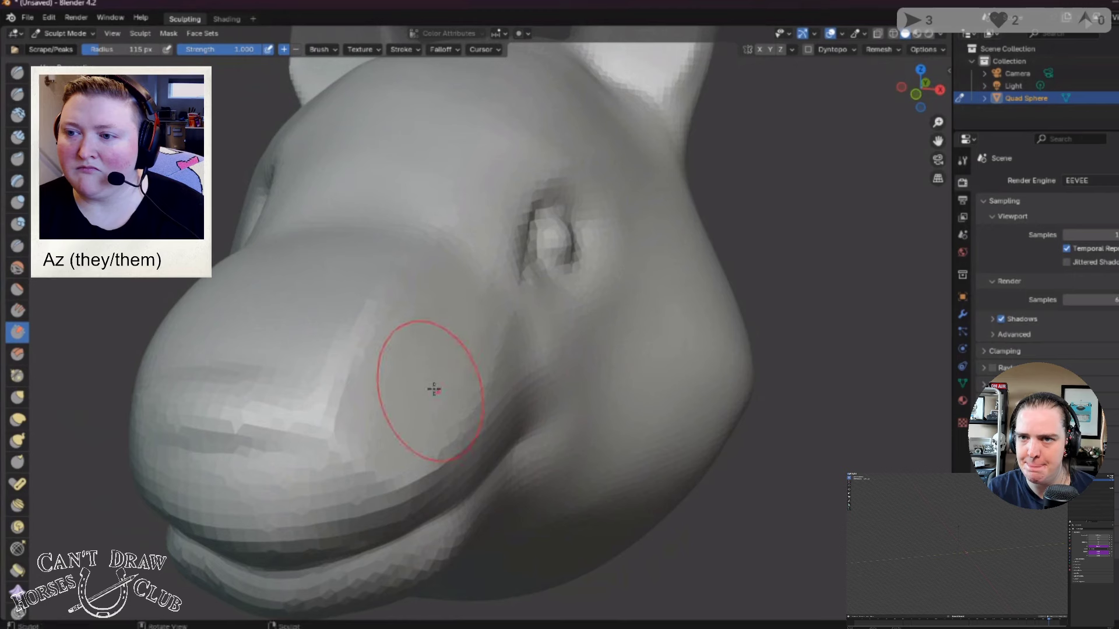
Step: Scrape a matching flat plane on the opposite side of the snout, from below the eye down to the upper lip
middle_drag(435, 389, 482, 398)
mouse_move(550, 327)
mouse_down()
mouse_move(638, 446)
mouse_move(652, 411)
mouse_up()
mouse_move(540, 374)
mouse_down()
mouse_move(597, 404)
mouse_move(614, 442)
mouse_move(592, 379)
mouse_move(556, 347)
mouse_move(527, 344)
mouse_move(692, 474)
mouse_move(665, 467)
mouse_move(554, 373)
mouse_move(624, 469)
mouse_up()
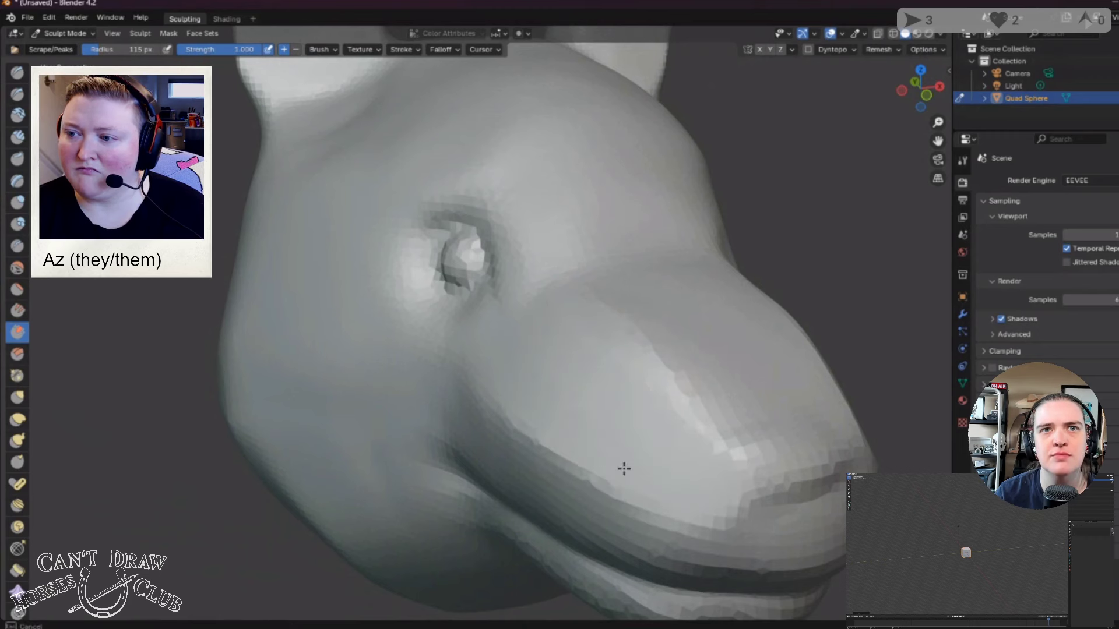
drag(538, 417, 592, 474)
middle_drag(592, 474, 607, 435)
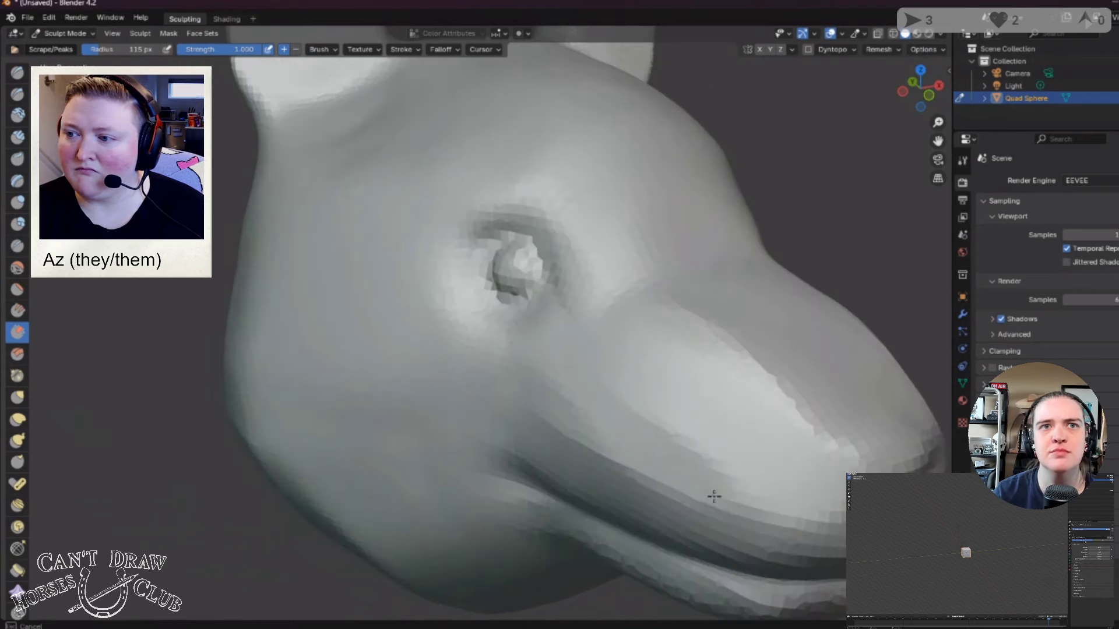
Step: Scrape the bridge of the snout into a flat top plane with defined edges along both sides
middle_drag(676, 440, 495, 512)
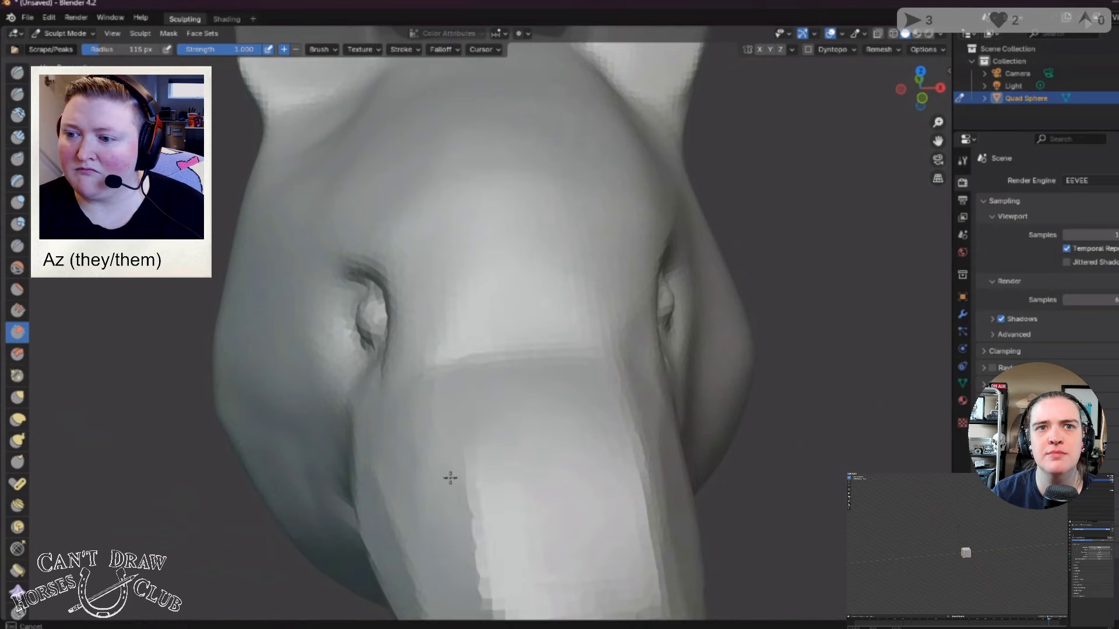
mouse_move(449, 474)
middle_down()
mouse_move(457, 524)
mouse_move(464, 494)
mouse_move(567, 420)
middle_up()
mouse_move(670, 315)
middle_down()
mouse_move(589, 327)
mouse_move(480, 319)
mouse_move(467, 362)
mouse_move(557, 384)
mouse_move(494, 352)
mouse_move(289, 360)
mouse_move(460, 348)
middle_up()
scroll(654, 370, up, 4)
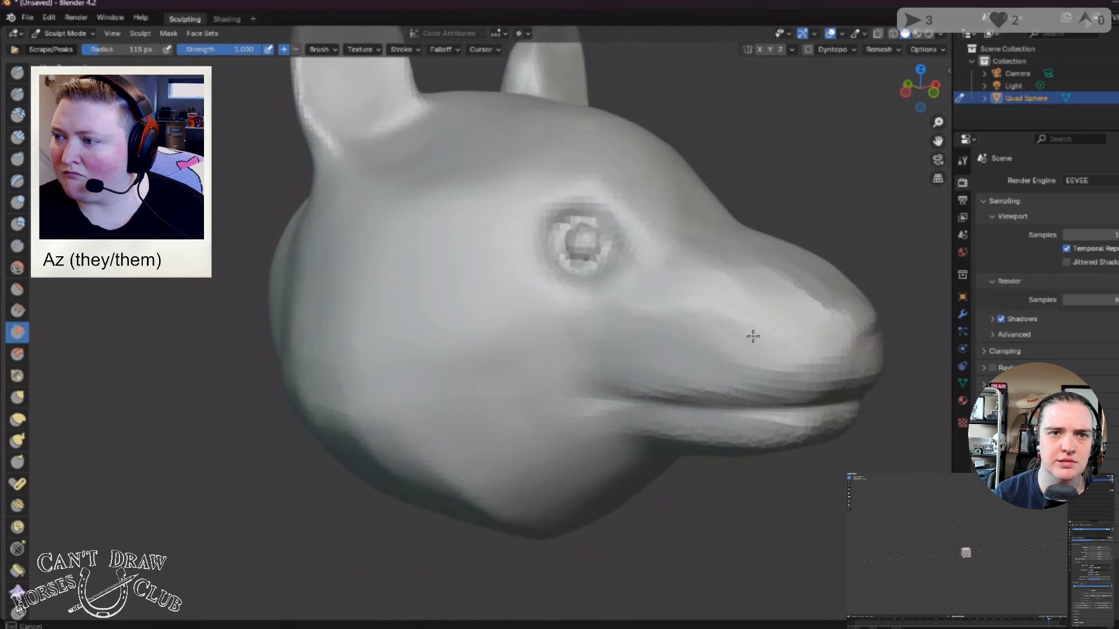
Step: Scrape the snout sides between eyes and mouth corners, and even out the bridge from the brow forward
middle_drag(722, 360, 677, 438)
drag(691, 421, 689, 420)
middle_drag(689, 421, 612, 411)
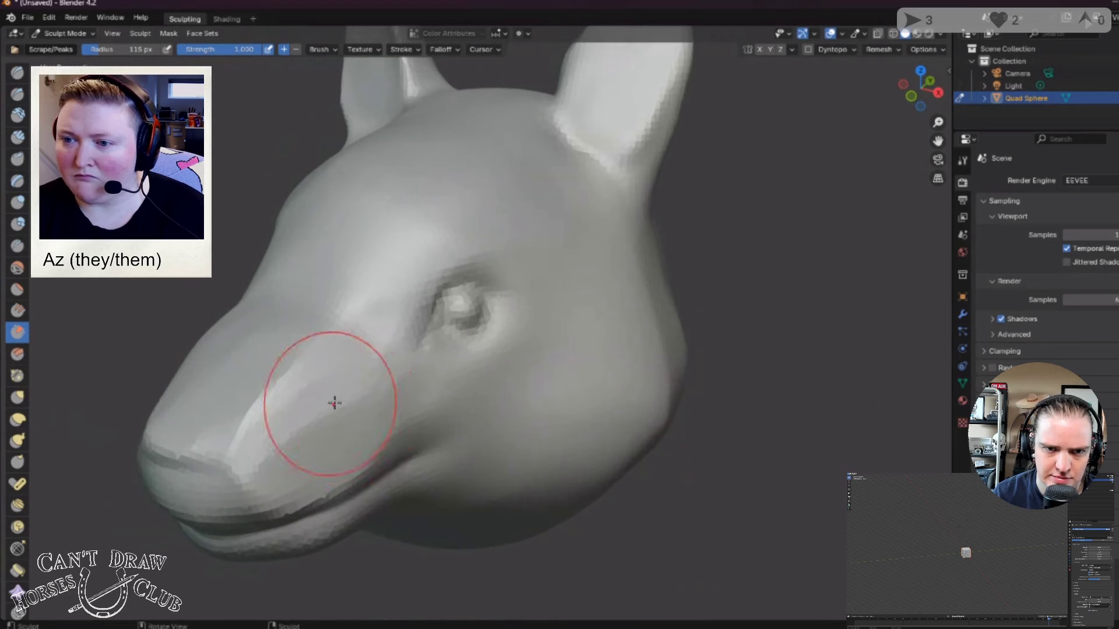
mouse_move(334, 402)
mouse_down()
mouse_move(317, 338)
mouse_move(258, 387)
mouse_up()
mouse_move(259, 387)
middle_down()
mouse_move(287, 353)
mouse_move(285, 305)
mouse_move(401, 243)
mouse_move(425, 330)
mouse_move(453, 334)
mouse_move(452, 370)
middle_up()
drag(436, 503, 410, 553)
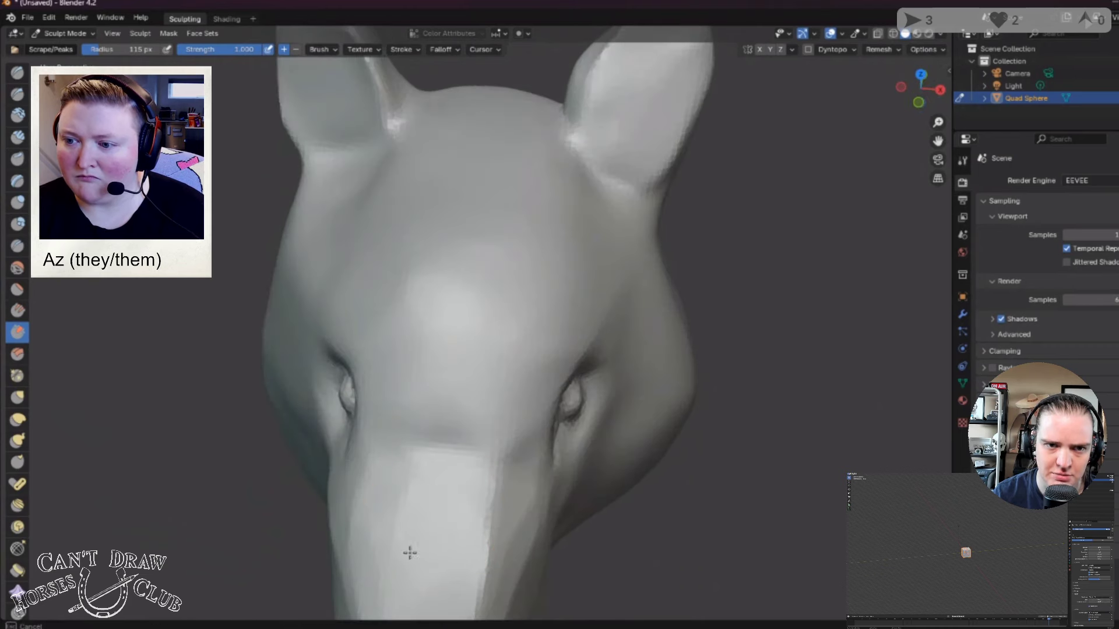
mouse_move(484, 512)
middle_down()
mouse_move(420, 517)
mouse_move(570, 474)
mouse_move(601, 507)
mouse_move(275, 450)
mouse_move(282, 352)
mouse_move(278, 370)
mouse_move(381, 371)
middle_up()
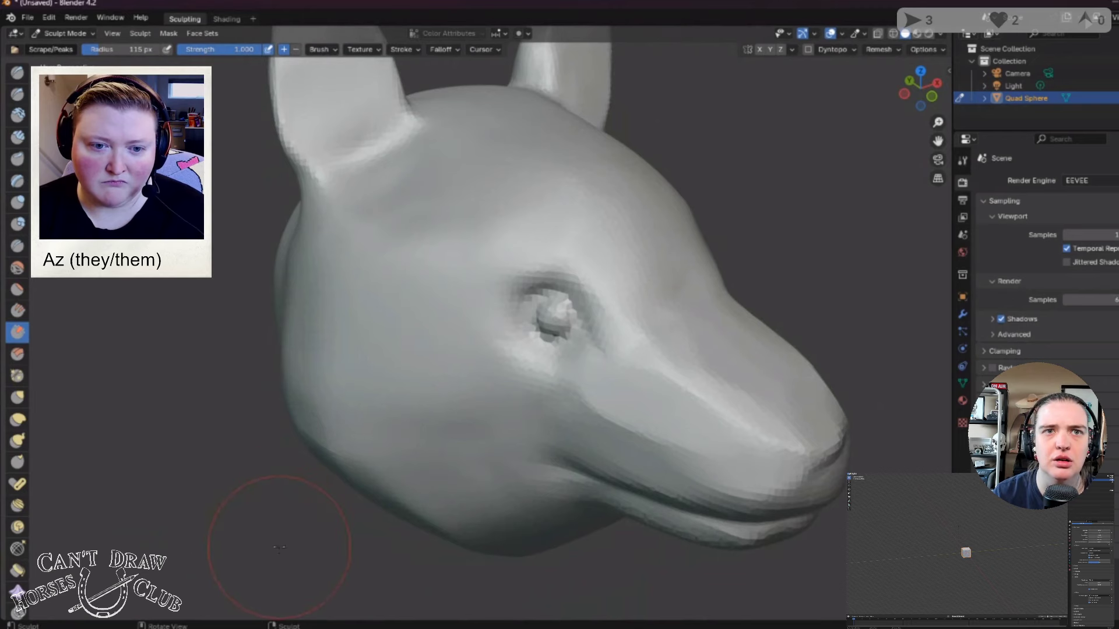
Step: Scrape the side of the snout above the mouth line flatter toward the nose tip
middle_drag(452, 435, 488, 401)
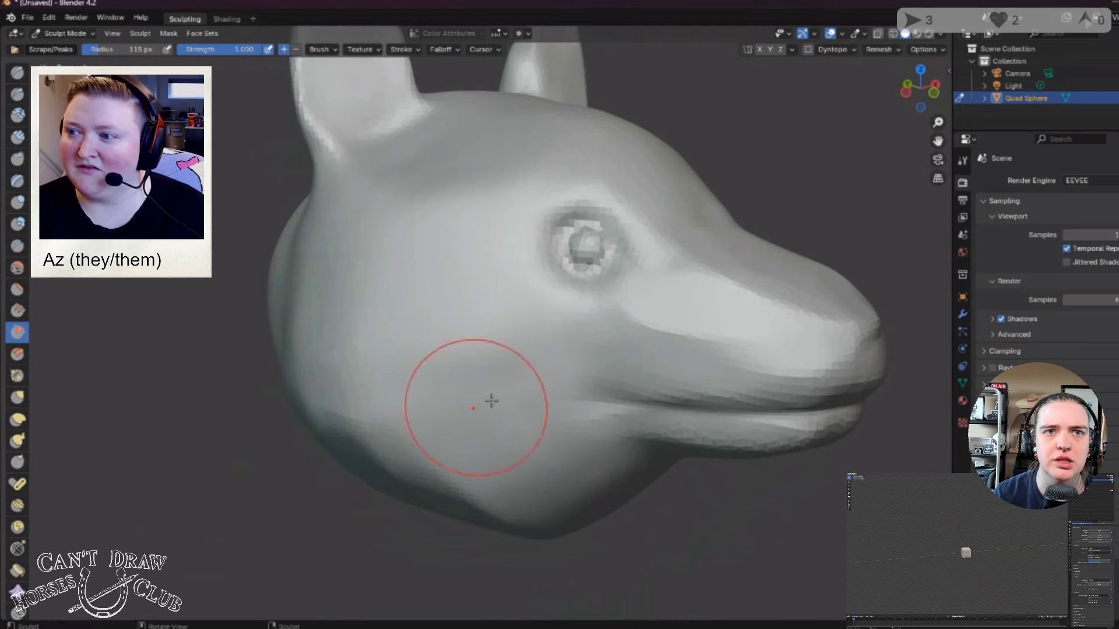
mouse_move(682, 375)
middle_down()
mouse_move(614, 368)
mouse_move(707, 358)
middle_up()
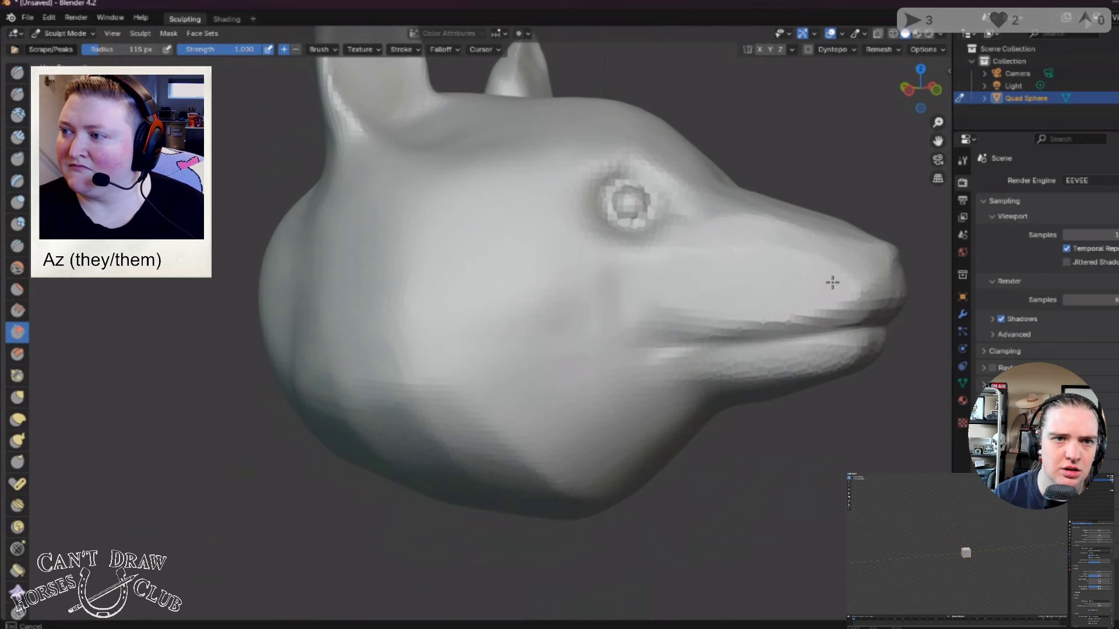
mouse_move(832, 282)
middle_down()
mouse_move(632, 330)
mouse_move(646, 335)
middle_up()
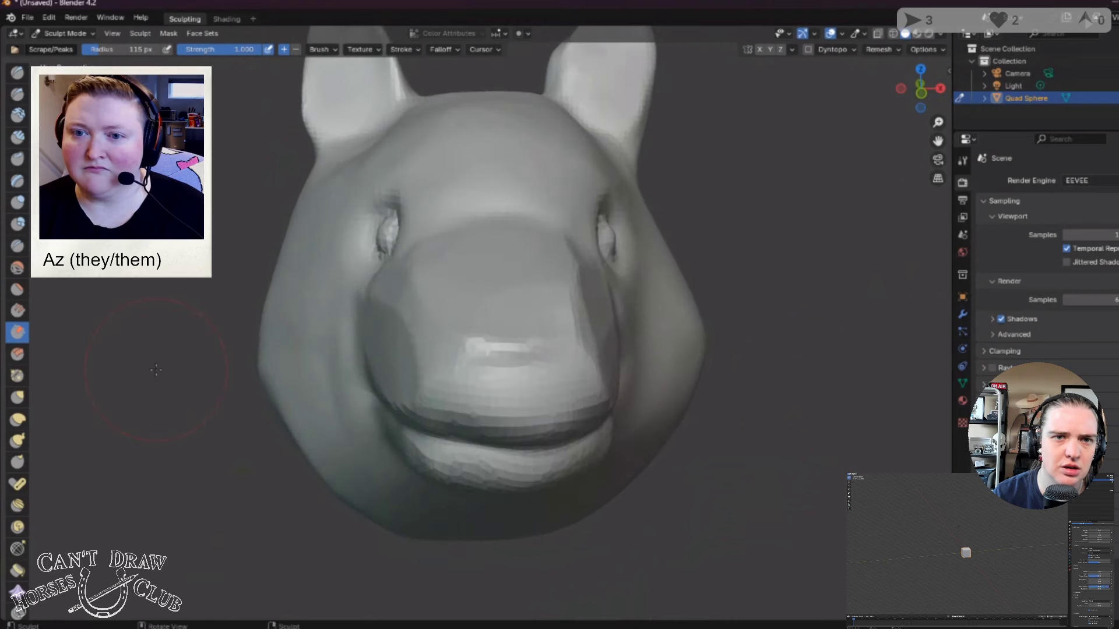
Step: Smooth the snout planes, lips and jaw with the Smooth brush at a 72 px radius
click(18, 268)
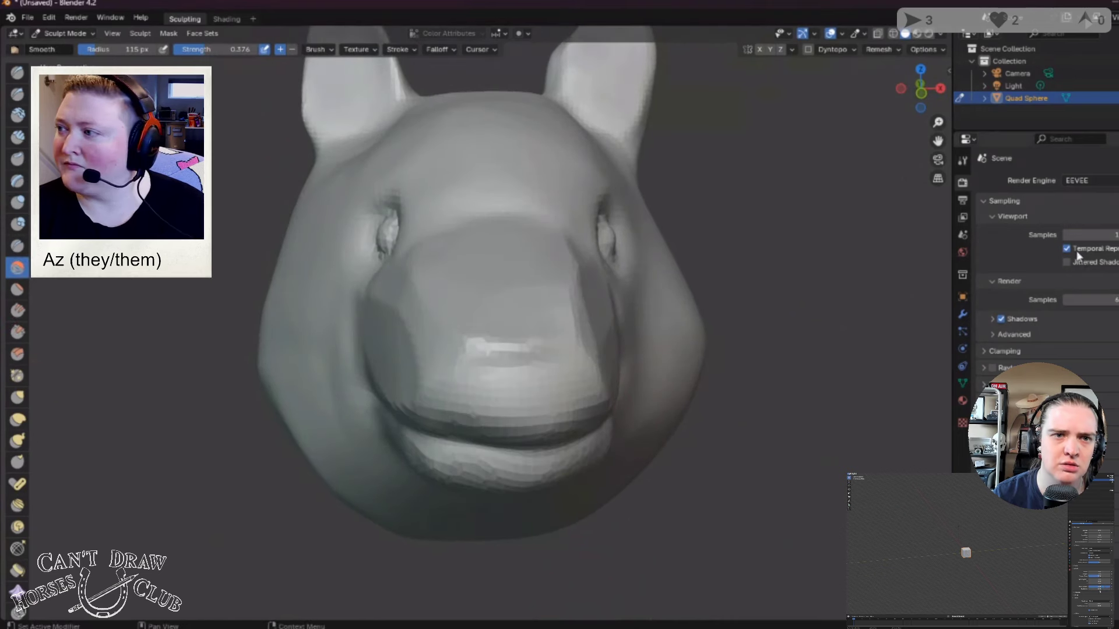
drag(146, 52, 122, 52)
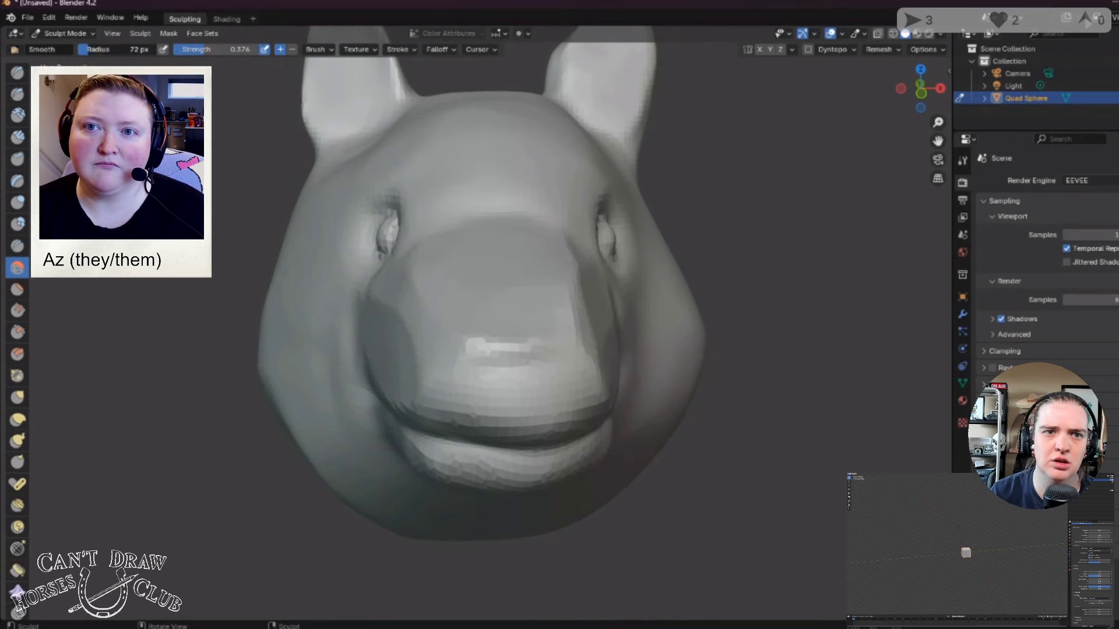
mouse_move(213, 267)
middle_down()
mouse_move(361, 292)
mouse_move(553, 355)
mouse_move(631, 302)
middle_up()
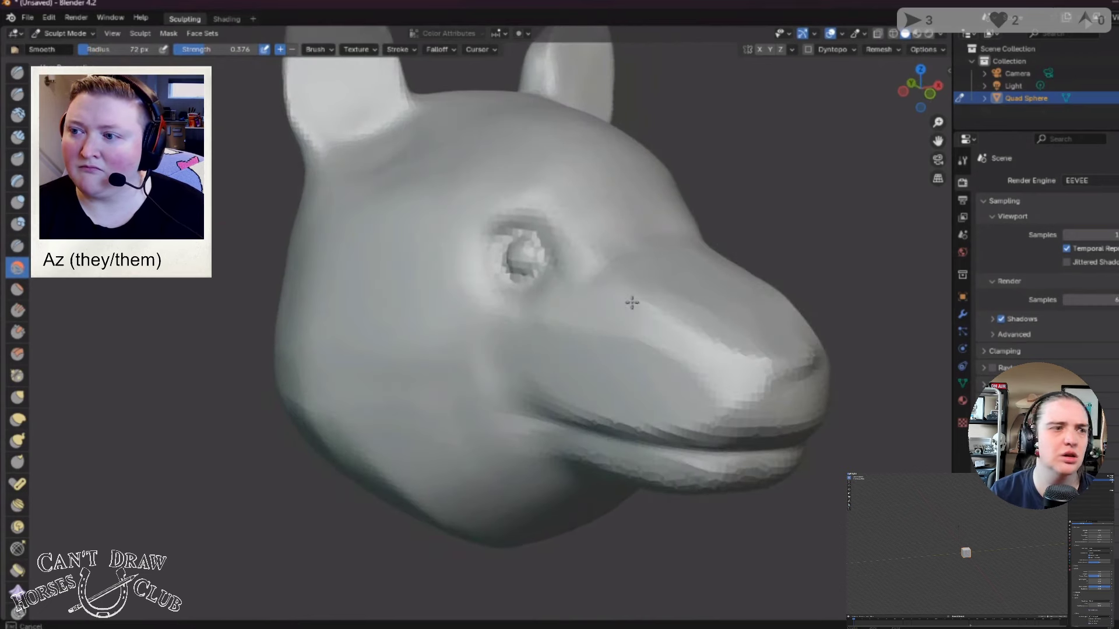
middle_drag(702, 367, 726, 345)
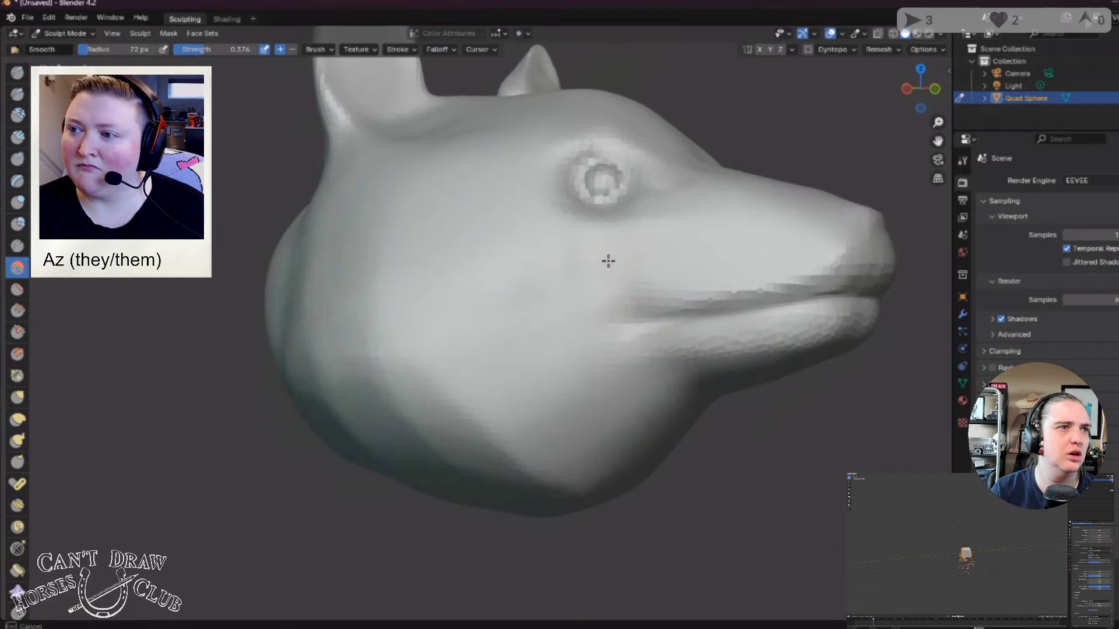
middle_drag(640, 364, 612, 325)
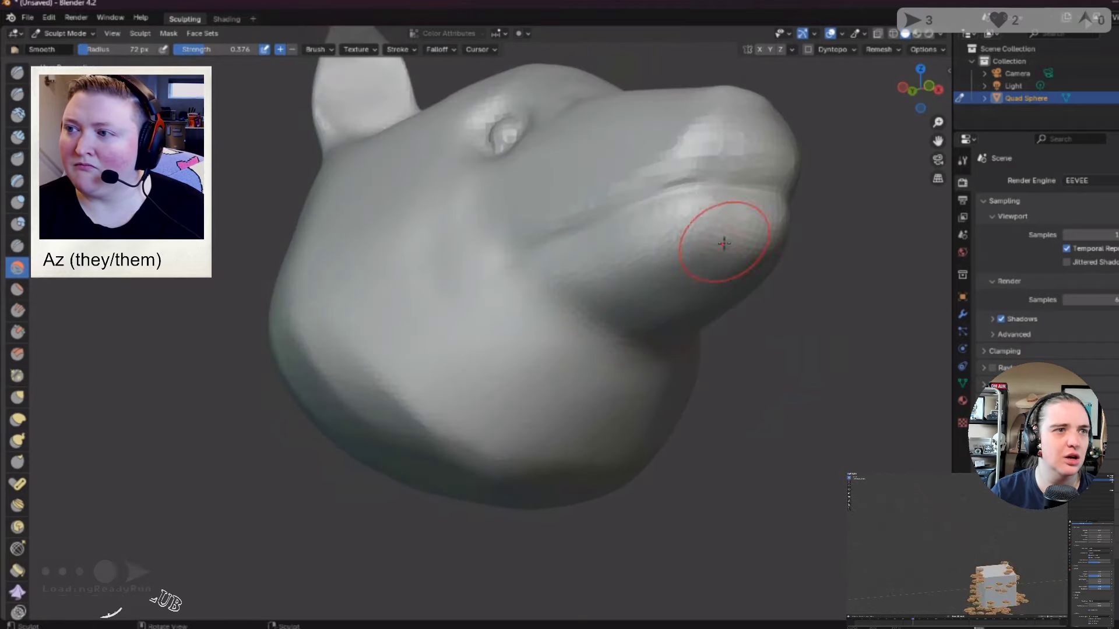
middle_drag(719, 242, 635, 303)
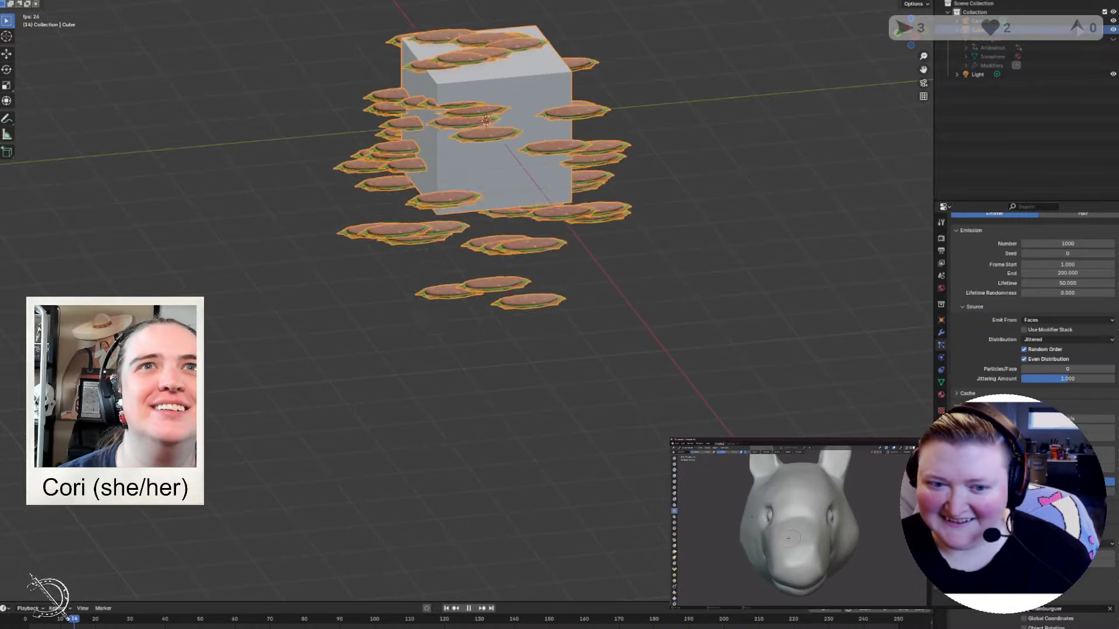
Step: Hide the cube emitting the hamburger particles and show it again
click(1113, 31)
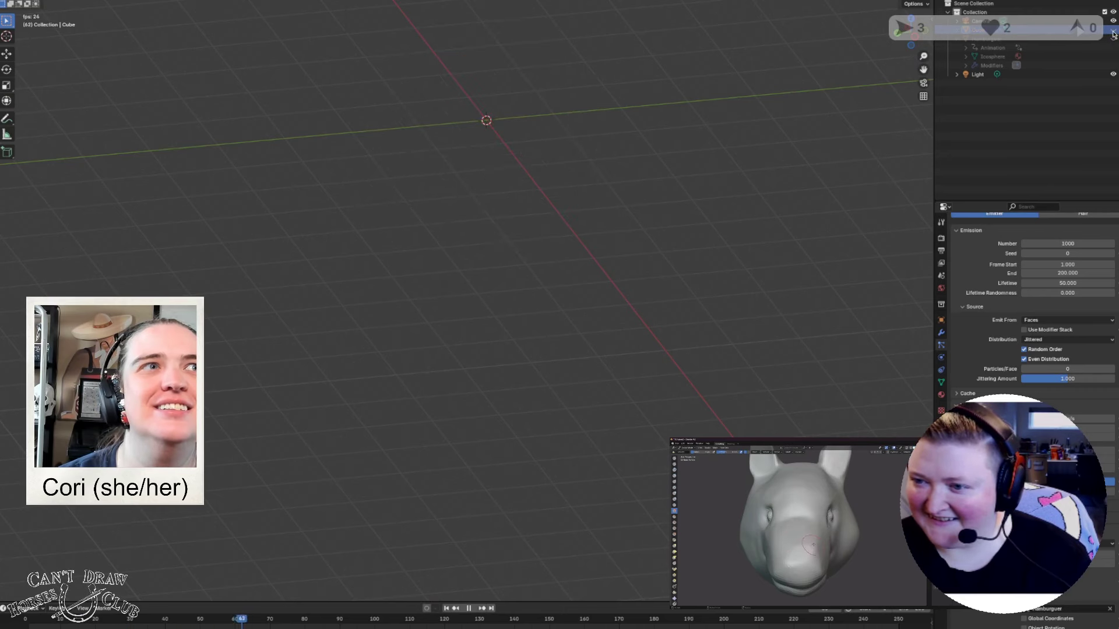
click(1112, 31)
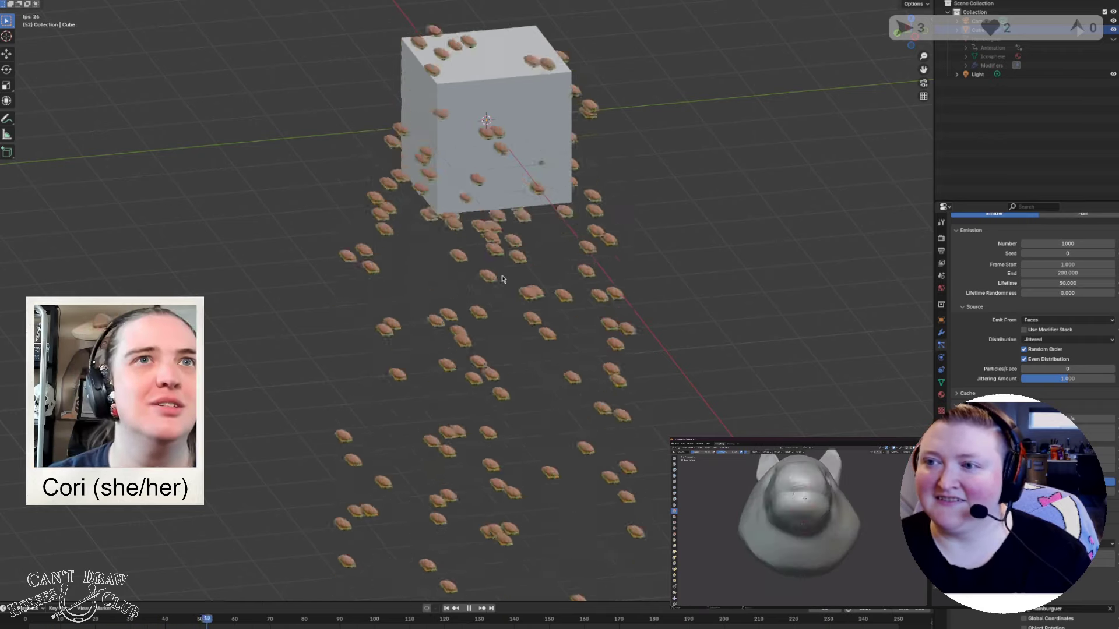
Step: Select the Hamburguer object and bring up its object transform properties
click(993, 39)
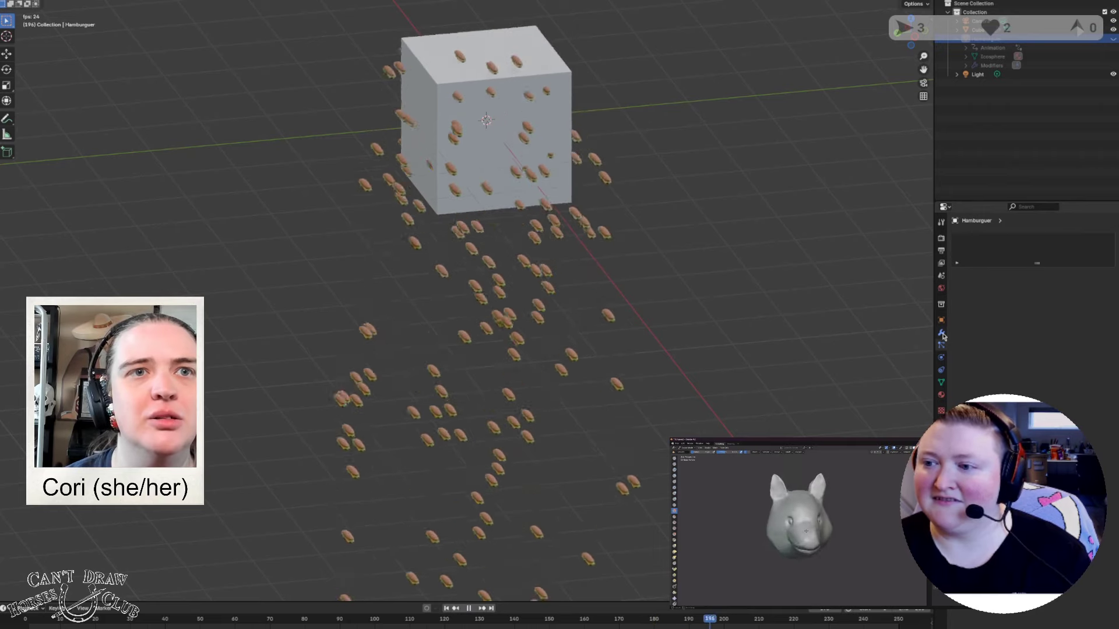
click(941, 409)
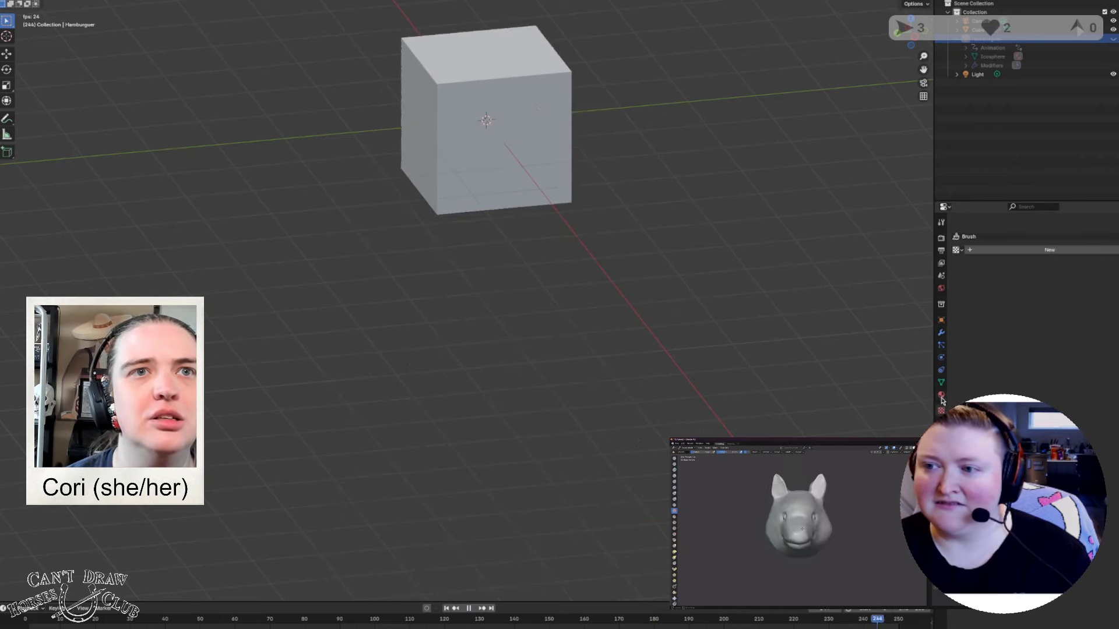
click(941, 395)
click(941, 383)
click(942, 371)
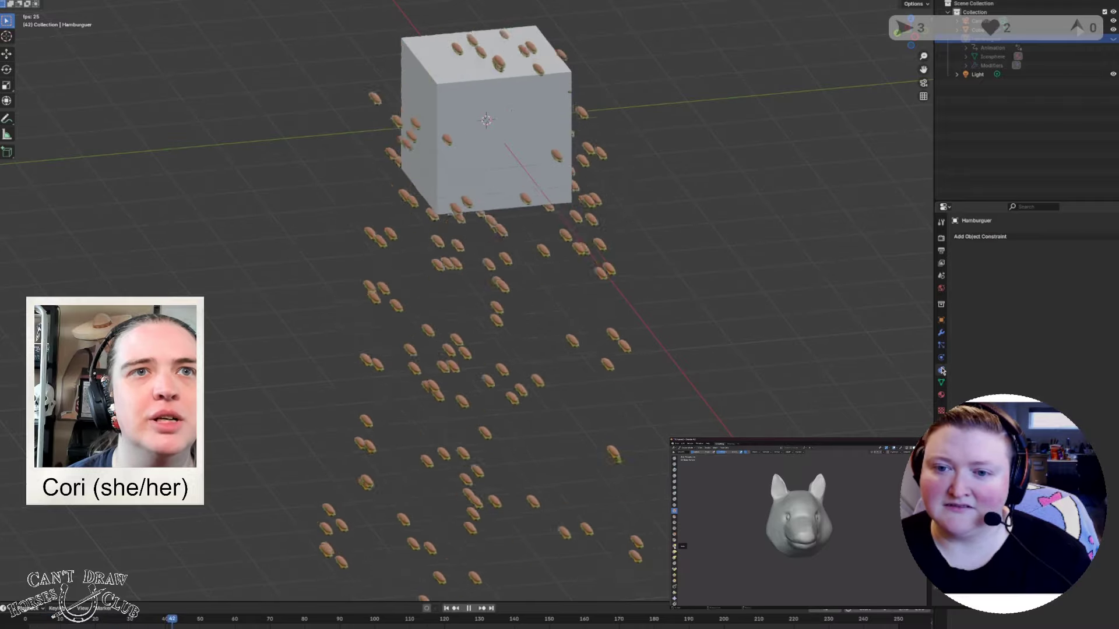
click(942, 346)
click(941, 333)
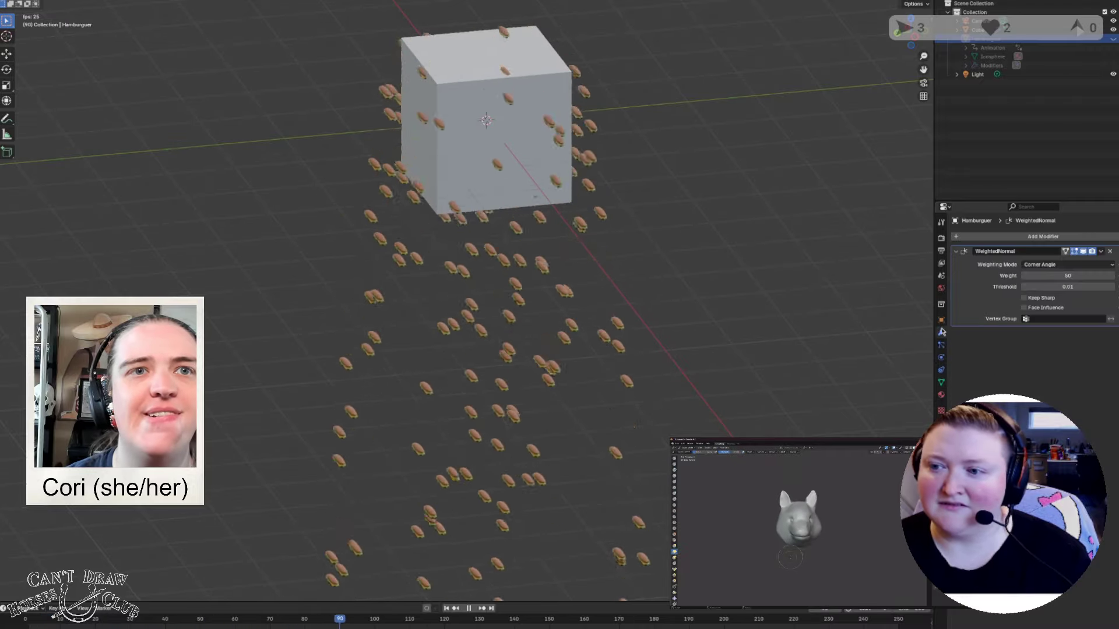
click(941, 324)
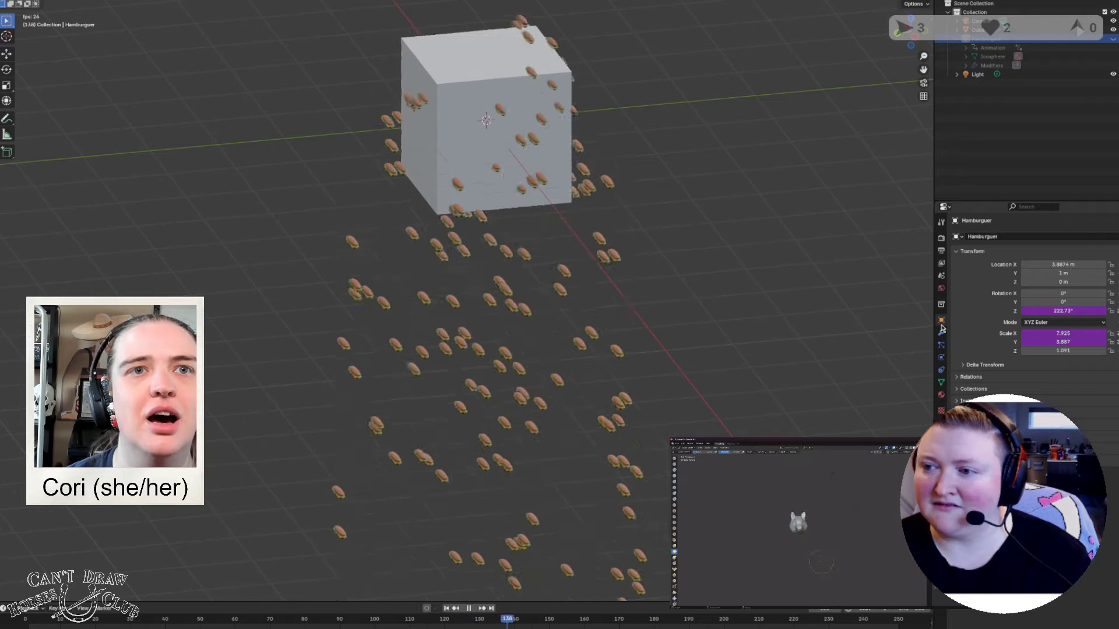
Step: Add a driver to the hamburger's Y rotation and set the driver type to Averaged Value
key(BackSpace)
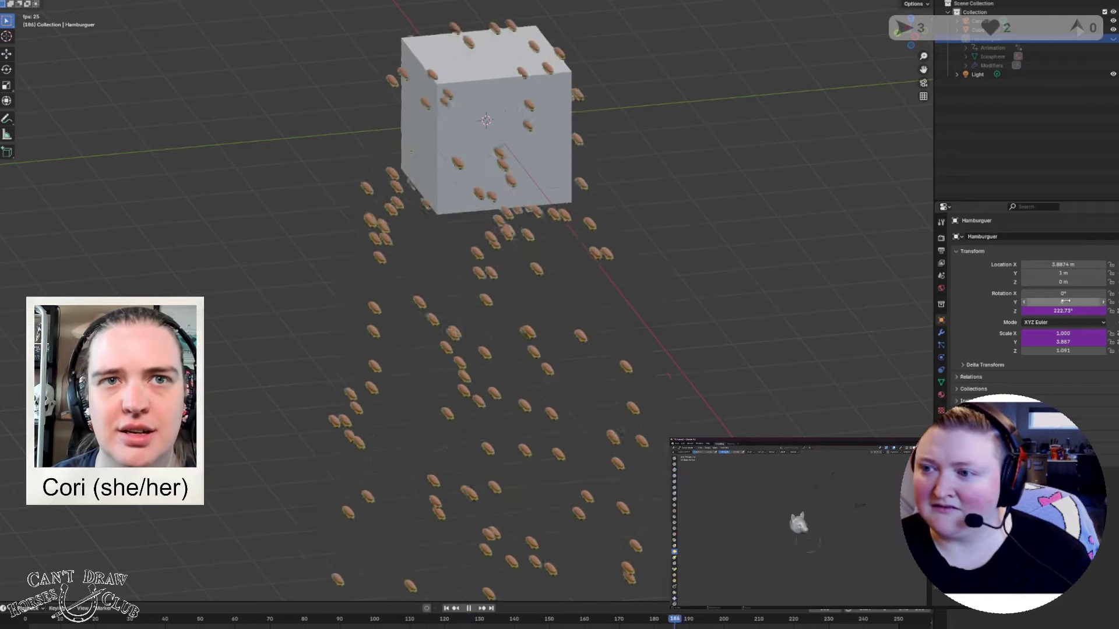
right_click(1065, 302)
click(1042, 301)
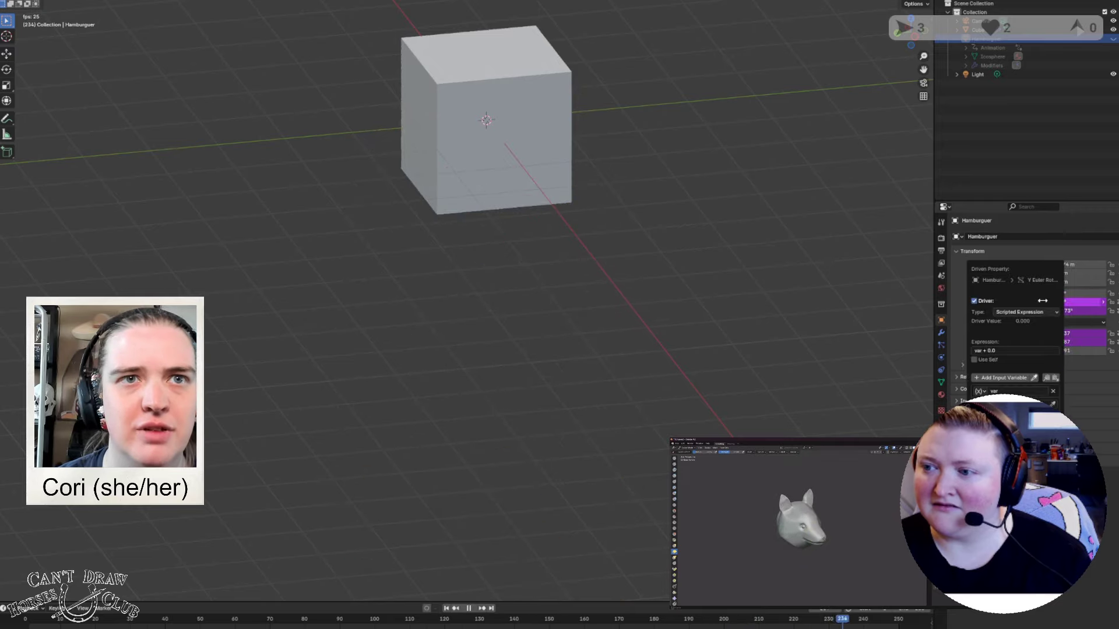
click(1026, 312)
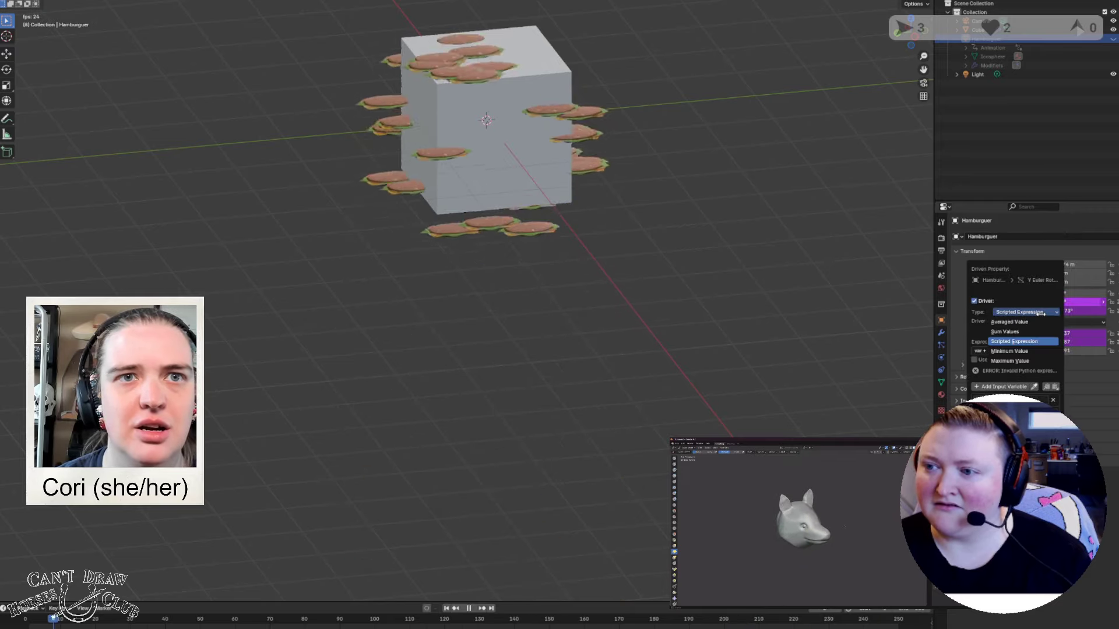
click(1024, 324)
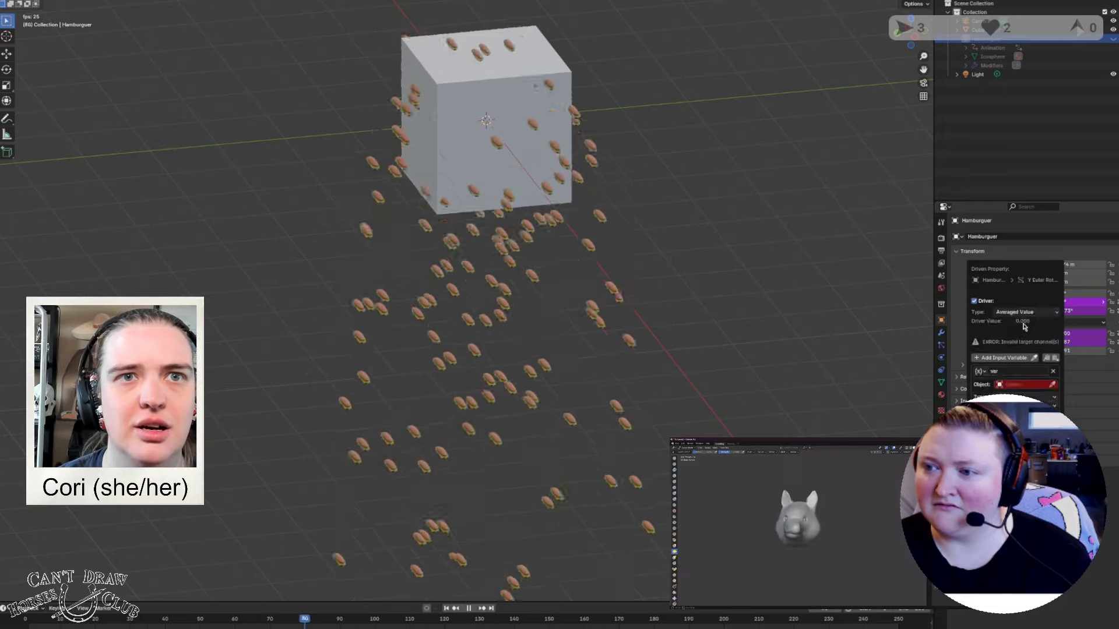
Step: Assign Hamburguer as the driver variable's object and change the variable's transform type from X Location
click(1015, 386)
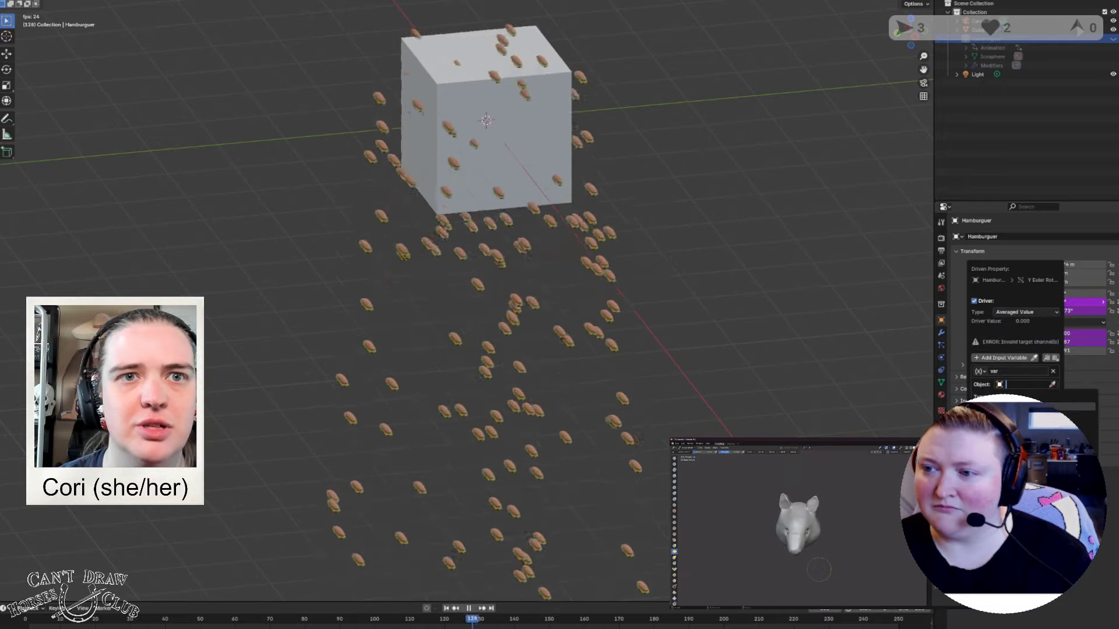
click(1017, 415)
click(1021, 389)
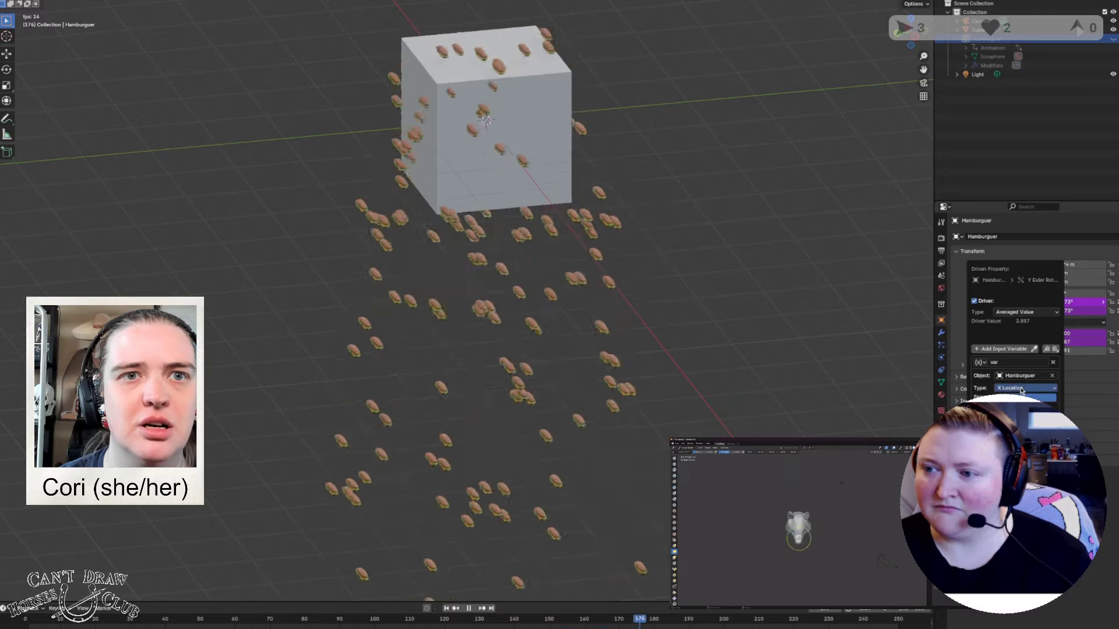
click(1024, 416)
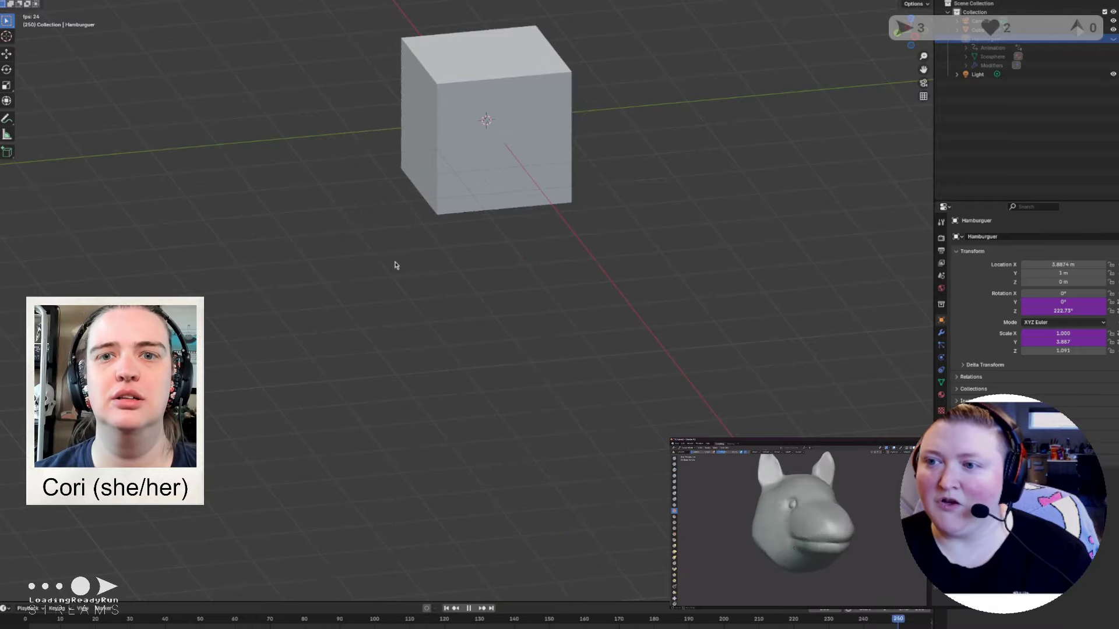
Step: Examine the orientation and scaling of the falling hamburgers from above and at an angle
scroll(394, 263, down, 3)
middle_drag(394, 263, 490, 181)
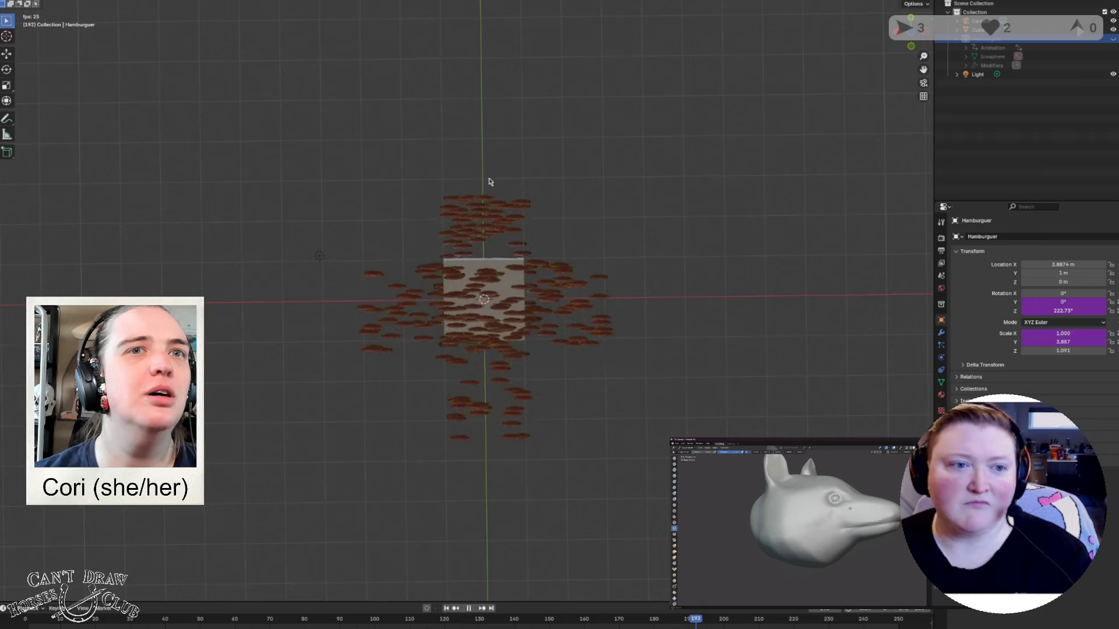
drag(1048, 334, 1053, 336)
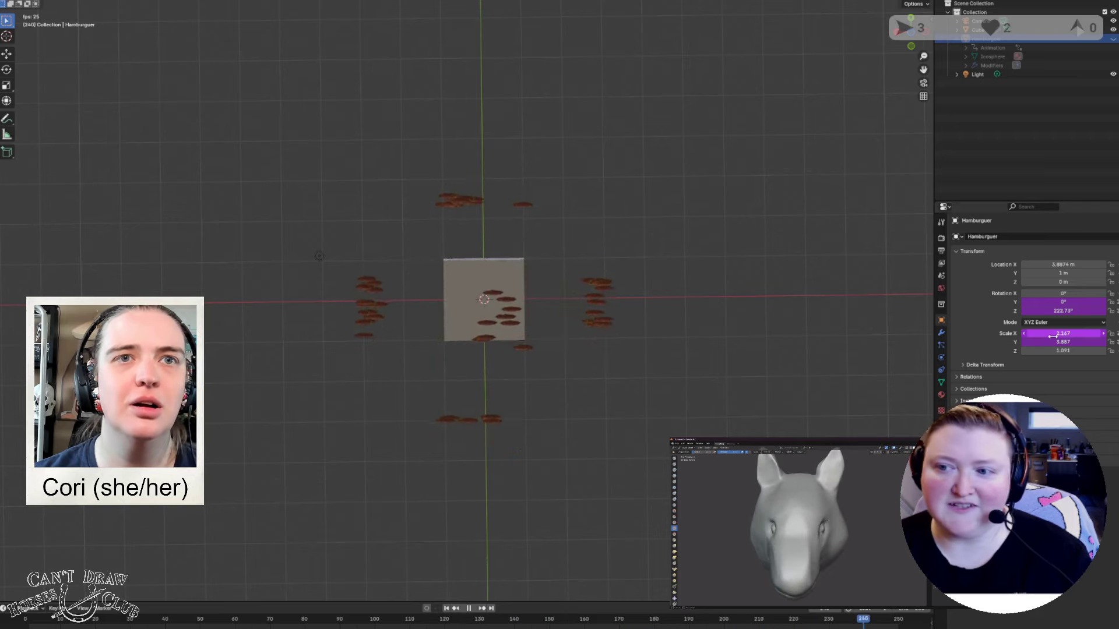
middle_drag(433, 263, 434, 461)
middle_drag(468, 315, 485, 225)
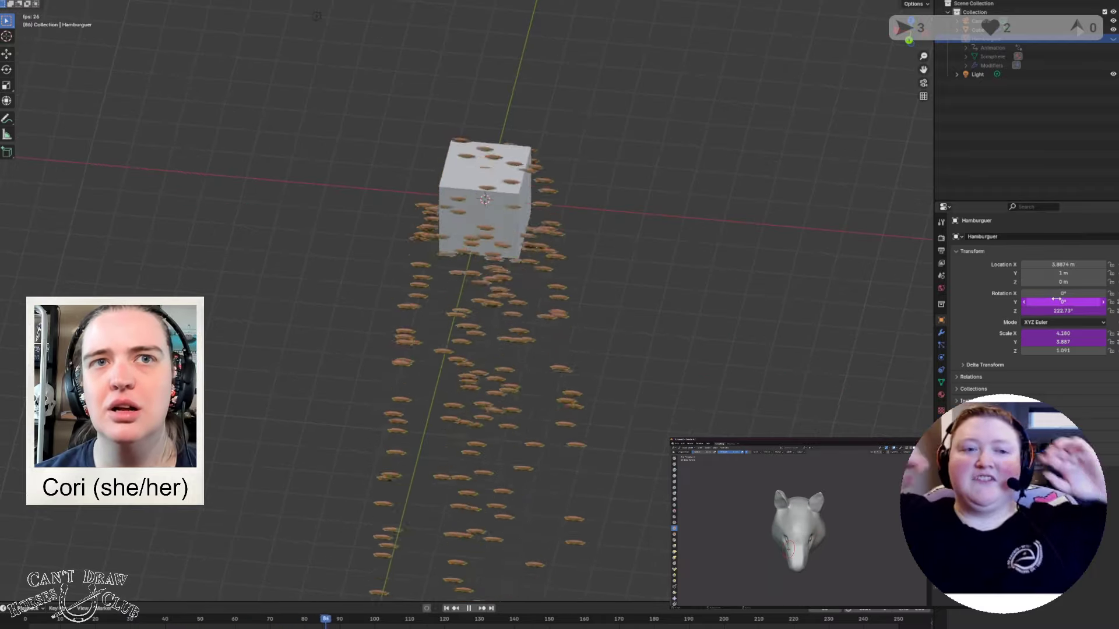
key(ctrl+z)
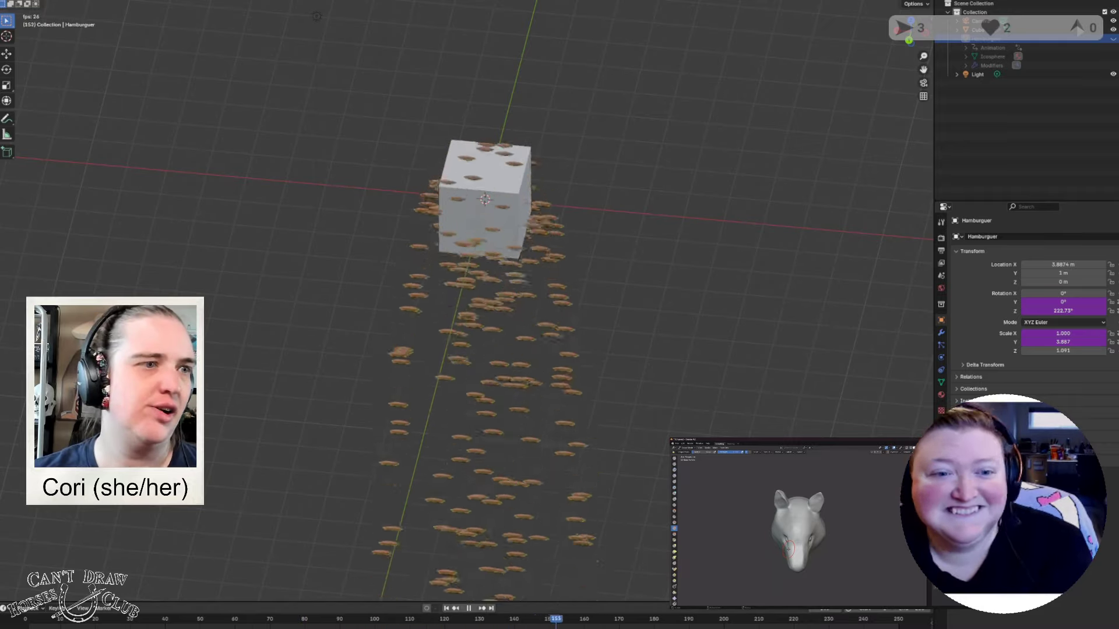
Step: Change the Y rotation driver to Scripted Expression with Use Self enabled and frame as its expression
right_click(1052, 303)
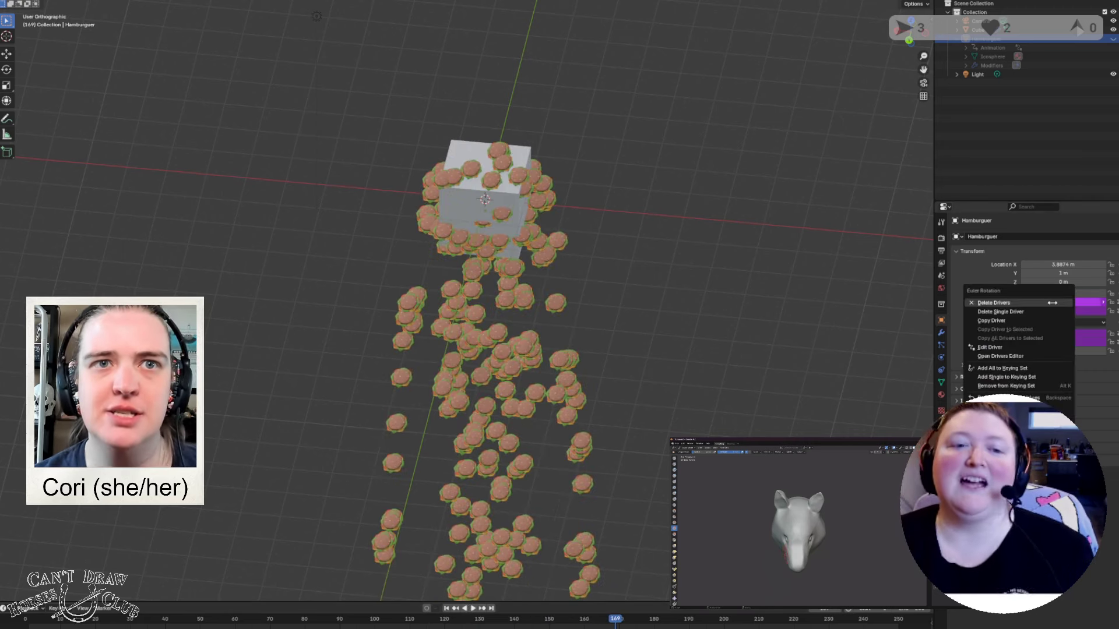
click(1012, 349)
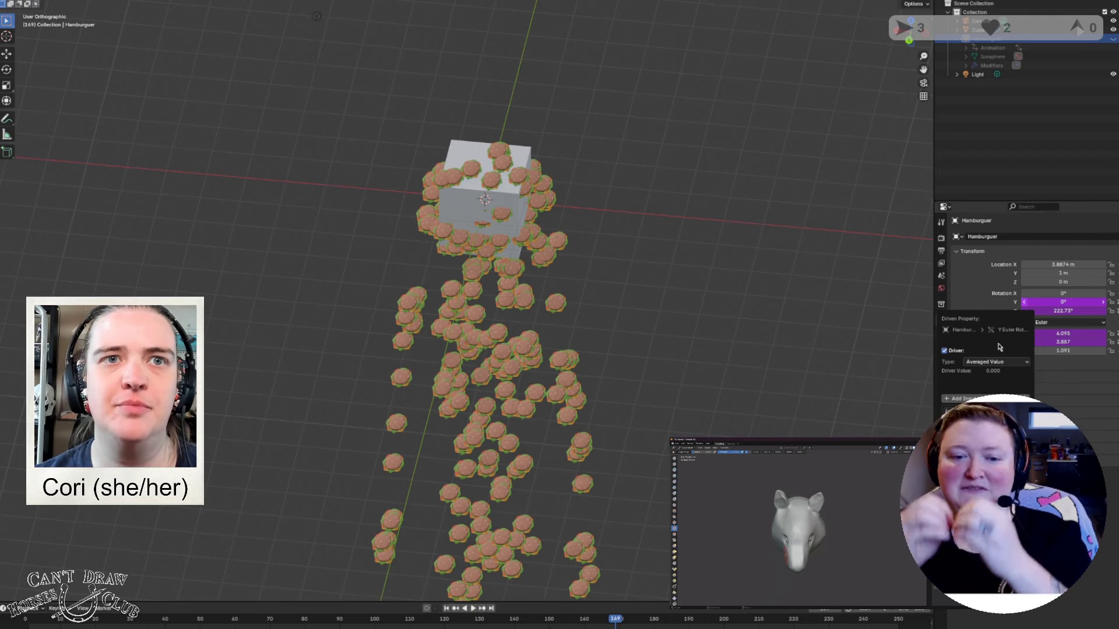
click(984, 363)
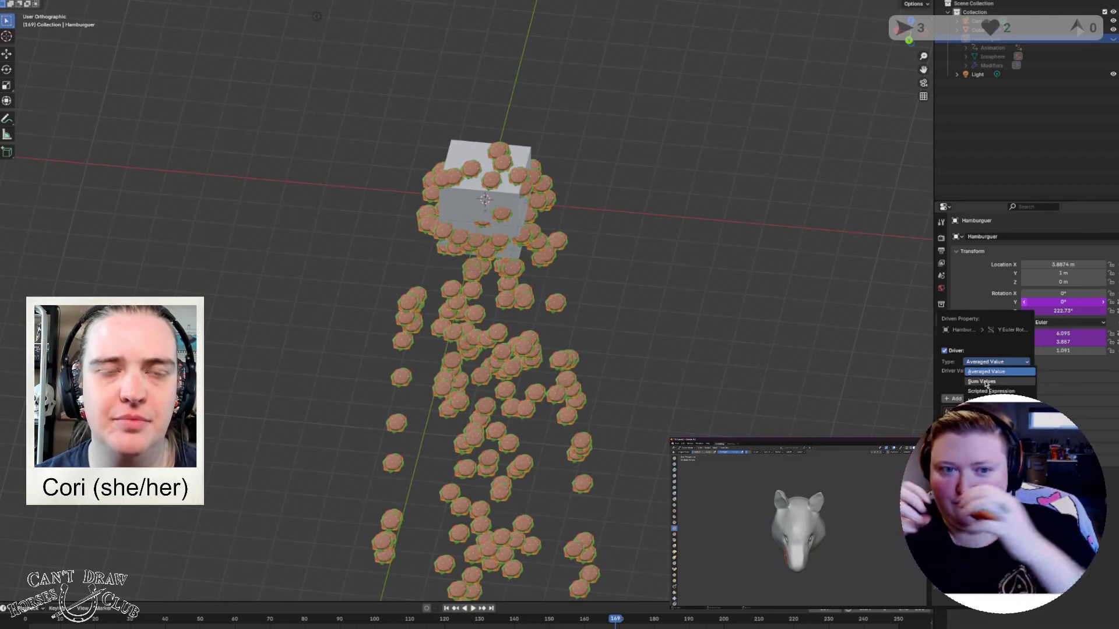
click(988, 391)
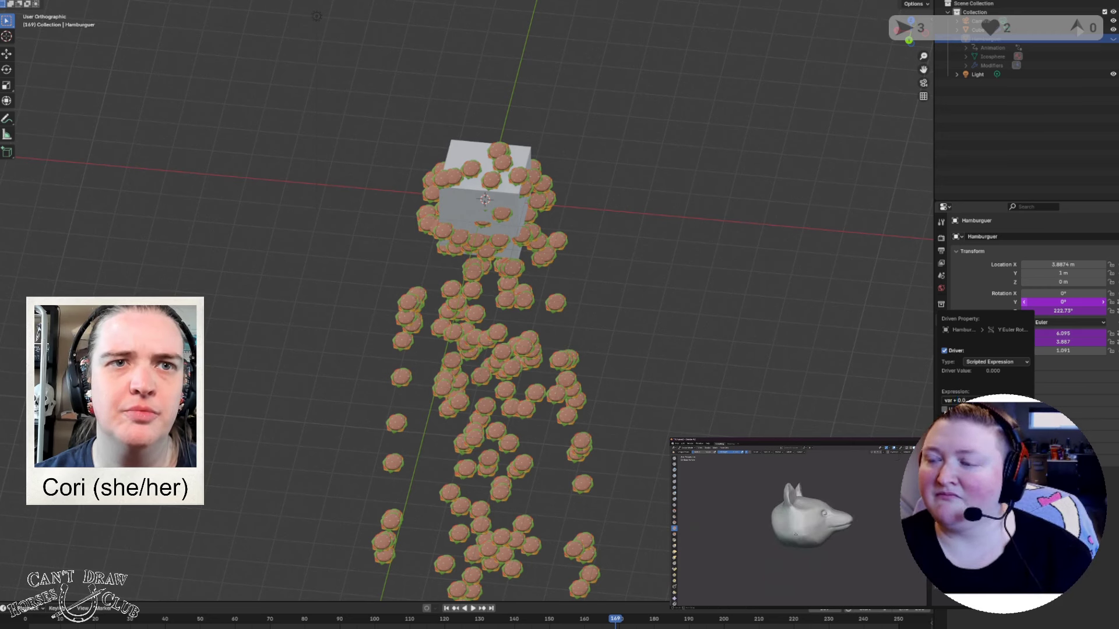
click(944, 410)
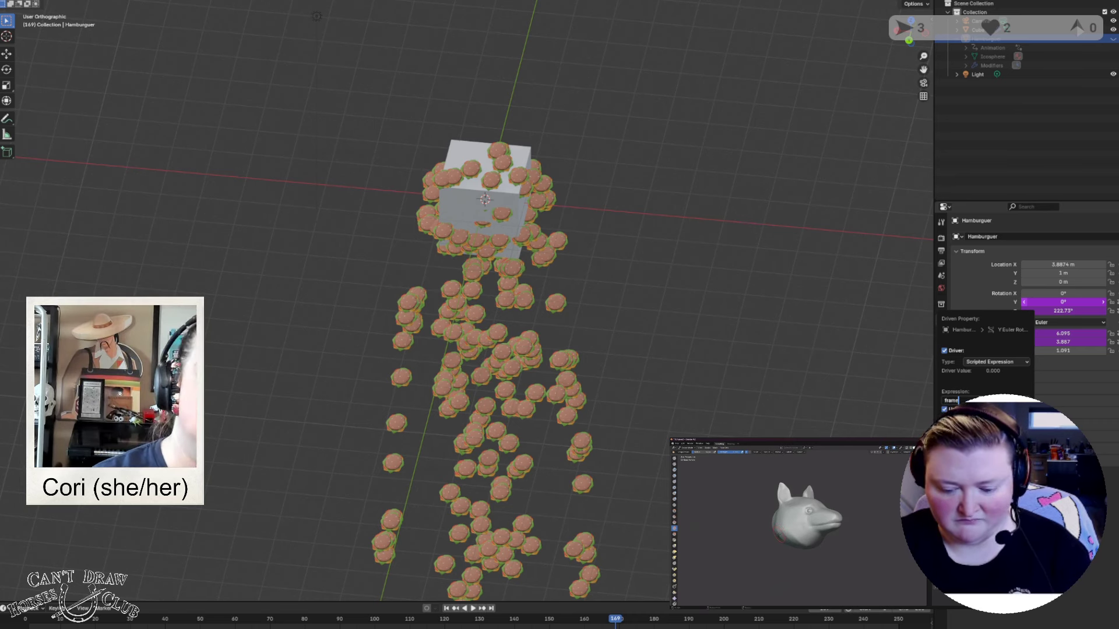
key(Return)
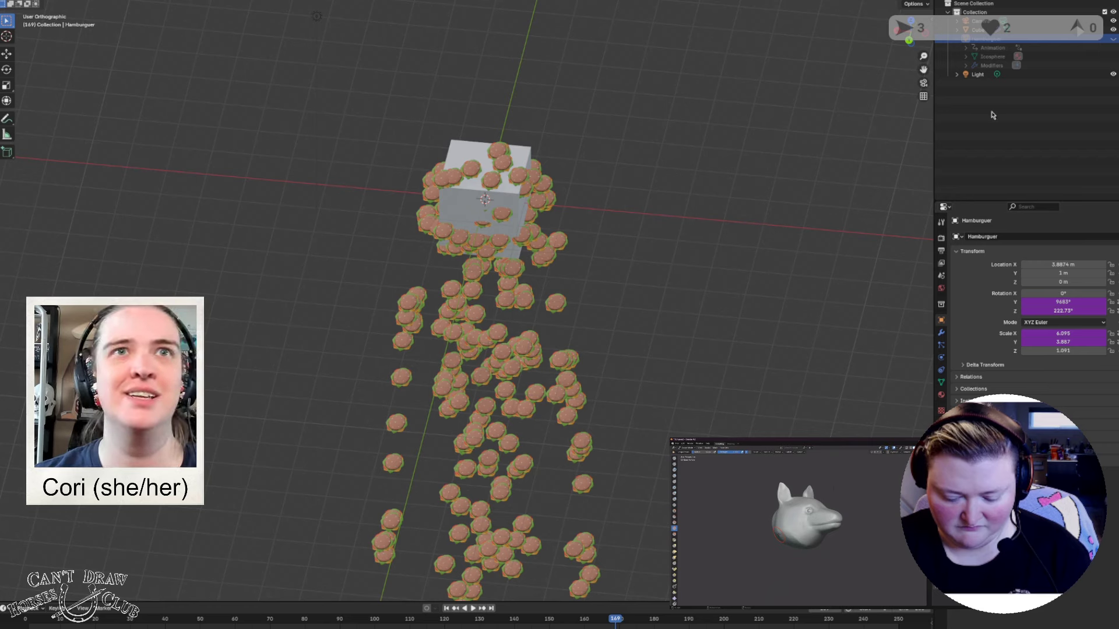
Step: Play and pause the animation to check the hamburgers' rotation up close at different frames
click(473, 608)
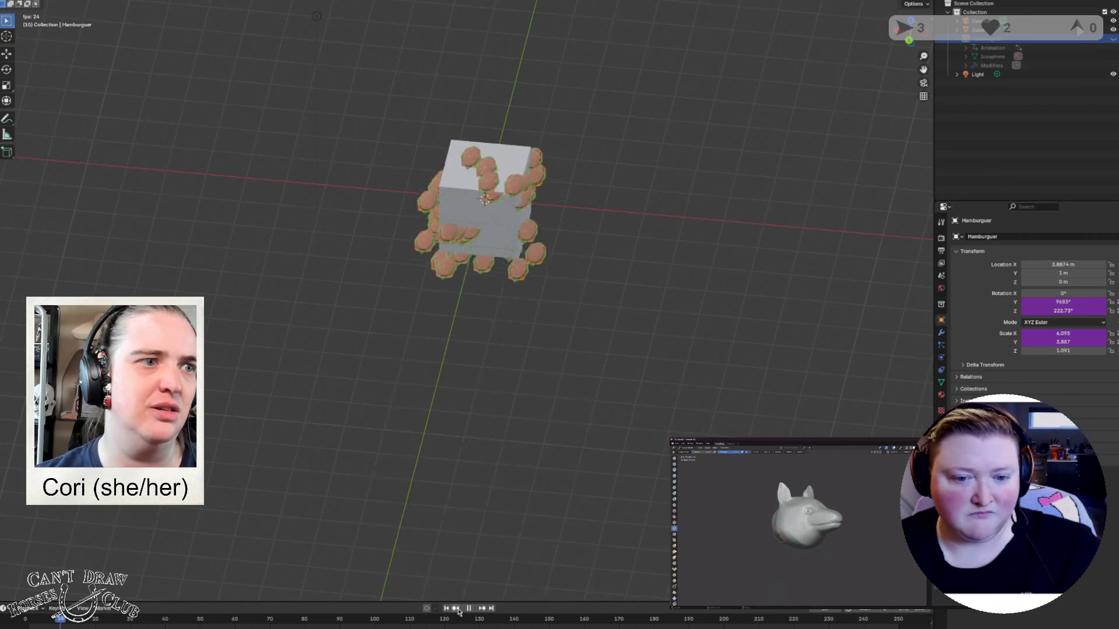
click(464, 612)
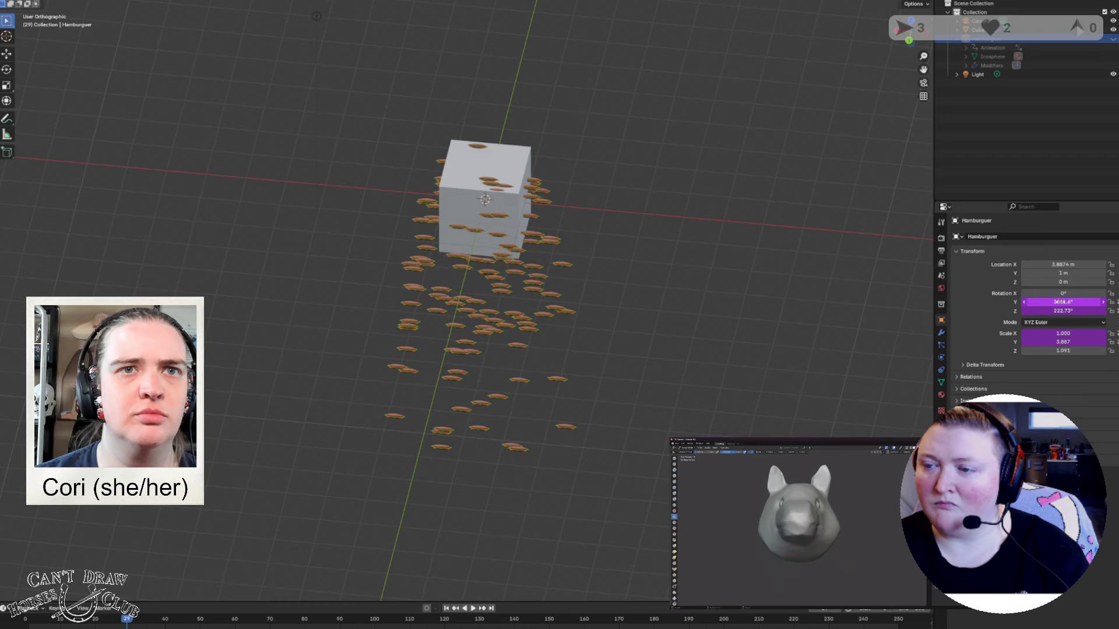
click(472, 609)
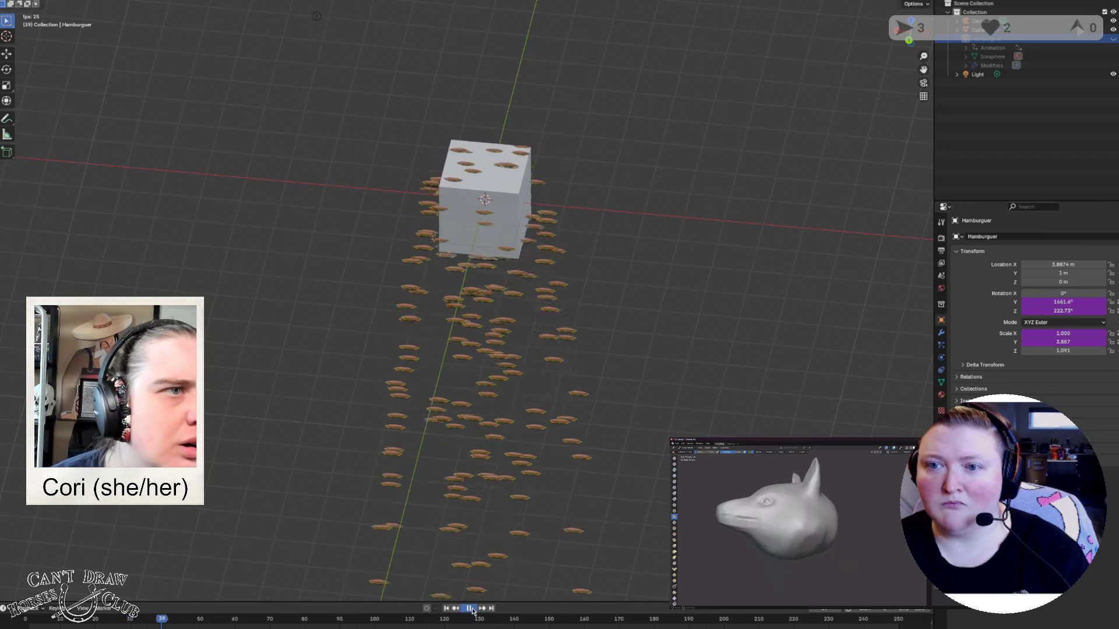
click(473, 610)
scroll(492, 550, up, 11)
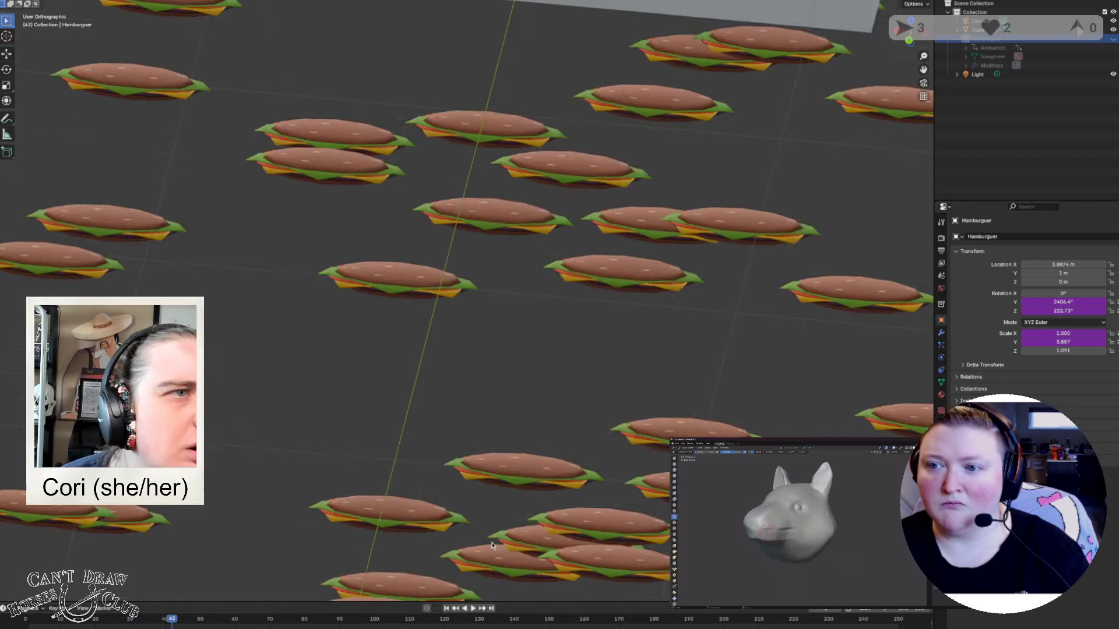
click(474, 612)
click(473, 610)
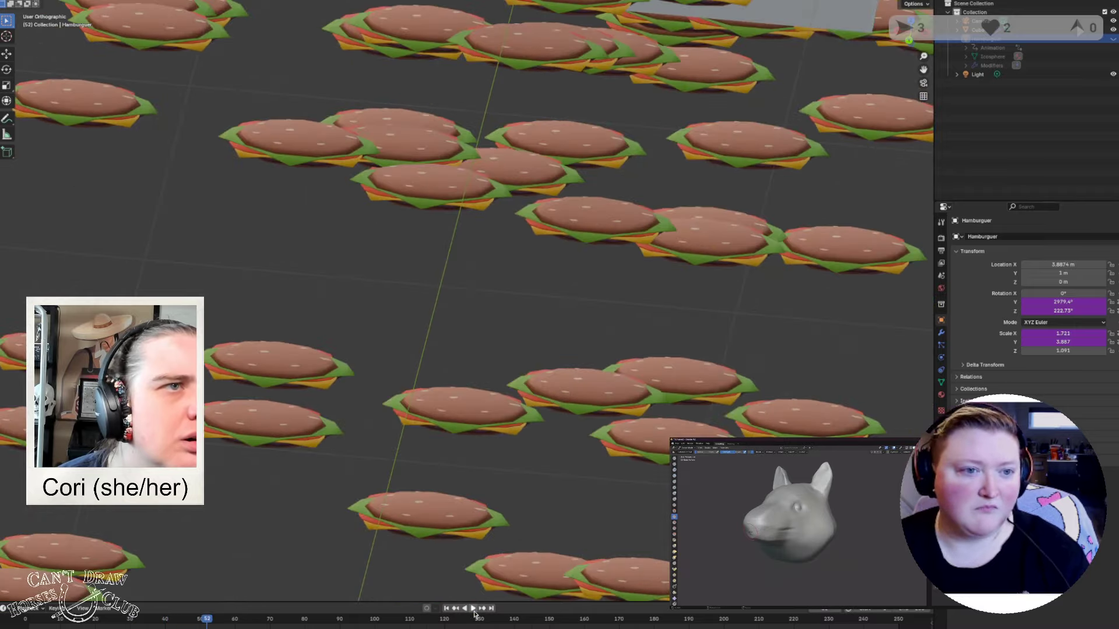
Step: Remove the drivers from the Hamburguer object's scale and play the animation to check the falling burgers
scroll(522, 483, down, 14)
scroll(521, 484, up, 8)
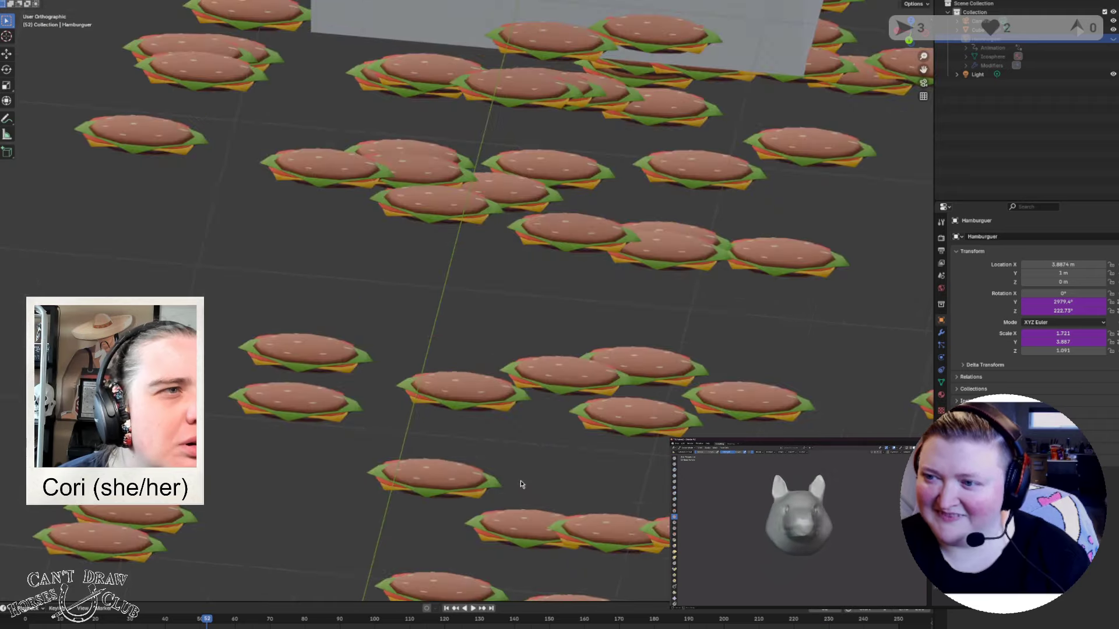
right_click(1054, 334)
click(1054, 336)
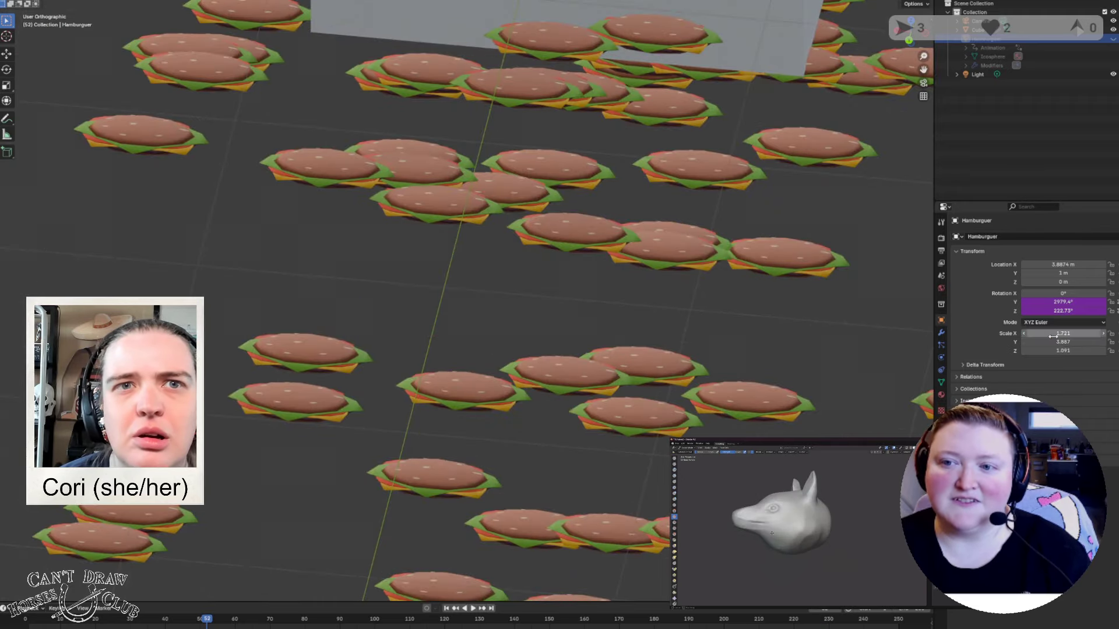
click(473, 608)
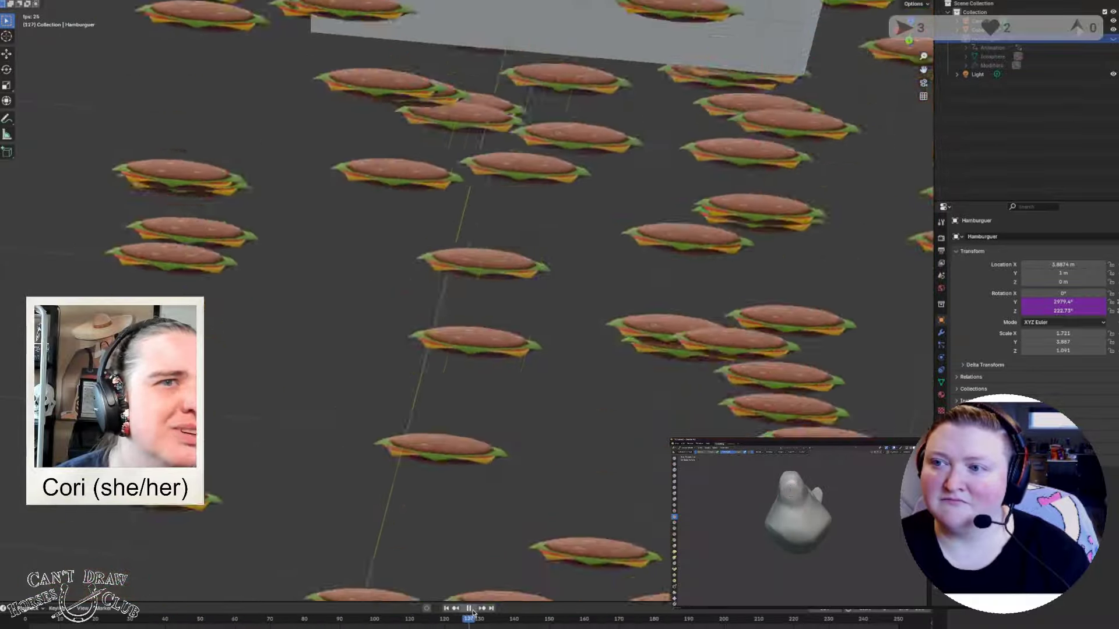
scroll(606, 437, down, 8)
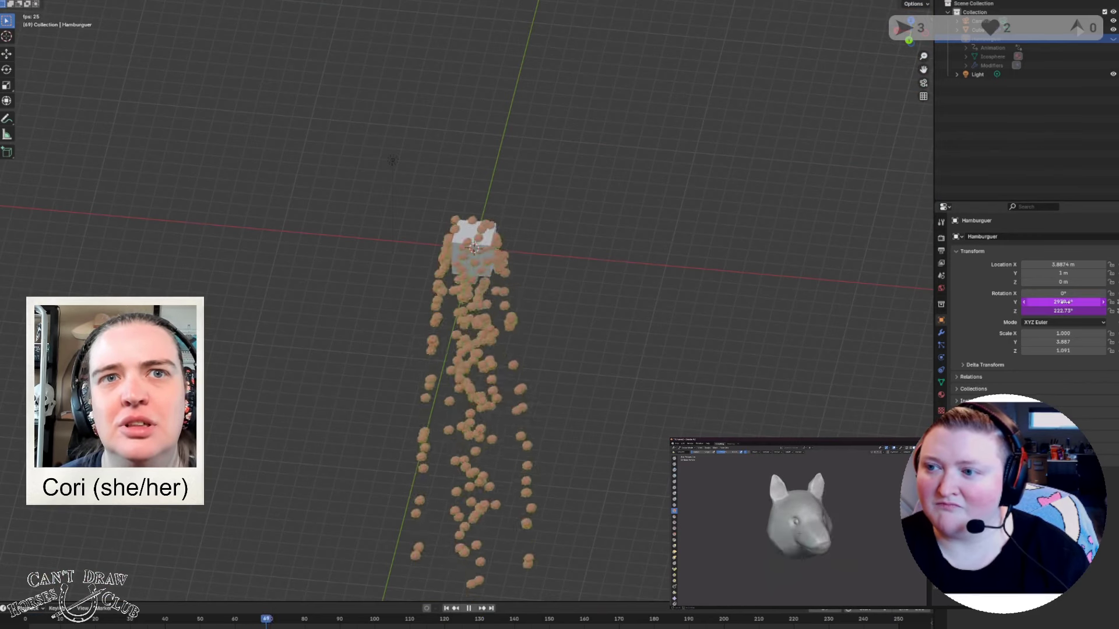
Step: Delete the drivers from the Hamburguer object's rotation
right_click(1064, 302)
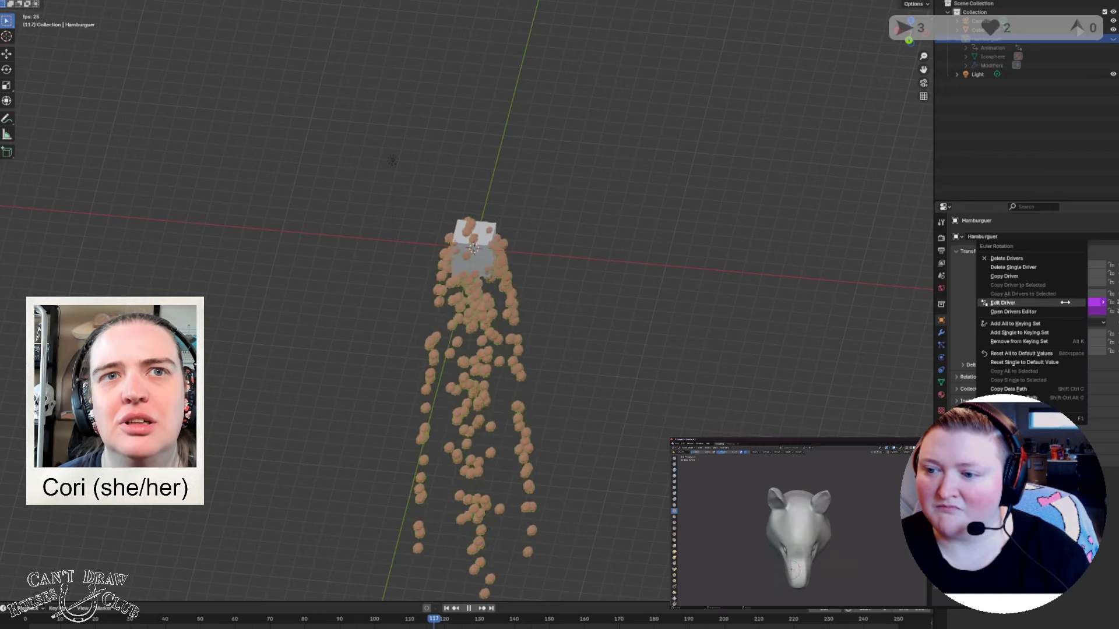
click(1011, 258)
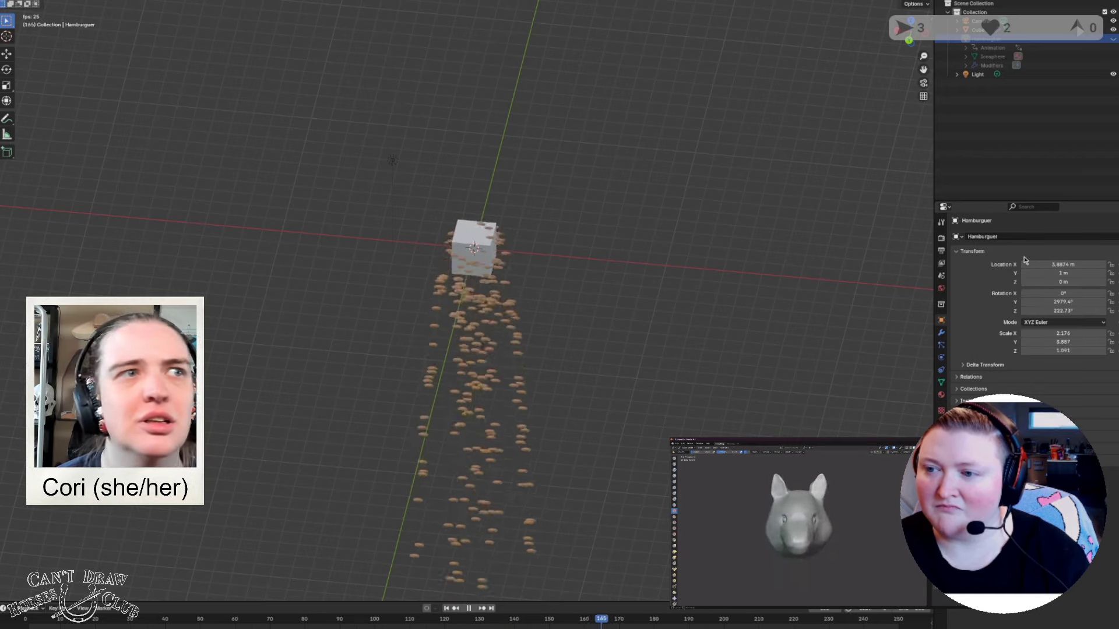
scroll(515, 469, up, 6)
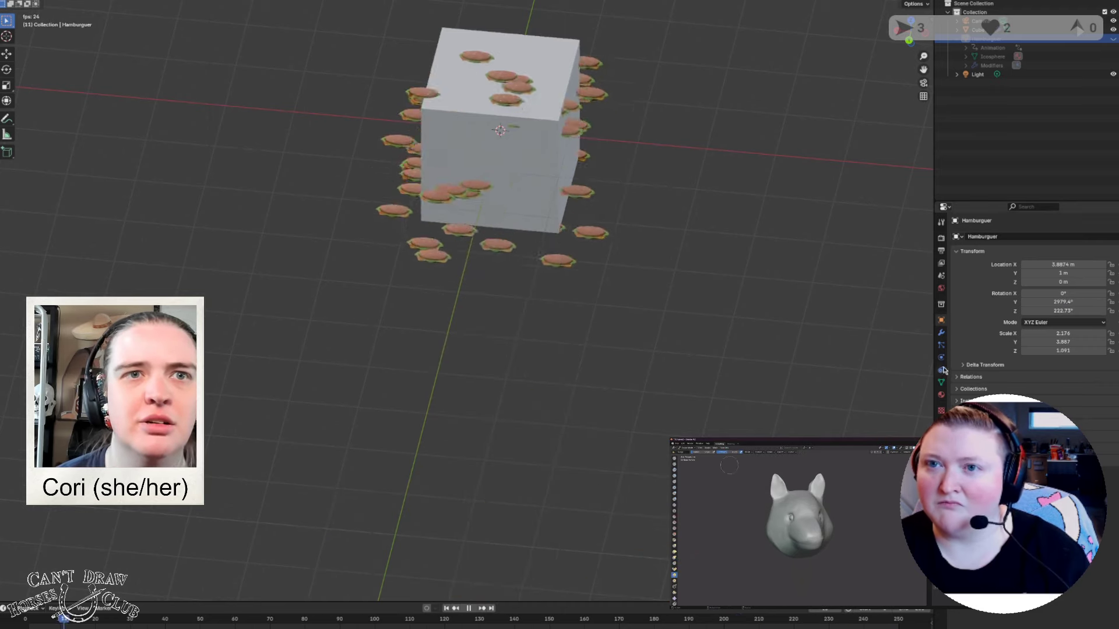
Step: Set the cube's particle system to emit from Vertices
click(941, 345)
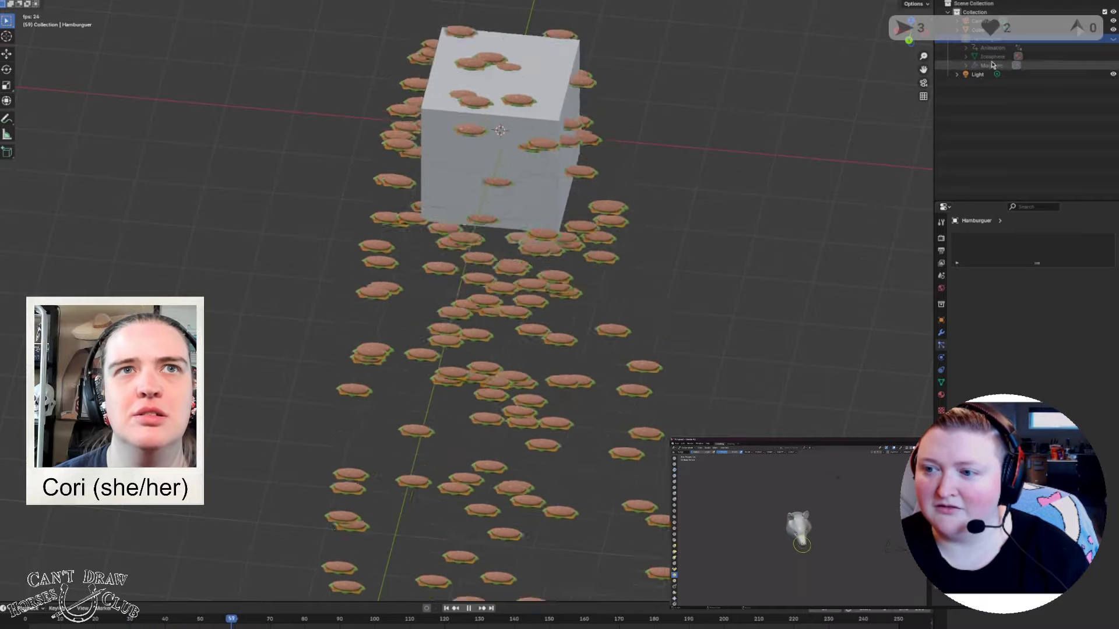
click(982, 29)
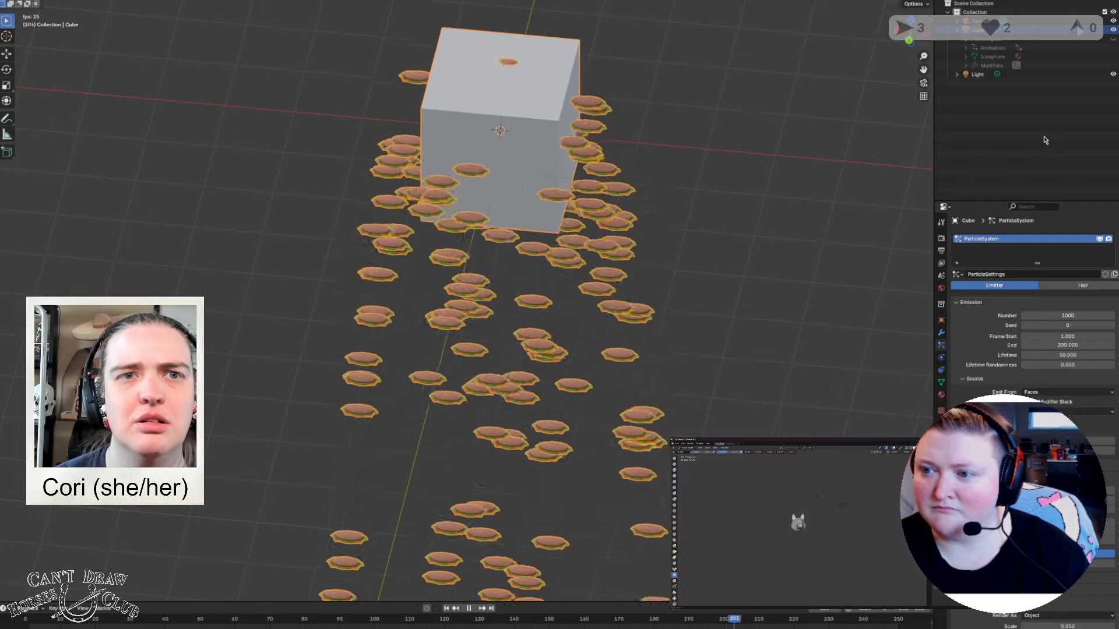
click(1049, 393)
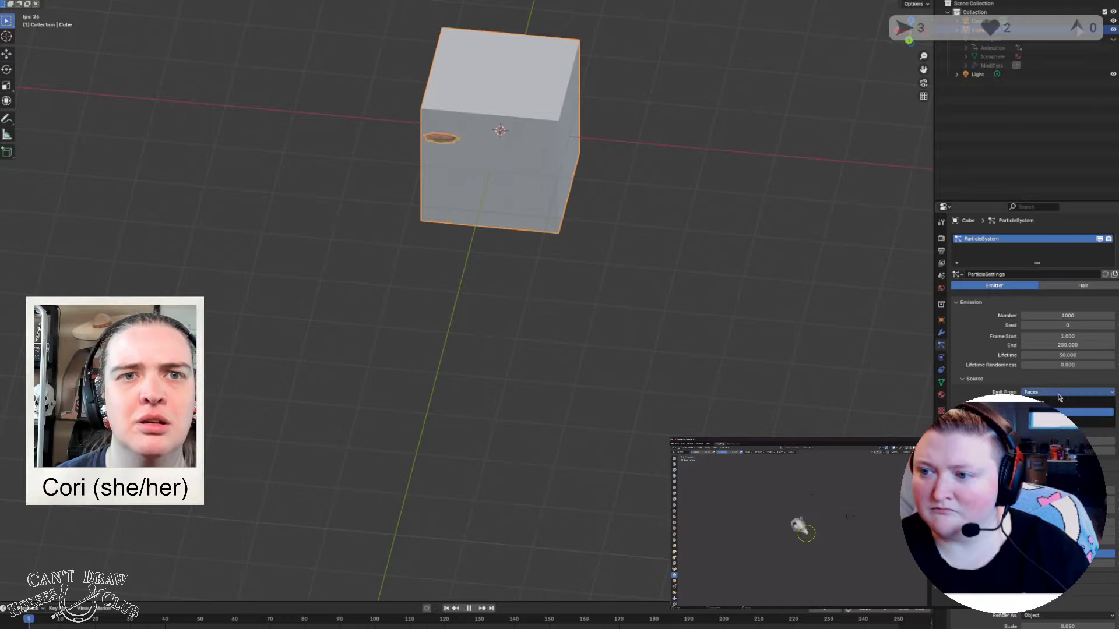
click(1053, 404)
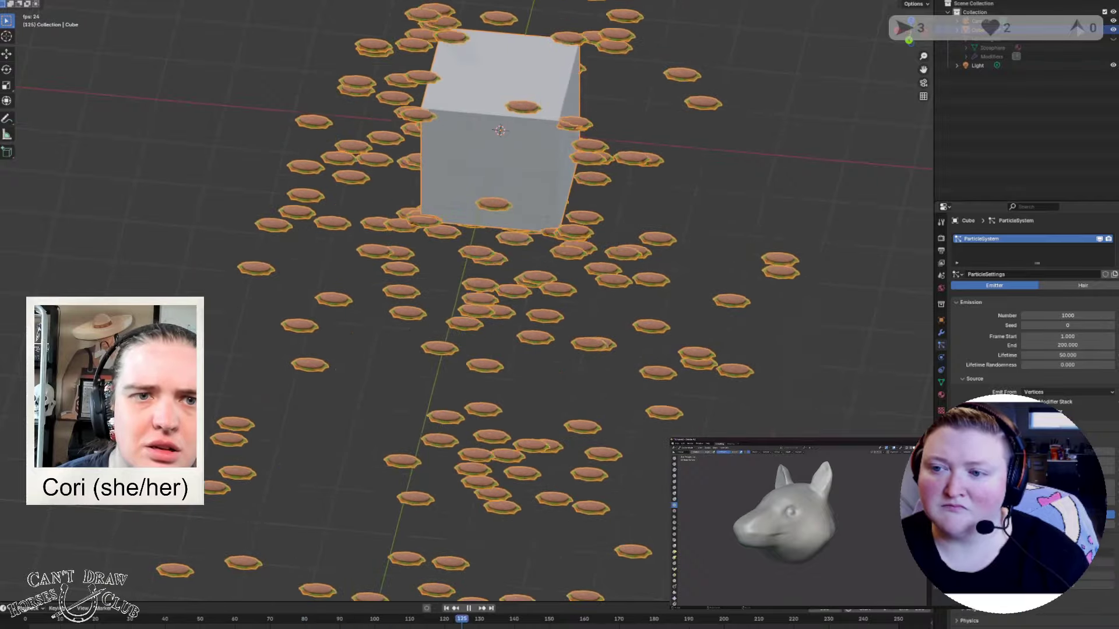
Step: Review the cube's particle velocity, rotation and physics settings, and pause the animation
scroll(1031, 315, down, 1)
scroll(1026, 314, down, 4)
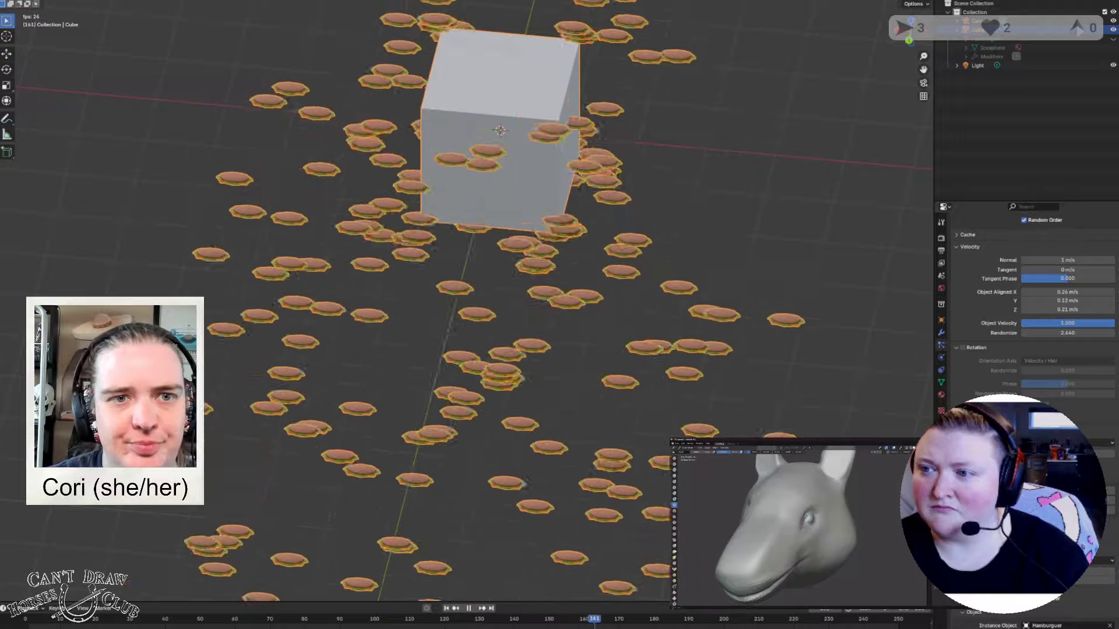
scroll(1025, 303, down, 4)
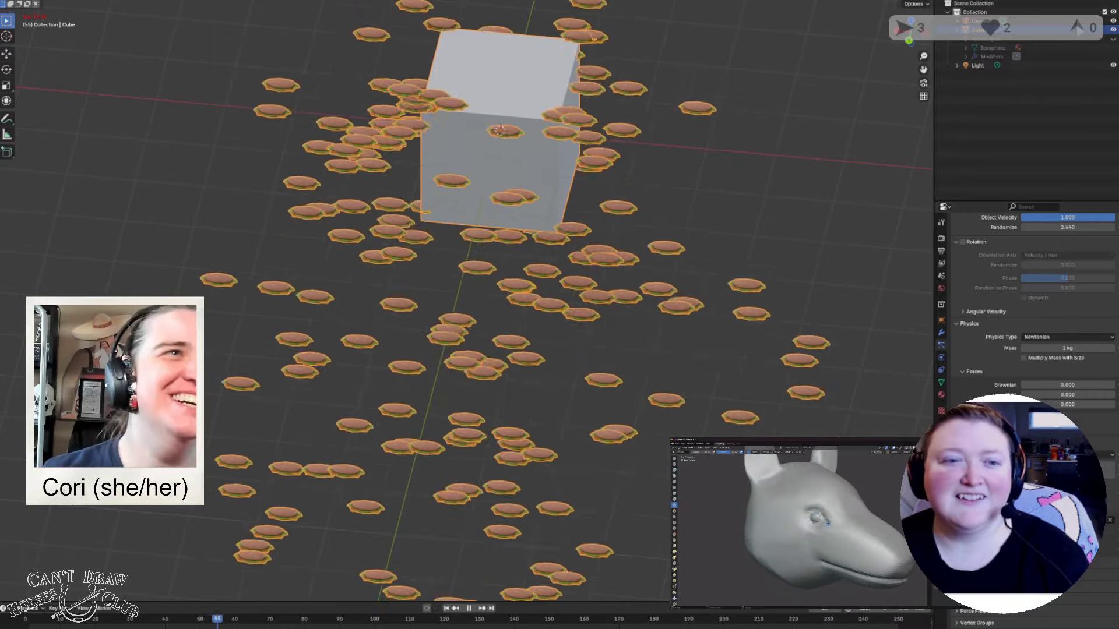
key(space)
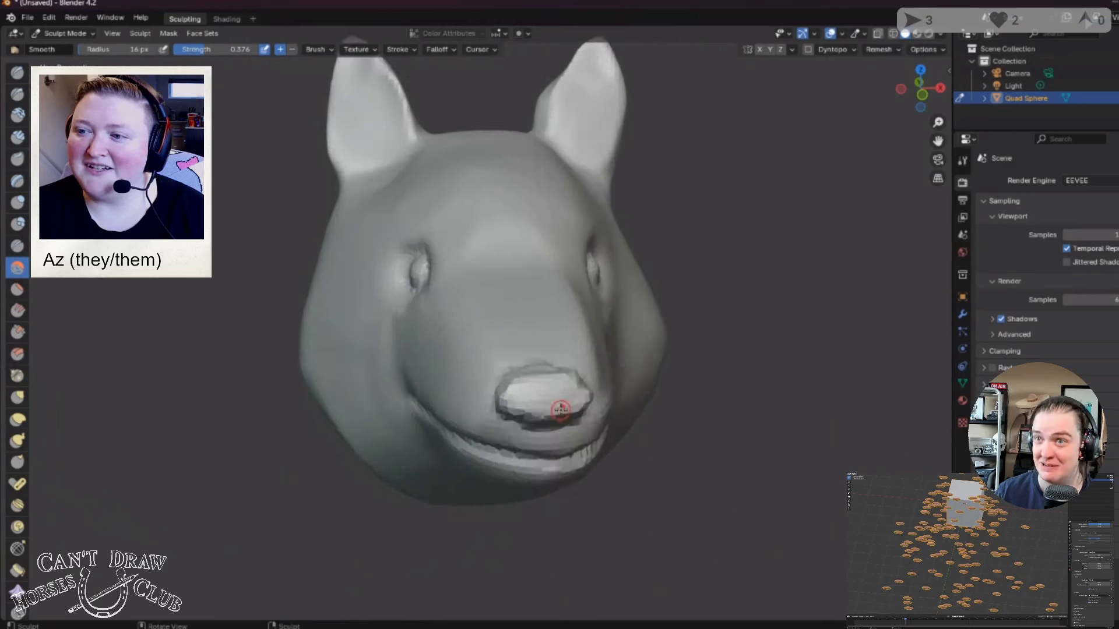
Step: Set the Smooth brush radius to 47 px and smooth the animal head around the muzzle and mouth line
mouse_move(559, 400)
mouse_down()
mouse_move(517, 392)
mouse_move(525, 422)
mouse_move(513, 408)
mouse_up()
drag(118, 52, 125, 52)
mouse_move(542, 414)
middle_down()
mouse_move(469, 425)
mouse_move(472, 525)
mouse_move(474, 455)
middle_up()
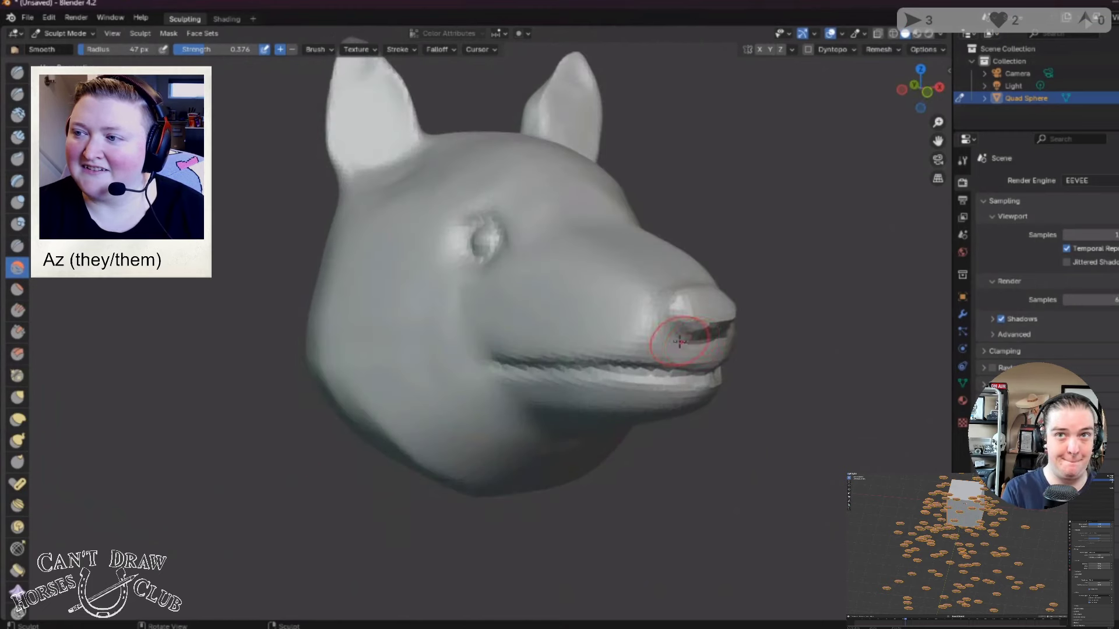
middle_drag(687, 325, 626, 298)
mouse_move(532, 157)
middle_down()
mouse_move(475, 163)
mouse_move(233, 287)
middle_up()
drag(232, 341, 444, 333)
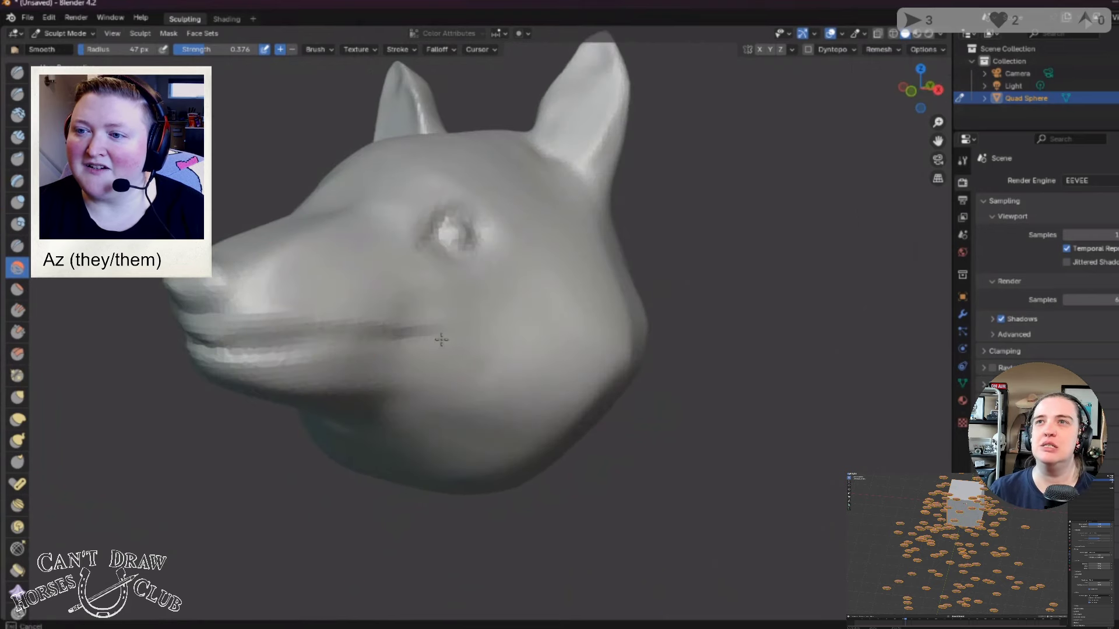
mouse_move(425, 336)
middle_down()
mouse_move(445, 325)
mouse_move(427, 369)
mouse_move(367, 421)
middle_up()
drag(367, 422, 355, 422)
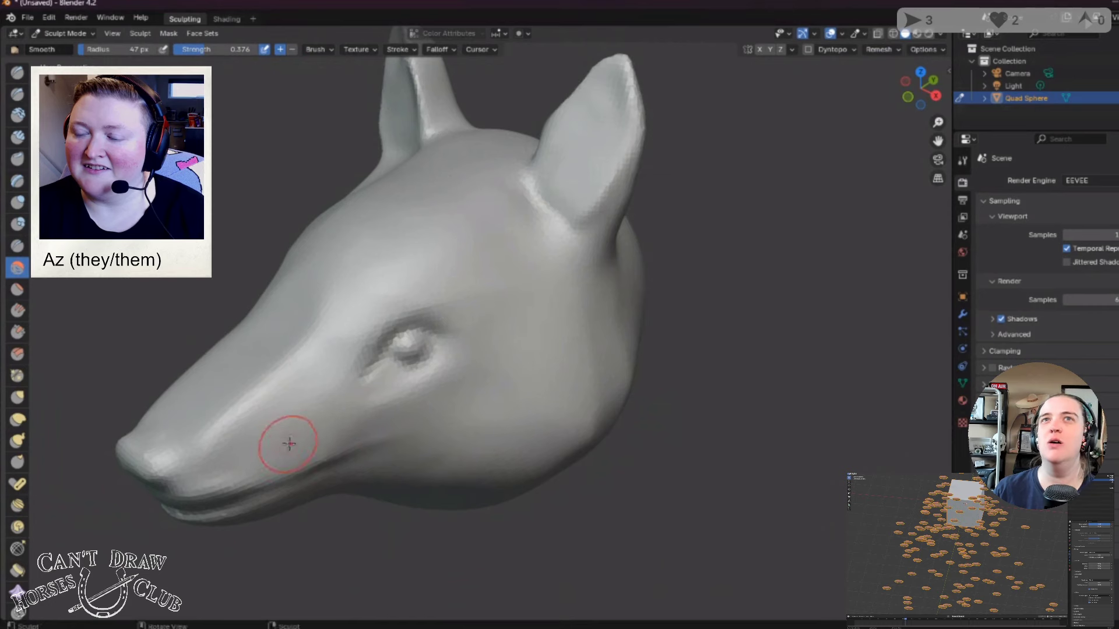
mouse_move(289, 444)
middle_down()
mouse_move(373, 408)
mouse_move(508, 377)
middle_up()
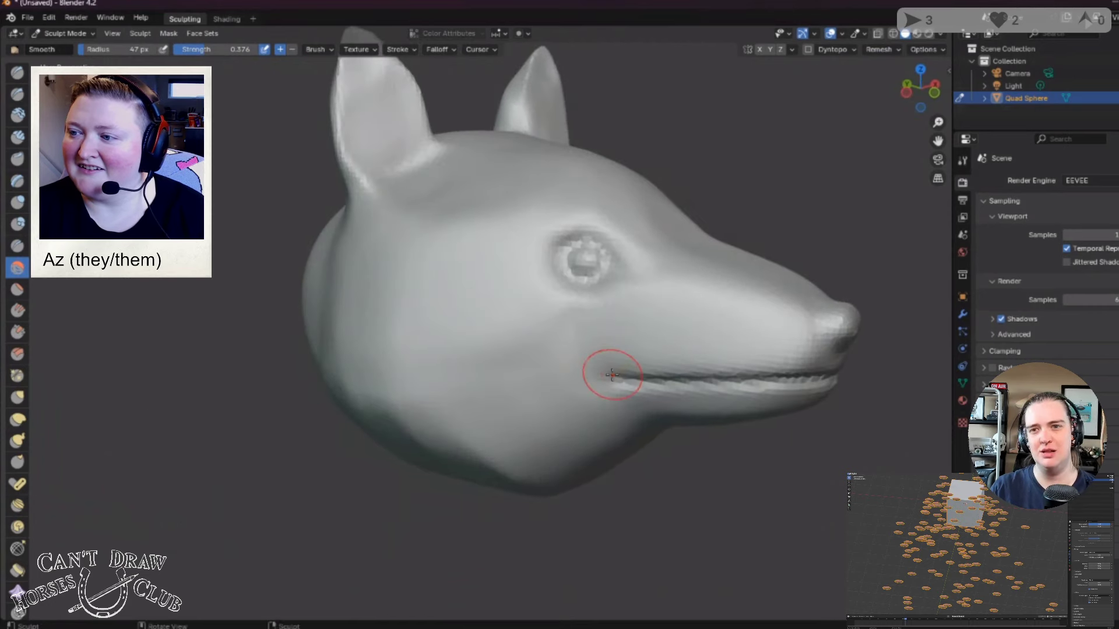
middle_drag(612, 375, 545, 400)
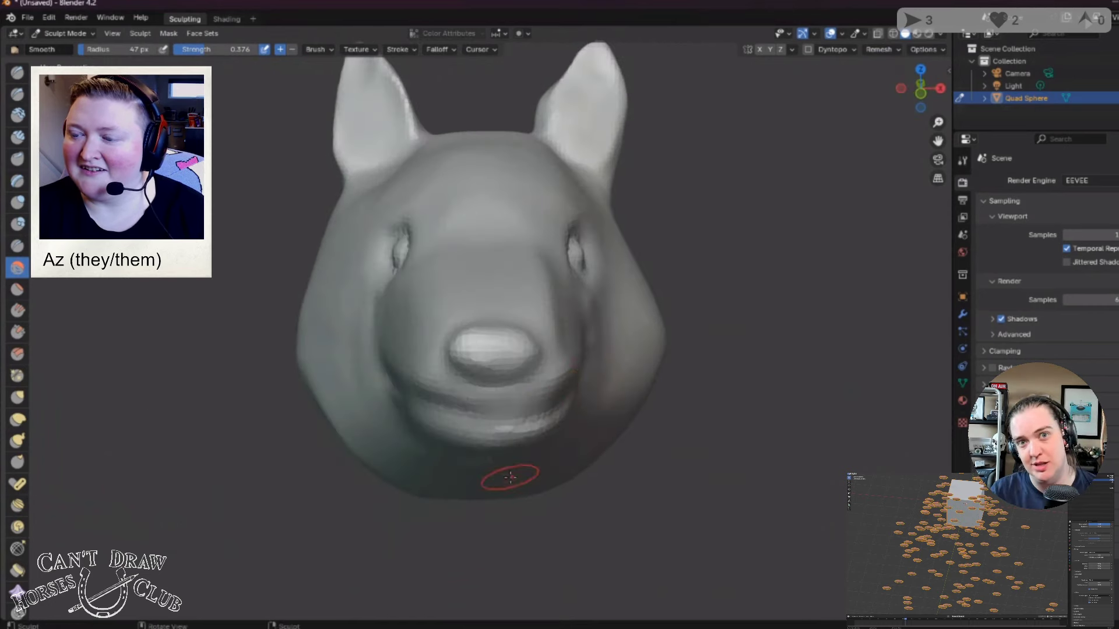
middle_drag(509, 478, 487, 174)
mouse_move(375, 180)
middle_down()
mouse_move(576, 397)
mouse_move(514, 428)
middle_up()
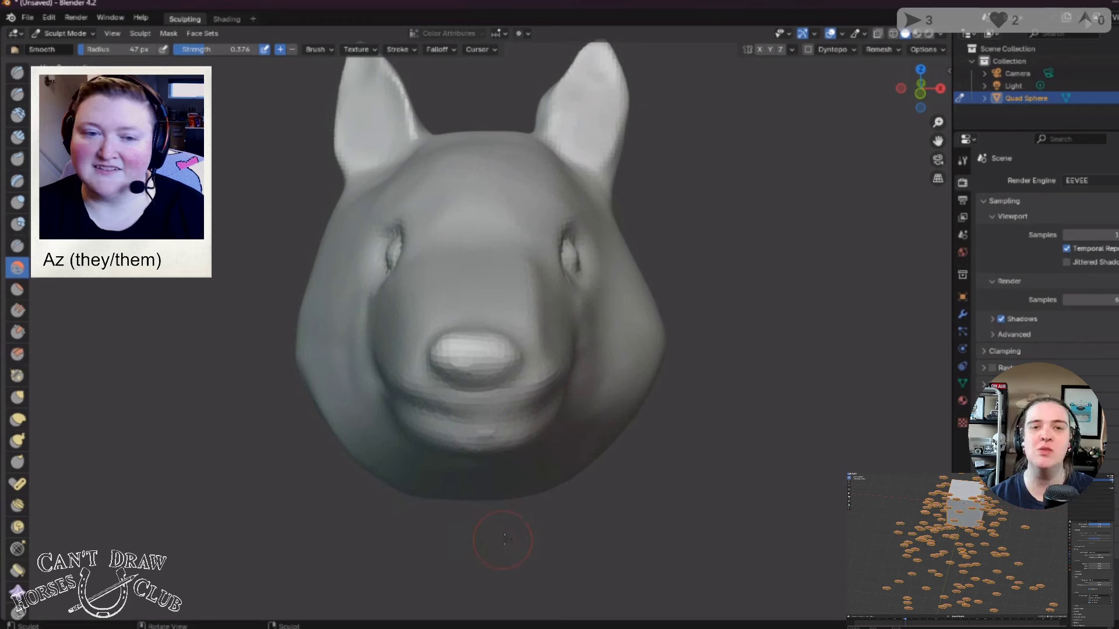
key(ctrl+z)
key(ctrl+z)
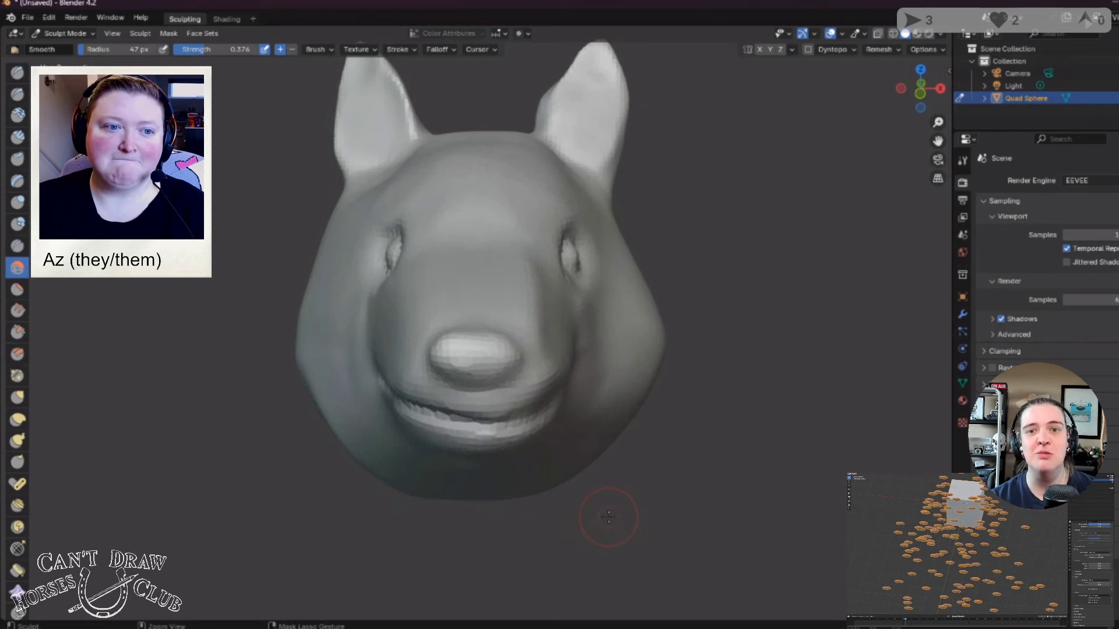
Step: Set the Smooth brush radius to 55 px and soften the lips and cheeks around the mouth
middle_drag(498, 472, 482, 464)
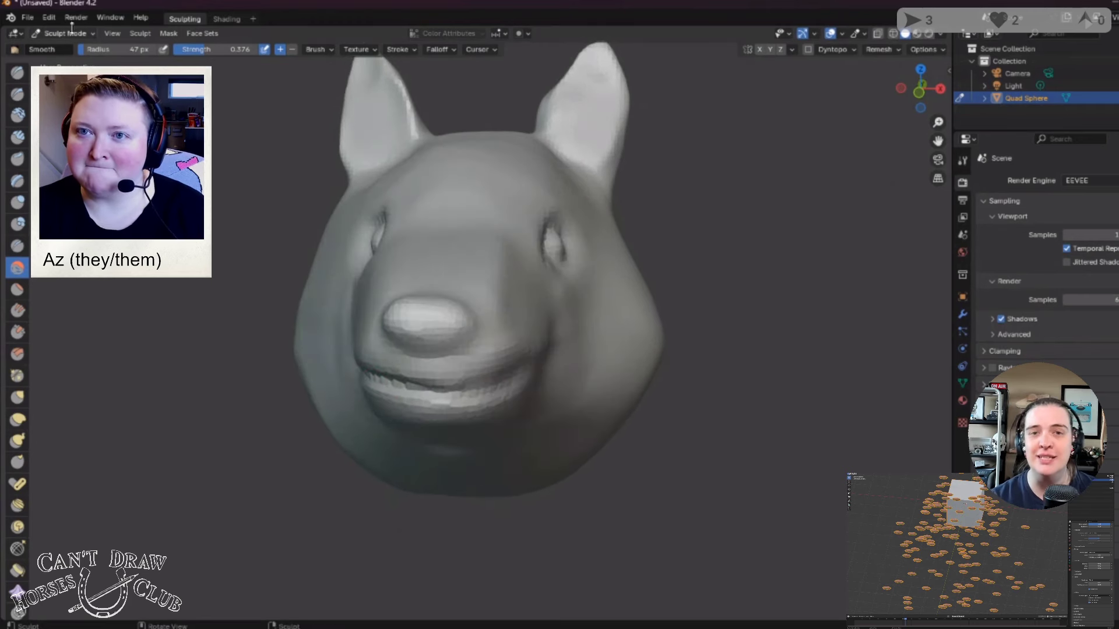
key(f)
click(479, 409)
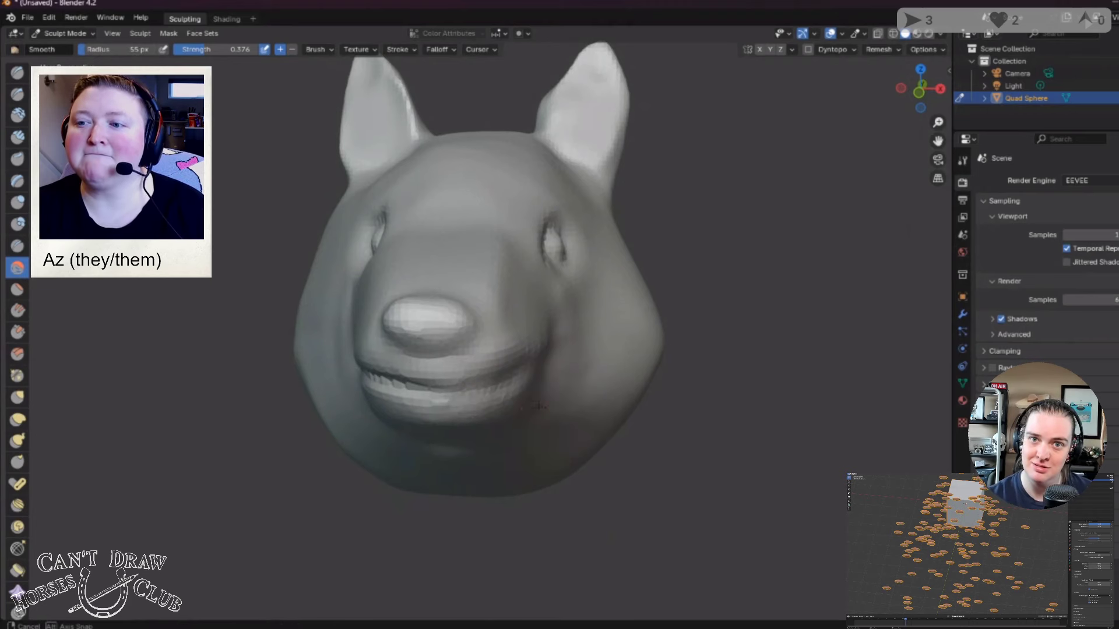
middle_drag(479, 410, 537, 388)
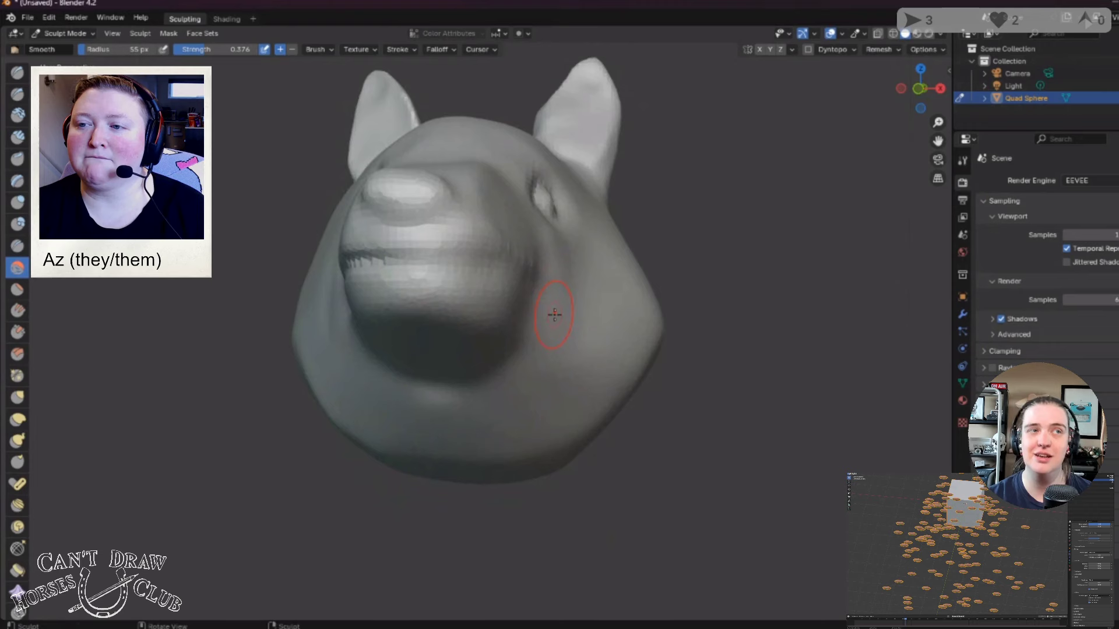
mouse_move(554, 315)
middle_down()
mouse_move(575, 282)
mouse_move(526, 290)
mouse_move(465, 169)
mouse_move(652, 267)
middle_up()
mouse_move(492, 333)
middle_down()
mouse_move(495, 379)
mouse_move(187, 355)
middle_up()
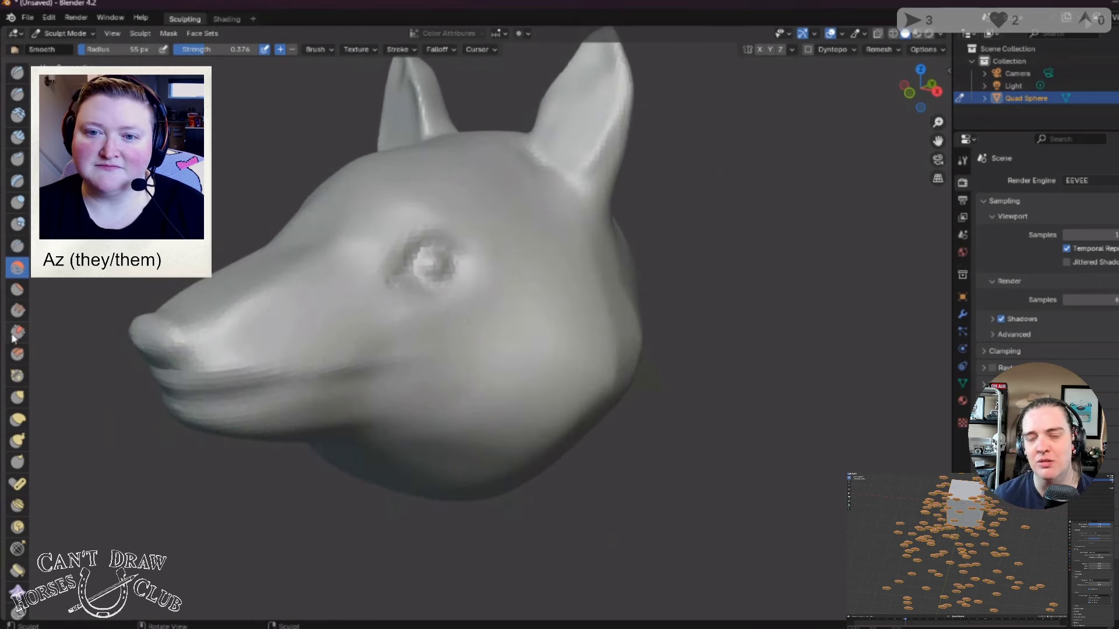
Step: Carve the mouth line on the side of the muzzle with the Crease brush at strength 0.302
click(16, 246)
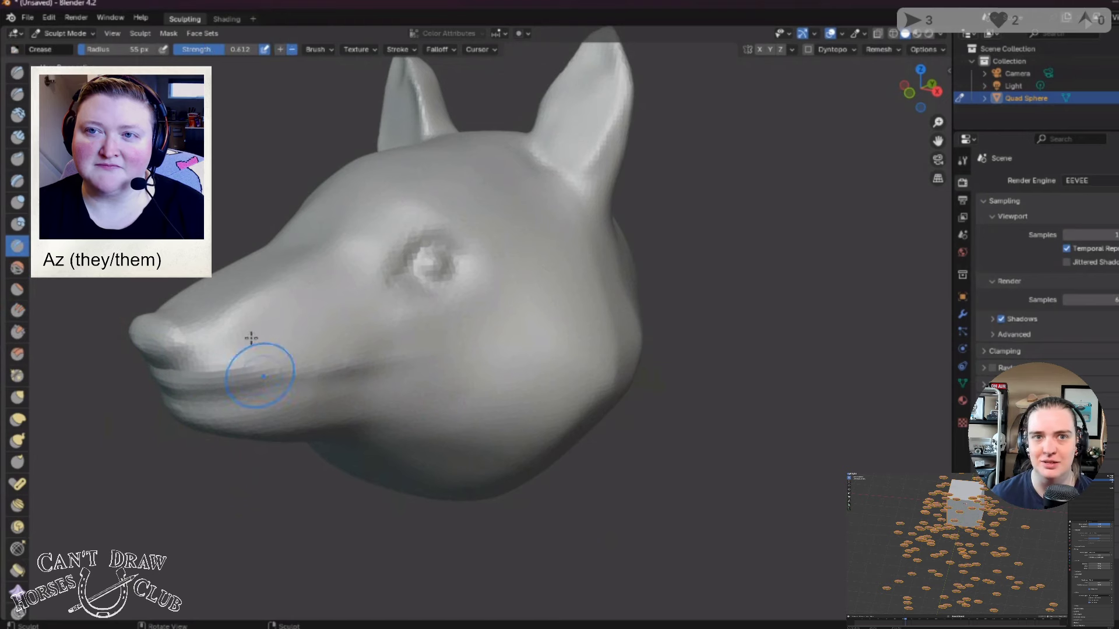
drag(201, 50, 198, 50)
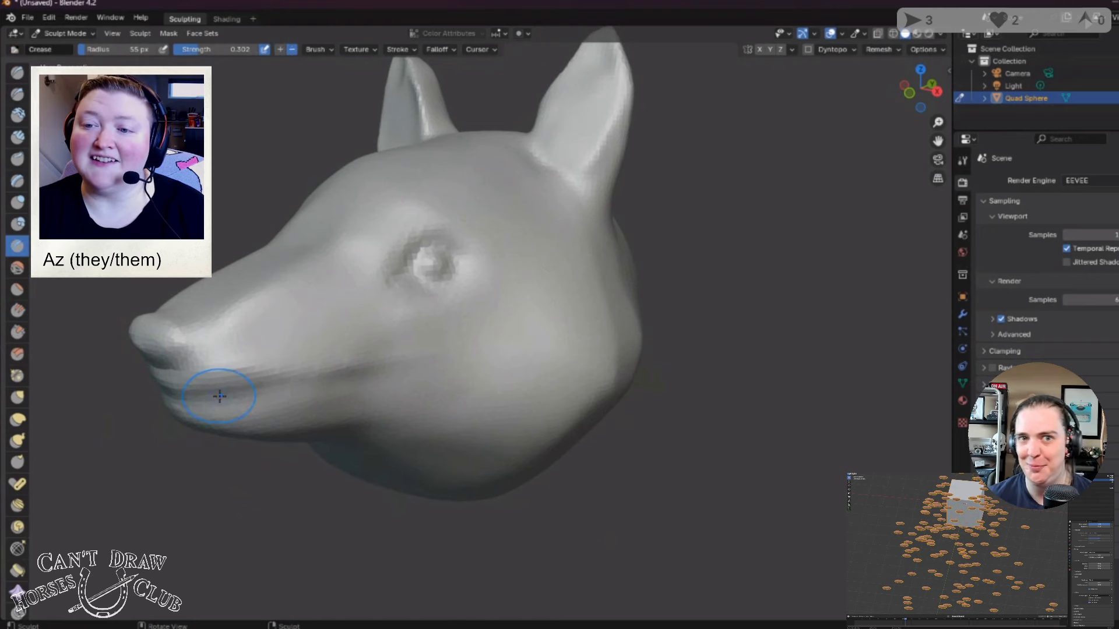
mouse_move(248, 395)
mouse_down()
mouse_move(357, 382)
mouse_move(287, 392)
mouse_up()
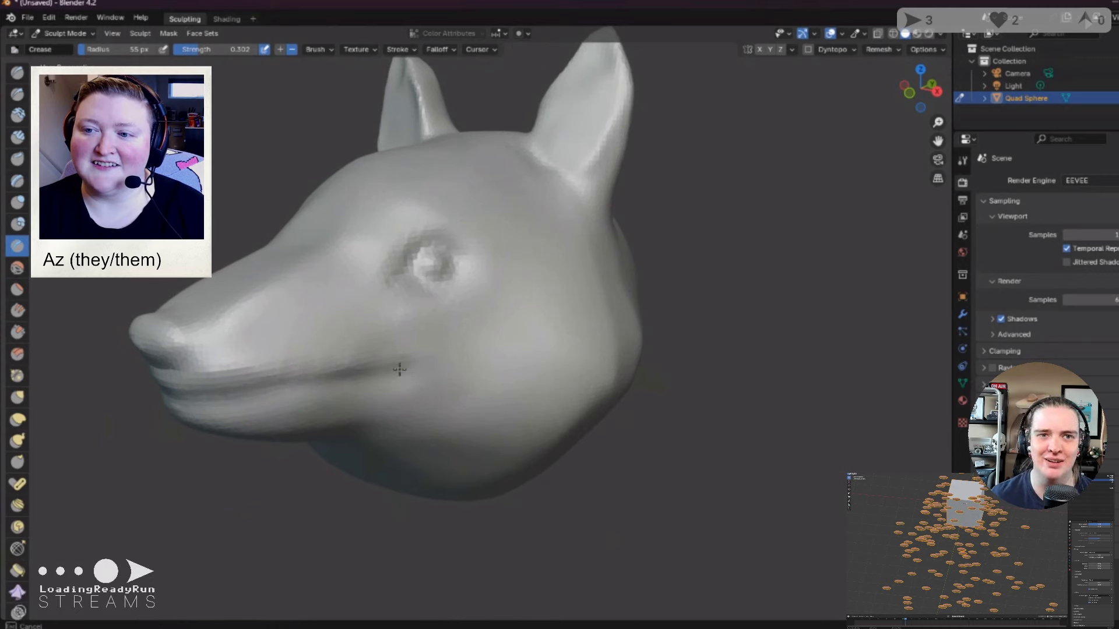
Step: Crease the mouth line on the head's other side and extend its corner slightly up into the cheek
middle_drag(412, 384, 525, 382)
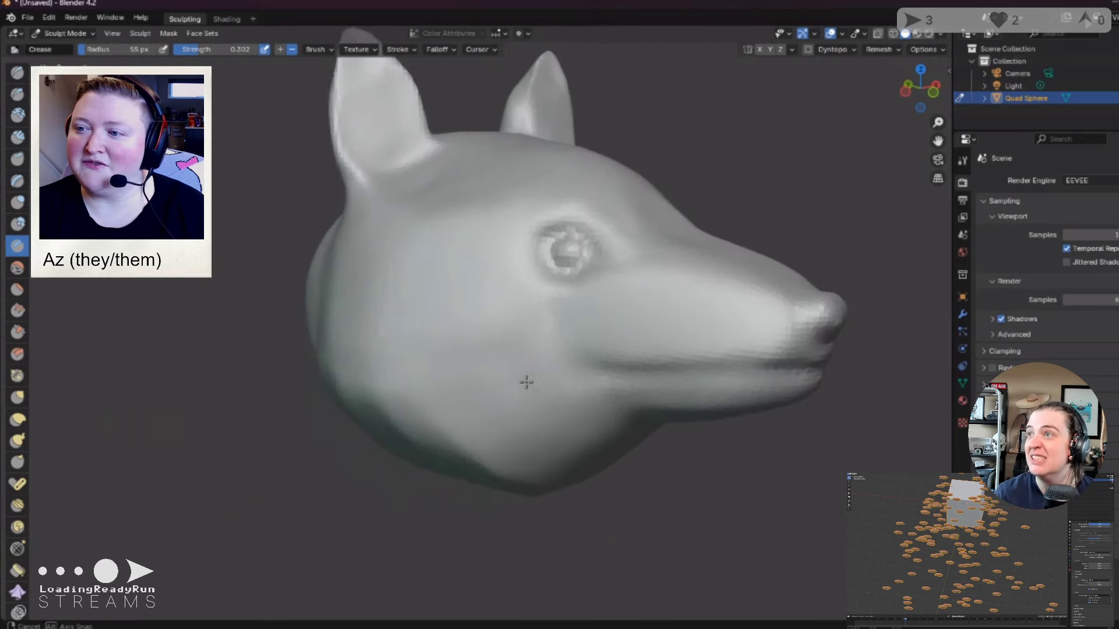
drag(684, 365, 610, 362)
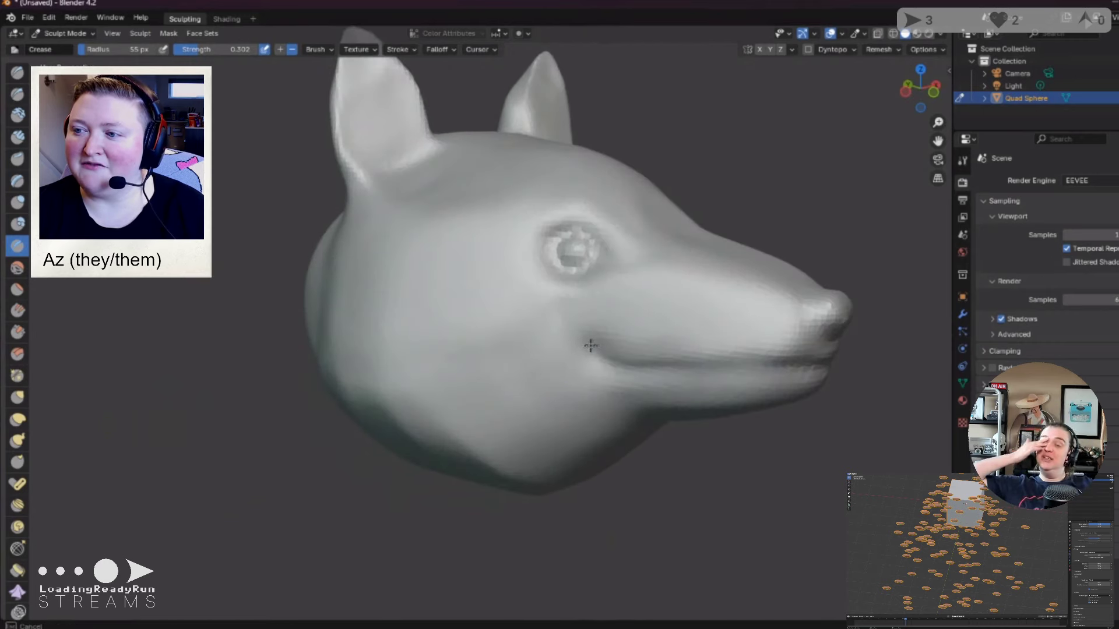
middle_drag(590, 362, 585, 406)
drag(636, 394, 592, 380)
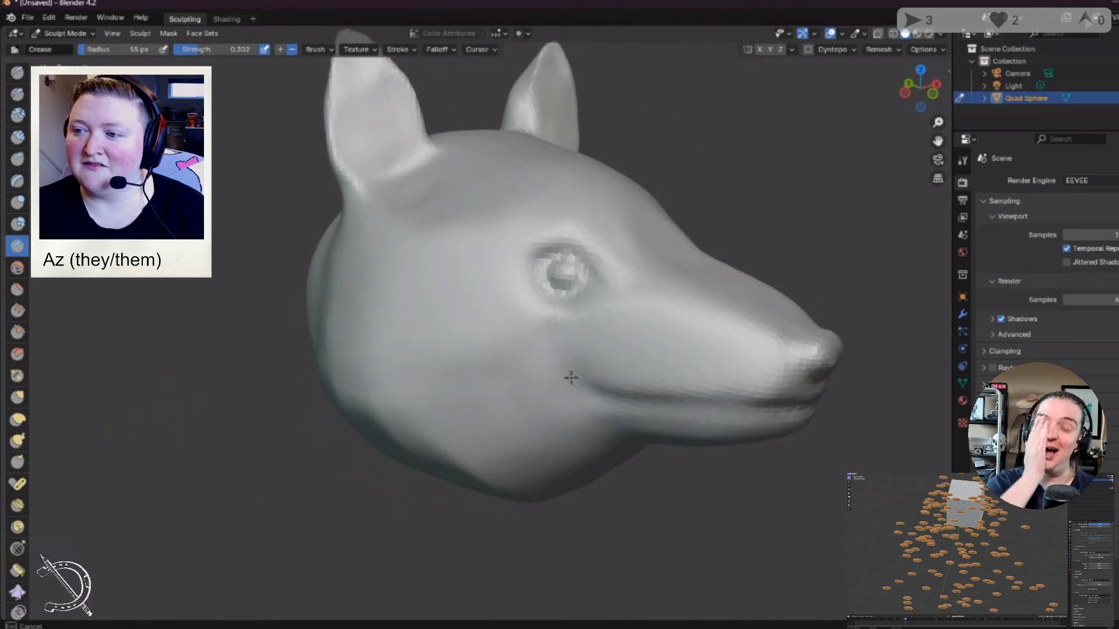
mouse_move(573, 379)
middle_down()
mouse_move(579, 388)
mouse_move(559, 385)
middle_up()
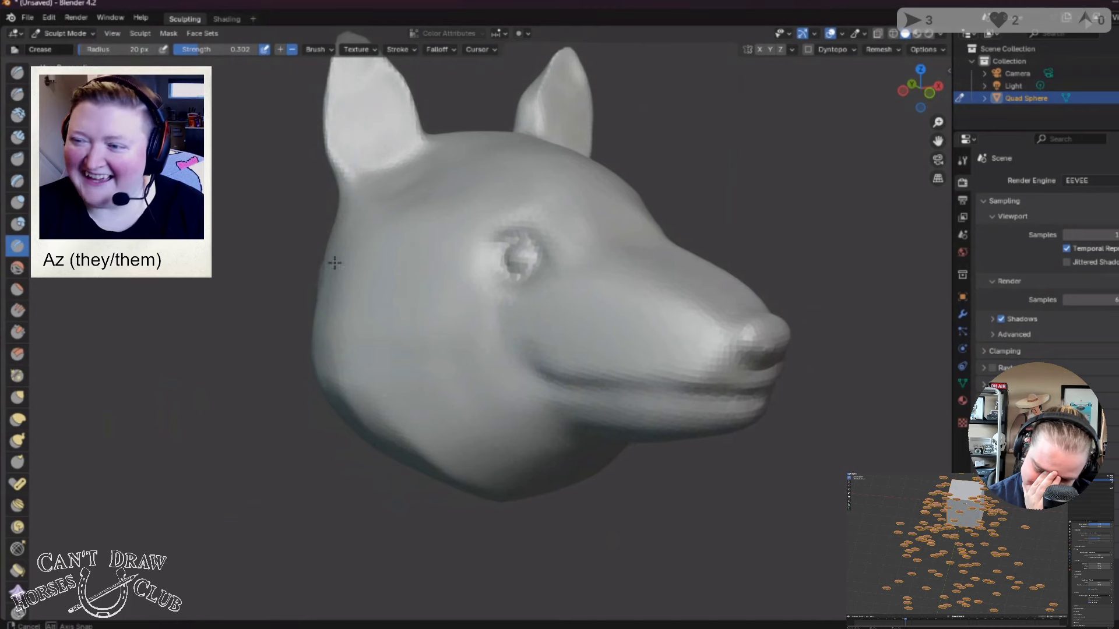
Step: Deepen the line between the lips along the muzzle with the Crease brush at a 20 px radius
mouse_move(520, 385)
middle_down()
mouse_move(583, 373)
mouse_move(438, 387)
mouse_move(297, 353)
mouse_move(314, 382)
mouse_move(338, 369)
middle_up()
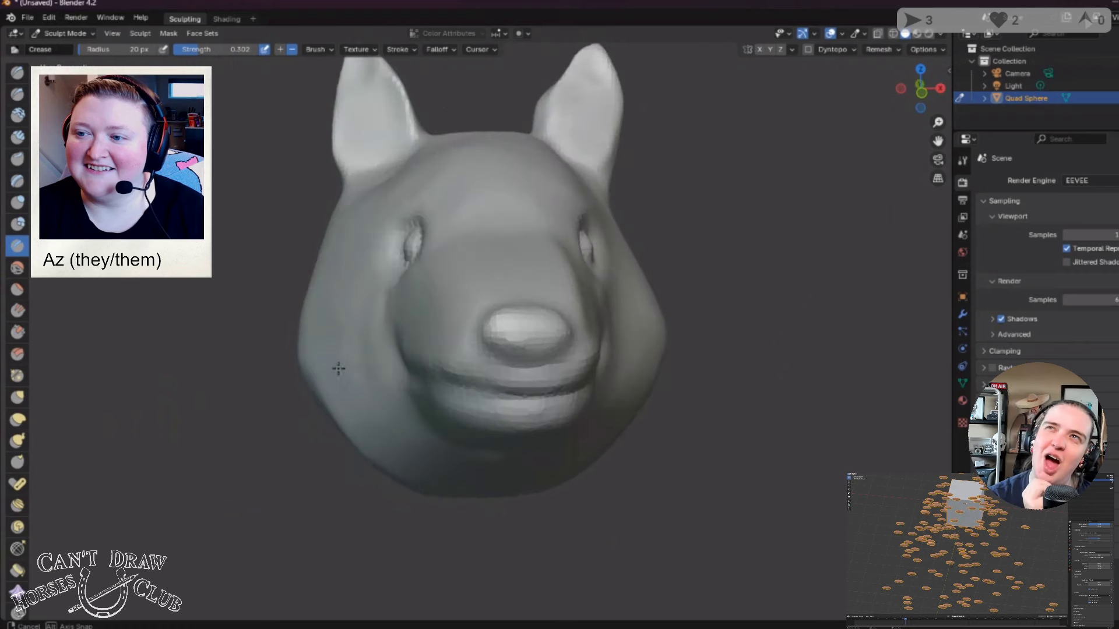
mouse_move(512, 403)
middle_down()
mouse_move(492, 371)
mouse_move(462, 383)
middle_up()
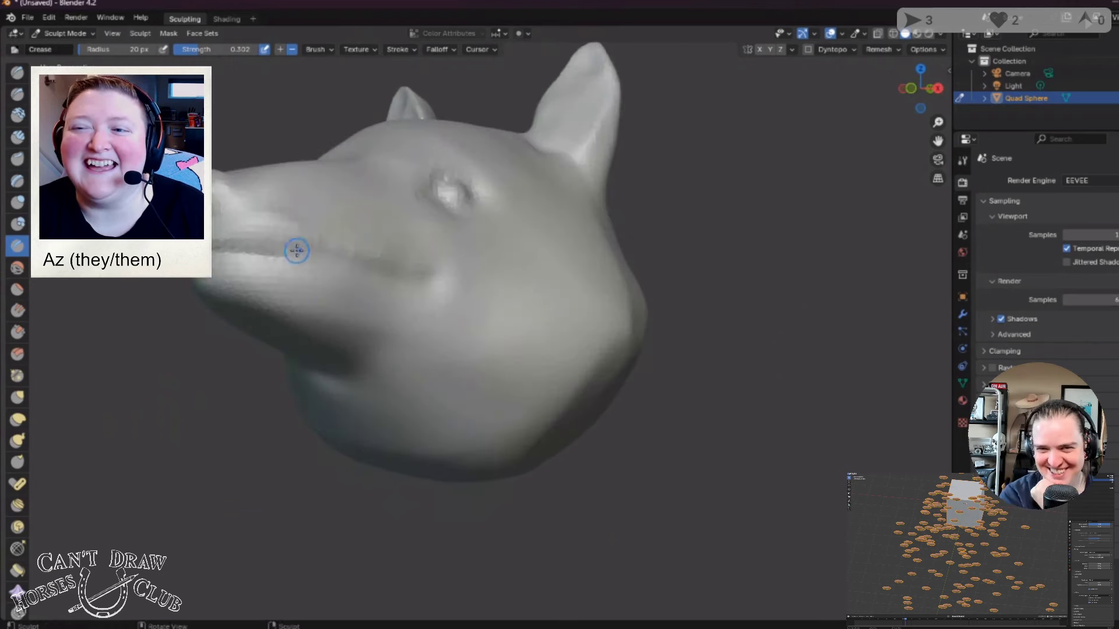
mouse_move(296, 250)
mouse_down()
mouse_move(371, 261)
mouse_move(277, 263)
mouse_up()
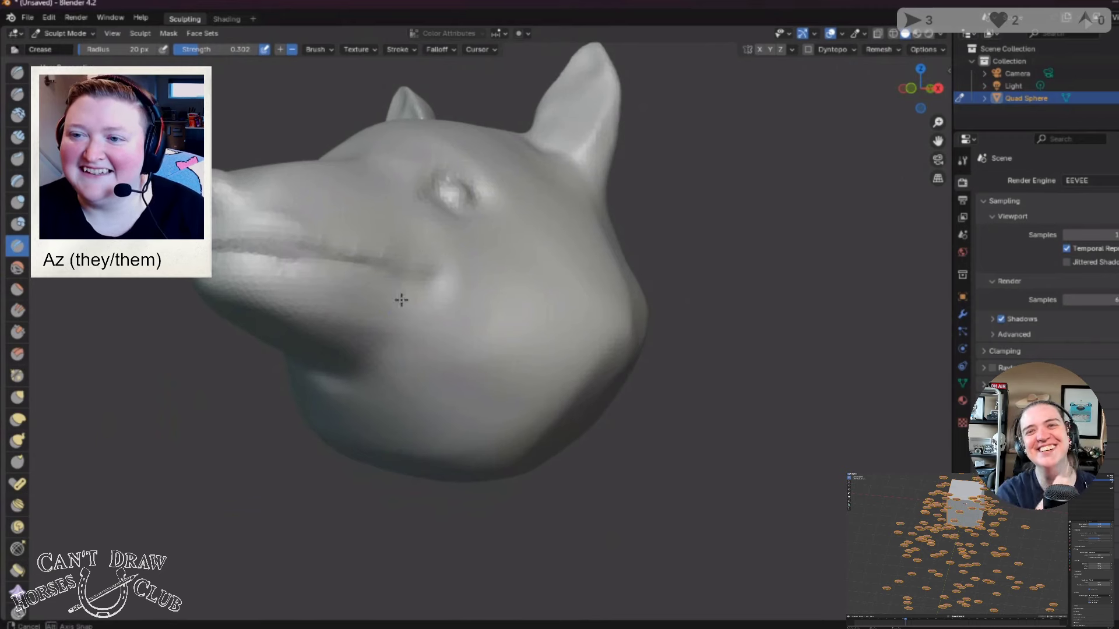
Step: Set the Smooth brush radius to 66 px and soften the mouth line, lips and sides of the muzzle
middle_drag(400, 300, 412, 314)
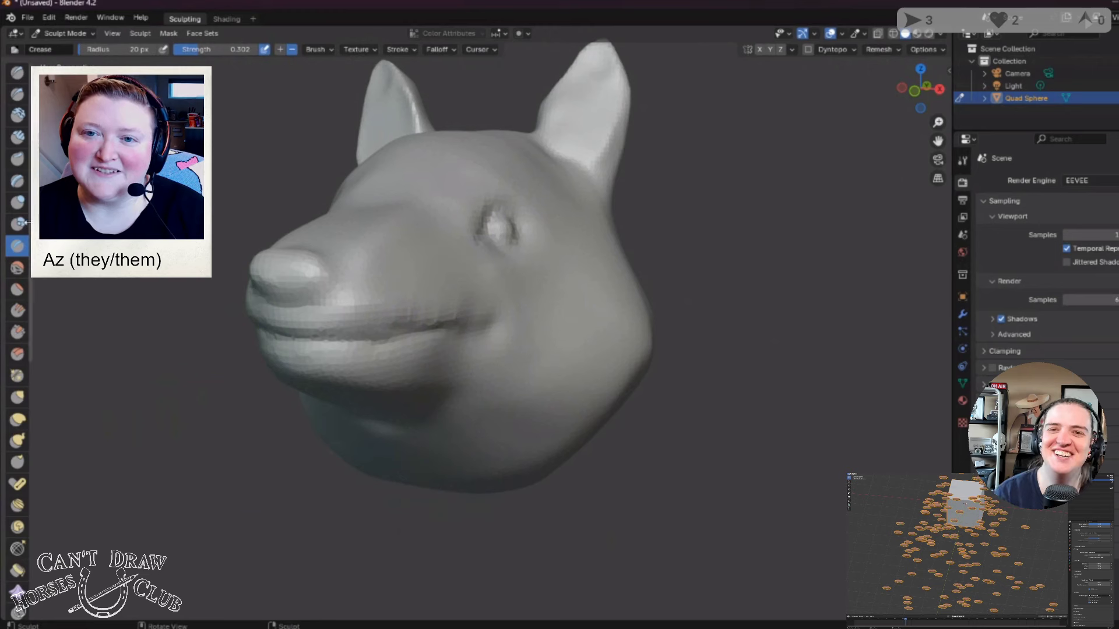
click(14, 269)
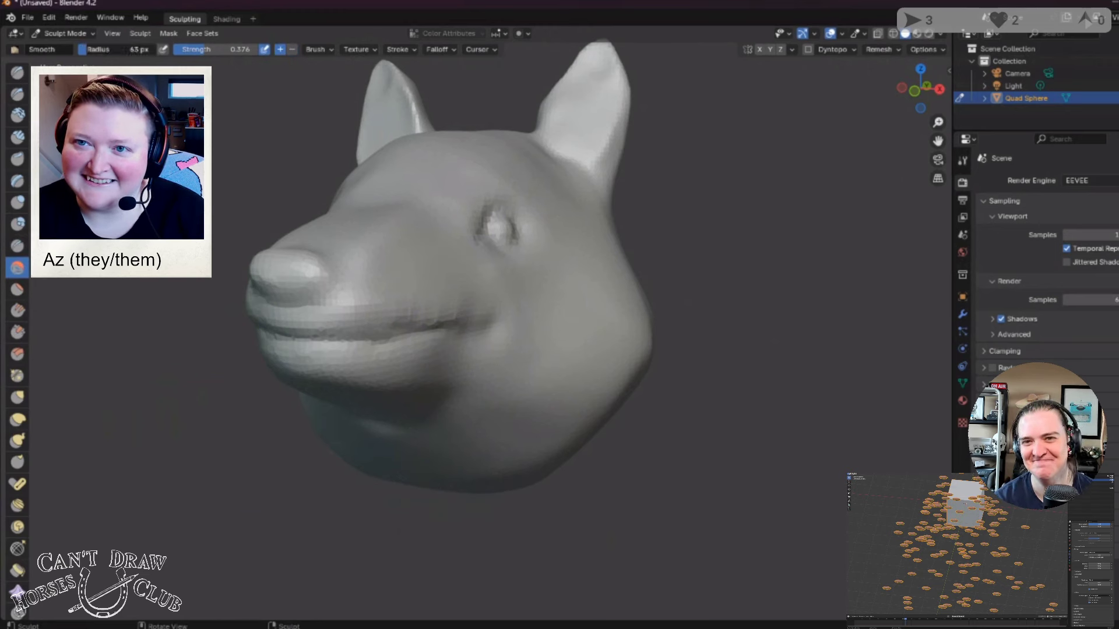
drag(125, 50, 127, 50)
mouse_move(408, 309)
mouse_down()
mouse_move(445, 312)
mouse_move(420, 312)
mouse_up()
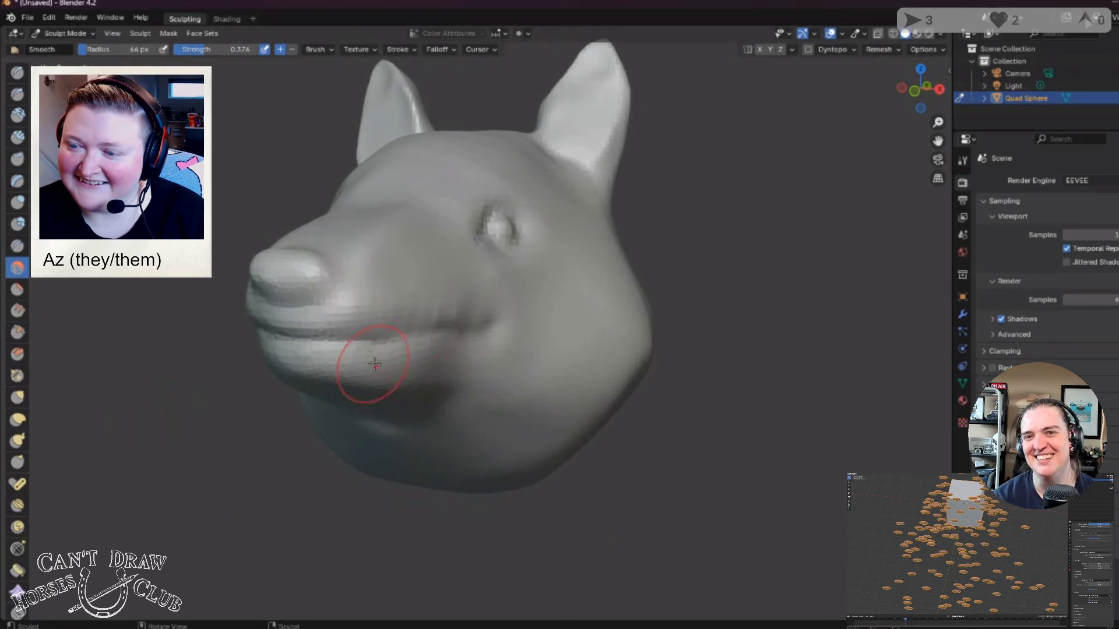
middle_drag(379, 354, 500, 300)
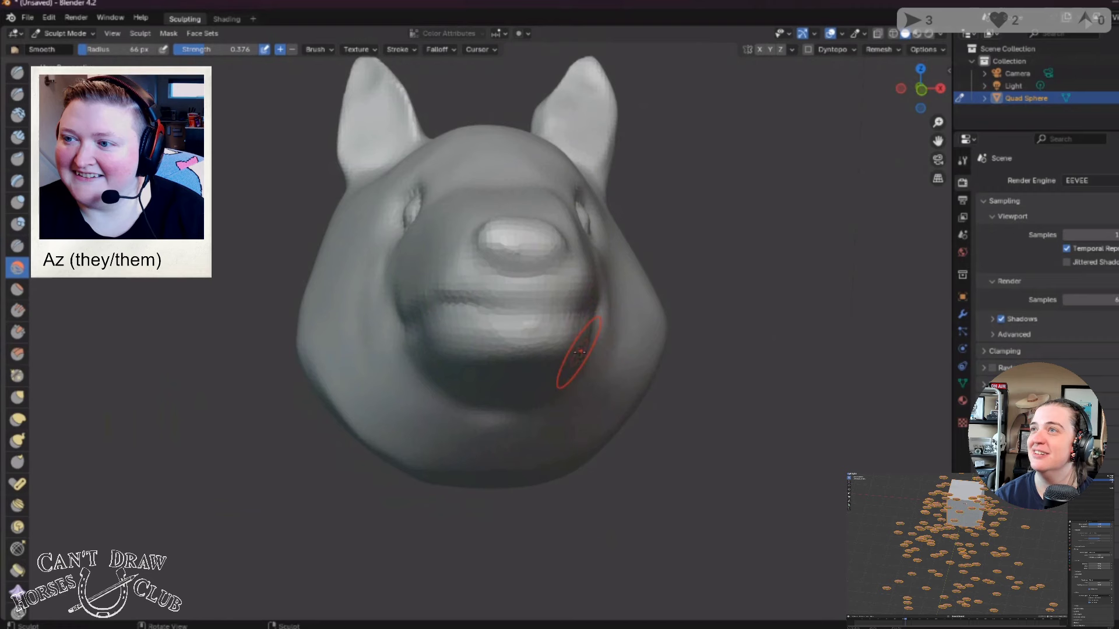
middle_drag(492, 392, 488, 424)
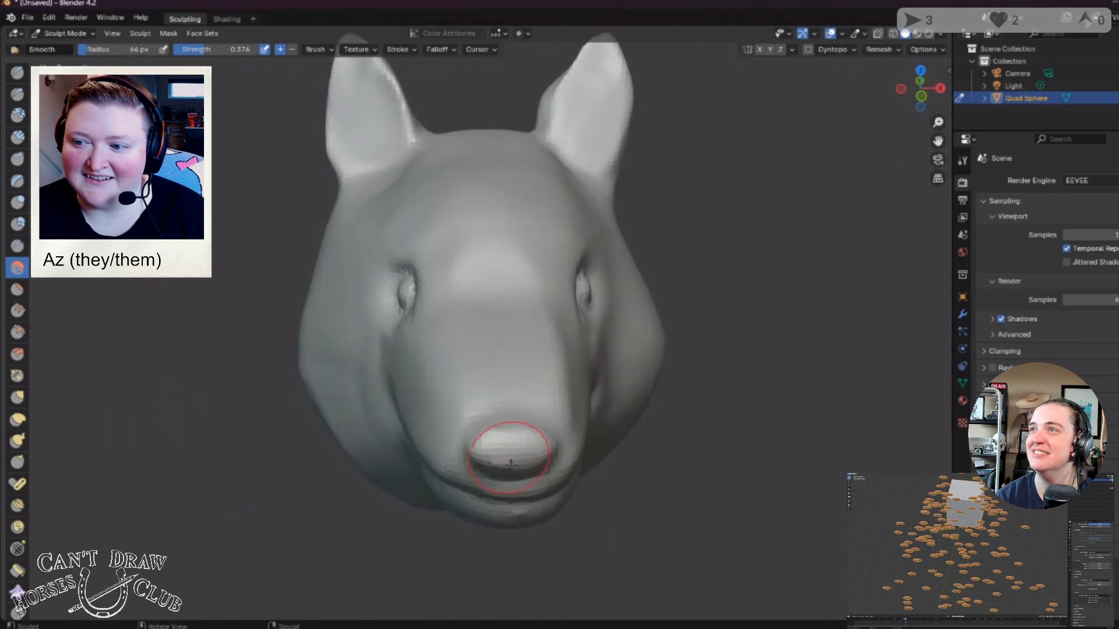
middle_drag(401, 439, 349, 406)
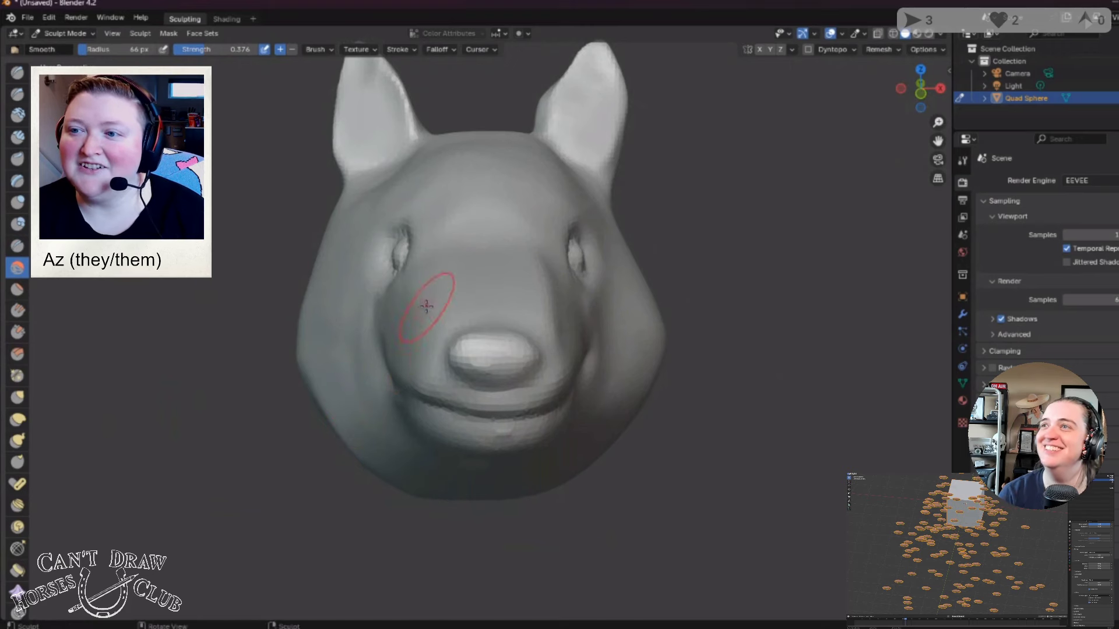
mouse_move(427, 306)
middle_down()
mouse_move(492, 327)
mouse_move(389, 307)
mouse_move(384, 334)
middle_up()
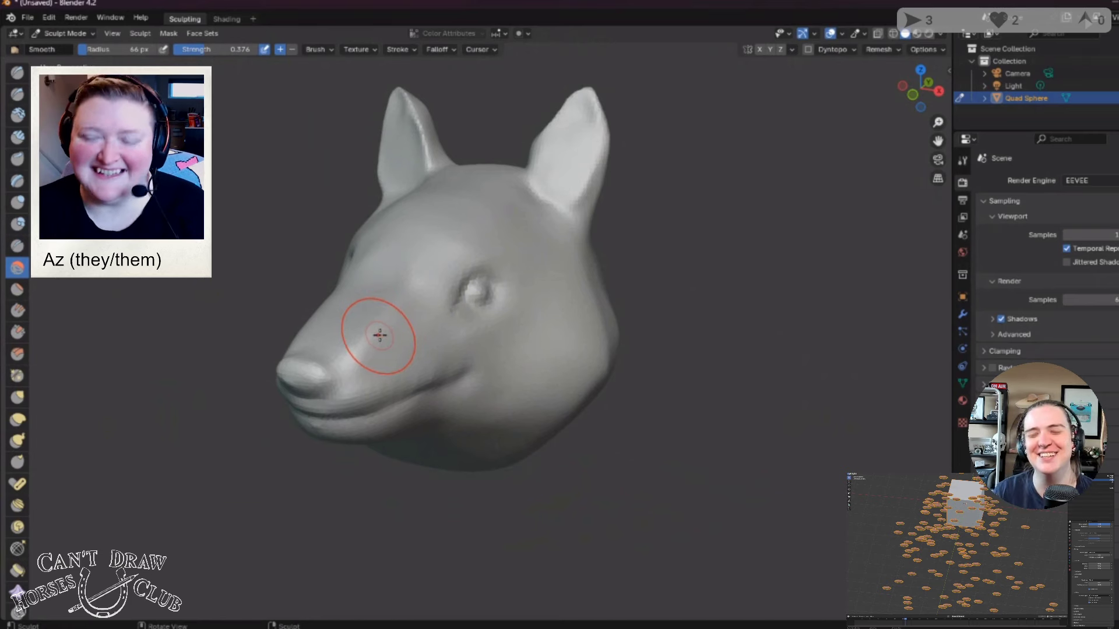
mouse_move(393, 331)
middle_down()
mouse_move(408, 332)
mouse_move(361, 333)
middle_up()
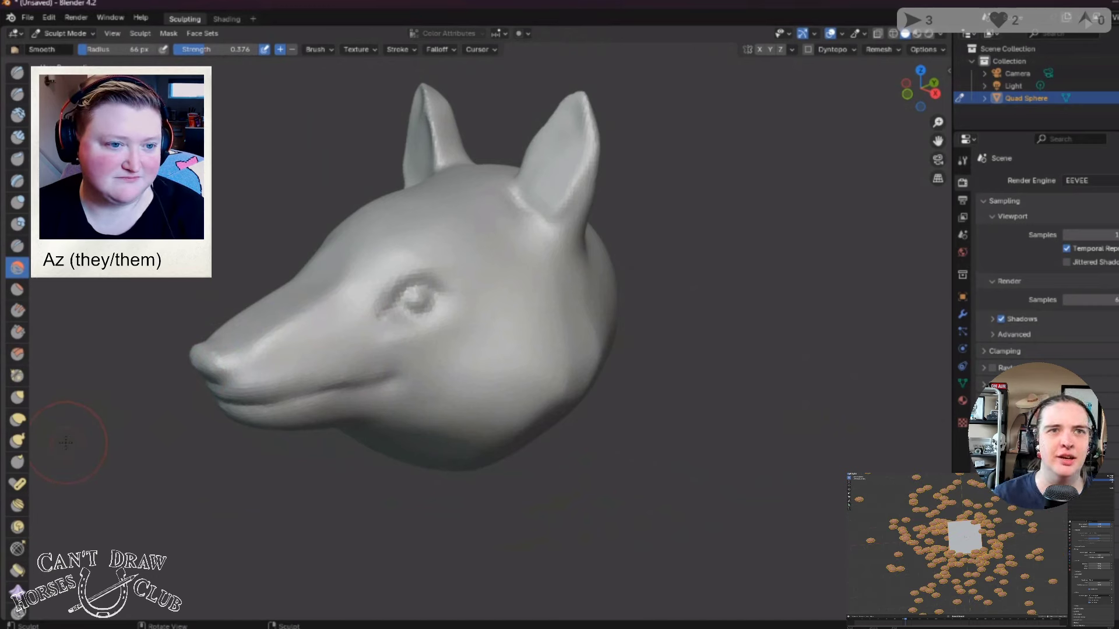
mouse_move(59, 369)
middle_down()
mouse_move(106, 366)
mouse_move(112, 403)
middle_up()
Step: Flatten the tip and top of the nose with the Flatten/Contrast brush at strength 0.665
click(17, 294)
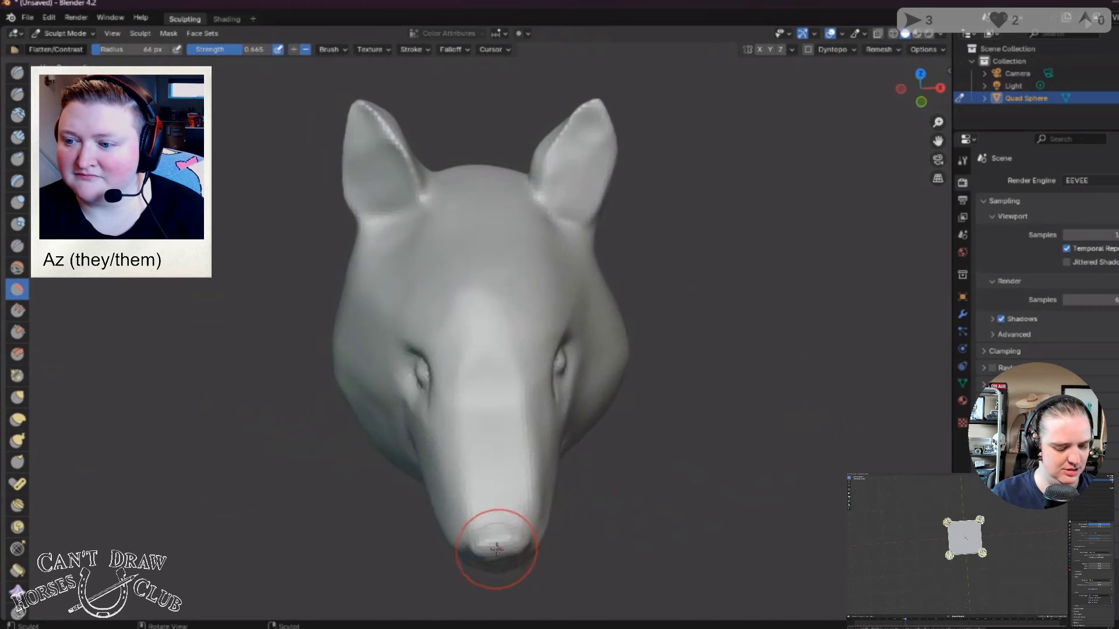
drag(495, 548, 498, 539)
mouse_move(512, 530)
middle_down()
mouse_move(346, 461)
mouse_move(435, 454)
mouse_move(513, 505)
mouse_move(571, 479)
mouse_move(565, 448)
mouse_move(586, 456)
middle_up()
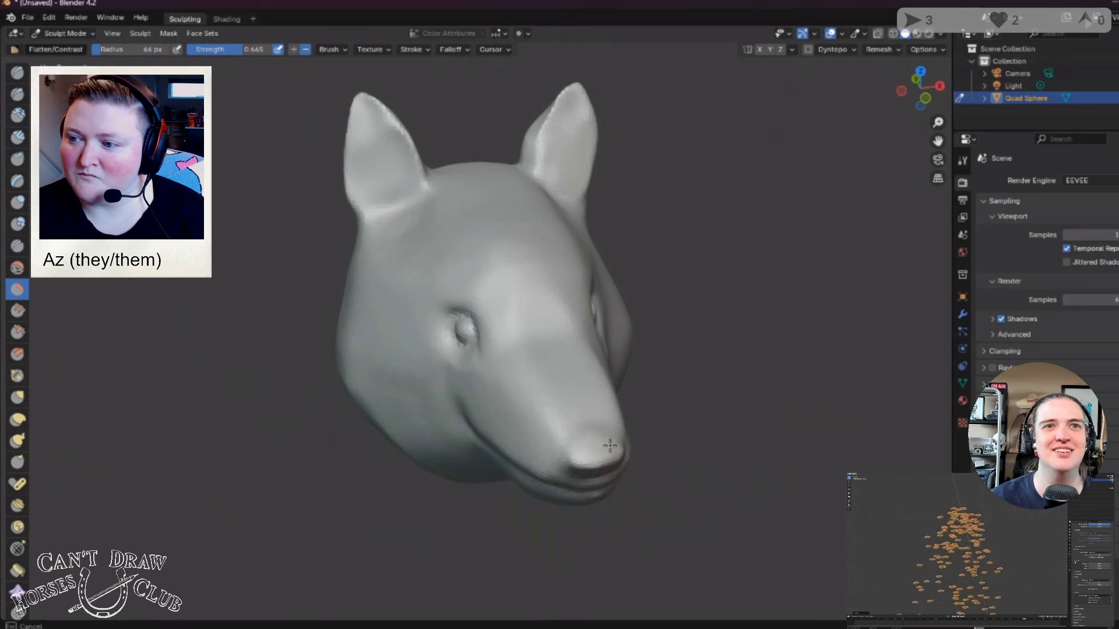
middle_drag(607, 443, 589, 415)
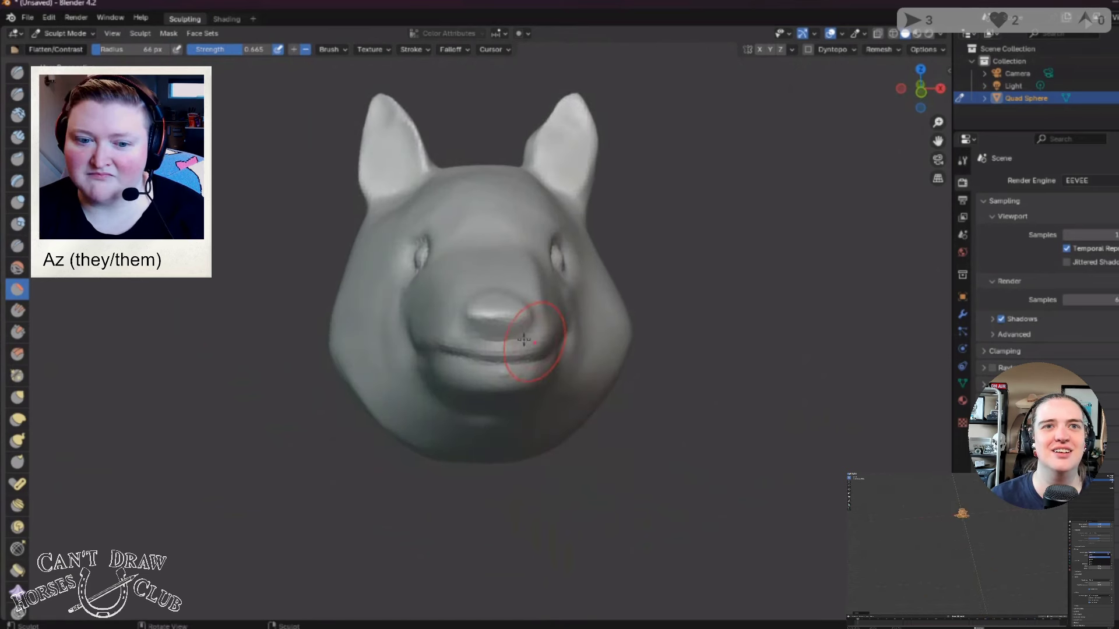
drag(490, 278, 493, 288)
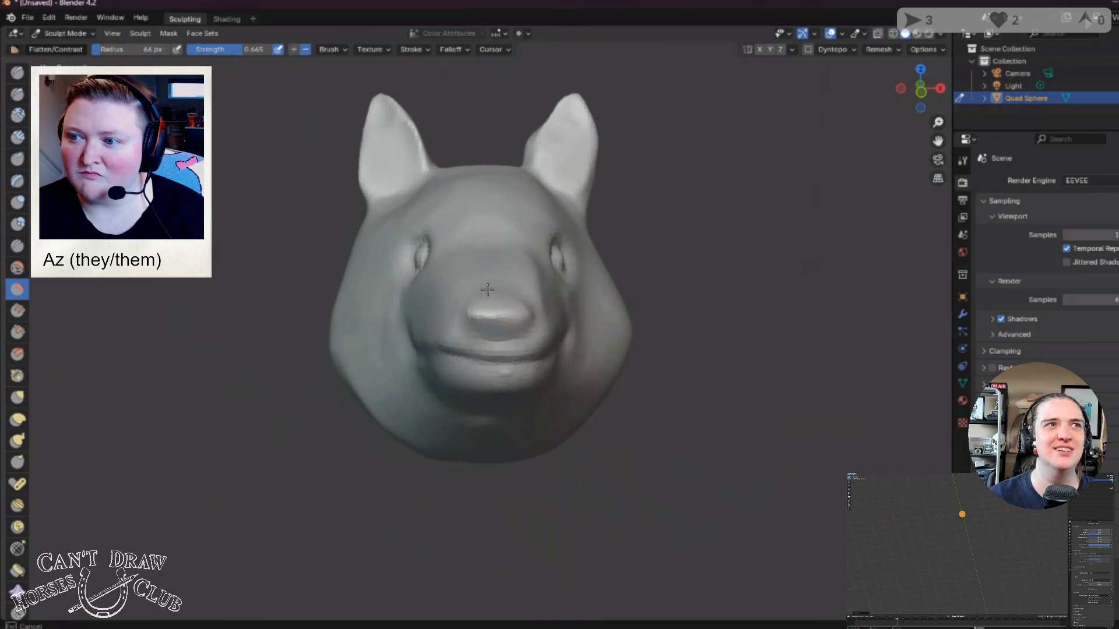
middle_drag(523, 287, 504, 370)
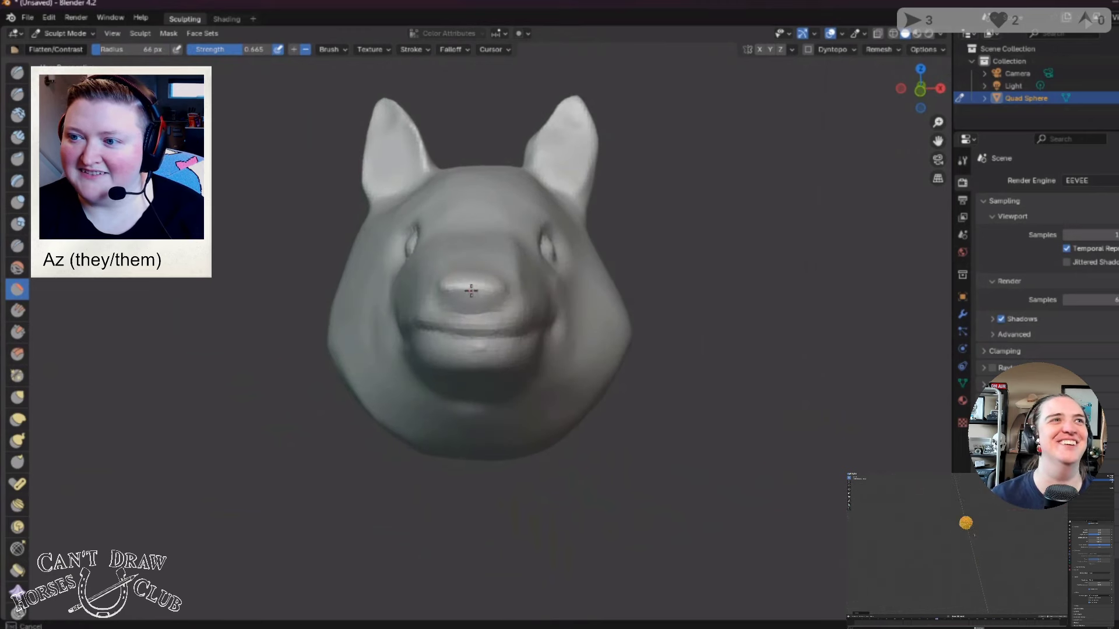
drag(470, 291, 478, 292)
middle_drag(473, 291, 482, 284)
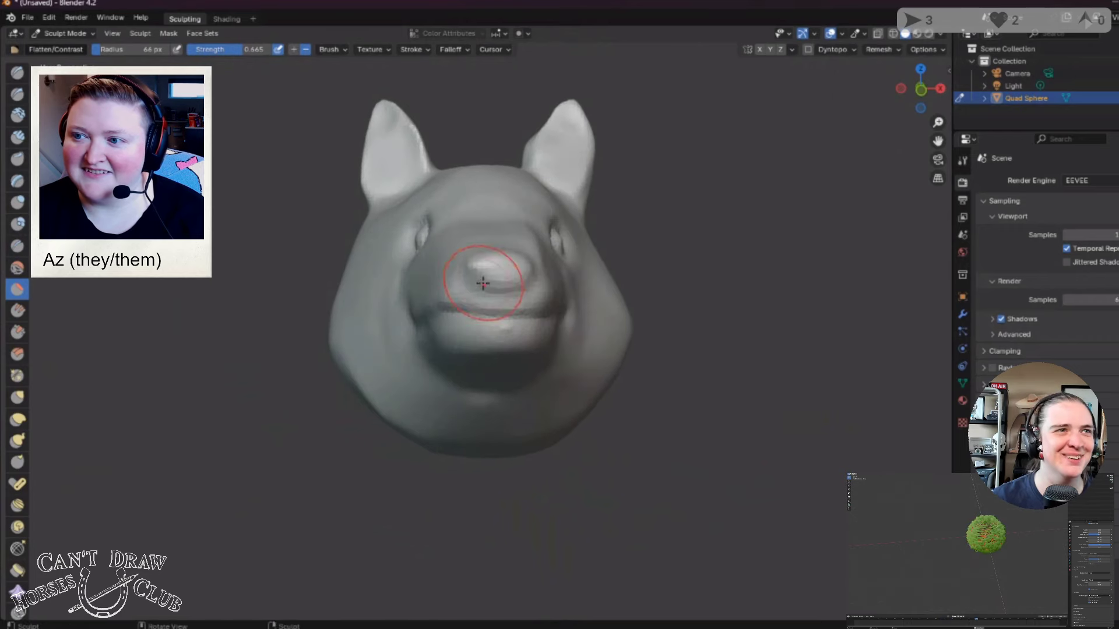
middle_drag(507, 332, 499, 368)
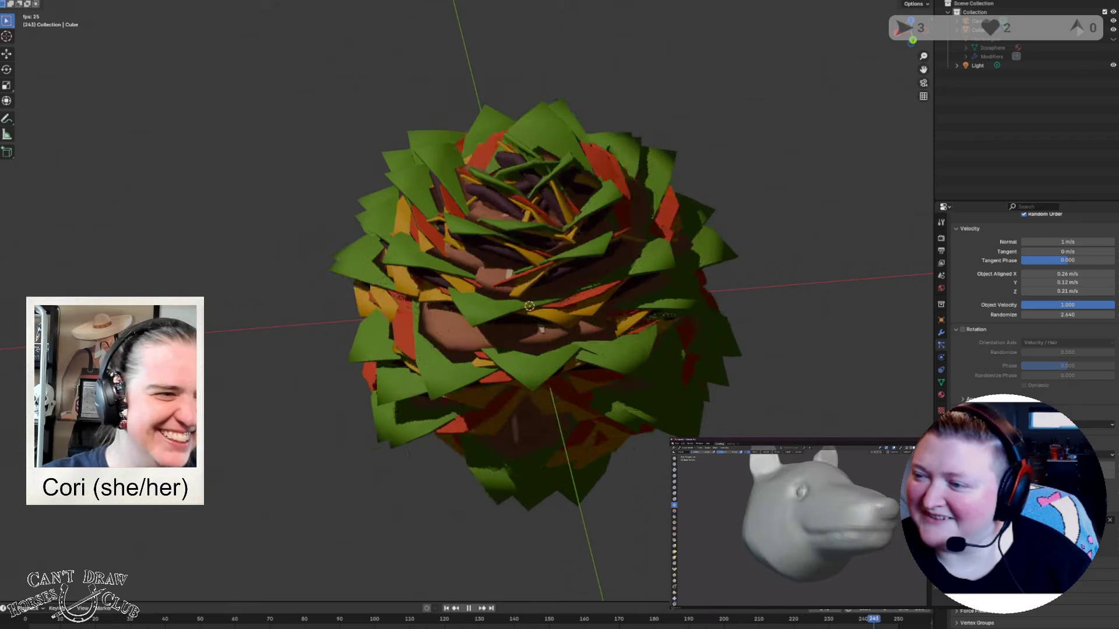
Step: Stop the particle animation playback in the hamburger scene
click(469, 609)
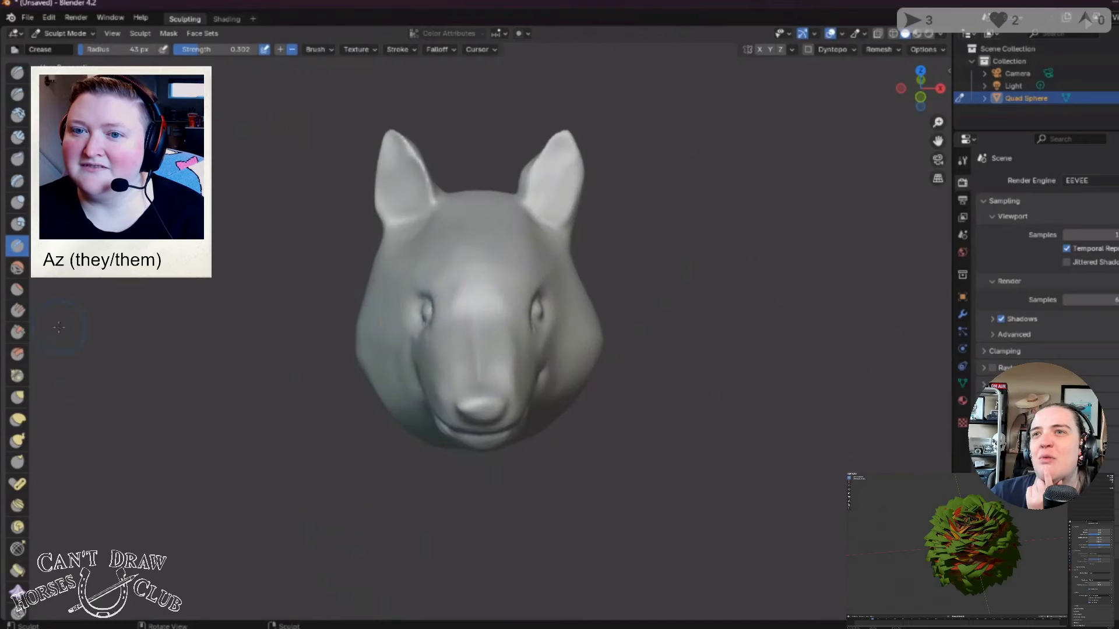
Step: Set the Flatten/Contrast brush radius to 86 px and flatten the forehead and upper muzzle between the eyes
click(17, 289)
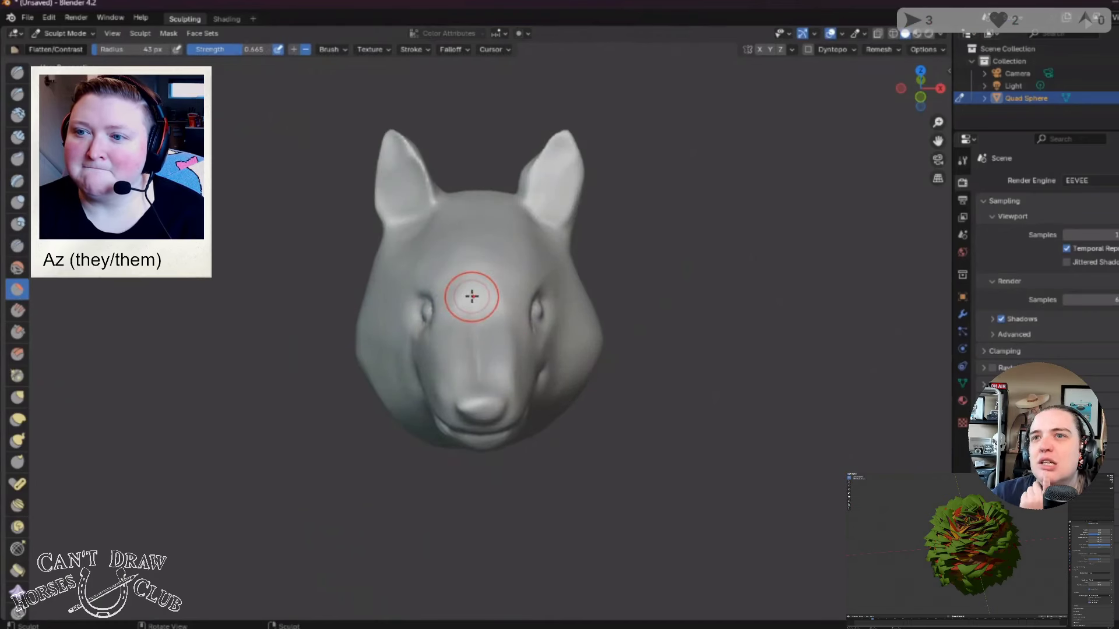
scroll(474, 288, up, 2)
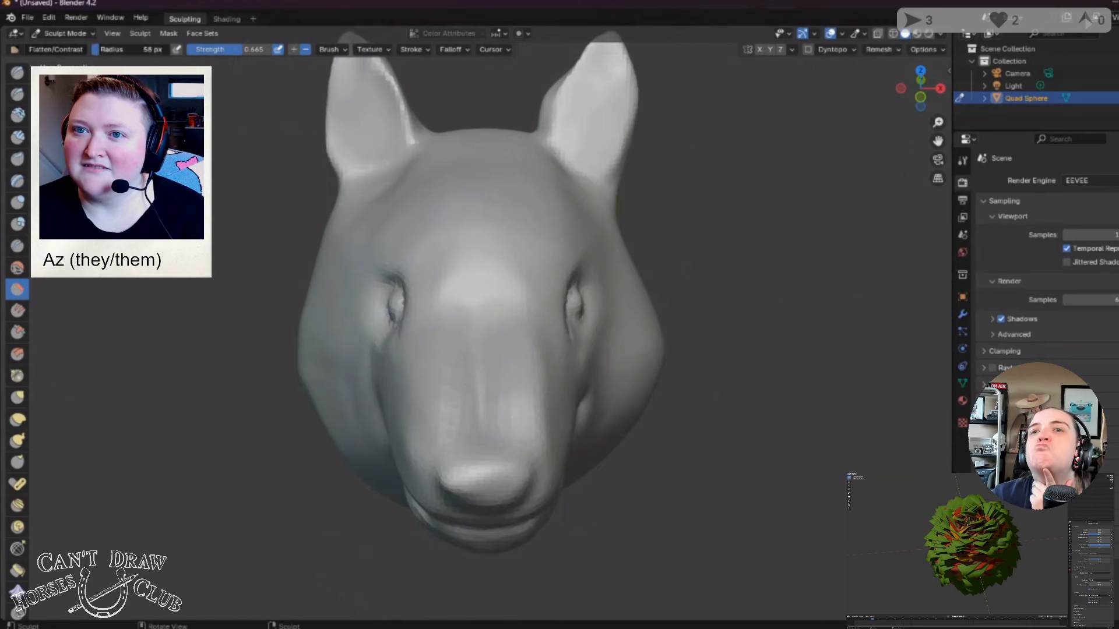
key(f)
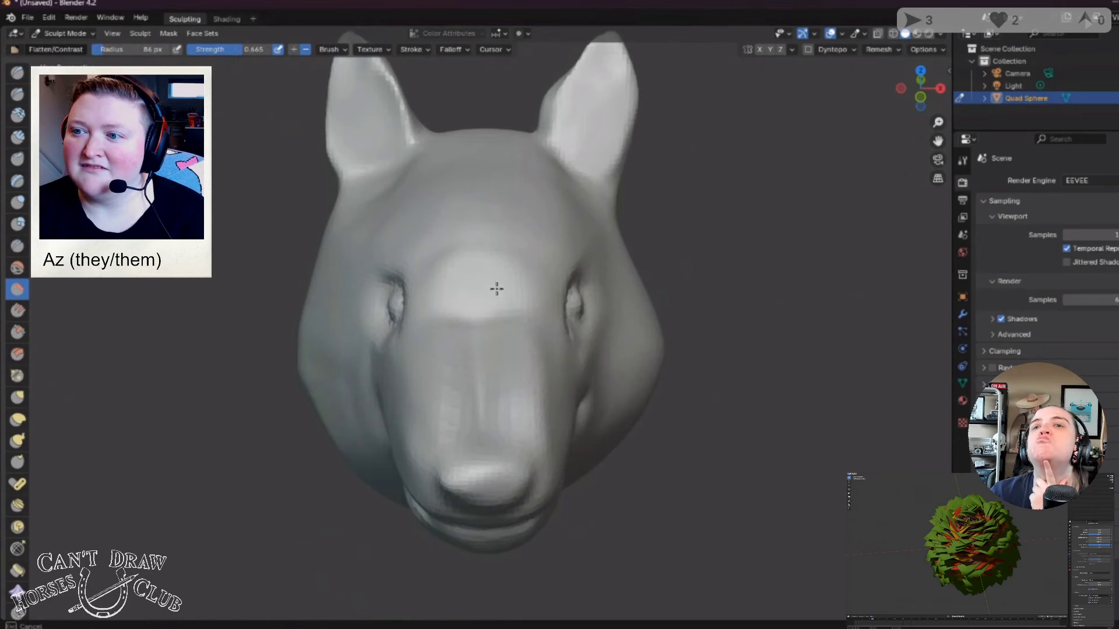
click(479, 311)
mouse_move(479, 312)
middle_down()
mouse_move(474, 350)
mouse_move(465, 332)
middle_up()
drag(476, 490, 510, 462)
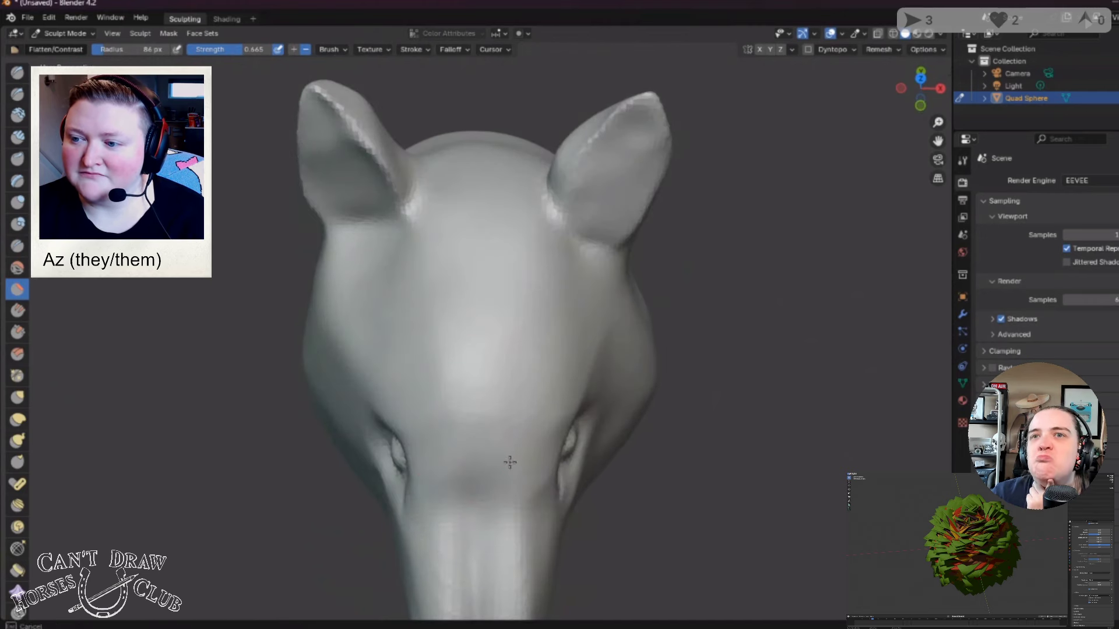
Step: Examine the forehead, brow and eyes of the head from above, the front and both sides
middle_drag(489, 483, 306, 359)
drag(267, 312, 291, 310)
drag(325, 267, 415, 267)
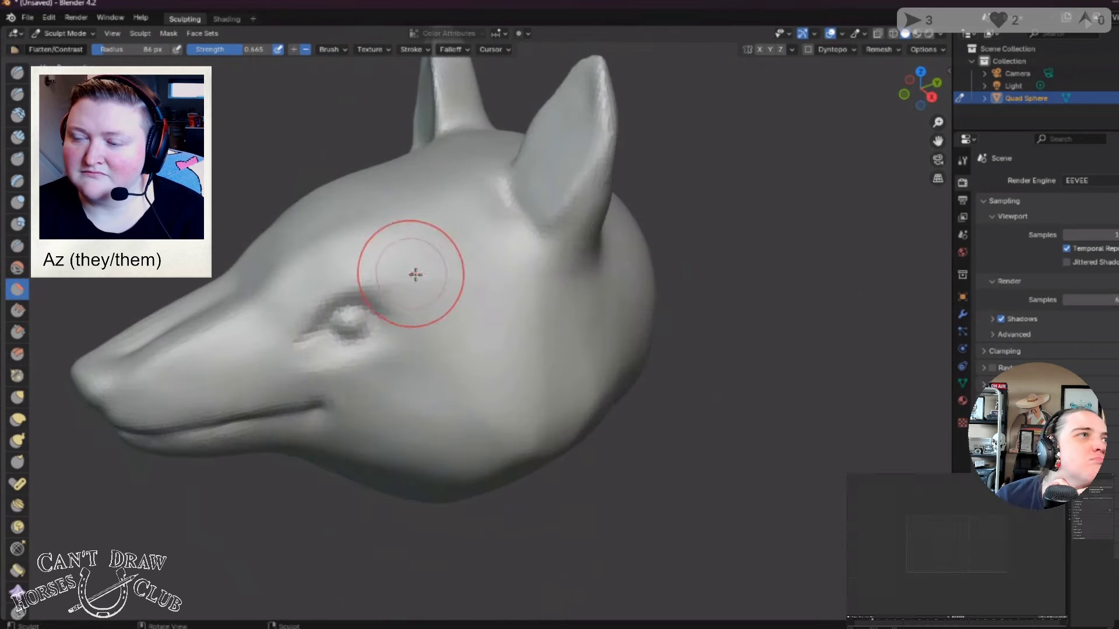
mouse_move(414, 267)
middle_down()
mouse_move(530, 274)
mouse_move(570, 317)
middle_up()
mouse_move(570, 317)
mouse_down()
mouse_move(507, 295)
mouse_move(474, 312)
mouse_up()
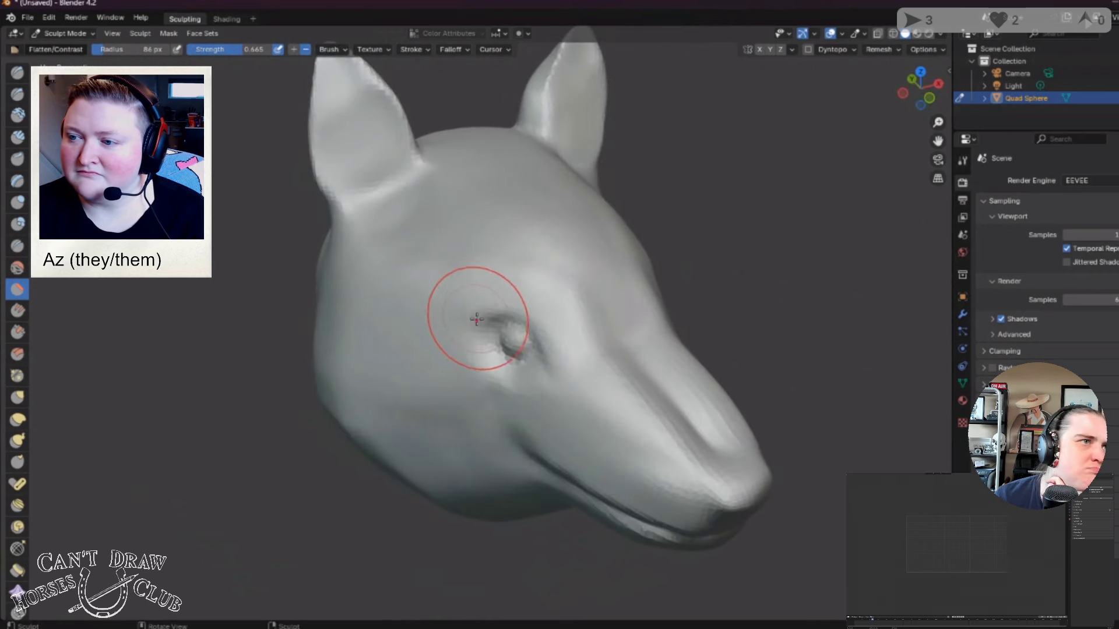
middle_drag(474, 312, 426, 302)
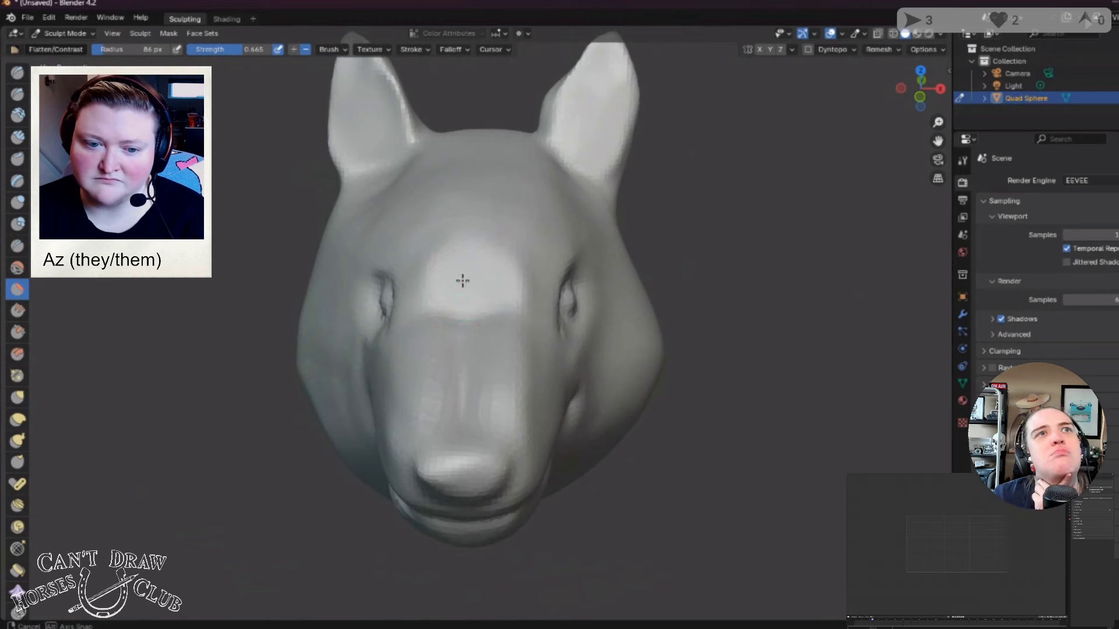
mouse_move(462, 279)
middle_down()
mouse_move(461, 350)
mouse_move(430, 270)
mouse_move(375, 281)
mouse_move(367, 325)
mouse_move(399, 316)
mouse_move(391, 322)
middle_up()
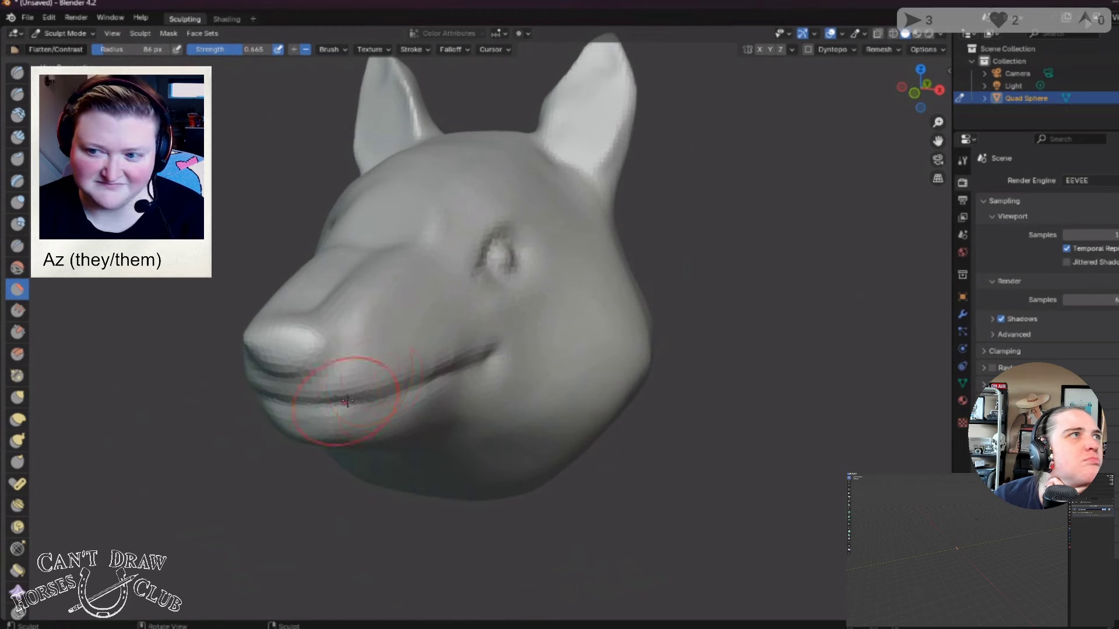
Step: Examine the mouth corners up close and the muzzle, cheeks and jaw from both sides and below
middle_drag(488, 411, 478, 378)
scroll(498, 362, up, 8)
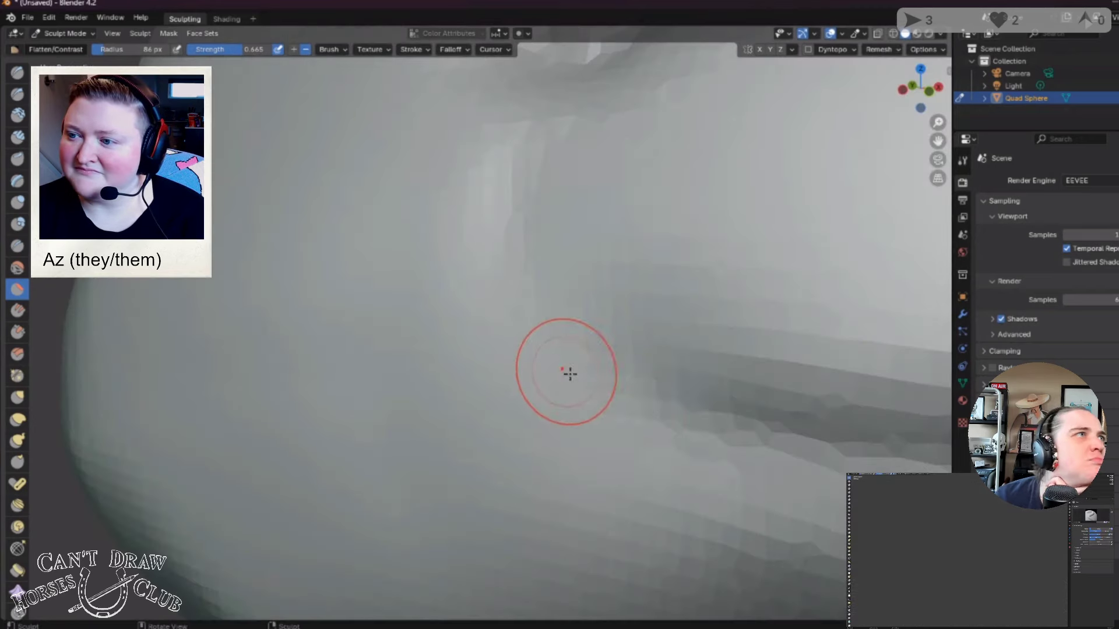
mouse_move(705, 418)
middle_down()
mouse_move(657, 400)
mouse_move(457, 412)
mouse_move(477, 409)
middle_up()
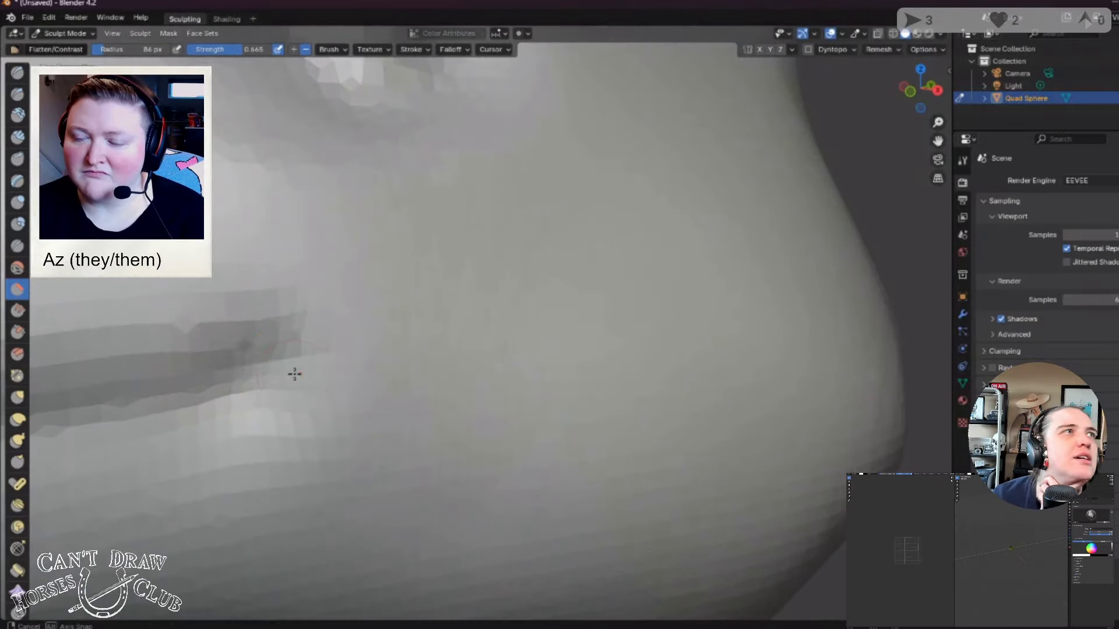
scroll(321, 385, down, 10)
mouse_move(294, 374)
middle_down()
mouse_move(347, 390)
mouse_move(431, 379)
middle_up()
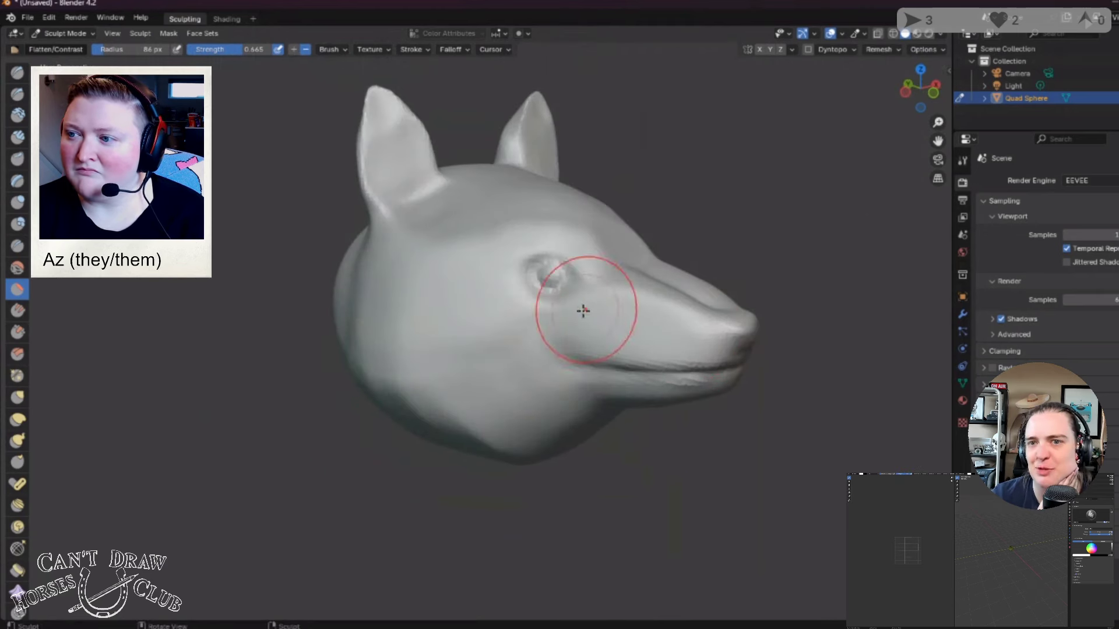
mouse_move(583, 309)
middle_down()
mouse_move(548, 353)
mouse_move(514, 353)
mouse_move(467, 387)
mouse_move(379, 379)
middle_up()
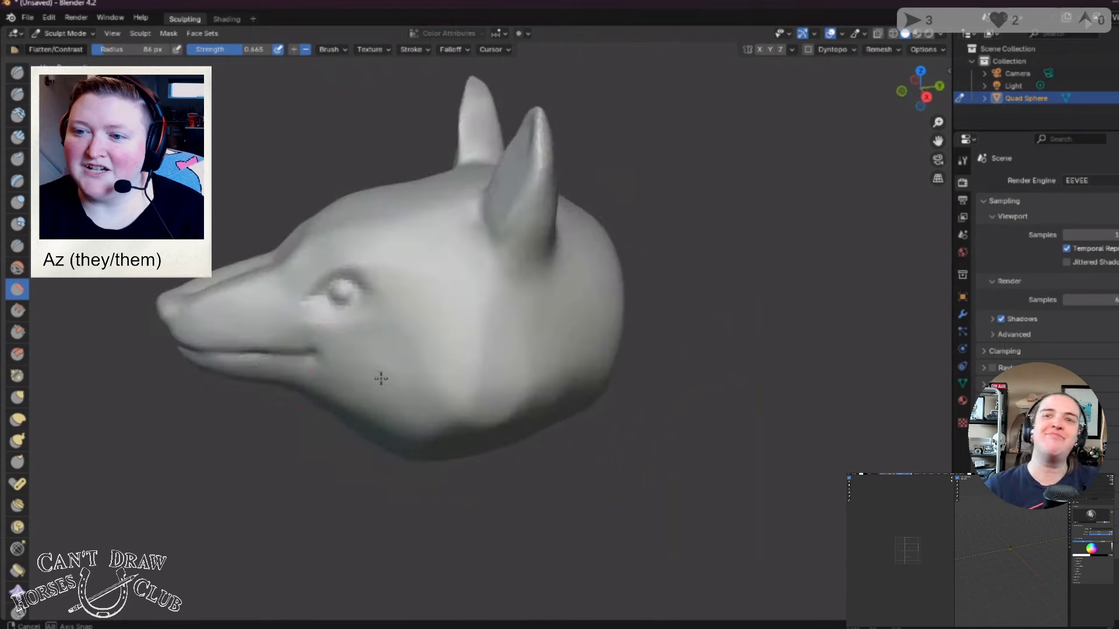
mouse_move(229, 324)
middle_down()
mouse_move(298, 315)
mouse_move(412, 387)
mouse_move(481, 394)
middle_up()
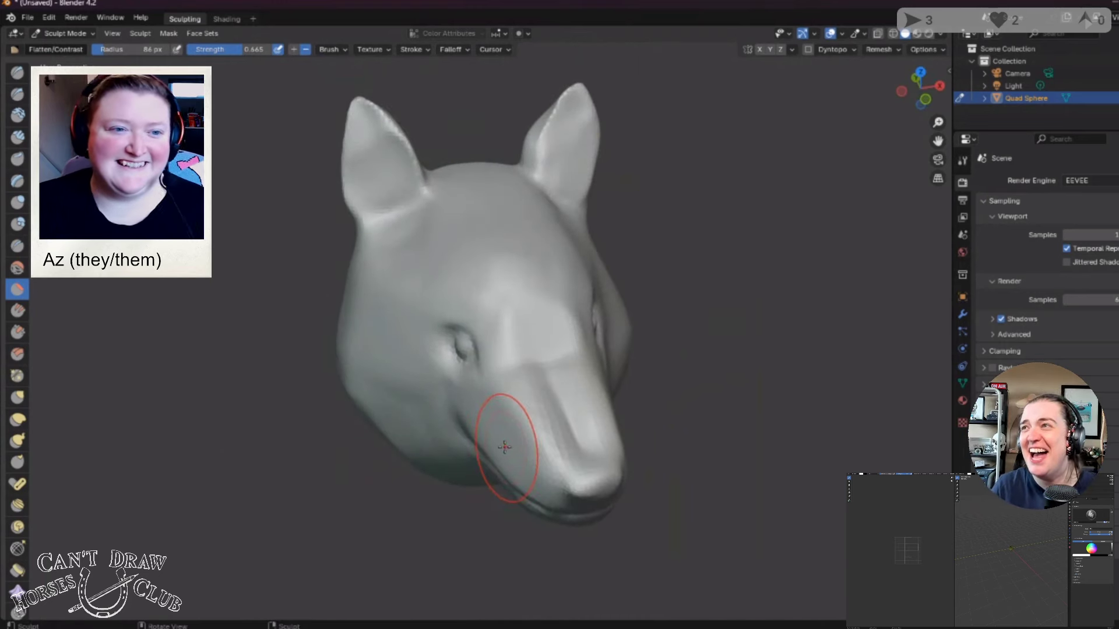
mouse_move(484, 441)
middle_down()
mouse_move(475, 350)
mouse_move(457, 309)
mouse_move(577, 342)
mouse_move(576, 353)
mouse_move(582, 326)
mouse_move(571, 357)
middle_up()
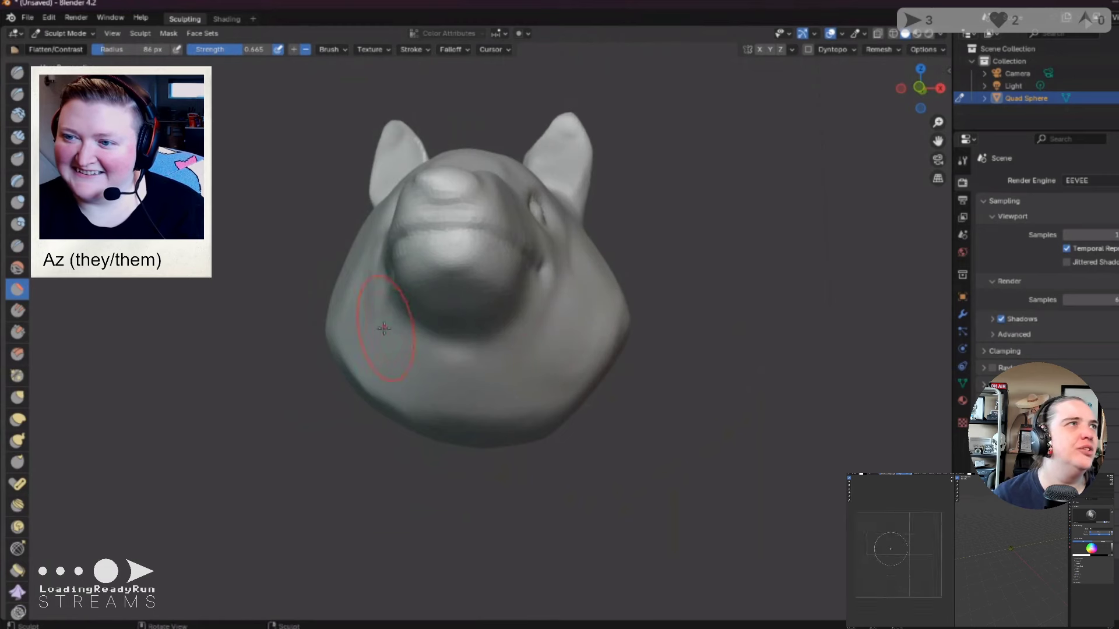
mouse_move(384, 329)
middle_down()
mouse_move(418, 376)
mouse_move(469, 373)
mouse_move(507, 332)
mouse_move(502, 357)
mouse_move(406, 380)
mouse_move(499, 379)
middle_up()
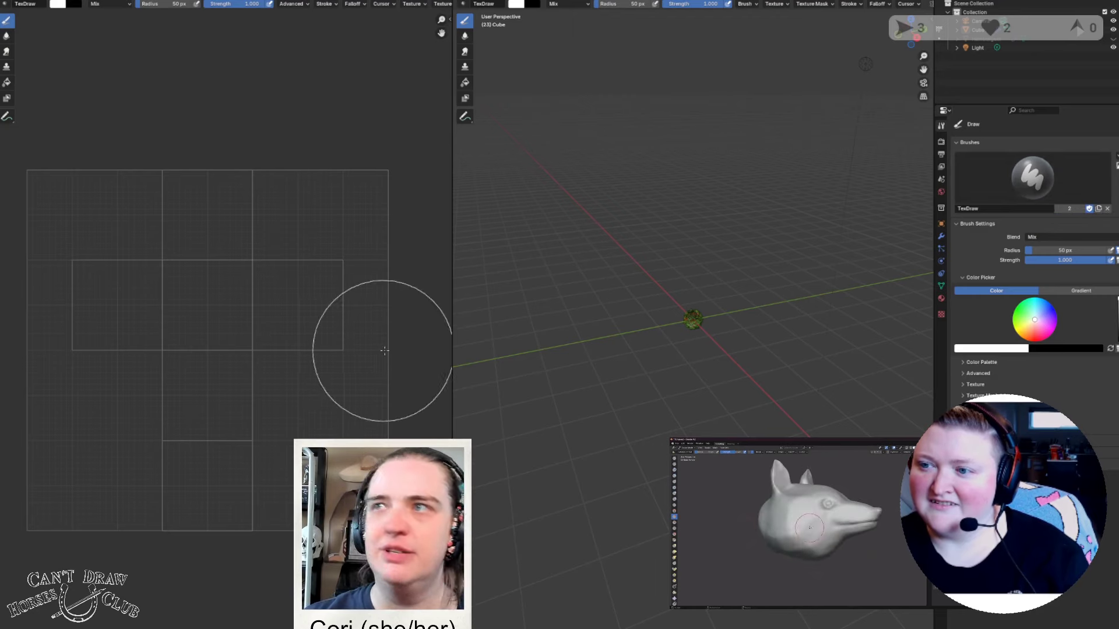
Step: Select the cube in the hamburger scene and turn off its particle system's display in the viewport
scroll(696, 307, up, 6)
scroll(694, 307, up, 8)
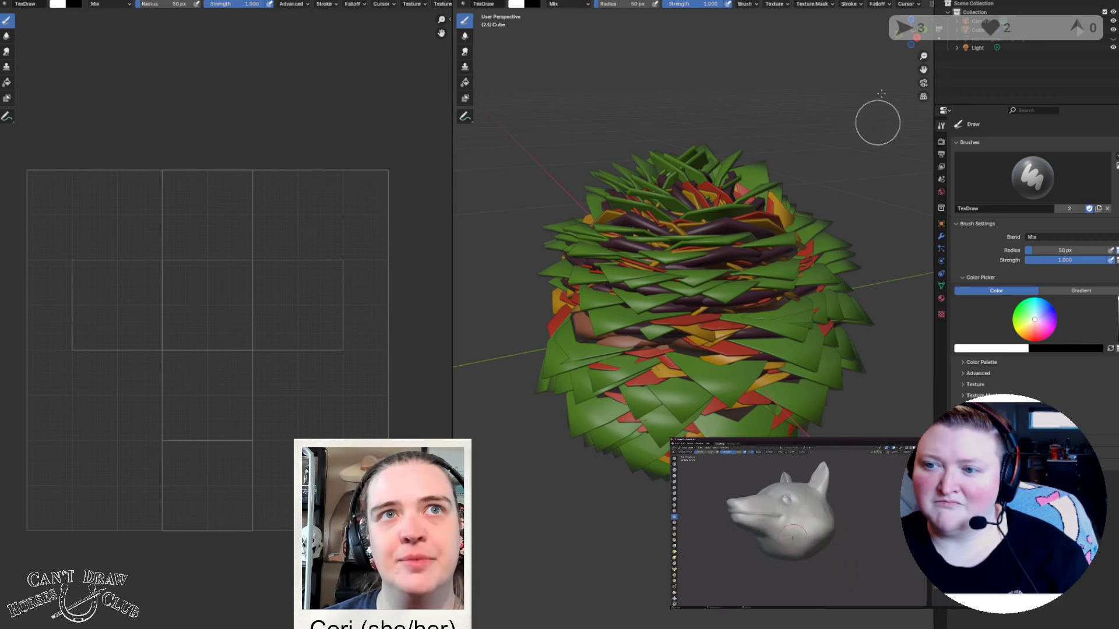
click(979, 30)
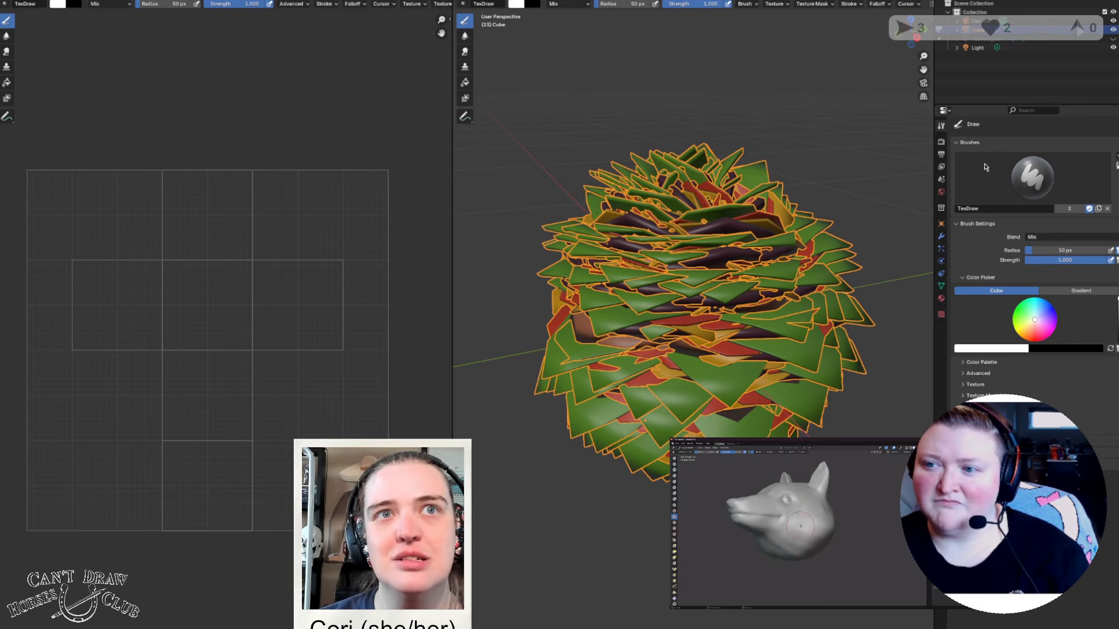
click(941, 251)
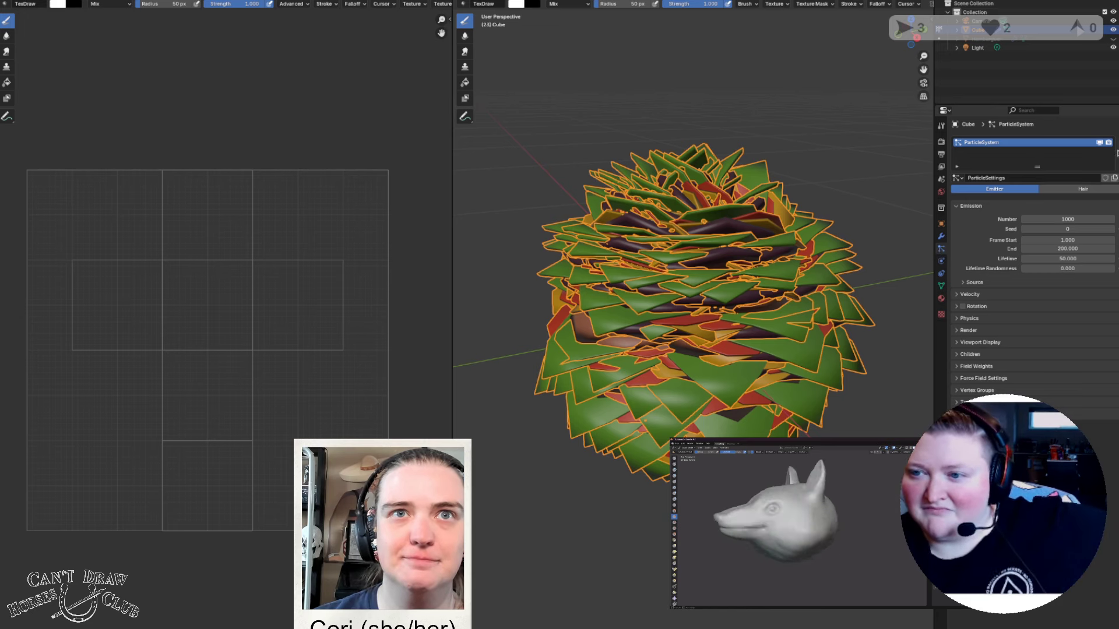
click(1100, 143)
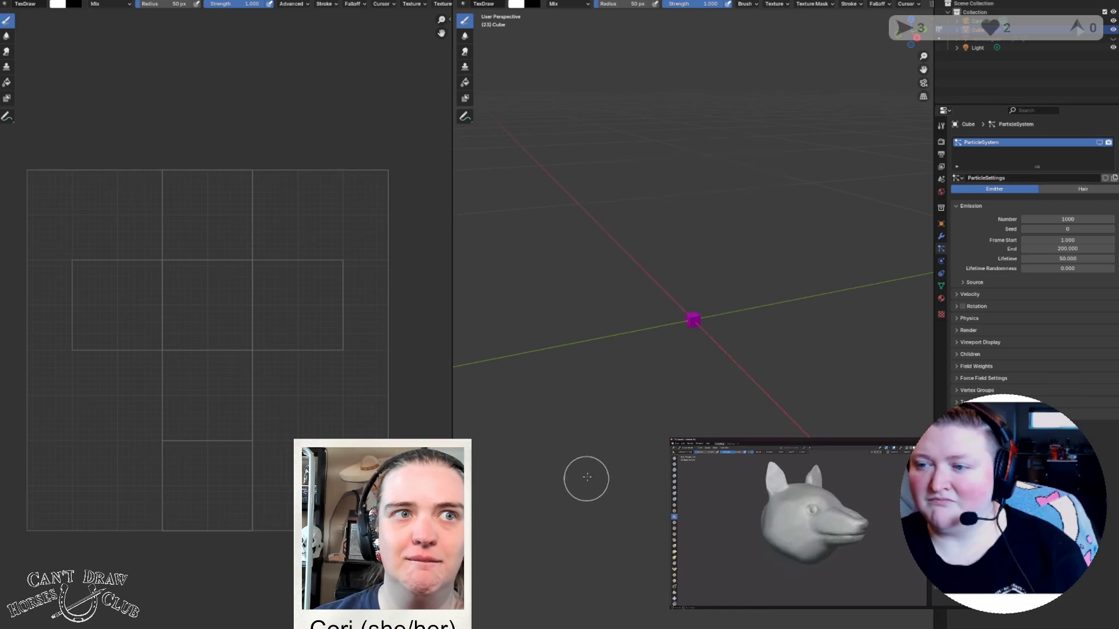
Step: Look through the cube's object, data, modifier, particle and collection properties up to the active brush settings
scroll(687, 412, up, 12)
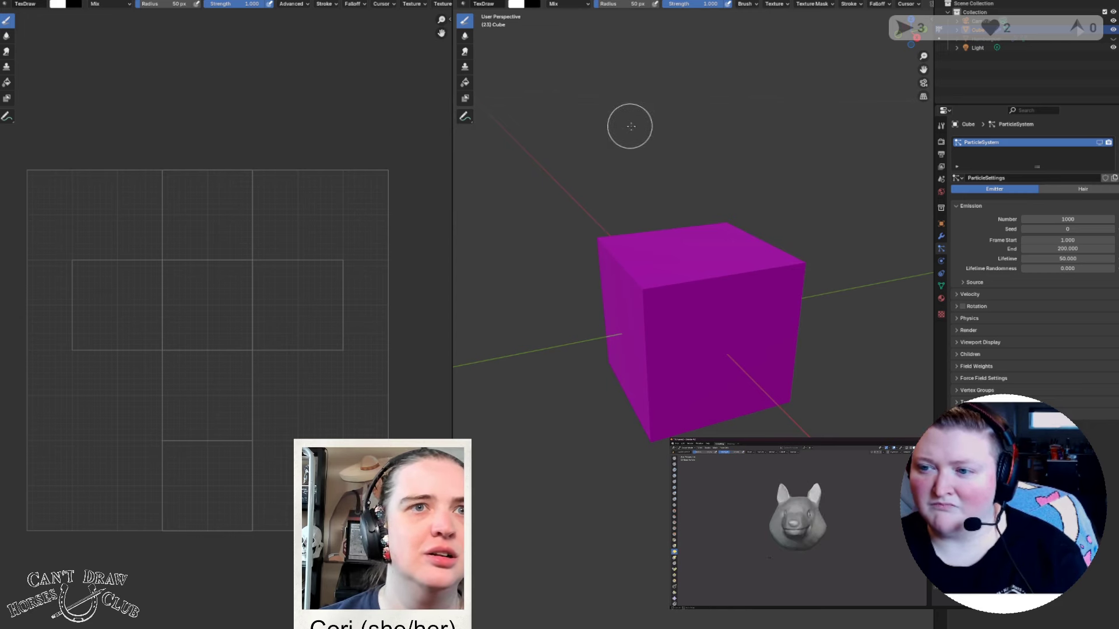
click(942, 299)
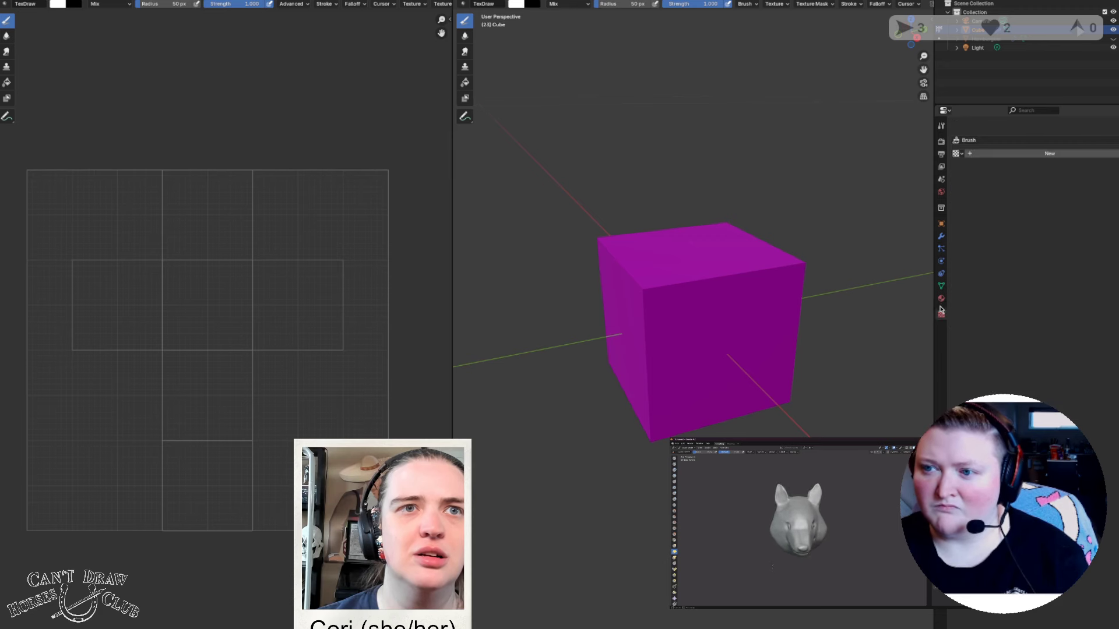
click(941, 285)
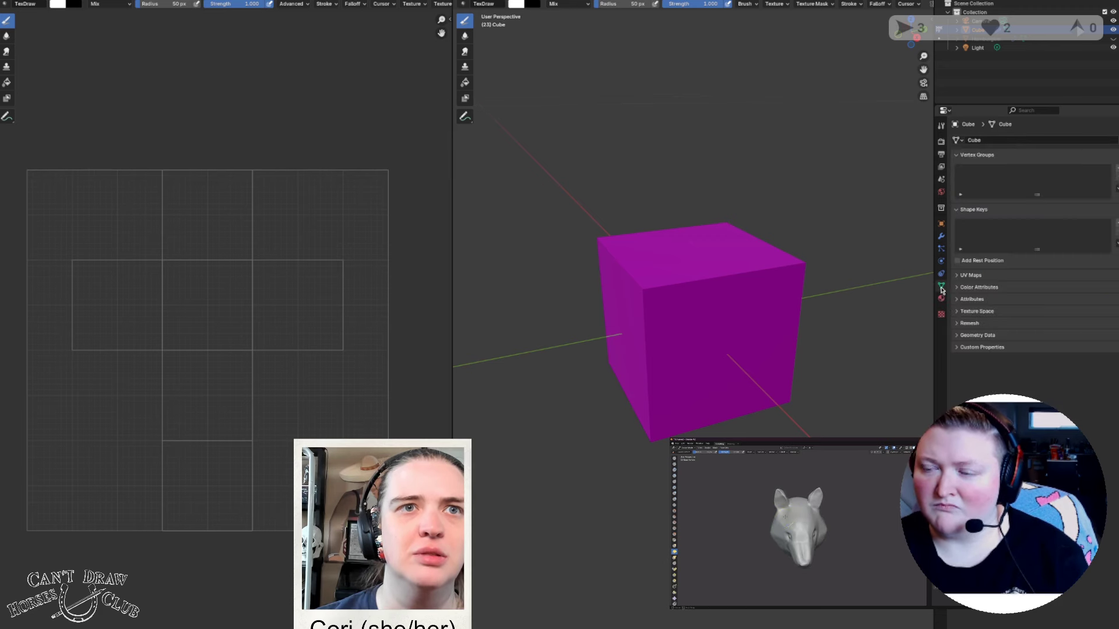
click(941, 262)
click(942, 249)
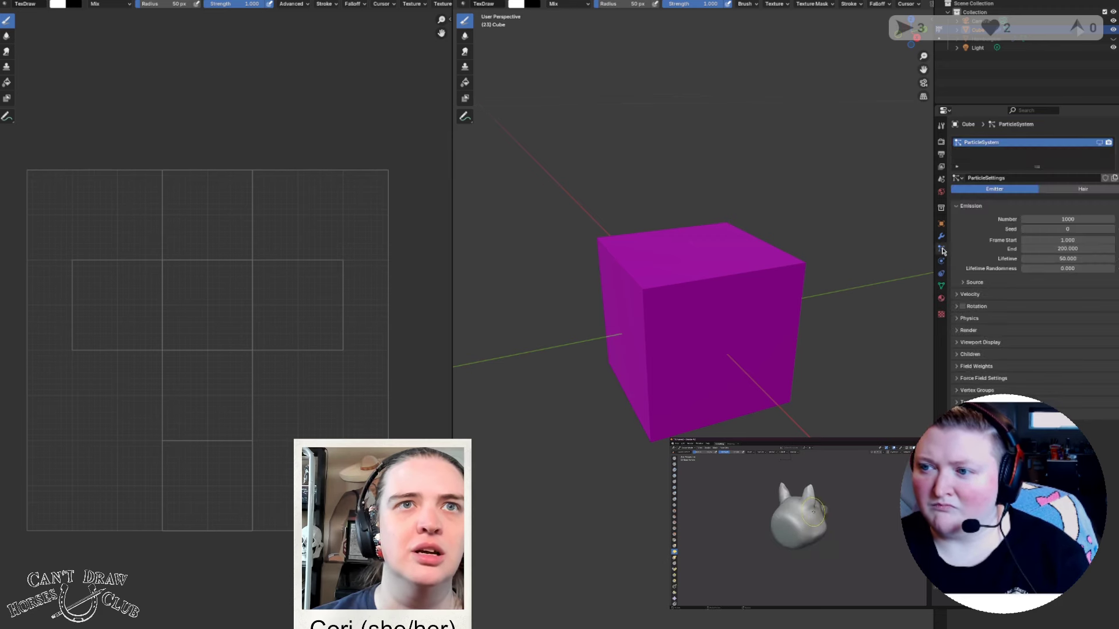
click(942, 237)
click(942, 225)
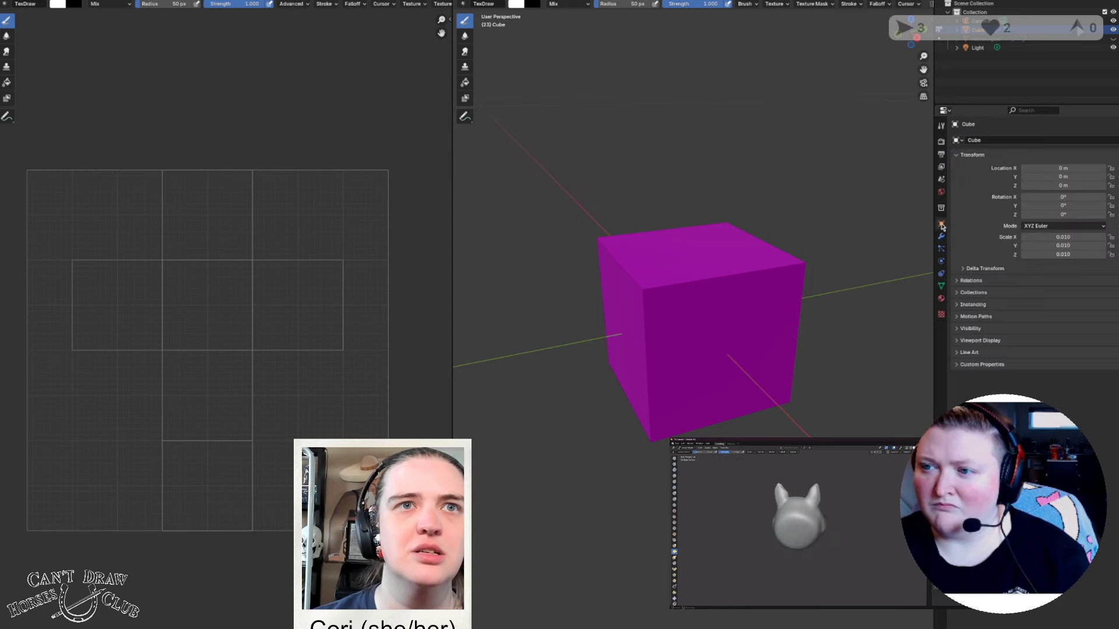
click(941, 209)
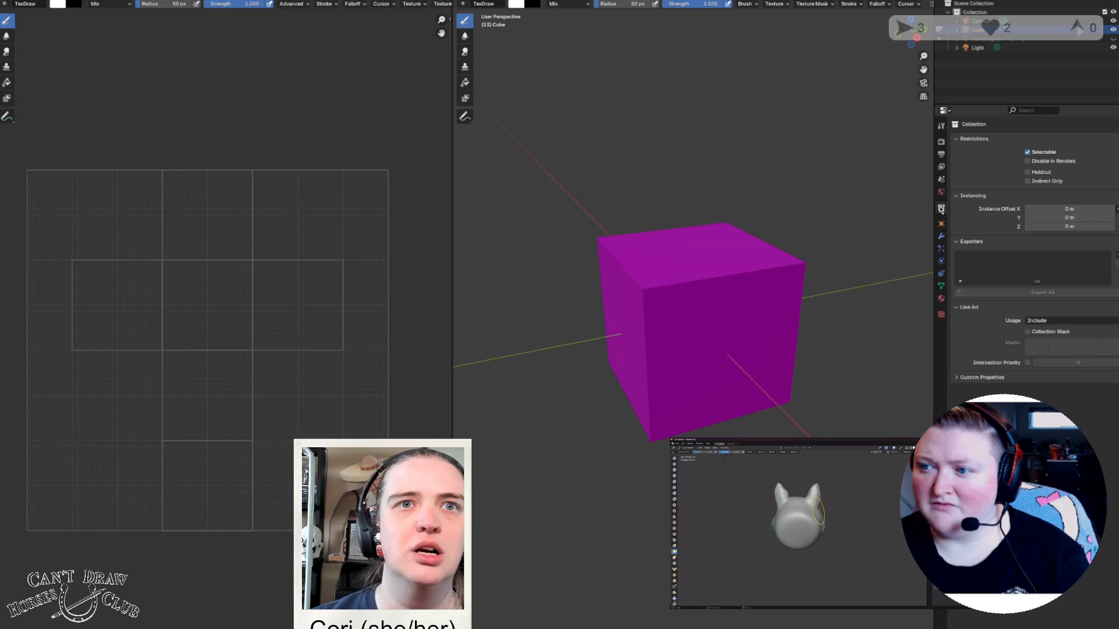
click(940, 126)
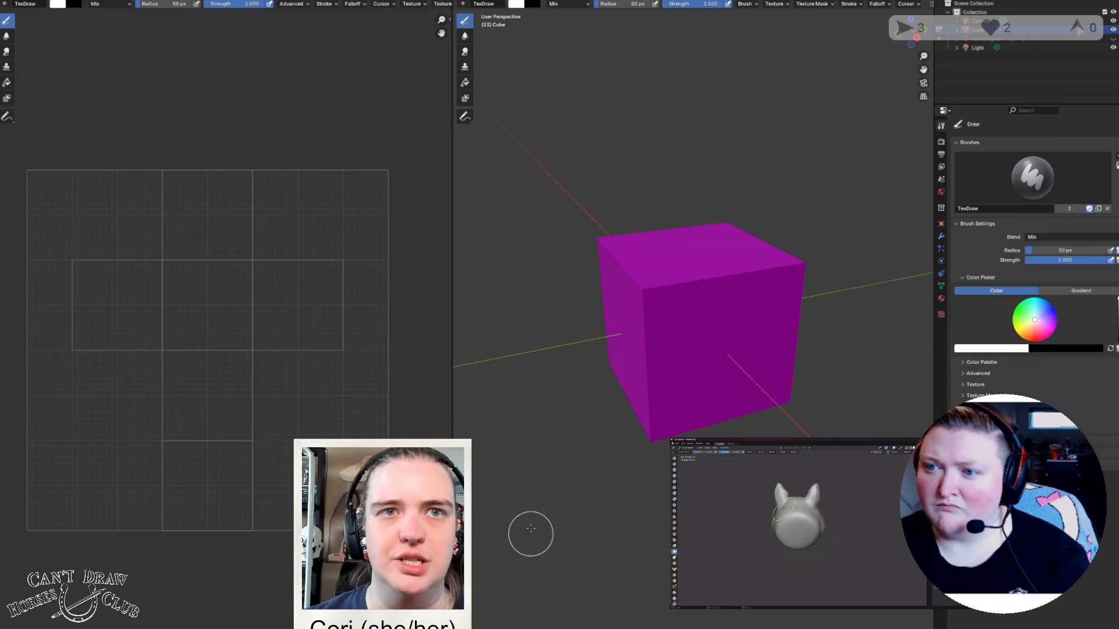
Step: Choose the Fill tool for the cube's texture painting and set its colour to bright green
middle_drag(689, 340, 645, 332)
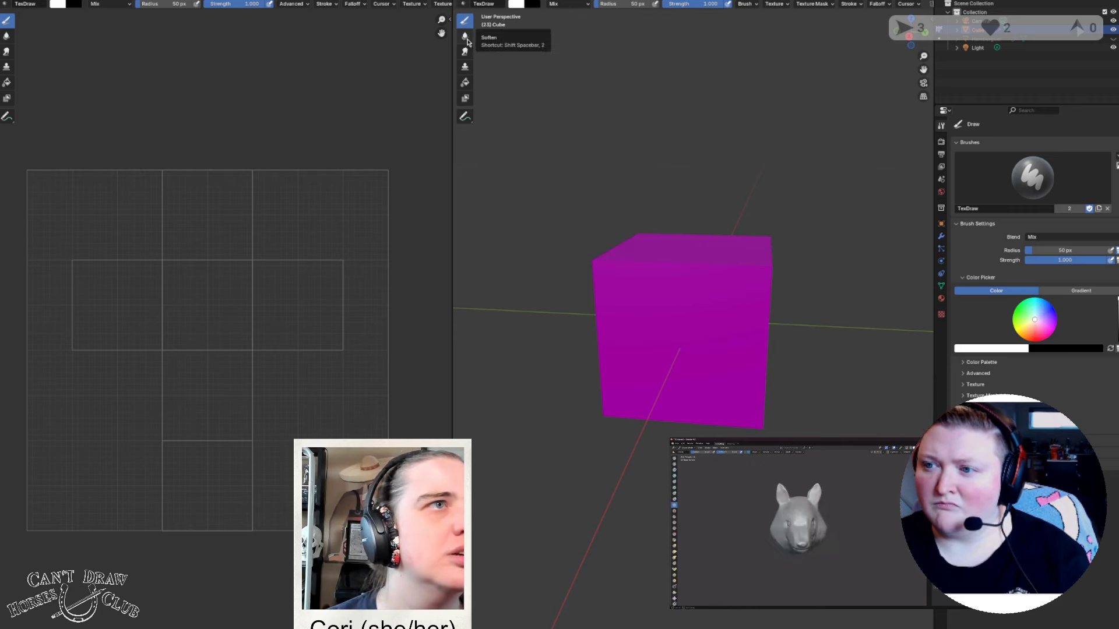
click(464, 83)
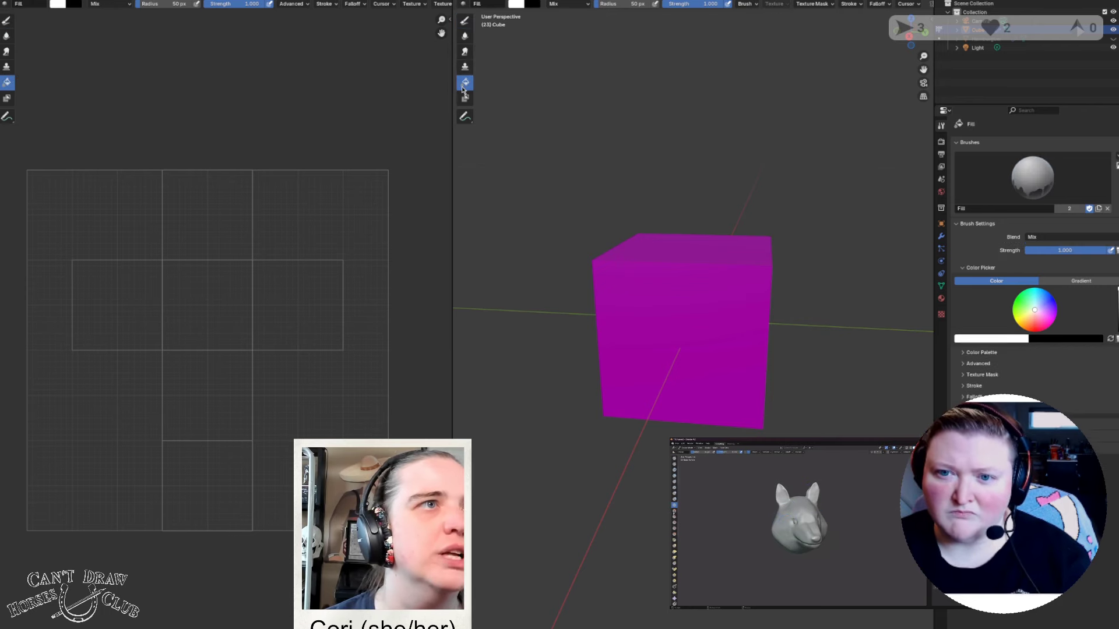
click(1020, 302)
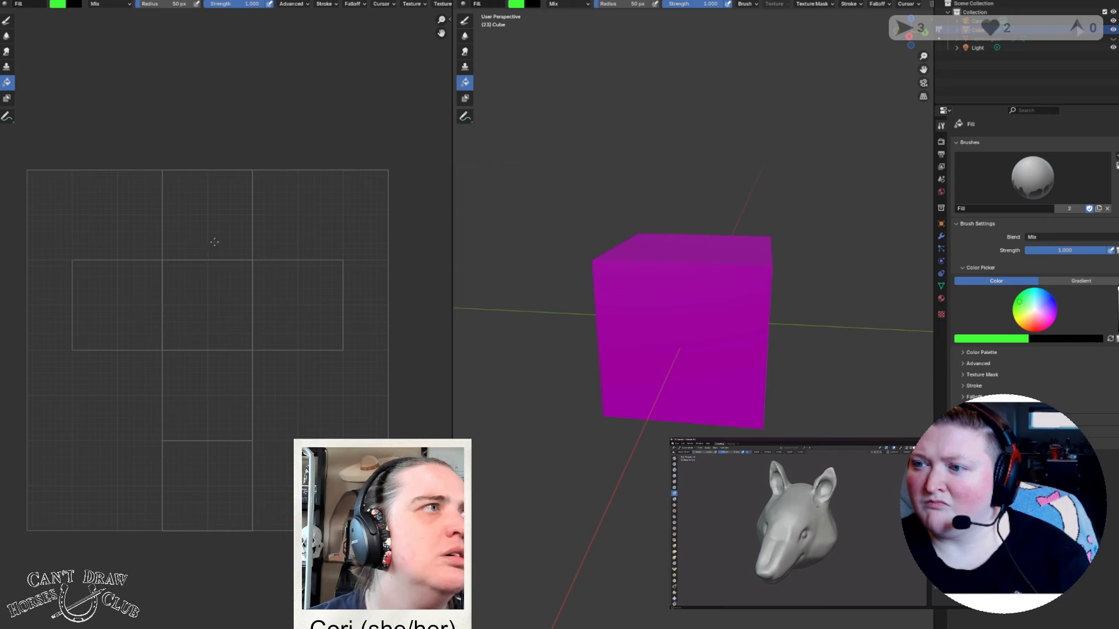
Step: Return to the Draw brush in the image editor and set its paint colour to bright green
click(6, 21)
click(60, 4)
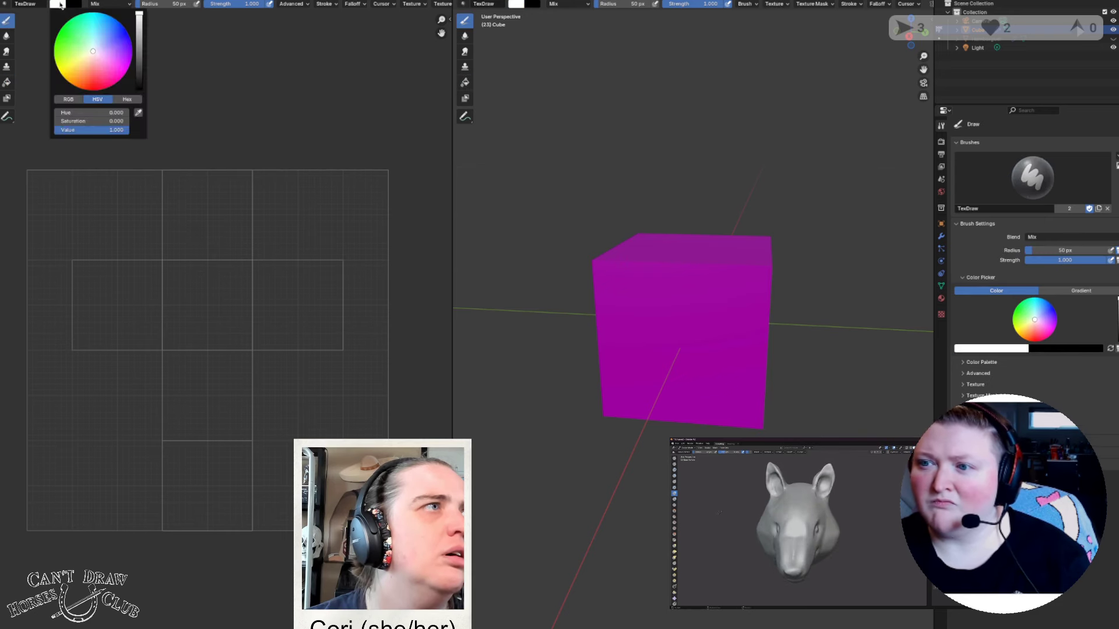
click(60, 42)
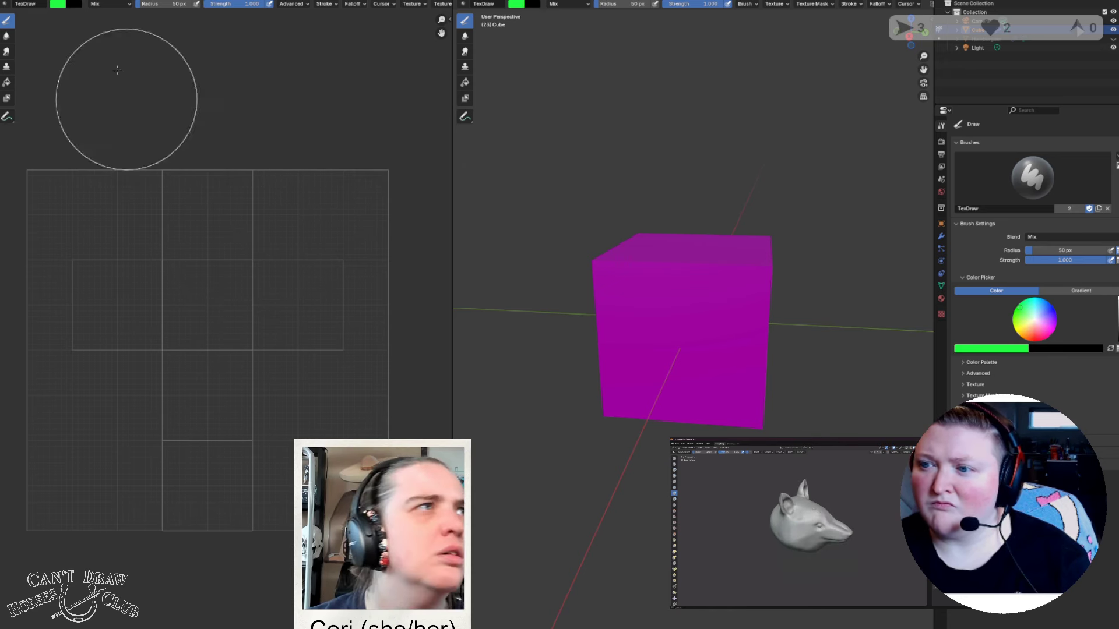
click(118, 4)
click(119, 6)
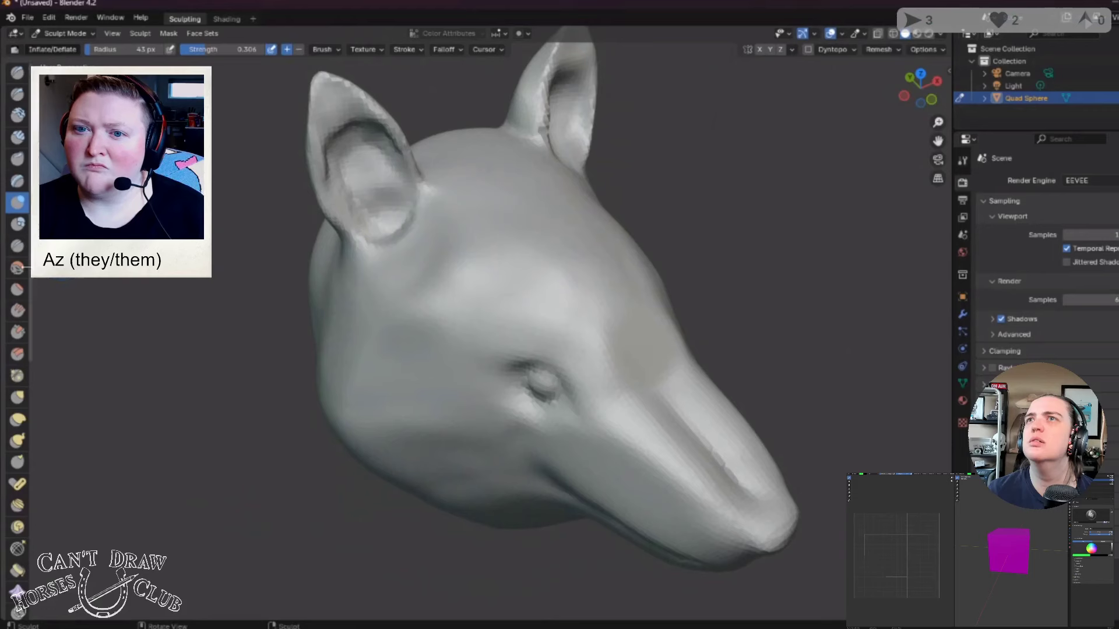
Step: Smooth the inner ears and the ear bases where they meet the skull, using the Smooth brush at 43 px radius
click(18, 268)
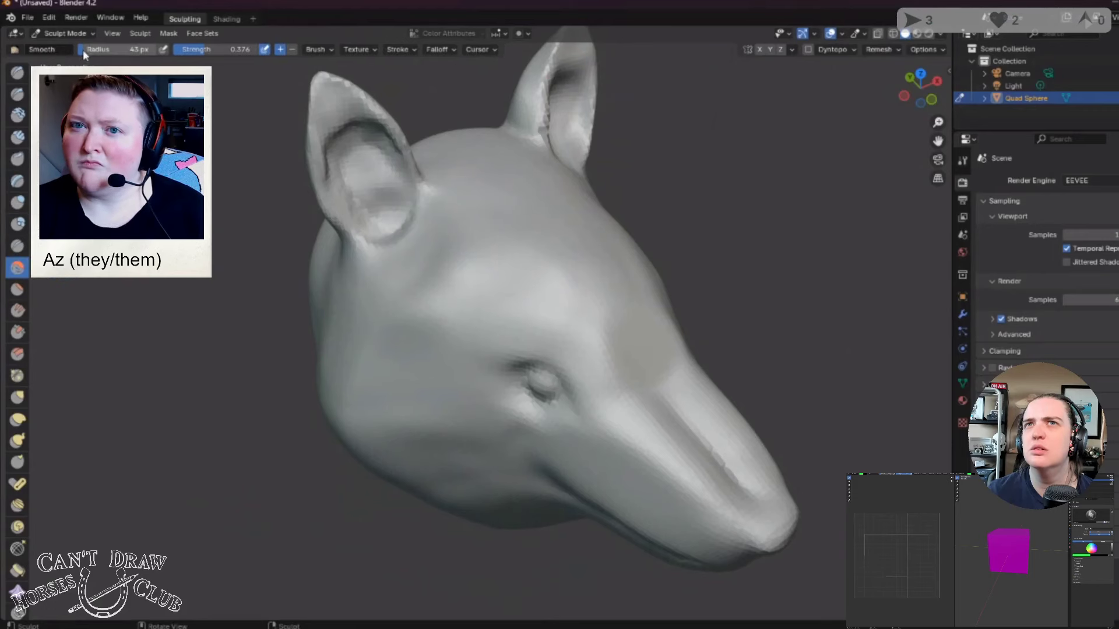
mouse_move(569, 120)
middle_down()
mouse_move(468, 178)
mouse_move(537, 175)
middle_up()
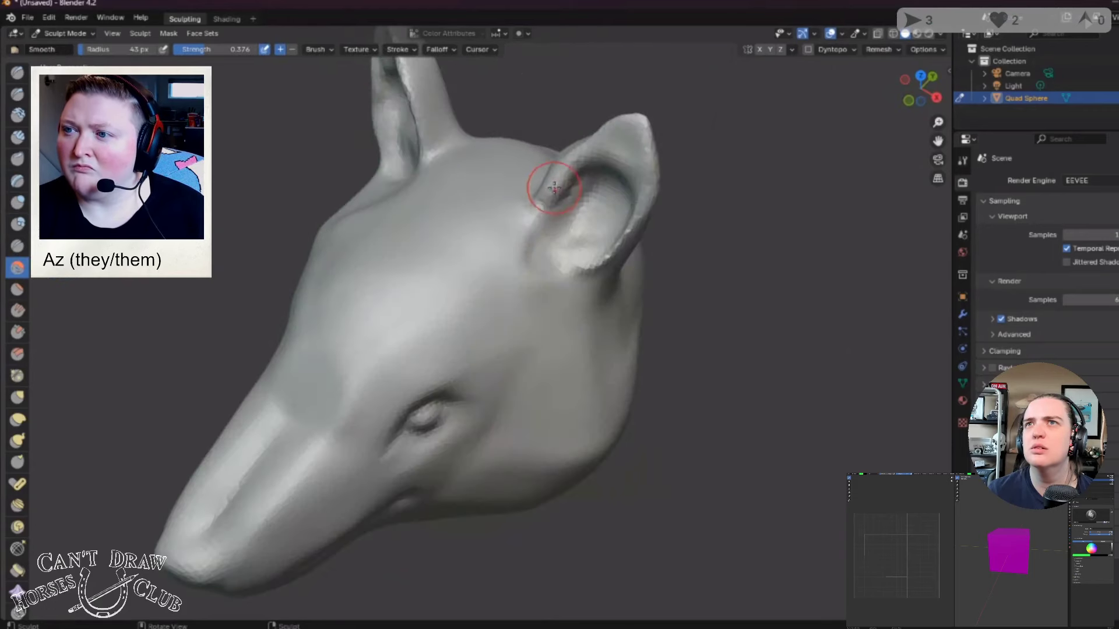
middle_drag(530, 217, 375, 180)
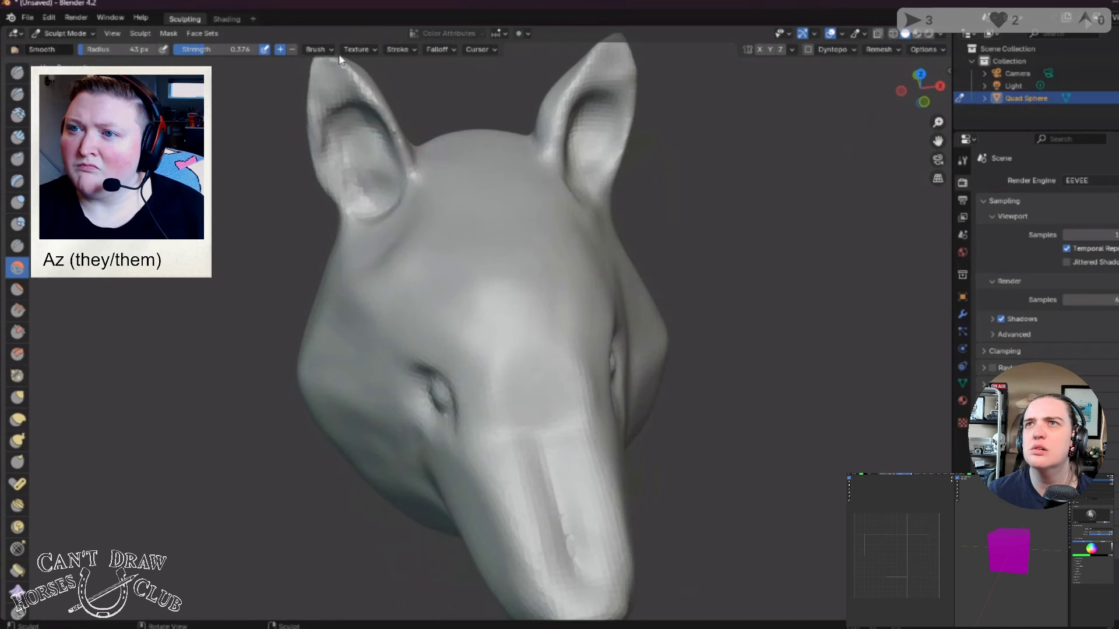
mouse_move(393, 132)
mouse_down()
mouse_move(384, 227)
mouse_move(350, 232)
mouse_move(389, 207)
mouse_up()
drag(387, 254, 402, 248)
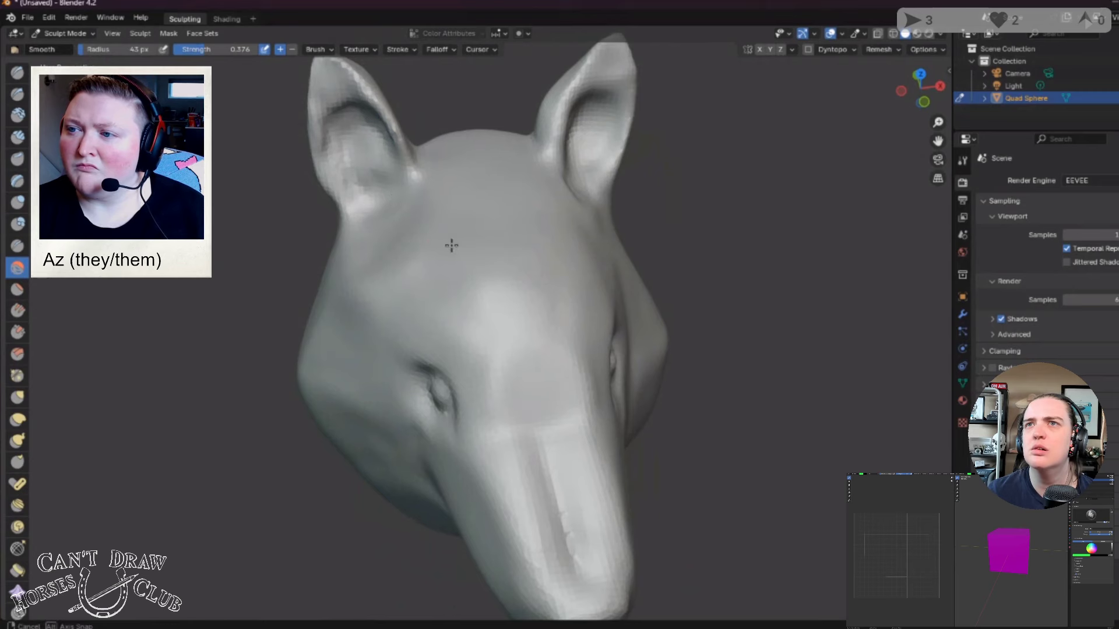
middle_drag(452, 245, 517, 290)
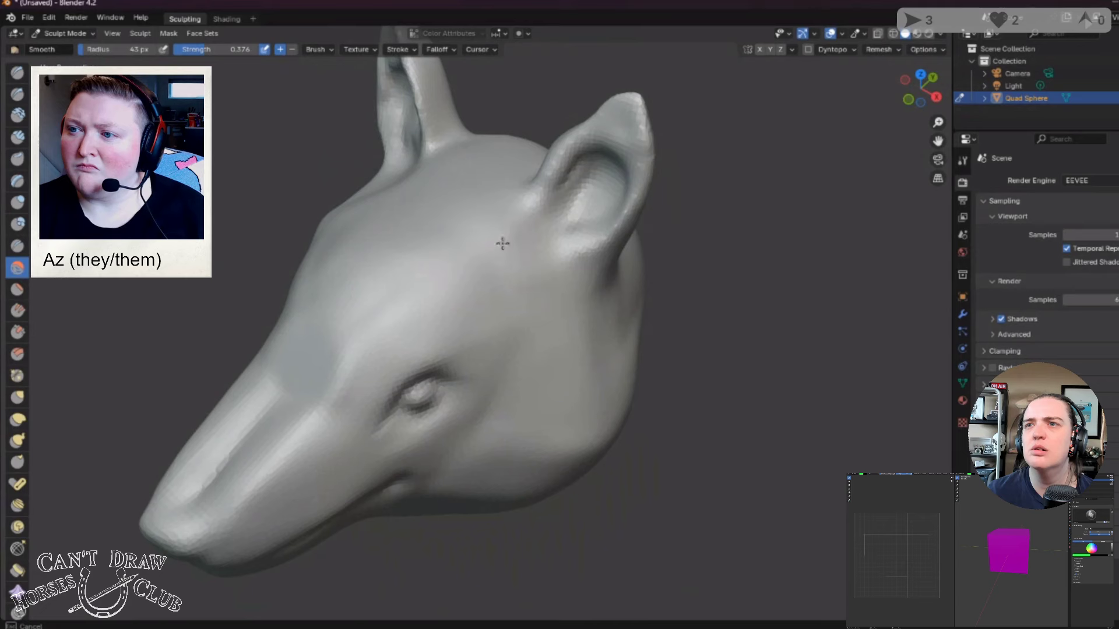
mouse_move(472, 260)
middle_down()
mouse_move(532, 232)
mouse_move(559, 199)
mouse_move(492, 285)
mouse_move(561, 253)
mouse_move(444, 266)
middle_up()
Step: Use the Pose brush to tilt the tips of both ears outward on the head
scroll(474, 275, down, 4)
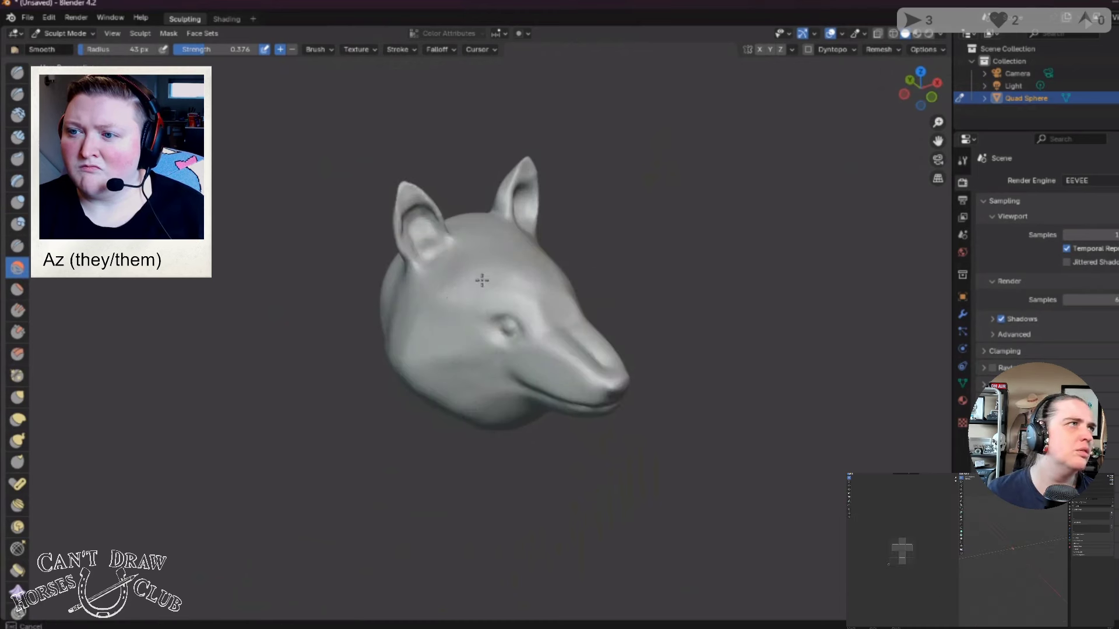
middle_drag(475, 301, 590, 291)
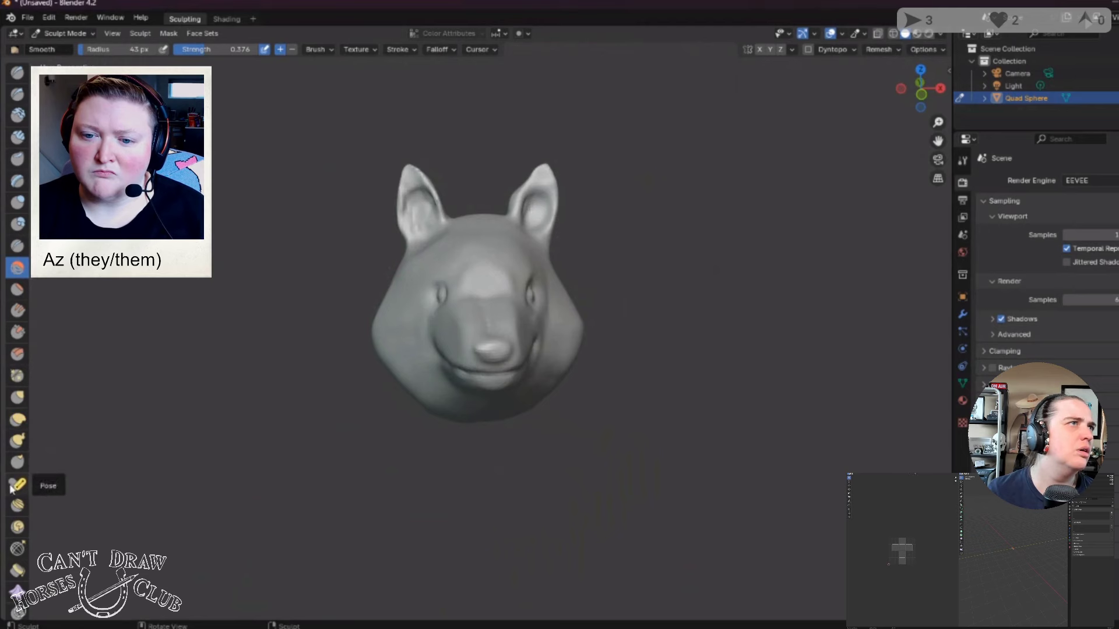
click(18, 484)
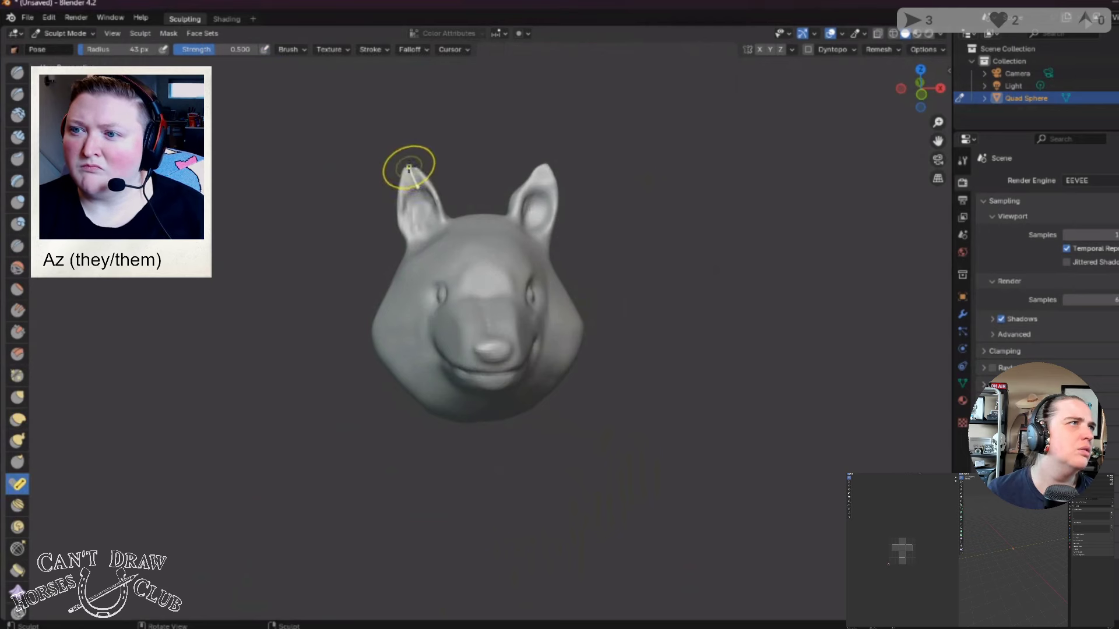
middle_drag(420, 175, 541, 296)
scroll(501, 300, down, 3)
scroll(300, 305, down, 2)
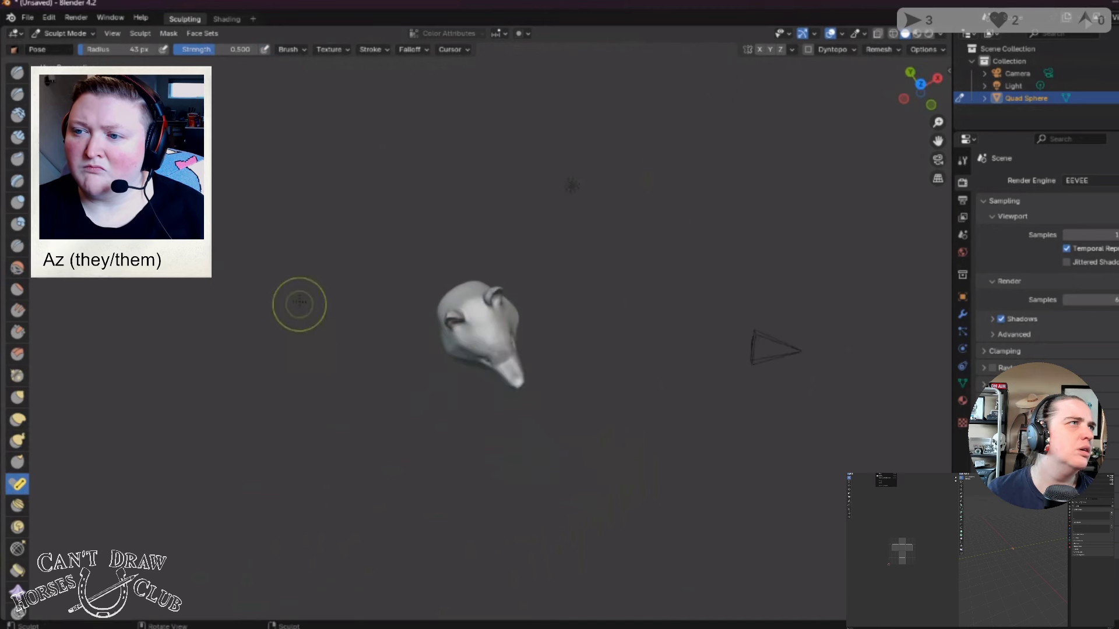
middle_drag(296, 242, 246, 151)
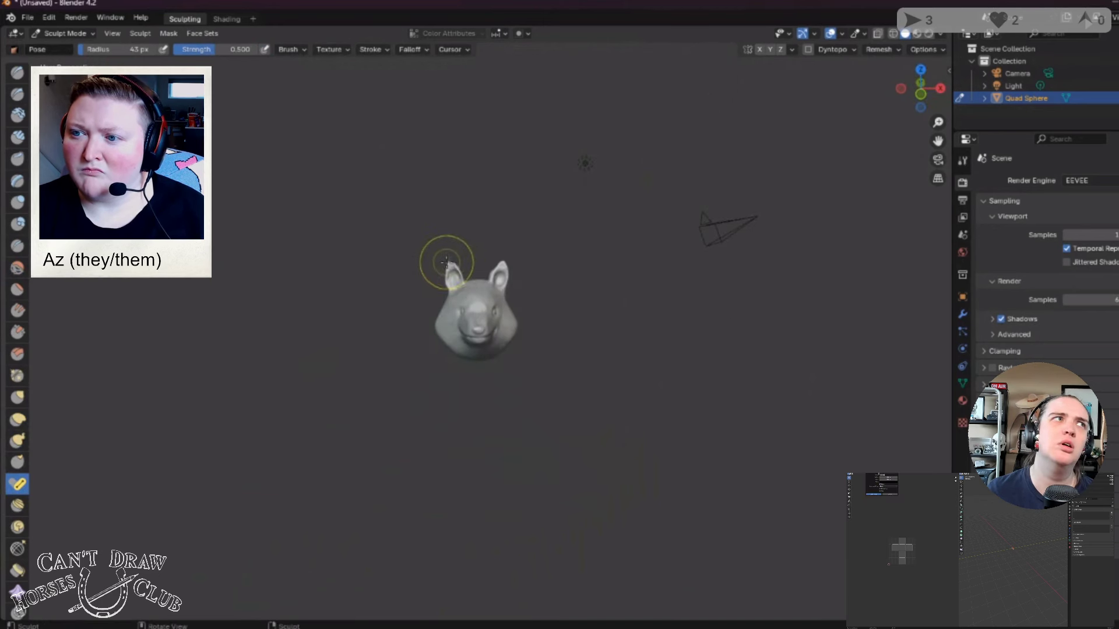
drag(448, 264, 428, 265)
mouse_move(408, 274)
middle_down()
mouse_move(460, 295)
mouse_move(434, 298)
middle_up()
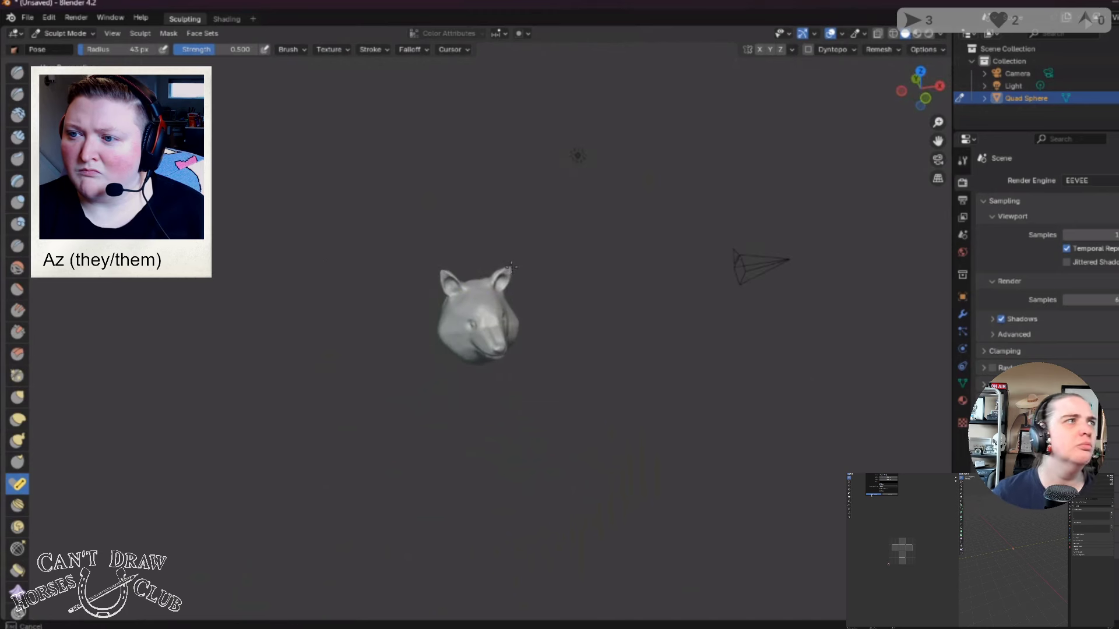
drag(502, 264, 505, 267)
mouse_move(531, 268)
middle_down()
mouse_move(702, 264)
mouse_move(668, 253)
middle_up()
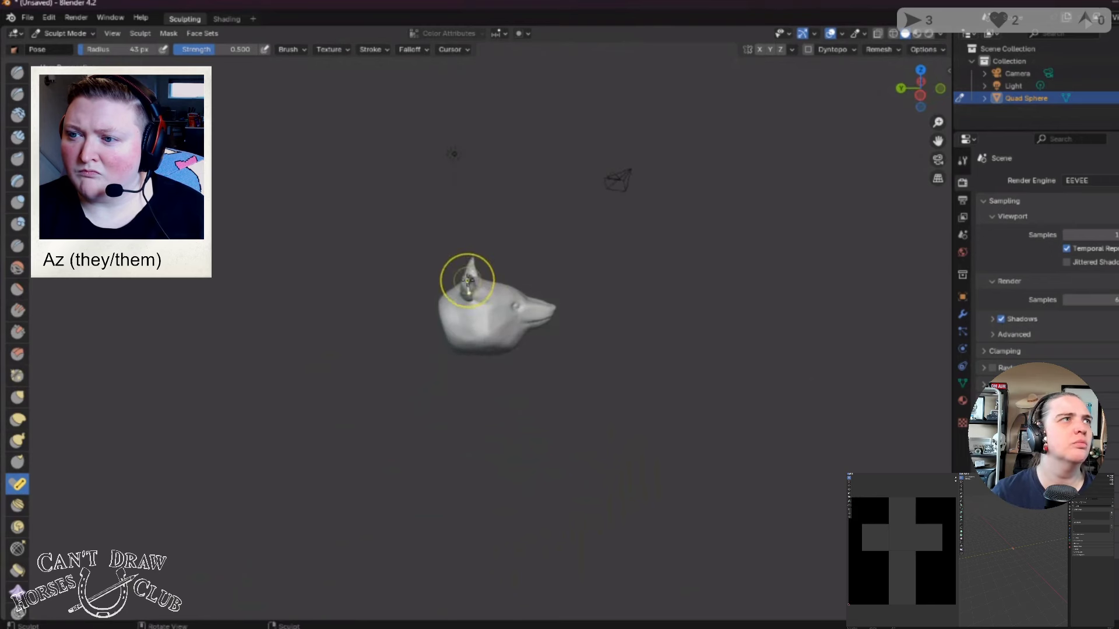
Step: Pose each ear slightly forward, working from both side views of the head
drag(469, 275, 480, 268)
middle_drag(509, 251, 276, 266)
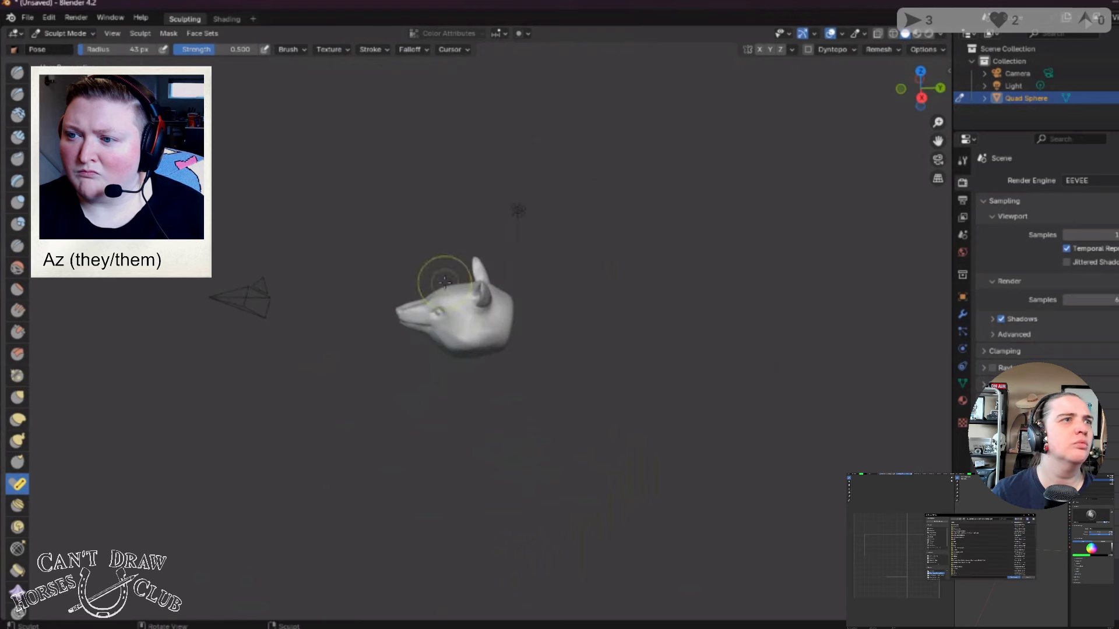
drag(485, 292, 471, 277)
mouse_move(458, 278)
middle_down()
mouse_move(572, 290)
mouse_move(582, 353)
mouse_move(610, 295)
mouse_move(532, 286)
middle_up()
Step: Scrape the back of the skull behind and between the ears with the Scrape brush at 43 px radius
scroll(610, 295, up, 2)
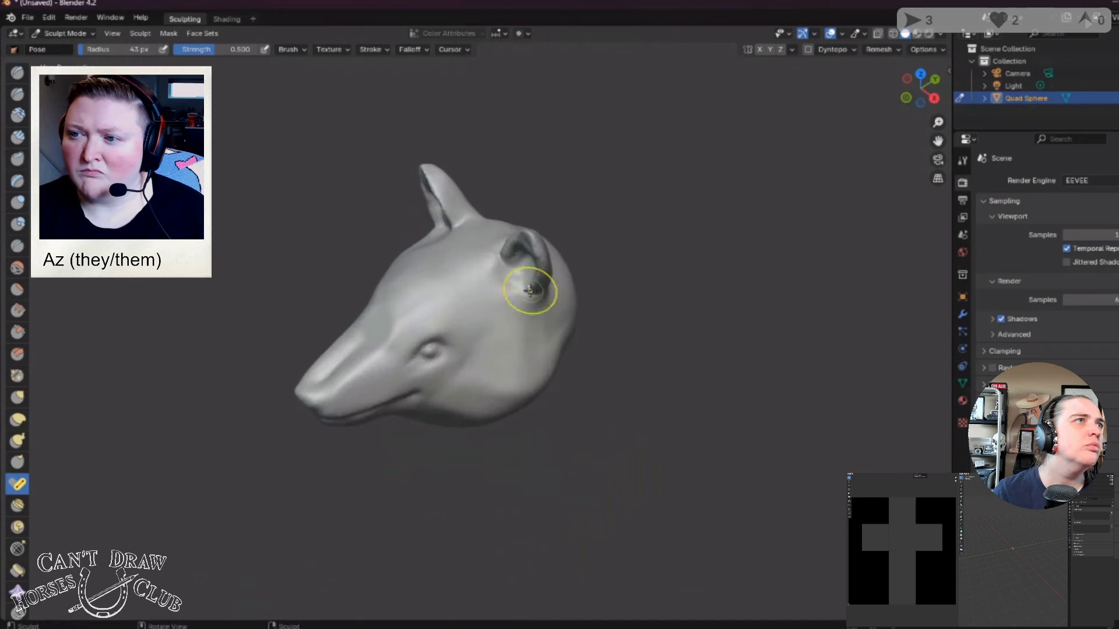
click(20, 332)
middle_drag(40, 326, 49, 285)
mouse_move(464, 253)
mouse_down()
mouse_move(489, 291)
mouse_move(457, 248)
mouse_move(516, 302)
mouse_up()
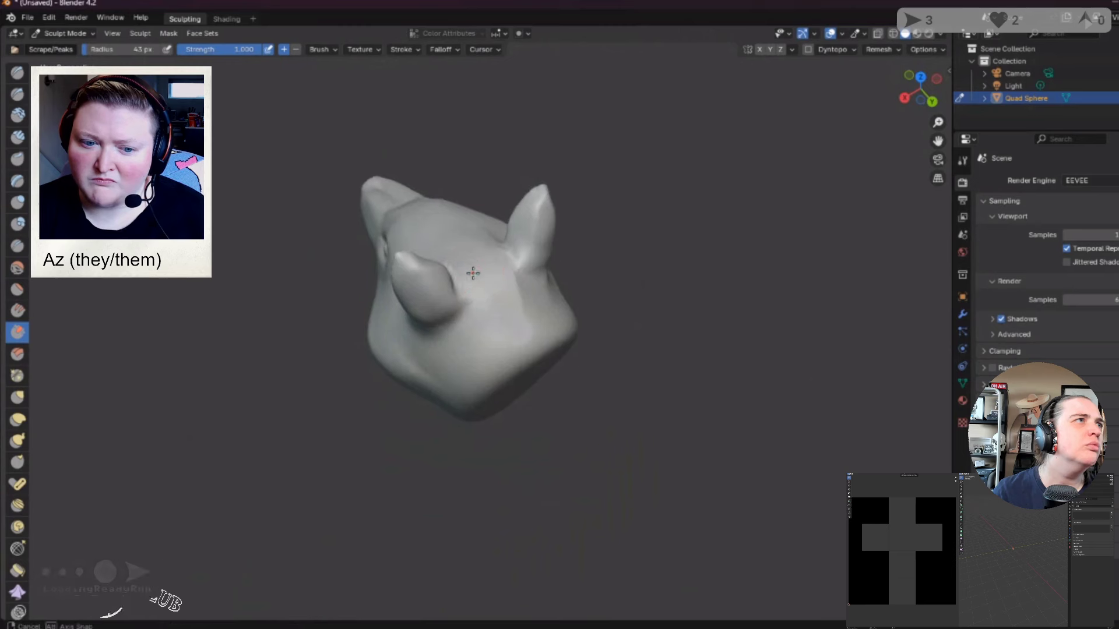
middle_drag(469, 269, 479, 403)
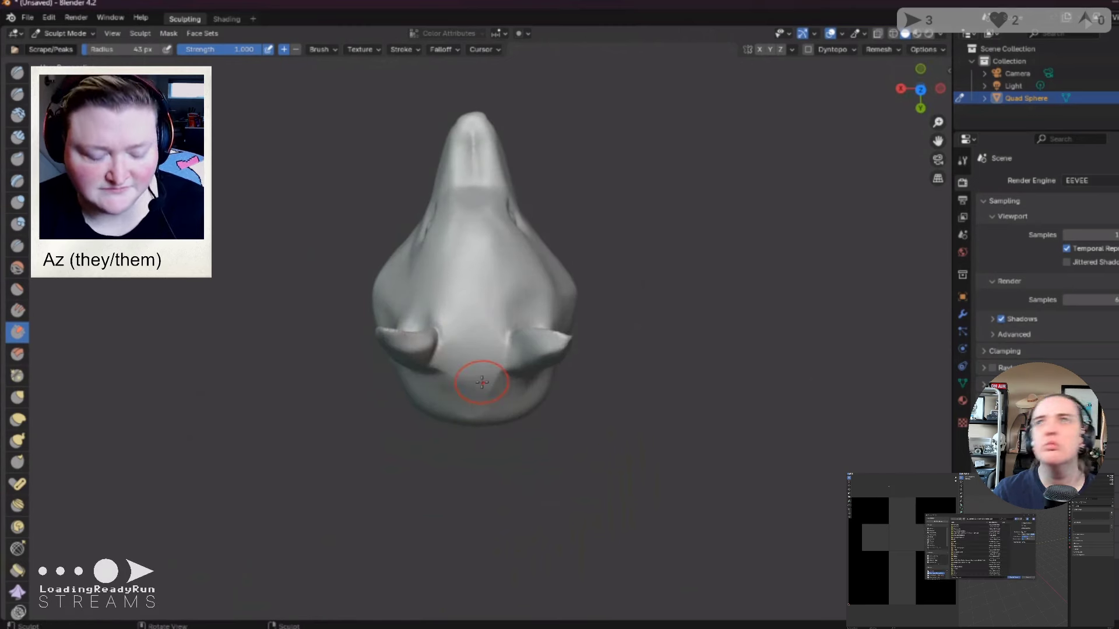
mouse_move(482, 382)
middle_down()
mouse_move(479, 277)
mouse_move(528, 265)
mouse_move(517, 250)
mouse_move(447, 246)
mouse_move(471, 232)
middle_up()
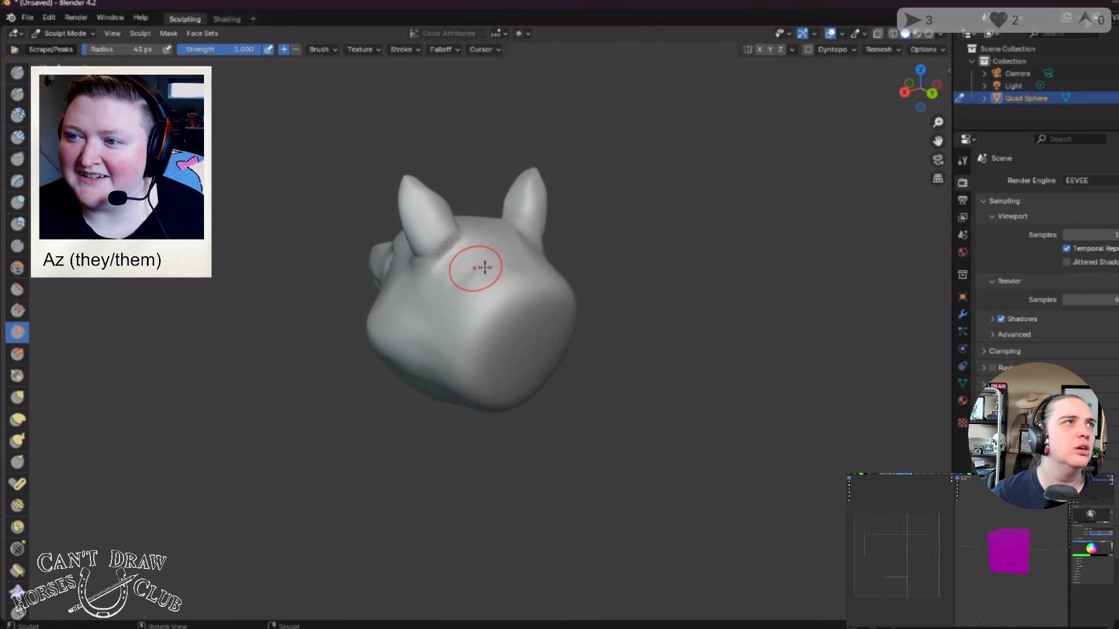
mouse_move(517, 271)
middle_down()
mouse_move(549, 271)
mouse_move(530, 295)
middle_up()
middle_drag(607, 270, 473, 275)
middle_drag(562, 336, 472, 273)
mouse_move(513, 233)
middle_down()
mouse_move(561, 265)
mouse_move(513, 246)
middle_up()
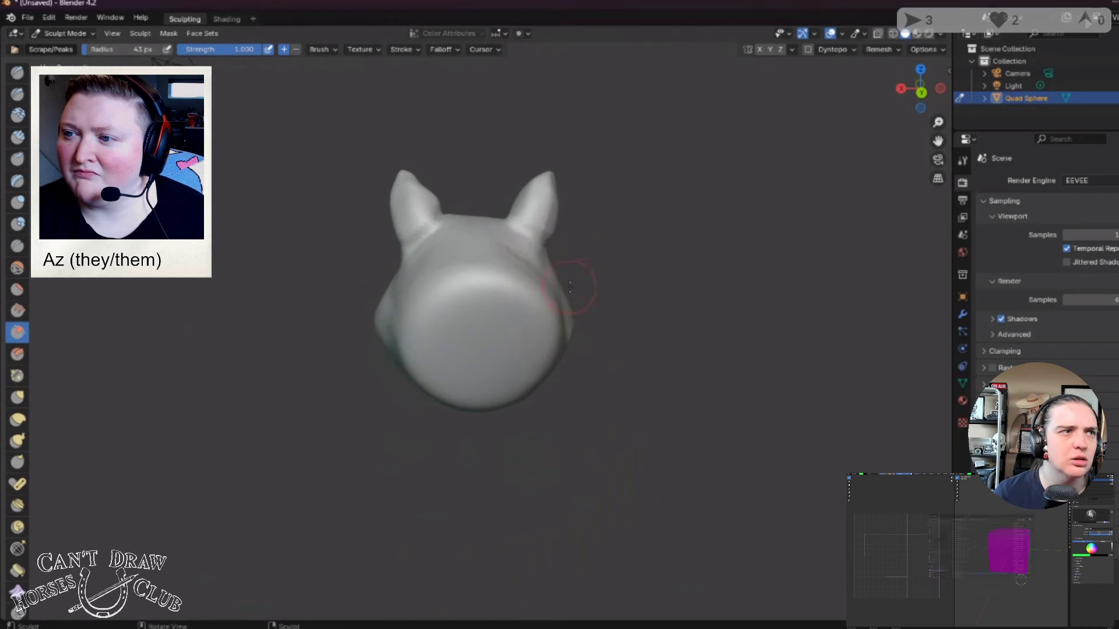
Step: Set the Scrape brush radius to 24 px and scrape the back of the head near the ear base
drag(122, 53, 118, 53)
middle_drag(385, 240, 343, 255)
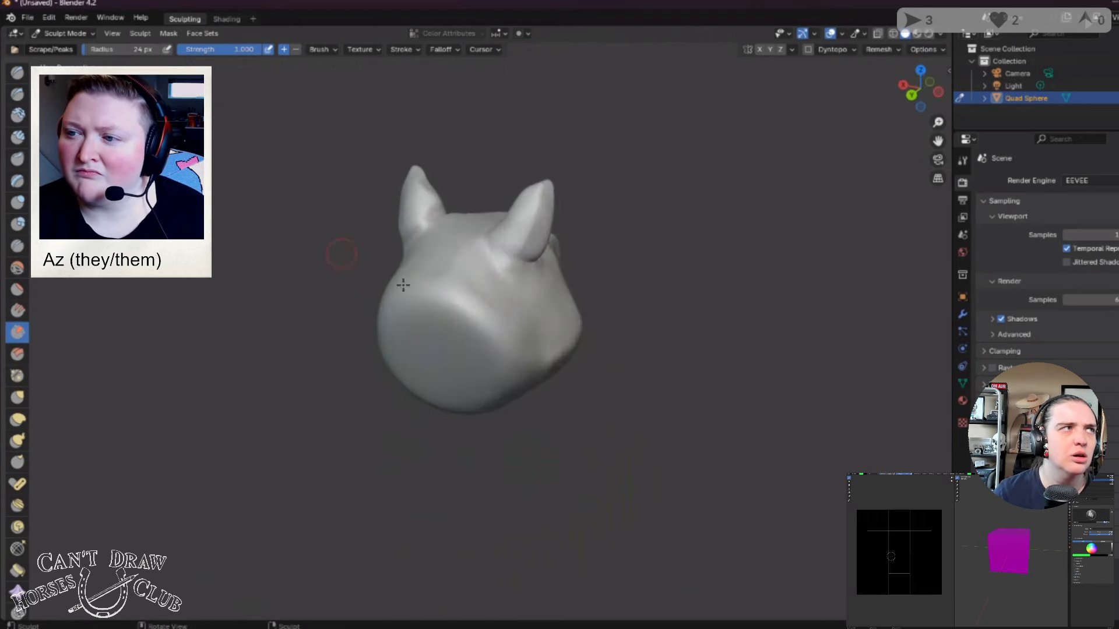
drag(475, 264, 482, 235)
Step: Nudge the ears into shape from the front with the Nudge brush at a 190 px radius
mouse_move(539, 288)
middle_down()
mouse_move(489, 239)
mouse_move(531, 280)
mouse_move(290, 278)
mouse_move(298, 234)
mouse_move(300, 264)
middle_up()
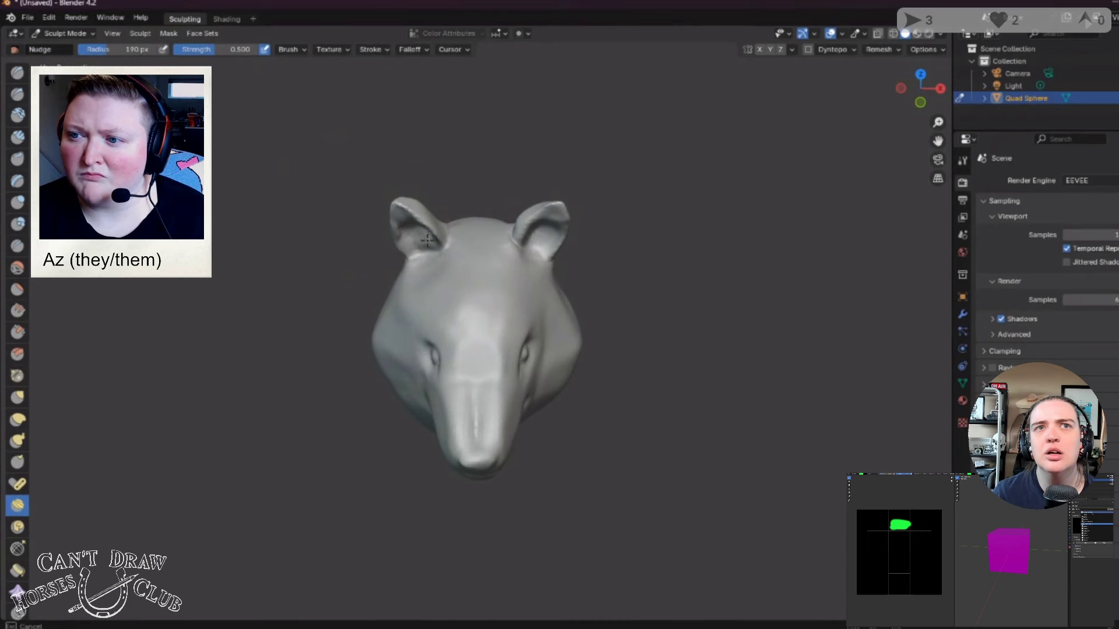
key(f)
click(550, 234)
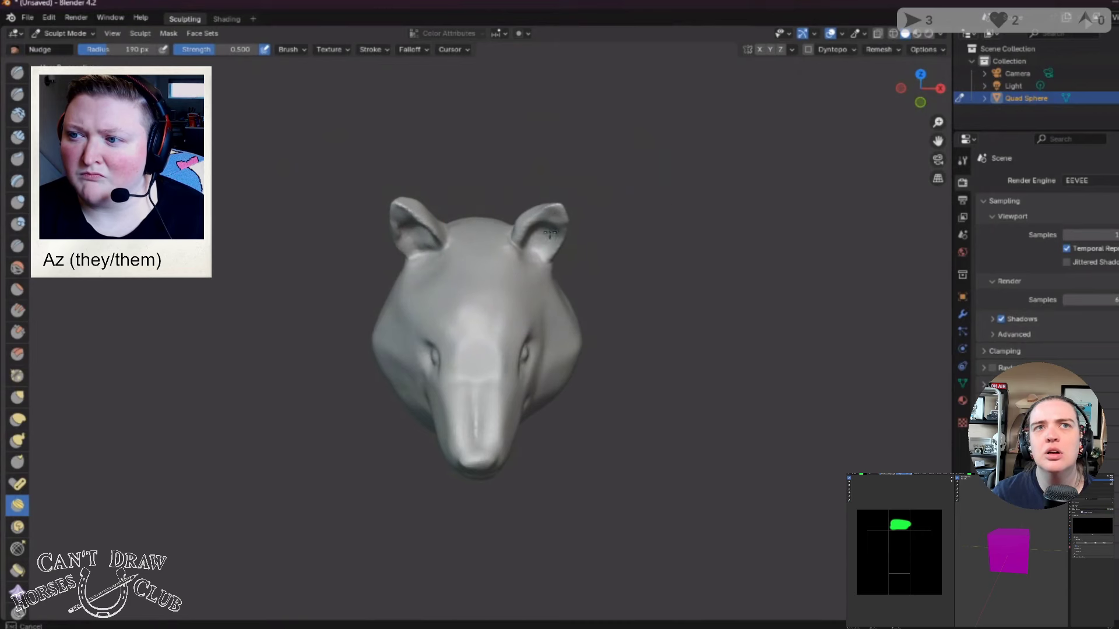
drag(546, 240, 542, 236)
mouse_move(542, 235)
middle_down()
mouse_move(551, 184)
mouse_move(513, 186)
mouse_move(492, 204)
middle_up()
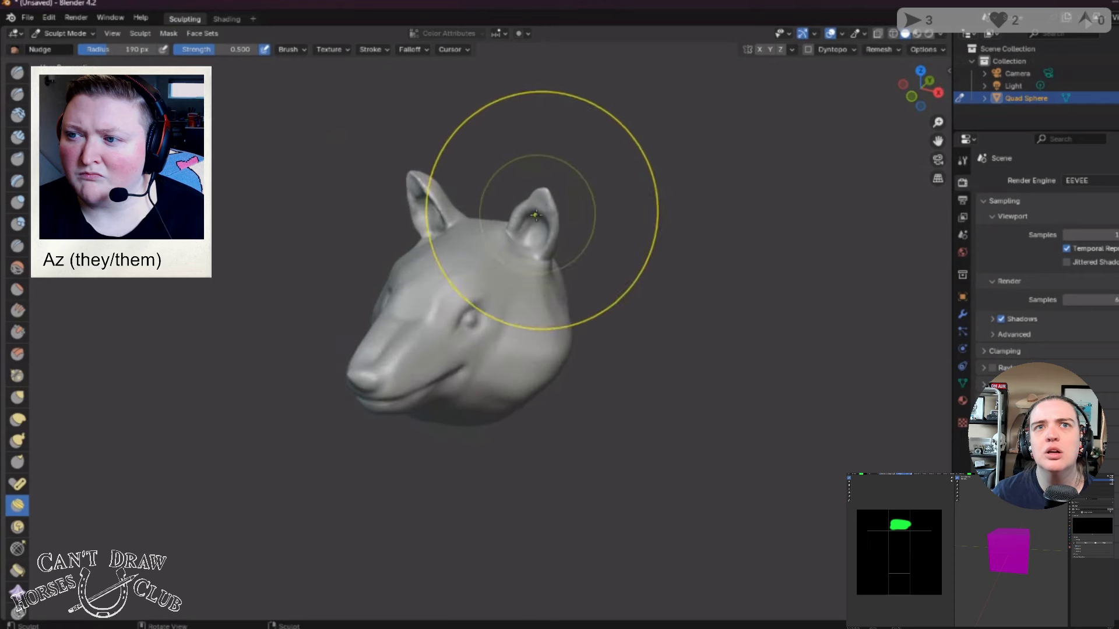
Step: Nudge the upper parts of both ears into shape from the three-quarter views, keeping the 190 px brush radius
drag(552, 203, 537, 247)
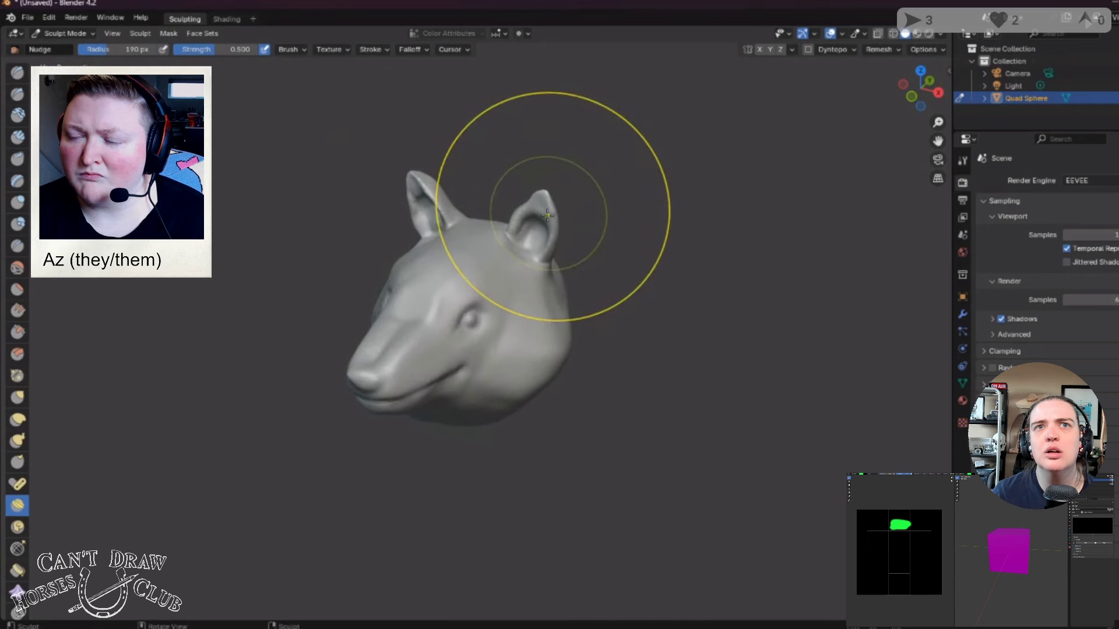
middle_drag(615, 205, 572, 280)
mouse_move(524, 337)
middle_down()
mouse_move(600, 325)
mouse_move(698, 264)
mouse_move(524, 188)
middle_up()
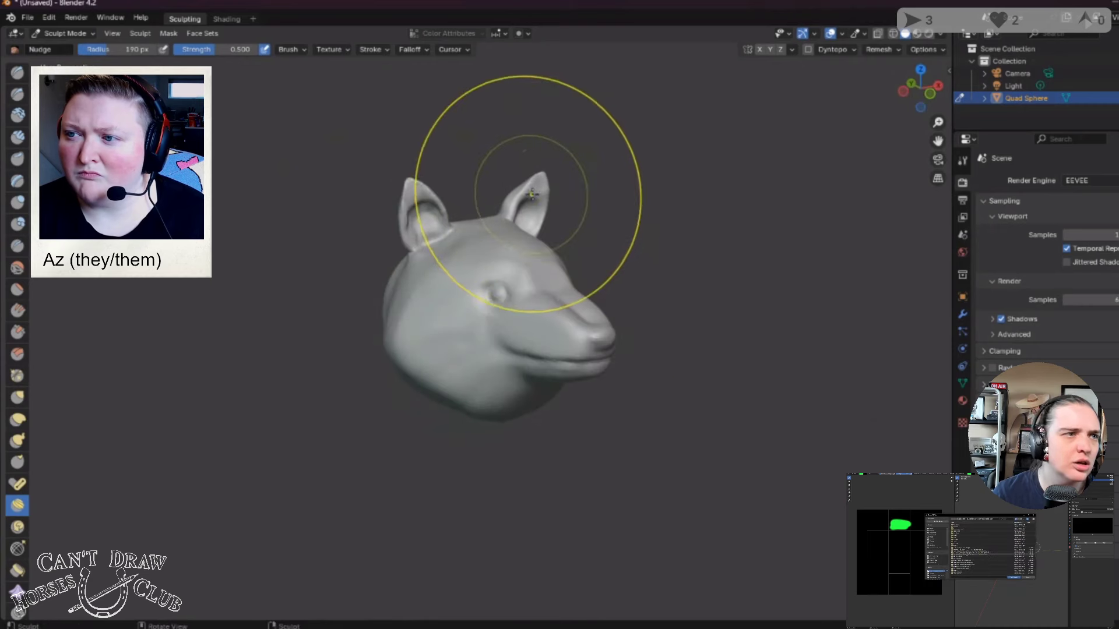
middle_drag(512, 233, 688, 239)
scroll(687, 239, down, 3)
mouse_move(711, 291)
middle_down()
mouse_move(598, 312)
mouse_move(525, 292)
middle_up()
scroll(559, 309, up, 4)
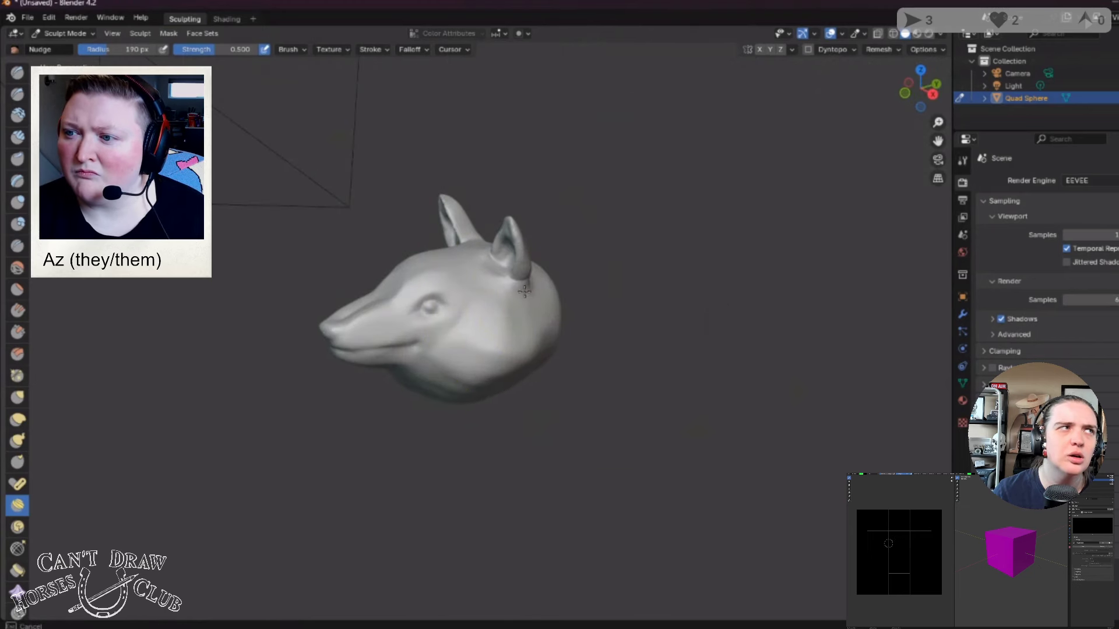
mouse_move(542, 344)
middle_down()
mouse_move(488, 287)
mouse_move(435, 282)
mouse_move(285, 326)
middle_up()
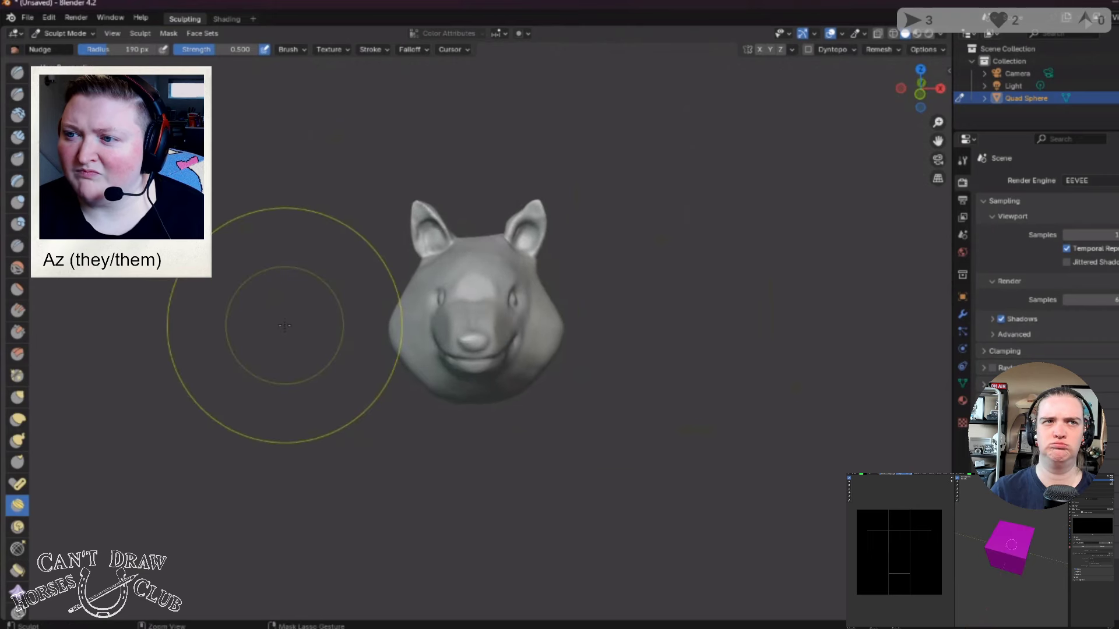
middle_drag(694, 350, 618, 373)
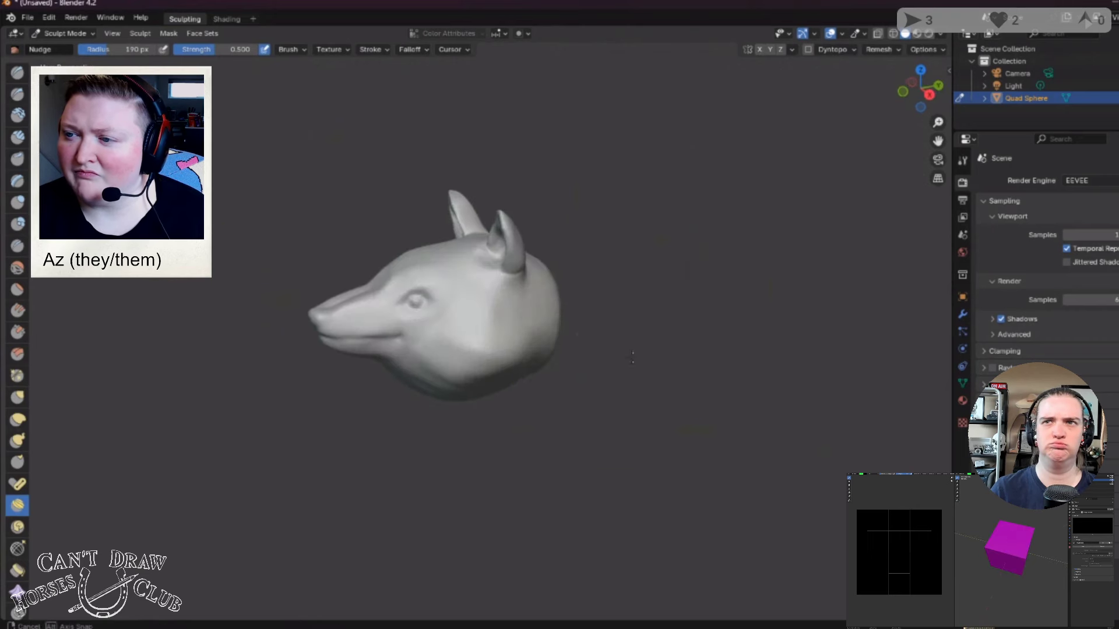
Step: Nudge the backs and outer edges of both ears from behind the head
click(49, 17)
mouse_move(82, 57)
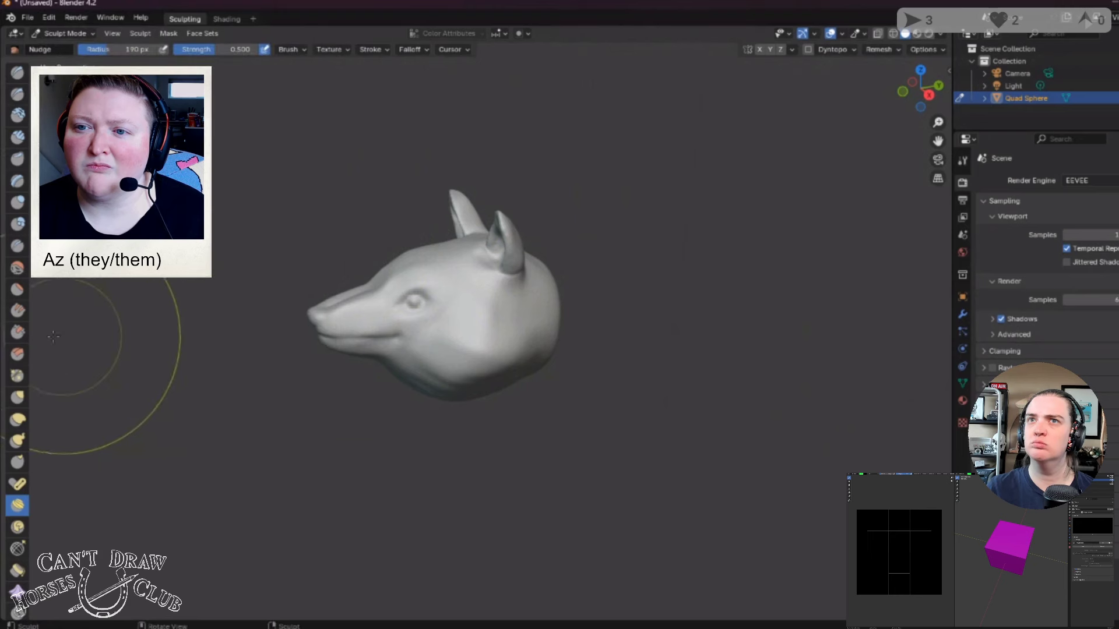
middle_drag(99, 349, 250, 287)
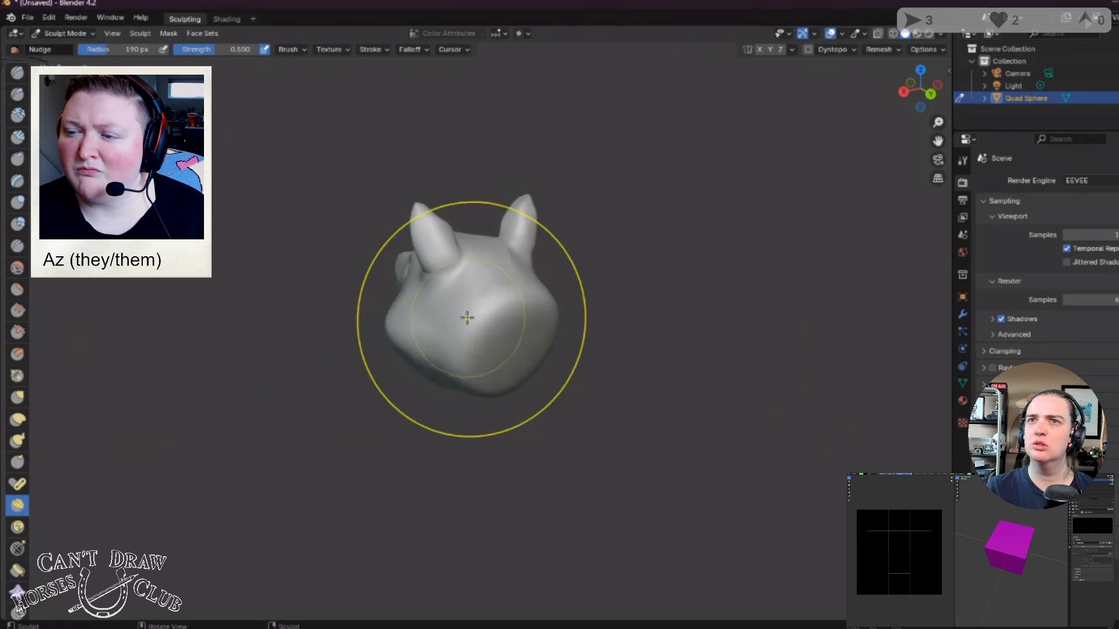
middle_drag(462, 317, 566, 284)
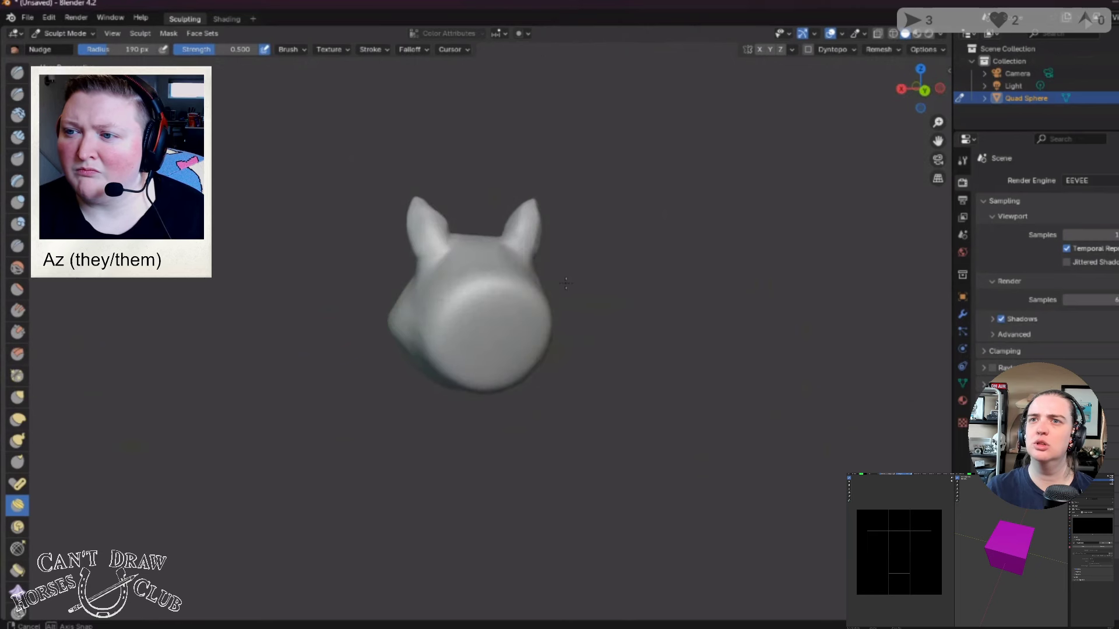
drag(431, 231, 410, 258)
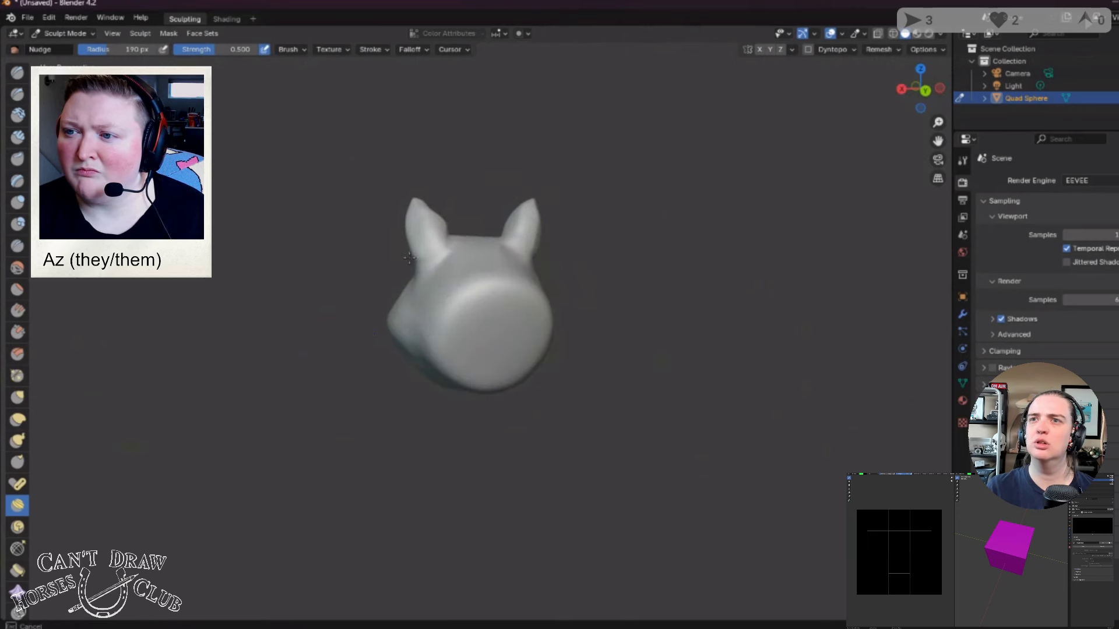
mouse_move(410, 258)
middle_down()
mouse_move(474, 227)
mouse_move(471, 242)
middle_up()
drag(497, 247, 529, 271)
mouse_move(484, 268)
middle_down()
mouse_move(230, 270)
mouse_move(349, 291)
mouse_move(477, 362)
middle_up()
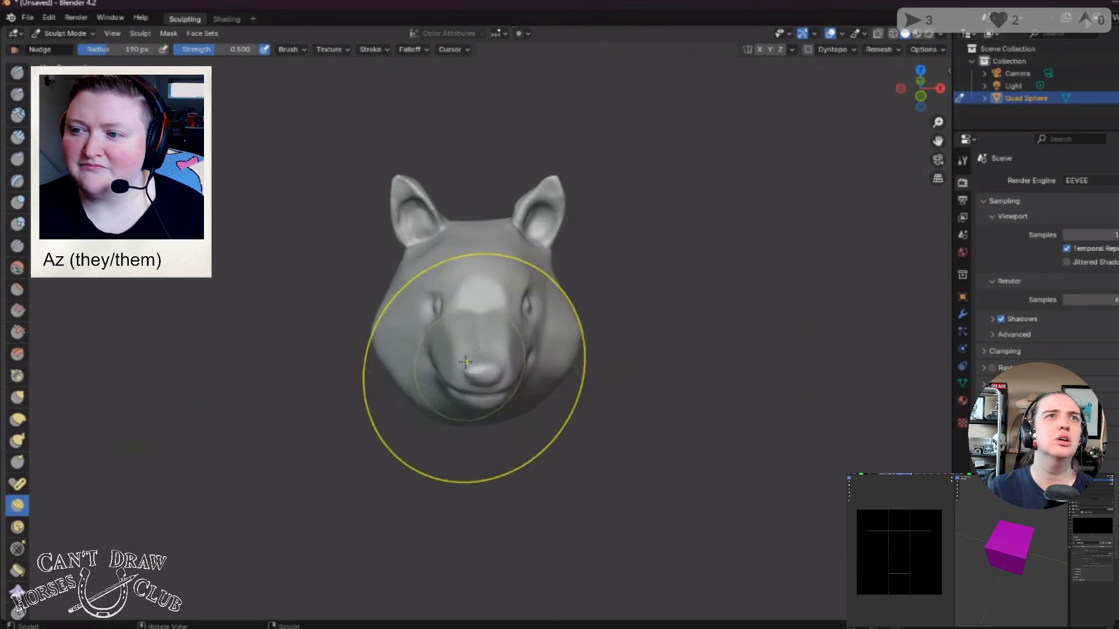
Step: Flatten the cheeks and lower jaw on both sides of the head with the Flatten/Contrast brush at an 86 px radius
click(18, 289)
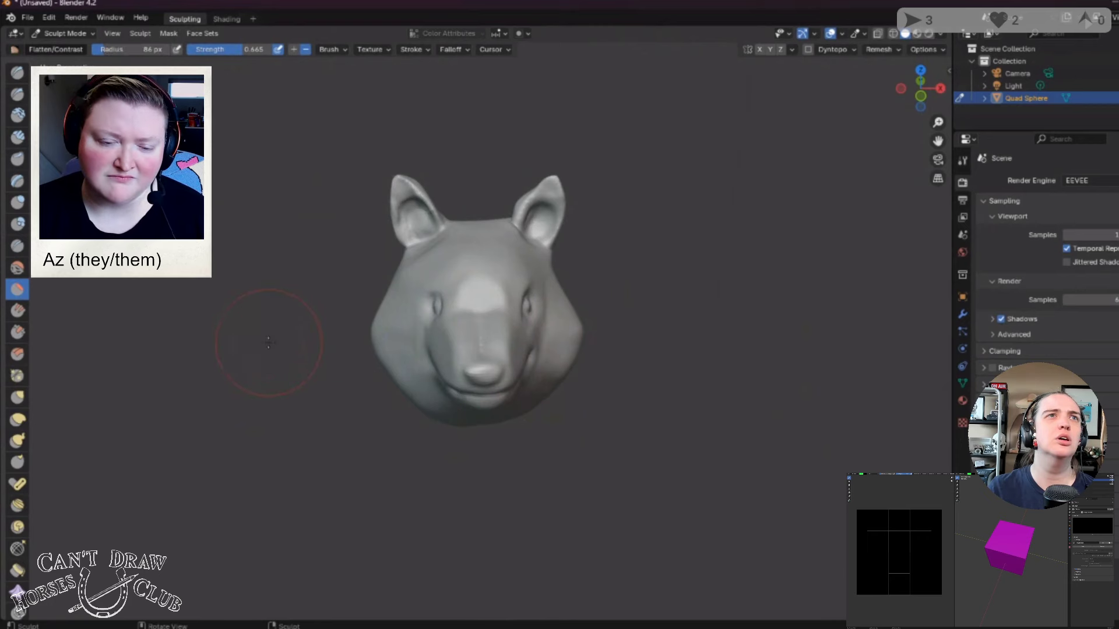
middle_drag(268, 342, 275, 386)
scroll(463, 392, up, 4)
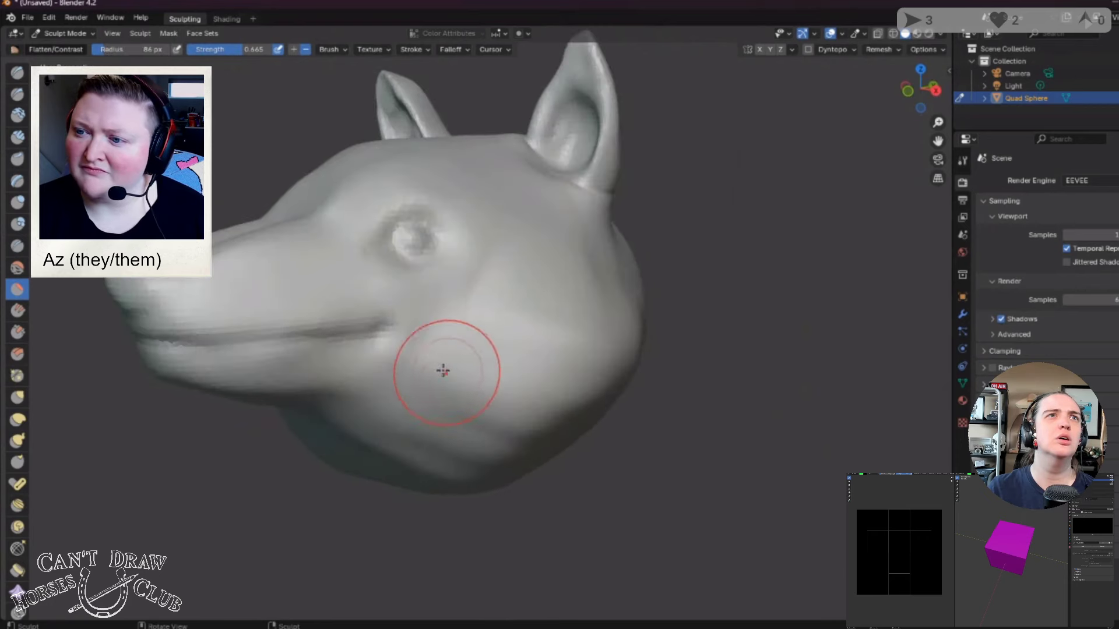
middle_drag(512, 369, 418, 366)
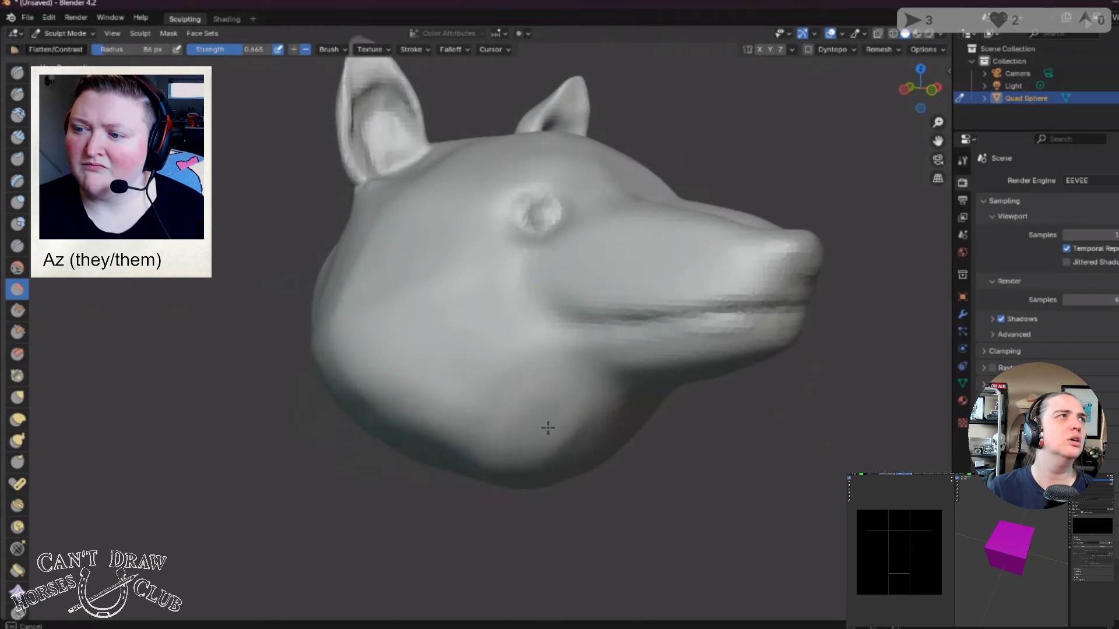
middle_drag(548, 429, 497, 393)
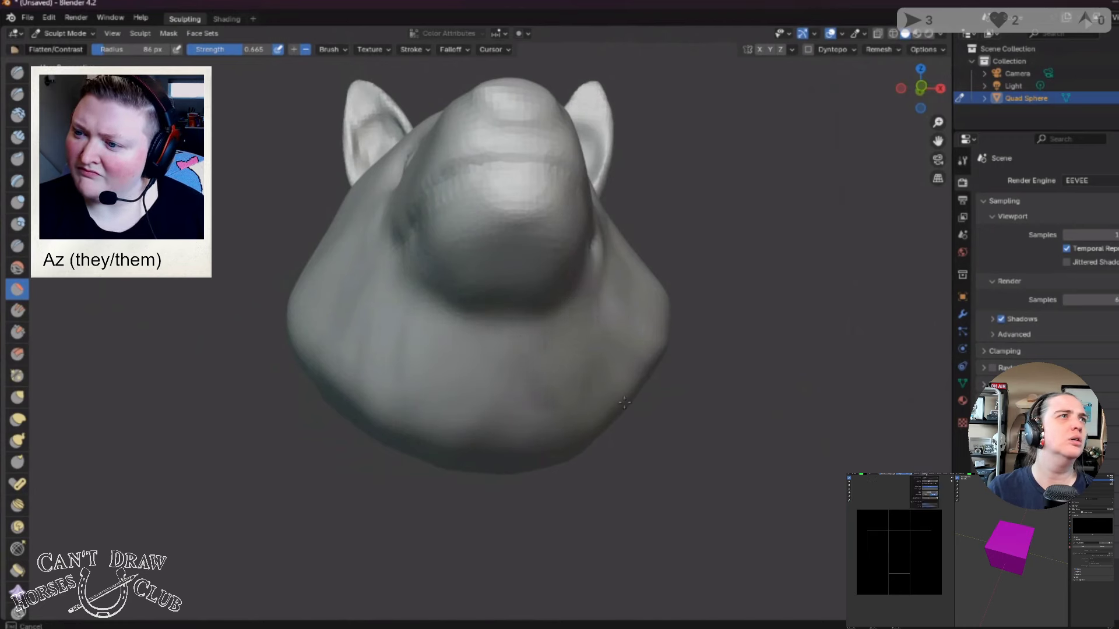
middle_drag(624, 402, 357, 368)
mouse_move(455, 370)
middle_down()
mouse_move(469, 416)
mouse_move(512, 307)
middle_up()
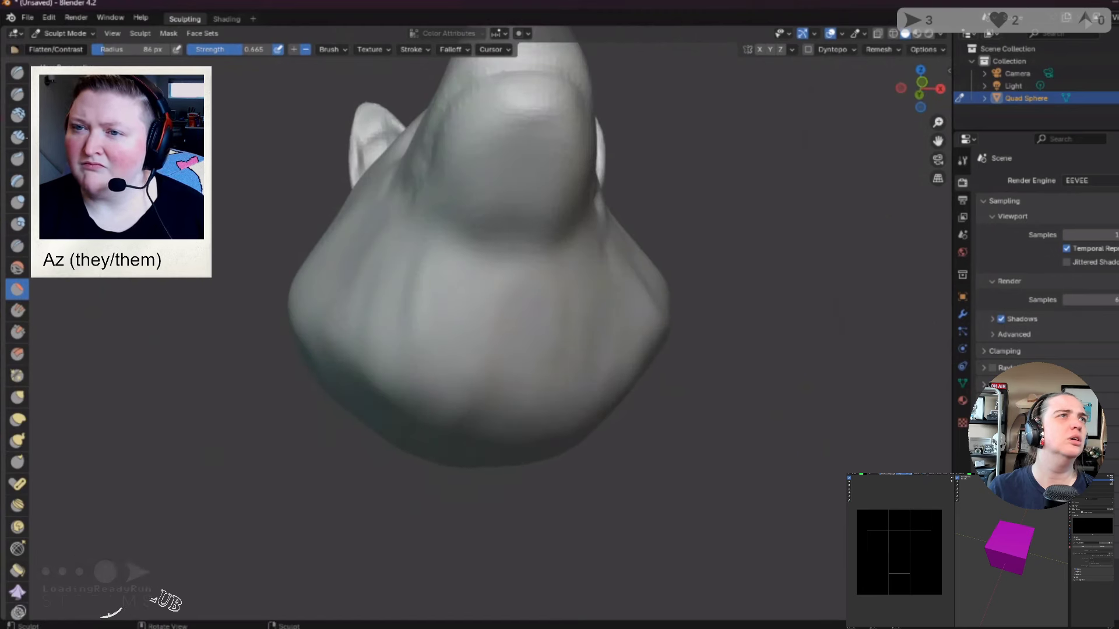
Step: Flatten the underside of the muzzle and throat with a 36 px brush radius, and raise the brush strength to 0.752
drag(152, 52, 100, 50)
middle_drag(477, 373, 478, 347)
scroll(478, 326, down, 3)
drag(128, 49, 101, 50)
drag(473, 224, 471, 243)
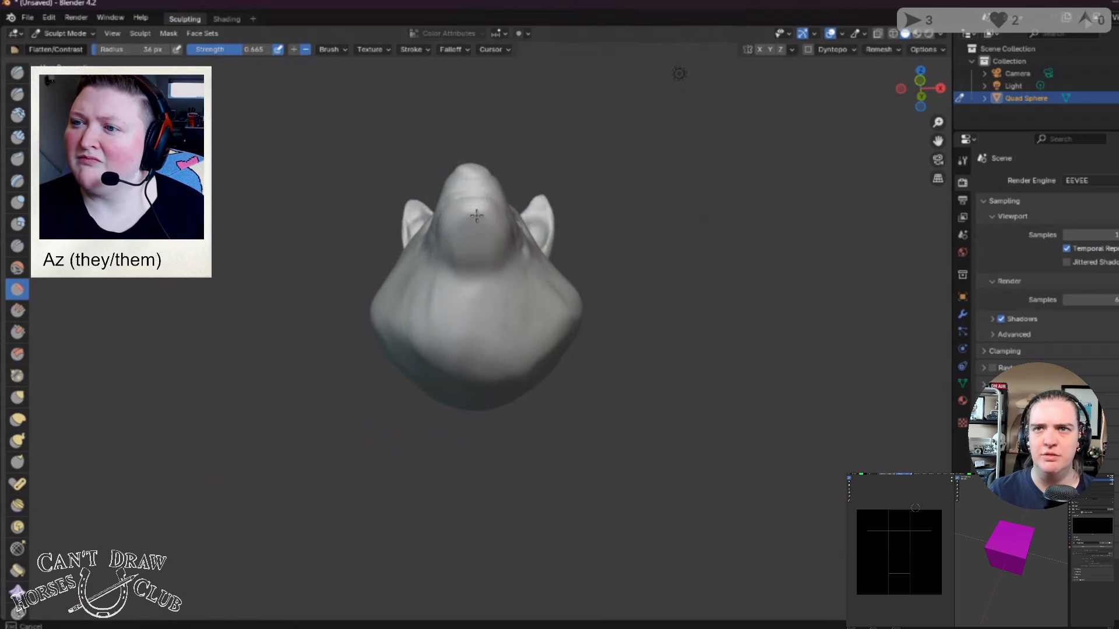
mouse_move(472, 269)
middle_down()
mouse_move(472, 327)
mouse_move(472, 244)
middle_up()
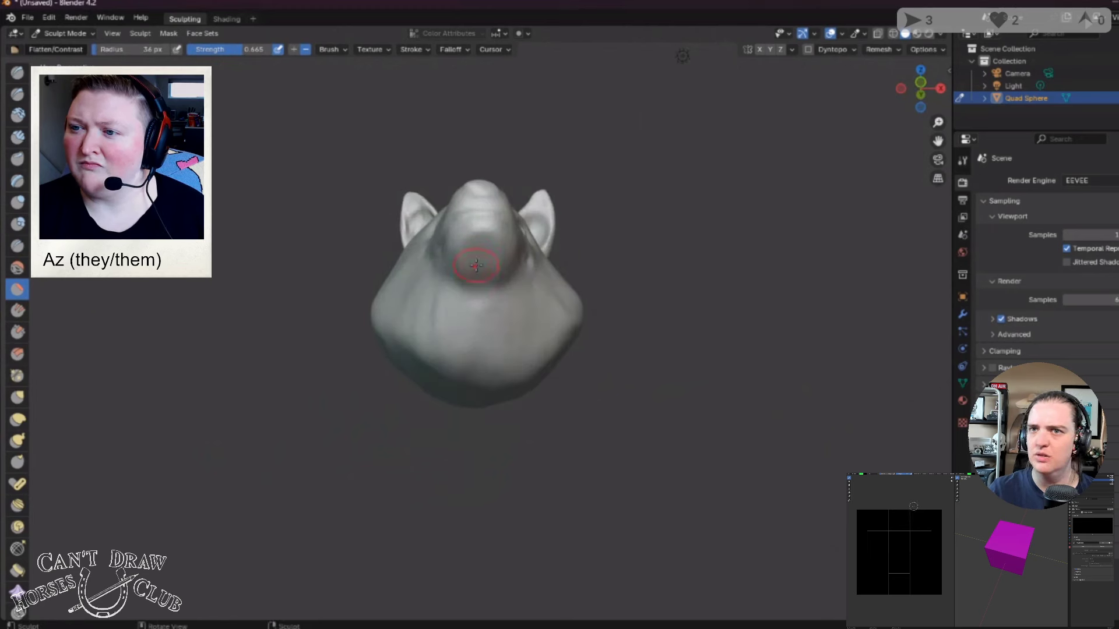
mouse_move(477, 297)
middle_down()
mouse_move(478, 347)
mouse_move(457, 211)
middle_up()
scroll(469, 349, down, 3)
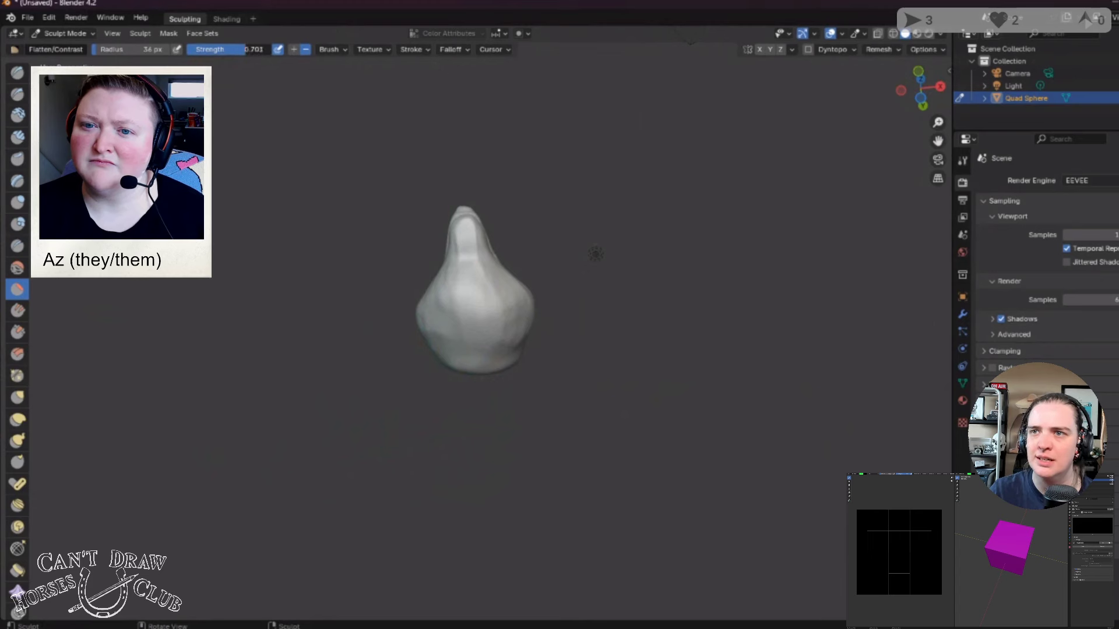
drag(244, 49, 250, 49)
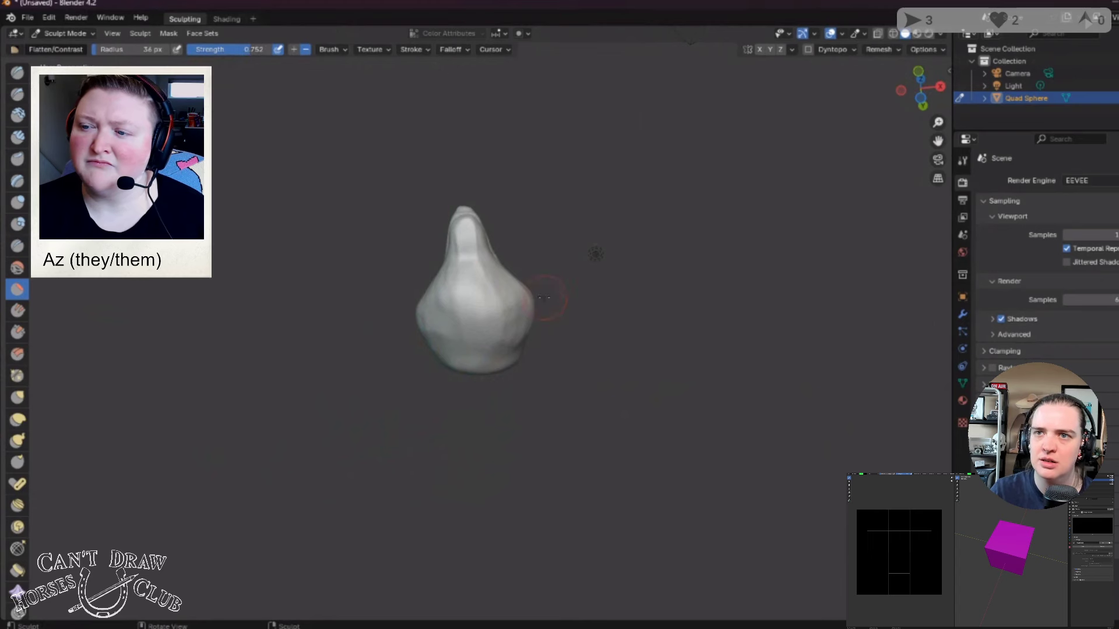
Step: Scrape the throat and underside of the jaw flat with the Scrape brush at an 82 px radius
click(17, 332)
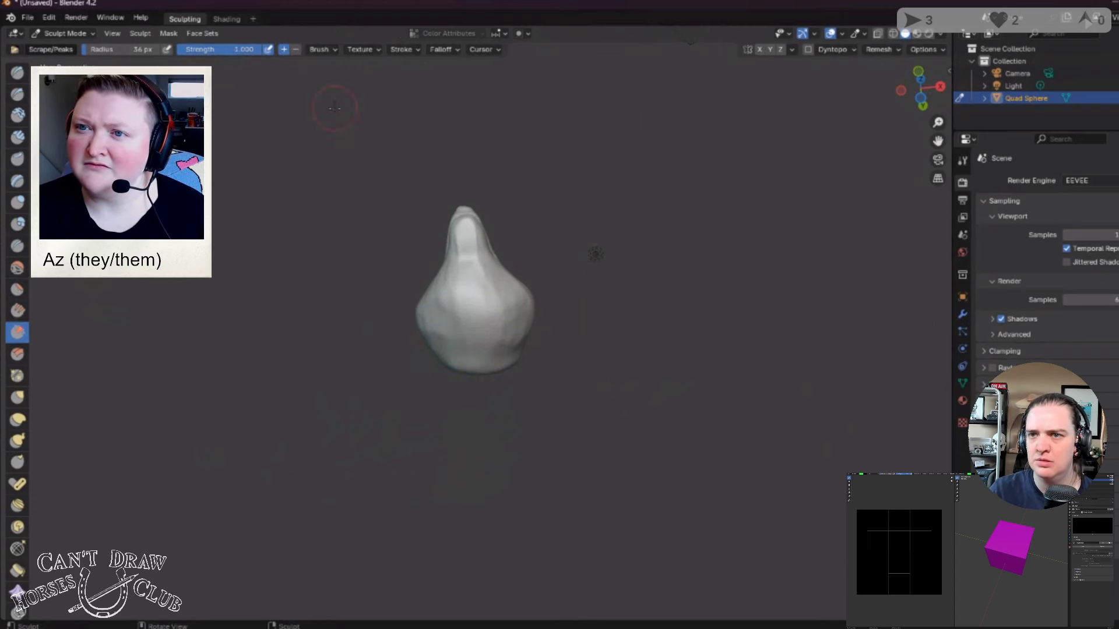
click(216, 48)
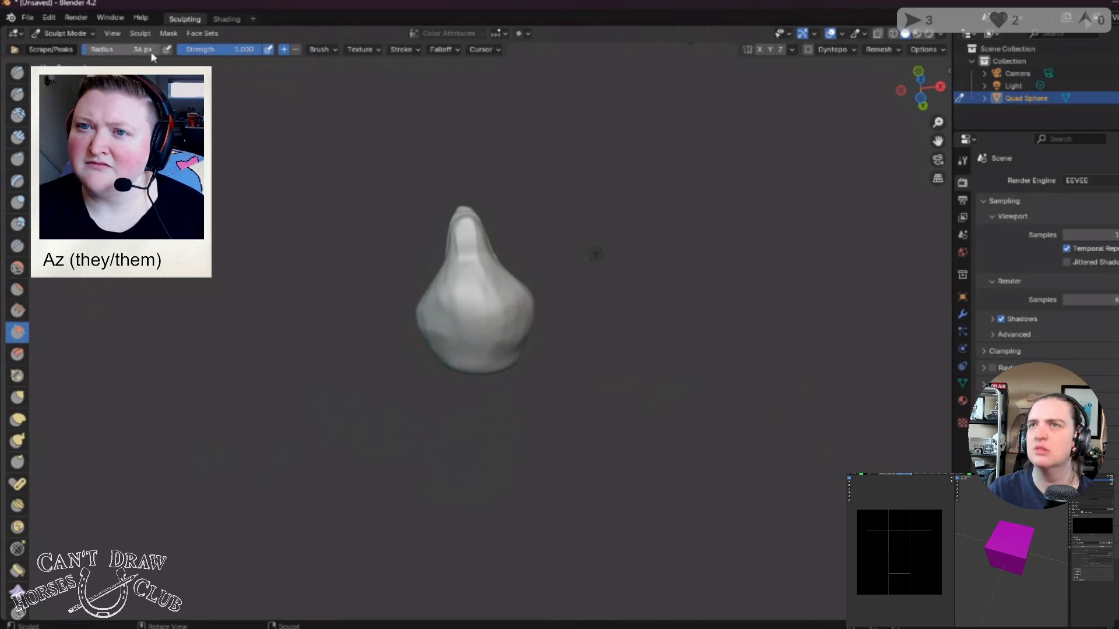
key(f)
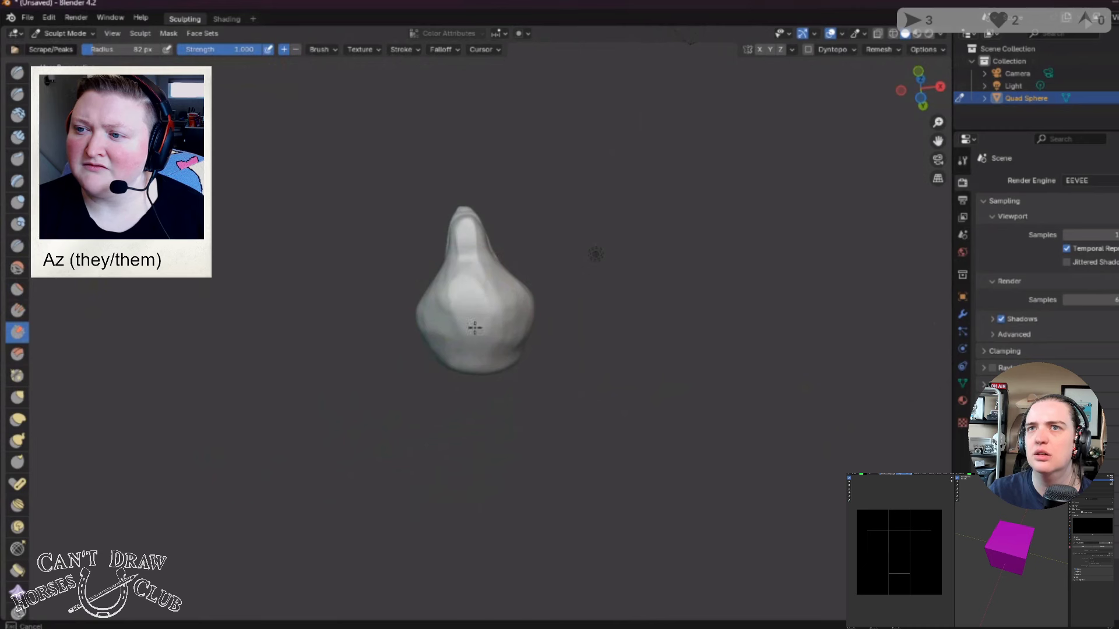
mouse_move(475, 288)
middle_down()
mouse_move(475, 373)
mouse_move(515, 389)
mouse_move(507, 373)
middle_up()
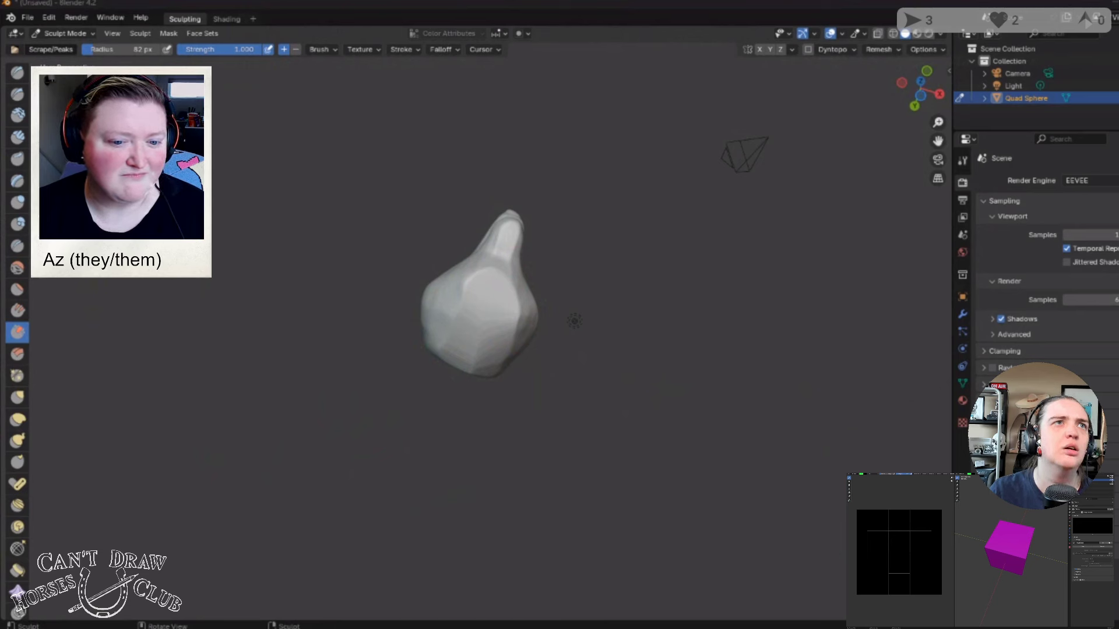
mouse_move(518, 262)
middle_down()
mouse_move(497, 342)
mouse_move(498, 304)
mouse_move(527, 273)
mouse_move(462, 282)
middle_up()
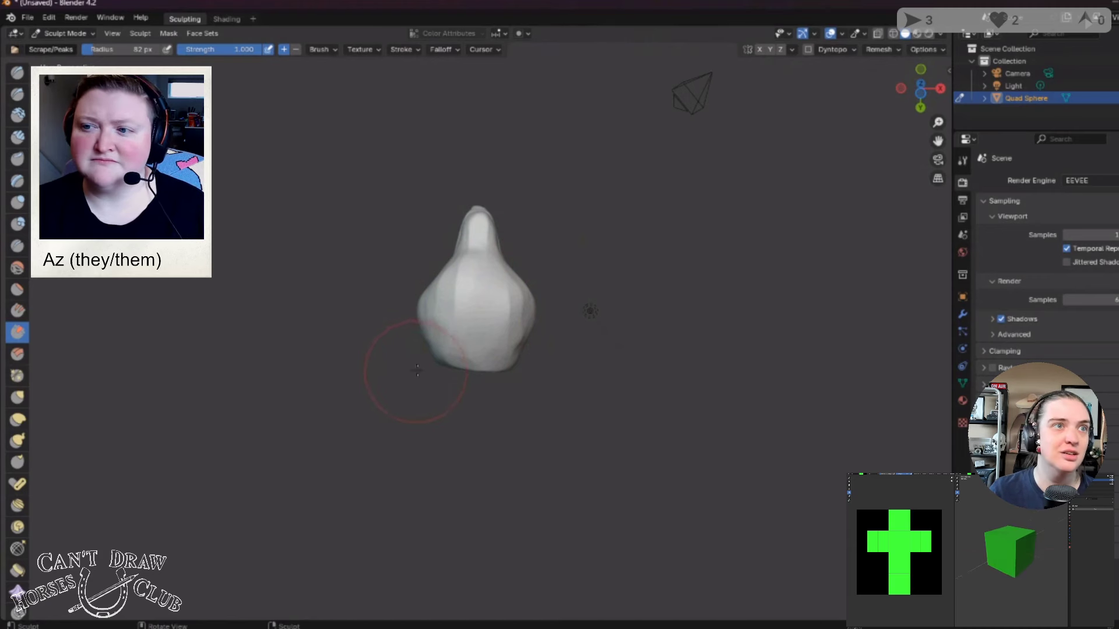
mouse_move(591, 297)
middle_down()
mouse_move(594, 220)
mouse_move(629, 95)
mouse_move(641, 90)
mouse_move(663, 336)
mouse_move(661, 327)
middle_up()
drag(517, 309, 468, 330)
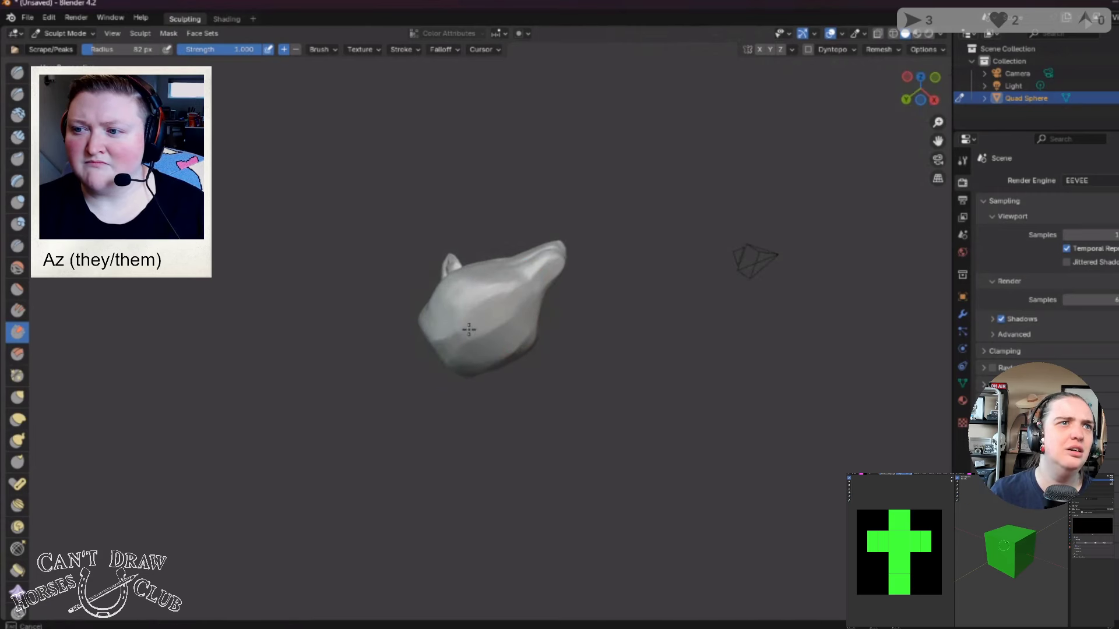
Step: Scrape down the lower cheeks on both sides of the muzzle from the front views
mouse_move(471, 324)
middle_down()
mouse_move(517, 292)
mouse_move(458, 304)
mouse_move(436, 407)
mouse_move(456, 399)
middle_up()
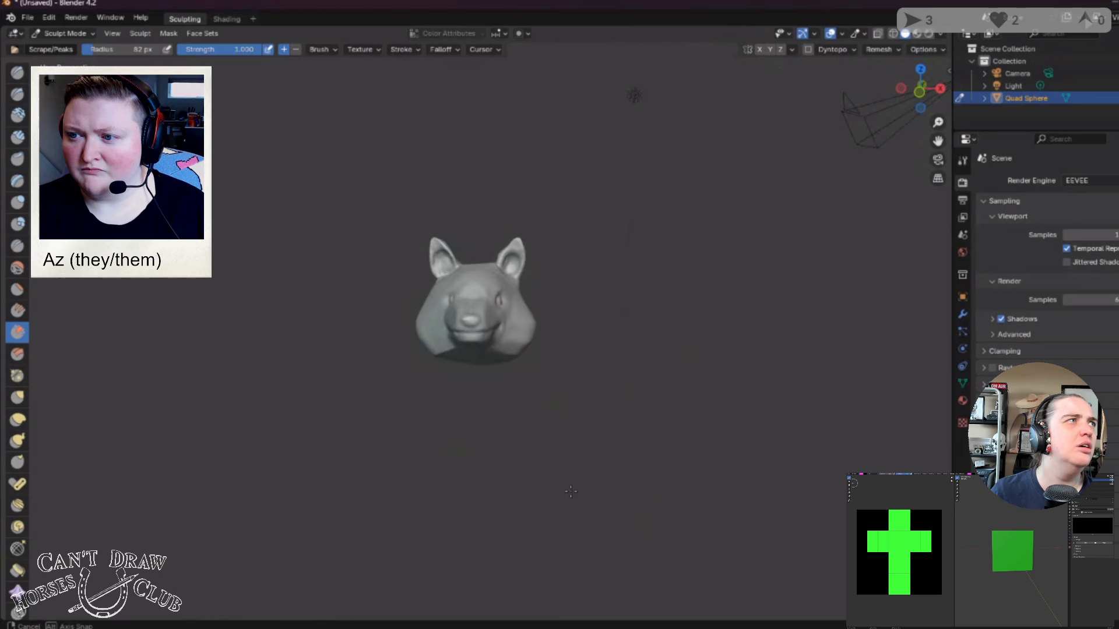
middle_drag(614, 430, 540, 498)
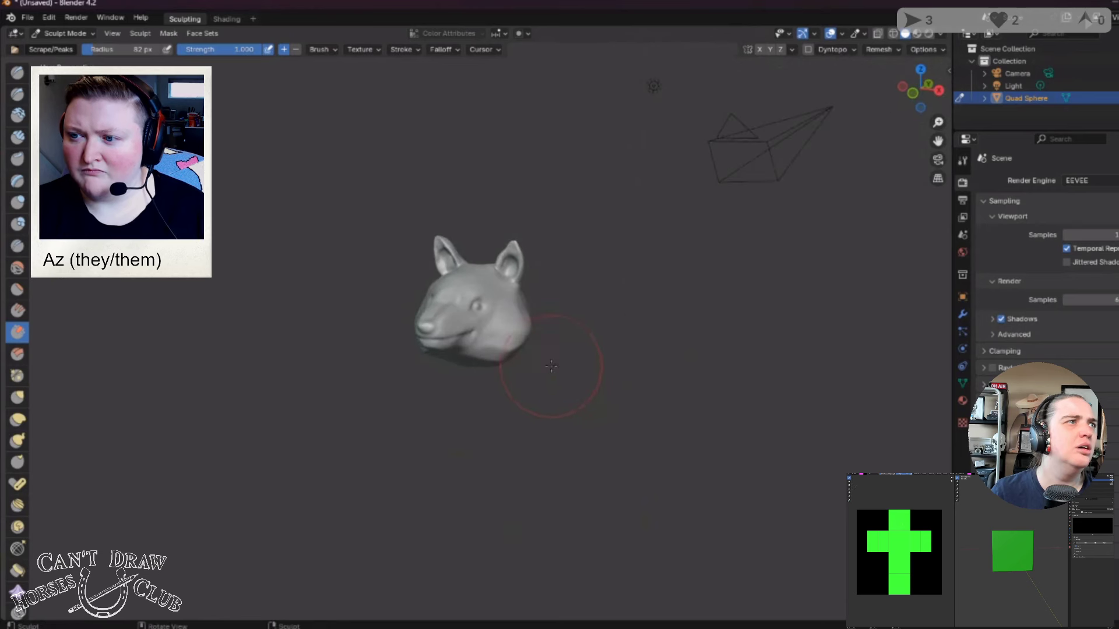
scroll(551, 366, up, 6)
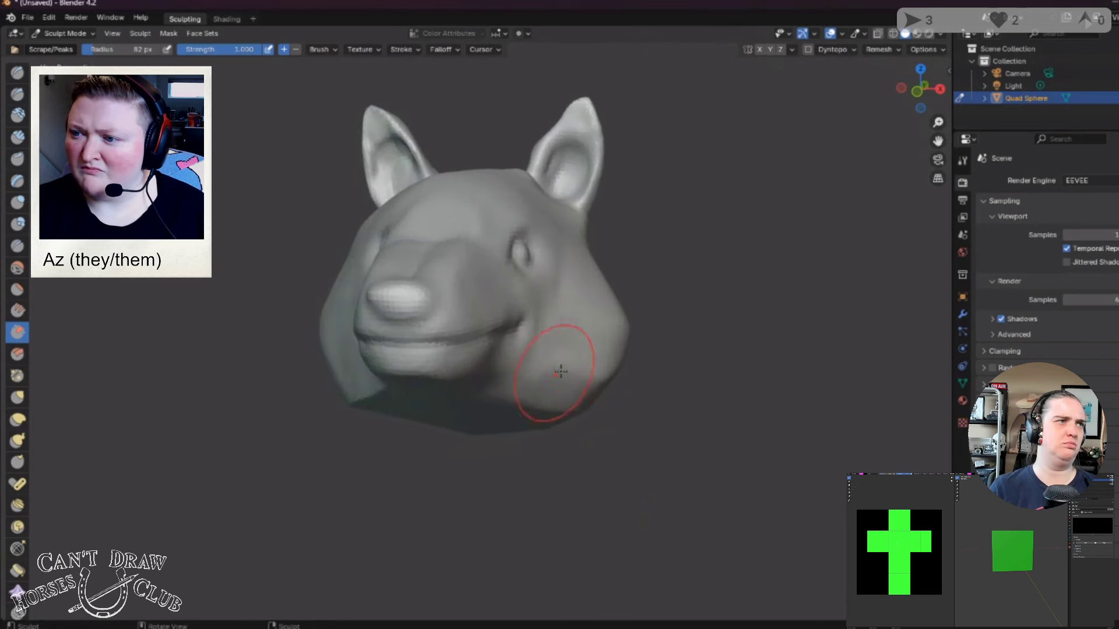
drag(561, 372, 593, 337)
drag(560, 400, 580, 370)
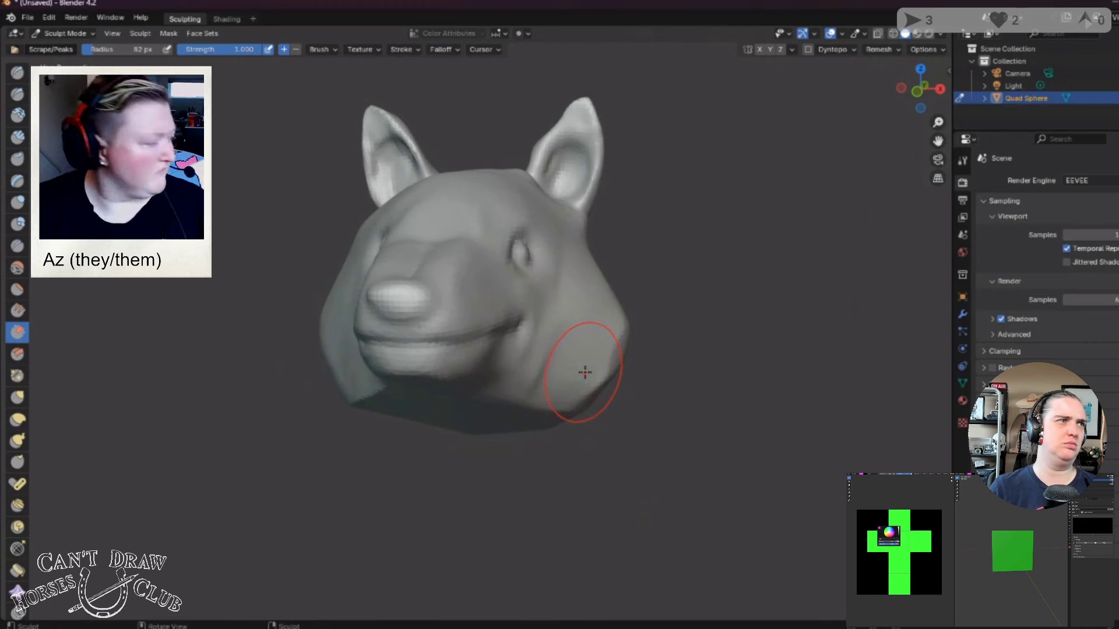
middle_drag(585, 372, 475, 375)
mouse_move(475, 375)
mouse_down()
mouse_move(445, 380)
mouse_move(392, 357)
mouse_up()
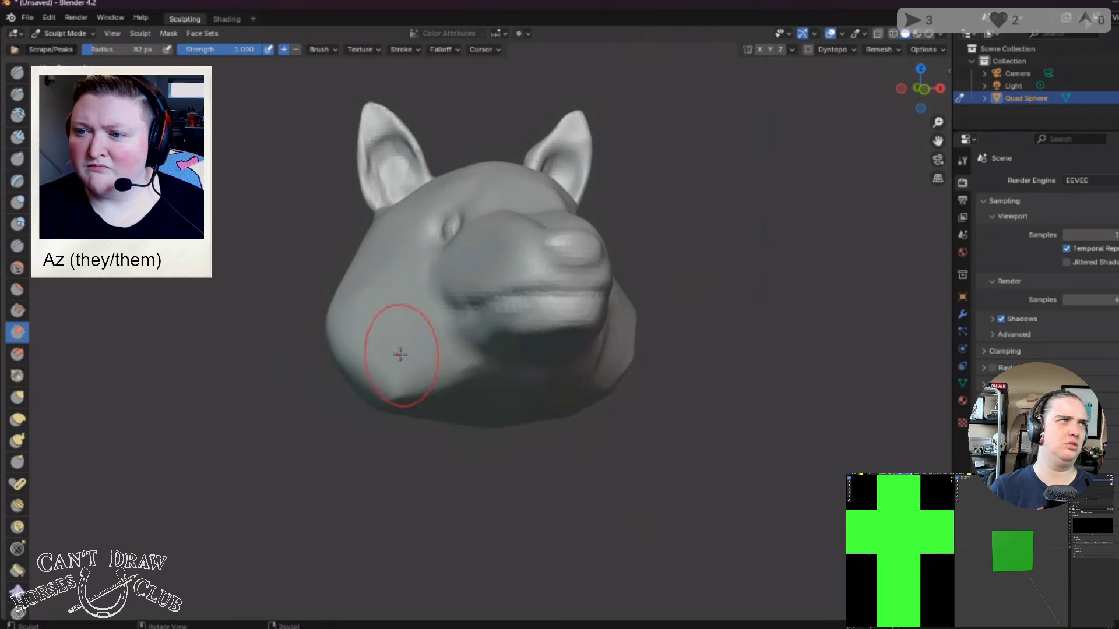
mouse_move(392, 357)
middle_down()
mouse_move(450, 362)
mouse_move(361, 360)
mouse_move(474, 362)
mouse_move(463, 379)
mouse_move(496, 387)
mouse_move(466, 404)
middle_up()
Step: Nudge the top of the skull between the ears from behind with the Nudge brush at an 82 px radius
scroll(475, 373, down, 2)
scroll(495, 389, down, 3)
click(18, 505)
middle_drag(402, 344, 519, 373)
drag(471, 265, 482, 302)
middle_drag(482, 301, 479, 239)
drag(474, 279, 474, 283)
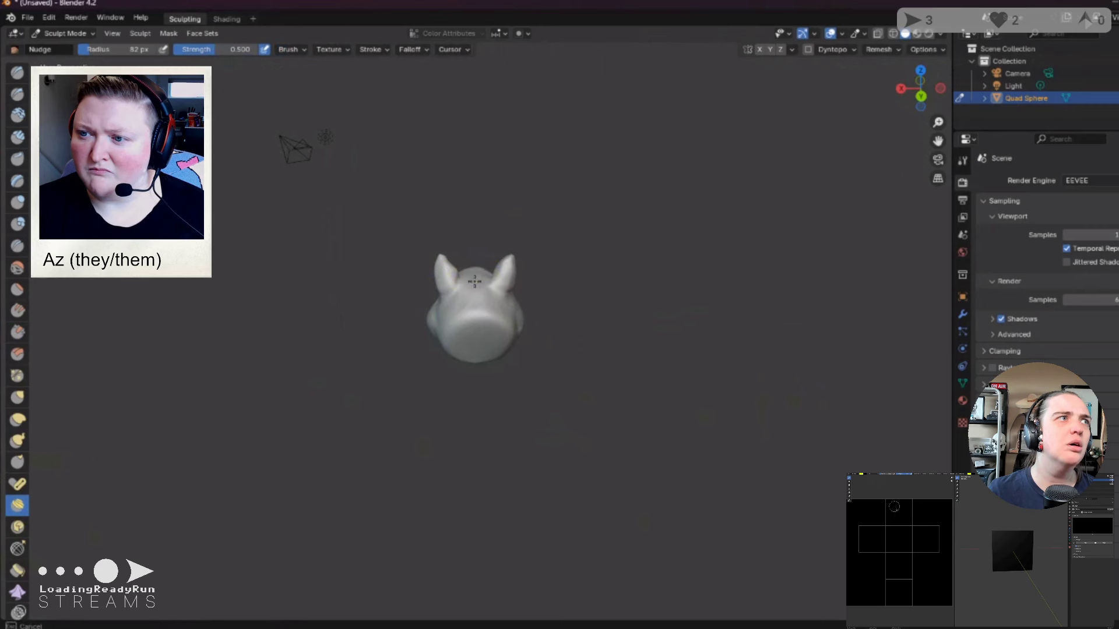
middle_drag(477, 304, 478, 274)
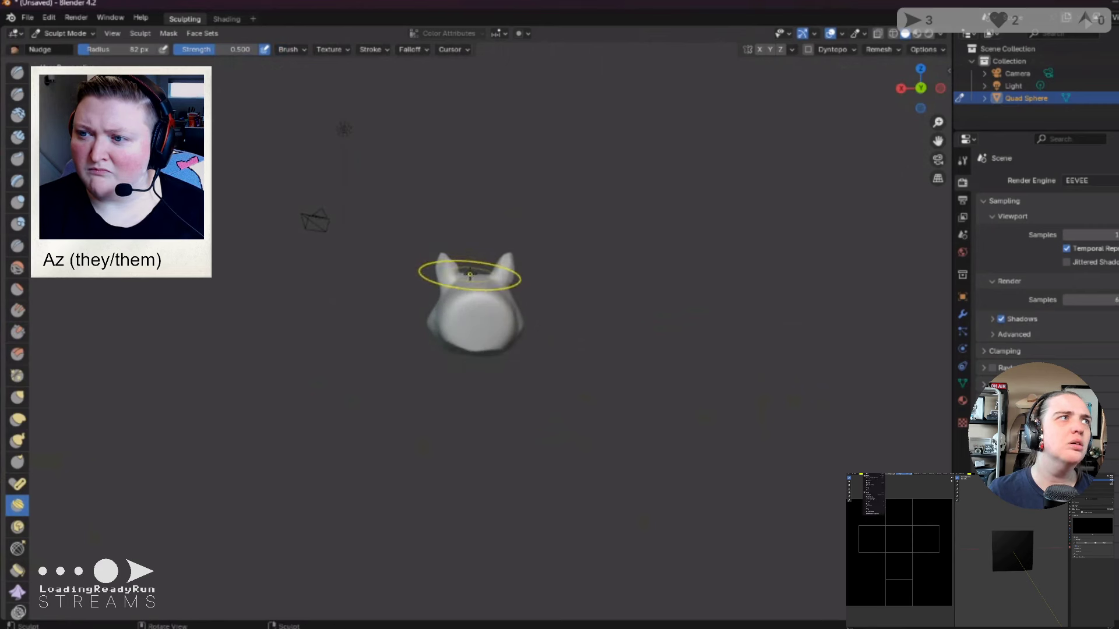
drag(472, 279, 500, 320)
mouse_move(500, 320)
middle_down()
mouse_move(283, 340)
mouse_move(223, 322)
mouse_move(489, 379)
mouse_move(495, 262)
mouse_move(440, 343)
middle_up()
Step: Puff up the nose at the tip of the muzzle with the Inflate/Deflate brush at an 82 px radius and 0.306 strength
scroll(489, 379, up, 3)
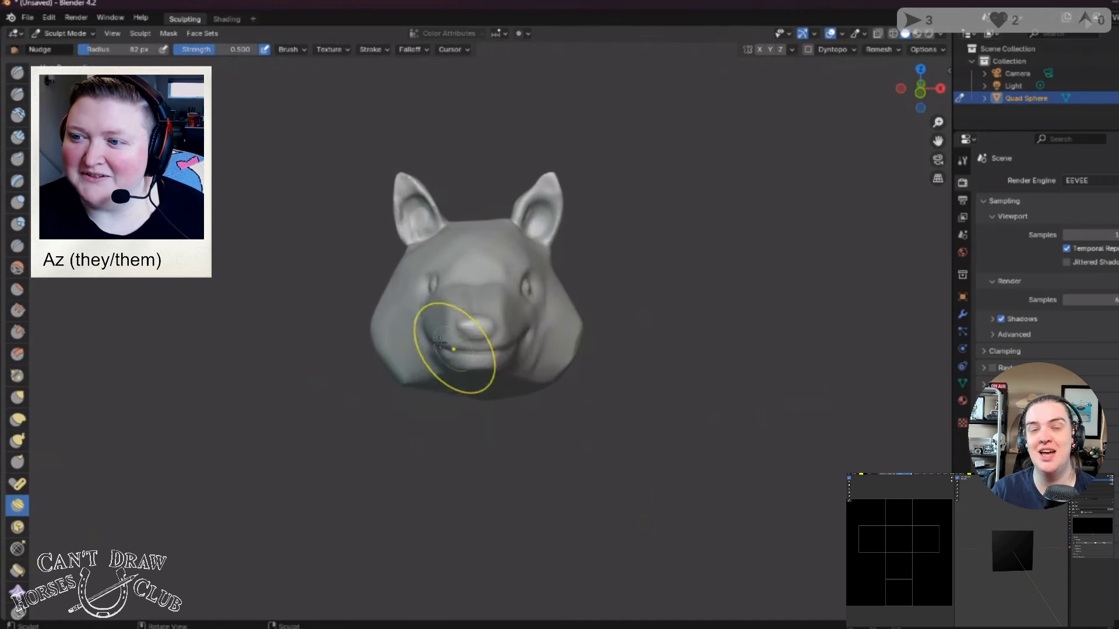
click(18, 202)
scroll(523, 341, up, 3)
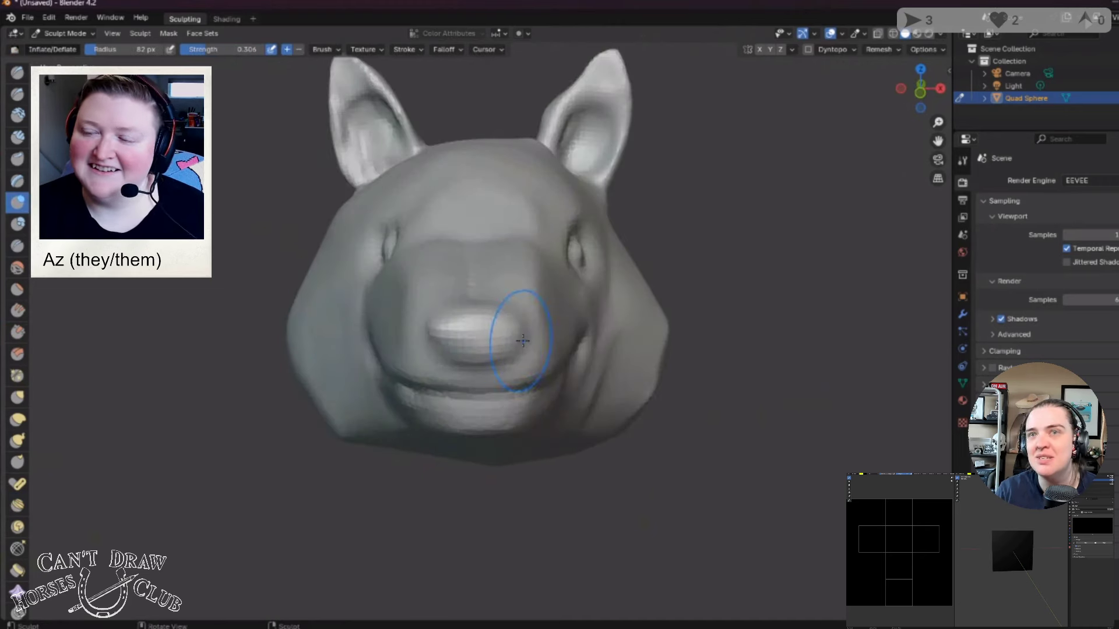
scroll(522, 341, up, 4)
scroll(424, 372, down, 3)
scroll(415, 367, up, 4)
mouse_move(414, 367)
middle_down()
mouse_move(439, 344)
mouse_move(438, 259)
middle_up()
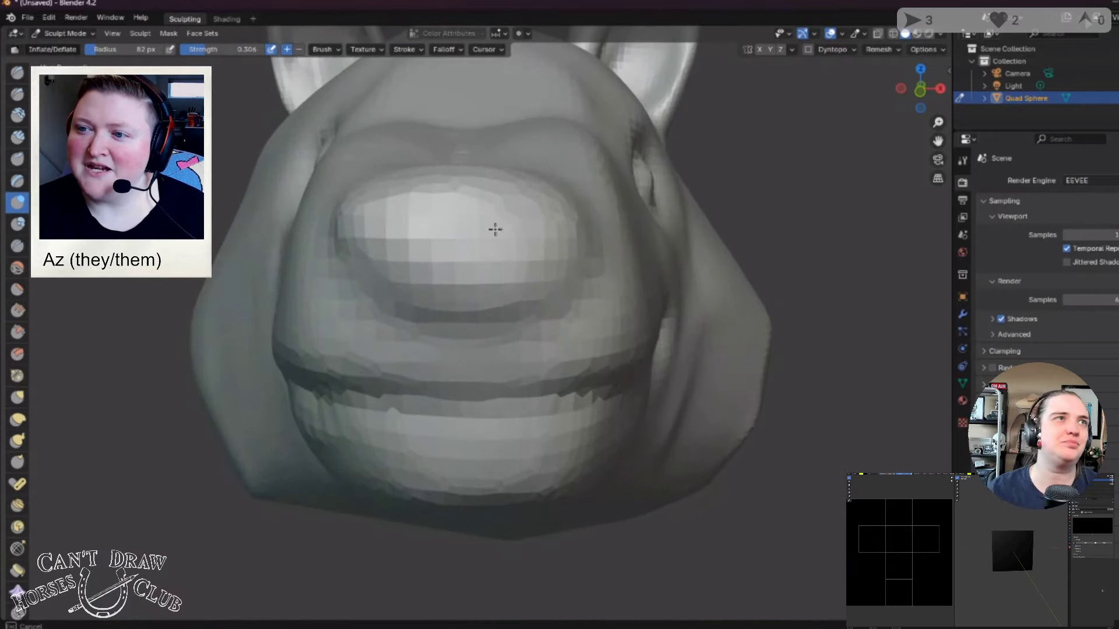
middle_drag(574, 211, 525, 295)
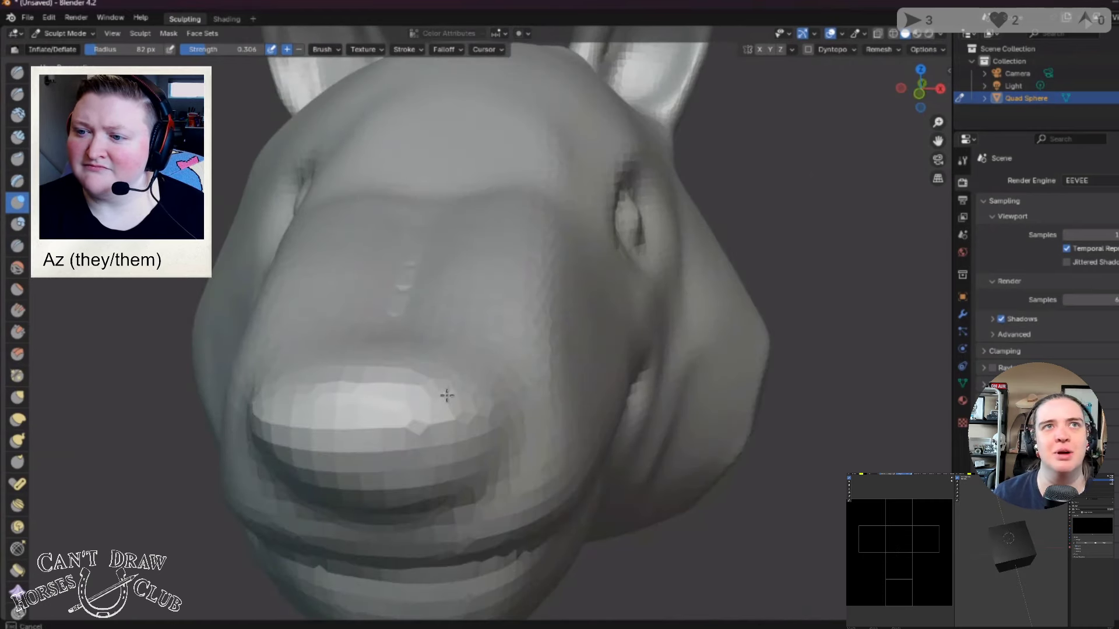
middle_drag(447, 397, 163, 309)
Step: Flatten the front of the nose with the Flatten/Contrast brush at an 82 px radius and 0.752 strength
click(17, 290)
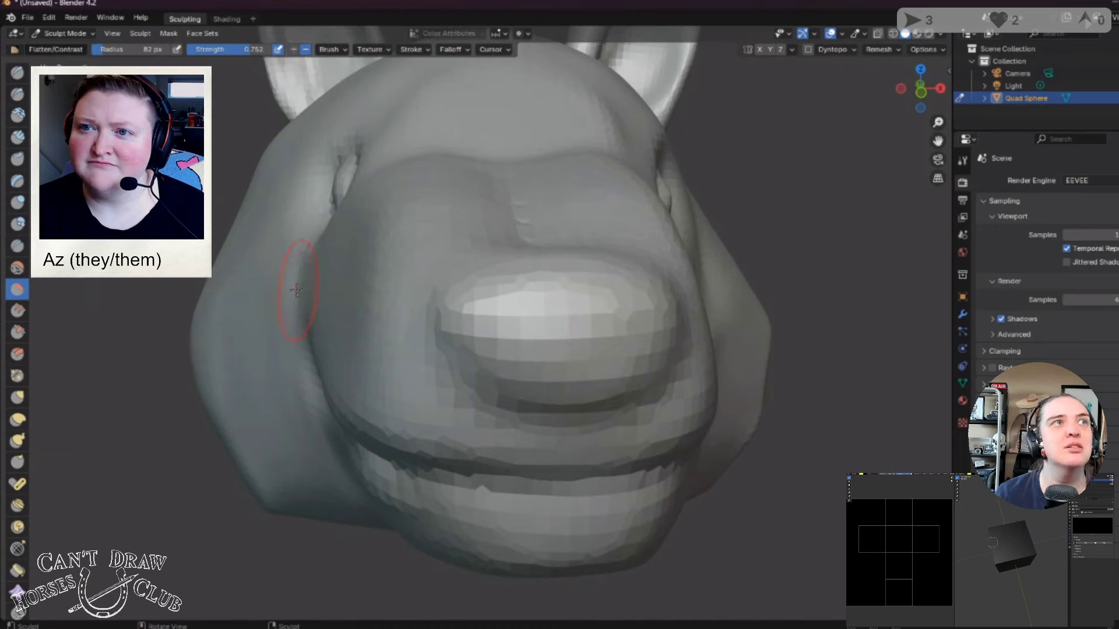
mouse_move(532, 343)
mouse_down()
mouse_move(610, 330)
mouse_move(512, 355)
mouse_up()
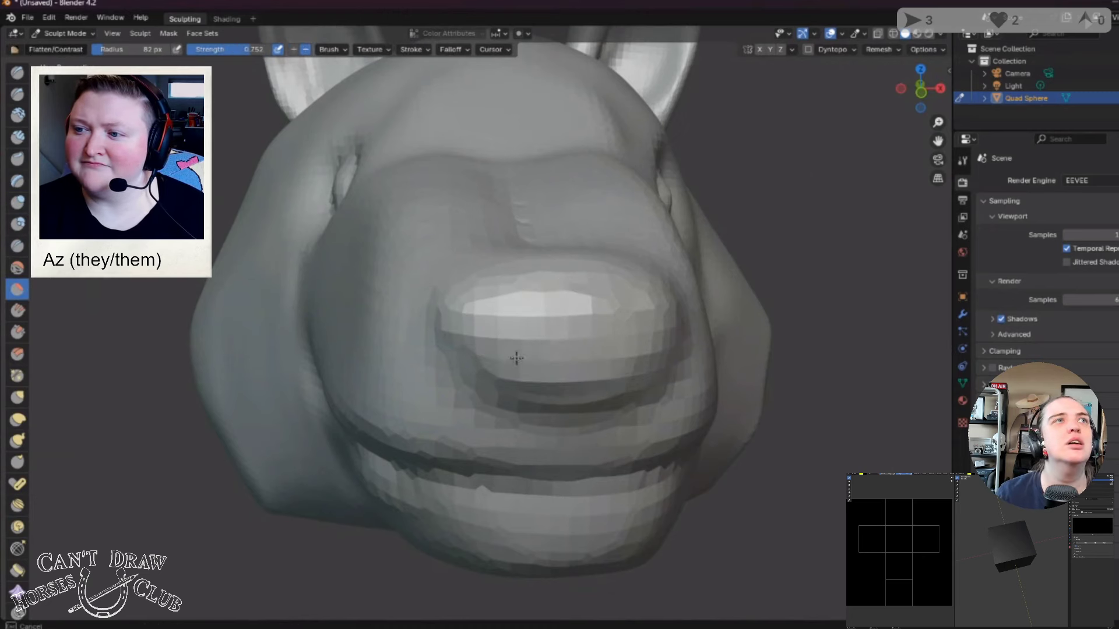
mouse_move(512, 355)
middle_down()
mouse_move(574, 367)
mouse_move(591, 493)
middle_up()
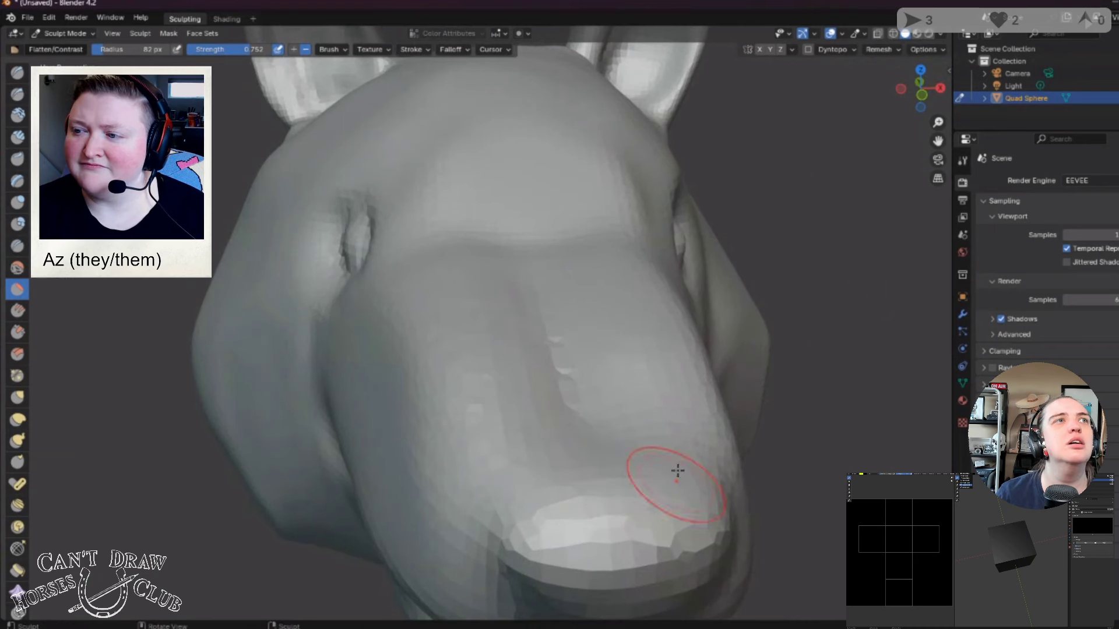
Step: Remesh the head with a voxel size of 0.03543 m, preserving volume and attributes
click(898, 53)
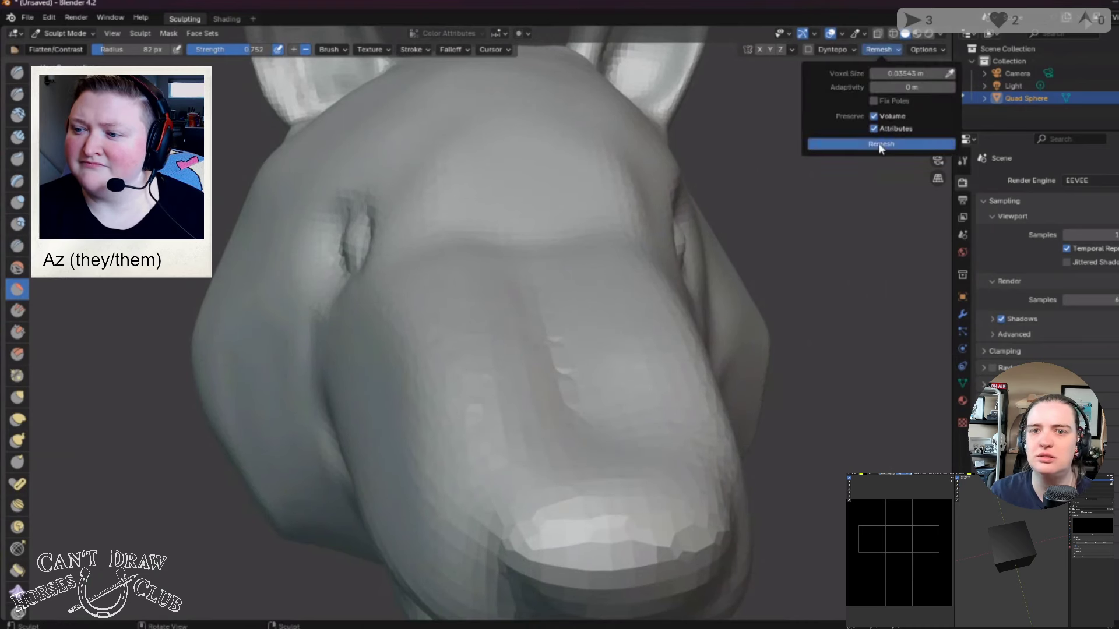
click(878, 144)
scroll(817, 340, down, 5)
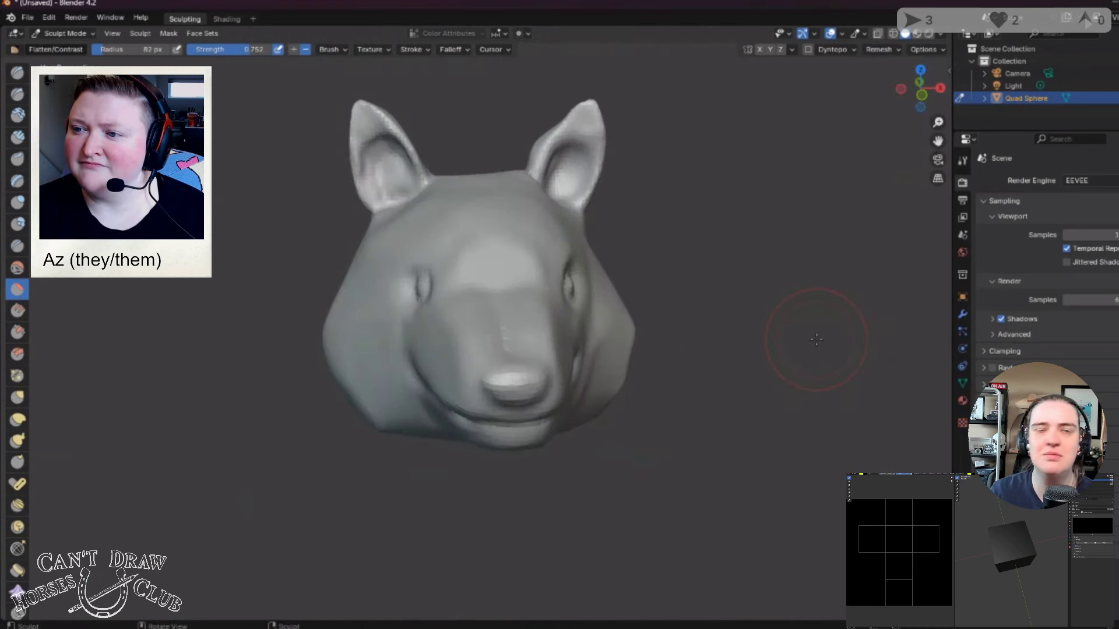
Step: Smooth the upper muzzle with the Smooth brush at a 63 px radius
click(16, 269)
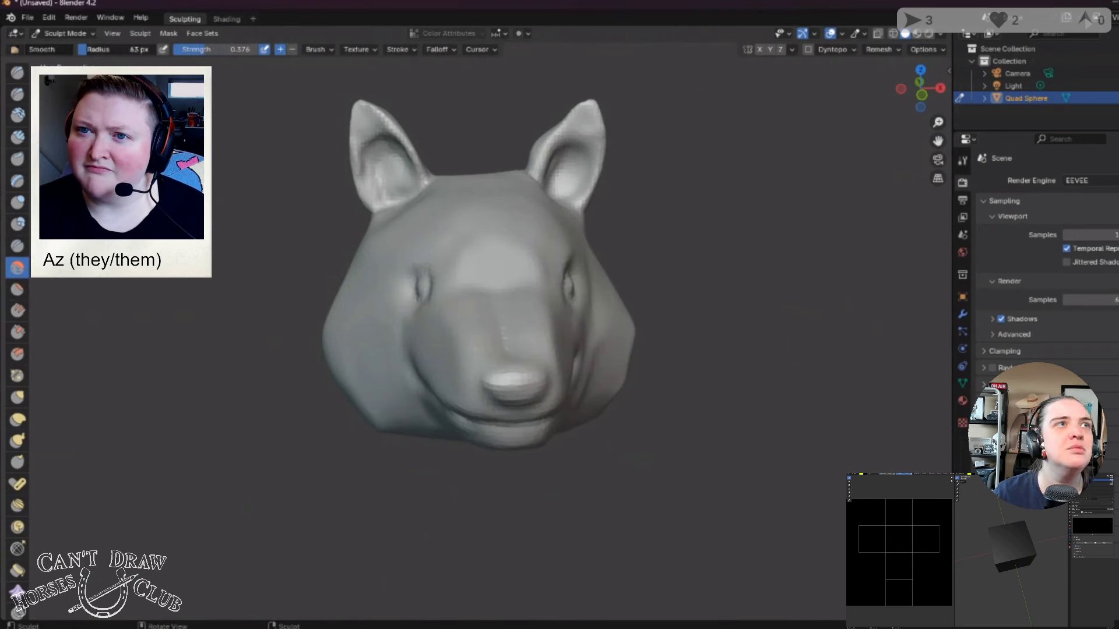
key(f)
middle_drag(503, 326, 438, 300)
Step: Deepen the mouth line along the side of the muzzle with the Crease brush at a 48 px radius
click(17, 246)
scroll(175, 292, up, 4)
scroll(181, 295, down, 2)
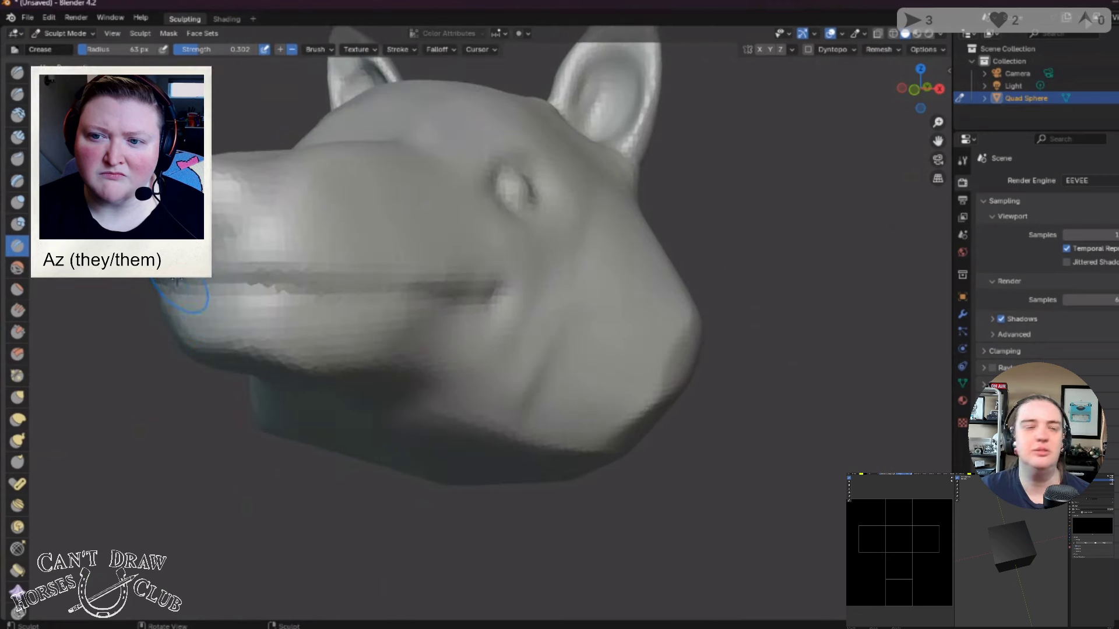
drag(107, 54, 104, 54)
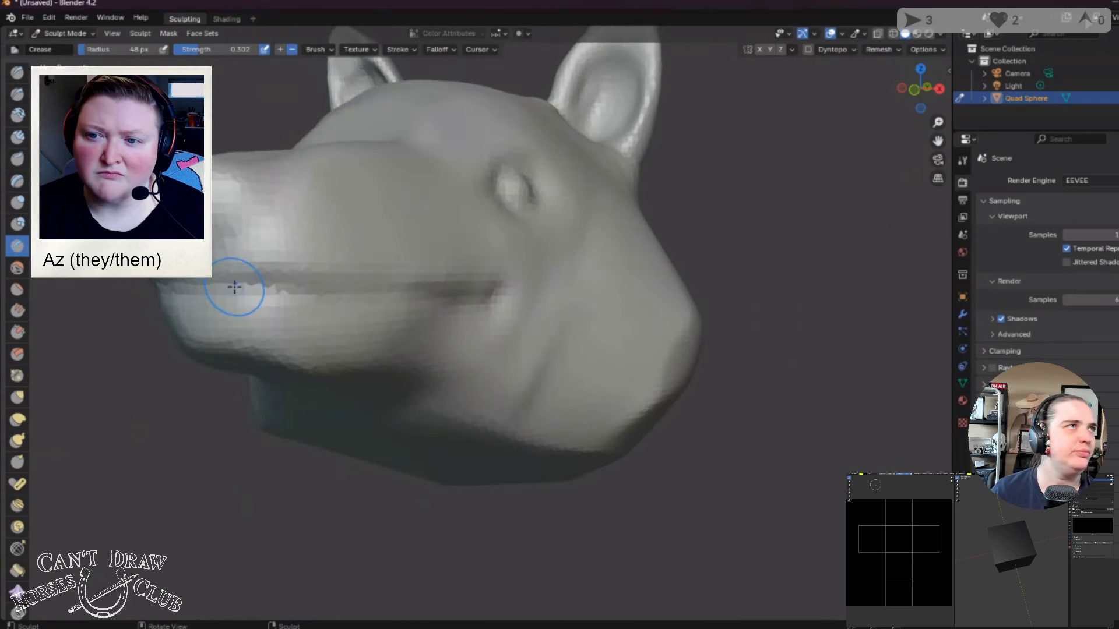
mouse_move(235, 288)
mouse_down()
mouse_move(402, 292)
mouse_move(354, 290)
mouse_up()
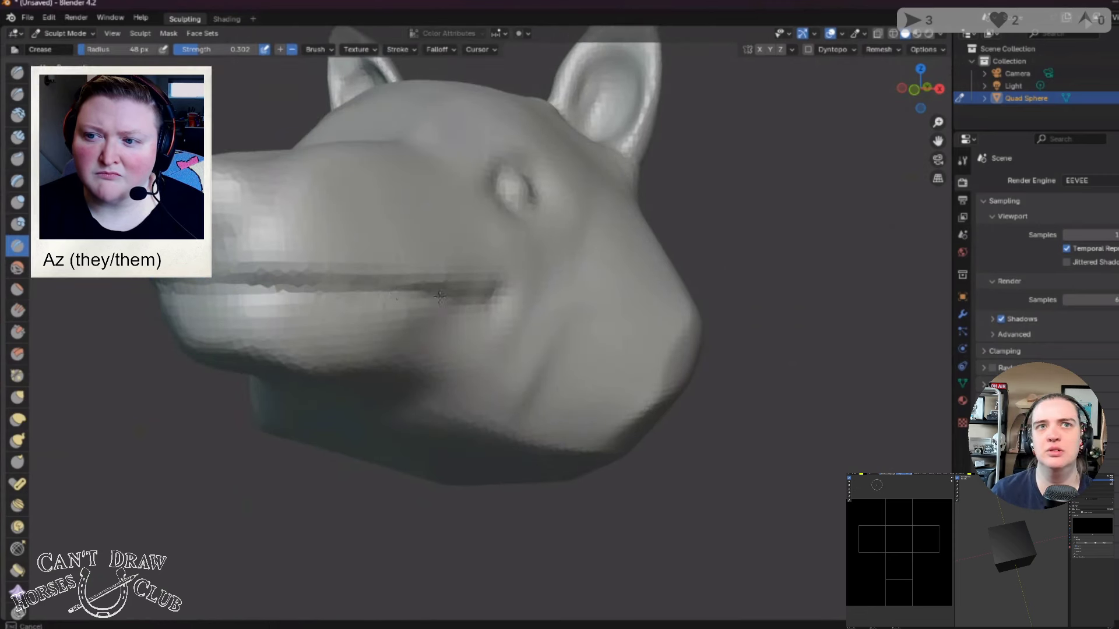
drag(440, 298, 280, 292)
mouse_move(280, 292)
middle_down()
mouse_move(519, 337)
mouse_move(549, 310)
mouse_move(474, 183)
middle_up()
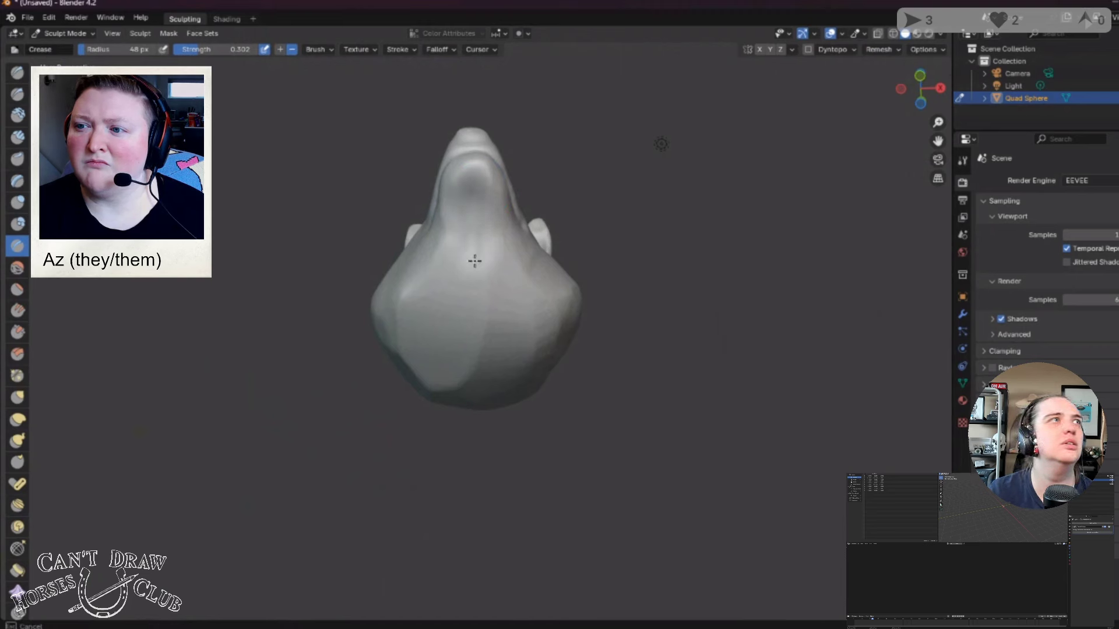
mouse_move(475, 254)
middle_down()
mouse_move(482, 299)
mouse_move(353, 369)
middle_up()
mouse_move(350, 339)
mouse_down()
mouse_move(373, 330)
mouse_move(319, 351)
mouse_up()
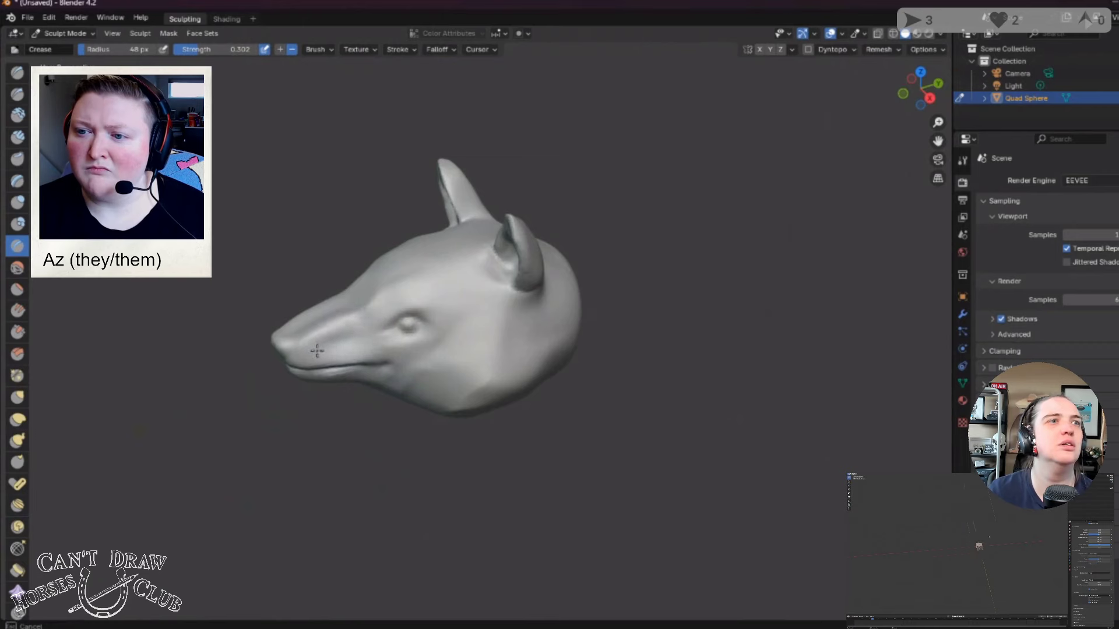
middle_drag(327, 343, 537, 324)
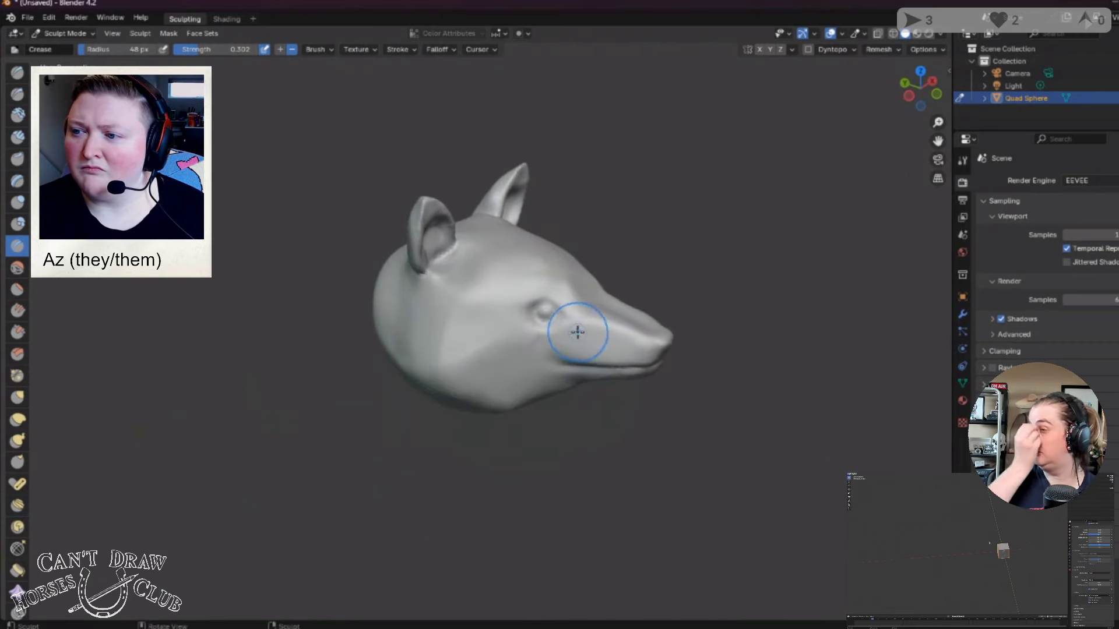
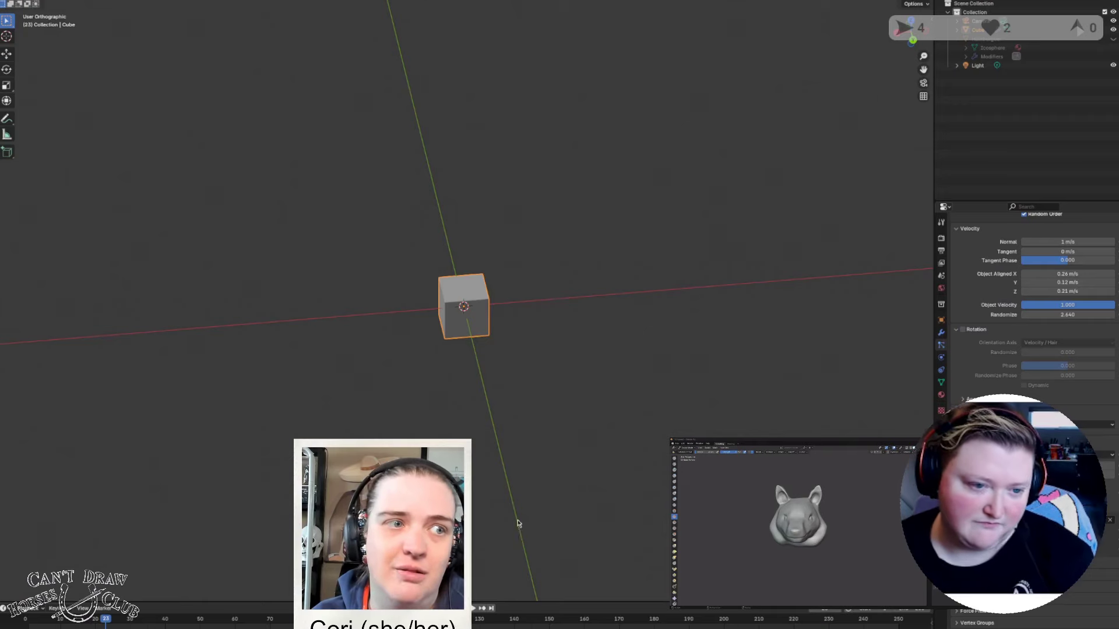
Step: Show the cube's particle system in the viewport and play its animation, finishing in solid shading
click(475, 608)
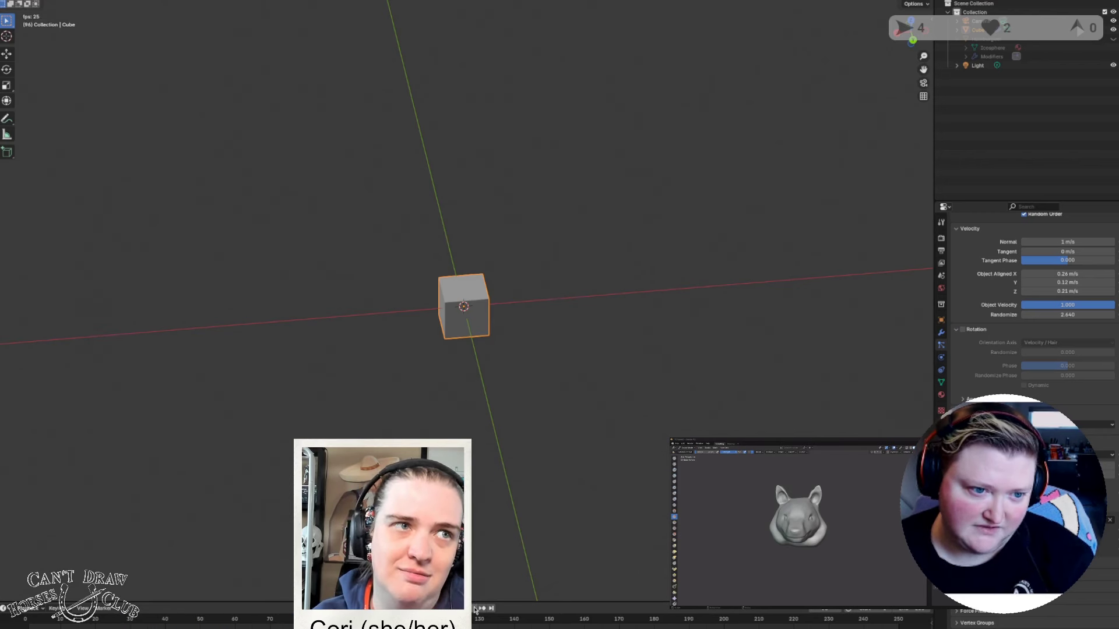
click(475, 608)
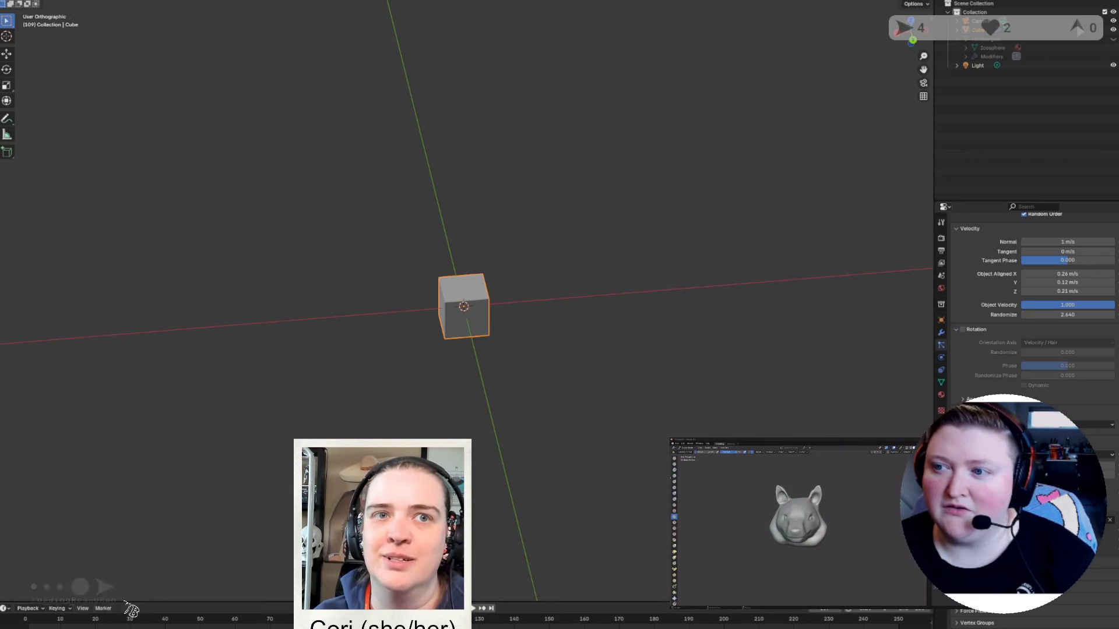
scroll(1049, 280, up, 10)
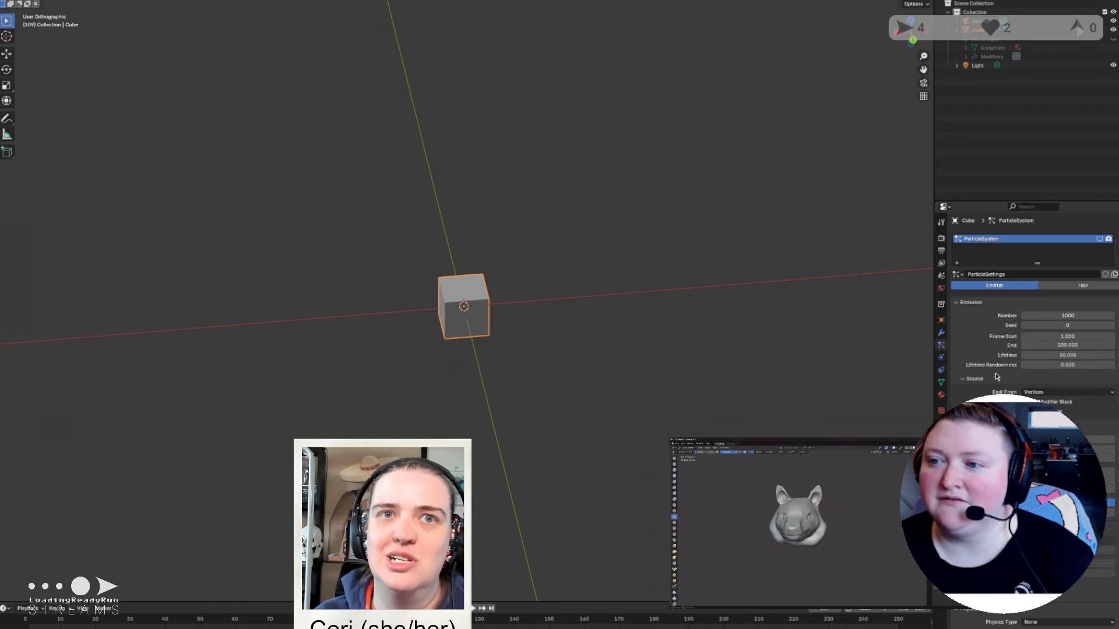
click(1100, 239)
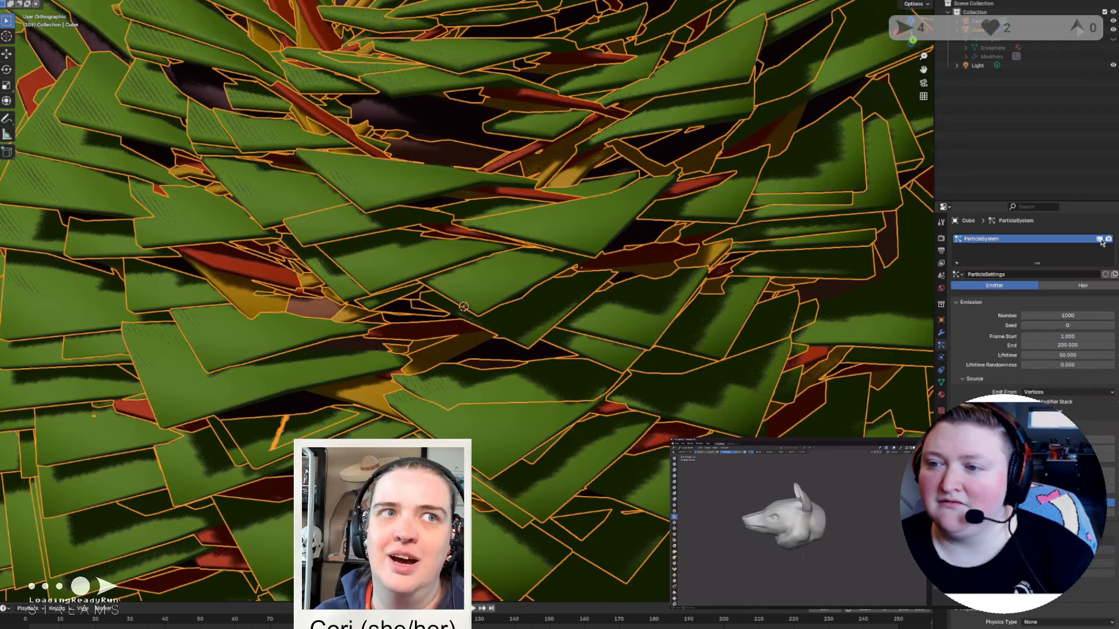
key(space)
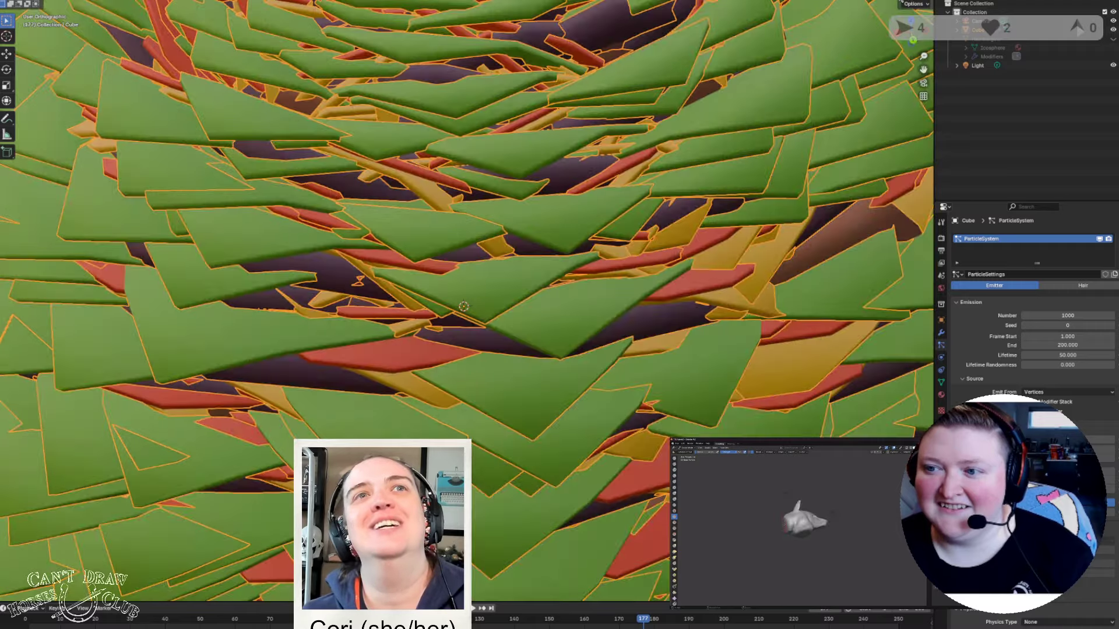
click(900, 1)
scroll(845, 233, down, 8)
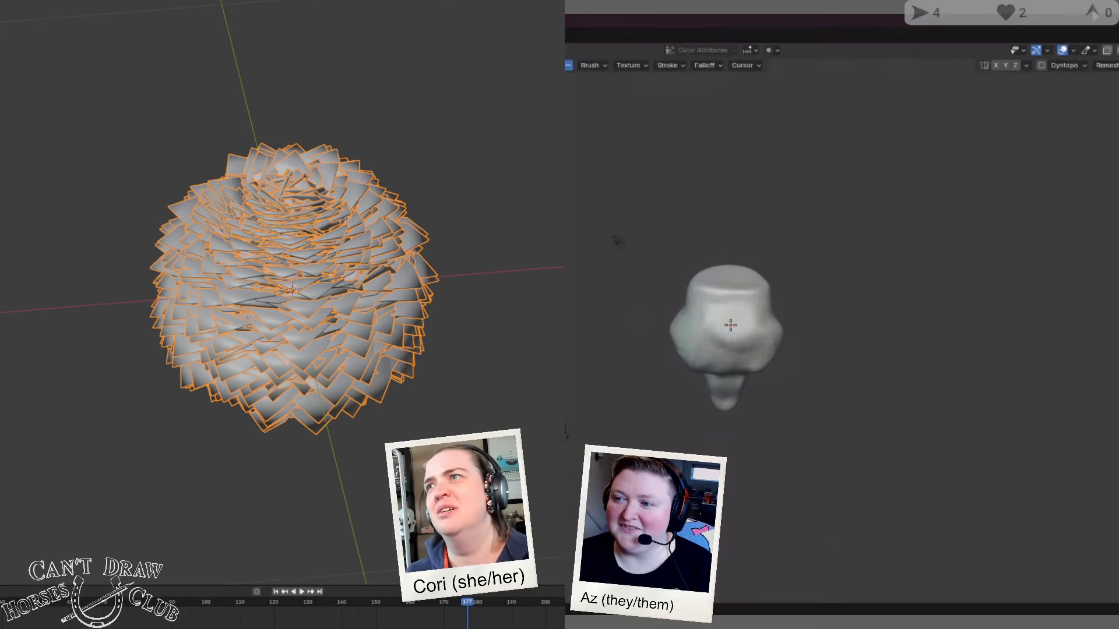
Step: Start a new scene with the default cube in place of the hamburger-particle scene
mouse_move(728, 332)
middle_down()
mouse_move(727, 317)
mouse_move(734, 326)
middle_up()
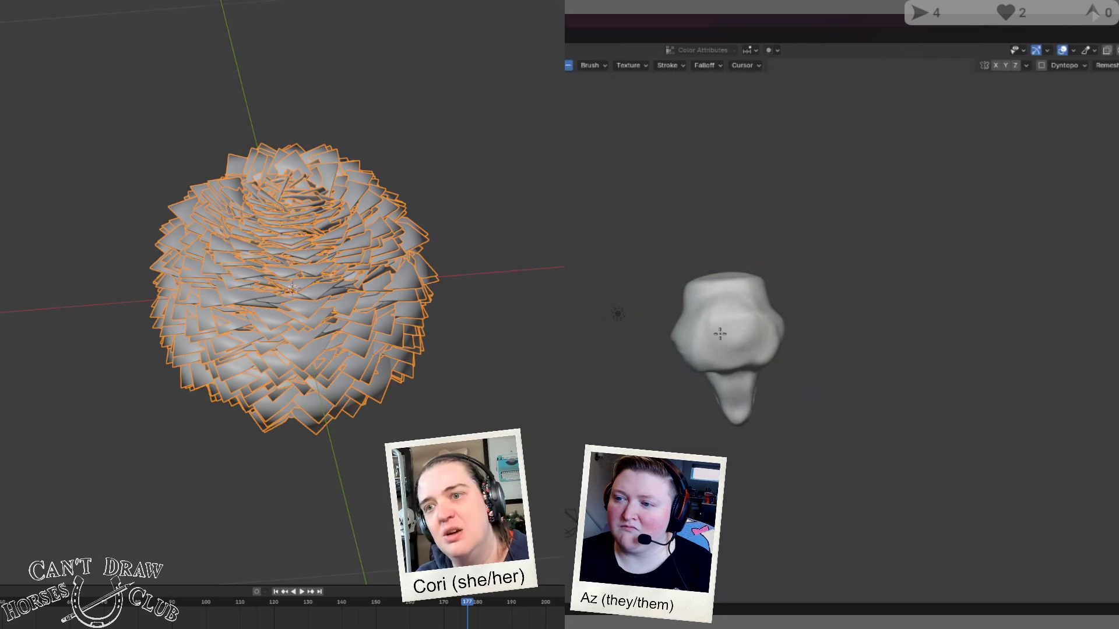
mouse_move(726, 252)
middle_down()
mouse_move(743, 455)
mouse_move(1007, 480)
middle_up()
key(ctrl+n)
click(413, 330)
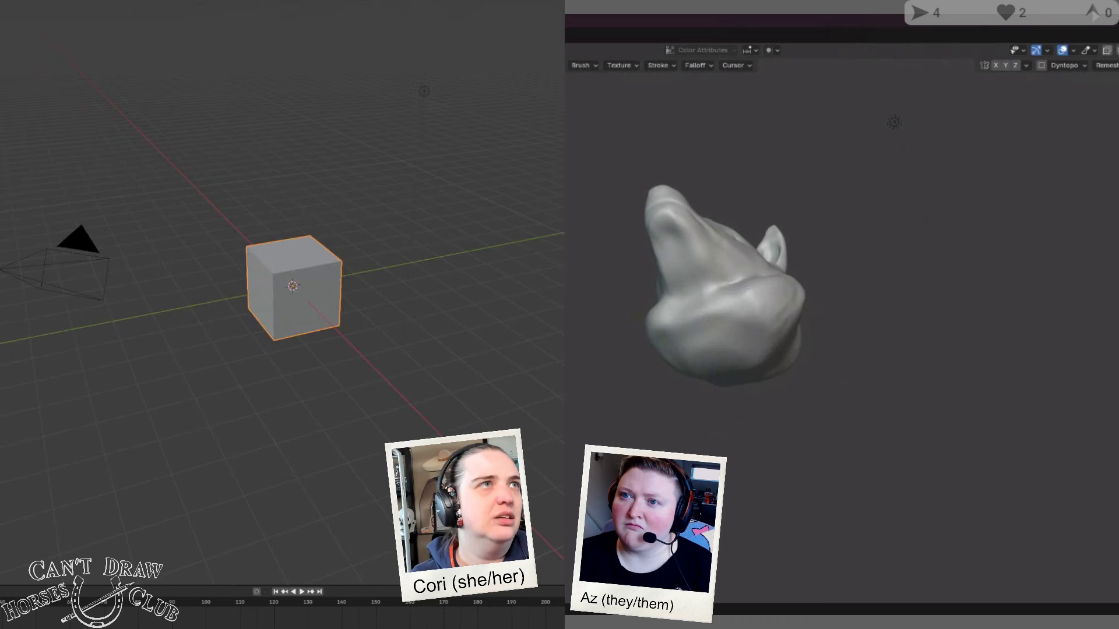
Step: Open the Compositing workspace and browse the node categories that can be added, including Color, Mask and Input
click(306, 2)
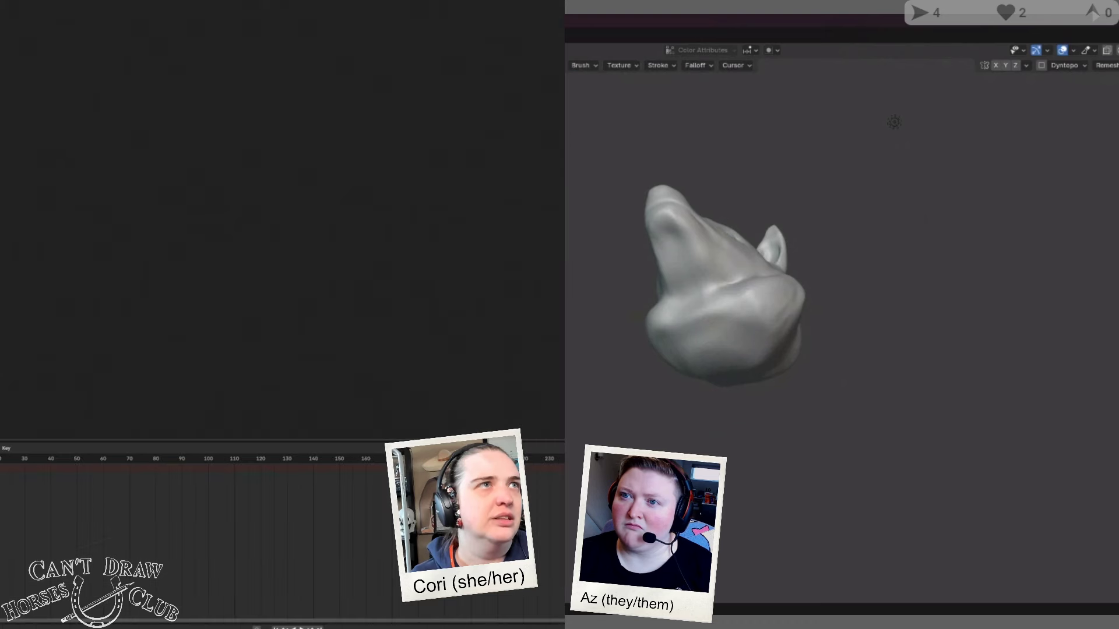
right_click(133, 268)
mouse_move(99, 266)
mouse_move(204, 285)
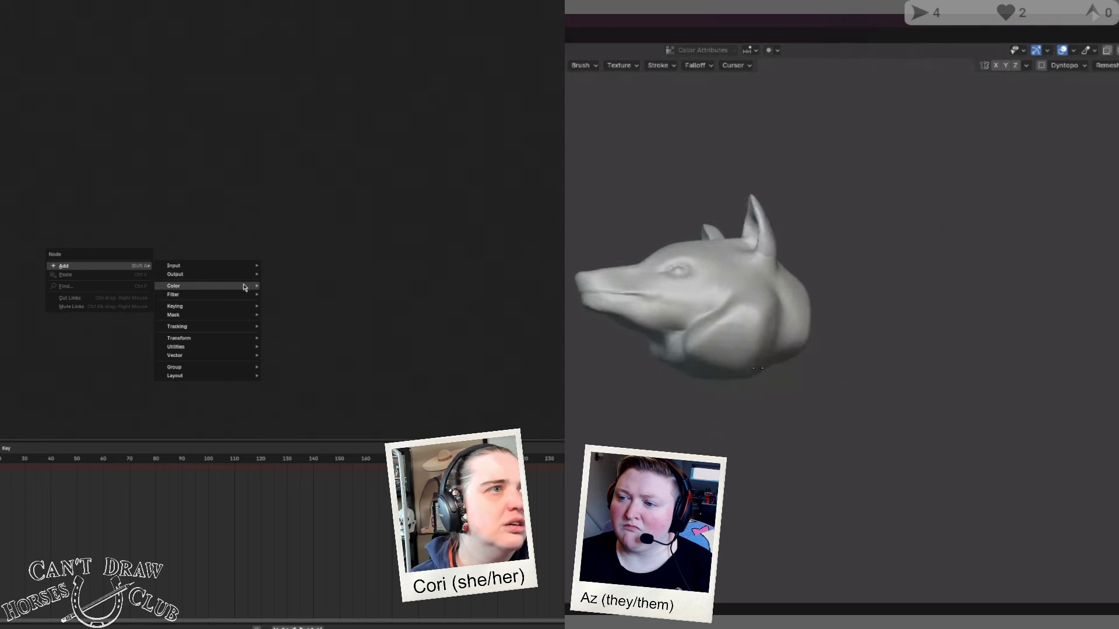
mouse_move(249, 318)
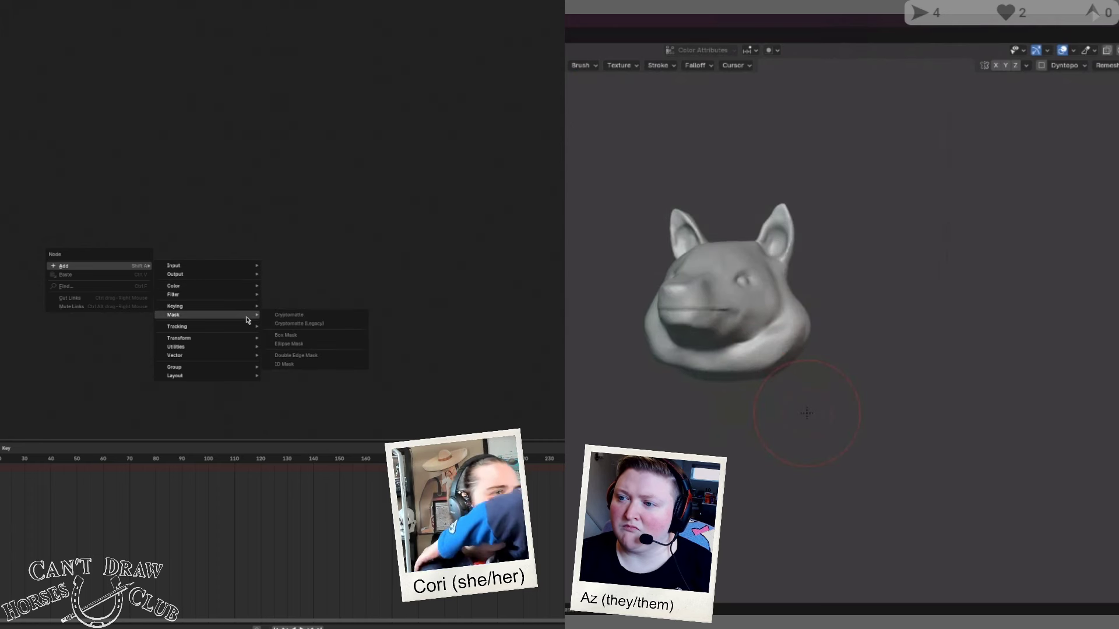
mouse_move(210, 266)
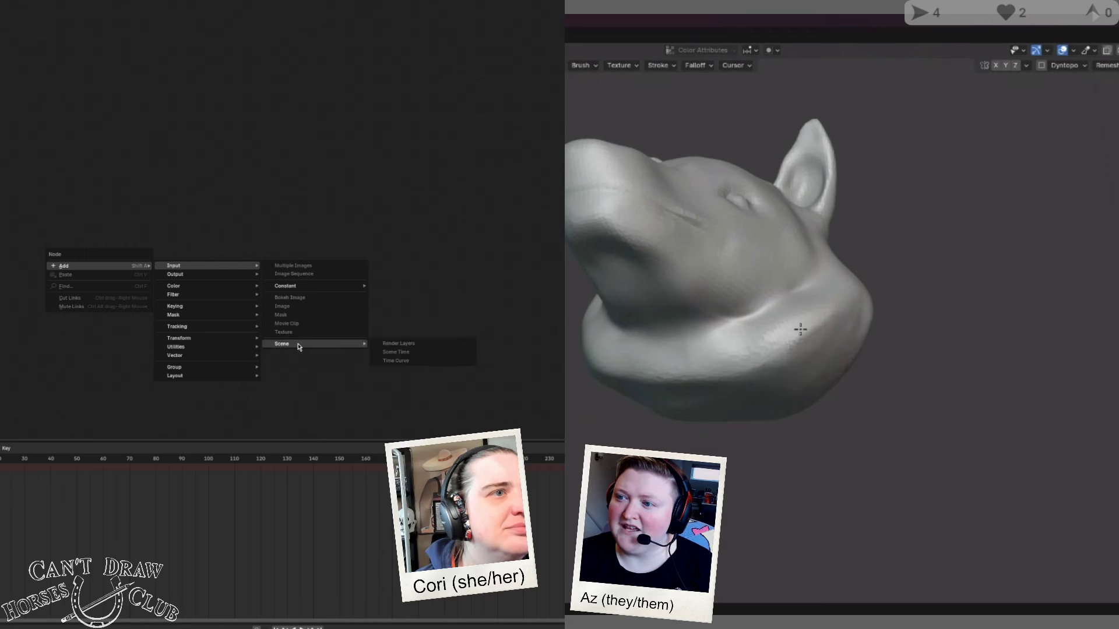
Step: Shape and soften the neck folds beneath the jaw on the sculpted animal head
middle_drag(786, 336, 806, 367)
mouse_move(807, 367)
mouse_down()
mouse_move(834, 322)
mouse_move(819, 344)
mouse_up()
mouse_move(766, 366)
middle_down()
mouse_move(794, 369)
mouse_move(739, 362)
middle_up()
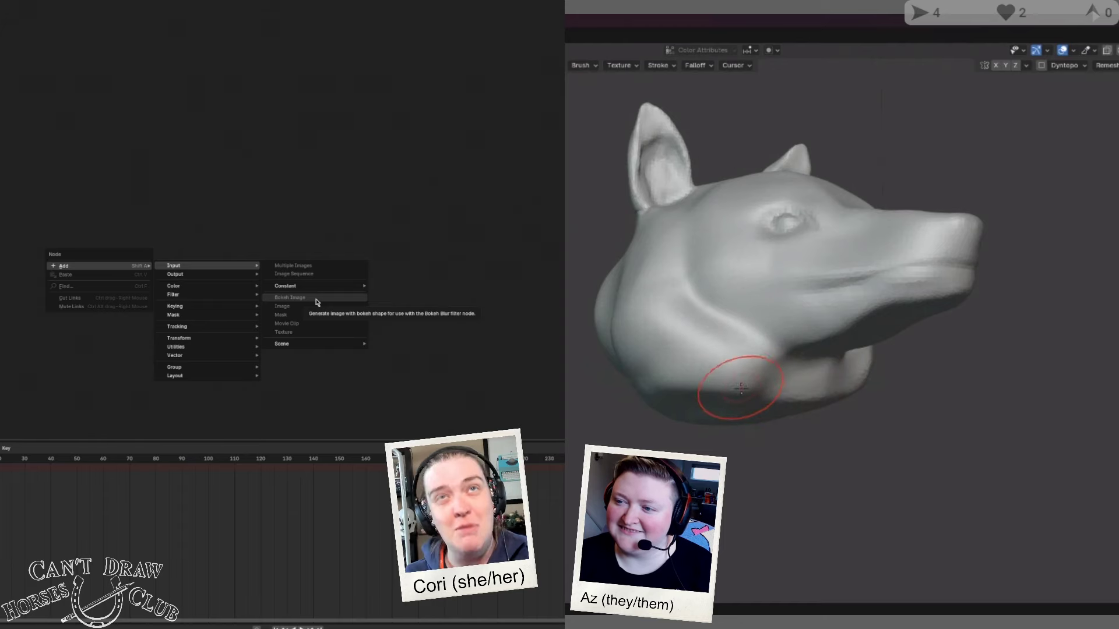
middle_drag(757, 381, 805, 310)
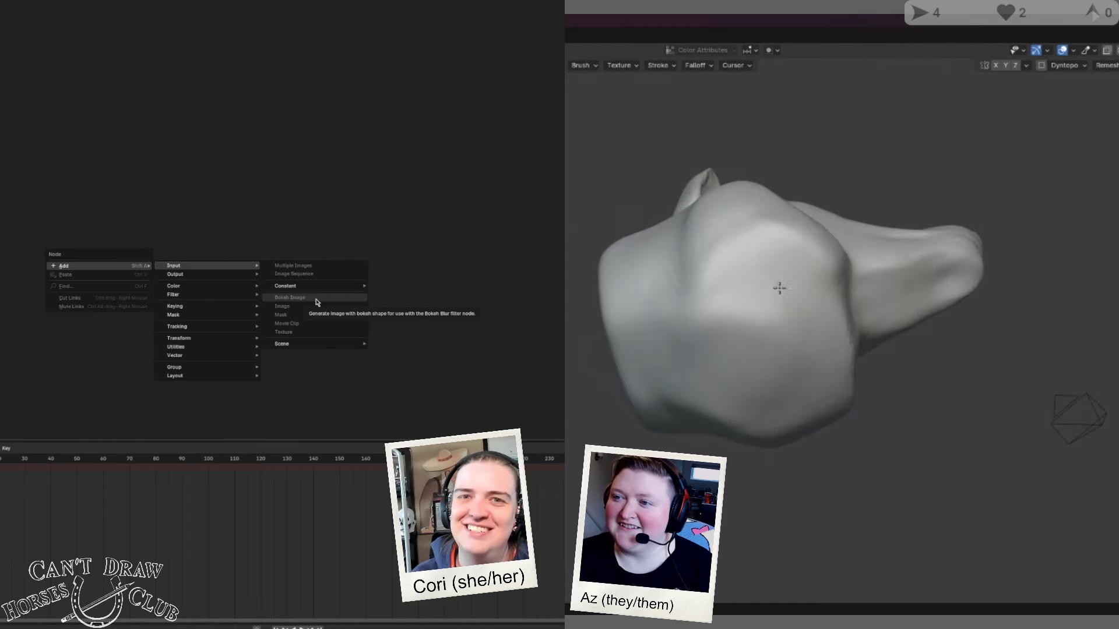
mouse_move(796, 262)
middle_down()
mouse_move(761, 425)
mouse_move(632, 414)
mouse_move(711, 375)
middle_up()
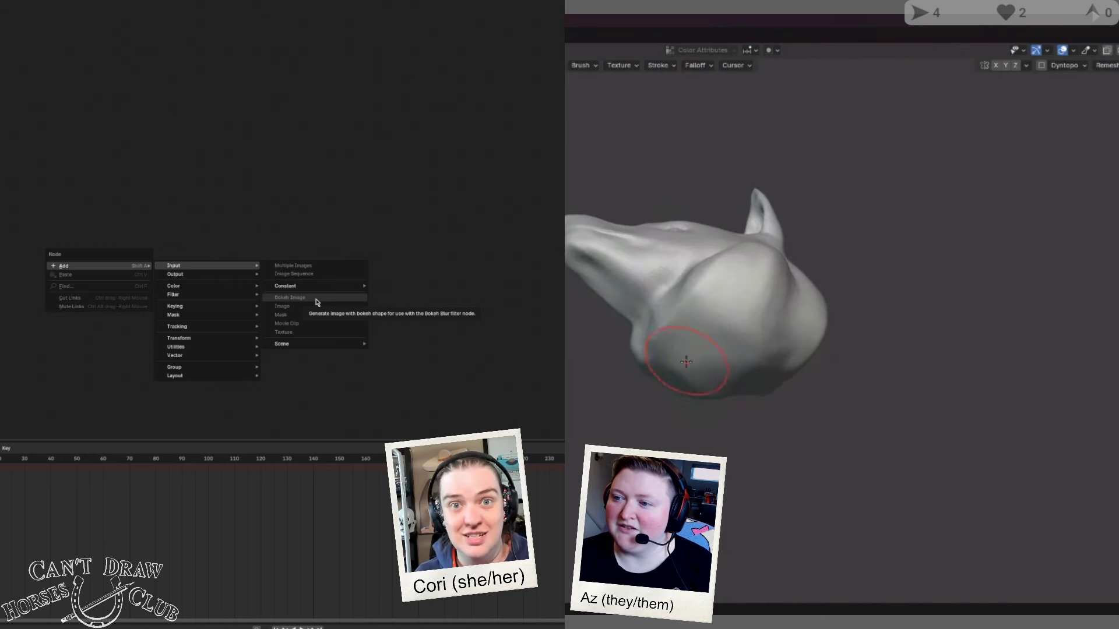
mouse_move(687, 320)
middle_down()
mouse_move(724, 319)
mouse_move(734, 367)
middle_up()
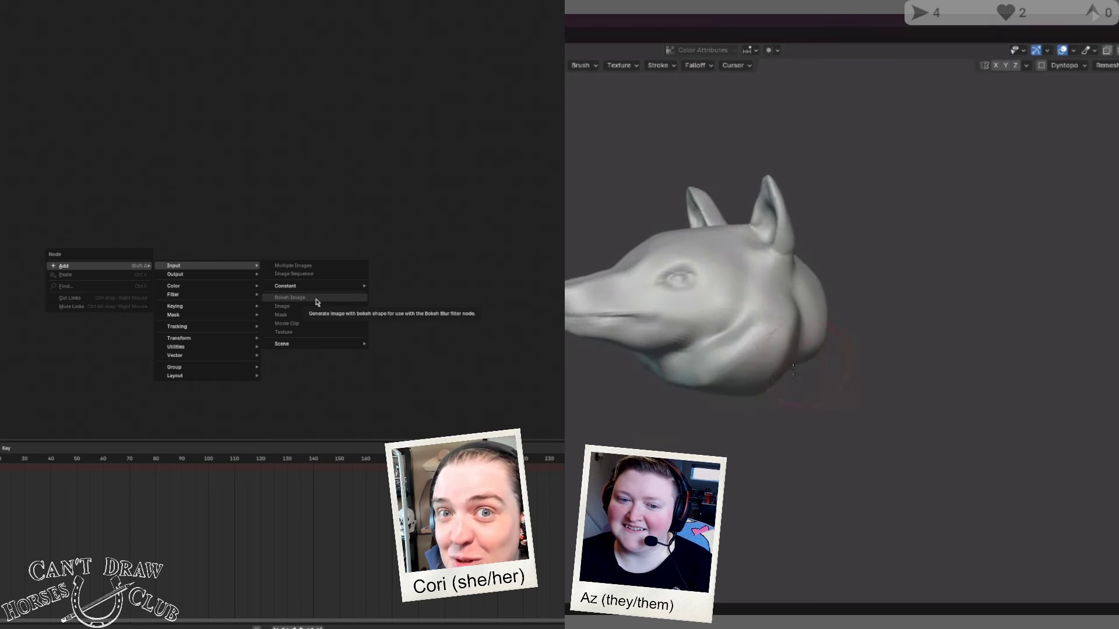
middle_drag(752, 366, 687, 317)
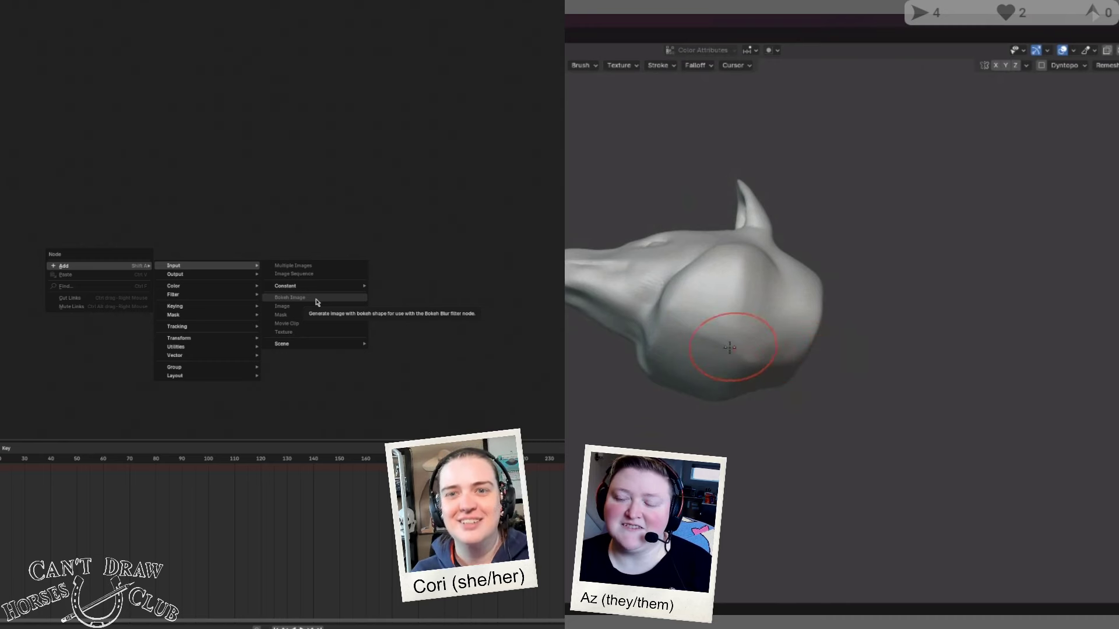
Step: Inspect the neck base and the overall head shape from below, from the side and from the front
mouse_move(737, 359)
middle_down()
mouse_move(775, 315)
mouse_move(724, 307)
middle_up()
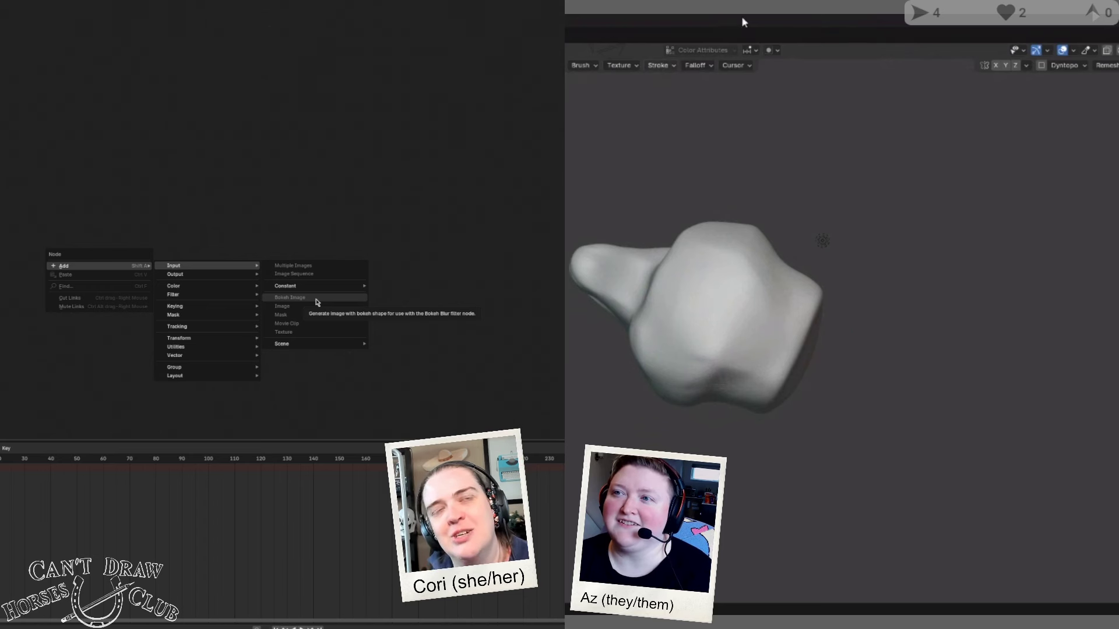
mouse_move(727, 357)
middle_down()
mouse_move(732, 368)
mouse_move(752, 327)
mouse_move(800, 356)
mouse_move(757, 346)
middle_up()
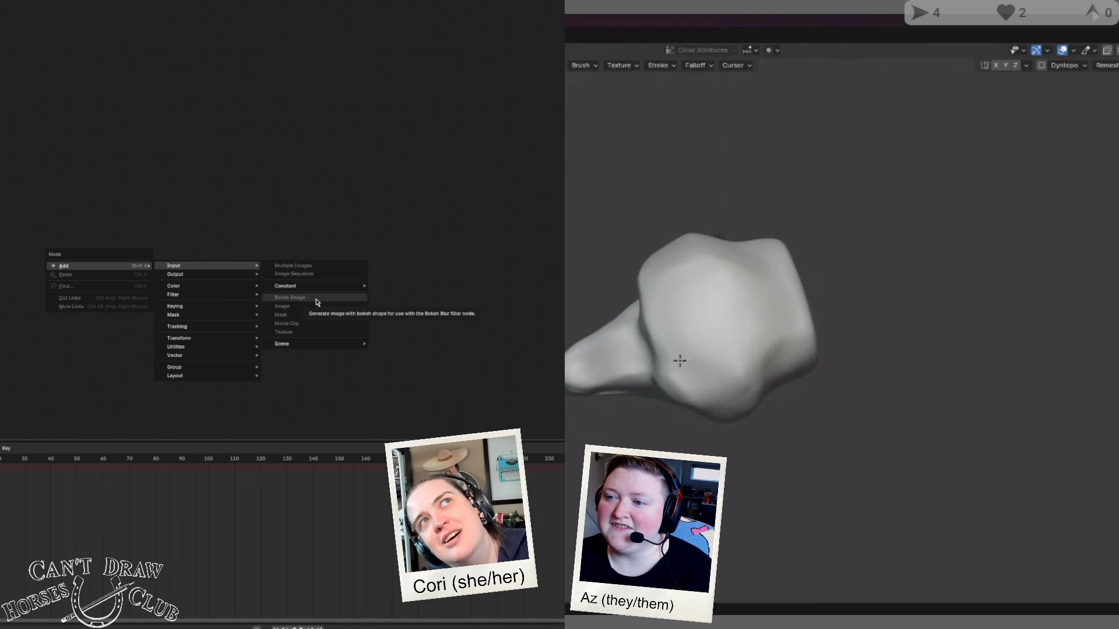
mouse_move(740, 327)
middle_down()
mouse_move(838, 227)
mouse_move(781, 285)
middle_up()
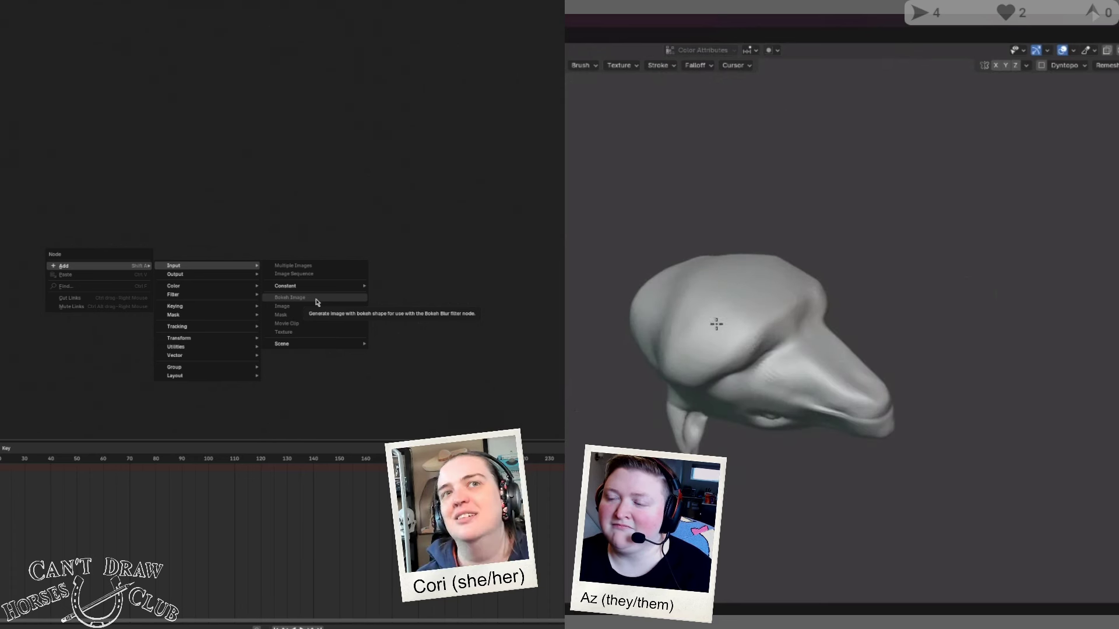
mouse_move(727, 292)
middle_down()
mouse_move(796, 305)
mouse_move(731, 271)
mouse_move(743, 352)
mouse_move(701, 345)
mouse_move(794, 307)
mouse_move(580, 387)
mouse_move(912, 412)
mouse_move(1113, 408)
middle_up()
middle_drag(1114, 451, 1107, 440)
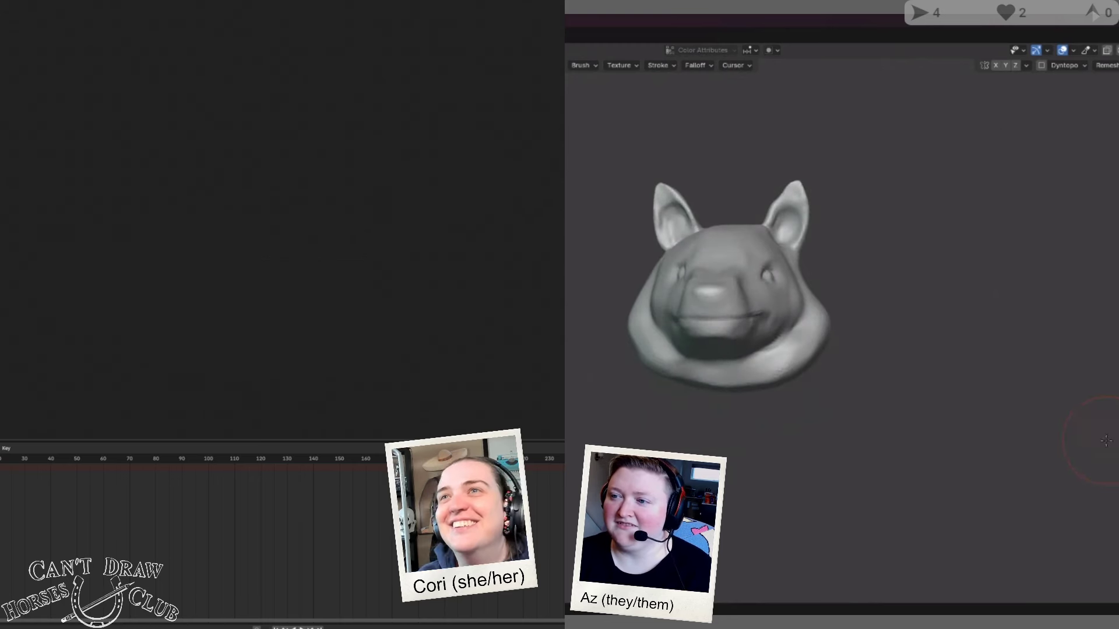
mouse_move(962, 410)
middle_down()
mouse_move(904, 142)
mouse_move(871, 191)
middle_up()
mouse_move(568, 334)
middle_down()
mouse_move(594, 437)
mouse_move(569, 434)
middle_up()
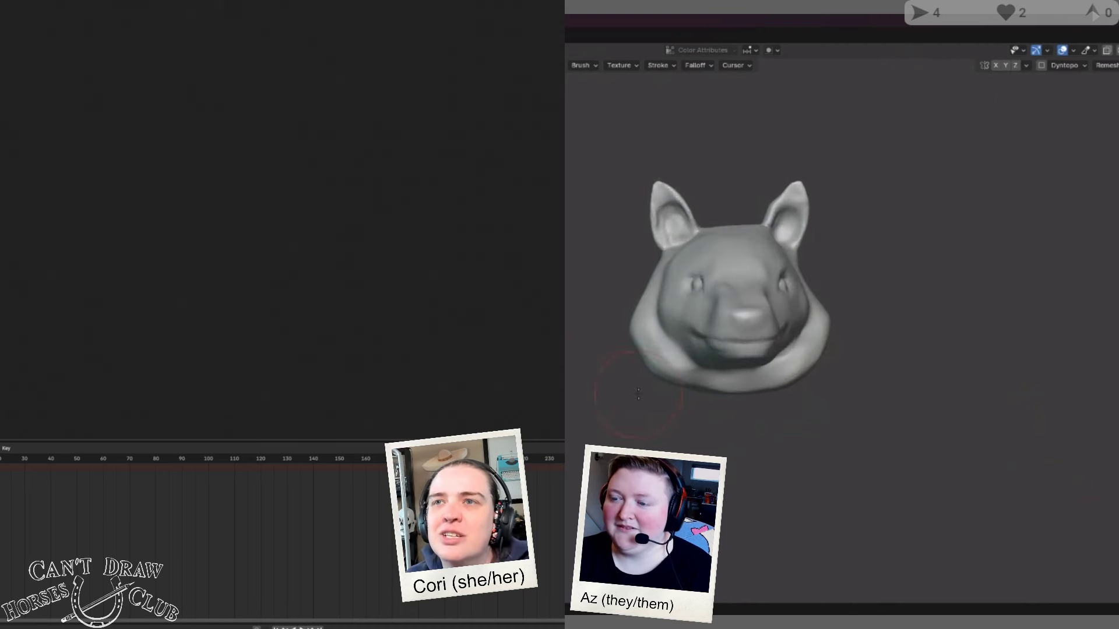
Step: Build up raised fur ridges on the neck ruff just below the cheek
middle_drag(638, 394, 787, 350)
scroll(819, 382, up, 4)
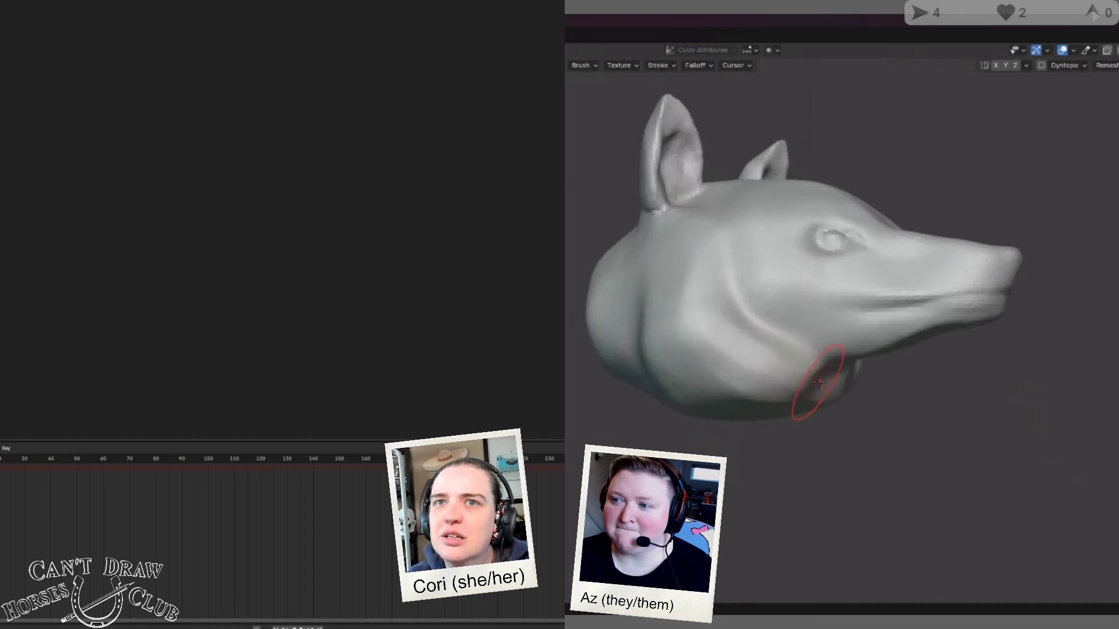
middle_drag(848, 395, 769, 369)
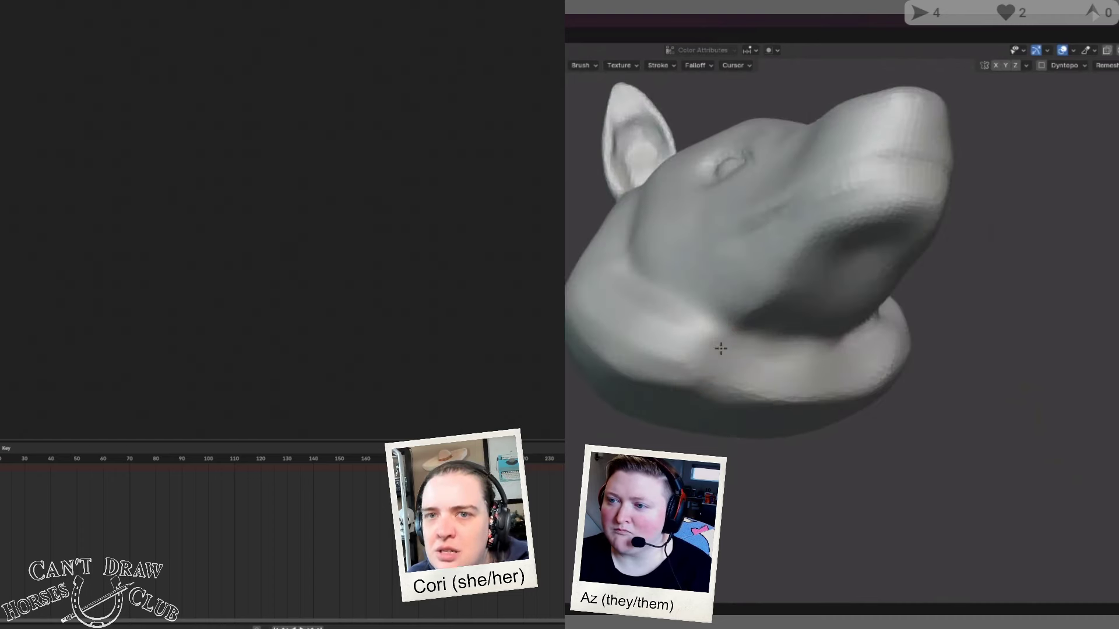
mouse_move(850, 365)
middle_down()
mouse_move(784, 372)
mouse_move(759, 393)
middle_up()
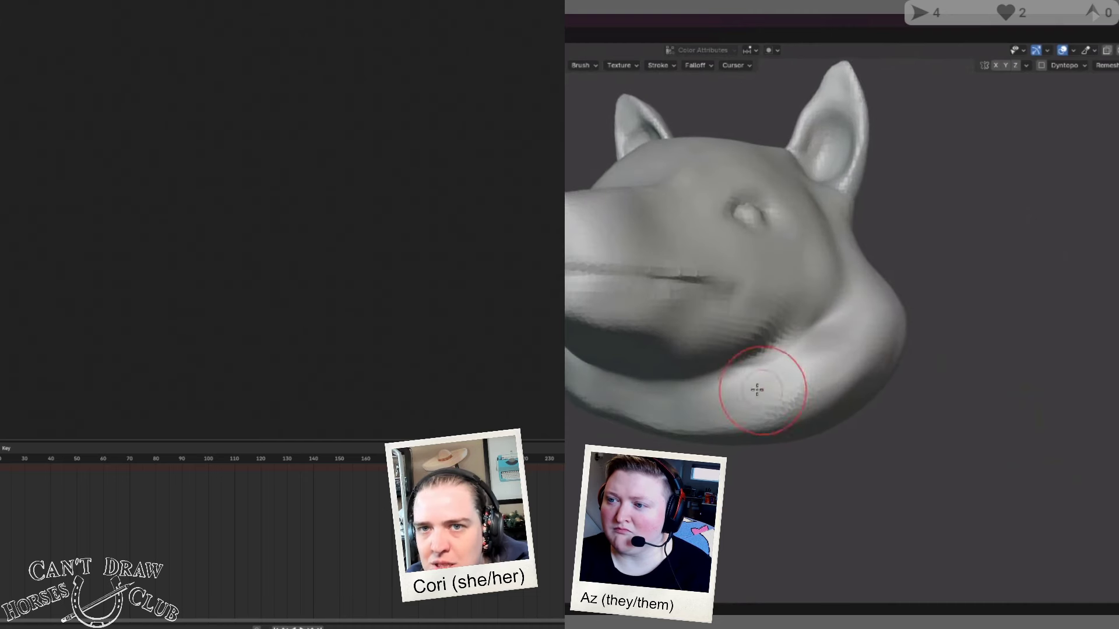
mouse_move(859, 338)
middle_down()
mouse_move(775, 362)
mouse_move(812, 369)
middle_up()
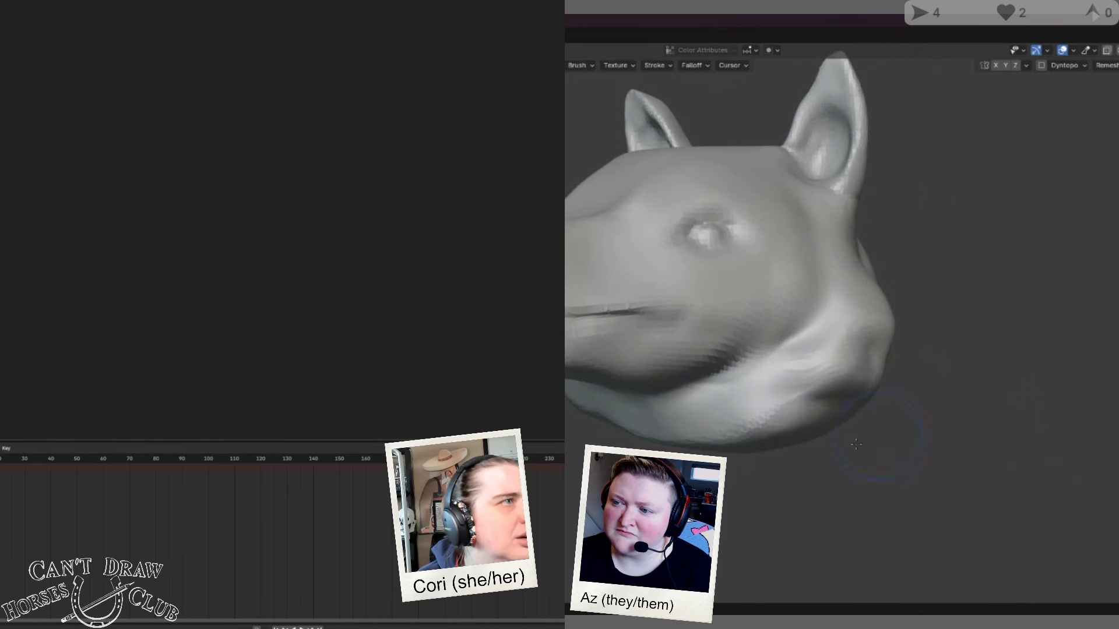
Step: Carve grooves between the fur clumps along the front, side and underside of the neck ruff
middle_drag(855, 445, 749, 219)
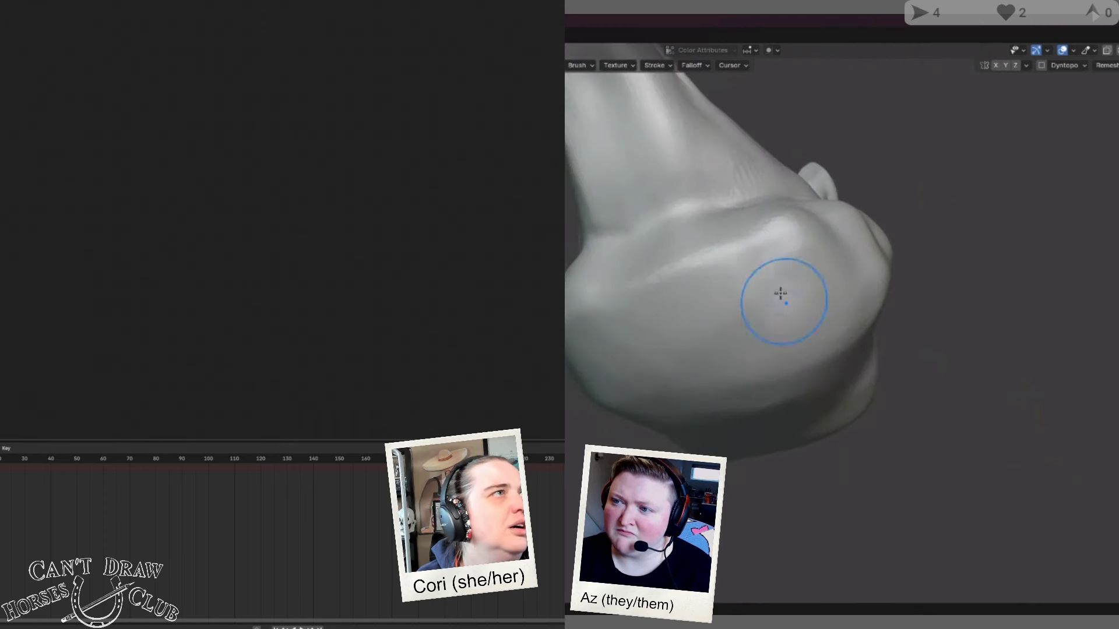
middle_drag(790, 317, 767, 352)
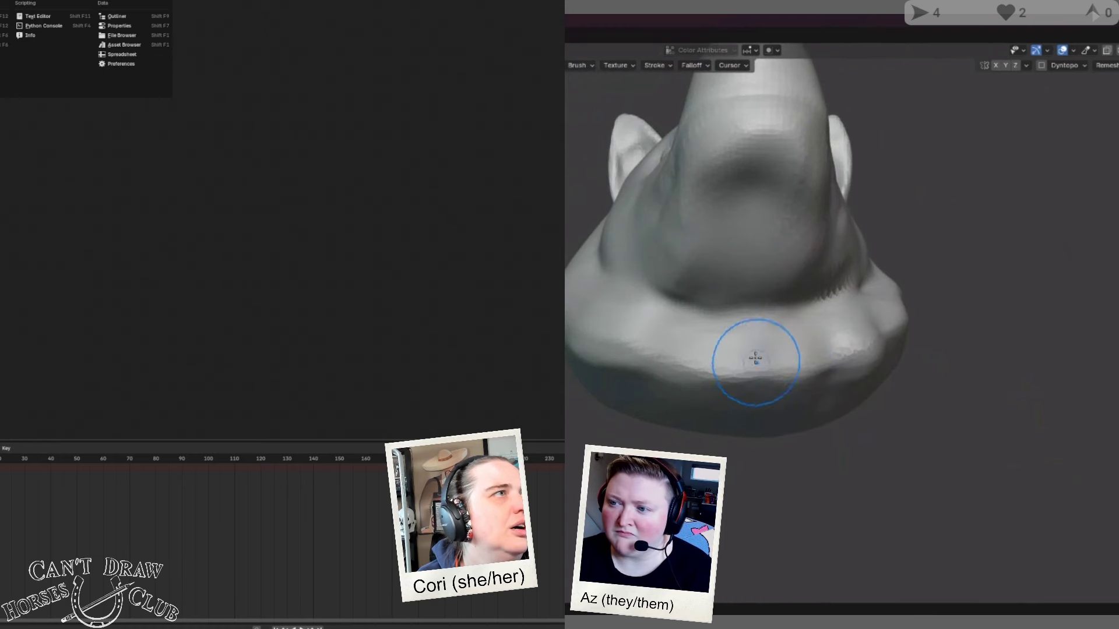
mouse_move(671, 349)
middle_down()
mouse_move(672, 414)
mouse_move(665, 325)
middle_up()
middle_drag(629, 398, 715, 348)
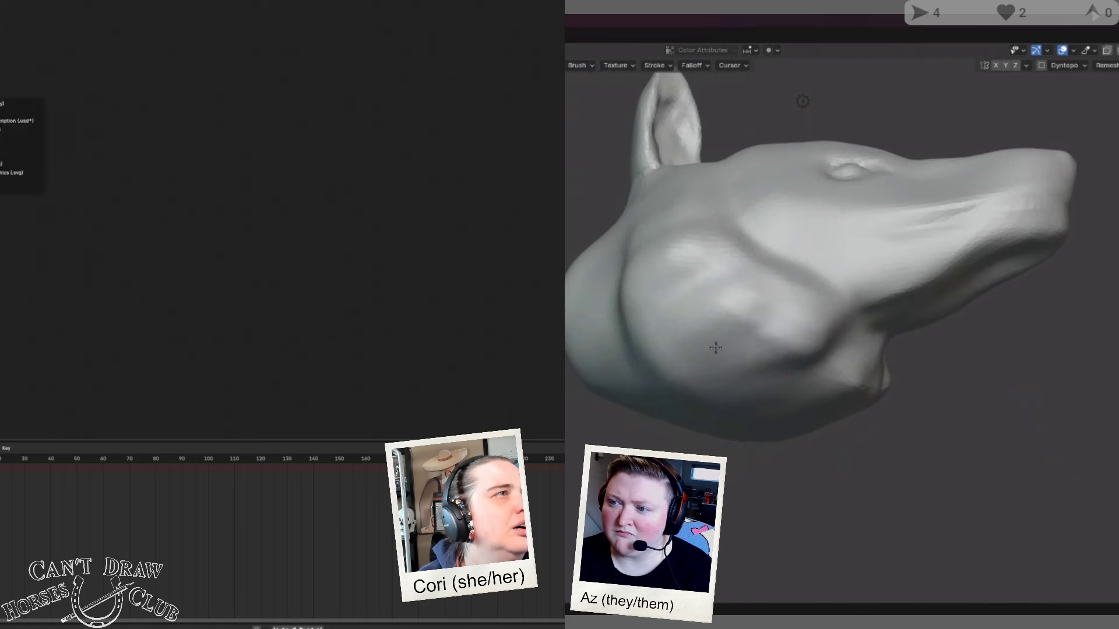
drag(714, 348, 755, 323)
mouse_move(697, 232)
middle_down()
mouse_move(674, 302)
mouse_move(567, 332)
mouse_move(704, 332)
mouse_move(734, 319)
middle_up()
mouse_move(745, 387)
middle_down()
mouse_move(676, 368)
mouse_move(637, 387)
mouse_move(712, 382)
middle_up()
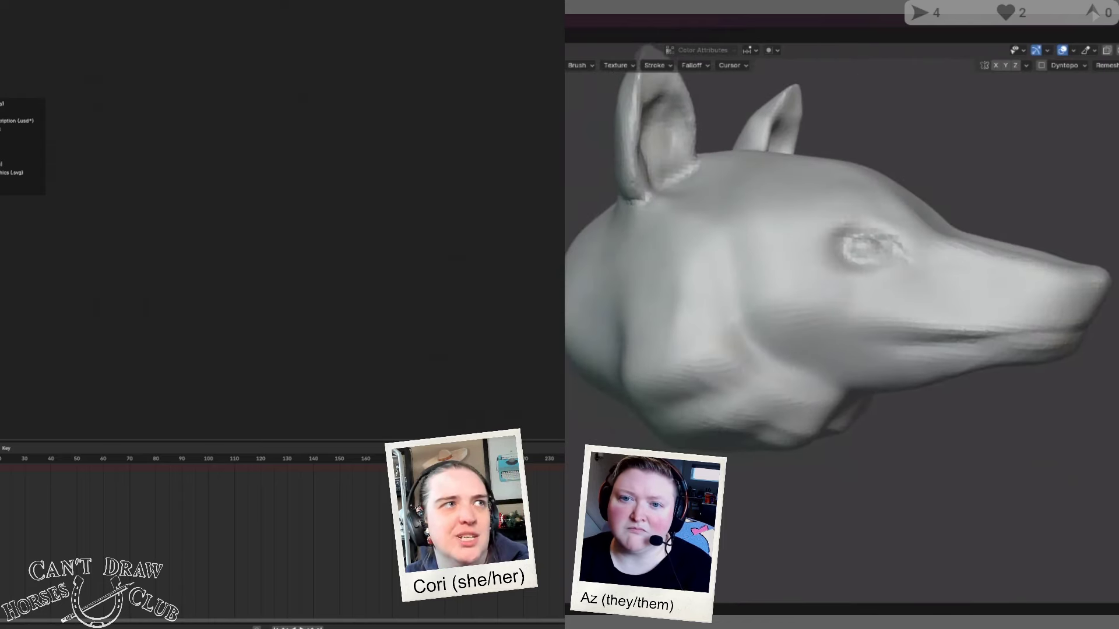
Step: Pull the edges of the neck ruff into a wavy, tufted outline with the Grab brush
scroll(816, 291, down, 6)
key(g)
middle_drag(816, 355, 700, 365)
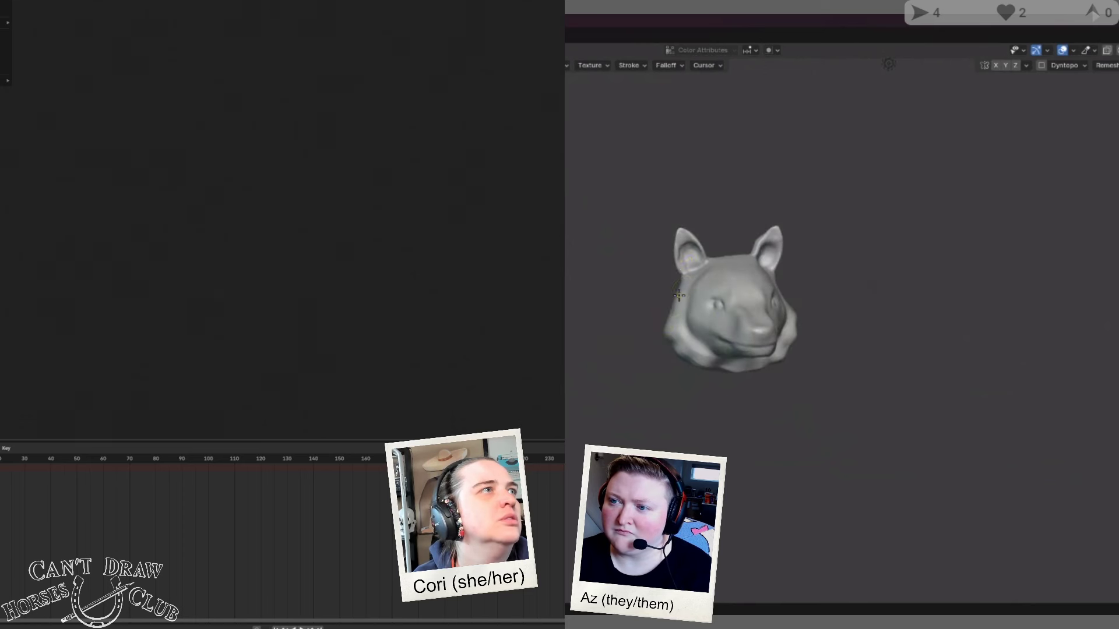
middle_drag(648, 288, 588, 256)
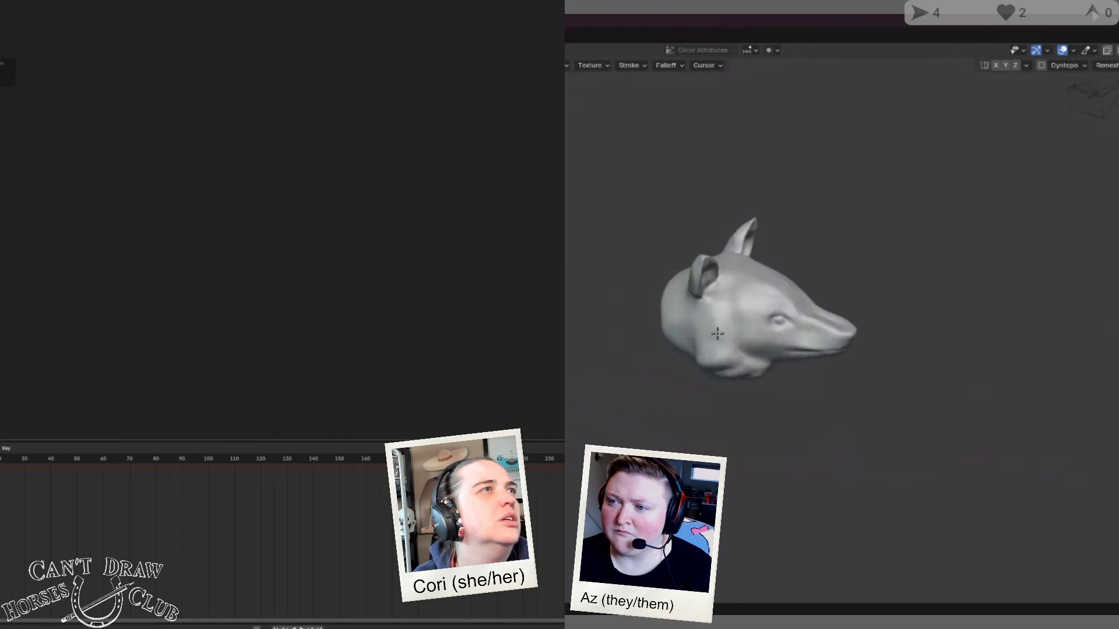
middle_drag(715, 295, 635, 258)
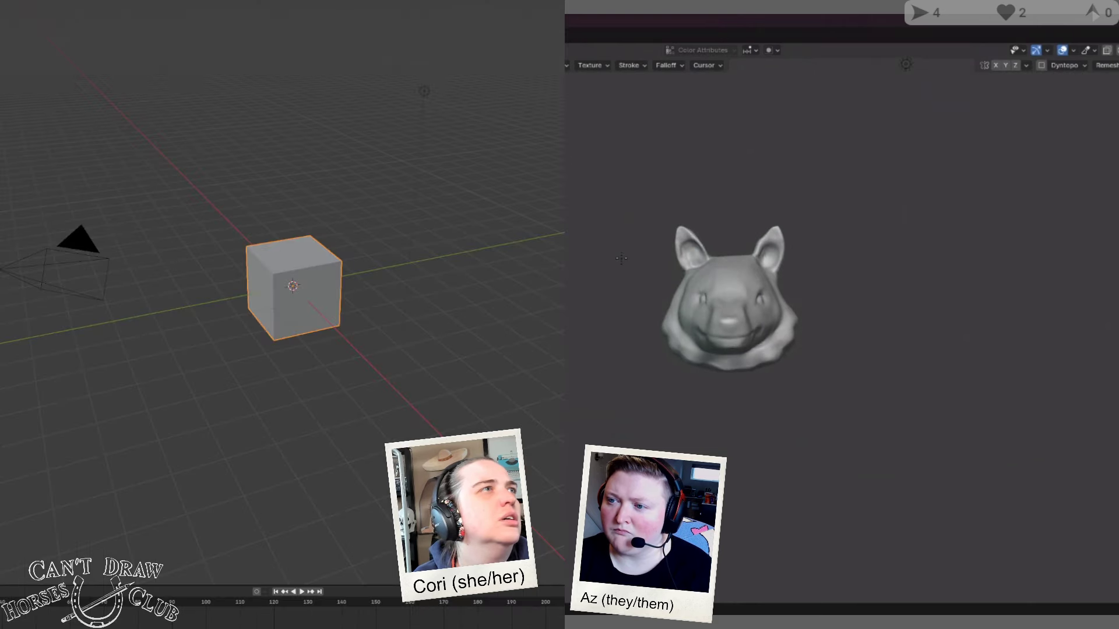
middle_drag(628, 257, 728, 305)
Step: Sculpt a broad vertical fur clump on the side of the neck below the ear
scroll(734, 320, up, 3)
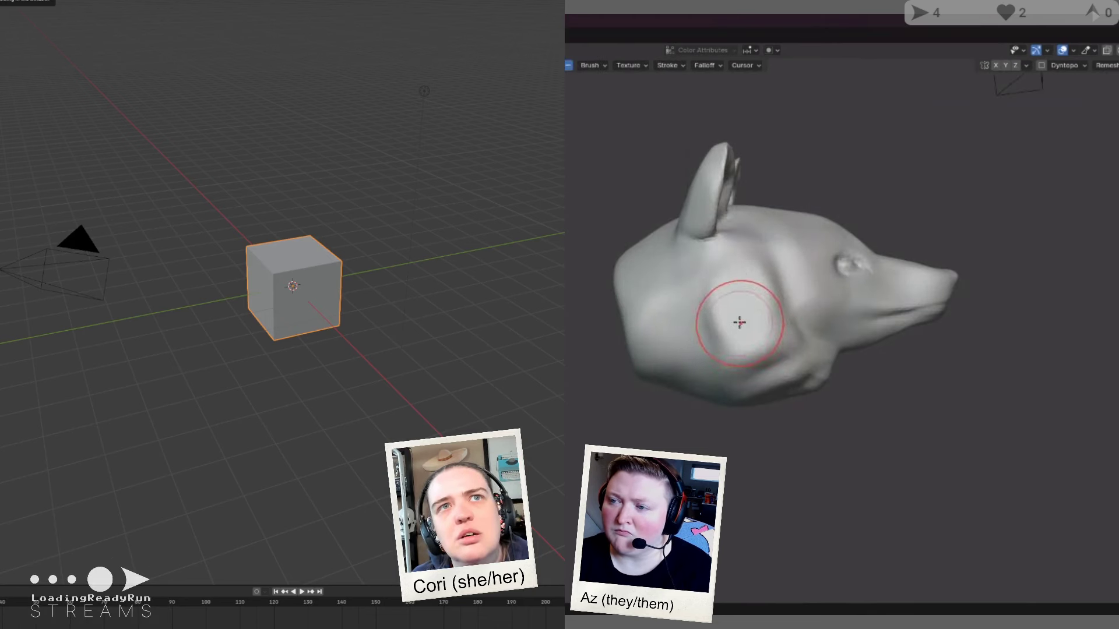
mouse_move(740, 322)
middle_down()
mouse_move(642, 327)
mouse_move(591, 303)
mouse_move(630, 321)
mouse_move(723, 306)
mouse_move(583, 304)
mouse_move(676, 309)
middle_up()
scroll(706, 306, up, 3)
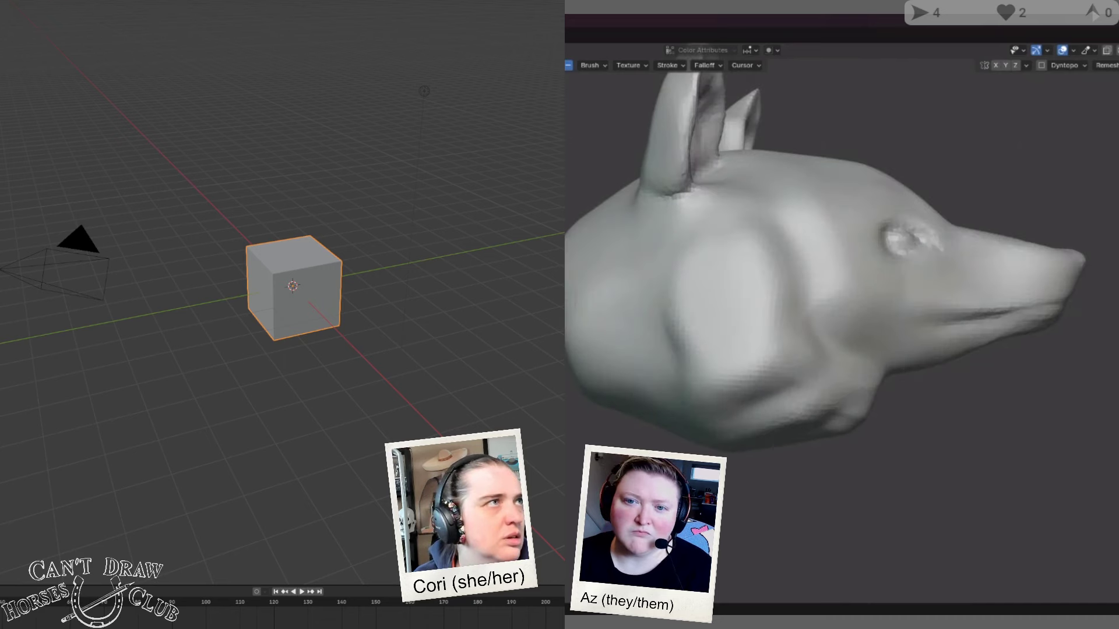
Step: Flatten and smooth the fur clump on the side of the head between the ear and the neck ruff
drag(743, 315, 632, 340)
middle_drag(636, 321, 797, 288)
mouse_move(686, 305)
middle_down()
mouse_move(567, 304)
mouse_move(694, 271)
middle_up()
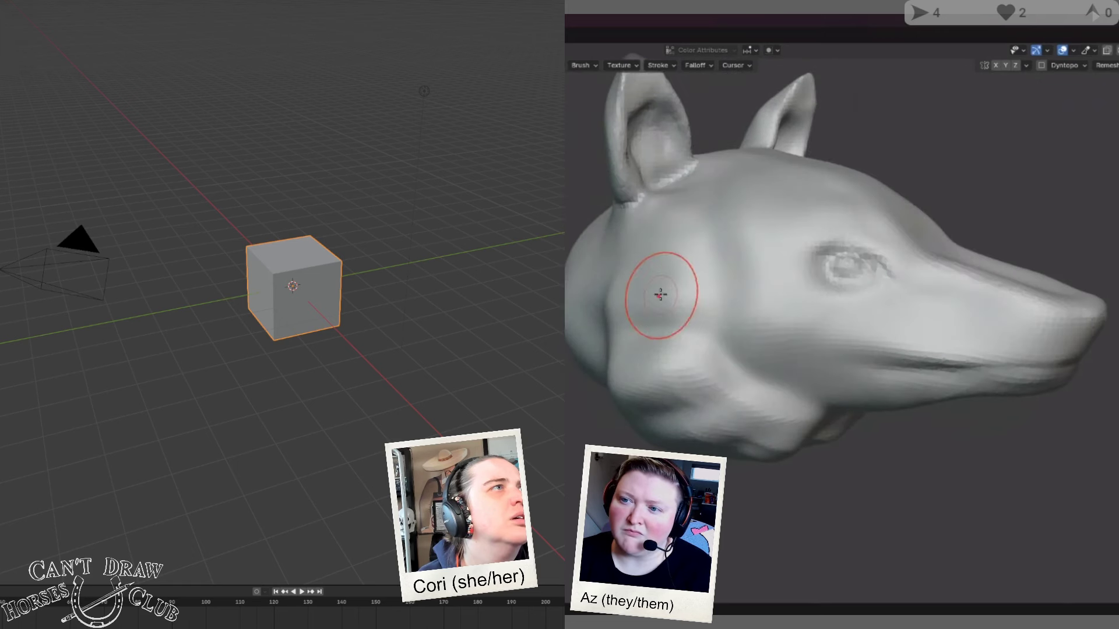
mouse_move(626, 261)
middle_down()
mouse_move(719, 295)
mouse_move(850, 304)
middle_up()
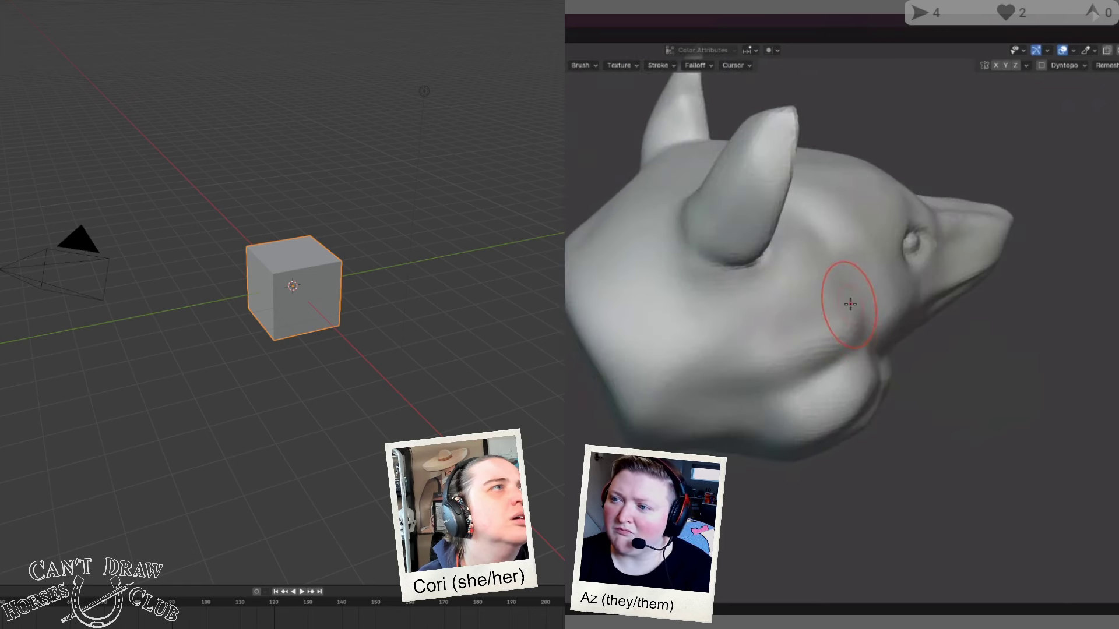
middle_drag(840, 361, 705, 296)
scroll(929, 304, down, 2)
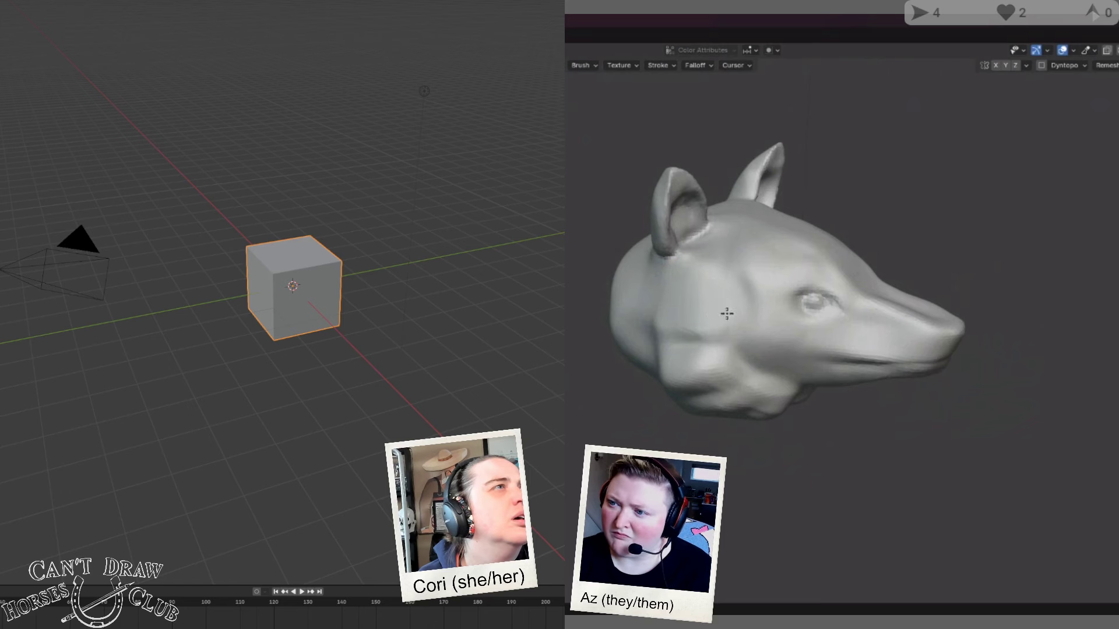
mouse_move(727, 314)
middle_down()
mouse_move(601, 285)
mouse_move(743, 292)
mouse_move(632, 294)
mouse_move(679, 295)
mouse_move(761, 282)
mouse_move(744, 298)
mouse_move(767, 292)
mouse_move(729, 294)
mouse_move(757, 297)
middle_up()
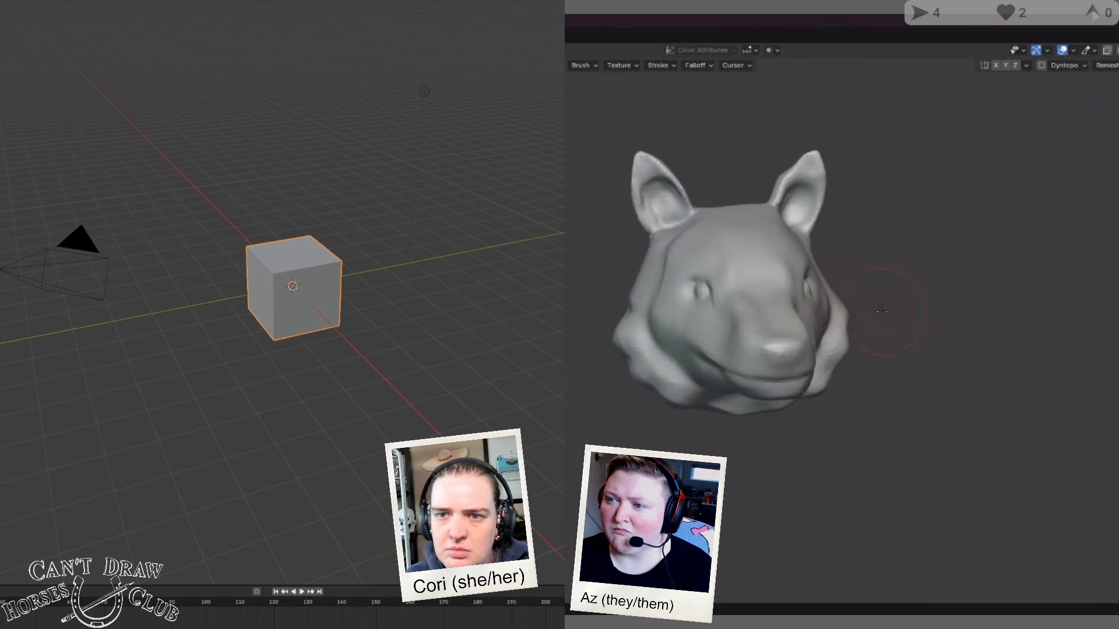
mouse_move(882, 310)
middle_down()
mouse_move(849, 306)
mouse_move(950, 307)
middle_up()
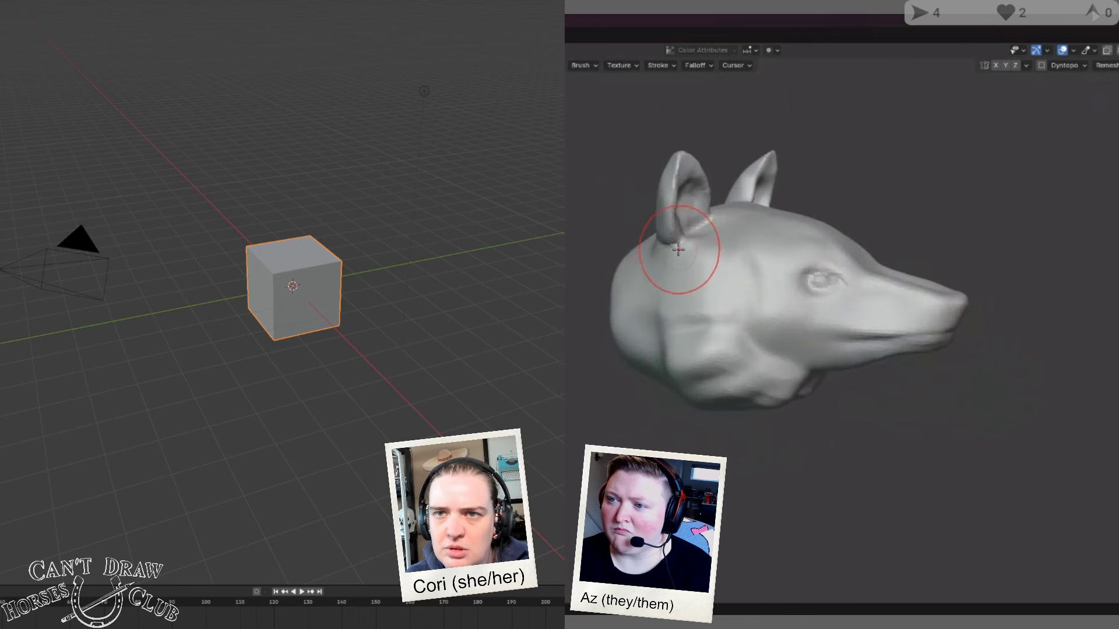
mouse_move(695, 257)
middle_down()
mouse_move(719, 295)
mouse_move(775, 307)
mouse_move(692, 293)
middle_up()
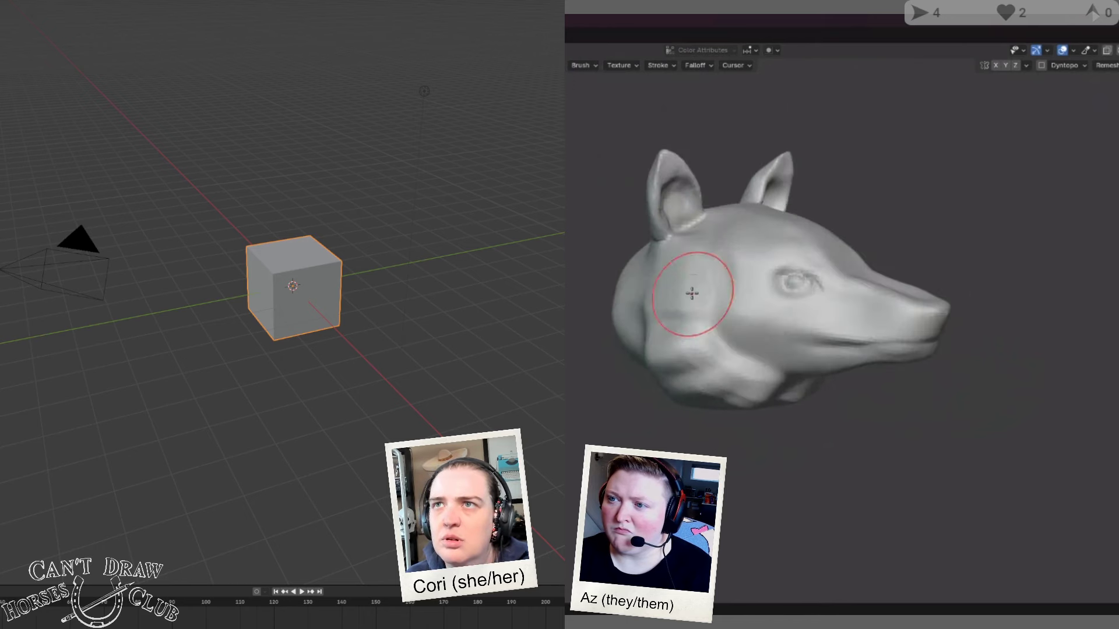
Step: Remesh the animal head to even out its sculpted surface
click(1110, 65)
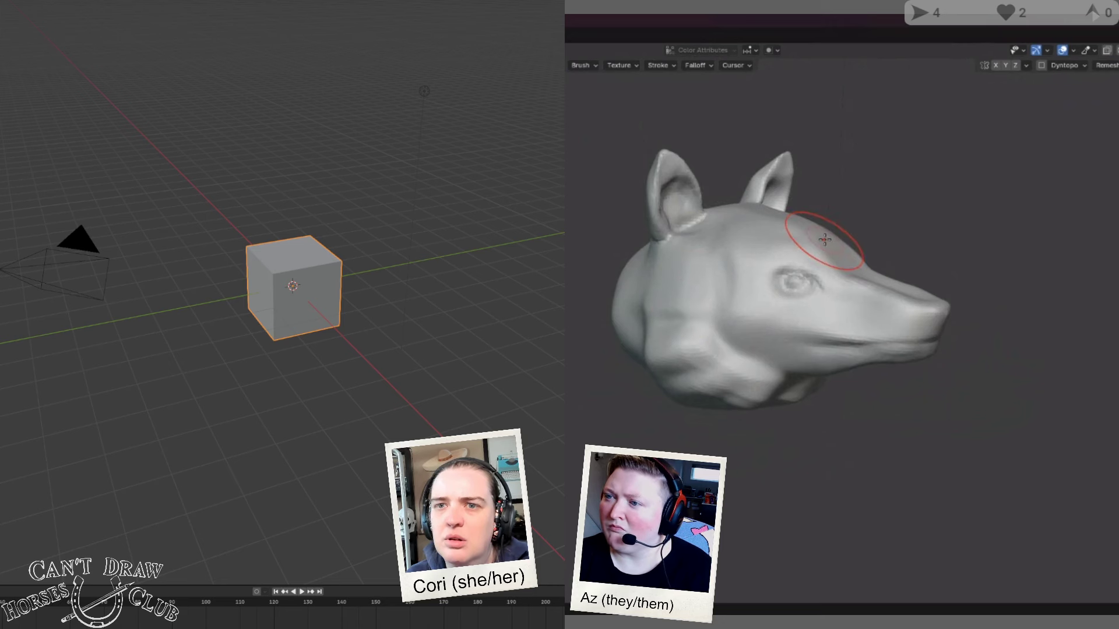
click(1107, 66)
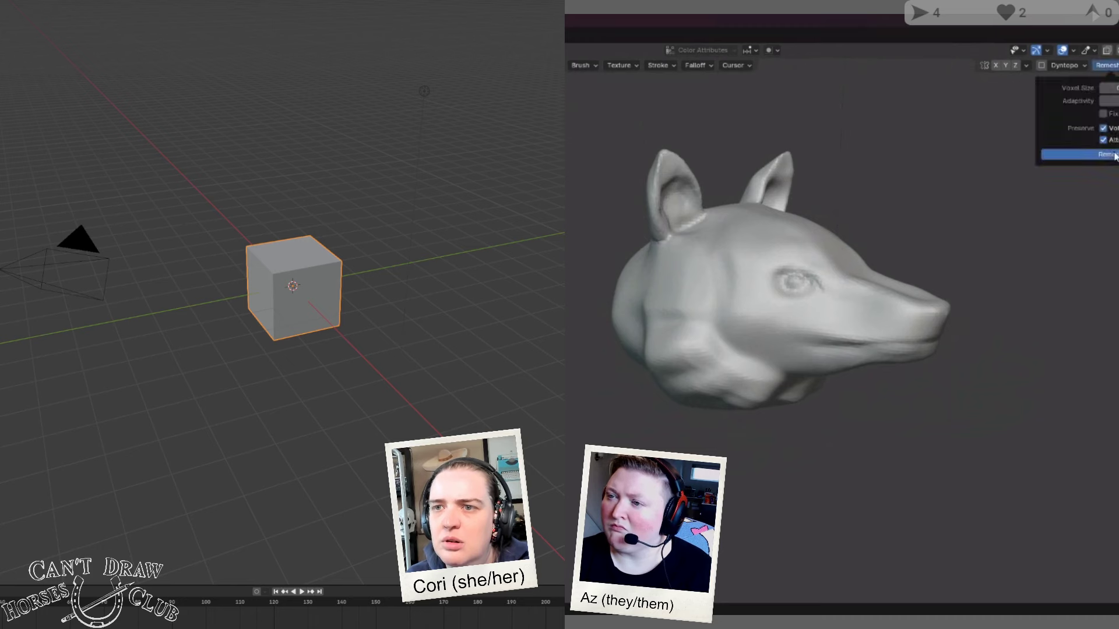
click(1111, 154)
Step: Build up and round the eyeball between the eyelids with small close-up brush strokes
scroll(832, 255, up, 3)
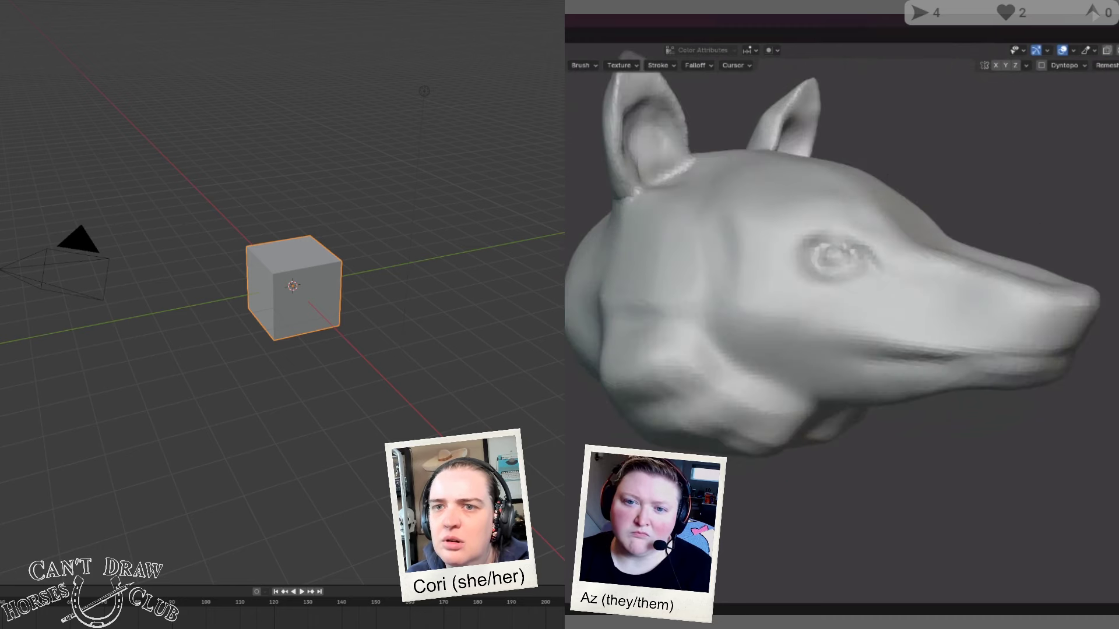
scroll(894, 280, up, 3)
scroll(889, 257, up, 3)
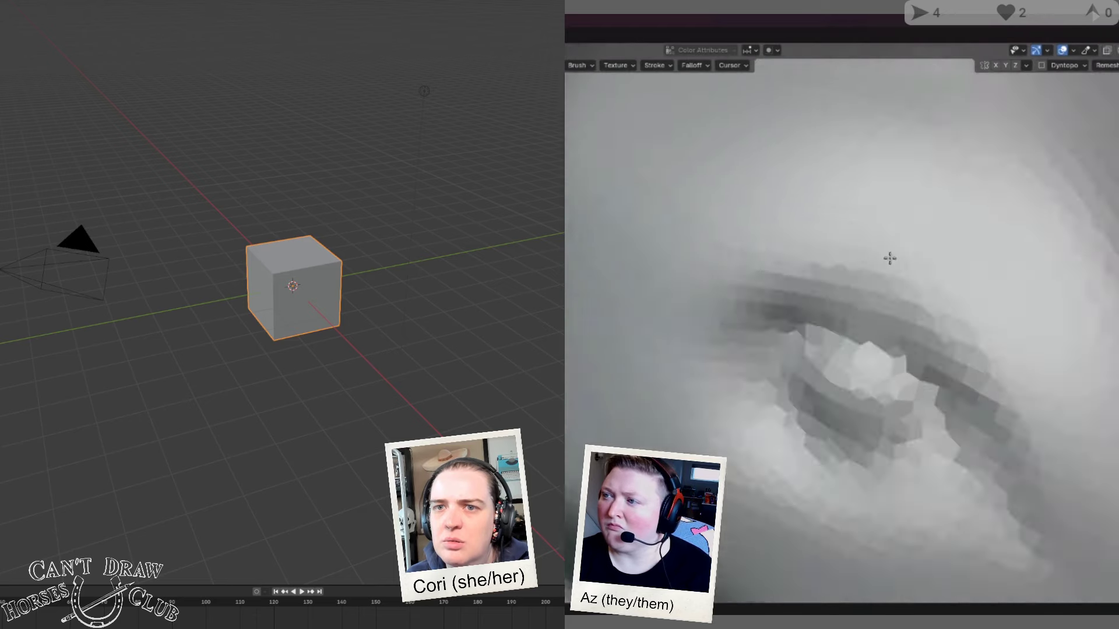
scroll(884, 462, up, 3)
mouse_move(885, 462)
middle_down()
mouse_move(874, 430)
mouse_move(872, 447)
middle_up()
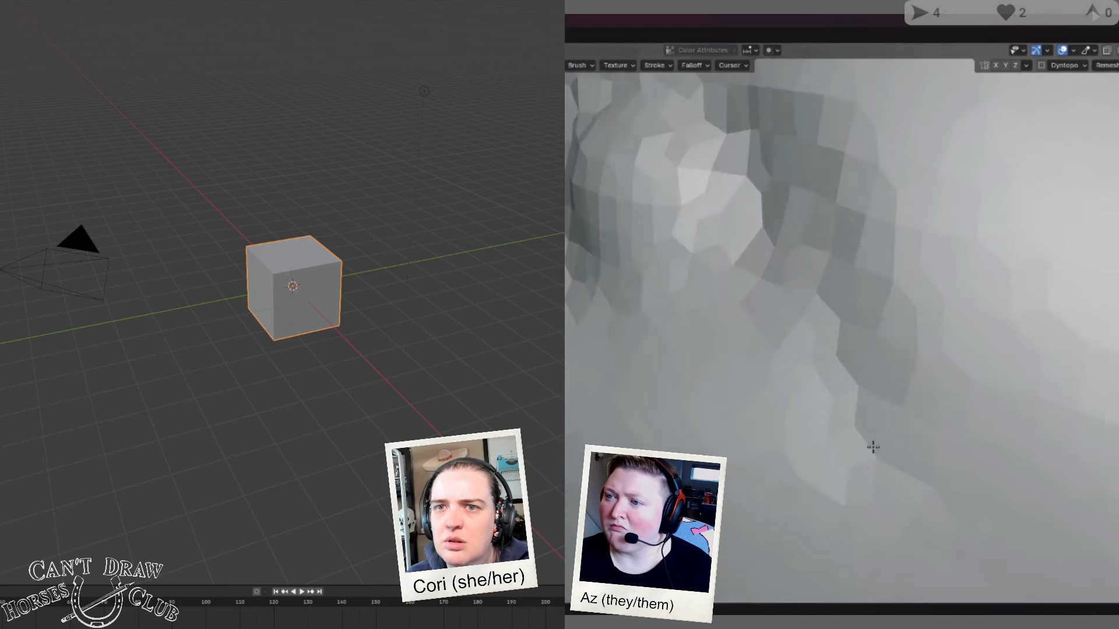
mouse_move(704, 195)
mouse_down()
mouse_move(677, 207)
mouse_move(674, 135)
mouse_move(691, 247)
mouse_up()
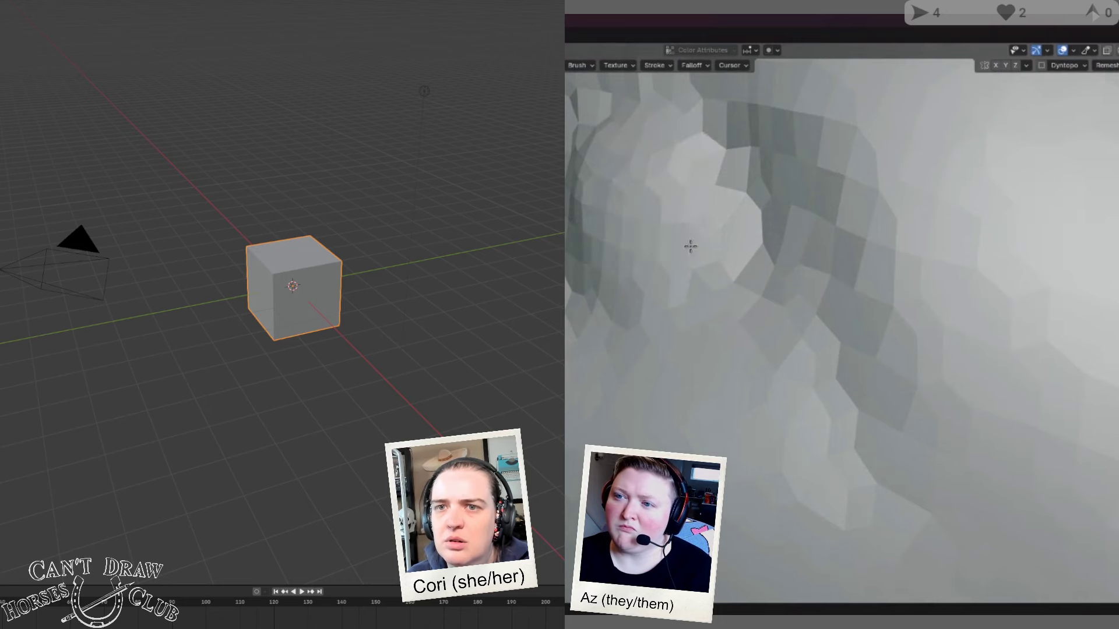
mouse_move(692, 247)
middle_down()
mouse_move(727, 262)
mouse_move(714, 251)
middle_up()
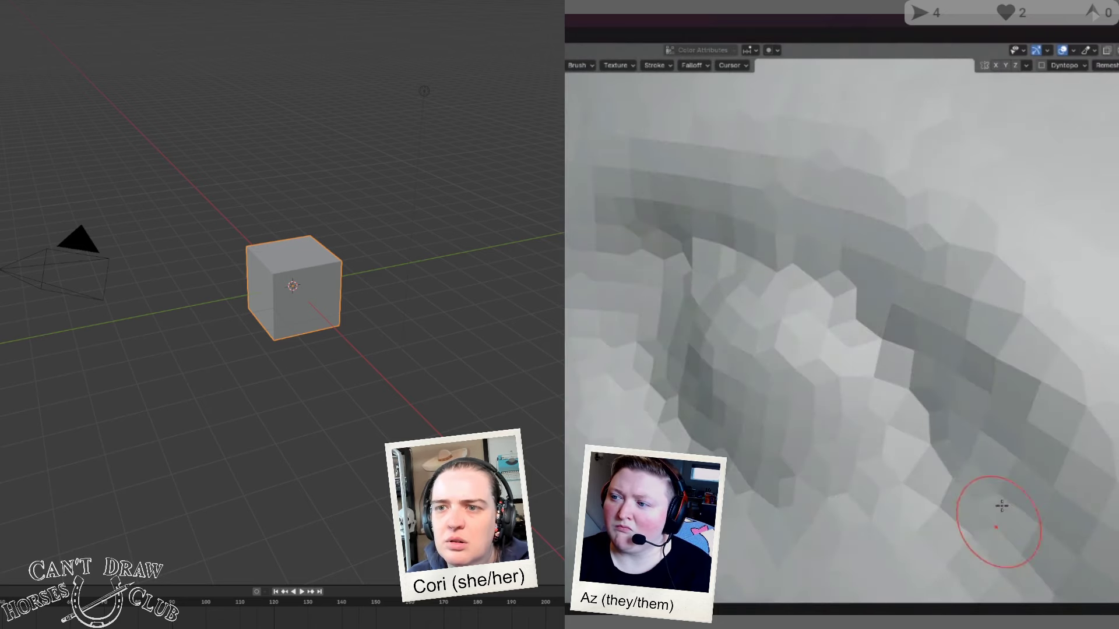
mouse_move(1002, 507)
middle_down()
mouse_move(995, 439)
mouse_move(884, 432)
mouse_move(825, 407)
middle_up()
scroll(995, 439, down, 5)
scroll(676, 342, up, 5)
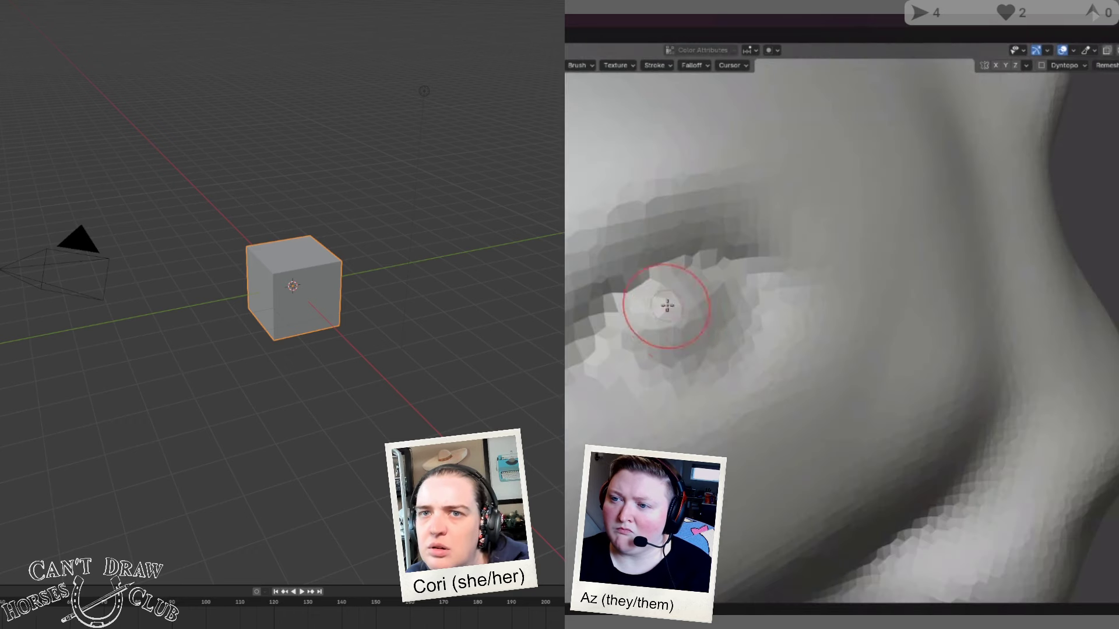
drag(682, 301, 682, 314)
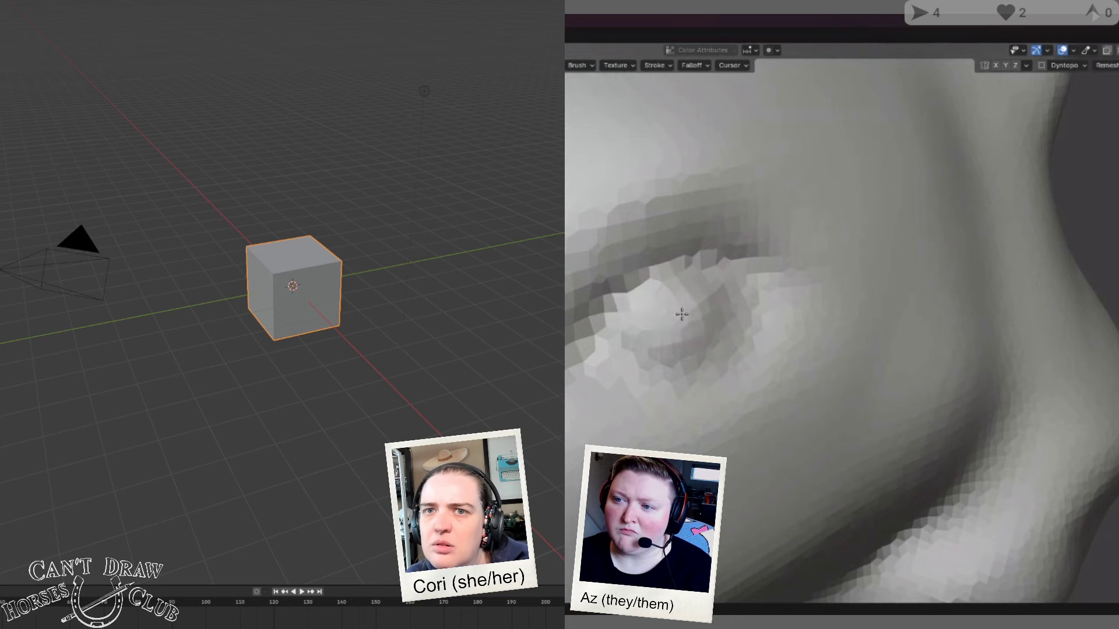
scroll(582, 324, down, 8)
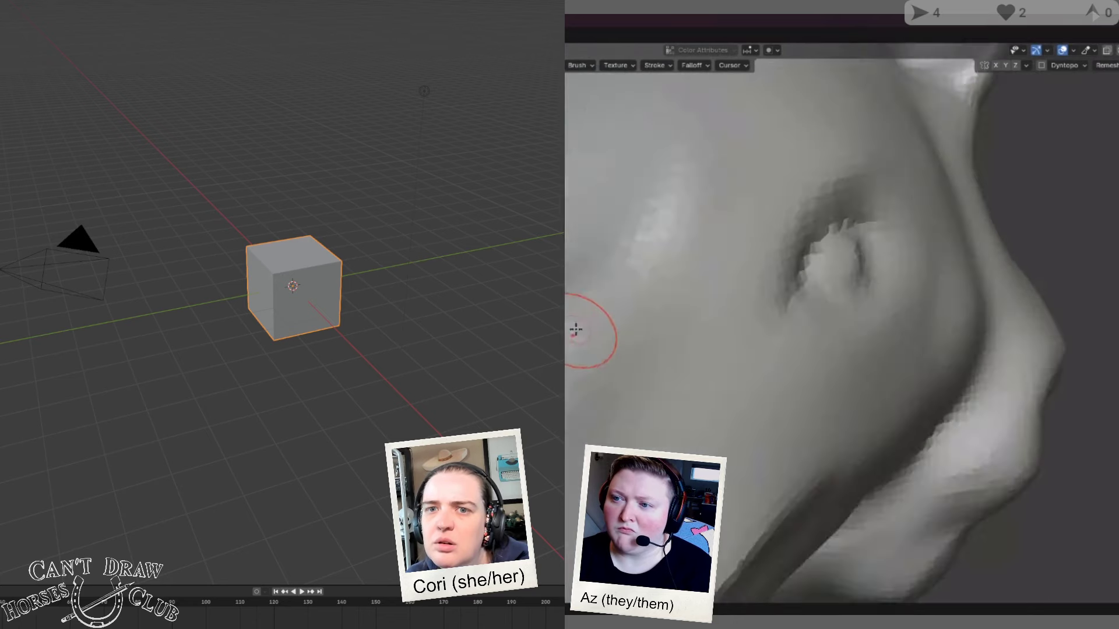
Step: Sculpt a raised, rounded nose pad with a defined lower edge at the tip of the muzzle
mouse_move(588, 323)
middle_down()
mouse_move(743, 338)
mouse_move(723, 349)
middle_up()
scroll(724, 353, up, 6)
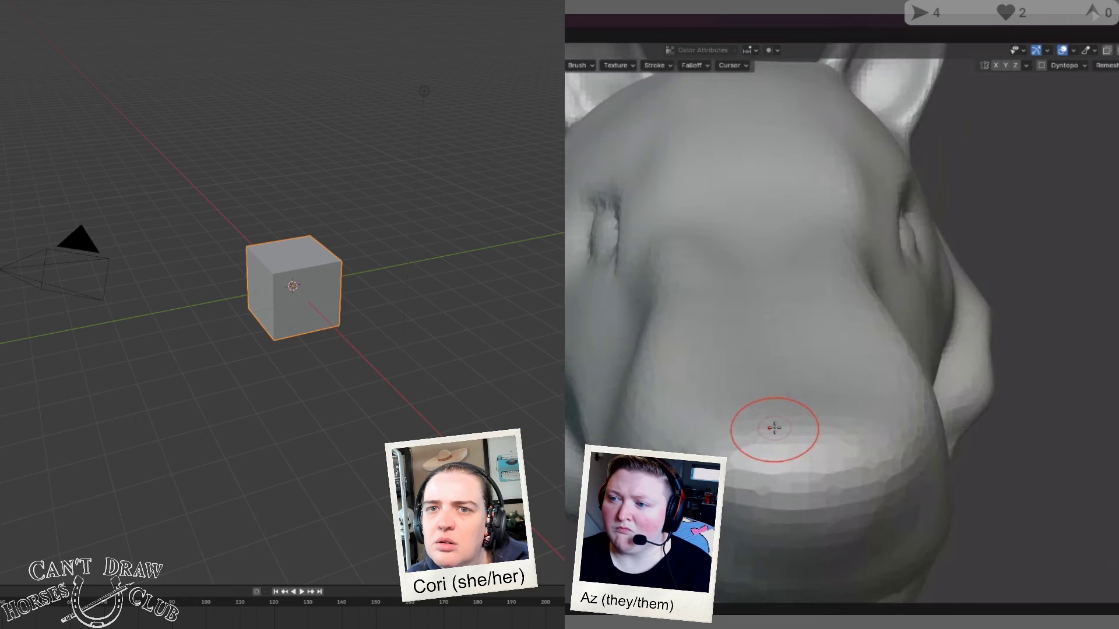
middle_drag(775, 427, 770, 405)
scroll(771, 406, down, 5)
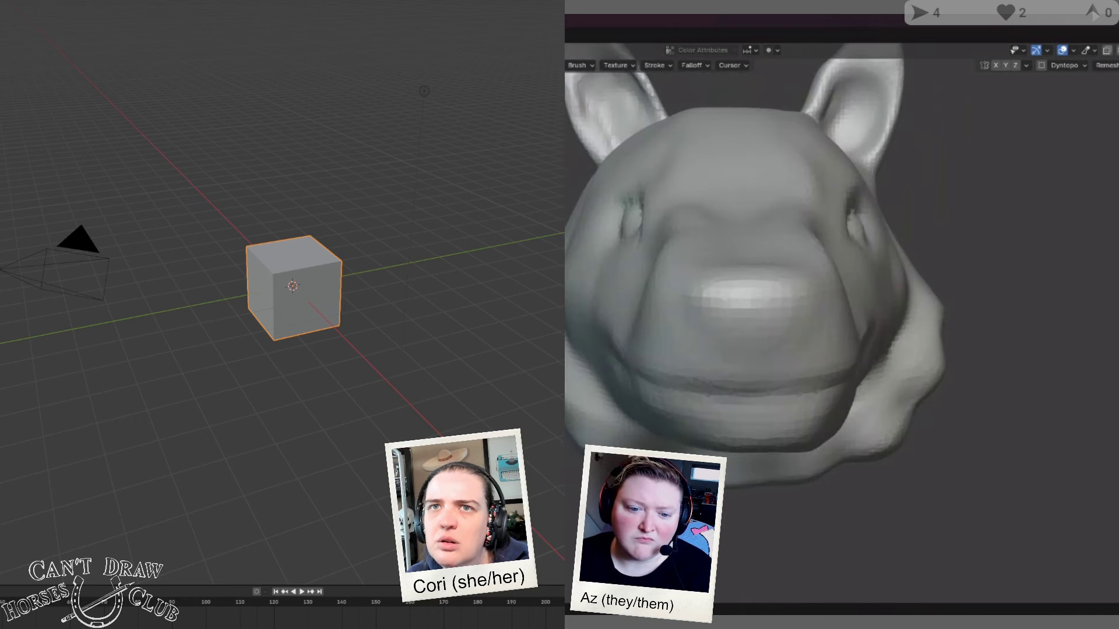
scroll(798, 340, up, 3)
middle_drag(683, 306, 944, 245)
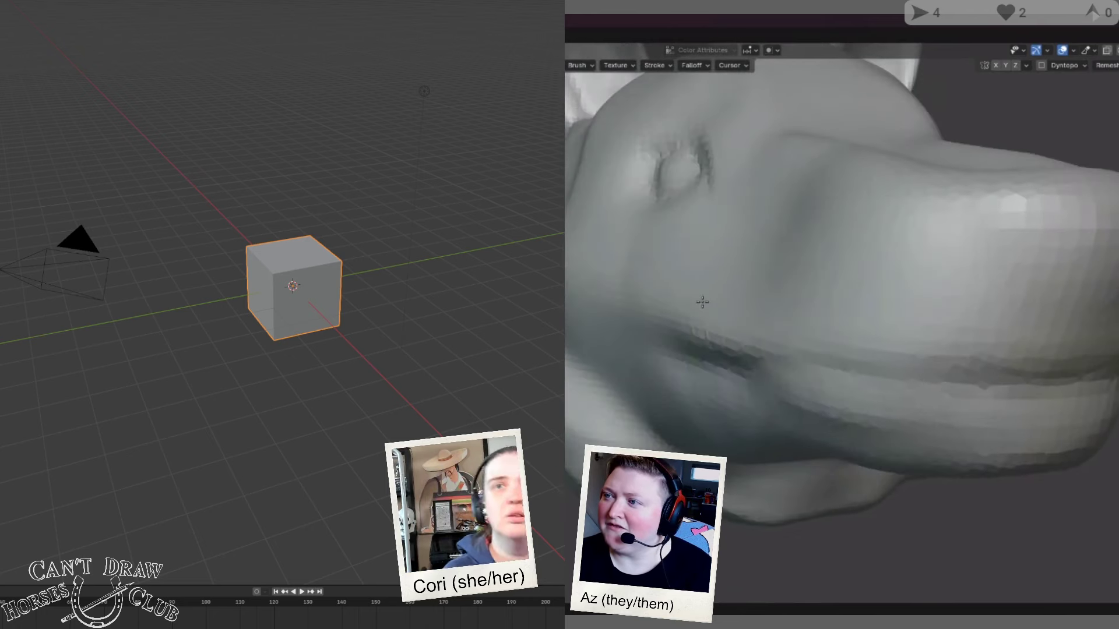
middle_drag(1049, 295, 780, 349)
mouse_move(728, 363)
mouse_down()
mouse_move(618, 379)
mouse_move(772, 318)
mouse_up()
mouse_move(747, 292)
middle_down()
mouse_move(773, 327)
mouse_move(773, 352)
middle_up()
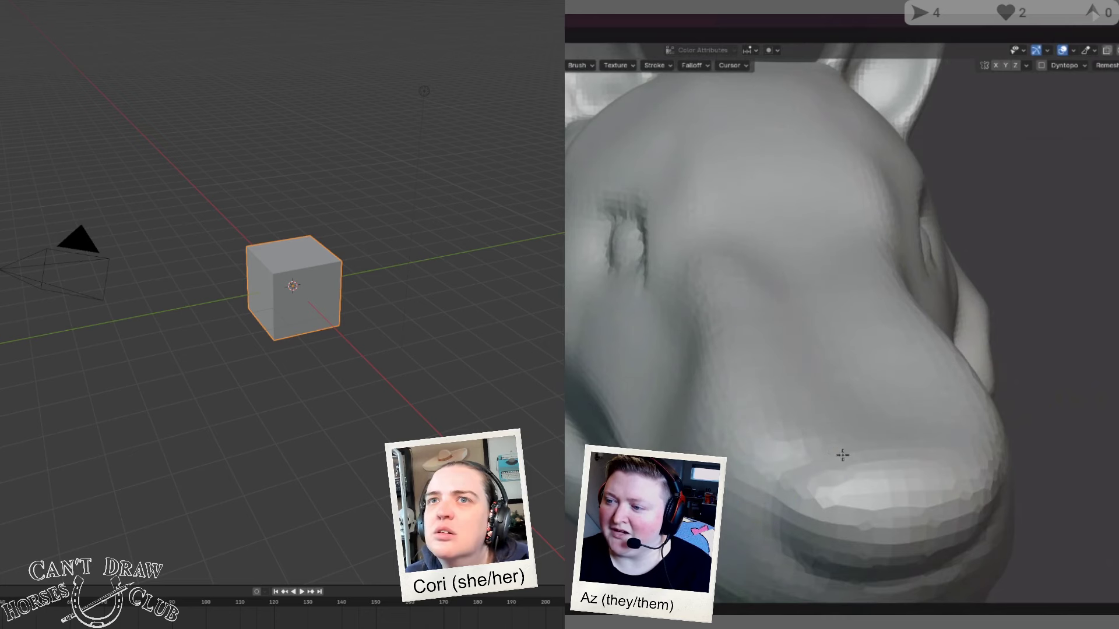
mouse_move(982, 446)
middle_down()
mouse_move(932, 442)
mouse_move(976, 441)
middle_up()
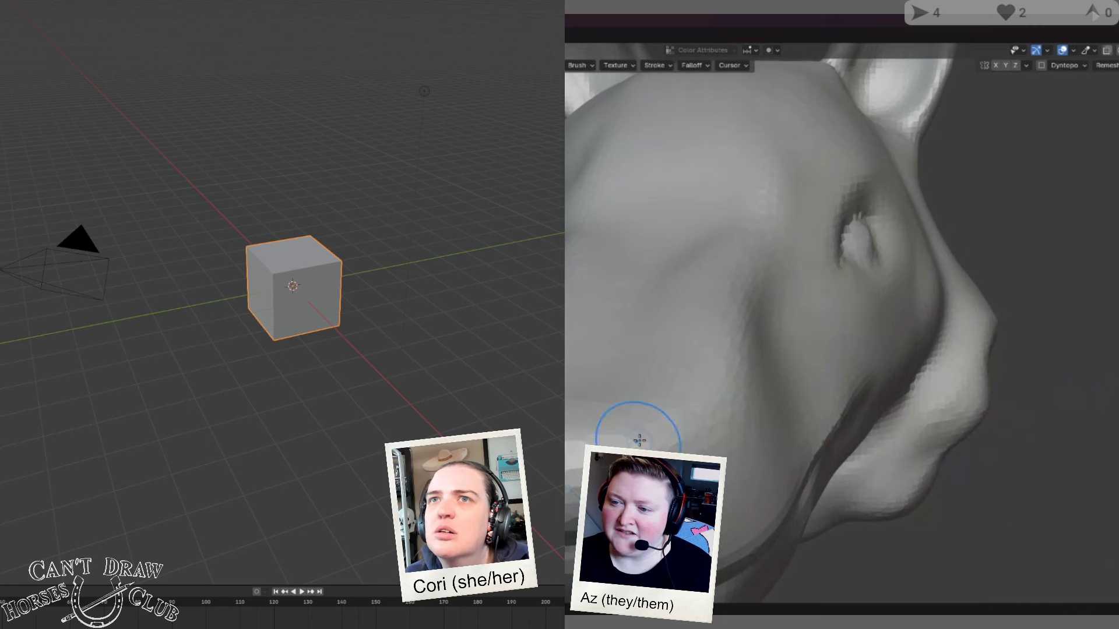
middle_drag(659, 449, 720, 384)
Step: Switch the second scene to the Compositing workspace and browse the node types available to add
click(180, 2)
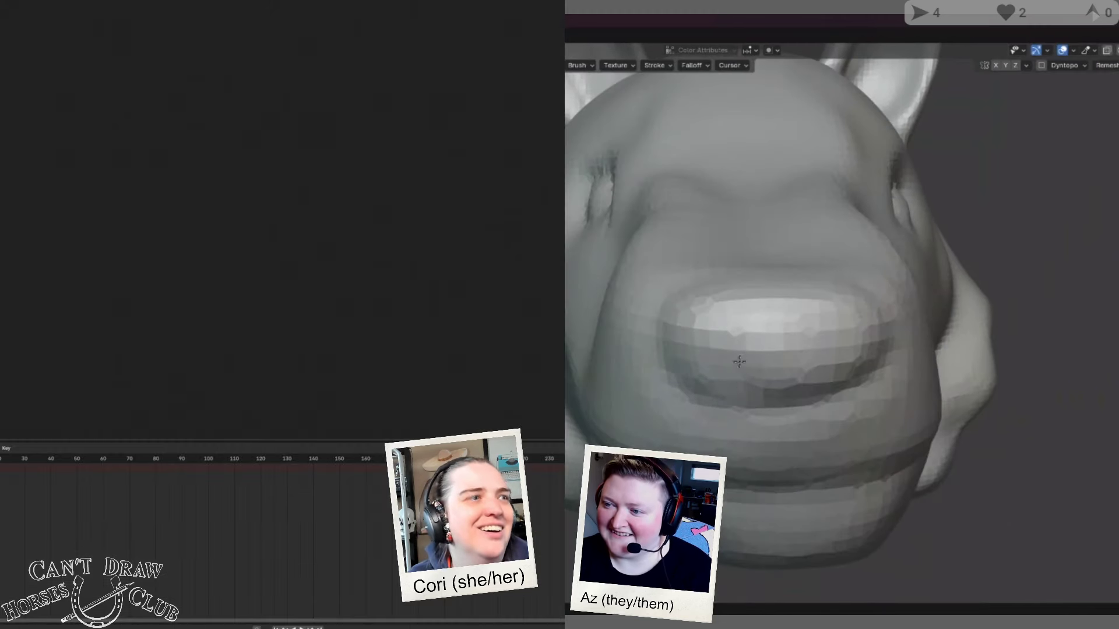
key(shift+a)
scroll(739, 389, up, 5)
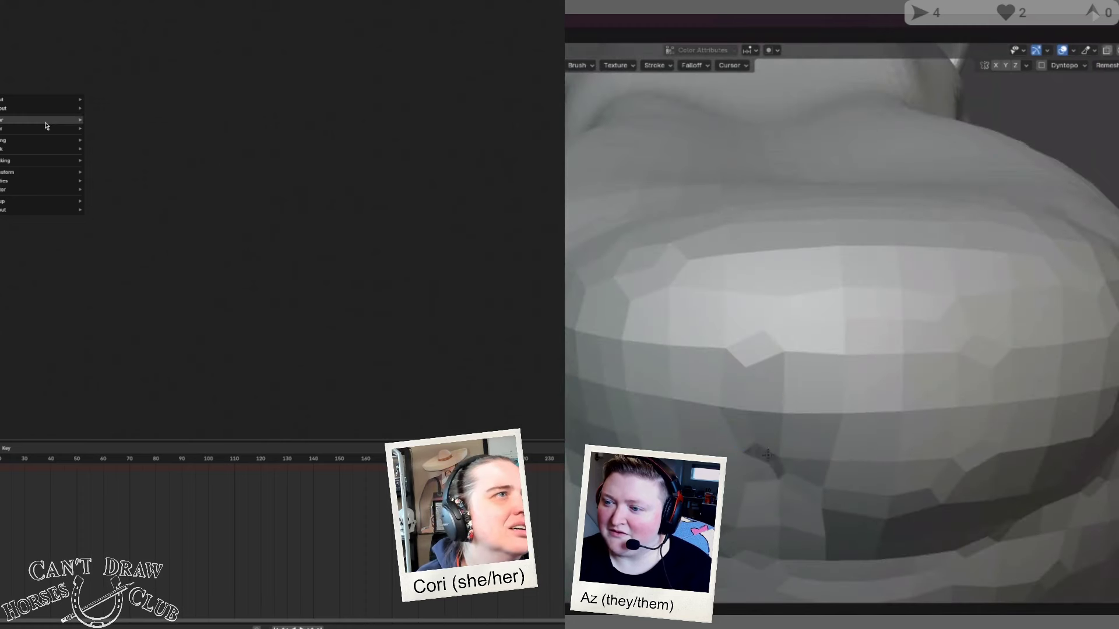
mouse_move(46, 123)
Step: Try to carve a pair of nostril notches into the front of the nose pad
drag(772, 466, 759, 487)
mouse_move(132, 123)
mouse_move(769, 484)
middle_down()
mouse_move(756, 460)
mouse_move(729, 458)
middle_up()
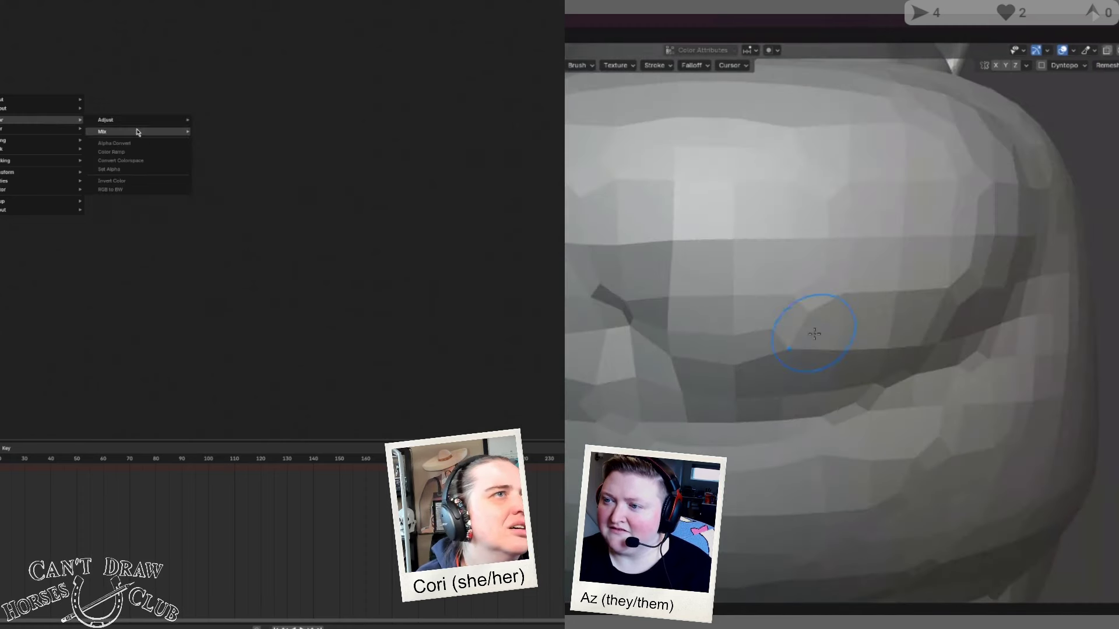
mouse_move(829, 307)
mouse_down()
mouse_move(836, 292)
mouse_move(787, 302)
mouse_move(820, 310)
mouse_up()
mouse_move(20, 100)
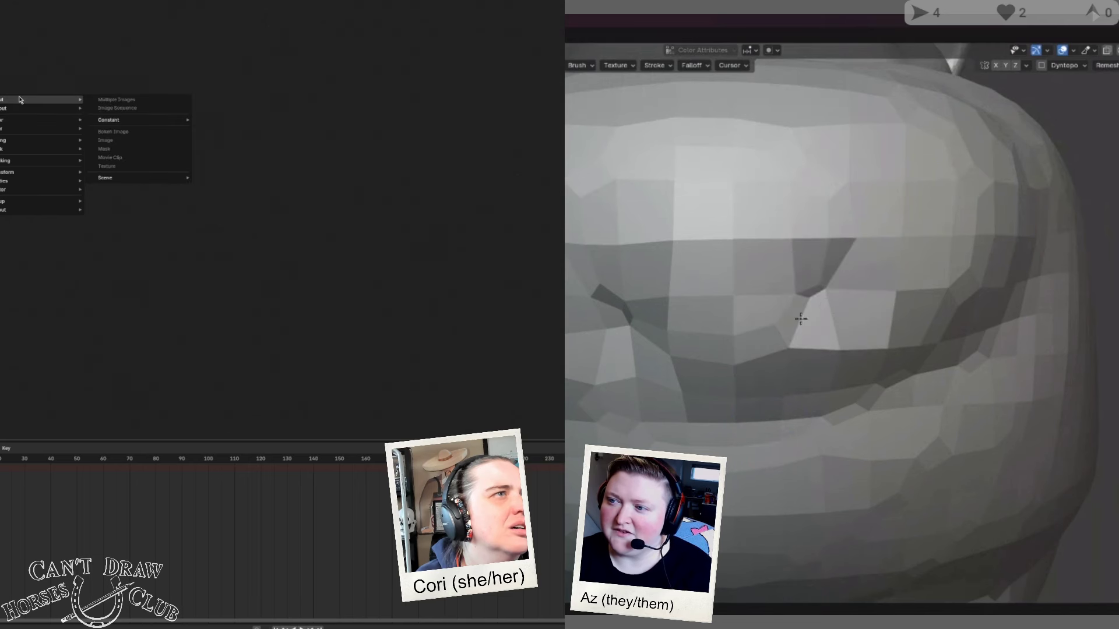
key(ctrl+z)
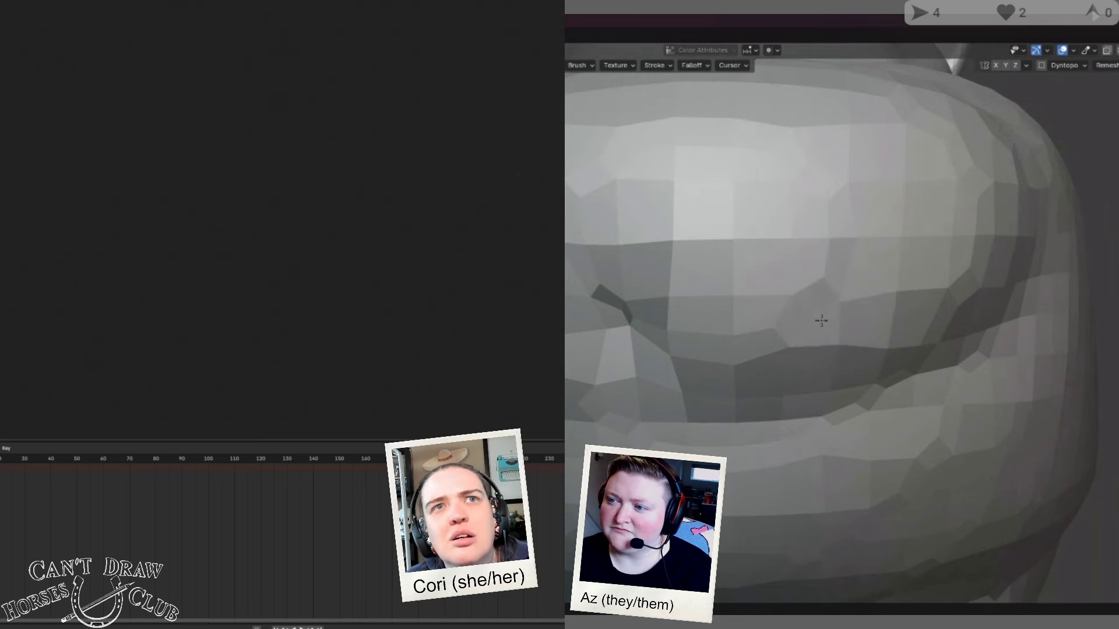
drag(828, 318, 816, 318)
scroll(858, 351, down, 6)
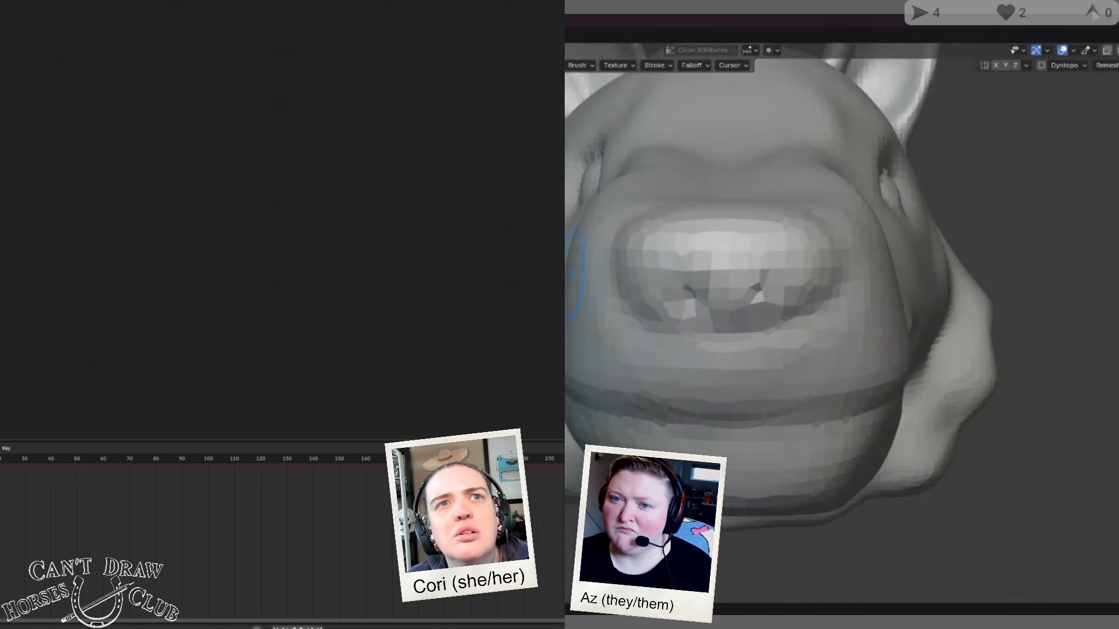
mouse_move(687, 277)
mouse_down()
mouse_move(752, 273)
mouse_move(700, 257)
mouse_move(733, 264)
mouse_up()
middle_drag(733, 263, 719, 264)
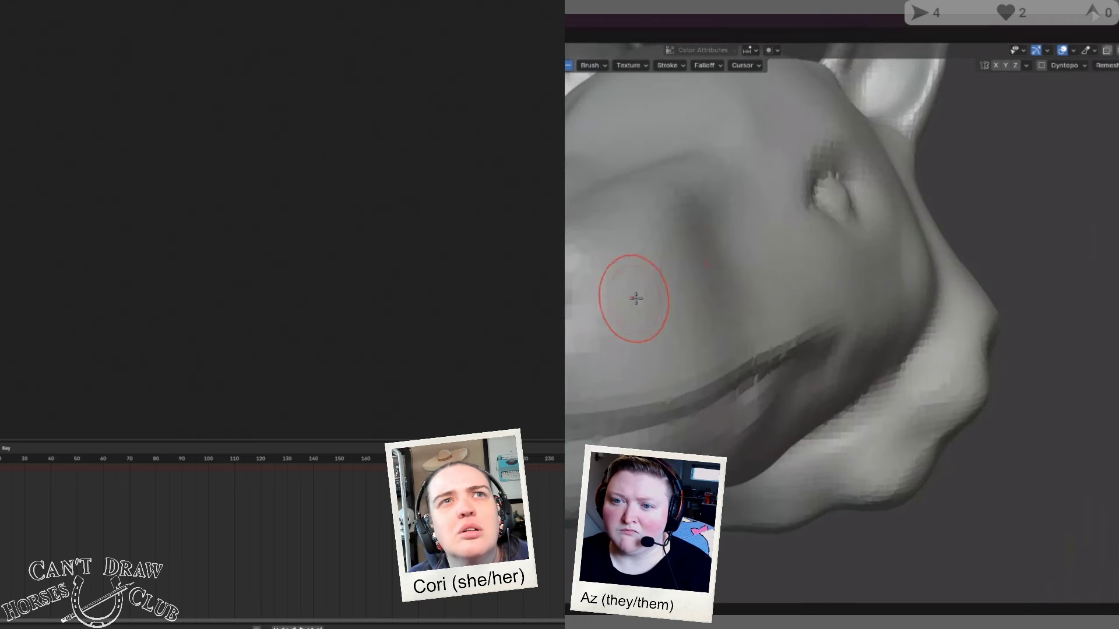
middle_drag(636, 298, 645, 300)
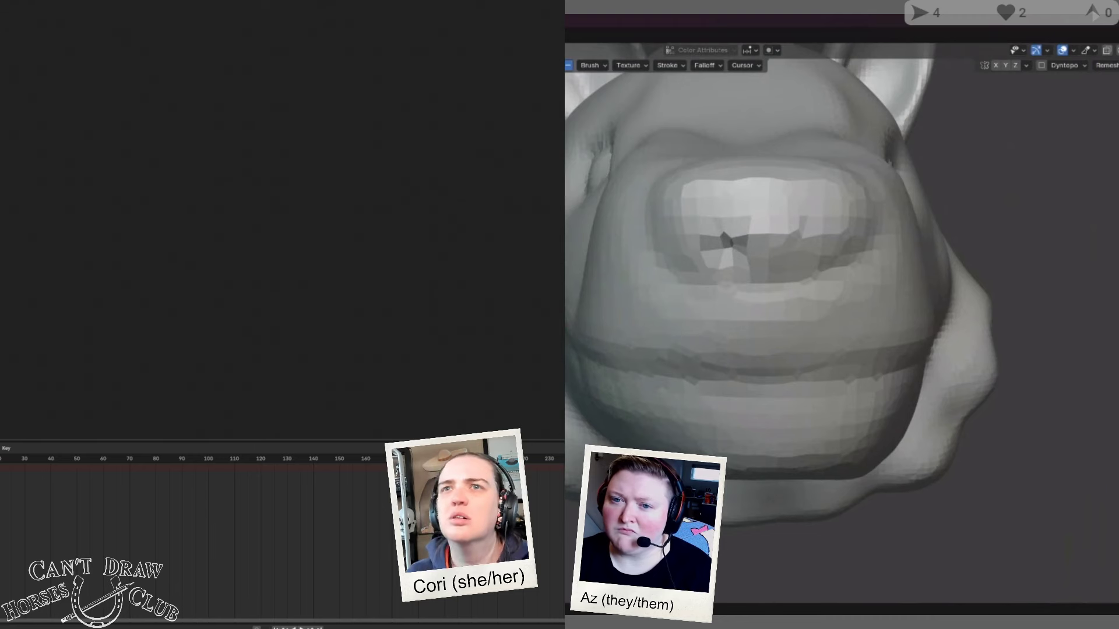
drag(712, 238, 735, 244)
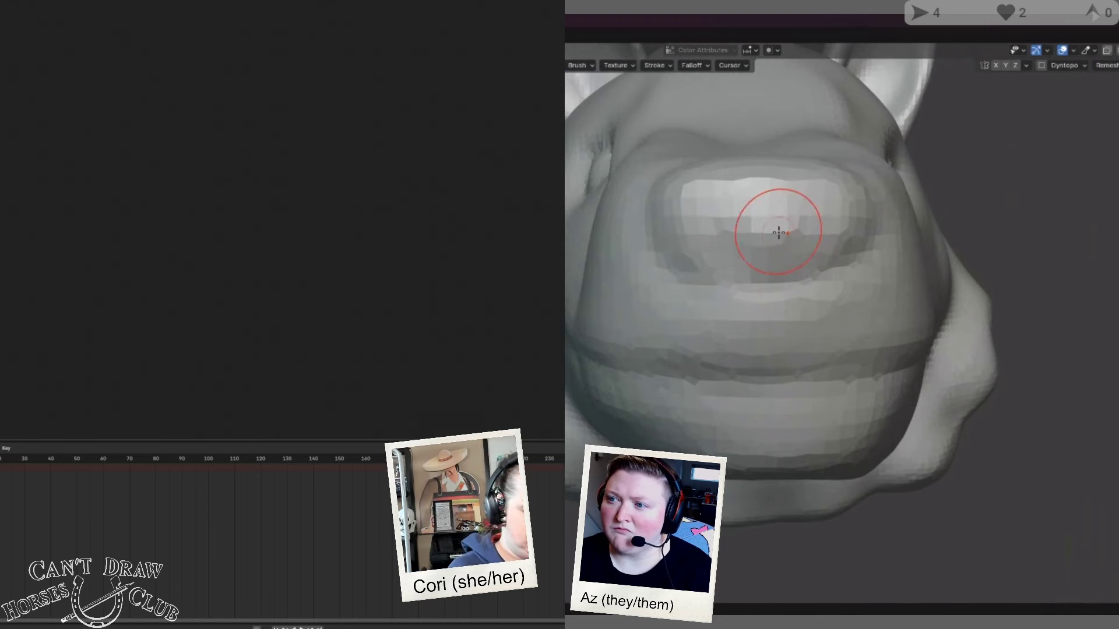
Step: Reshape the front of the nose pad into a rounded form that narrows toward its lower edge
mouse_move(670, 262)
middle_down()
mouse_move(677, 253)
mouse_move(676, 265)
middle_up()
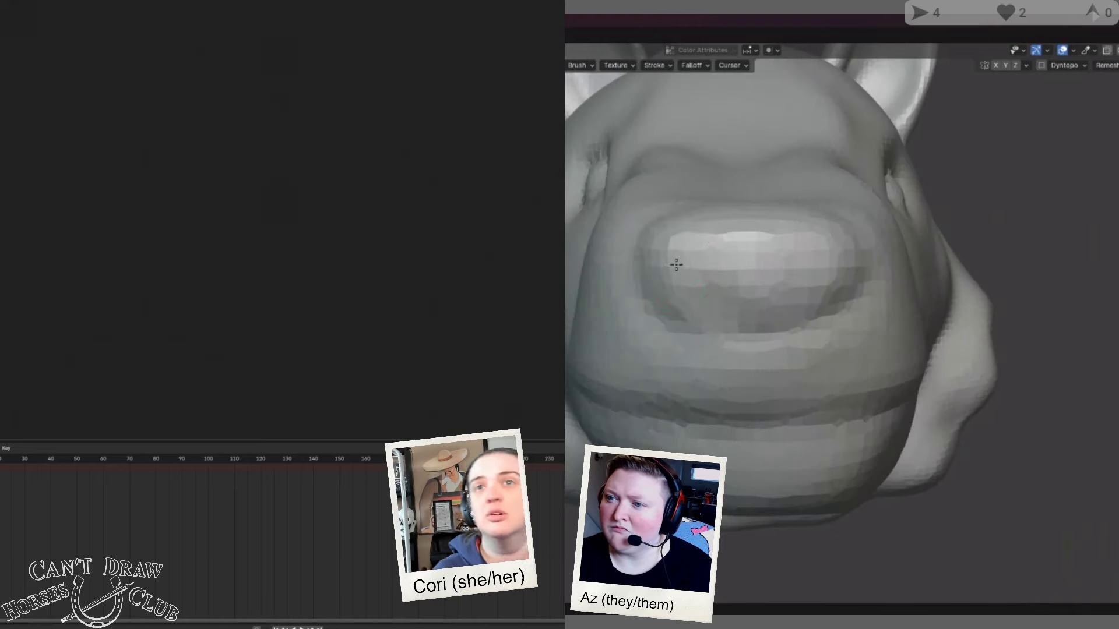
drag(730, 264, 792, 271)
mouse_move(793, 287)
middle_down()
mouse_move(758, 306)
mouse_move(771, 319)
middle_up()
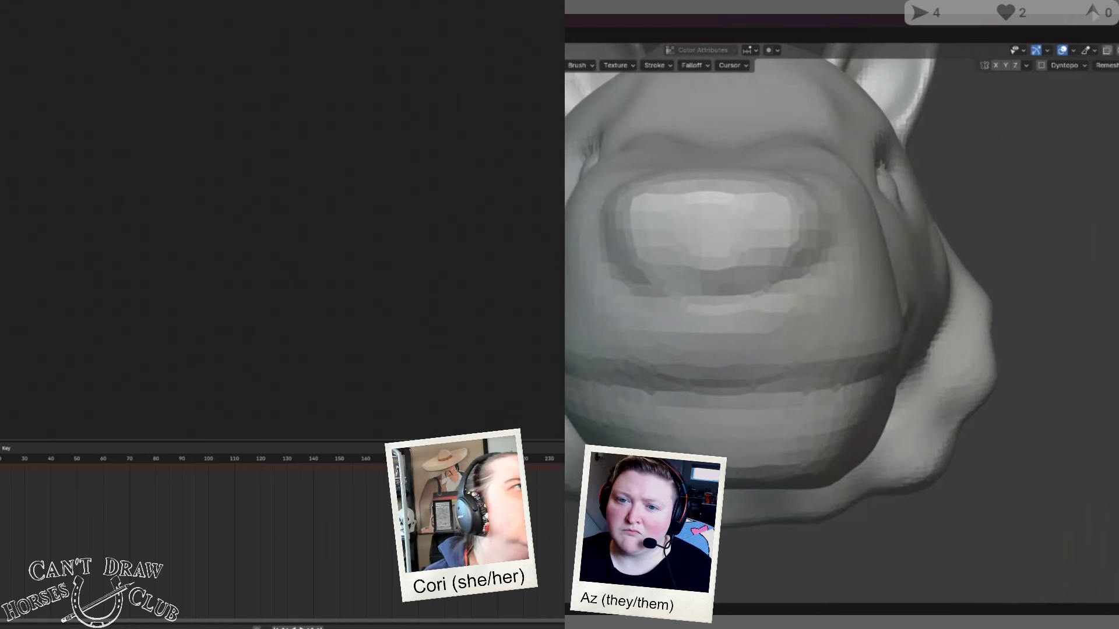
Step: Carve two nostrils into the nose pad, leaving a raised ridge between them and a rim underneath
middle_drag(577, 297, 588, 296)
mouse_move(849, 255)
mouse_down()
mouse_move(865, 248)
mouse_move(854, 232)
mouse_up()
middle_drag(901, 259, 736, 250)
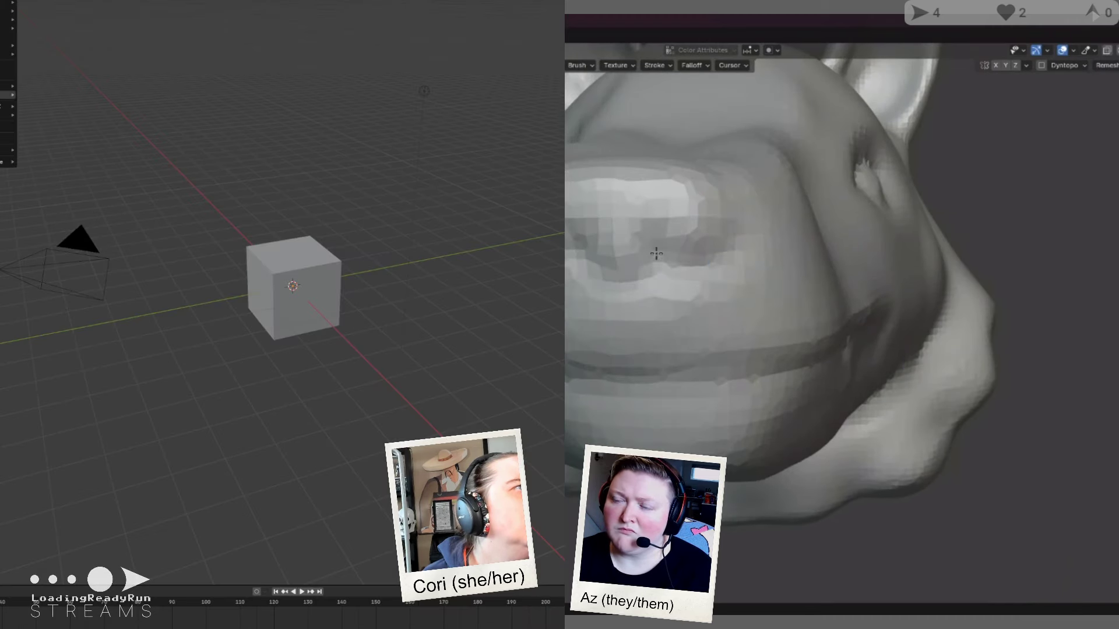
mouse_move(6, 98)
middle_drag(656, 254, 672, 260)
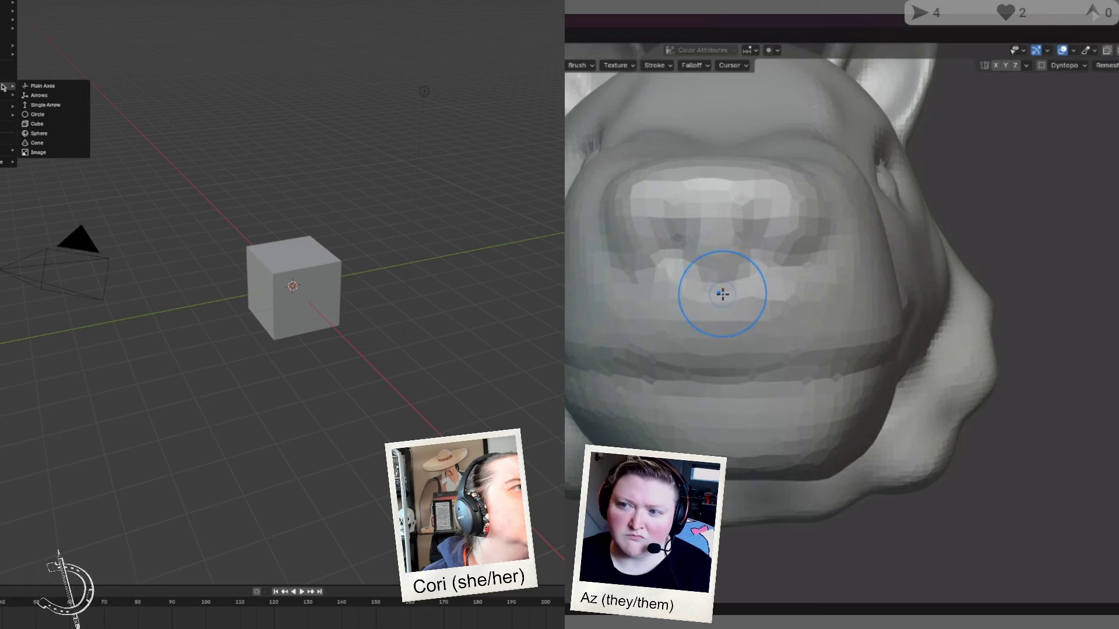
middle_drag(723, 294, 725, 299)
Step: Add an Image empty to the scene with the default cube
click(62, 153)
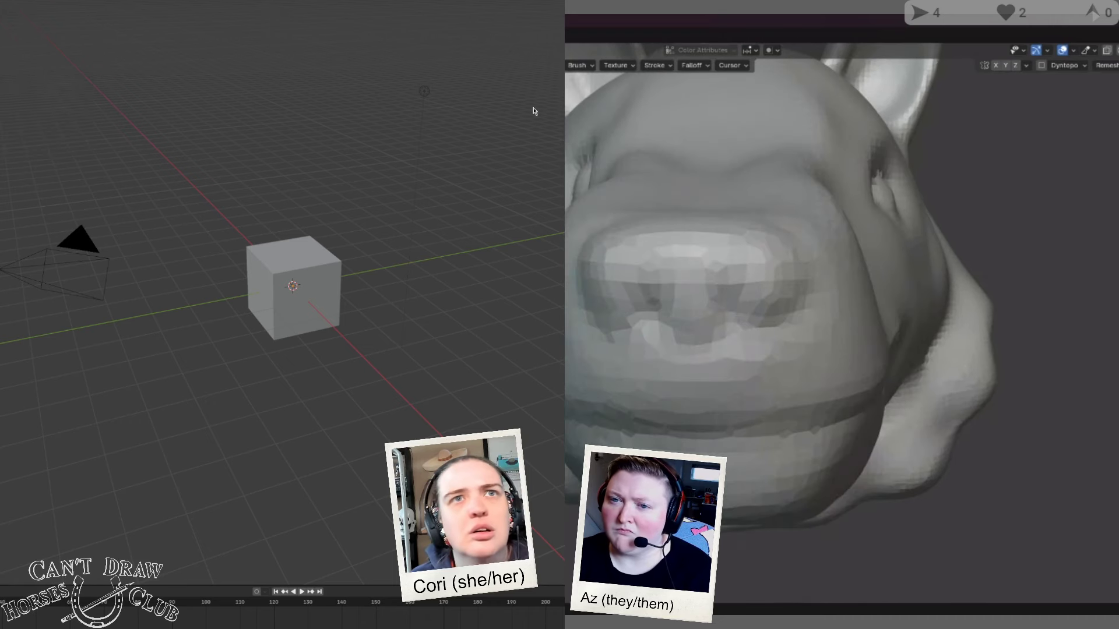
Step: Refine the lower rim of the nostrils and the raised ridge between them on the nose pad
scroll(612, 337, up, 5)
drag(833, 163, 838, 151)
middle_drag(846, 208, 835, 211)
middle_drag(595, 271, 714, 221)
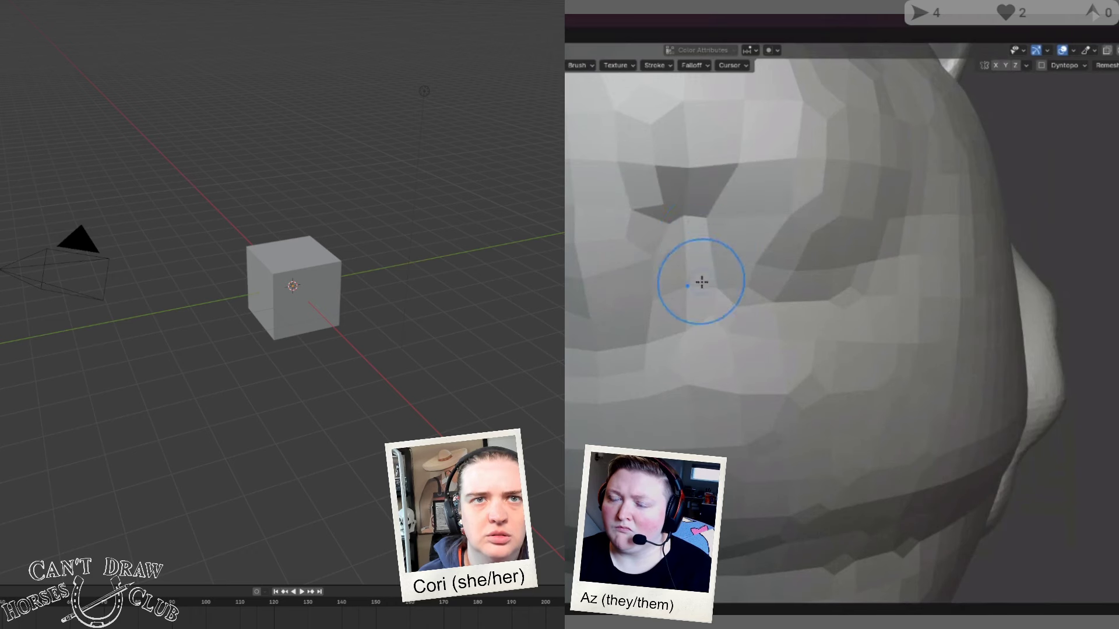
middle_drag(702, 282, 707, 283)
scroll(864, 319, down, 8)
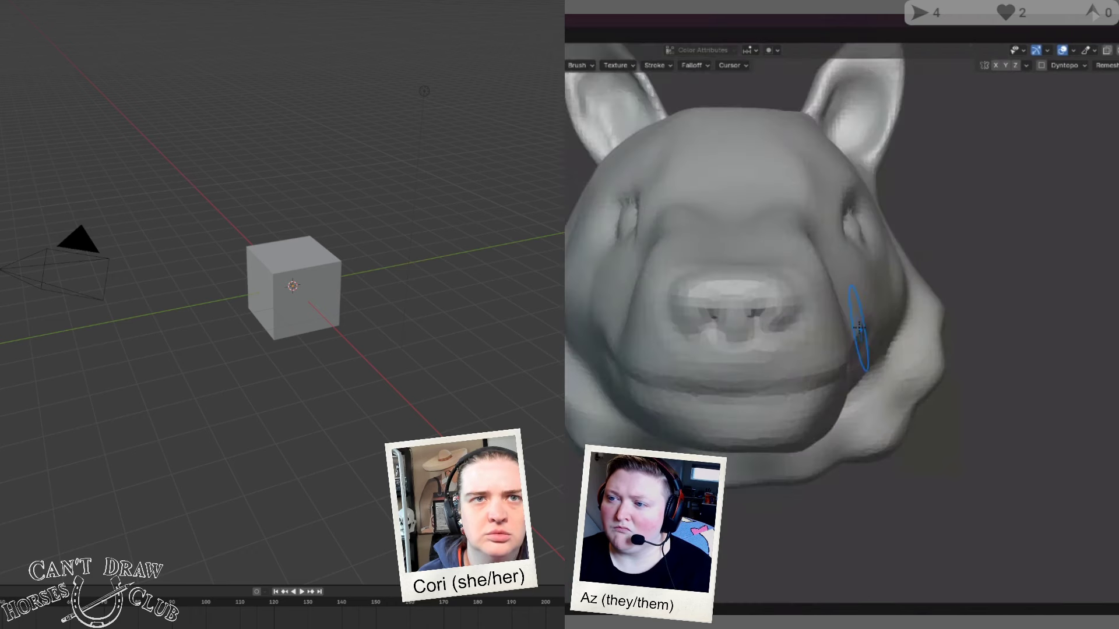
middle_drag(827, 331, 798, 338)
mouse_move(645, 394)
middle_down()
mouse_move(621, 398)
mouse_move(663, 380)
mouse_move(656, 387)
mouse_move(683, 417)
mouse_move(683, 403)
middle_up()
scroll(658, 384, up, 2)
Step: Browse from the Project (E:) drive into the LoadingReadyRun folder and load the blue office chair picture as the reference image
click(212, 352)
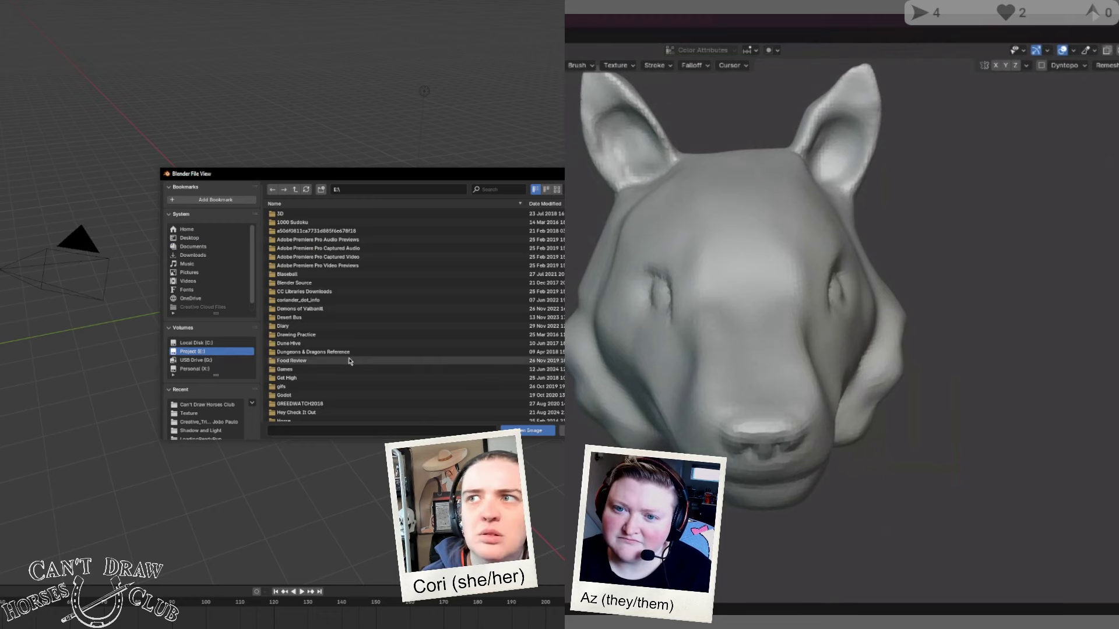
scroll(351, 362, down, 5)
middle_drag(765, 429, 839, 402)
double_click(297, 318)
middle_drag(938, 360, 886, 349)
middle_drag(794, 364, 799, 375)
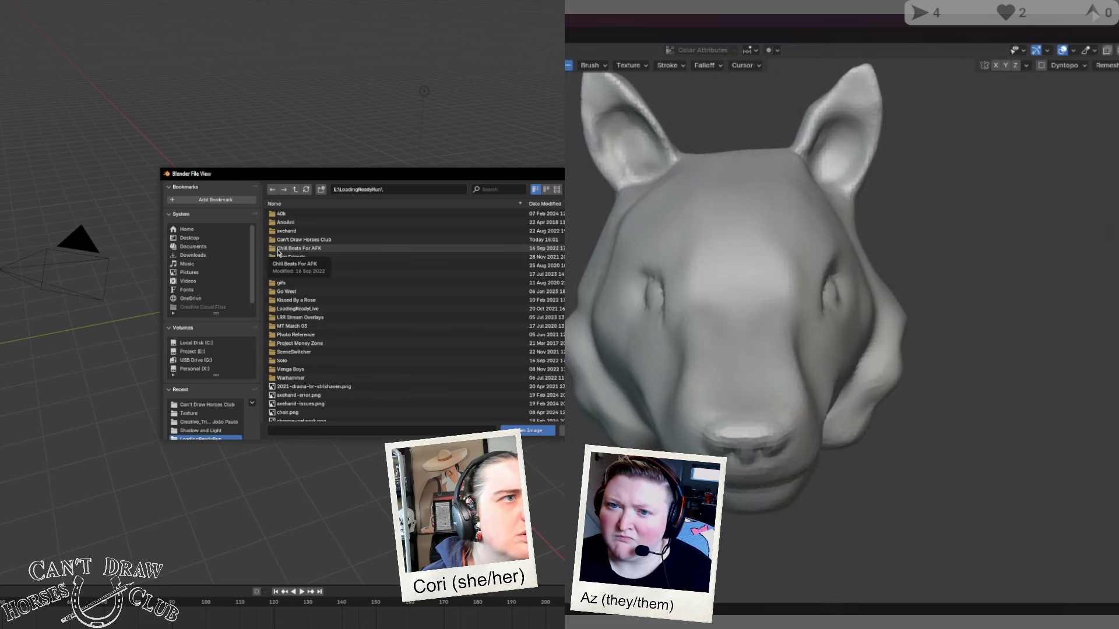
key(g)
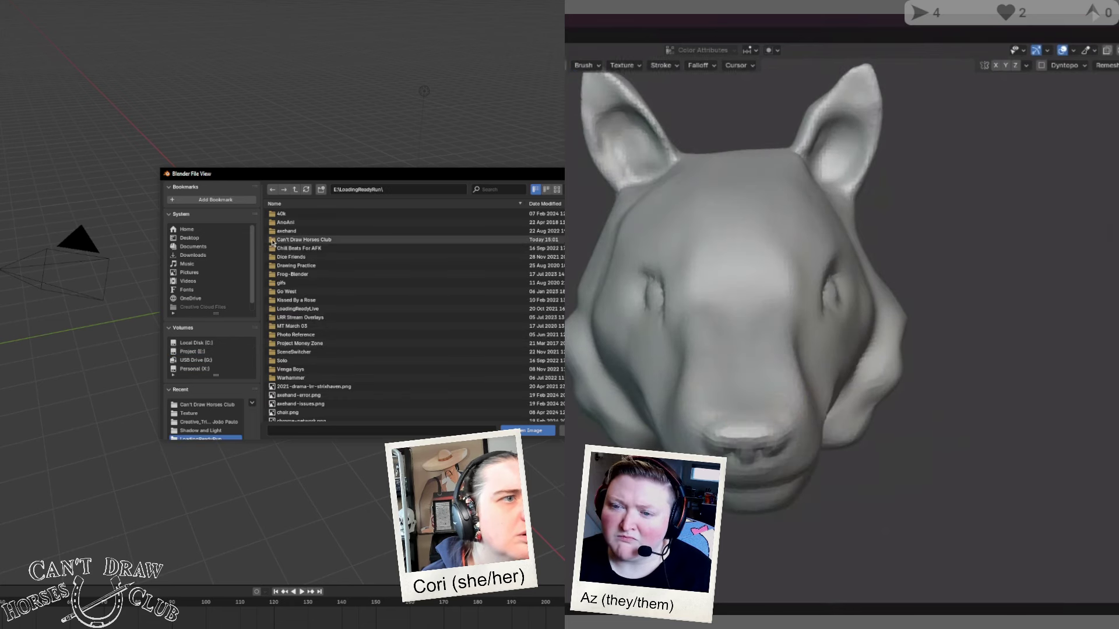
click(275, 404)
click(547, 434)
Step: Delete the default cube, leaving the chair reference image as the scene's main object
mouse_move(742, 321)
middle_down()
mouse_move(739, 298)
mouse_move(732, 320)
middle_up()
scroll(670, 397, up, 2)
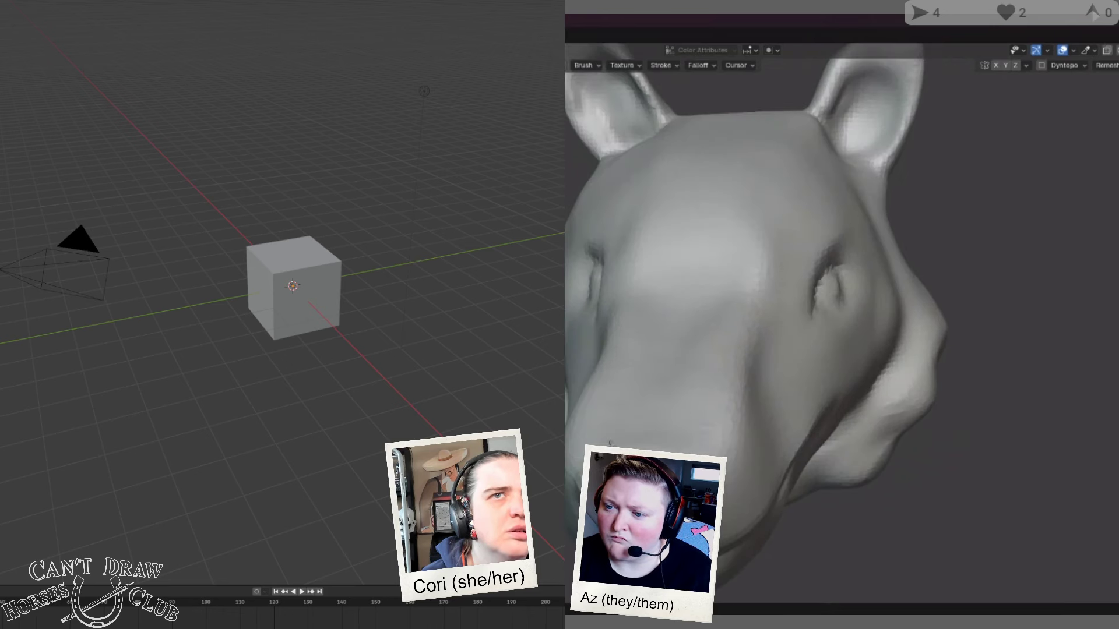
key(Delete)
scroll(350, 295, up, 12)
middle_drag(636, 423, 589, 415)
scroll(620, 416, down, 4)
middle_drag(216, 379, 280, 417)
middle_drag(577, 367, 602, 368)
mouse_move(280, 417)
middle_down()
mouse_move(301, 430)
mouse_move(254, 182)
middle_up()
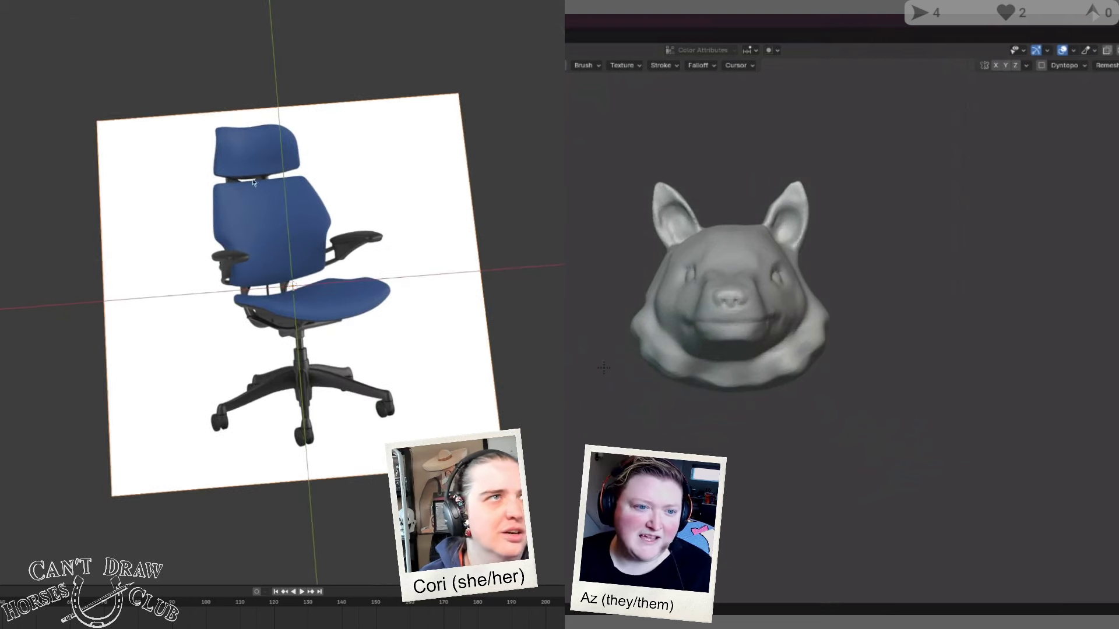
Step: Switch the chair scene to the Compositing workspace
click(226, 1)
scroll(861, 238, up, 1)
middle_drag(861, 238, 855, 320)
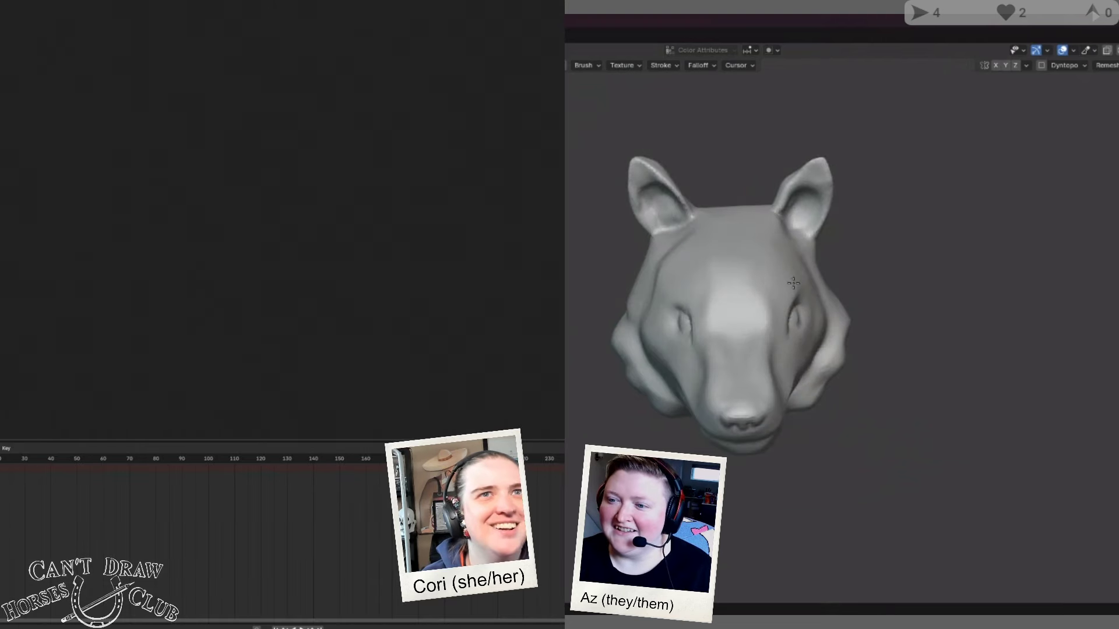
scroll(746, 344, up, 1)
scroll(752, 408, up, 2)
right_click(96, 100)
mouse_move(101, 100)
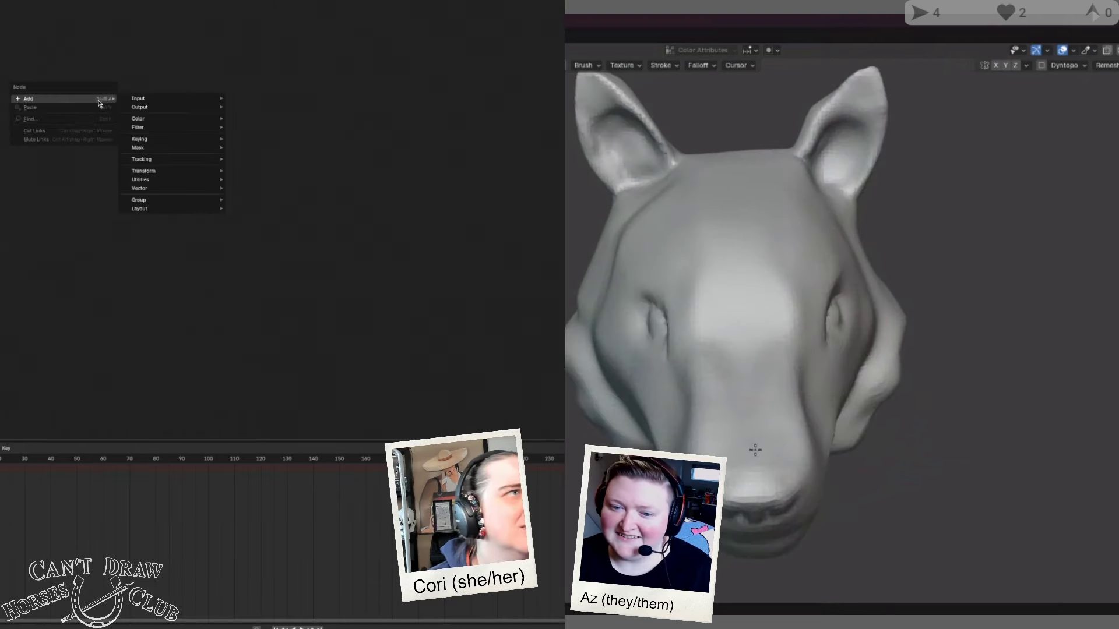
mouse_move(212, 100)
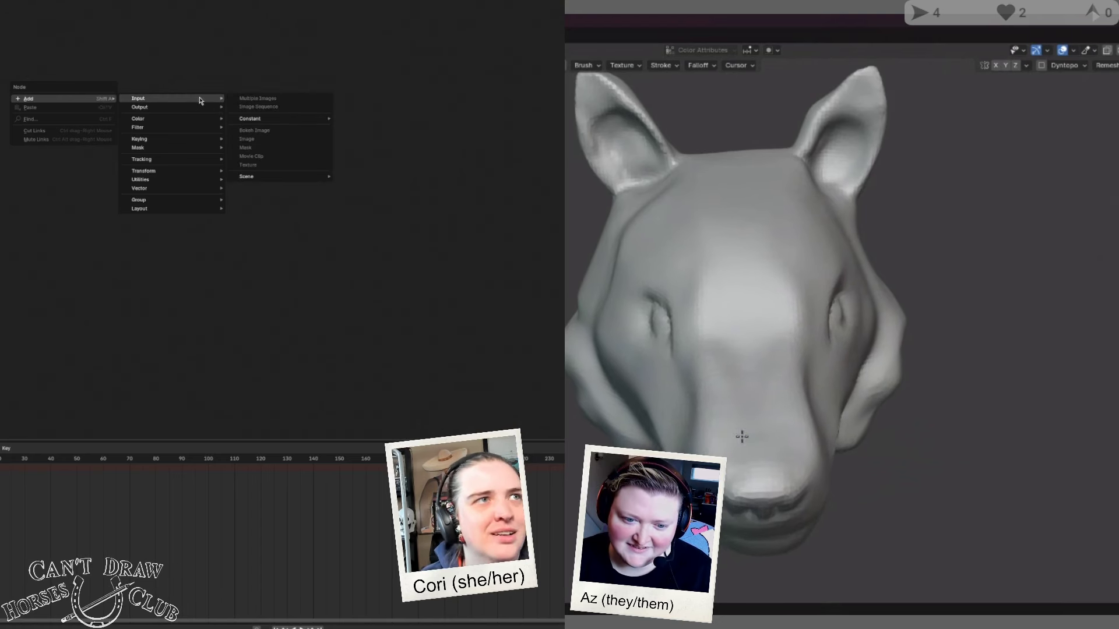
mouse_move(743, 436)
middle_down()
mouse_move(734, 405)
mouse_move(762, 418)
middle_up()
mouse_move(305, 177)
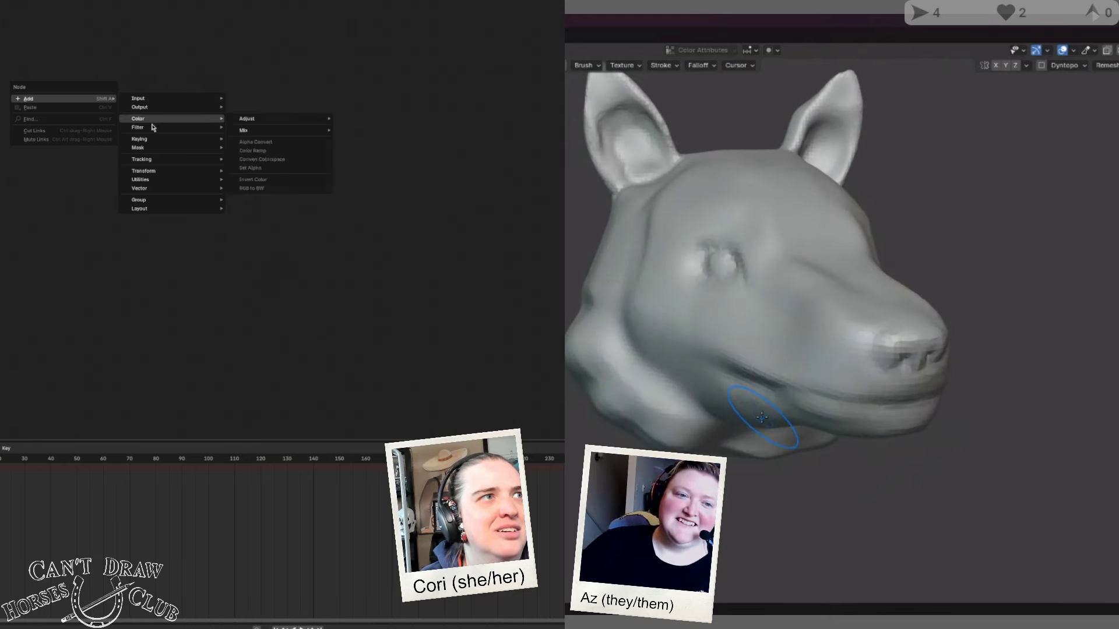
mouse_move(184, 111)
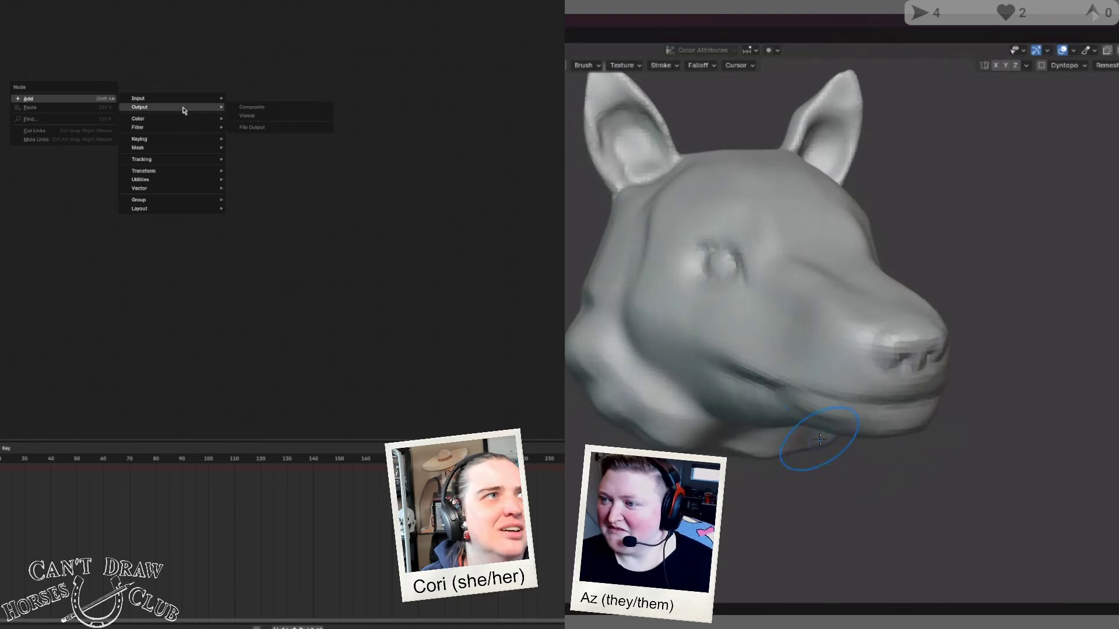
middle_drag(820, 440, 782, 437)
mouse_move(214, 150)
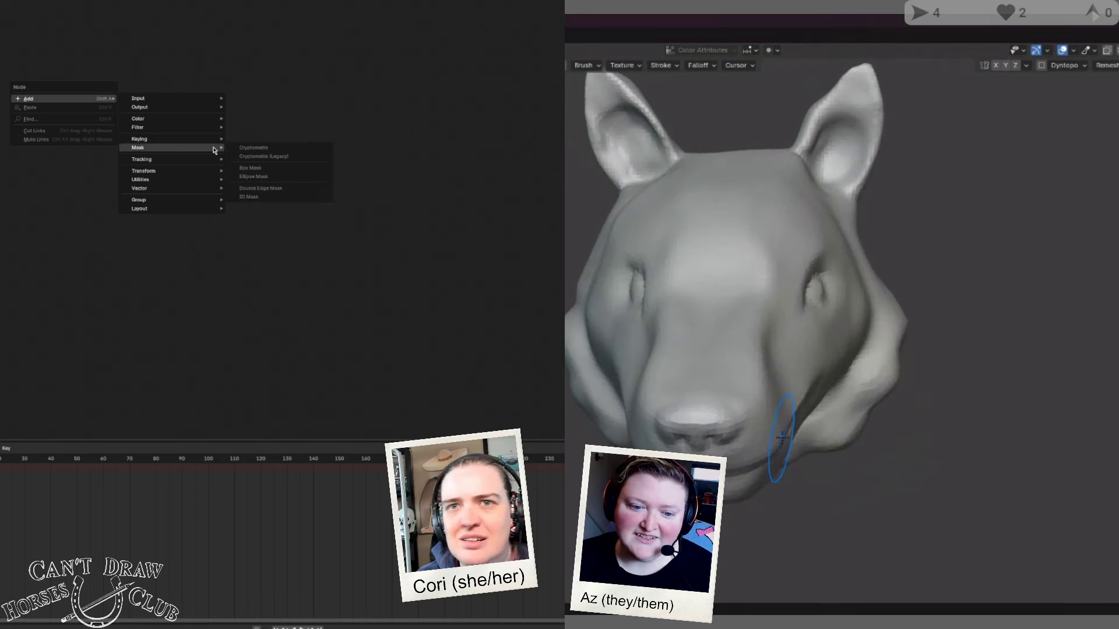
key(Escape)
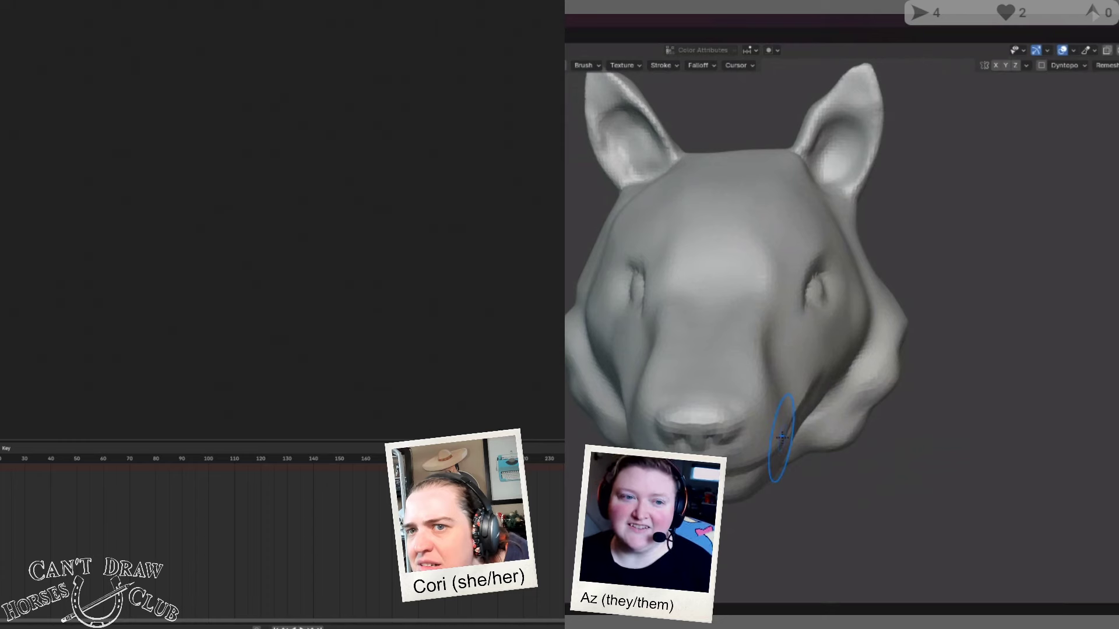
Step: Examine the sculpted head's muzzle, eyes and cheeks from the front, above and both sides
middle_drag(778, 429, 781, 408)
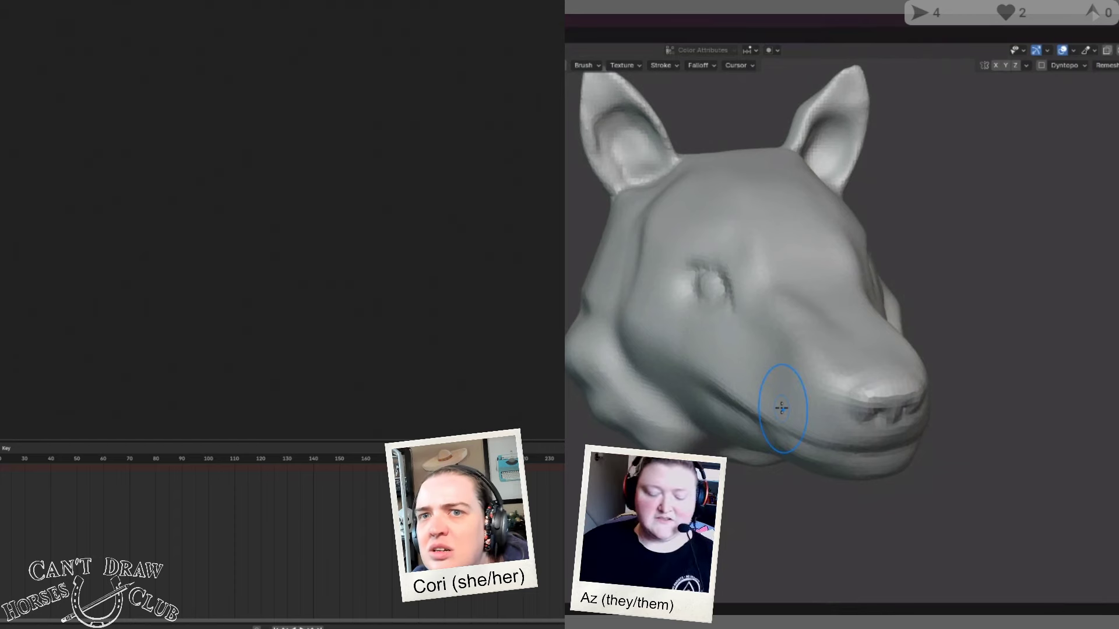
mouse_move(792, 395)
middle_down()
mouse_move(892, 309)
mouse_move(866, 313)
mouse_move(855, 332)
mouse_move(874, 362)
middle_up()
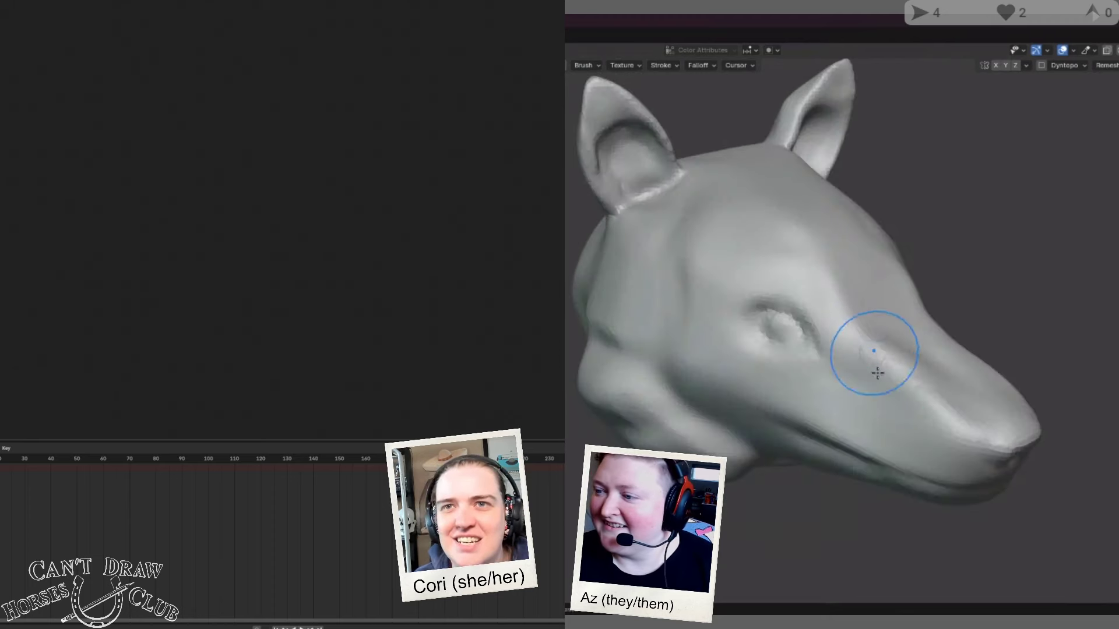
middle_drag(894, 419, 842, 433)
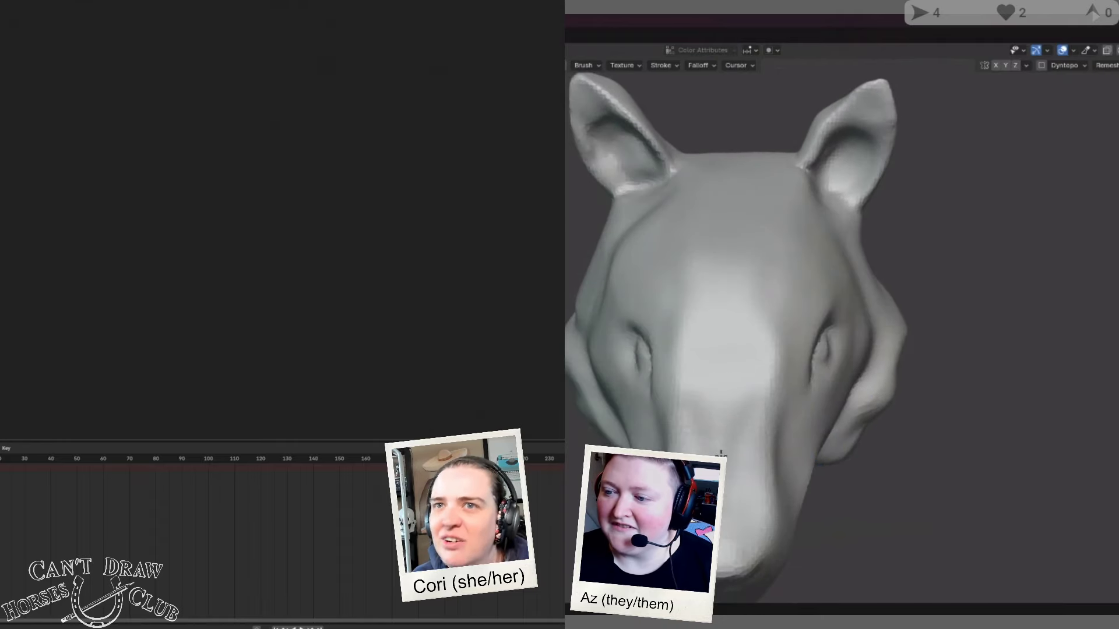
middle_drag(699, 480, 568, 314)
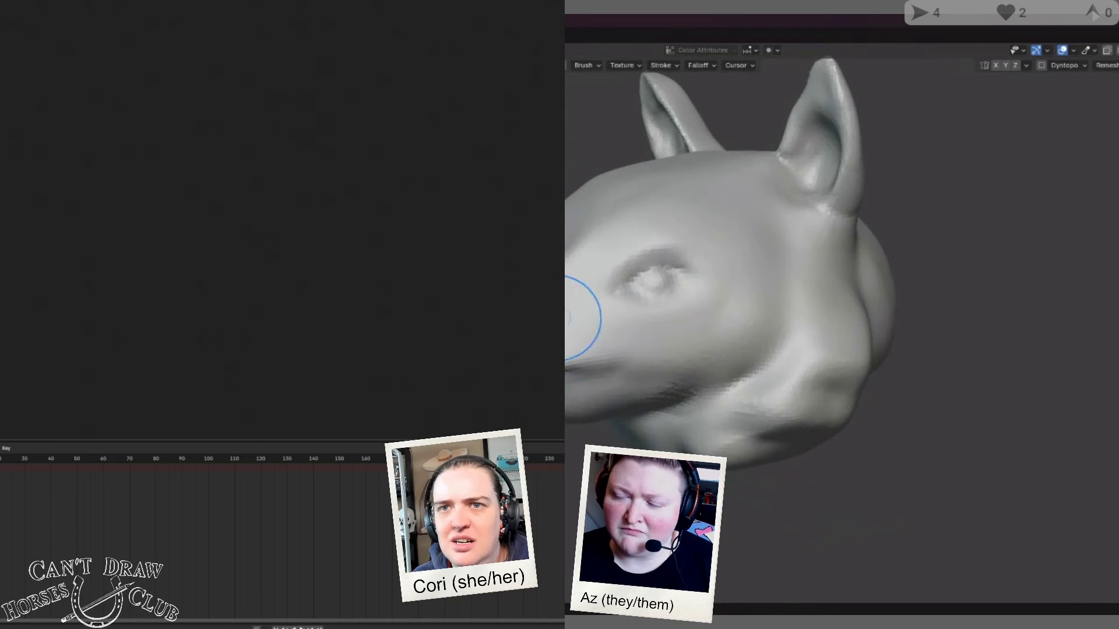
middle_drag(568, 318, 664, 337)
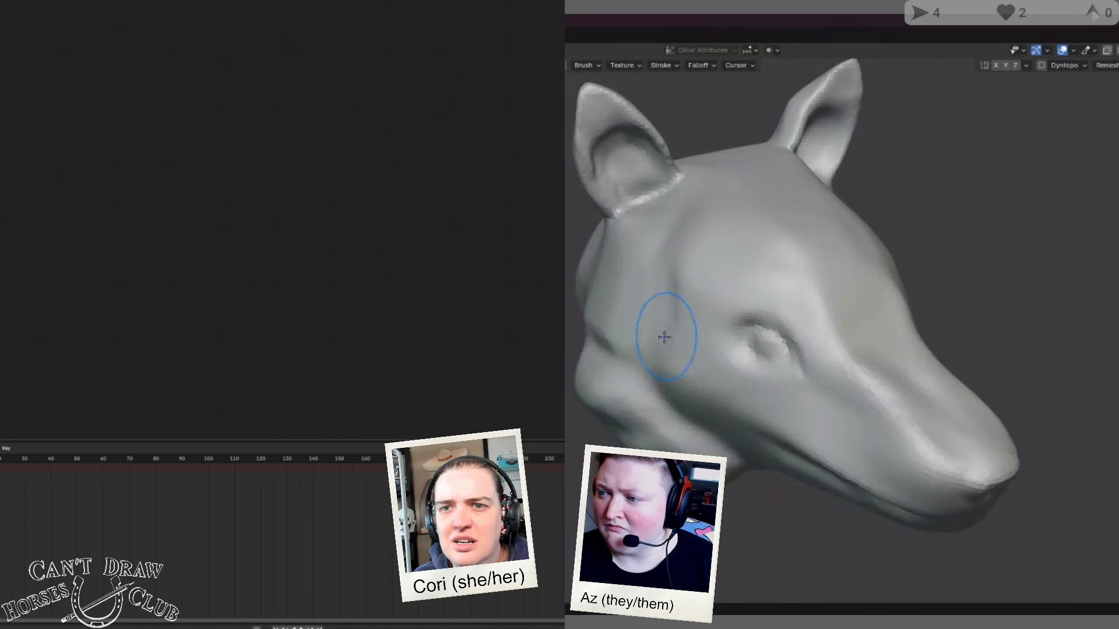
mouse_move(746, 387)
middle_down()
mouse_move(717, 392)
mouse_move(710, 415)
middle_up()
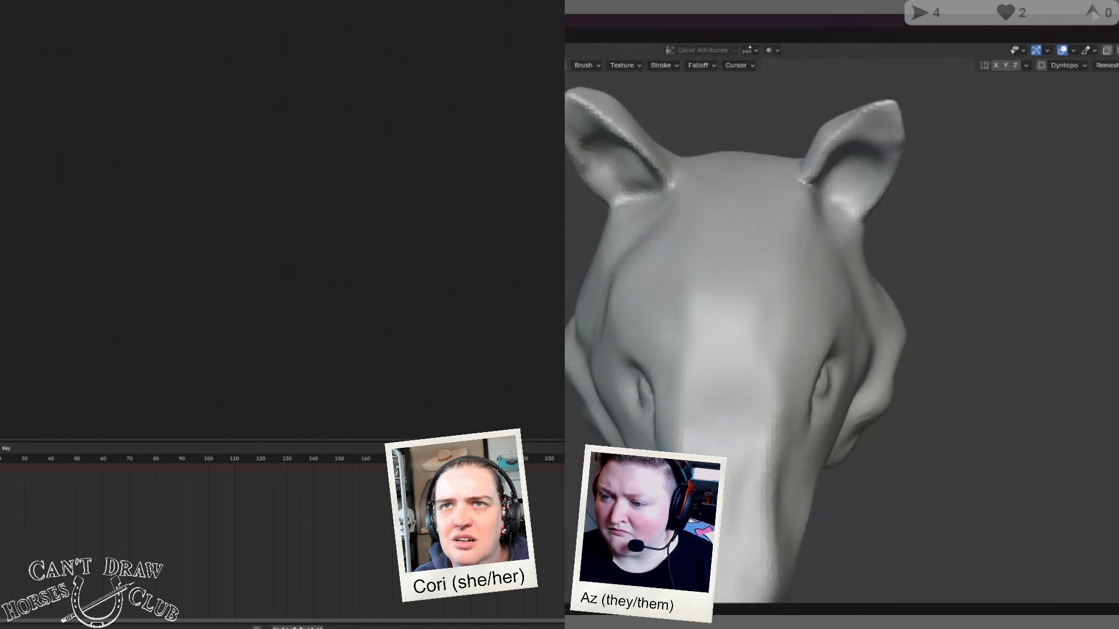
middle_drag(723, 465, 727, 316)
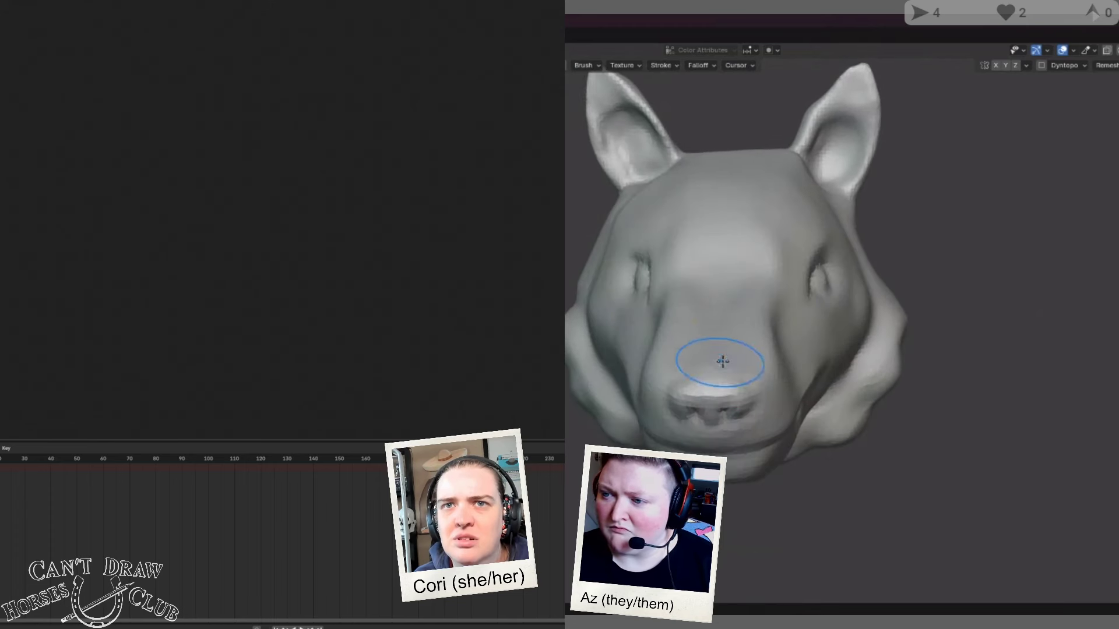
middle_drag(722, 362, 733, 417)
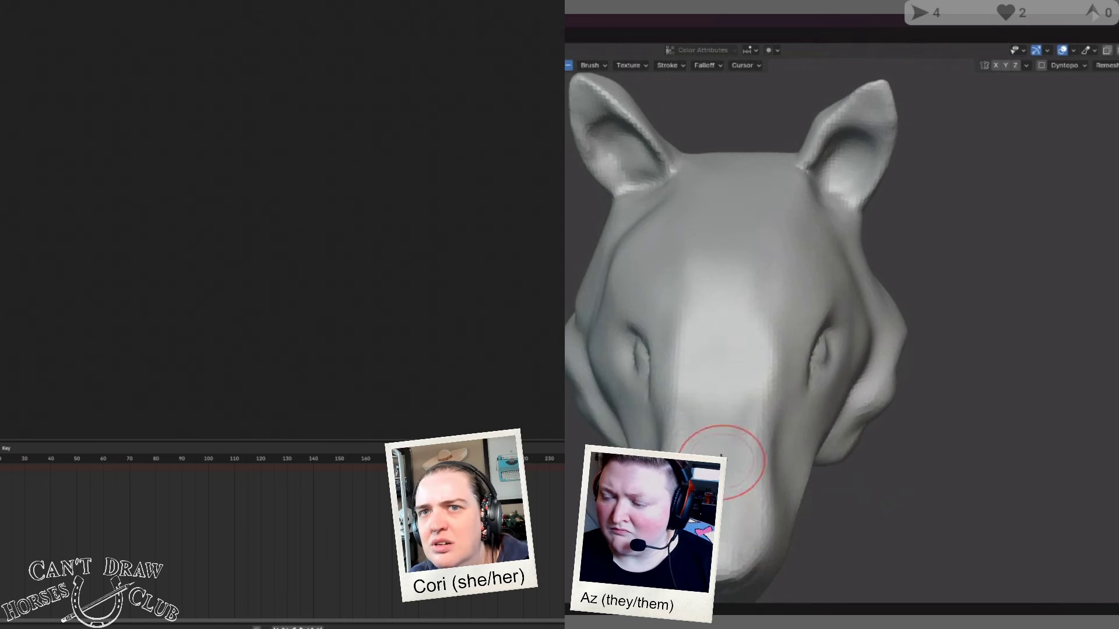
Step: Flatten and define the sides of the muzzle between the eyes and the nose
middle_drag(722, 460, 824, 365)
mouse_move(857, 457)
middle_down()
mouse_move(829, 421)
mouse_move(610, 327)
mouse_move(632, 333)
mouse_move(617, 337)
mouse_move(897, 345)
middle_up()
mouse_move(827, 418)
middle_down()
mouse_move(787, 400)
mouse_move(736, 408)
mouse_move(1020, 326)
mouse_move(1074, 262)
mouse_move(987, 287)
middle_up()
scroll(972, 291, up, 2)
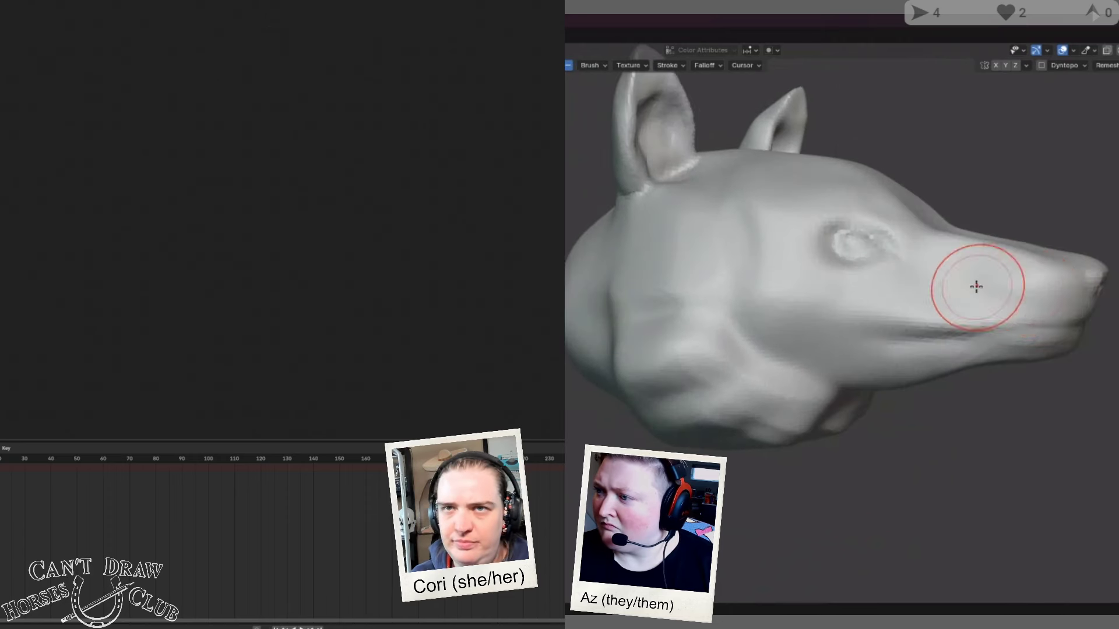
mouse_move(1039, 310)
middle_down()
mouse_move(728, 362)
mouse_move(978, 392)
middle_up()
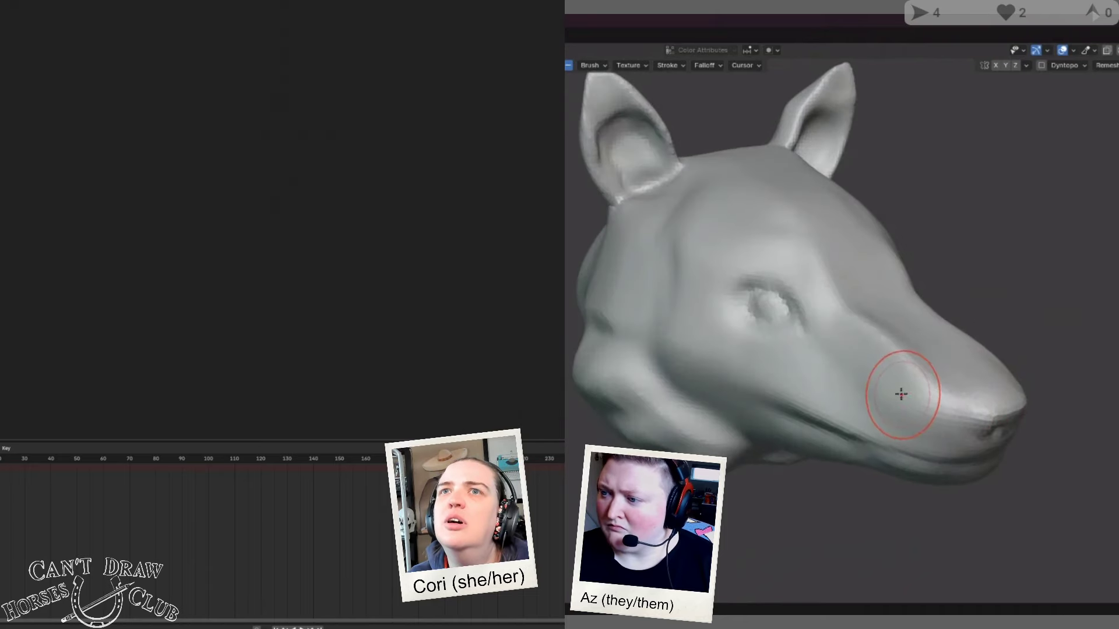
mouse_move(917, 418)
middle_down()
mouse_move(758, 388)
mouse_move(789, 379)
middle_up()
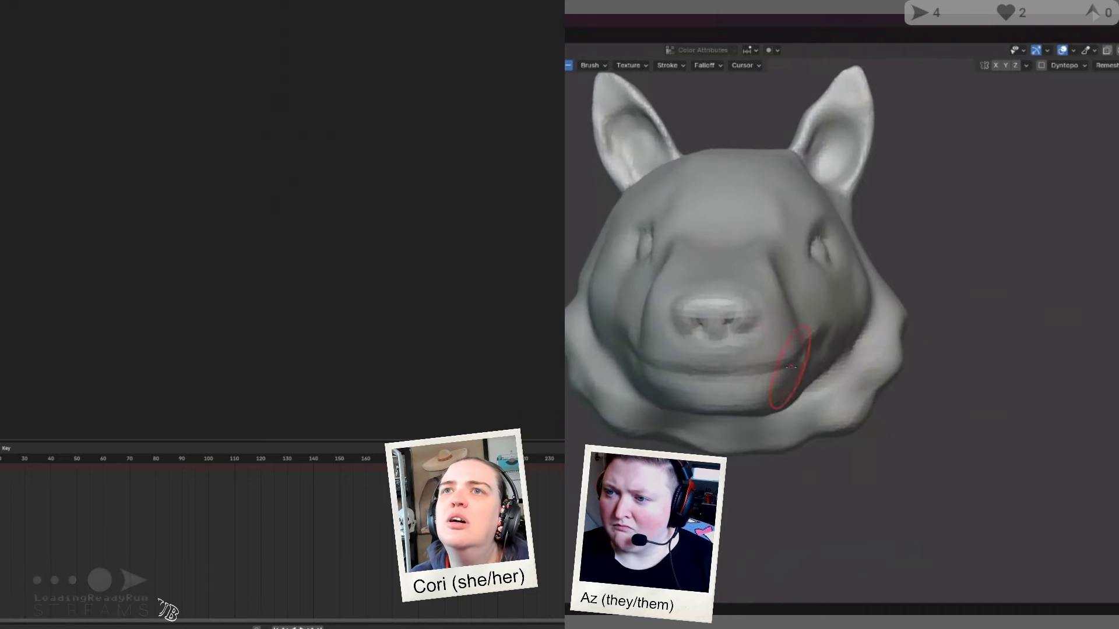
middle_drag(612, 350, 715, 363)
scroll(863, 426, down, 2)
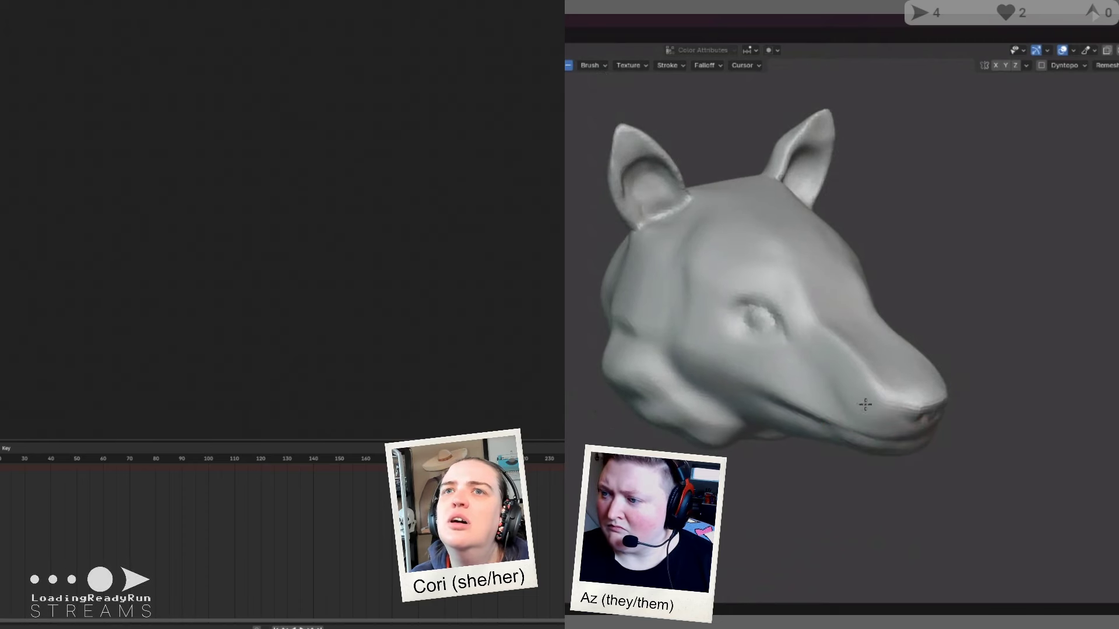
Step: Smooth the muzzle's sides and the crease running from the inner eye corners toward the nose
mouse_move(865, 400)
middle_down()
mouse_move(819, 371)
mouse_move(885, 347)
middle_up()
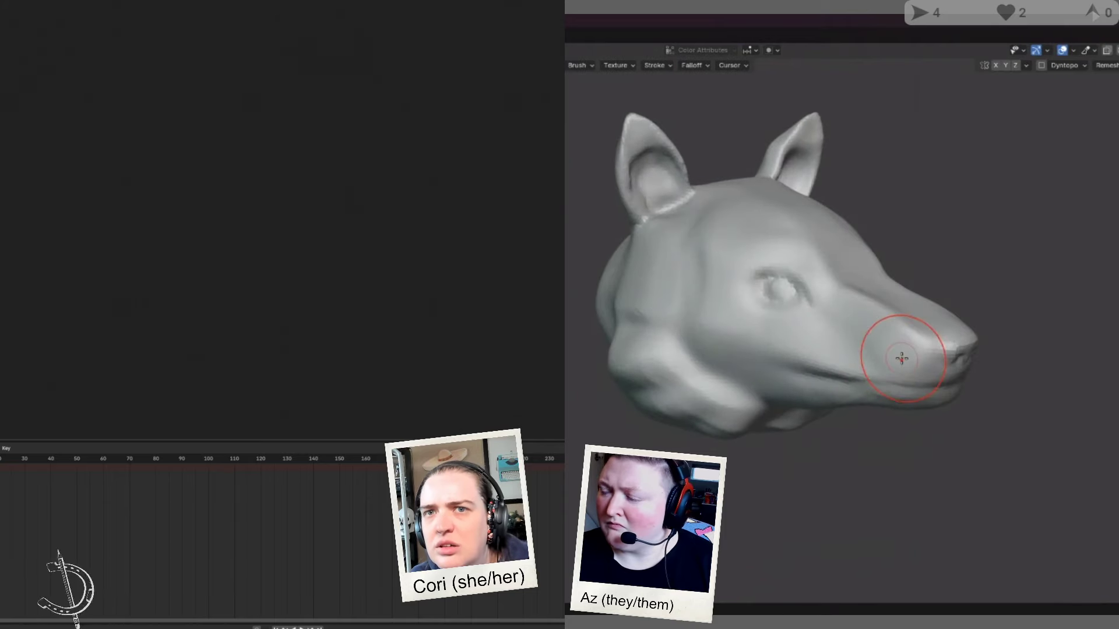
scroll(994, 378, up, 3)
middle_drag(985, 382, 970, 417)
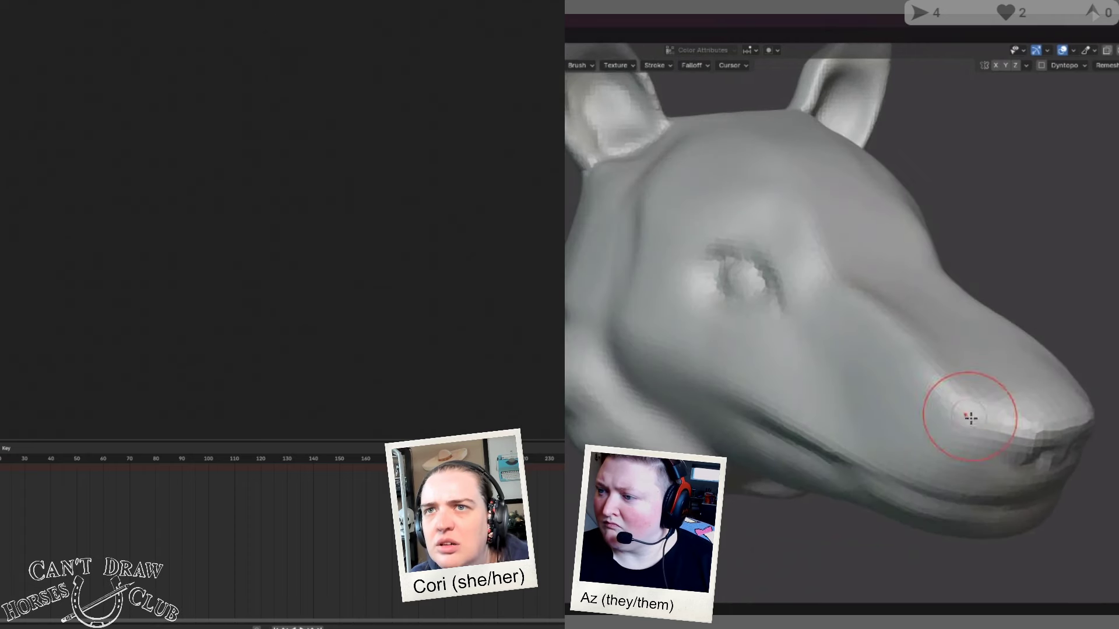
mouse_move(893, 333)
middle_down()
mouse_move(814, 327)
mouse_move(790, 339)
middle_up()
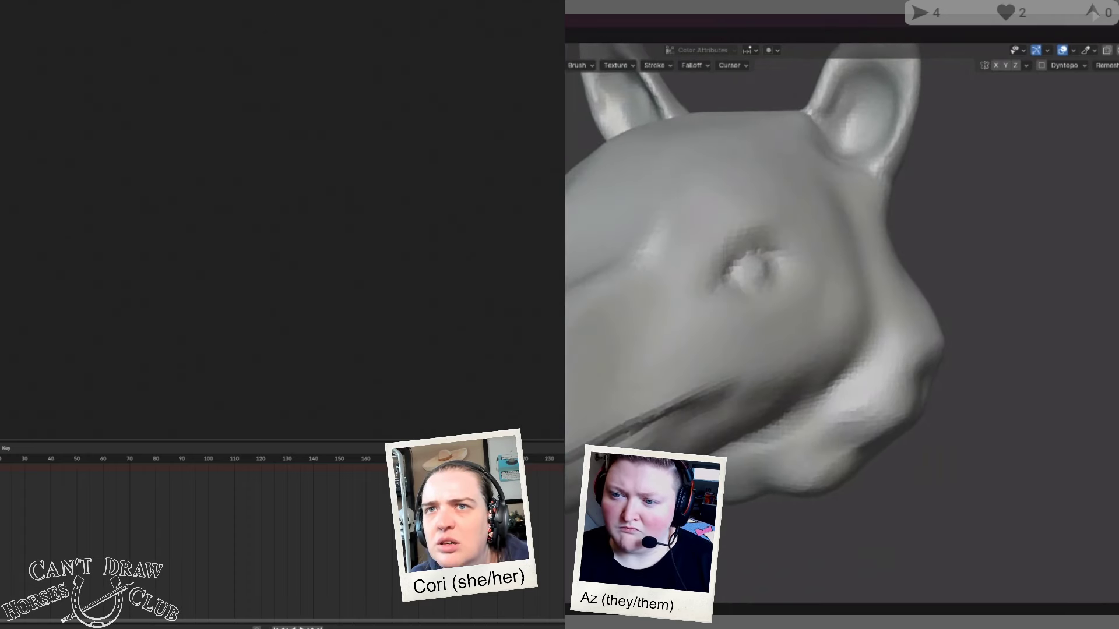
mouse_move(674, 387)
middle_down()
mouse_move(709, 383)
mouse_move(734, 401)
middle_up()
scroll(710, 383, down, 6)
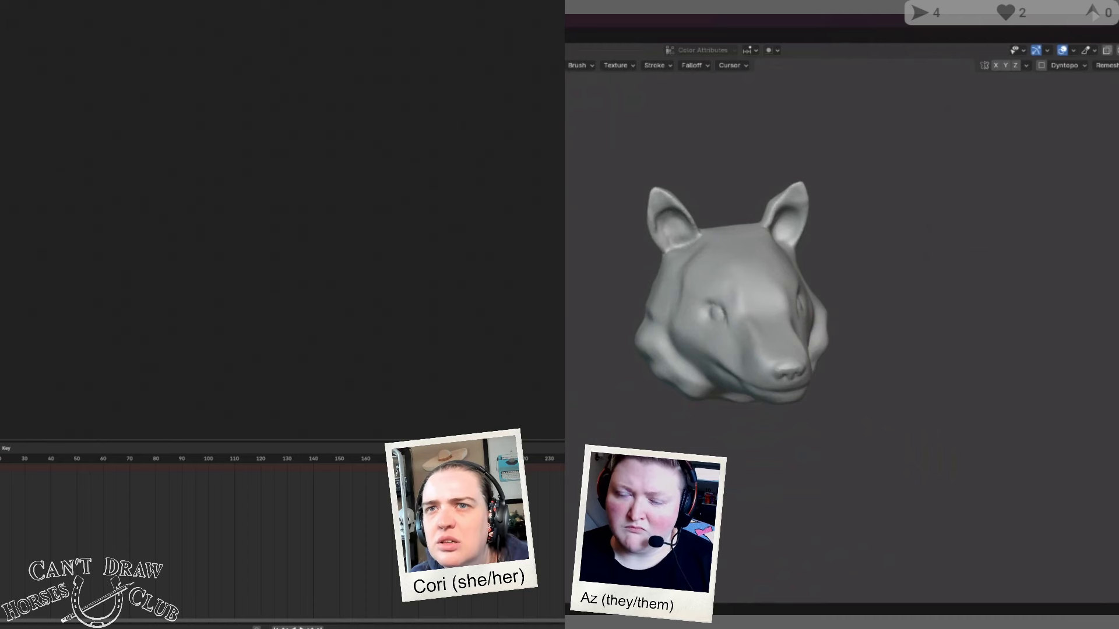
mouse_move(758, 392)
middle_down()
mouse_move(741, 324)
mouse_move(797, 380)
middle_up()
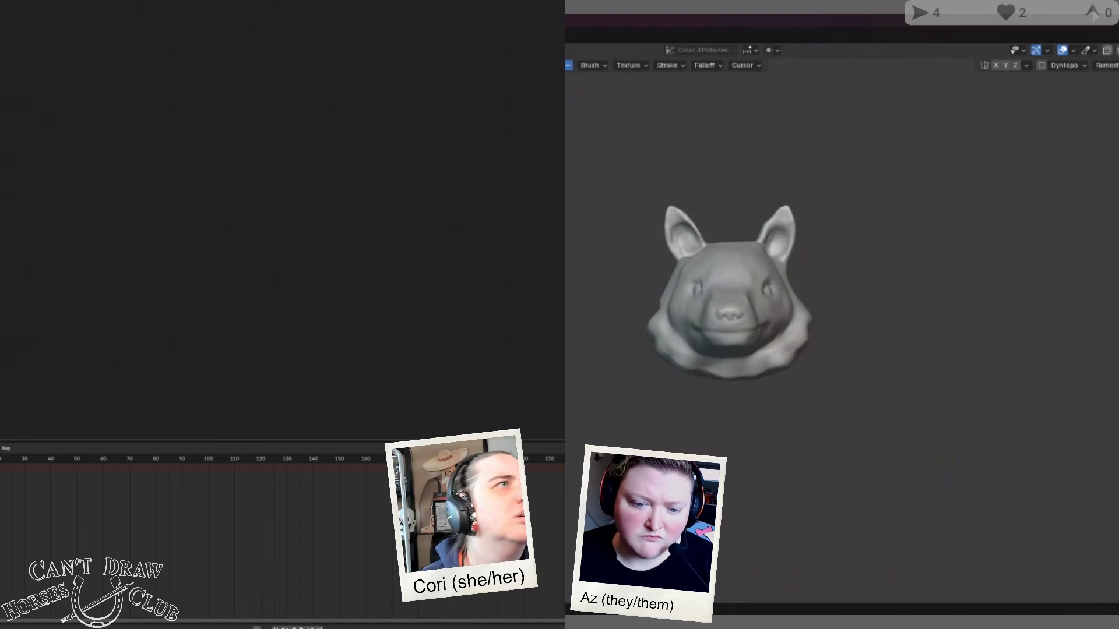
mouse_move(860, 399)
middle_down()
mouse_move(773, 390)
mouse_move(820, 325)
mouse_move(749, 315)
mouse_move(775, 291)
mouse_move(849, 322)
mouse_move(765, 319)
mouse_move(1034, 318)
middle_up()
scroll(772, 390, up, 3)
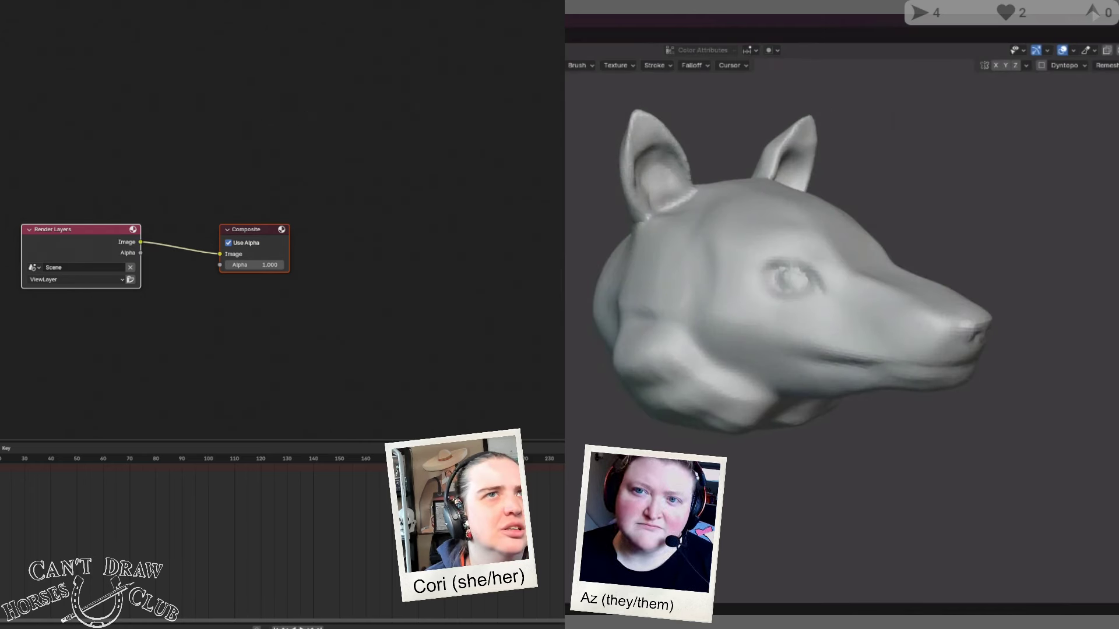
Step: Select the Grab brush and adjust the side of the neck ruff behind the cheek
key(g)
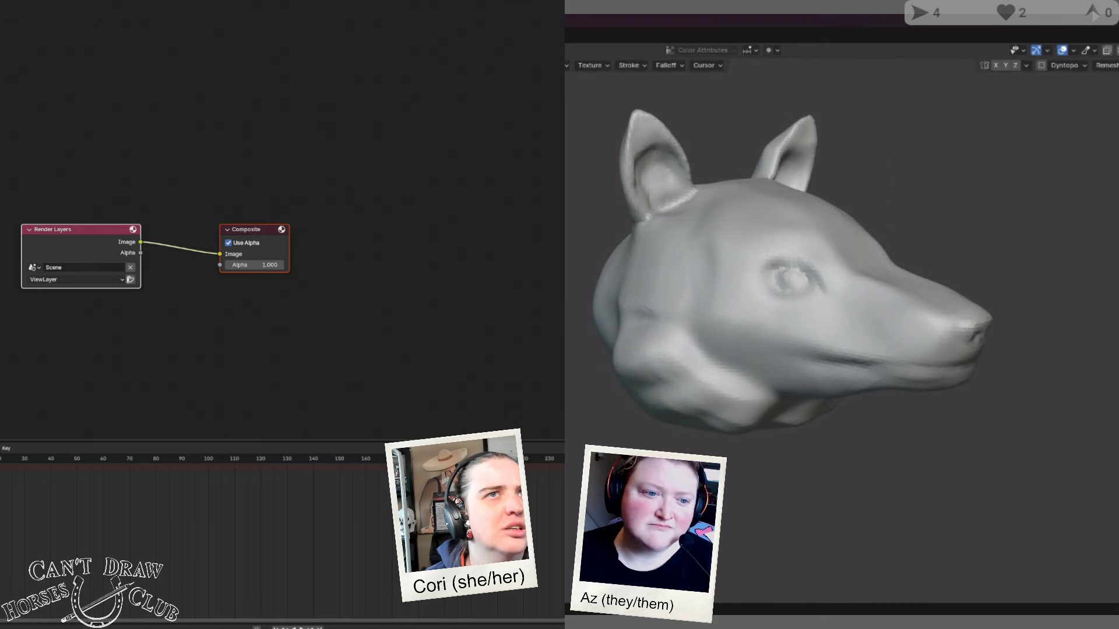
scroll(723, 318, down, 4)
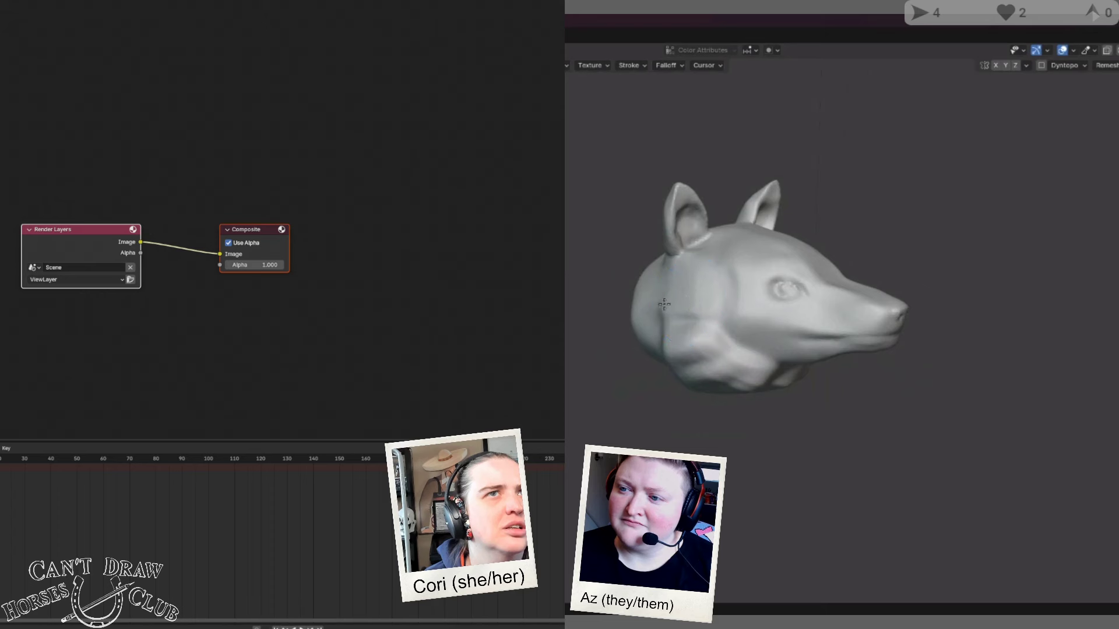
middle_drag(665, 339, 704, 314)
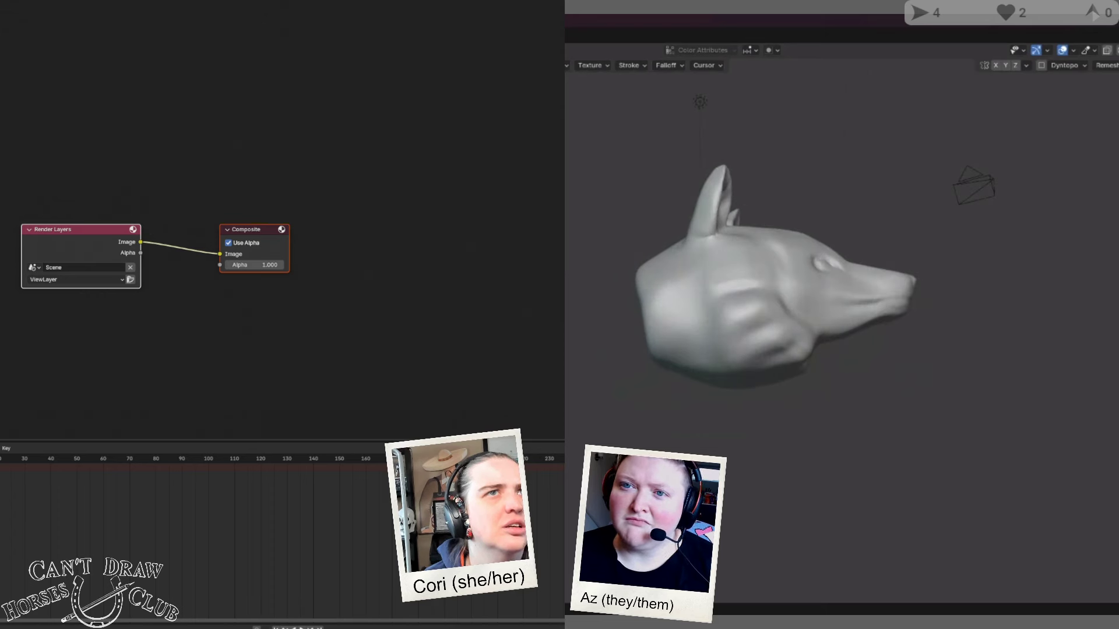
right_click(115, 161)
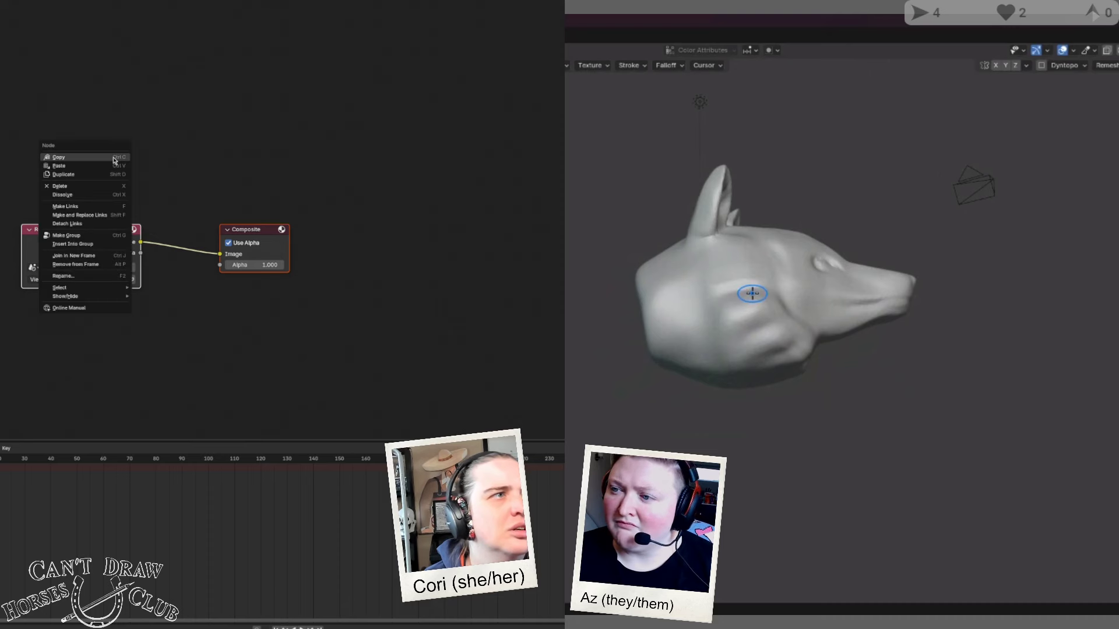
middle_drag(745, 292, 737, 337)
scroll(732, 275, up, 4)
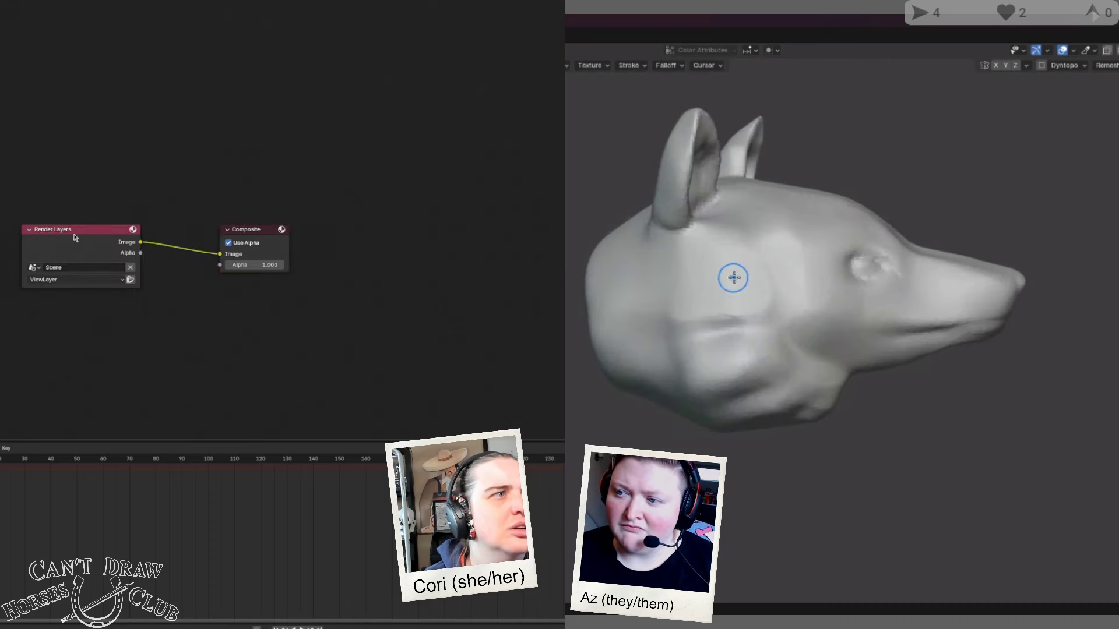
Step: Move the Composite node farther away from the Render Layers node to make room between them
click(120, 280)
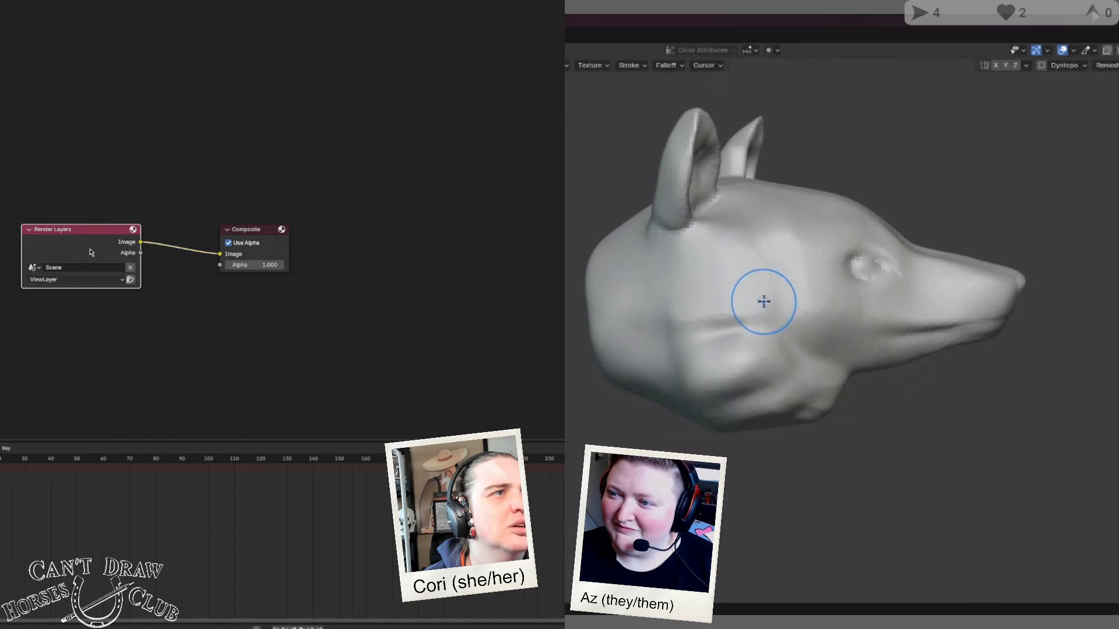
drag(272, 249, 290, 244)
middle_drag(584, 292, 571, 292)
drag(290, 244, 291, 245)
middle_drag(571, 291, 567, 292)
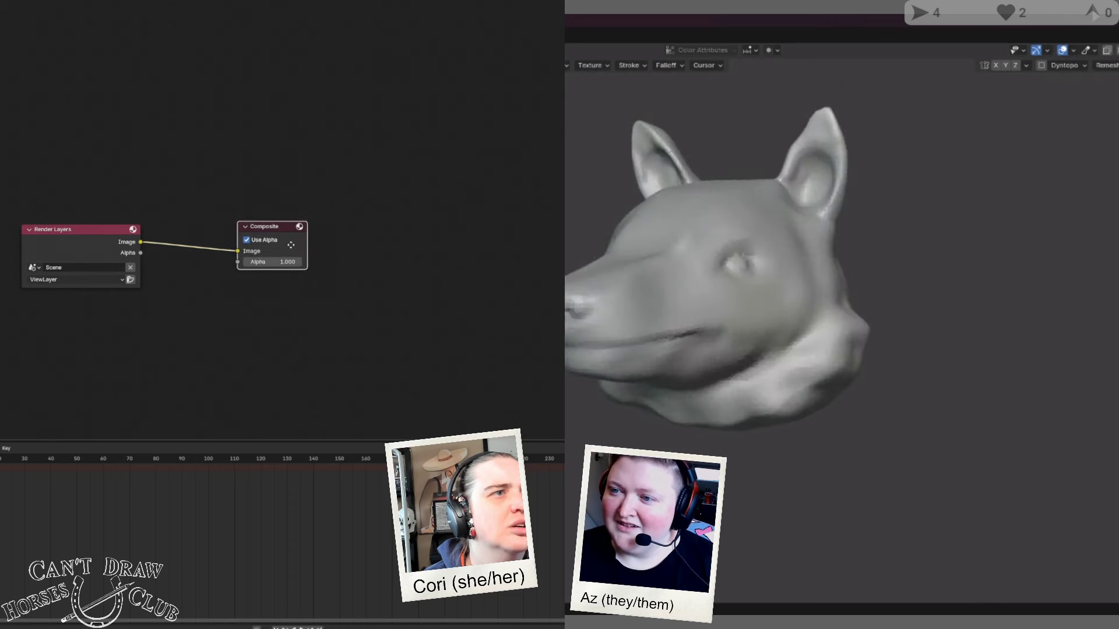
drag(291, 245, 468, 222)
middle_drag(567, 291, 632, 295)
drag(468, 222, 344, 257)
middle_drag(632, 294, 647, 295)
drag(344, 257, 416, 248)
middle_drag(647, 296, 689, 300)
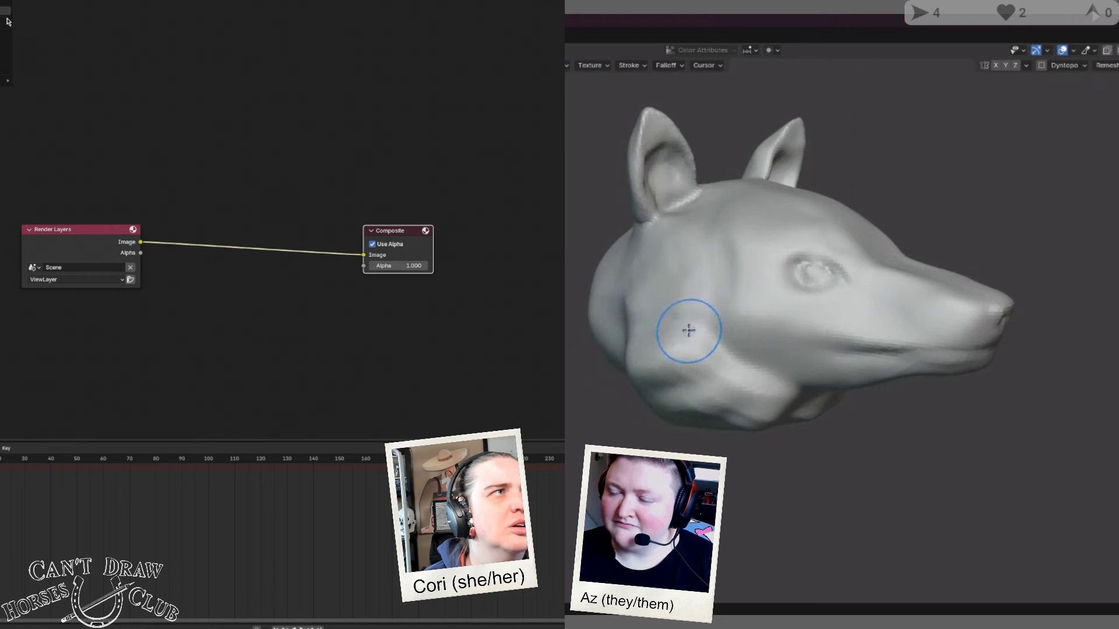
Step: Add an Image node above the Render Layers node in the compositor
mouse_move(692, 327)
middle_down()
mouse_move(586, 324)
mouse_move(640, 288)
mouse_move(746, 302)
middle_up()
click(4, 43)
click(88, 123)
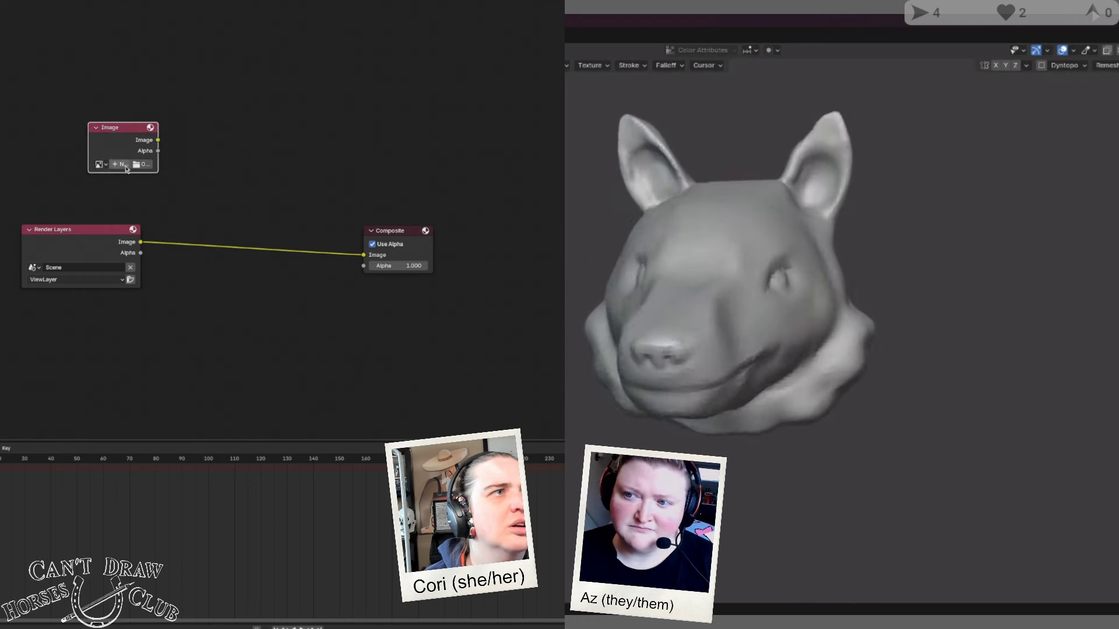
Step: Load chair.png from the LoadingReadyRun folder on the Project (E:) drive into the Image node
click(144, 166)
scroll(729, 274, down, 3)
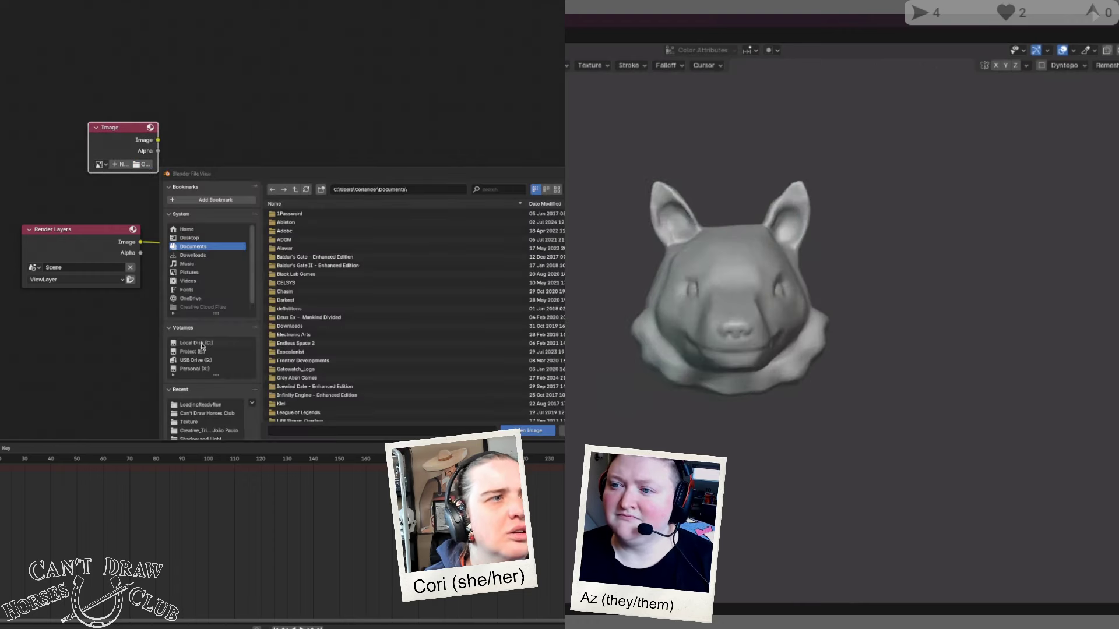
scroll(204, 368, down, 1)
click(210, 338)
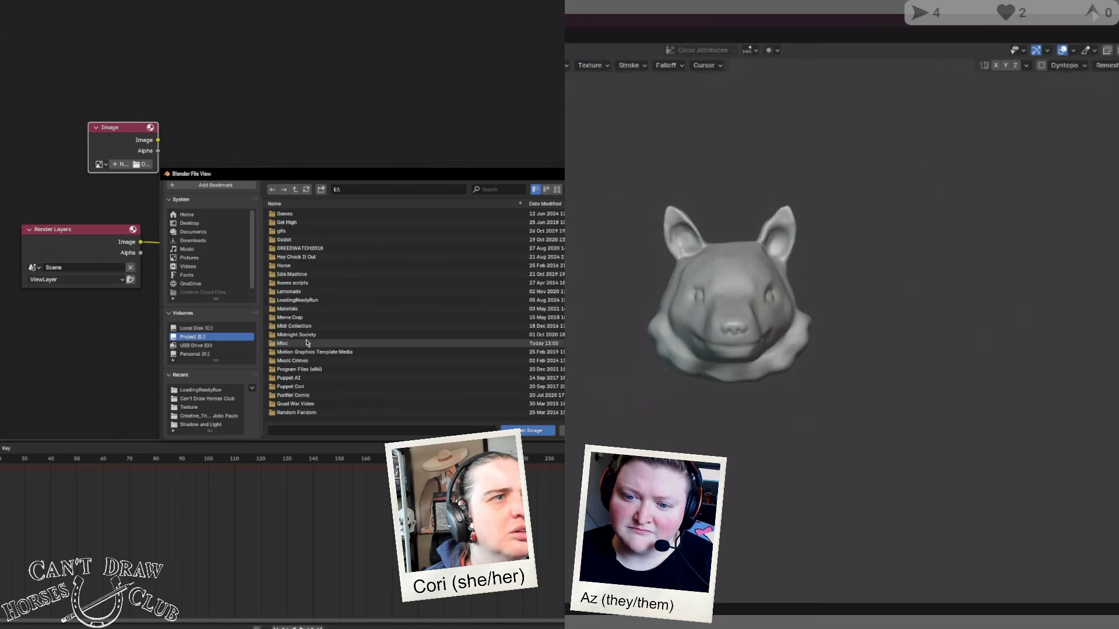
scroll(291, 326, down, 6)
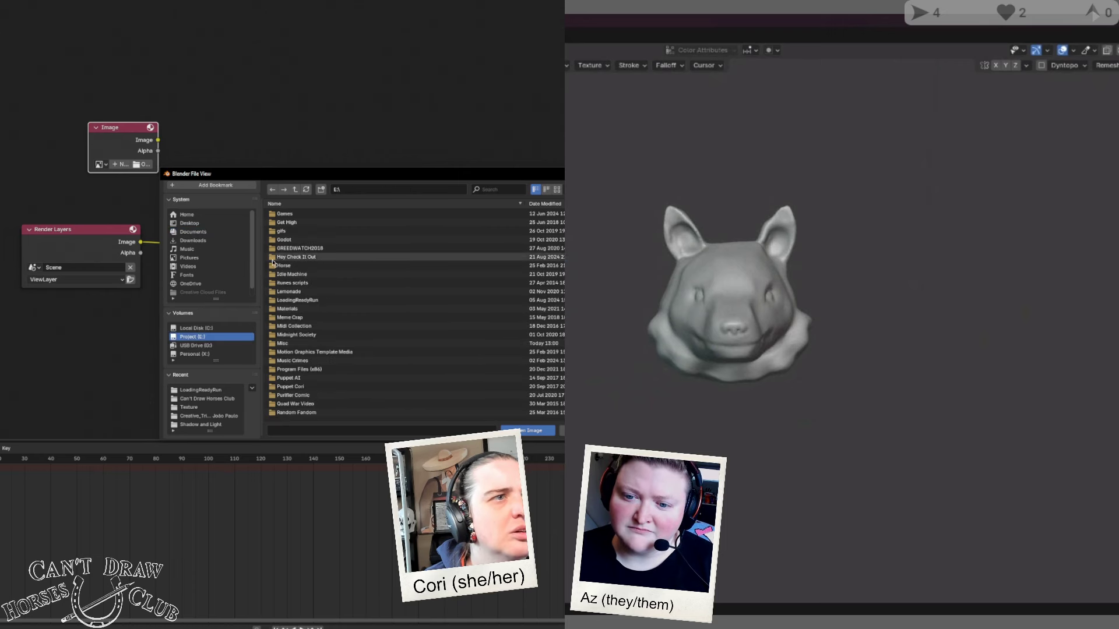
double_click(271, 301)
scroll(278, 299, down, 6)
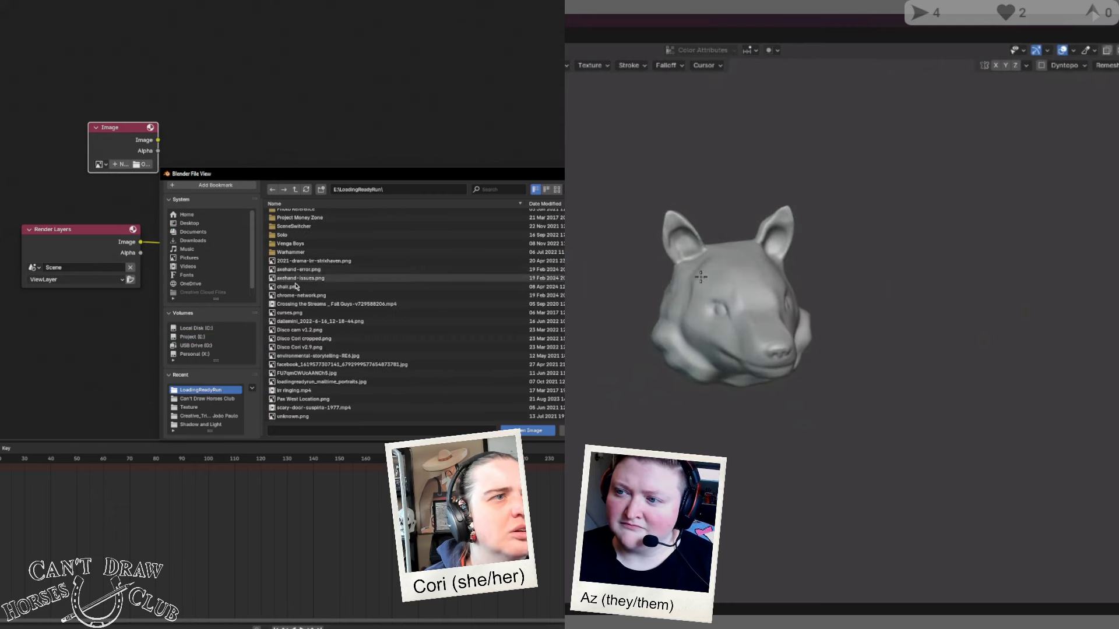
click(286, 286)
click(529, 430)
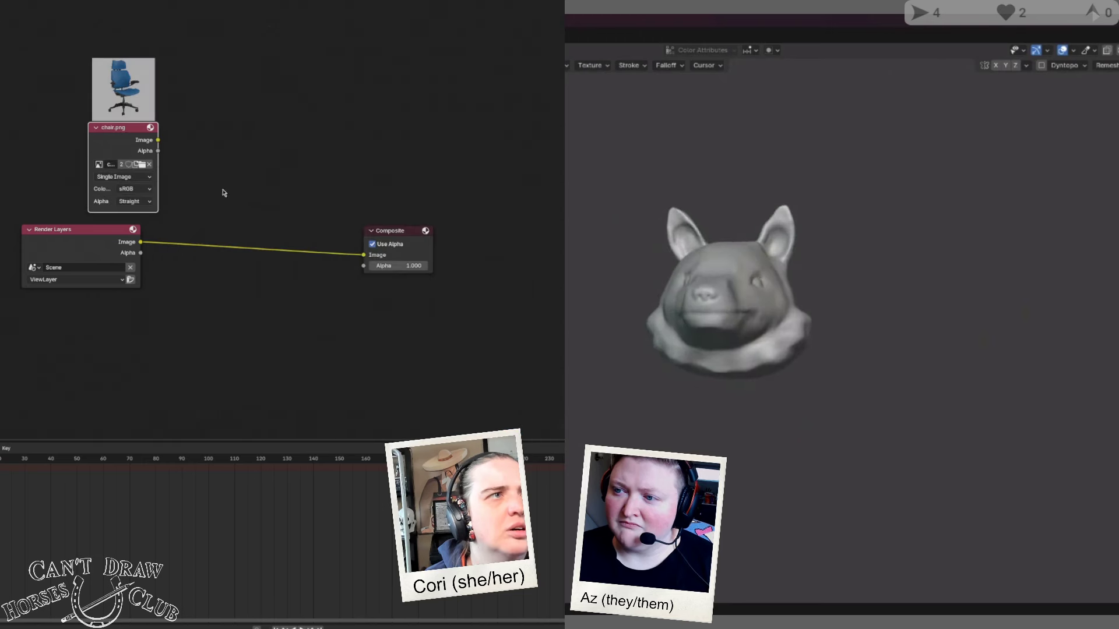
Step: Connect the chair image's output to the Composite node and place the image node between Render Layers and Composite
drag(158, 141, 364, 254)
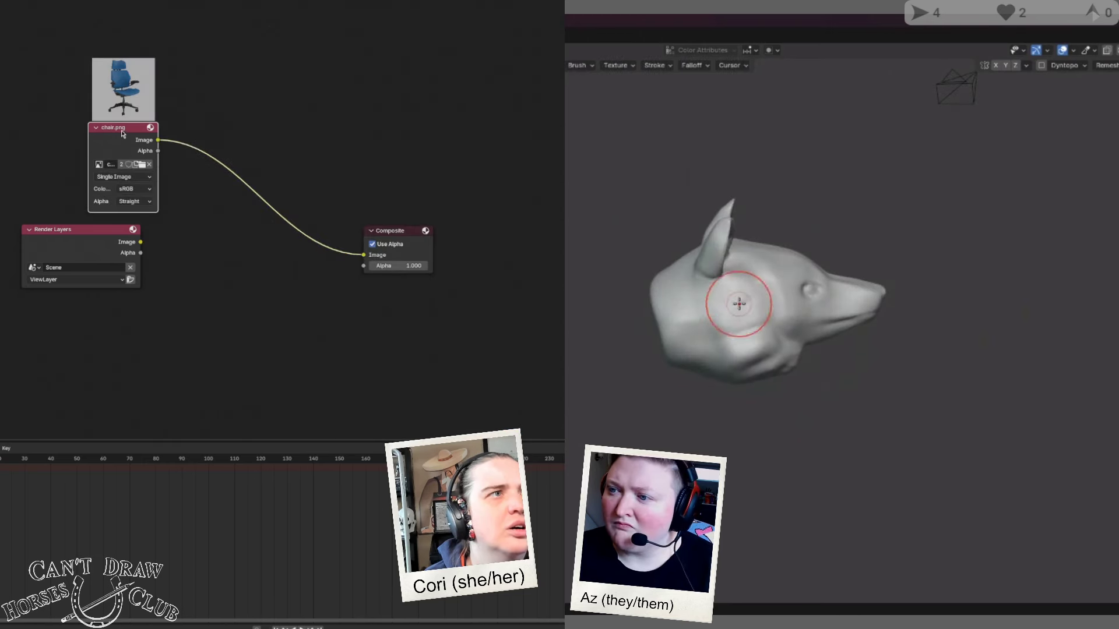
mouse_move(124, 135)
mouse_down()
mouse_move(186, 138)
mouse_move(221, 210)
mouse_up()
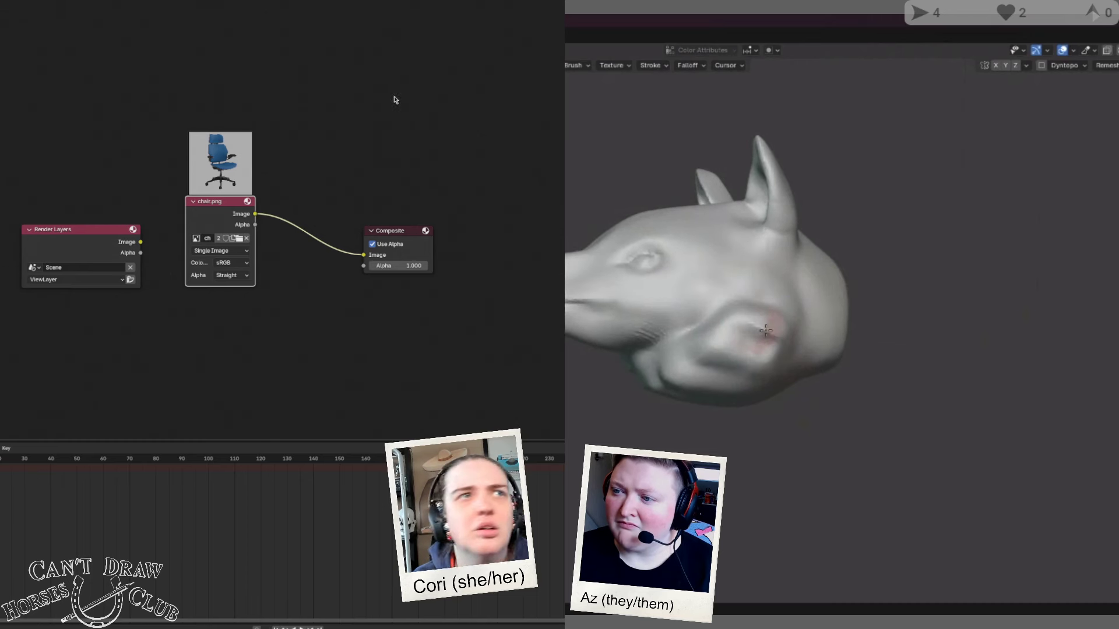
right_click(385, 101)
click(489, 66)
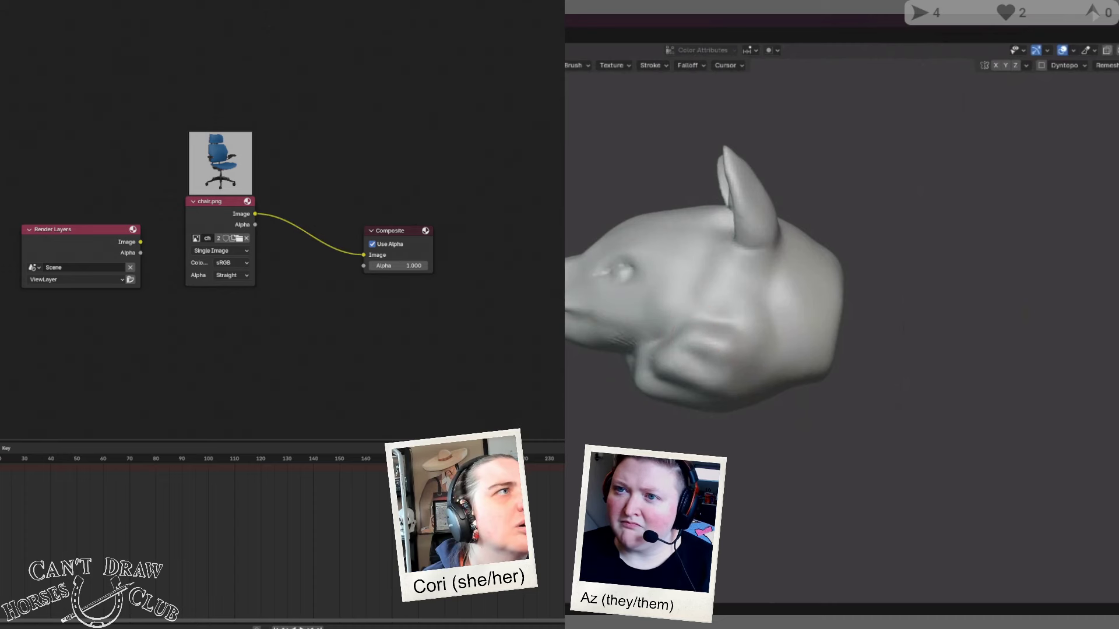
Step: Add a Color Balance node and link it between the chair image's output and the Composite node
key(shift+a)
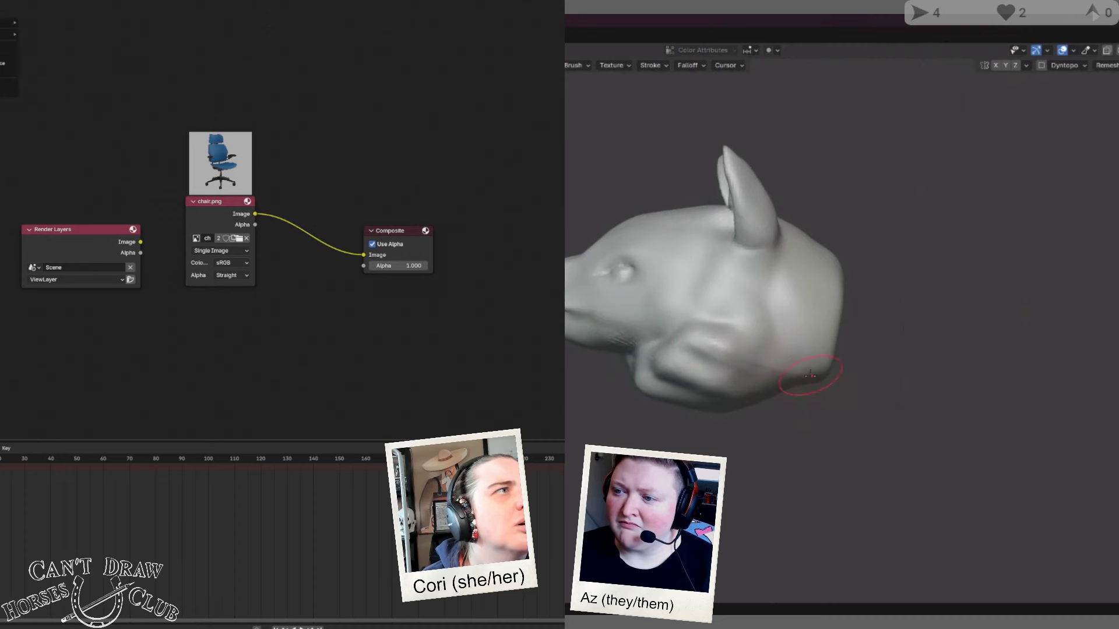
mouse_move(9, 22)
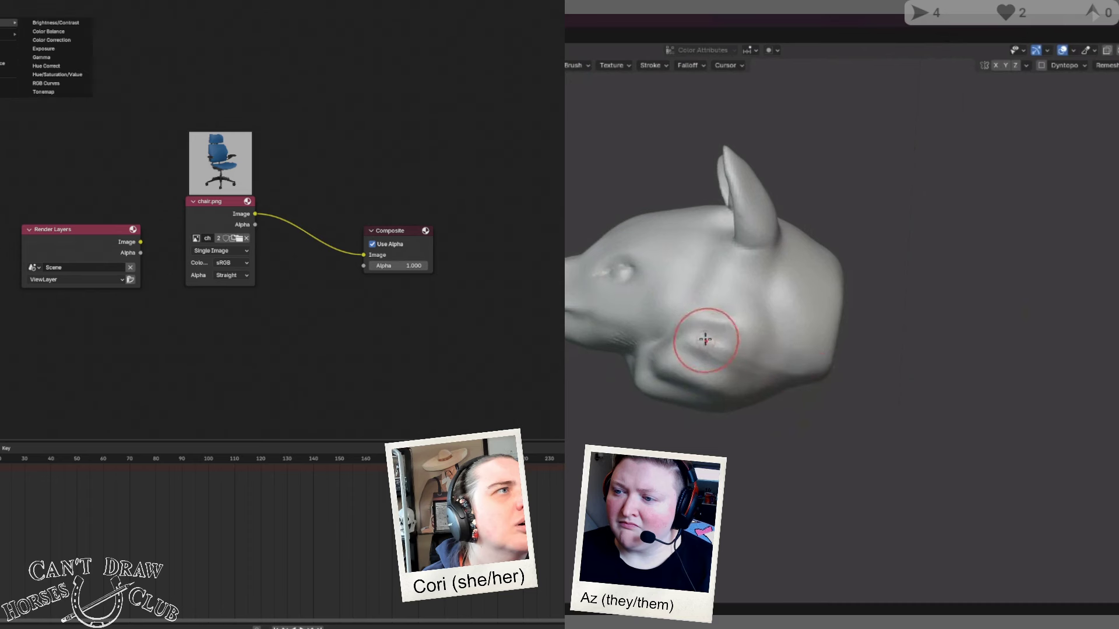
click(58, 35)
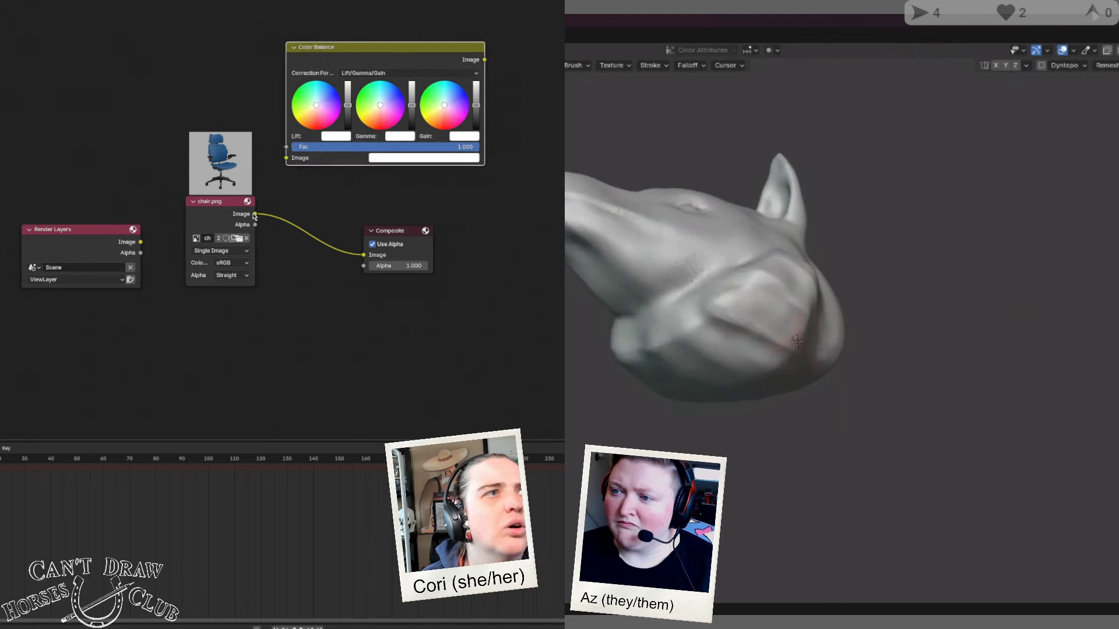
drag(255, 215, 286, 160)
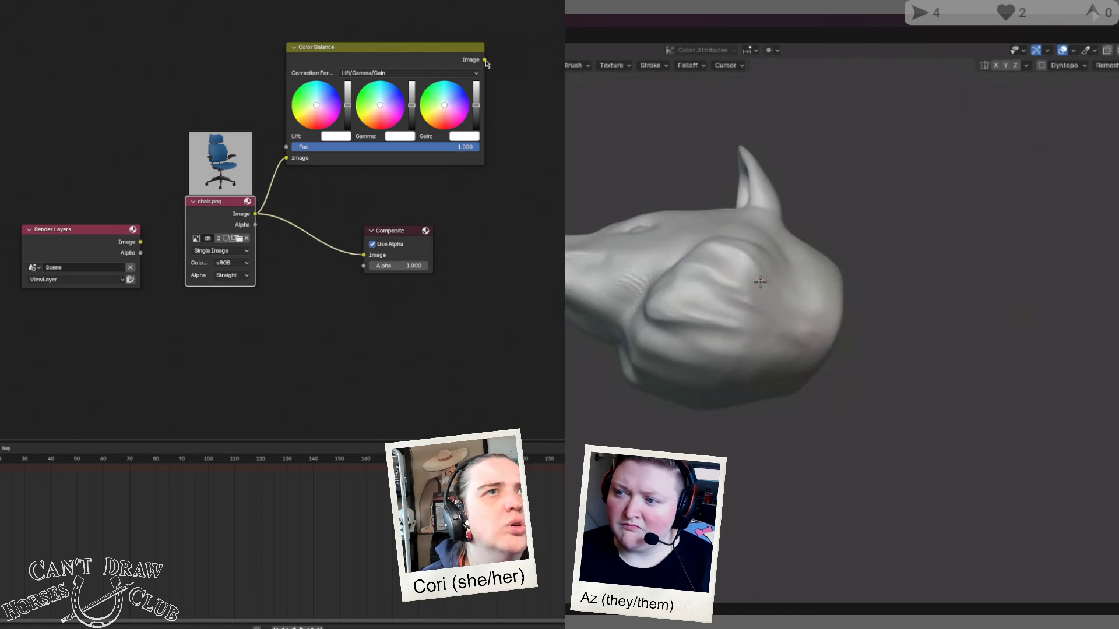
drag(485, 60, 425, 246)
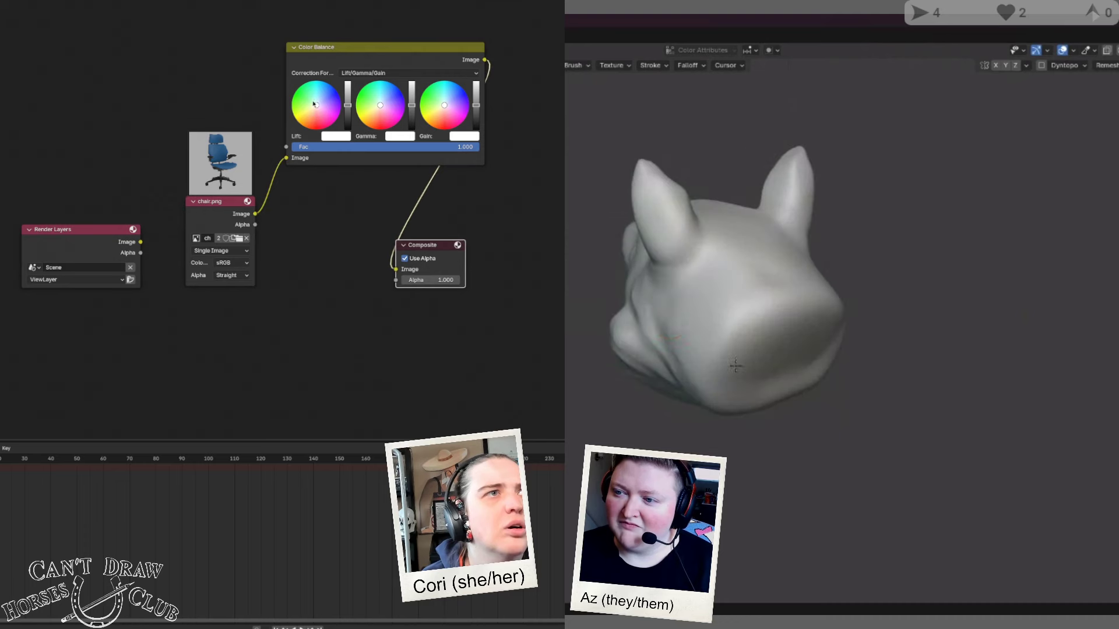
Step: Tint the Color Balance lift light green, the gamma orange and the gain pink, and shift the Composite node slightly aside
drag(298, 126, 298, 96)
click(369, 127)
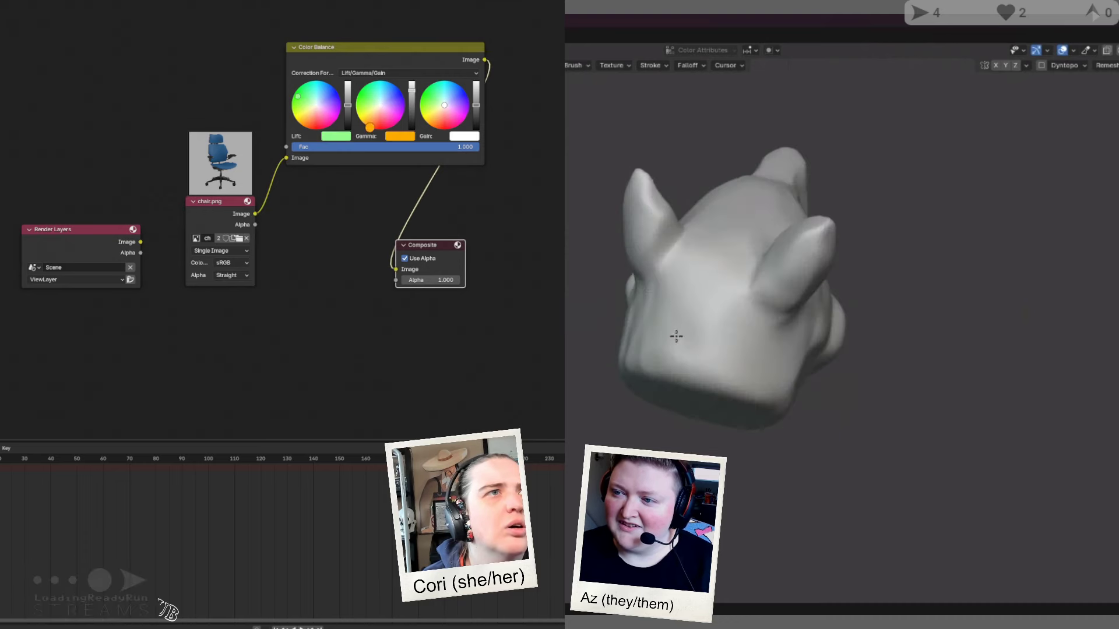
click(458, 117)
drag(458, 117, 461, 111)
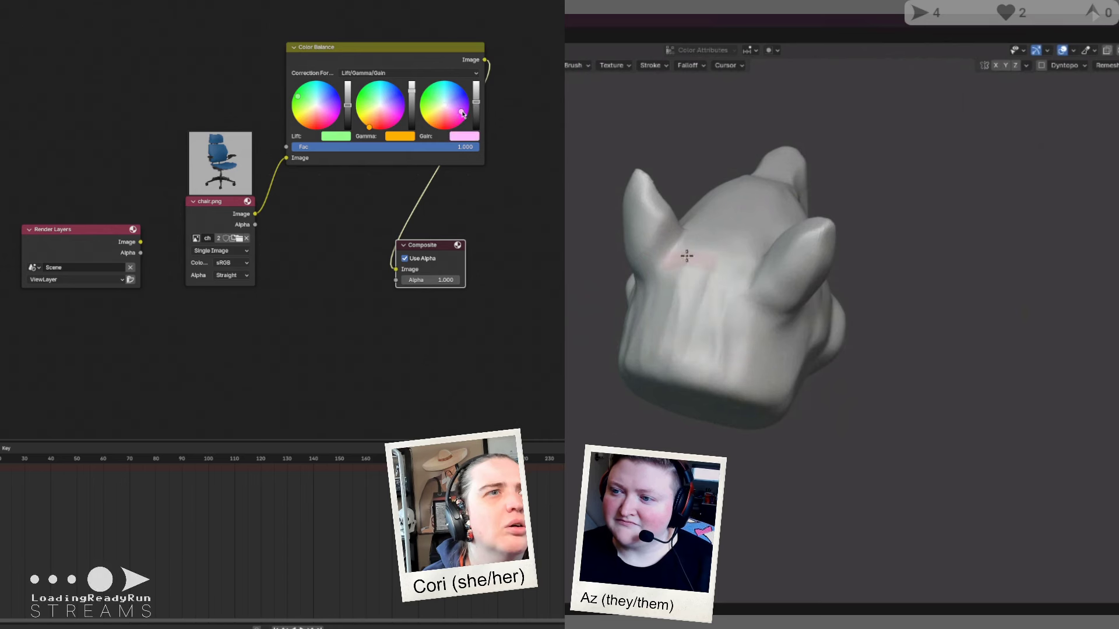
drag(435, 242, 450, 241)
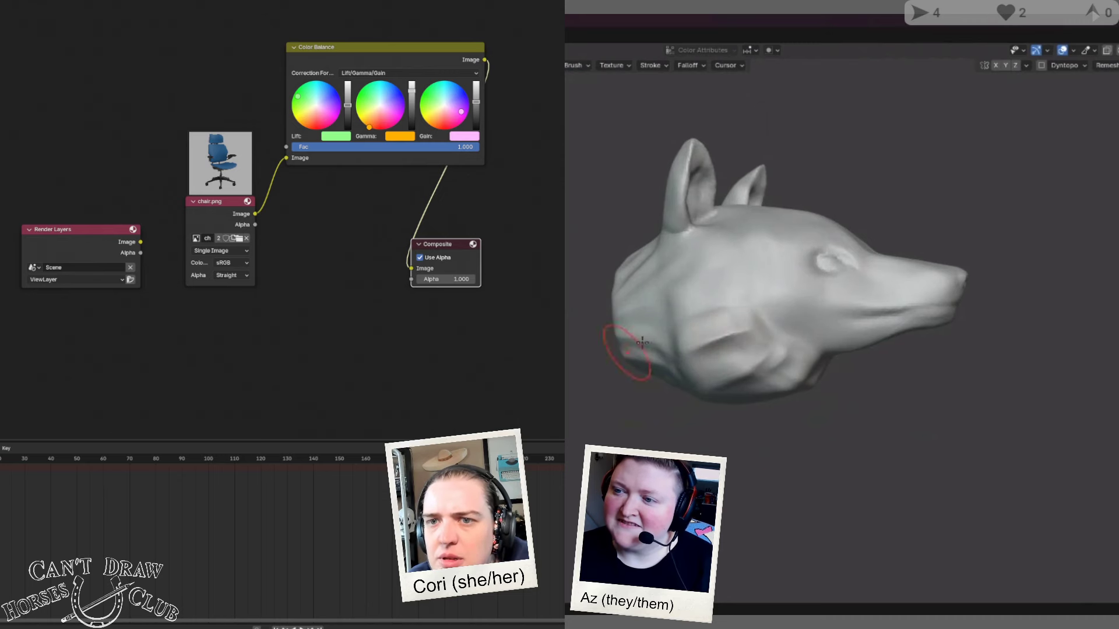
Step: Sculpt fur-like folds into the sides of the neck ruff below the ears and behind the cheeks
mouse_move(651, 309)
middle_down()
mouse_move(702, 341)
mouse_move(682, 323)
mouse_move(726, 312)
middle_up()
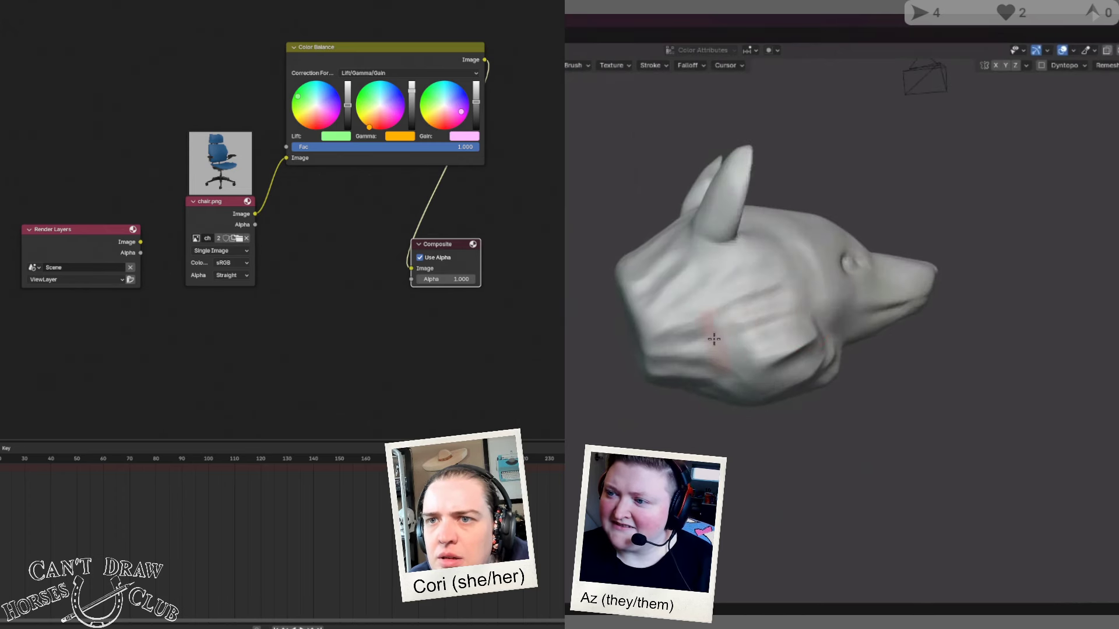
middle_drag(756, 386, 721, 320)
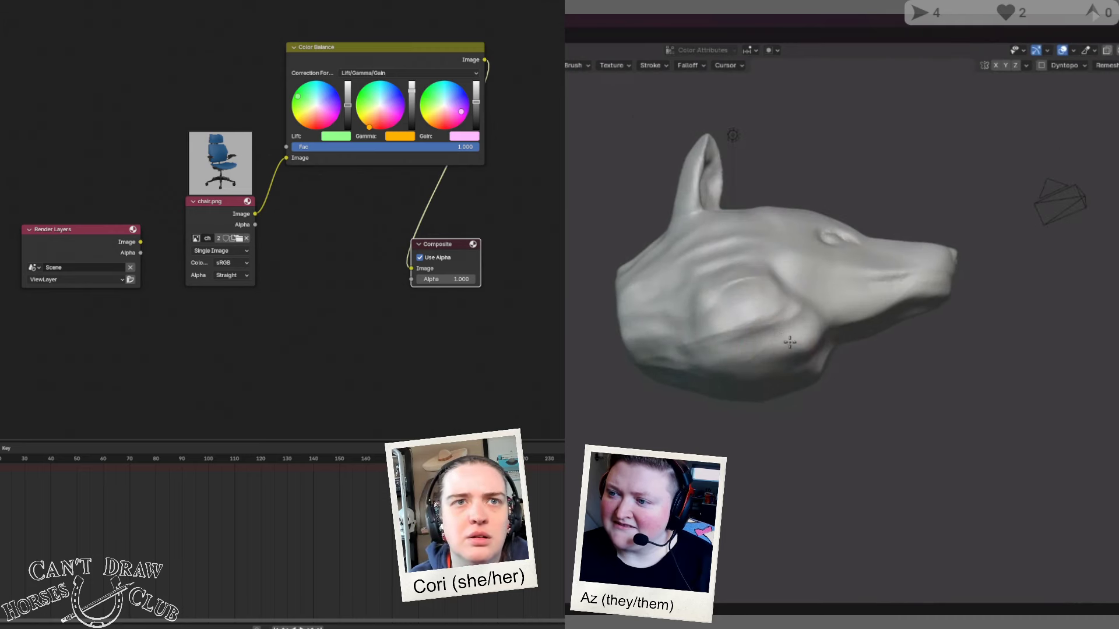
middle_drag(704, 378, 623, 378)
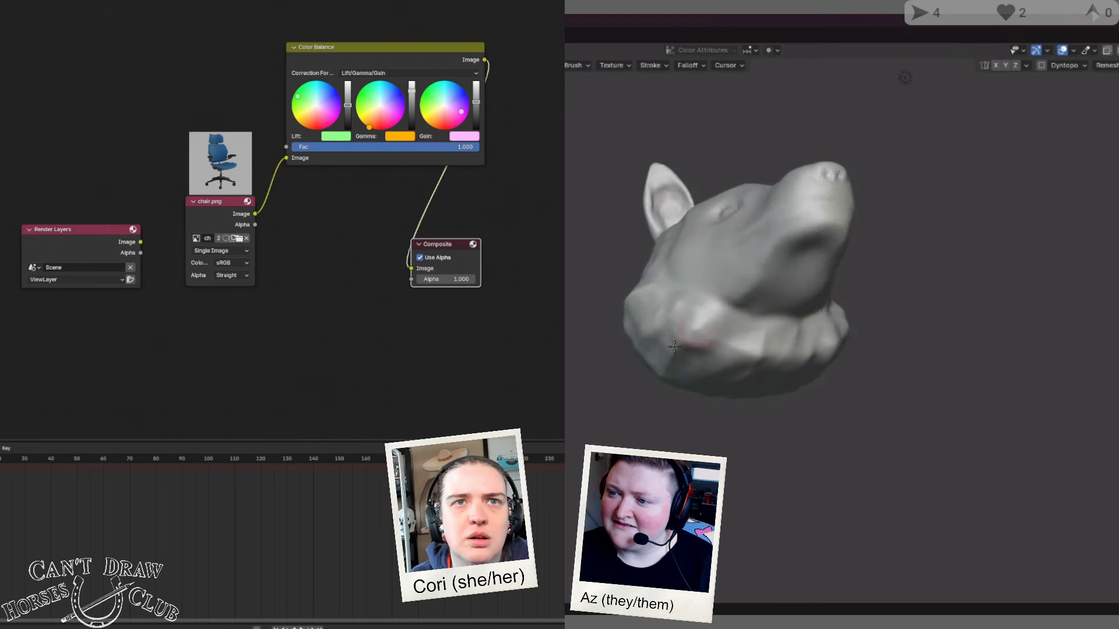
middle_drag(713, 395, 672, 305)
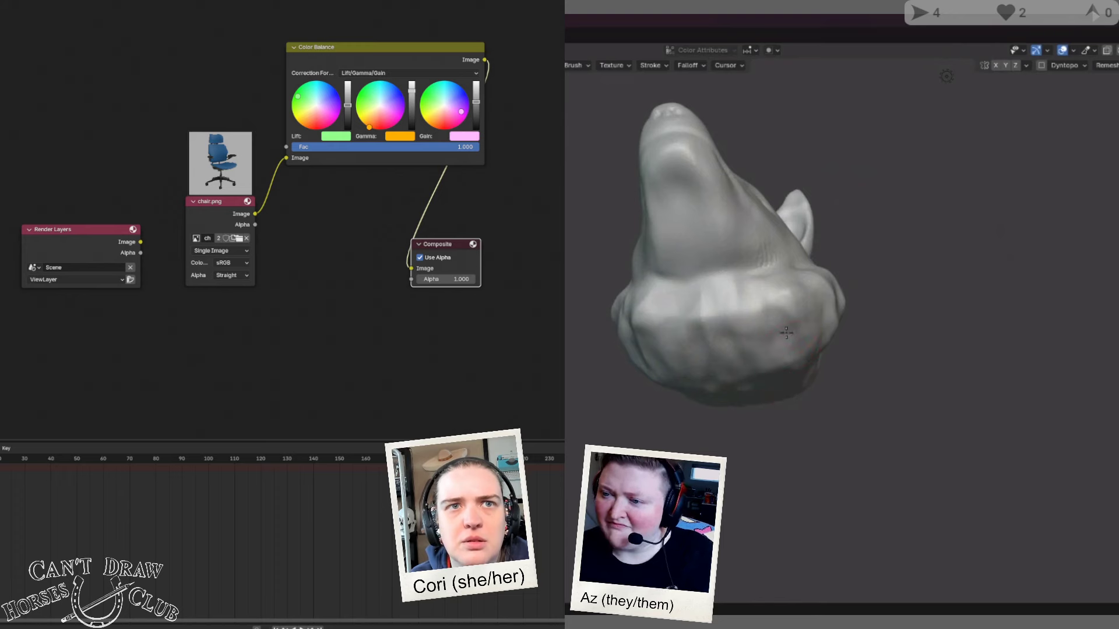
Step: Extend the fur folds across the underside of the ruff and check the color-balanced chair render
middle_drag(786, 333, 740, 362)
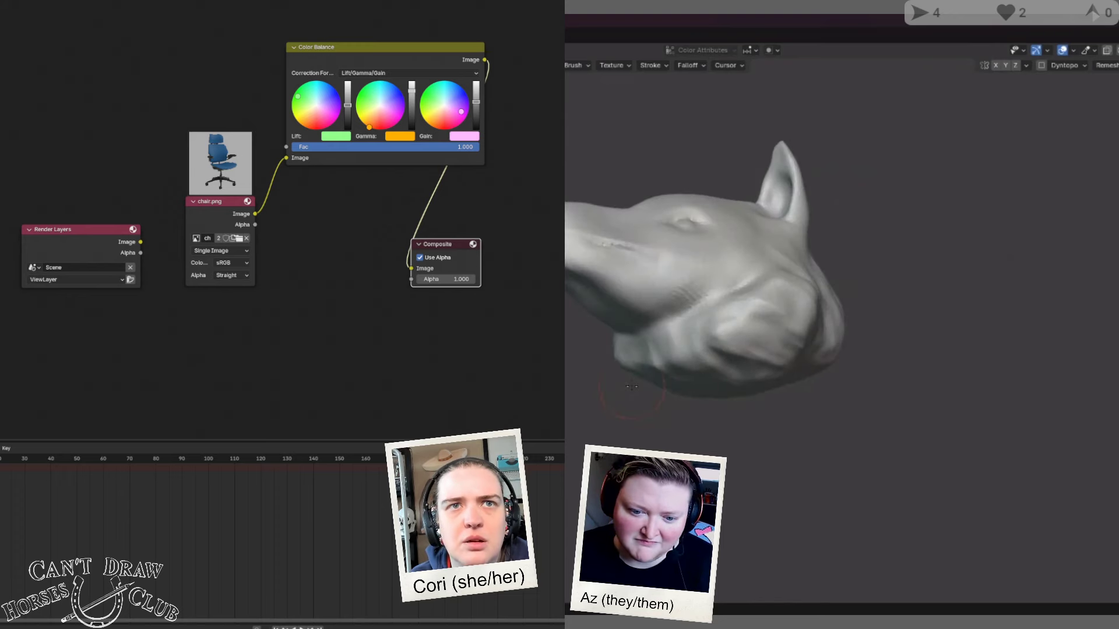
mouse_move(631, 386)
middle_down()
mouse_move(713, 218)
mouse_move(685, 205)
mouse_move(634, 230)
mouse_move(592, 232)
mouse_move(583, 255)
mouse_move(600, 219)
mouse_move(686, 249)
middle_up()
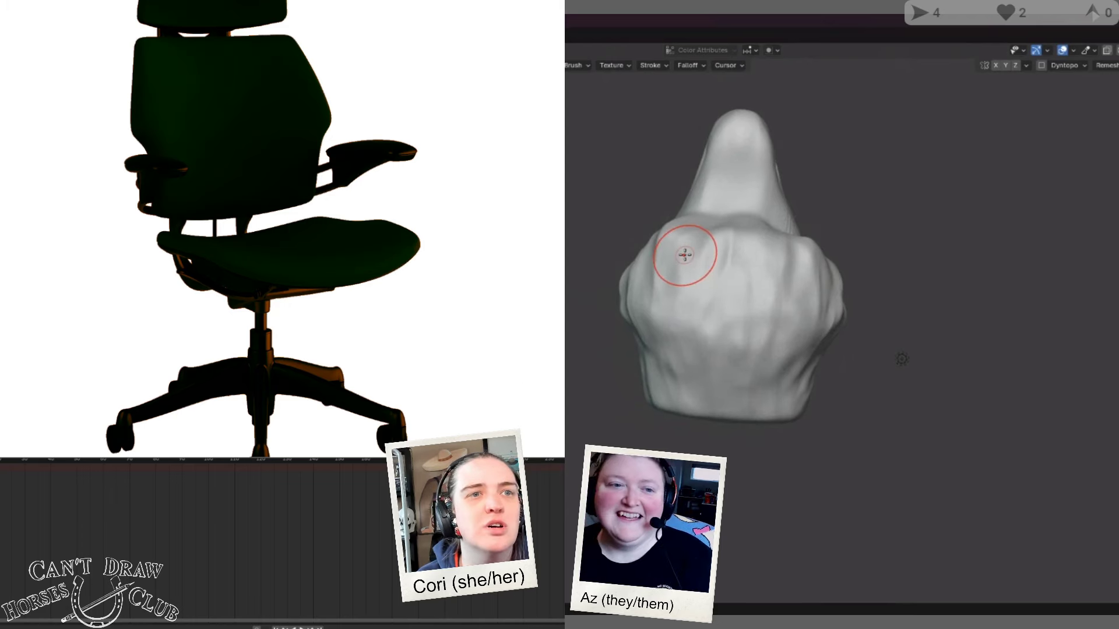
scroll(337, 348, up, 3)
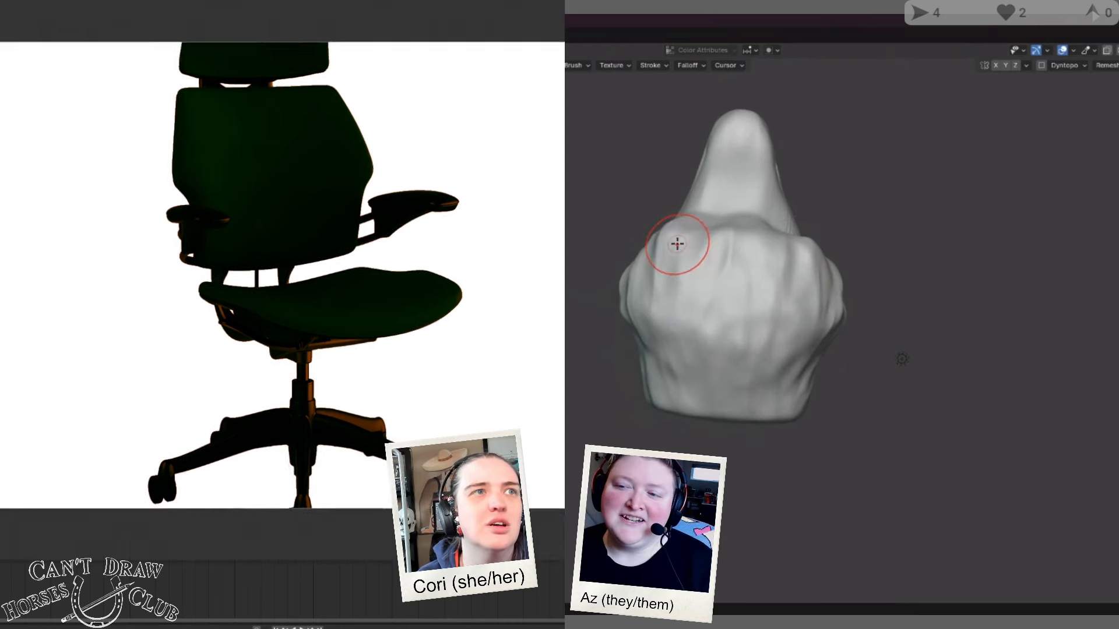
mouse_move(668, 242)
middle_down()
mouse_move(813, 211)
mouse_move(848, 168)
middle_up()
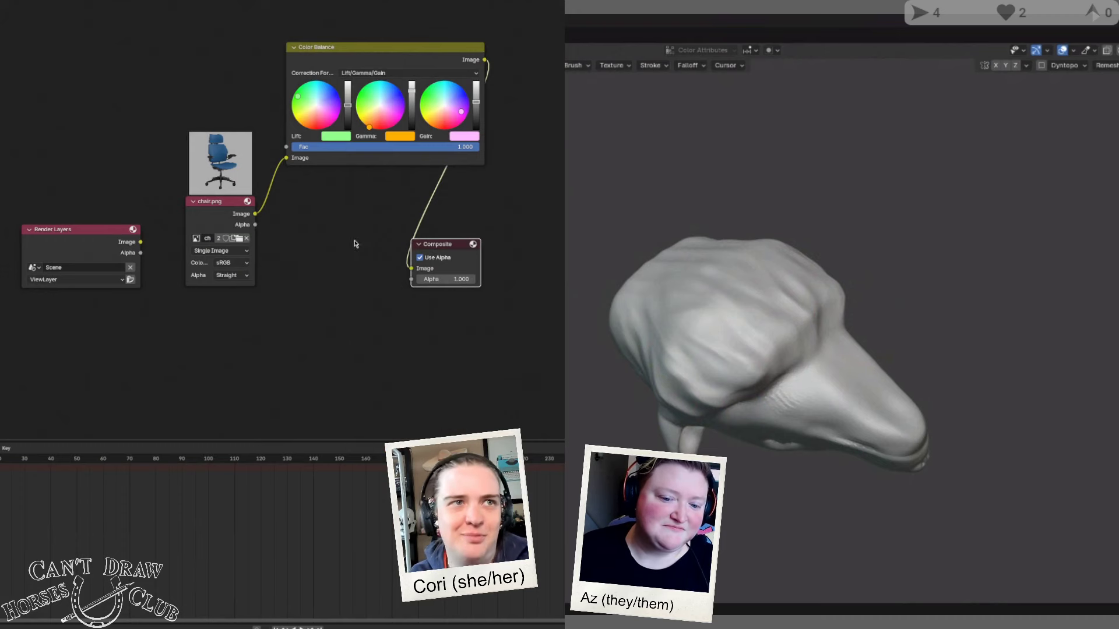
Step: Spread out the compositing nodes, moving Composite farther below Color Balance and the chair image node above Render Layers
drag(446, 250, 486, 266)
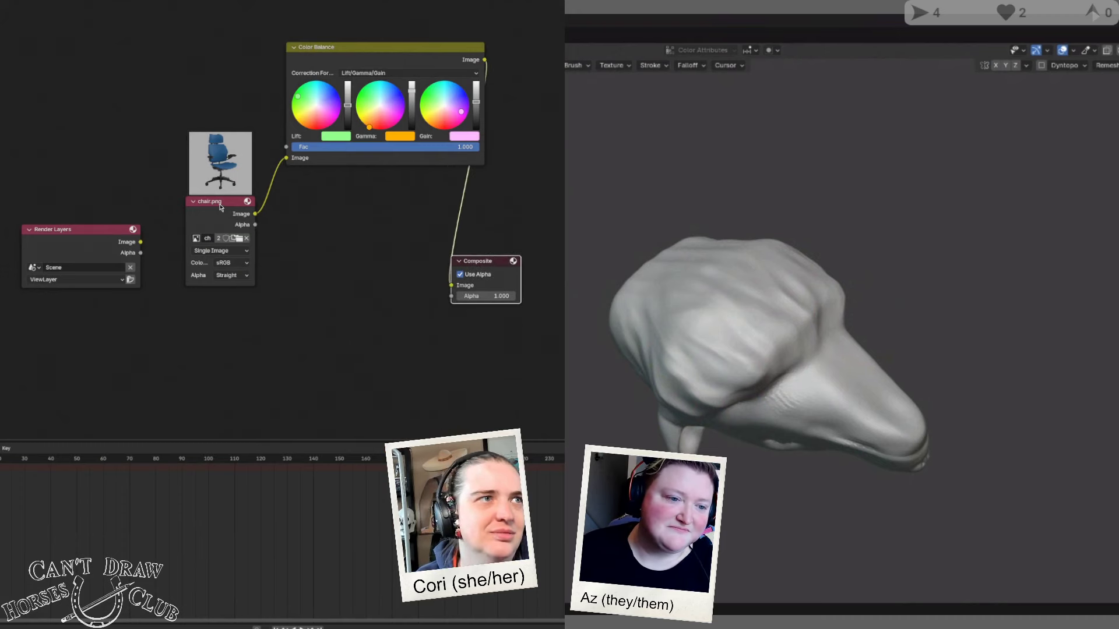
drag(221, 207, 78, 148)
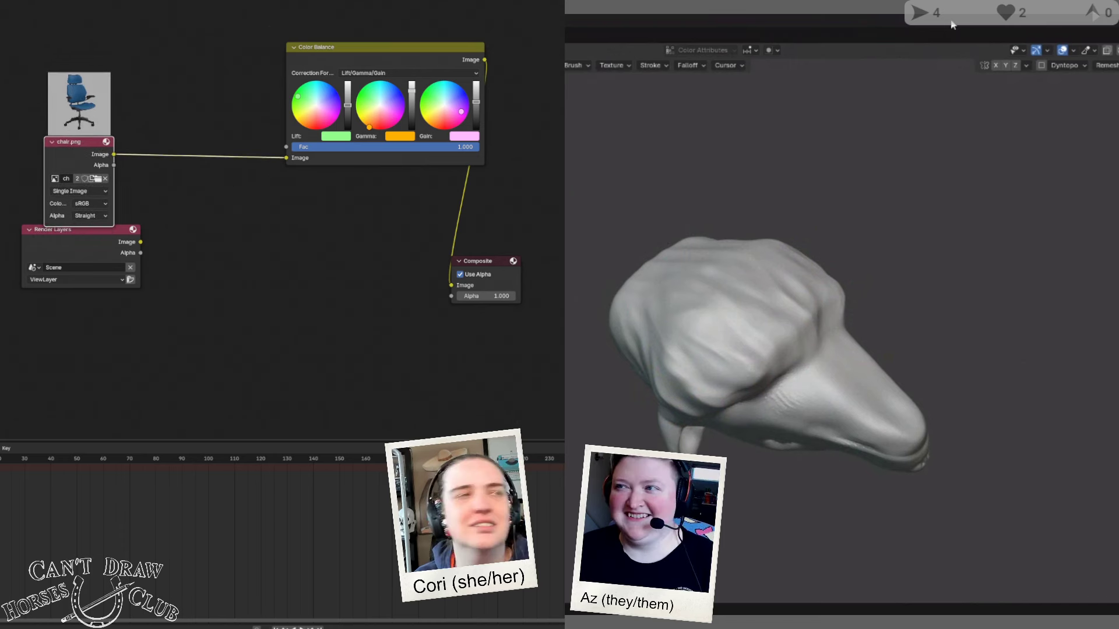
Step: Separate the Render Layers and chair image nodes vertically, and carve fur folds into the underside of the neck ruff
middle_drag(848, 367, 853, 357)
drag(84, 233, 70, 323)
mouse_move(853, 358)
middle_down()
mouse_move(799, 335)
mouse_move(796, 289)
mouse_move(712, 273)
middle_up()
drag(70, 135, 75, 101)
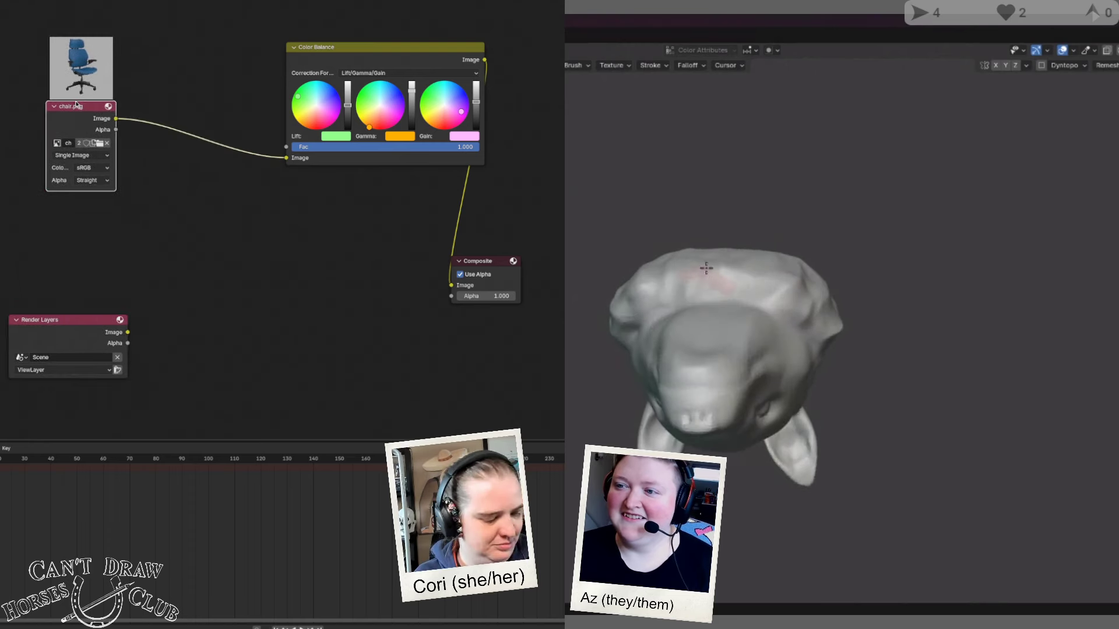
mouse_move(712, 279)
middle_down()
mouse_move(725, 287)
mouse_move(725, 339)
middle_up()
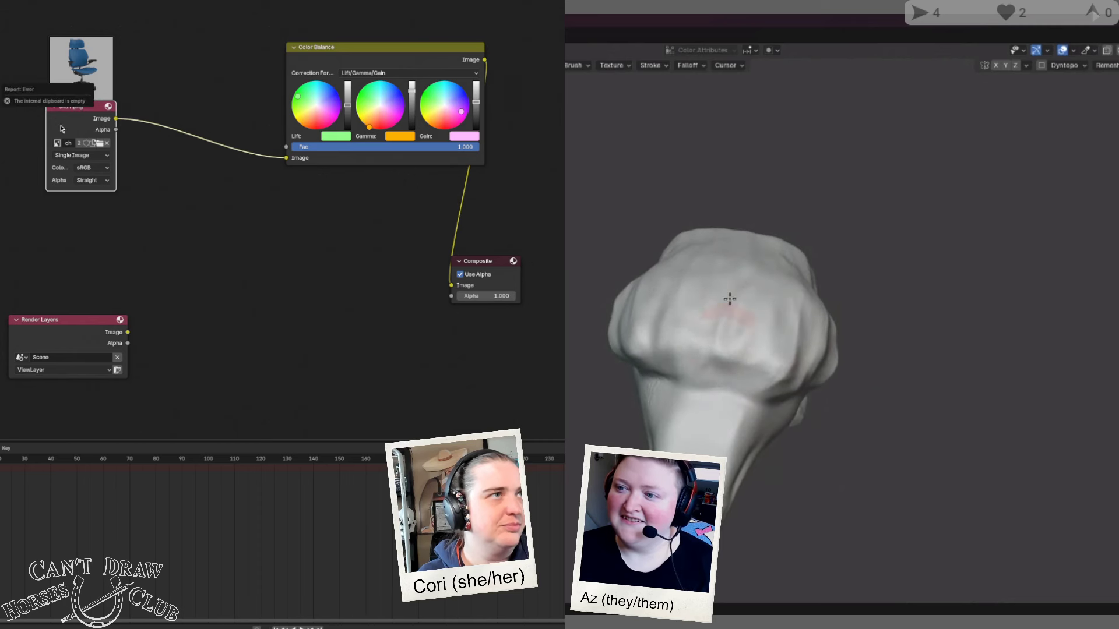
drag(71, 106, 43, 90)
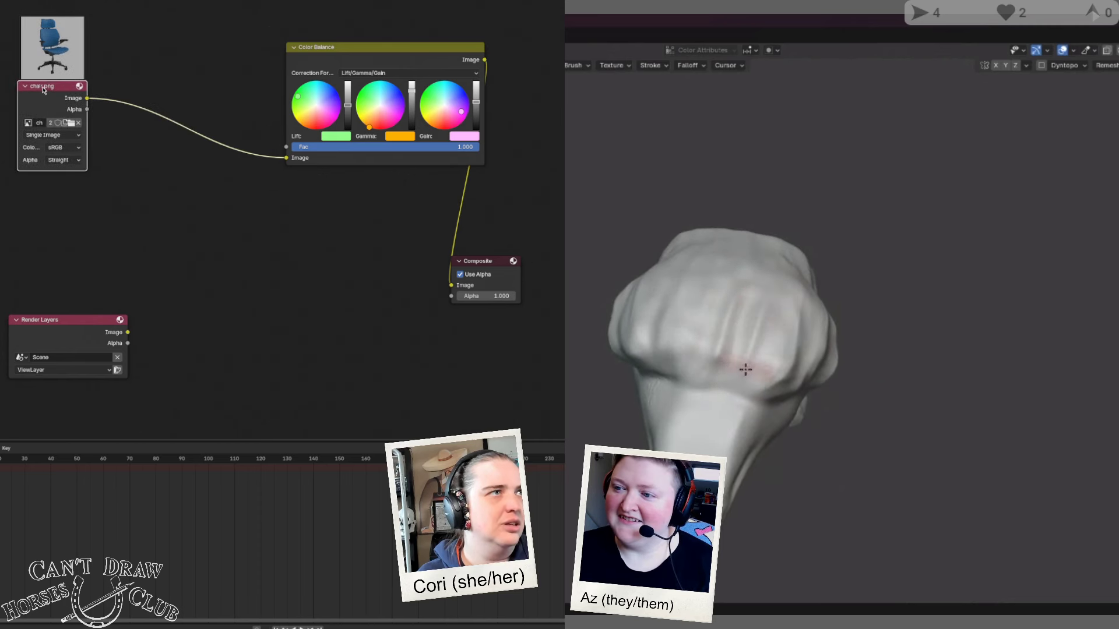
Step: Replace the Render Layers node with a duplicate of the chair image node placed below the original
right_click(43, 90)
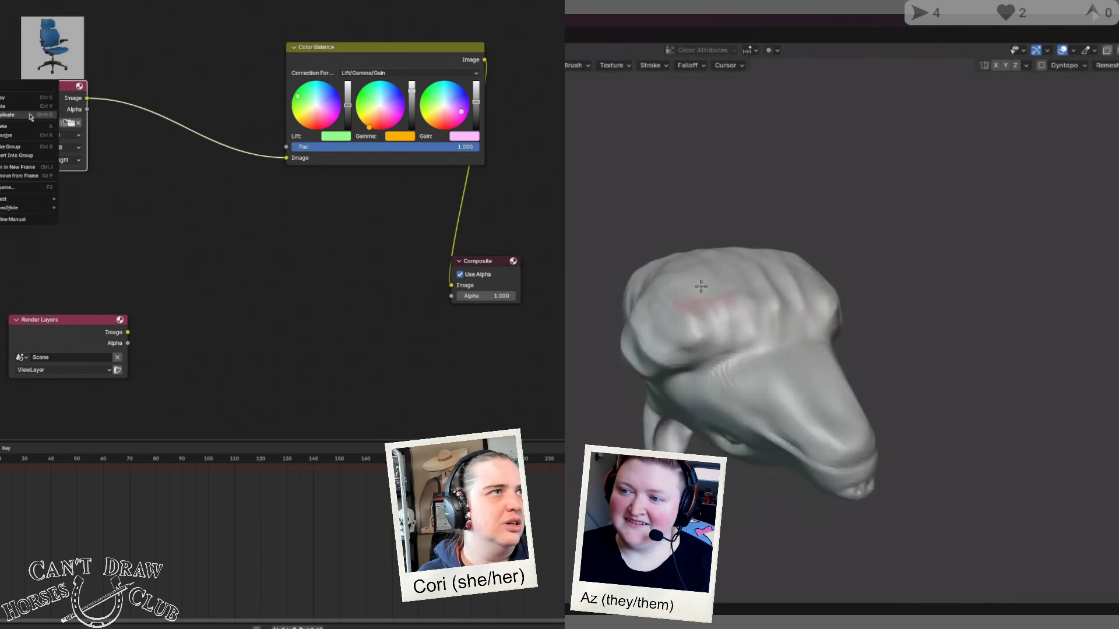
click(31, 117)
mouse_move(701, 287)
middle_down()
mouse_move(670, 238)
mouse_move(752, 303)
mouse_move(827, 396)
mouse_move(932, 579)
middle_up()
click(28, 297)
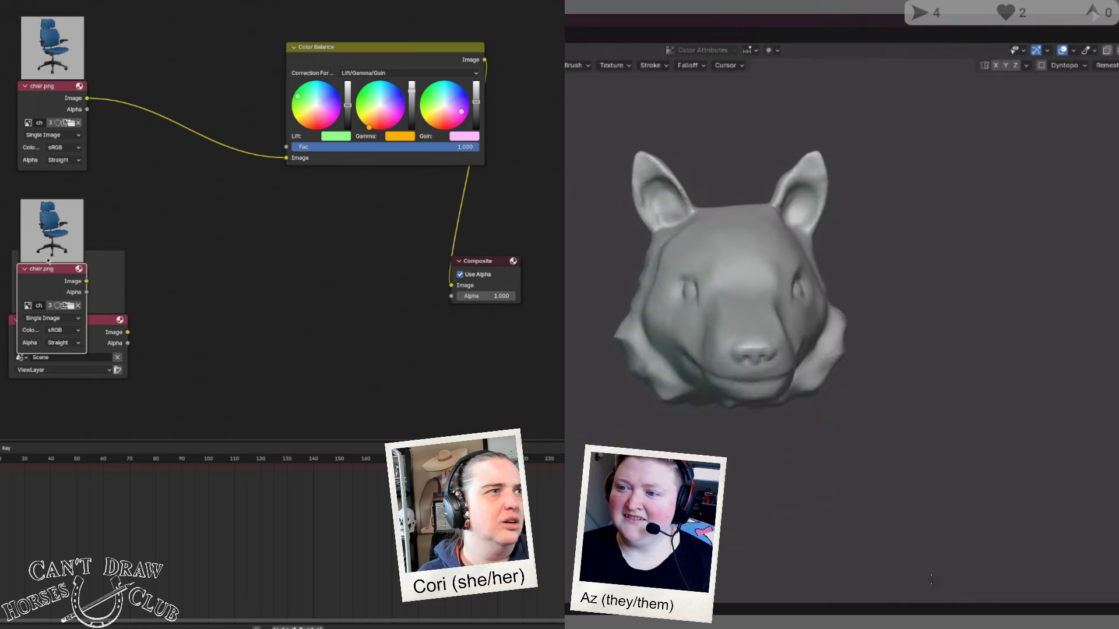
key(Delete)
drag(15, 320, 82, 324)
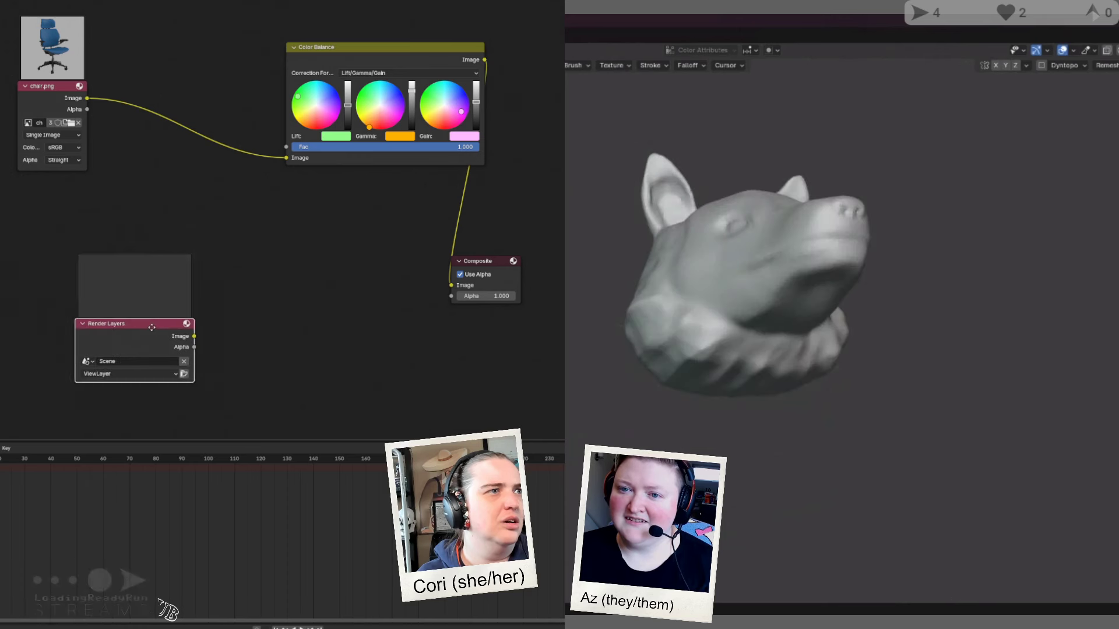
key(Delete)
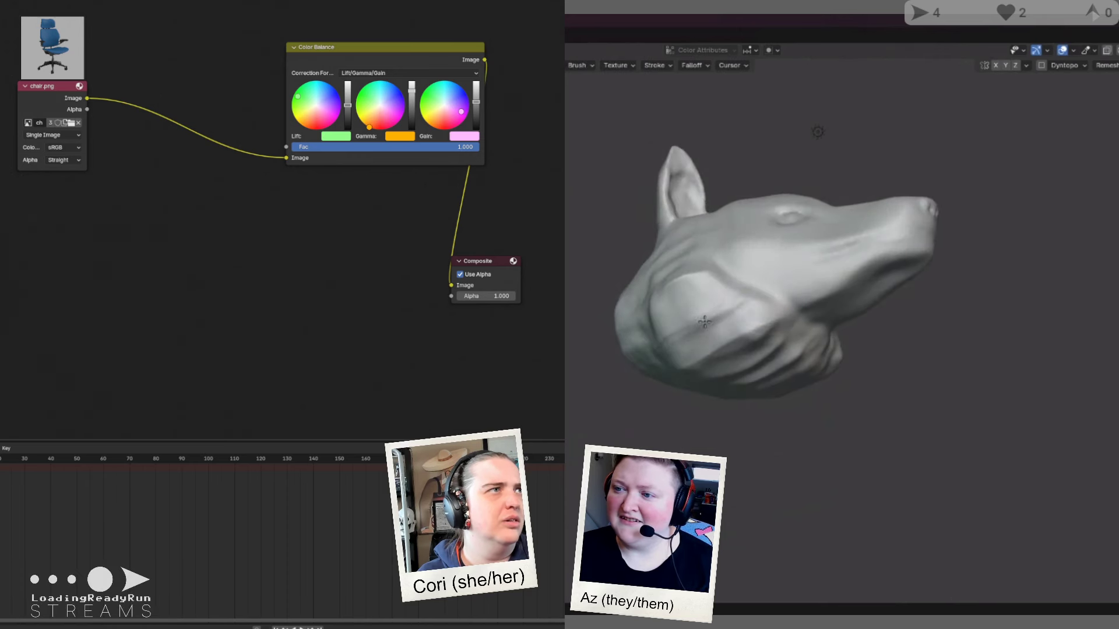
key(shift+d)
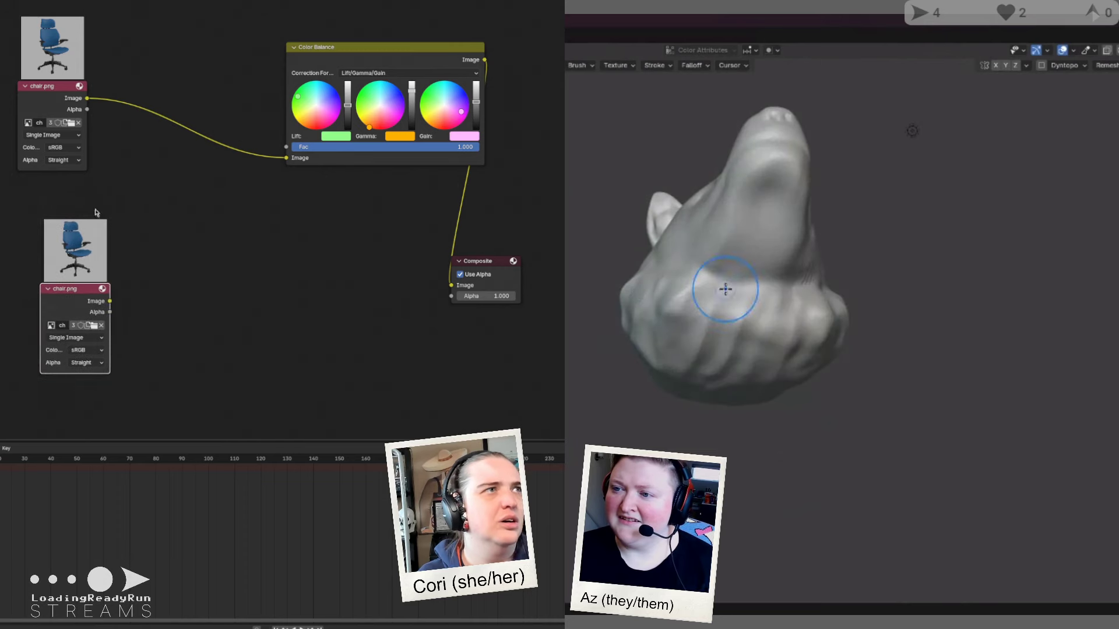
Step: Shift the upper chair image node slightly and bring the Color Balance node closer to it
drag(59, 92, 71, 93)
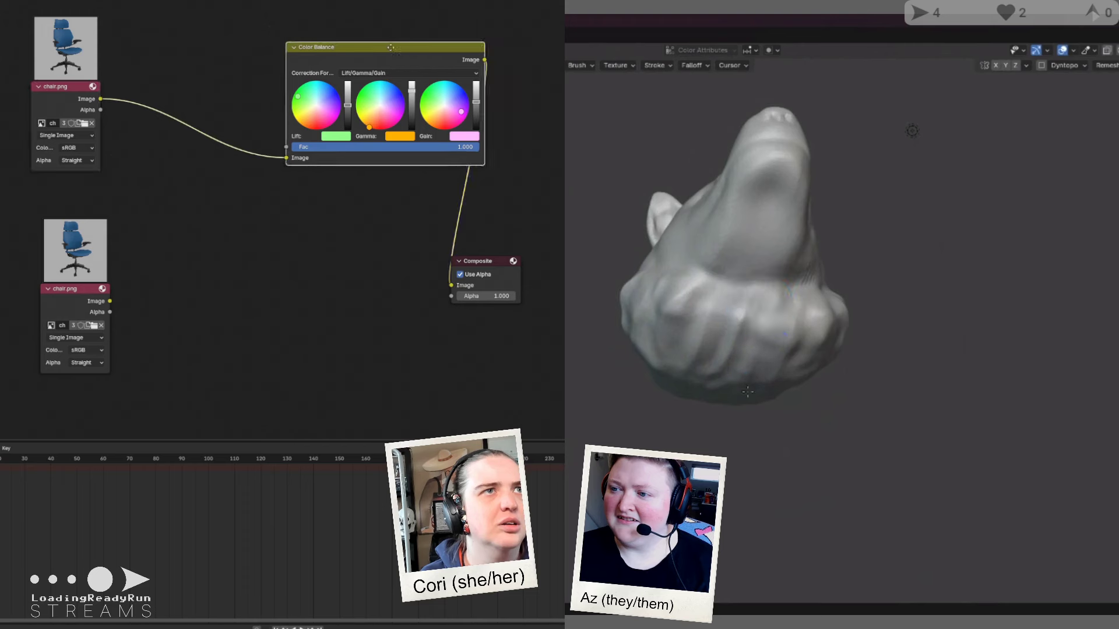
drag(392, 47, 319, 44)
click(72, 290)
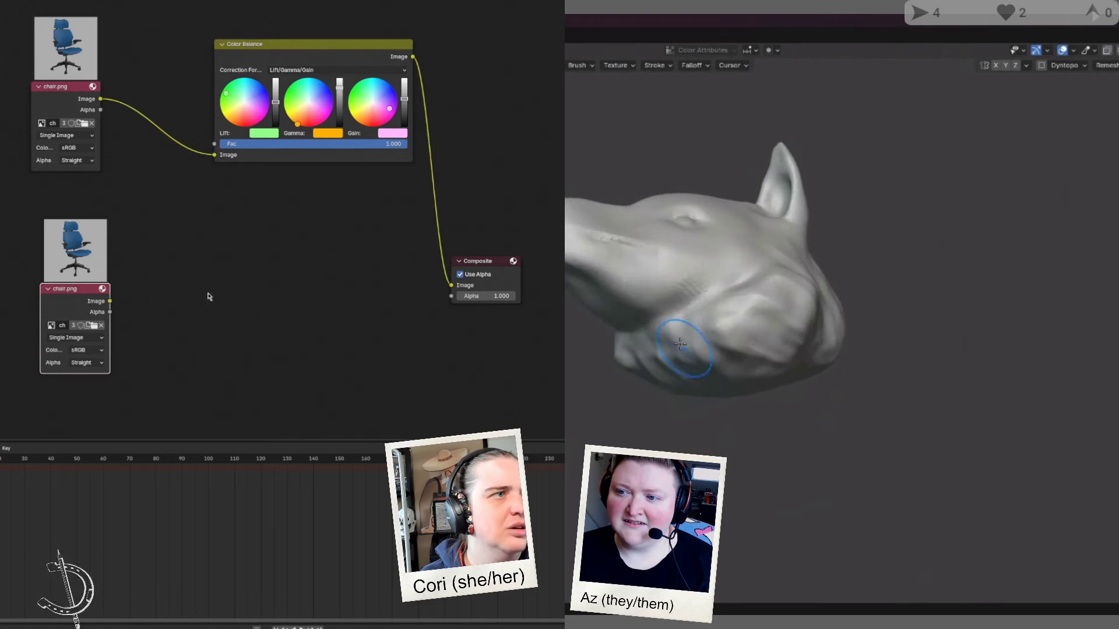
right_click(110, 305)
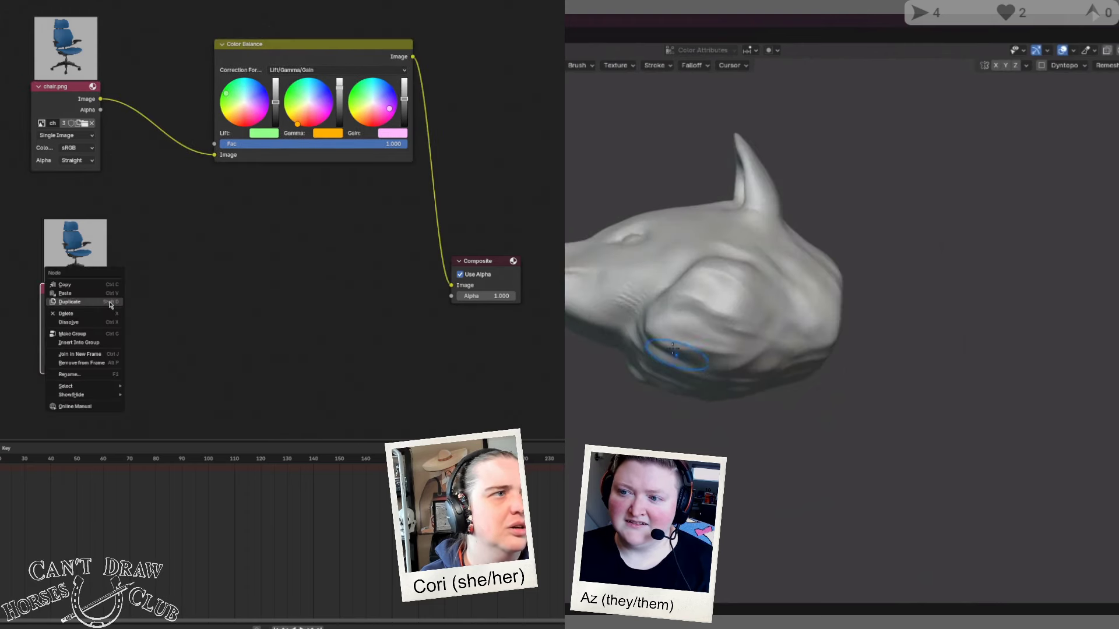
click(110, 302)
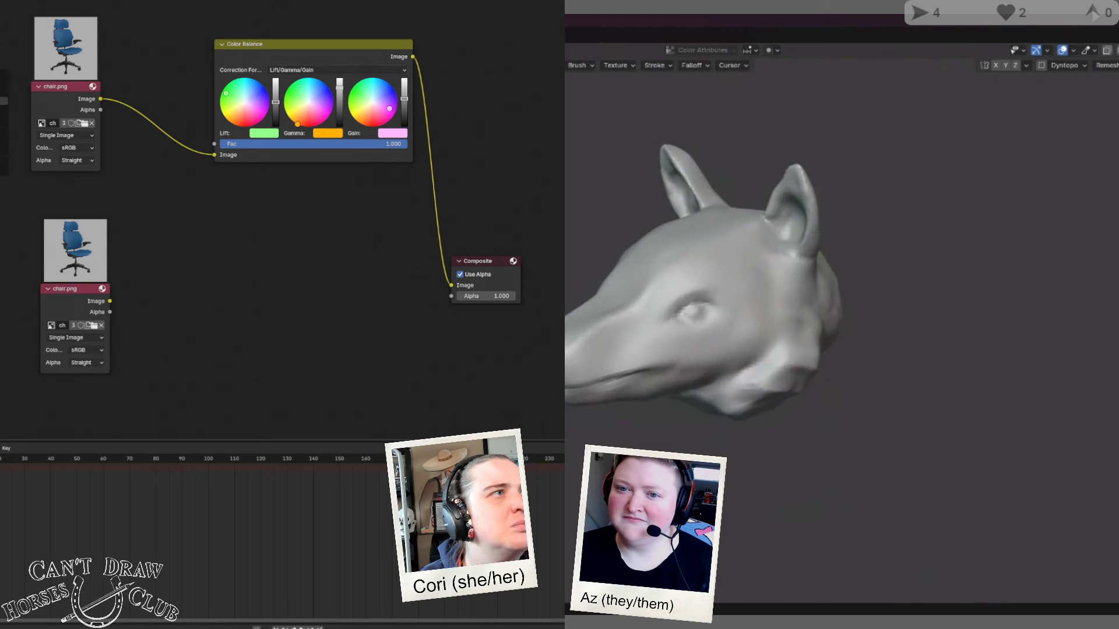
Step: Add a Translate node below Color Balance and connect the lower chair image to its Image input
click(3, 101)
click(194, 228)
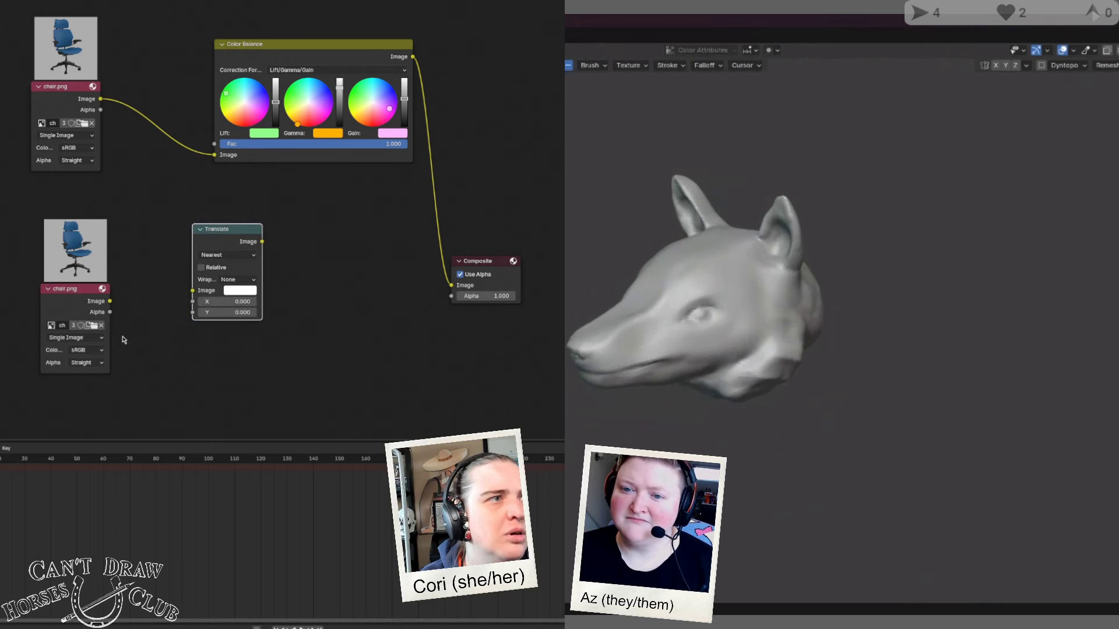
drag(109, 302, 192, 292)
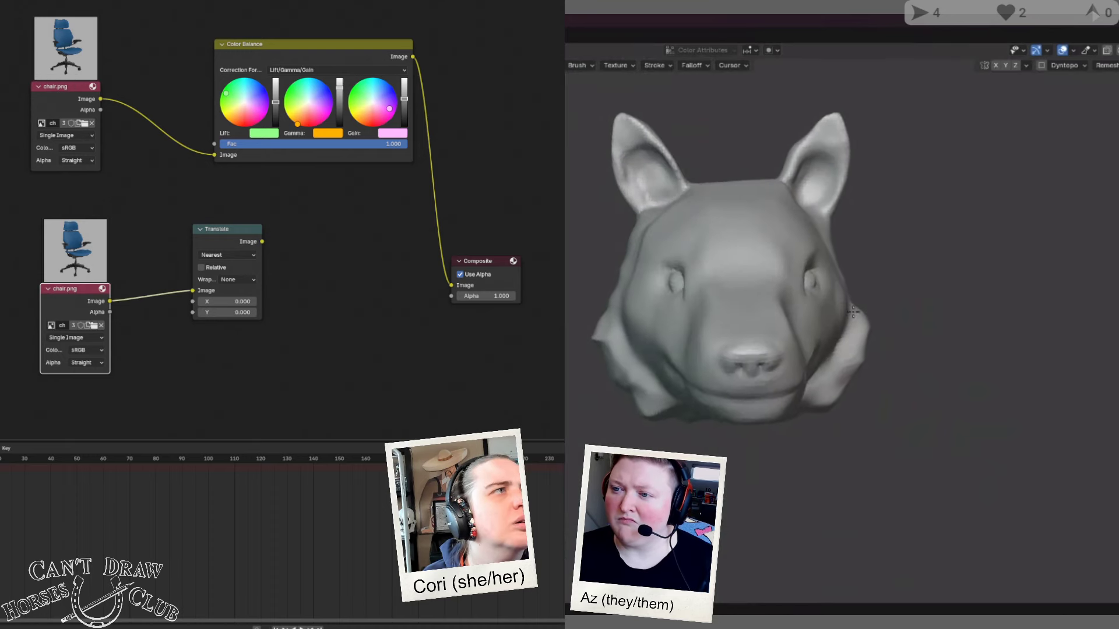
Step: Delete the duplicate chair image node that feeds Translate
scroll(851, 312, down, 3)
middle_drag(749, 300, 735, 402)
mouse_move(9, 34)
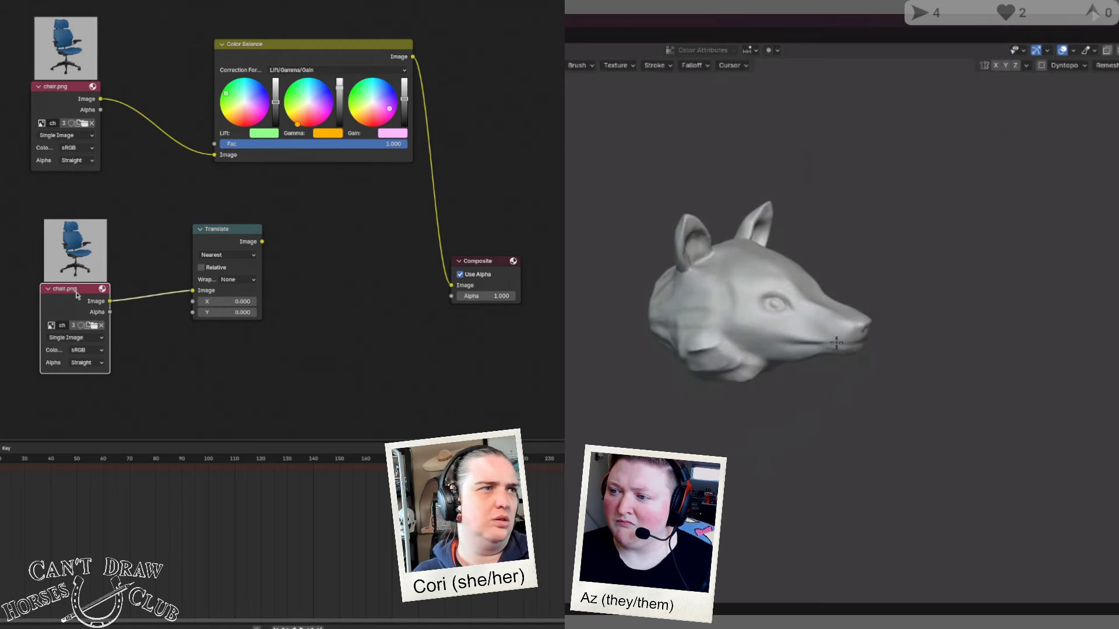
key(x)
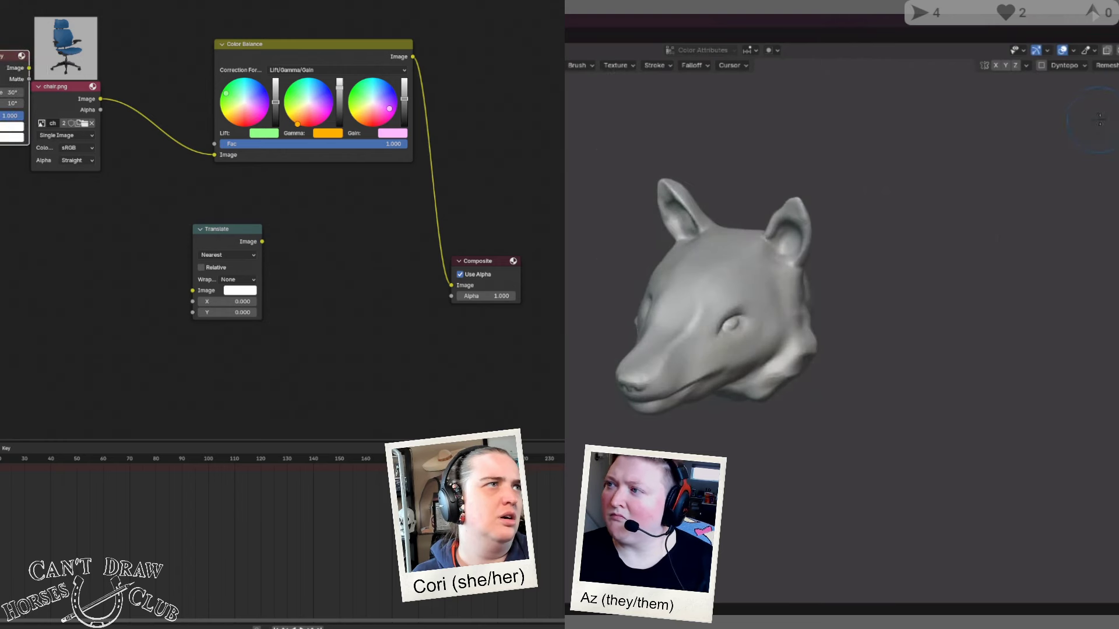
Step: Insert a Chroma Key node between the chair image and Color Balance, and also connect its Image output to Translate
click(1107, 65)
click(121, 88)
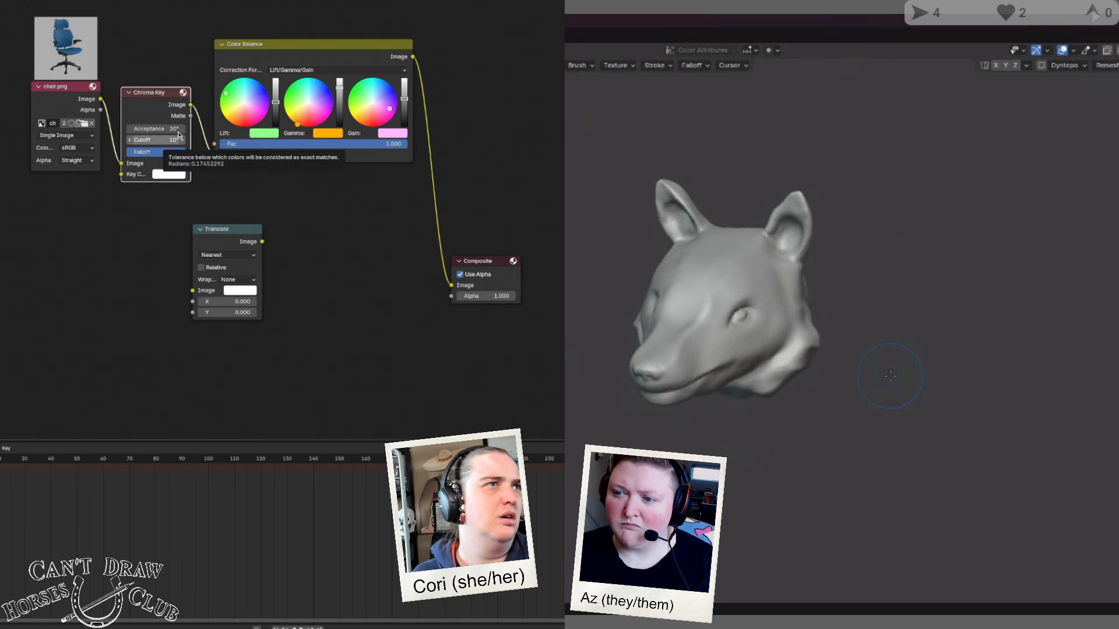
mouse_move(191, 105)
mouse_down()
mouse_move(189, 310)
mouse_move(192, 292)
mouse_up()
drag(479, 263, 537, 233)
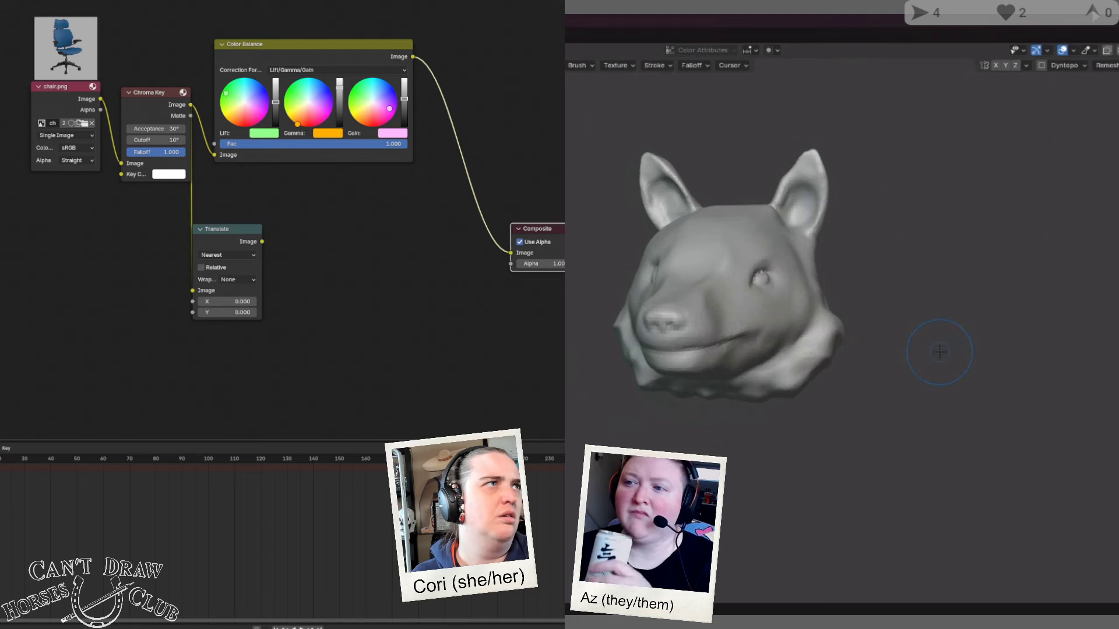
Step: Insert a Mix node between Color Balance and Composite, and sculpt the inner corner of the animal's eye
middle_drag(939, 352, 946, 354)
scroll(952, 356, up, 6)
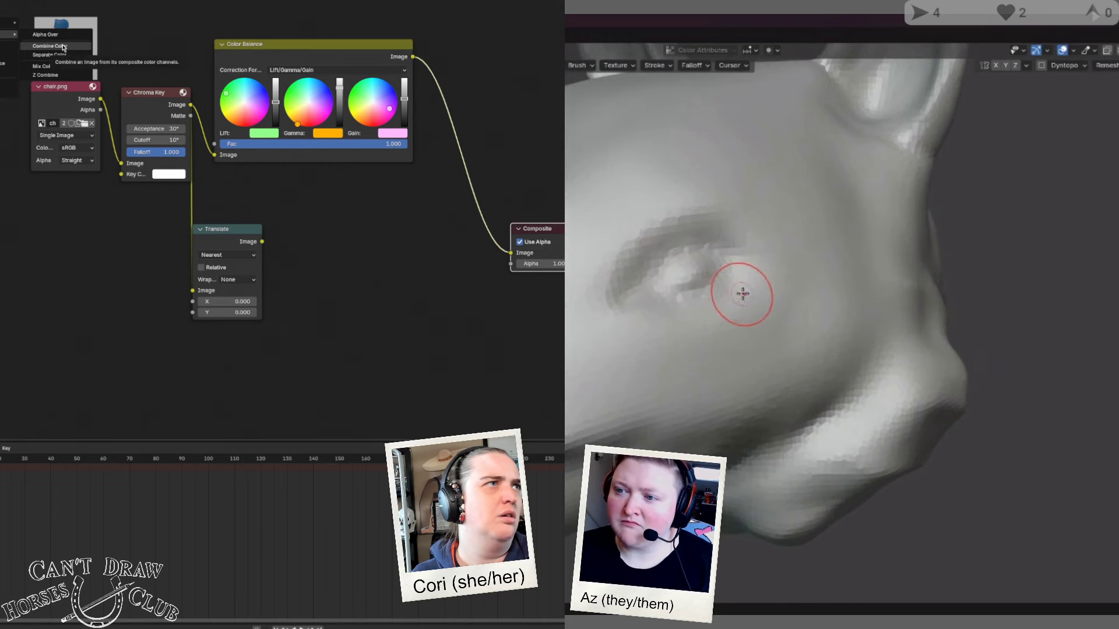
middle_drag(674, 270, 752, 289)
click(45, 67)
click(443, 205)
scroll(725, 287, down, 6)
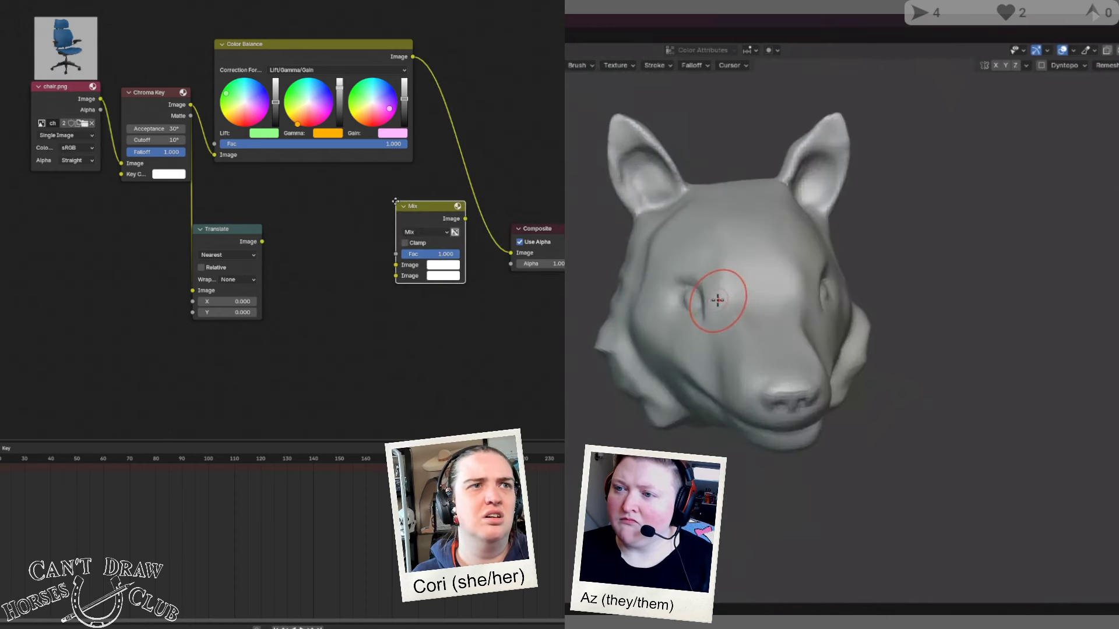
mouse_move(722, 330)
middle_down()
mouse_move(696, 327)
mouse_move(707, 319)
middle_up()
click(423, 181)
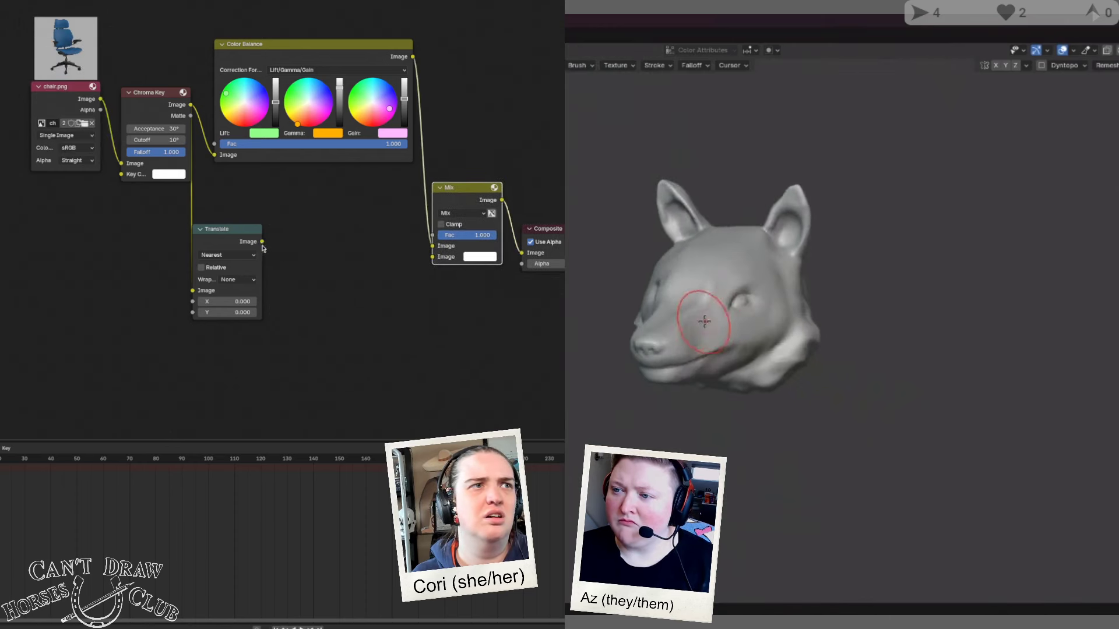
Step: Connect Translate to Mix's second Image input with Translate moved closer, and refine the head's surface between eye and muzzle
scroll(767, 278, up, 5)
drag(262, 242, 433, 260)
drag(767, 278, 747, 278)
drag(433, 260, 432, 257)
middle_drag(762, 332, 781, 332)
drag(234, 243, 240, 243)
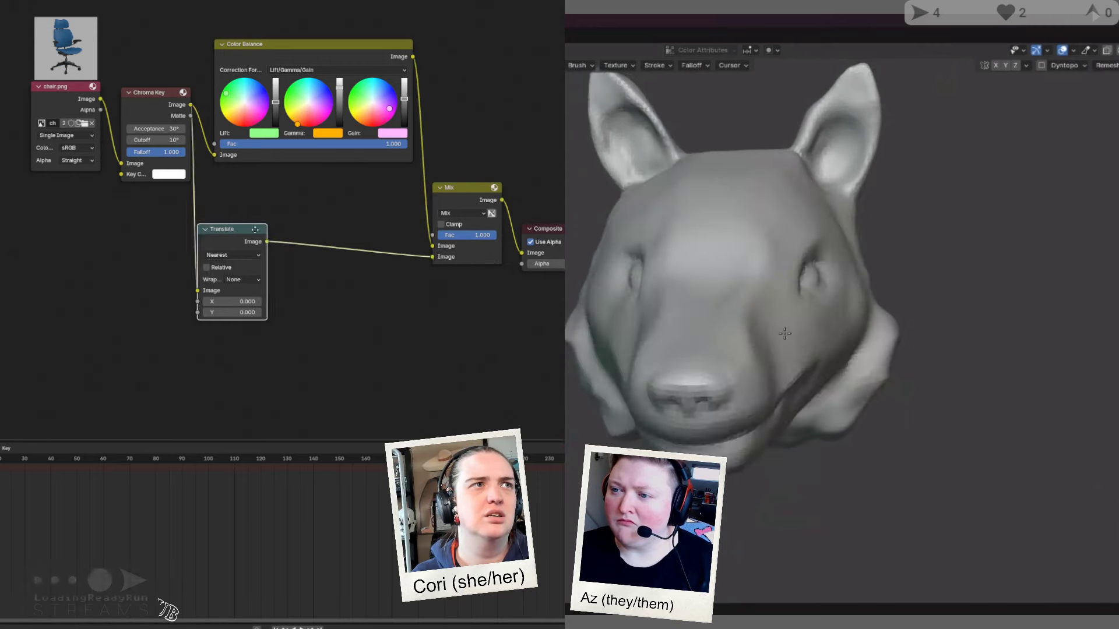
middle_drag(782, 332, 794, 331)
drag(240, 243, 299, 249)
middle_drag(793, 331, 779, 330)
scroll(746, 305, down, 1)
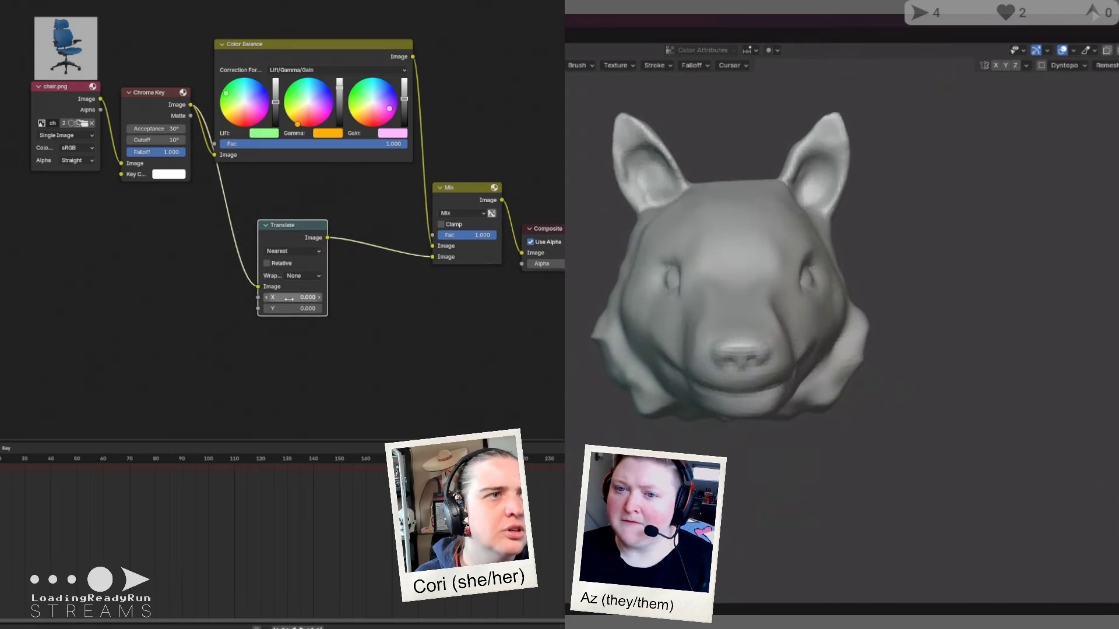
Step: Set the Translate node's X offset to 5 and render the composite
drag(287, 298, 338, 297)
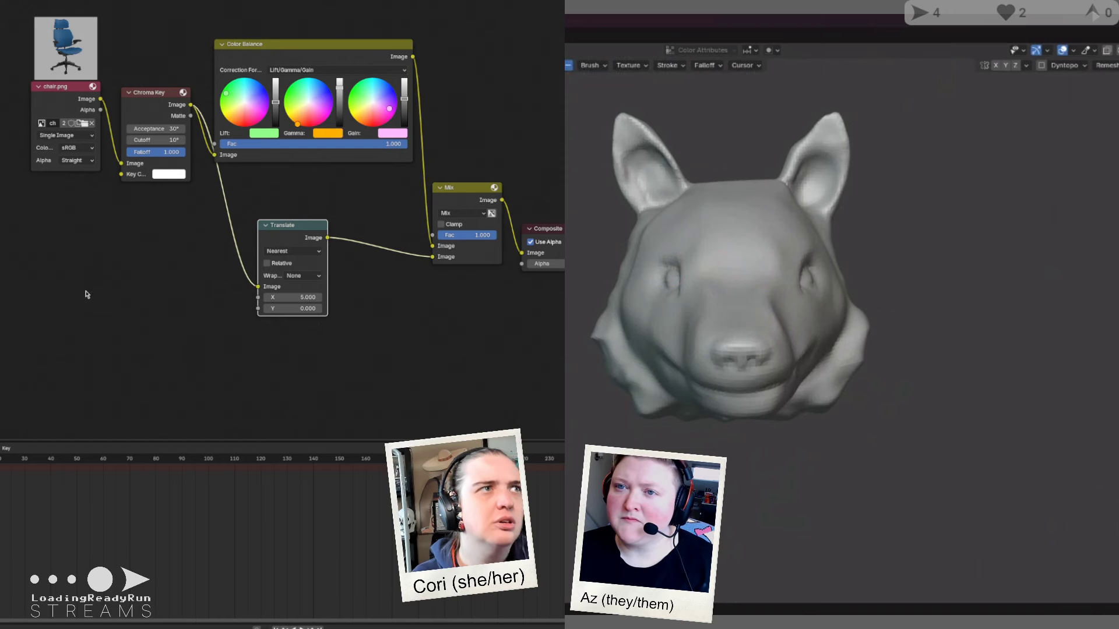
click(86, 296)
key(F12)
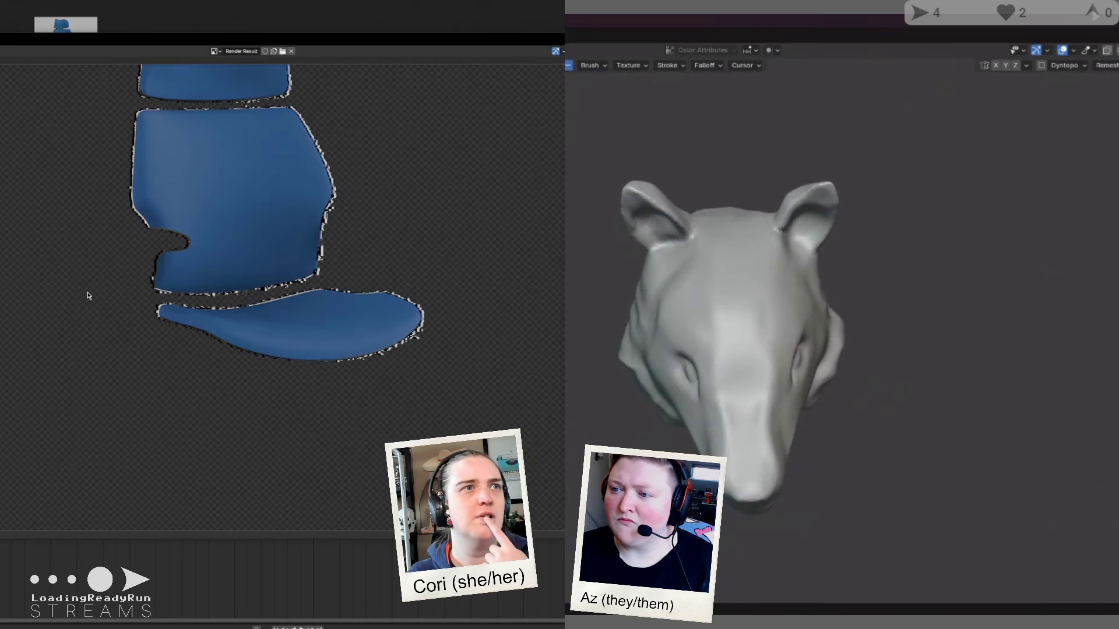
scroll(750, 350, down, 3)
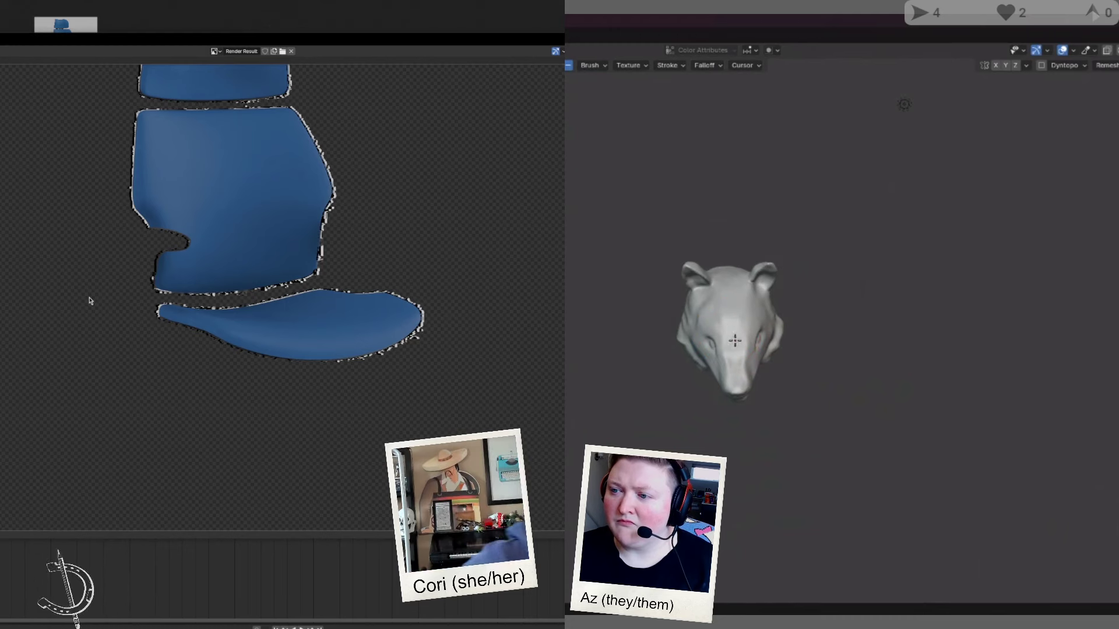
middle_drag(722, 318, 719, 291)
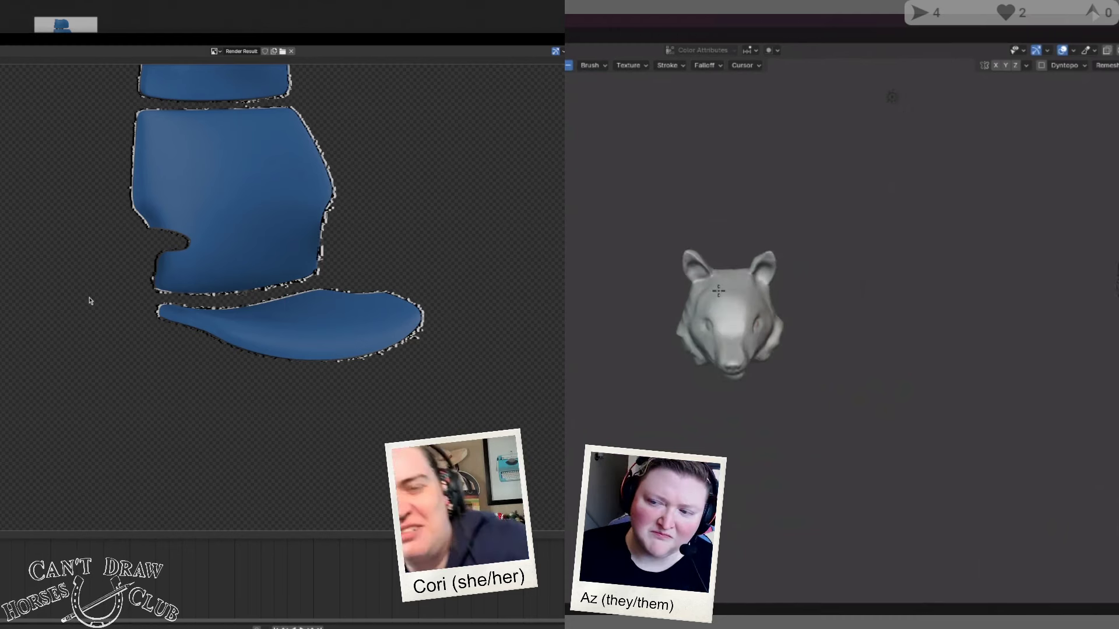
scroll(718, 273, up, 4)
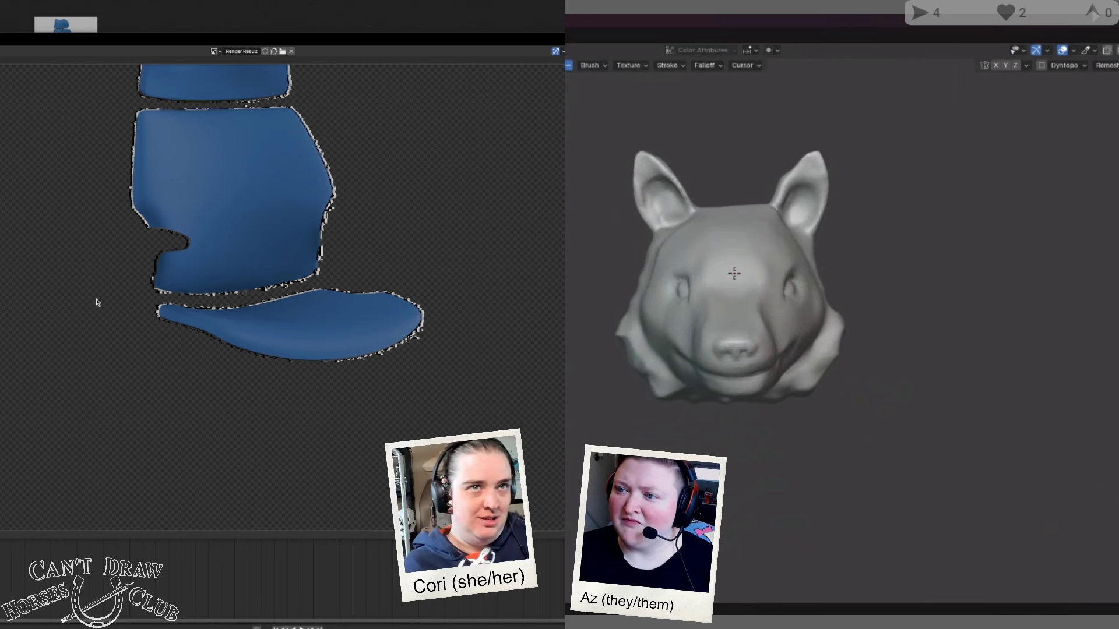
middle_drag(734, 241, 732, 272)
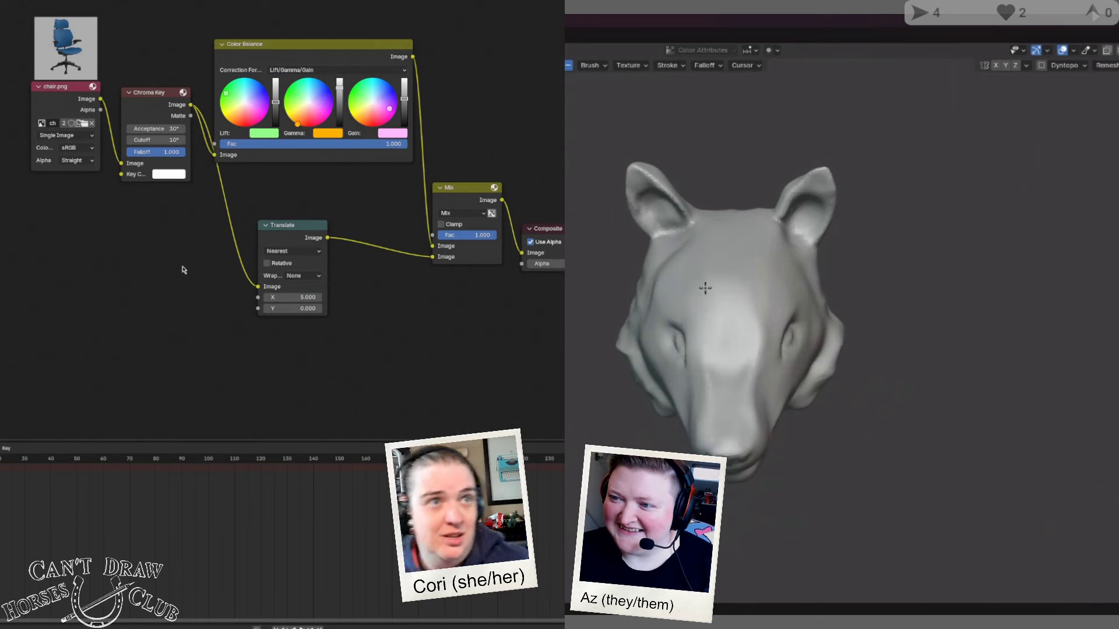
Step: Set the Mix node's factor to 0.550 and render the composite again
mouse_move(719, 336)
middle_down()
mouse_move(717, 317)
mouse_move(757, 315)
mouse_move(720, 317)
mouse_move(750, 288)
mouse_move(767, 240)
mouse_move(683, 207)
mouse_move(696, 220)
middle_up()
key(F12)
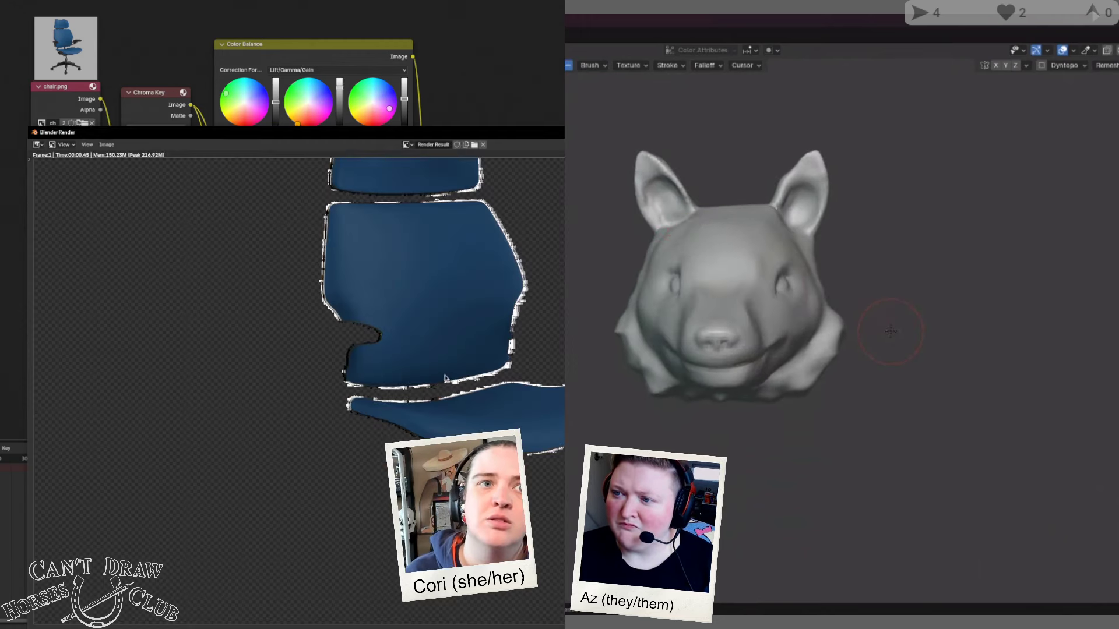
middle_drag(891, 334, 907, 342)
key(Escape)
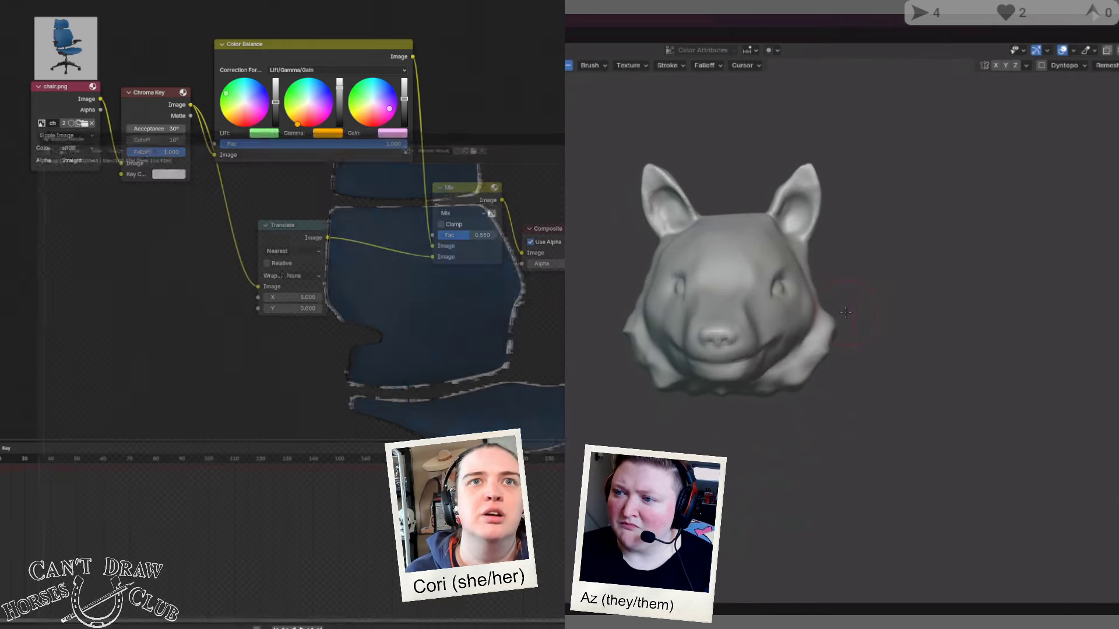
Step: Set the Translate node's X offset to 100 and render the shifted chair overlay
middle_drag(664, 259, 749, 272)
drag(295, 298, 311, 298)
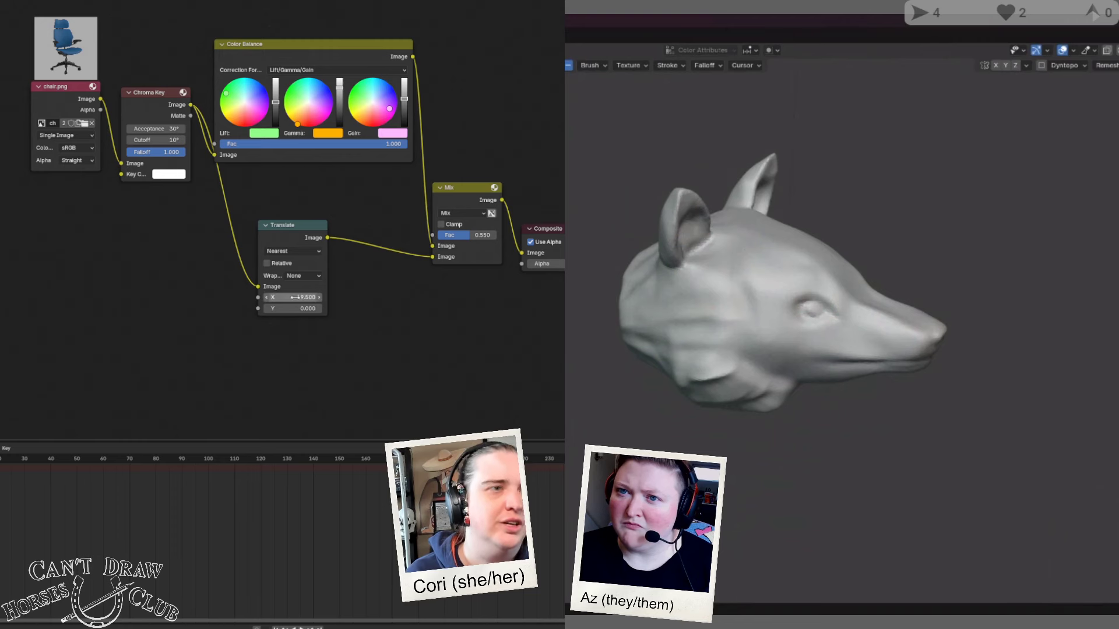
click(284, 298)
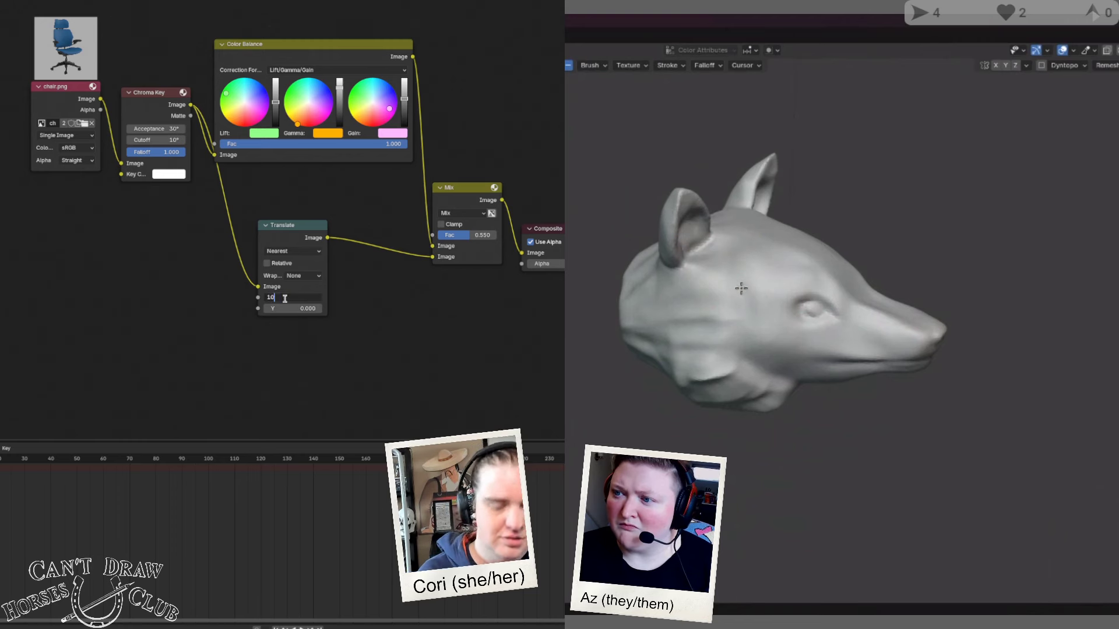
key(Return)
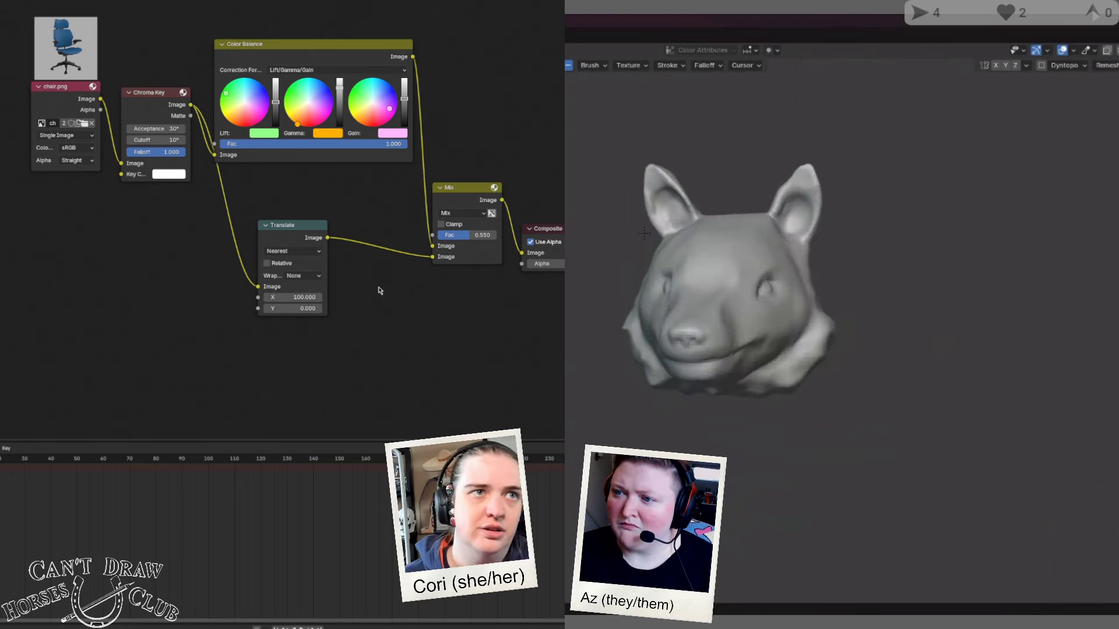
key(F12)
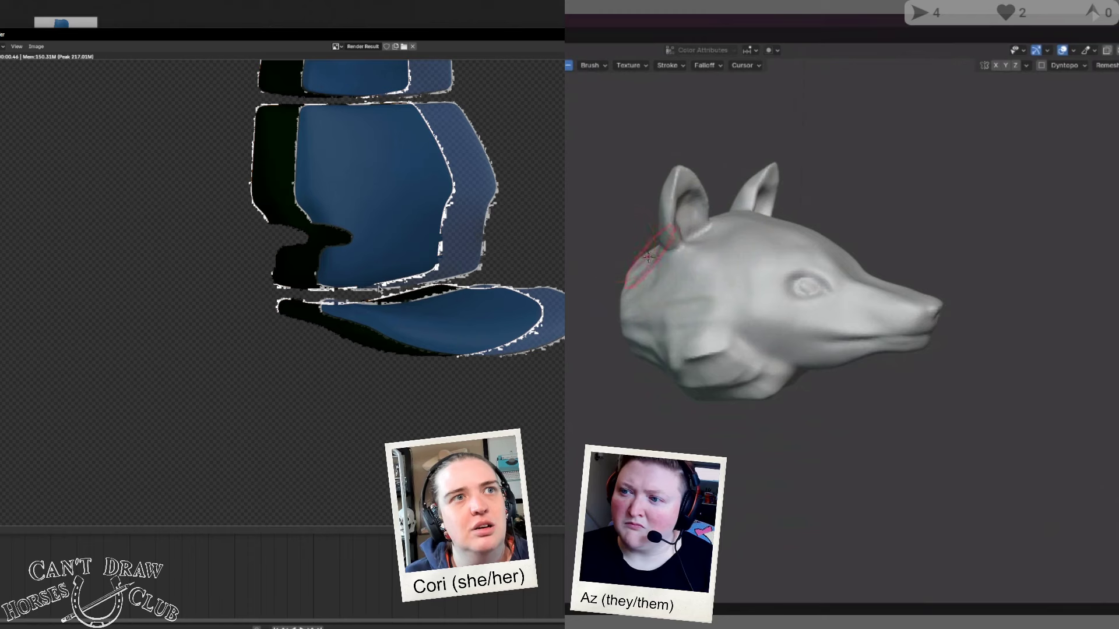
Step: Close the render result and set the Translate node's Y offset to -100
key(Escape)
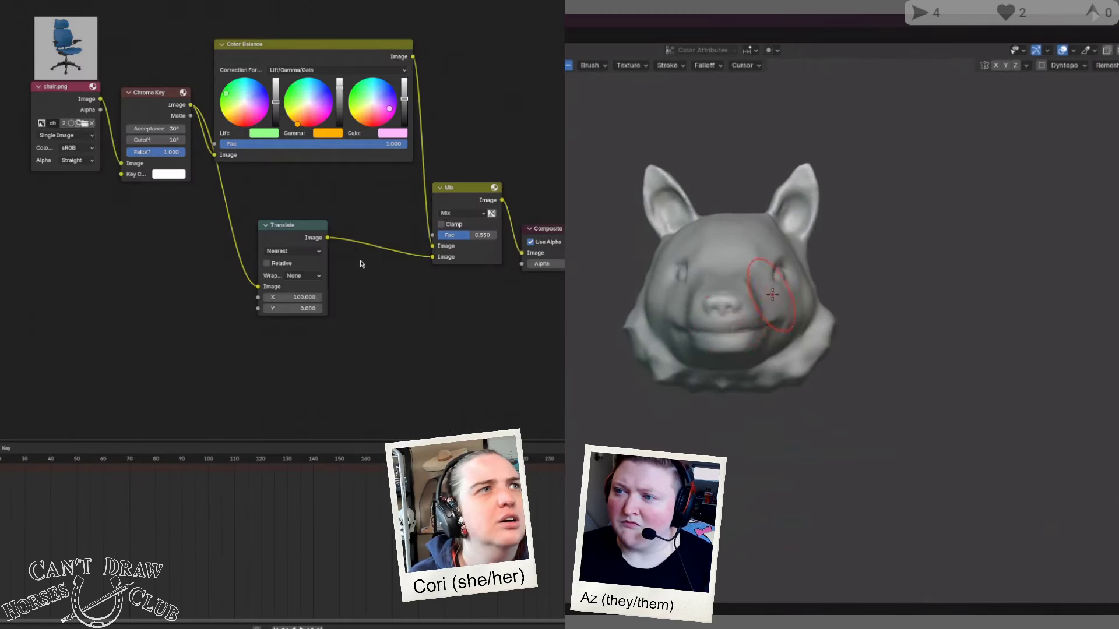
click(307, 309)
text(-1)
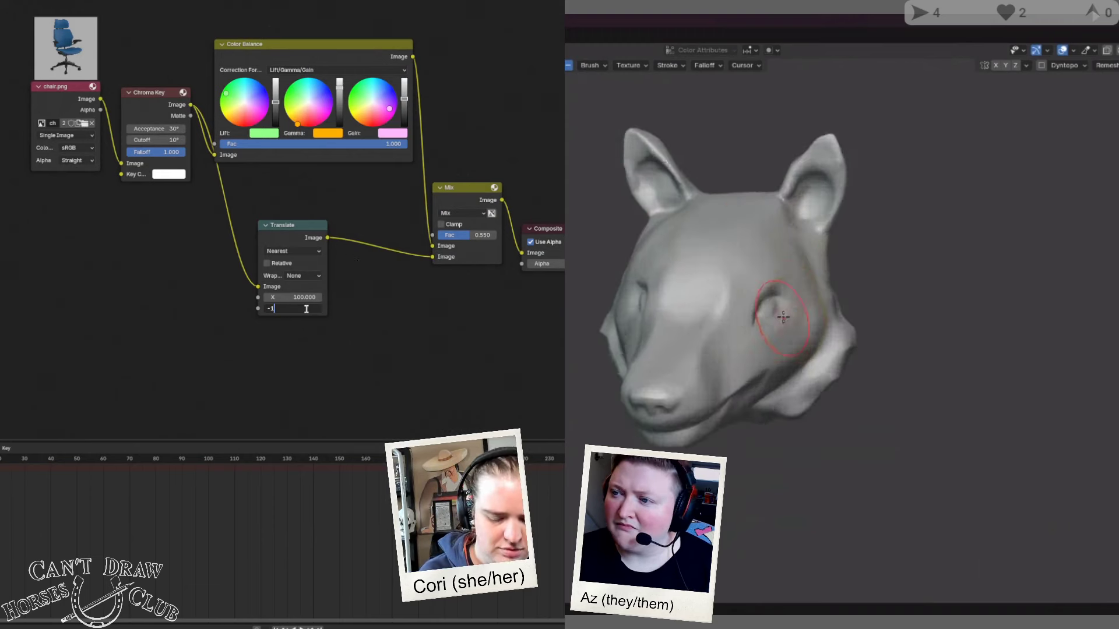
text(00)
key(Return)
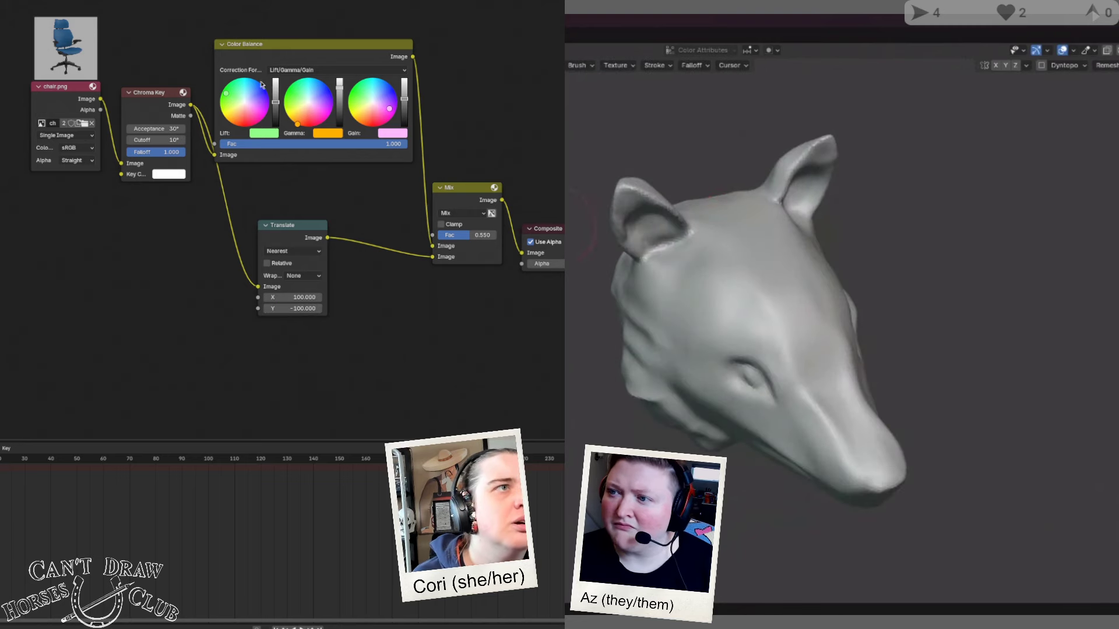
Step: Feed the Translate node directly from the chair.png image instead of Chroma Key, with Color Balance moved aside, and render the composite
mouse_move(277, 50)
mouse_down()
mouse_move(355, 38)
mouse_move(310, 29)
mouse_up()
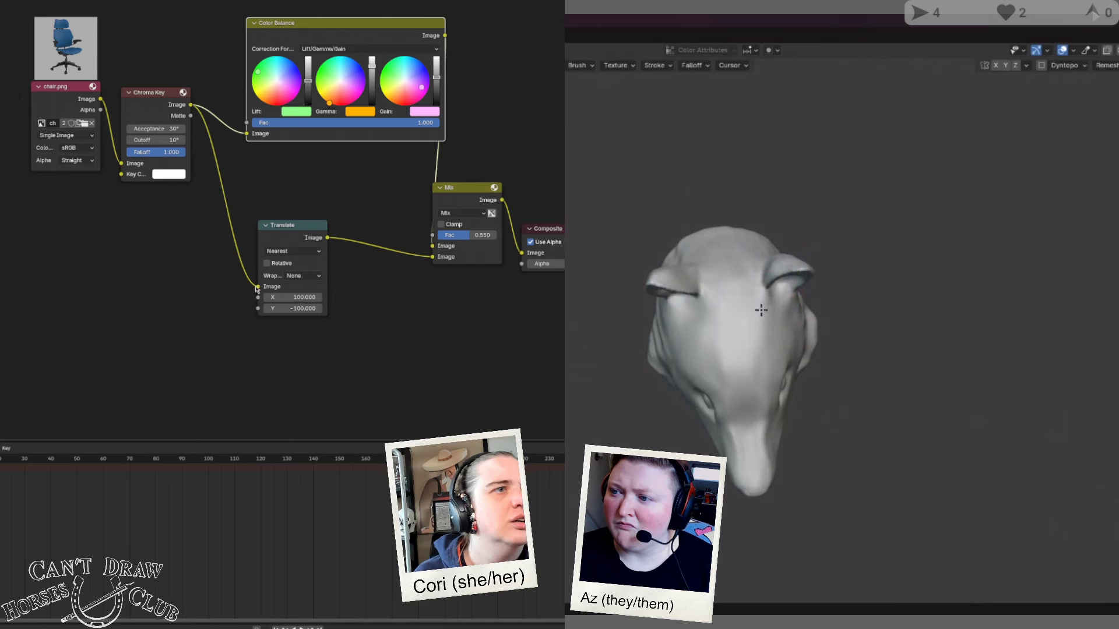
mouse_move(257, 288)
mouse_down()
mouse_move(117, 192)
mouse_move(215, 198)
mouse_up()
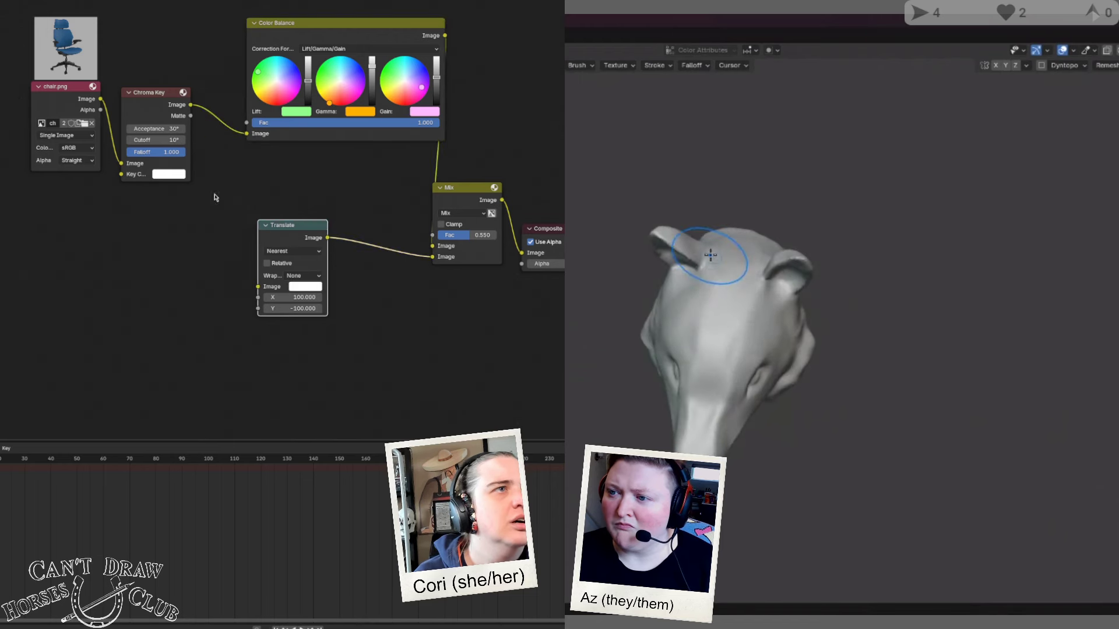
mouse_move(100, 100)
mouse_down()
mouse_move(200, 274)
mouse_move(254, 290)
mouse_up()
click(193, 313)
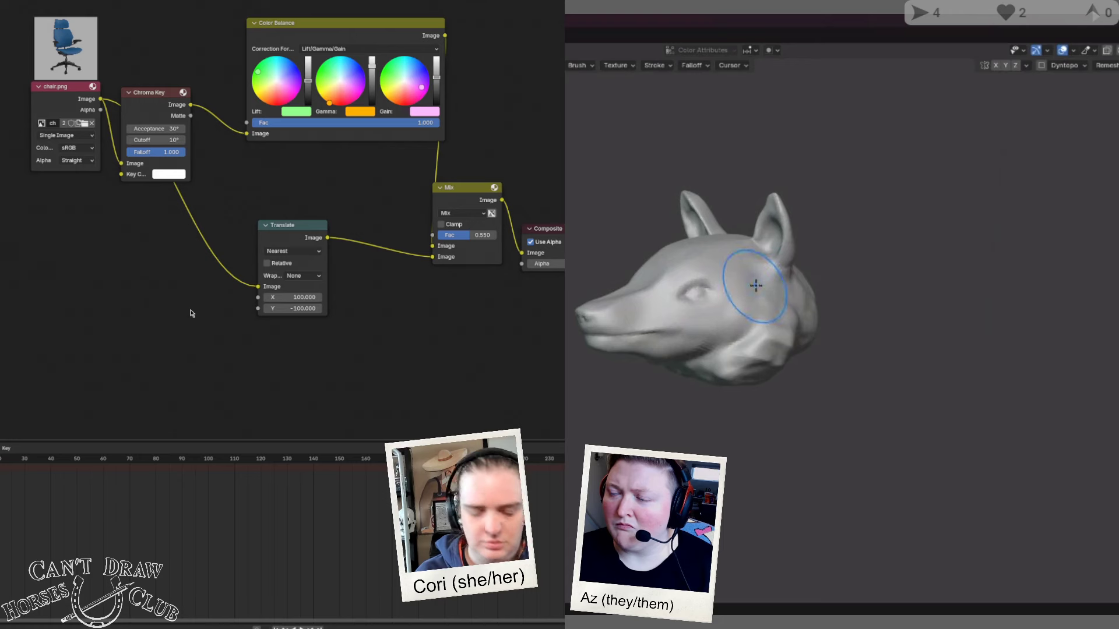
key(F12)
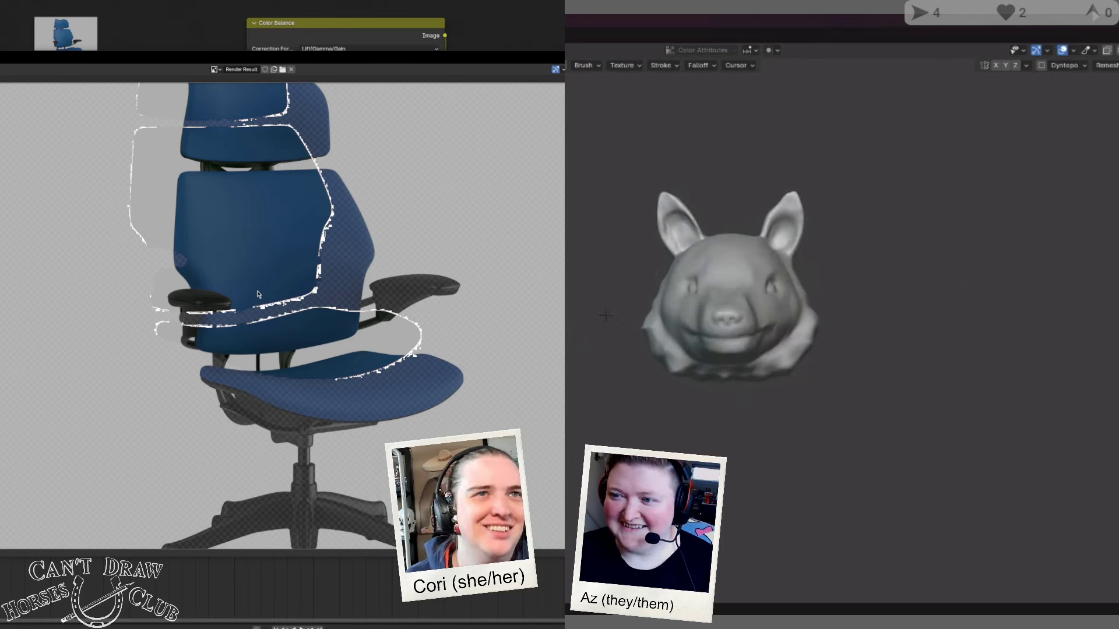
key(Escape)
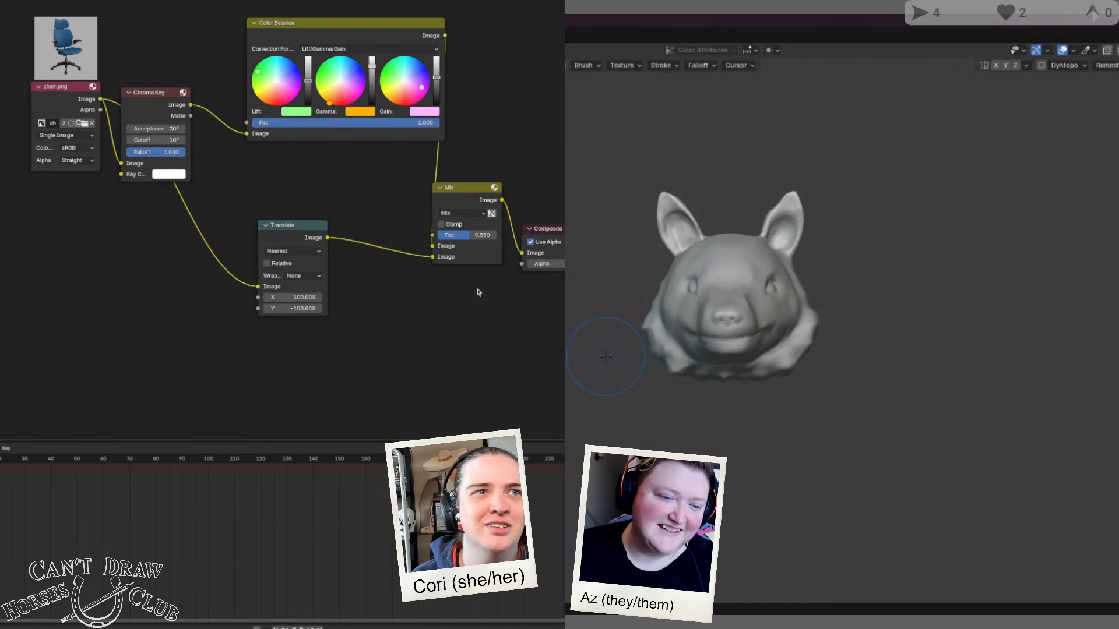
Step: Change the Mix node's blending mode to Multiply and render the composite
click(478, 215)
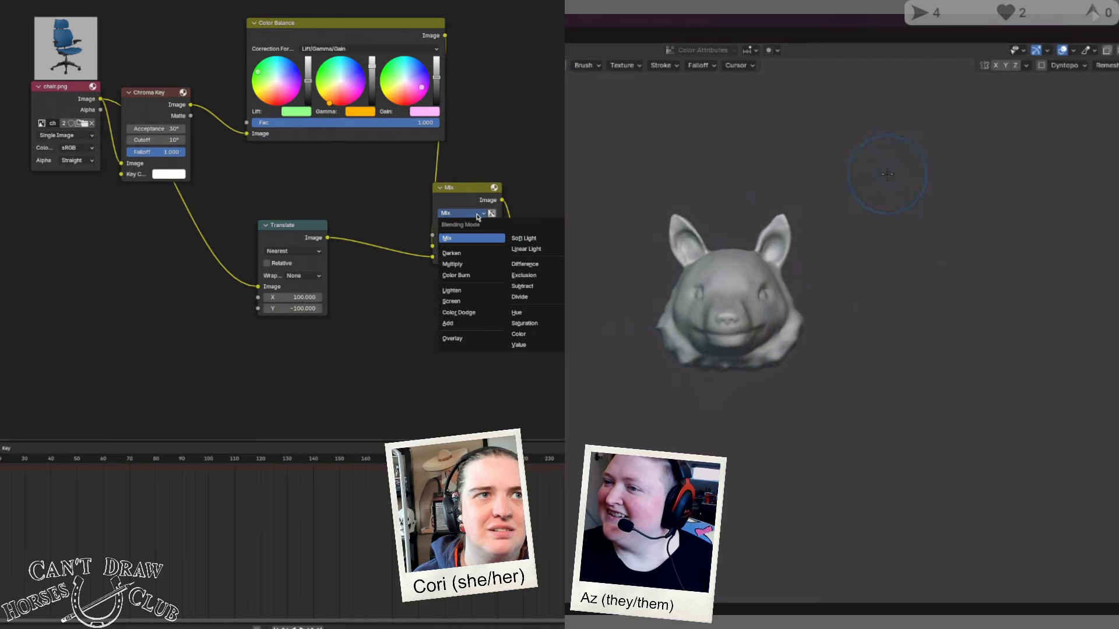
click(463, 264)
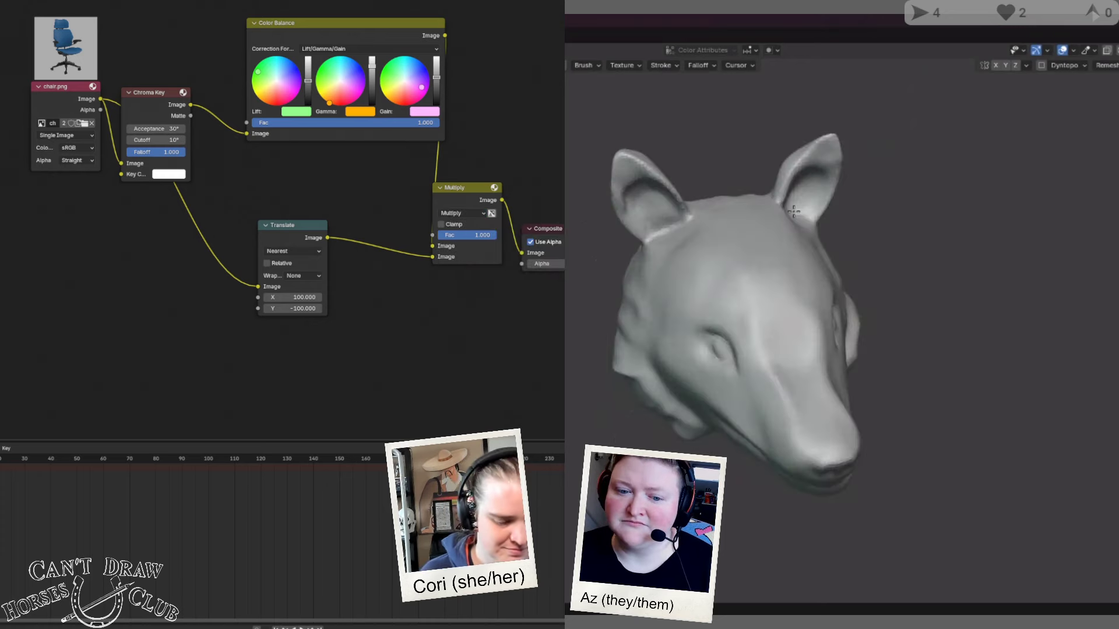
key(F12)
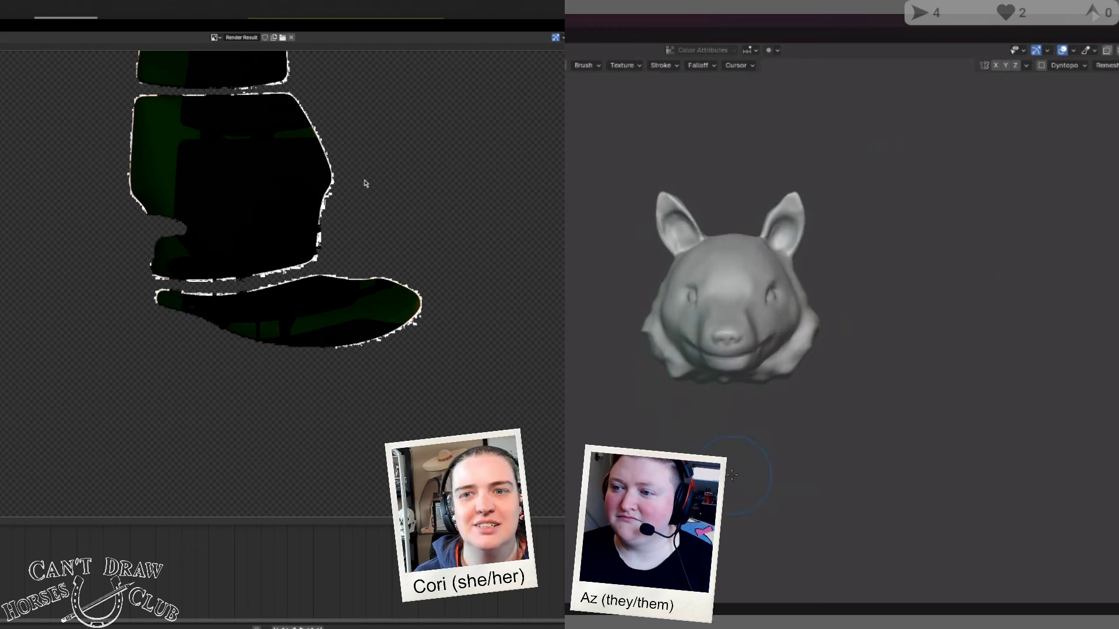
key(Escape)
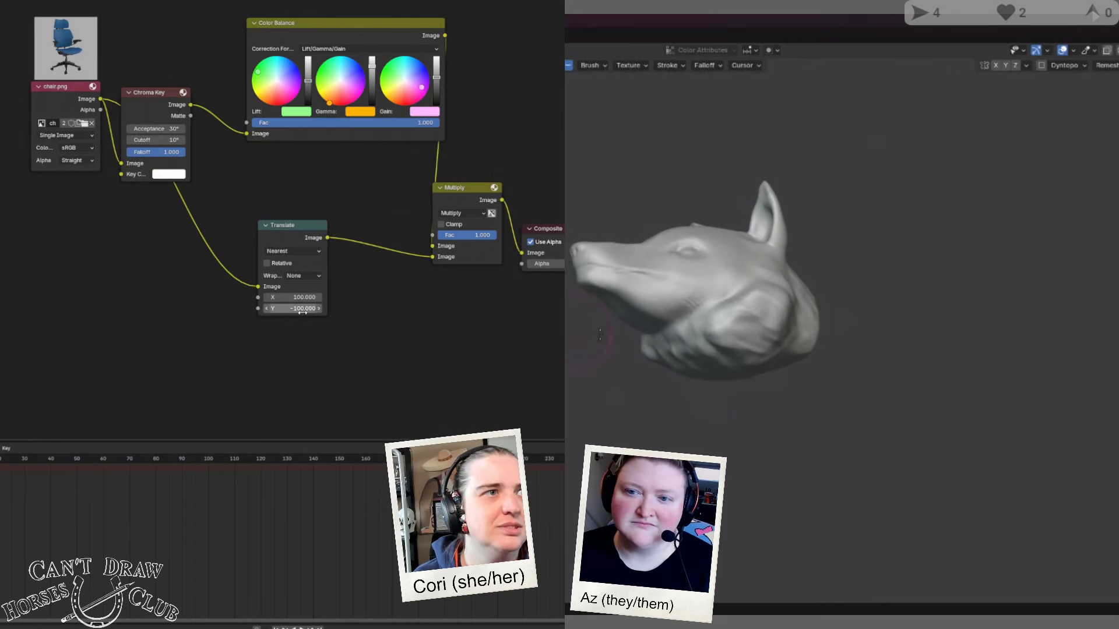
Step: Set the Translate node's wrapping to Both Axes, trying the X Axis and Y Axis options first
click(300, 276)
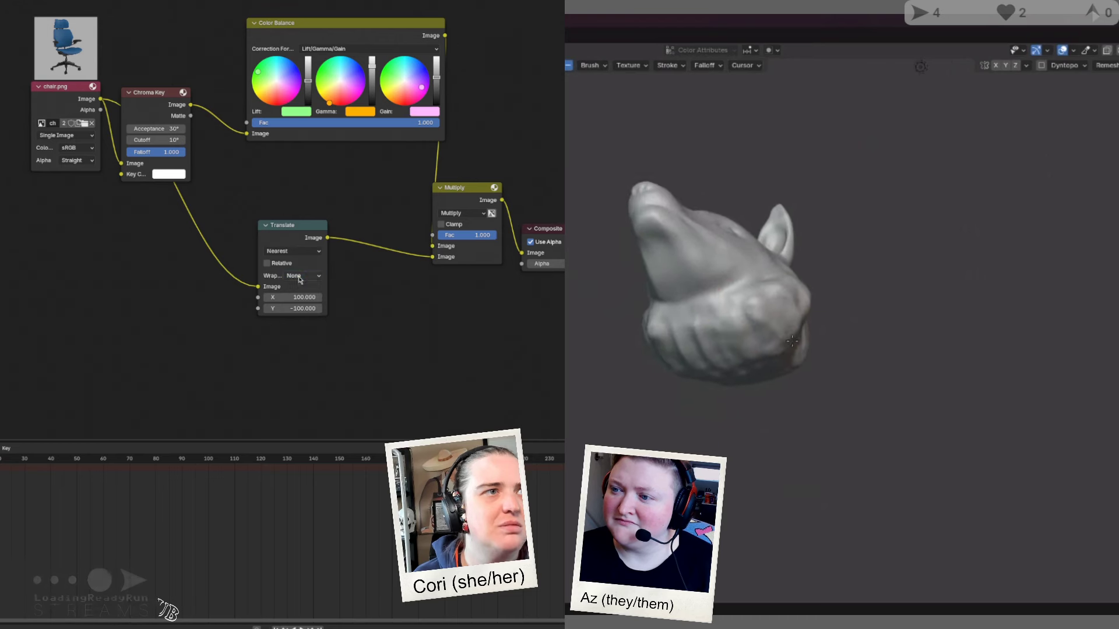
click(293, 250)
click(301, 263)
click(302, 275)
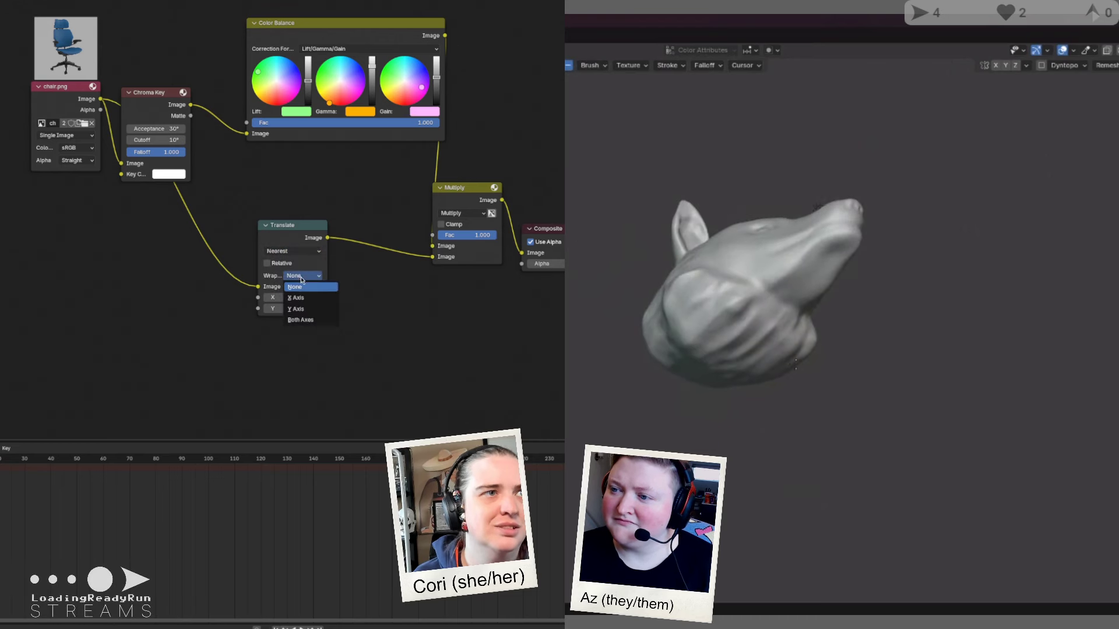
click(303, 298)
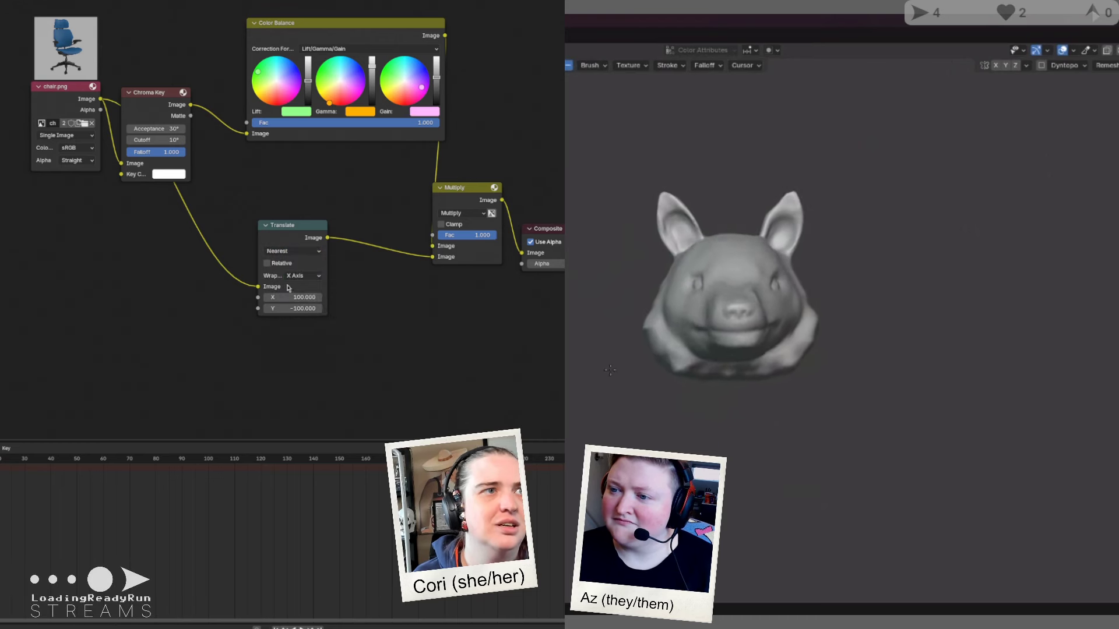
click(300, 275)
click(310, 313)
click(300, 275)
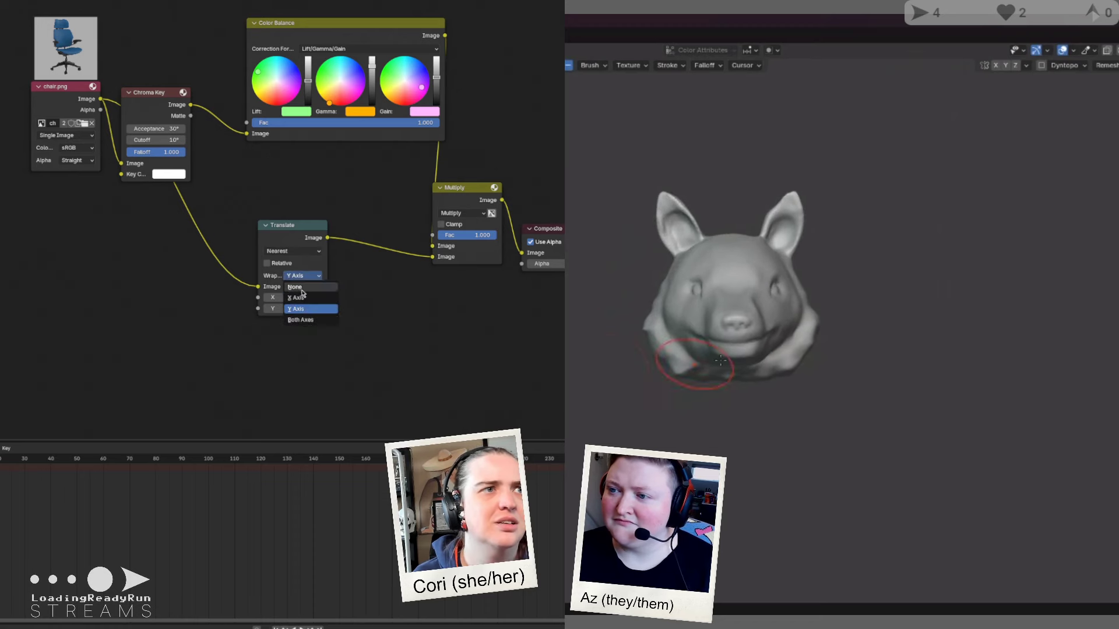
click(308, 320)
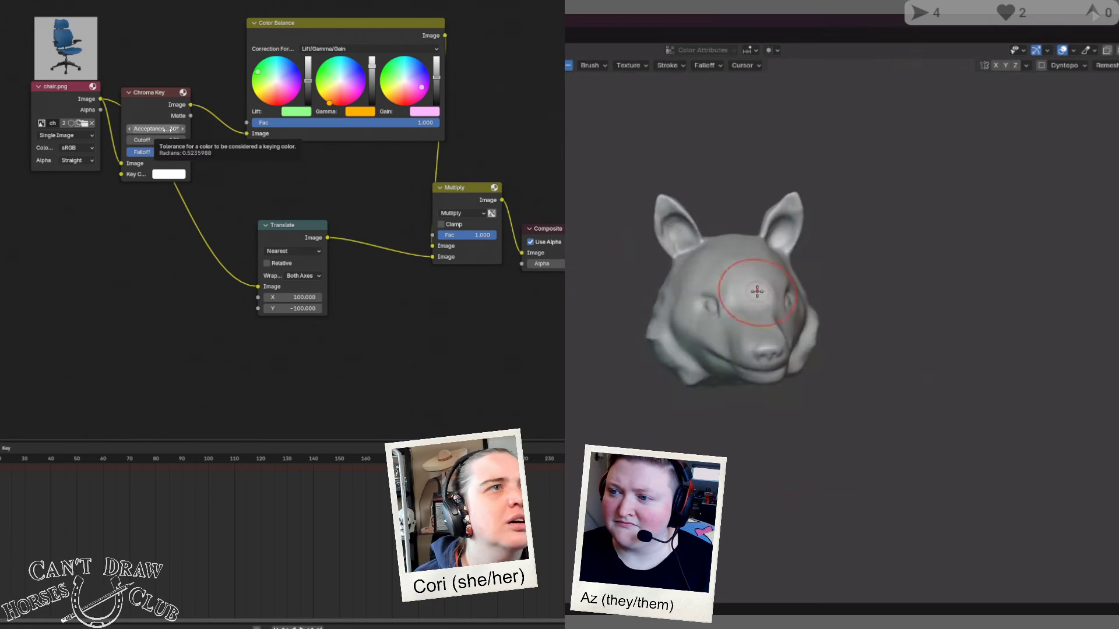
Step: Set the Chroma Key node's acceptance to 10°
click(169, 129)
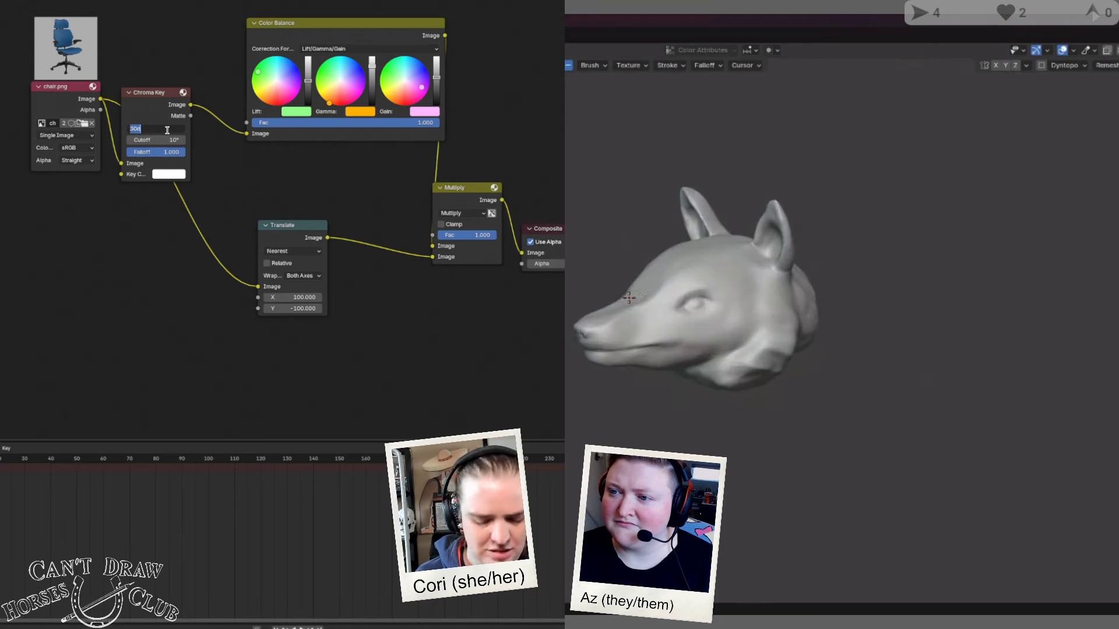
text(10)
key(Return)
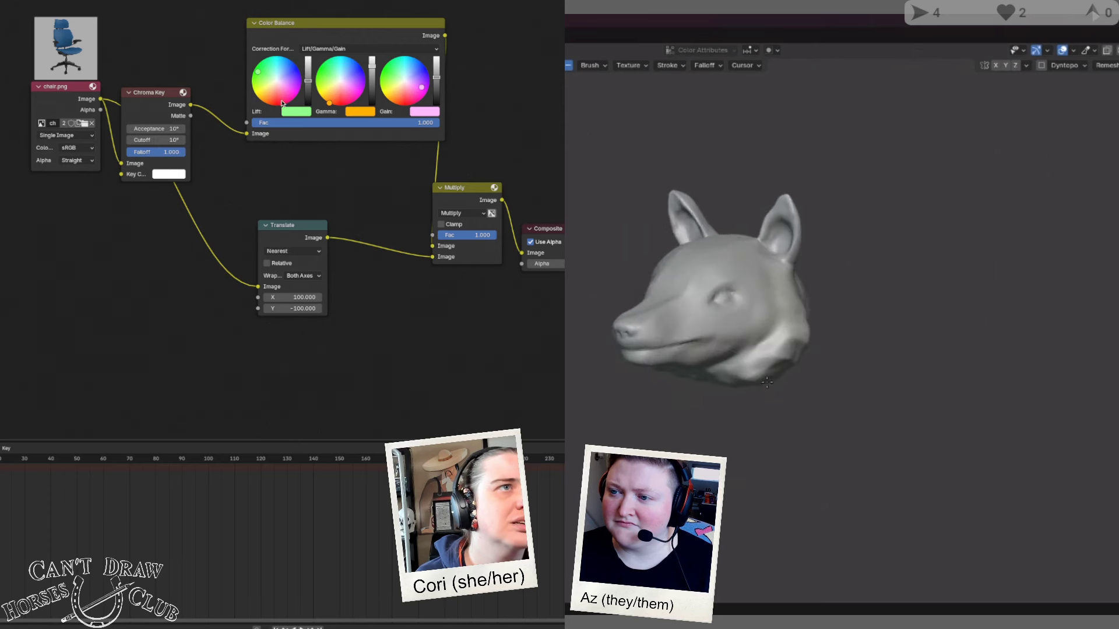
Step: Shift the Color Balance node's Lift color to light red and render the composite to inspect the chair
click(363, 29)
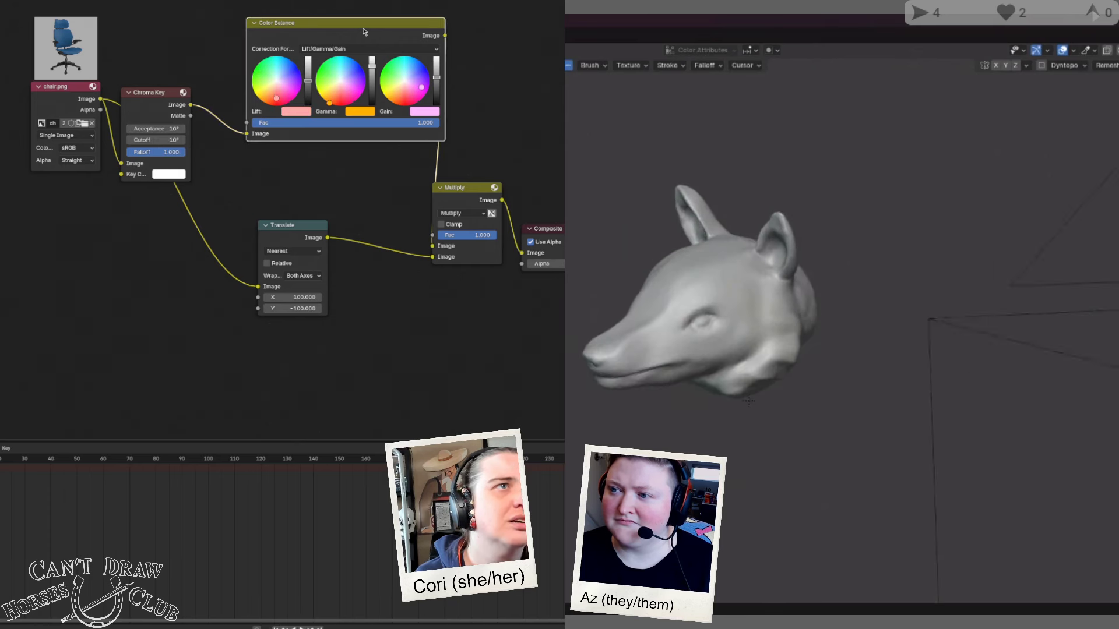
key(F12)
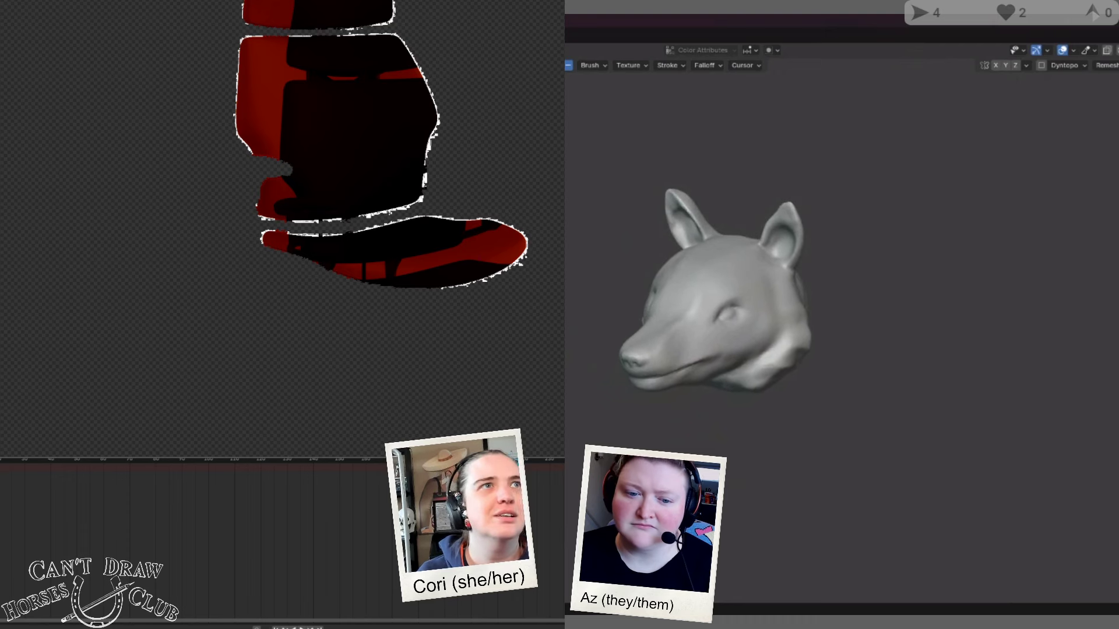
drag(420, 0, 407, 28)
mouse_move(350, 218)
middle_down()
mouse_move(349, 289)
mouse_move(357, 182)
mouse_move(257, 320)
mouse_move(378, 400)
mouse_move(280, 231)
mouse_move(320, 285)
mouse_move(344, 182)
middle_up()
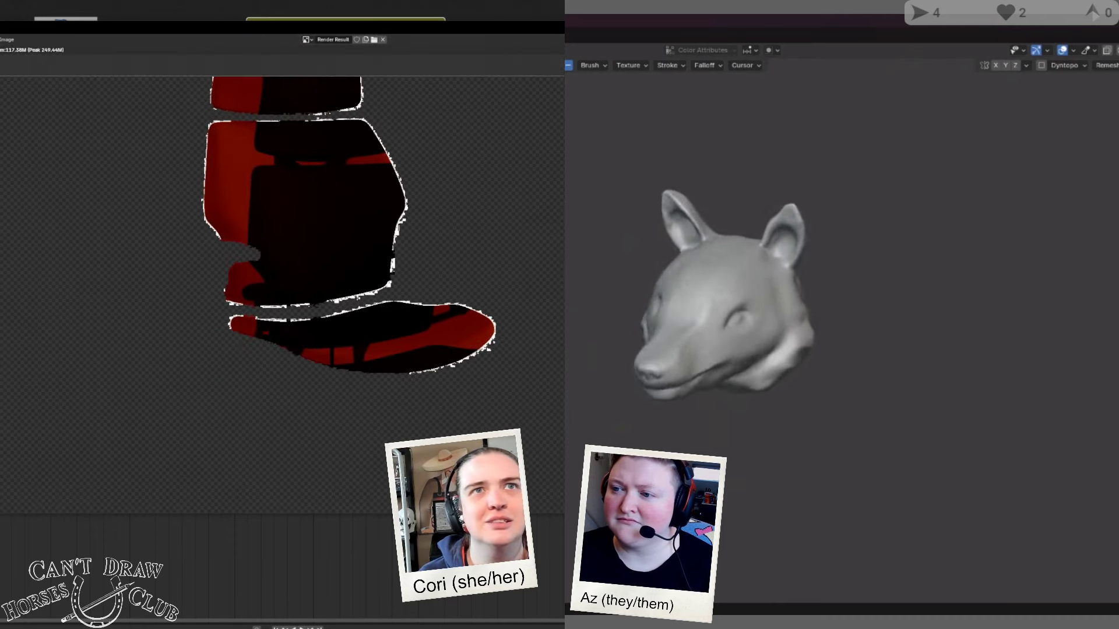
key(Escape)
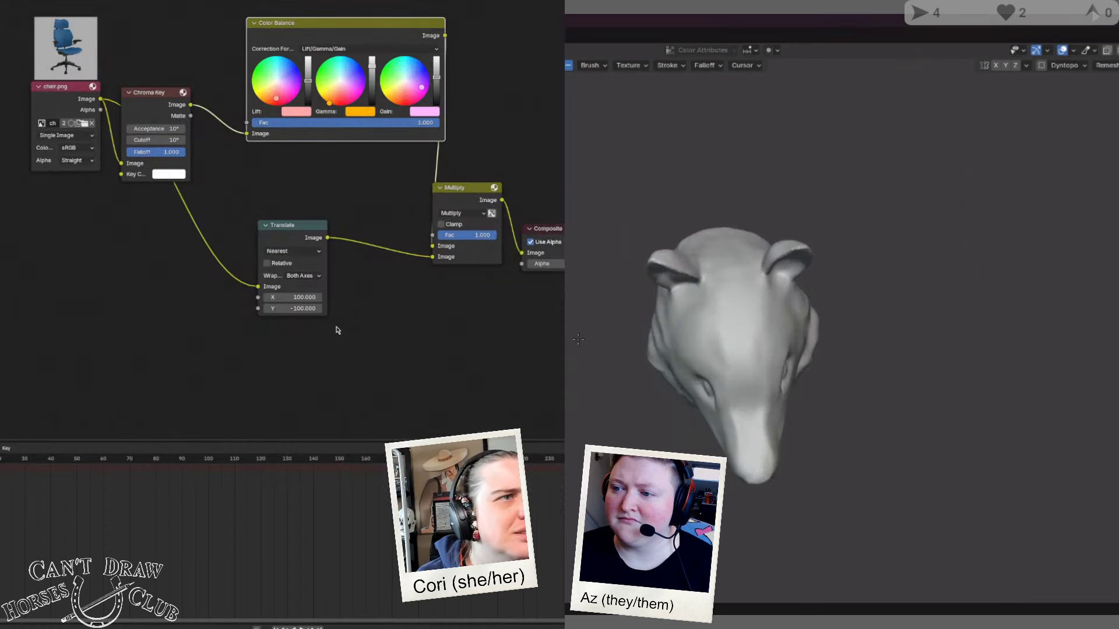
Step: Spread out the Chroma Key and Color Balance nodes above the link from the chair image to Translate
drag(160, 91, 194, 68)
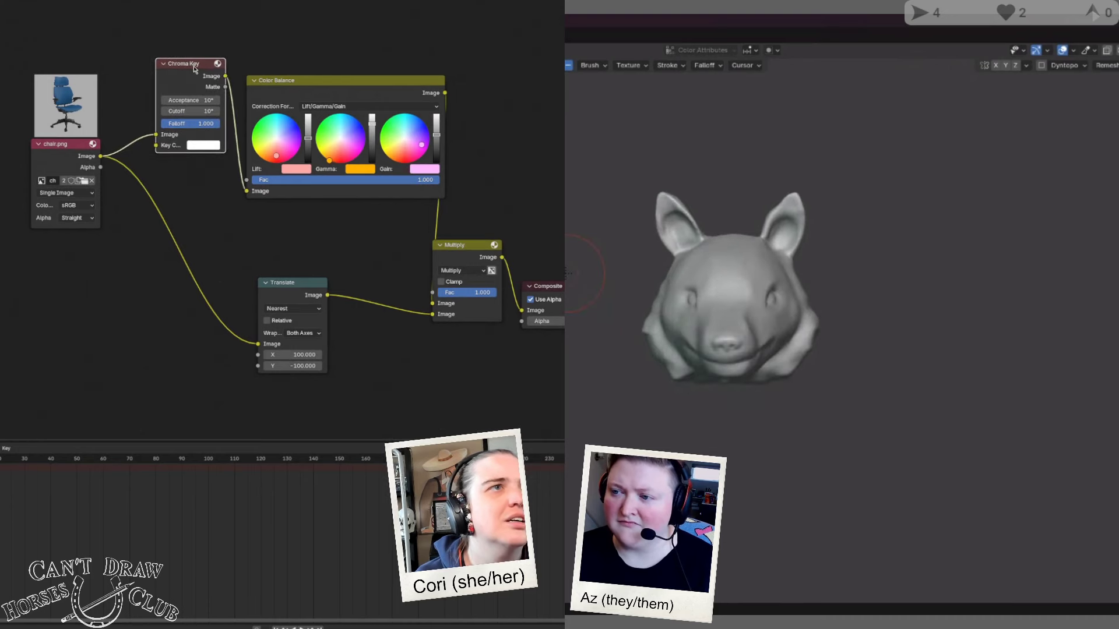
drag(374, 80, 417, 64)
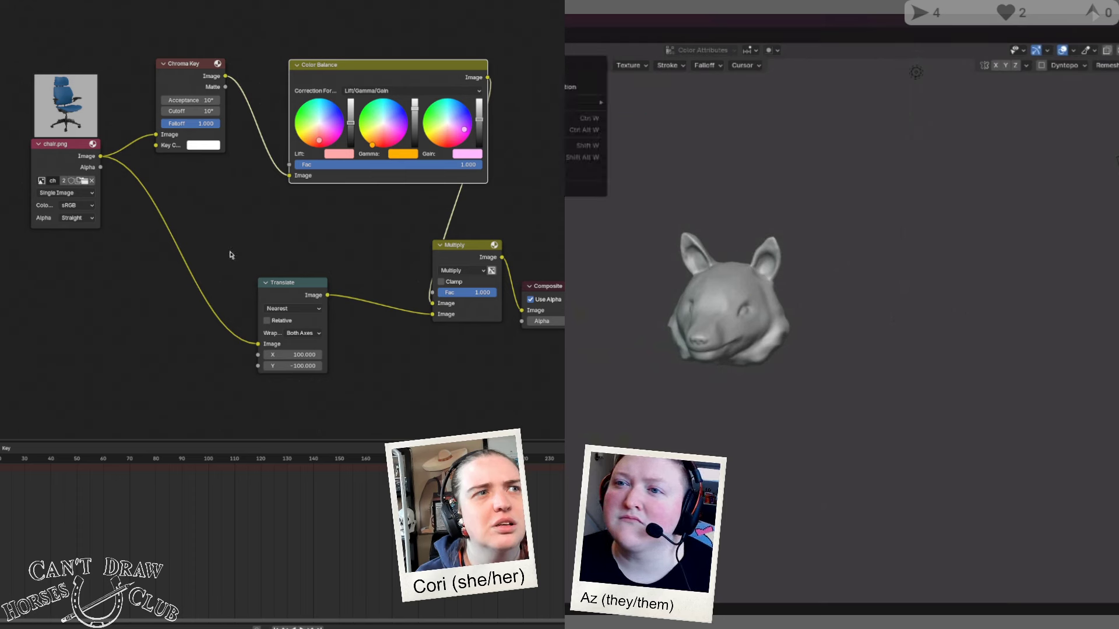
click(306, 284)
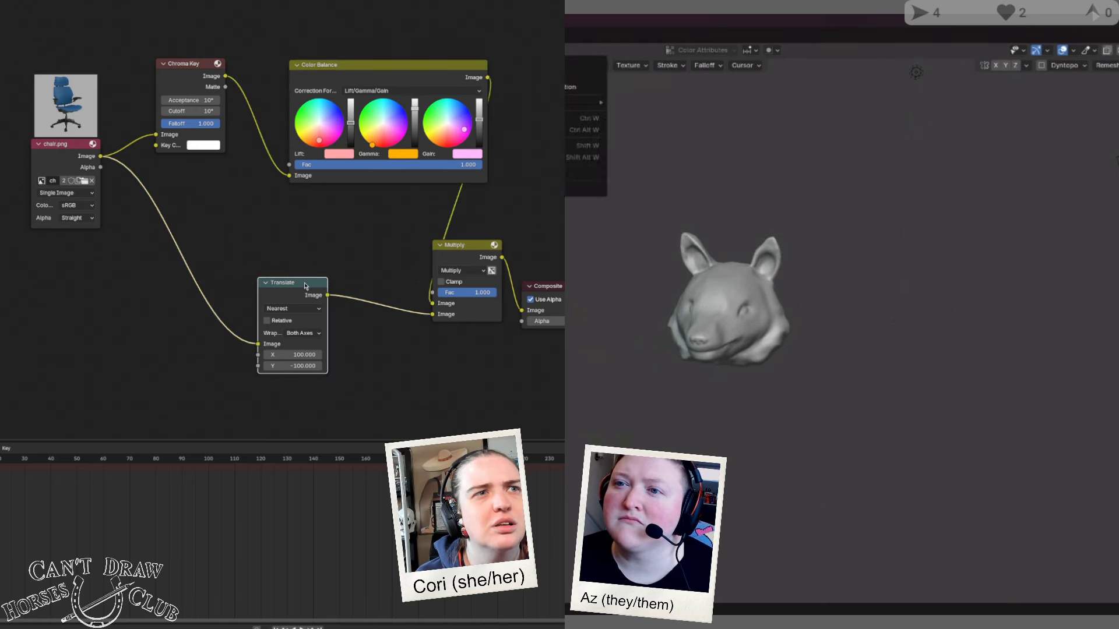
Step: Change the Multiply node's blending mode to Add and render the red and blue chair overlay
click(476, 271)
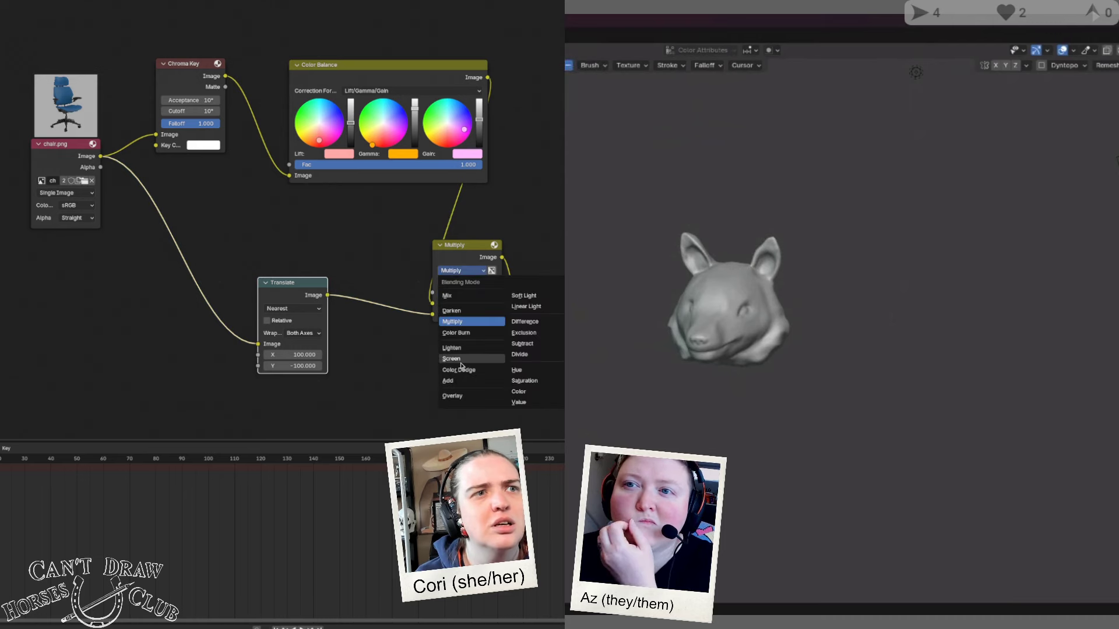
click(466, 382)
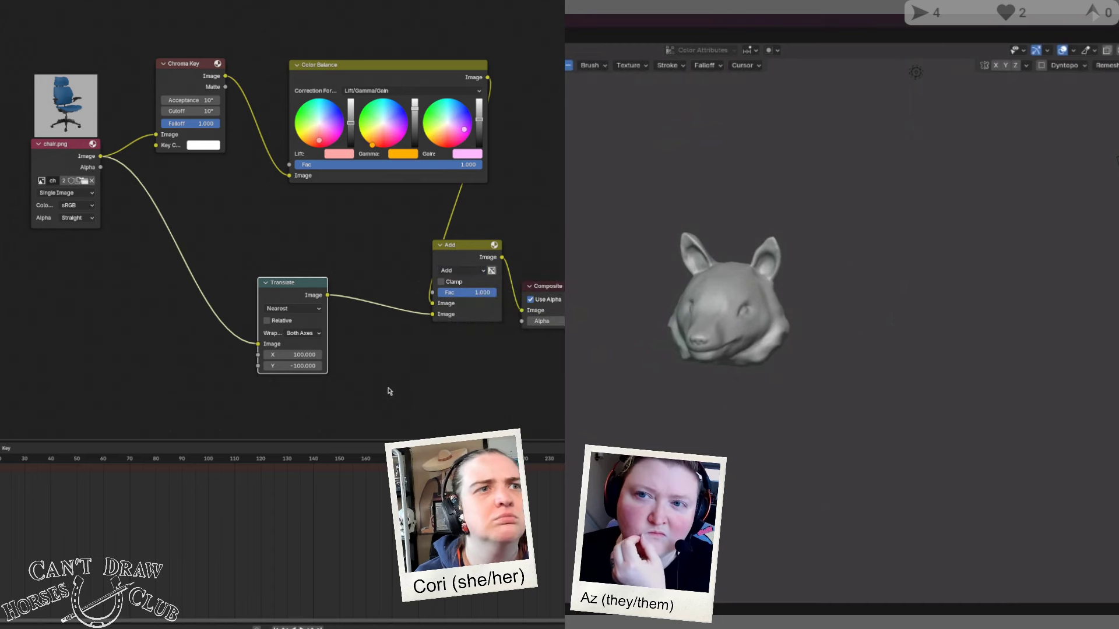
click(390, 392)
key(F12)
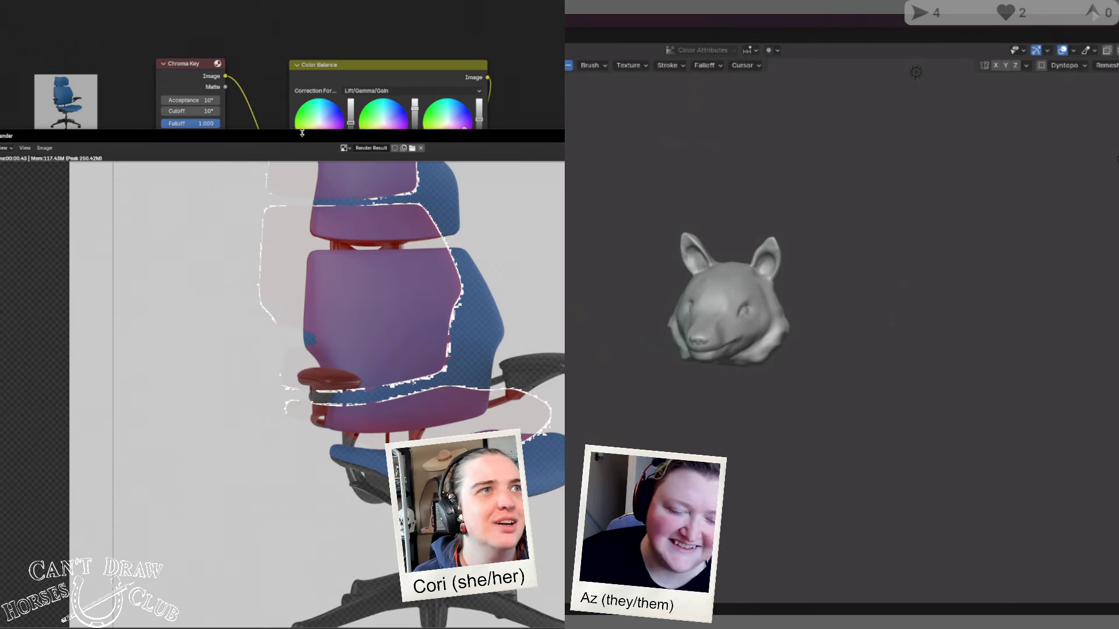
drag(294, 140, 204, 69)
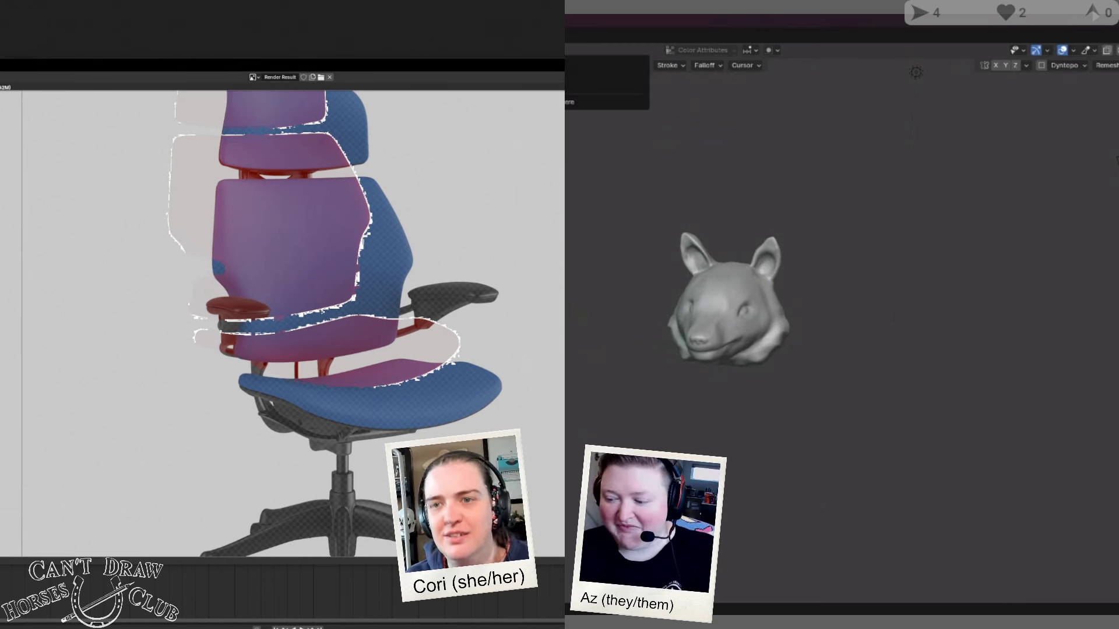
key(Escape)
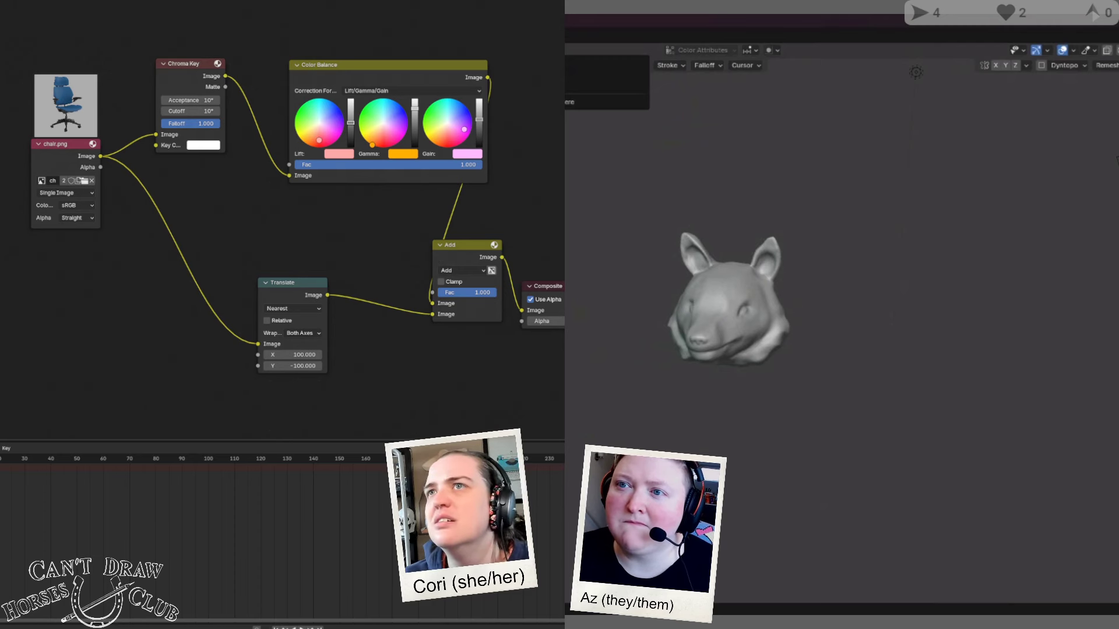
click(565, 65)
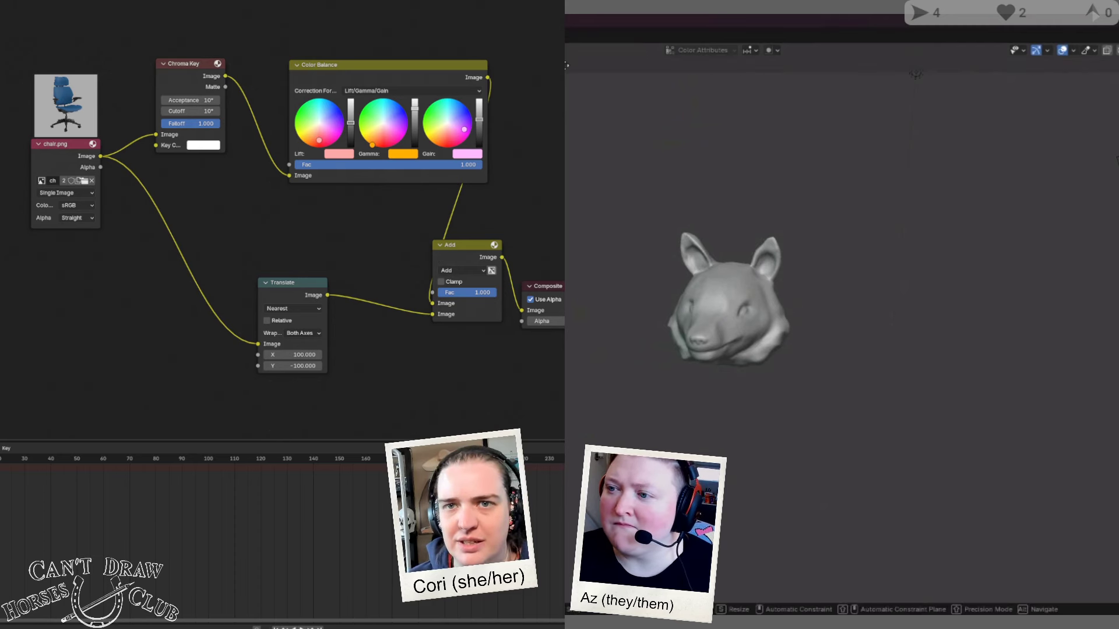
shift+middle_drag(966, 446, 935, 434)
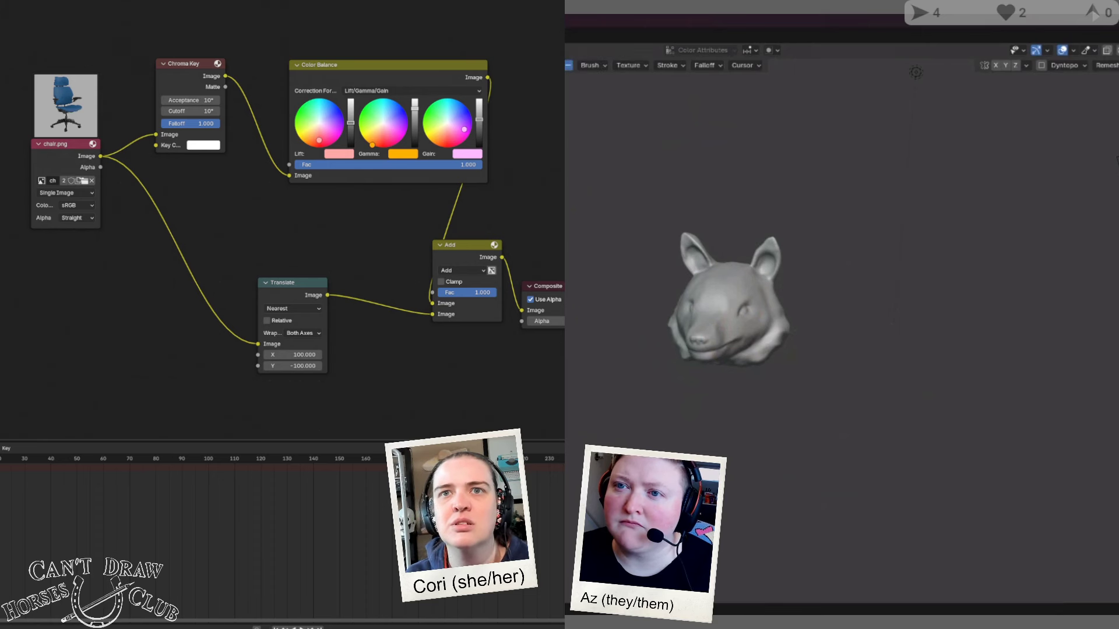
key(h)
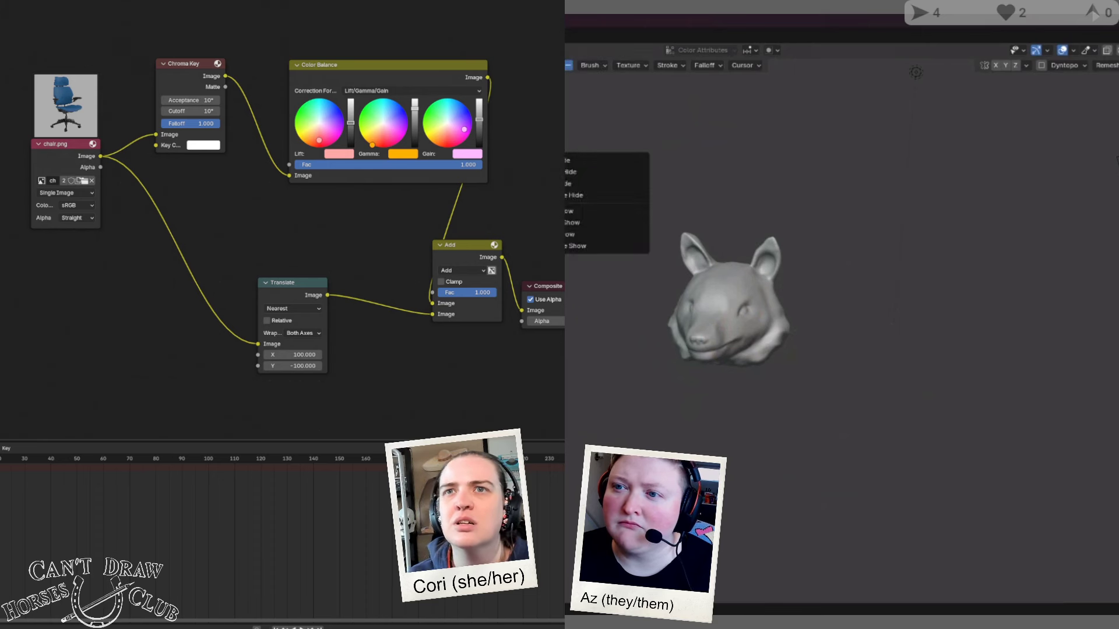
key(Escape)
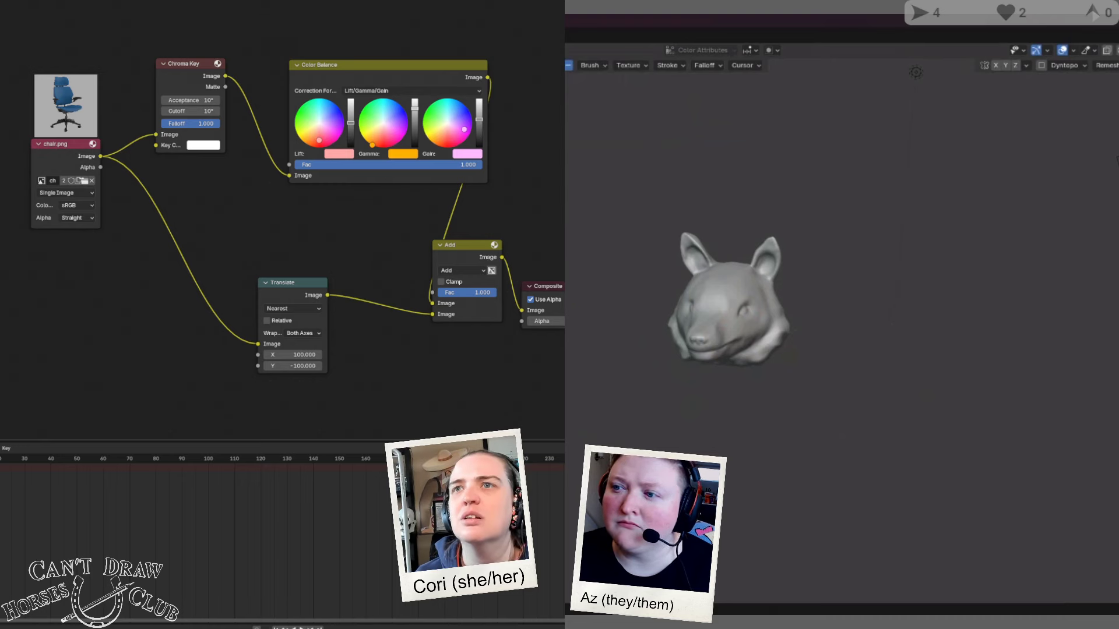
Step: Examine the sculpted animal head from the front and both sides, checking the ears, muzzle and neck ruff
middle_drag(778, 254, 714, 280)
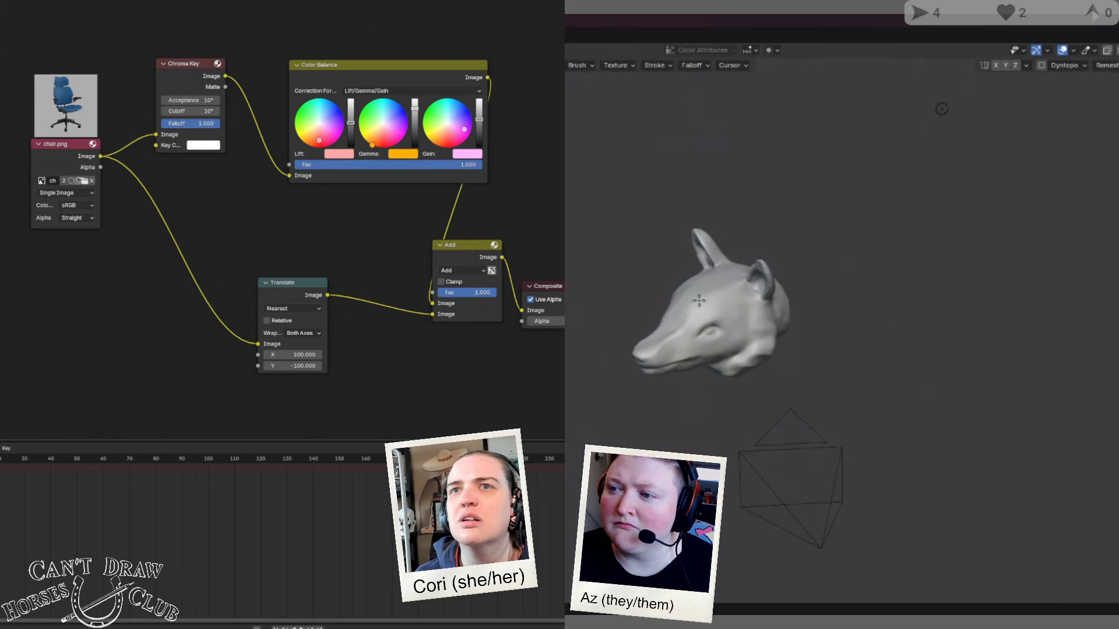
middle_drag(911, 438, 987, 420)
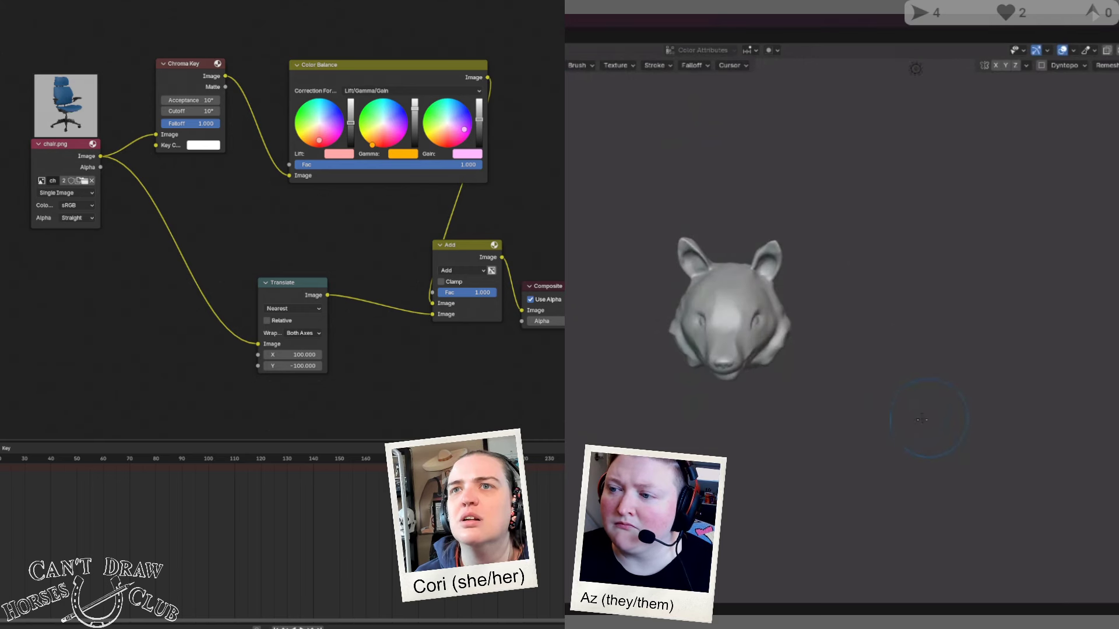
scroll(757, 350, up, 5)
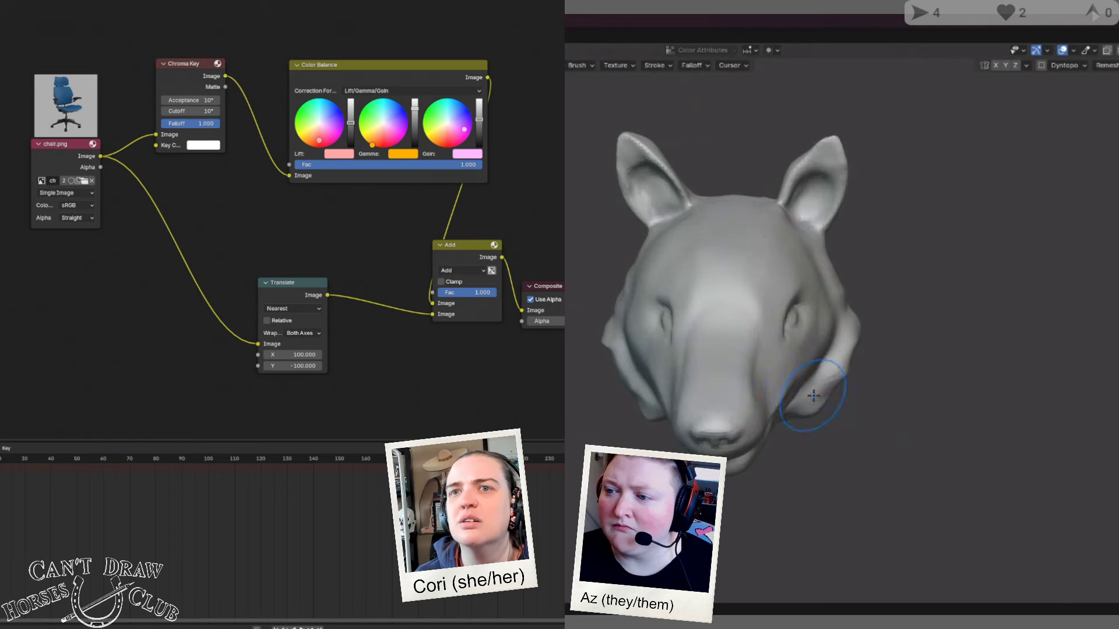
mouse_move(813, 396)
middle_down()
mouse_move(747, 375)
mouse_move(874, 484)
mouse_move(839, 463)
mouse_move(860, 466)
mouse_move(699, 396)
middle_up()
mouse_move(678, 335)
middle_down()
mouse_move(786, 441)
mouse_move(785, 338)
middle_up()
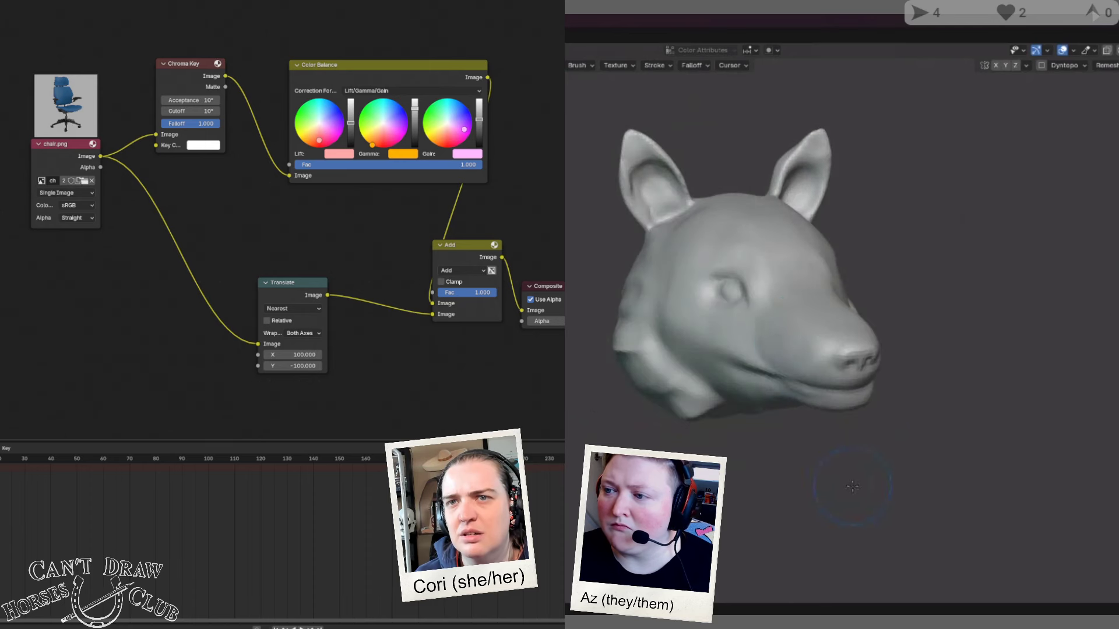
mouse_move(824, 487)
middle_down()
mouse_move(819, 478)
mouse_move(817, 535)
middle_up()
middle_drag(568, 432, 478, 408)
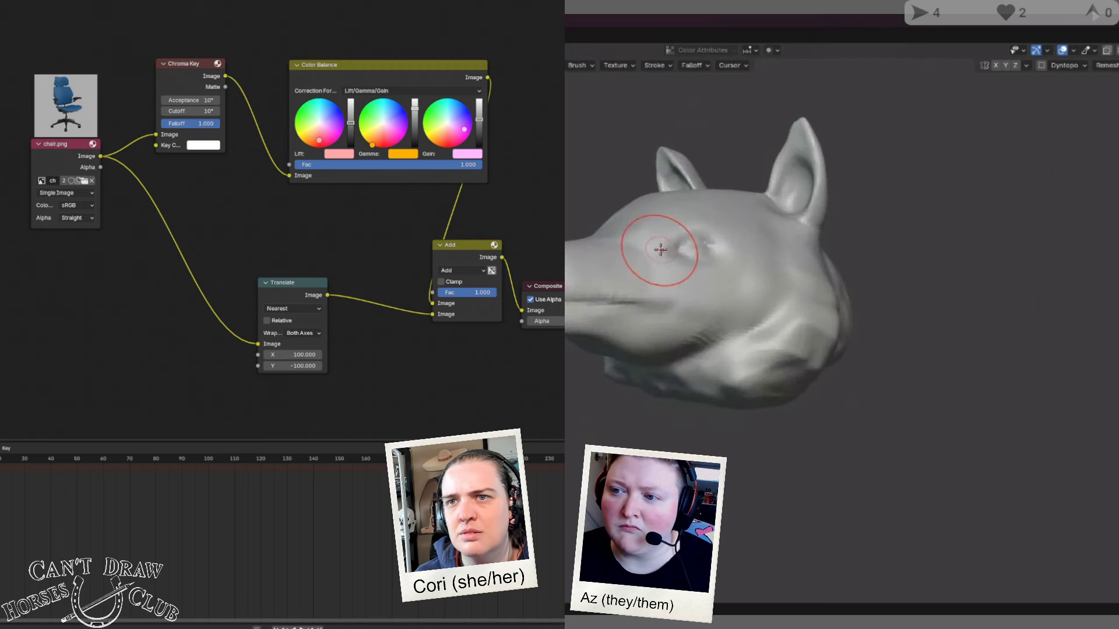
Step: Refine the creases around the sculpted head's eyes and along the corners of its mouth
scroll(637, 272, up, 2)
middle_drag(572, 237, 583, 270)
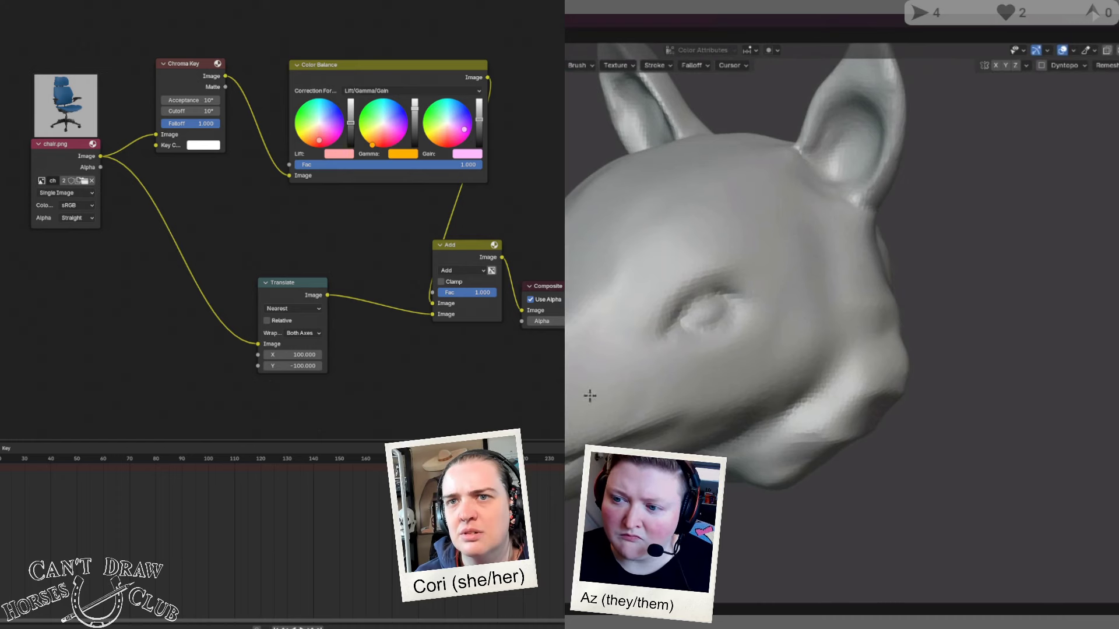
middle_drag(586, 399, 874, 407)
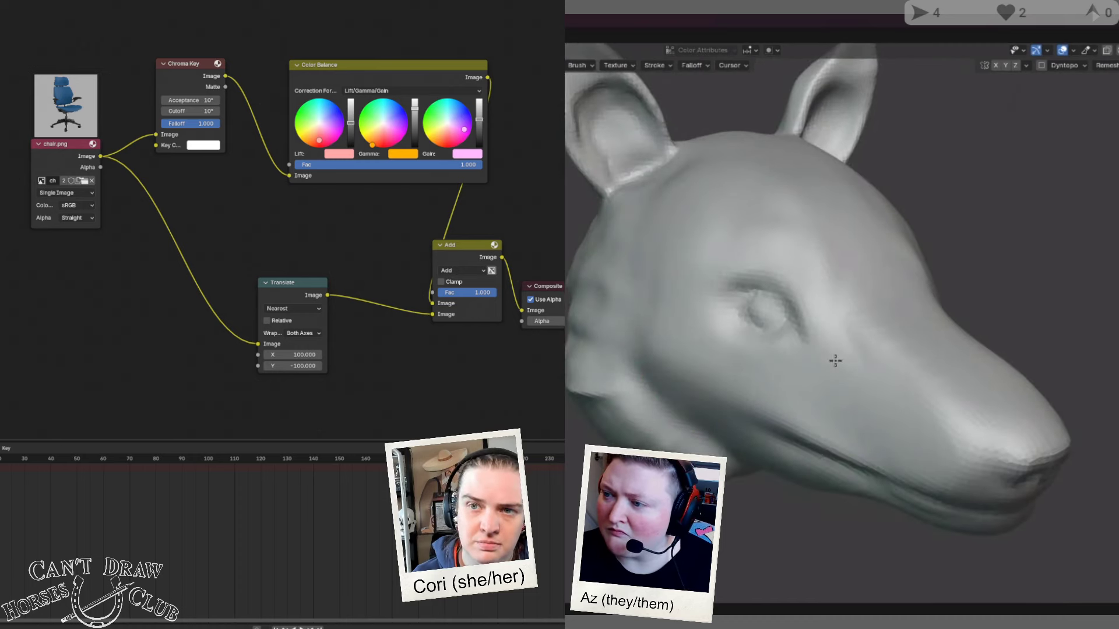
mouse_move(836, 361)
middle_down()
mouse_move(807, 425)
mouse_move(758, 422)
mouse_move(884, 443)
mouse_move(579, 394)
middle_up()
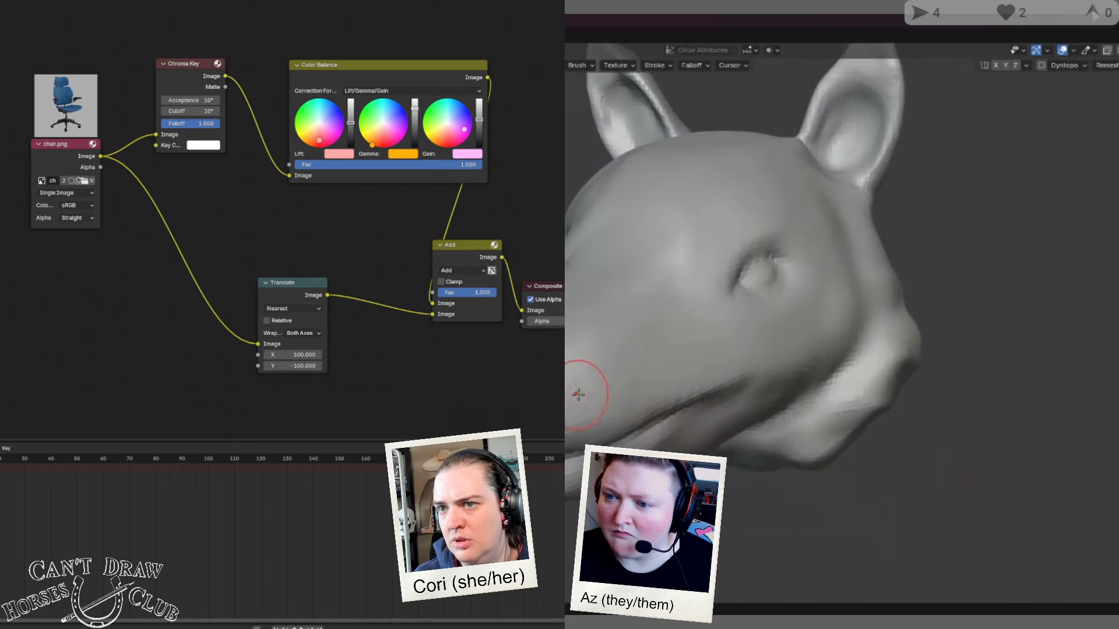
middle_drag(654, 358, 684, 342)
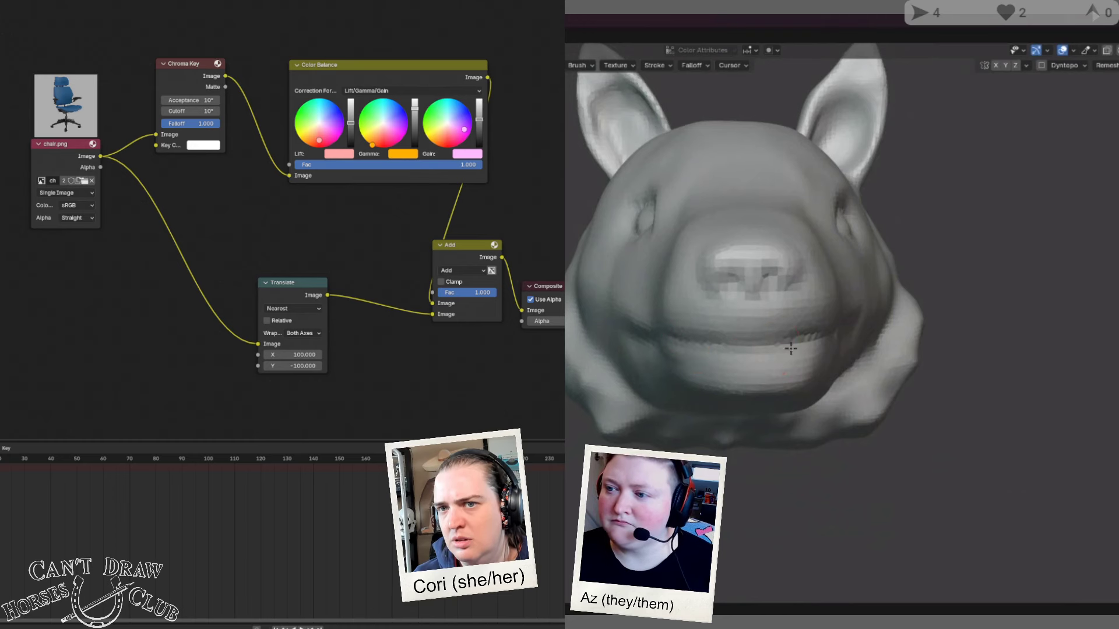
mouse_move(789, 345)
middle_down()
mouse_move(732, 437)
mouse_move(698, 430)
mouse_move(716, 446)
middle_up()
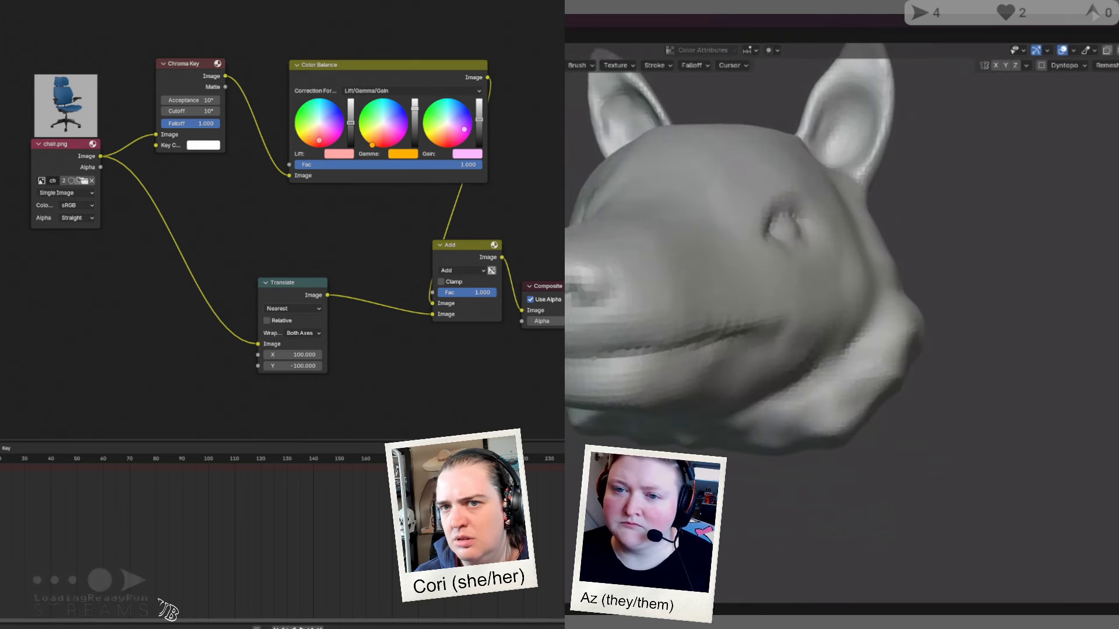
mouse_move(566, 300)
middle_down()
mouse_move(573, 315)
mouse_move(760, 300)
middle_up()
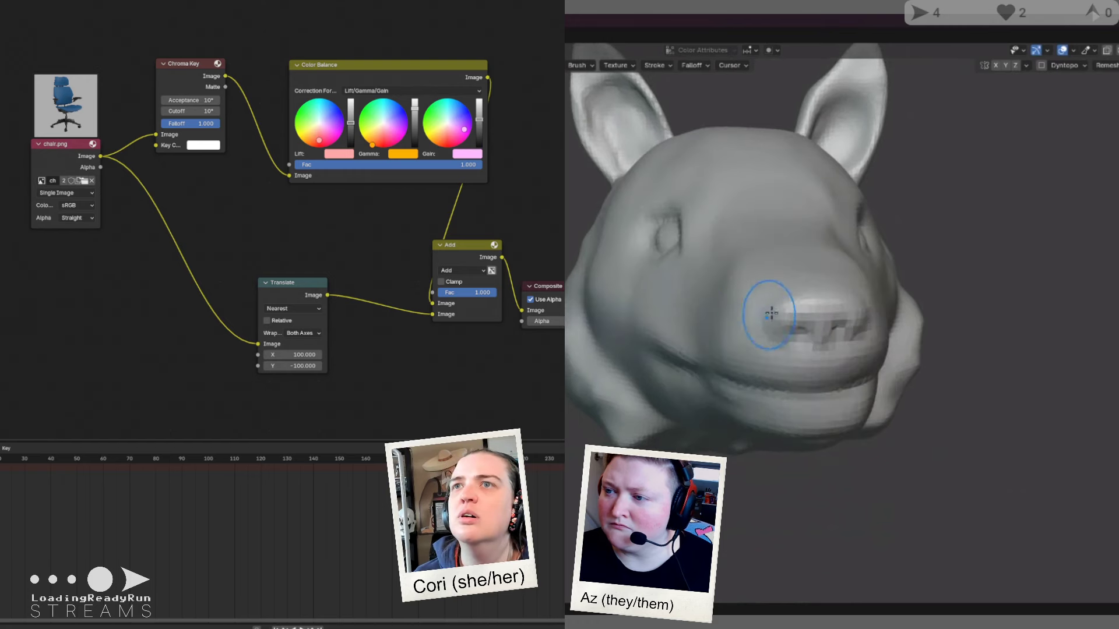
Step: Carve the sides of the nose on the muzzle tip to define its outer edges
mouse_move(766, 305)
middle_down()
mouse_move(784, 310)
mouse_move(775, 472)
mouse_move(816, 368)
middle_up()
scroll(834, 322, up, 4)
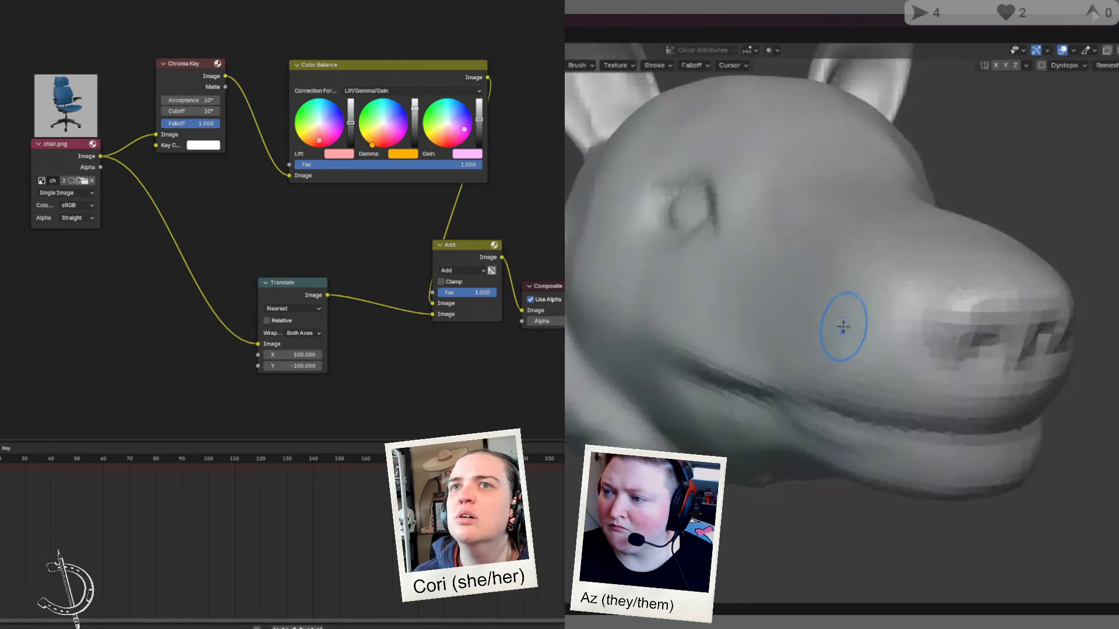
scroll(1004, 344, down, 2)
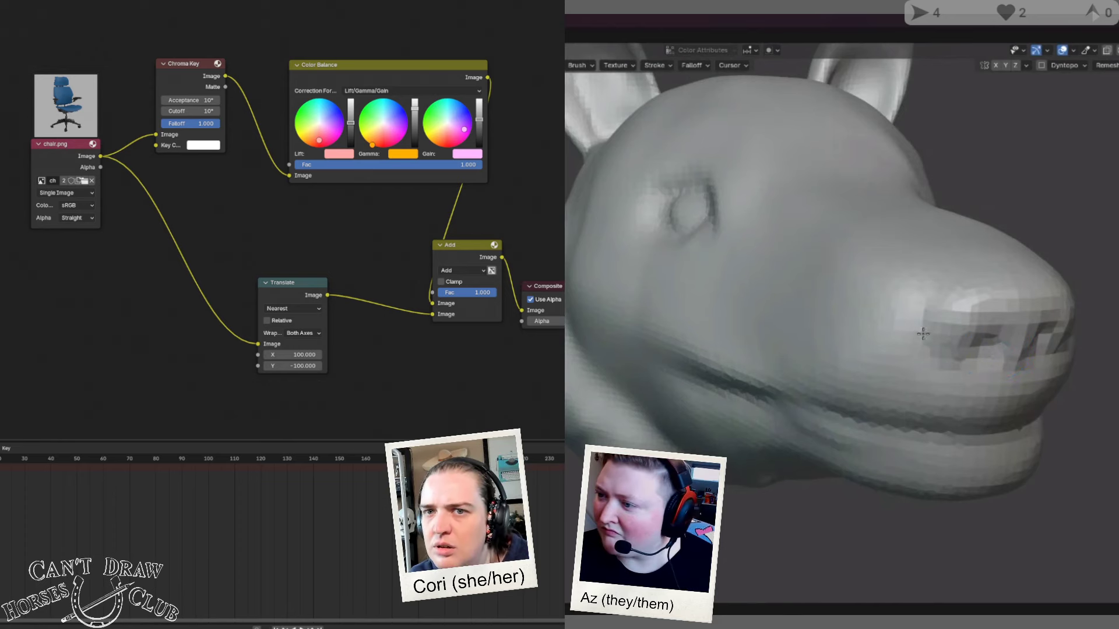
middle_drag(929, 282, 636, 414)
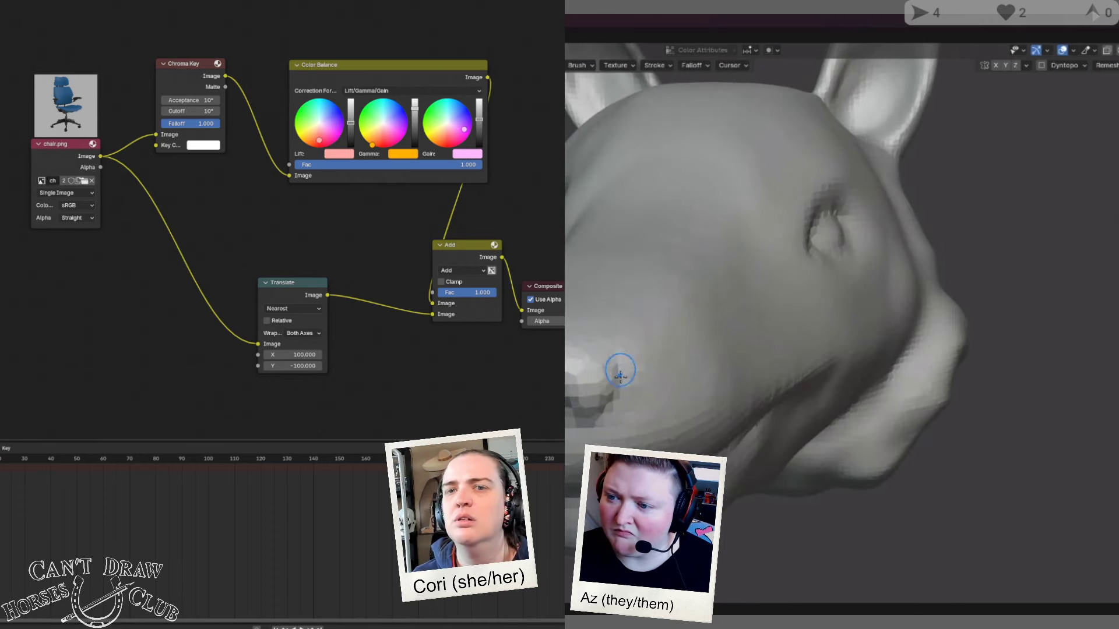
middle_drag(620, 370, 781, 322)
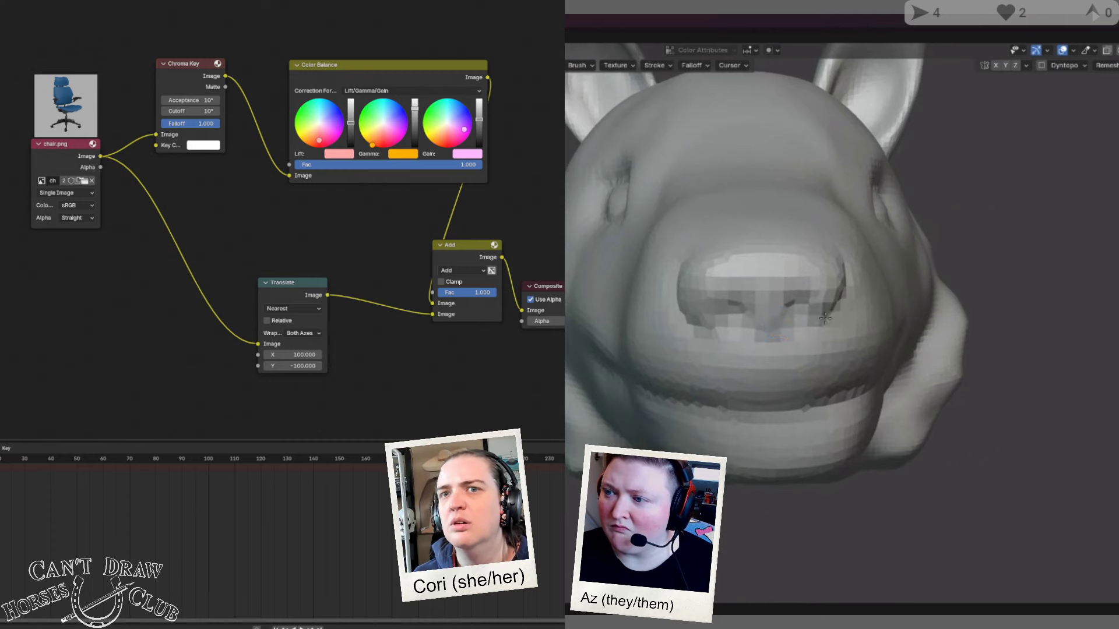
Step: Shape the eyelids and inner eye corners around the eyeballs on the sculpted head
mouse_move(699, 319)
middle_down()
mouse_move(669, 344)
mouse_move(712, 252)
middle_up()
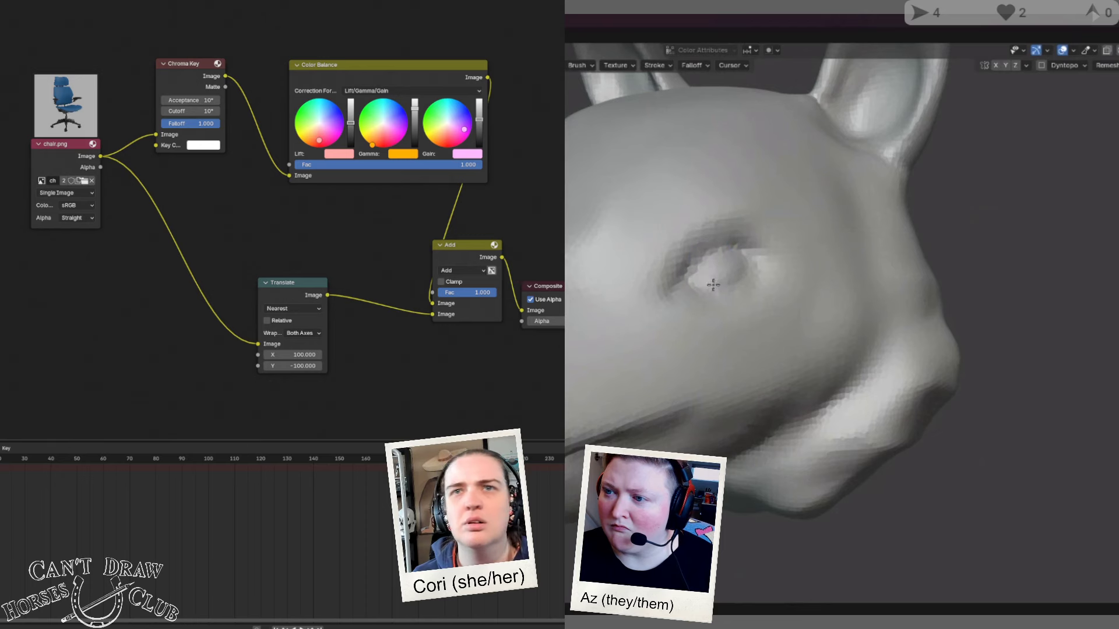
mouse_move(700, 303)
middle_down()
mouse_move(751, 309)
mouse_move(756, 289)
middle_up()
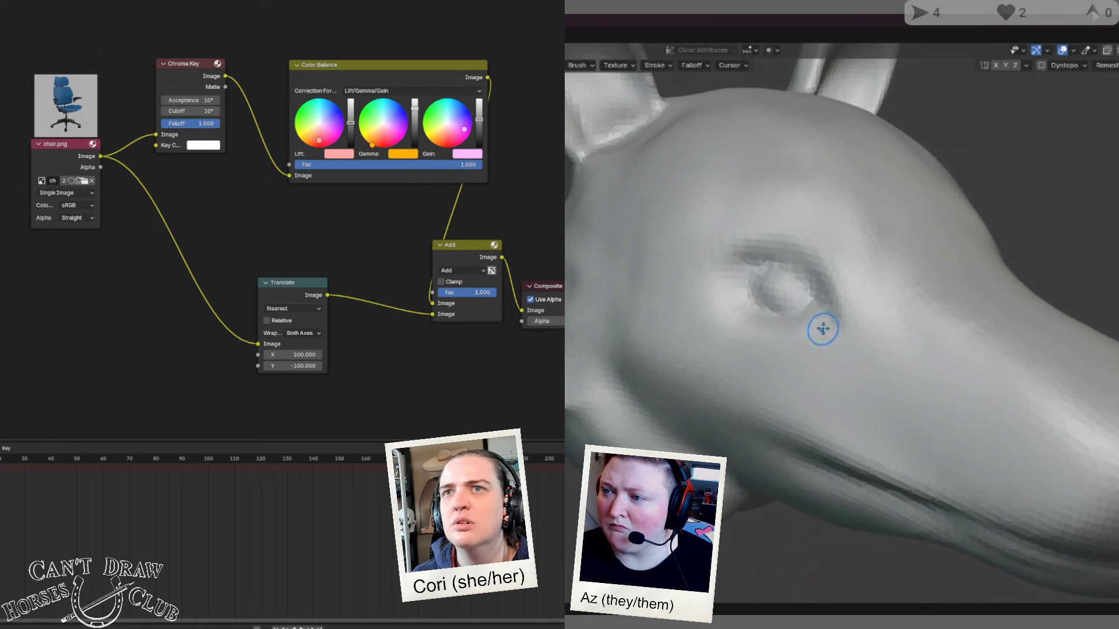
mouse_move(823, 329)
middle_down()
mouse_move(764, 328)
mouse_move(766, 357)
mouse_move(808, 334)
middle_up()
scroll(764, 329, down, 3)
Step: Rework the mouth line and lip corners along the muzzle, undoing one unwanted stroke
drag(837, 327, 910, 328)
middle_drag(913, 327, 859, 341)
middle_drag(761, 354, 826, 349)
key(ctrl+z)
drag(806, 327, 938, 316)
middle_drag(938, 317, 889, 333)
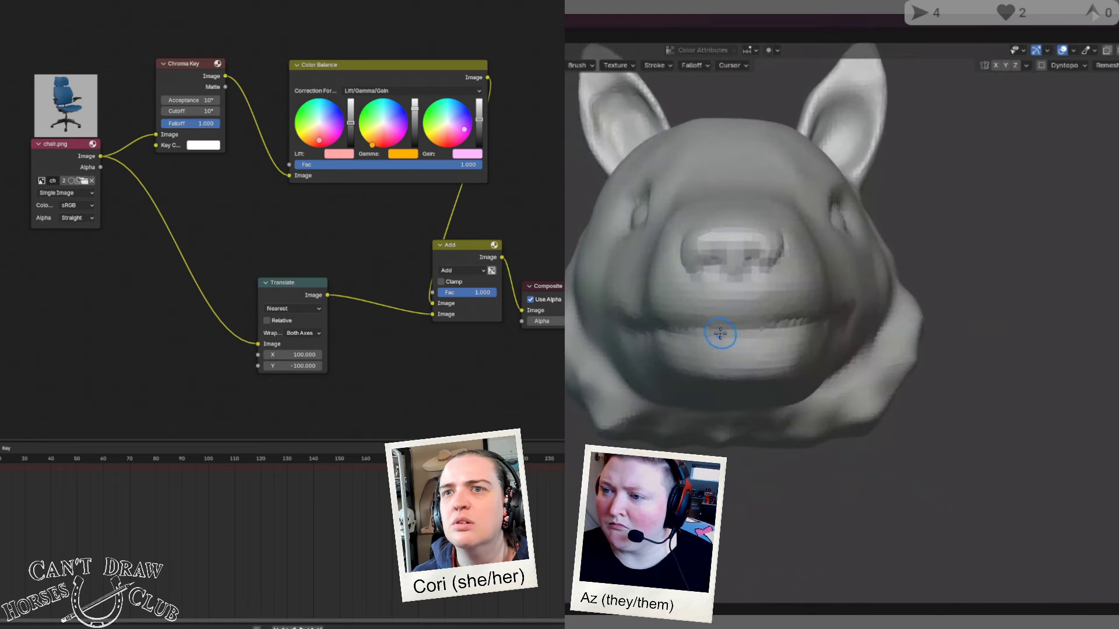
middle_drag(797, 329, 657, 337)
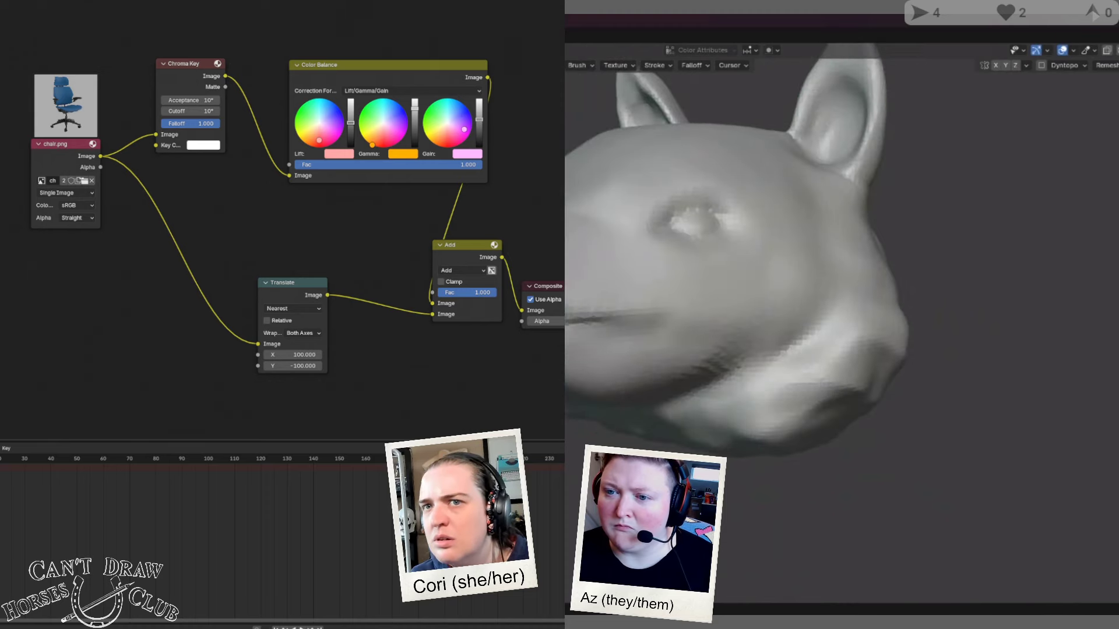
middle_drag(568, 327, 548, 327)
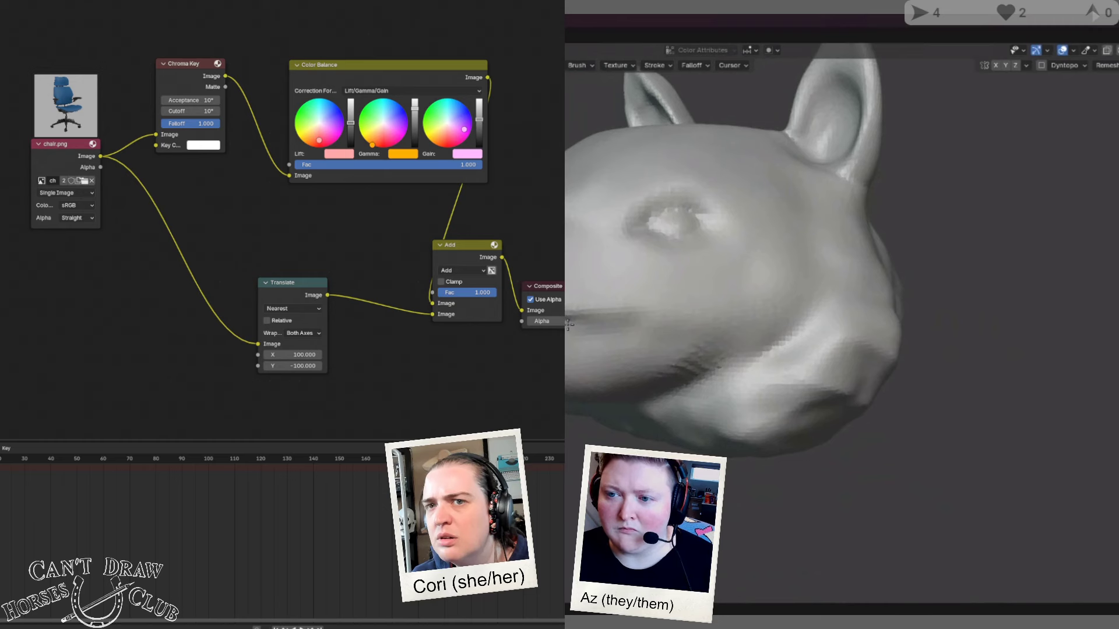
mouse_move(616, 328)
middle_down()
mouse_move(581, 356)
mouse_move(725, 329)
mouse_move(622, 321)
mouse_move(621, 309)
middle_up()
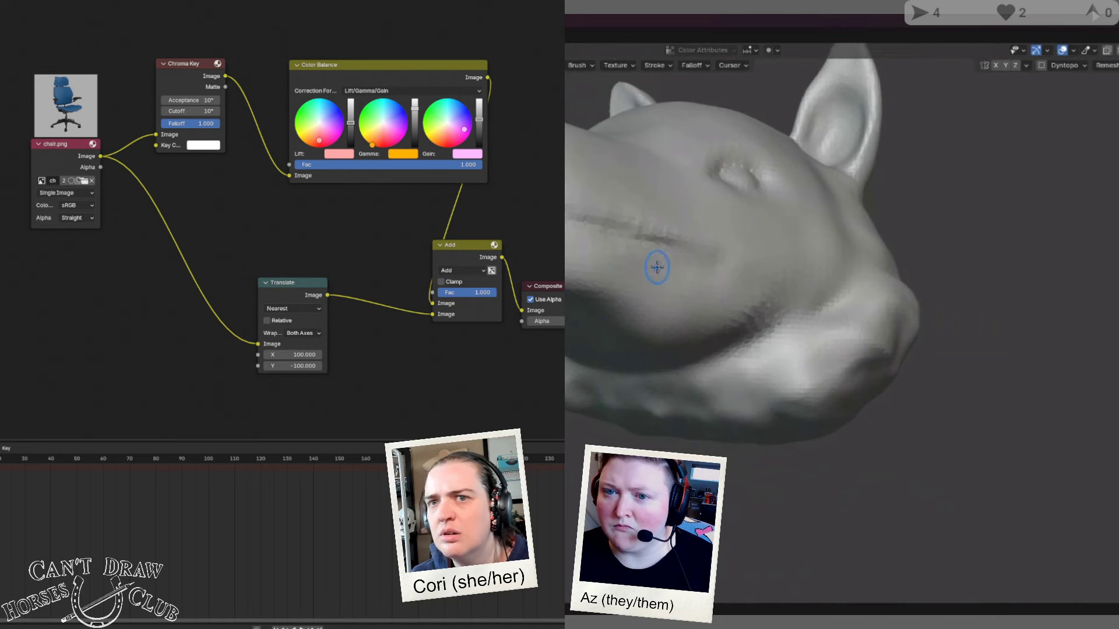
mouse_move(657, 268)
middle_down()
mouse_move(587, 297)
mouse_move(617, 325)
mouse_move(651, 308)
mouse_move(758, 326)
mouse_move(835, 321)
mouse_move(749, 324)
mouse_move(758, 338)
middle_up()
Step: Replace the Add node with an Alpha Over node placed between the Translate and Composite nodes
key(x)
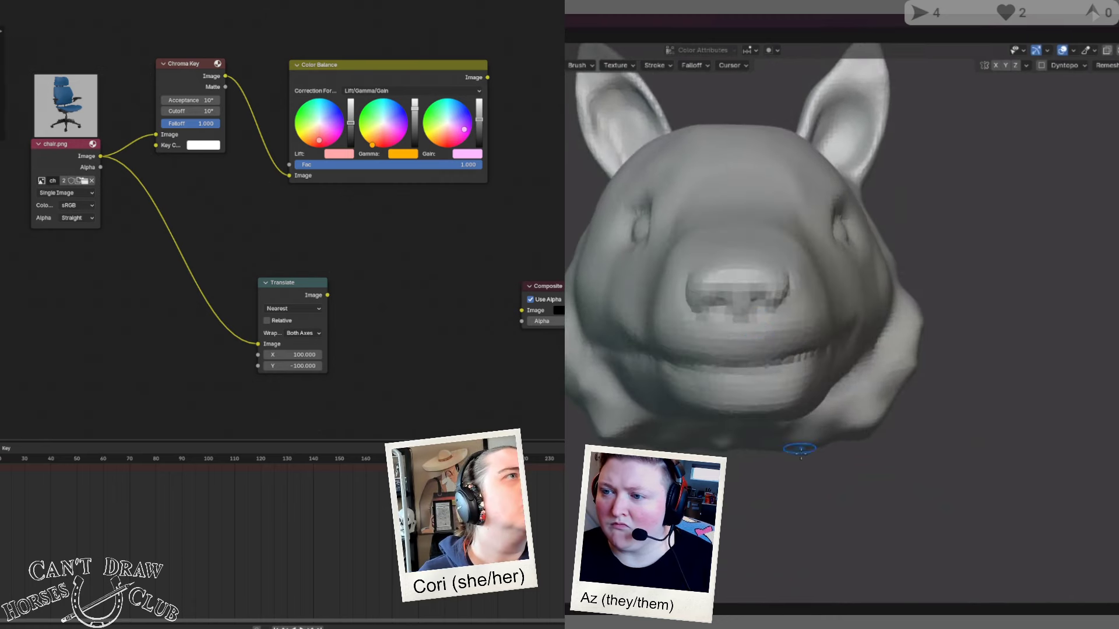
middle_drag(800, 449, 786, 461)
mouse_move(12, 35)
scroll(784, 460, down, 5)
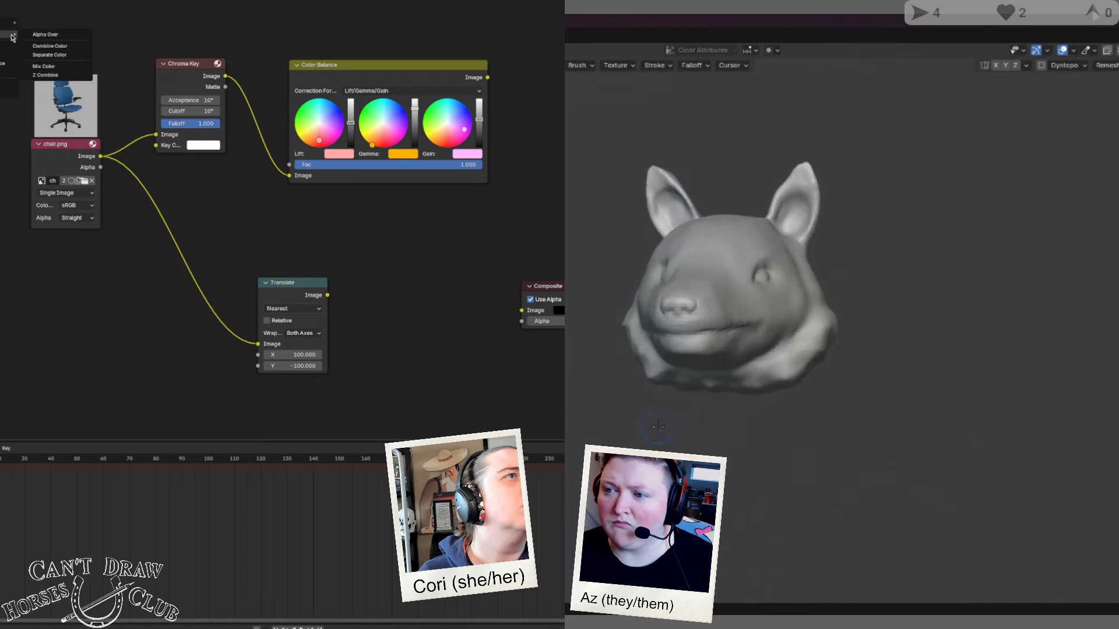
mouse_move(691, 416)
middle_down()
mouse_move(652, 437)
mouse_move(664, 426)
middle_up()
click(36, 36)
click(394, 242)
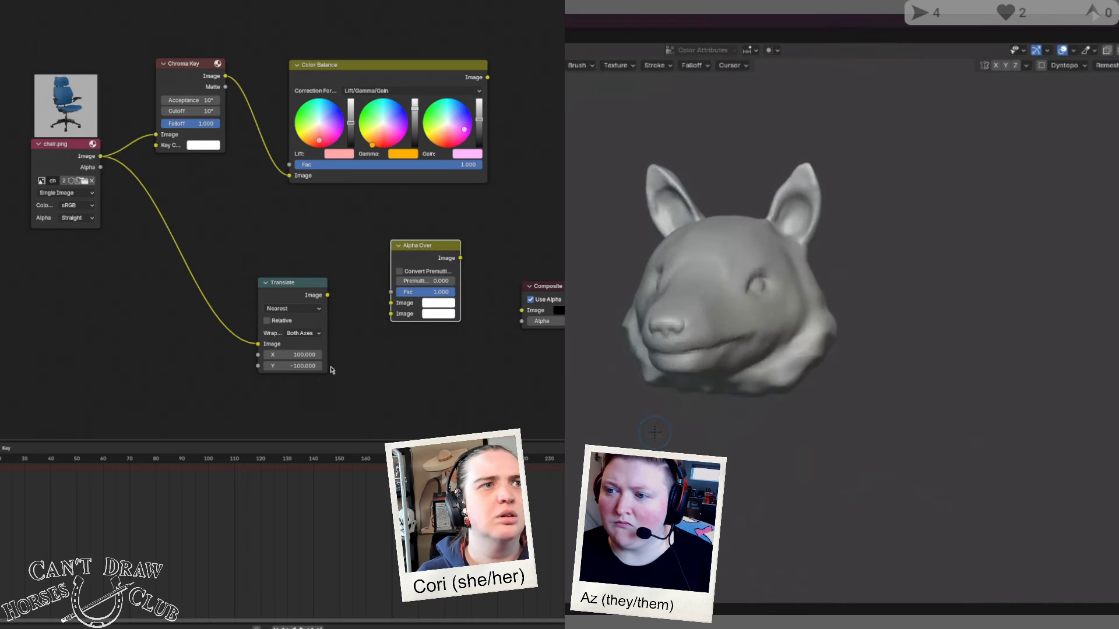
Step: Link Translate to Alpha Over's lower Image input, Color Balance to its Fac input, and its output to the Composite node's Image input
scroll(664, 426, down, 1)
click(328, 296)
drag(328, 295, 390, 314)
scroll(725, 327, up, 5)
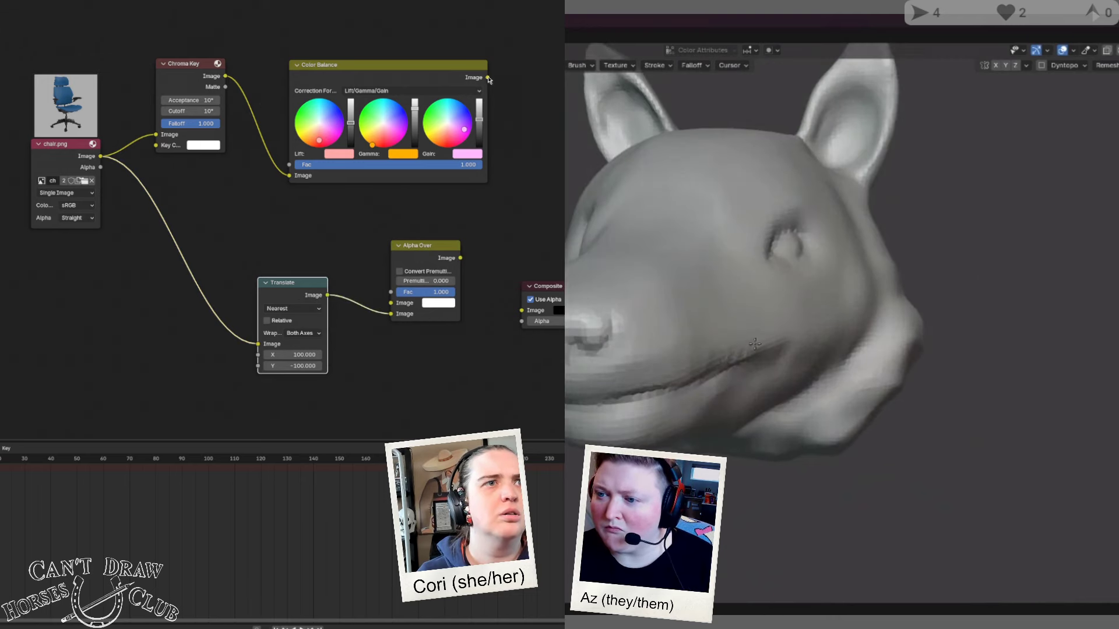
drag(488, 78, 387, 240)
middle_drag(711, 350, 735, 358)
drag(387, 240, 390, 292)
middle_drag(735, 358, 761, 366)
drag(390, 292, 391, 293)
click(461, 259)
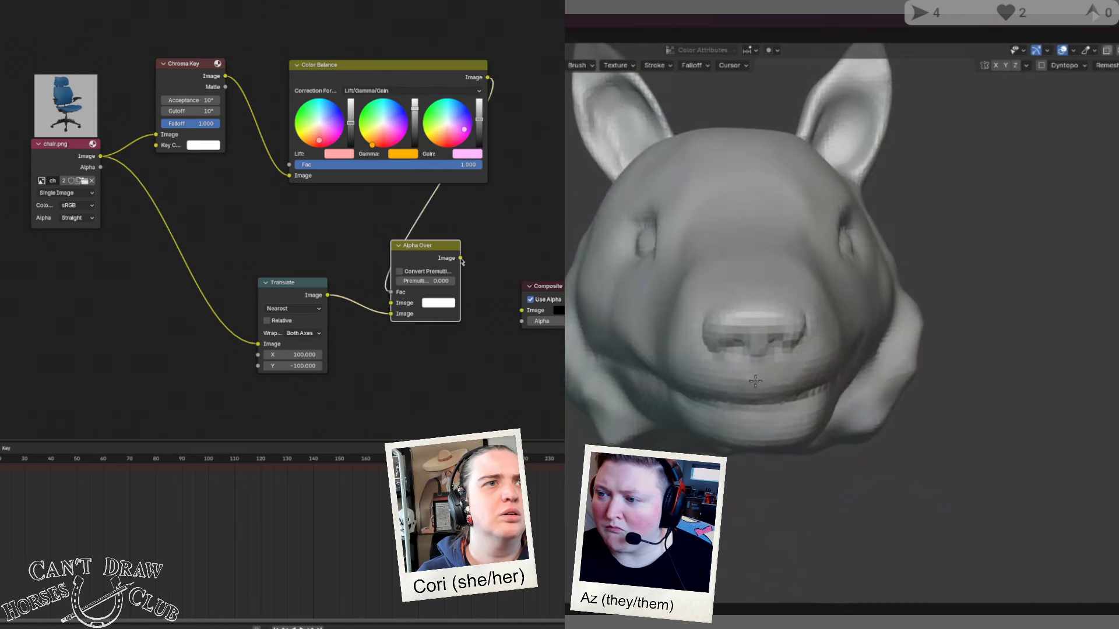
drag(461, 259, 516, 314)
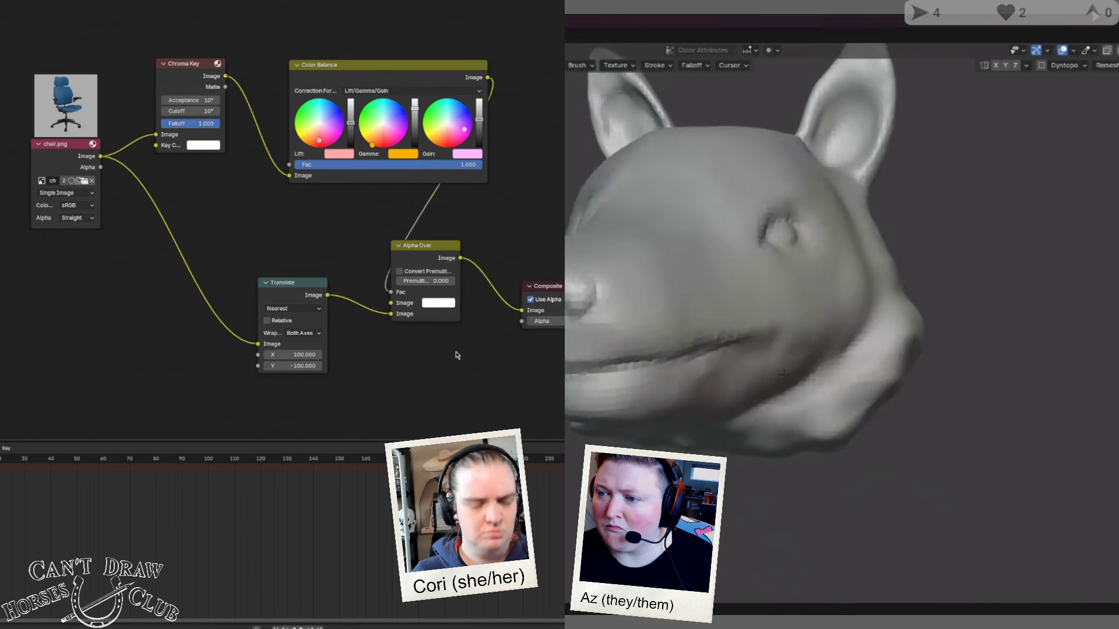
Step: Render the Alpha Over composite to inspect the chair, and close the render
key(F12)
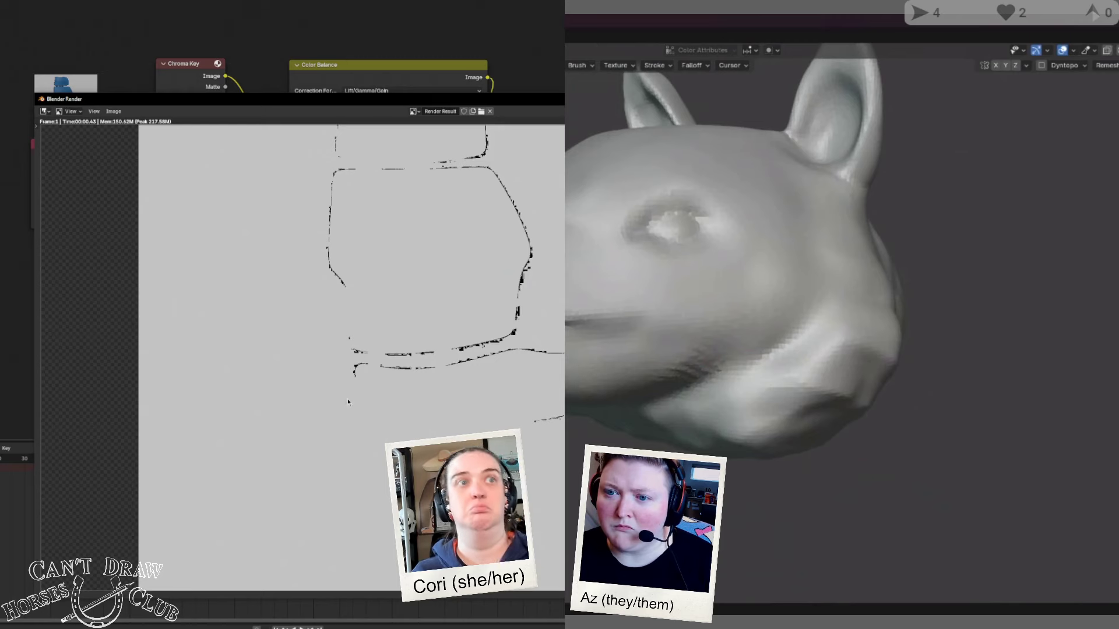
middle_drag(634, 307, 755, 312)
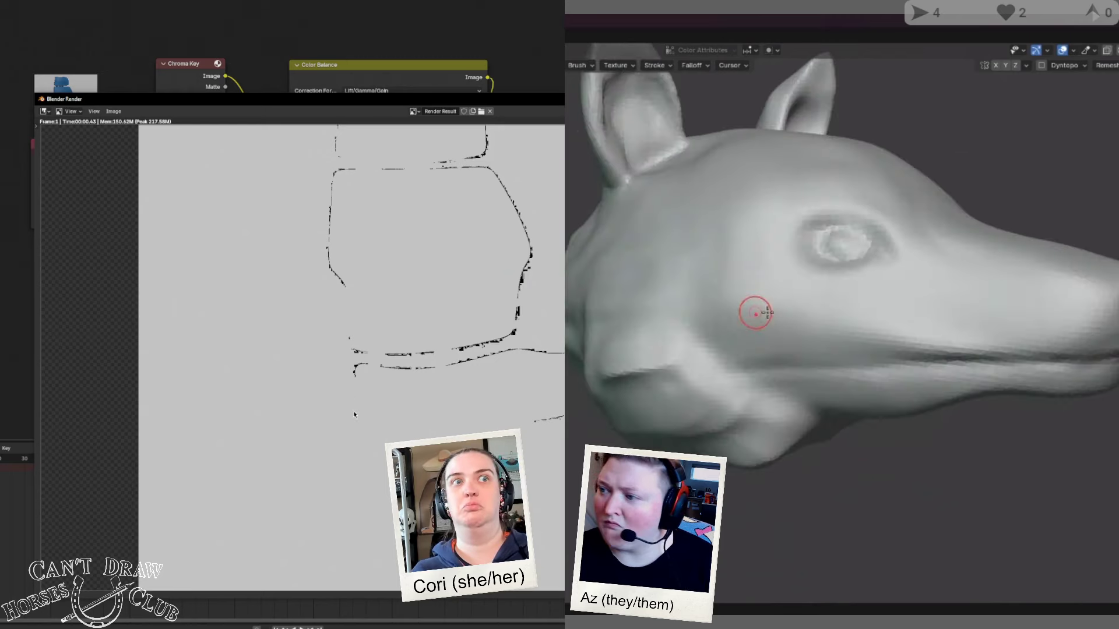
key(Escape)
Step: Examine the overall proportions of the sculpted head from the front and at an angle
scroll(881, 338, down, 3)
mouse_move(881, 338)
middle_down()
mouse_move(830, 341)
mouse_move(837, 384)
middle_up()
scroll(728, 408, down, 2)
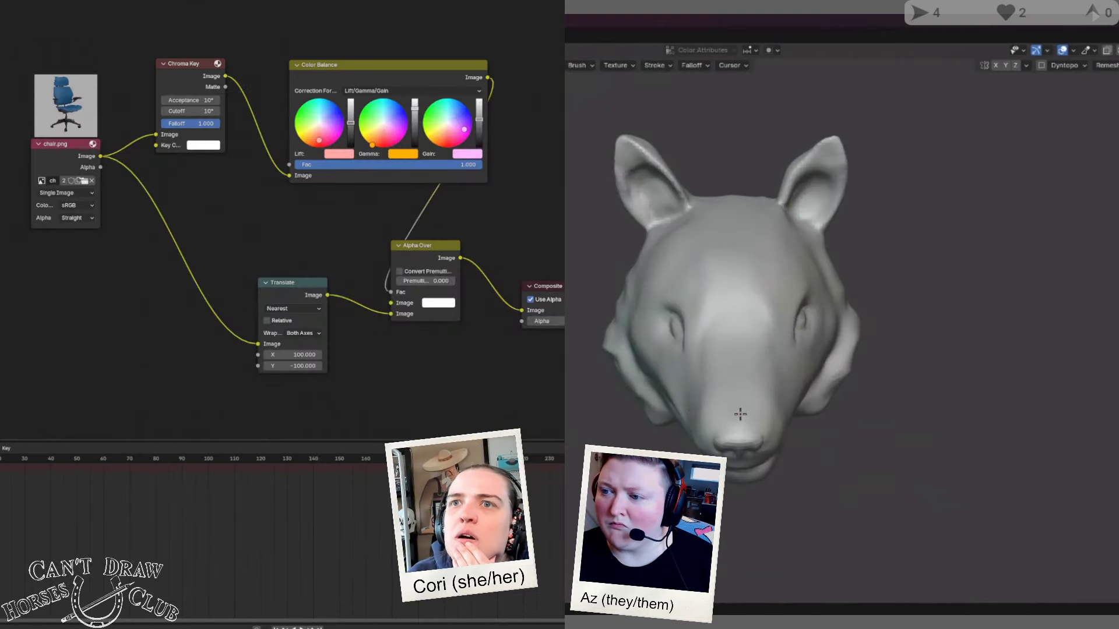
scroll(692, 368, down, 3)
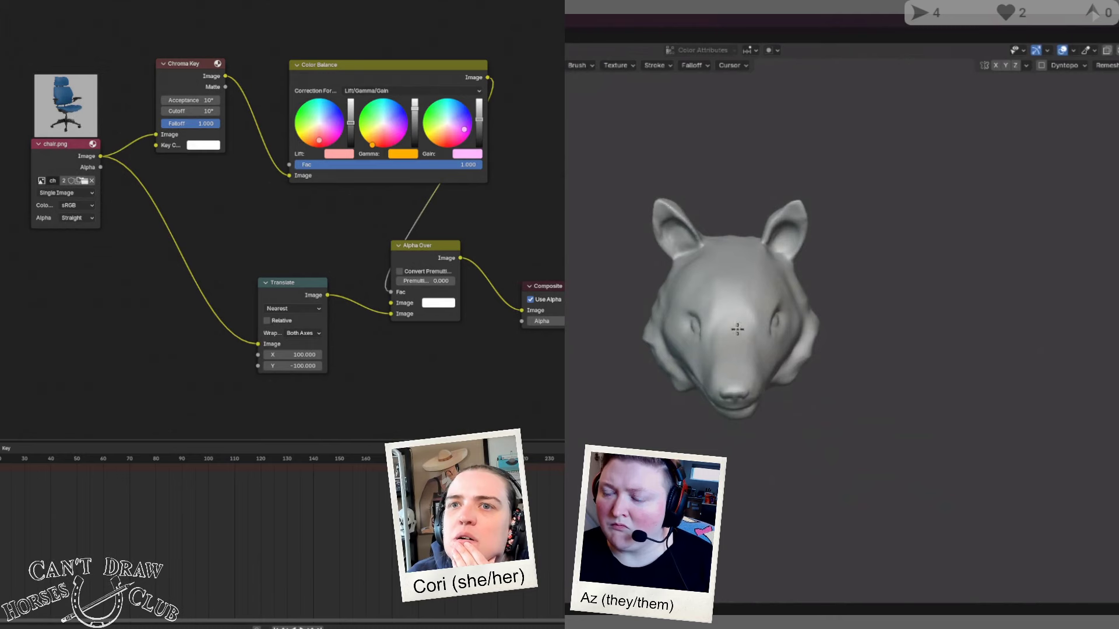
mouse_move(738, 329)
middle_down()
mouse_move(816, 314)
mouse_move(635, 329)
mouse_move(752, 343)
middle_up()
mouse_move(799, 469)
middle_down()
mouse_move(753, 481)
mouse_move(801, 473)
middle_up()
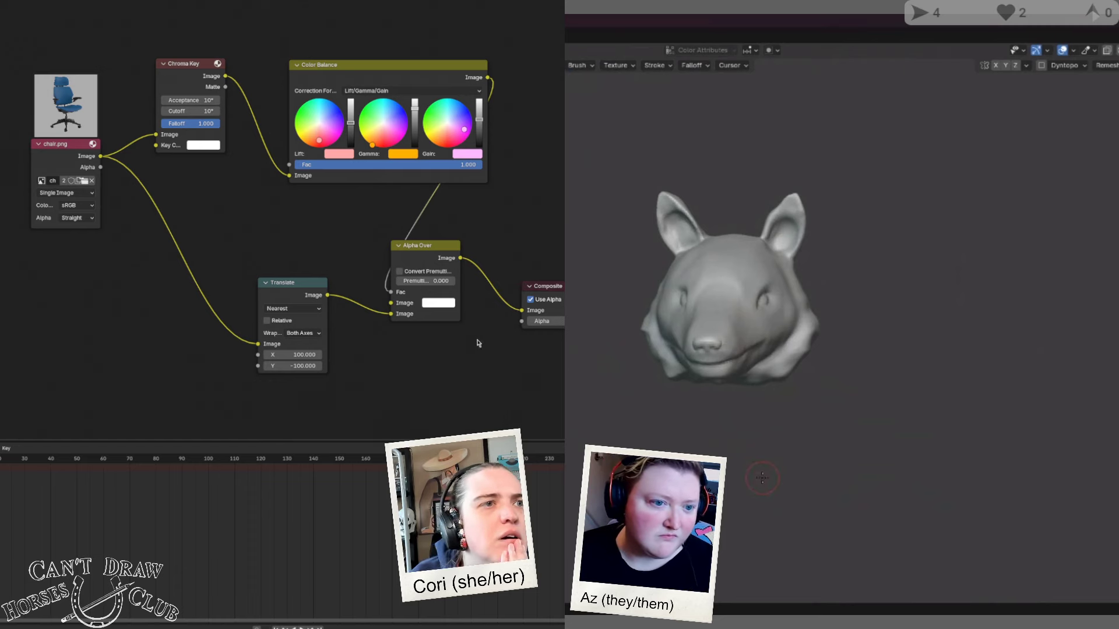
middle_drag(748, 455, 724, 440)
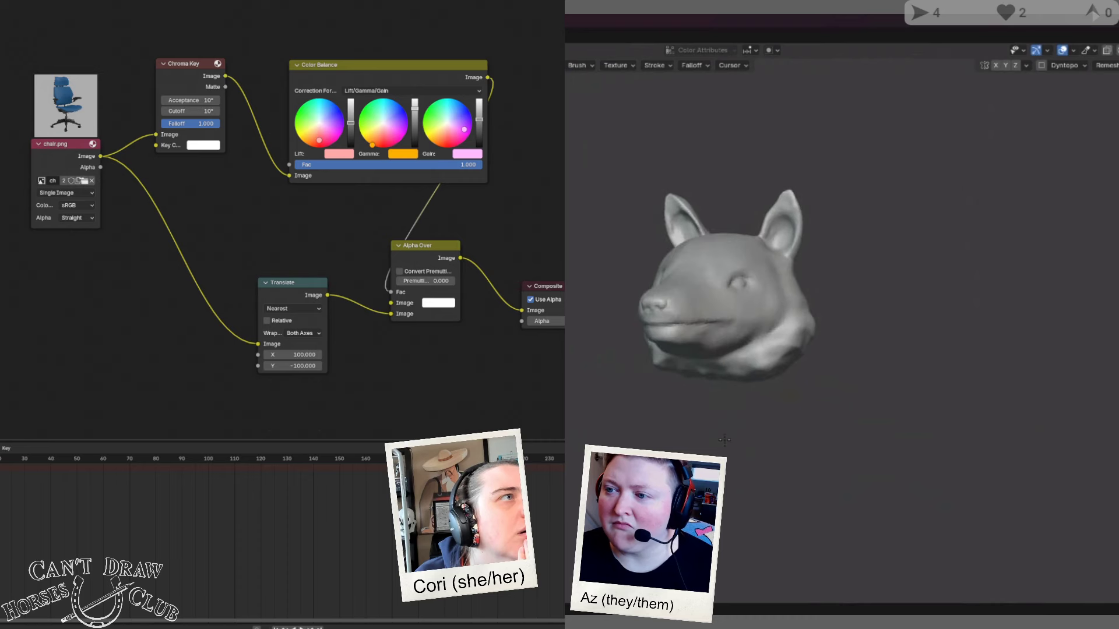
Step: Add a Viewer node above the Composite node and link Alpha Over's output to its Image input
scroll(724, 440, up, 3)
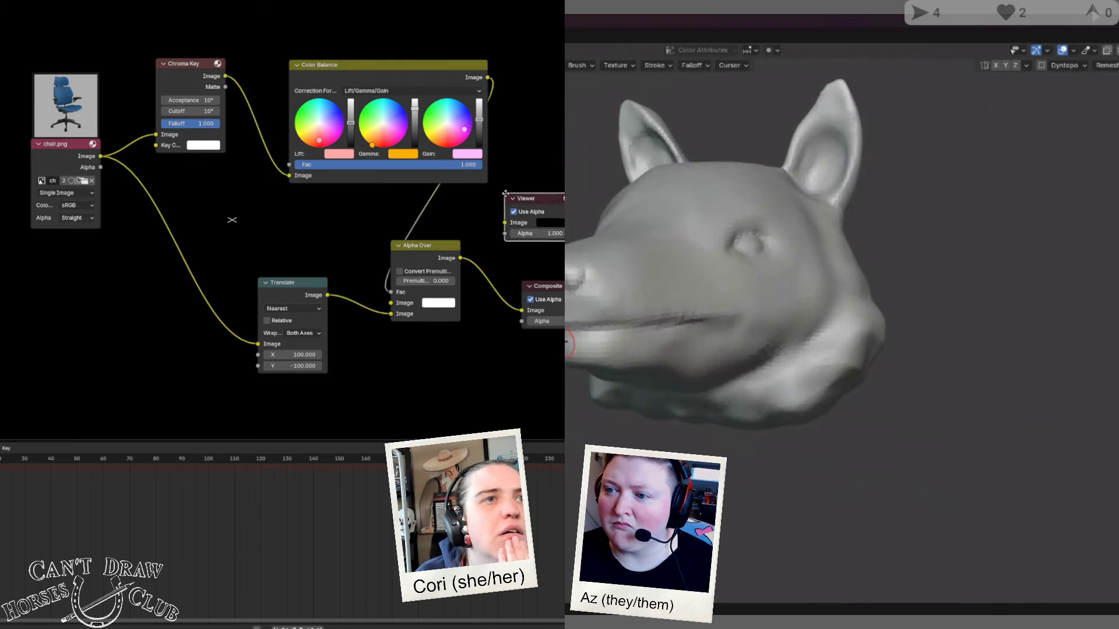
click(521, 194)
drag(462, 260, 505, 220)
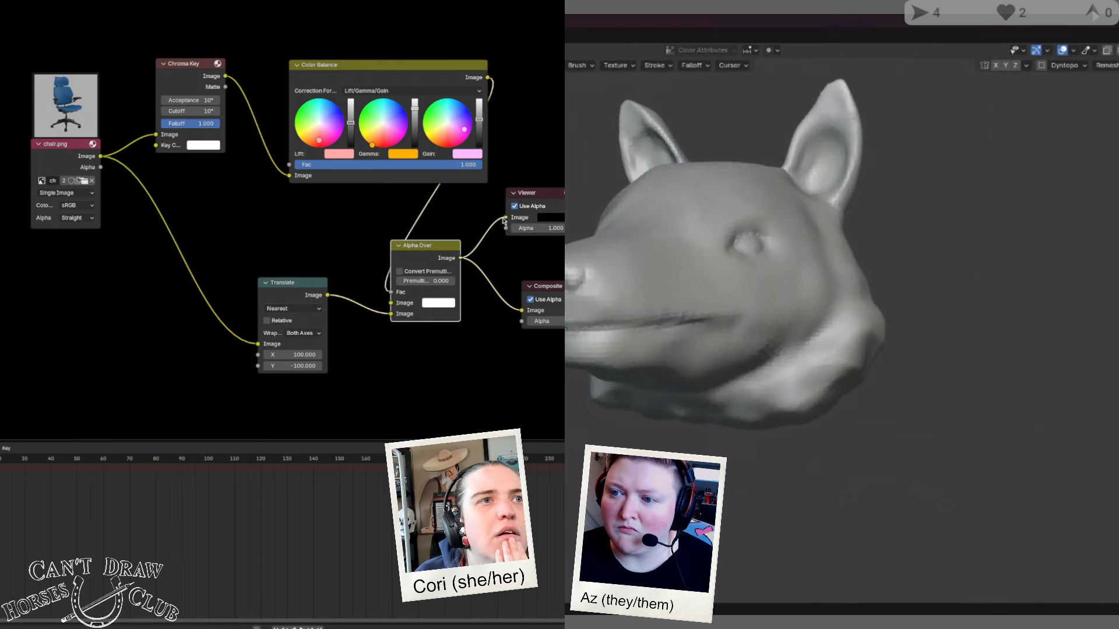
Step: Refine the lower lip along the mouth line at the front of the sculpted head's muzzle
middle_drag(687, 346, 709, 343)
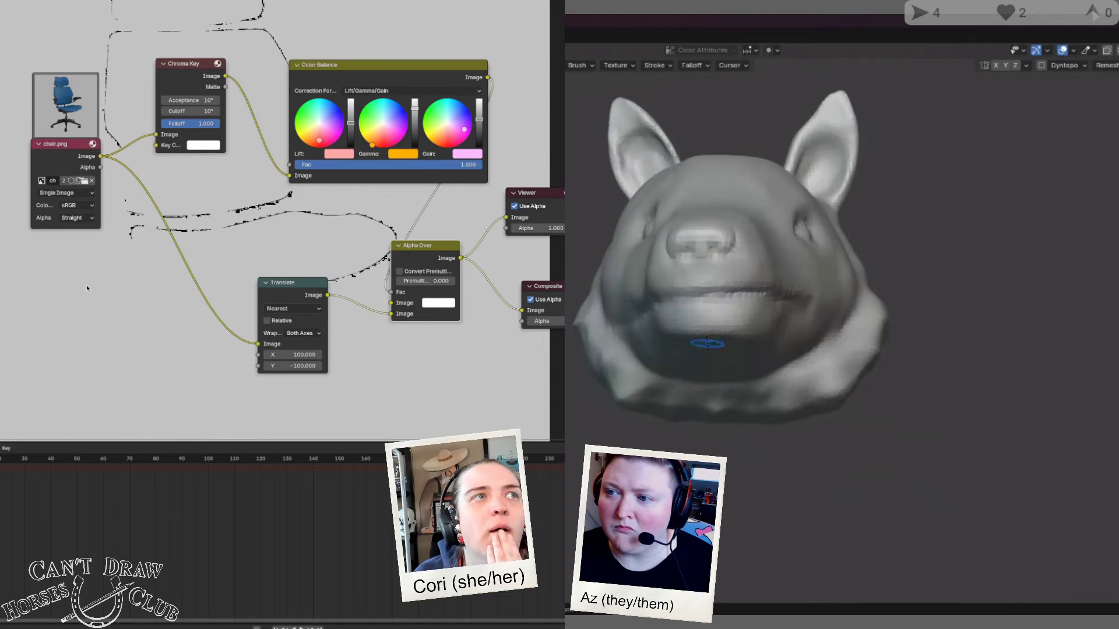
mouse_move(90, 287)
middle_down()
mouse_move(118, 366)
mouse_move(113, 314)
middle_up()
drag(711, 302, 760, 297)
middle_drag(112, 313, 112, 307)
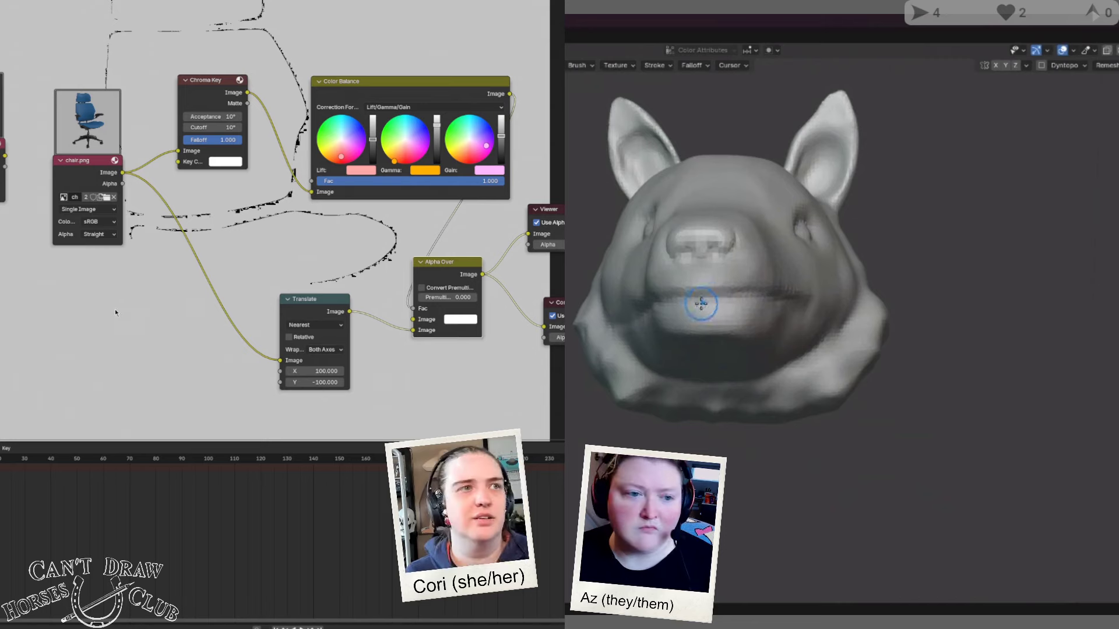
scroll(701, 303, up, 6)
scroll(141, 286, down, 2)
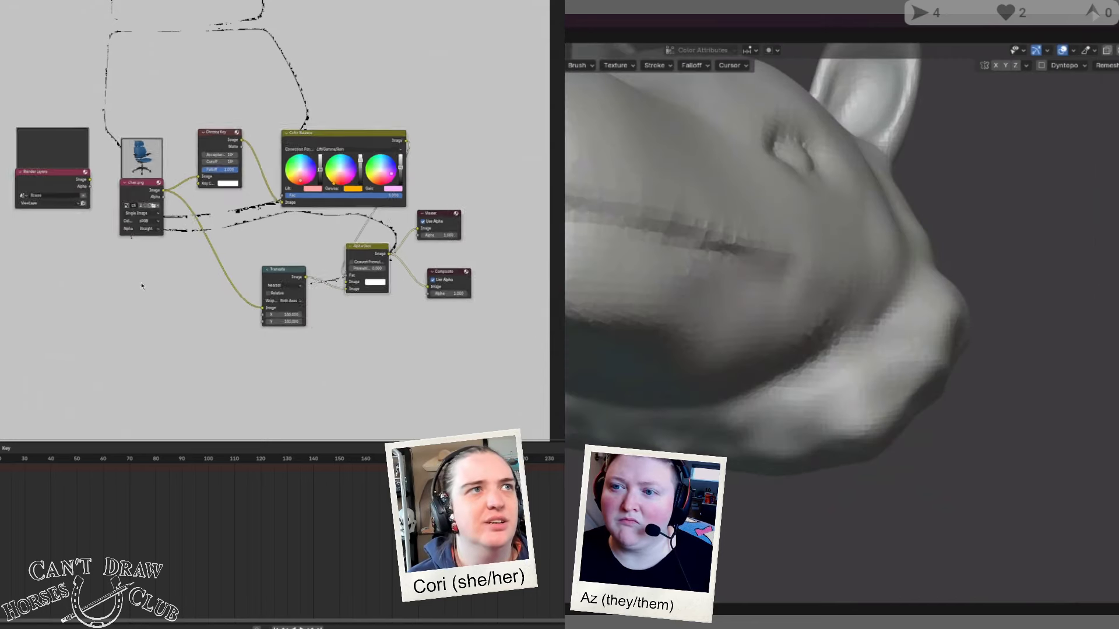
scroll(141, 286, down, 3)
drag(691, 229, 592, 219)
Step: Sculpt the edge of the lower lip around the front and sides of the muzzle
mouse_move(157, 84)
middle_down()
mouse_move(173, 190)
mouse_move(162, 209)
middle_up()
middle_drag(622, 268, 628, 285)
drag(571, 302, 685, 304)
middle_drag(774, 307, 766, 308)
scroll(179, 208, up, 4)
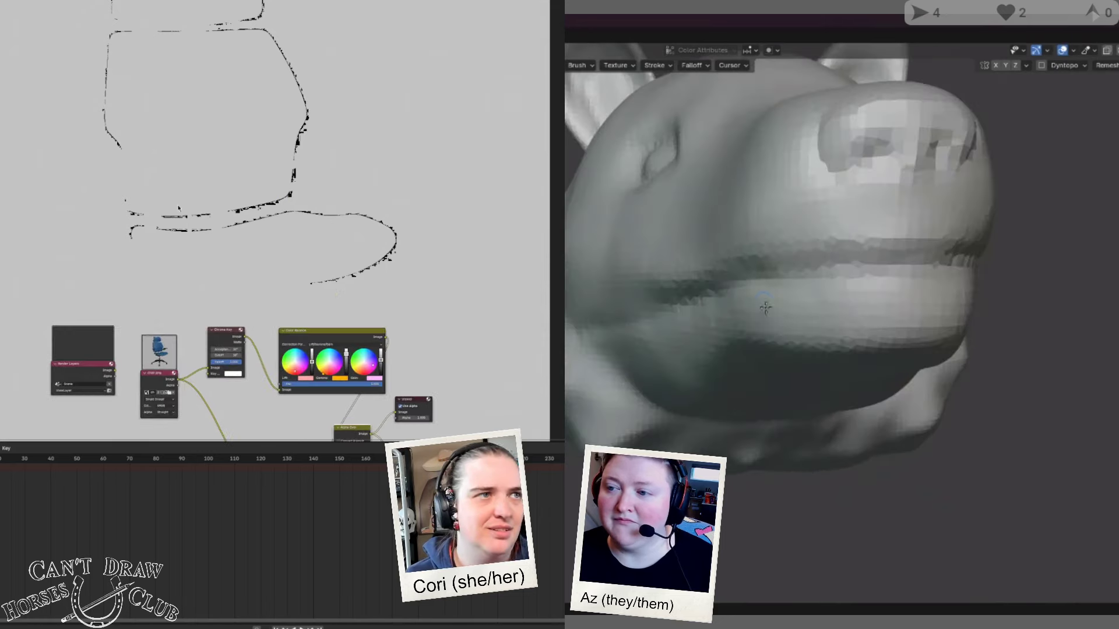
middle_drag(215, 336, 197, 186)
scroll(232, 230, up, 3)
drag(827, 268, 956, 260)
middle_drag(956, 261, 827, 282)
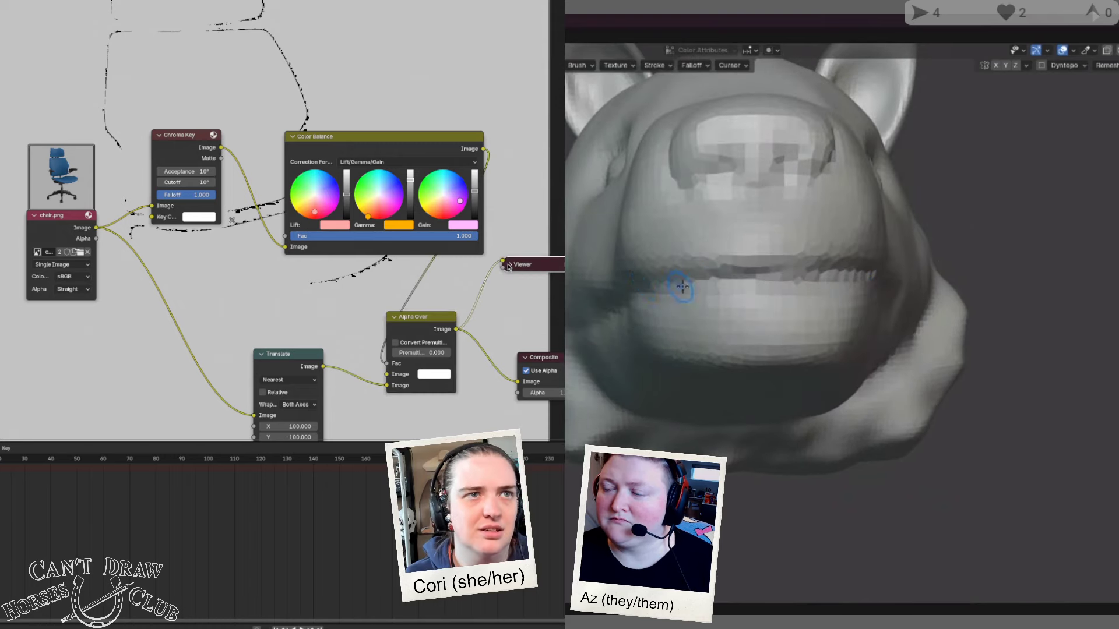
middle_drag(684, 292, 979, 268)
Step: Turn off Use Alpha on the Viewer node and delete the Composite node
click(559, 266)
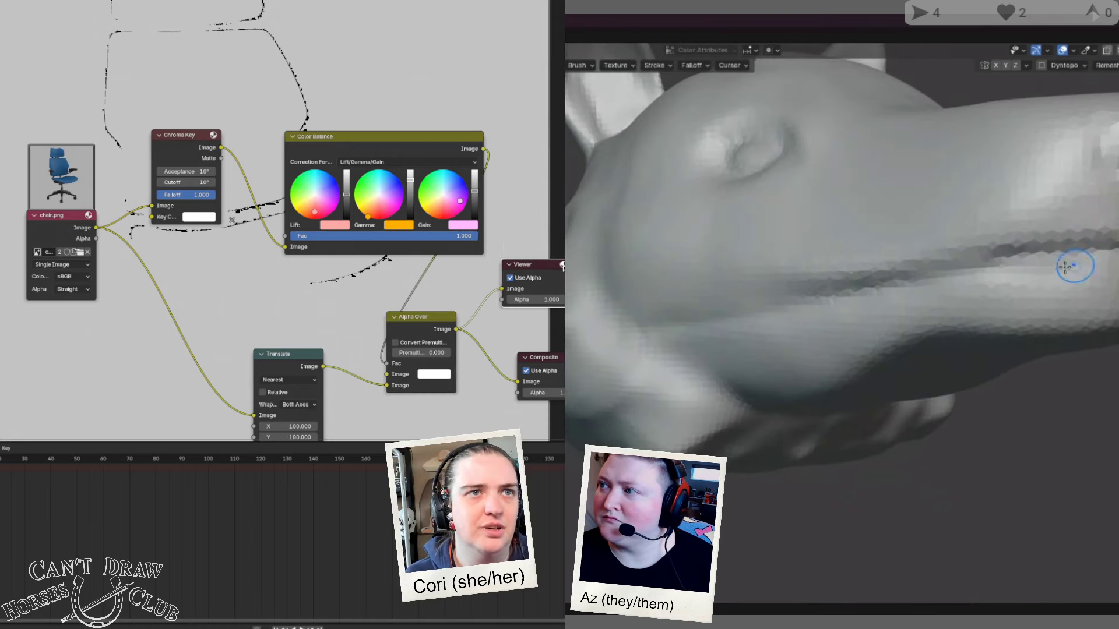
mouse_move(1076, 263)
middle_down()
mouse_move(1019, 274)
mouse_move(1056, 280)
middle_up()
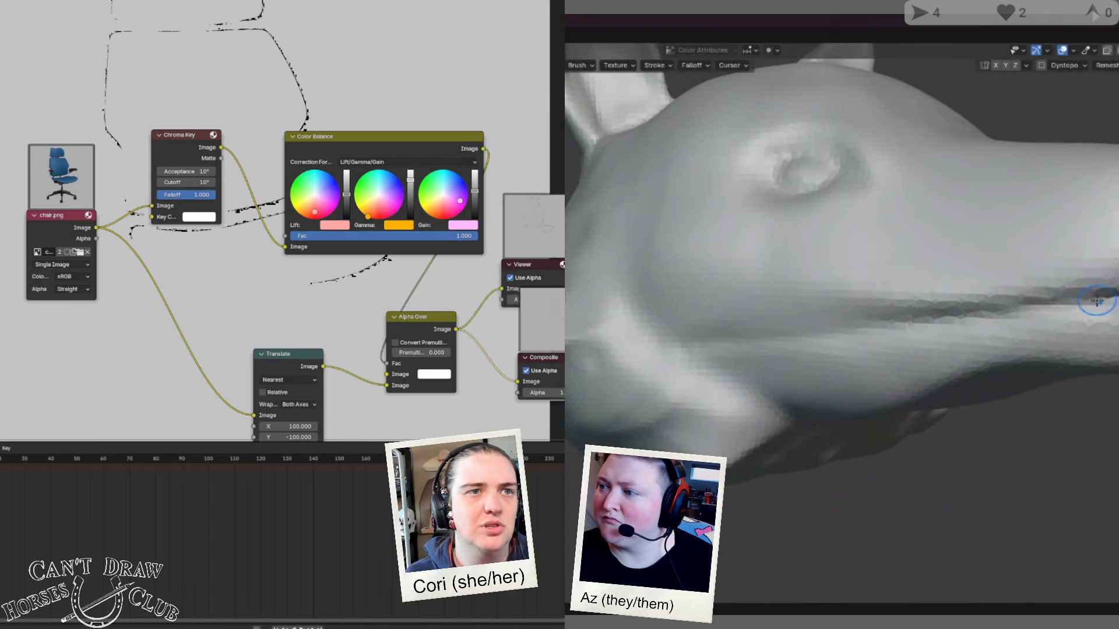
click(549, 278)
key(x)
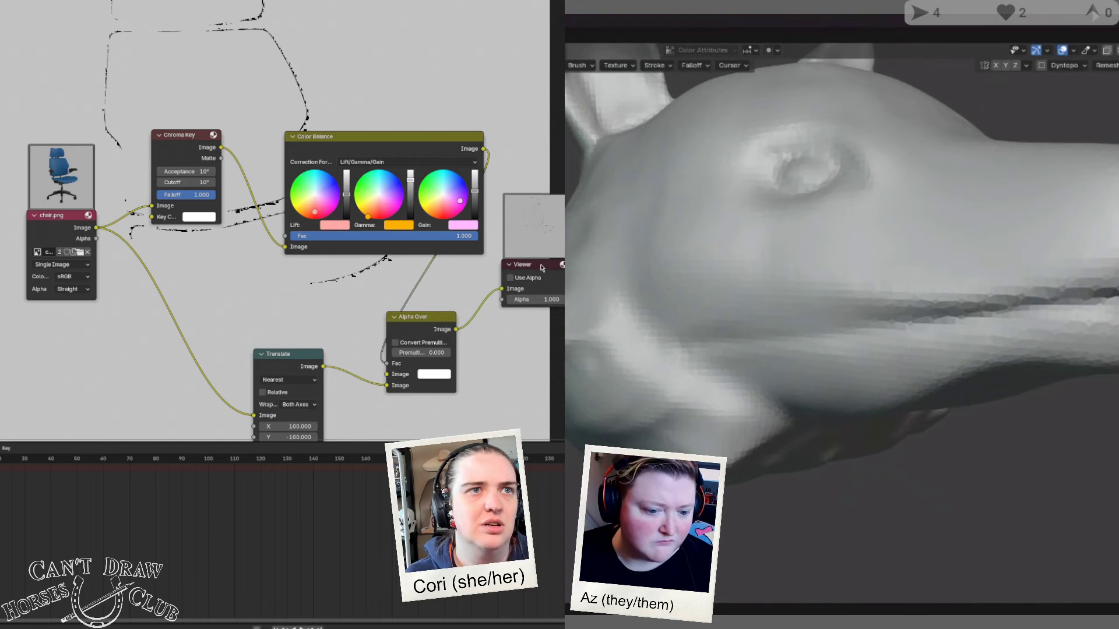
Step: Delete the Viewer node and fit the backdrop image to the node editor
click(542, 268)
click(563, 266)
drag(552, 269, 552, 266)
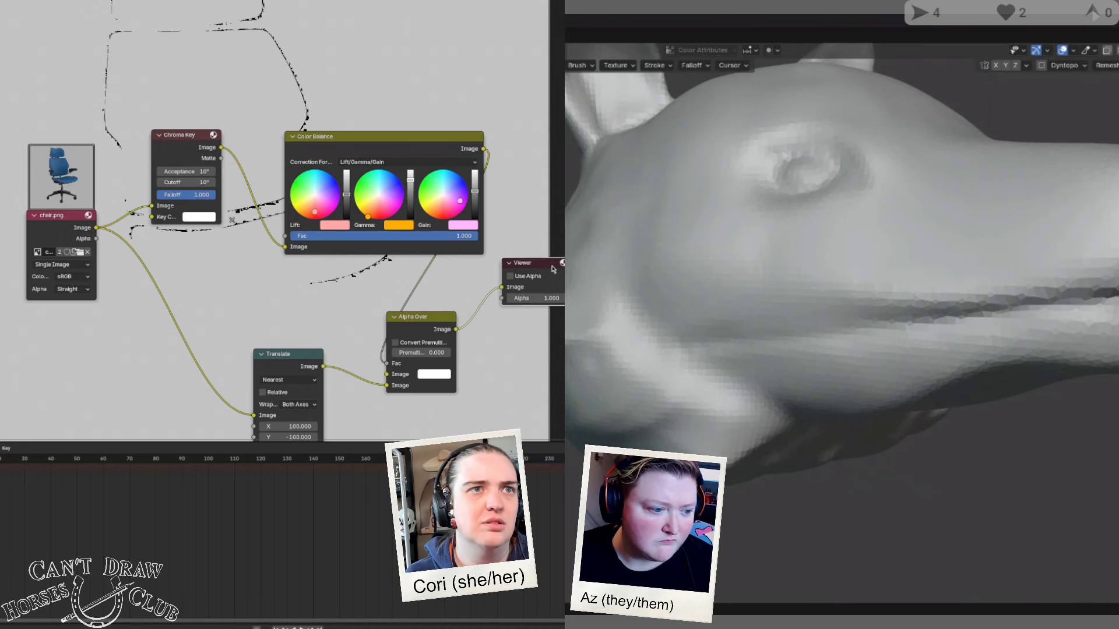
key(x)
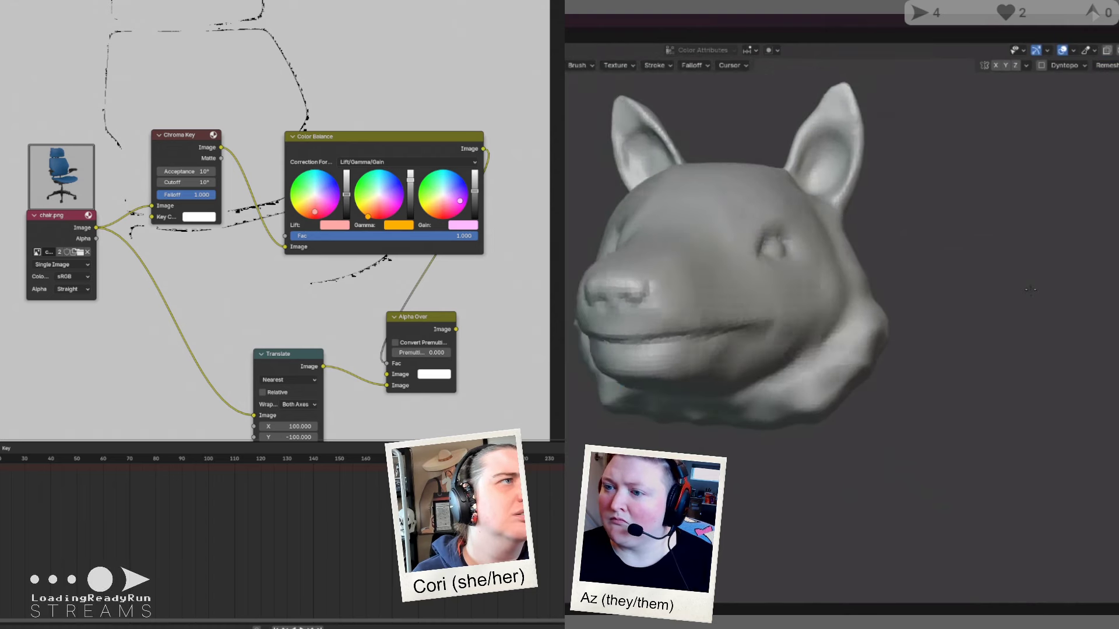
key(alt+Home)
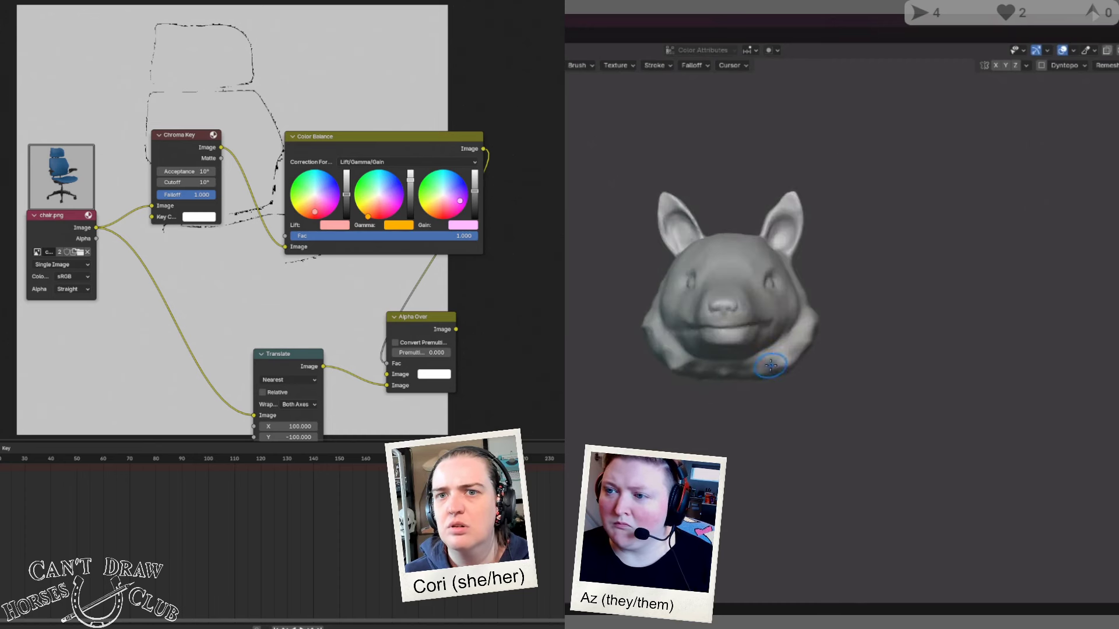
Step: Smooth the inner surfaces and rims of the head's ears
middle_drag(744, 383, 753, 389)
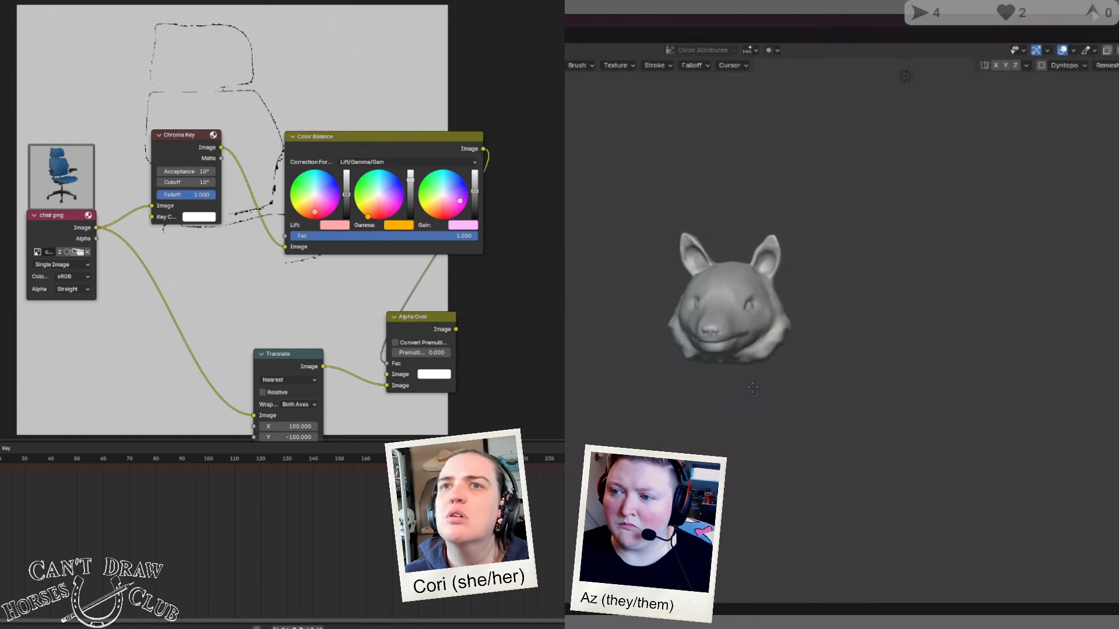
scroll(787, 300, up, 4)
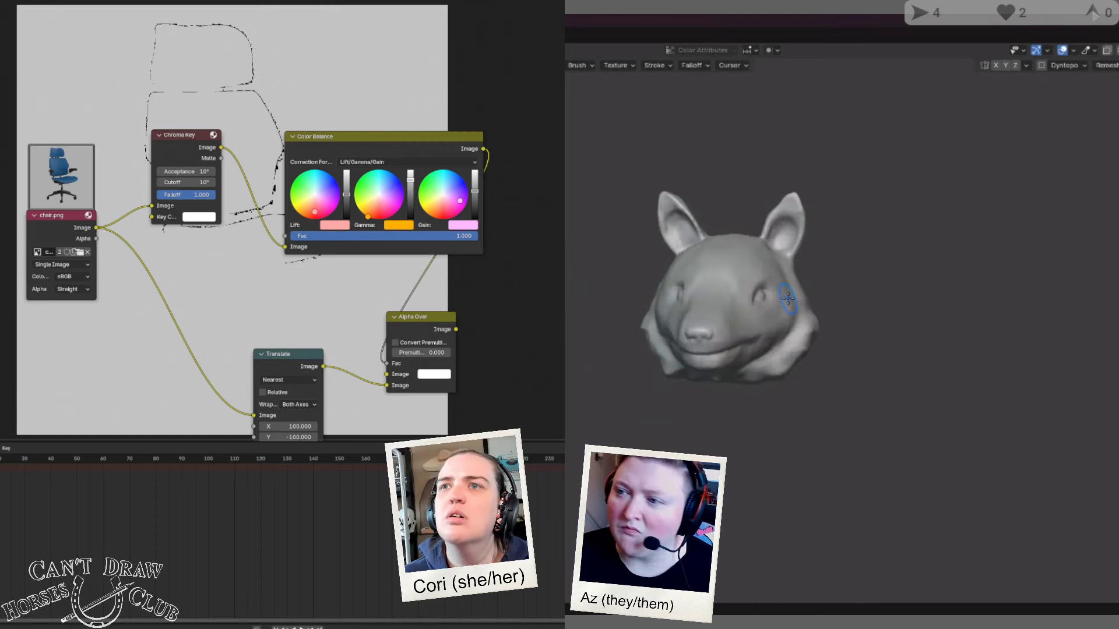
middle_drag(822, 231, 821, 260)
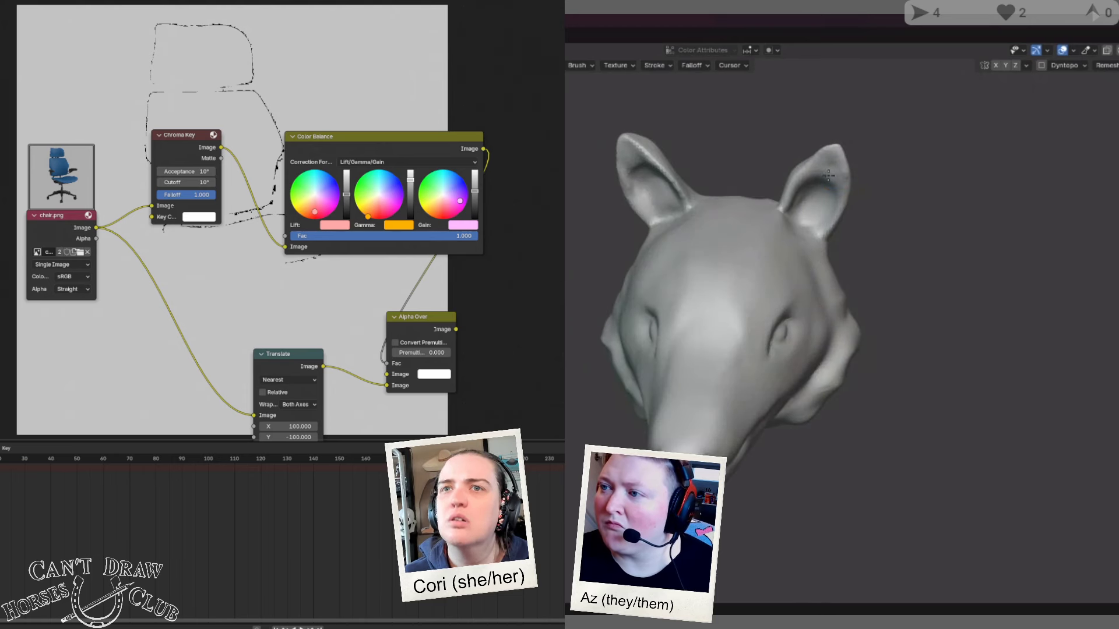
mouse_move(812, 177)
middle_down()
mouse_move(831, 137)
mouse_move(892, 128)
middle_up()
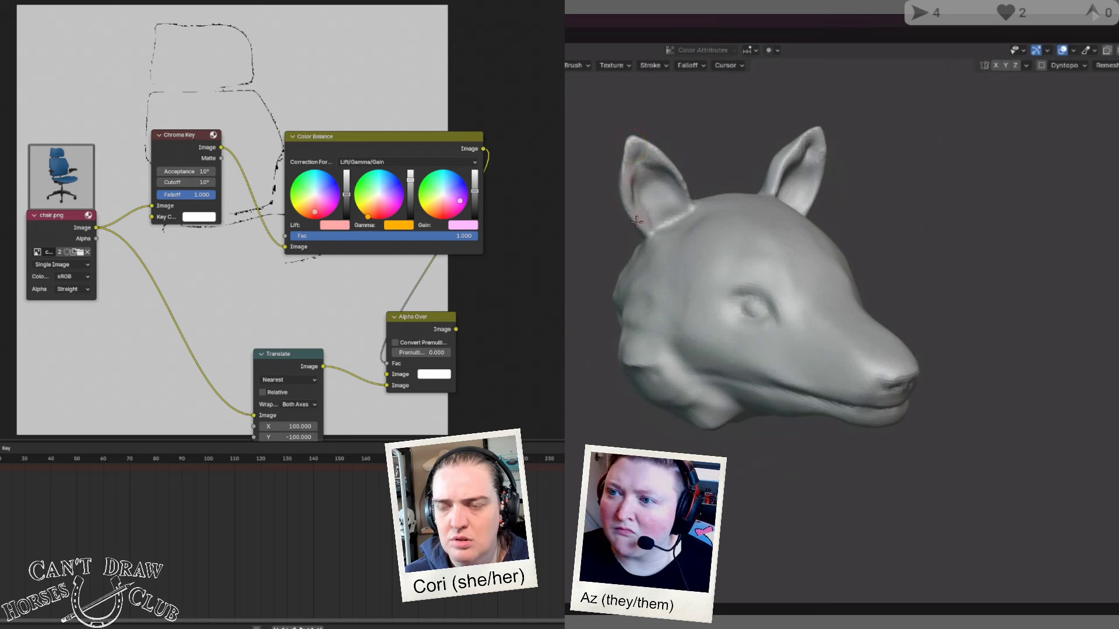
middle_drag(647, 233, 645, 195)
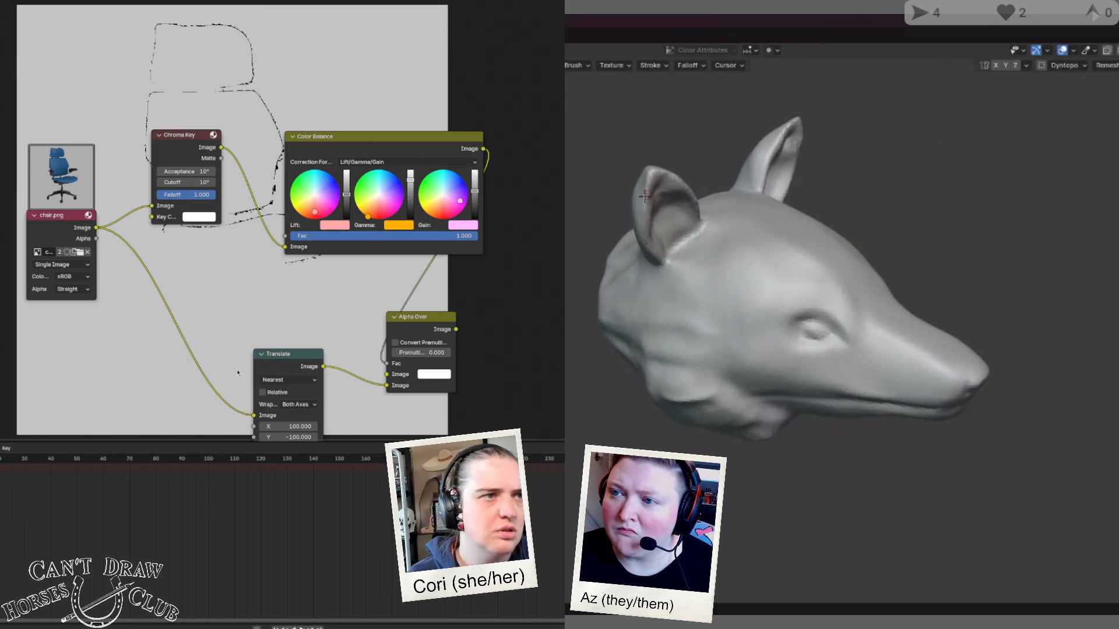
Step: Move the Translate node closer to the Chroma Key node and delete the Alpha Over node
drag(280, 353, 240, 313)
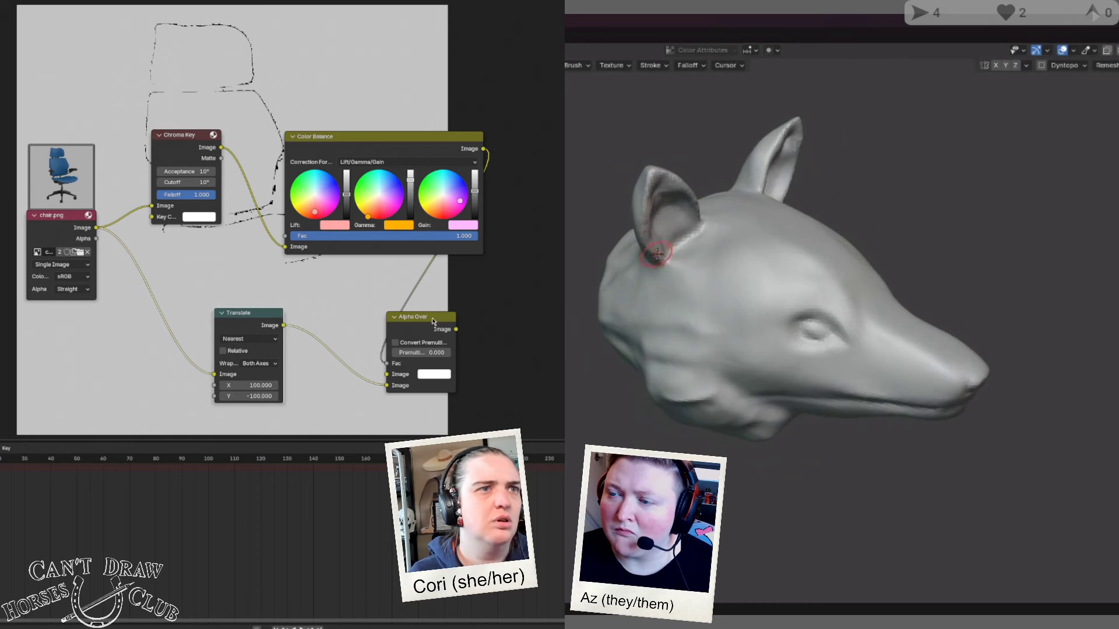
mouse_move(655, 253)
middle_down()
mouse_move(626, 157)
mouse_move(675, 170)
mouse_move(703, 151)
middle_up()
key(x)
Step: Smooth the ears further at their tips, outer edges and bases
mouse_move(11, 35)
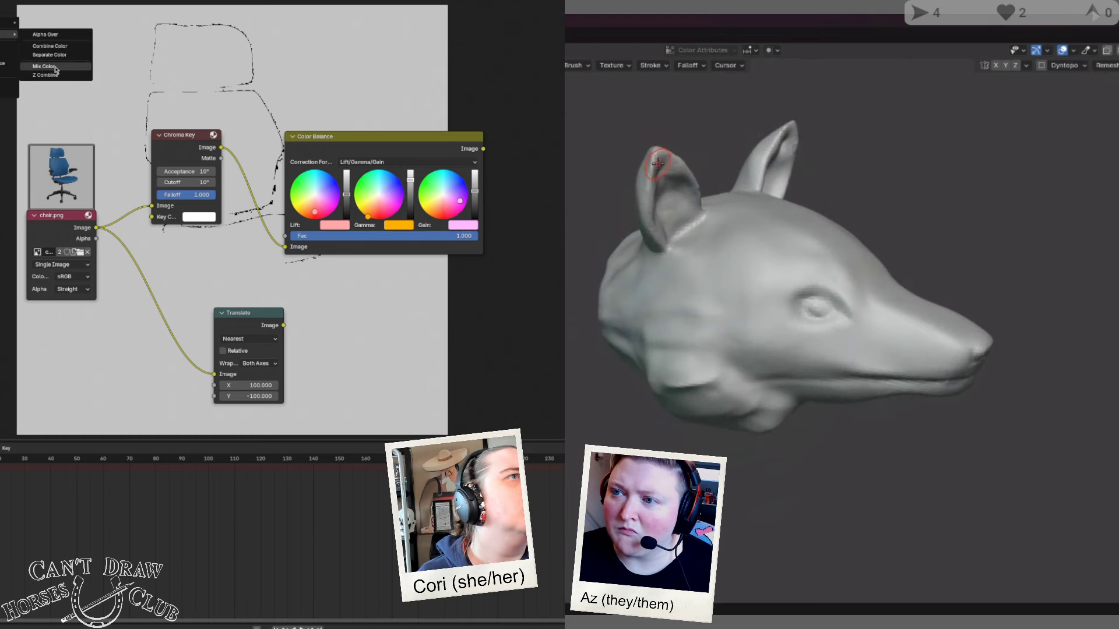
middle_drag(666, 240, 781, 211)
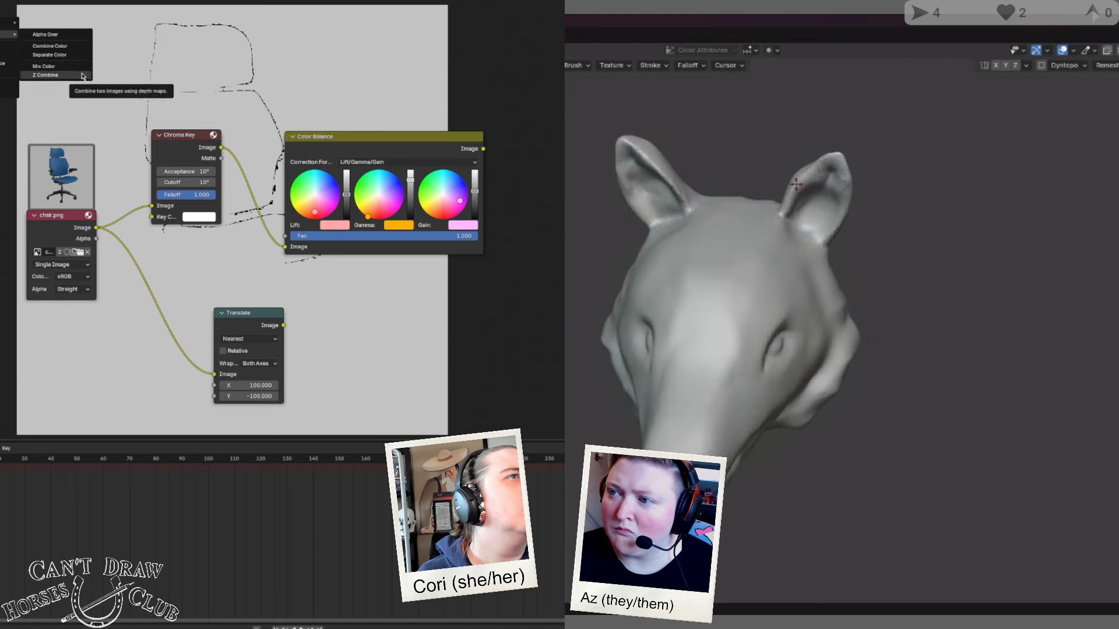
mouse_move(775, 219)
middle_down()
mouse_move(805, 315)
mouse_move(755, 273)
mouse_move(776, 163)
middle_up()
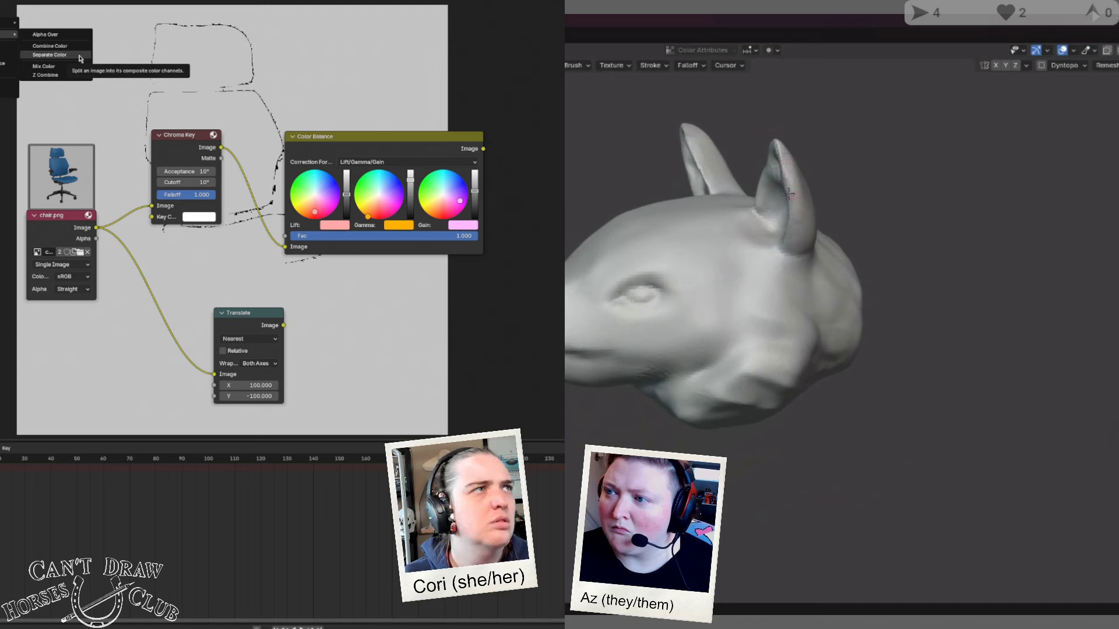
middle_drag(782, 175, 865, 194)
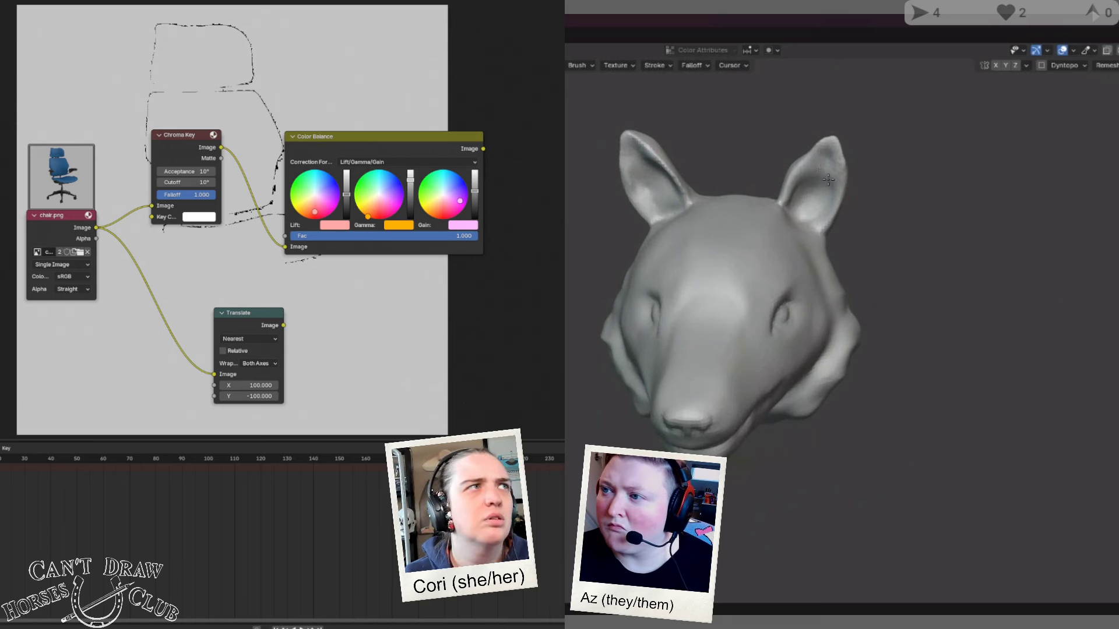
middle_drag(808, 201, 575, 198)
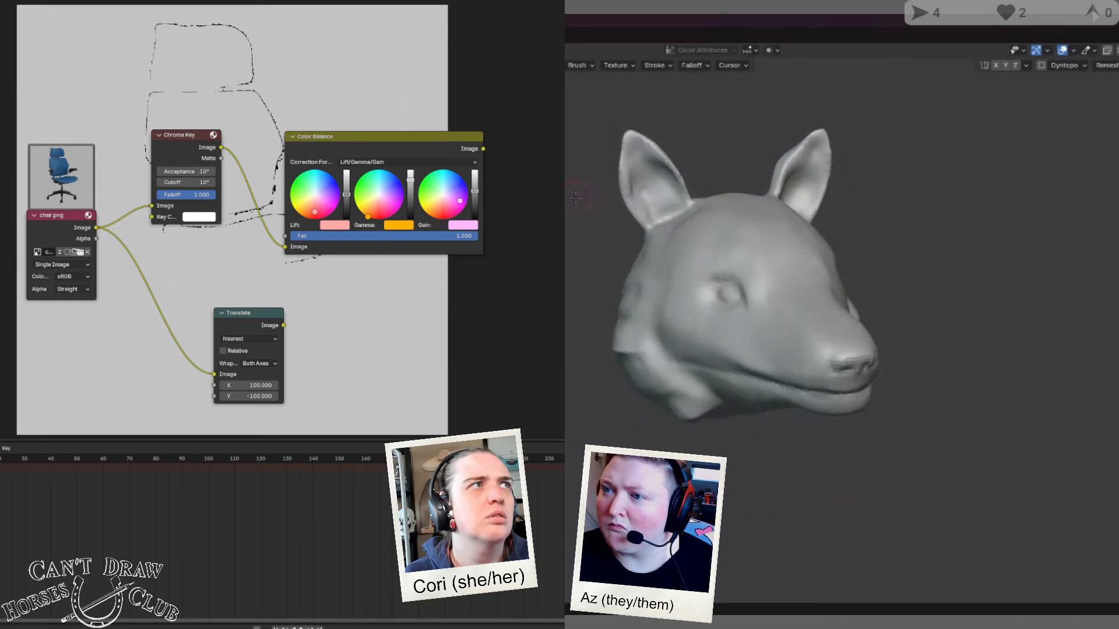
mouse_move(641, 186)
mouse_down()
mouse_move(657, 200)
mouse_move(625, 174)
mouse_move(665, 196)
mouse_up()
mouse_move(8, 34)
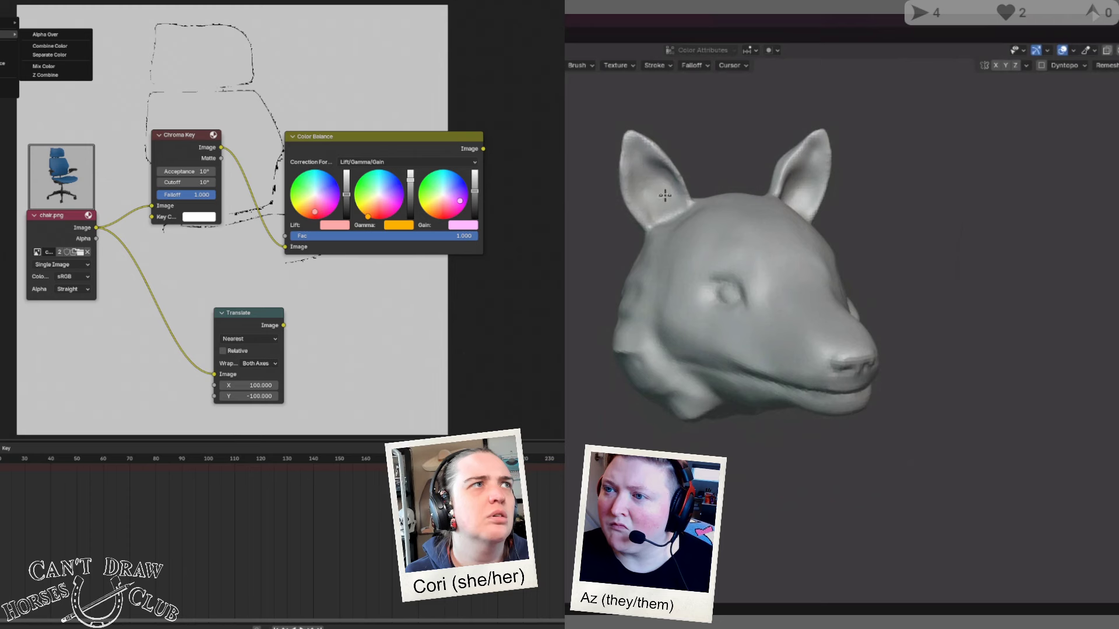
middle_drag(677, 202, 629, 217)
mouse_move(701, 201)
middle_down()
mouse_move(651, 201)
mouse_move(600, 175)
middle_up()
Step: Add a Mix Color node to the right of the Translate node
click(52, 68)
click(491, 295)
Step: Finish smoothing the ear tips and remesh the sculpted head
mouse_move(762, 147)
middle_down()
mouse_move(683, 218)
mouse_move(728, 146)
mouse_move(837, 104)
middle_up()
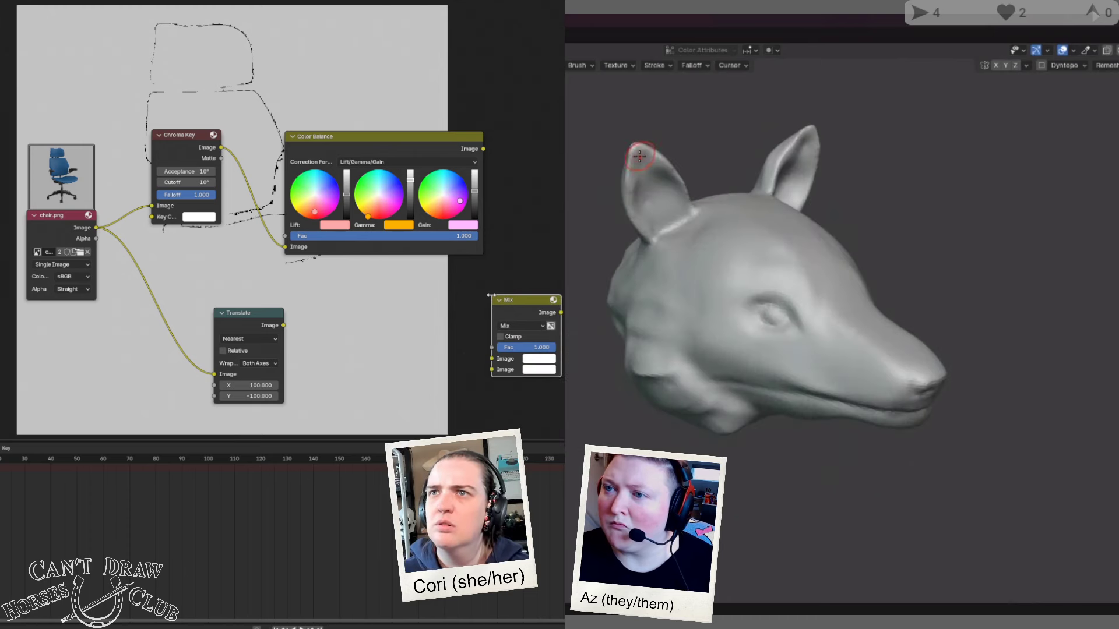
click(1107, 66)
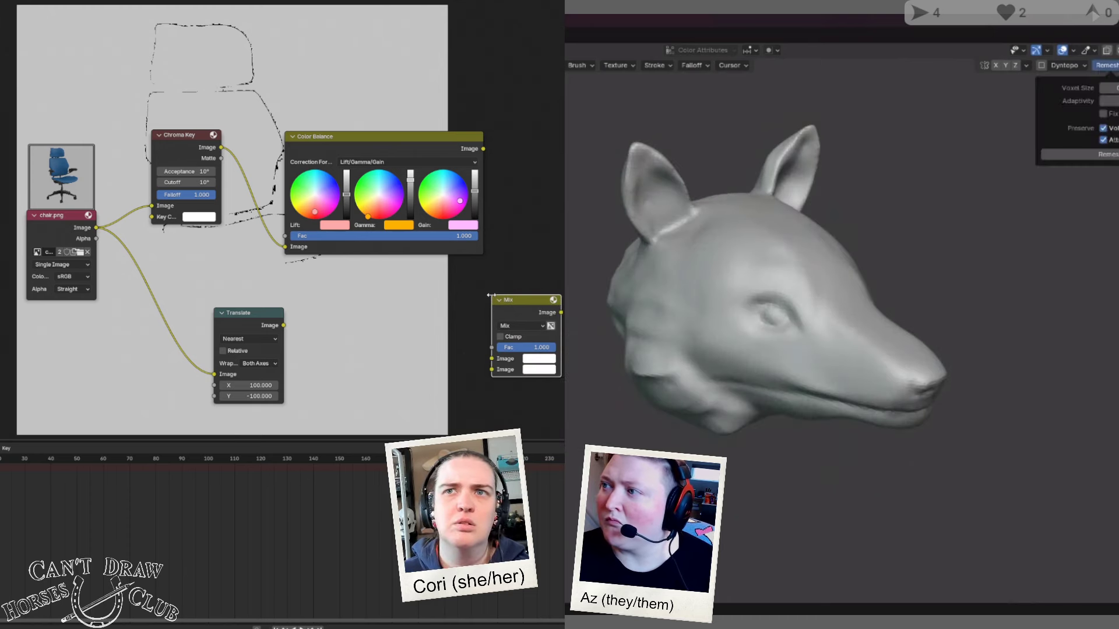
click(1117, 156)
middle_drag(991, 242, 849, 183)
Step: Link Translate's output to the Mix node's lower Image input and move Mix closer to Translate
drag(284, 326, 491, 375)
middle_drag(991, 300, 981, 288)
scroll(967, 296, down, 4)
drag(525, 303, 436, 299)
middle_drag(964, 298, 937, 303)
scroll(937, 304, up, 1)
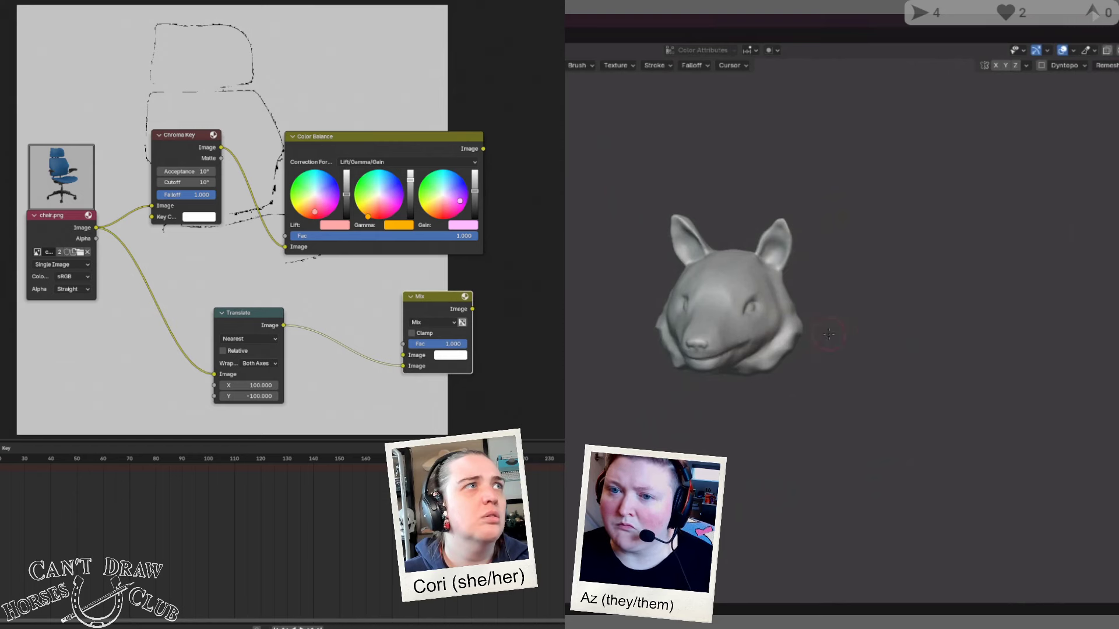
Step: Link Mix's output to a new Composite node's Image input, and create a new texture for the sculpting brush
scroll(829, 334, up, 1)
mouse_move(874, 327)
middle_down()
mouse_move(831, 322)
mouse_move(902, 320)
middle_up()
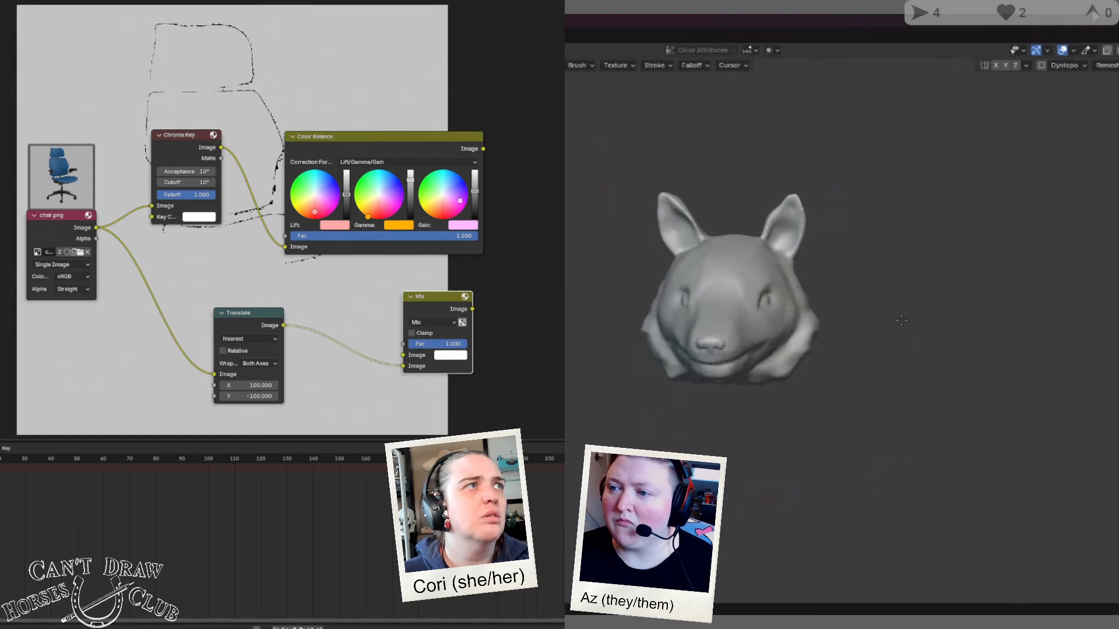
click(591, 65)
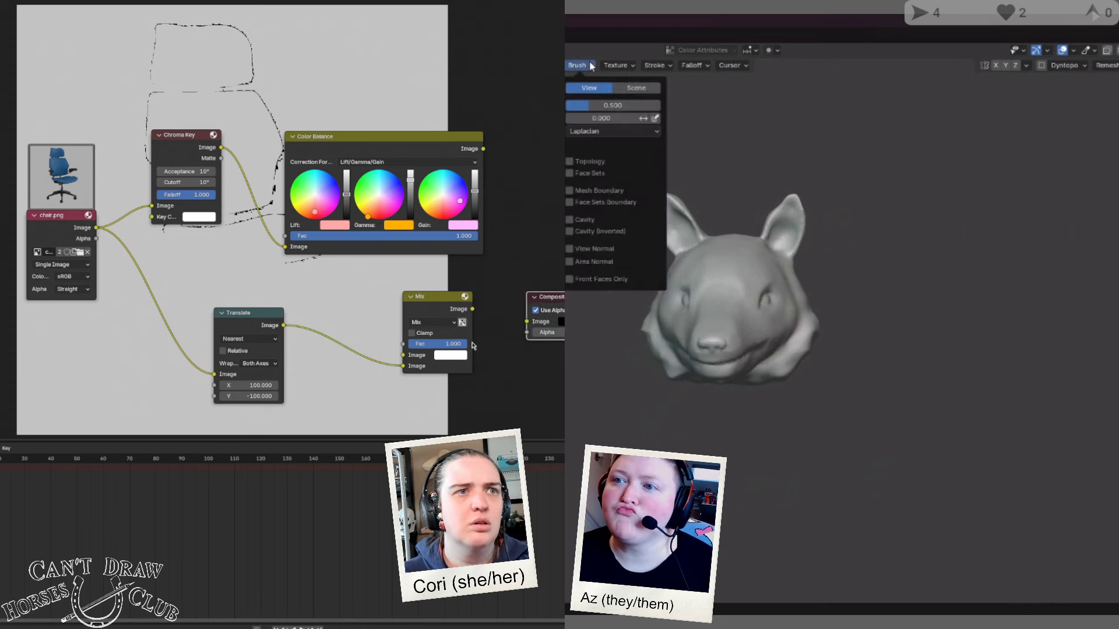
click(591, 65)
drag(472, 310, 527, 322)
click(616, 64)
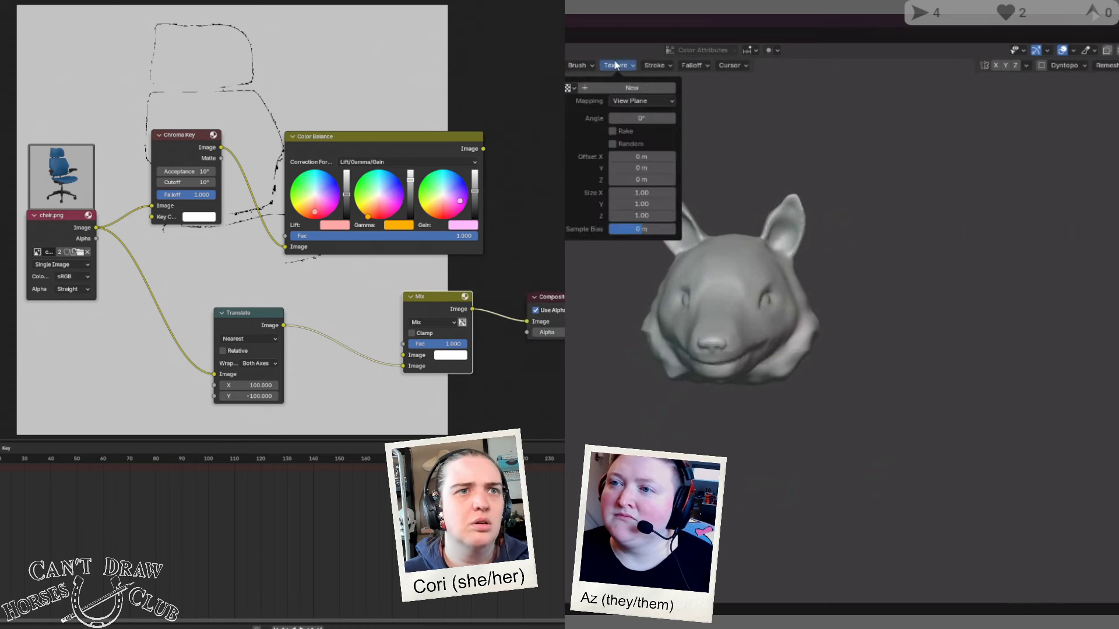
click(632, 87)
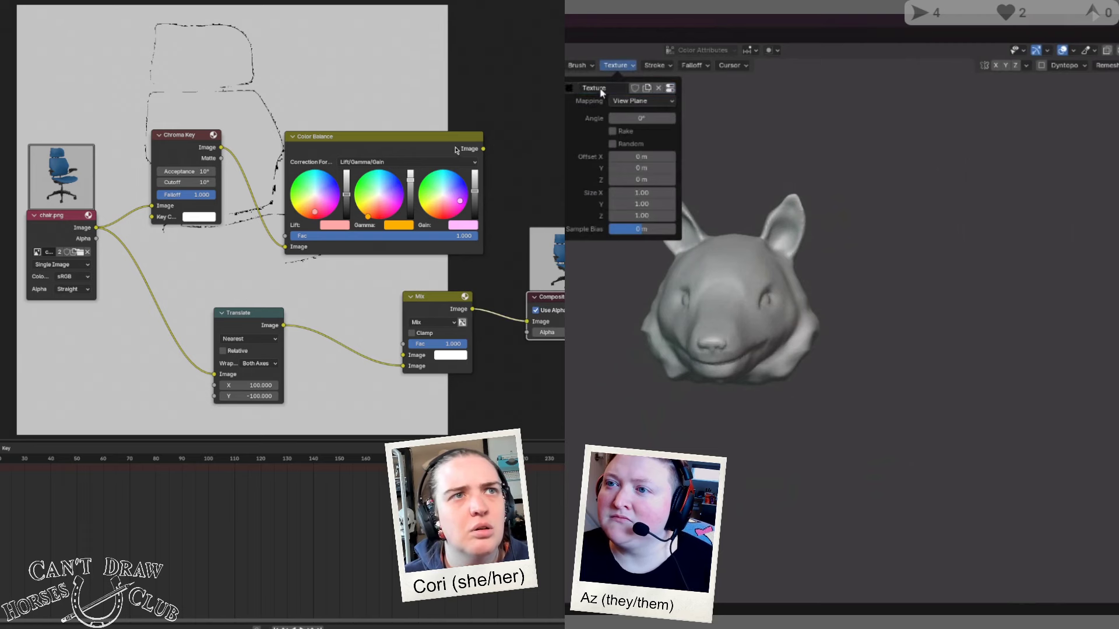
Step: Link Color Balance's output to Mix's upper Image input, and set the Translate offsets to X 91.2 and Y -130.9
drag(483, 150, 409, 356)
click(571, 88)
drag(468, 303, 487, 295)
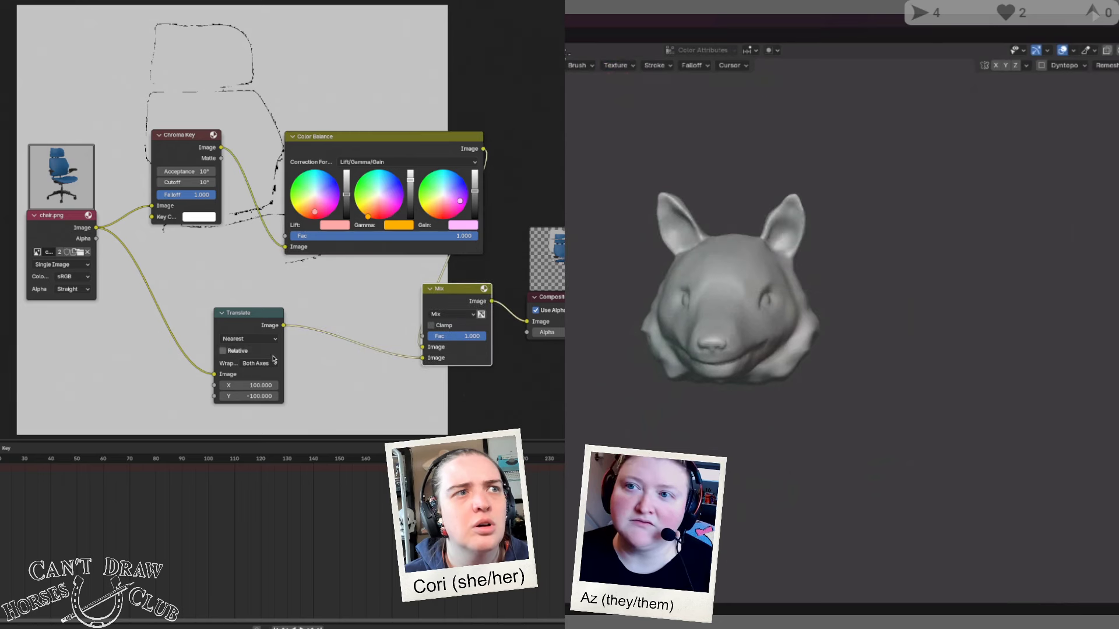
mouse_move(251, 385)
mouse_down()
mouse_move(210, 385)
mouse_move(259, 396)
mouse_up()
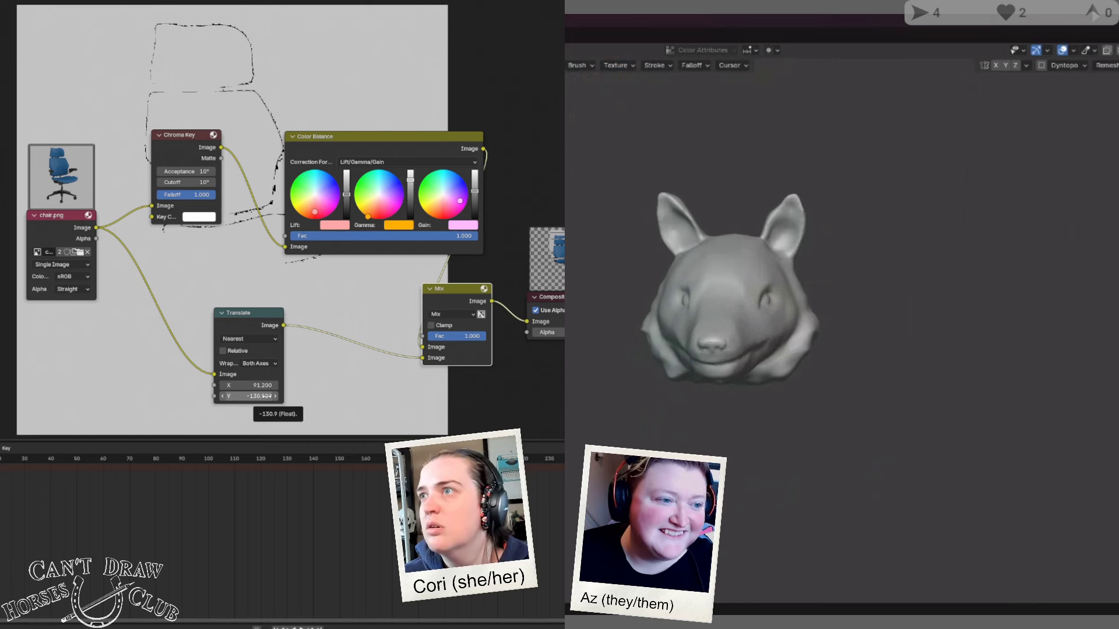
Step: Examine the sculpted head from the front, both sides and underneath, checking the snout, eyes, mouth line and neck ruff
middle_drag(736, 344, 668, 287)
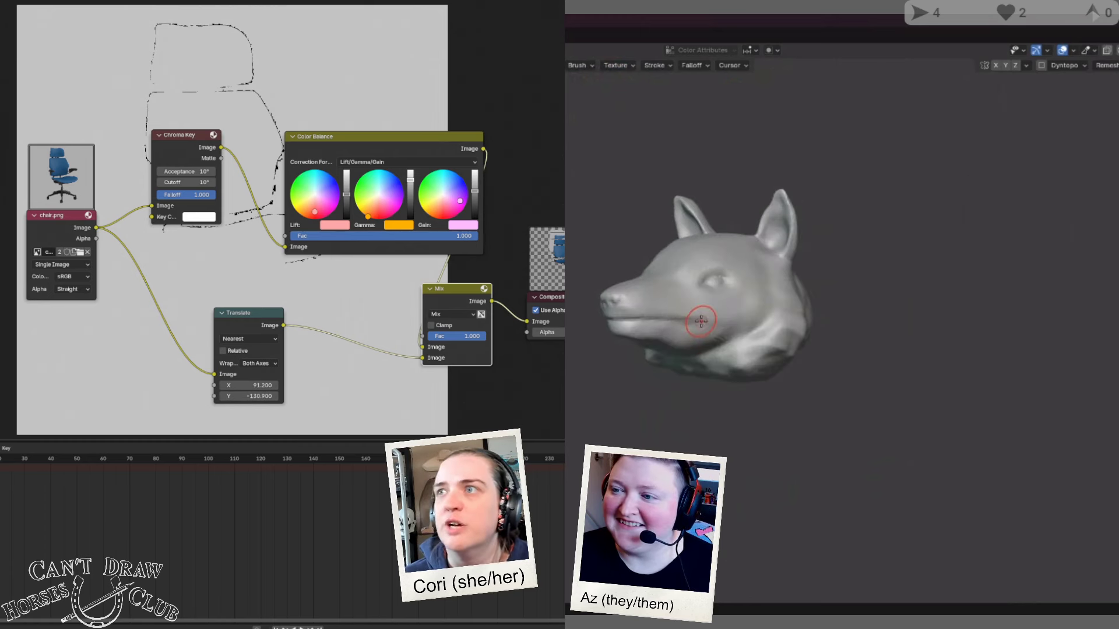
middle_drag(707, 320, 757, 320)
middle_drag(750, 398, 742, 415)
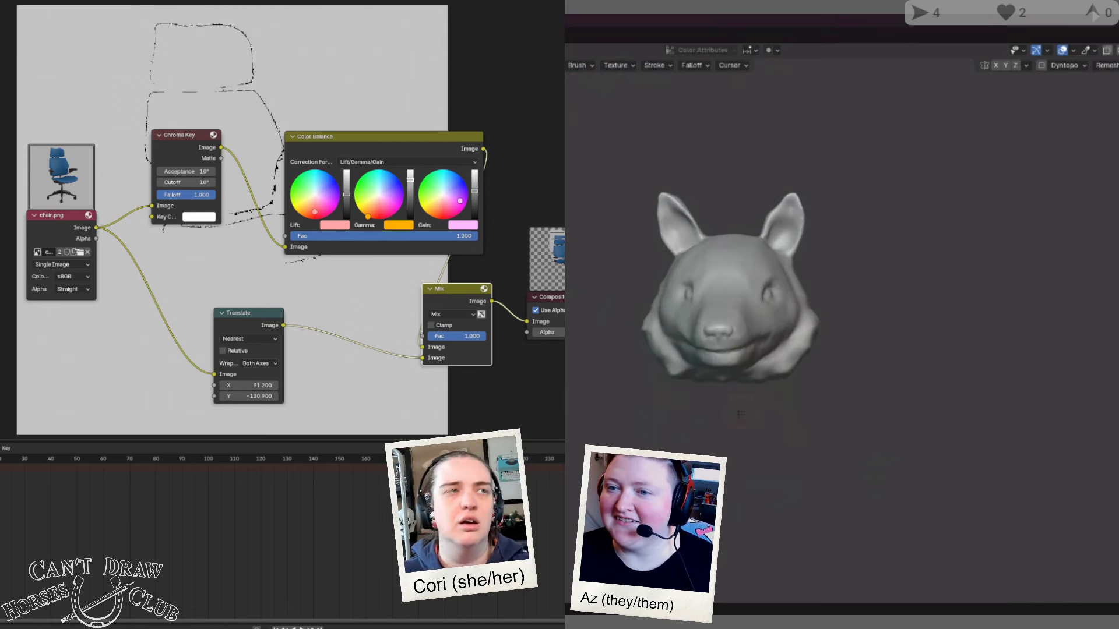
key(shift+c)
mouse_move(679, 370)
middle_down()
mouse_move(725, 366)
mouse_move(777, 303)
middle_up()
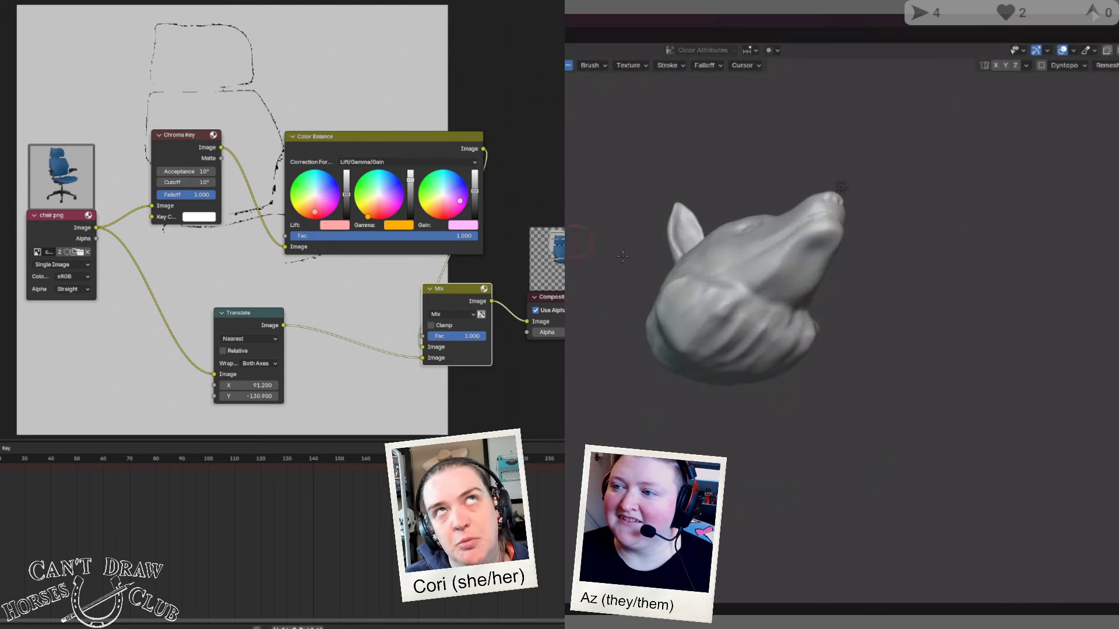
mouse_move(744, 265)
middle_down()
mouse_move(722, 269)
mouse_move(712, 257)
mouse_move(700, 299)
mouse_move(799, 316)
middle_up()
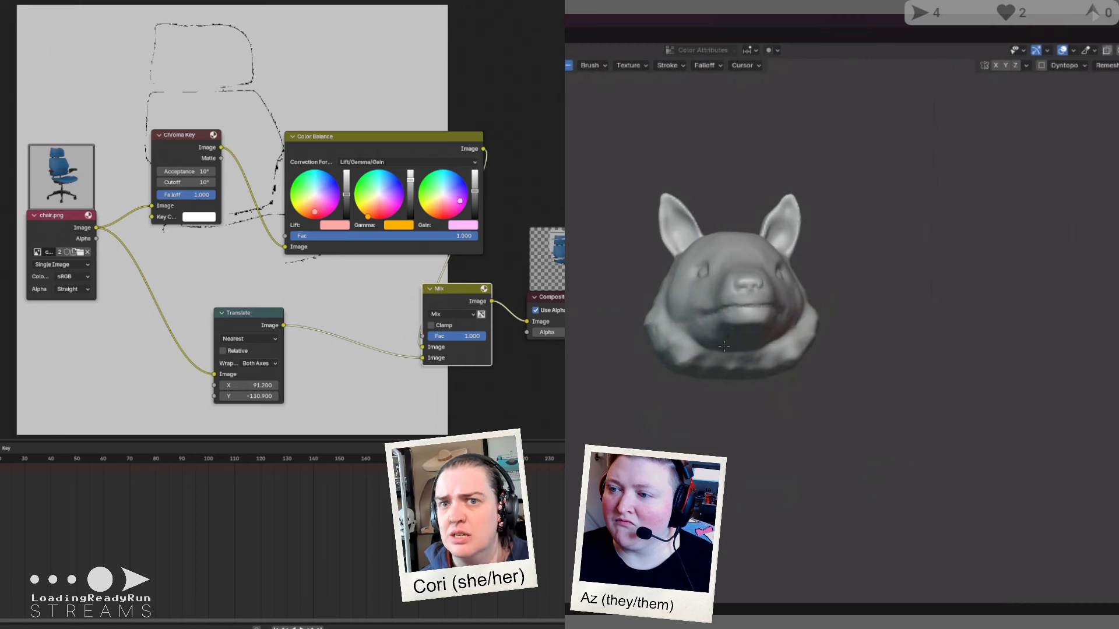
mouse_move(724, 346)
middle_down()
mouse_move(785, 336)
mouse_move(720, 339)
mouse_move(828, 301)
mouse_move(915, 298)
middle_up()
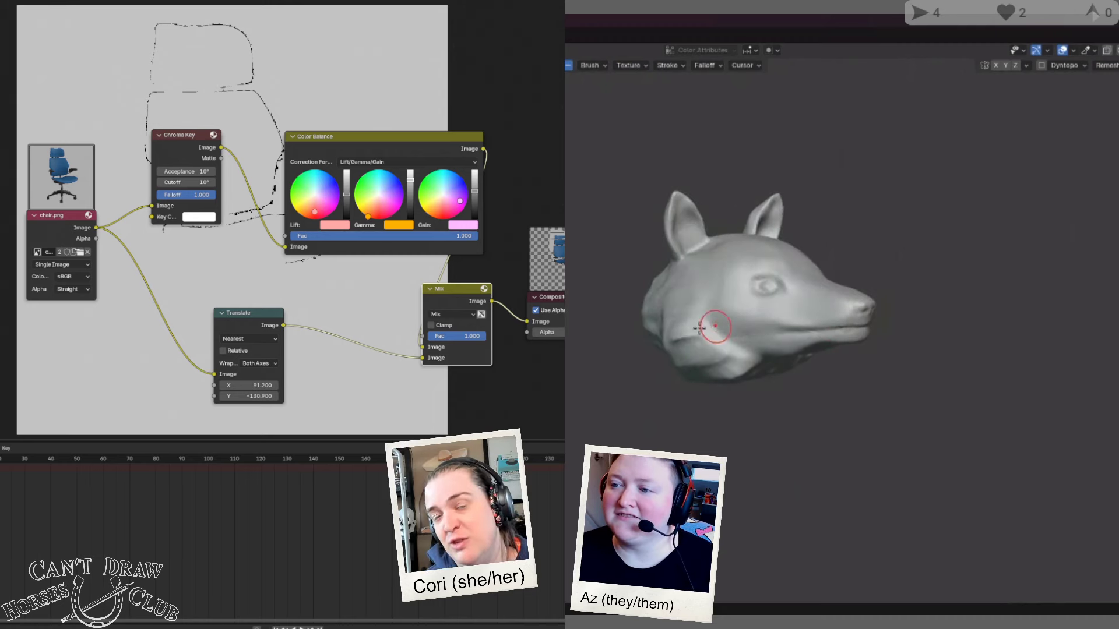
shift+drag(717, 331, 745, 336)
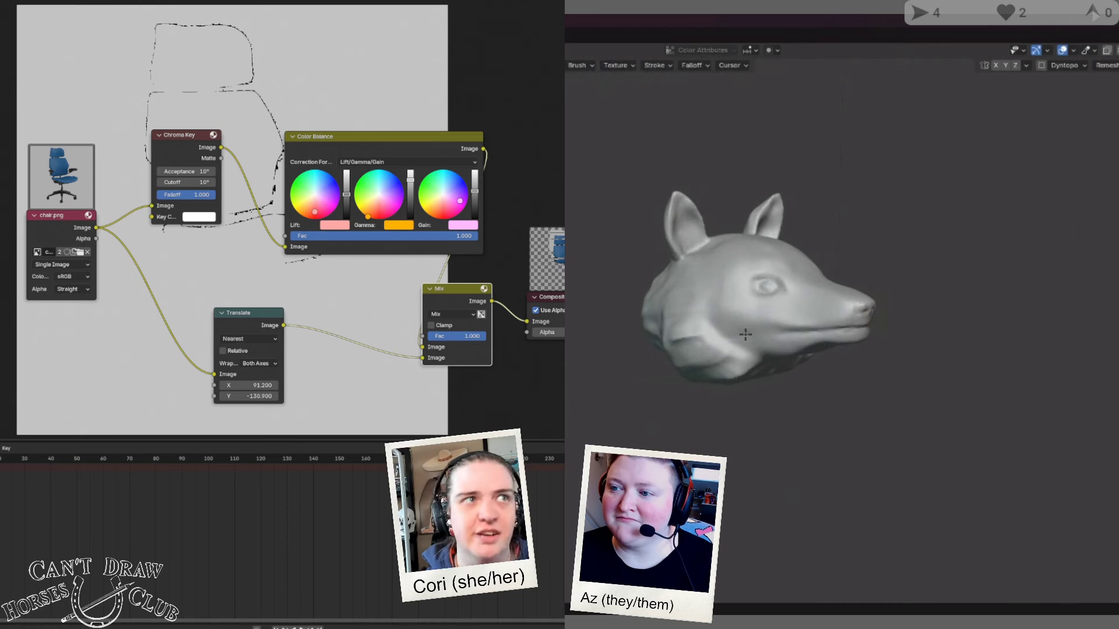
mouse_move(756, 352)
middle_down()
mouse_move(732, 292)
mouse_move(644, 322)
middle_up()
middle_drag(755, 294, 804, 328)
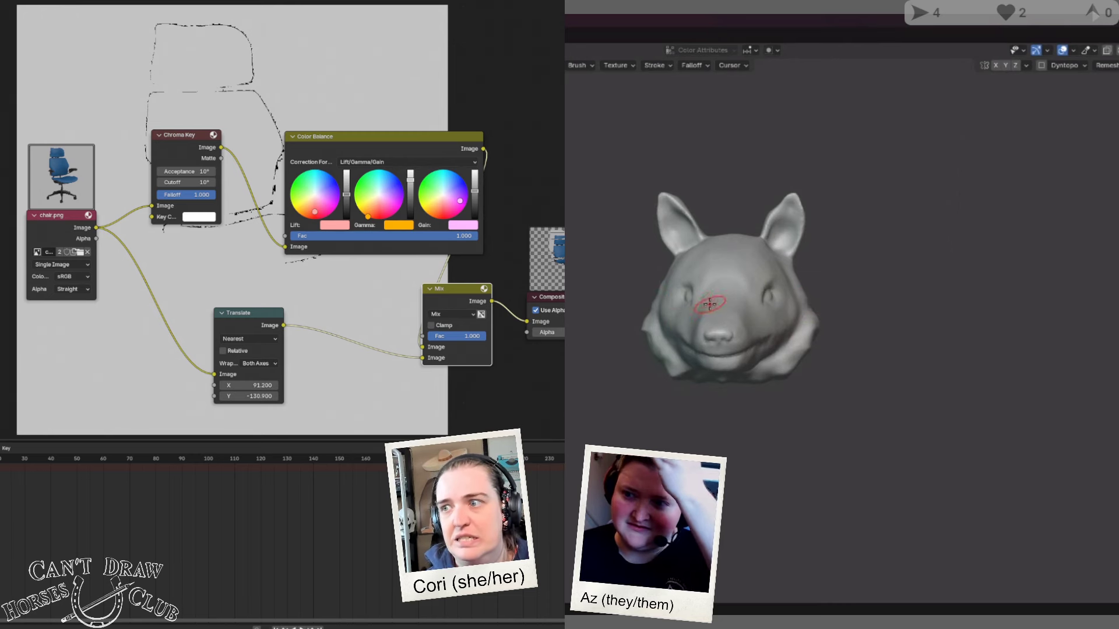
middle_drag(710, 304, 708, 241)
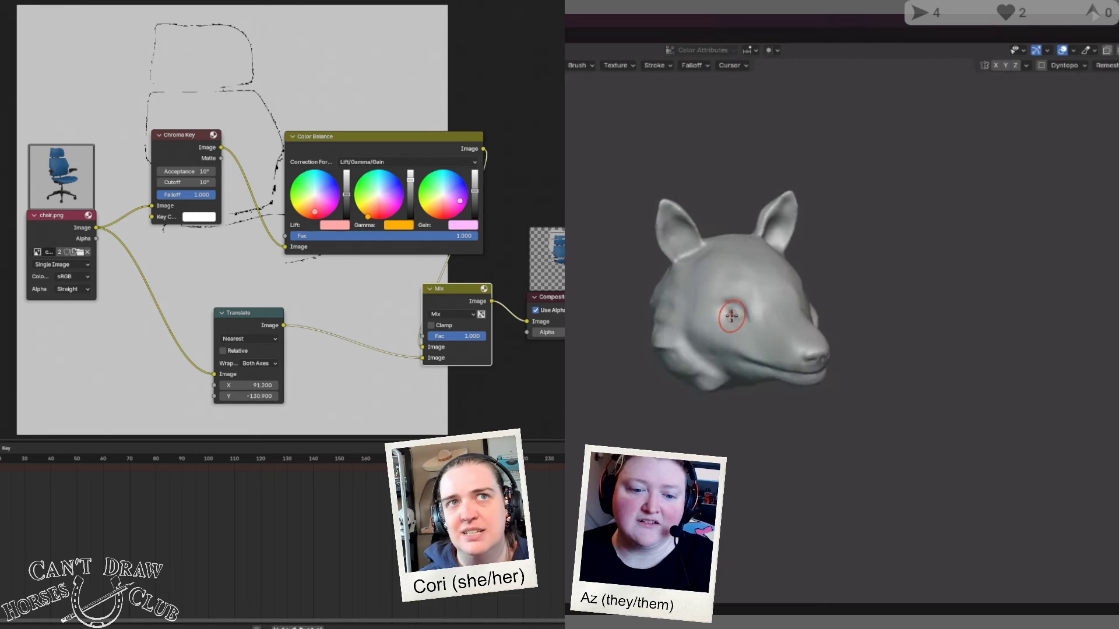
mouse_move(731, 316)
middle_down()
mouse_move(644, 297)
mouse_move(652, 291)
middle_up()
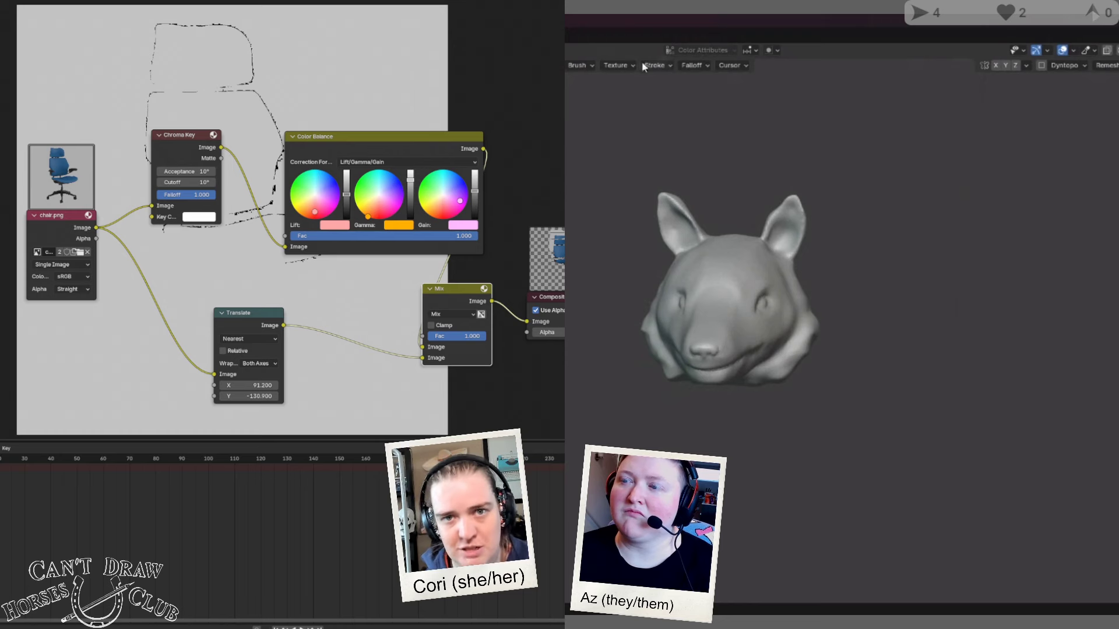
Step: Add a Texture Paint workspace for painting the sculpted head
mouse_move(560, 57)
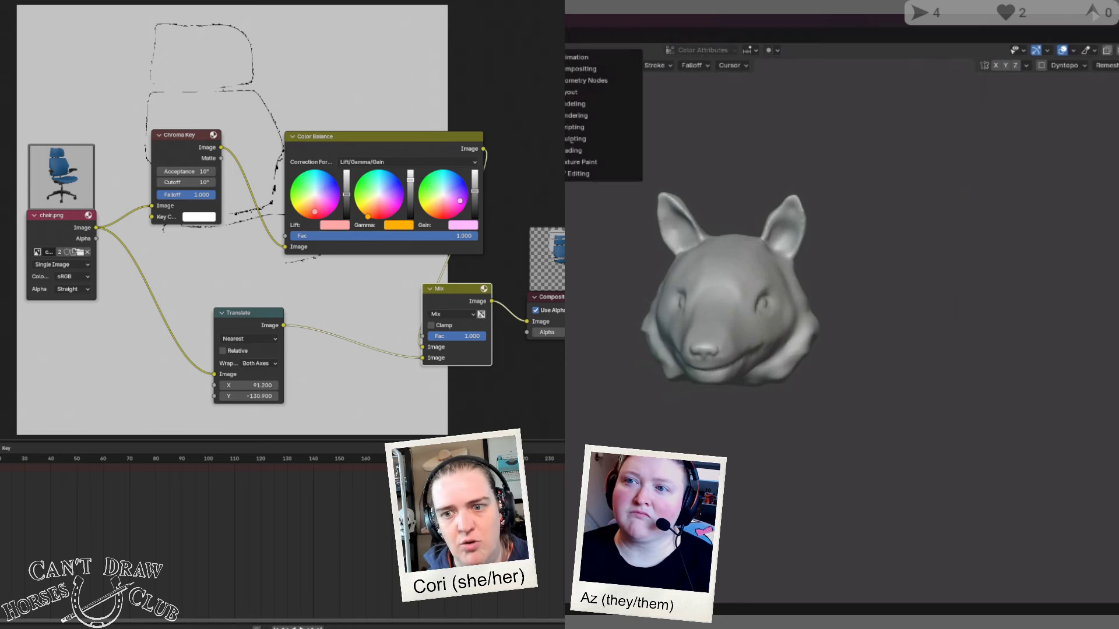
key(Escape)
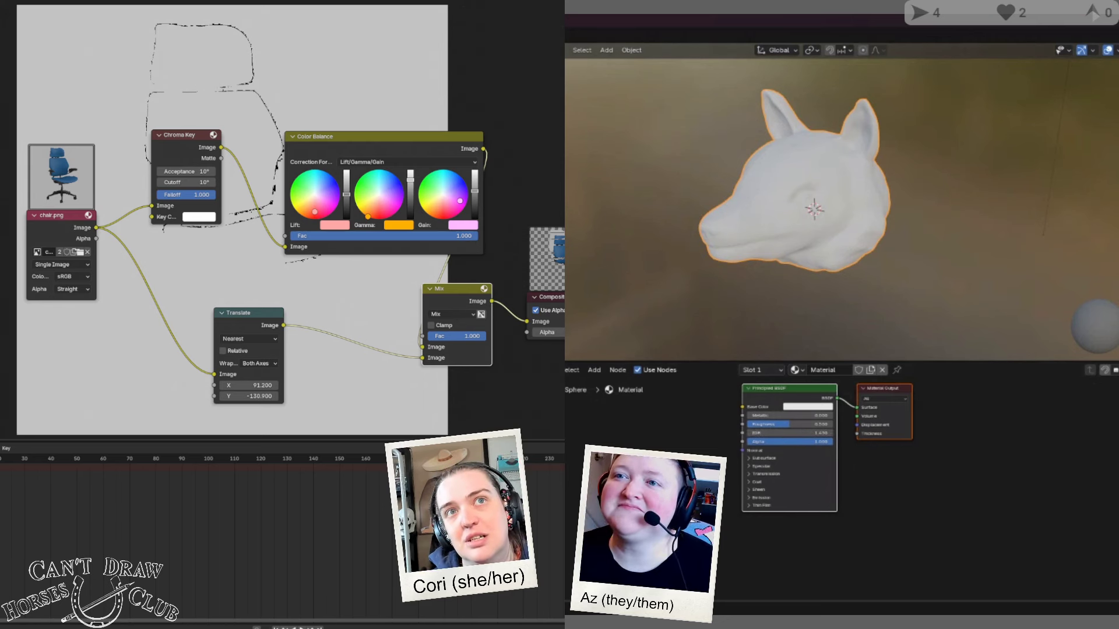
click(566, 37)
click(566, 37)
click(566, 37)
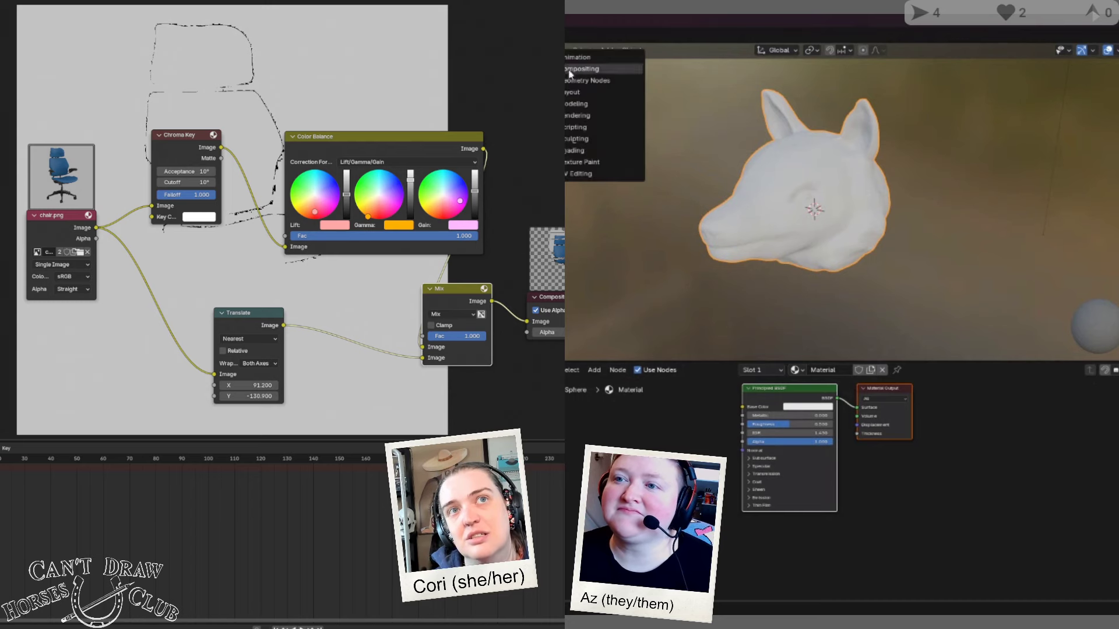
click(601, 161)
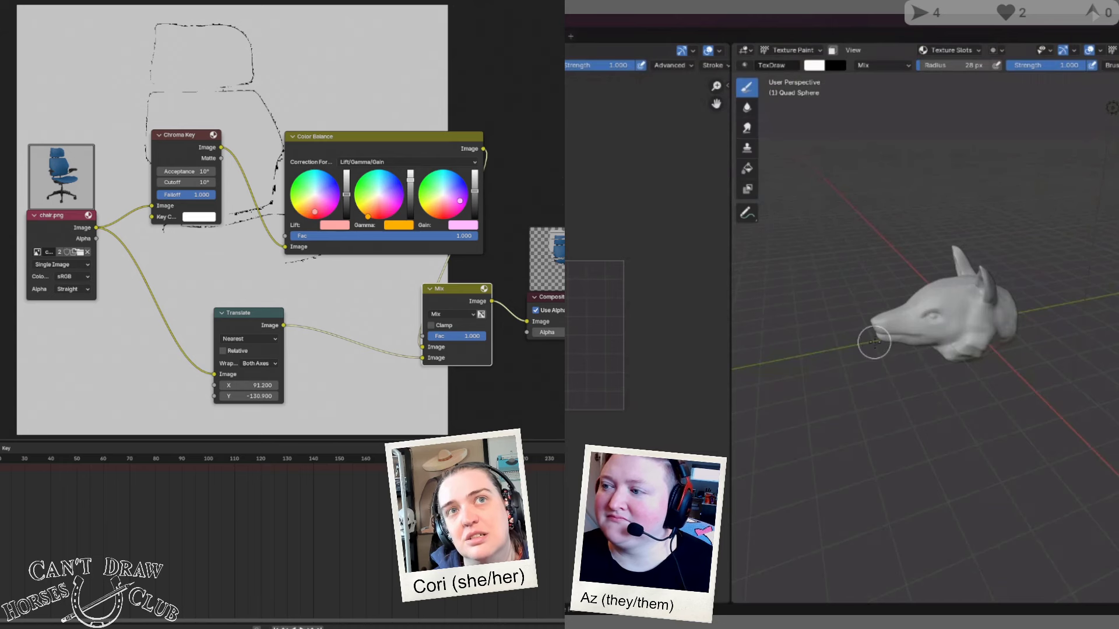
mouse_move(889, 335)
middle_down()
mouse_move(958, 333)
mouse_move(930, 334)
middle_up()
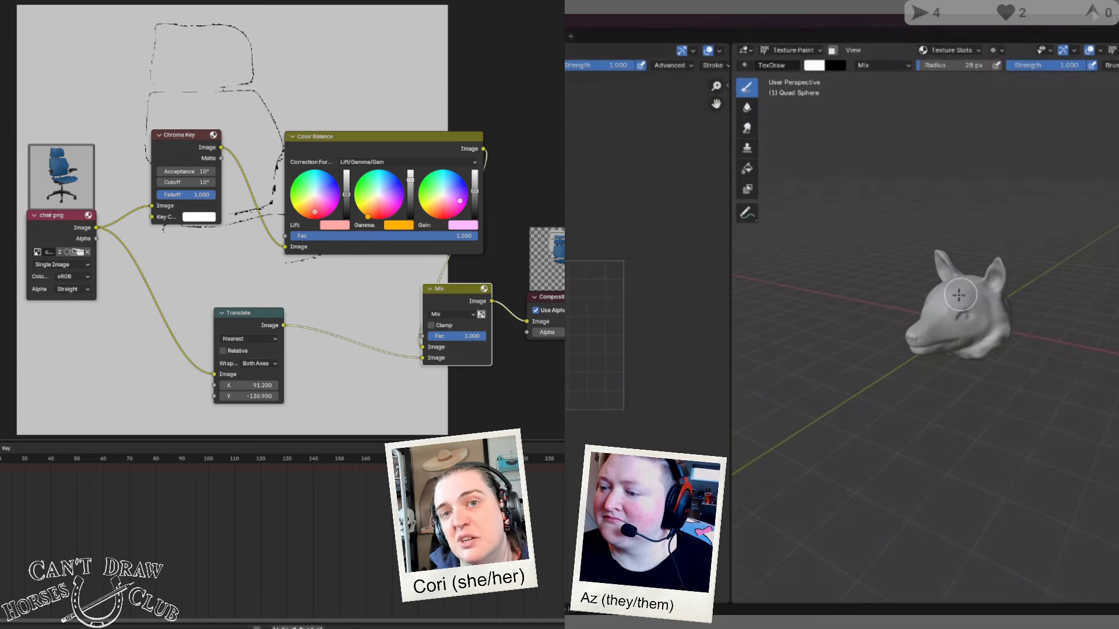
click(937, 320)
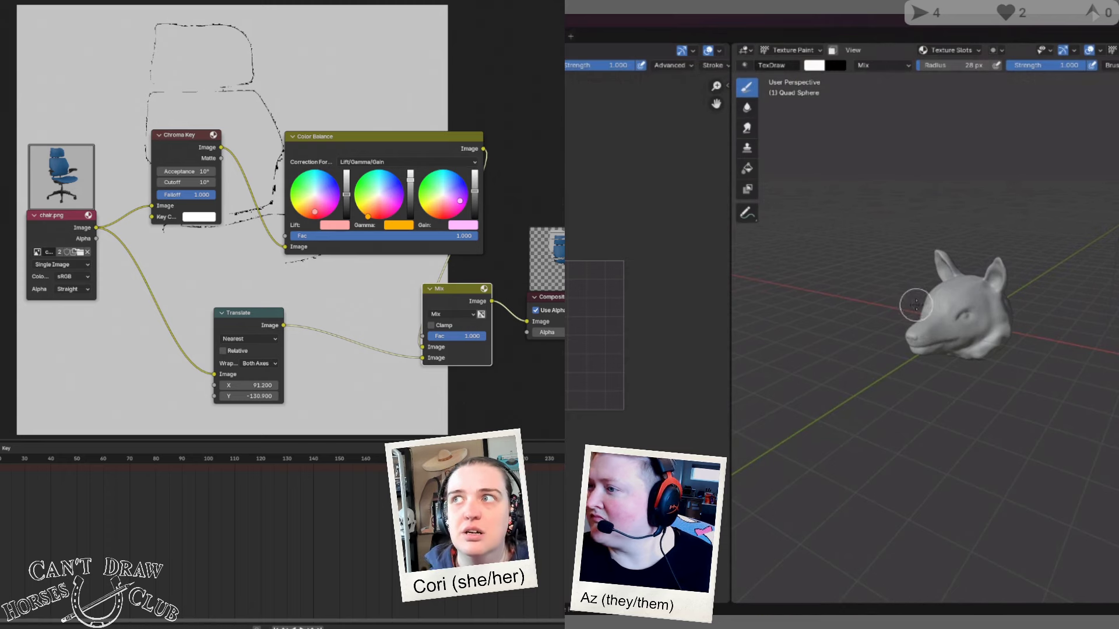
mouse_move(939, 293)
middle_down()
mouse_move(965, 292)
mouse_move(904, 287)
middle_up()
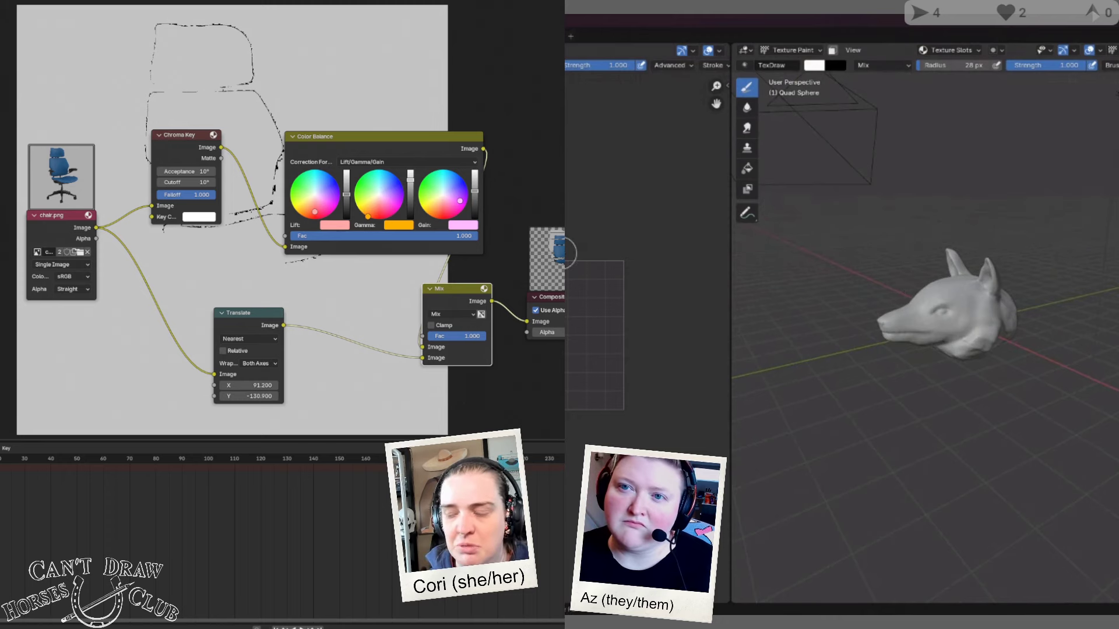
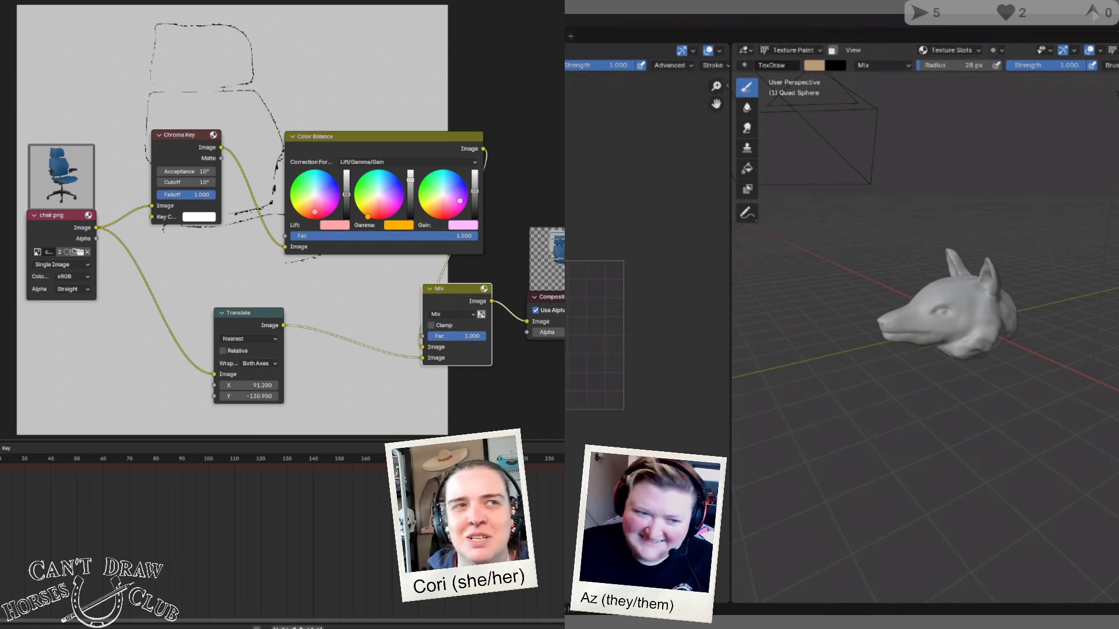
Step: Add a UV Editing workspace for unwrapping the sculpted head
middle_drag(820, 350, 924, 337)
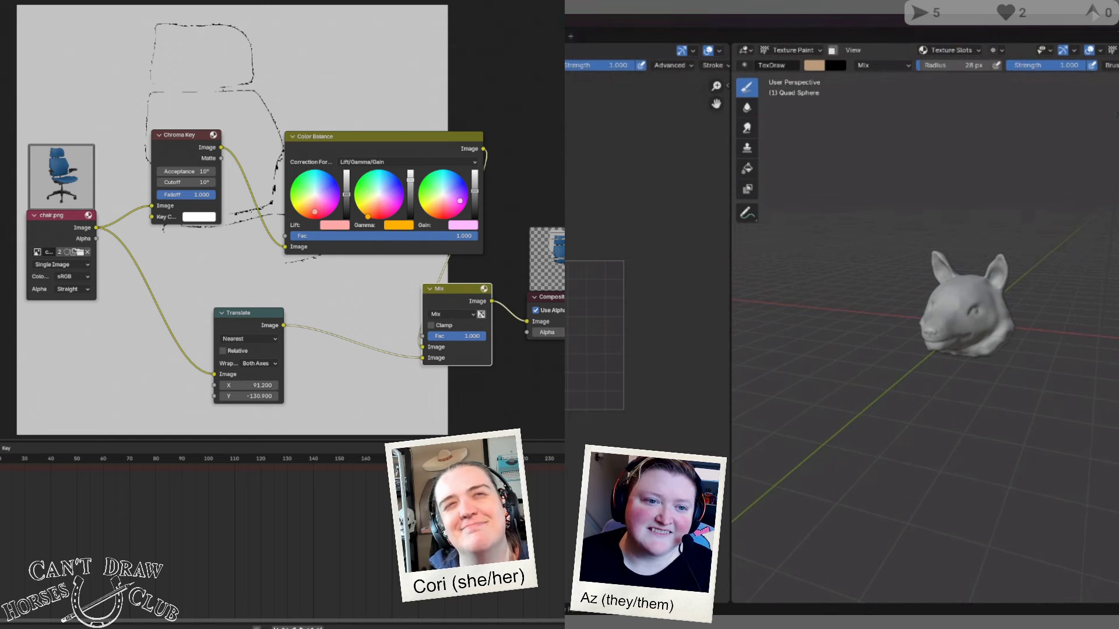
click(571, 37)
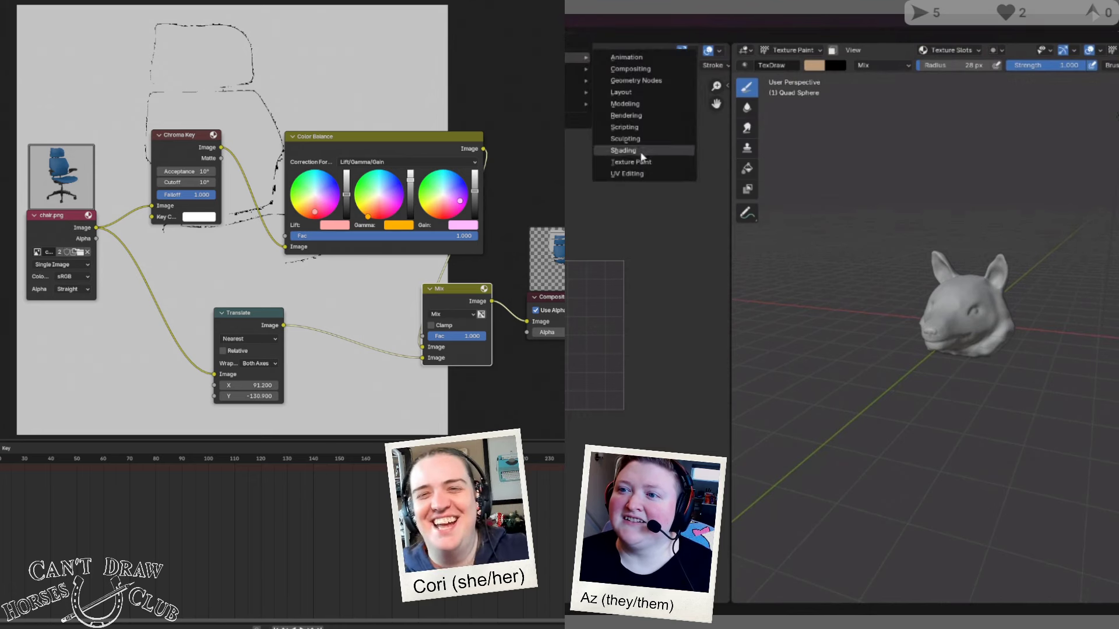
click(627, 173)
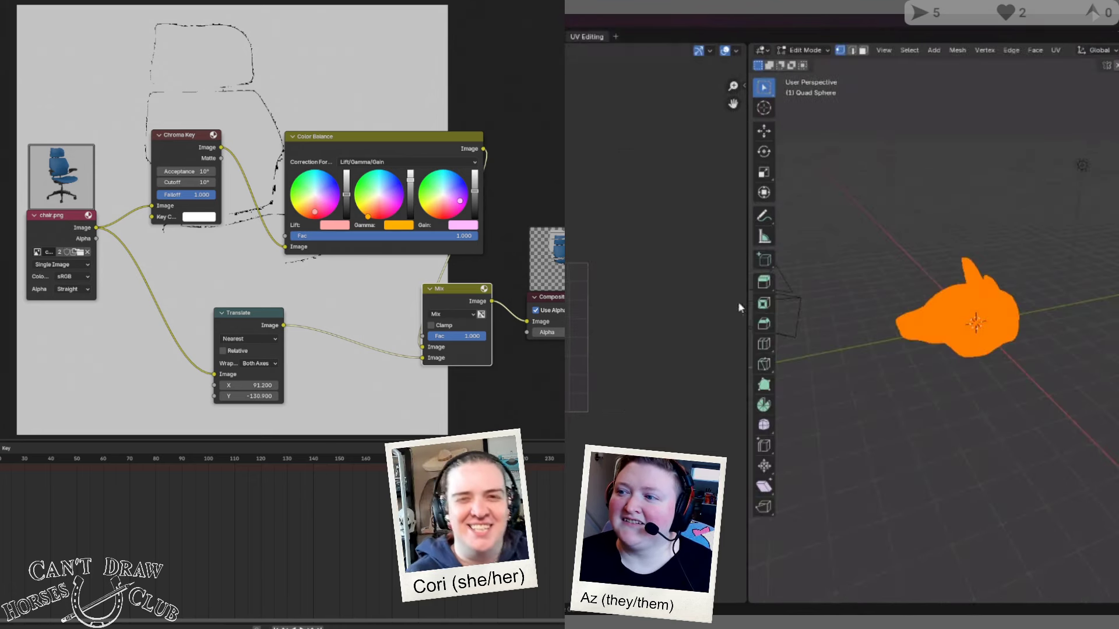
Step: Deselect the head's mesh in Edit Mode and set the Select Box tool to extend the existing selection
middle_drag(941, 344, 978, 331)
click(968, 313)
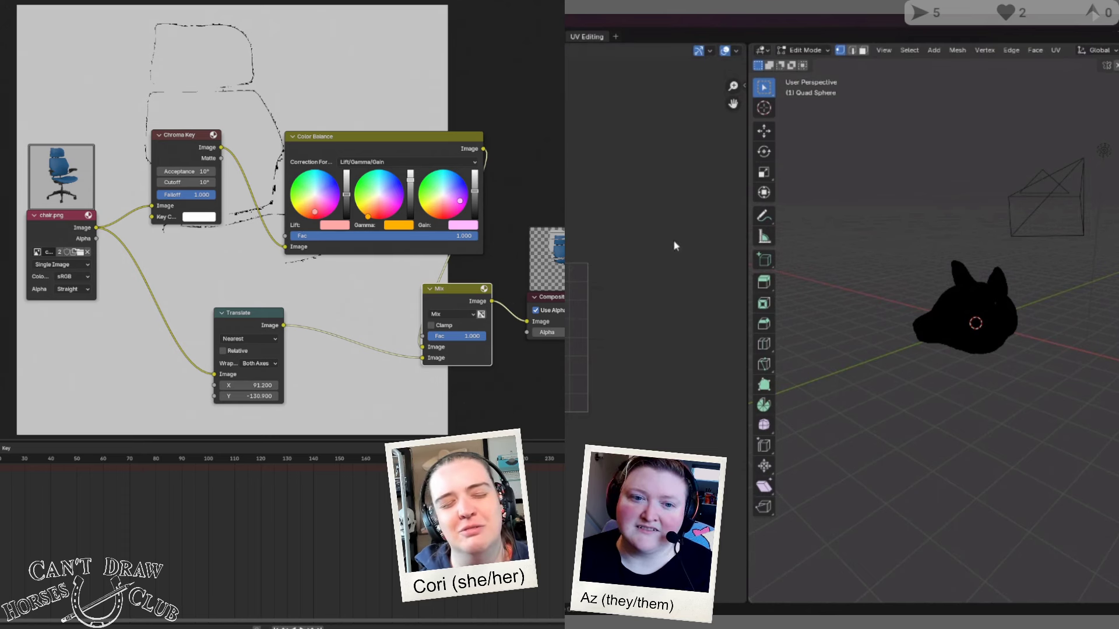
click(781, 65)
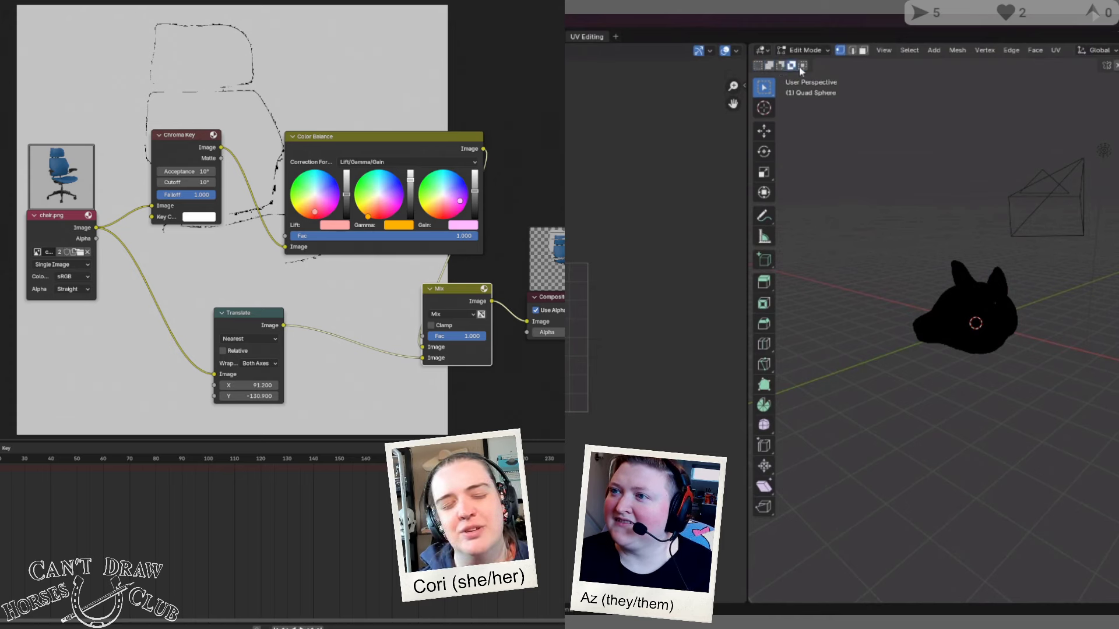
click(769, 65)
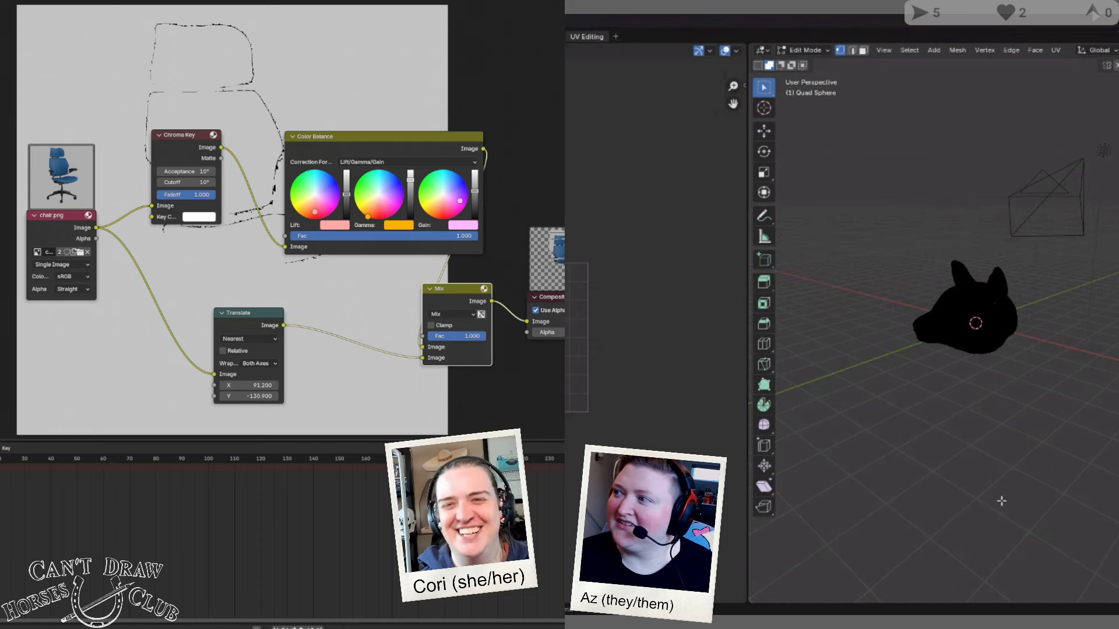
middle_drag(1098, 363, 1114, 370)
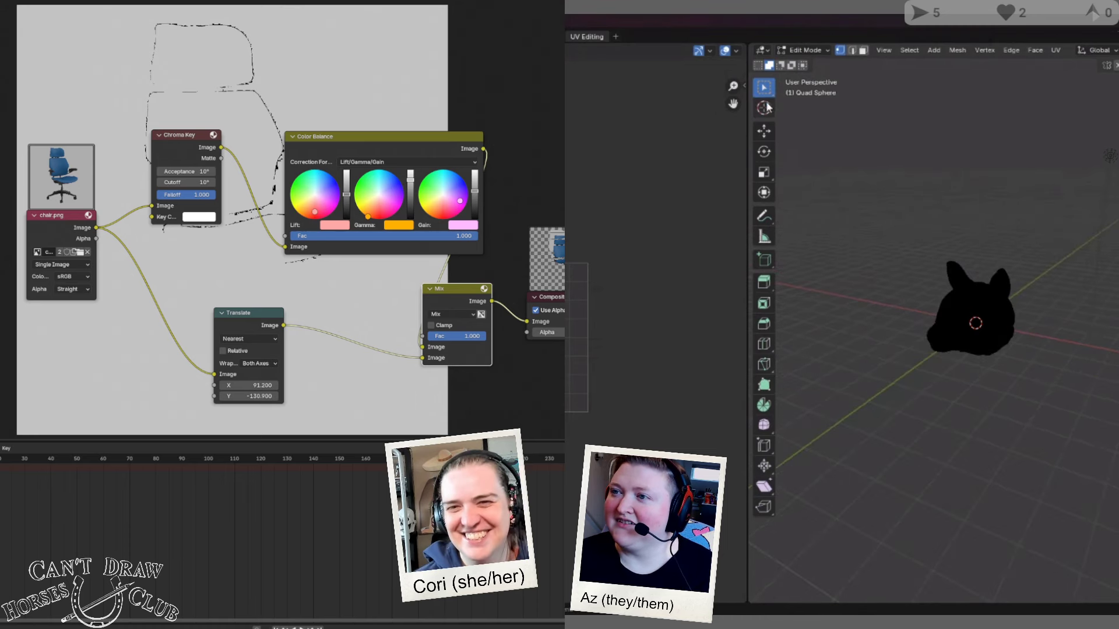
scroll(101, 134, up, 2)
scroll(100, 134, down, 5)
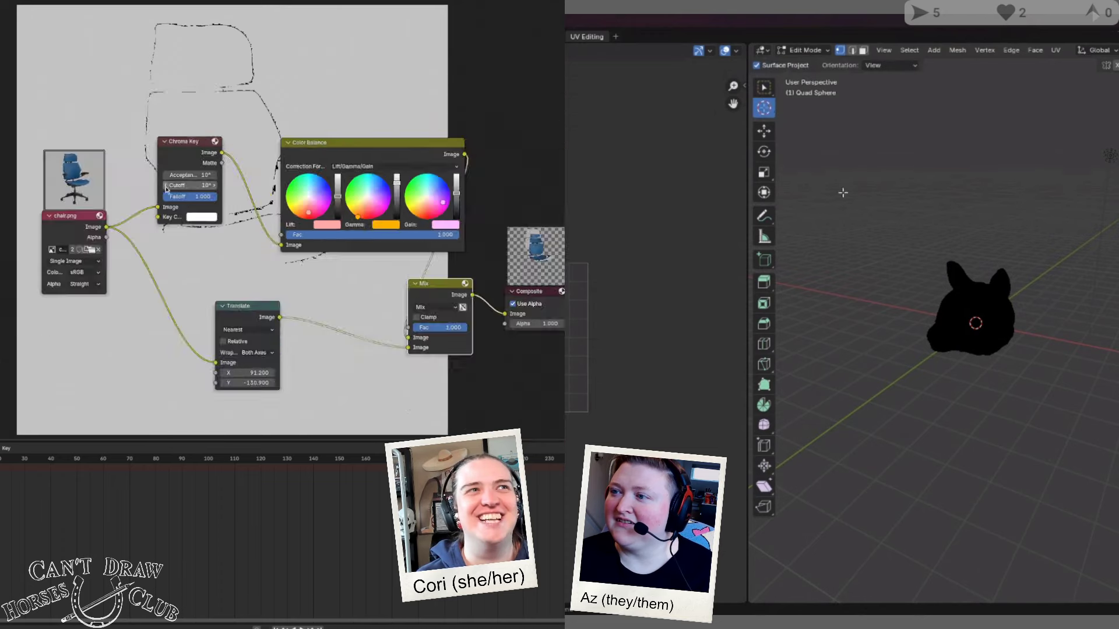
Step: Place the 3D cursor on the head with the Cursor tool, using Surface Project and View orientation
click(764, 107)
click(970, 307)
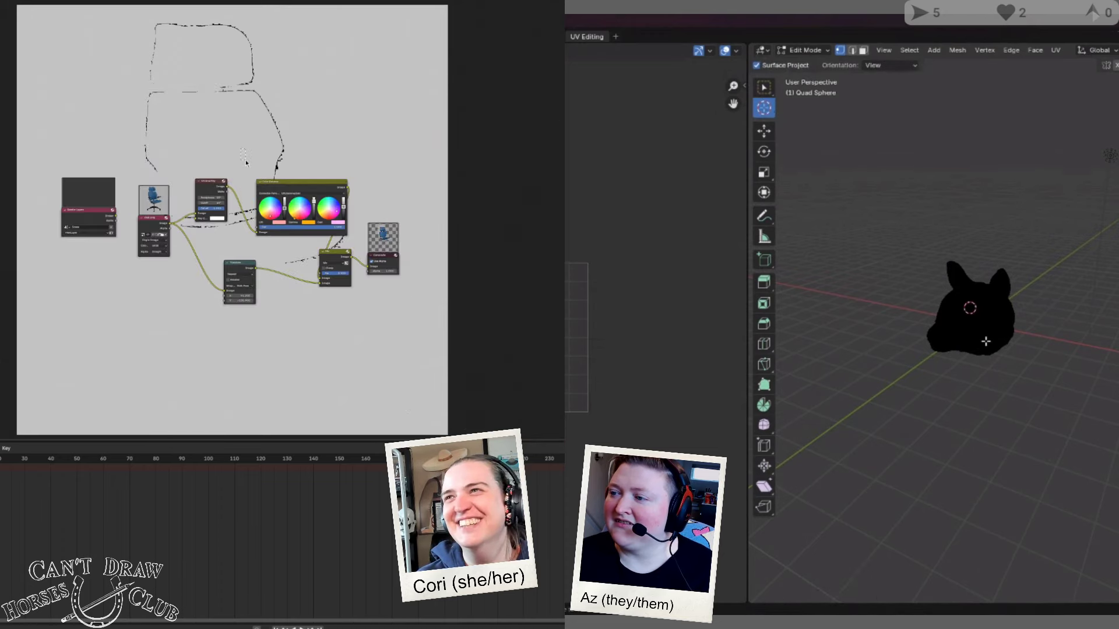
click(976, 322)
middle_drag(979, 319, 980, 407)
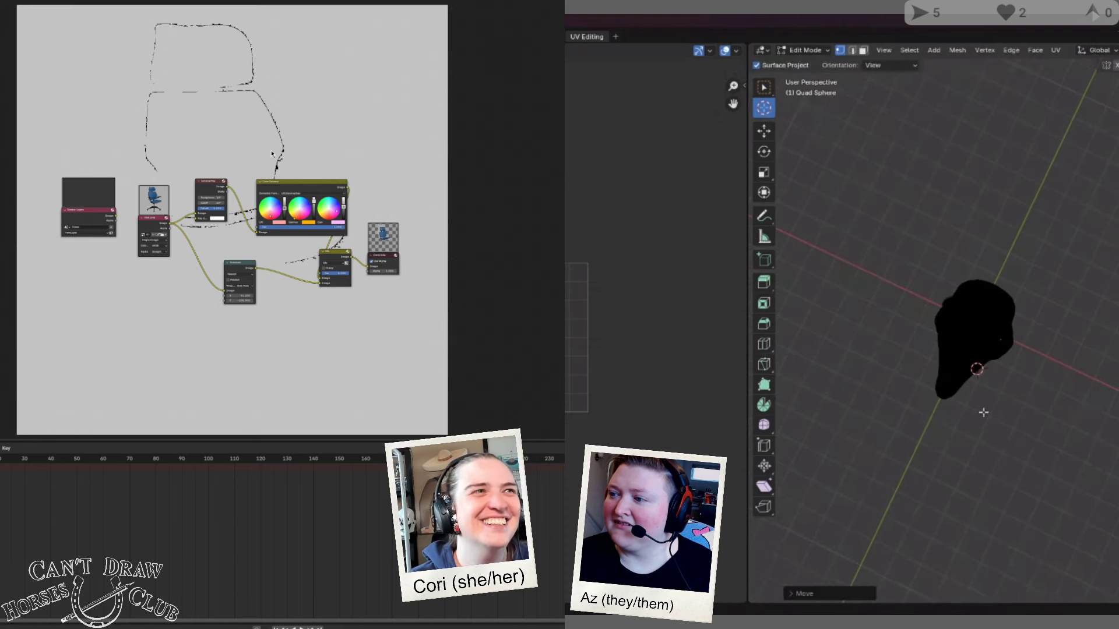
key(g)
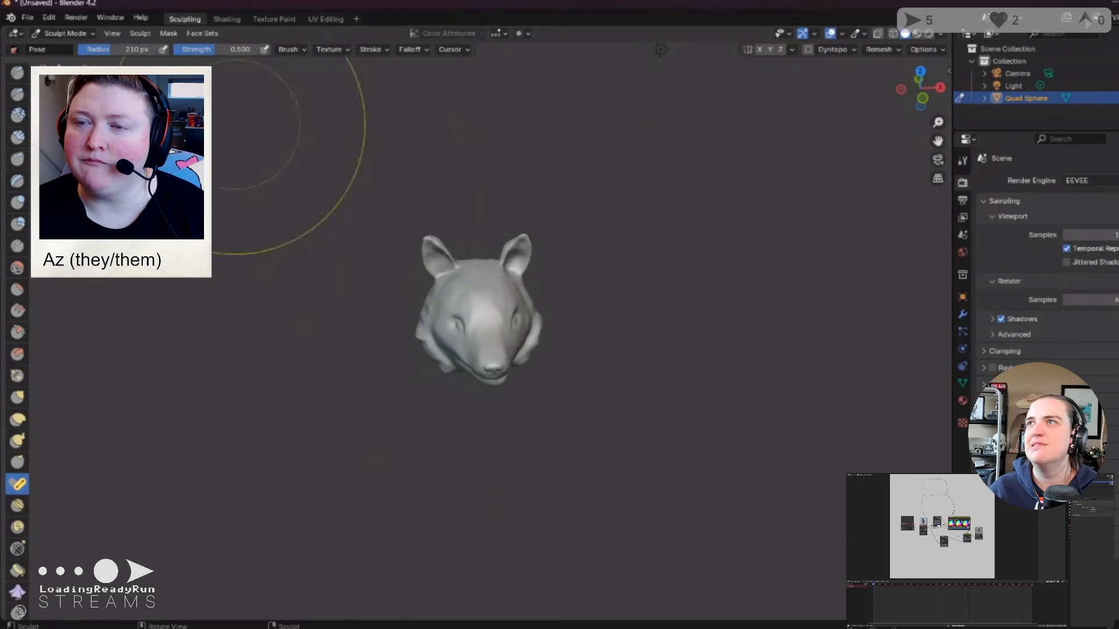
Step: Try to bend the head's right ear outward with the Pose brush, reducing its radius to 129 px for the second attempt
drag(424, 238, 315, 338)
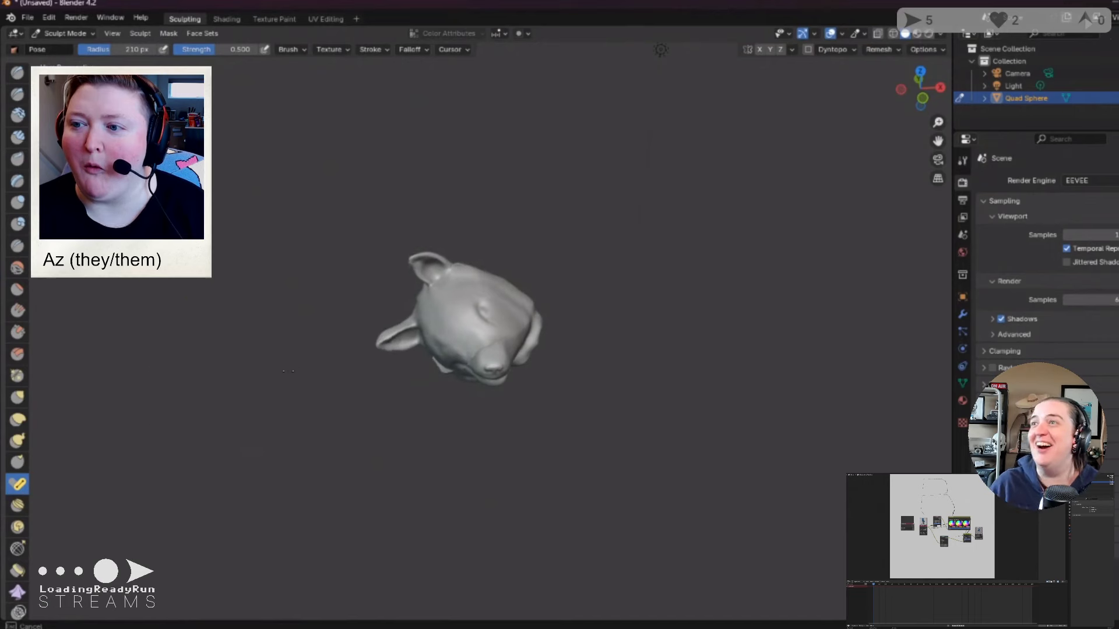
key(ctrl+z)
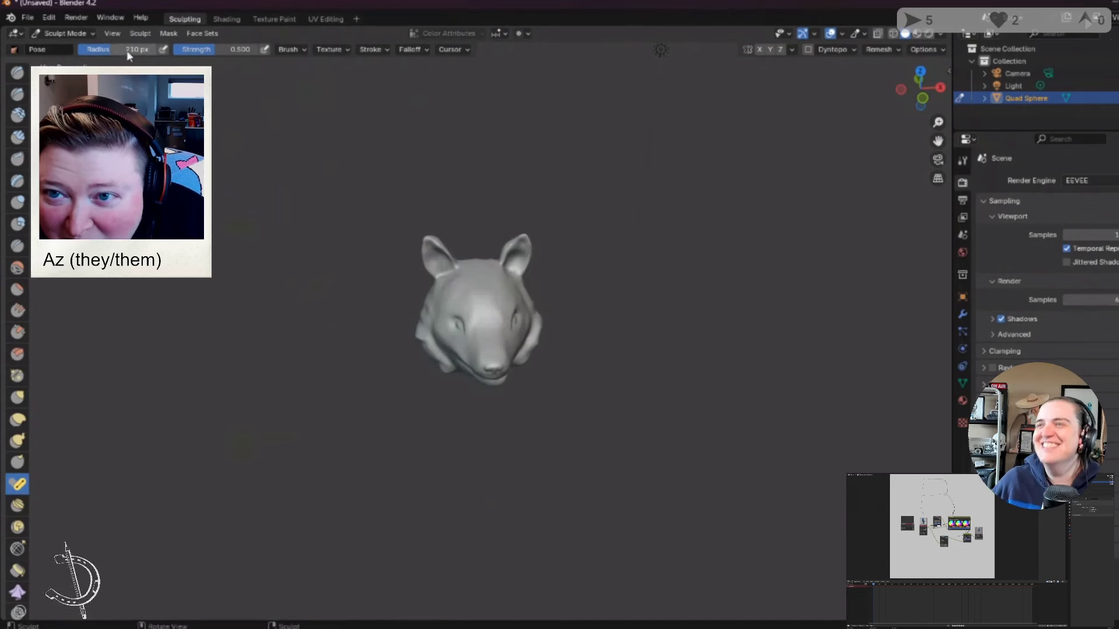
drag(127, 50, 115, 50)
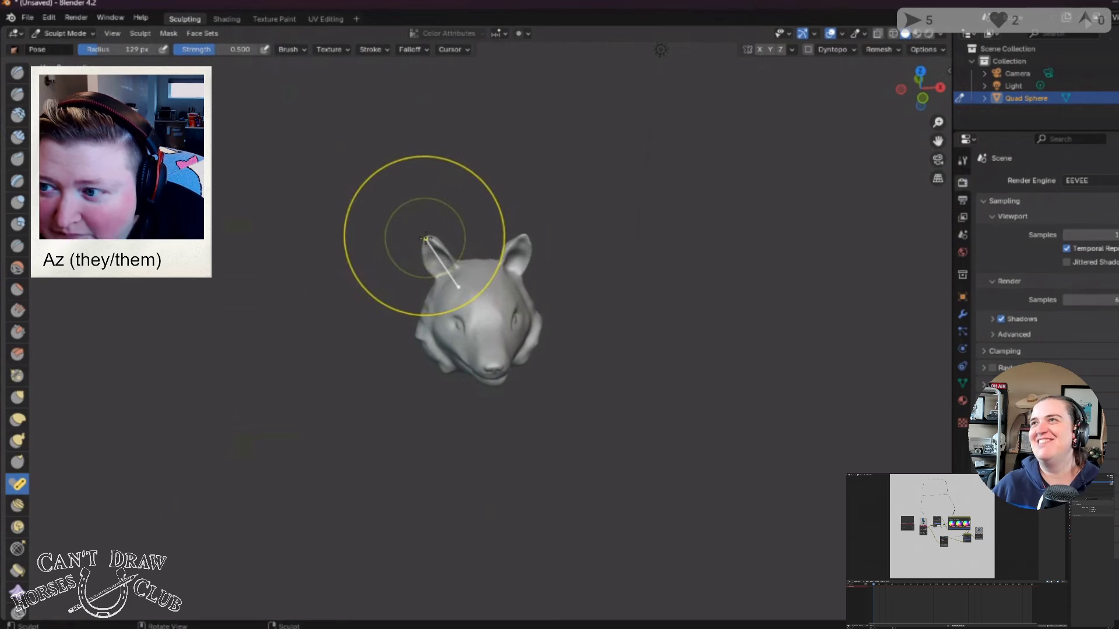
drag(424, 237, 397, 250)
key(ctrl+z)
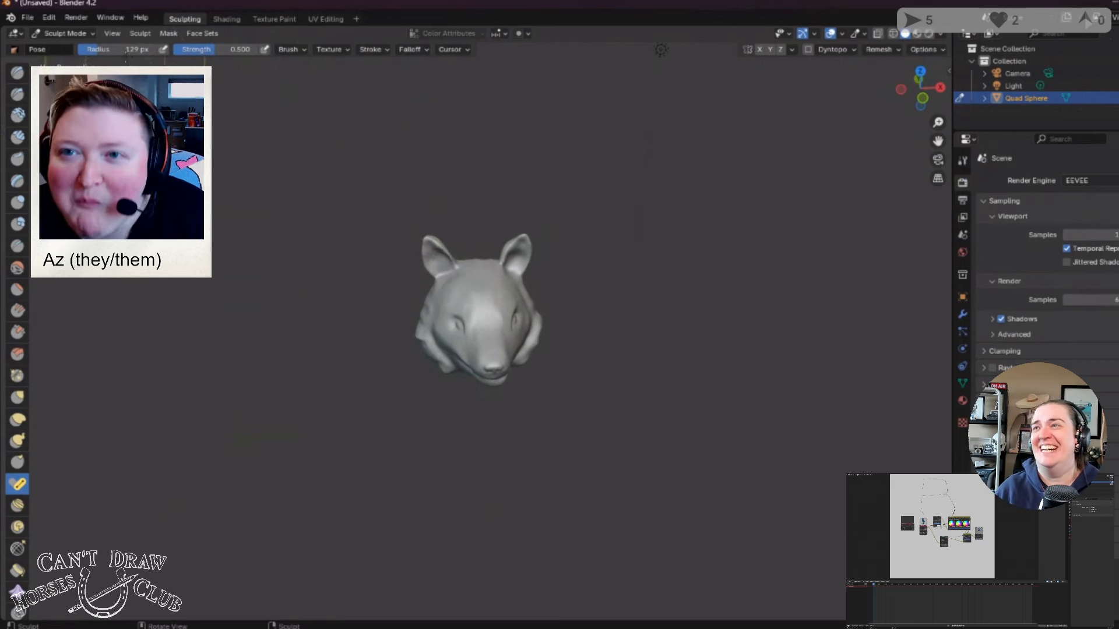
Step: Reduce the Pose brush radius to 67 px and adjust the tilt of the head's right ear
drag(123, 52, 117, 52)
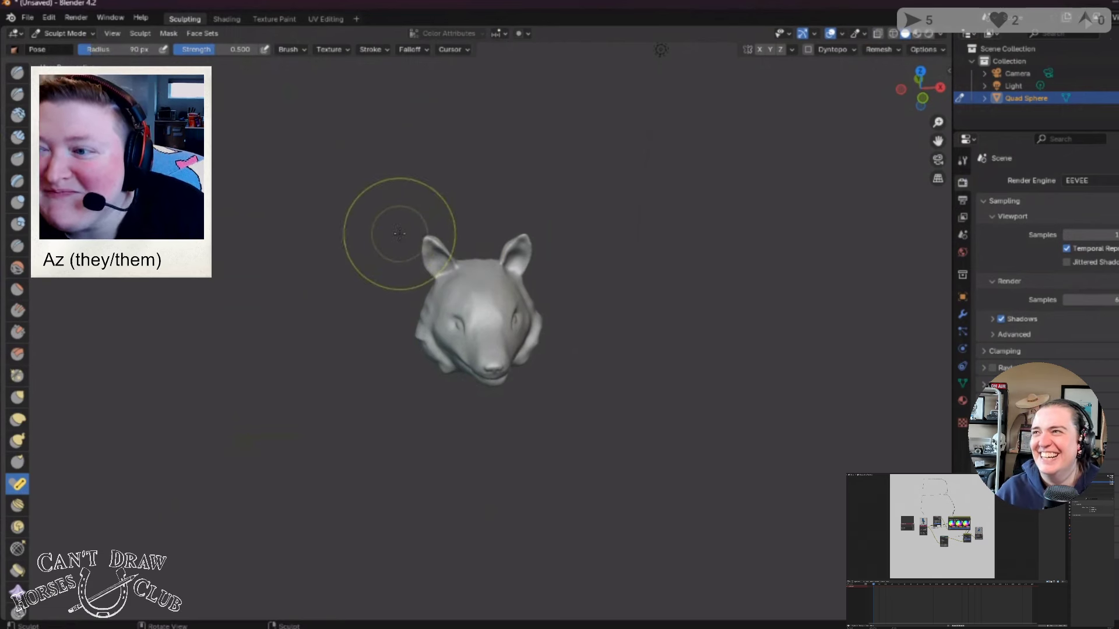
drag(425, 233, 422, 234)
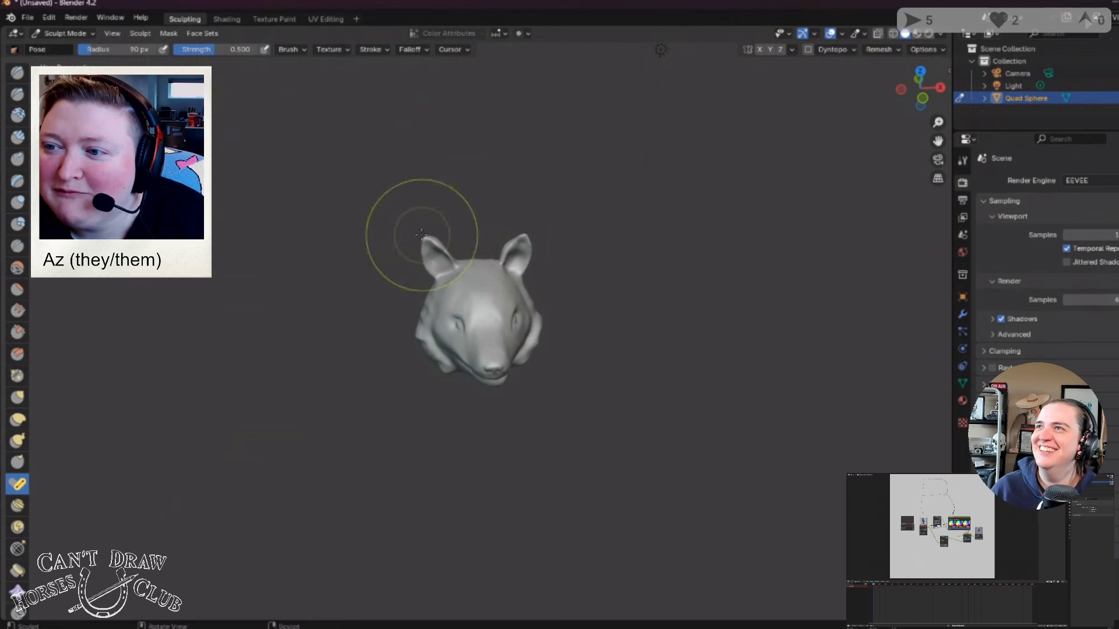
drag(147, 52, 143, 53)
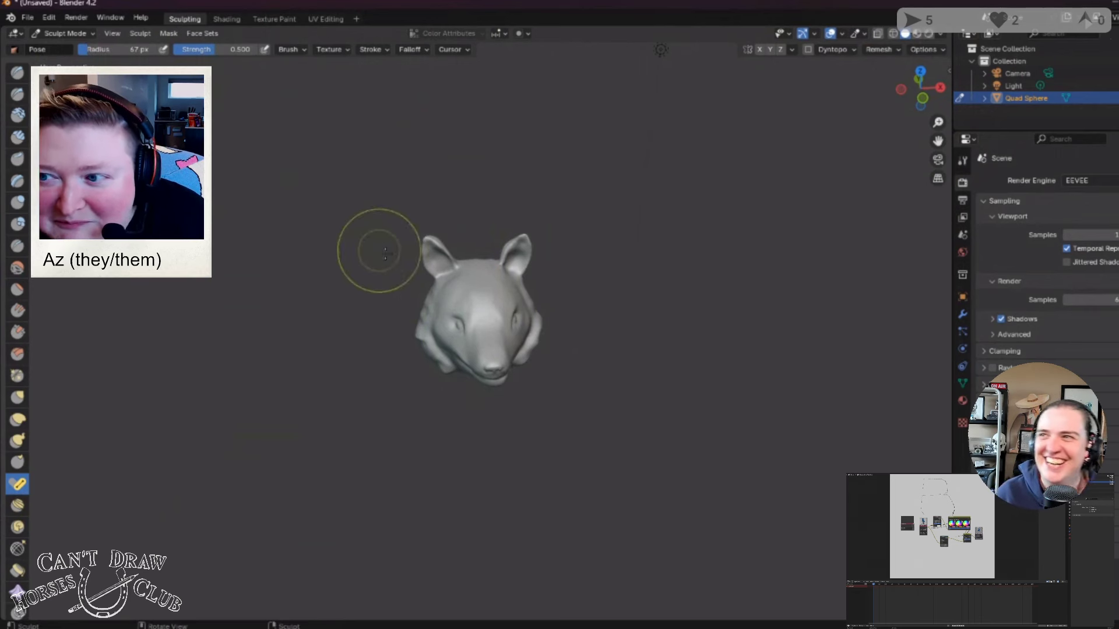
mouse_move(425, 243)
mouse_down()
mouse_move(411, 265)
mouse_move(417, 244)
mouse_up()
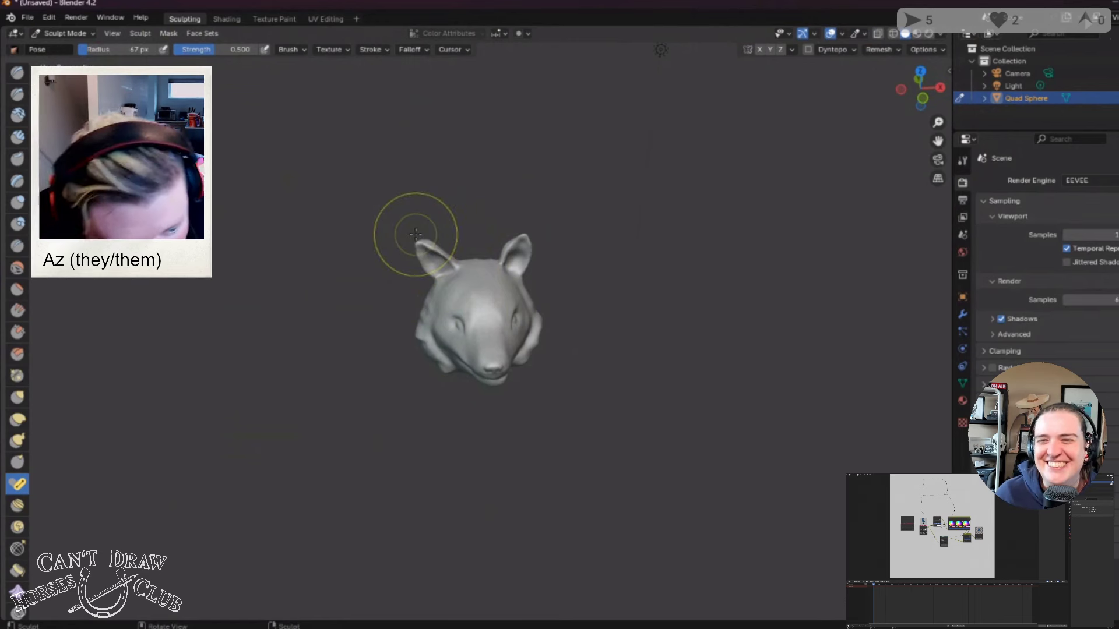
drag(424, 240, 432, 236)
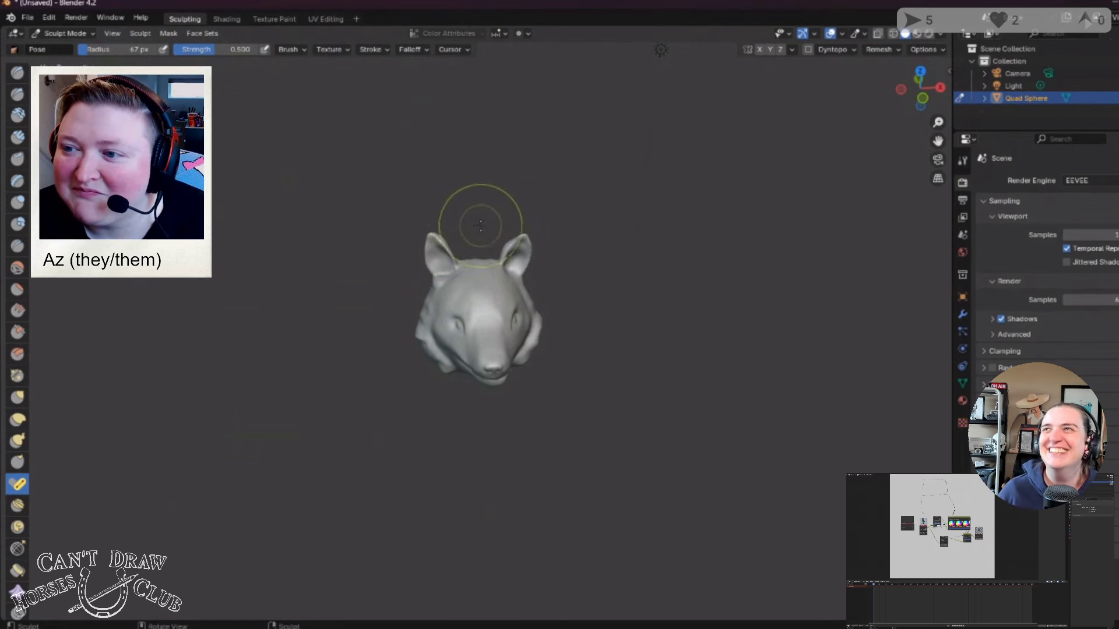
Step: Pose both ears with the 67 px Pose brush, lifting and angling their tips from several viewpoints
middle_drag(462, 213, 556, 170)
middle_drag(658, 224, 585, 230)
drag(430, 237, 459, 217)
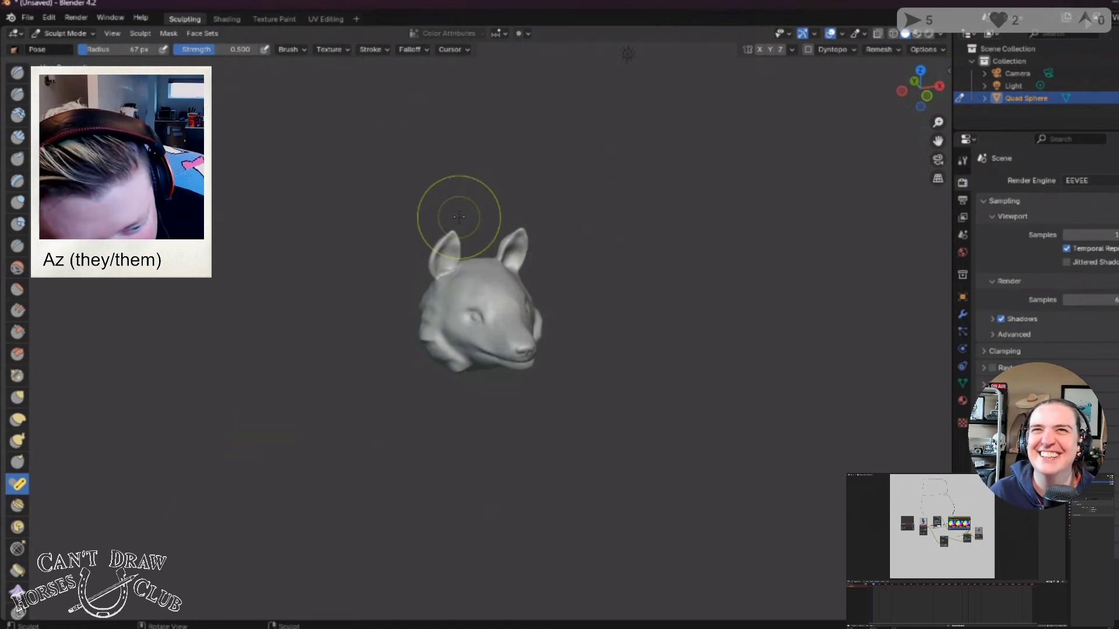
middle_drag(456, 217, 383, 218)
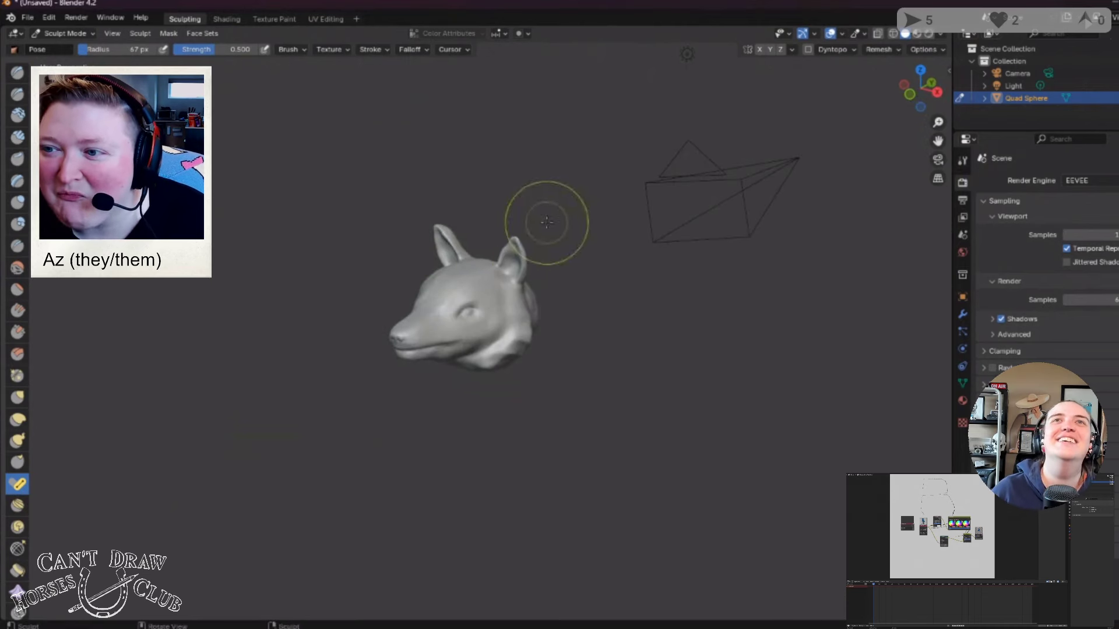
middle_drag(546, 222, 580, 228)
drag(522, 237, 515, 203)
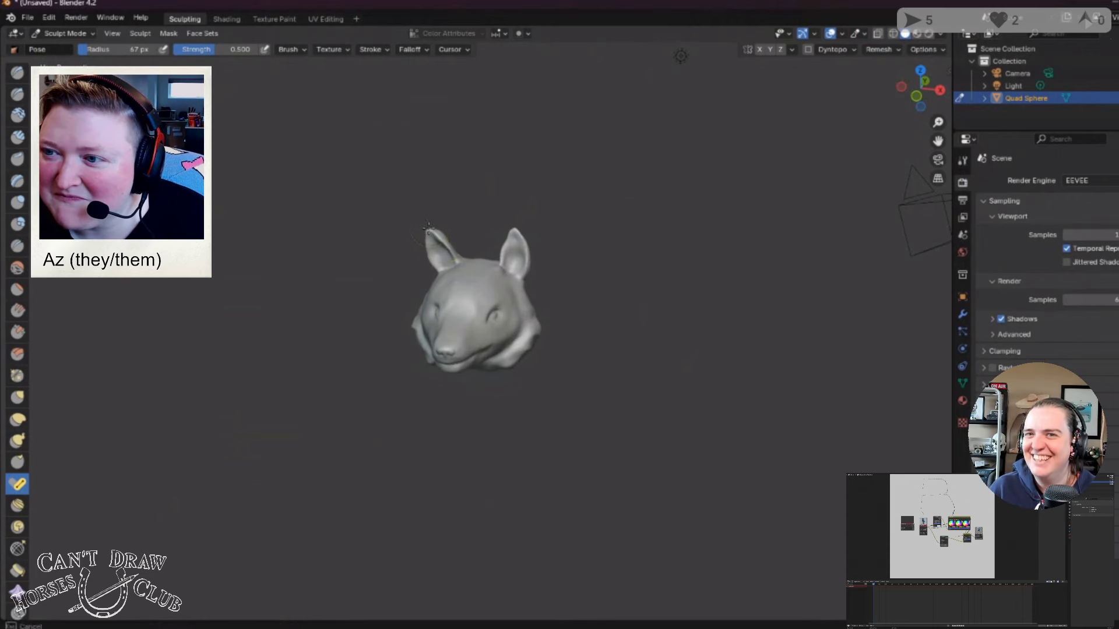
drag(430, 227, 444, 230)
mouse_move(660, 327)
middle_down()
mouse_move(652, 298)
mouse_move(635, 325)
mouse_move(657, 317)
middle_up()
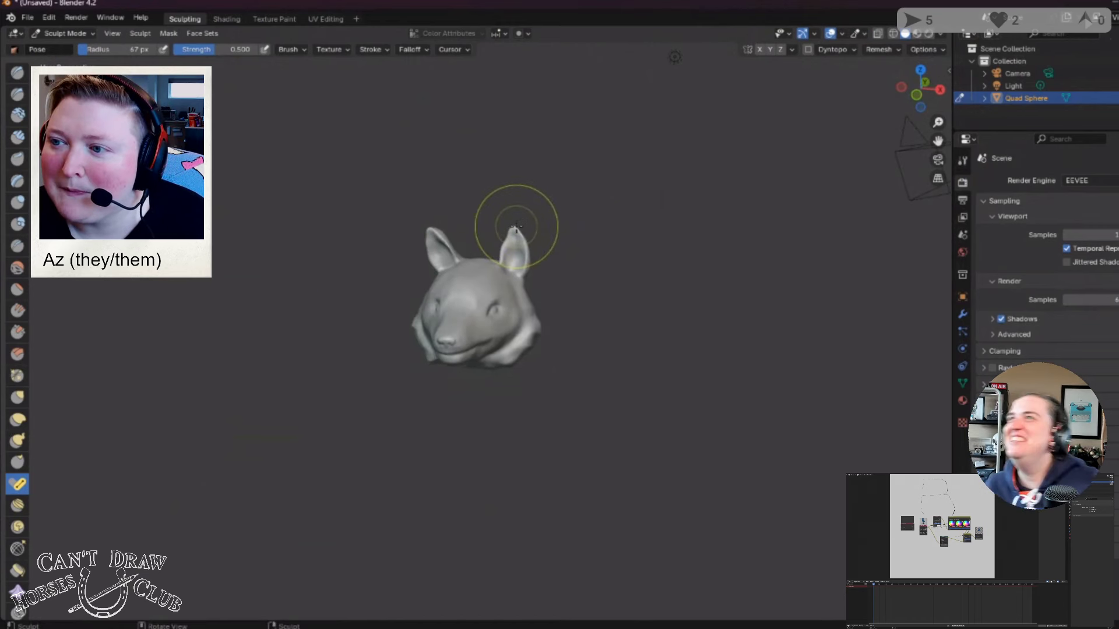
mouse_move(519, 229)
mouse_down()
mouse_move(538, 232)
mouse_move(527, 227)
mouse_up()
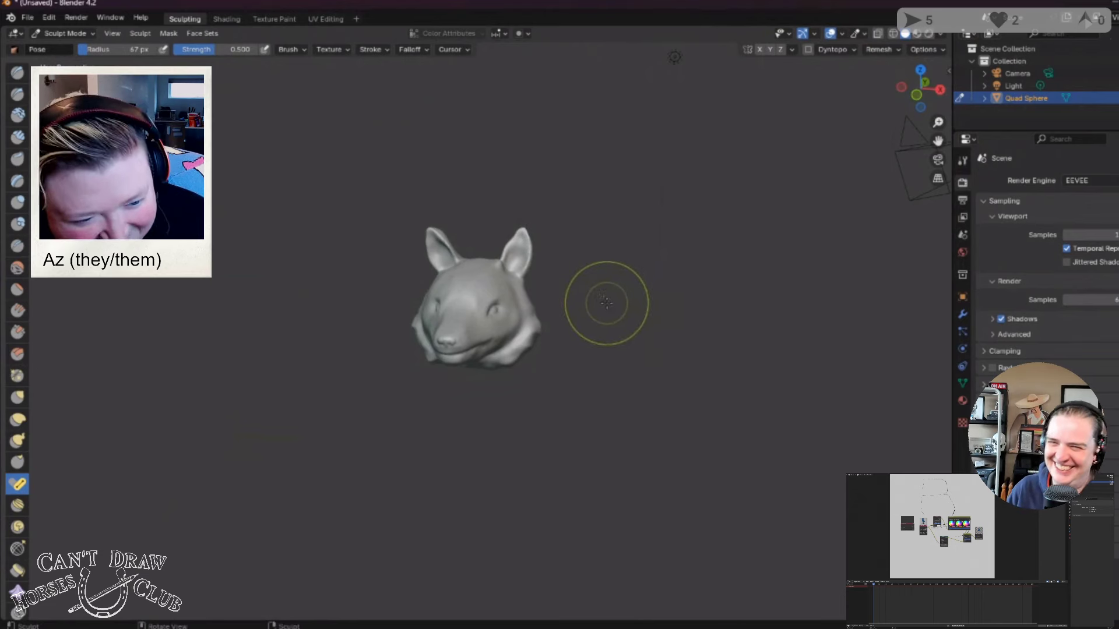
Step: Adjust the tip of the snout with short Pose brush strokes at a 67 px radius
mouse_move(604, 305)
middle_down()
mouse_move(590, 328)
mouse_move(616, 294)
middle_up()
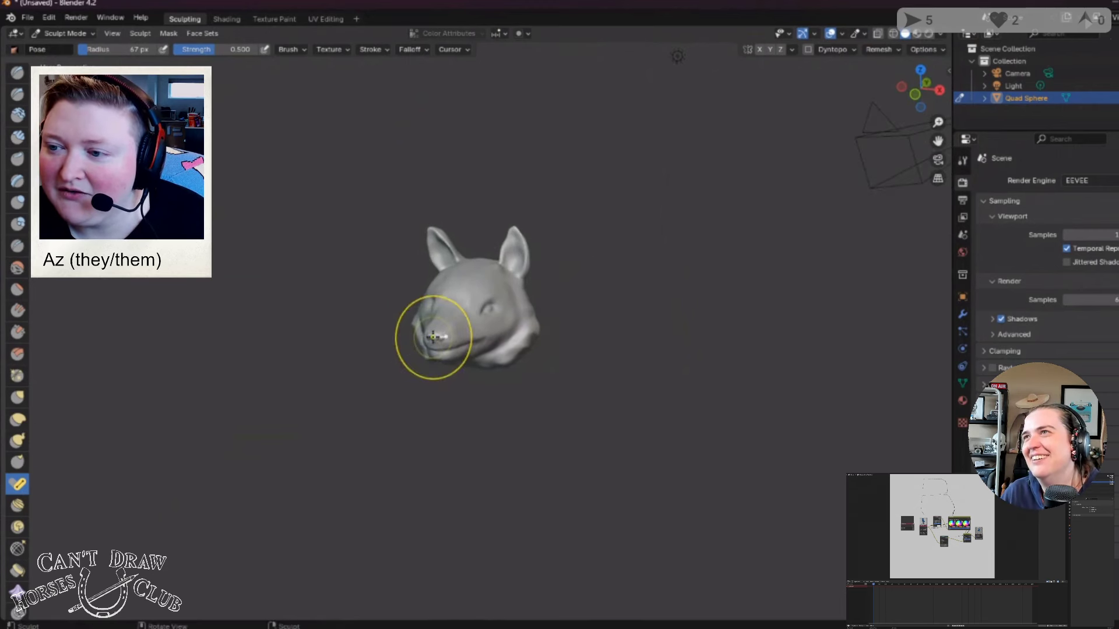
drag(435, 341, 426, 337)
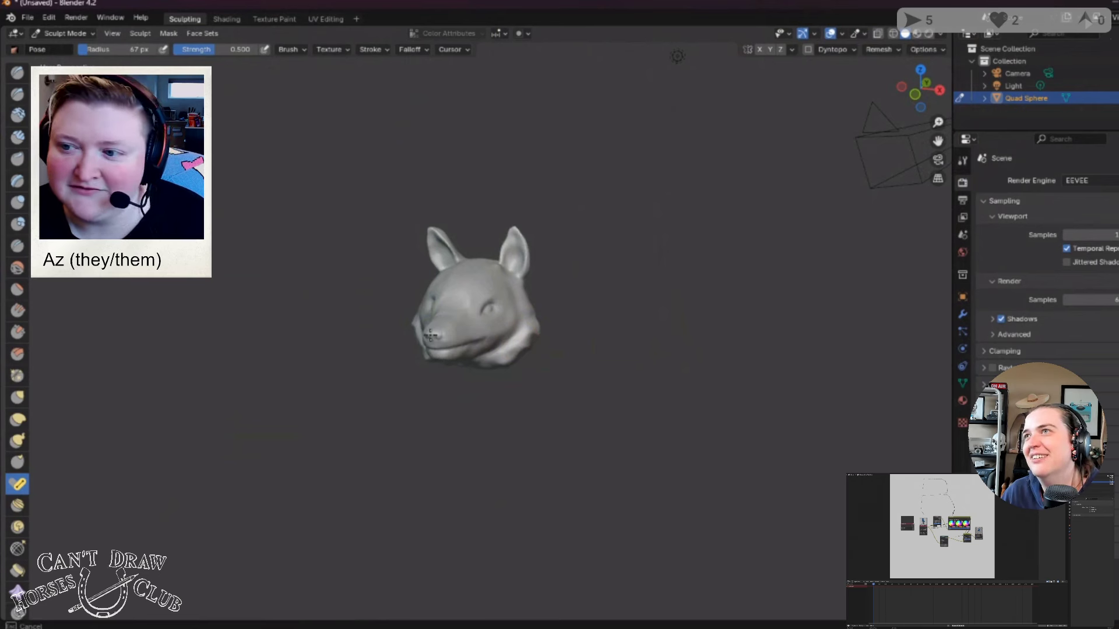
drag(430, 335, 431, 337)
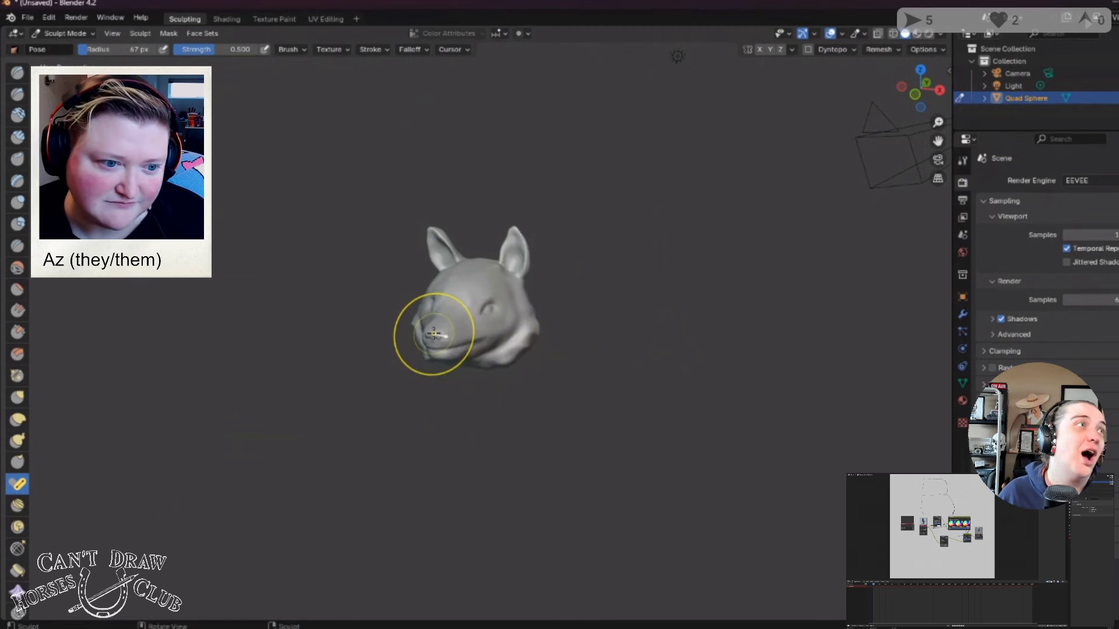
middle_drag(434, 334, 431, 348)
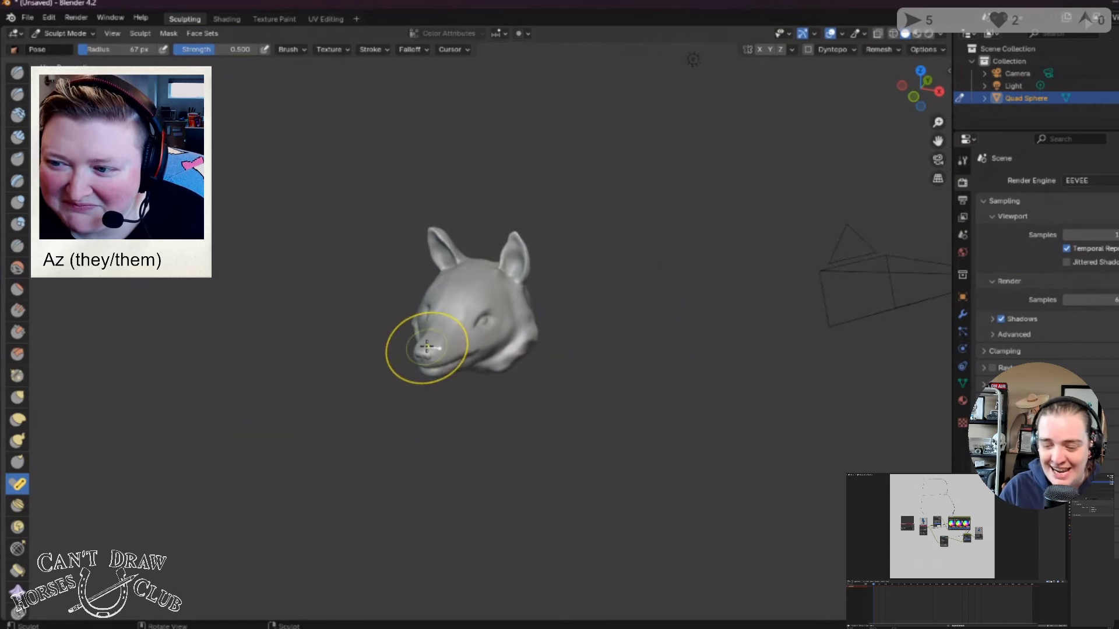
drag(432, 349, 432, 355)
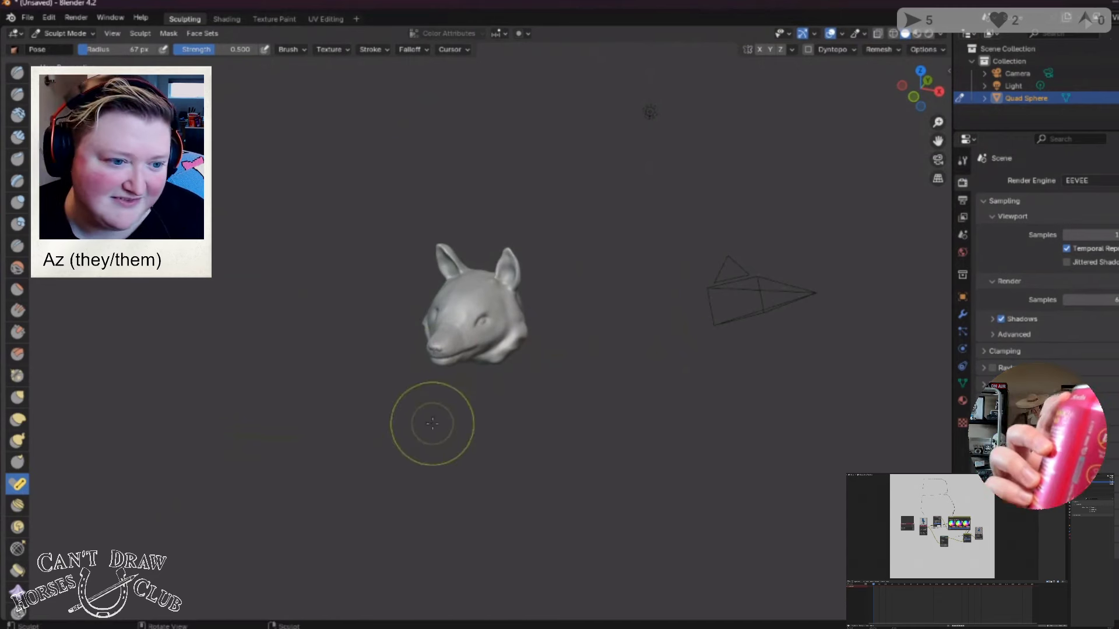
Step: Examine the posed ears and snout from the front, from above and in a close three-quarter view
middle_drag(422, 415, 520, 387)
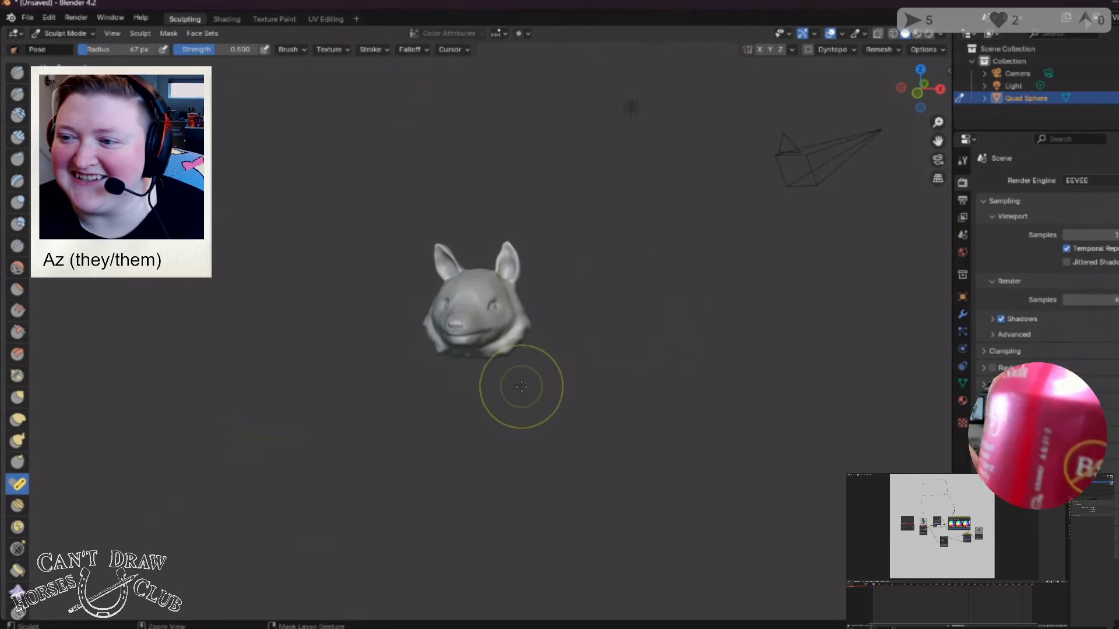
mouse_move(507, 427)
middle_down()
mouse_move(479, 438)
mouse_move(495, 442)
middle_up()
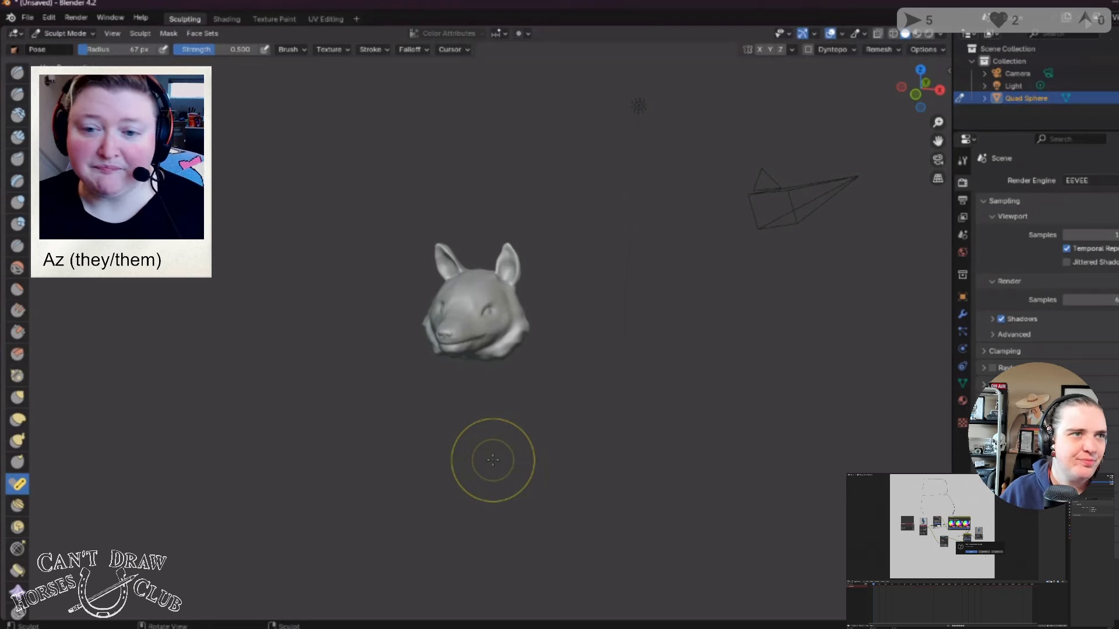
mouse_move(494, 460)
middle_down()
mouse_move(496, 488)
mouse_move(525, 462)
mouse_move(550, 485)
mouse_move(588, 478)
mouse_move(467, 483)
mouse_move(557, 539)
mouse_move(545, 529)
middle_up()
scroll(496, 489, up, 4)
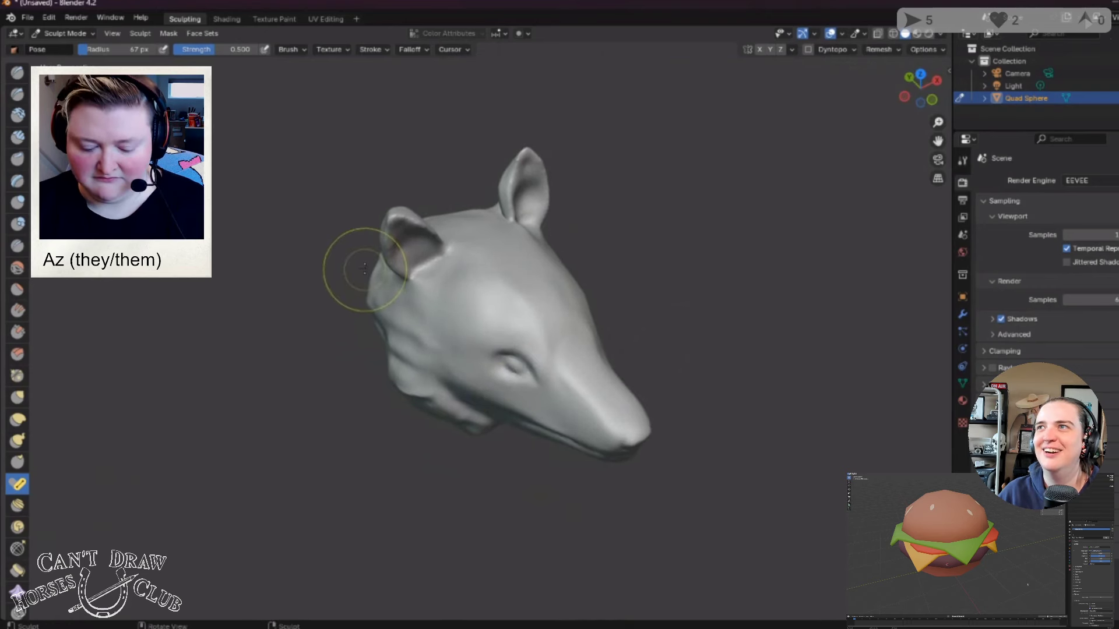
alt+middle_click(317, 214)
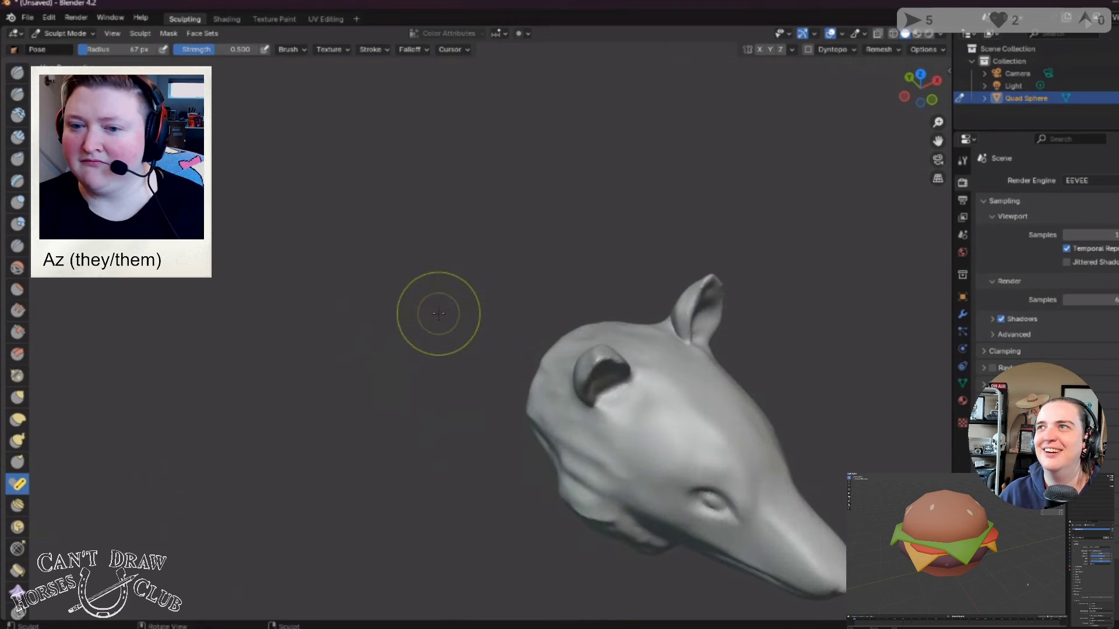
mouse_move(515, 389)
middle_down()
mouse_move(527, 379)
mouse_move(494, 344)
middle_up()
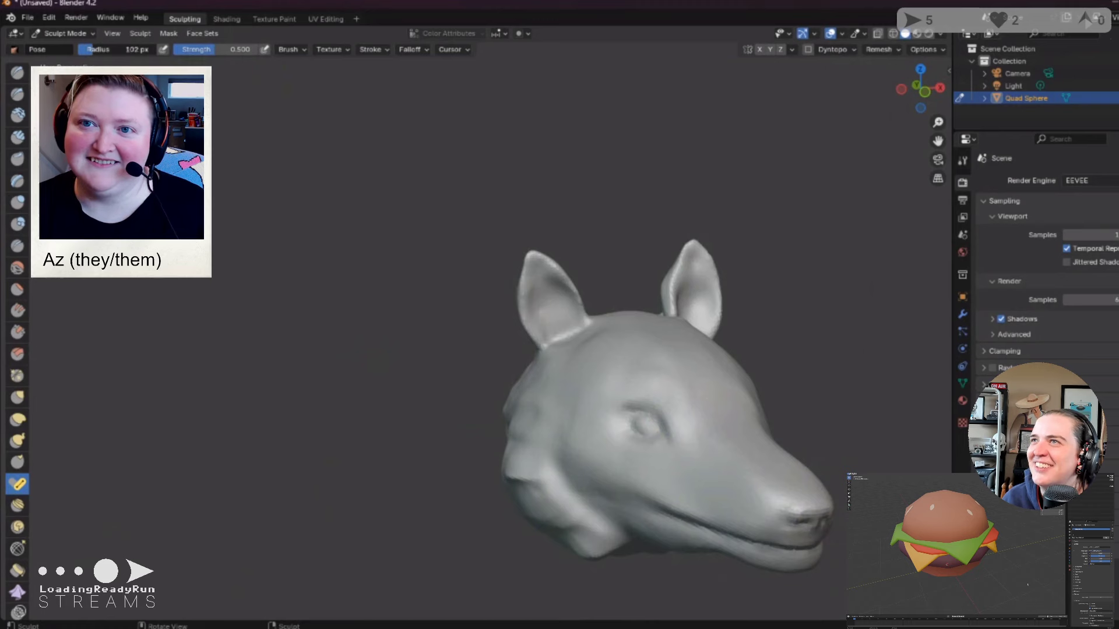
Step: Set the Pose brush radius to 113 px and try adjusting the tip of the snout with short strokes
drag(93, 49, 95, 50)
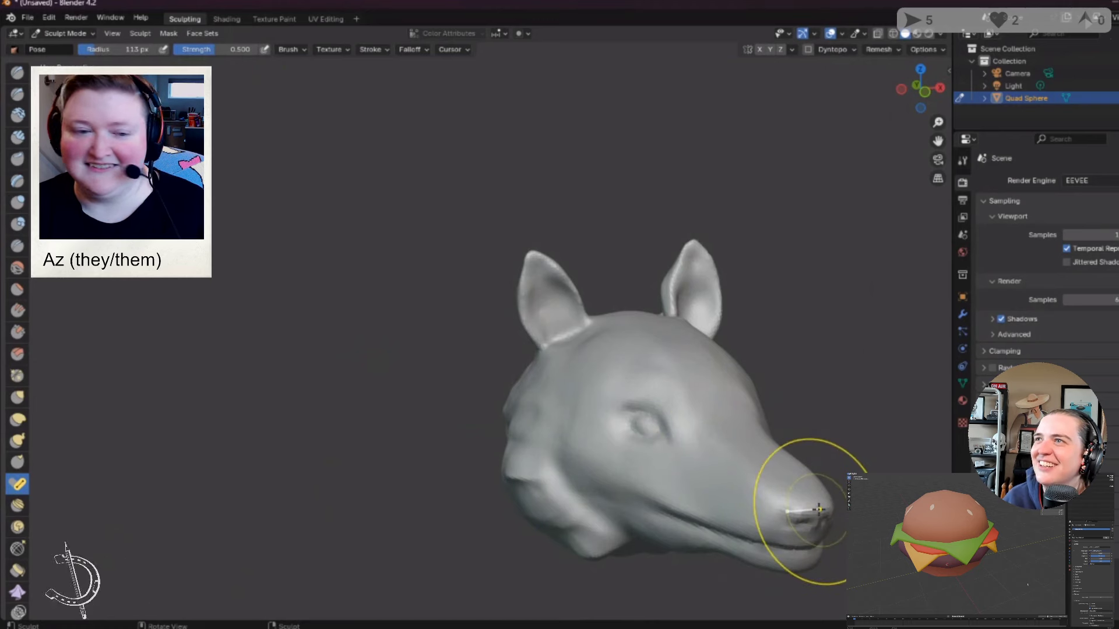
mouse_move(819, 510)
mouse_down()
mouse_move(810, 505)
mouse_move(826, 497)
mouse_move(822, 507)
mouse_move(820, 495)
mouse_move(814, 526)
mouse_up()
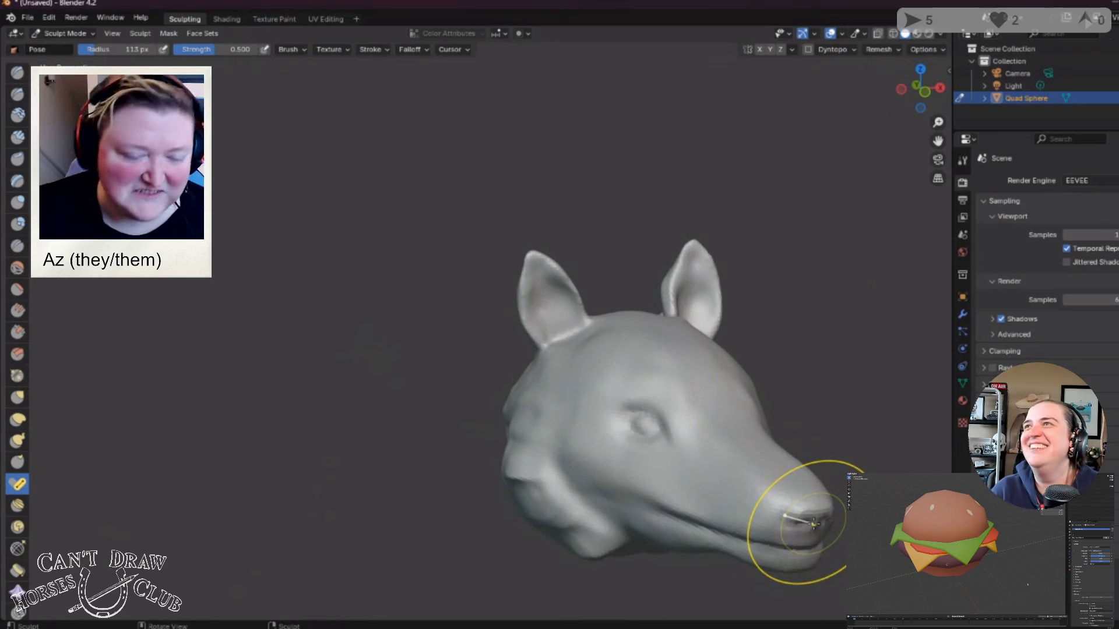
mouse_move(789, 511)
middle_down()
mouse_move(770, 477)
mouse_move(801, 497)
mouse_move(787, 493)
middle_up()
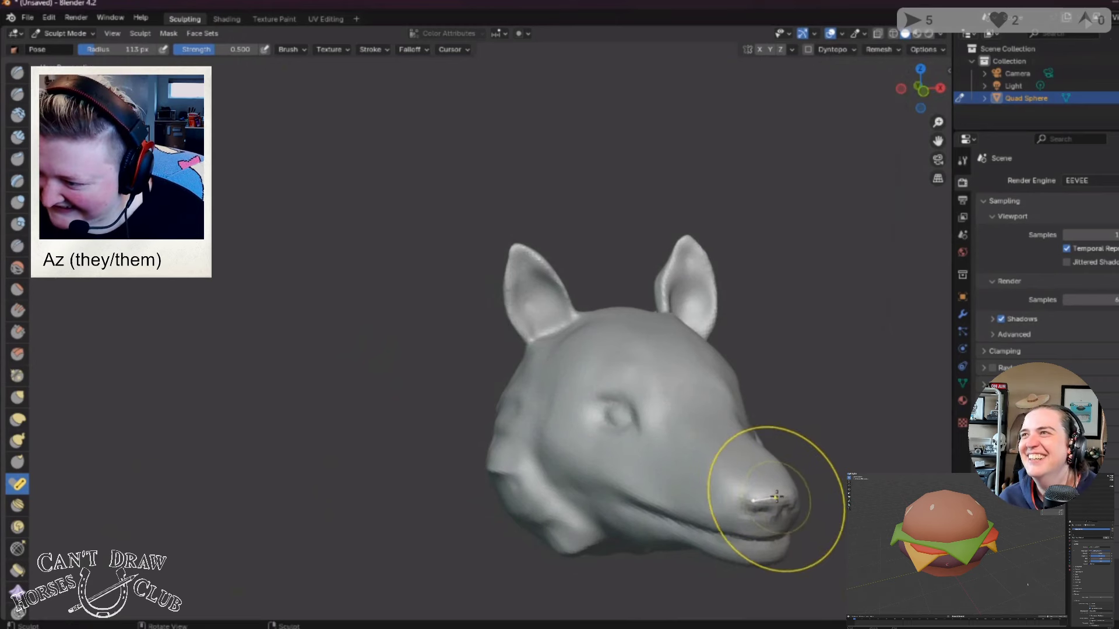
mouse_move(778, 498)
mouse_down()
mouse_move(762, 497)
mouse_move(770, 521)
mouse_up()
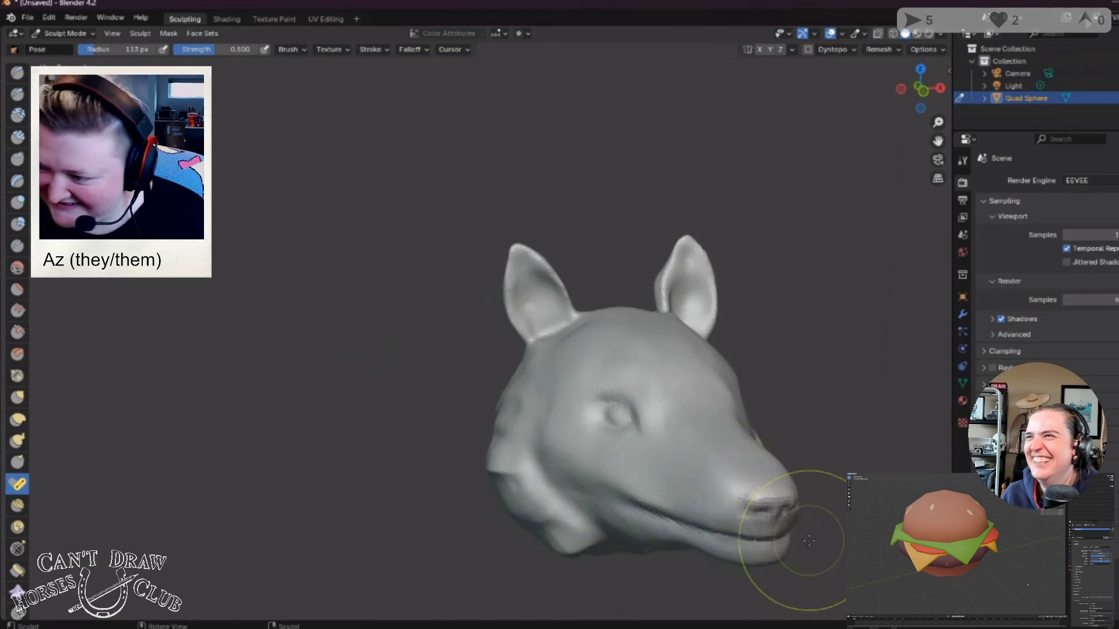
key(ctrl+z)
key(ctrl+z)
key(ctrl+z)
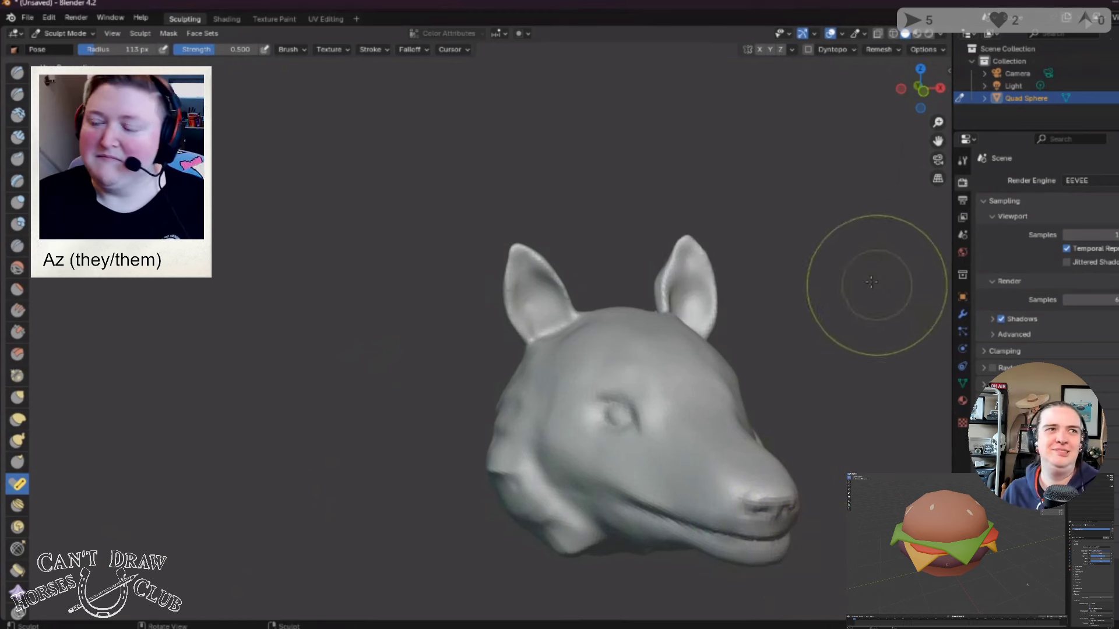
Step: Show the sculpted head in Material Preview shading
mouse_move(812, 462)
middle_down()
mouse_move(769, 458)
mouse_move(773, 471)
mouse_move(819, 462)
mouse_move(791, 464)
mouse_move(799, 479)
mouse_move(773, 468)
mouse_move(752, 482)
mouse_move(806, 460)
mouse_move(811, 472)
mouse_move(804, 468)
middle_up()
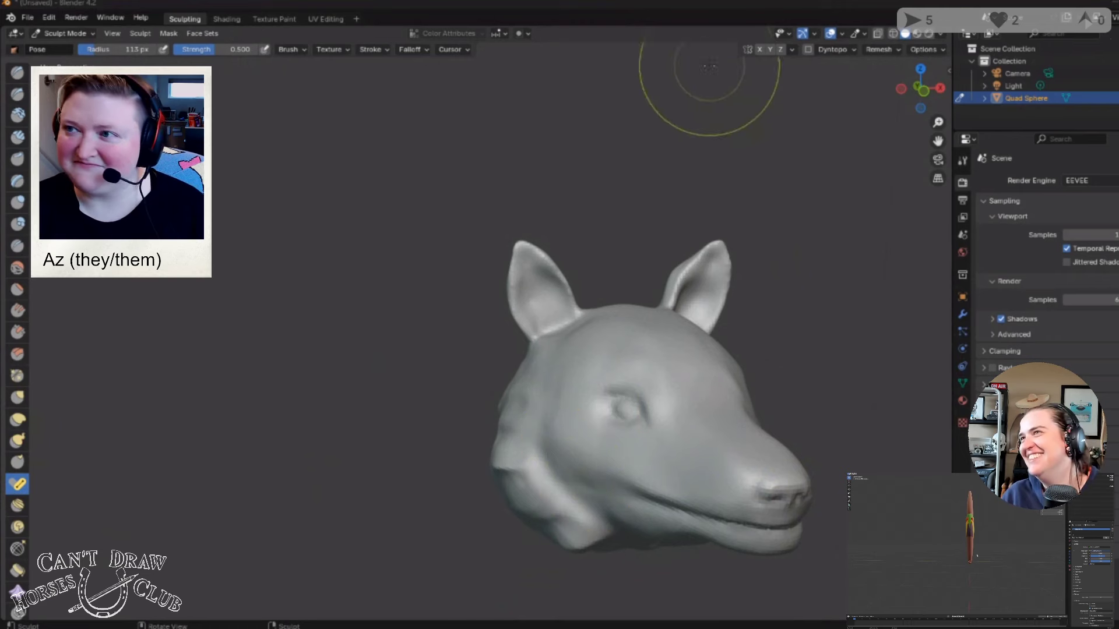
middle_drag(750, 457, 712, 431)
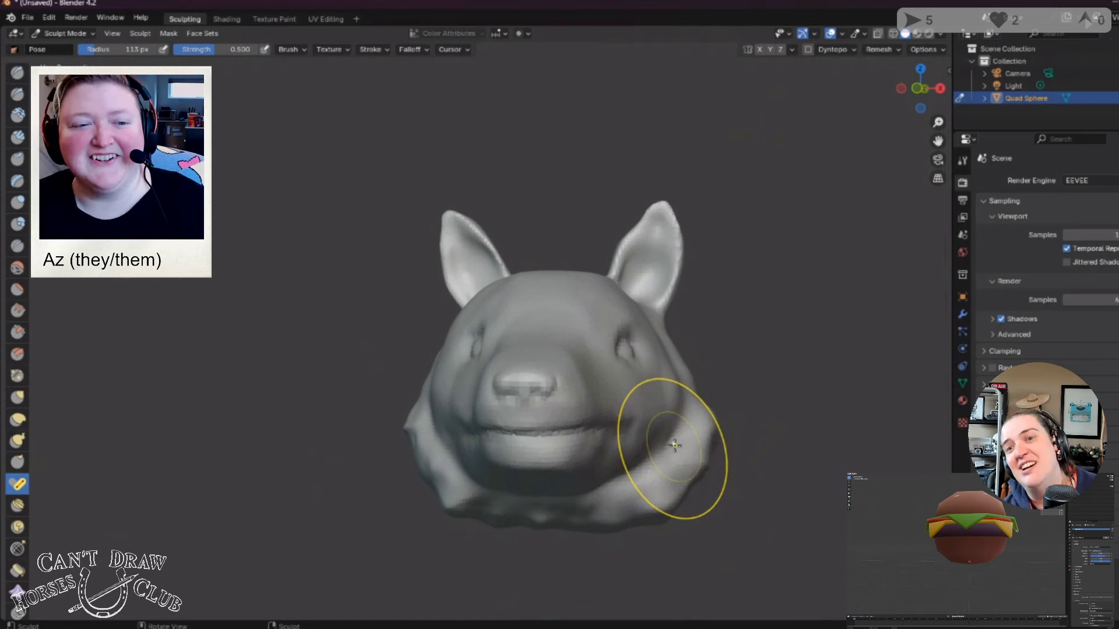
mouse_move(674, 458)
middle_down()
mouse_move(687, 470)
mouse_move(689, 458)
mouse_move(633, 442)
mouse_move(689, 412)
mouse_move(687, 445)
mouse_move(643, 460)
mouse_move(642, 435)
mouse_move(630, 434)
mouse_move(664, 427)
mouse_move(658, 457)
mouse_move(659, 445)
middle_up()
scroll(689, 457, down, 4)
scroll(644, 470, up, 4)
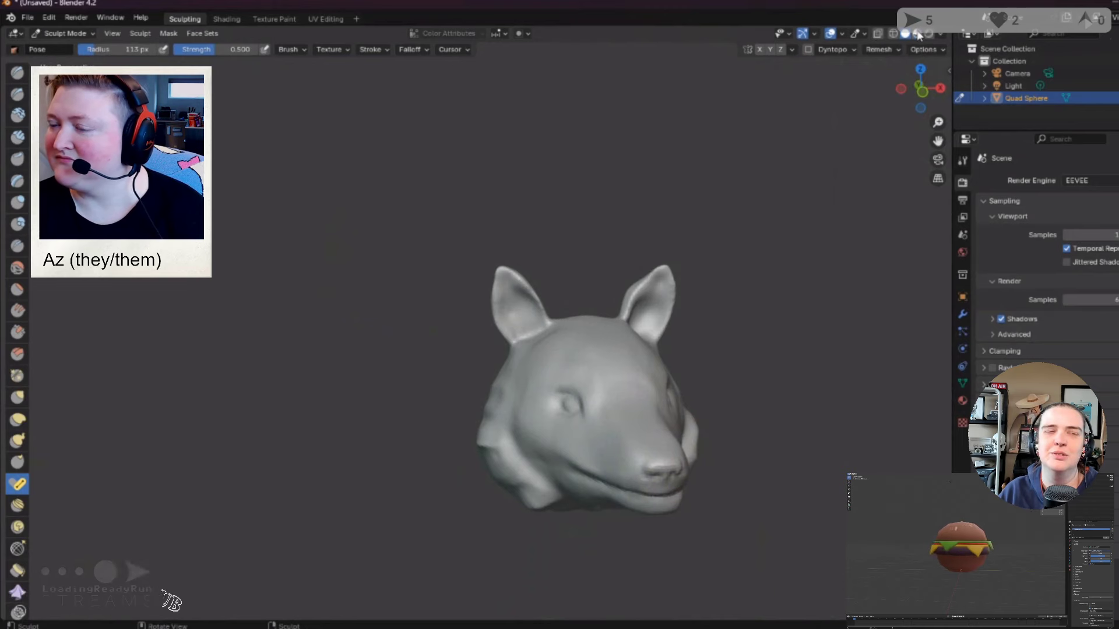
click(916, 34)
mouse_move(829, 242)
middle_down()
mouse_move(815, 244)
mouse_move(827, 249)
middle_up()
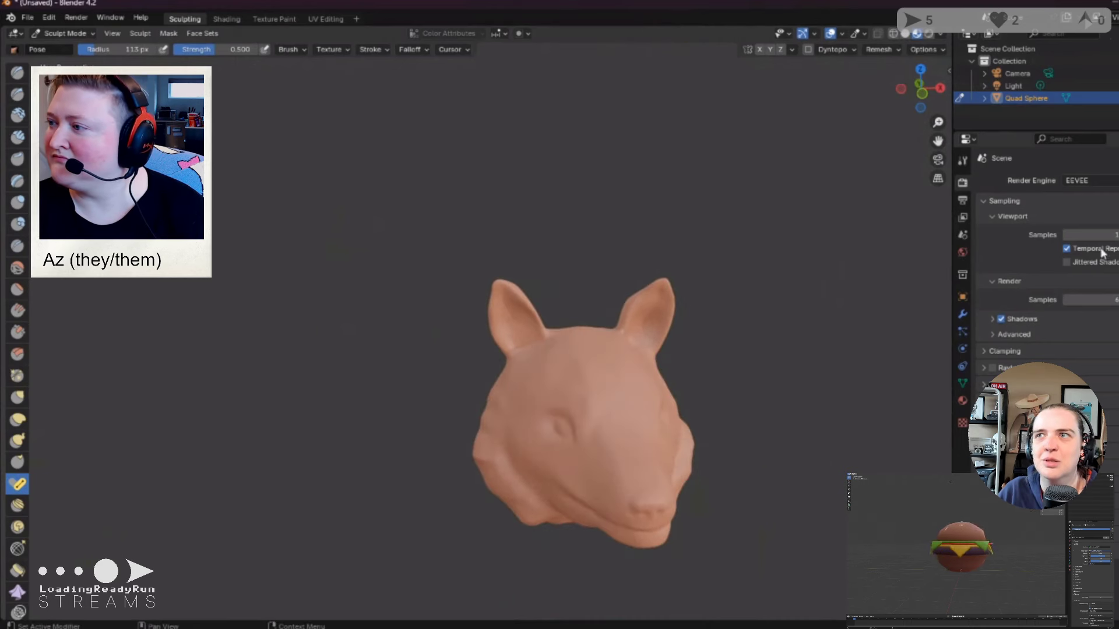
Step: Change the base color of the head's material to a nearly black, desaturated tone
click(962, 400)
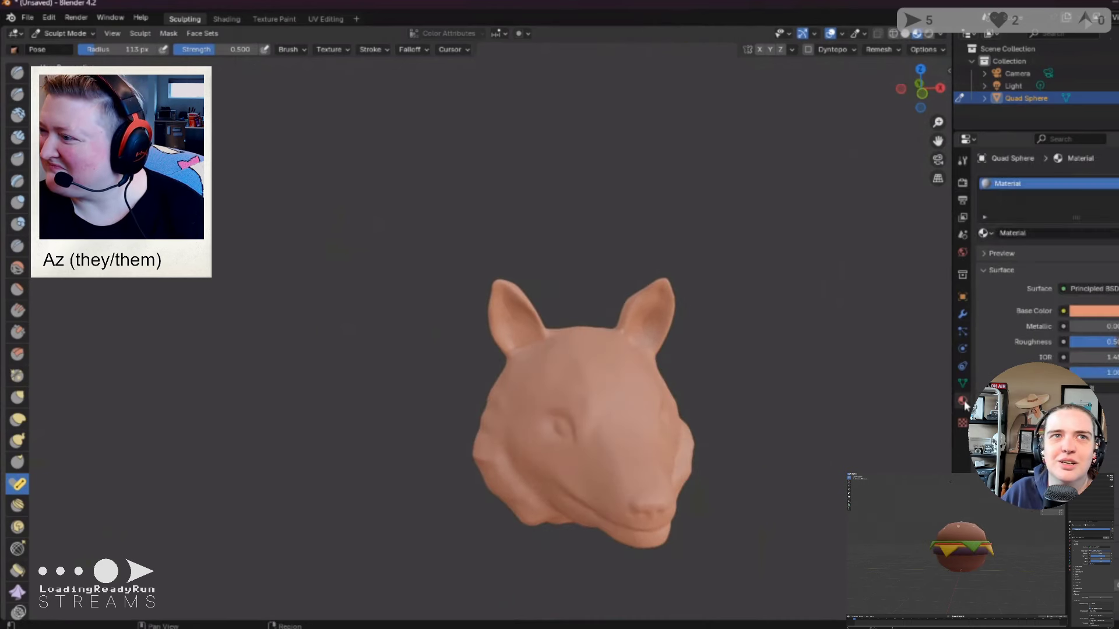
click(1091, 310)
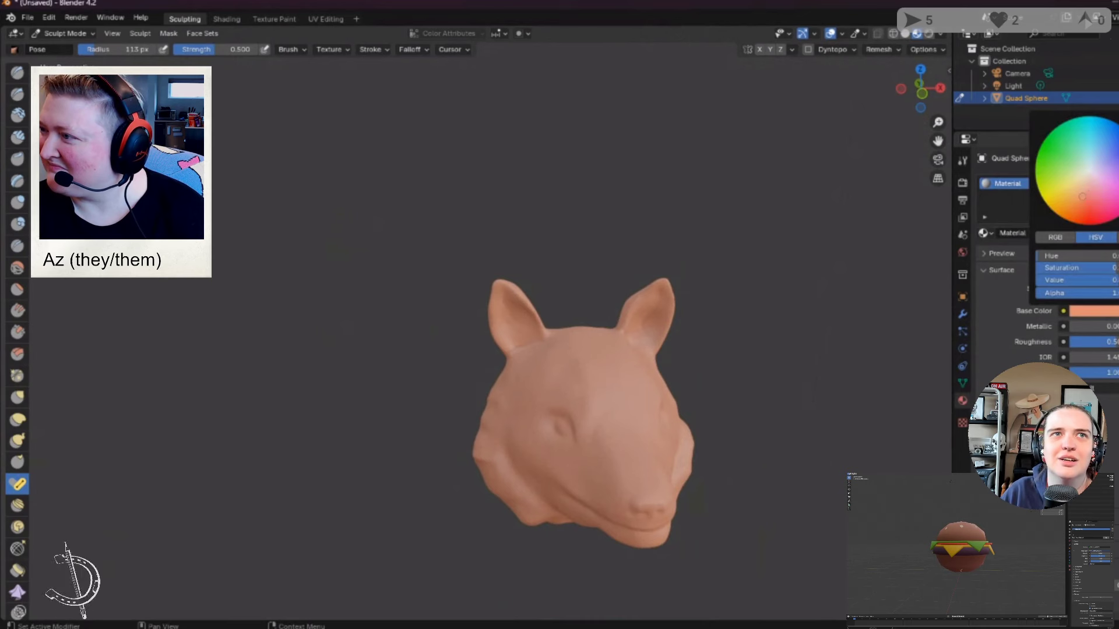
mouse_move(1118, 130)
mouse_down()
mouse_move(1118, 178)
mouse_move(1086, 195)
mouse_move(1095, 178)
mouse_move(1076, 180)
mouse_up()
drag(1079, 263, 1049, 264)
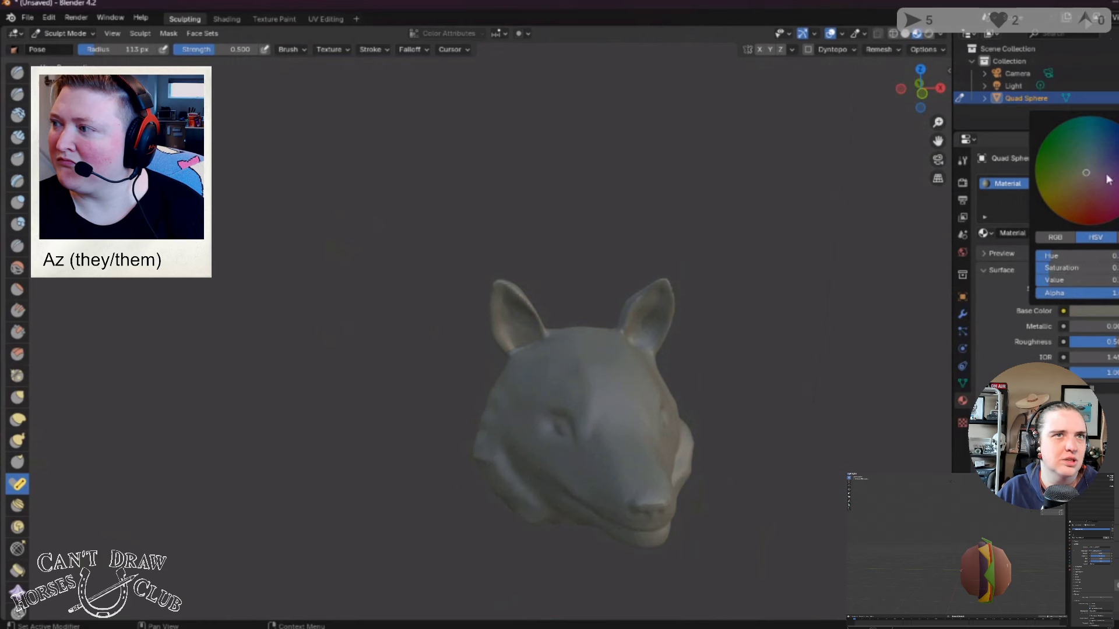
drag(1088, 175, 1084, 183)
drag(1101, 269, 1064, 280)
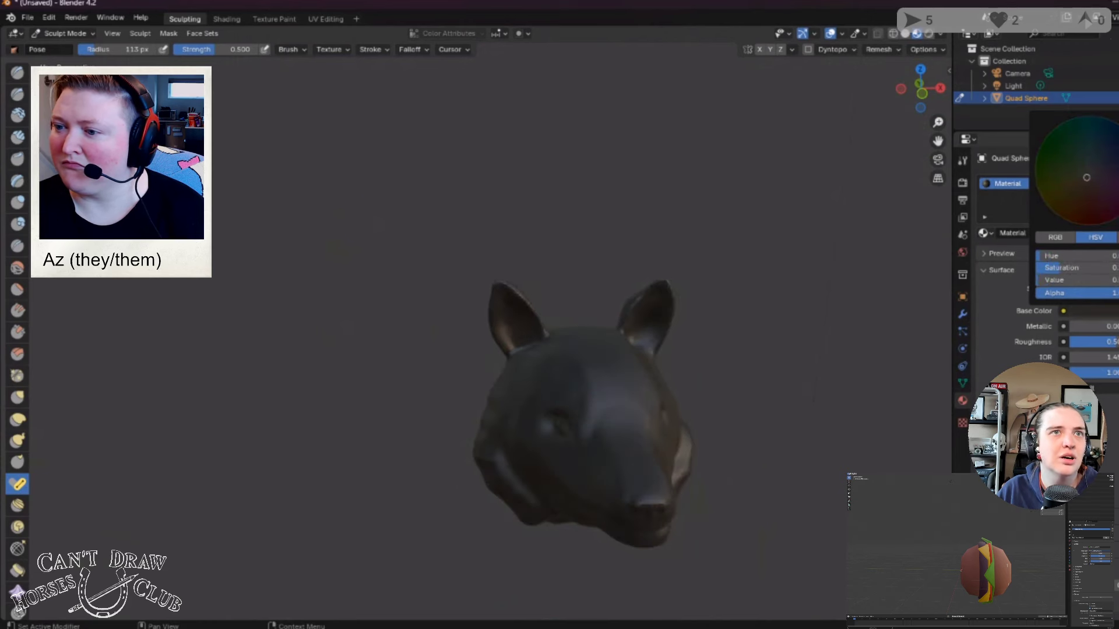
Step: Examine the dark head from several angles, including in the Shading workspace
mouse_move(794, 430)
middle_down()
mouse_move(769, 428)
mouse_move(823, 418)
mouse_move(795, 435)
mouse_move(821, 406)
mouse_move(757, 441)
mouse_move(736, 422)
middle_up()
scroll(793, 434, down, 3)
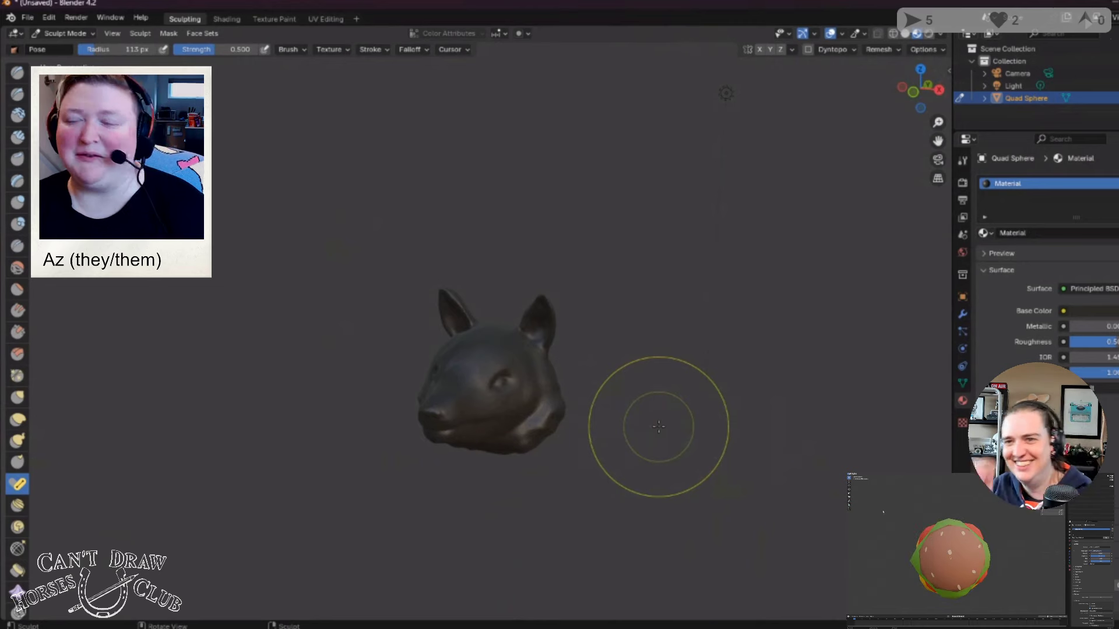
middle_drag(658, 427, 666, 433)
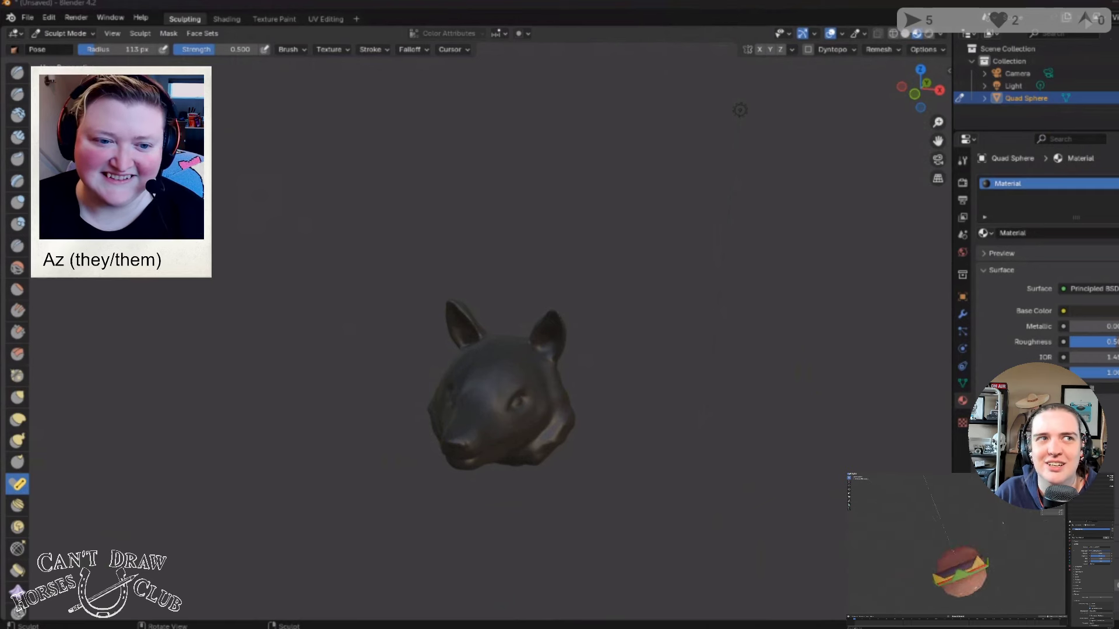
mouse_move(374, 500)
middle_down()
mouse_move(389, 490)
mouse_move(379, 482)
middle_up()
click(226, 19)
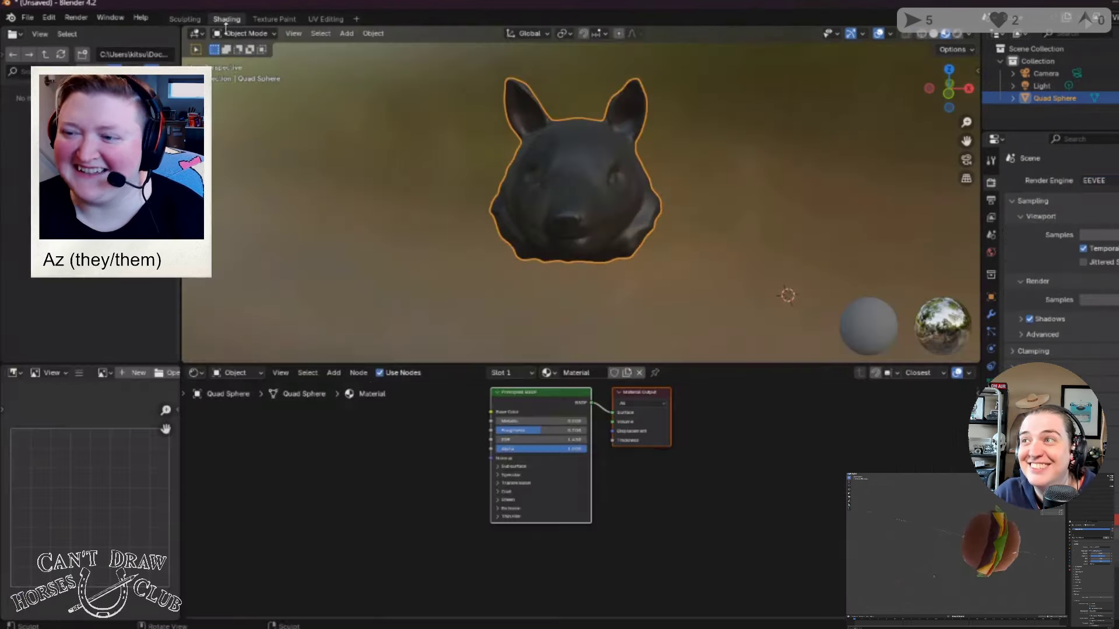
middle_drag(435, 243, 417, 221)
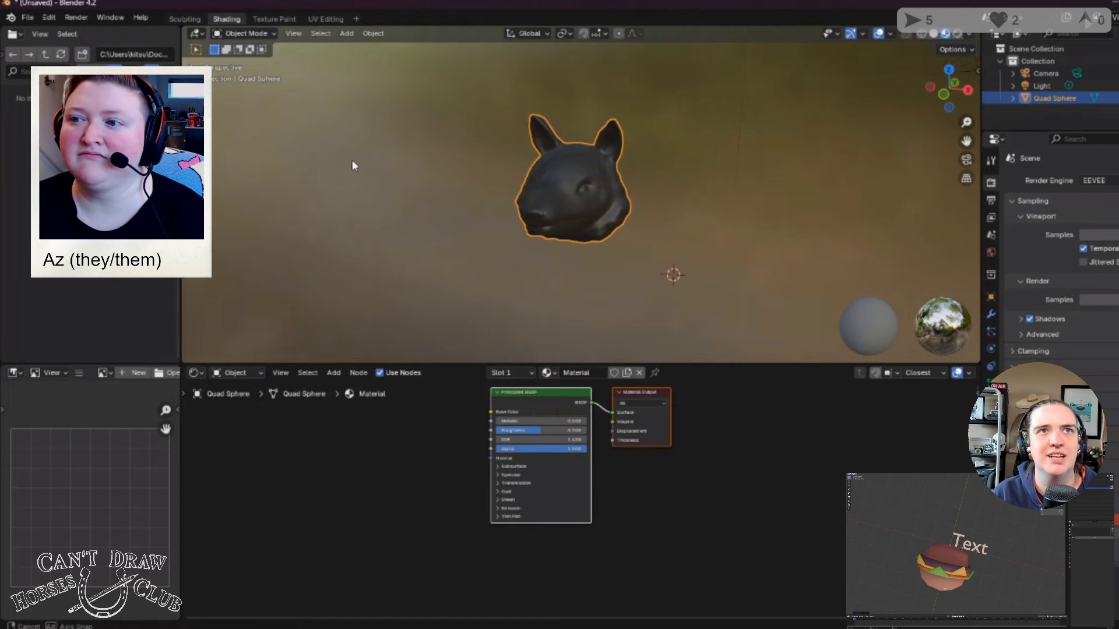
middle_drag(352, 159, 364, 157)
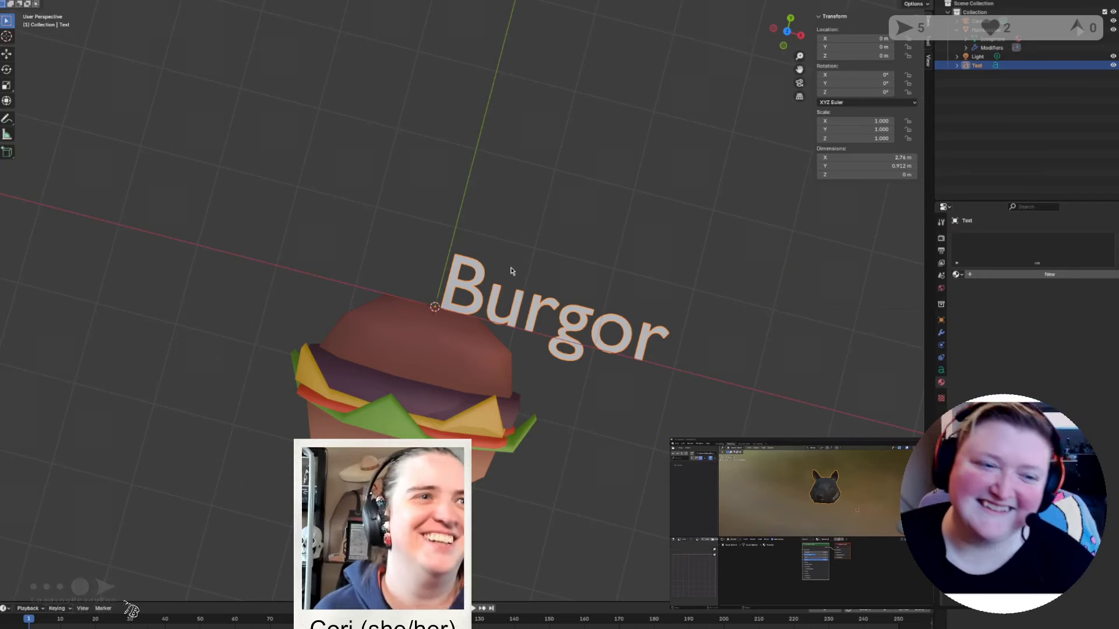
Step: In the burger scene, convert the "Burgor" text object to a mesh and select all its geometry in Edit Mode
scroll(511, 271, up, 4)
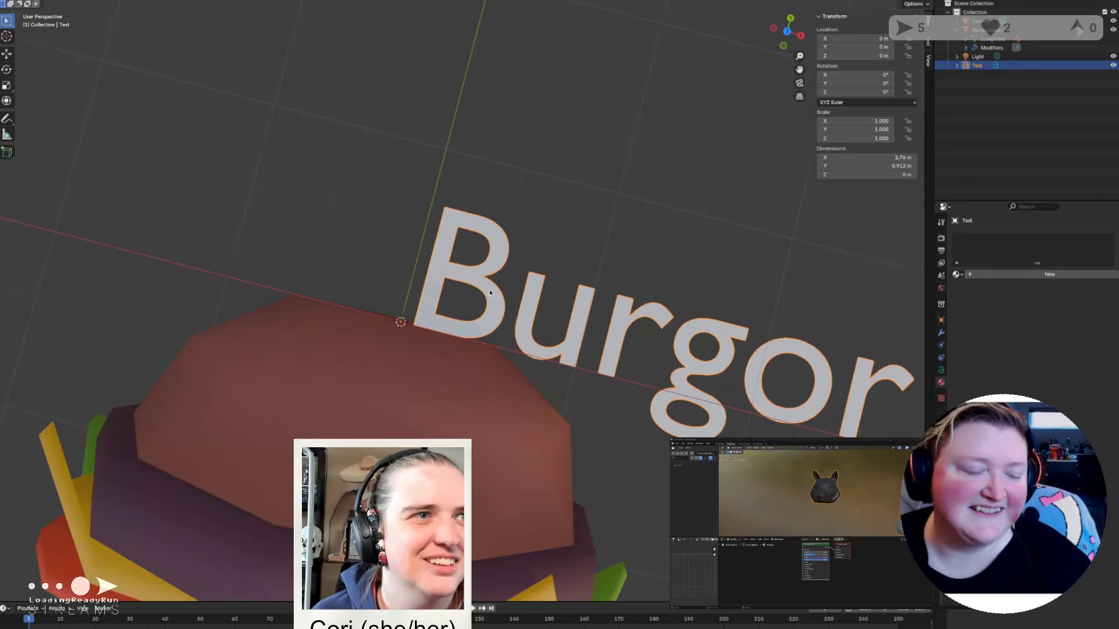
right_click(1002, 68)
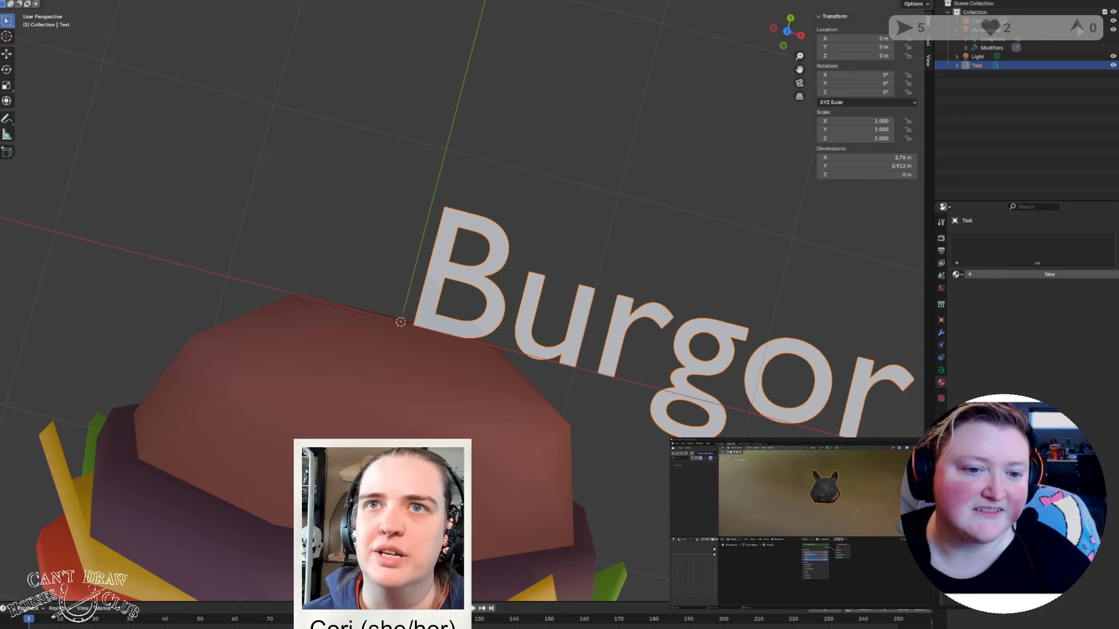
right_click(478, 227)
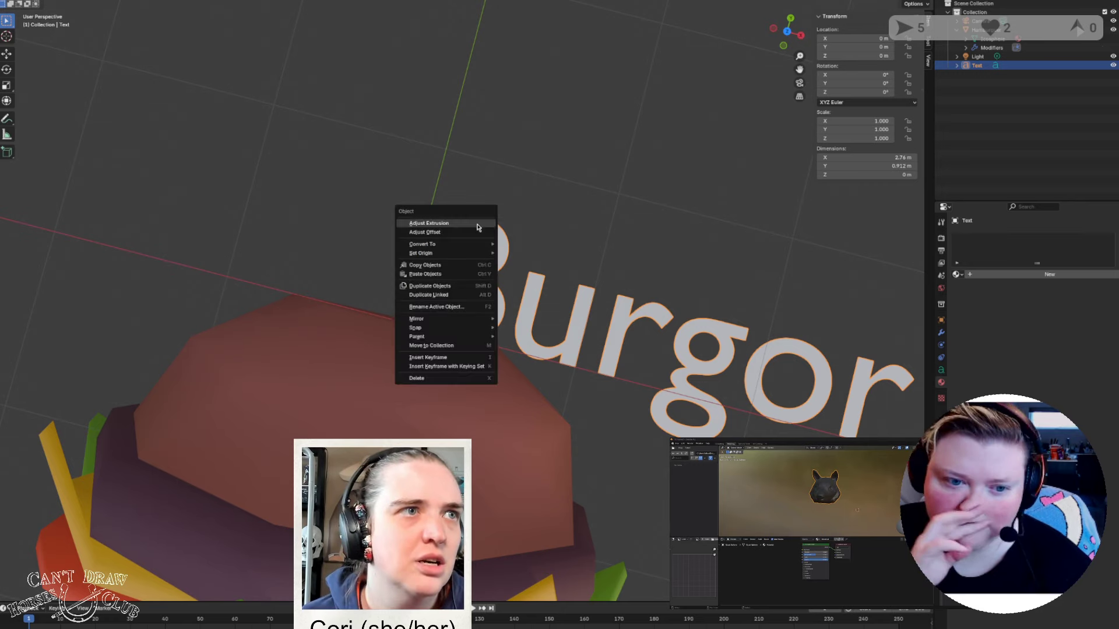
mouse_move(484, 244)
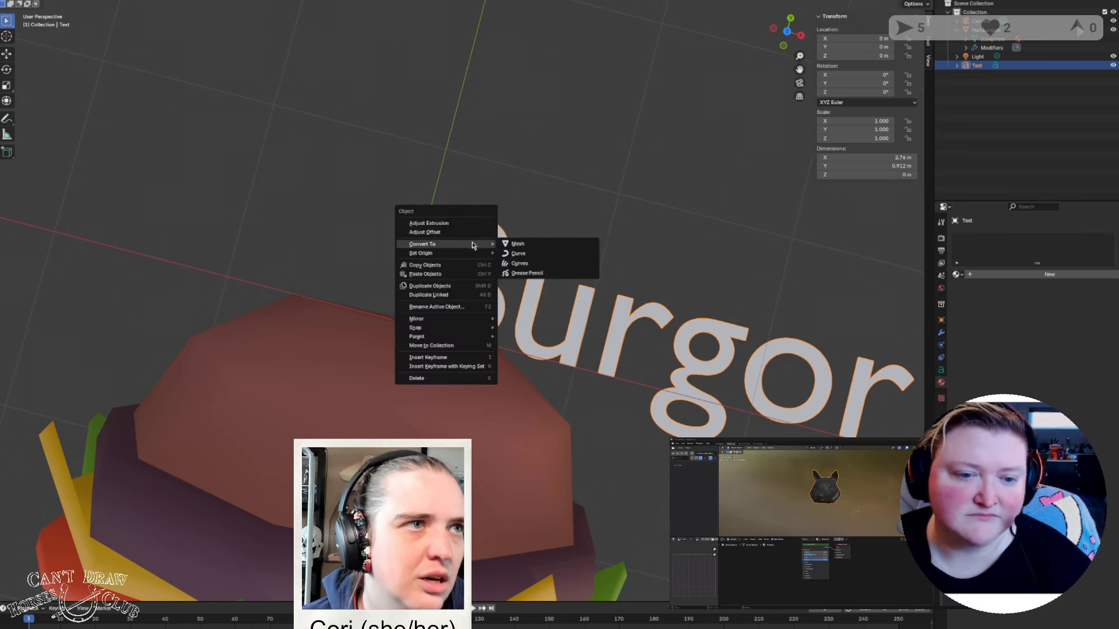
click(532, 245)
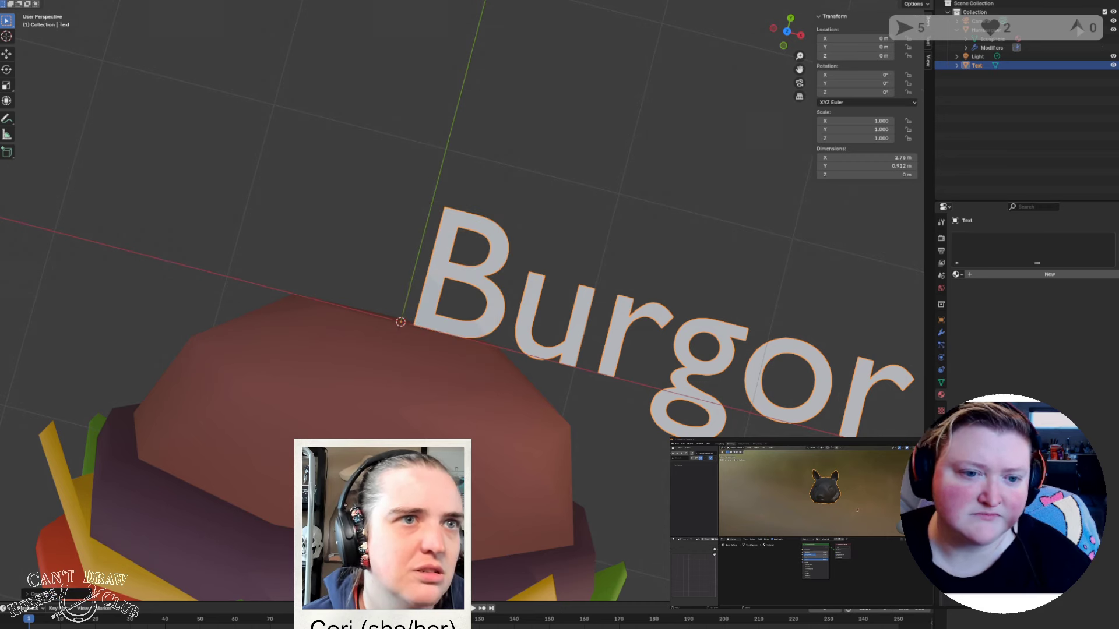
key(Tab)
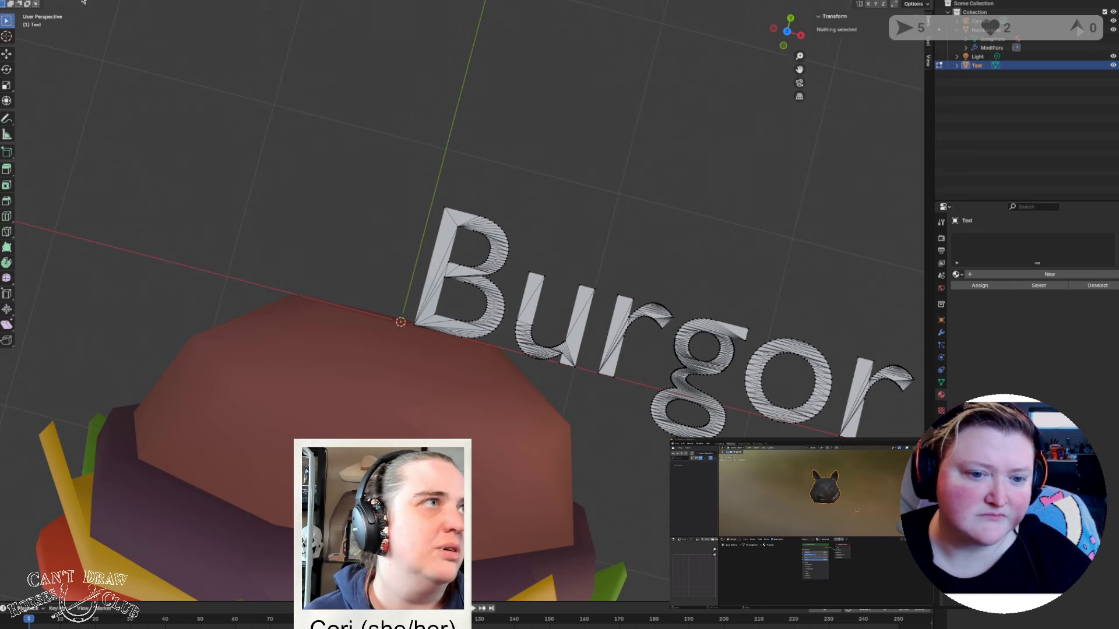
key(a)
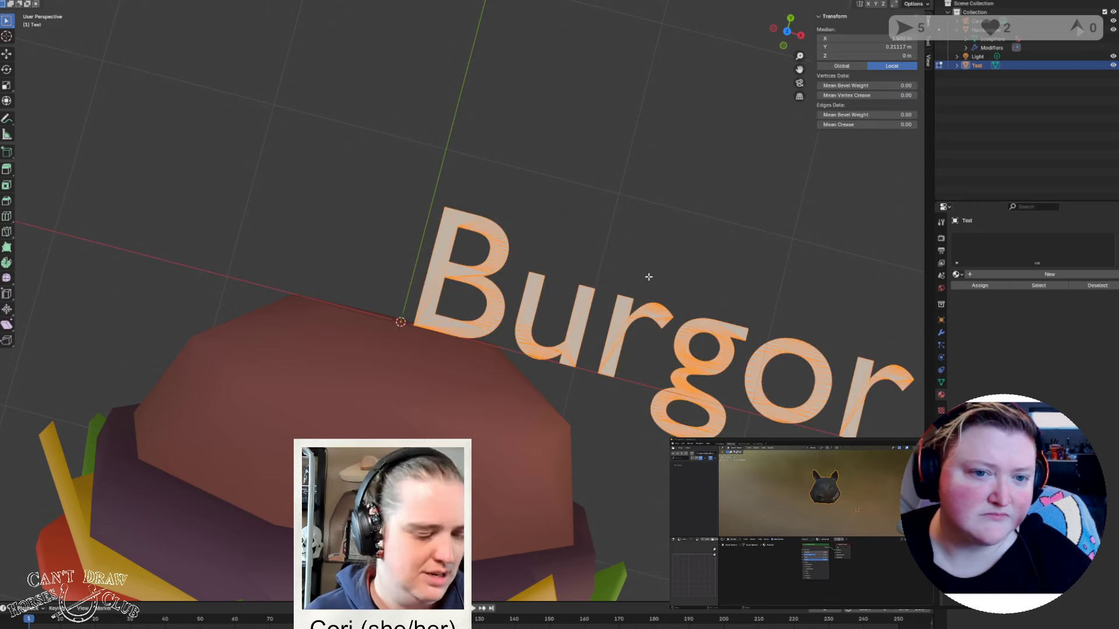
Step: Try to extrude the whole lettering 1 m along the X axis
key(e)
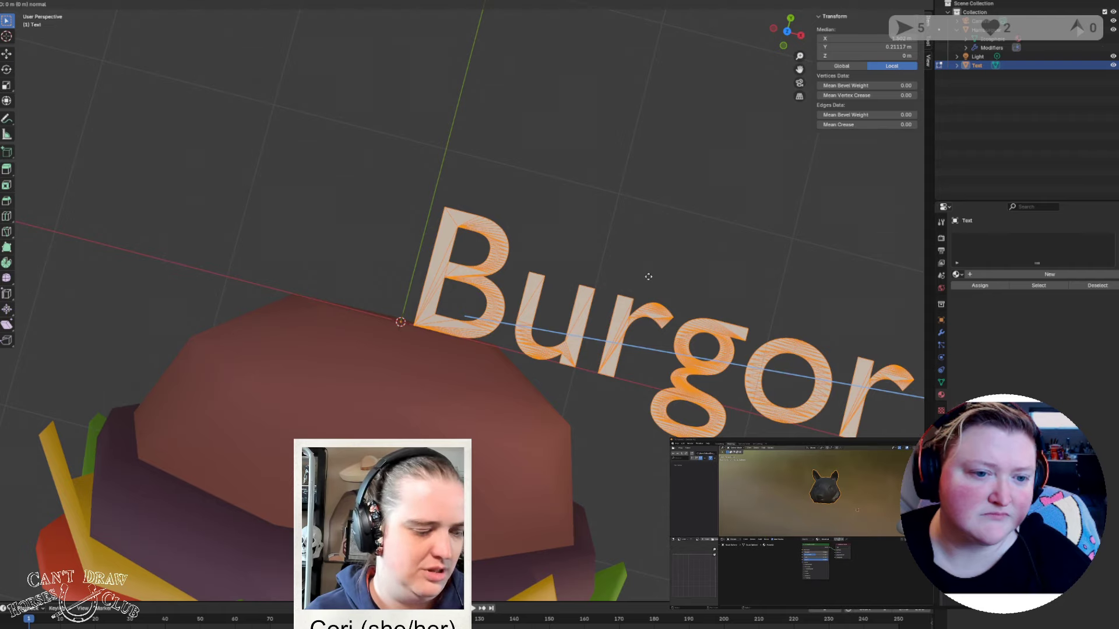
text(x1)
key(Return)
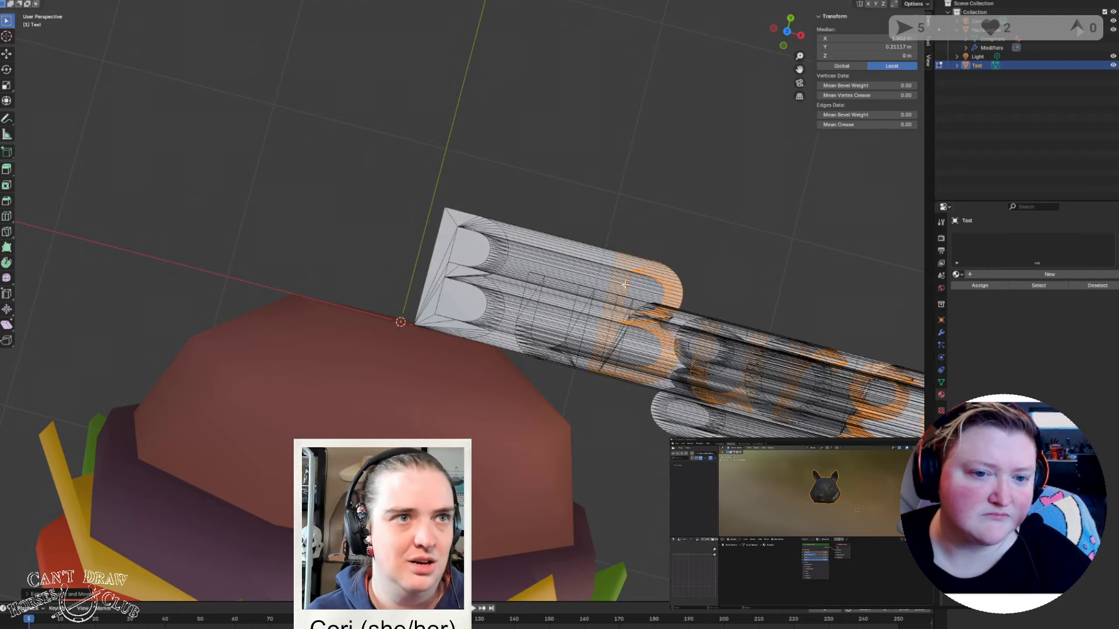
middle_drag(561, 349, 670, 297)
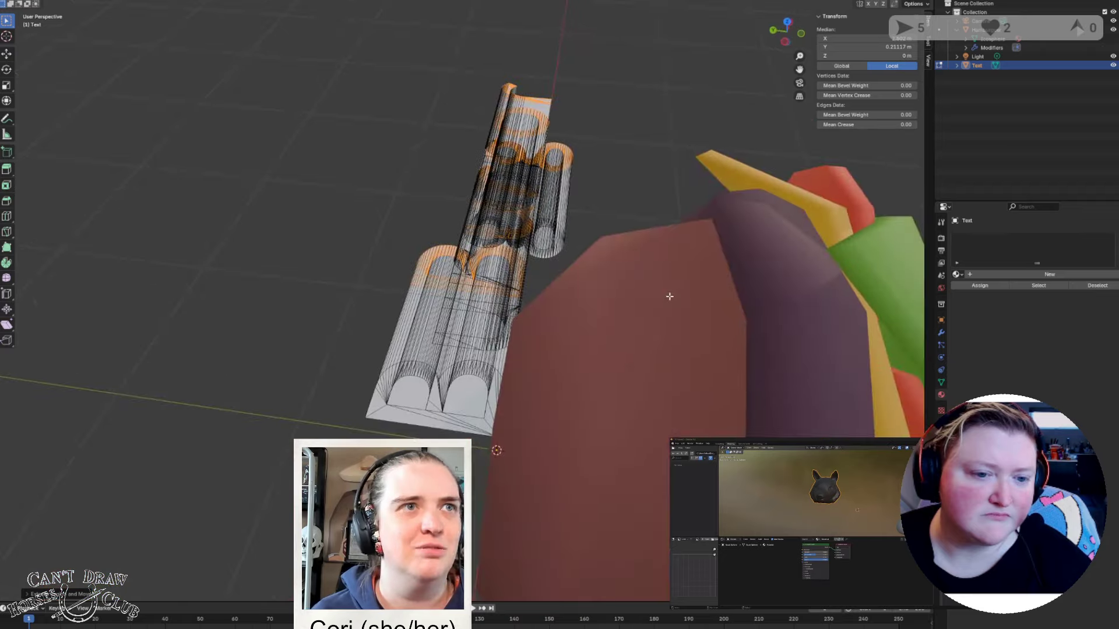
key(ctrl+z)
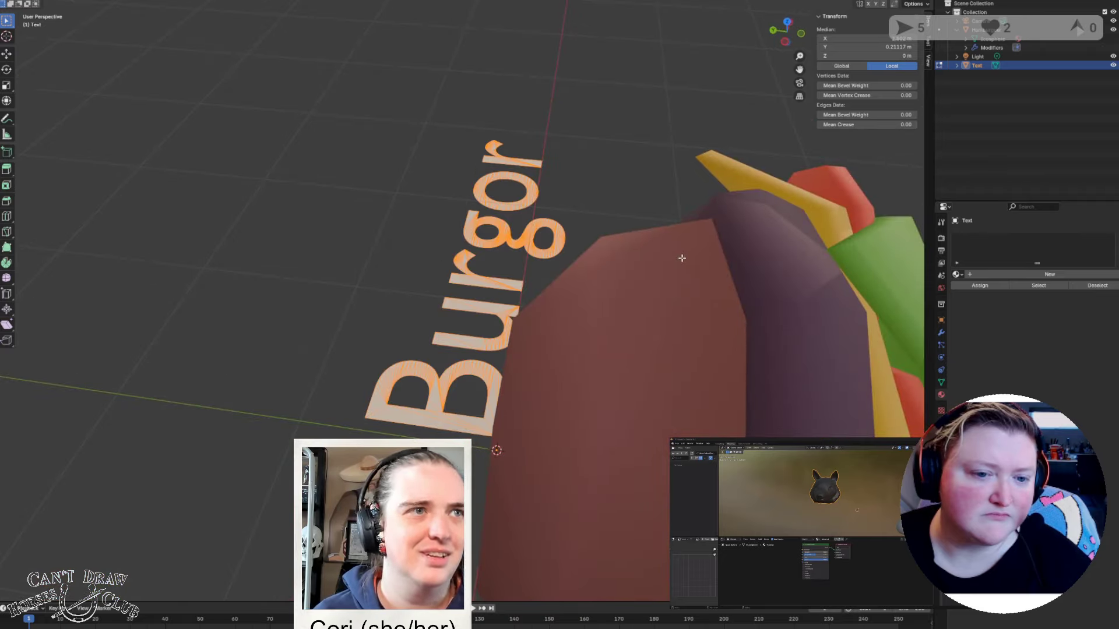
Step: Extrude the flat lettering about 1.34 m along the Z axis to form solid letters
key(e)
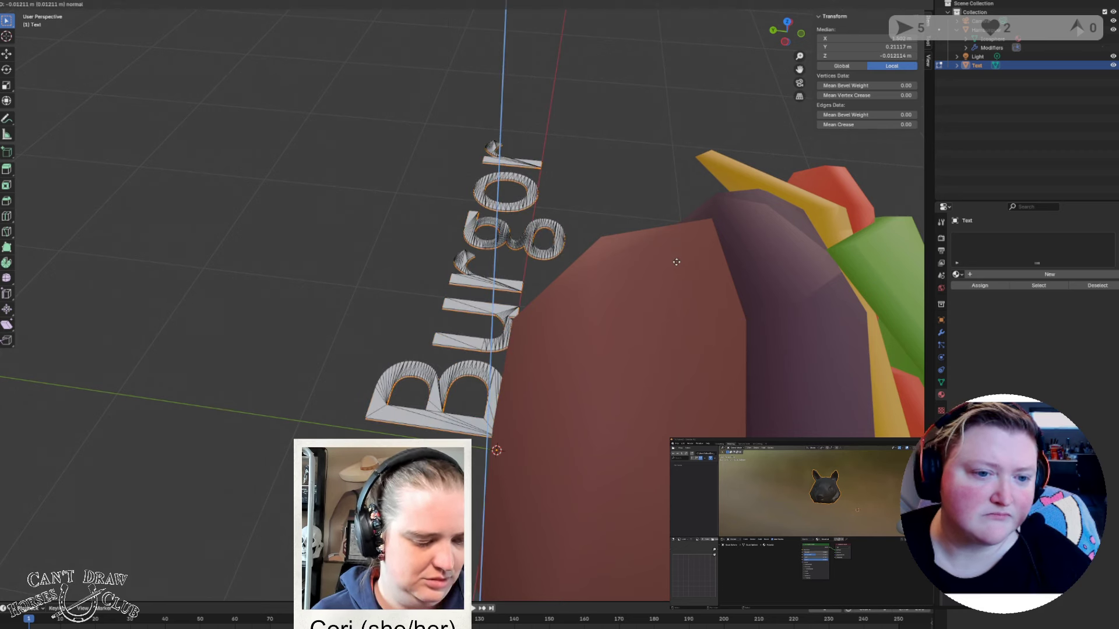
key(x)
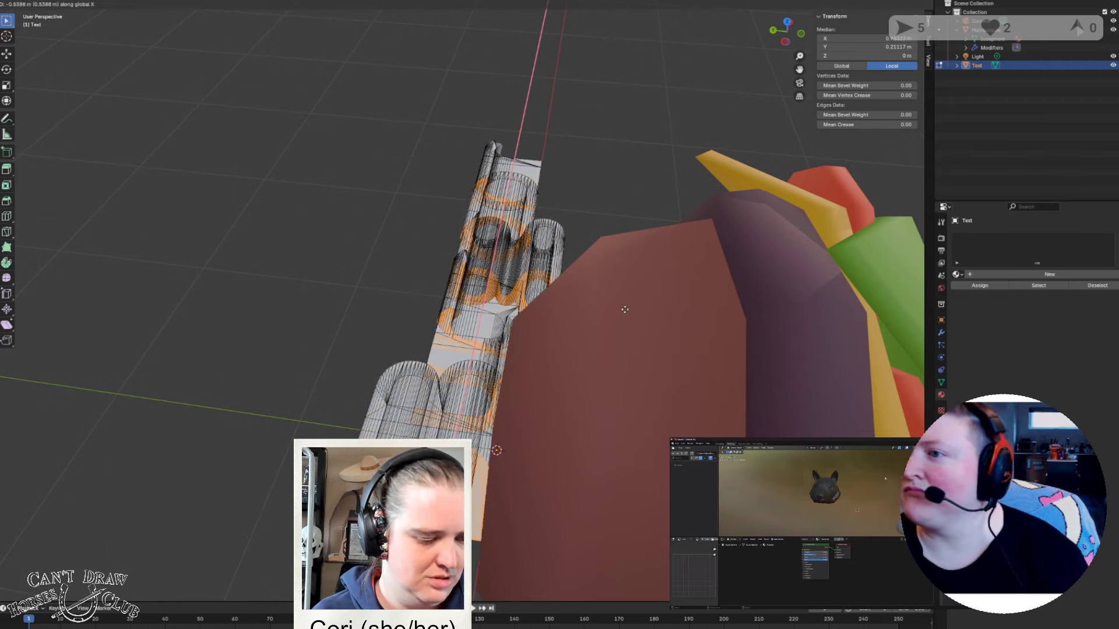
key(y)
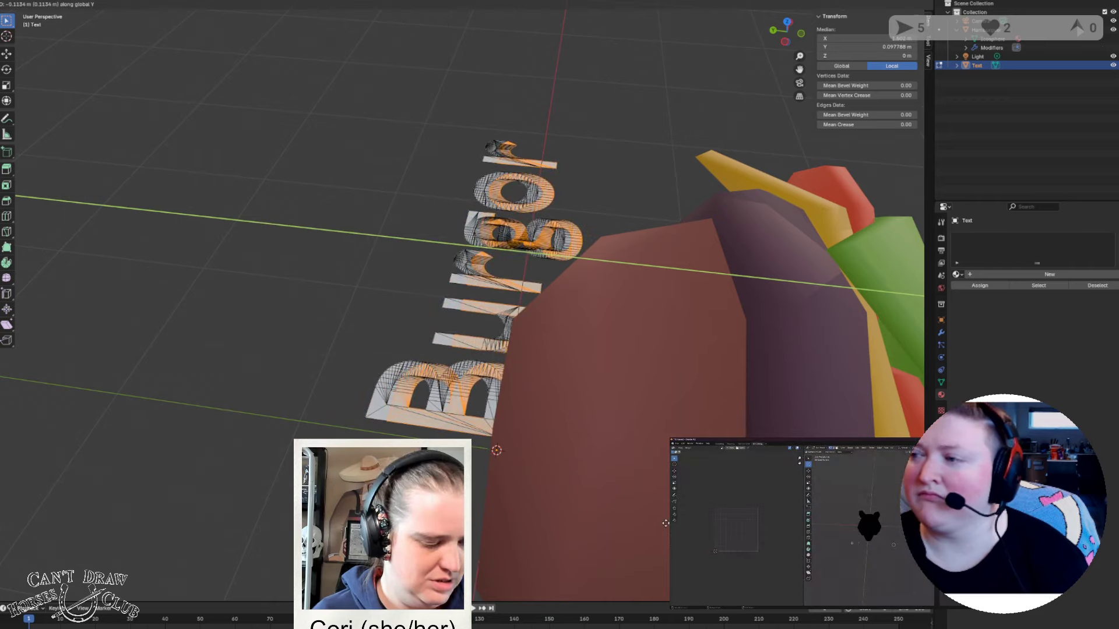
key(z)
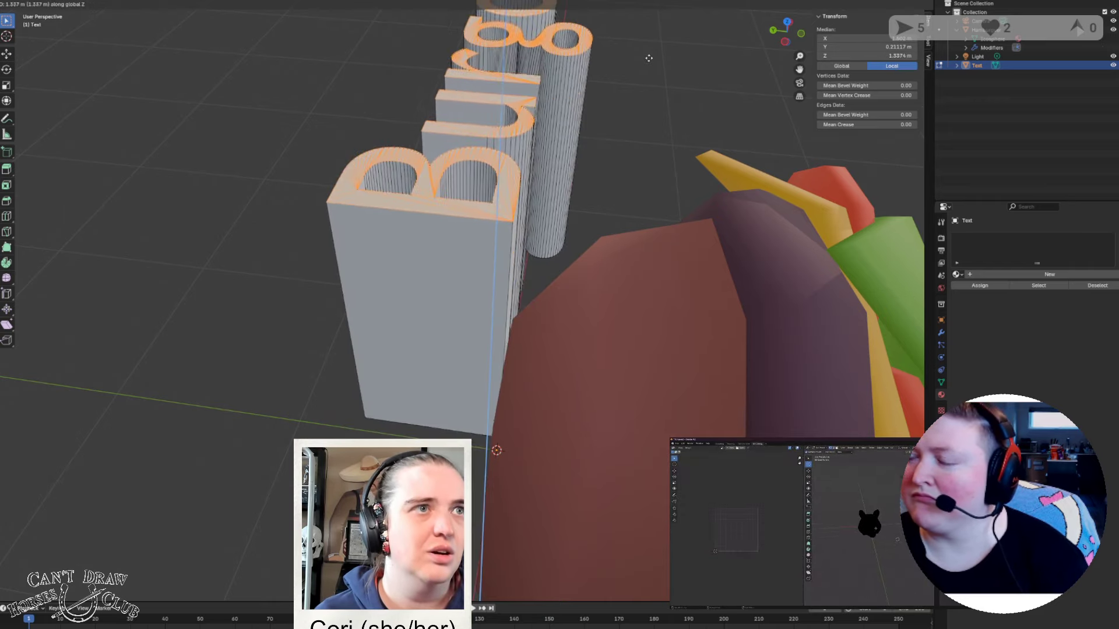
click(647, 90)
middle_drag(680, 222, 612, 284)
scroll(611, 285, down, 5)
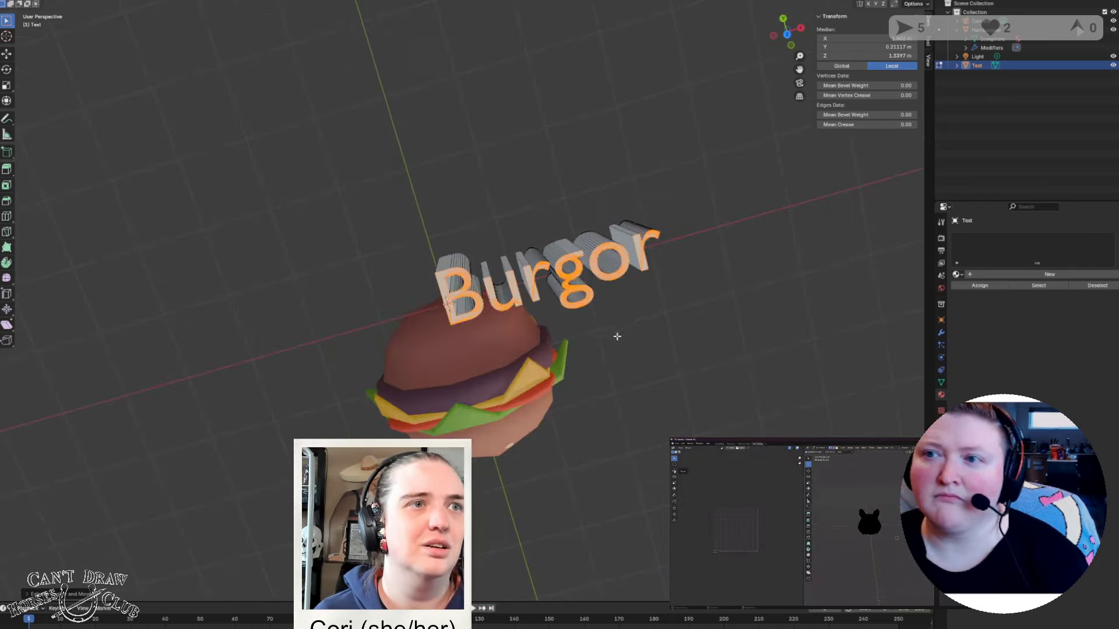
middle_drag(617, 335, 648, 322)
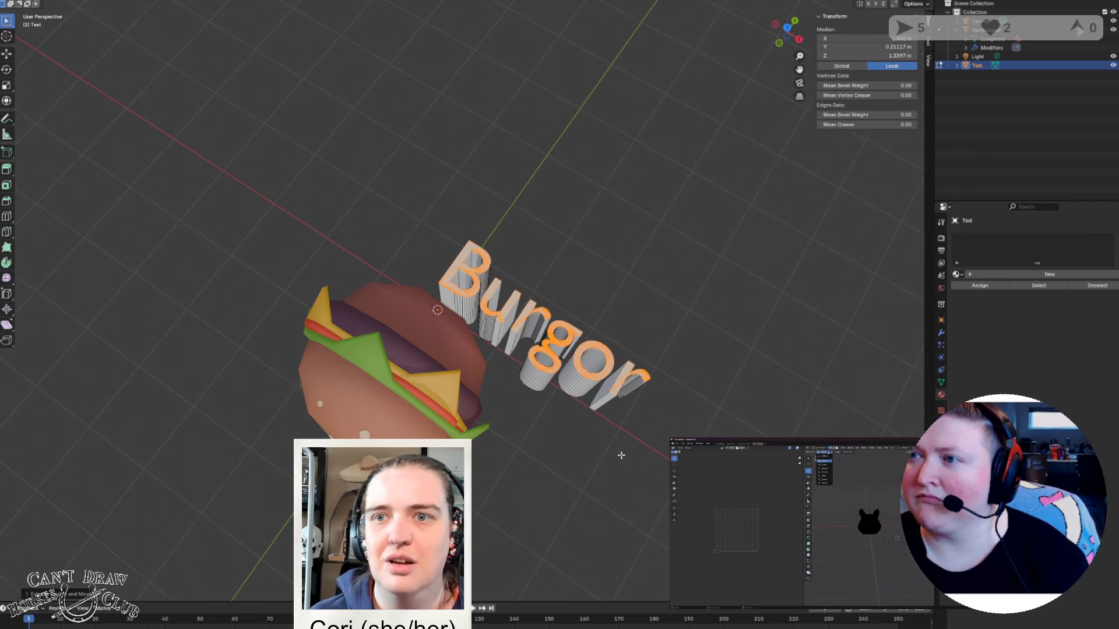
Step: In Object Mode, rotate the extruded lettering about 44.8° around the X axis and move it about -0.12 m X, 0.41 m Y and 0.81 m Z
middle_drag(632, 454, 691, 444)
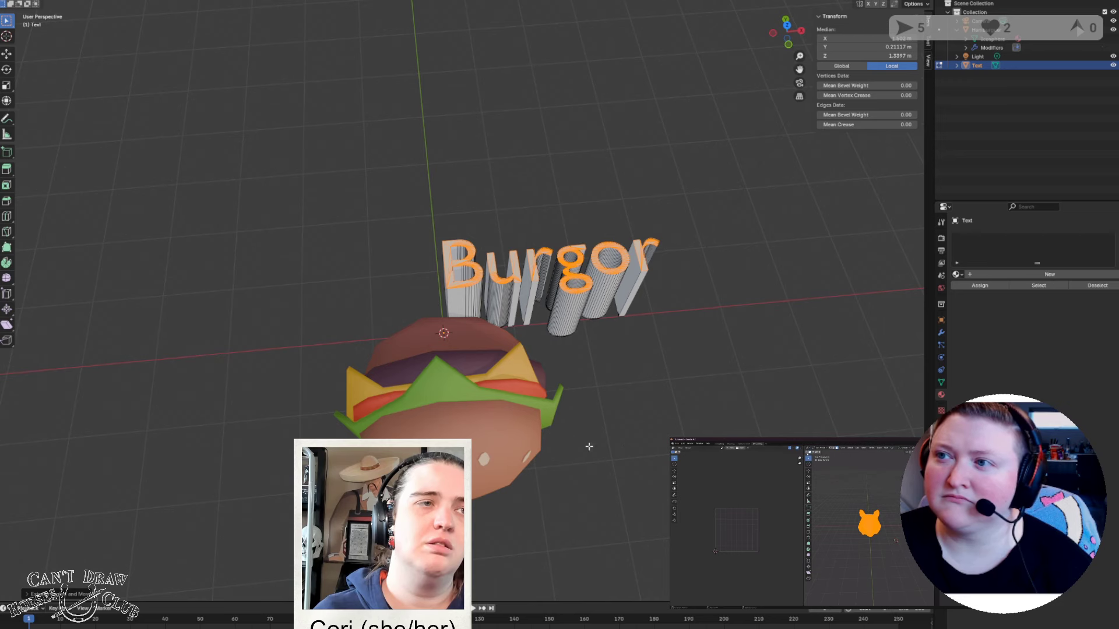
key(Tab)
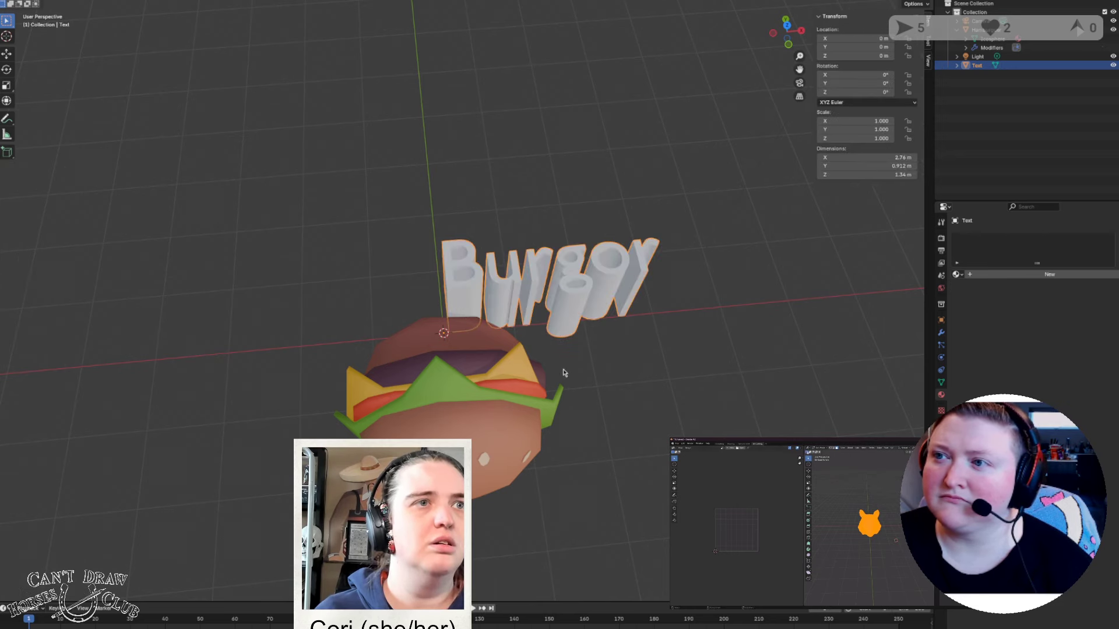
middle_drag(582, 435, 553, 423)
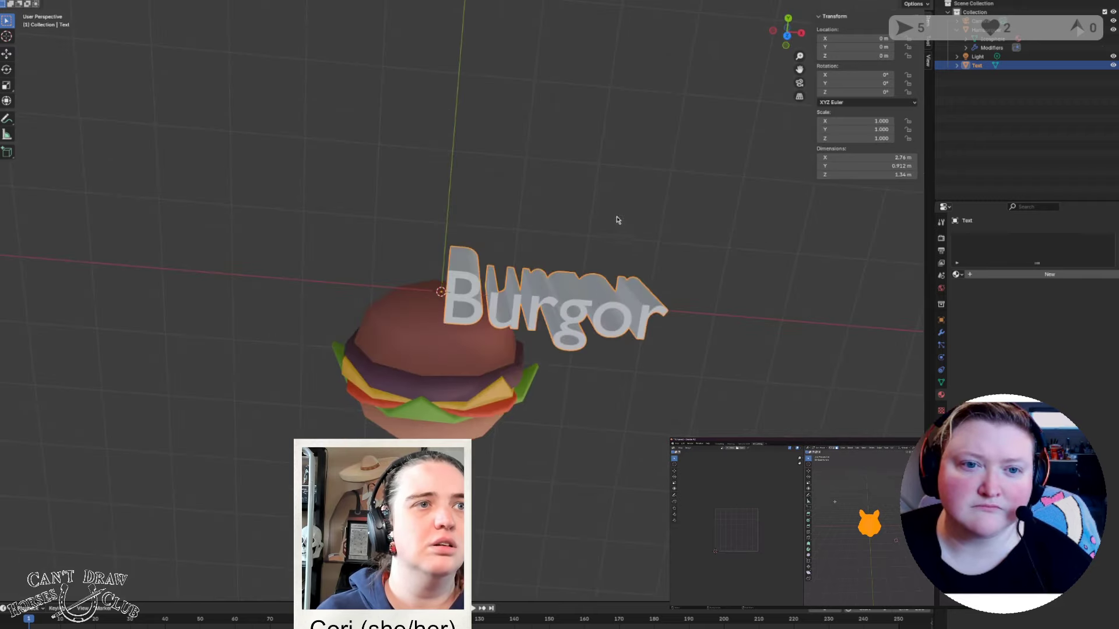
middle_drag(618, 220, 627, 181)
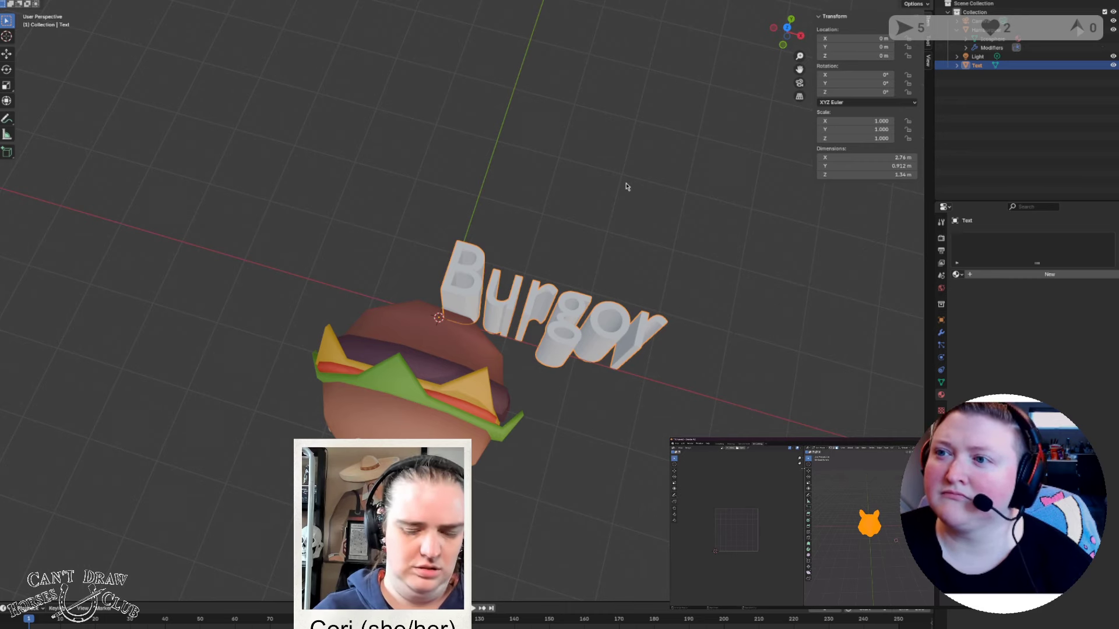
key(KP_0)
middle_drag(477, 377, 515, 332)
key(r)
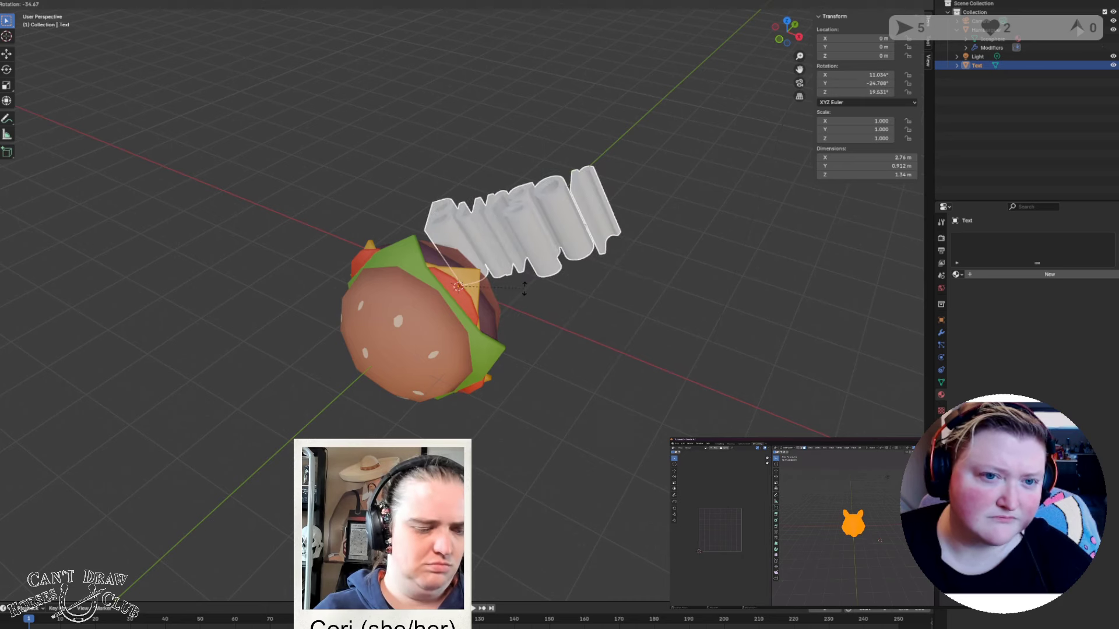
key(y)
key(x)
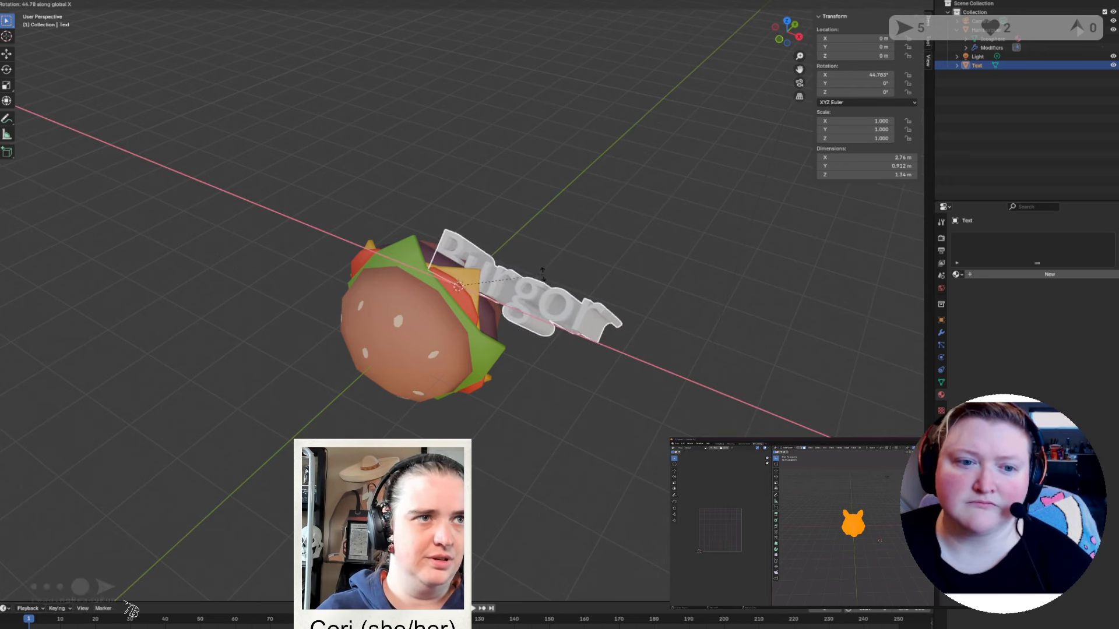
click(538, 290)
key(g)
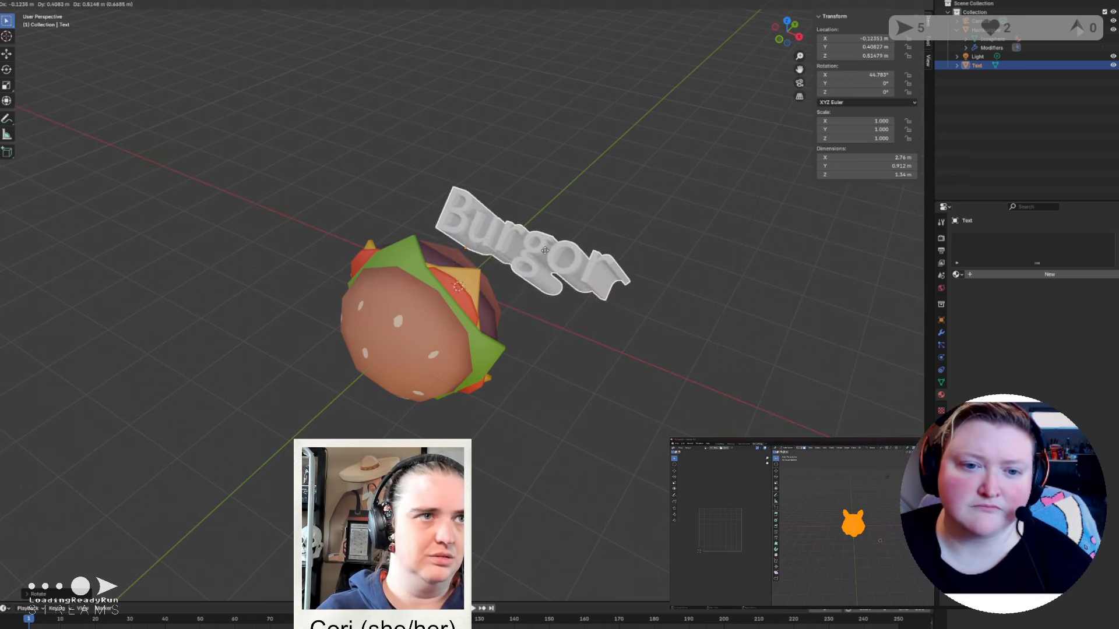
click(544, 247)
Step: Render the burger and lettering from the camera view, examine the image, and close the render window
key(KP_0)
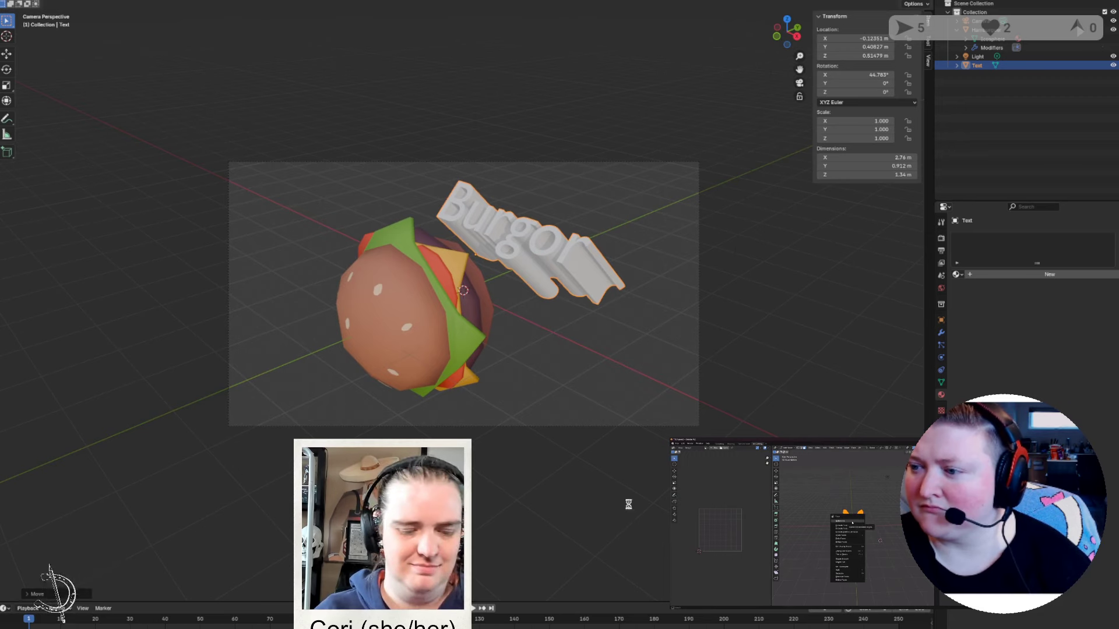
key(F12)
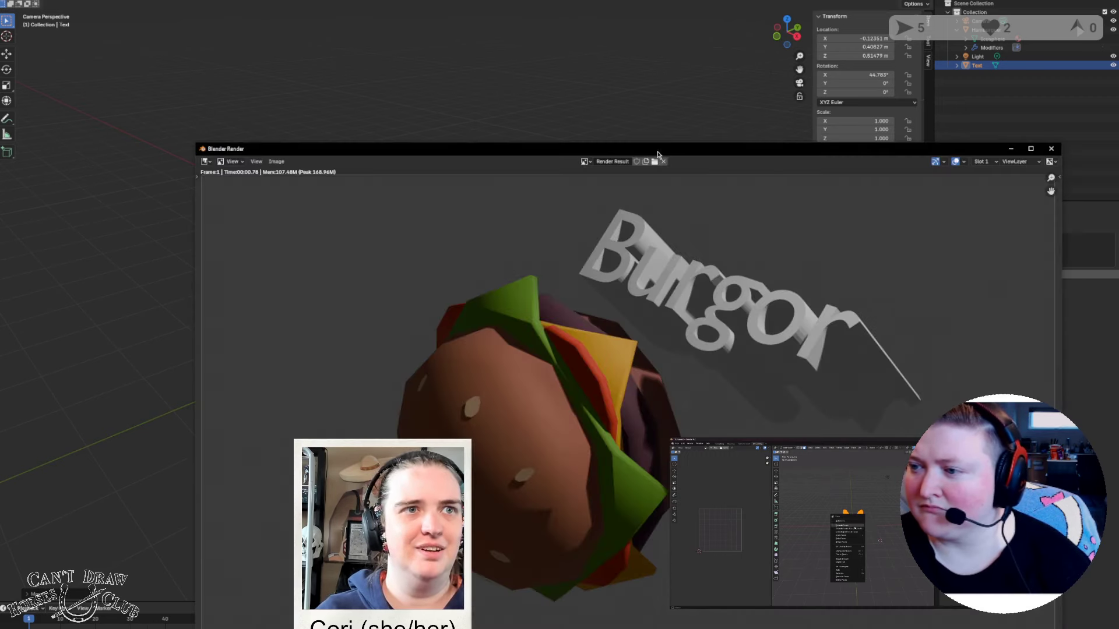
drag(655, 150, 524, 60)
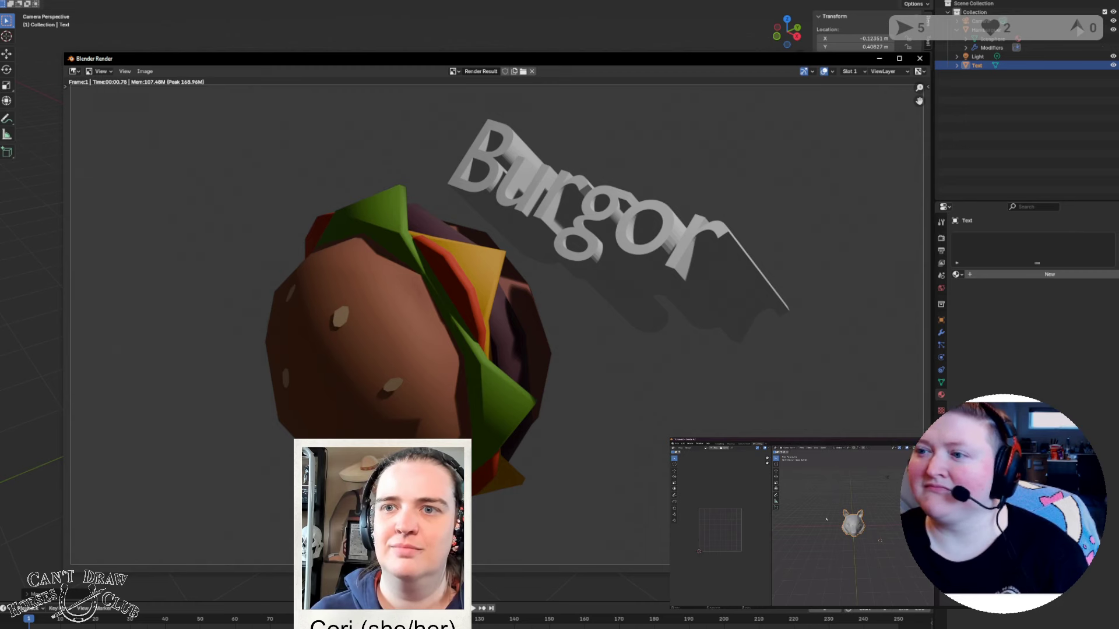
click(920, 58)
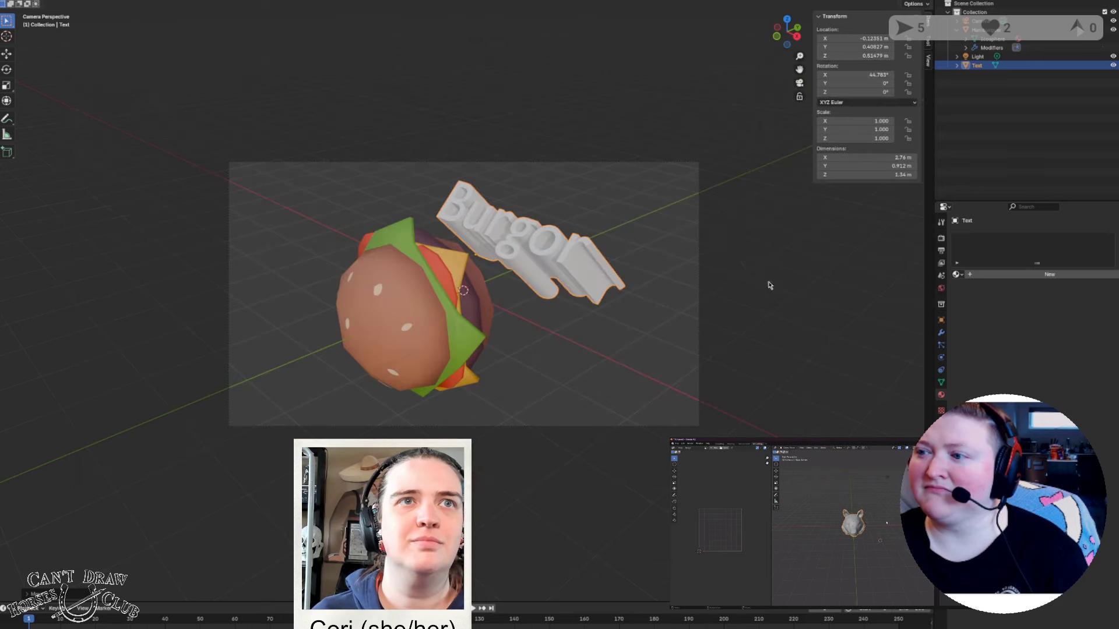
Step: Enter Edit Mode on the "Burgor" lettering
key(Tab)
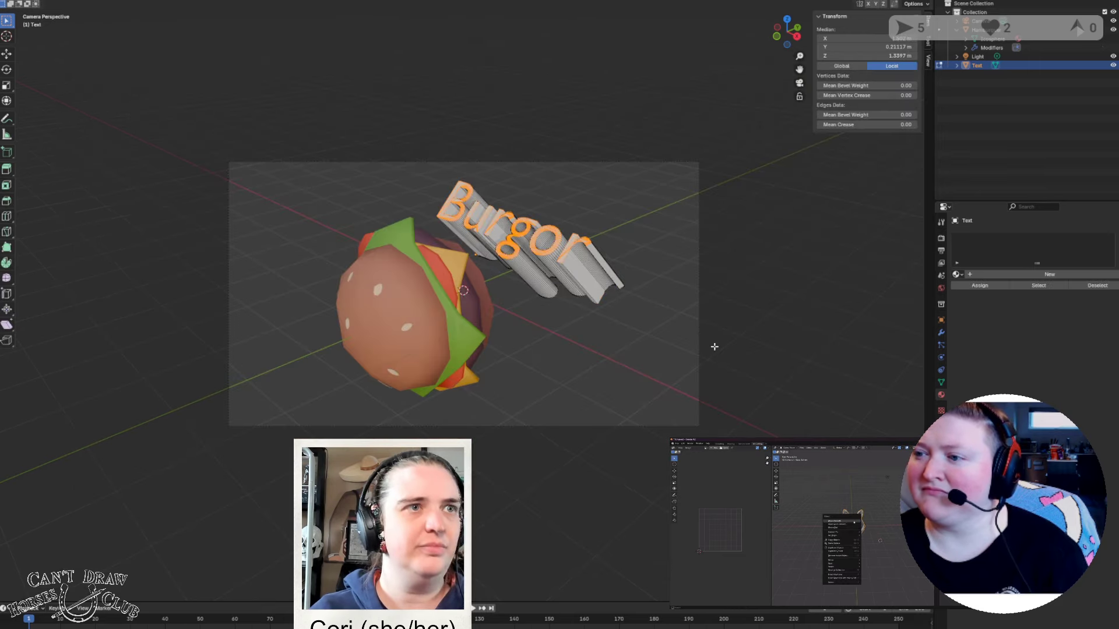